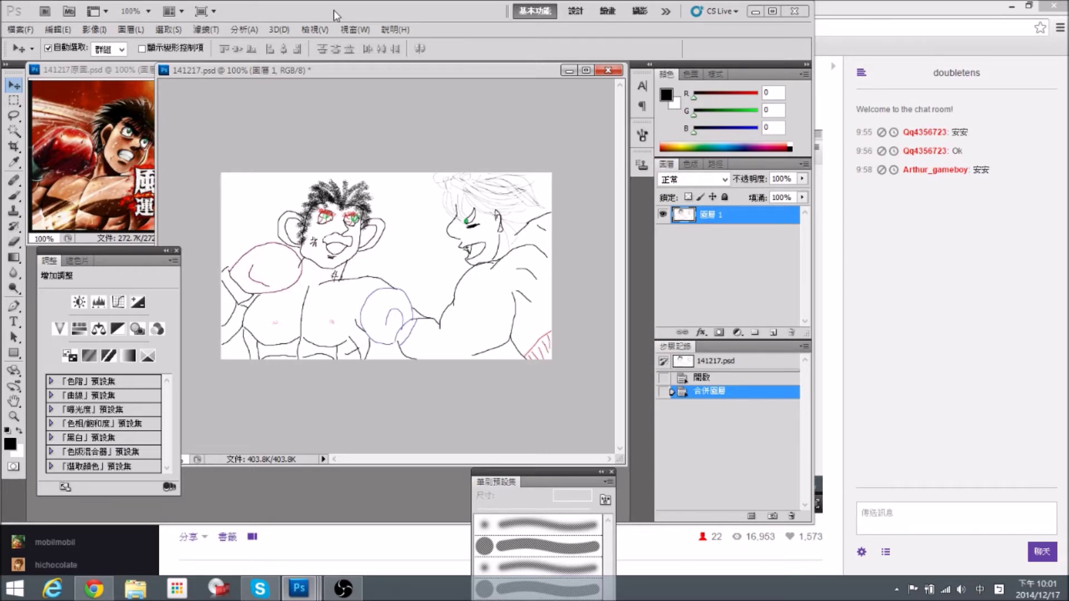
Duplicate 圖層 1 and hide the original layer.
key("ctrl+plus")
key("ctrl+minus")
key("ctrl+plus")
key("ctrl+minus")
left_click_drag(746, 216, 773, 332)
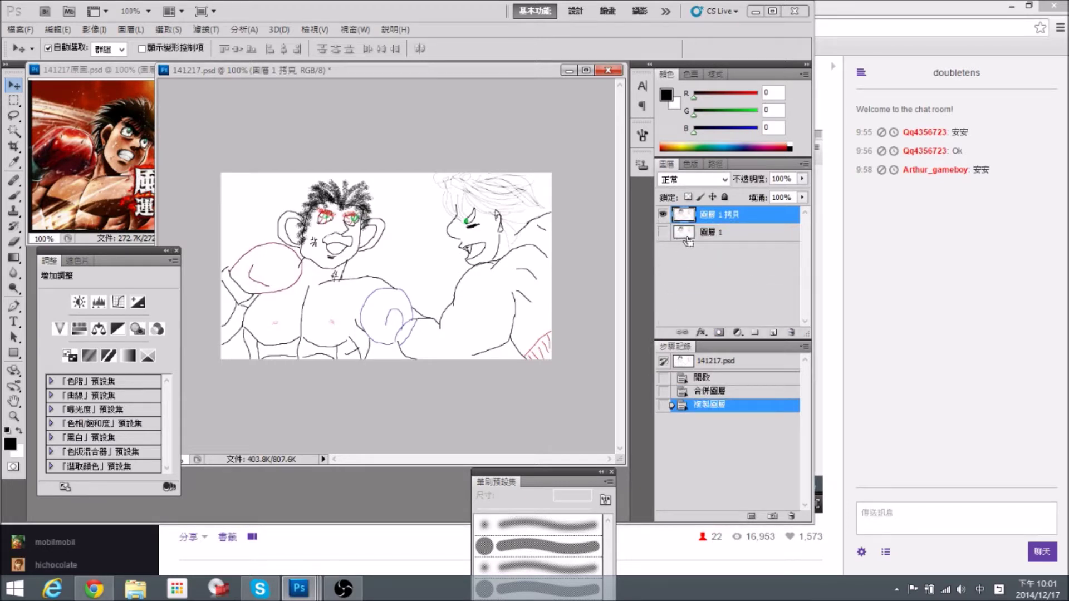
Darken the copied layer with Hue/Saturation, setting the lightness to about -22.
key("ctrl+u")
left_click_drag(860, 274, 844, 274)
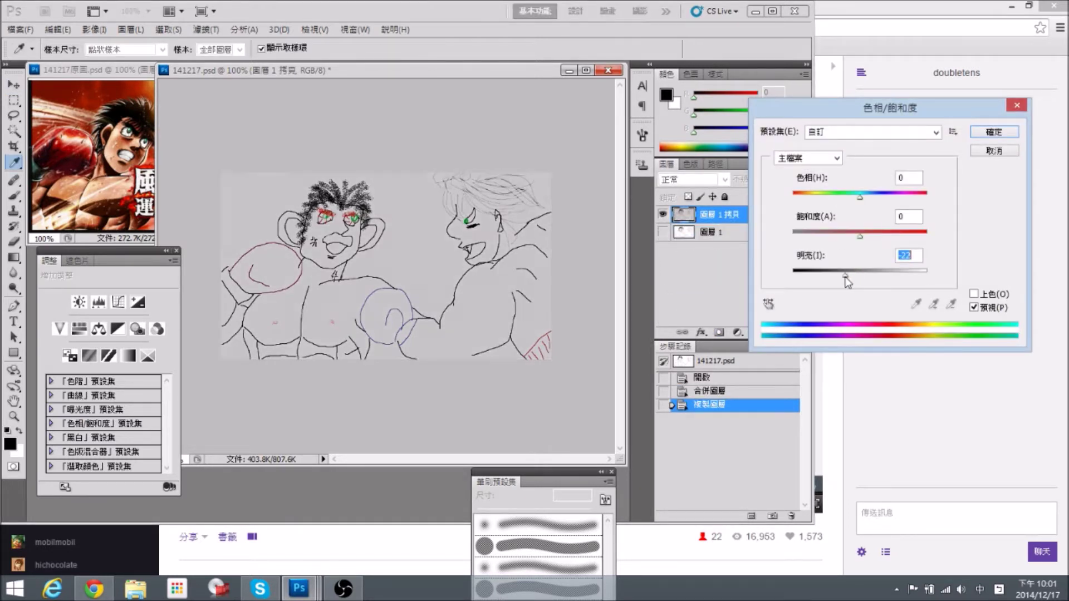
left_click(993, 131)
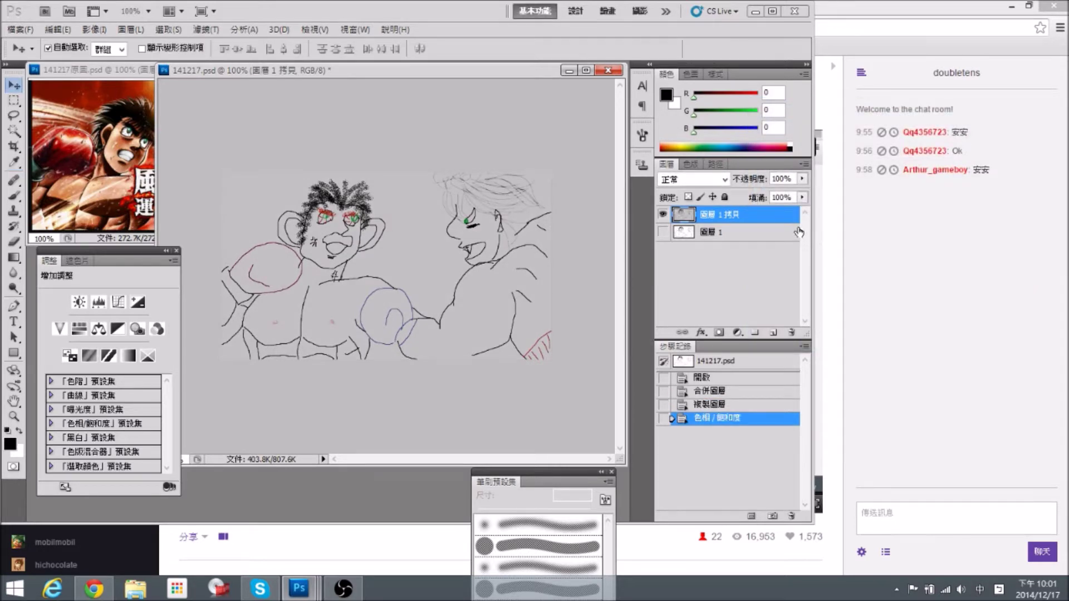
Shape an S-curve for the copied layer in Curves, with the lower point at input 100, output 80.
key("ctrl+plus")
key("ctrl+minus")
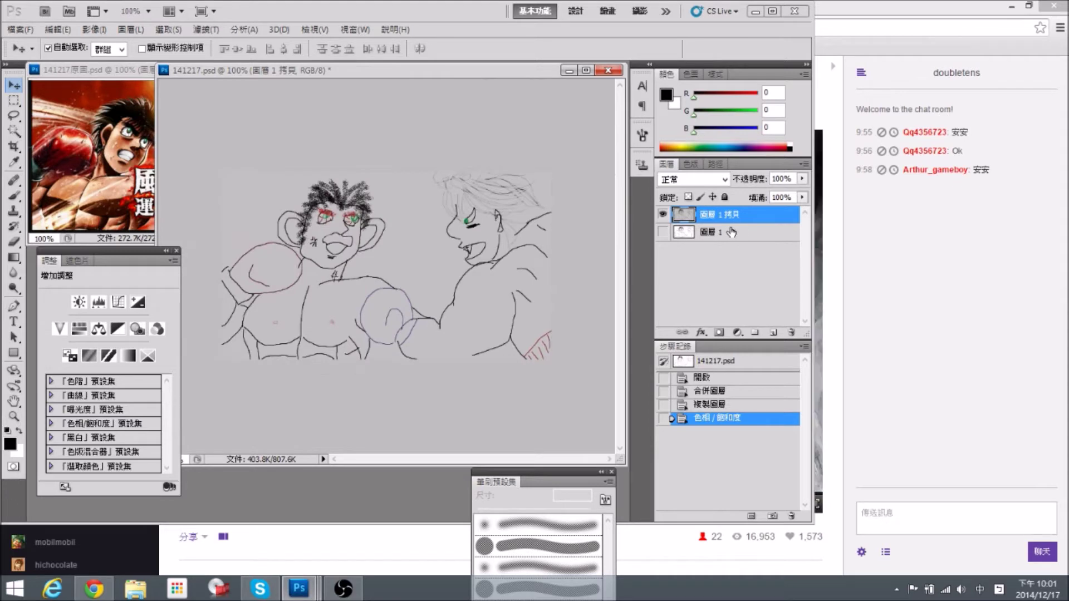
key("ctrl+plus")
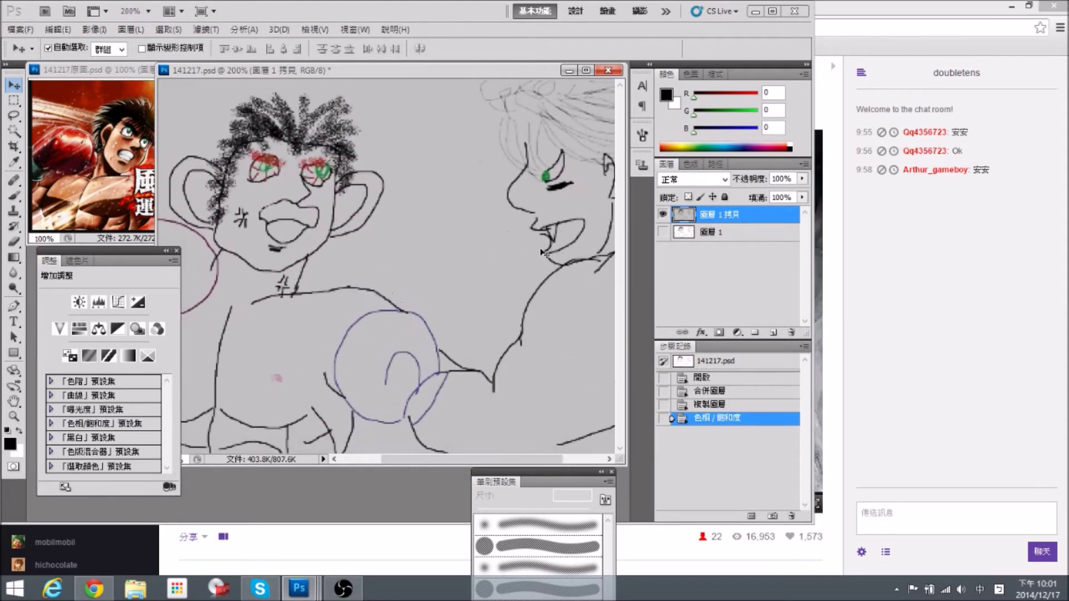
key("ctrl+m")
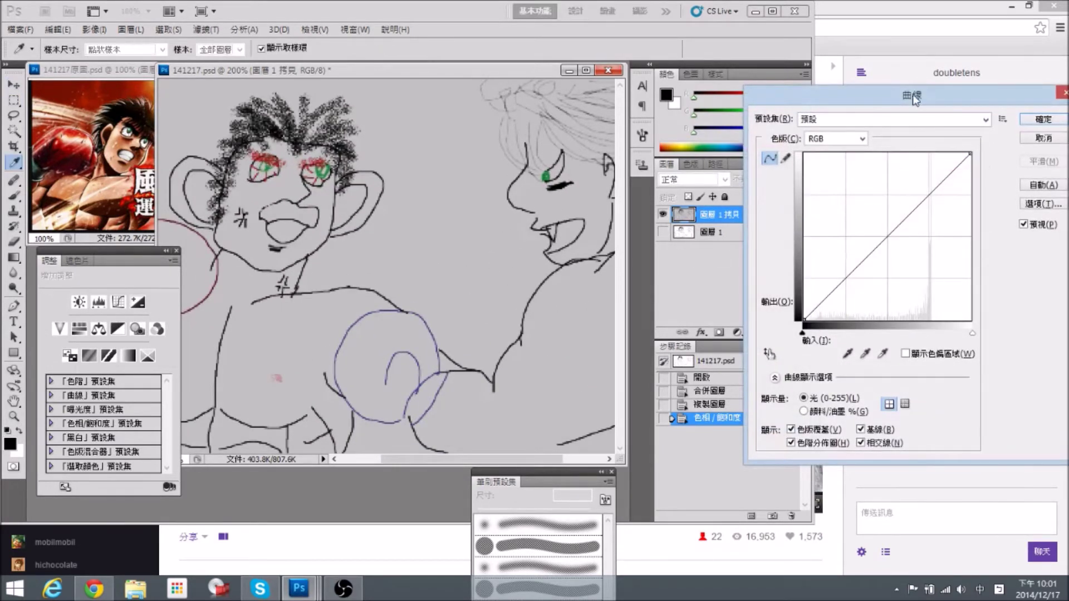
left_click_drag(918, 96, 642, 127)
left_click(611, 266)
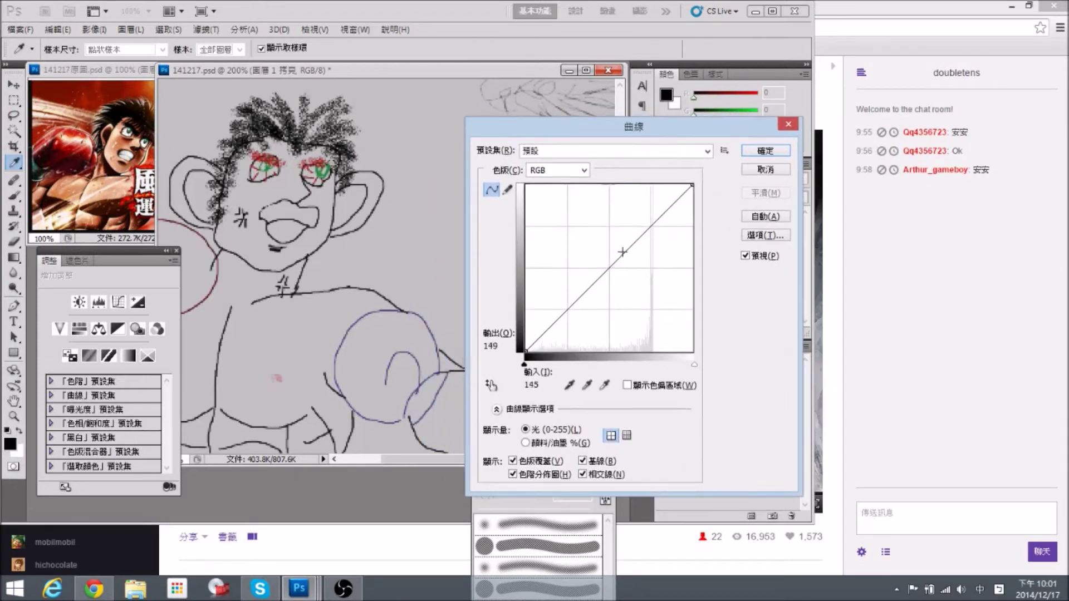
left_click_drag(610, 266, 610, 214)
left_click_drag(571, 274, 583, 289)
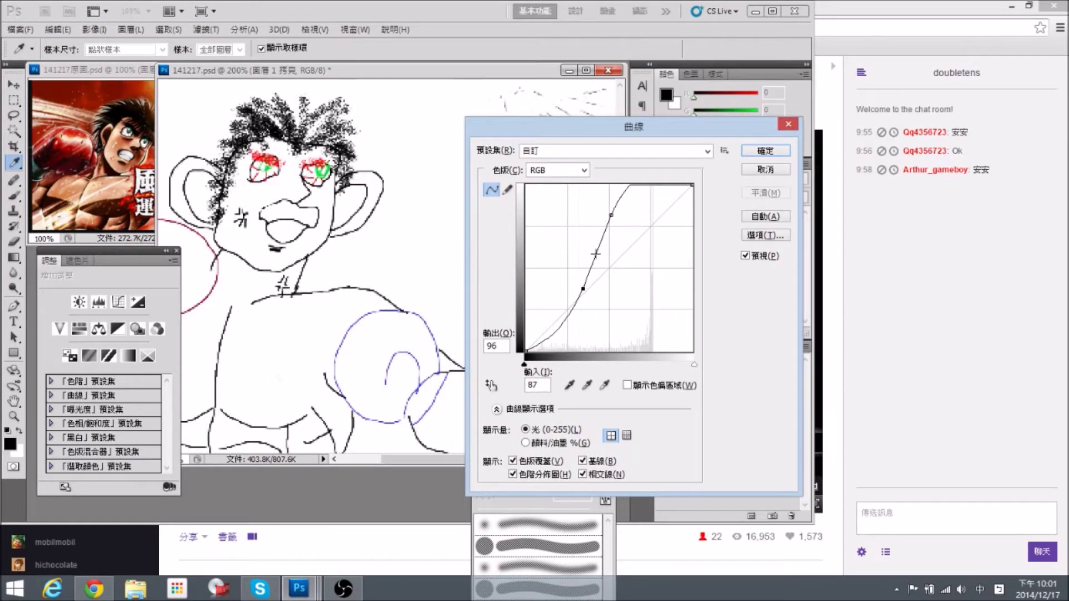
left_click_drag(612, 216, 620, 232)
left_click_drag(584, 290, 592, 299)
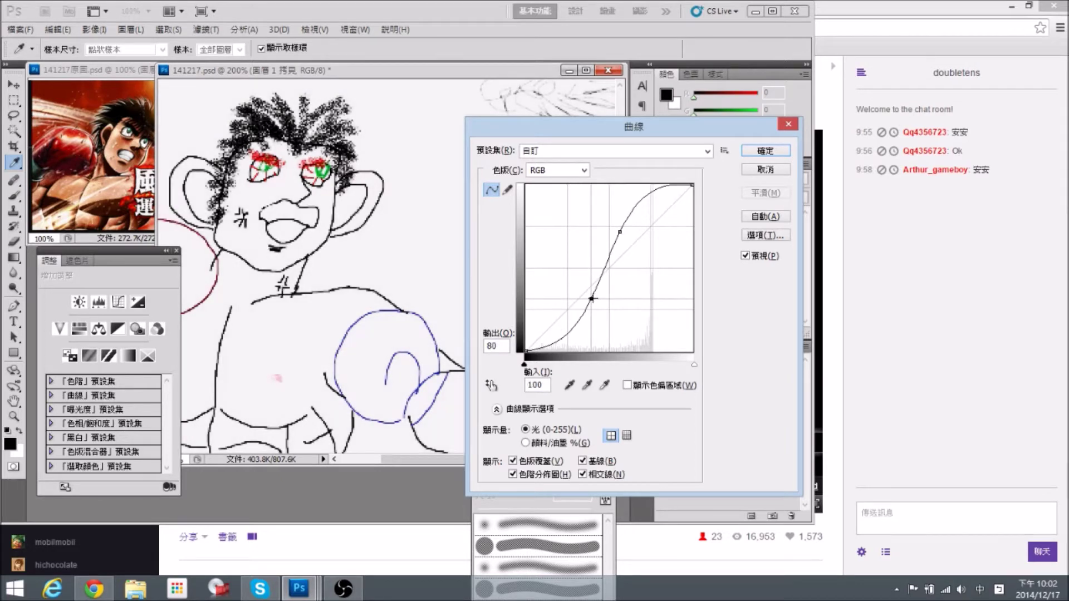
Move the curve's upper point to input 146, output 192, and apply the Curves adjustment.
left_click_drag(620, 232, 617, 223)
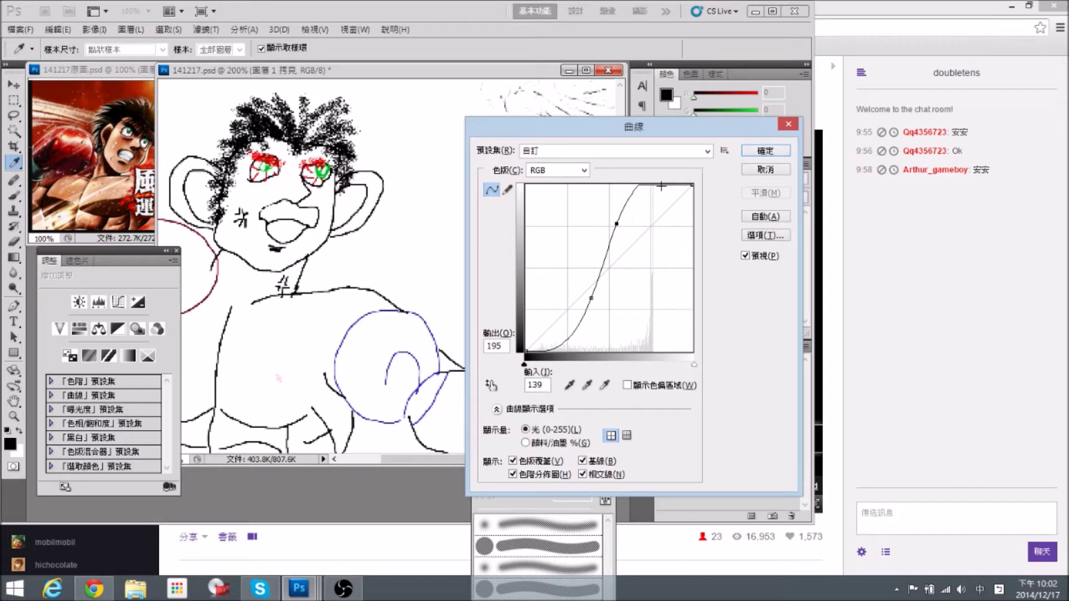
left_click_drag(624, 125, 629, 204)
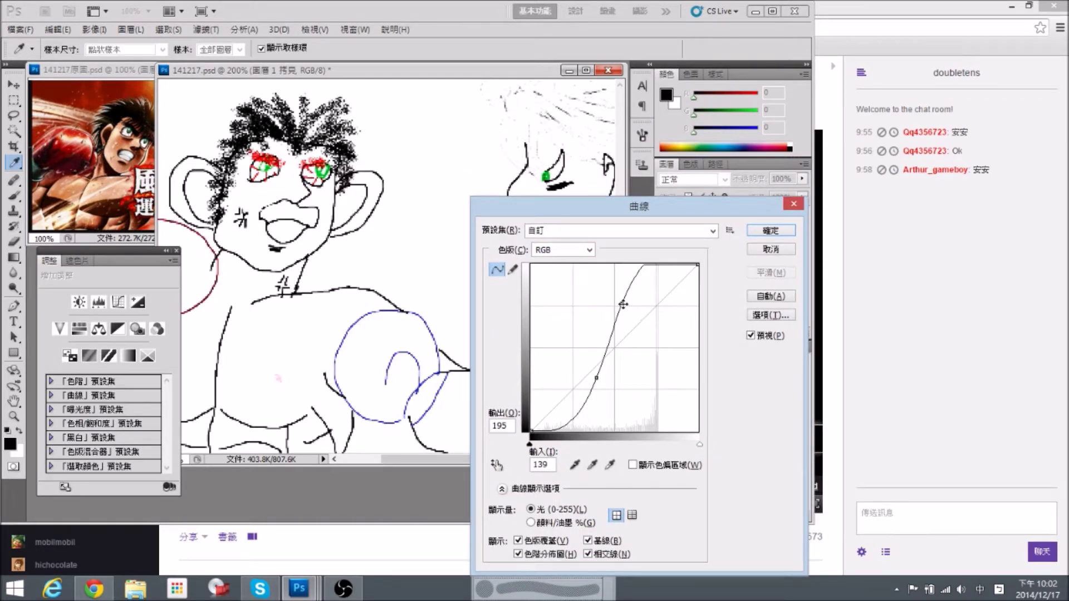
left_click_drag(623, 305, 626, 305)
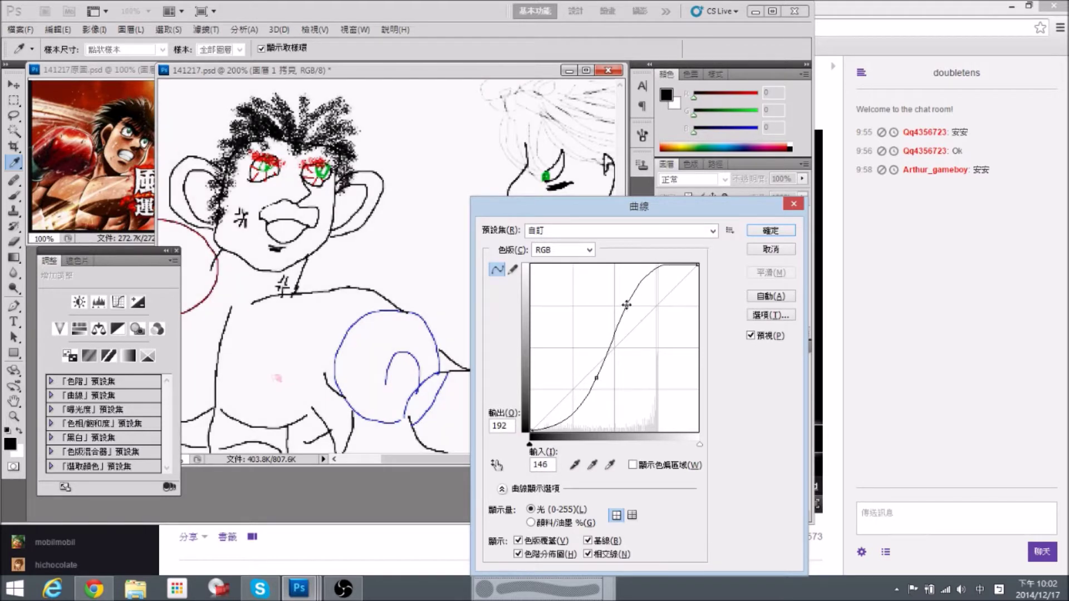
left_click(775, 233)
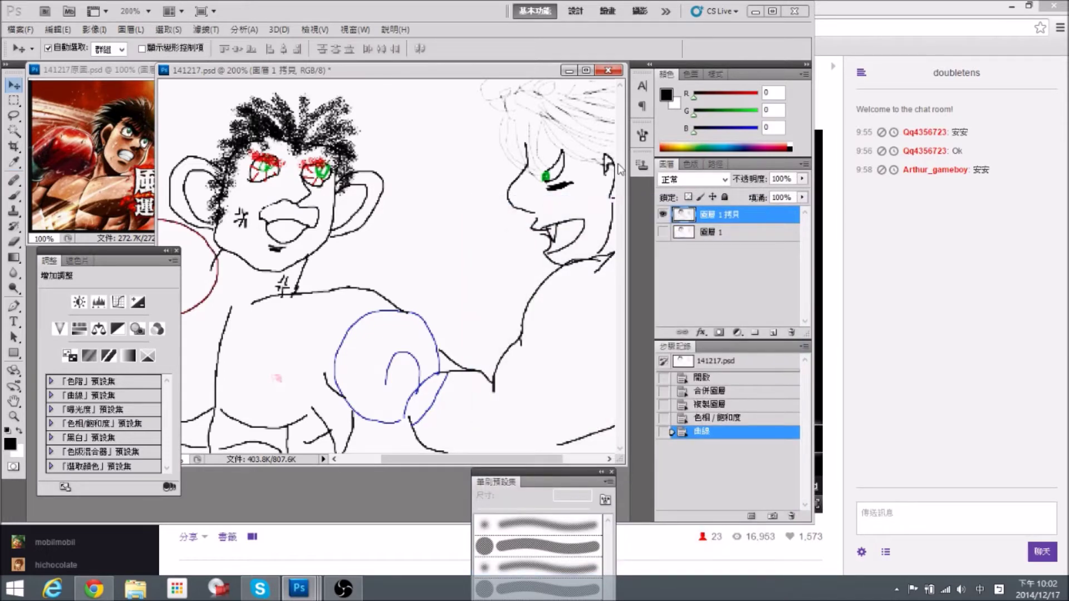
Delete the adjusted layer copy and show the original 圖層 1 again.
key("ctrl+minus")
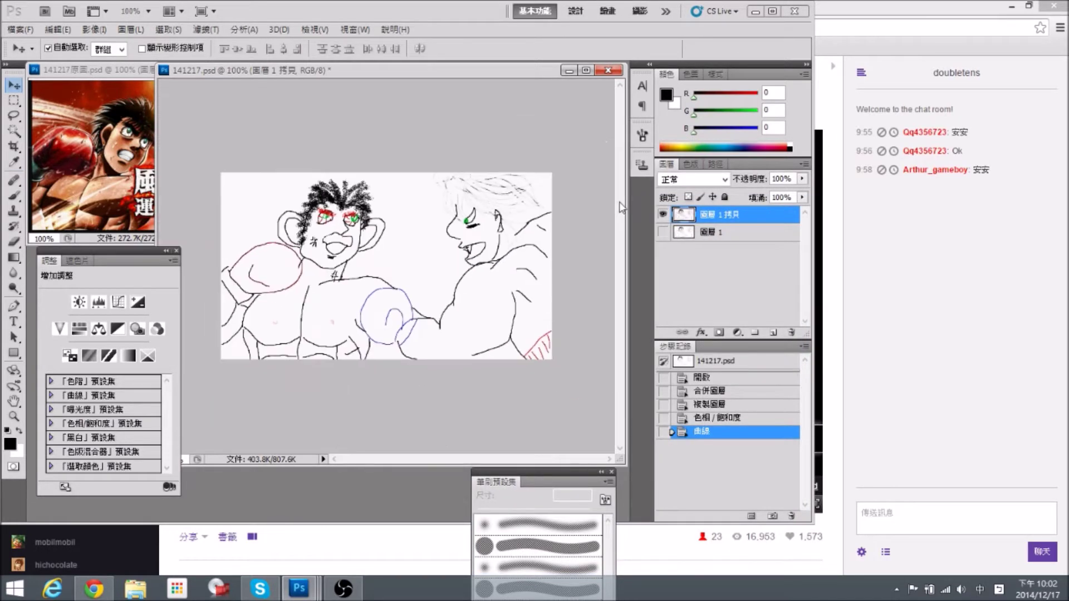
key("ctrl+plus")
key("ctrl+minus")
mouse_move(735, 217)
left_mouse_down()
mouse_move(786, 288)
mouse_move(791, 333)
left_mouse_up()
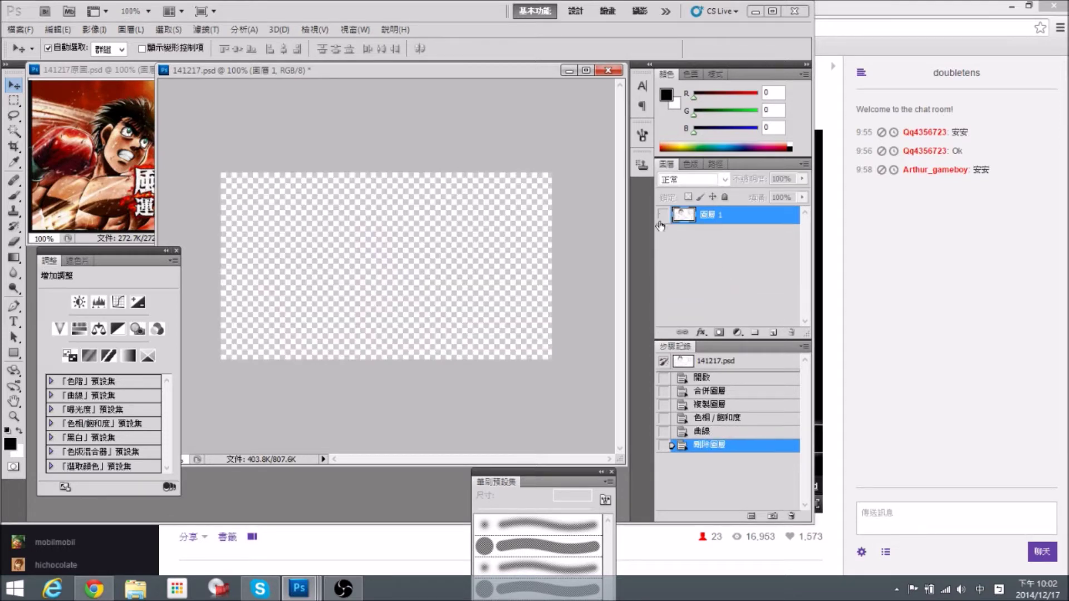
left_click(662, 214)
left_click(662, 214)
left_click(663, 216)
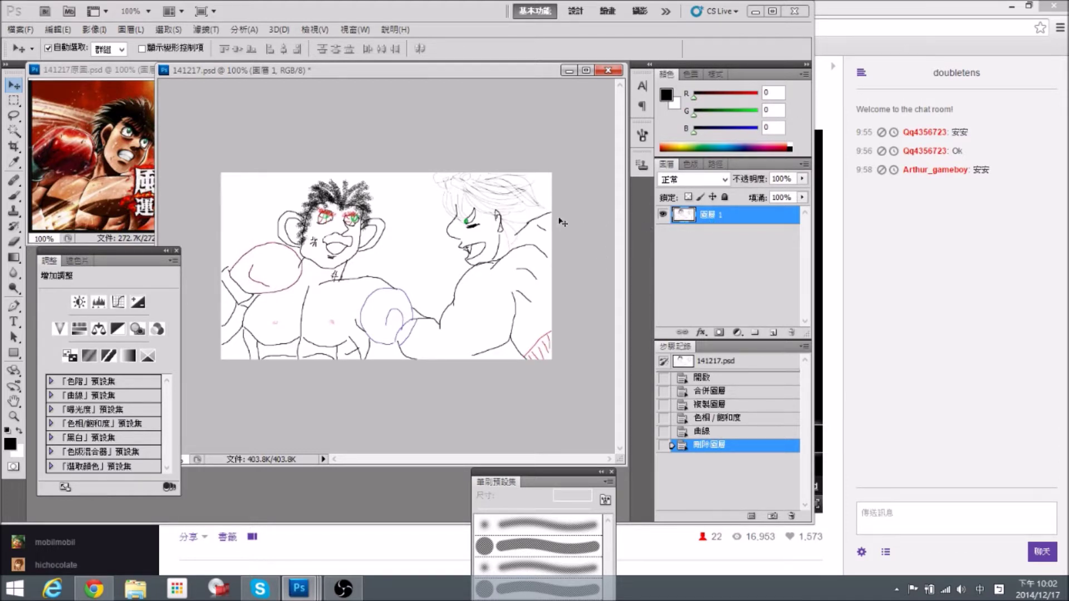
Select the black line art on 圖層 1 with Color Range at fuzziness 200 and inspect the selection.
left_click(212, 29)
mouse_move(168, 29)
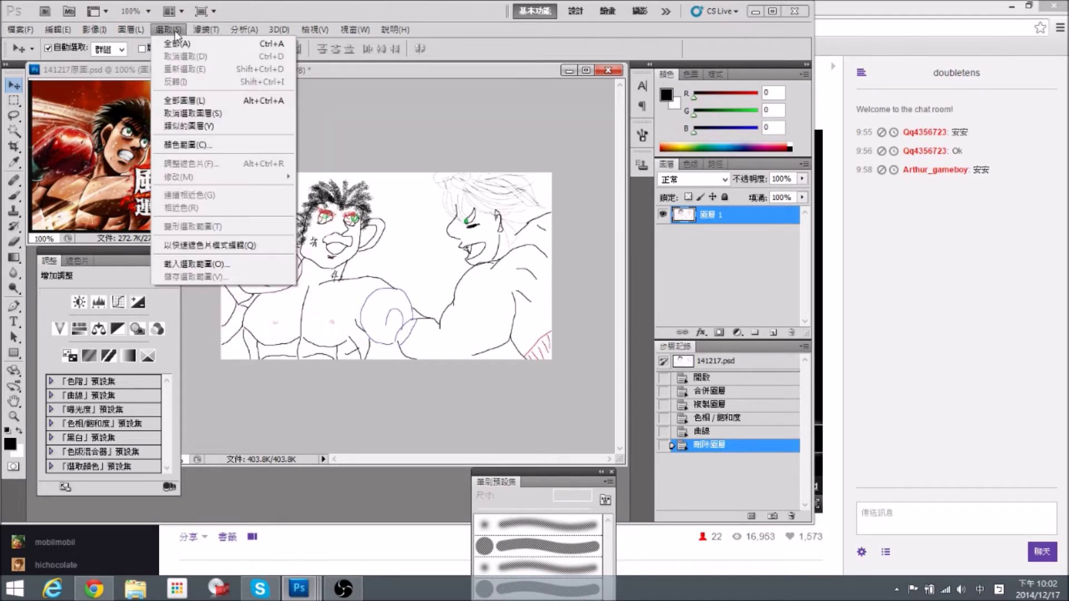
left_click(186, 147)
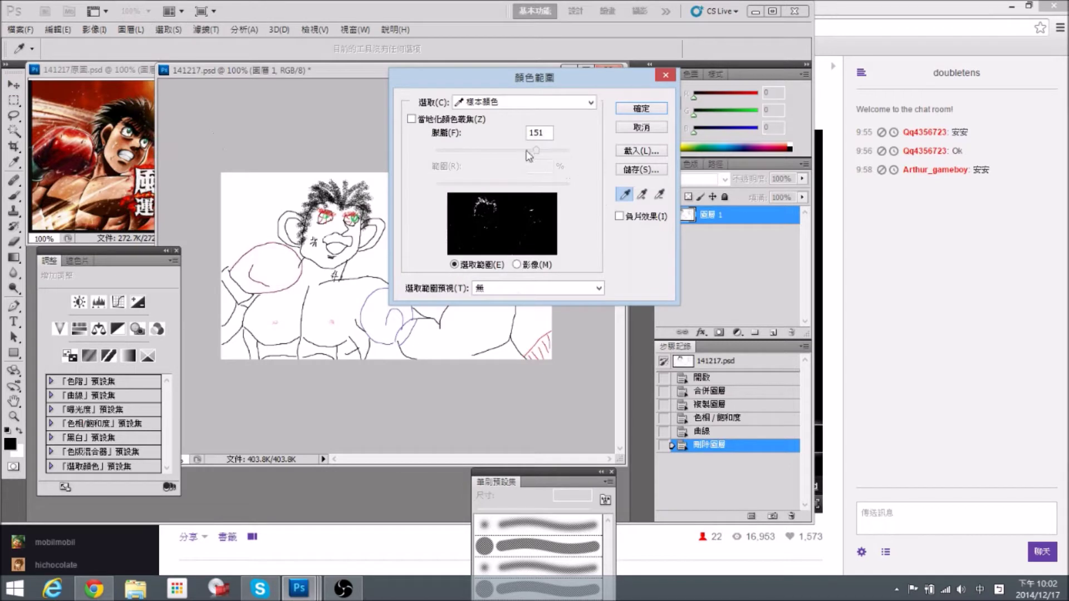
left_click_drag(533, 148, 570, 158)
left_click(654, 108)
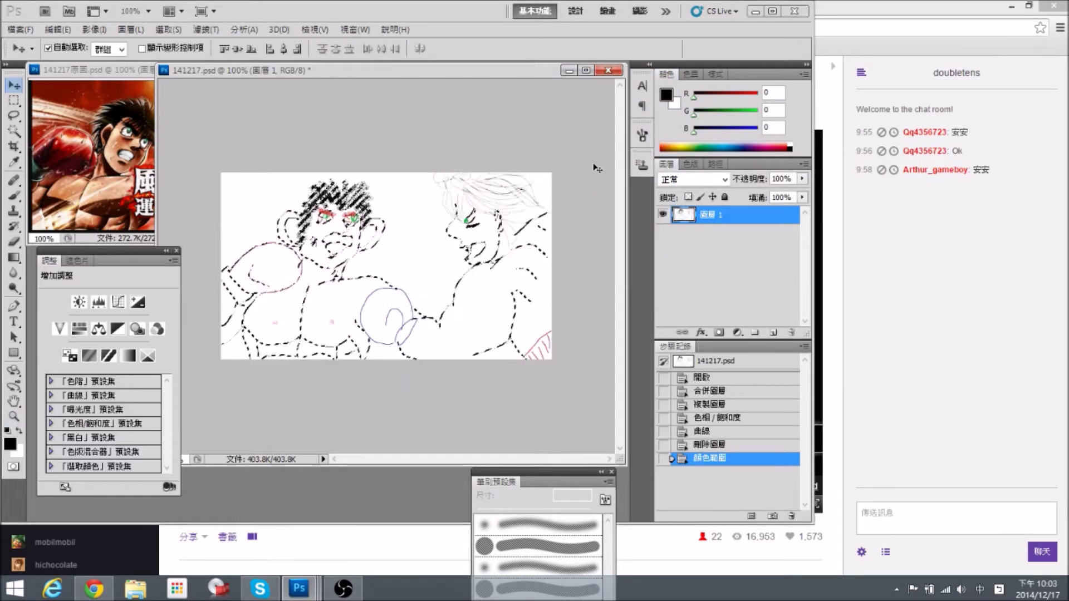
key("ctrl+plus")
key("ctrl+minus")
key("ctrl+minus")
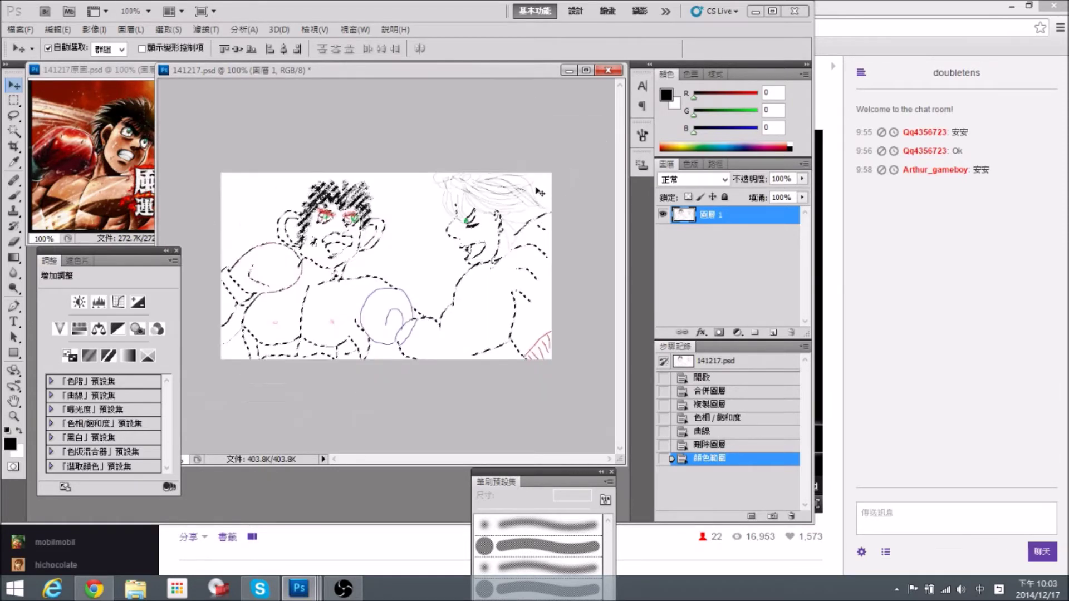
key("ctrl+plus")
key("ctrl+plus")
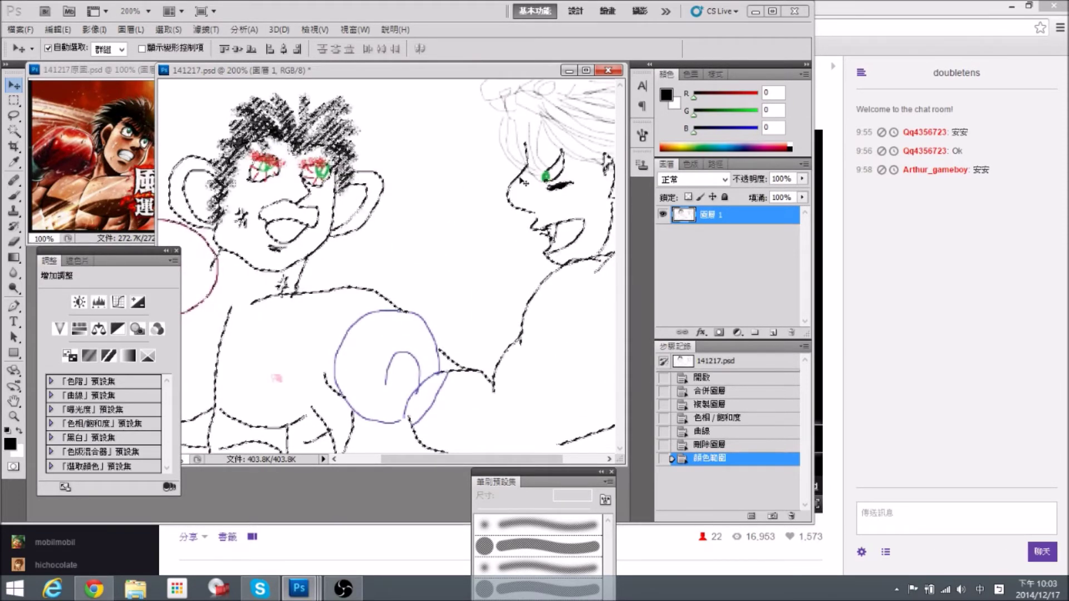
Revert the document to the history state of the Curves adjustment.
key("ctrl+minus")
left_click(709, 445)
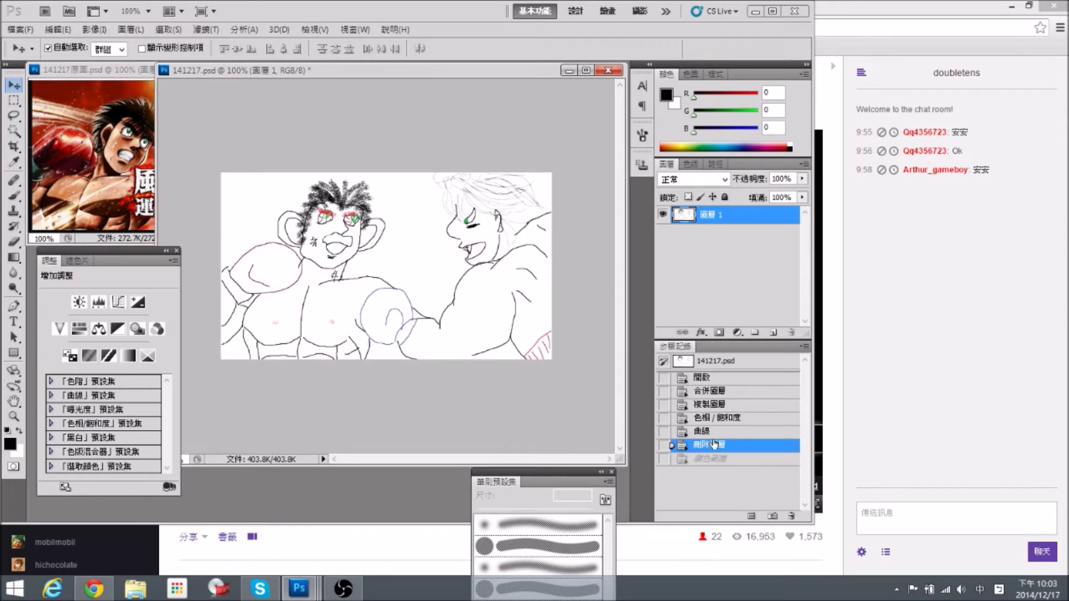
left_click(709, 433)
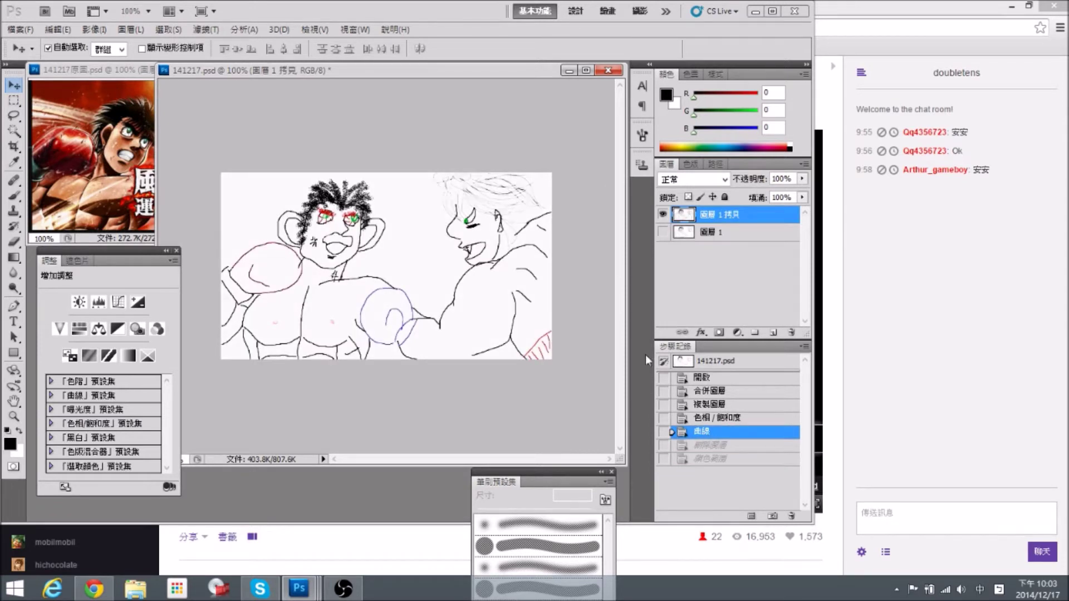
Sample the near-white background (RGB 251, 251, 251) and select that colour with Color Range at fuzziness about 110.
left_click(13, 162)
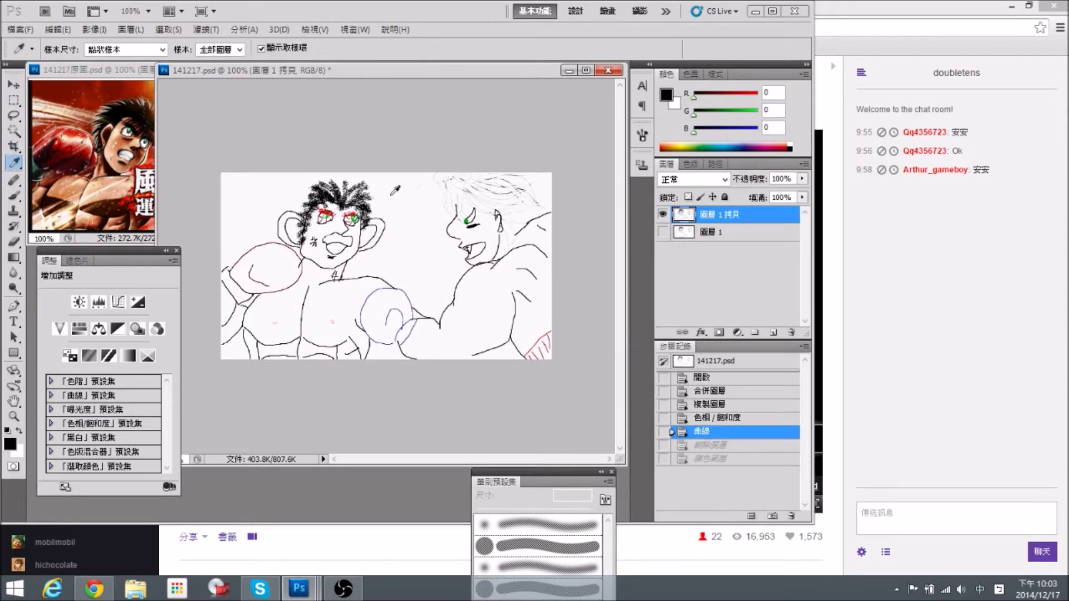
left_click(414, 215)
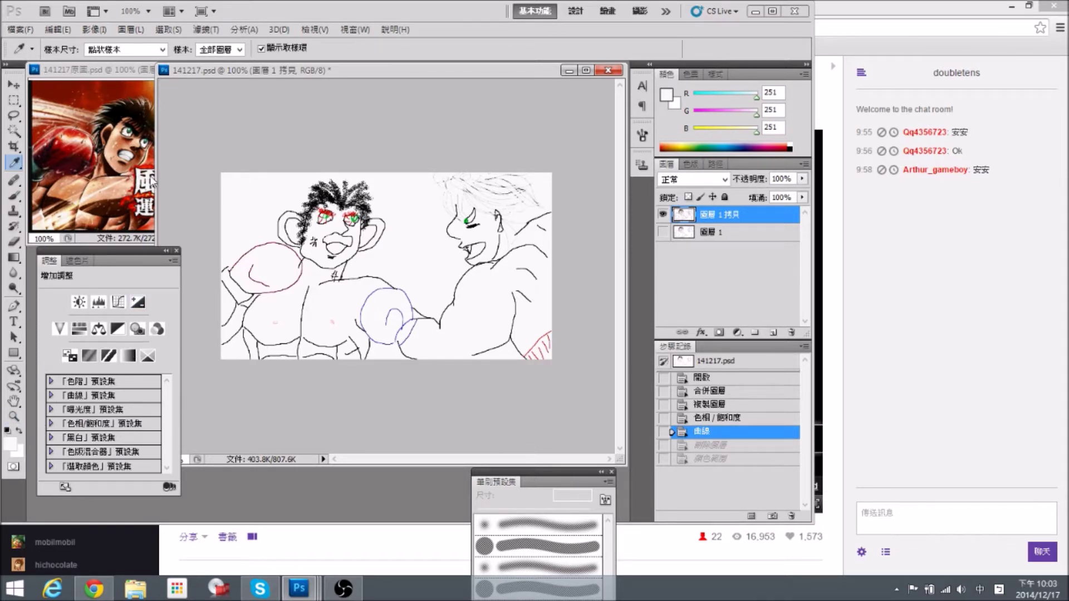
left_click(205, 29)
mouse_move(172, 29)
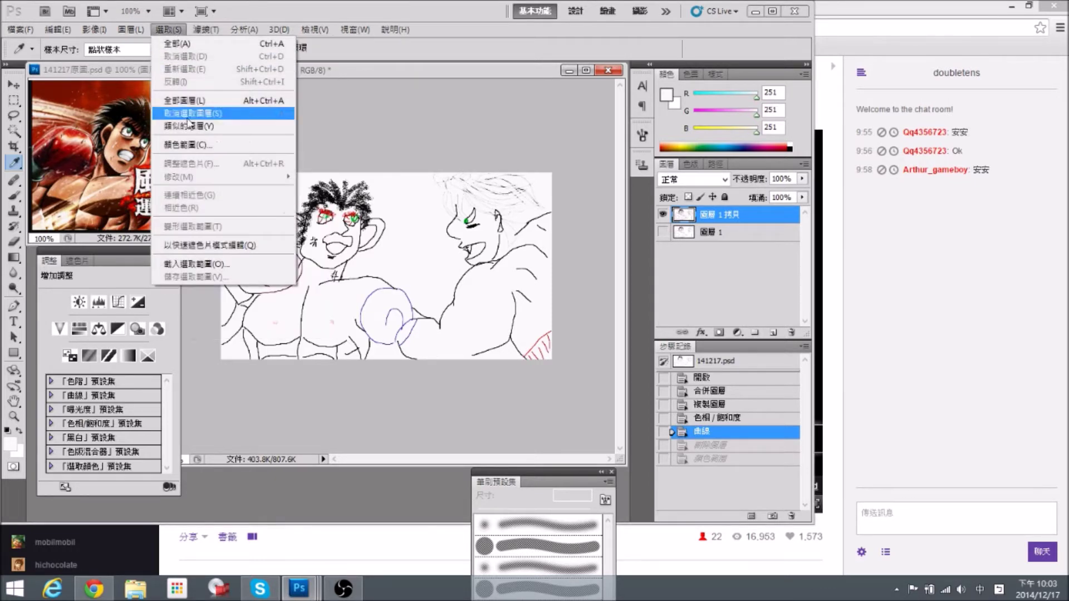
left_click(203, 144)
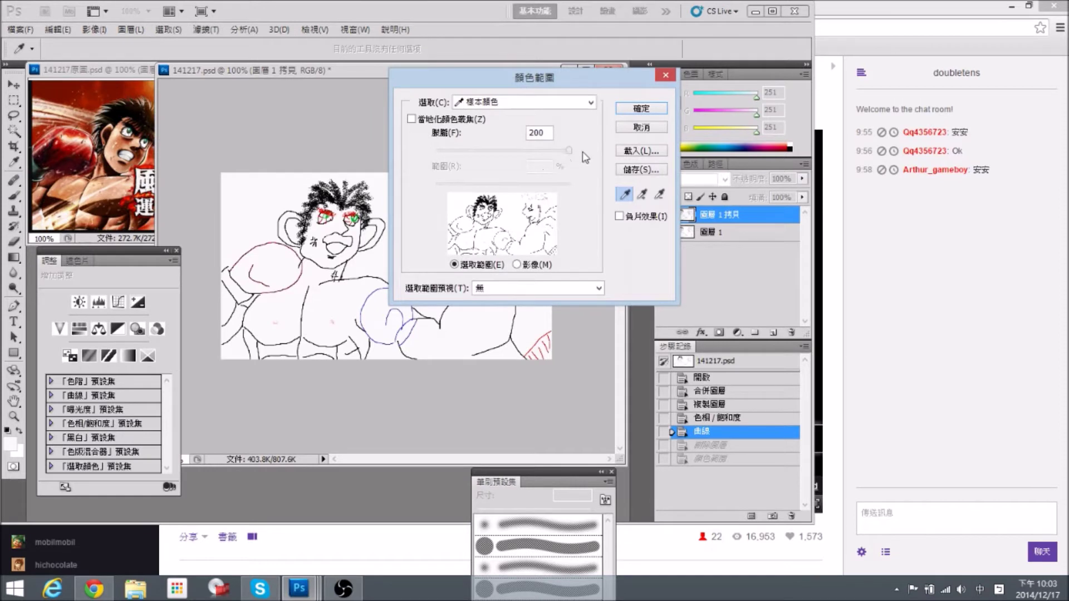
left_click_drag(569, 151, 511, 155)
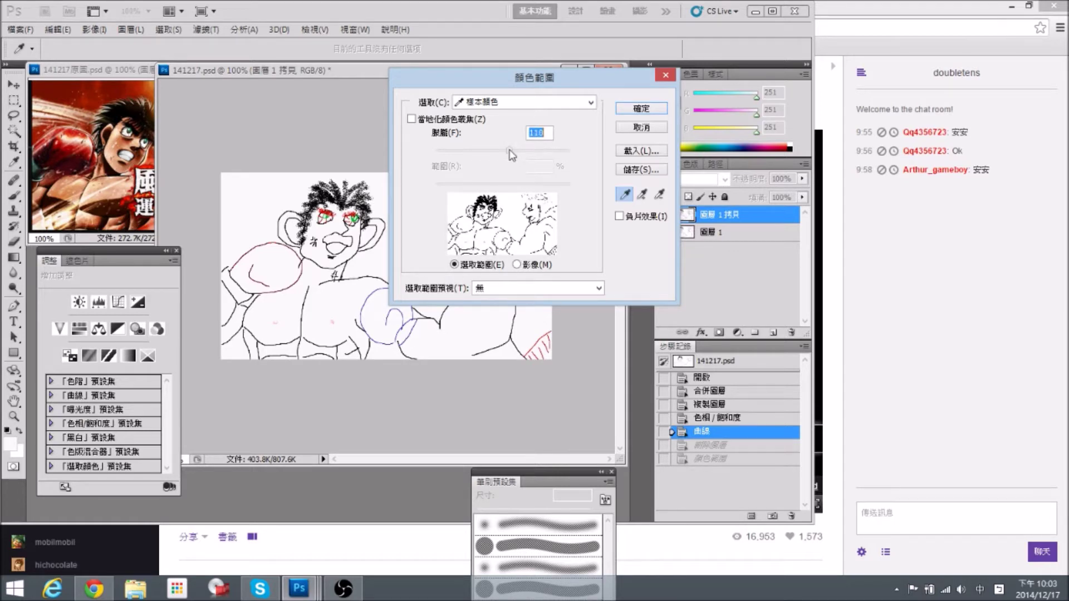
left_click(637, 109)
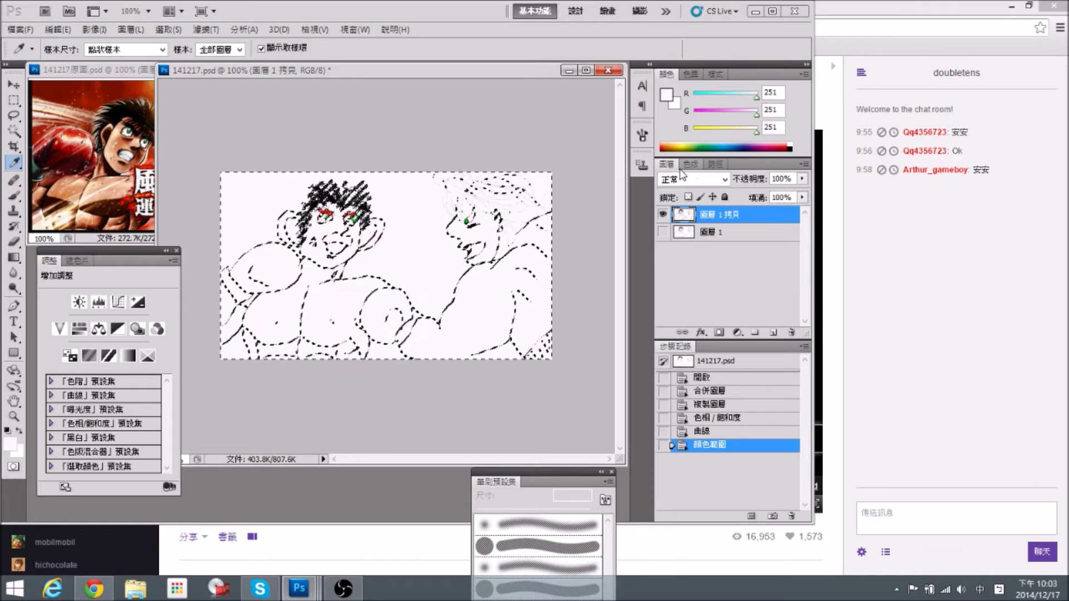
Delete the selected background from the copied layer and clear the selection.
key("ctrl+plus")
key("ctrl+minus")
key("ctrl+plus")
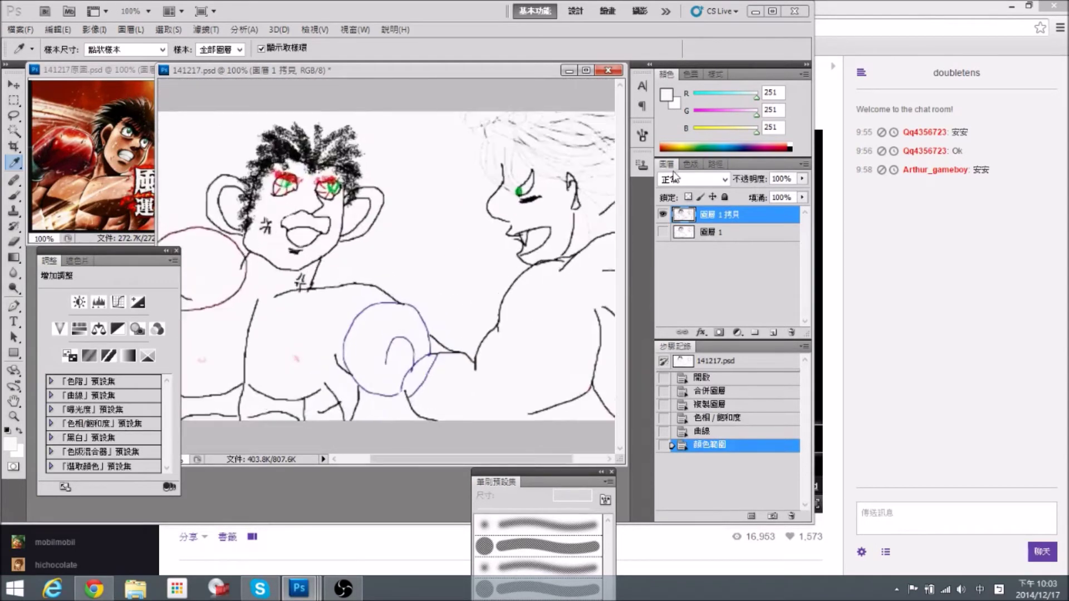
key("ctrl+plus")
key("Delete")
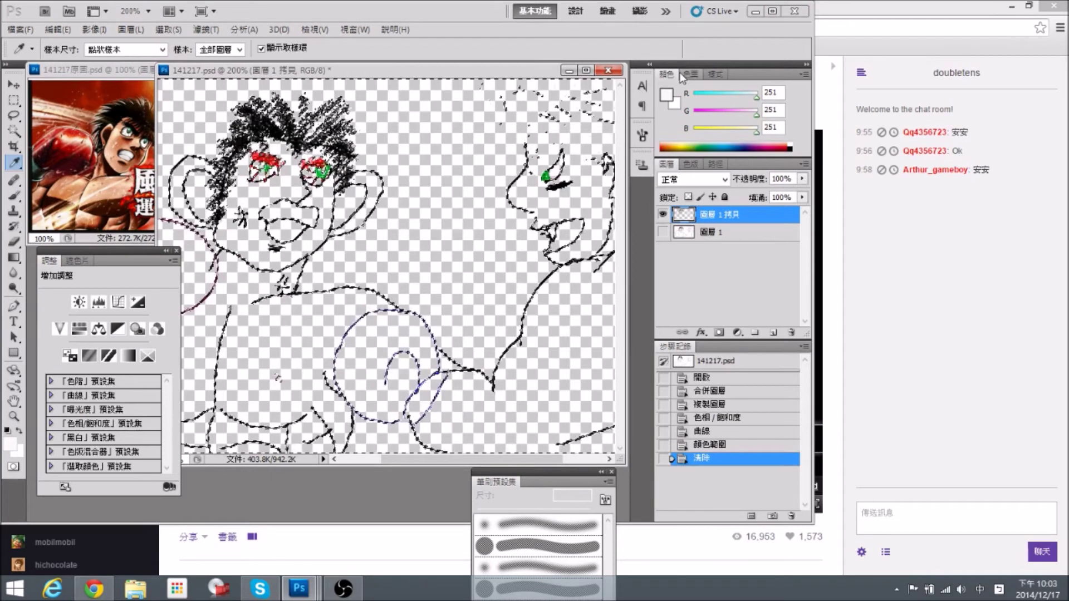
key("ctrl+minus")
key("ctrl+d")
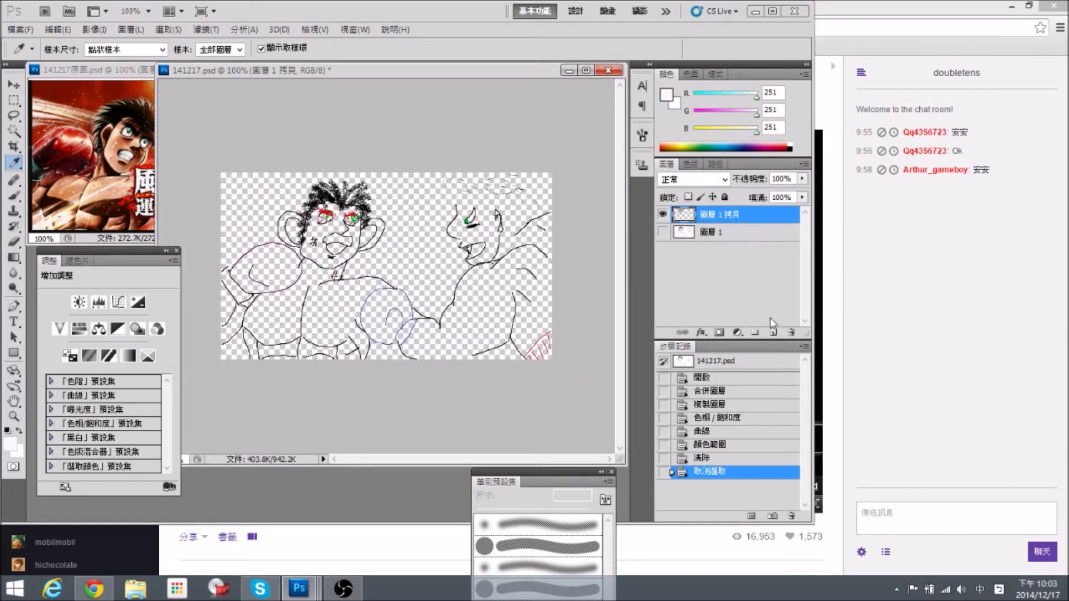
Add an empty layer beneath the line-art copy, delete the original 圖層 1, and check the line art by toggling its visibility.
left_click(774, 333)
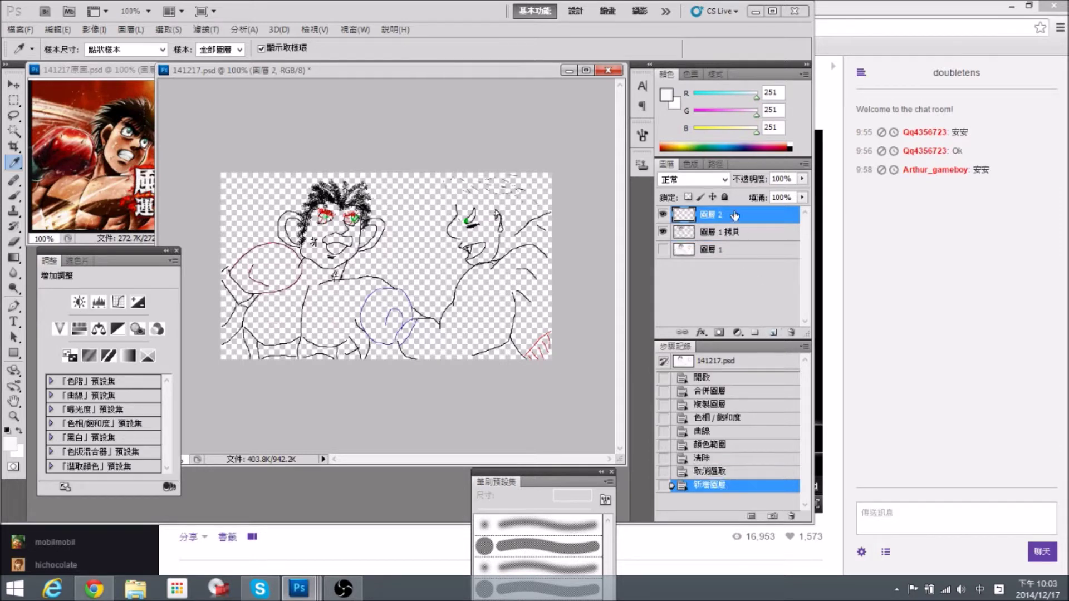
left_click_drag(731, 225, 793, 334)
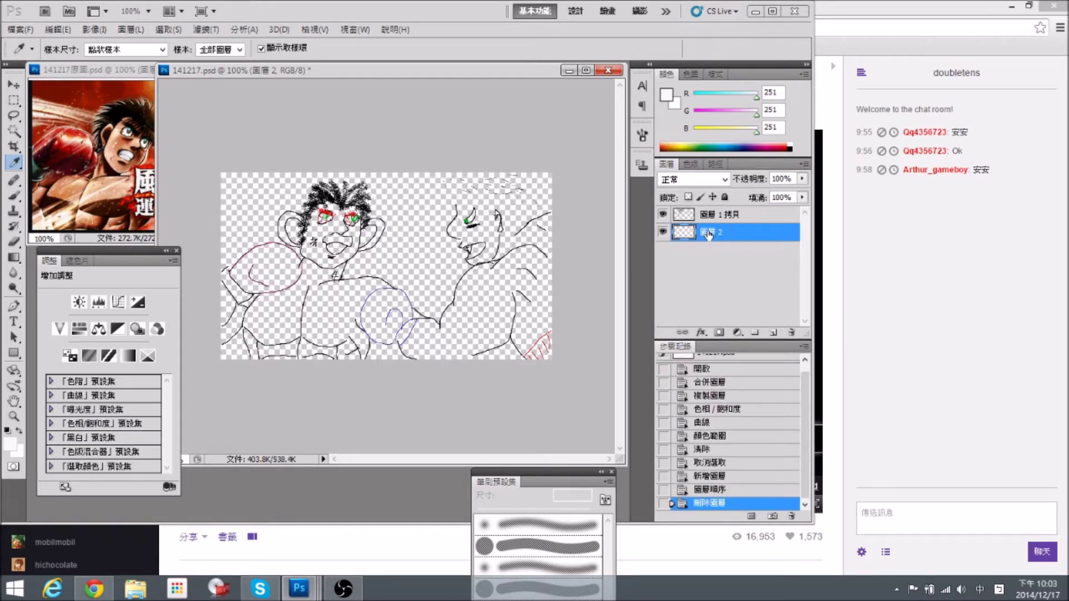
left_click(662, 215)
left_click(663, 215)
left_click(662, 215)
left_click(663, 215)
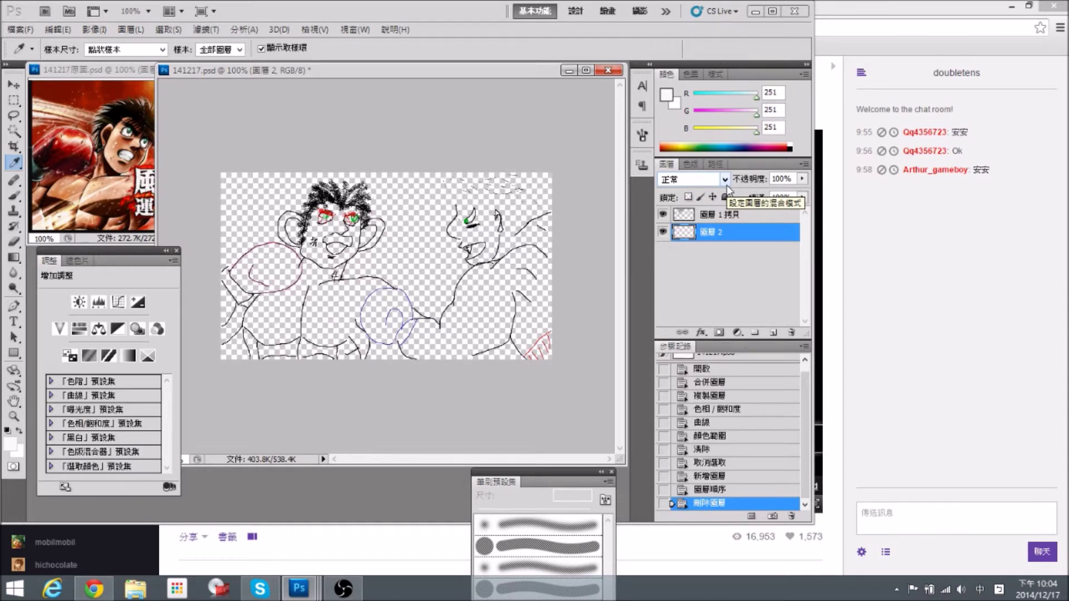
Fill the empty 圖層 2 with the near-white foreground colour and inspect the line art of both boxers at 200%.
key("alt+BackSpace")
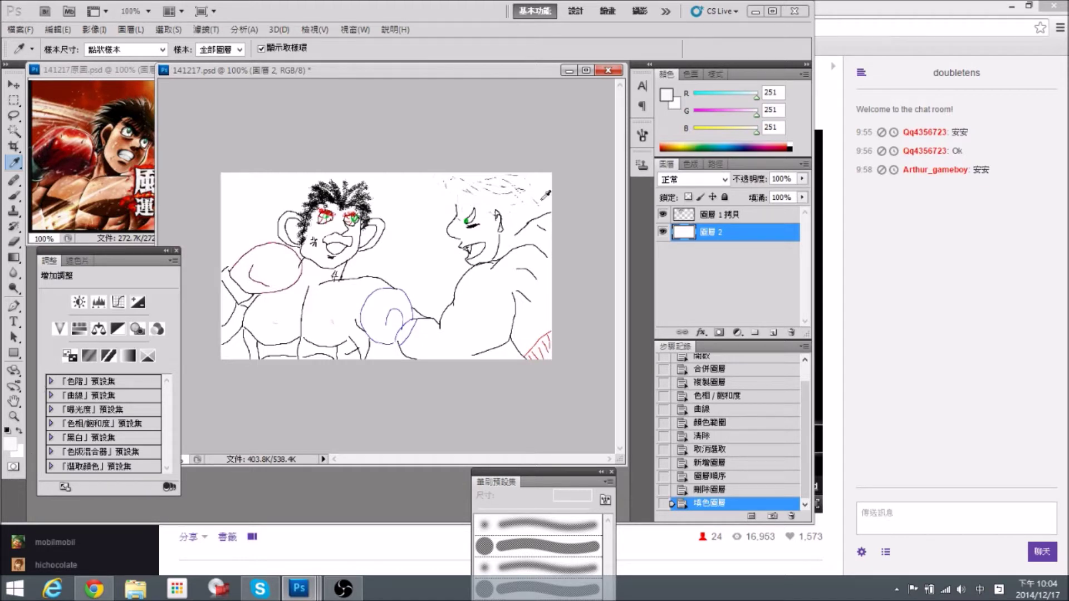
key("ctrl+plus")
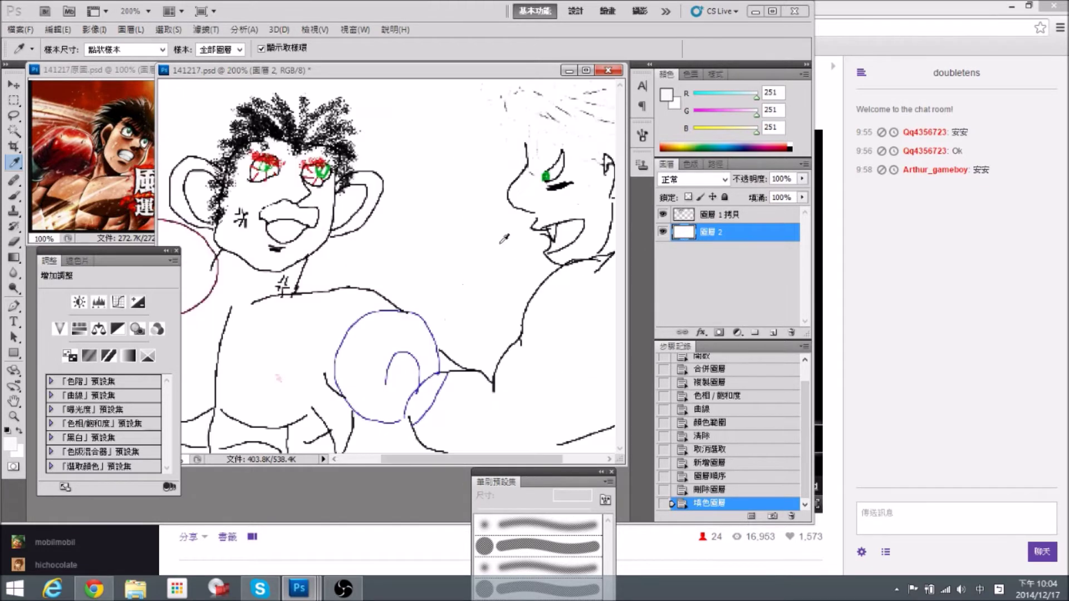
left_click_drag(523, 238, 429, 256)
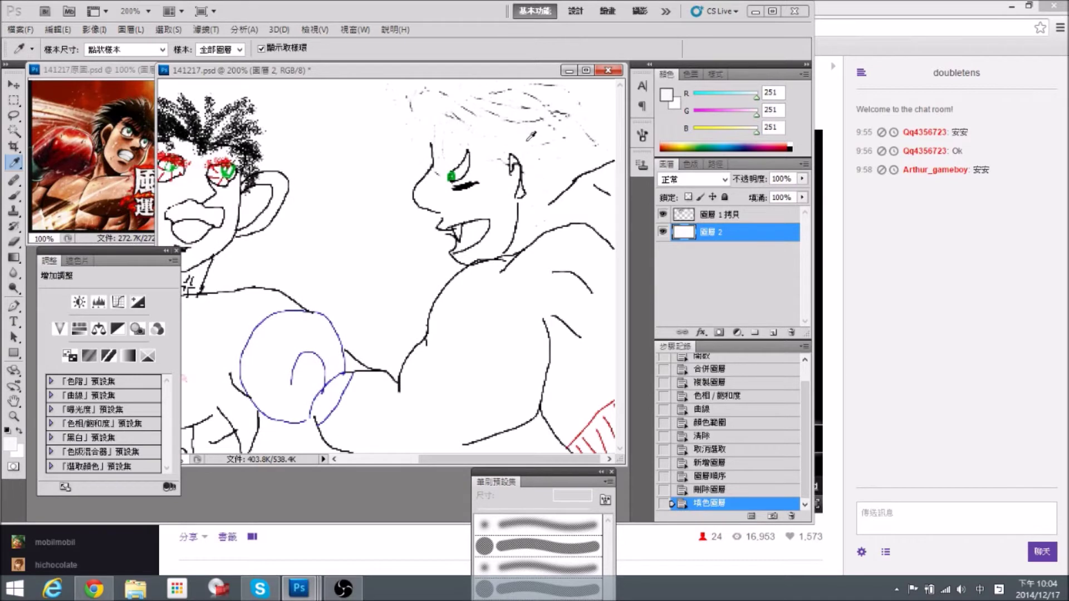
scroll(505, 143, "left", 2)
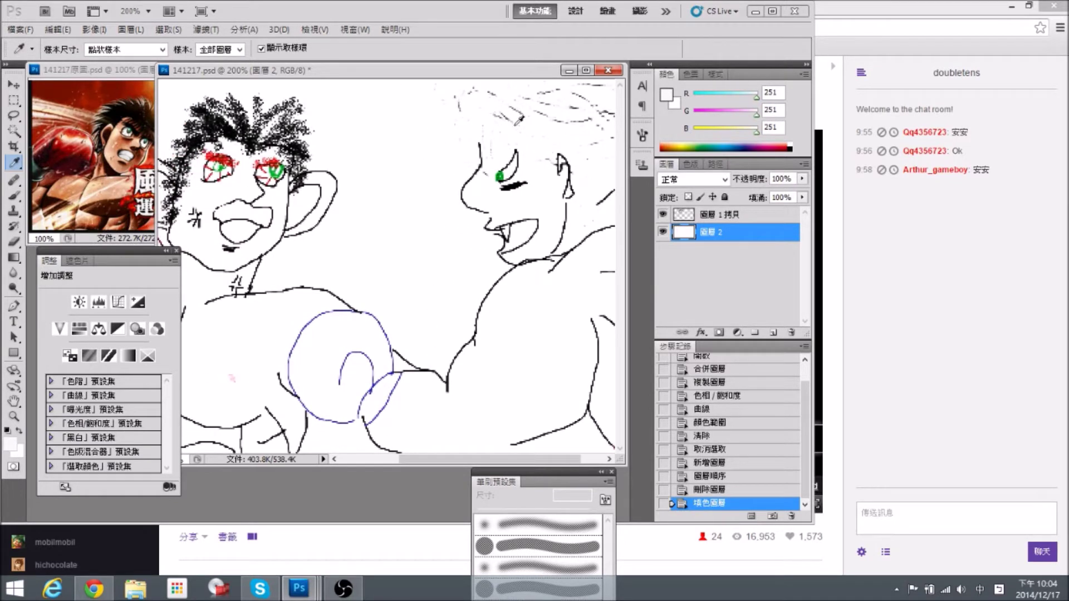
scroll(542, 206, "right", 2)
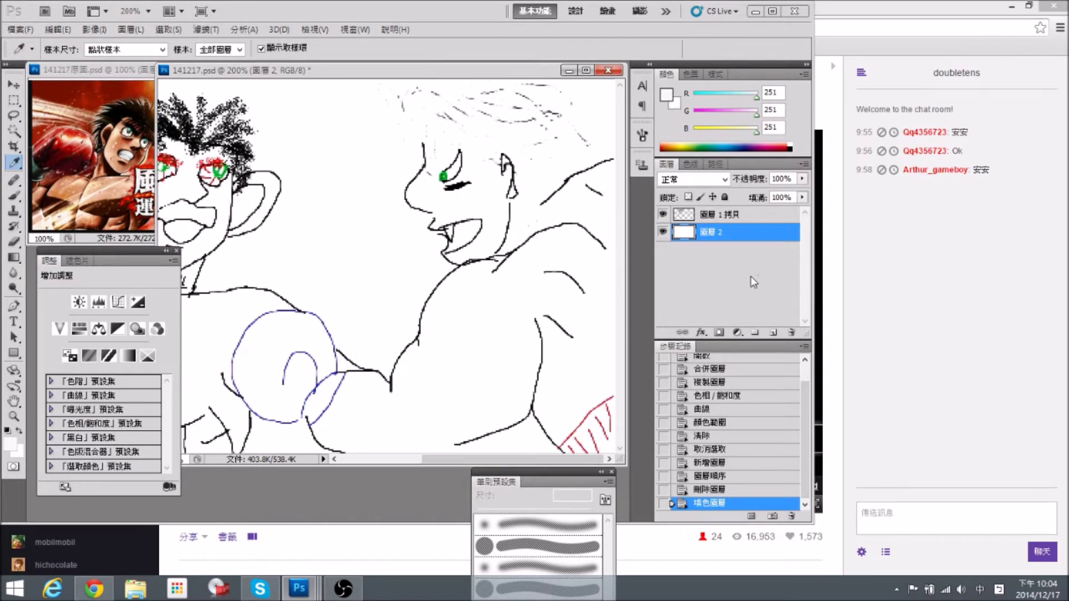
Step back through the document history and revert the sketch to its opened state.
left_click(708, 490)
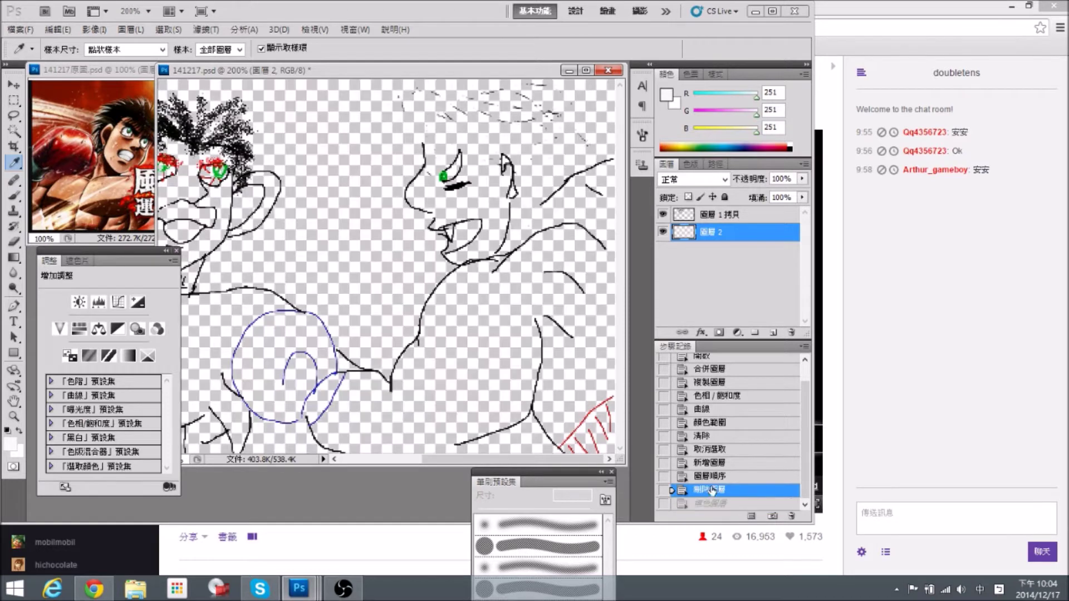
left_click(713, 476)
left_click(715, 464)
left_click(718, 436)
left_click(721, 410)
left_click(723, 396)
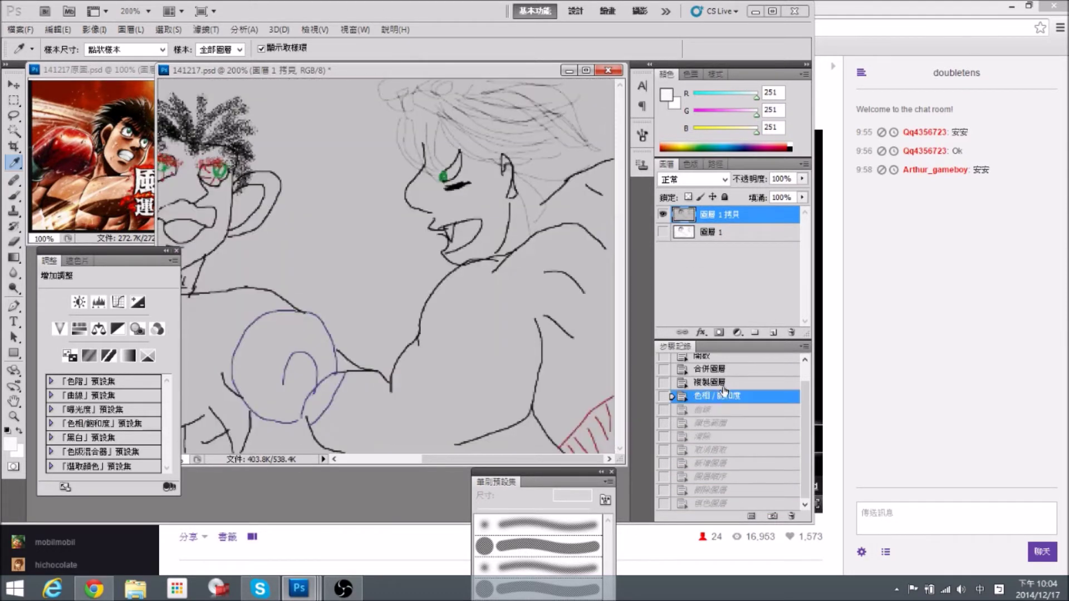
left_click(726, 383)
left_click_drag(806, 400, 806, 392)
scroll(806, 391, "up", 1)
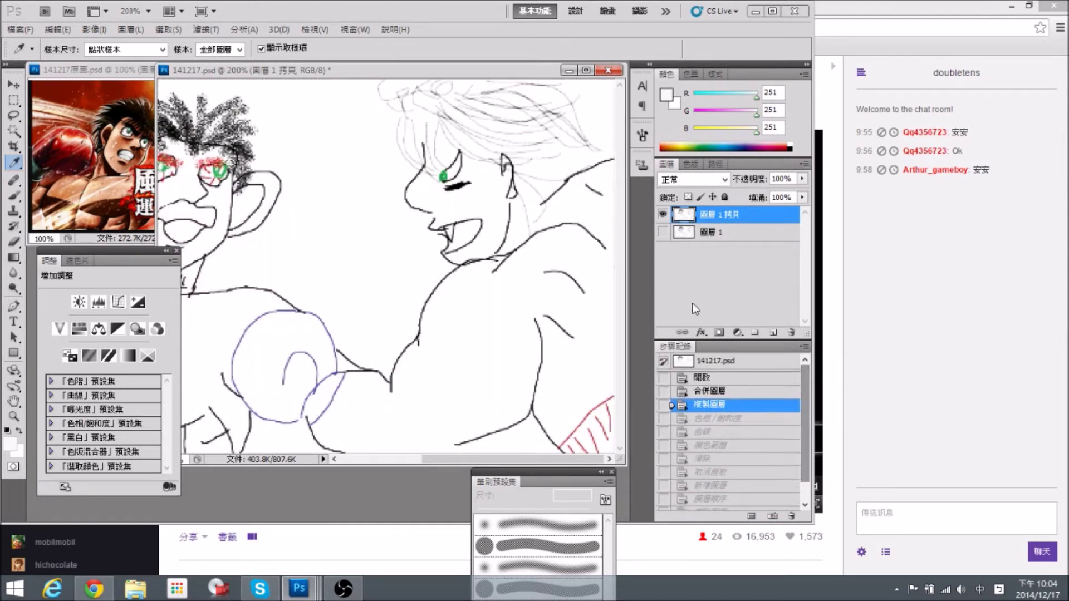
left_click(708, 392)
left_click(712, 379)
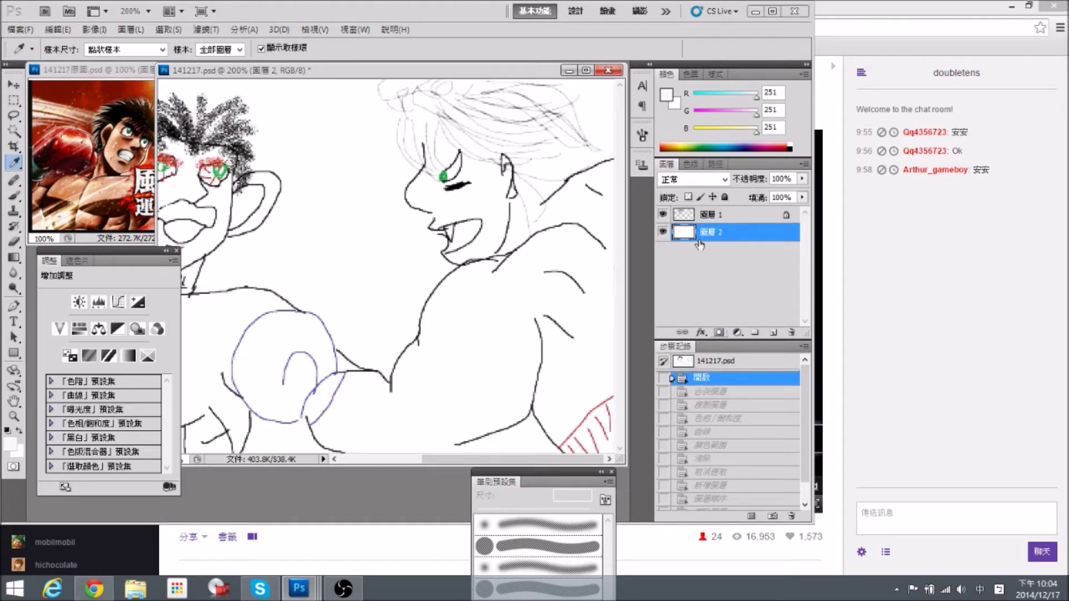
Examine the original line art at 100% and 200%, toggling the visibility of 圖層 1 and 圖層 2.
left_click(662, 216)
left_click(661, 215)
key("ctrl+minus")
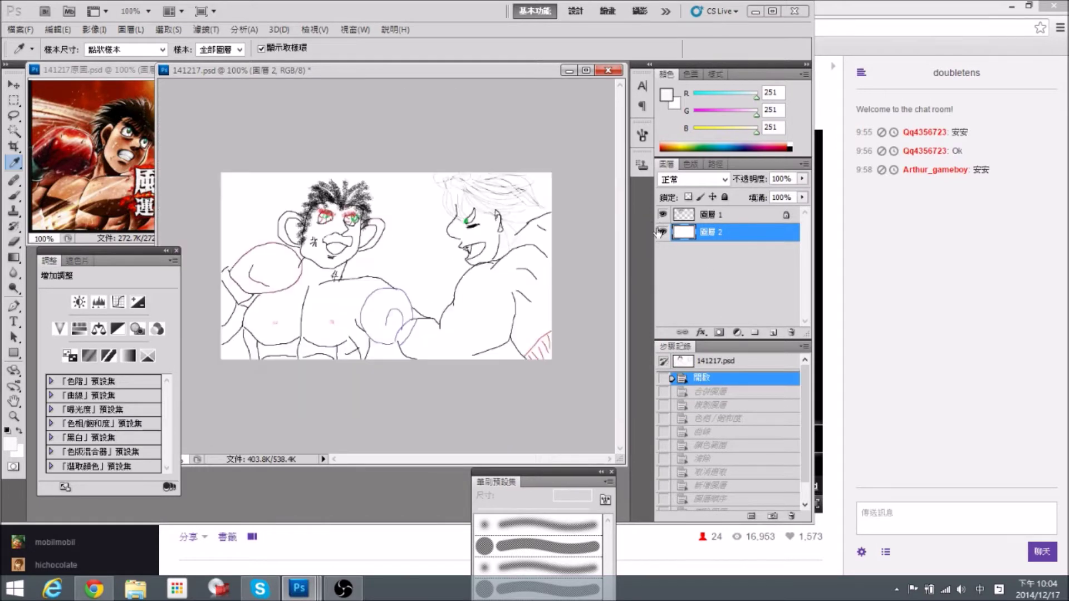
key("ctrl+plus")
key("ctrl+minus")
key("ctrl+plus")
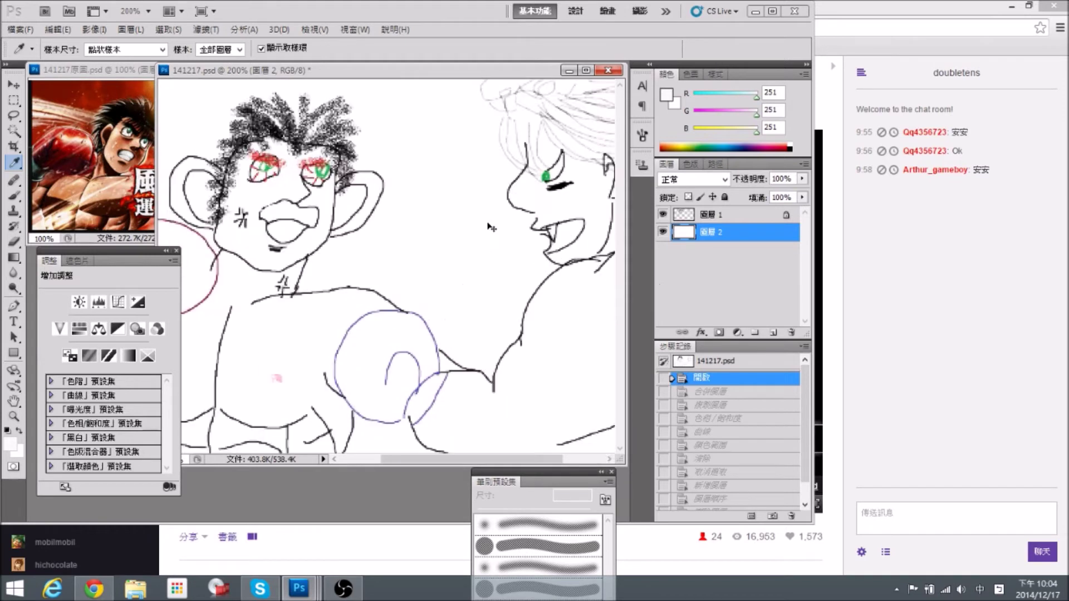
left_click_drag(555, 205, 472, 133)
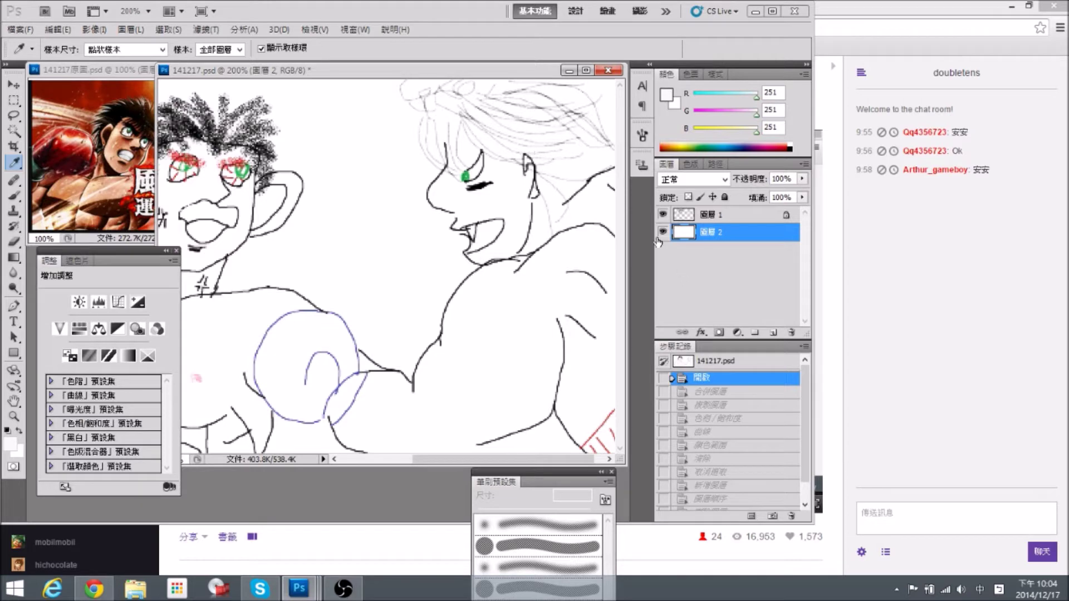
left_click(663, 231)
left_click(662, 232)
left_click(662, 216)
left_click(662, 215)
key("ctrl+minus")
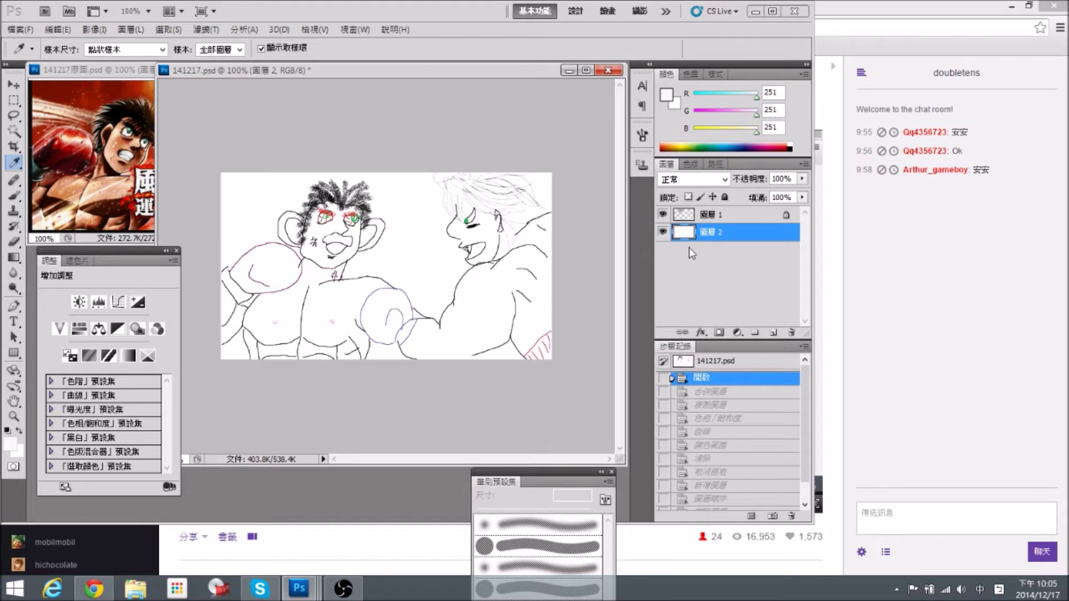
Check the transparent-pixel lock on the line-art layer 圖層 1 by toggling it off and back on.
left_click(712, 217)
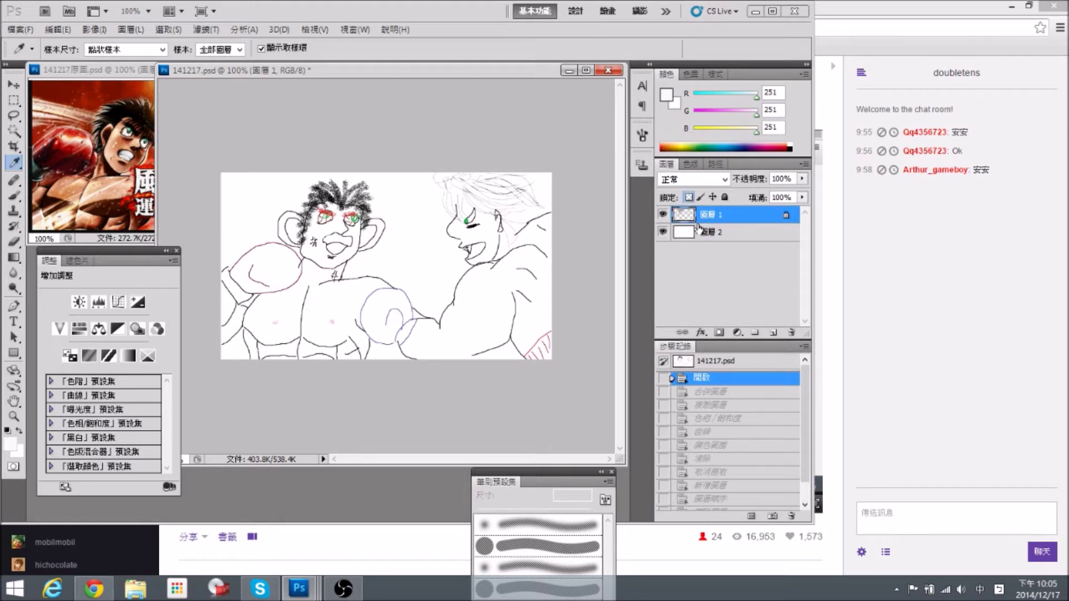
left_click(691, 198)
left_click(691, 198)
scroll(679, 219, "up", 2)
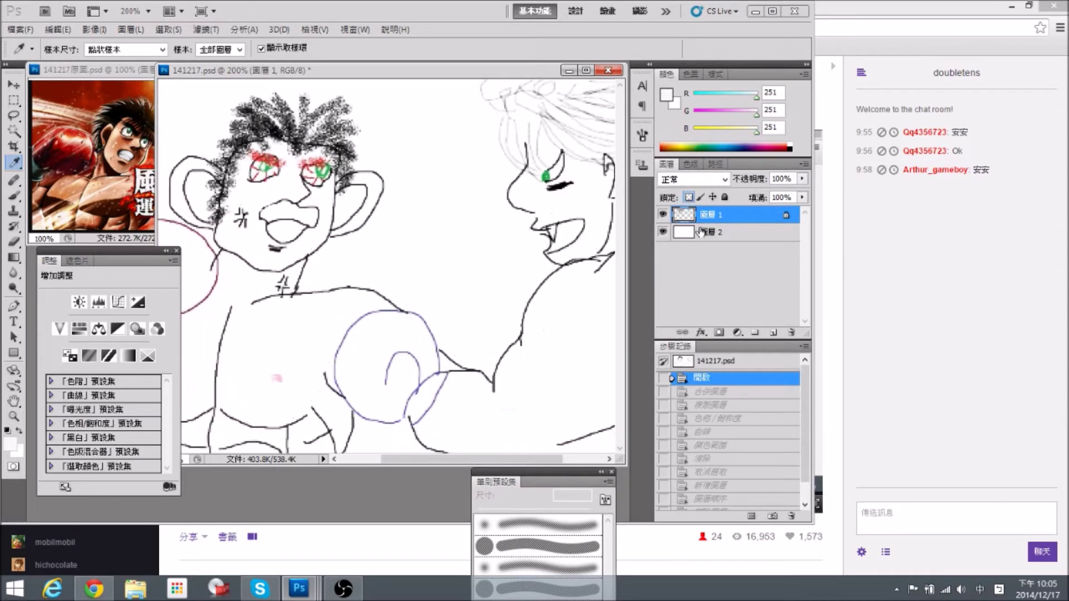
scroll(698, 231, "down", 2)
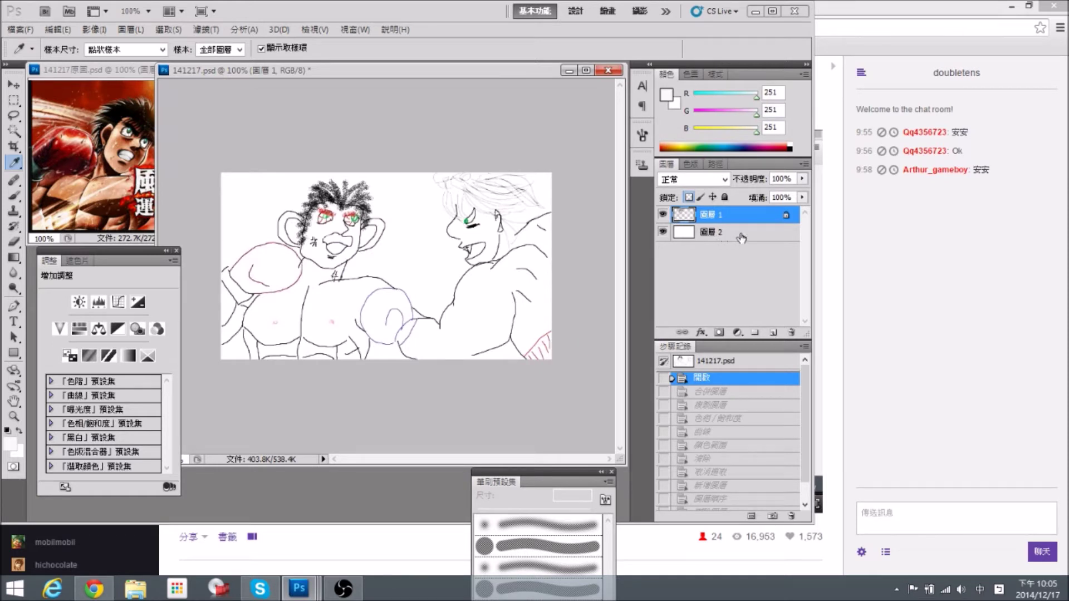
Add an empty layer between the line art and the white 圖層 2, and toggle its visibility.
left_click(731, 234)
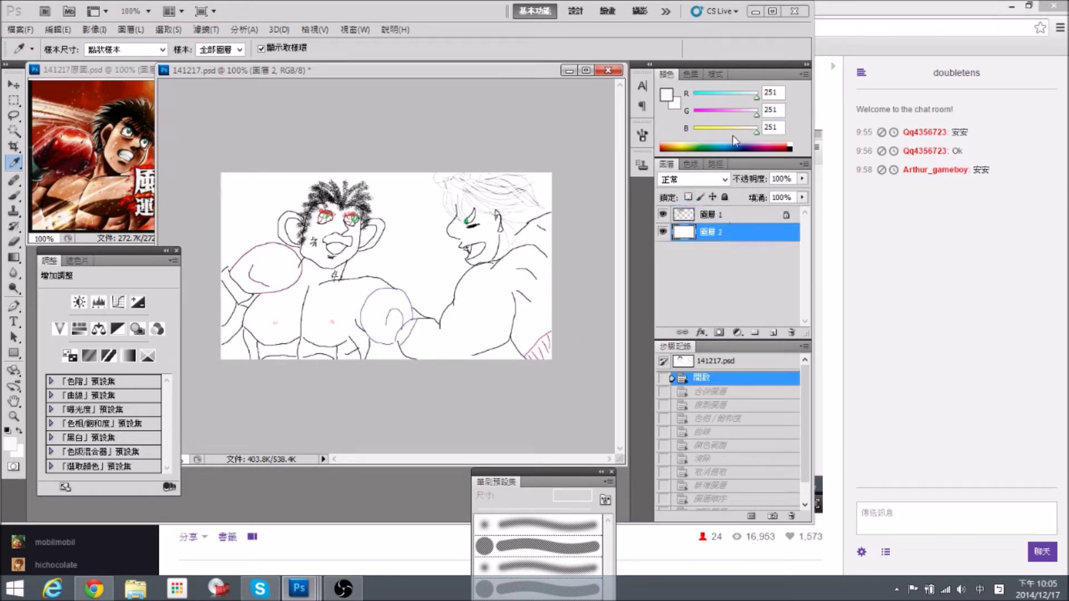
left_click(768, 333)
left_click(662, 233)
left_click(662, 232)
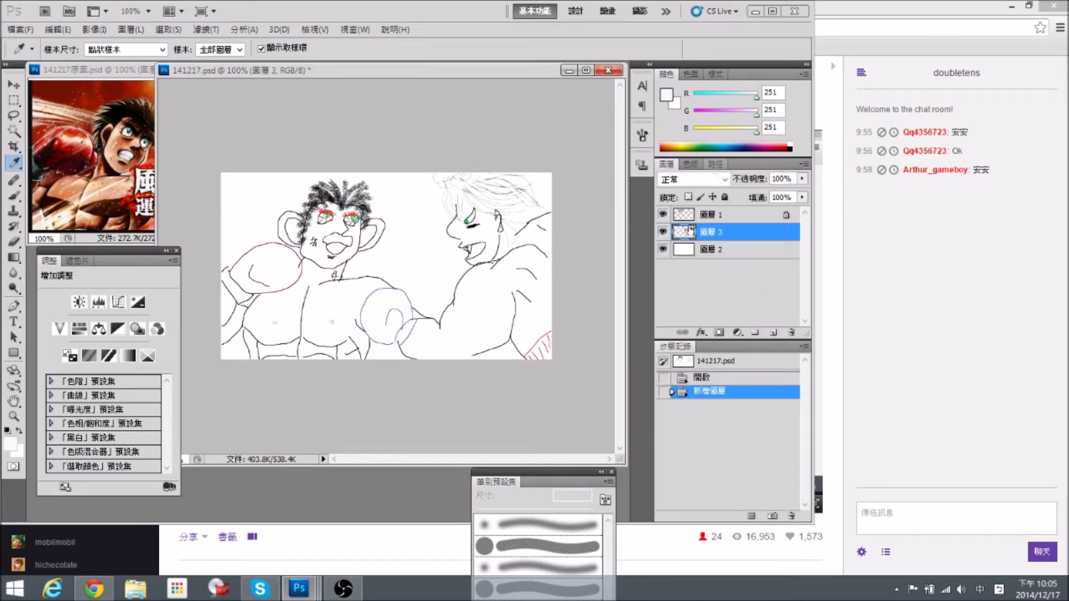
Show the sketch at 200% and rearrange the adjustments palette and image windows so the reference picture is accessible beside the front boxer.
key("ctrl+plus")
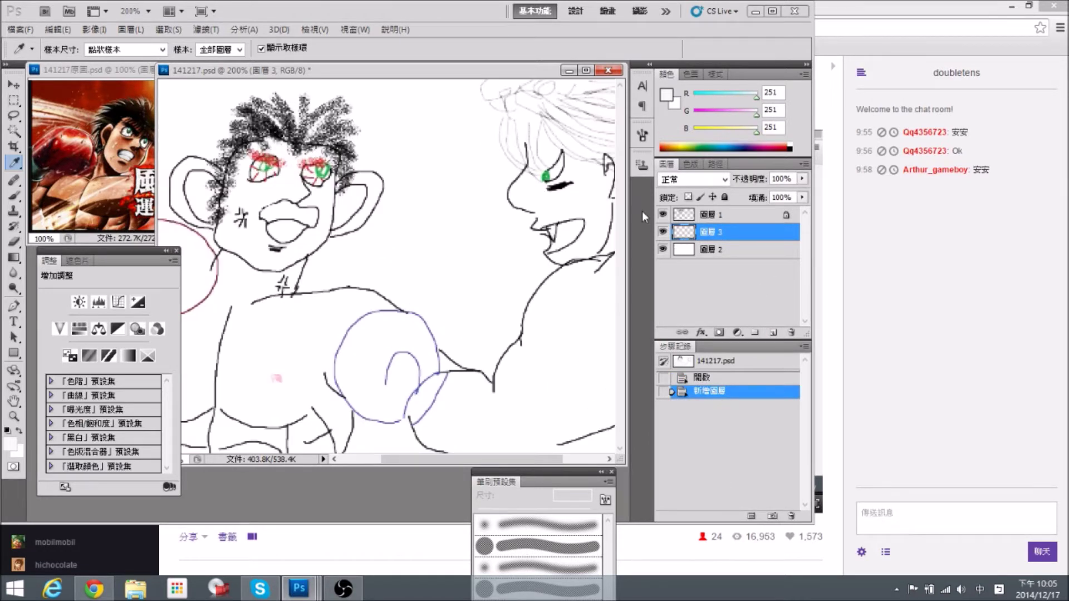
left_click_drag(119, 251, 111, 278)
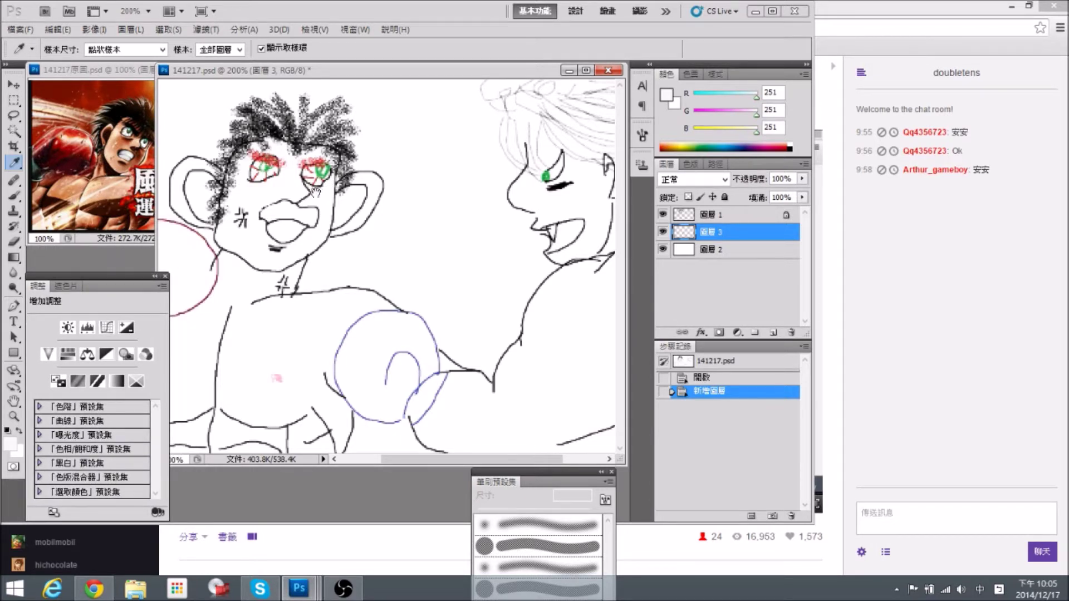
left_click_drag(313, 192, 362, 194)
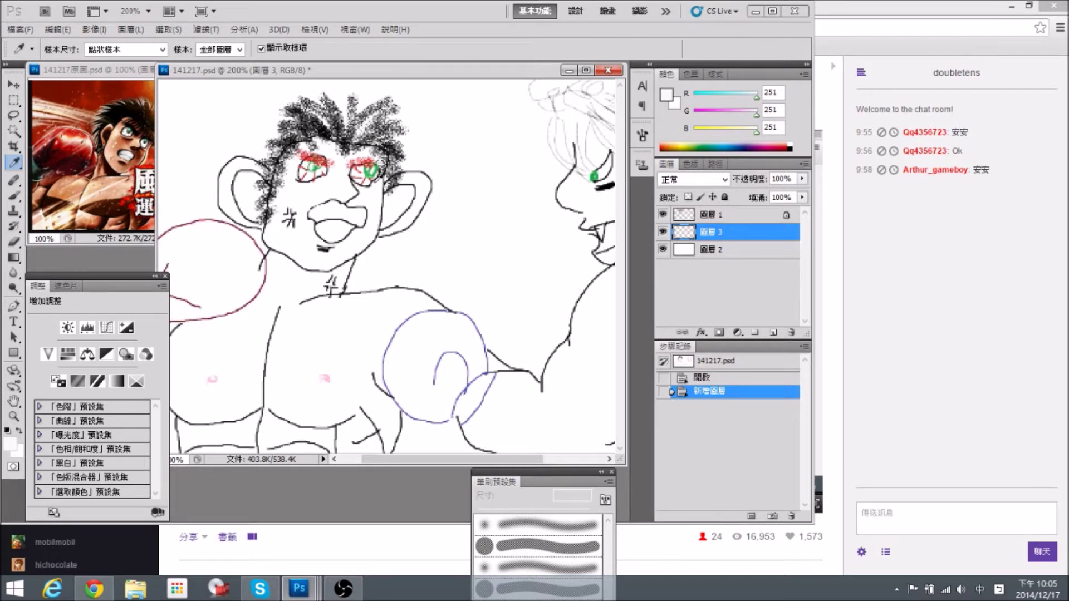
left_click_drag(106, 72, 136, 88)
left_click_drag(311, 262, 180, 272)
left_click_drag(366, 75, 365, 75)
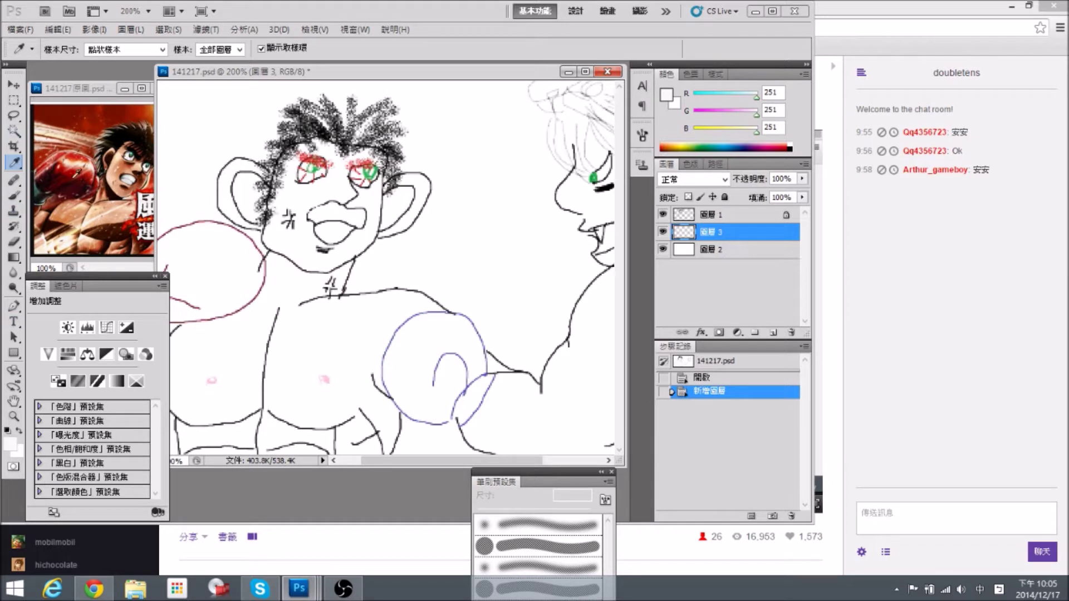
Move and enlarge the brush presets palette, browse the presets, and choose the 14 px preset for the Brush tool.
left_click(13, 196)
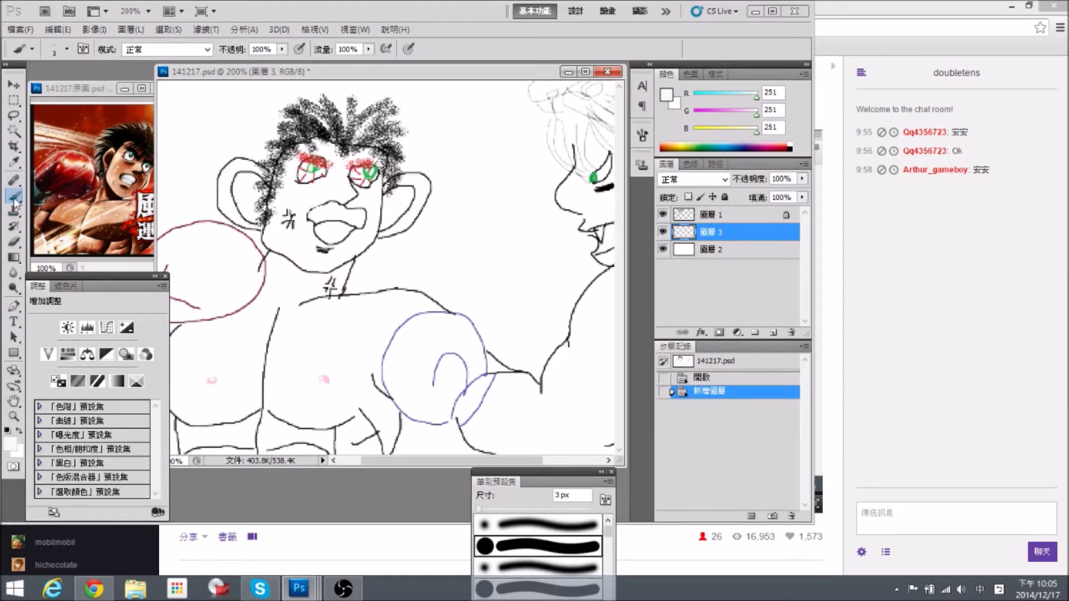
left_click_drag(569, 479, 575, 236)
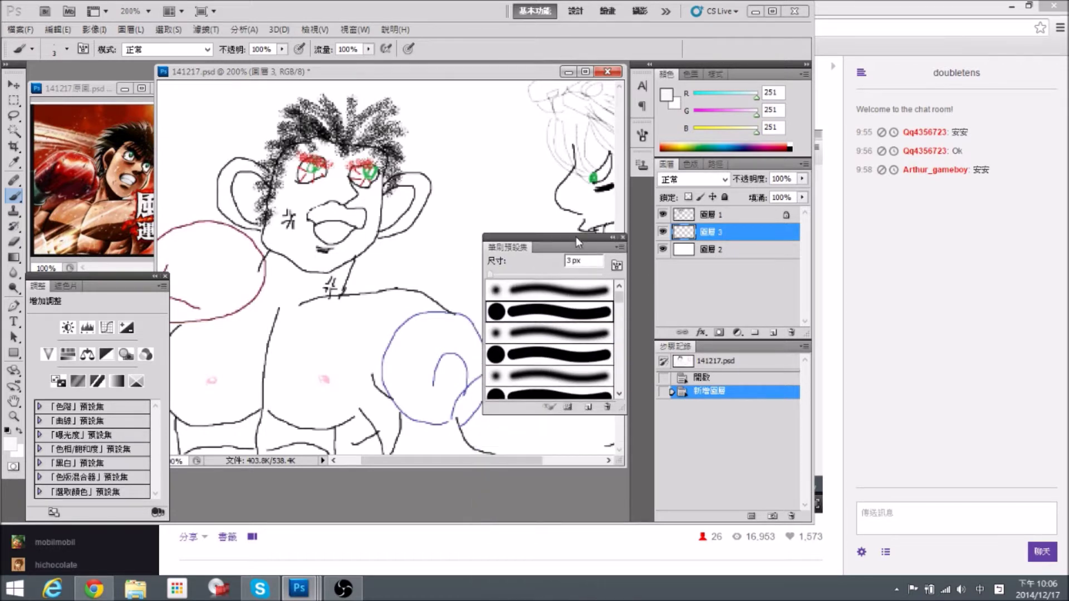
left_click_drag(623, 293, 619, 315)
scroll(622, 302, "up", 2)
scroll(612, 316, "up", 3)
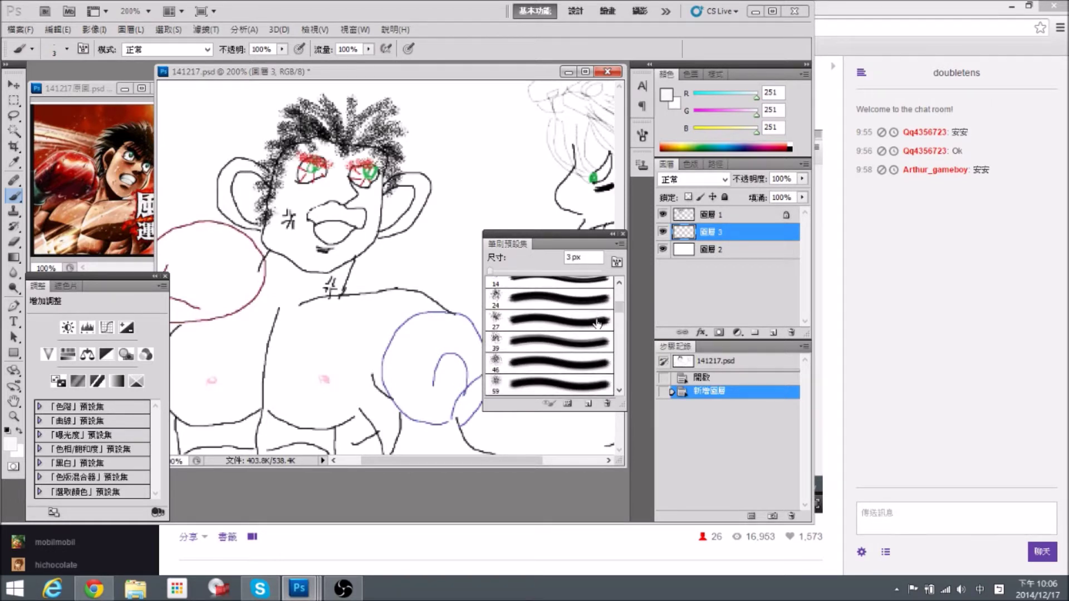
mouse_move(620, 311)
left_mouse_down()
mouse_move(613, 371)
mouse_move(614, 297)
mouse_move(619, 332)
left_mouse_up()
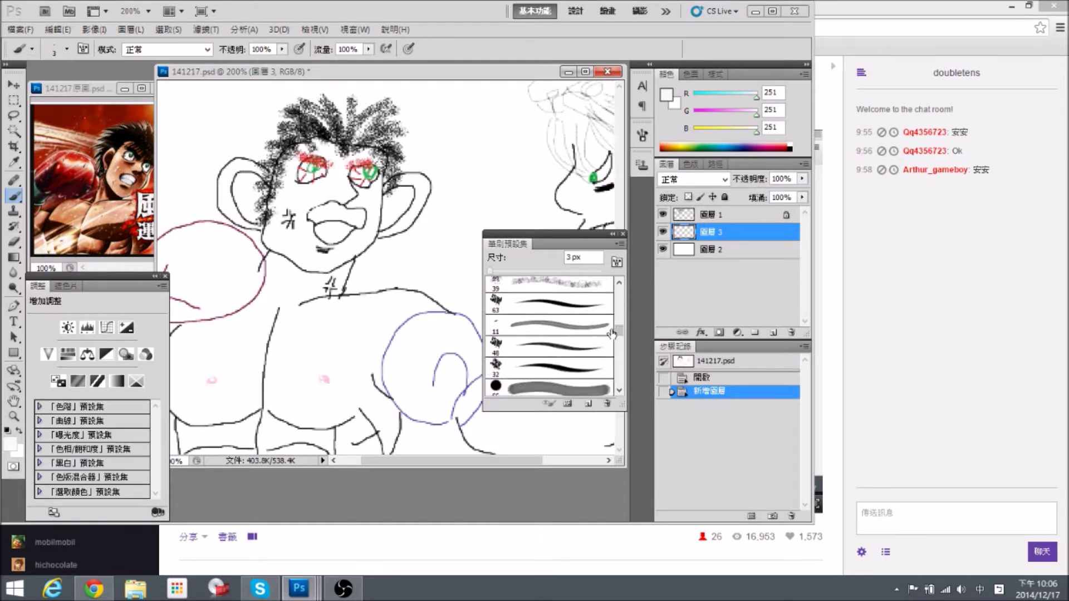
scroll(618, 335, "down", 1)
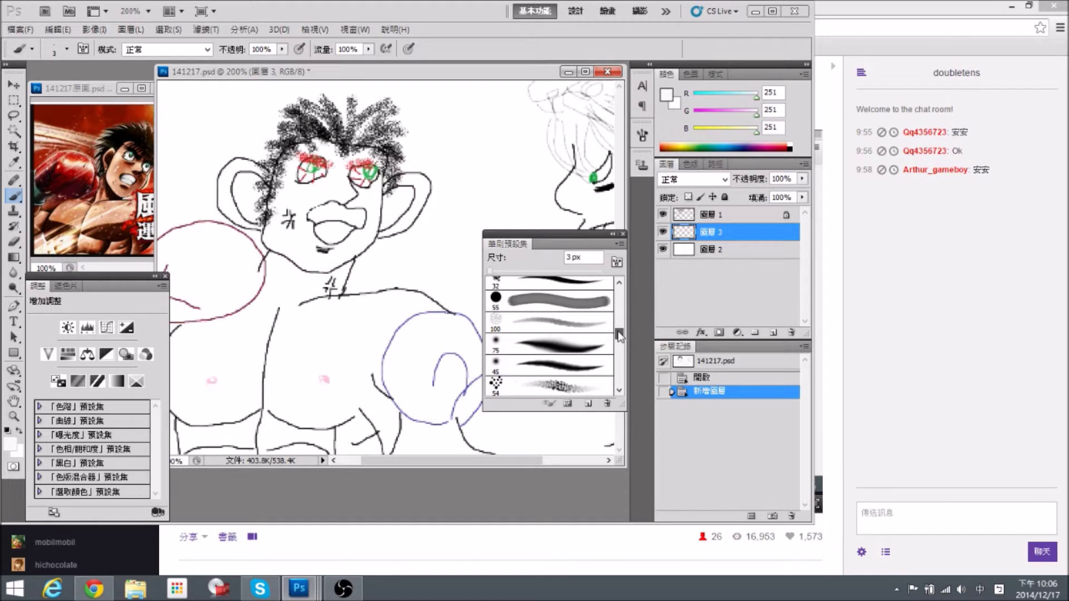
mouse_move(619, 335)
left_mouse_down()
mouse_move(619, 345)
mouse_move(620, 289)
mouse_move(620, 303)
left_mouse_up()
left_click_drag(615, 412, 618, 521)
left_click_drag(622, 334, 623, 386)
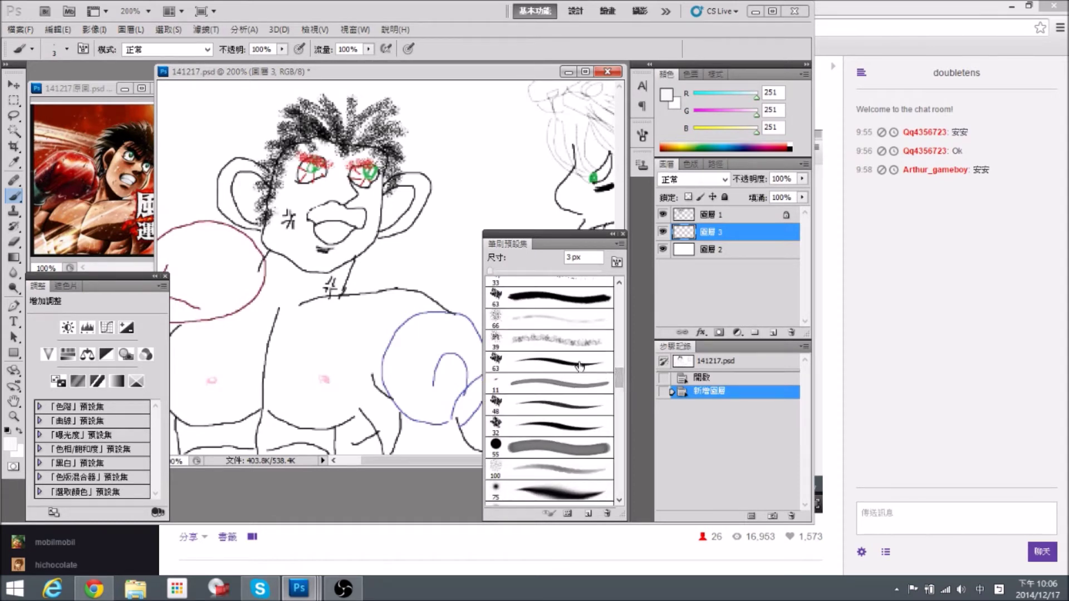
mouse_move(622, 378)
left_mouse_down()
mouse_move(608, 453)
mouse_move(615, 490)
mouse_move(626, 293)
mouse_move(620, 324)
left_mouse_up()
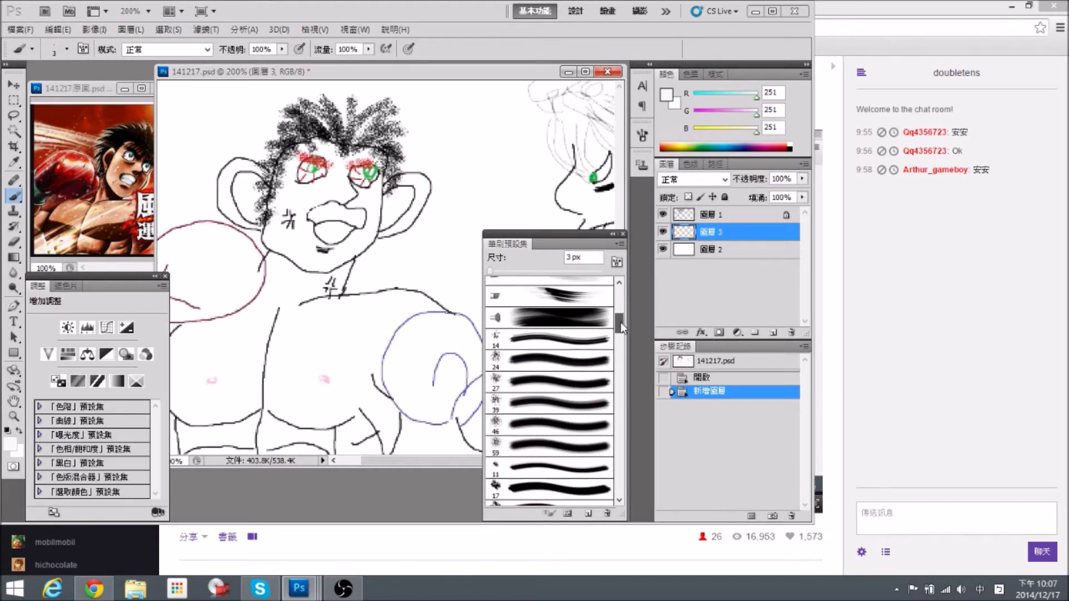
left_click(568, 344)
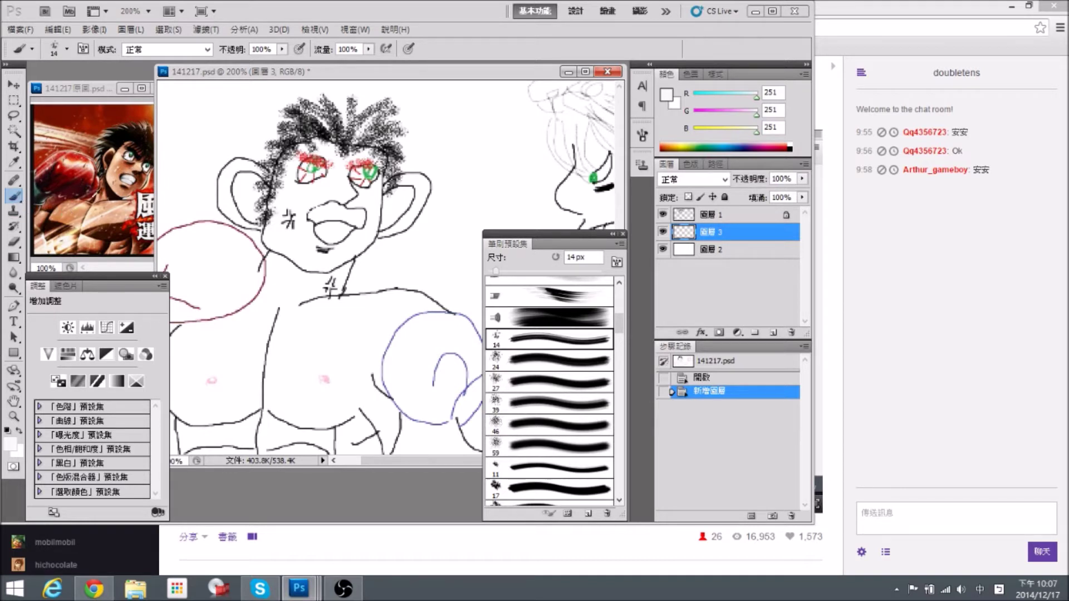
Sample the skin tone (RGB 224, 171, 140) from the reference picture and paint the left side of the front boxer's face on 圖層 3.
key("alt")
left_click_drag(258, 202, 301, 205)
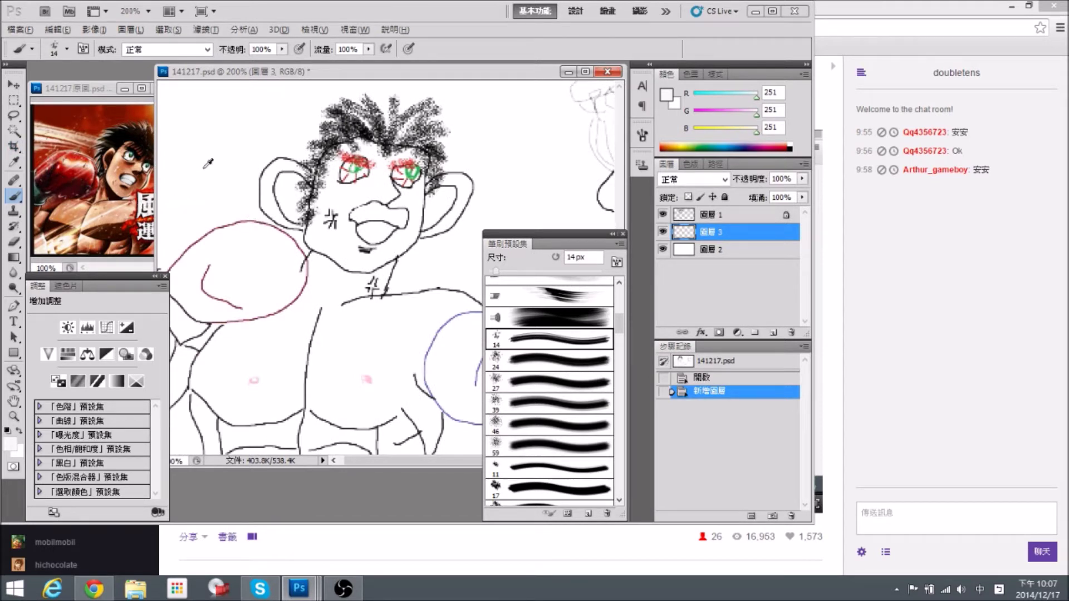
left_click(120, 215, "alt")
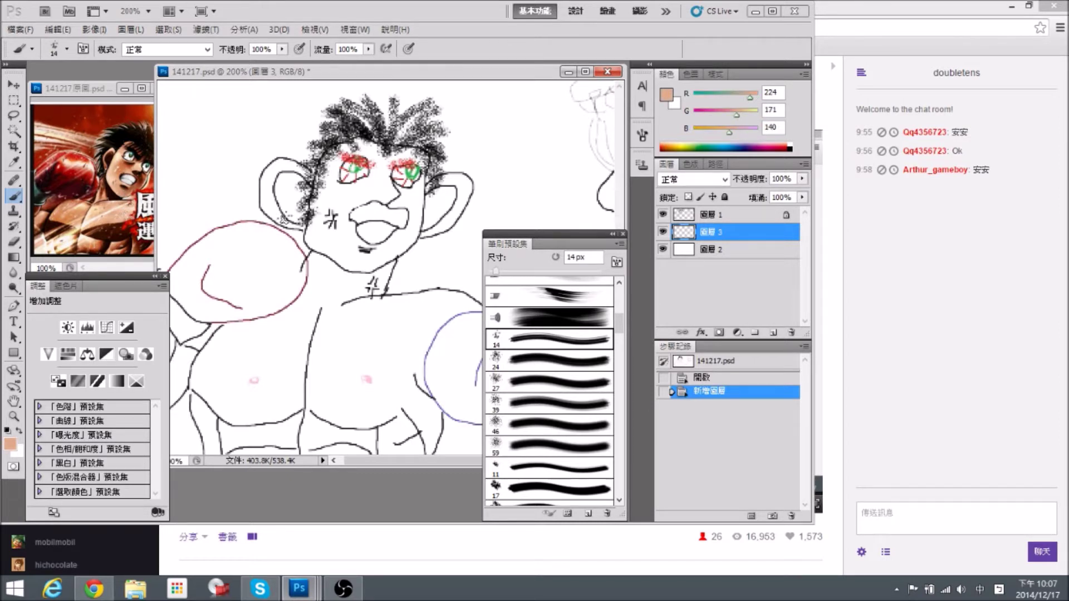
mouse_move(334, 238)
left_mouse_down()
mouse_move(348, 259)
mouse_move(337, 218)
mouse_move(322, 214)
mouse_move(313, 242)
mouse_move(320, 175)
mouse_move(325, 192)
mouse_move(335, 169)
mouse_move(339, 214)
left_mouse_up()
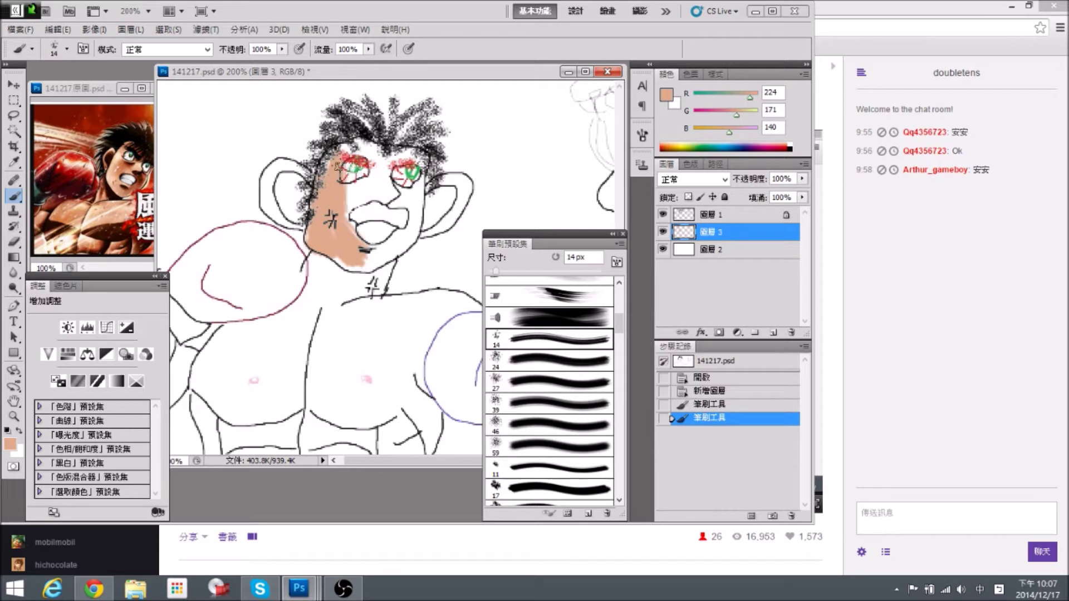
Erase the skin colour overlapping the front boxer's left eye with a 7 px Eraser and return to the Brush tool.
key("e")
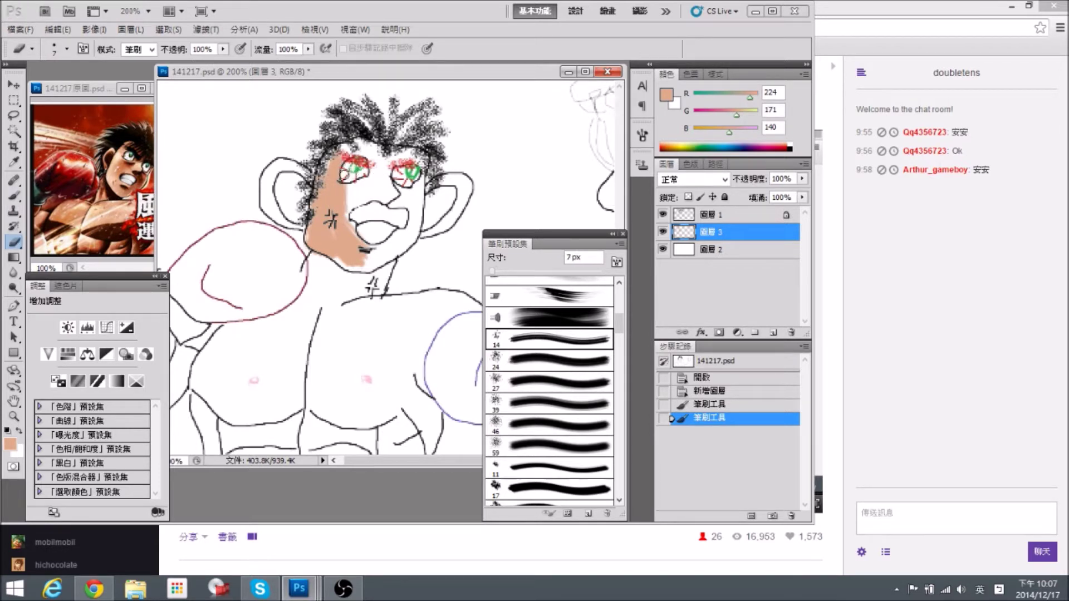
left_click_drag(344, 175, 353, 172)
key("b")
scroll(364, 156, "right", 1)
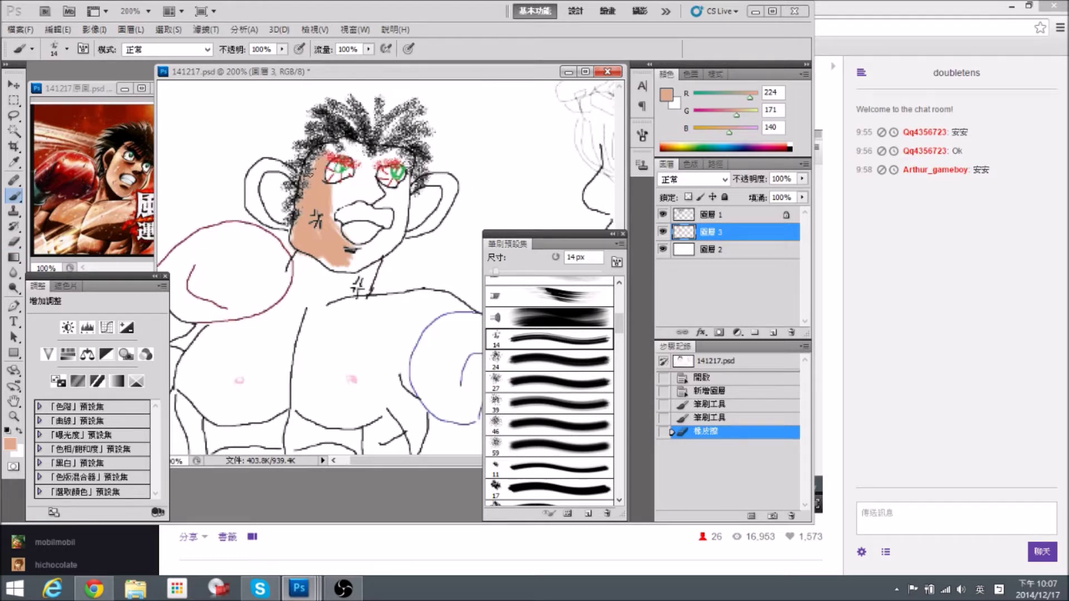
Paint the front boxer's forehead, far cheek, chin and upper neck with the sampled skin tone on 圖層 3.
mouse_move(333, 147)
left_mouse_down()
mouse_move(362, 156)
mouse_move(342, 184)
mouse_move(351, 181)
left_mouse_up()
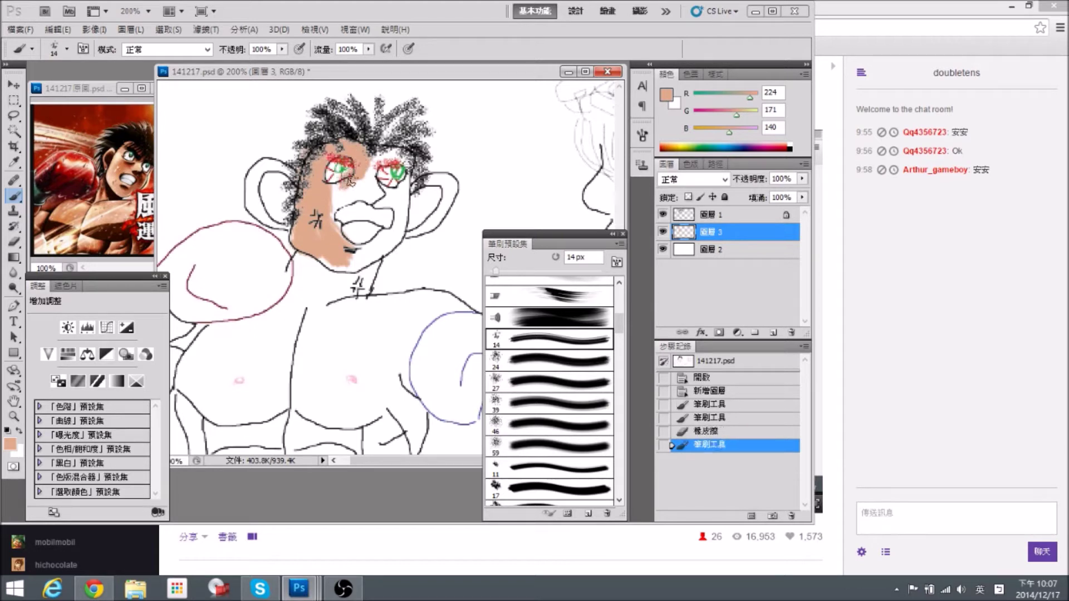
key("e")
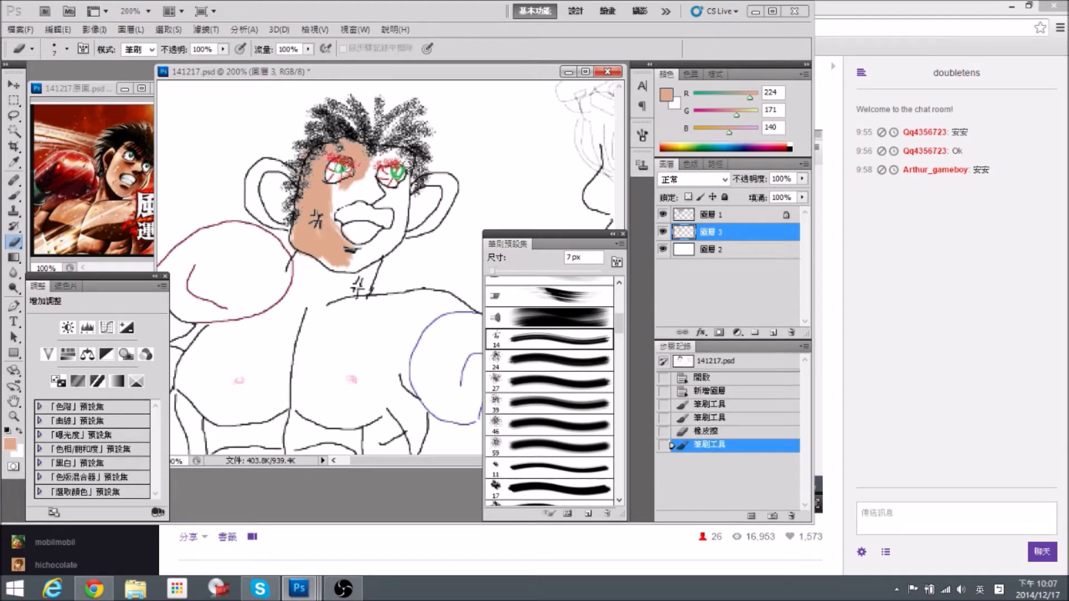
key("b")
mouse_move(347, 171)
left_mouse_down()
mouse_move(337, 268)
mouse_move(393, 239)
left_mouse_up()
scroll(392, 240, "right", 1)
mouse_move(330, 274)
left_mouse_down()
mouse_move(356, 254)
mouse_move(342, 285)
mouse_move(361, 246)
mouse_move(350, 280)
left_mouse_up()
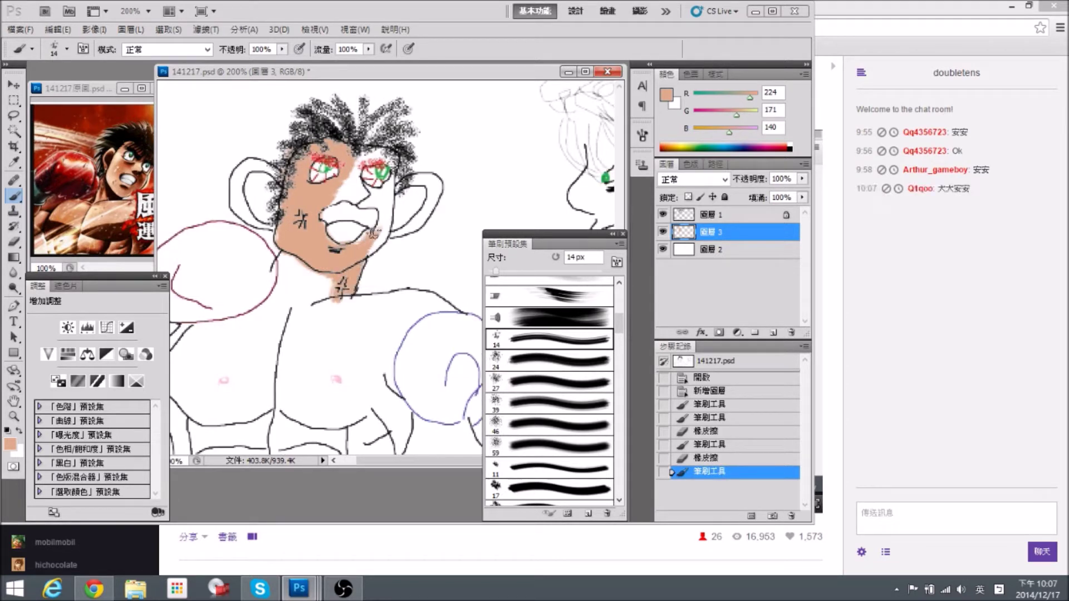
Paint both ears and the remaining unpainted parts of the front boxer's face, and erase the colour overspill.
mouse_move(374, 244)
left_mouse_down()
mouse_move(387, 187)
mouse_move(418, 181)
mouse_move(421, 206)
mouse_move(419, 193)
left_mouse_up()
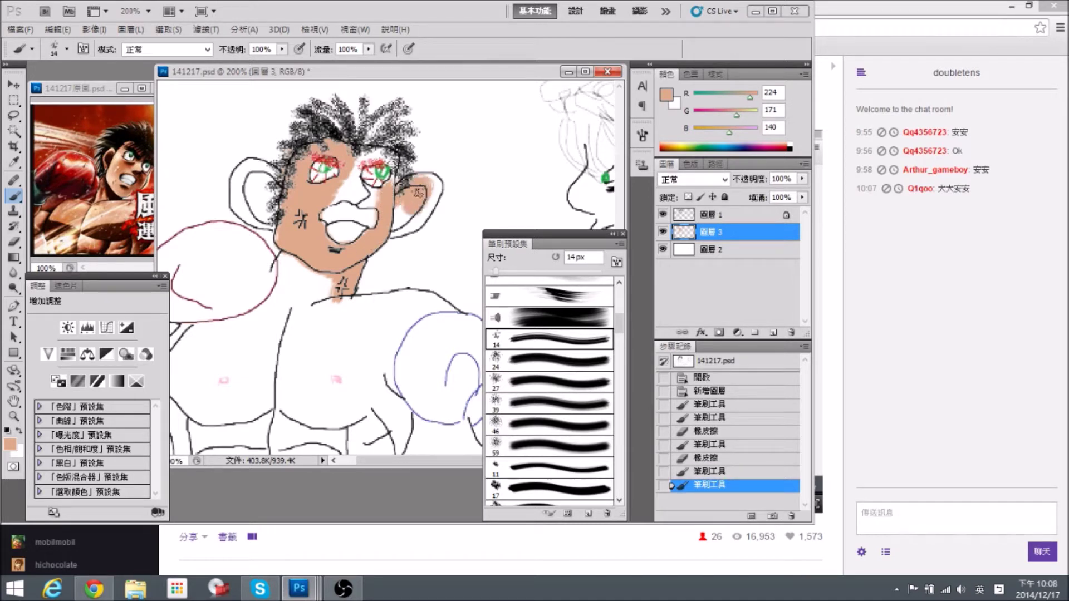
mouse_move(424, 208)
left_mouse_down()
mouse_move(438, 179)
mouse_move(416, 178)
mouse_move(382, 205)
mouse_move(359, 189)
mouse_move(323, 198)
mouse_move(383, 160)
mouse_move(347, 163)
mouse_move(347, 172)
left_mouse_up()
scroll(373, 150, "right", 1)
mouse_move(285, 201)
left_mouse_down()
mouse_move(304, 189)
mouse_move(264, 170)
mouse_move(284, 181)
mouse_move(272, 214)
mouse_move(300, 221)
mouse_move(283, 194)
mouse_move(306, 202)
left_mouse_up()
key("e")
mouse_move(258, 176)
left_mouse_down()
mouse_move(256, 210)
mouse_move(264, 187)
mouse_move(271, 201)
left_mouse_up()
key("b")
Paint the front boxer's lower neck and the shoulder above the blue glove, erasing the colour that overlaps the glove.
key("space")
mouse_move(335, 269)
left_mouse_down()
mouse_move(316, 205)
mouse_move(306, 270)
mouse_move(297, 256)
mouse_move(348, 315)
mouse_move(376, 322)
mouse_move(350, 330)
mouse_move(299, 312)
mouse_move(361, 298)
mouse_move(394, 307)
mouse_move(342, 331)
mouse_move(317, 324)
left_mouse_up()
left_click_drag(300, 261, 293, 260)
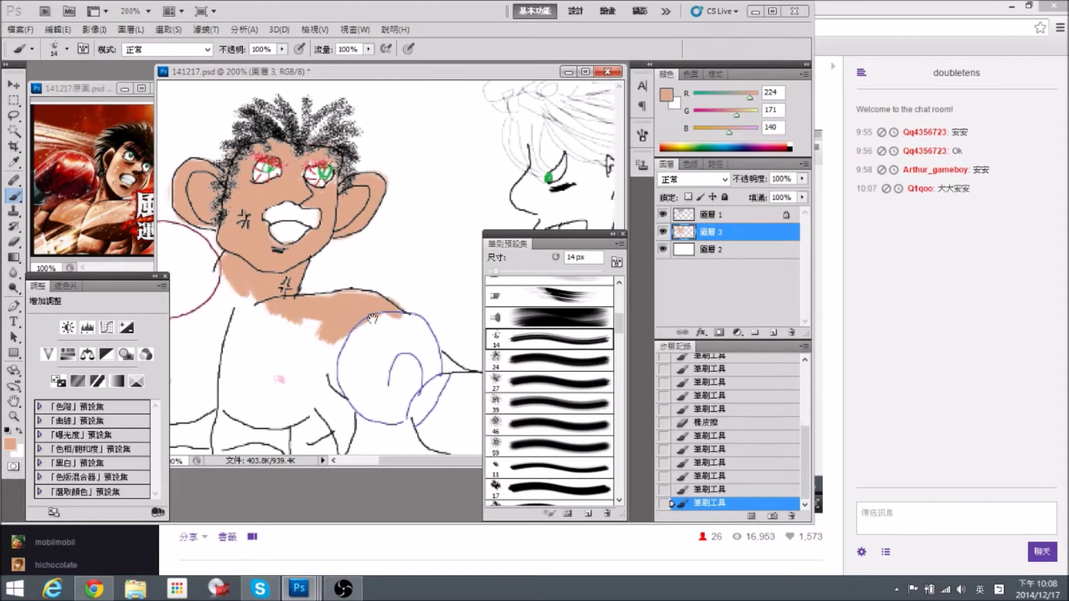
key("e")
mouse_move(360, 335)
left_mouse_down()
mouse_move(381, 318)
mouse_move(406, 318)
mouse_move(364, 312)
mouse_move(369, 297)
mouse_move(380, 309)
left_mouse_up()
key("b")
key("e")
key("b")
Paint the side of the front boxer's chest and flank next to the blue glove, with the brush reduced to 9 px.
scroll(381, 312, "right", 3)
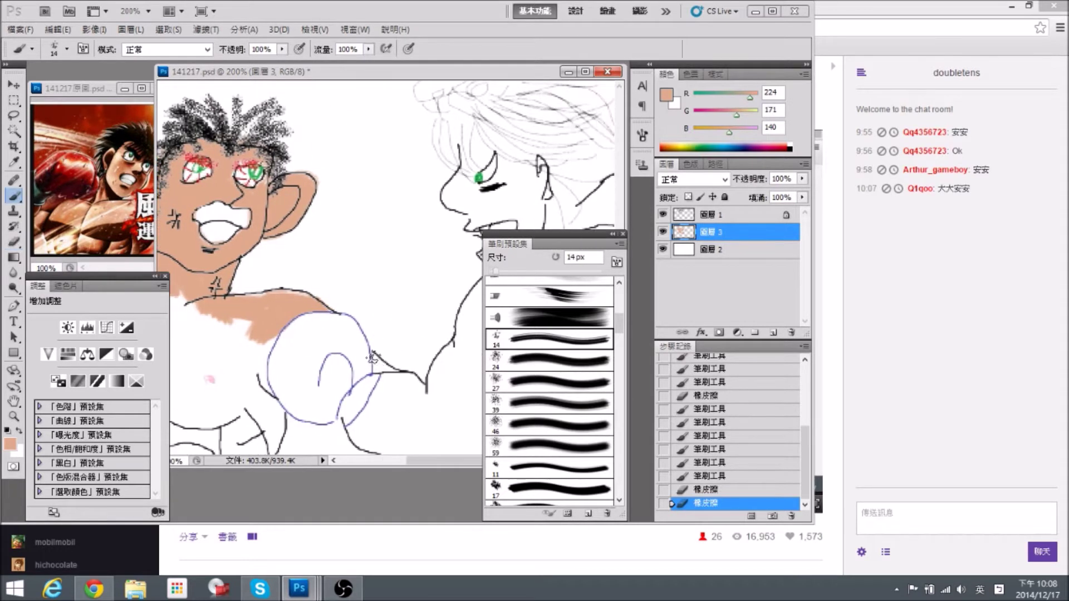
scroll(385, 378, "right", 2)
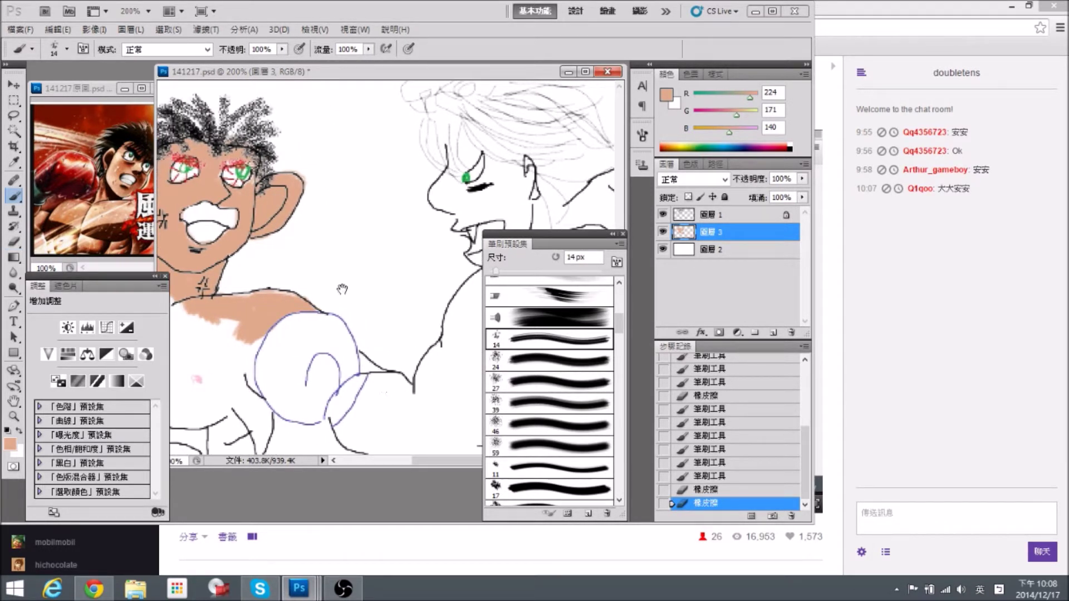
scroll(277, 271, "left", 5)
scroll(289, 295, "left", 3)
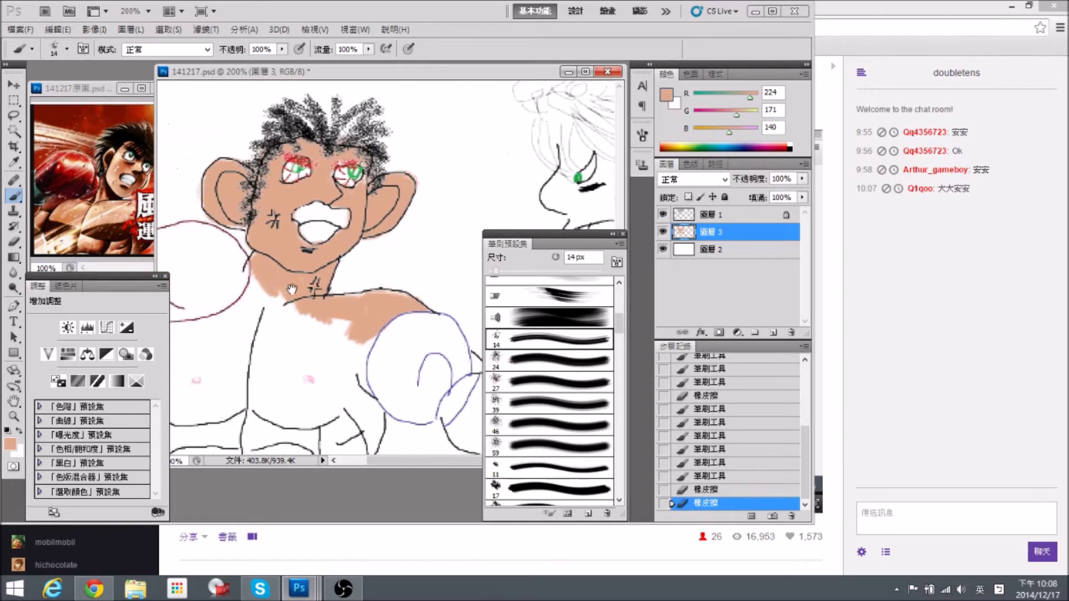
left_click_drag(337, 334, 341, 344)
mouse_move(334, 384)
left_mouse_down()
mouse_move(350, 430)
mouse_move(346, 389)
mouse_move(358, 413)
mouse_move(351, 447)
mouse_move(340, 425)
left_mouse_up()
key("bracketleft")
key("bracketleft")
left_click_drag(301, 400, 326, 399)
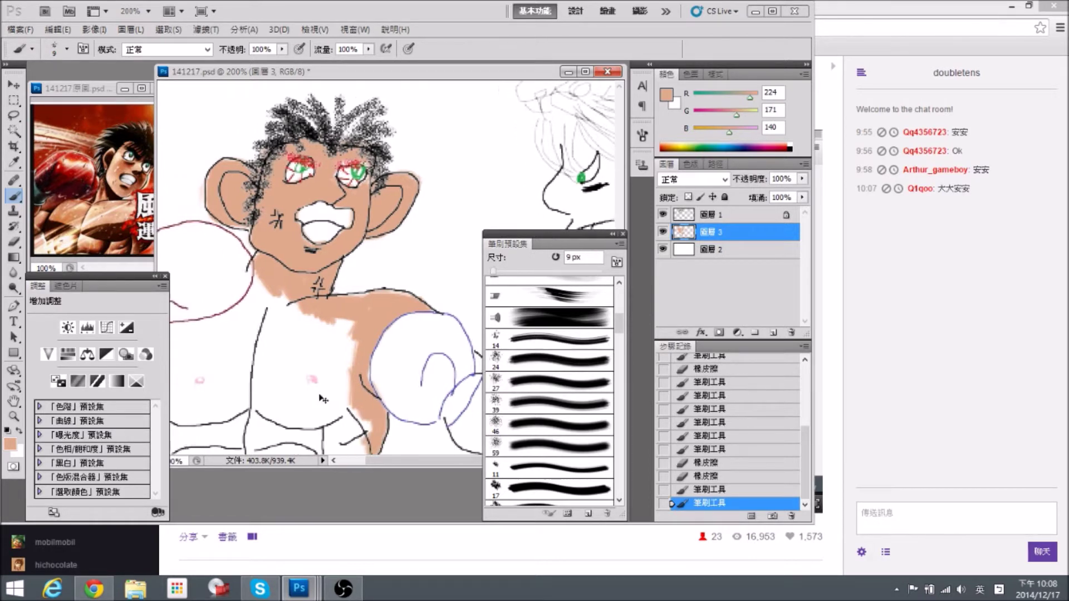
Fill the front boxer's chest, abdomen and arm below the red glove using a 15 px brush, and narrow the sketch window.
key("ctrl+minus")
key("bracketright")
key("bracketright")
mouse_move(323, 321)
left_mouse_down()
mouse_move(317, 301)
mouse_move(334, 345)
mouse_move(351, 334)
mouse_move(313, 285)
mouse_move(305, 389)
mouse_move(295, 334)
mouse_move(278, 334)
mouse_move(287, 312)
mouse_move(262, 320)
mouse_move(295, 303)
mouse_move(377, 308)
left_mouse_up()
key("bracketleft")
key("bracketleft")
key("ctrl+plus")
mouse_move(319, 291)
left_mouse_down()
mouse_move(295, 314)
mouse_move(240, 337)
mouse_move(280, 323)
mouse_move(222, 333)
mouse_move(207, 356)
left_mouse_up()
mouse_move(253, 347)
left_mouse_down()
mouse_move(218, 342)
mouse_move(225, 332)
mouse_move(177, 347)
mouse_move(187, 356)
mouse_move(170, 334)
left_mouse_up()
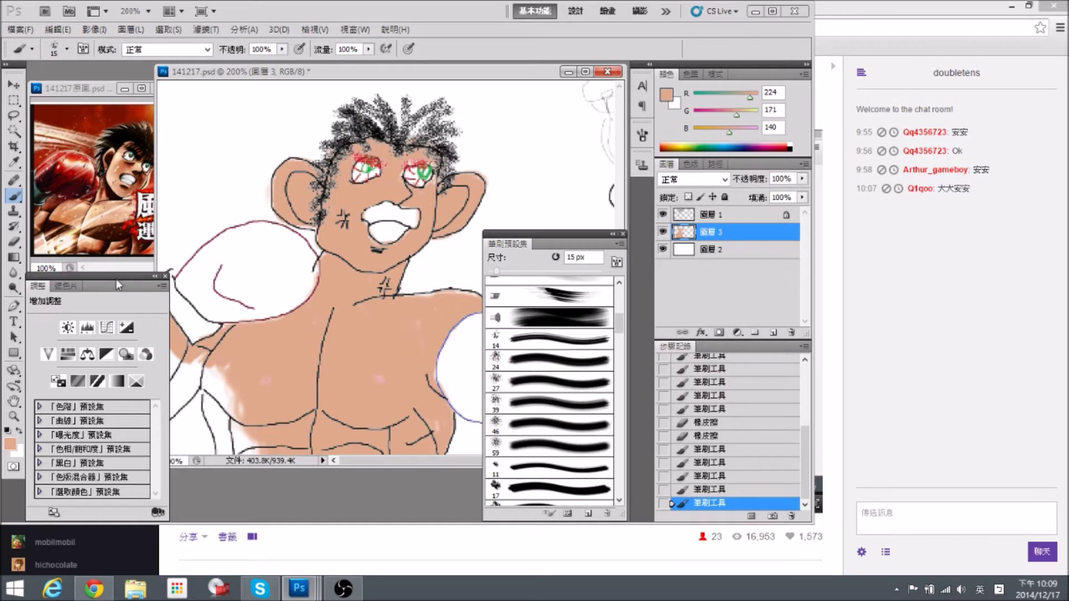
left_click_drag(157, 180, 176, 184)
mouse_move(177, 345)
left_mouse_down()
mouse_move(181, 390)
mouse_move(192, 367)
mouse_move(206, 384)
mouse_move(230, 343)
mouse_move(192, 367)
mouse_move(183, 405)
mouse_move(218, 372)
mouse_move(259, 415)
mouse_move(250, 426)
mouse_move(231, 370)
mouse_move(237, 420)
mouse_move(259, 442)
mouse_move(245, 419)
mouse_move(234, 462)
mouse_move(209, 423)
mouse_move(206, 443)
mouse_move(194, 406)
left_mouse_up()
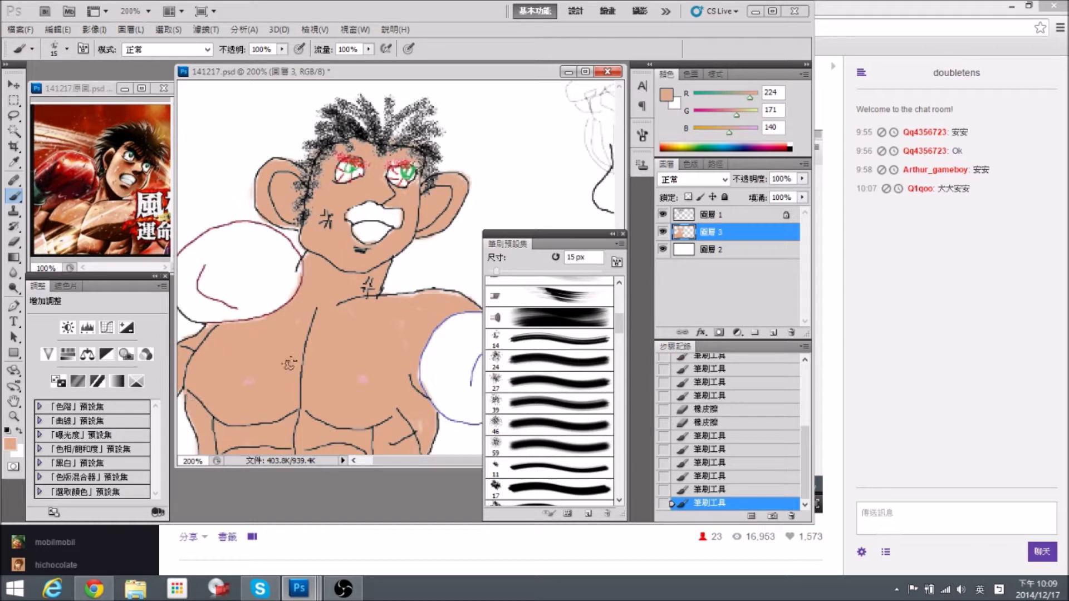
Paint the small piece of arm emerging beside the blue glove with a 9 px brush.
left_click_drag(428, 345, 301, 394)
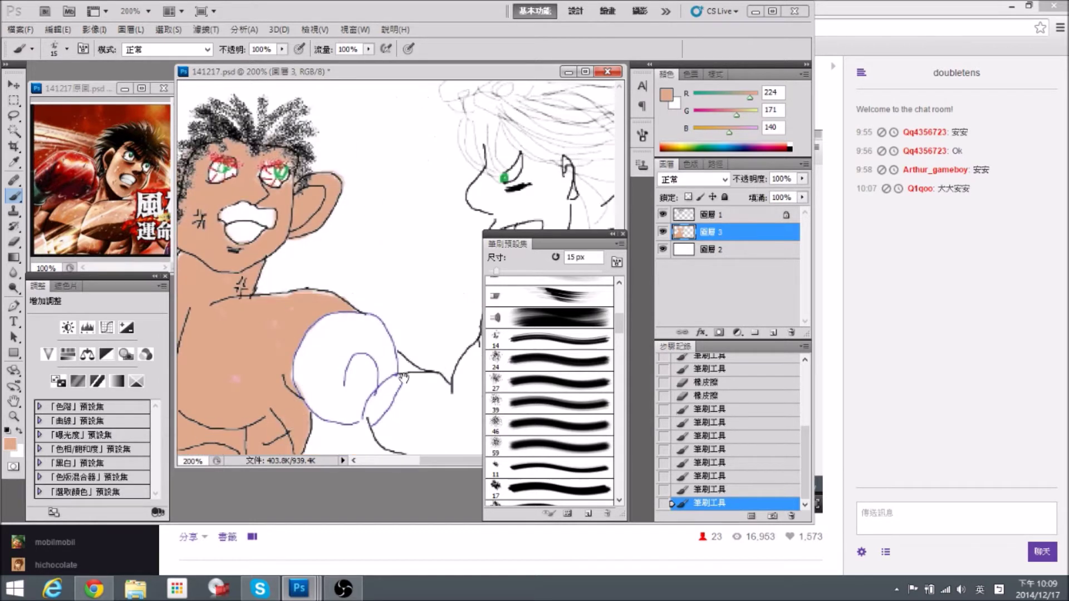
scroll(386, 369, "right", 1)
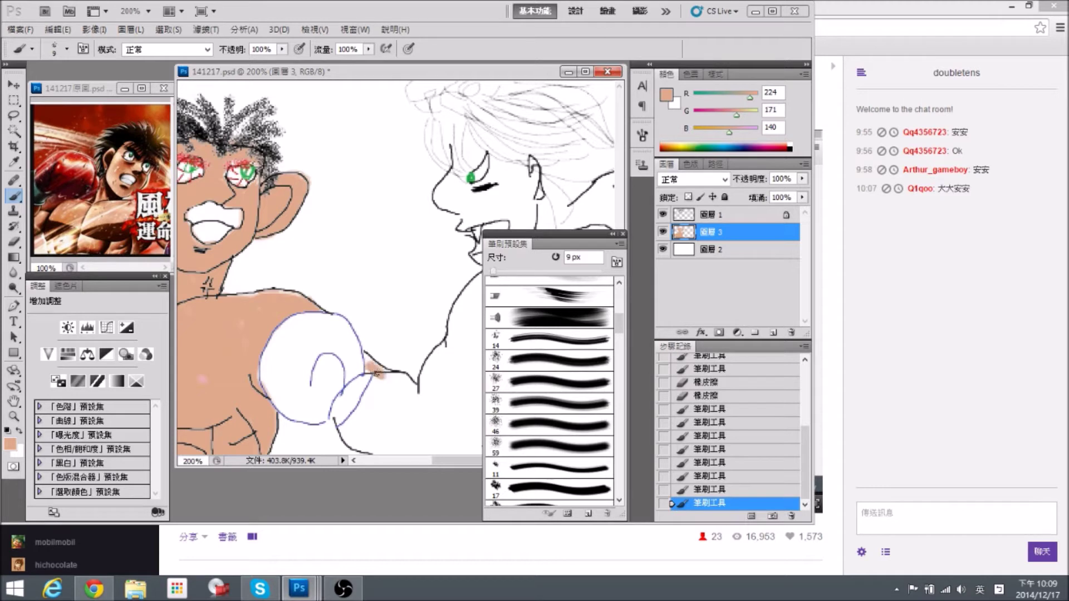
left_click(376, 373)
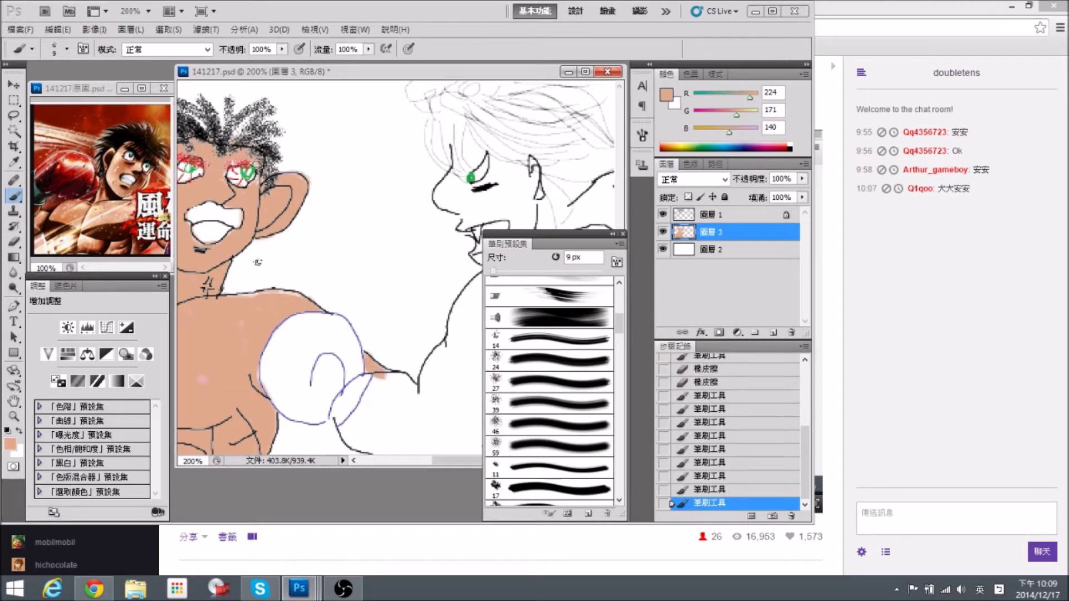
Show the whole reference picture at 50%, and collapse and dock the brush presets palette to uncover the second boxer.
left_click(95, 86)
key("ctrl+minus")
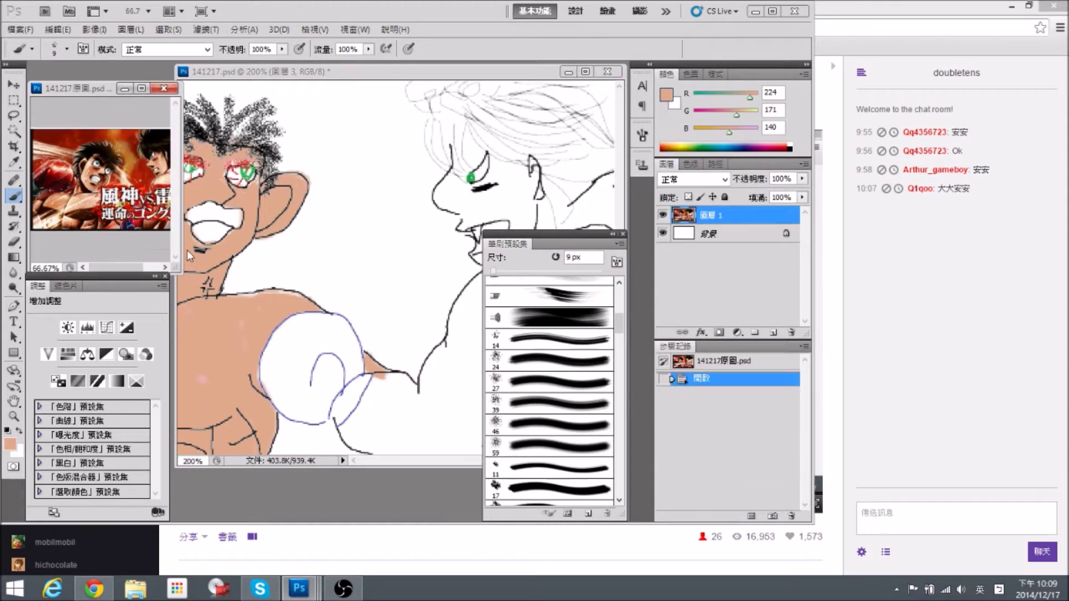
key("ctrl+minus")
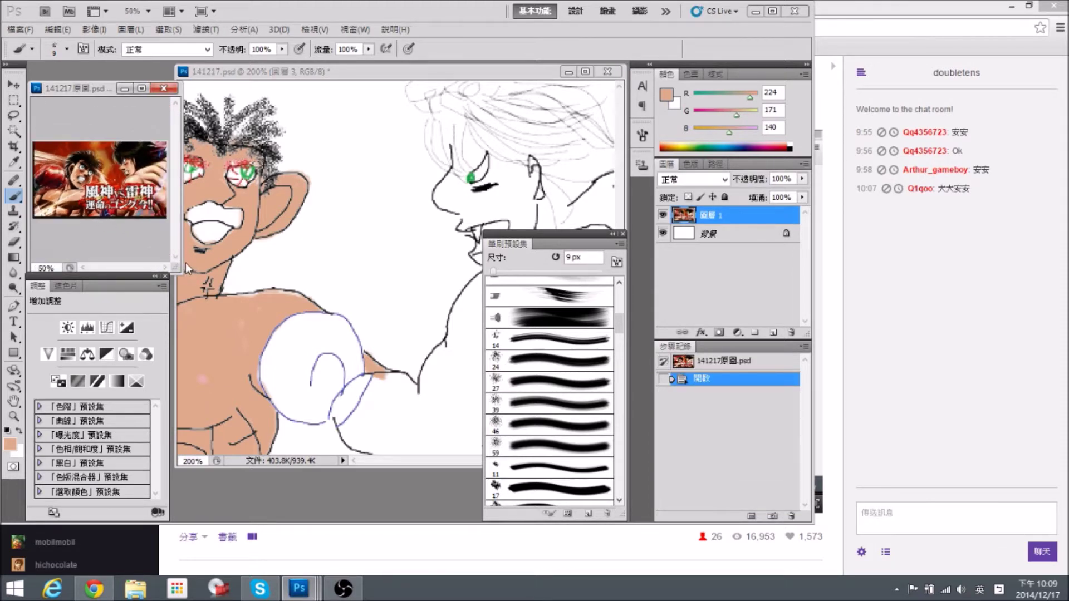
left_click(349, 271)
left_click_drag(332, 294, 303, 264)
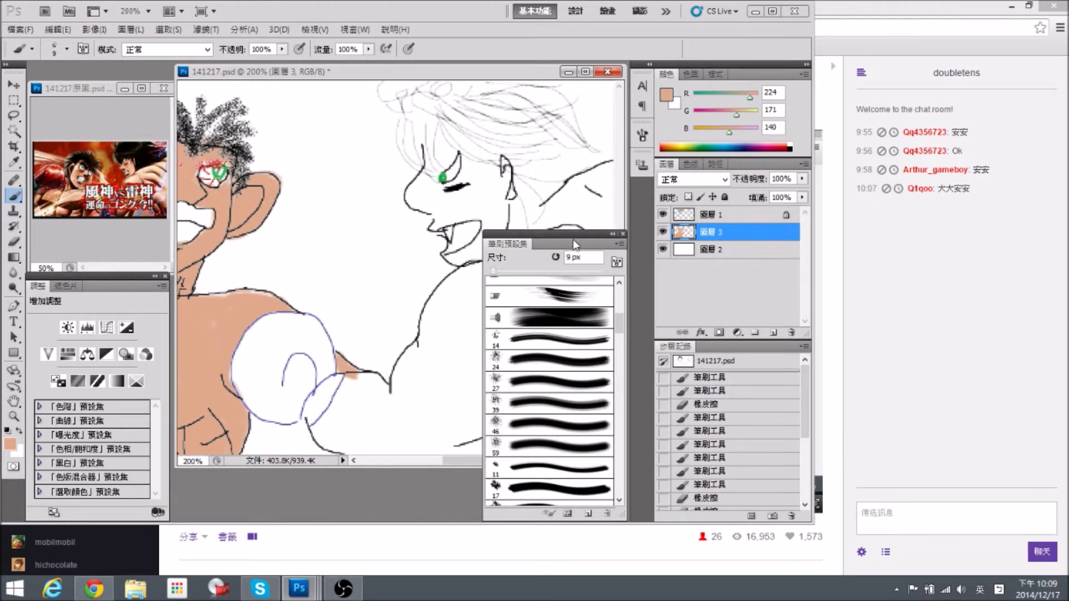
left_click(613, 236)
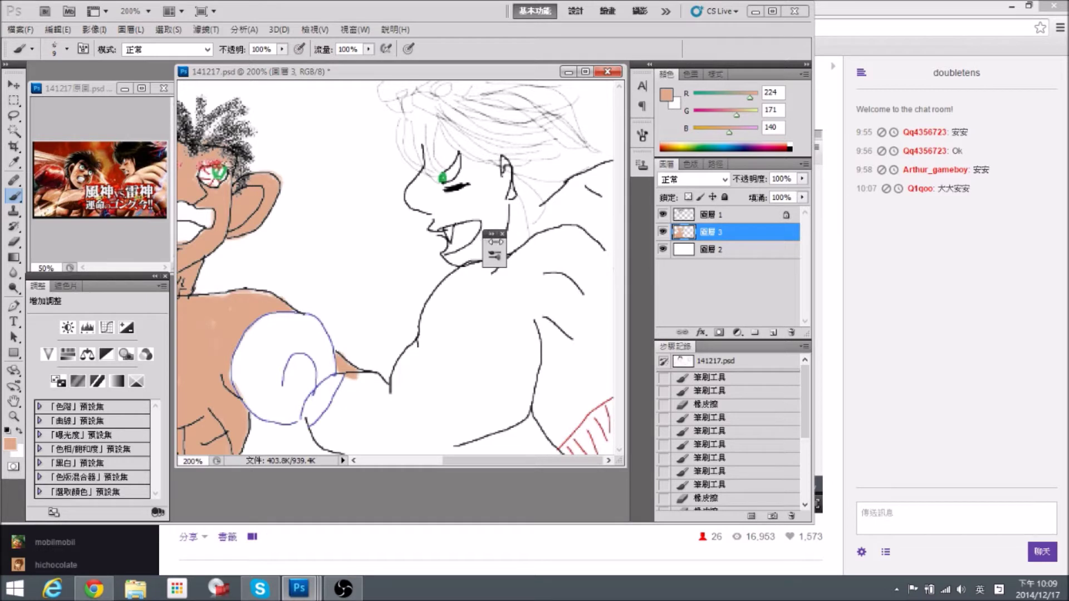
mouse_move(488, 242)
left_mouse_down()
mouse_move(630, 234)
mouse_move(637, 189)
left_mouse_up()
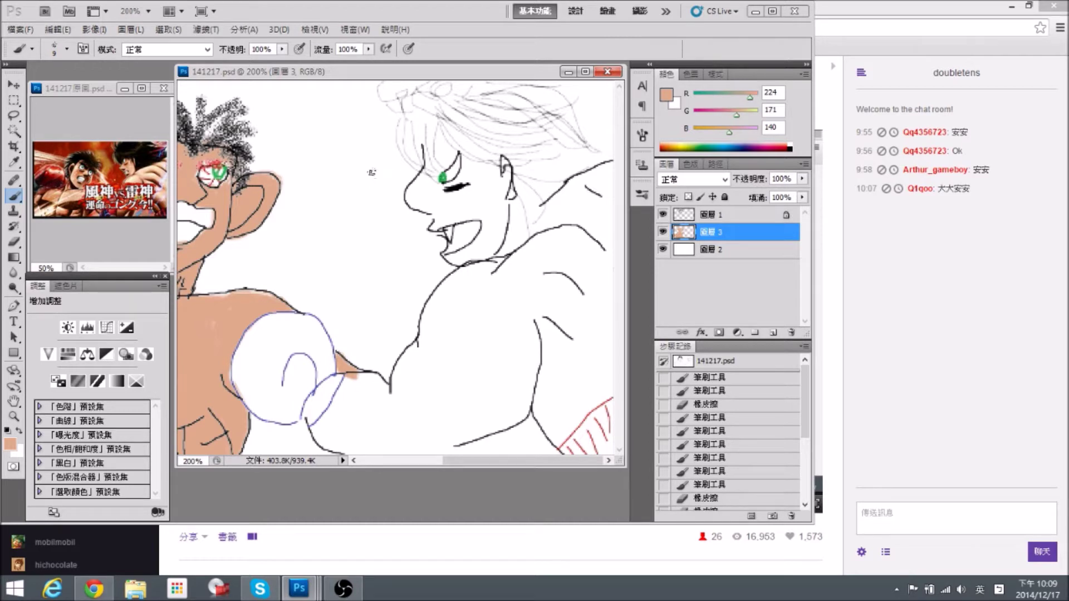
Paint the white-haired boxer's nose, cheek and the skin around his mouth and chin with the same skin tone.
mouse_move(356, 248)
left_mouse_down()
mouse_move(384, 256)
mouse_move(325, 245)
mouse_move(444, 262)
mouse_move(346, 245)
left_mouse_up()
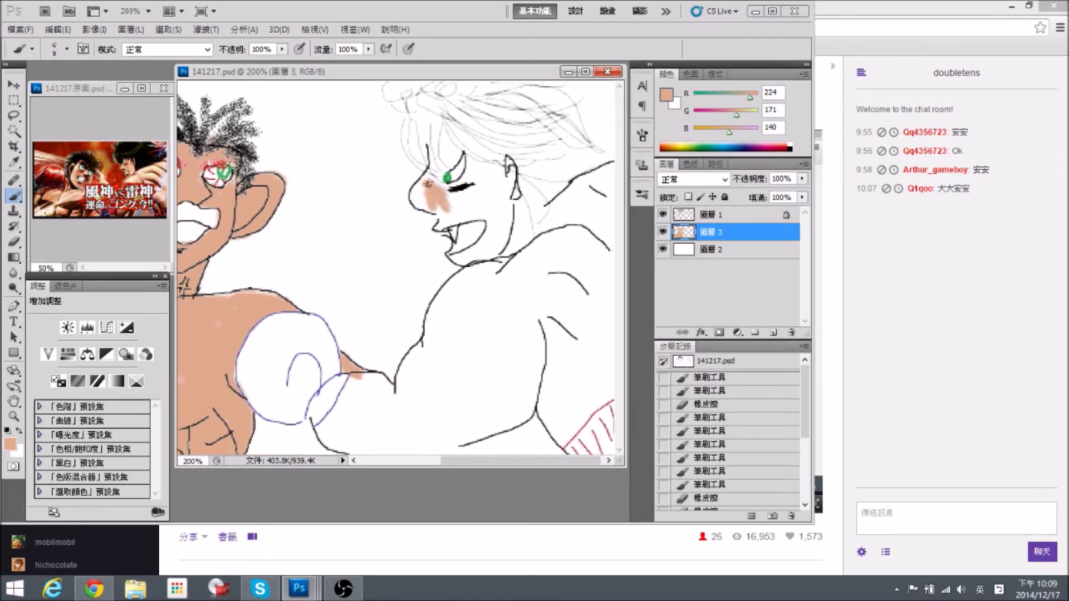
left_click_drag(422, 200, 414, 201)
mouse_move(501, 206)
left_mouse_down()
mouse_move(441, 223)
mouse_move(487, 216)
mouse_move(471, 248)
left_mouse_up()
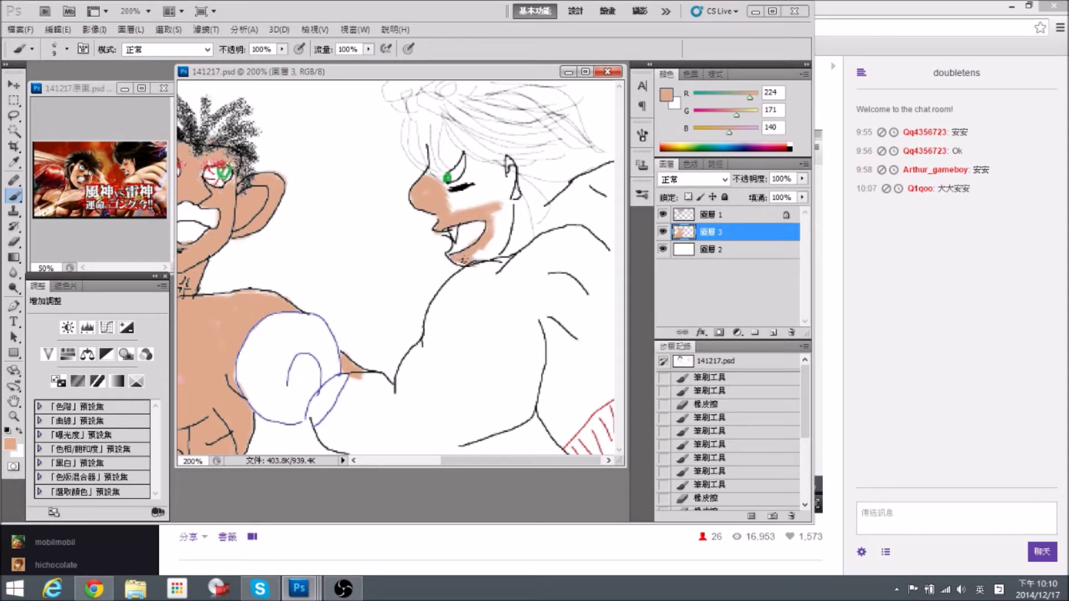
Paint along the white-haired boxer's front shoulder down to the elbow crease with a 30 px brush, and erase the overspill outside the outline.
mouse_move(470, 267)
left_mouse_down()
mouse_move(448, 295)
mouse_move(469, 273)
mouse_move(448, 282)
mouse_move(434, 341)
left_mouse_up()
key("bracketright")
key("bracketright")
key("bracketright")
mouse_move(472, 296)
left_mouse_down()
mouse_move(442, 358)
mouse_move(426, 351)
mouse_move(396, 409)
left_mouse_up()
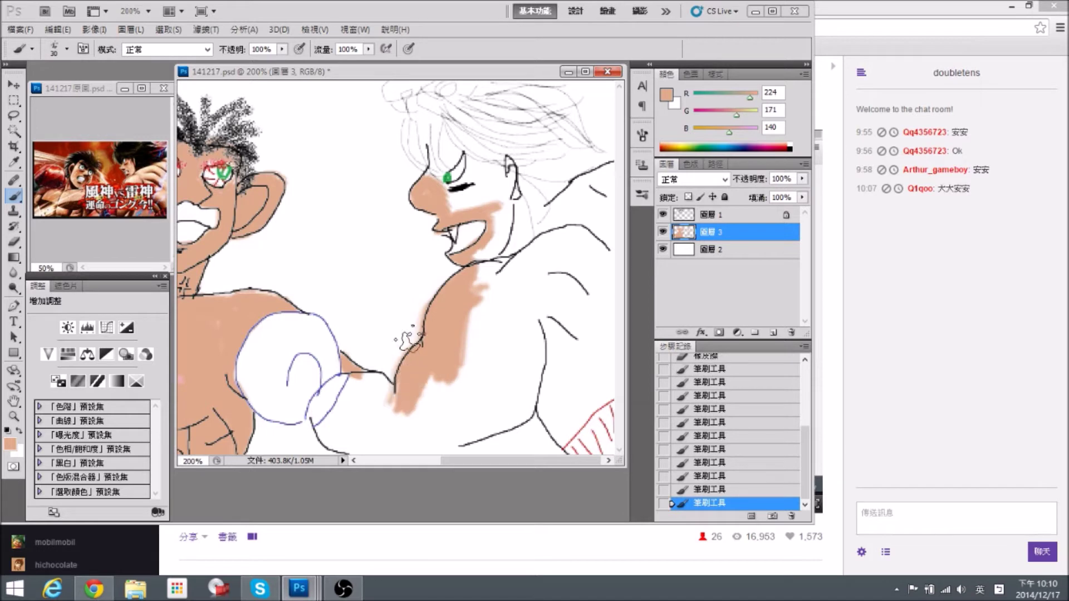
key("e")
left_click_drag(416, 337, 400, 357)
key("b")
Paint the white-haired boxer's extended arm up to the armpit, and erase the colour spilling past its lower outline.
mouse_move(412, 396)
left_mouse_down()
mouse_move(385, 407)
mouse_move(365, 381)
mouse_move(335, 432)
mouse_move(342, 418)
mouse_move(379, 443)
mouse_move(379, 429)
mouse_move(411, 413)
mouse_move(387, 439)
mouse_move(490, 406)
left_mouse_up()
key("space")
mouse_move(446, 390)
left_mouse_down()
mouse_move(419, 438)
mouse_move(512, 401)
mouse_move(490, 420)
mouse_move(537, 379)
mouse_move(565, 437)
left_mouse_up()
key("[")
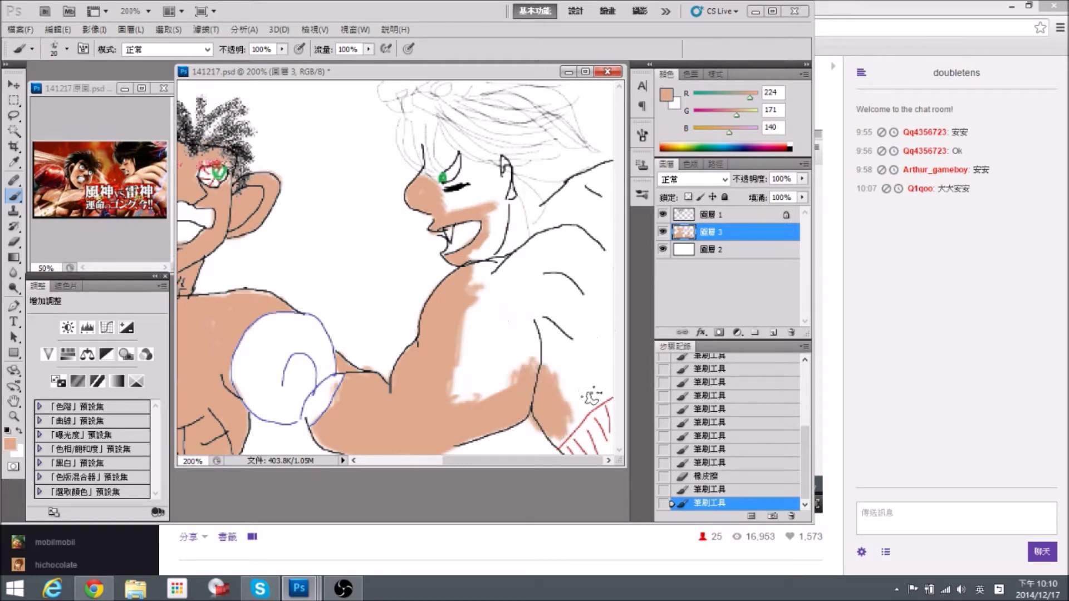
key("e")
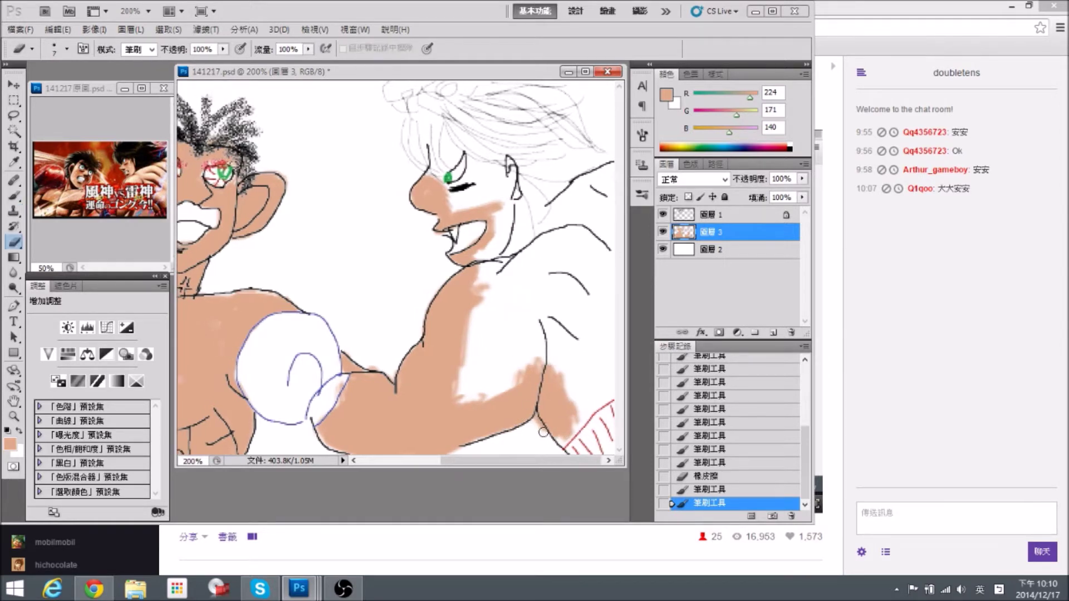
left_click_drag(536, 421, 536, 415)
Paint the white-haired boxer's side above the red shorts and his back up to the shoulder with a 25 px brush.
key("b")
mouse_move(564, 369)
left_mouse_down()
mouse_move(575, 400)
mouse_move(570, 384)
mouse_move(602, 384)
mouse_move(578, 416)
left_mouse_up()
key("]")
key("]")
key("]")
key("]")
left_click_drag(575, 371, 568, 370)
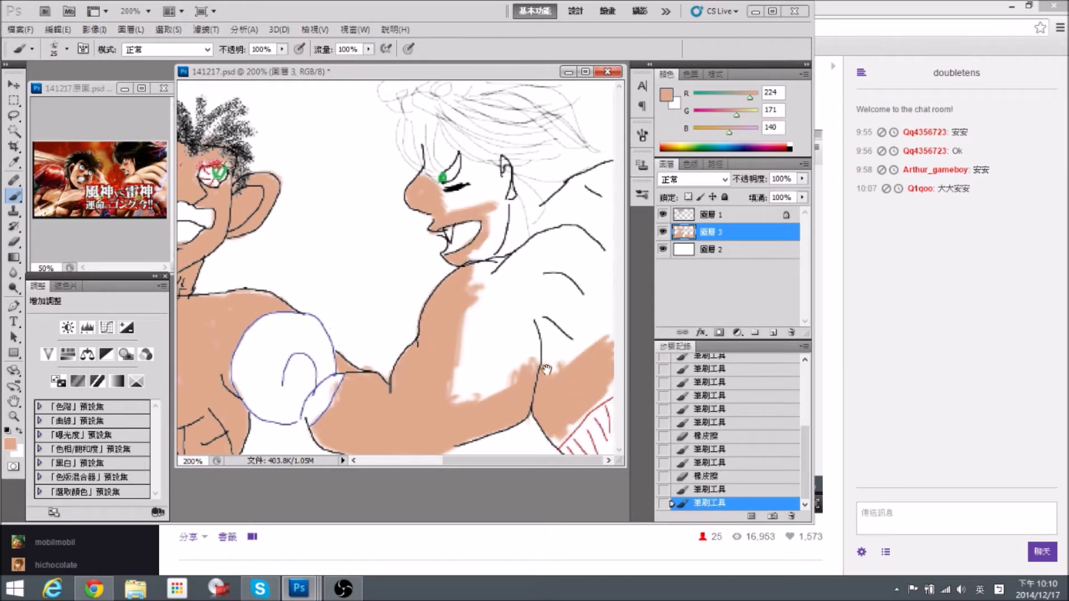
left_click_drag(570, 409, 564, 433)
mouse_move(613, 365)
left_mouse_down()
mouse_move(587, 389)
mouse_move(596, 399)
left_mouse_up()
mouse_move(606, 345)
left_mouse_down()
mouse_move(607, 248)
mouse_move(607, 364)
mouse_move(592, 273)
mouse_move(594, 298)
mouse_move(561, 386)
mouse_move(590, 329)
mouse_move(569, 313)
mouse_move(548, 357)
mouse_move(605, 250)
mouse_move(602, 223)
mouse_move(597, 283)
mouse_move(613, 215)
mouse_move(604, 196)
mouse_move(584, 218)
mouse_move(548, 230)
mouse_move(555, 205)
mouse_move(609, 164)
mouse_move(607, 190)
mouse_move(549, 262)
left_mouse_up()
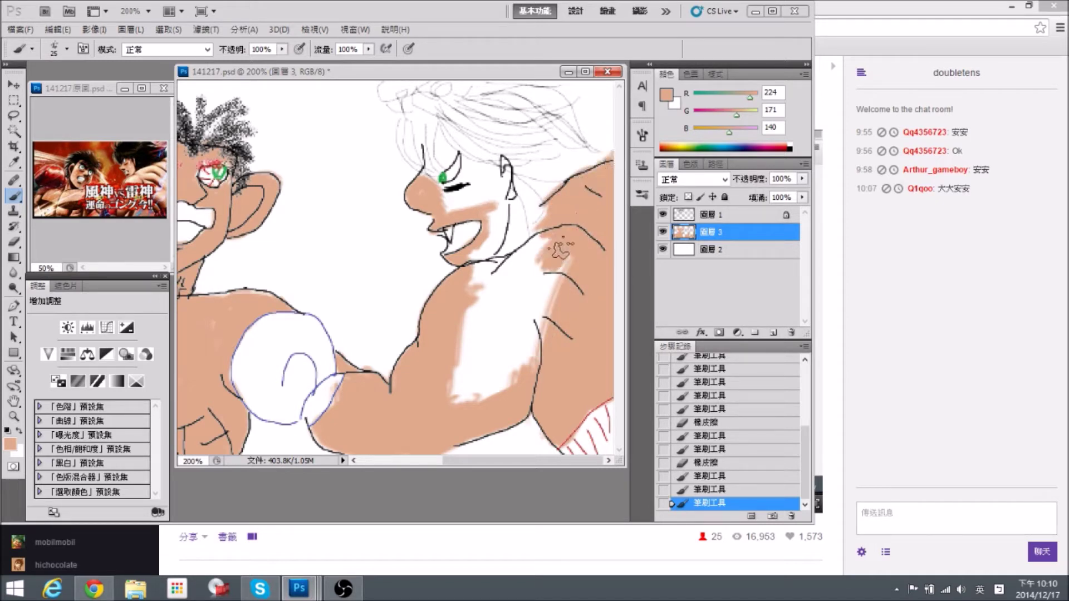
Erase the overspill above the white-haired boxer's back, and fill the remaining gaps in his shoulder, neck and face.
key("e")
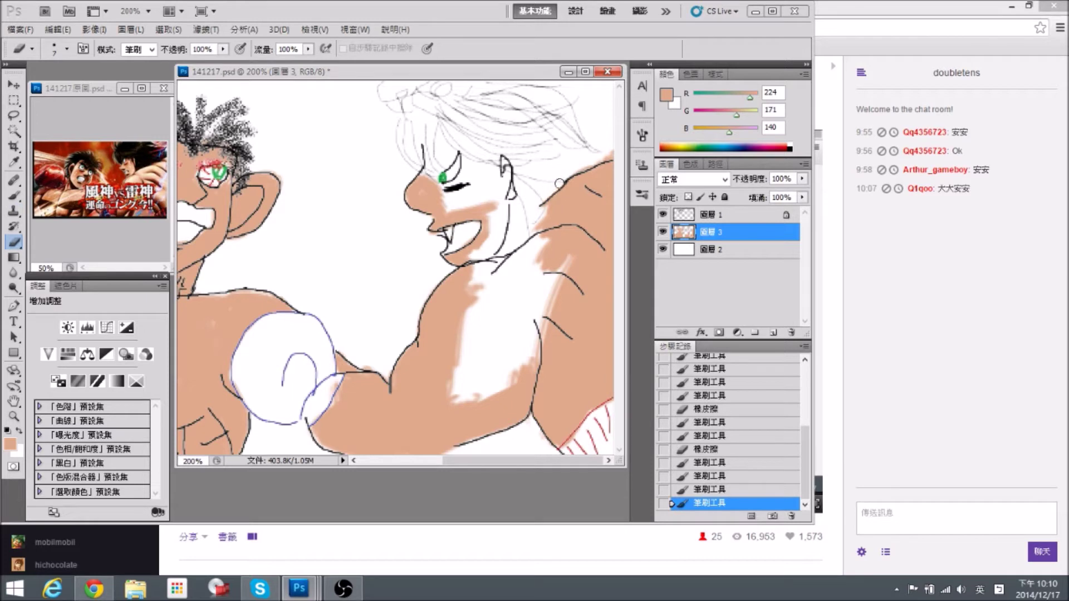
left_click_drag(610, 154, 612, 153)
key("b")
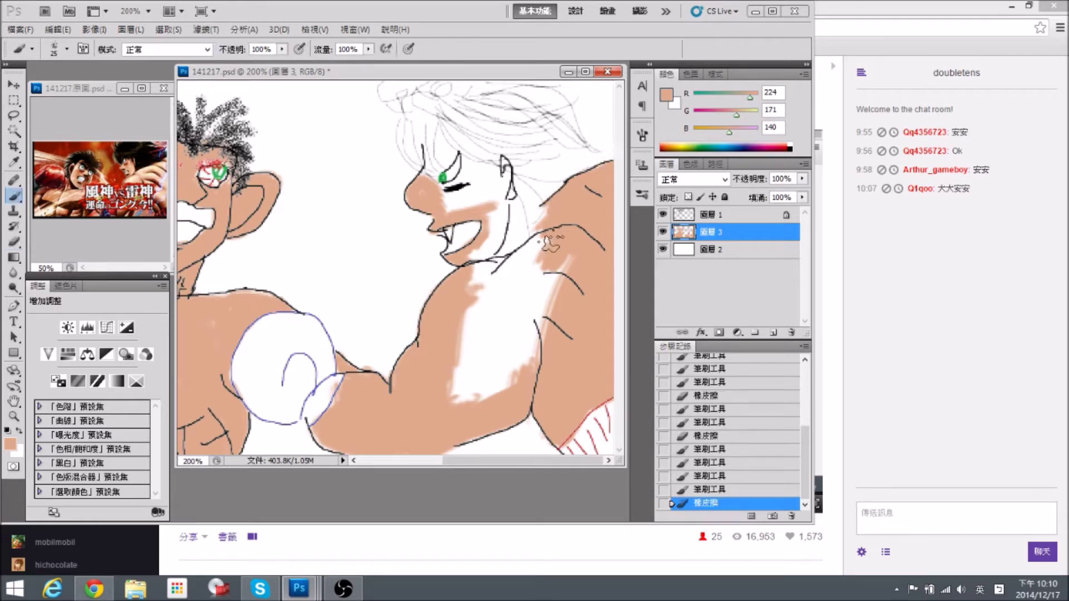
mouse_move(562, 250)
left_mouse_down()
mouse_move(532, 333)
mouse_move(537, 268)
mouse_move(489, 252)
mouse_move(477, 262)
mouse_move(503, 244)
mouse_move(507, 211)
mouse_move(512, 228)
mouse_move(497, 239)
mouse_move(487, 189)
mouse_move(472, 199)
mouse_move(461, 192)
mouse_move(490, 167)
left_mouse_up()
mouse_move(485, 289)
left_mouse_down()
mouse_move(528, 352)
mouse_move(530, 335)
mouse_move(461, 422)
mouse_move(480, 383)
mouse_move(473, 289)
mouse_move(482, 355)
mouse_move(491, 276)
mouse_move(492, 358)
mouse_move(475, 289)
left_mouse_up()
left_click_drag(424, 267, 443, 267)
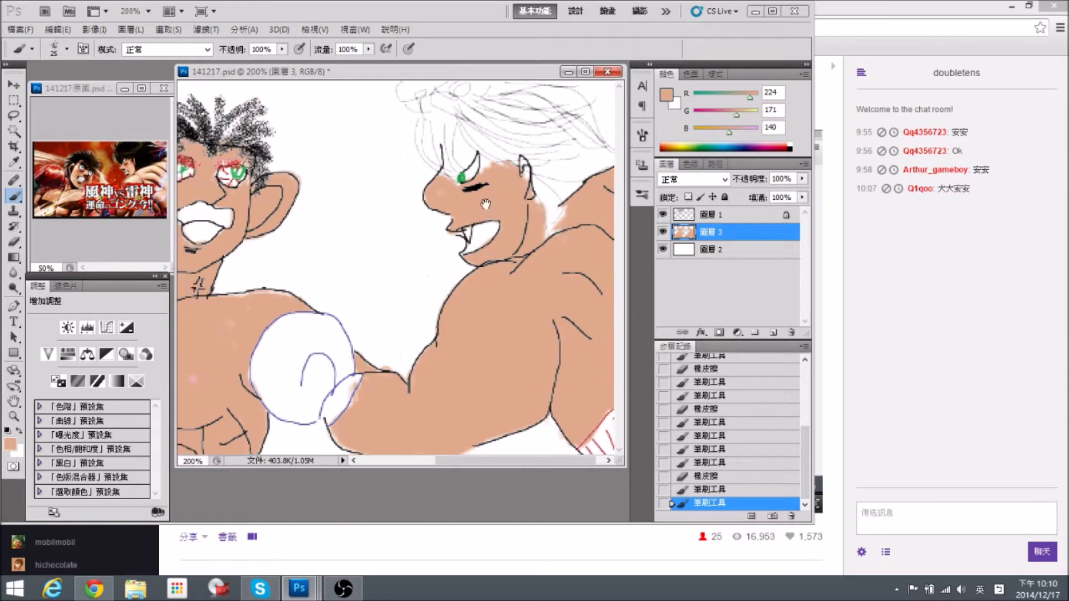
Paint the white-haired boxer's forehead around the eye with a 9 px brush, and erase the colour outside the outline.
key("bracketleft")
key("bracketleft")
left_click(482, 158)
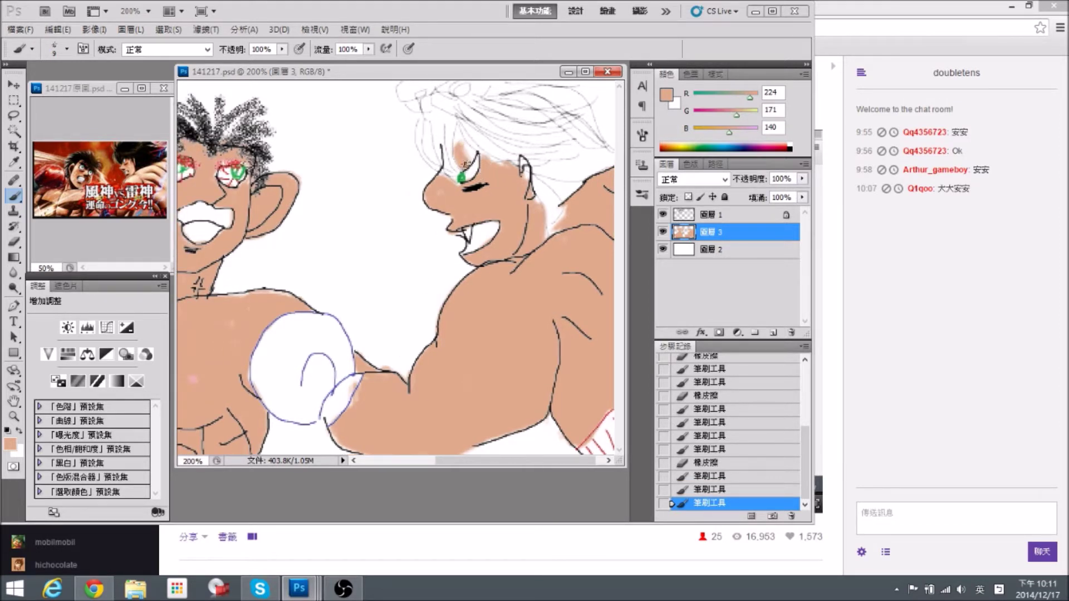
mouse_move(463, 144)
left_mouse_down()
mouse_move(460, 117)
mouse_move(450, 123)
left_mouse_up()
key("e")
left_click(446, 147)
key("b")
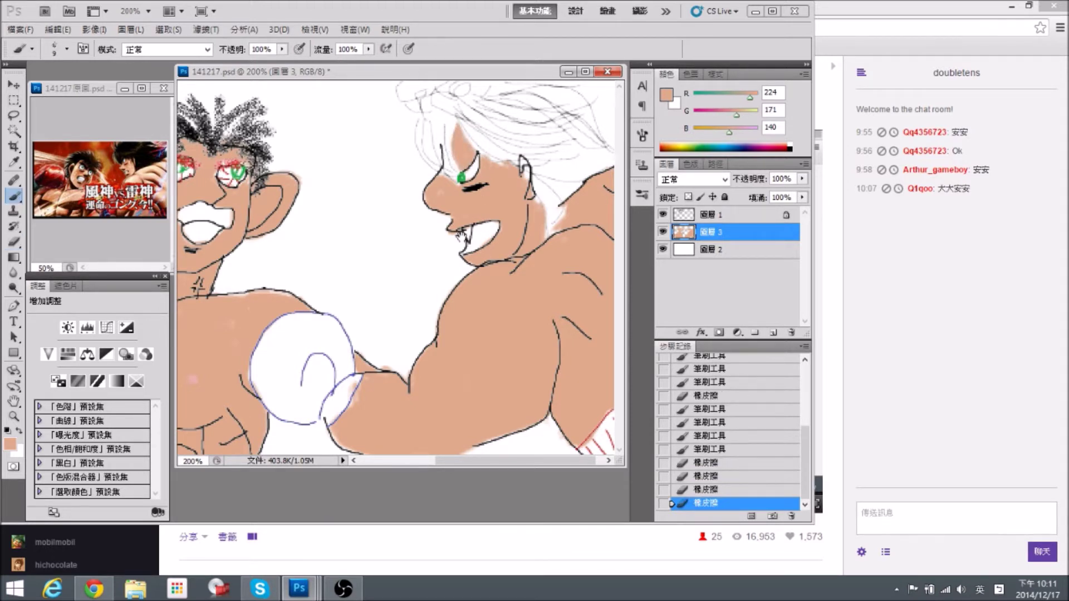
left_click_drag(466, 237, 516, 173)
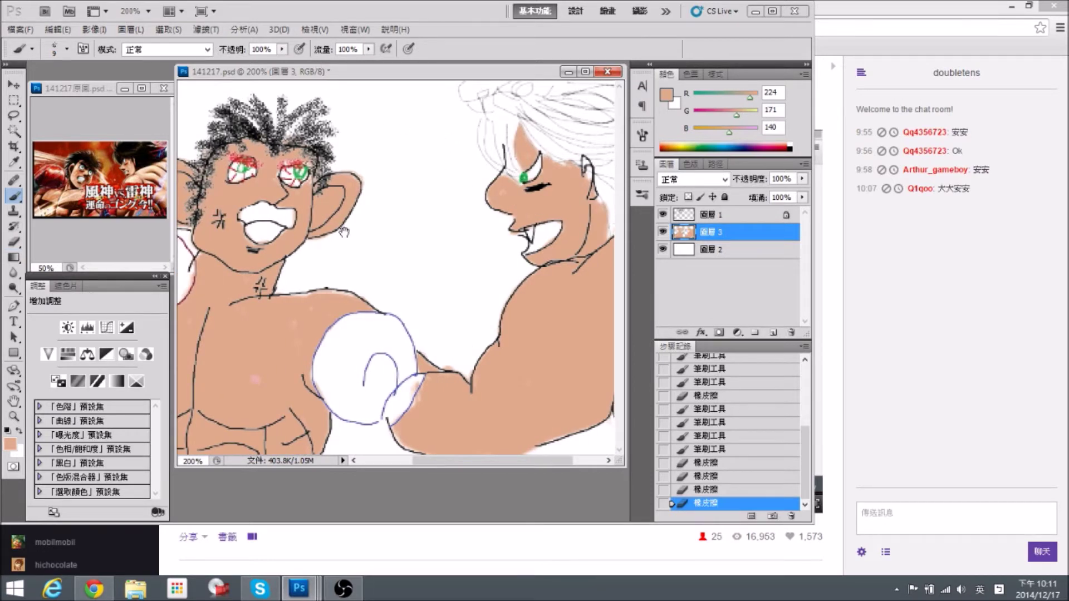
left_click_drag(361, 222, 412, 217)
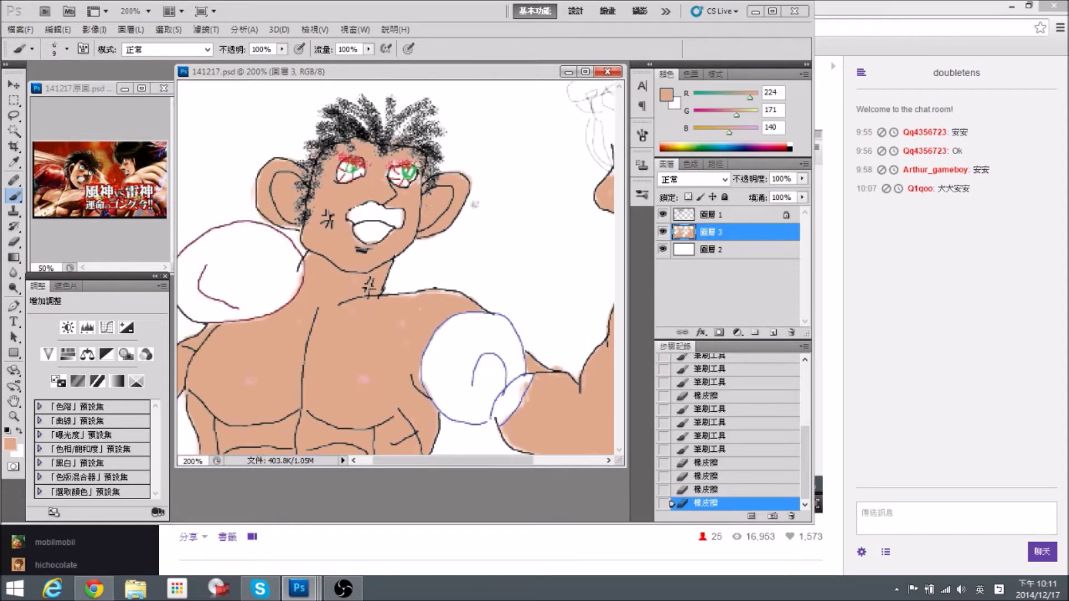
key("ctrl+minus")
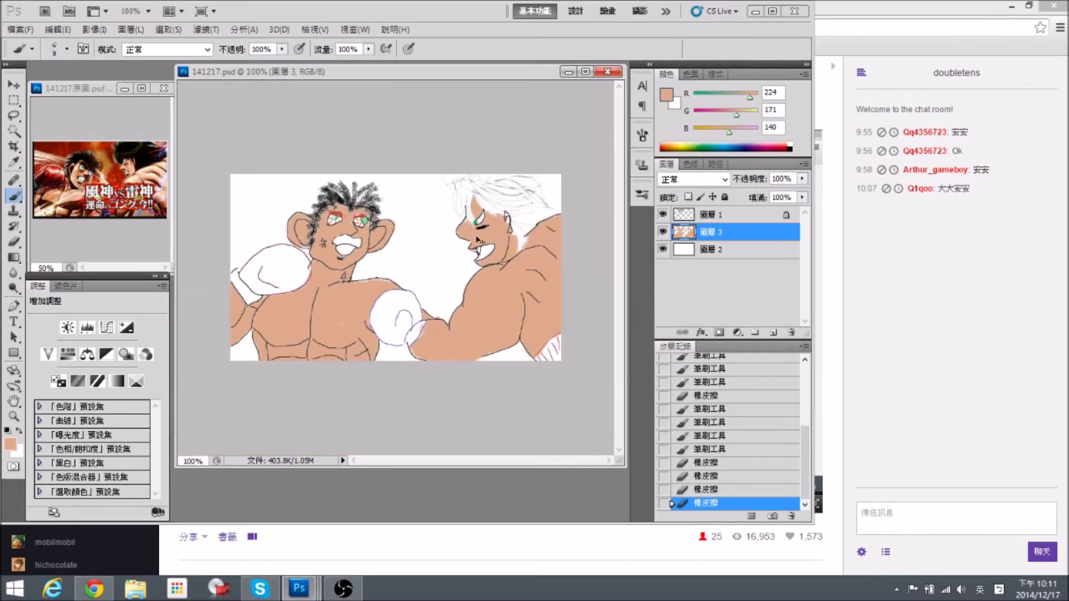
key("ctrl+plus")
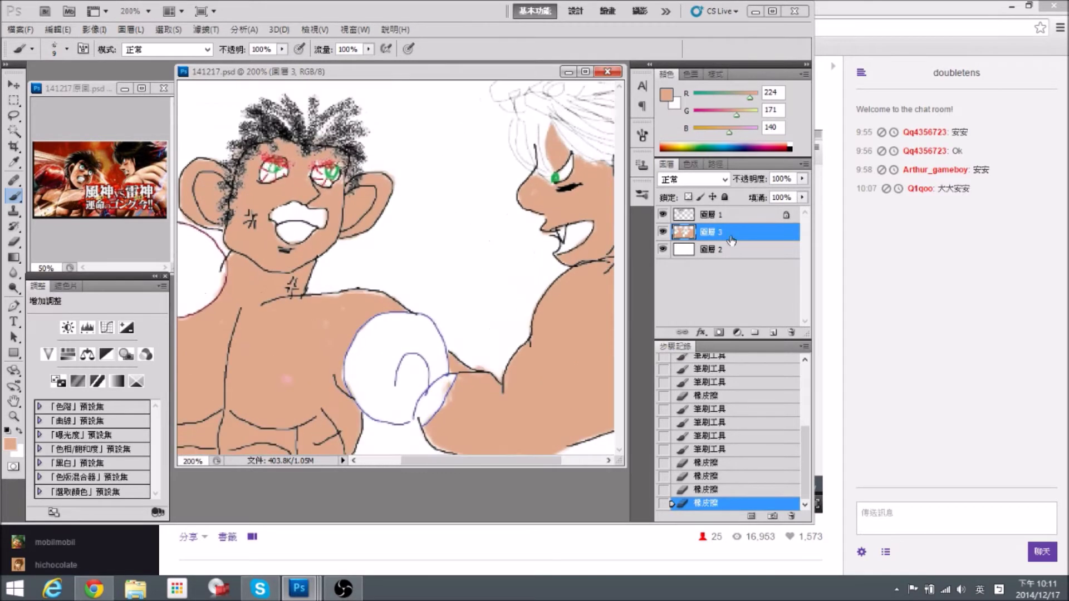
Sample black from the reference picture and paint the profile boxer's hair along the hairline above his forehead.
left_click(662, 231)
left_click(662, 231)
key("ctrl+minus")
key("ctrl+plus")
left_click(145, 157, "alt")
left_click_drag(606, 153, 525, 164)
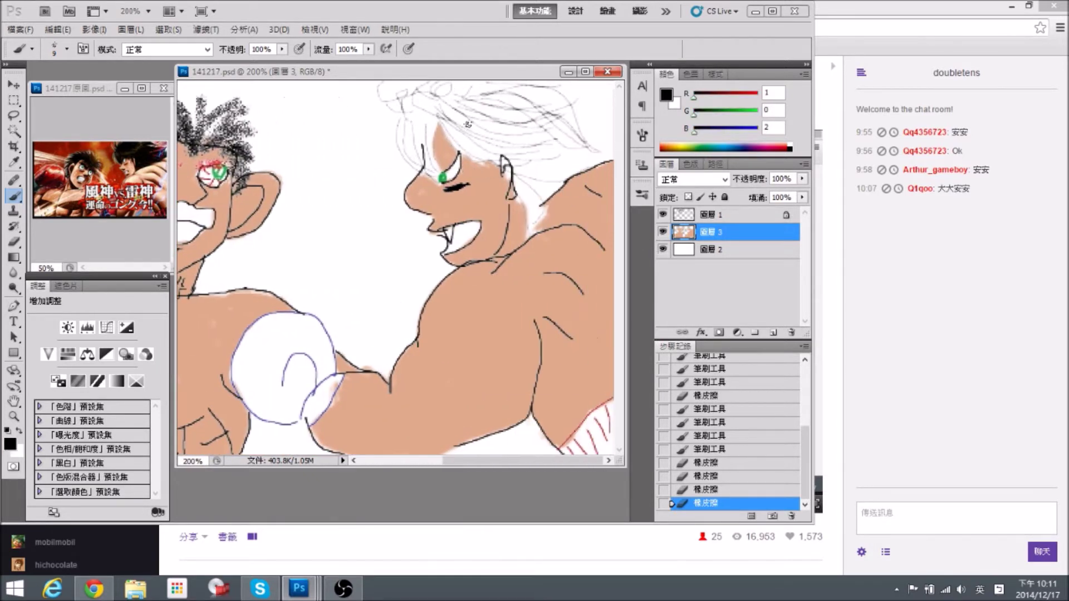
left_click_drag(453, 111, 479, 152)
mouse_move(447, 124)
left_mouse_down()
mouse_move(482, 154)
mouse_move(489, 136)
mouse_move(461, 123)
mouse_move(421, 134)
mouse_move(429, 146)
mouse_move(438, 129)
left_mouse_up()
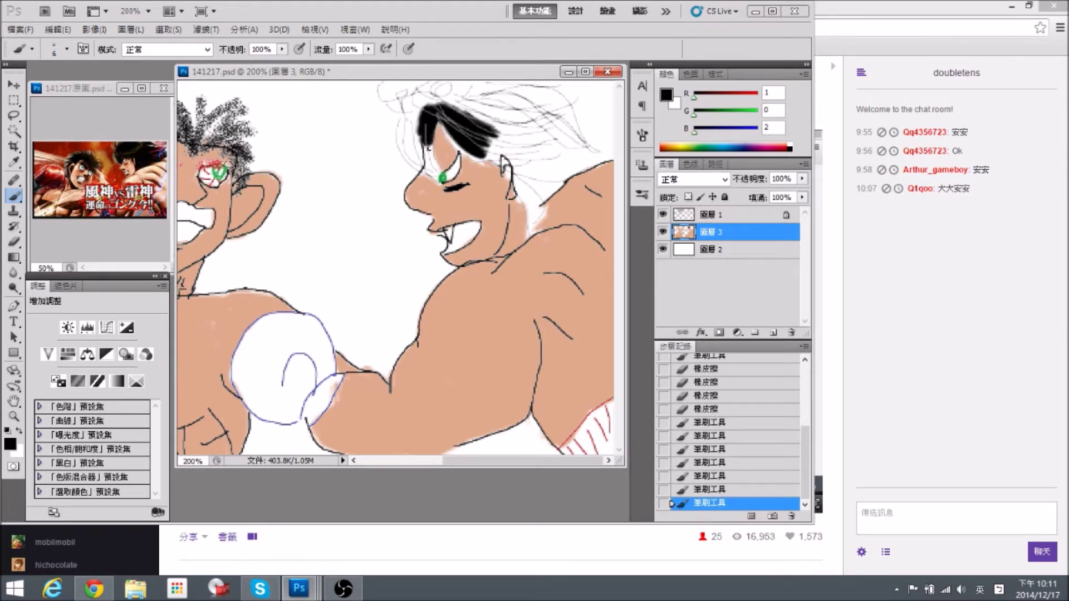
Paint the forelock hanging in front of the profile boxer's eye black with a 6 px brush.
scroll(429, 150, "left", 1)
left_click_drag(429, 134, 444, 175)
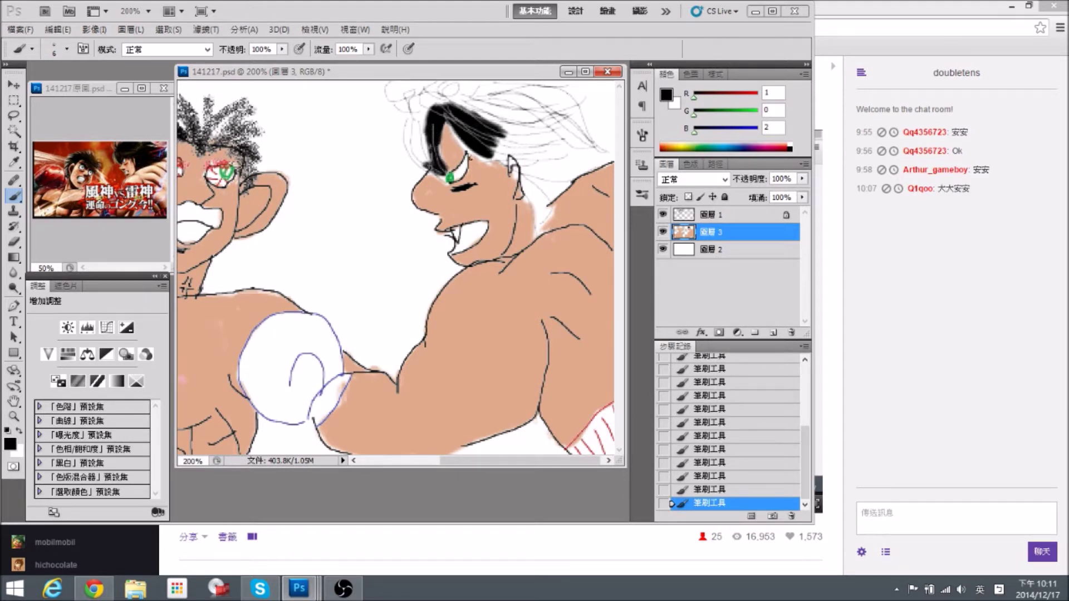
left_click_drag(407, 150, 445, 163)
mouse_move(429, 124)
left_mouse_down()
mouse_move(441, 168)
mouse_move(429, 127)
mouse_move(433, 141)
mouse_move(438, 119)
left_mouse_up()
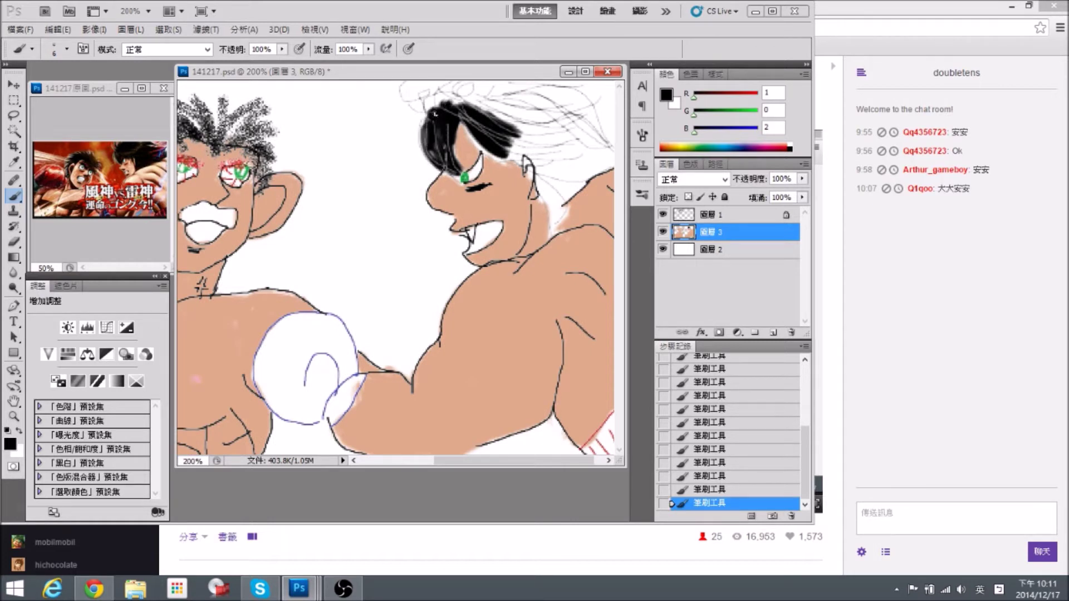
Fill the rest of the profile boxer's hair black from the top down to the nape, finishing with a 10 px brush.
mouse_move(415, 110)
left_mouse_down()
mouse_move(529, 112)
mouse_move(477, 89)
mouse_move(538, 113)
mouse_move(459, 73)
mouse_move(556, 106)
mouse_move(524, 74)
mouse_move(548, 78)
mouse_move(571, 136)
mouse_move(526, 141)
mouse_move(529, 126)
mouse_move(521, 130)
mouse_move(529, 125)
mouse_move(534, 142)
mouse_move(497, 146)
mouse_move(475, 129)
mouse_move(500, 153)
mouse_move(470, 119)
mouse_move(507, 159)
mouse_move(499, 154)
mouse_move(532, 154)
mouse_move(552, 228)
mouse_move(559, 210)
mouse_move(496, 151)
left_mouse_up()
key("bracketright")
key("bracketright")
key("bracketright")
key("bracketright")
key("bracketright")
key("bracketleft")
key("bracketleft")
key("bracketleft")
key("bracketleft")
key("bracketleft")
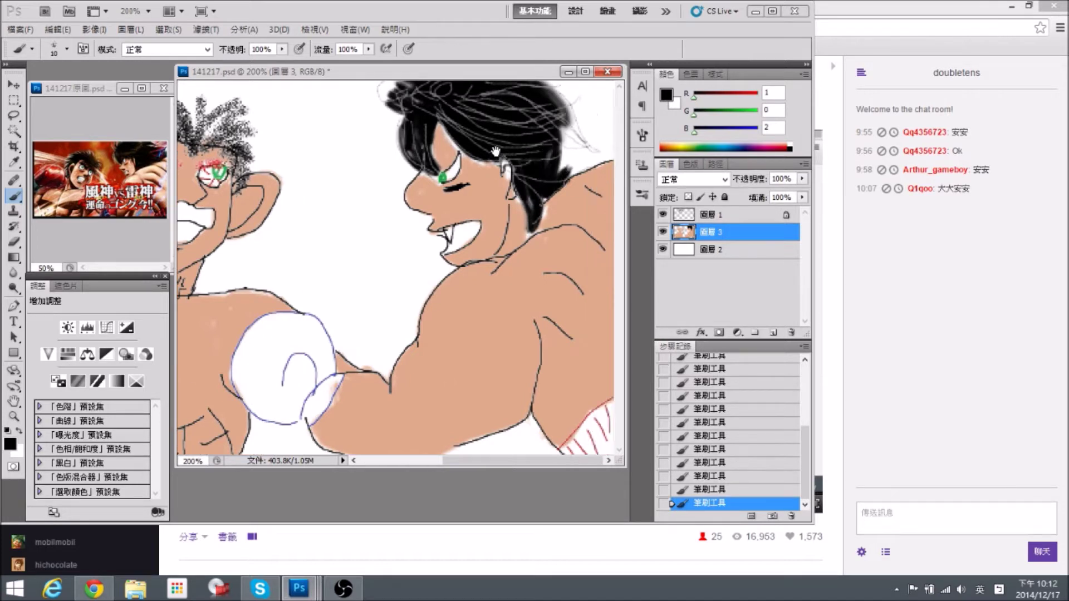
mouse_move(554, 125)
left_mouse_down()
mouse_move(578, 150)
mouse_move(563, 126)
mouse_move(576, 133)
mouse_move(555, 182)
left_mouse_up()
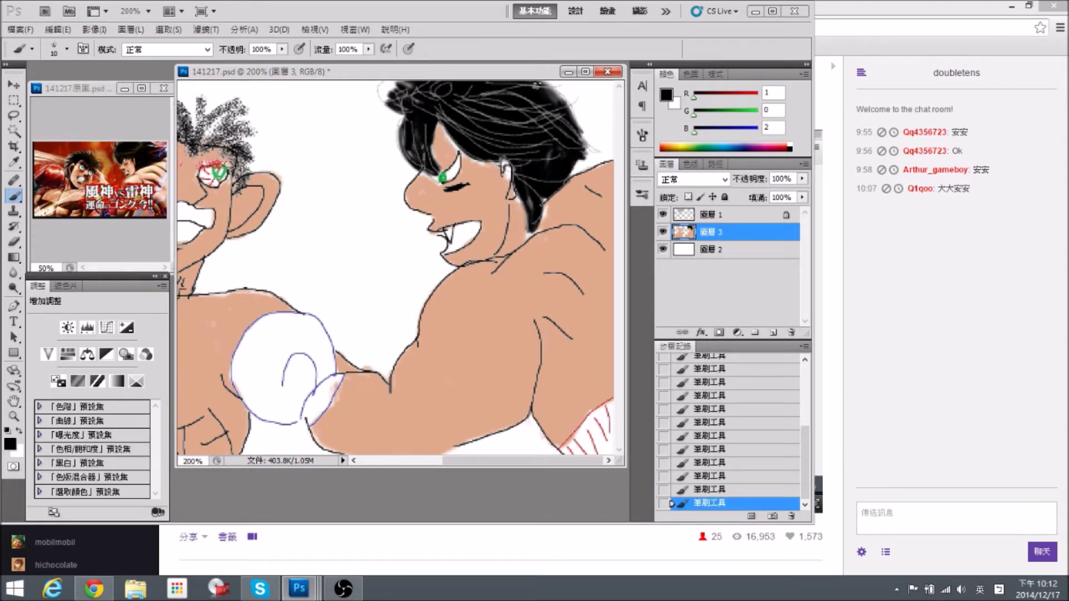
mouse_move(409, 88)
left_mouse_down()
mouse_move(387, 90)
mouse_move(390, 100)
left_mouse_up()
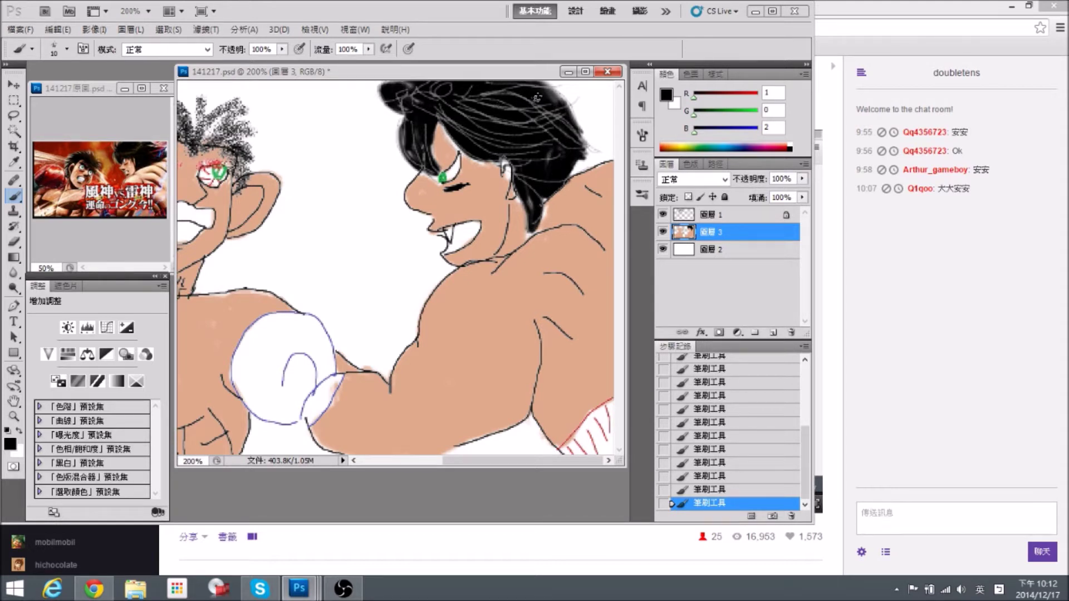
Fill the remaining pale gaps at the back of the profile boxer's hair in black with a 15 px brush.
key("ctrl+minus")
key("bracketleft")
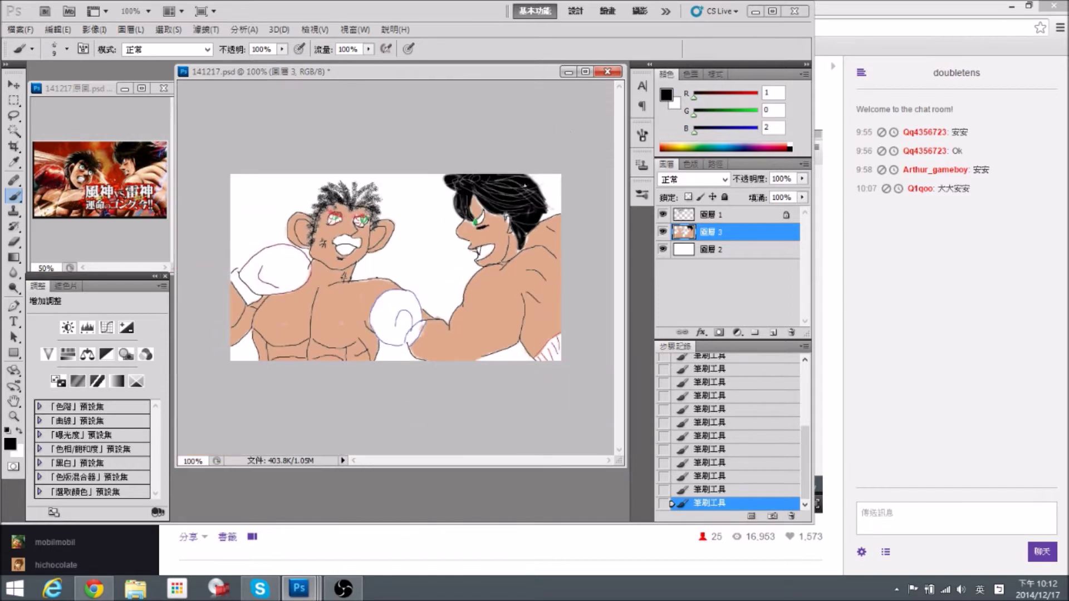
key("ctrl+plus")
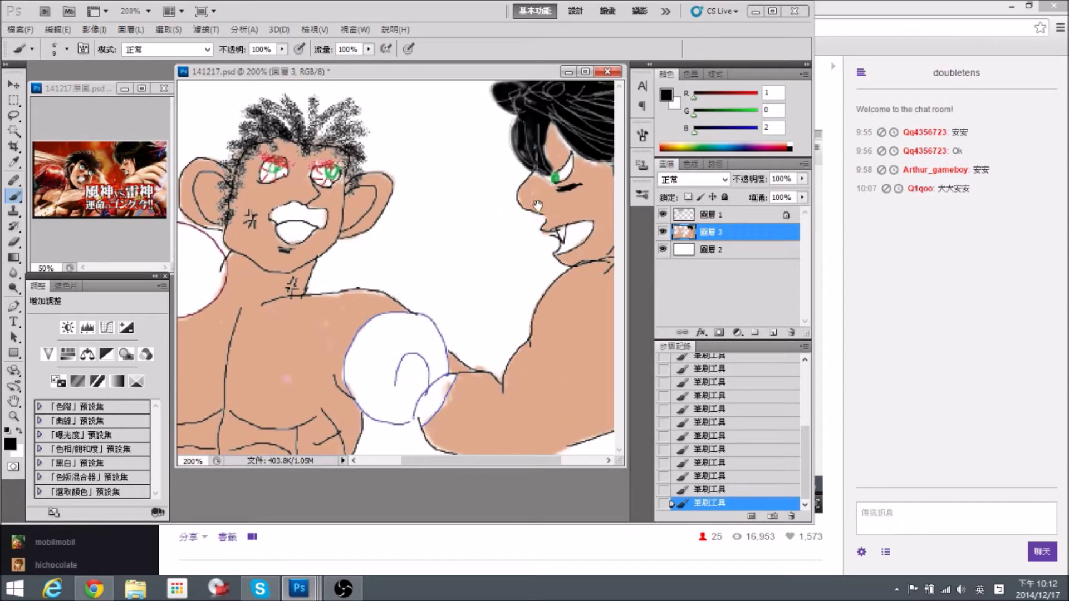
scroll(534, 195, "right", 1)
scroll(544, 127, "right", 3)
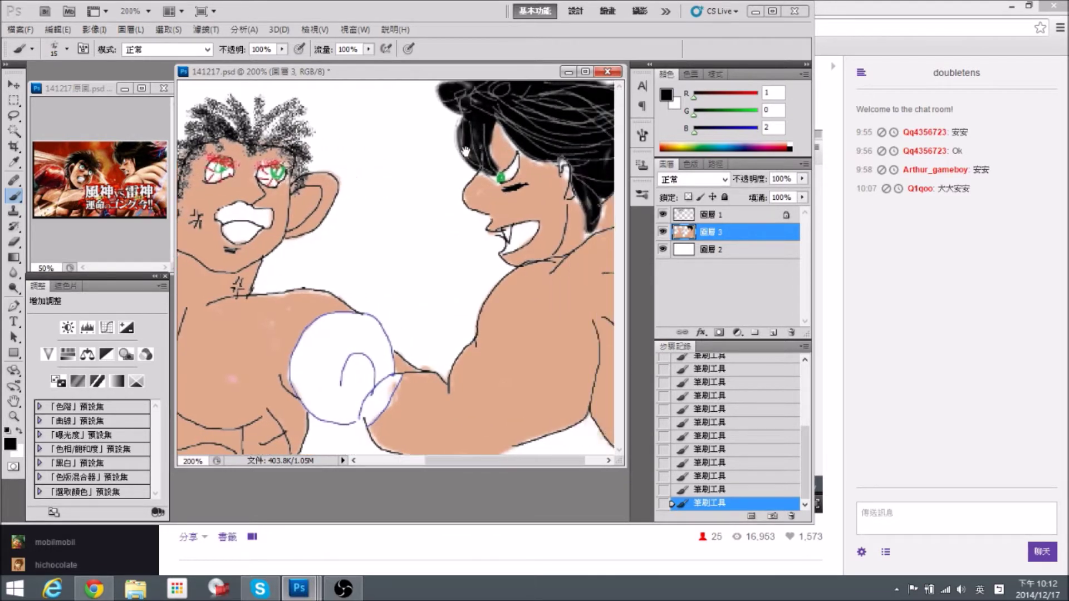
left_click_drag(566, 136, 565, 176)
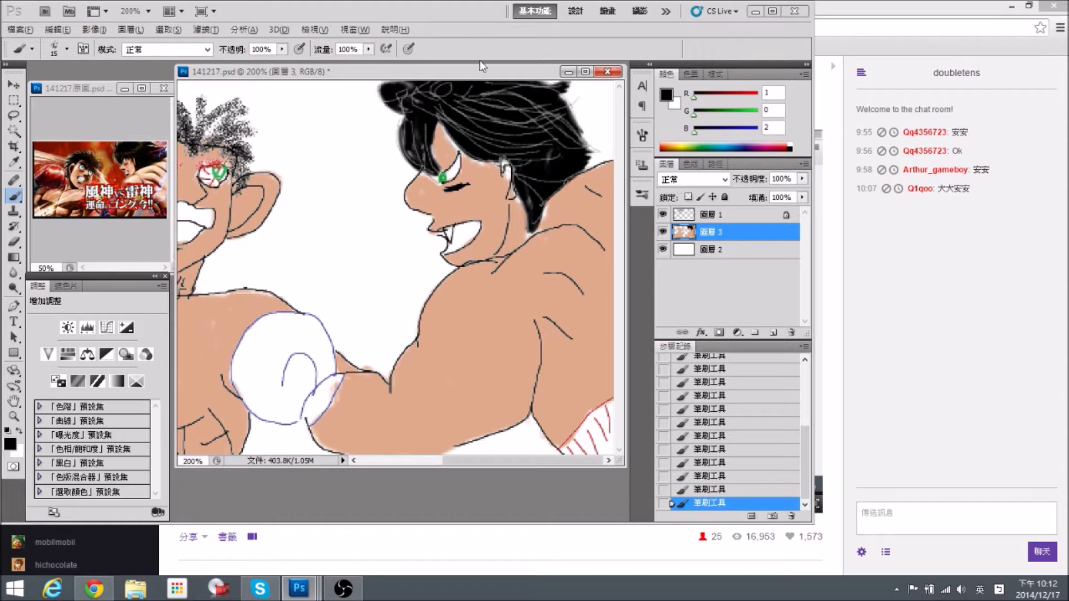
Shorten the hair tip on the profile boxer's neck by painting over it in the sampled skin tone and retouching it in black.
key("alt")
key("alt")
left_click(568, 208, "alt")
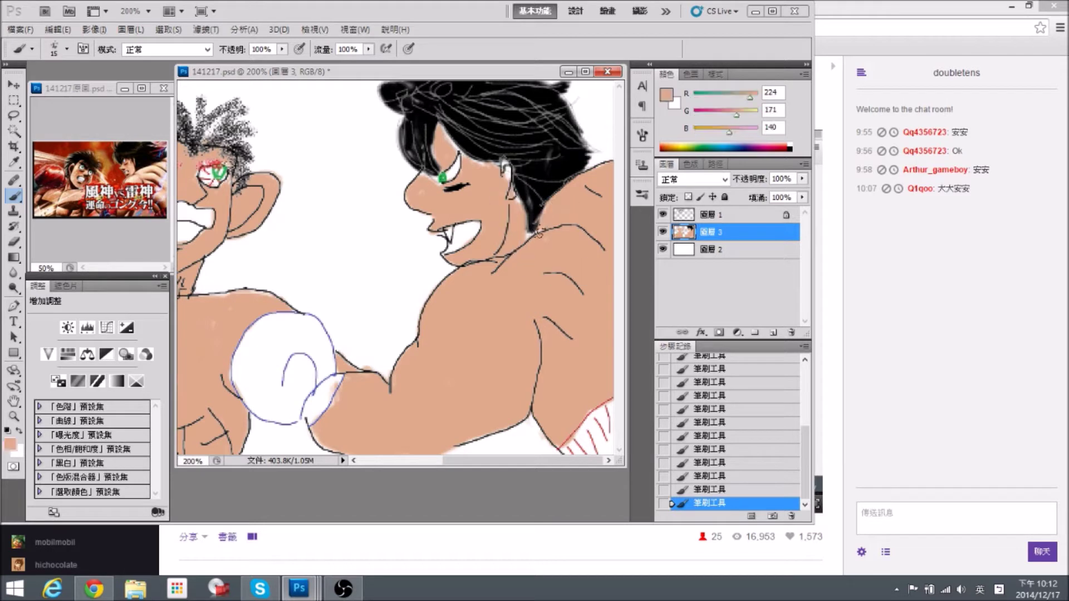
mouse_move(518, 202)
left_mouse_down()
mouse_move(555, 227)
mouse_move(541, 196)
left_mouse_up()
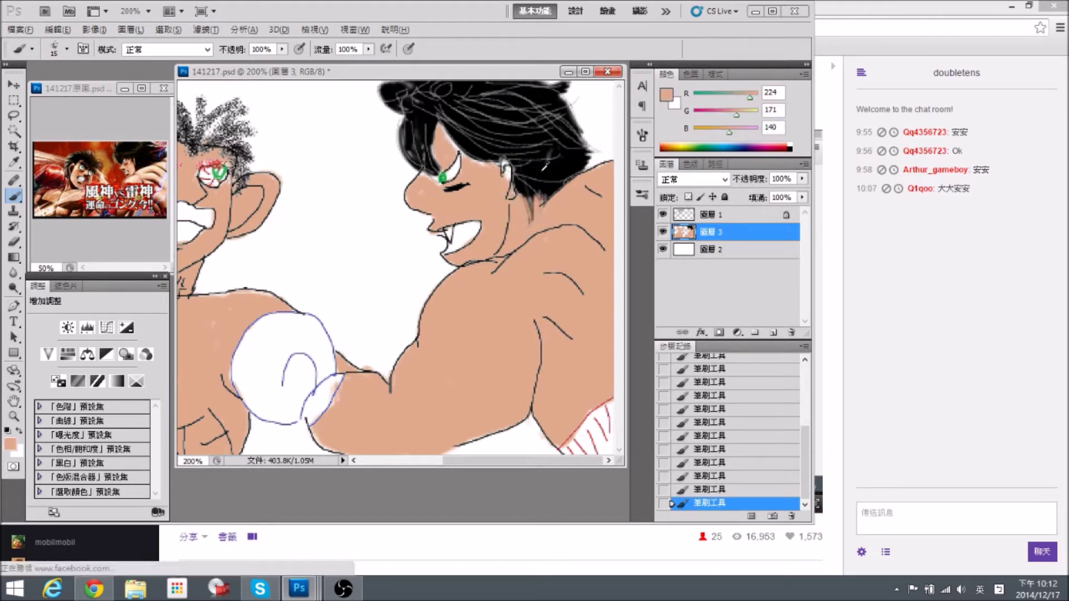
left_click(539, 172, "alt")
left_click(562, 213, "alt")
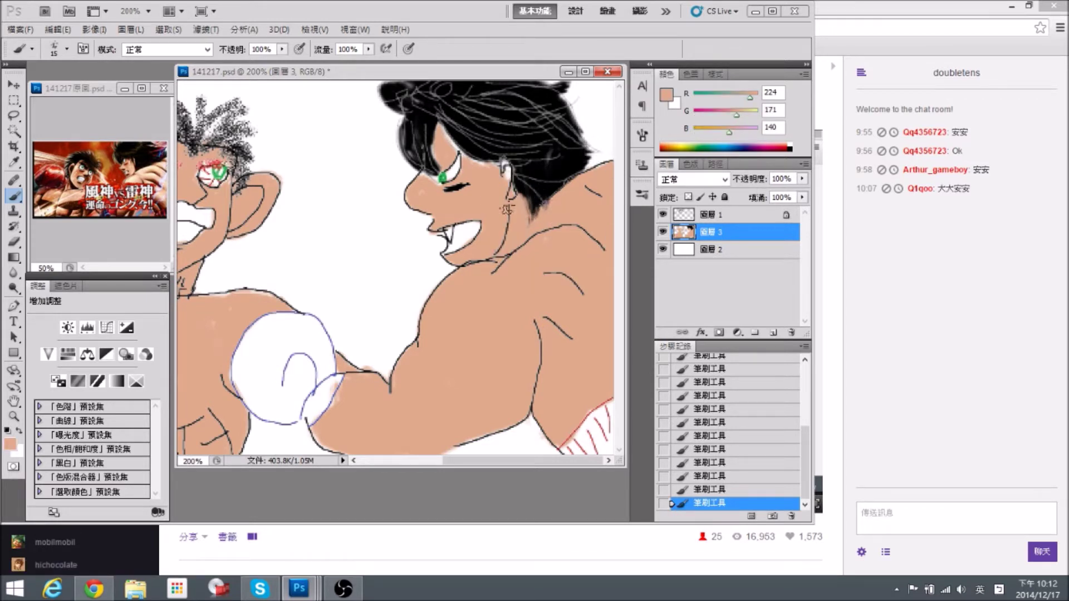
Refine the tip and edge of the profile boxer's forelock beside the eye, alternating the sampled skin tone and black.
left_click_drag(437, 174, 428, 167)
left_click(422, 144, "alt")
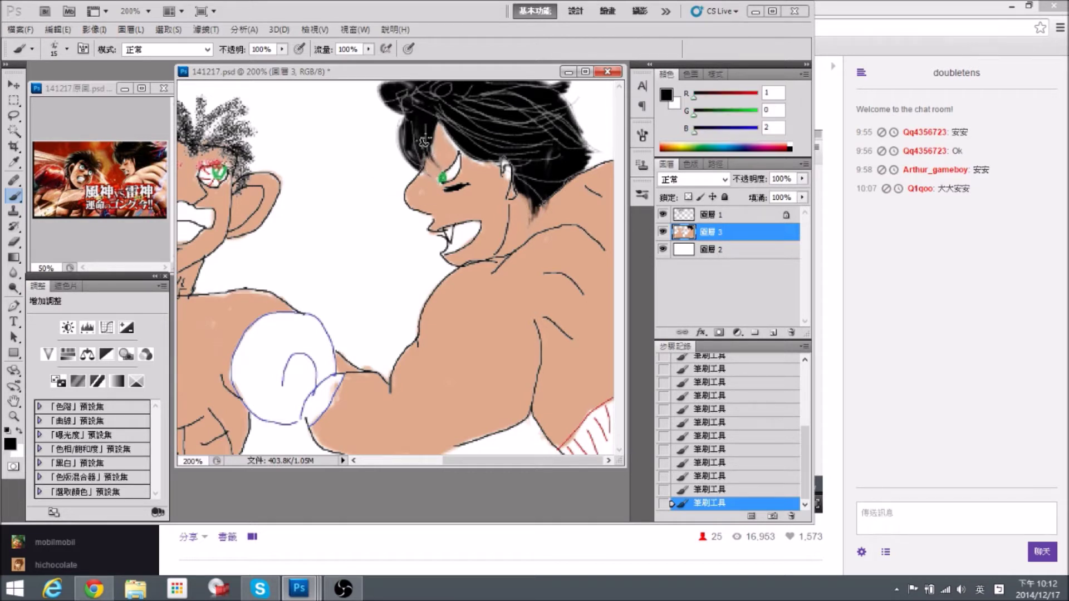
left_click_drag(422, 152, 433, 166)
left_click(449, 158, "alt")
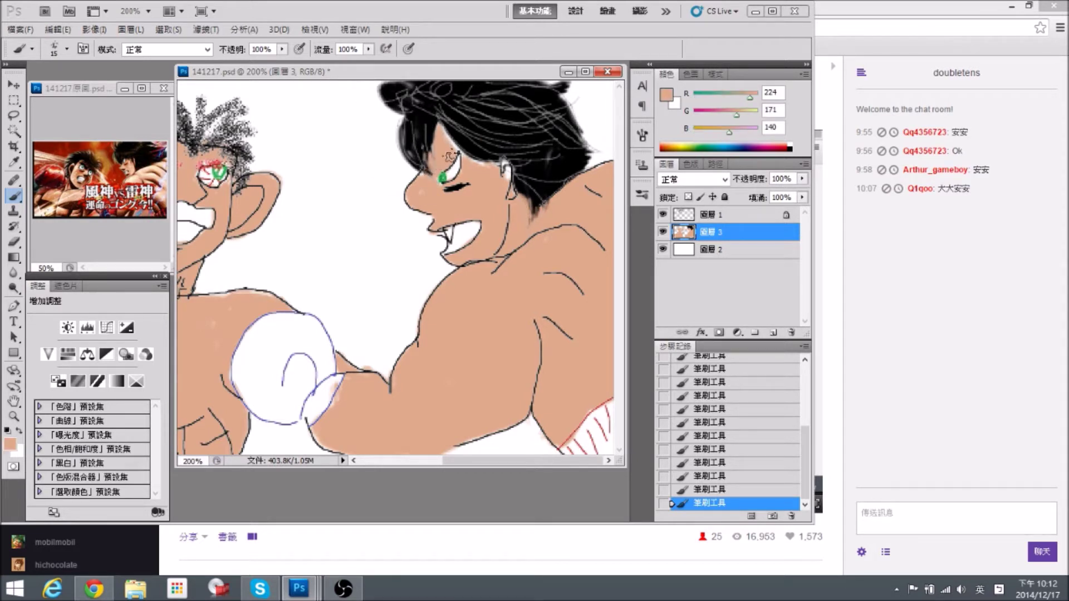
left_click(437, 130, "alt")
left_click_drag(437, 129, 422, 149)
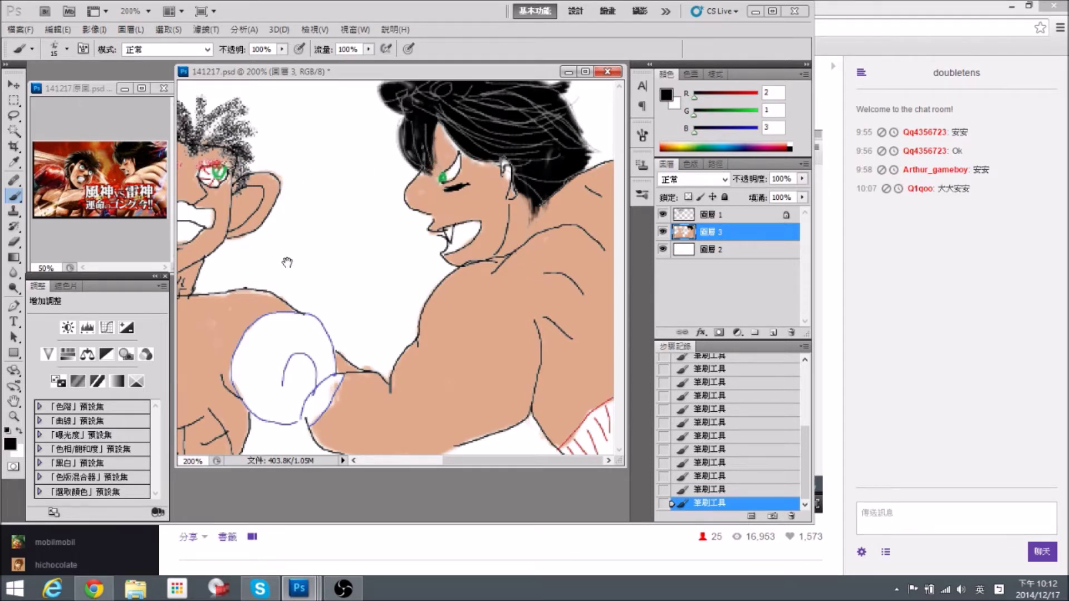
Sample red from the reference picture and paint the spiky-haired boxer's raised glove and its cuff with a 15 px brush.
left_click_drag(293, 266, 443, 221)
left_click_drag(337, 243, 372, 220)
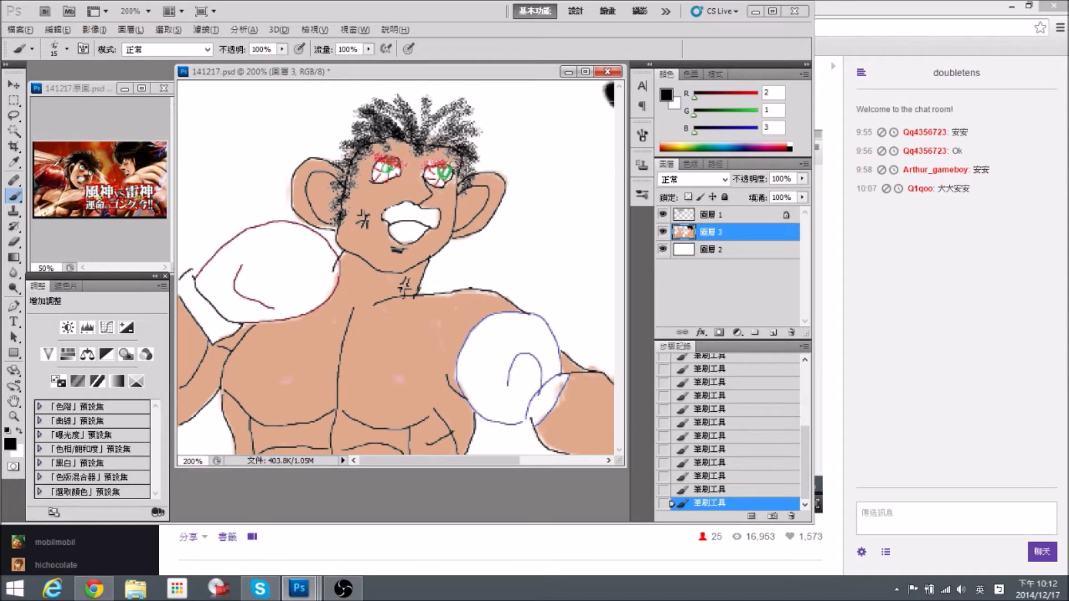
left_click(56, 166, "alt")
mouse_move(300, 233)
left_mouse_down()
mouse_move(325, 275)
mouse_move(312, 281)
mouse_move(334, 279)
mouse_move(329, 249)
mouse_move(301, 309)
mouse_move(231, 314)
mouse_move(214, 337)
mouse_move(186, 295)
mouse_move(236, 295)
mouse_move(214, 281)
mouse_move(184, 290)
mouse_move(188, 280)
left_mouse_up()
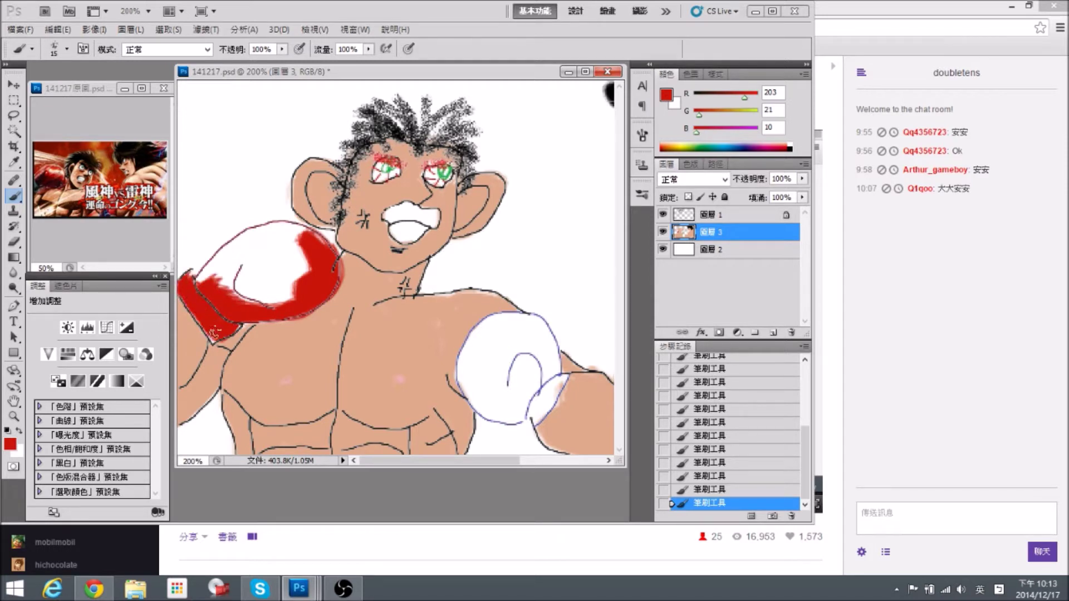
mouse_move(235, 324)
left_mouse_down()
mouse_move(219, 281)
mouse_move(293, 293)
mouse_move(267, 262)
mouse_move(234, 250)
mouse_move(203, 292)
mouse_move(195, 268)
mouse_move(240, 242)
mouse_move(295, 228)
mouse_move(312, 237)
mouse_move(245, 234)
mouse_move(283, 232)
left_mouse_up()
Cover the red spilling past the raised glove onto the neck and shoulder with the sampled skin tone.
left_click_drag(423, 255, 383, 255)
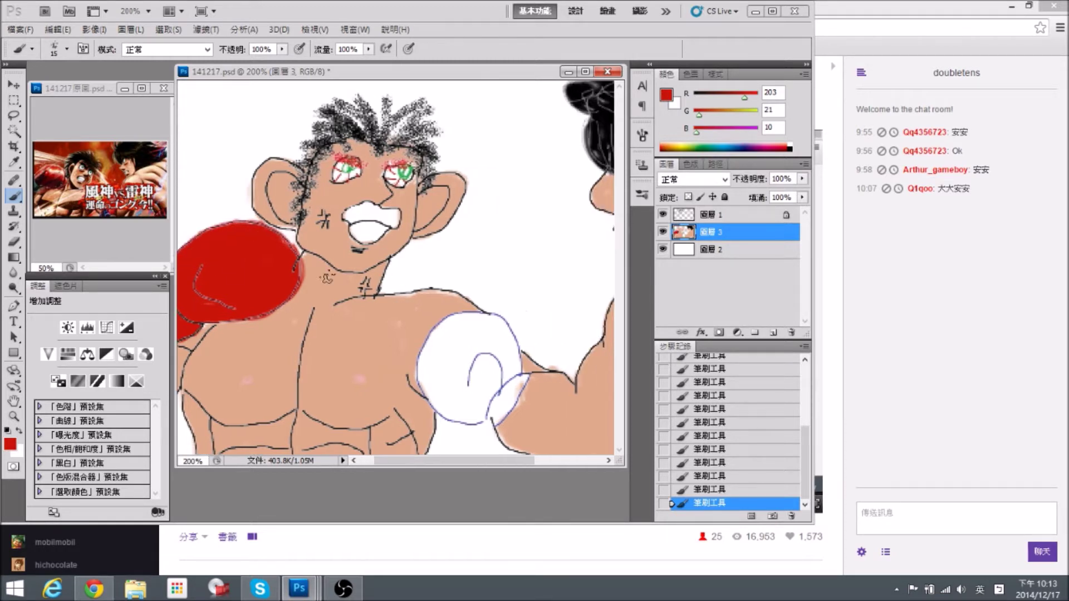
left_click(315, 285, "alt")
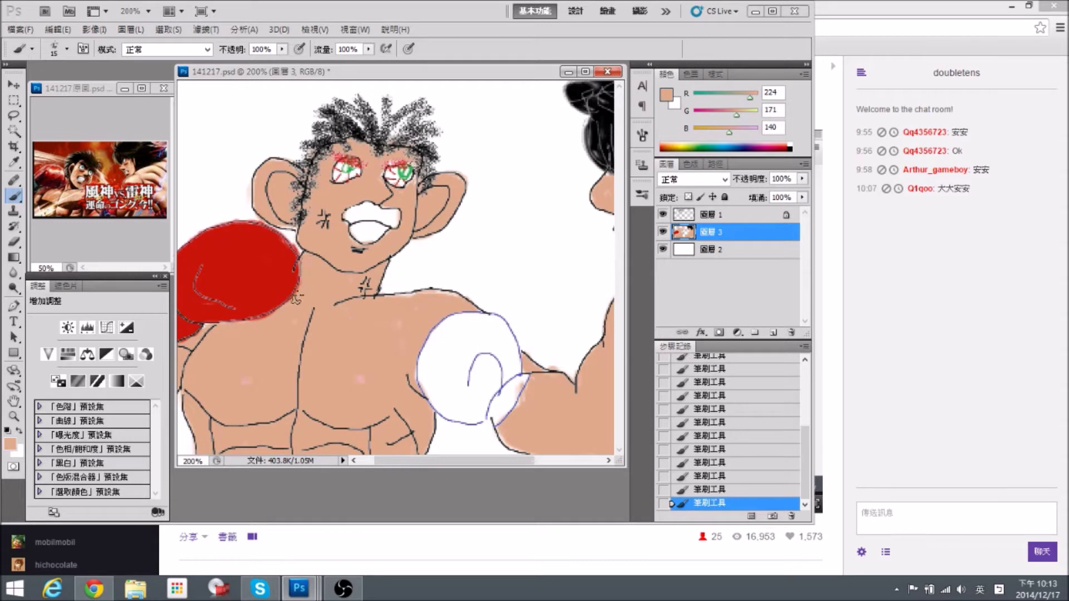
left_click(282, 275, "alt")
left_click_drag(480, 302, 423, 302)
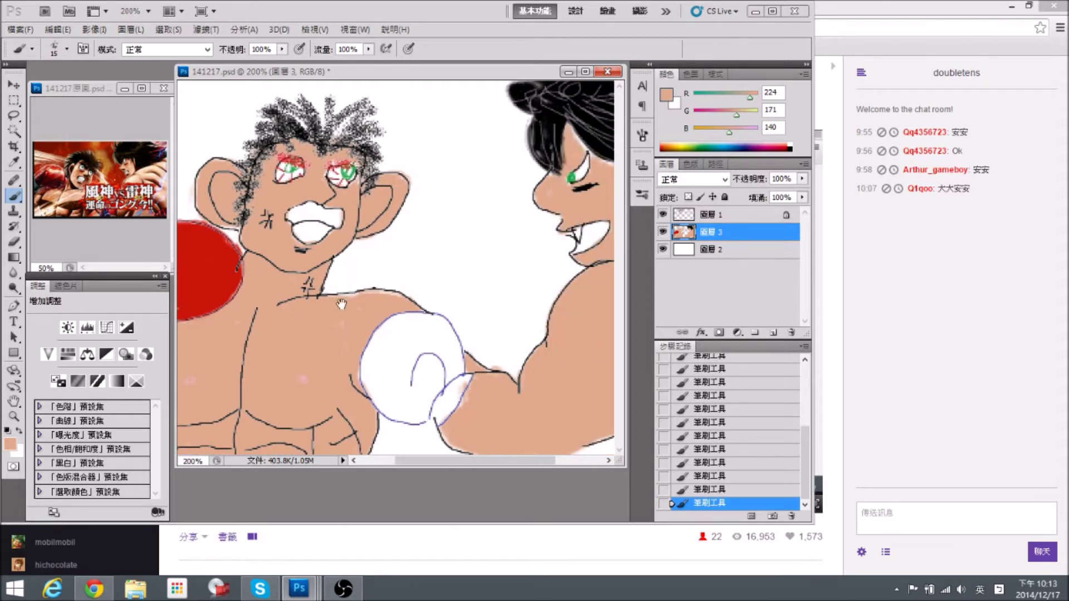
scroll(360, 303, "left", 2)
left_click(265, 265, "alt")
scroll(479, 346, "right", 2)
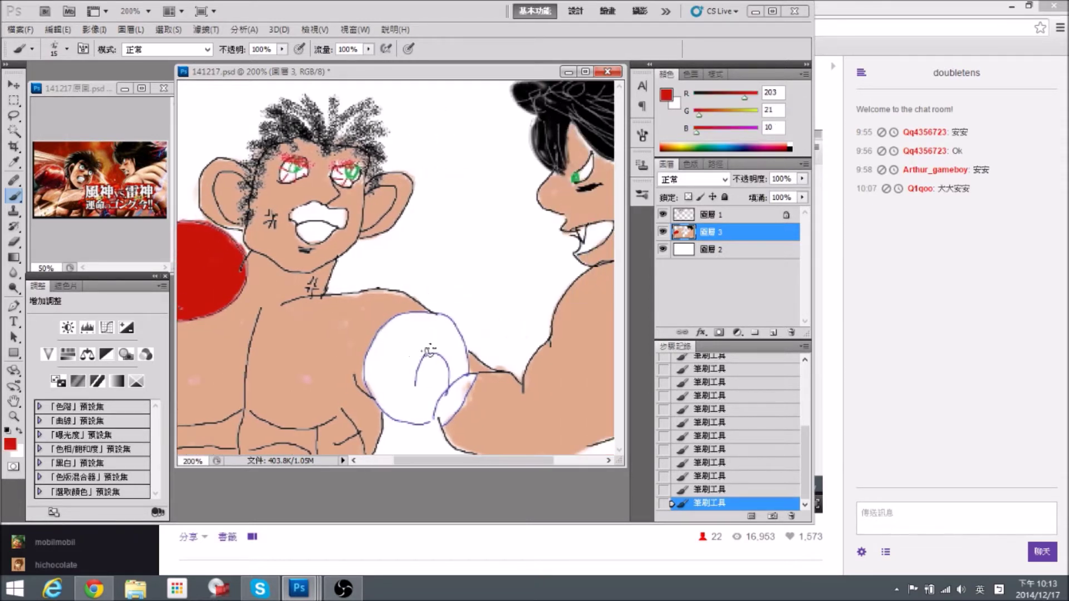
mouse_move(425, 347)
left_mouse_down()
mouse_move(440, 375)
mouse_move(447, 347)
left_mouse_up()
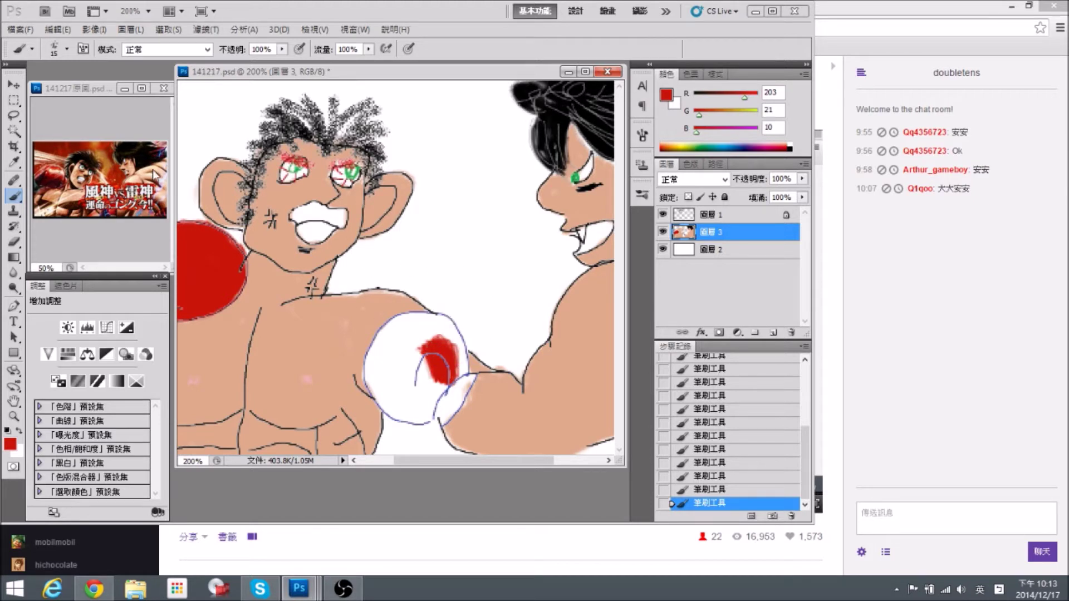
Paint the profile boxer's punching glove in a sampled blue, and erase the colour spilling past its lower outline.
left_click(451, 364, "alt")
mouse_move(448, 356)
left_mouse_down()
mouse_move(425, 330)
mouse_move(438, 326)
mouse_move(452, 367)
mouse_move(452, 343)
mouse_move(441, 358)
mouse_move(425, 343)
mouse_move(412, 386)
mouse_move(375, 362)
mouse_move(396, 413)
mouse_move(398, 385)
left_mouse_up()
key("e")
left_click_drag(410, 432, 396, 420)
Fill the remaining gaps along the blue glove's edges and cuff, and erase the overspill around its outline.
key("b")
mouse_move(434, 381)
left_mouse_down()
mouse_move(448, 409)
mouse_move(467, 376)
mouse_move(439, 417)
mouse_move(460, 348)
mouse_move(450, 329)
mouse_move(392, 322)
mouse_move(368, 364)
mouse_move(400, 333)
mouse_move(433, 323)
mouse_move(398, 361)
mouse_move(423, 393)
left_mouse_up()
left_click(411, 407)
left_click(438, 325)
left_click_drag(494, 362, 469, 361)
mouse_move(407, 322)
left_mouse_down()
mouse_move(428, 331)
mouse_move(432, 314)
left_mouse_up()
key("e")
key("b")
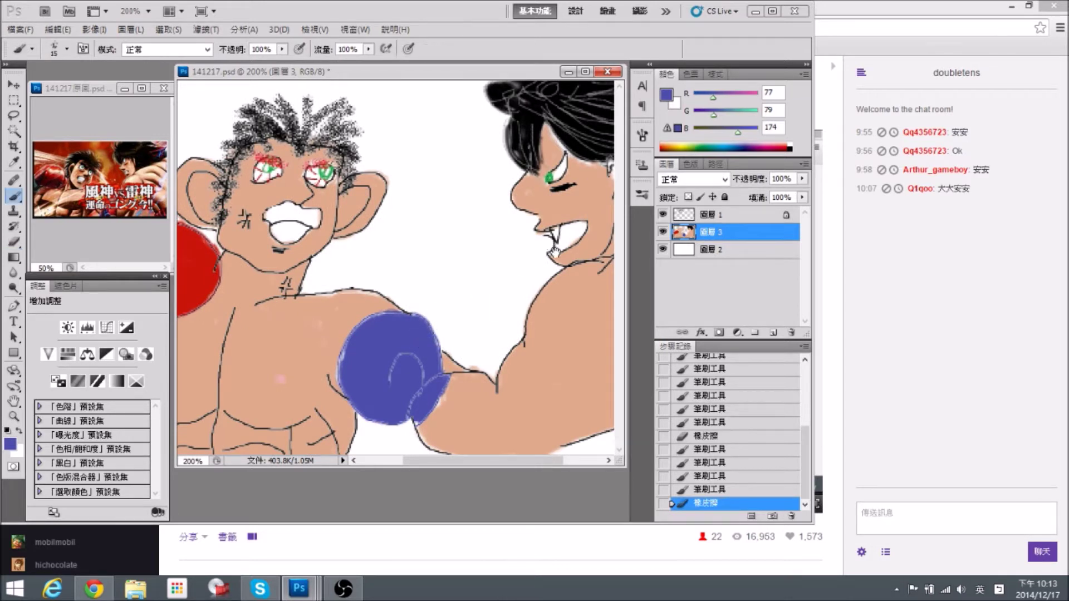
Sample the profile boxer's skin tone and touch up his face between the ear and the eye.
left_click_drag(554, 254, 448, 255)
left_click(497, 185, "alt")
mouse_move(503, 187)
left_mouse_down()
mouse_move(501, 162)
mouse_move(470, 162)
left_mouse_up()
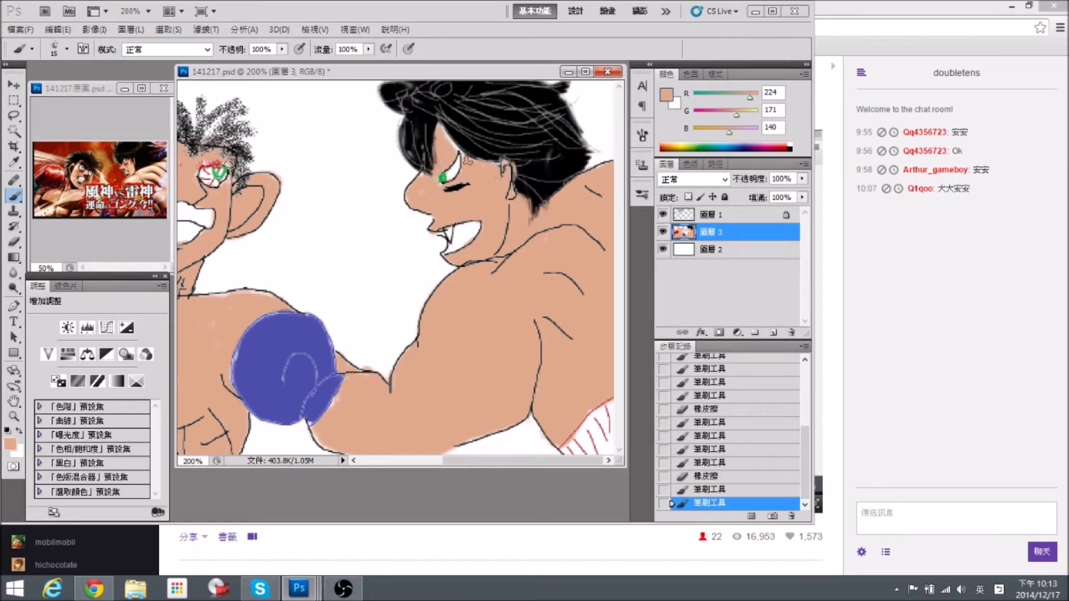
Sample the red of the raised glove and paint the profile boxer's shorts with it.
left_click_drag(266, 250, 270, 275)
left_click(326, 271, "alt")
mouse_move(600, 433)
left_mouse_down()
mouse_move(563, 450)
mouse_move(596, 448)
mouse_move(610, 409)
mouse_move(590, 419)
mouse_move(604, 409)
left_mouse_up()
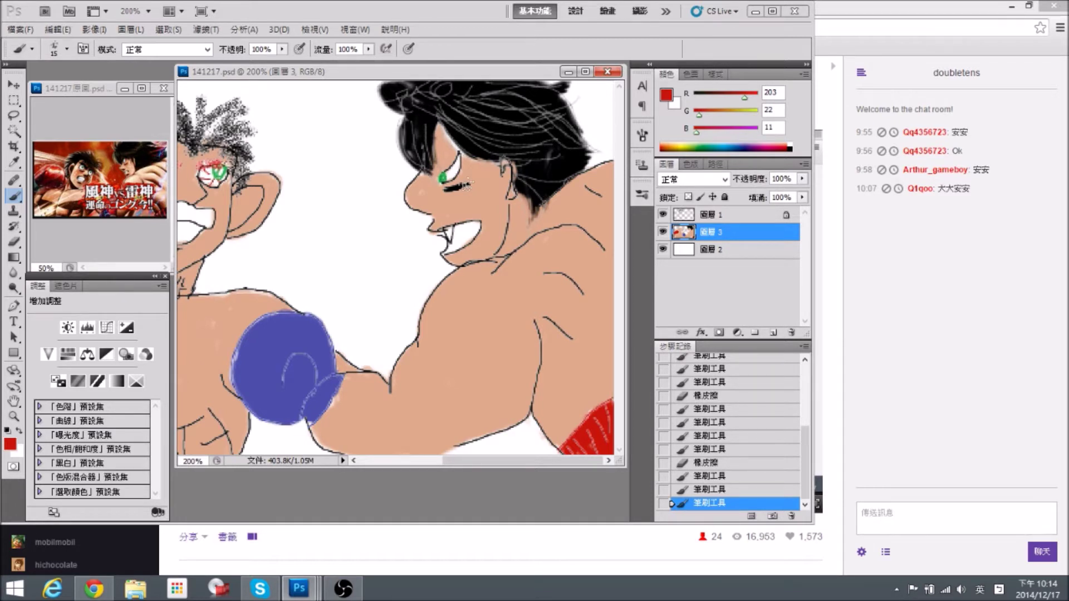
left_click_drag(292, 280, 394, 278)
scroll(352, 310, "left", 3)
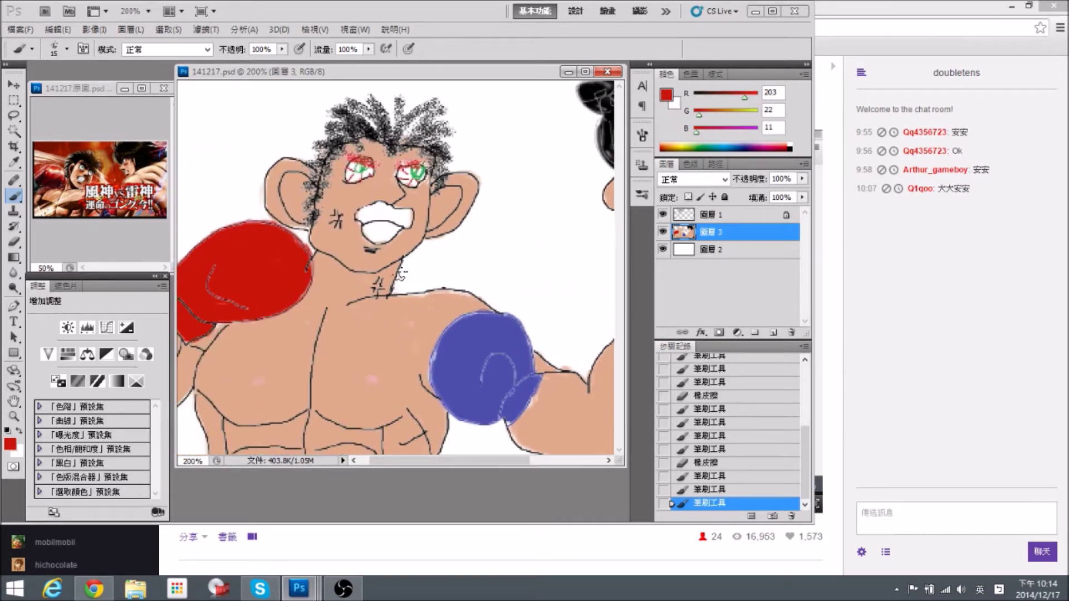
key("bracketleft")
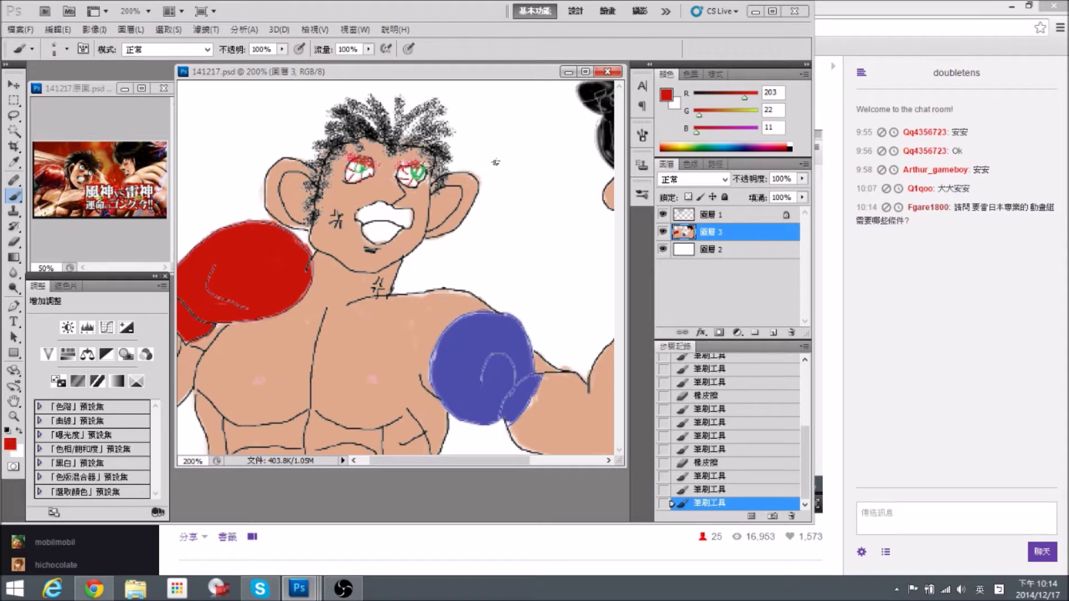
key("ctrl+plus")
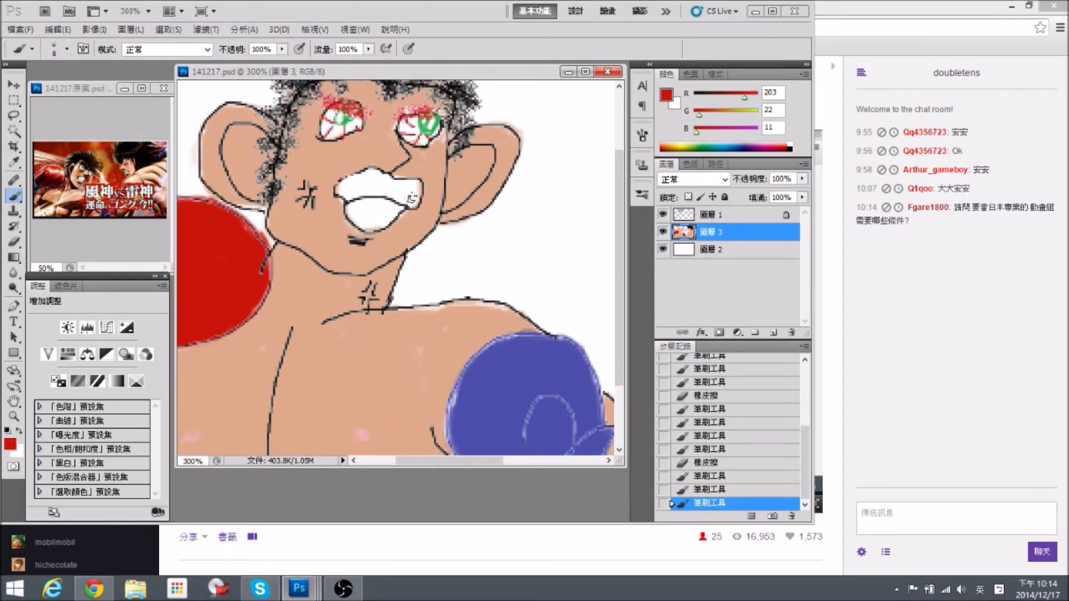
left_click_drag(369, 182, 402, 223)
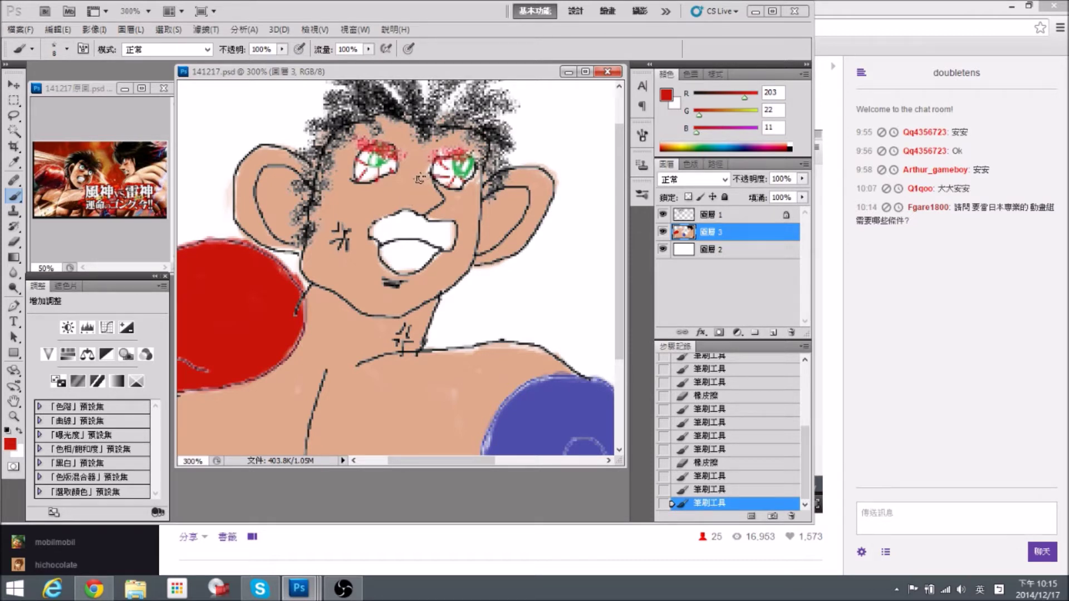
left_click_drag(359, 260, 412, 264)
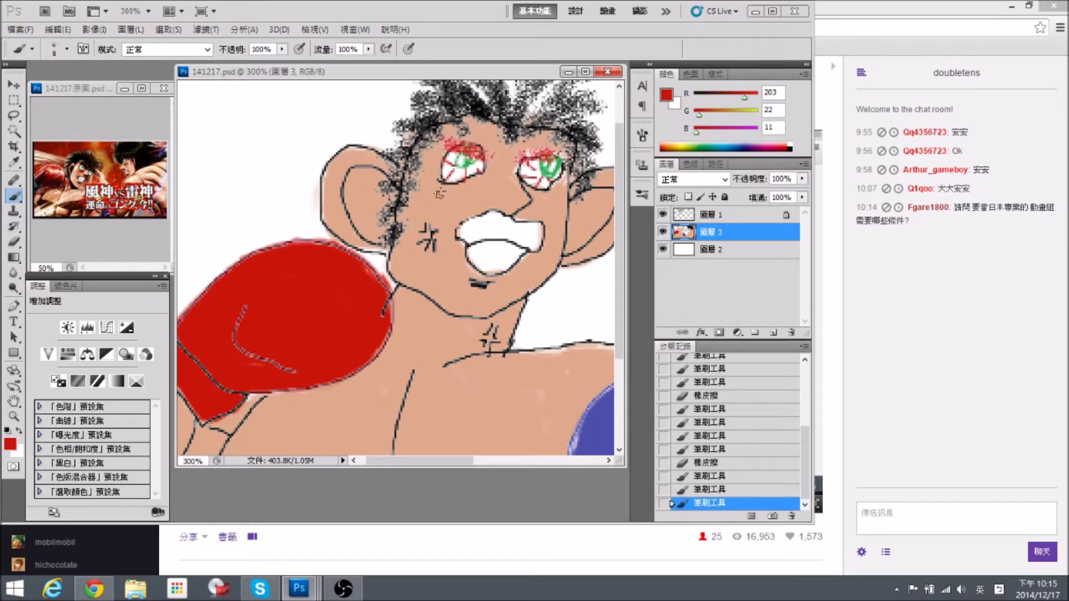
key("ctrl+minus")
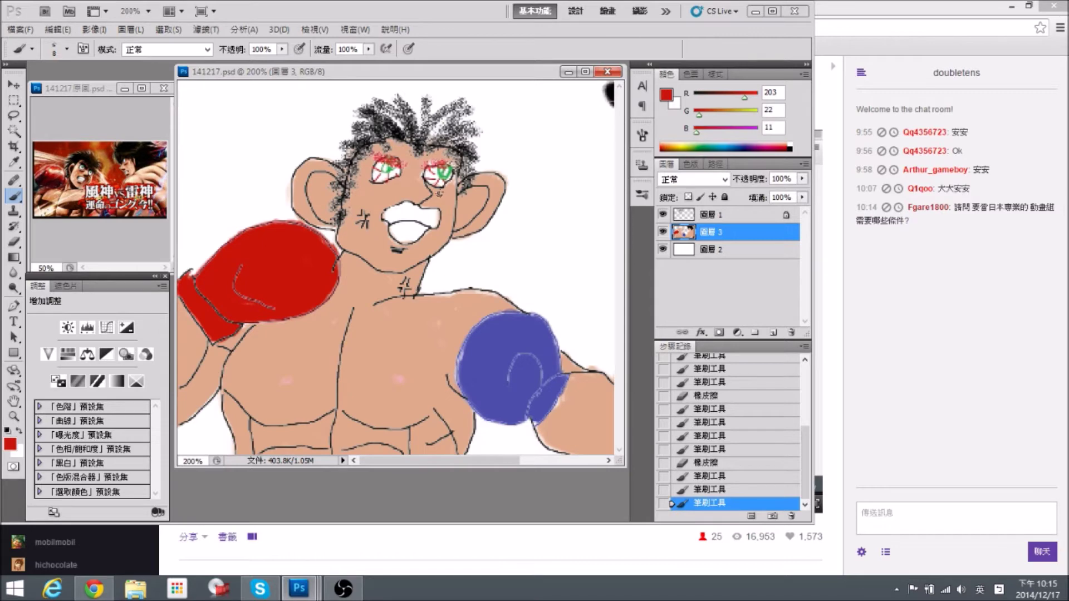
key("ctrl+minus")
key("ctrl+plus")
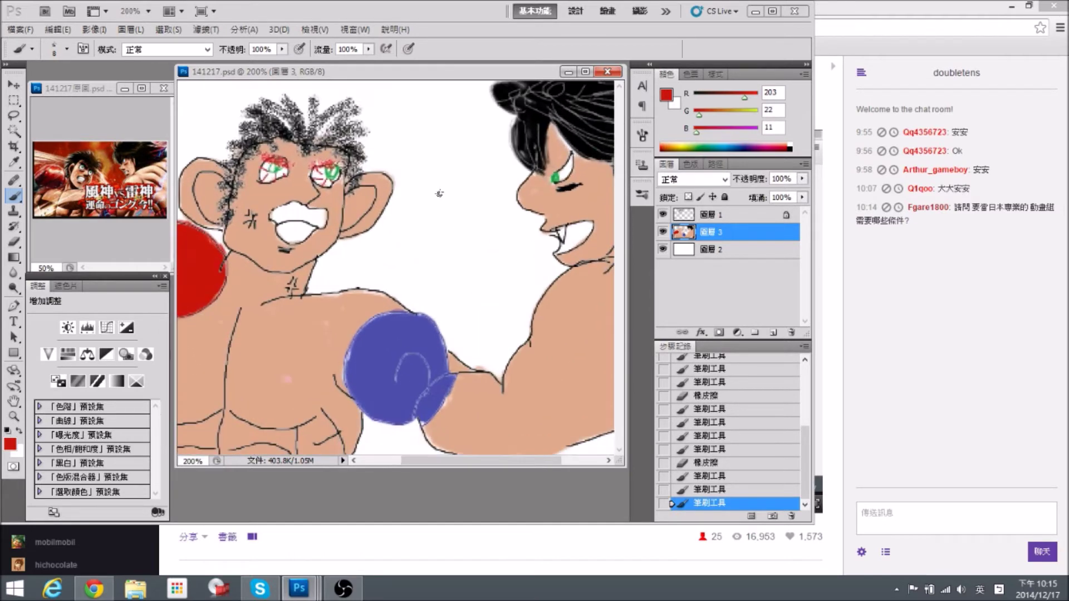
Sample the skin tone, fill the gap in the forearm beneath the blue glove, and erase the overspill above the arm.
left_click_drag(389, 341, 378, 339)
left_click(321, 318, "alt")
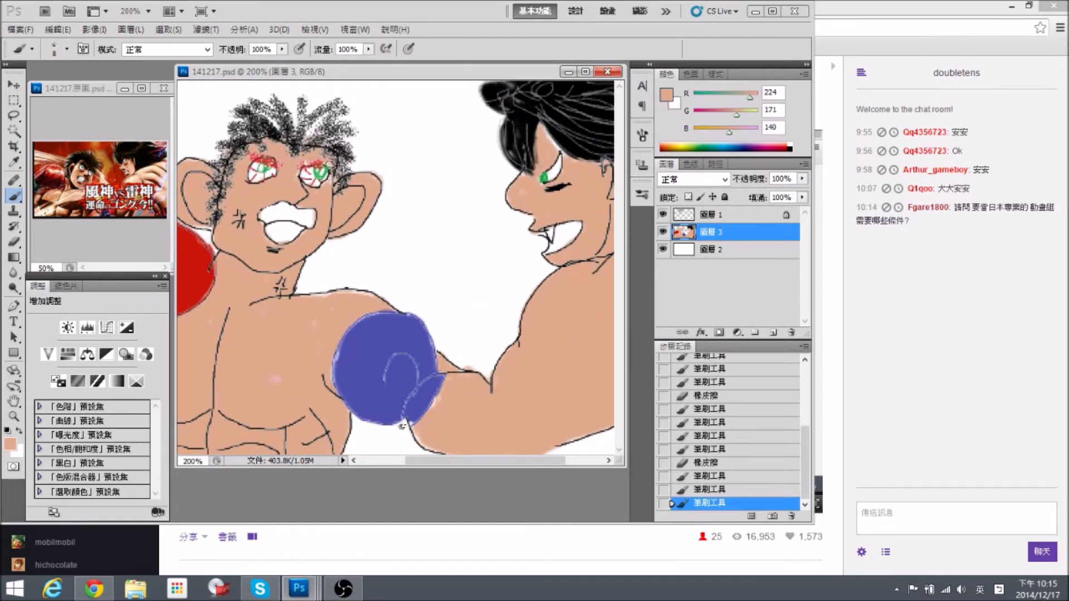
left_click_drag(404, 429, 411, 426)
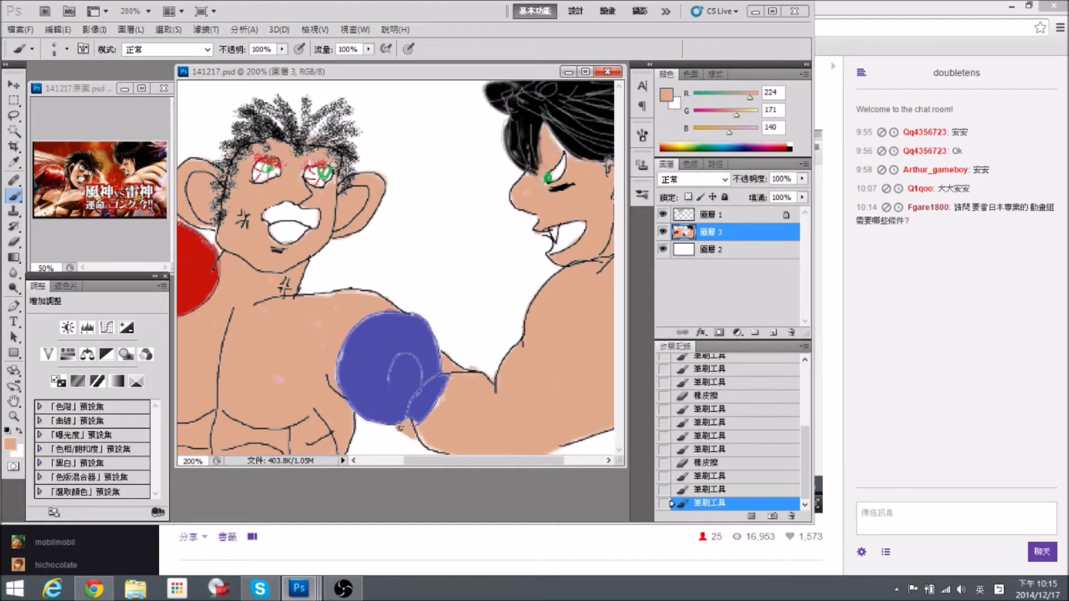
left_click(398, 426)
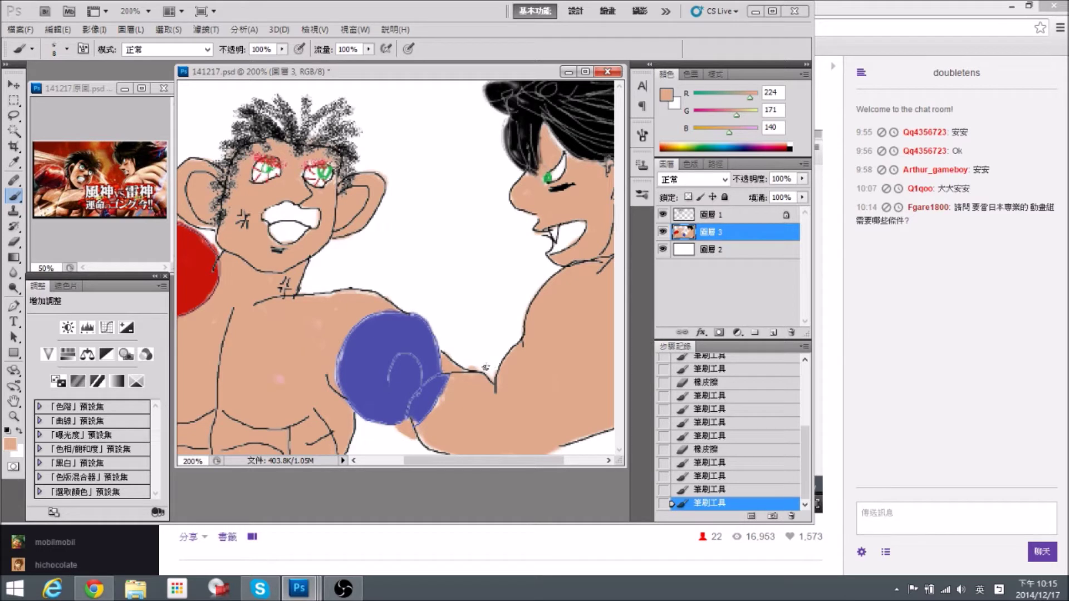
key("e")
left_click_drag(472, 361, 482, 369)
key("b")
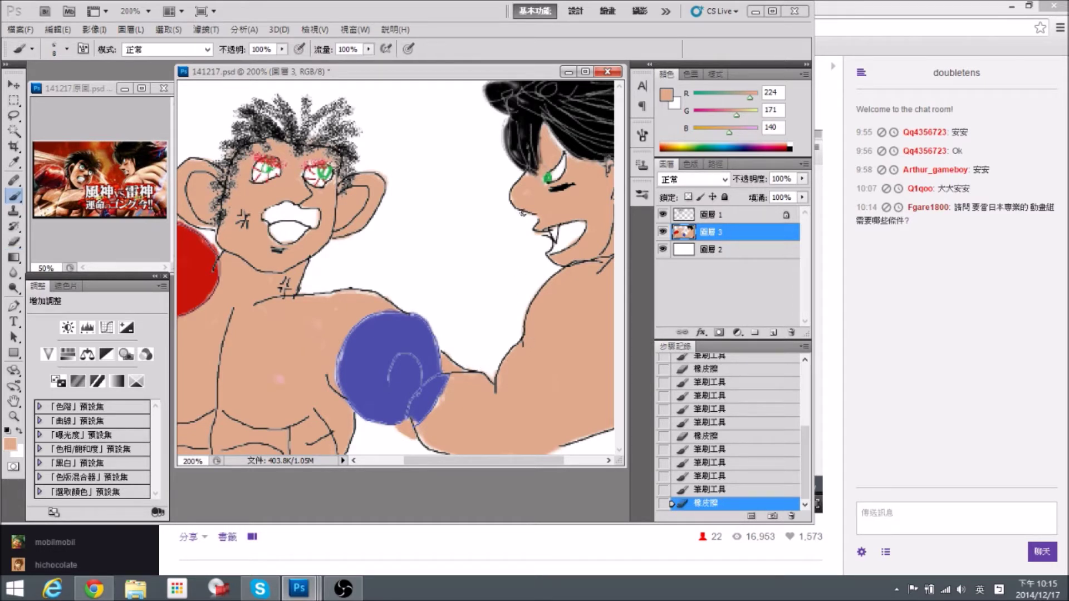
Review both coloured boxers across the drawing and save the document.
key("space")
left_click_drag(482, 274, 396, 270)
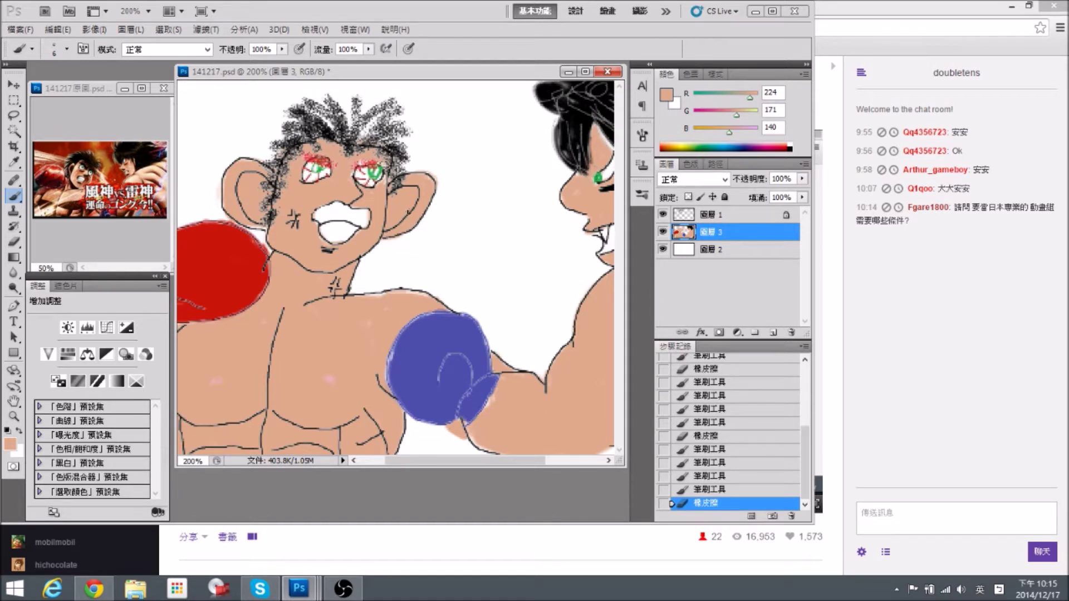
left_click_drag(384, 303, 487, 300)
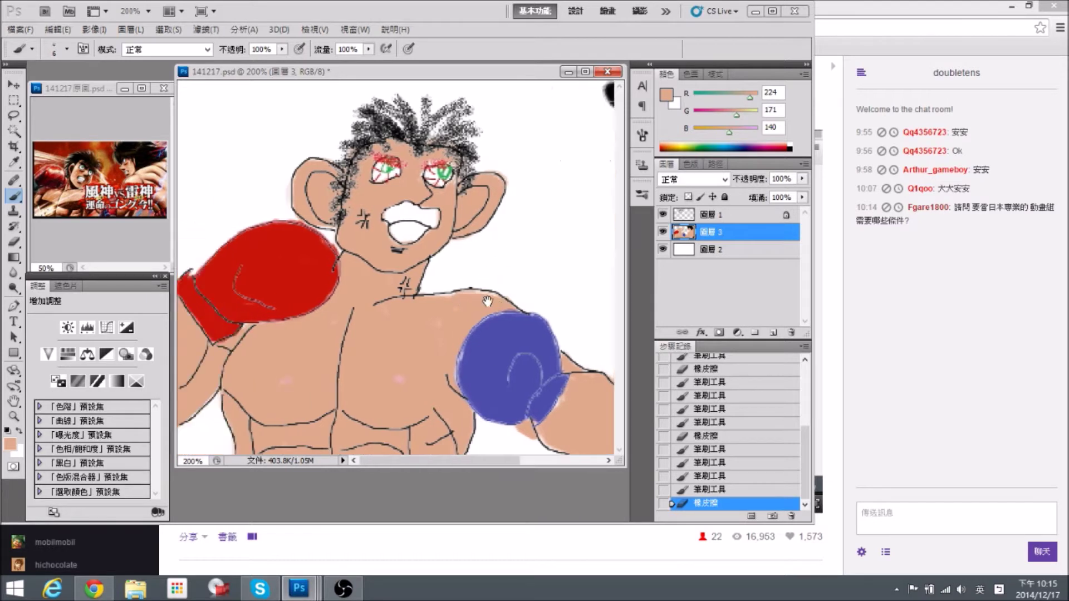
left_click_drag(557, 284, 447, 263)
key("ctrl+minus")
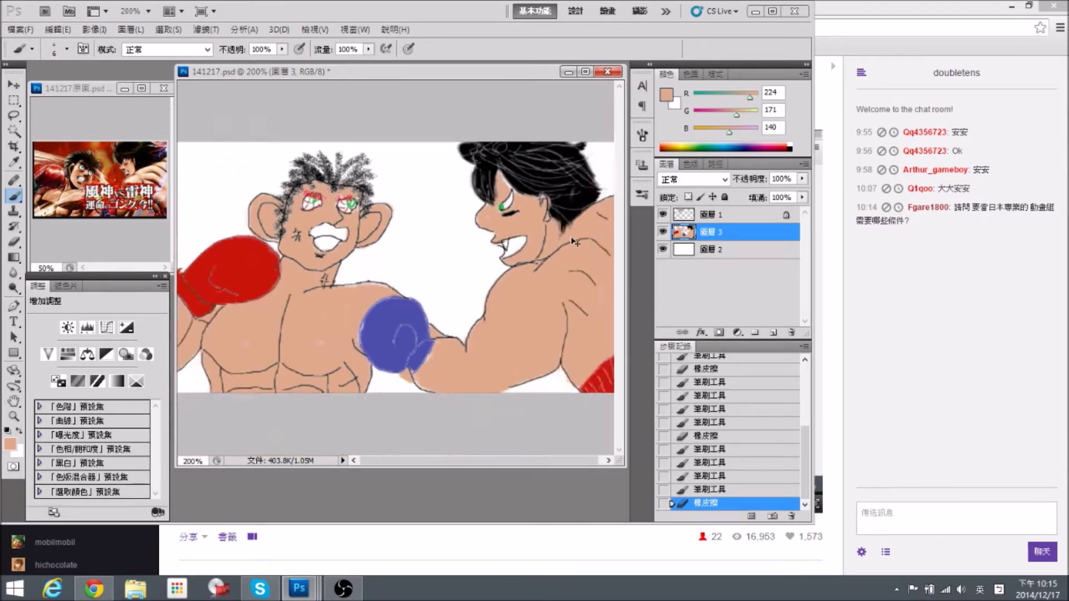
key("ctrl+s")
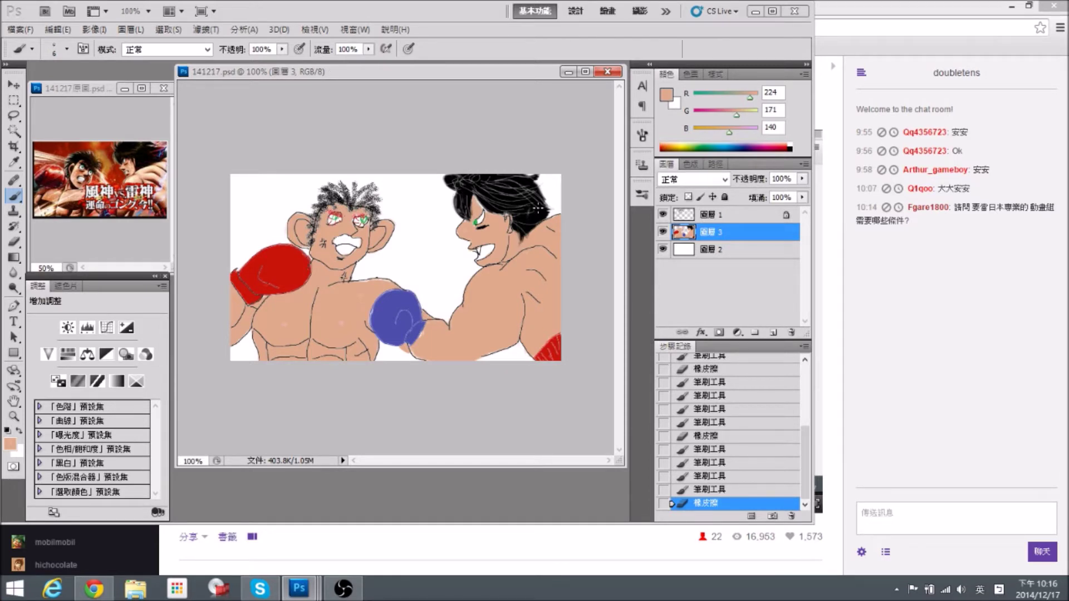
Duplicate the colour layer 圖層 3 and hide the original, keeping the copy beneath the line art.
key("ctrl+plus")
key("ctrl+minus")
key("ctrl+plus")
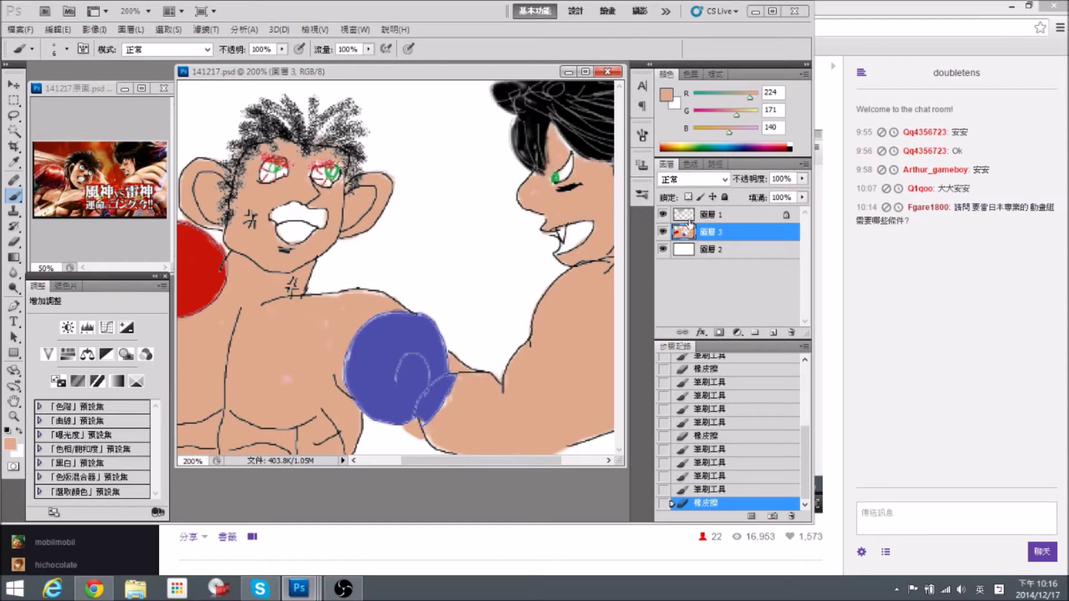
left_click_drag(740, 239, 773, 331)
left_click_drag(290, 228, 392, 239)
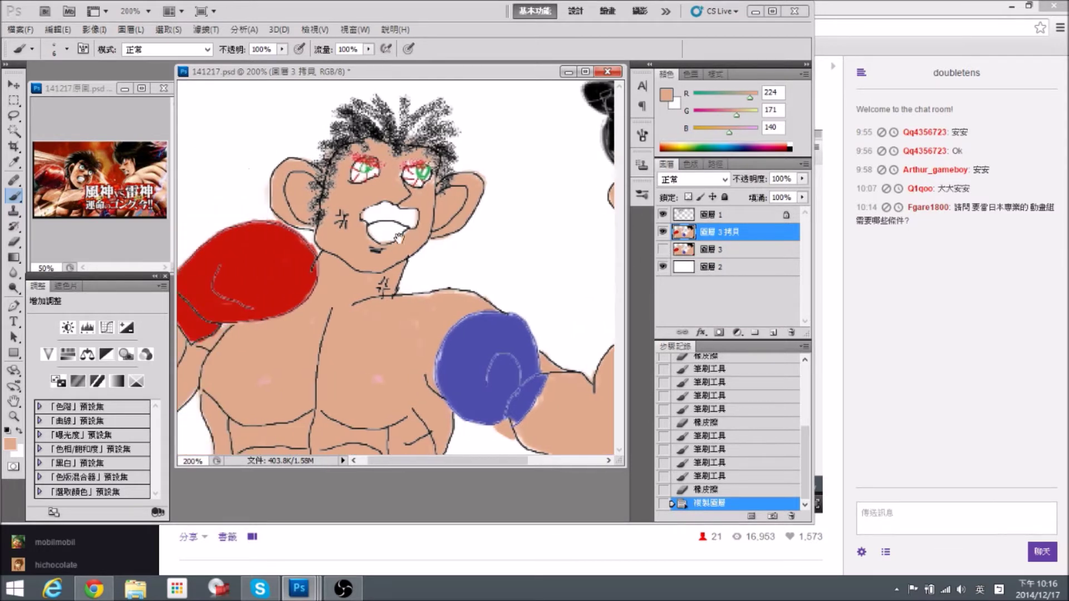
left_click_drag(503, 256, 409, 248)
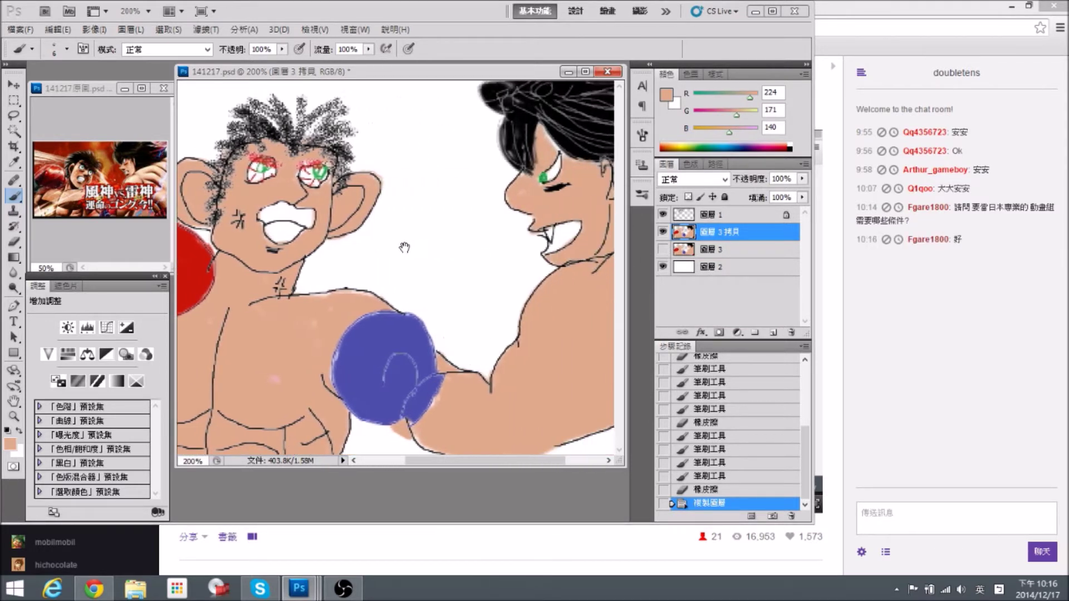
key("ctrl+minus")
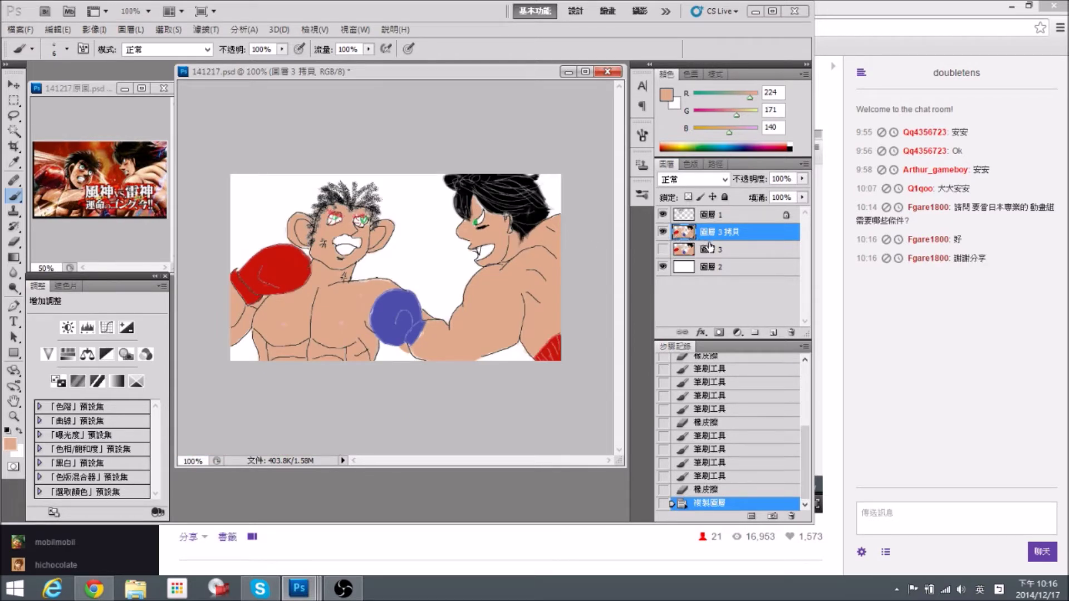
Add a new layer below the colour copy and fill the whole canvas with a red sampled from the reference picture.
left_click(773, 332)
left_click_drag(725, 236, 726, 251)
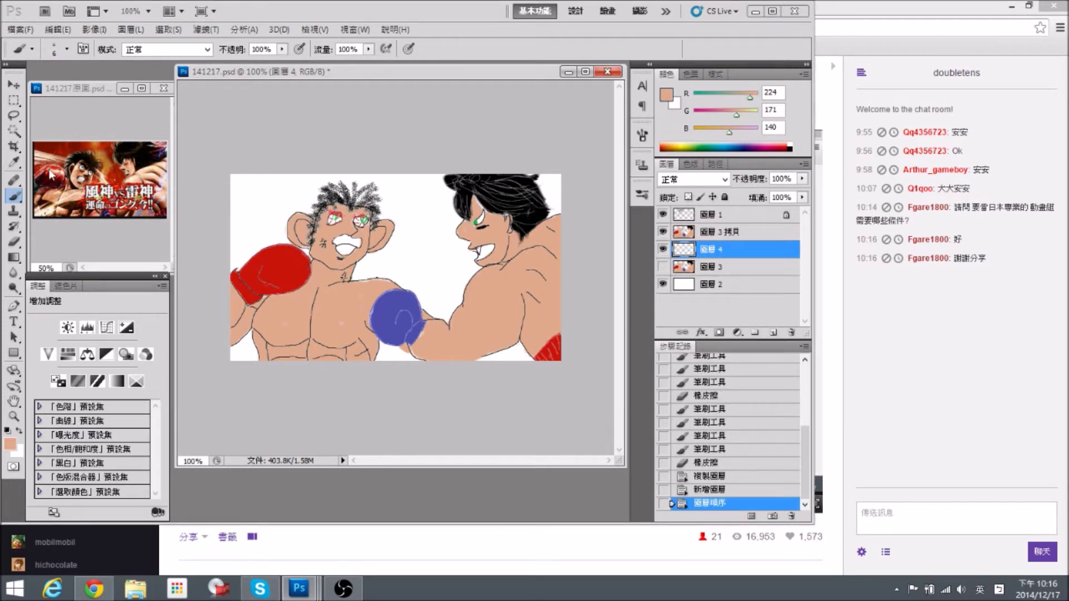
left_click(107, 143, "alt")
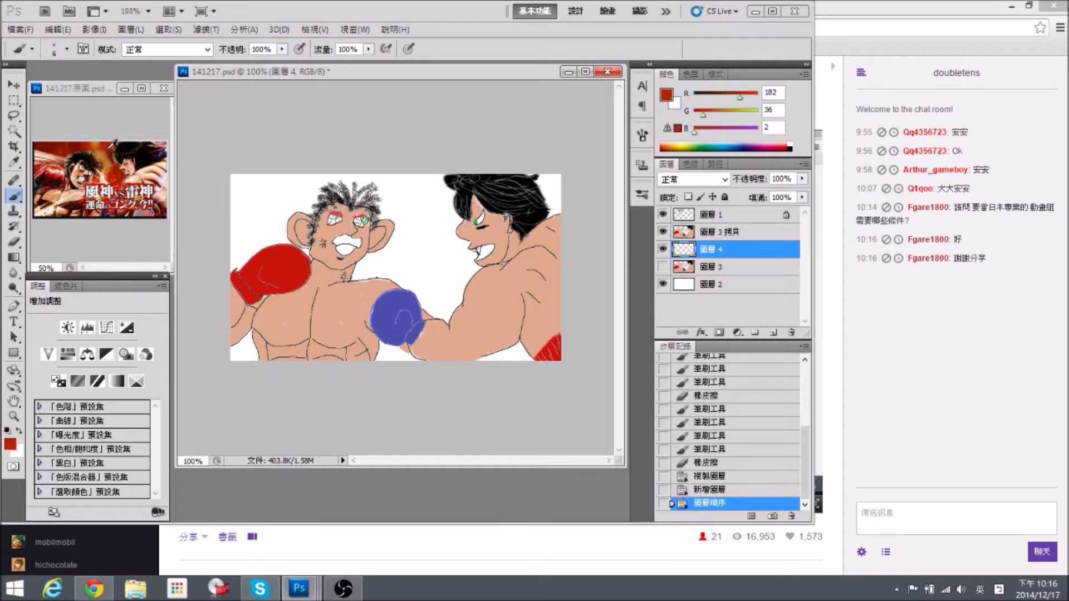
left_click(14, 101)
left_click_drag(218, 155, 593, 355)
key("alt+BackSpace")
key("alt+BackSpace")
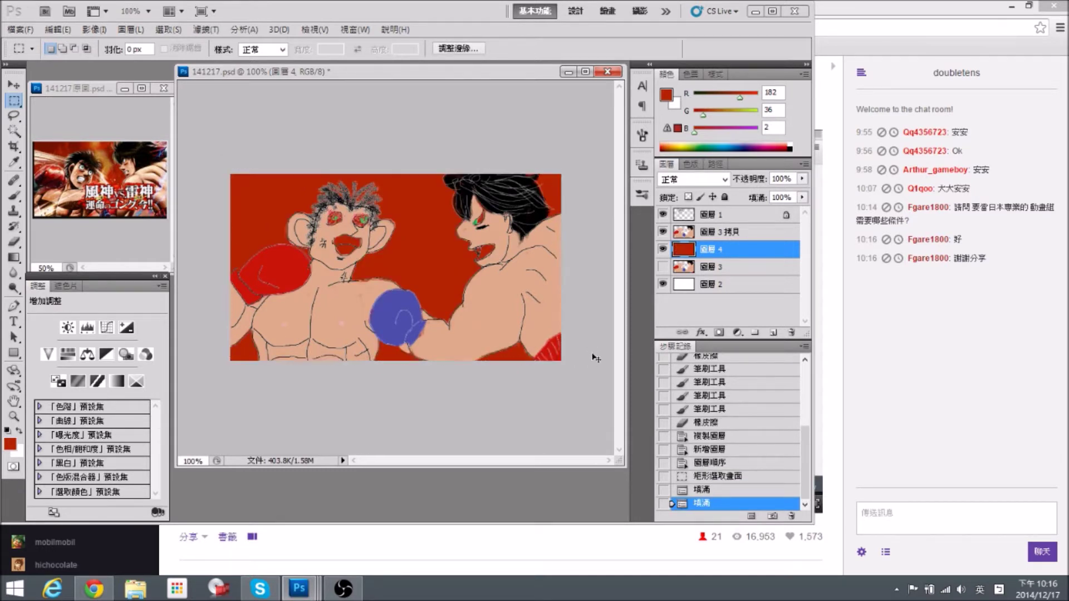
key("ctrl+d")
On the colour copy layer, paint the front-facing boxer's eyes and mouth white with the brush.
left_click(728, 232)
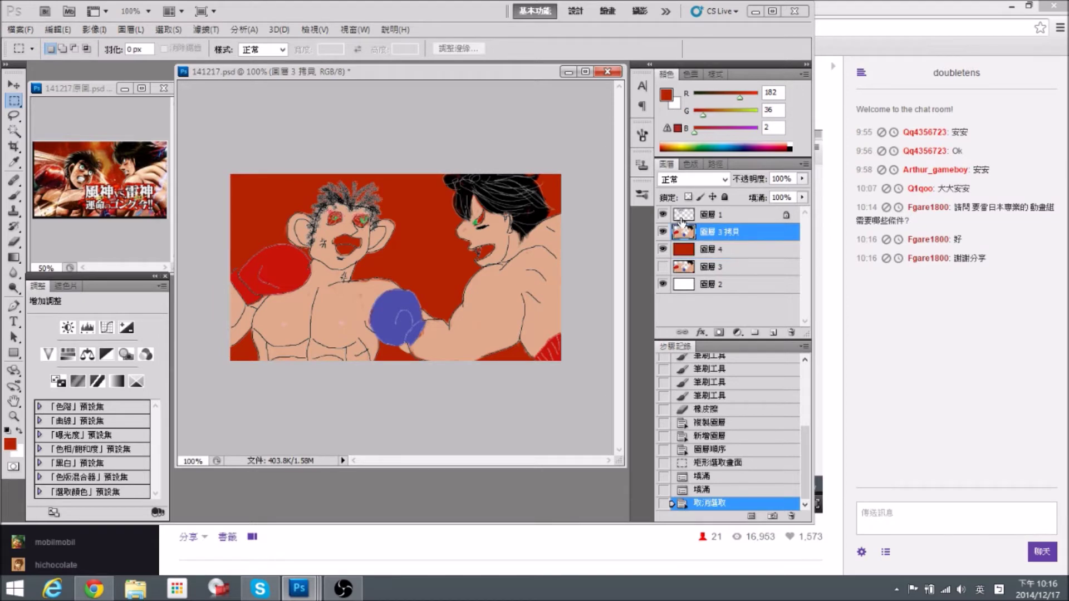
key("ctrl+plus")
key("ctrl+plus")
left_click_drag(304, 236, 402, 272)
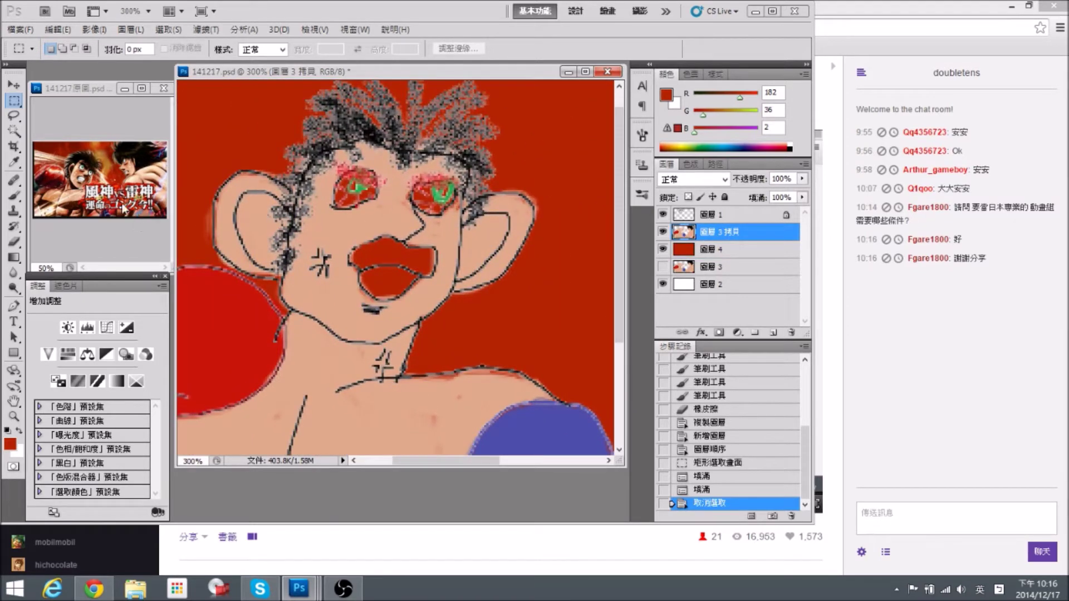
left_click(13, 196)
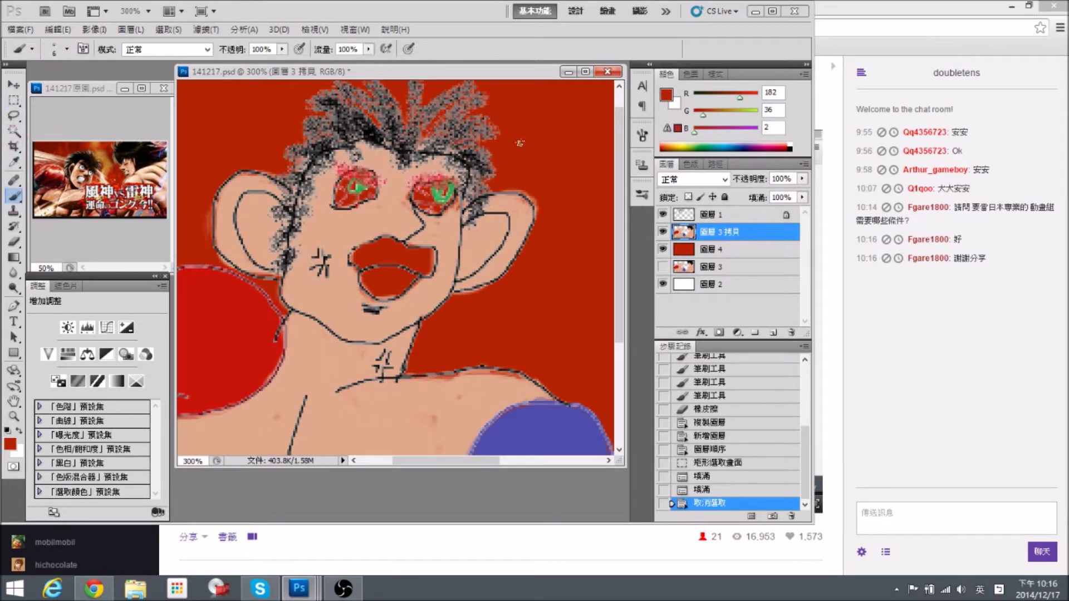
key("x")
key("x")
key("x")
key("x")
key("x")
key("x")
key("x")
key("x")
key("x")
key("x")
key("x")
key("x")
key("x")
key("x")
key("x")
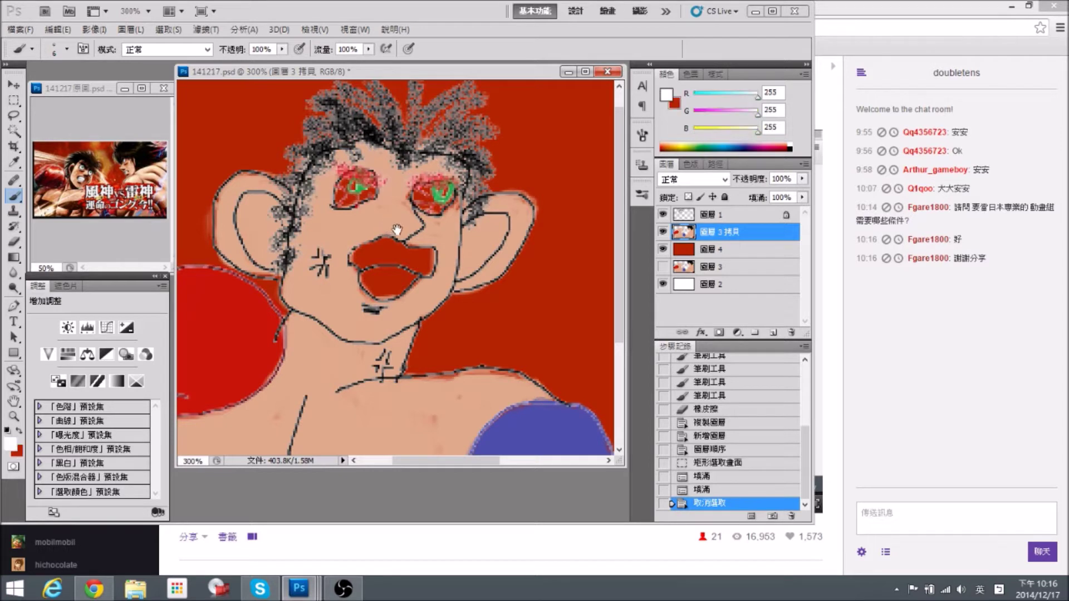
left_click_drag(397, 229, 411, 255)
mouse_move(370, 213)
left_mouse_down()
mouse_move(354, 225)
mouse_move(389, 204)
mouse_move(462, 231)
left_mouse_up()
mouse_move(415, 281)
left_mouse_down()
mouse_move(372, 283)
mouse_move(406, 300)
mouse_move(390, 308)
mouse_move(405, 307)
mouse_move(437, 280)
mouse_move(429, 292)
mouse_move(406, 278)
mouse_move(419, 276)
mouse_move(408, 265)
mouse_move(371, 280)
mouse_move(409, 309)
mouse_move(422, 300)
mouse_move(389, 313)
left_mouse_up()
Paint the profile boxer's teeth and the white of his eye on the colour copy layer.
left_click_drag(480, 280, 347, 183)
mouse_move(450, 273)
left_mouse_down()
mouse_move(323, 245)
mouse_move(186, 288)
left_mouse_up()
mouse_move(423, 234)
left_mouse_down()
mouse_move(439, 220)
mouse_move(426, 236)
mouse_move(442, 226)
mouse_move(398, 226)
mouse_move(412, 247)
mouse_move(426, 242)
left_mouse_up()
left_click_drag(432, 180, 448, 260)
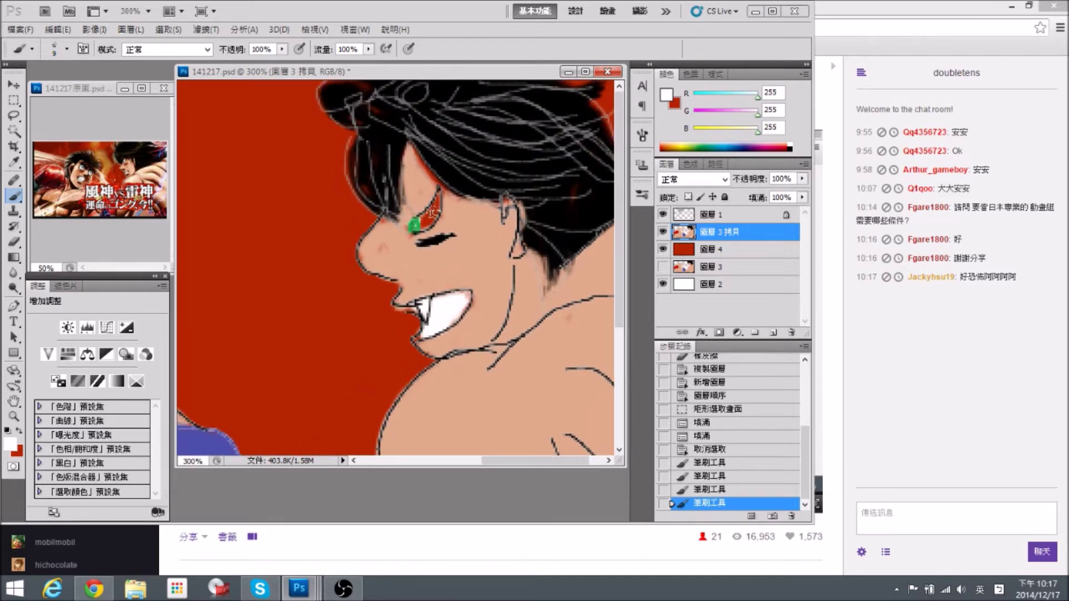
left_click_drag(425, 222, 439, 200)
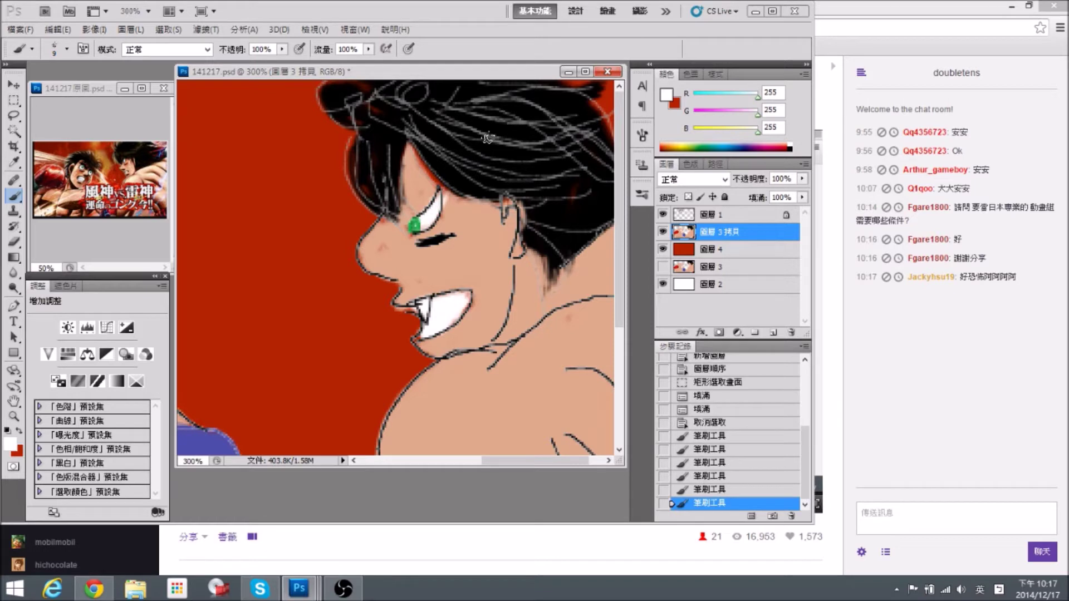
Darken the red background layer 圖層 4 with Curves, pulling the RGB curve down to output 99 at input 164.
key("ctrl+minus")
key("ctrl+minus")
key("ctrl+plus")
left_click_drag(312, 255, 458, 264)
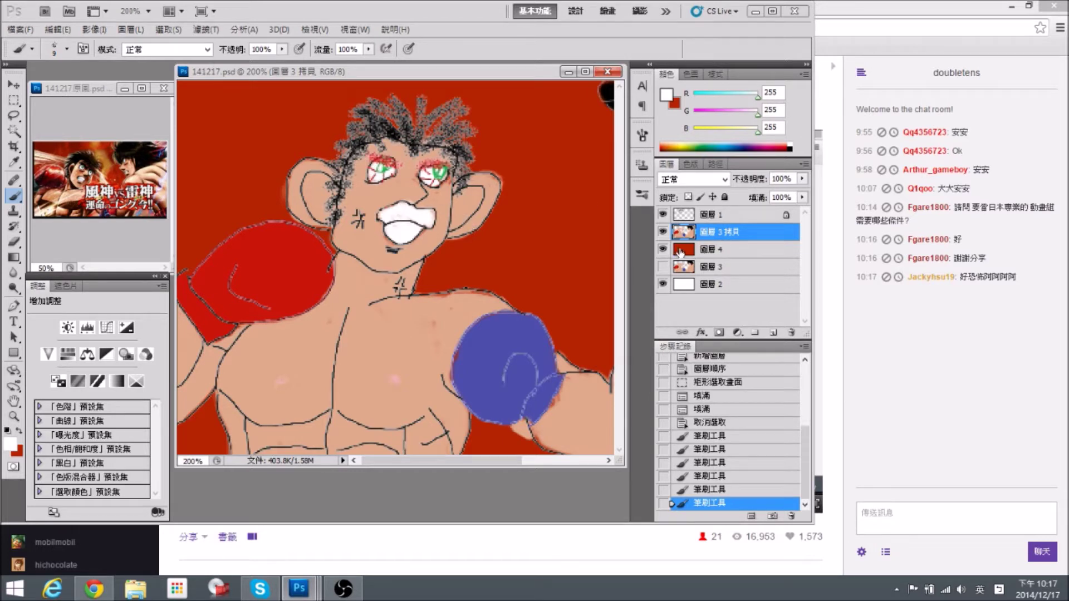
left_click(680, 254)
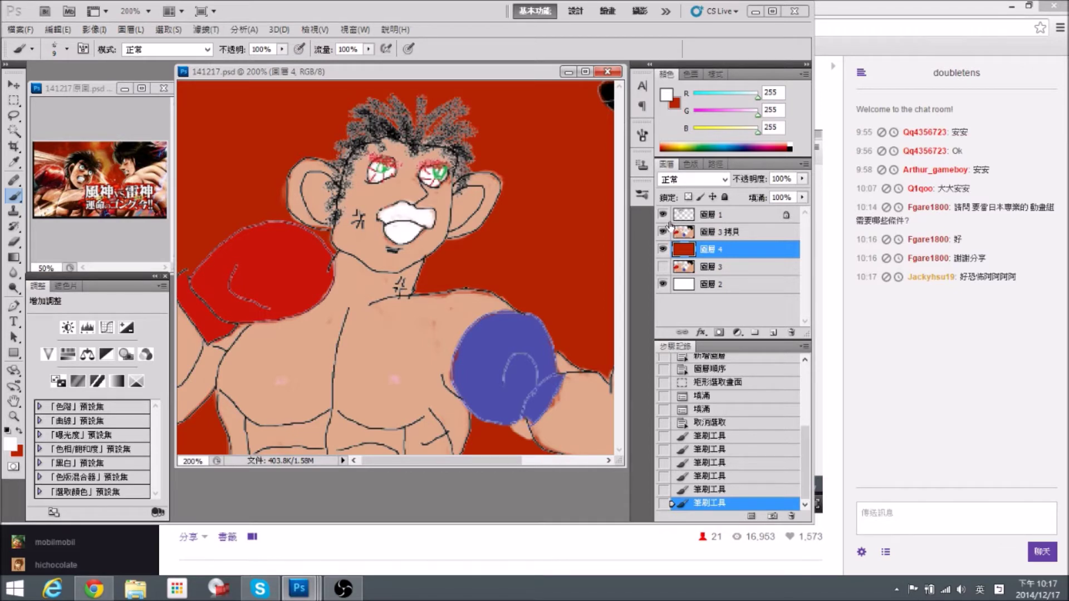
key("ctrl+m")
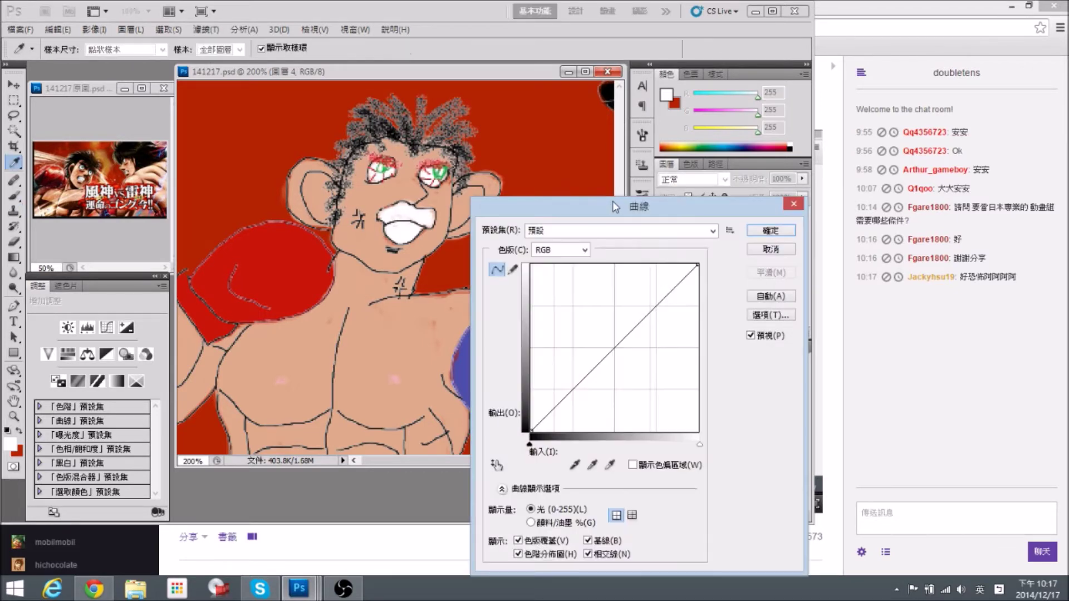
left_click_drag(620, 210, 598, 156)
left_click_drag(602, 288, 620, 313)
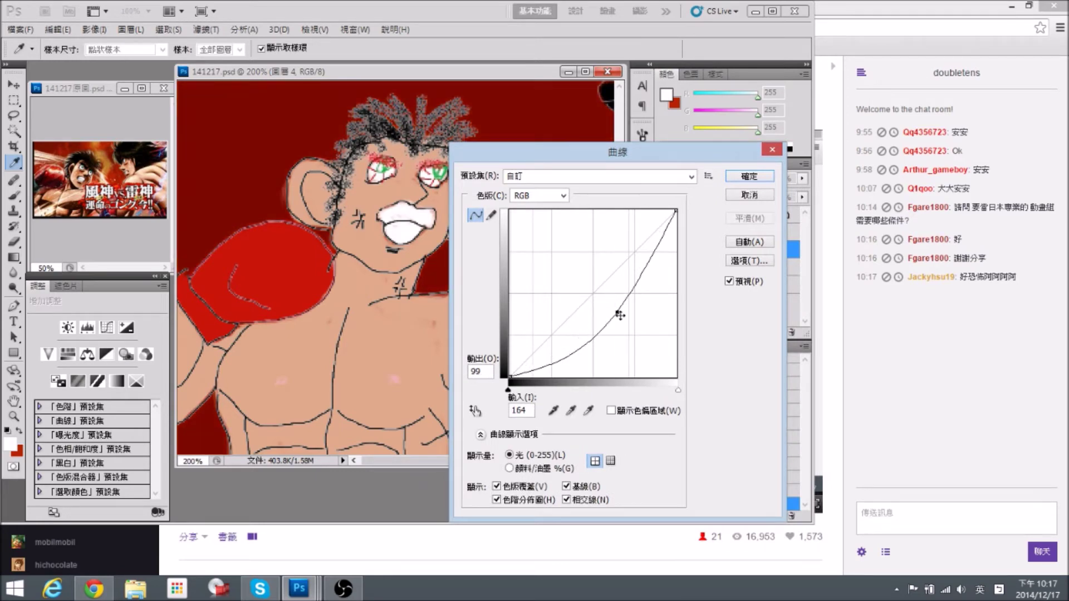
left_click(748, 177)
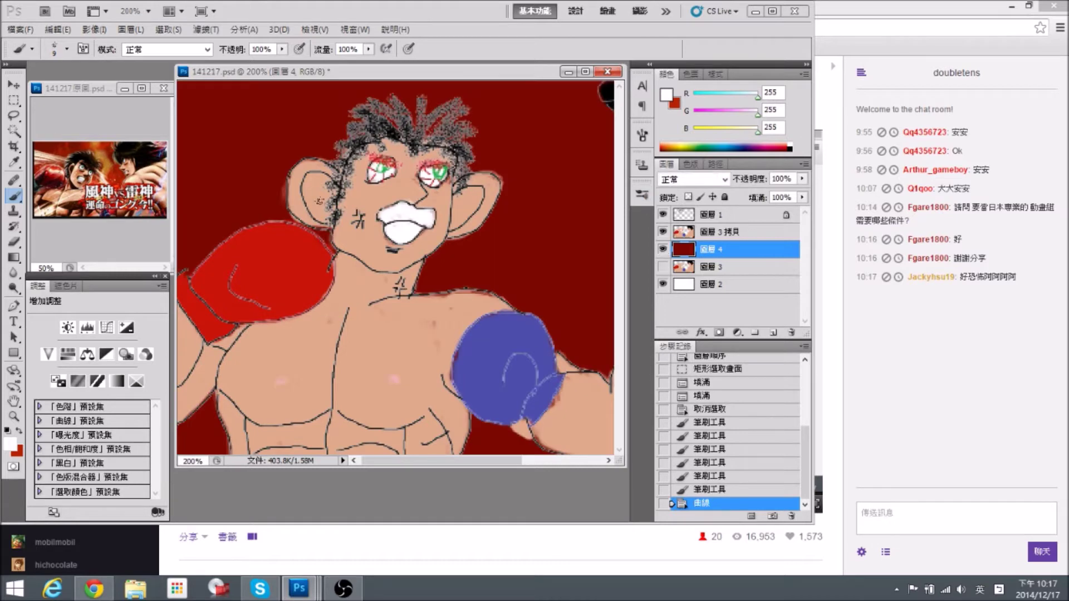
Select the colour copy layer and toggle its visibility off and on to check its contents.
left_click(723, 233)
left_click(663, 232)
left_click(663, 232)
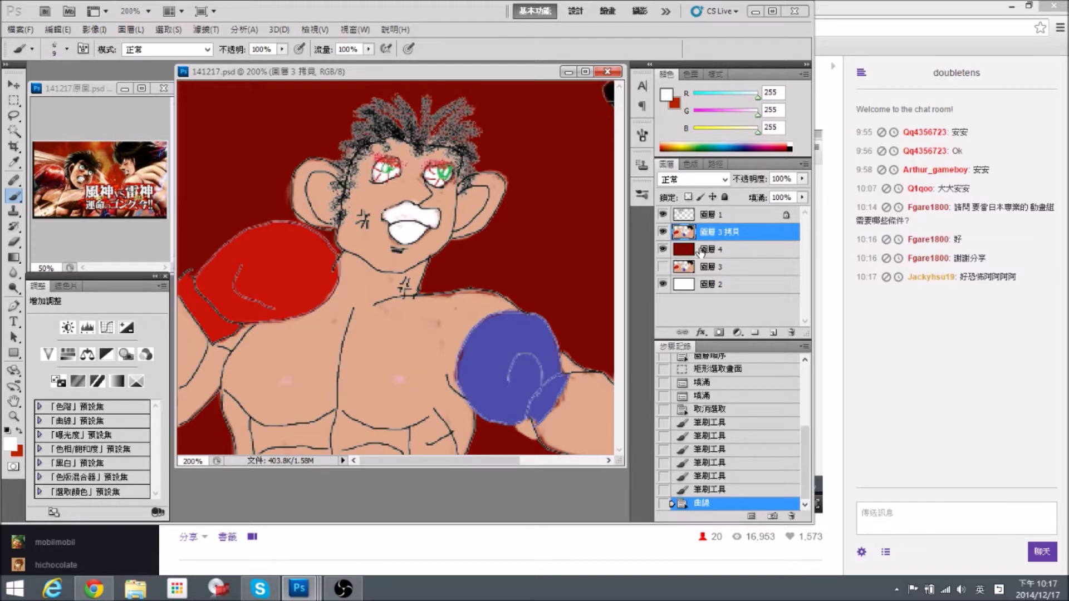
Open the brush presets and look through the available brush tips.
key("ctrl+plus")
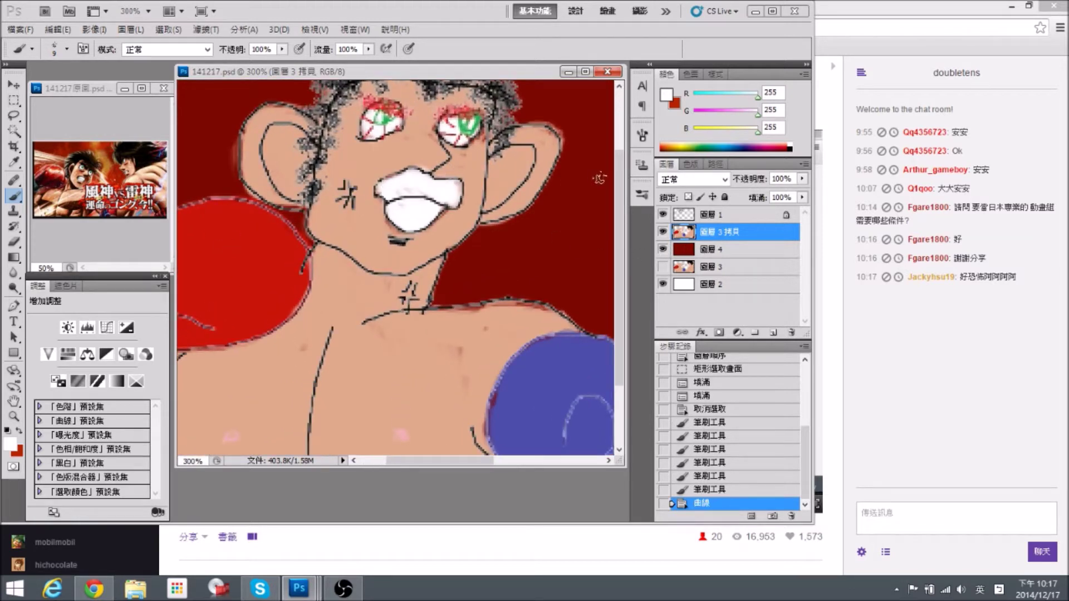
left_click(641, 194)
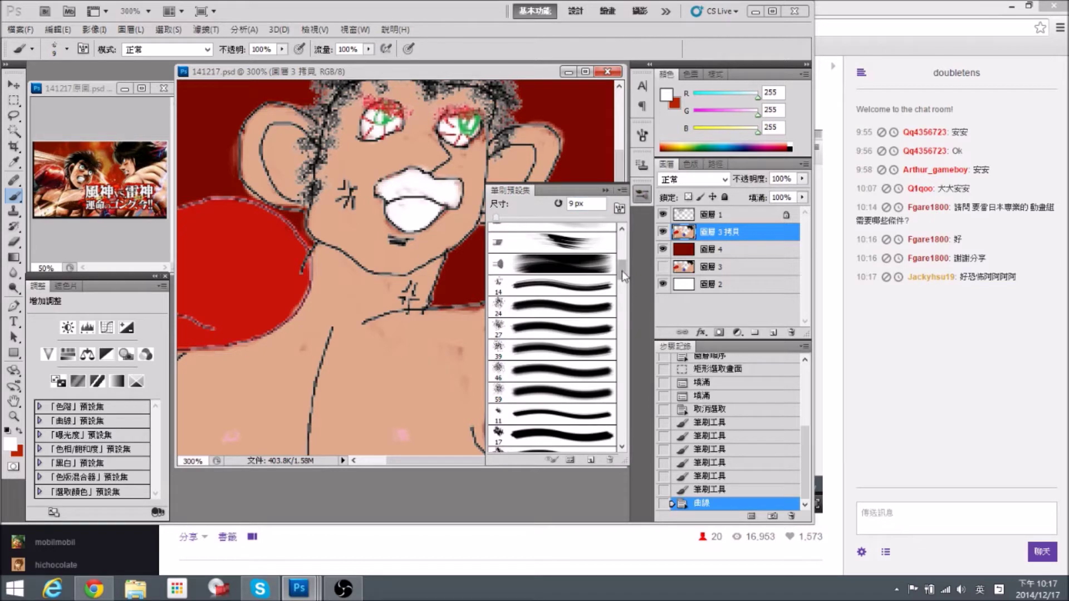
mouse_move(622, 269)
left_mouse_down()
mouse_move(613, 442)
mouse_move(630, 252)
left_mouse_up()
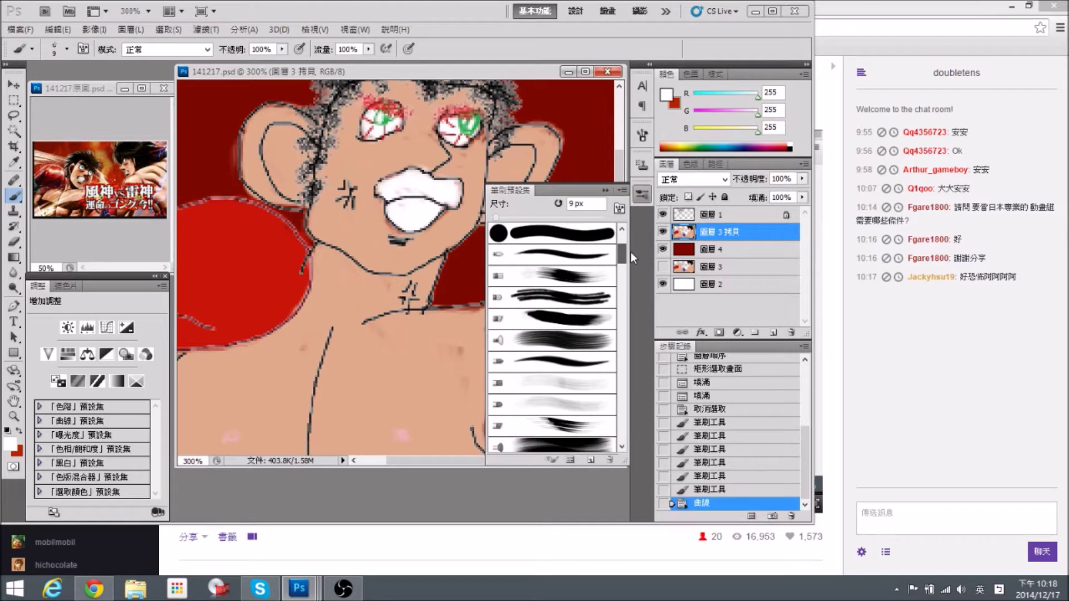
left_click_drag(630, 252, 630, 241)
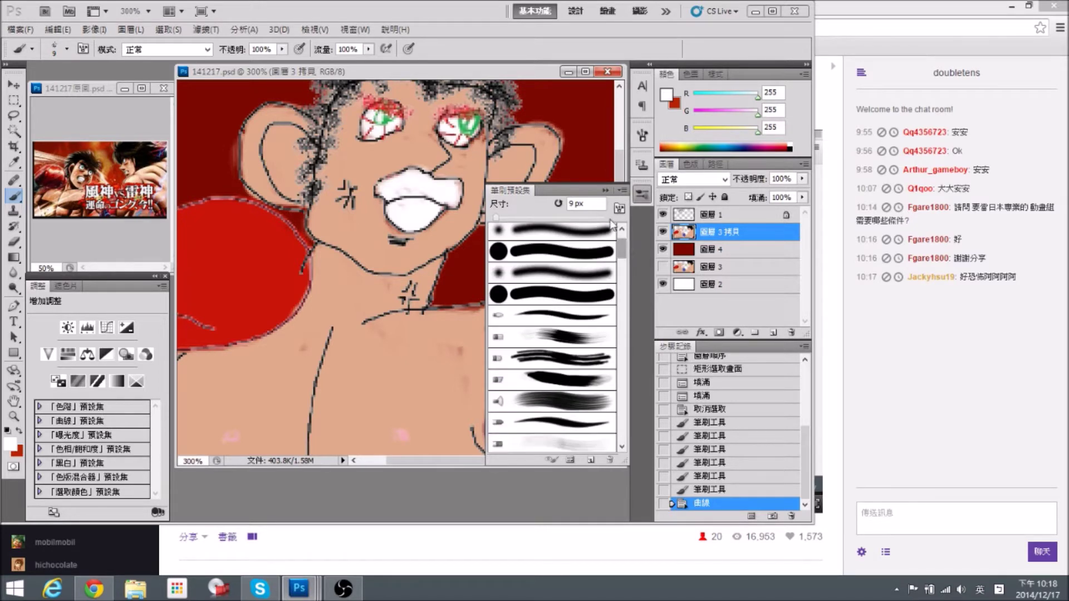
left_click(168, 29)
mouse_move(248, 32)
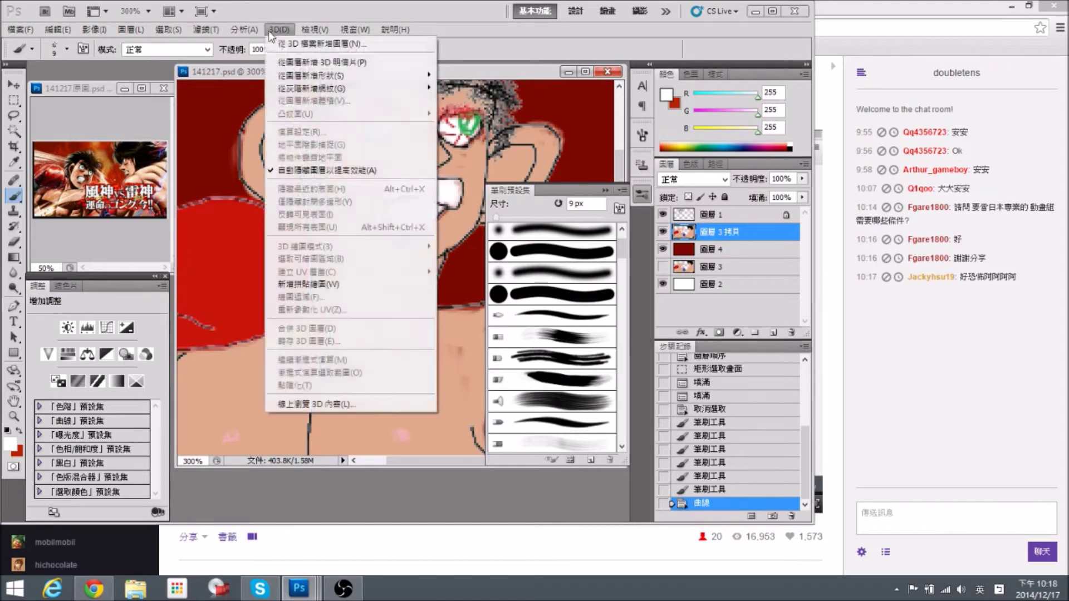
left_click(243, 26)
left_click(355, 29)
mouse_move(319, 32)
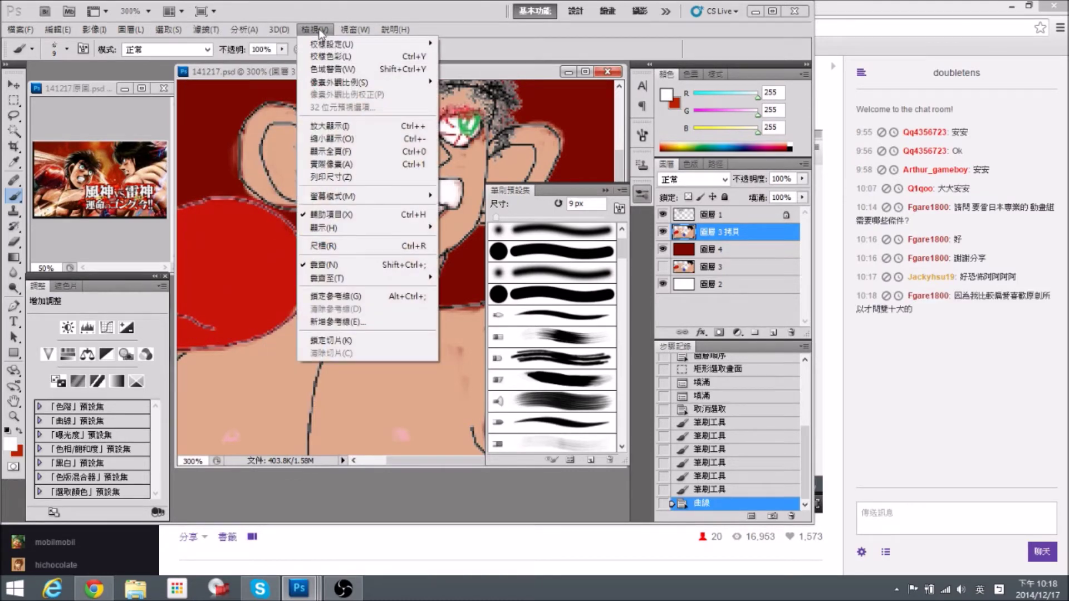
mouse_move(355, 31)
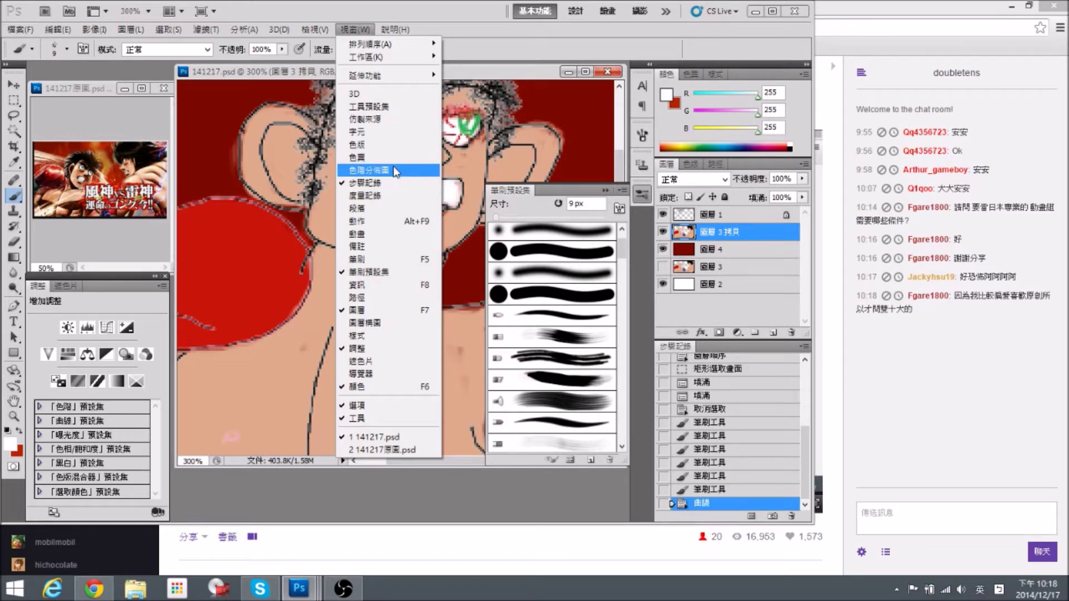
left_click(577, 190)
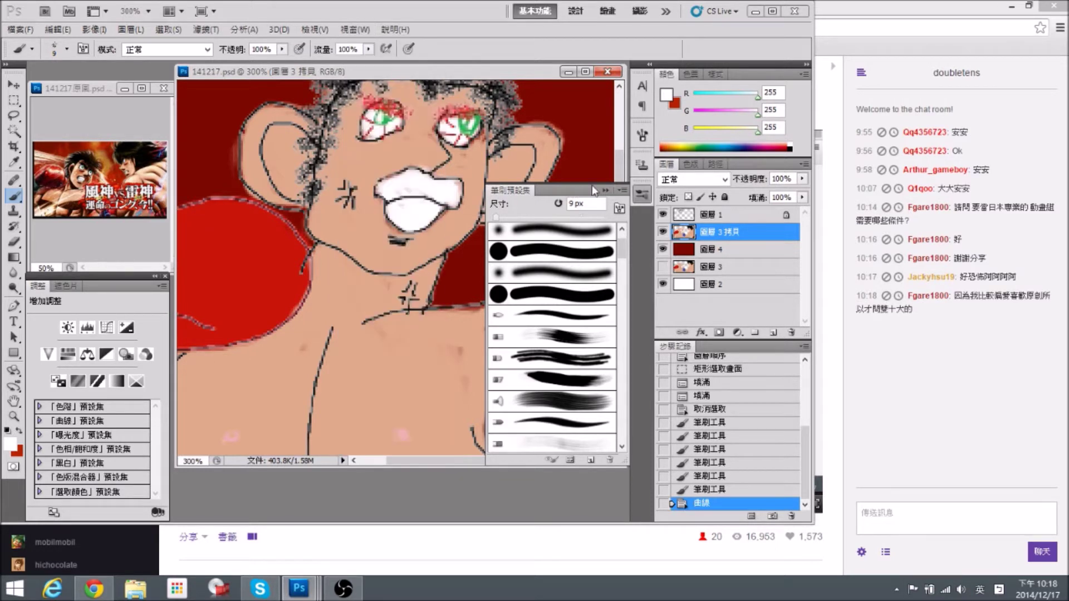
Choose the 14 px brush tip, turn on wet edges and set its spacing to 1%.
left_click(642, 137)
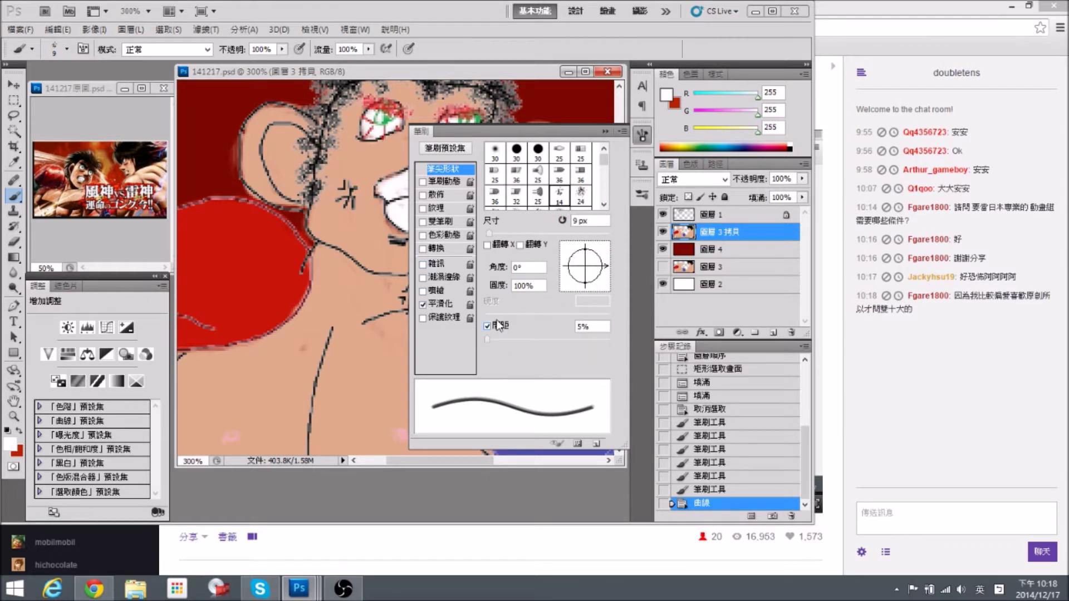
left_click_drag(606, 156, 610, 160)
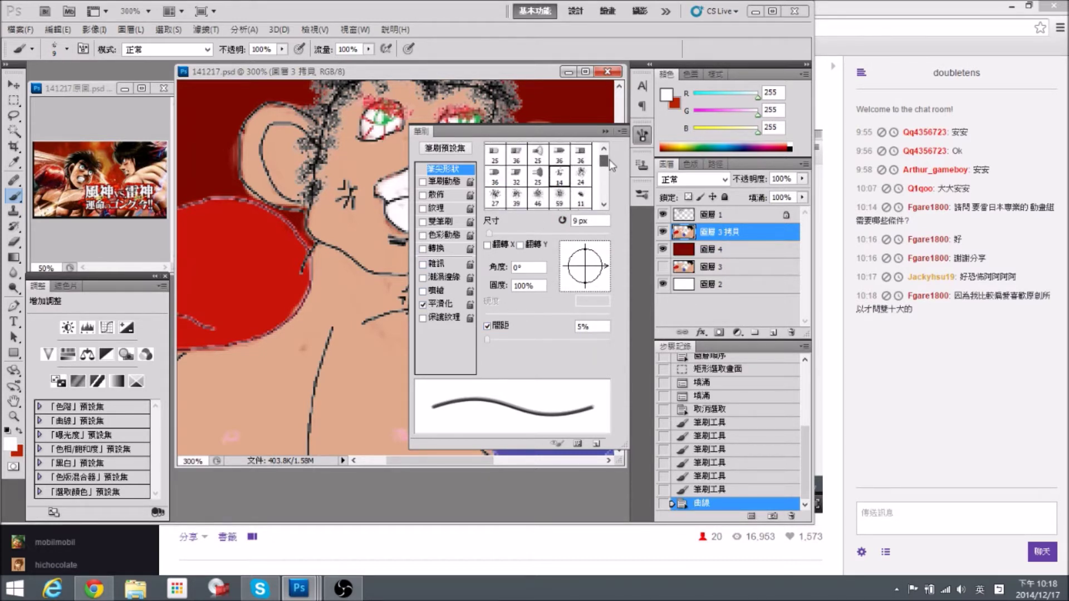
left_click(558, 179)
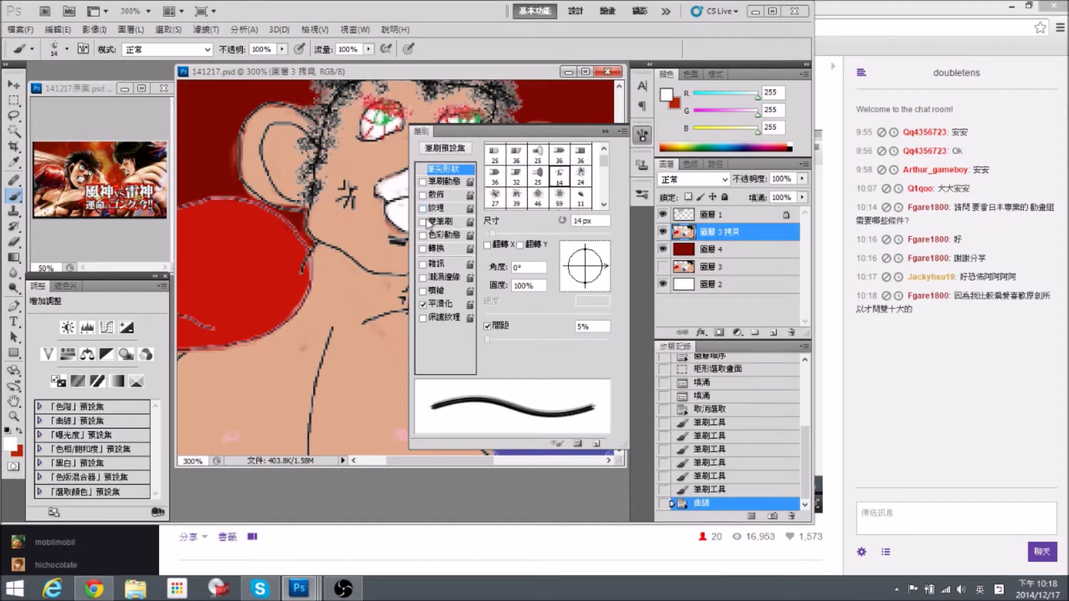
left_click(423, 277)
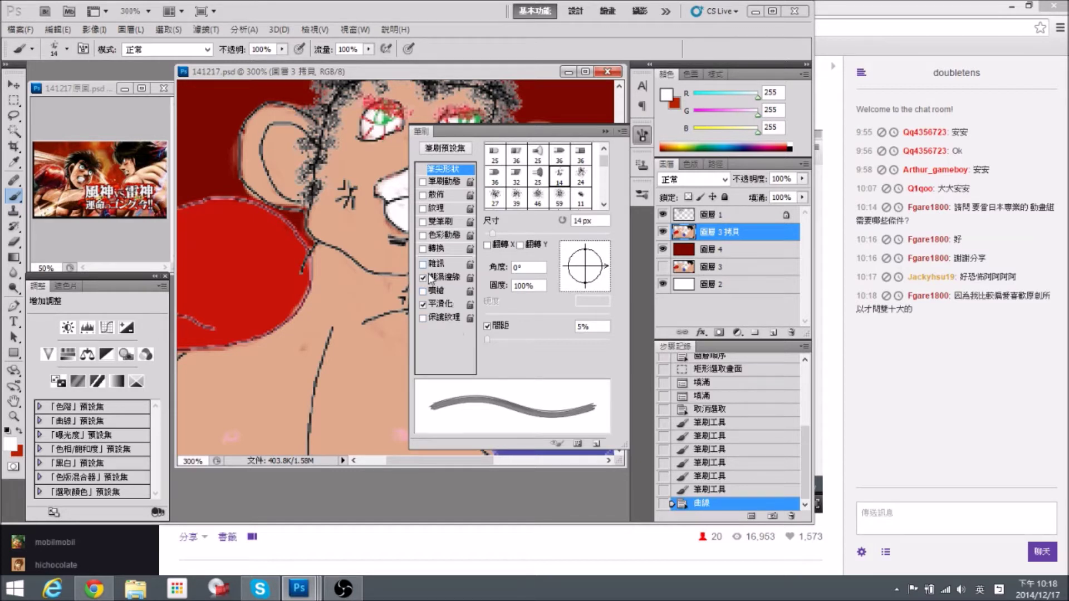
mouse_move(487, 339)
left_mouse_down()
mouse_move(524, 343)
mouse_move(480, 343)
left_mouse_up()
Enable shape dynamics for the brush with a 20% minimum diameter, and move the brush settings clear of the canvas.
left_click(423, 182)
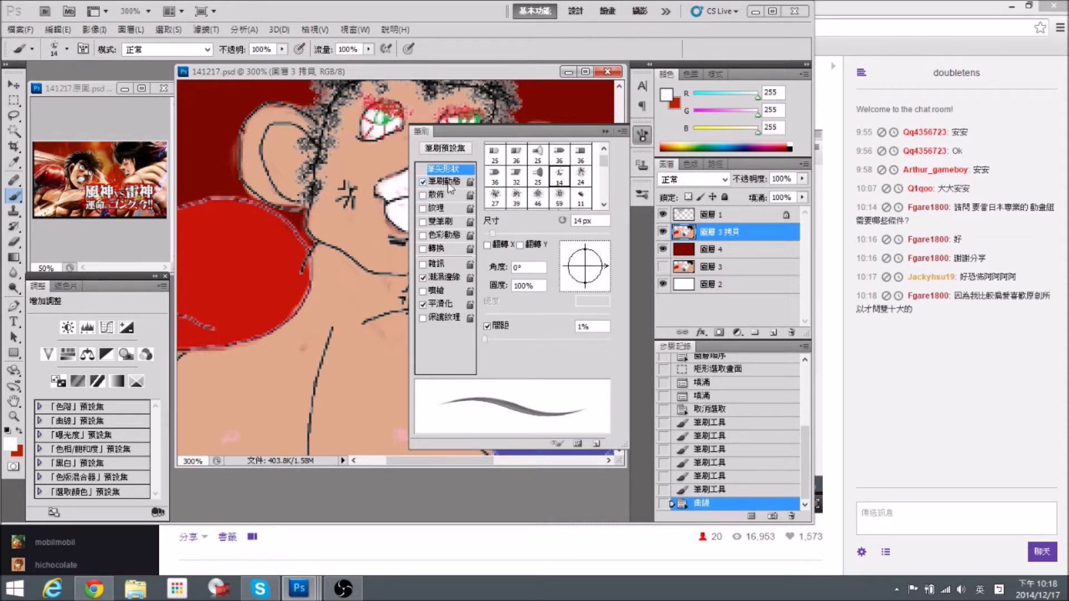
left_click(449, 187)
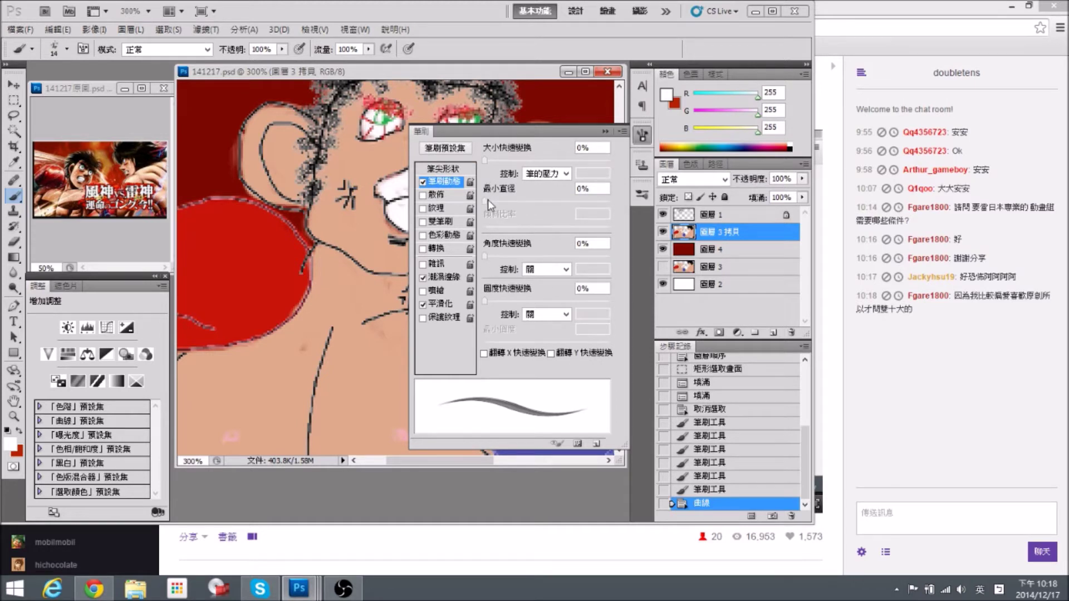
mouse_move(486, 206)
left_mouse_down()
mouse_move(546, 216)
mouse_move(500, 218)
mouse_move(530, 219)
mouse_move(511, 225)
left_mouse_up()
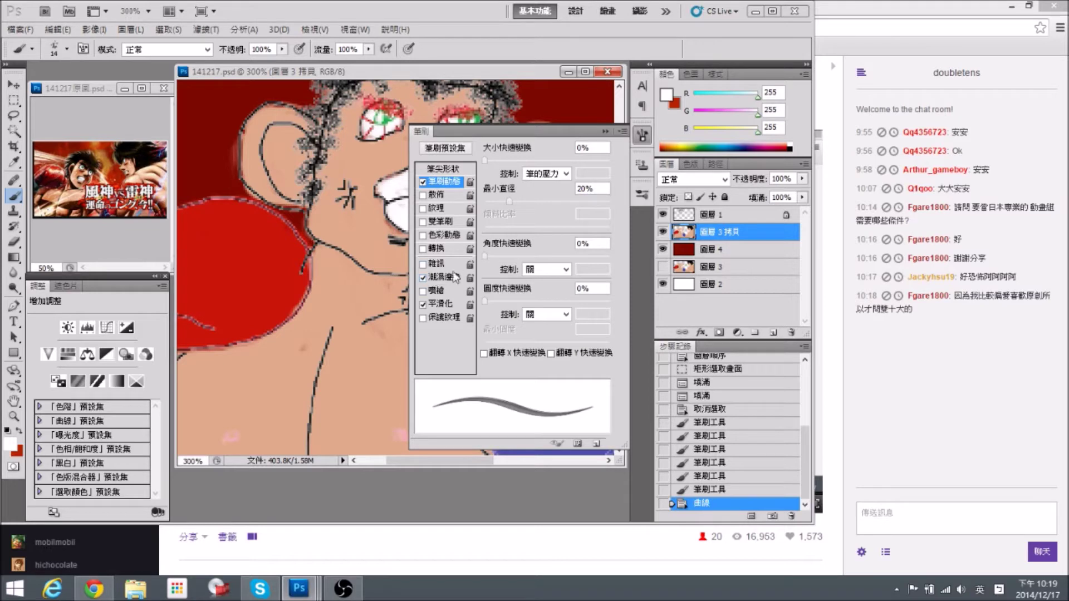
mouse_move(579, 136)
left_mouse_down()
mouse_move(473, 217)
mouse_move(285, 316)
mouse_move(355, 313)
mouse_move(297, 342)
mouse_move(201, 328)
mouse_move(192, 312)
left_mouse_up()
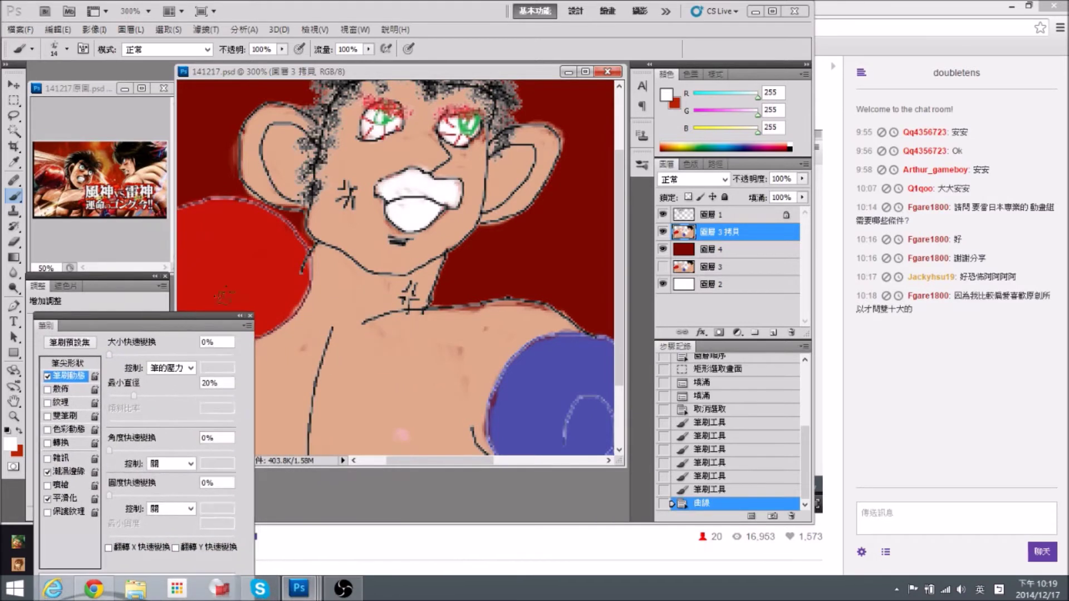
Undo a white test stroke on the facing boxer's neck and enlarge the brush to 25 px.
mouse_move(395, 295)
left_mouse_down()
mouse_move(440, 252)
mouse_move(390, 295)
left_mouse_up()
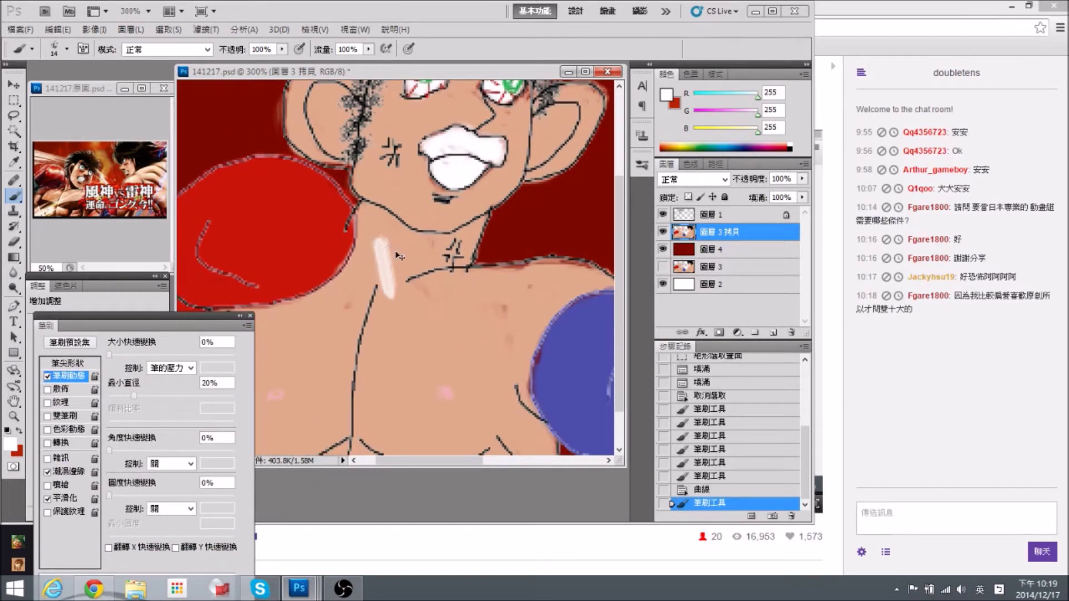
key("ctrl+z")
key("bracketright")
key("bracketright")
key("bracketright")
key("bracketright")
key("bracketright")
key("bracketright")
key("bracketright")
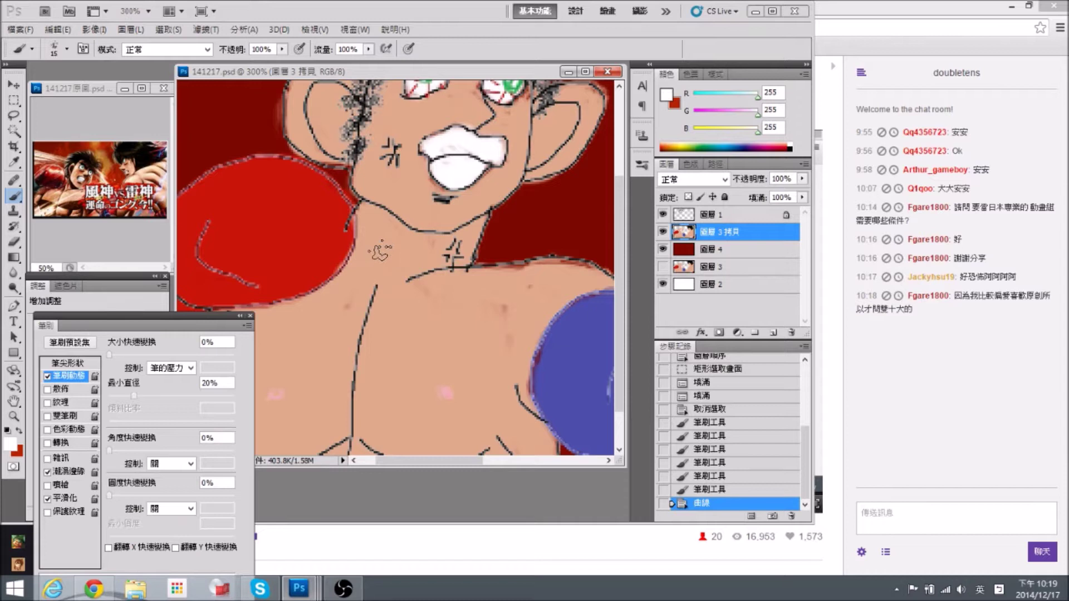
Sample the neck's skin tone, make a test stroke there, and set the foreground colour to the lighter skin tone fbc8aa.
left_click(384, 250, "alt")
mouse_move(384, 250)
left_mouse_down()
mouse_move(372, 244)
mouse_move(390, 276)
left_mouse_up()
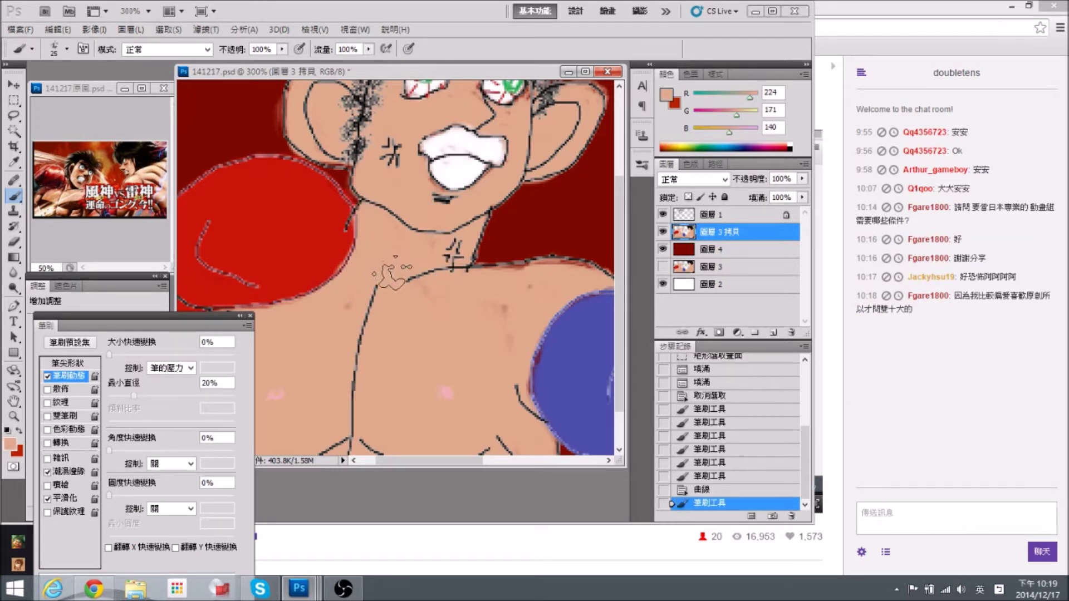
left_click(10, 444)
left_click(624, 154)
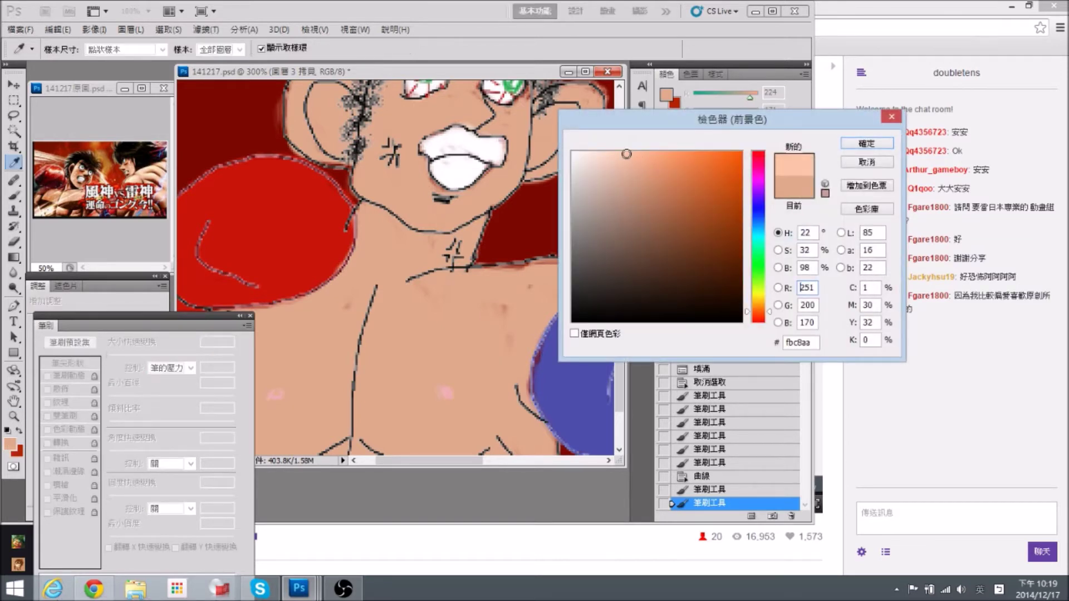
left_click(866, 143)
Paint a light highlight down the facing boxer's neck onto the upper chest, sampling nearby skin tones.
left_click(383, 234)
left_click_drag(386, 229, 399, 268)
mouse_move(372, 239)
left_mouse_down()
mouse_move(385, 276)
mouse_move(379, 265)
mouse_move(404, 259)
mouse_move(413, 295)
left_mouse_up()
mouse_move(402, 289)
left_mouse_down()
mouse_move(427, 322)
mouse_move(391, 313)
mouse_move(402, 266)
mouse_move(412, 279)
mouse_move(386, 254)
mouse_move(436, 316)
mouse_move(406, 314)
left_mouse_up()
left_click(428, 309, "alt")
left_click(388, 253, "alt")
left_click(440, 330, "alt")
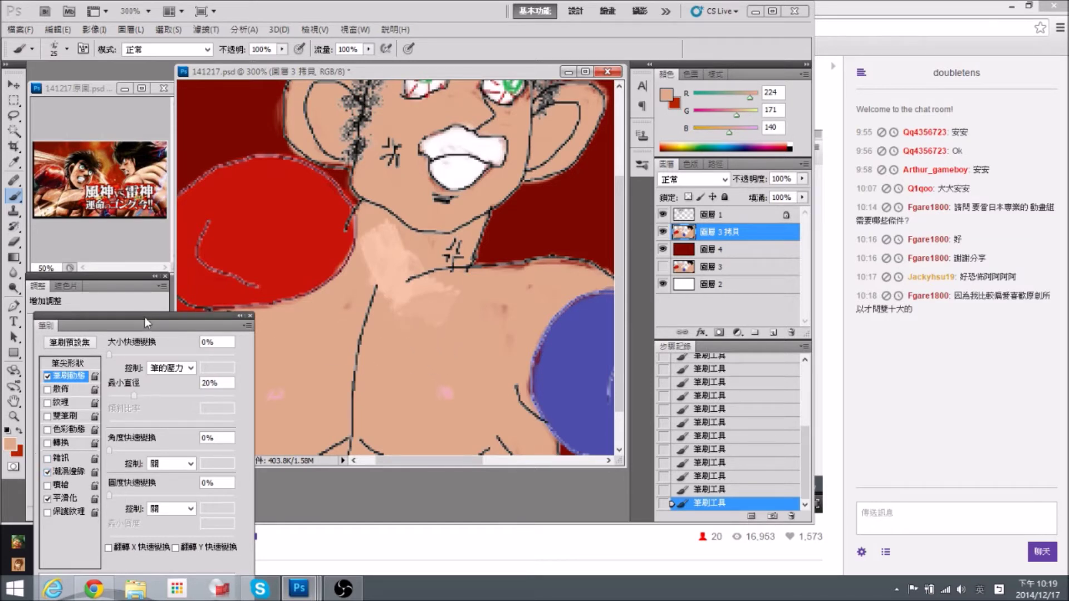
Compare the brush stroke preview with wet edges turned off and on.
left_click_drag(145, 316, 191, 248)
left_click(94, 401)
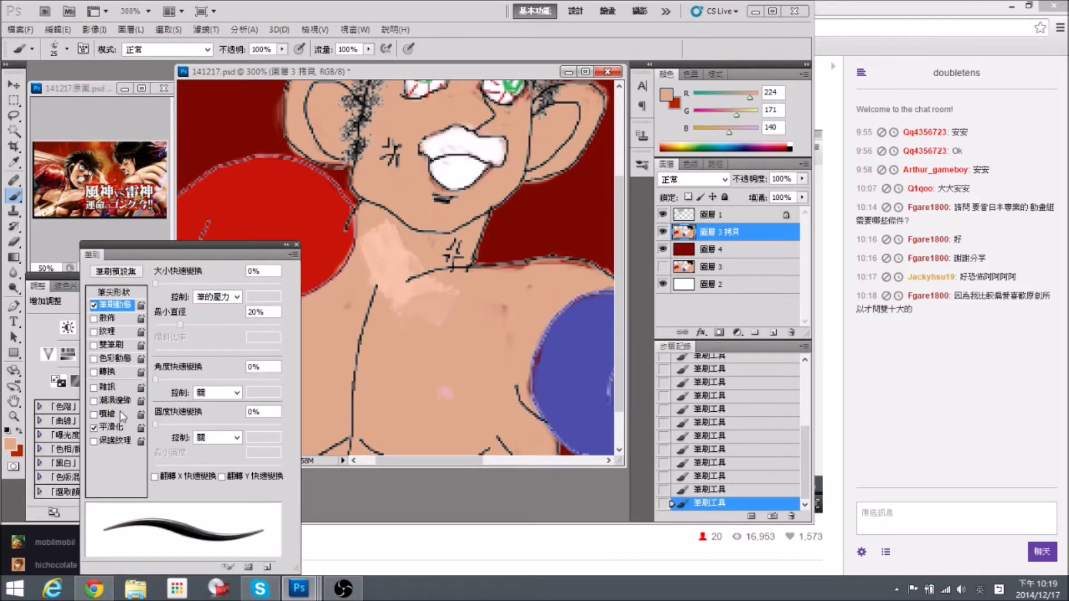
left_click(94, 401)
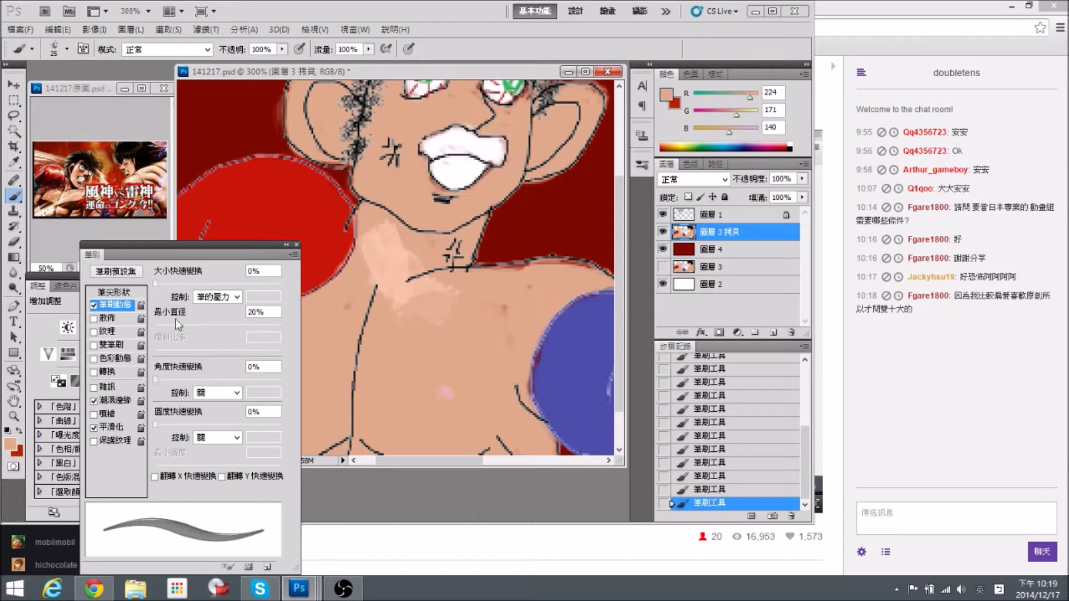
Blend the neck and upper chest highlight into the skin at 60% brush opacity, using sampled light and base skin tones.
left_click(282, 48)
left_click_drag(274, 63, 254, 64)
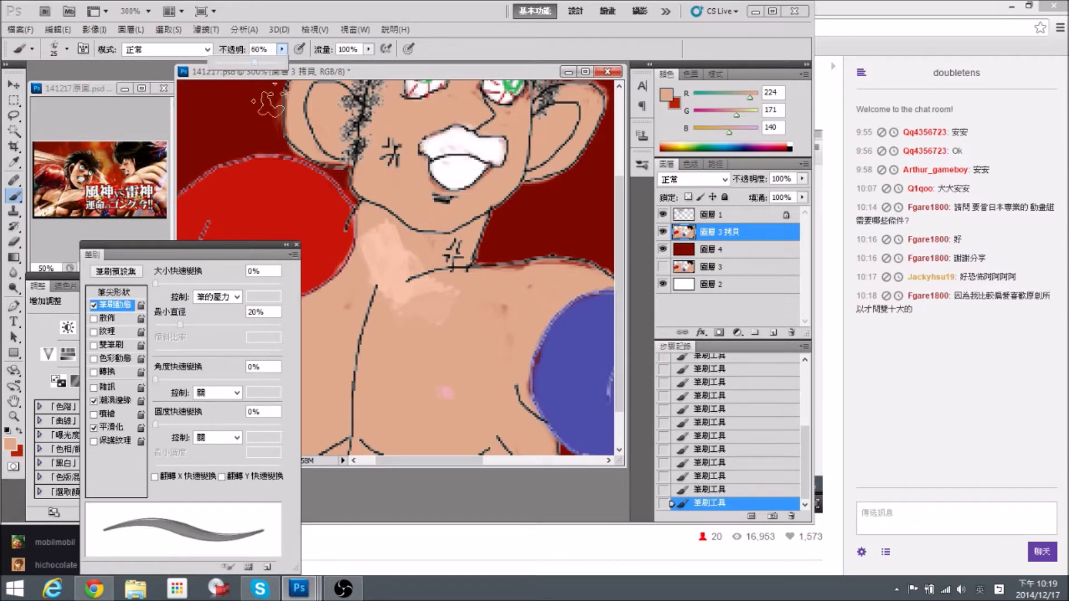
mouse_move(453, 293)
left_mouse_down()
mouse_move(472, 300)
mouse_move(418, 288)
left_mouse_up()
left_click(399, 257, "alt")
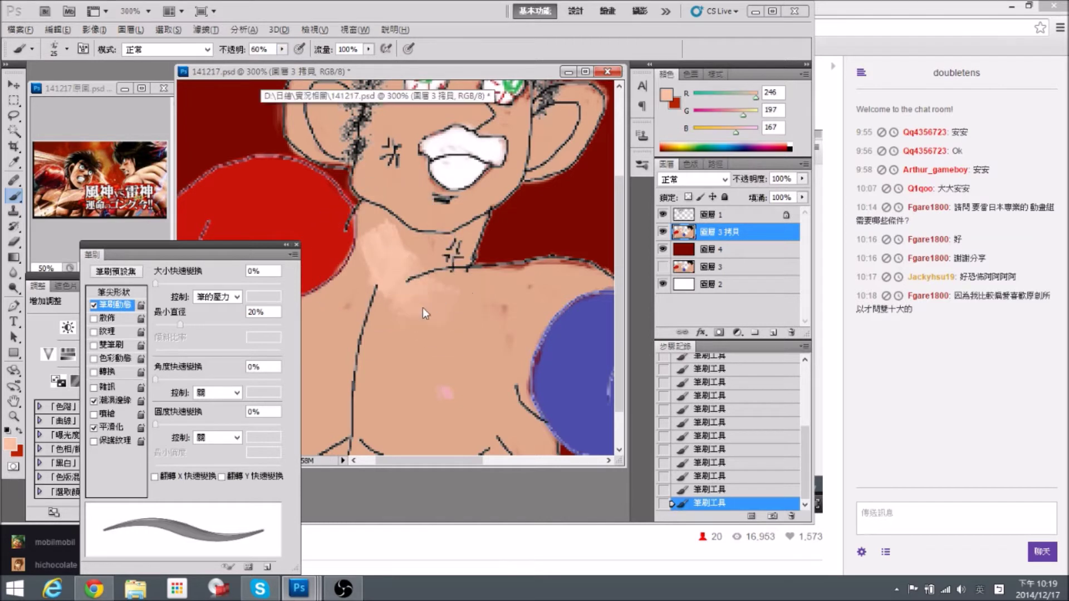
left_click(452, 316, "alt")
left_click(369, 212, "alt")
mouse_move(386, 259)
left_mouse_down()
mouse_move(355, 280)
mouse_move(382, 228)
left_mouse_up()
left_click(345, 312, "alt")
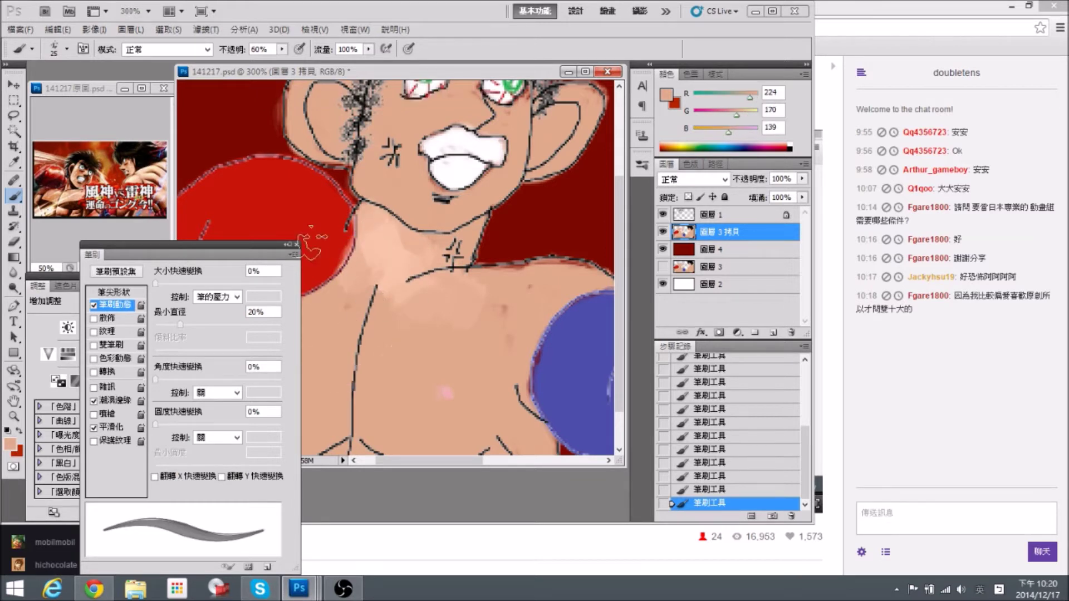
Restore the brush opacity to 100% and refine the neck and collarbone shading with a smaller 9 px brush.
left_click_drag(282, 63, 333, 70)
mouse_move(259, 244)
left_mouse_down()
mouse_move(209, 280)
mouse_move(205, 465)
left_mouse_up()
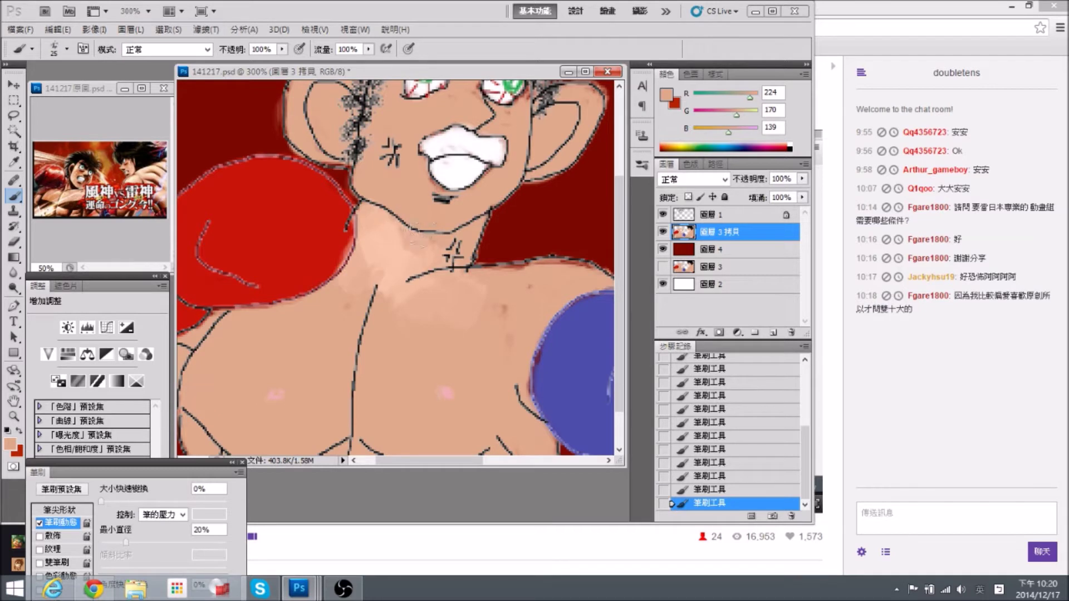
key("bracketleft")
key("bracketleft")
left_click_drag(443, 278, 411, 293)
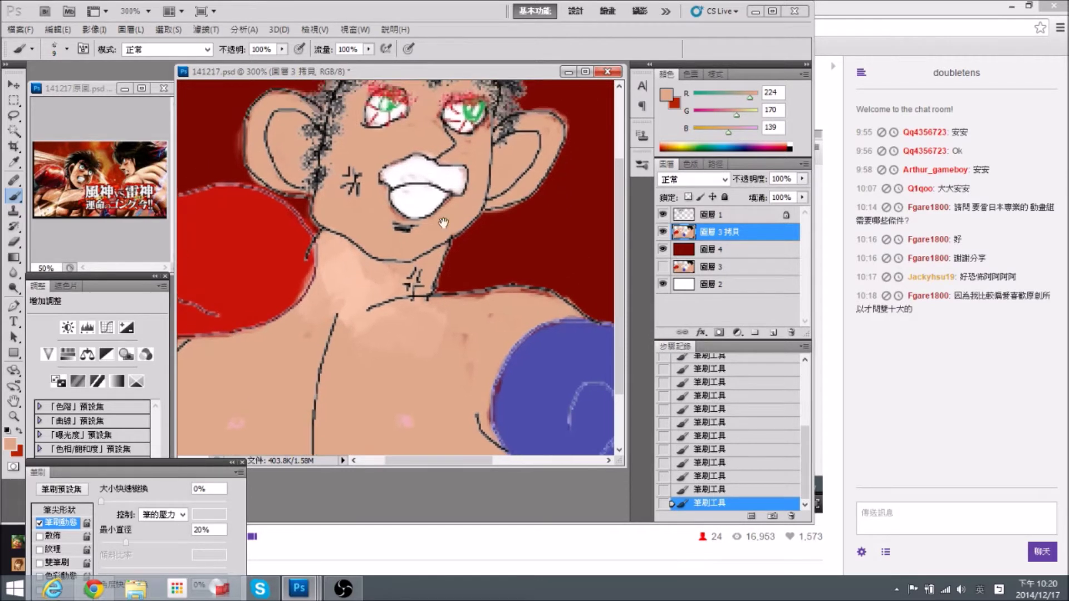
left_click_drag(364, 272, 383, 296)
left_click_drag(429, 225, 437, 307)
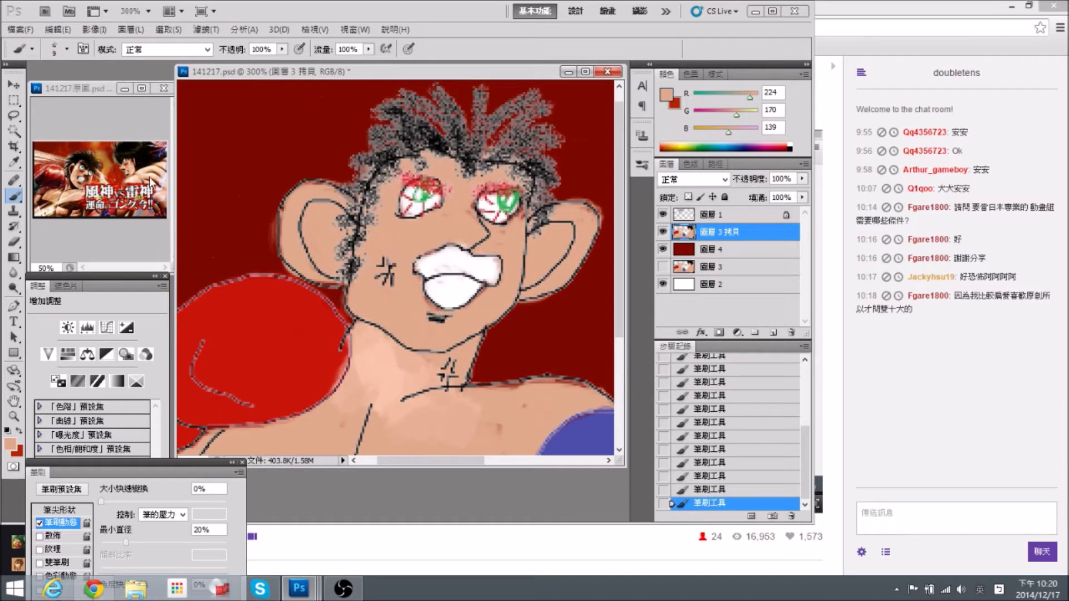
Sample the reference and neck skin tones, enlarge the brush to 30 px and paint a broad light highlight across the upper chest.
left_click(79, 196, "alt")
left_click_drag(451, 453, 429, 302)
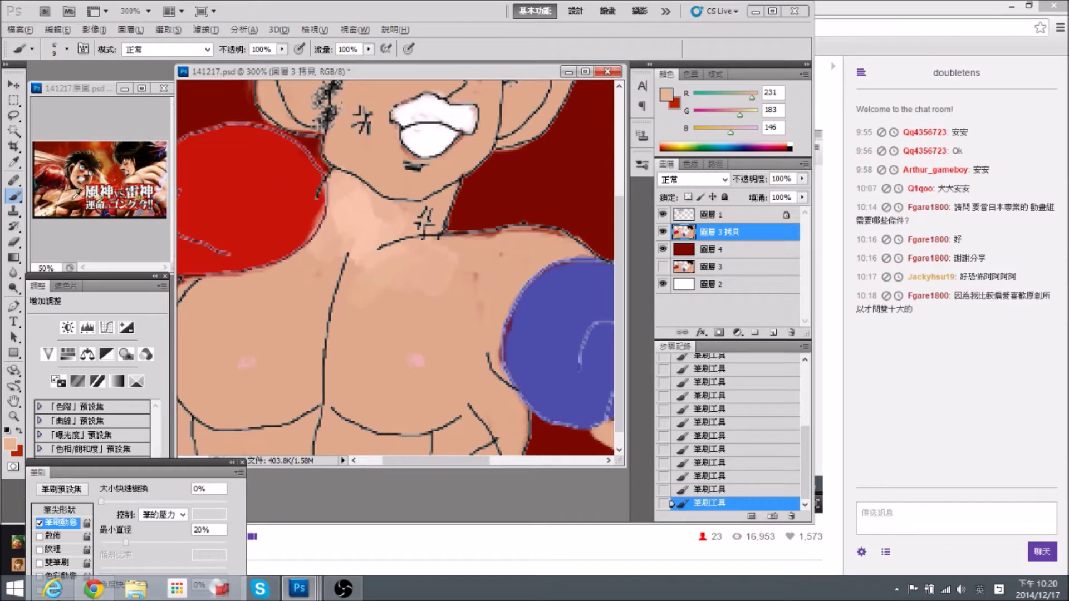
key("bracketright")
key("bracketright")
key("bracketright")
key("bracketright")
key("bracketright")
left_click(370, 238, "alt")
mouse_move(382, 298)
left_mouse_down()
mouse_move(405, 304)
mouse_move(383, 328)
mouse_move(462, 286)
mouse_move(365, 312)
mouse_move(442, 278)
mouse_move(437, 258)
mouse_move(411, 259)
mouse_move(454, 266)
mouse_move(434, 297)
mouse_move(401, 279)
mouse_move(391, 288)
mouse_move(390, 259)
mouse_move(368, 270)
mouse_move(342, 329)
mouse_move(367, 286)
mouse_move(367, 334)
left_mouse_up()
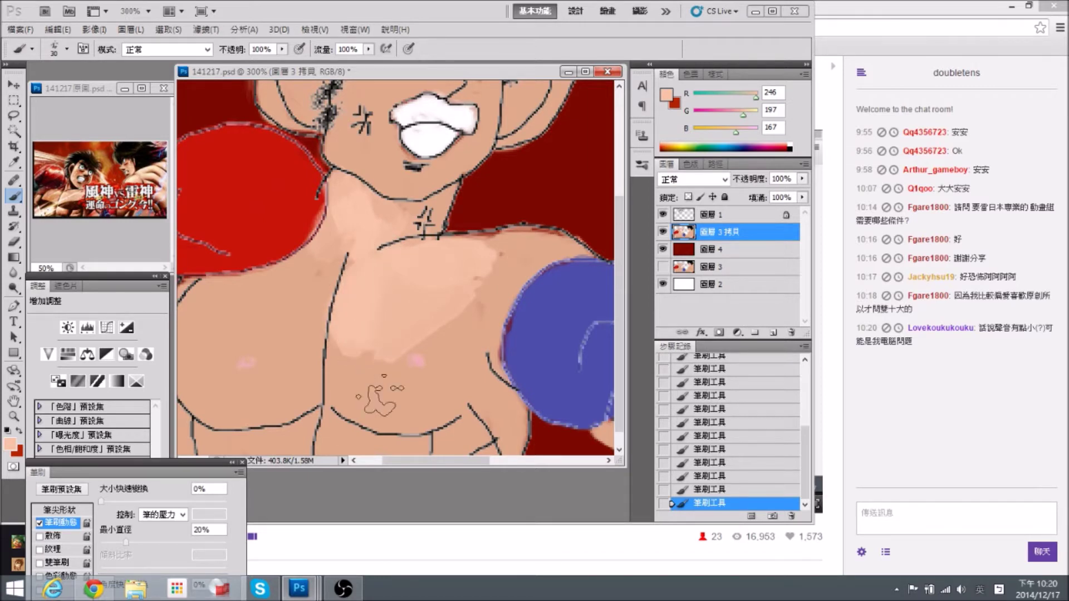
Switch to Open Broadcaster Software, set the microphone/auxiliary device volume boost to 4, and minimize its window.
left_click(343, 588)
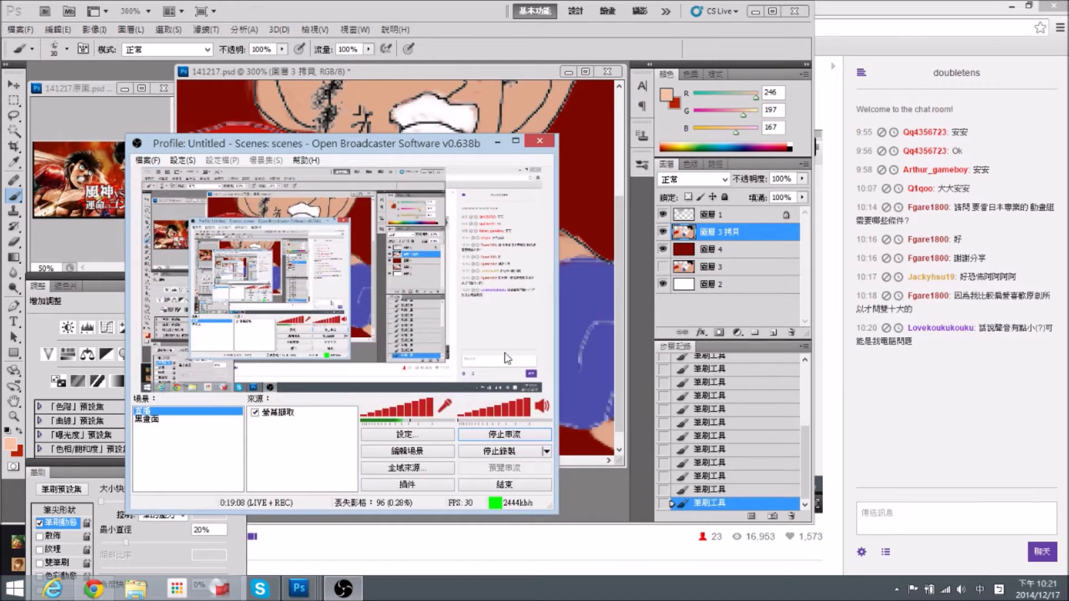
left_click_drag(282, 149, 552, 187)
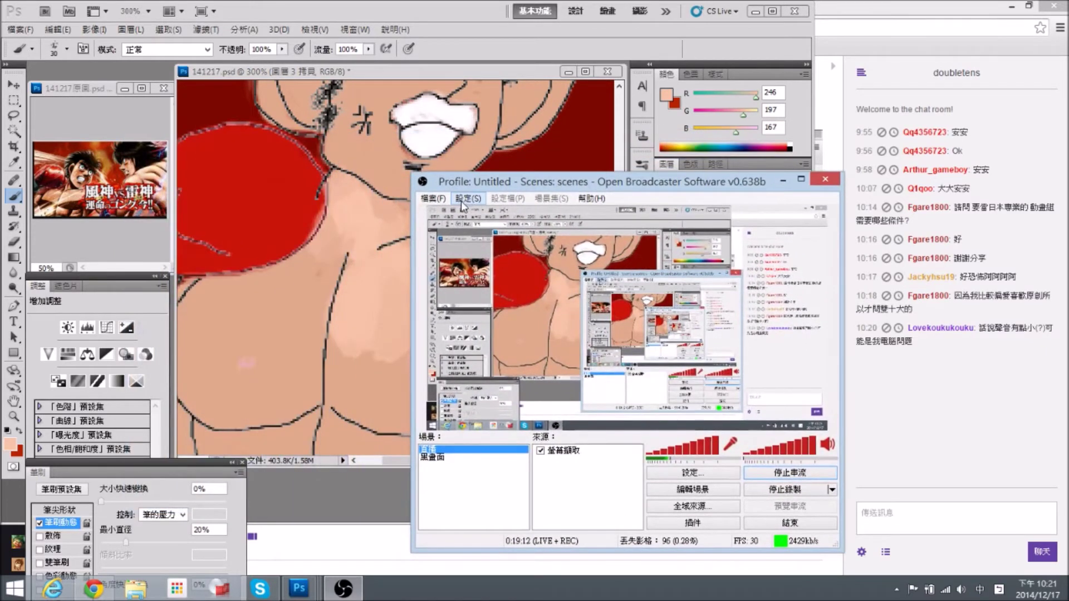
left_click(468, 199)
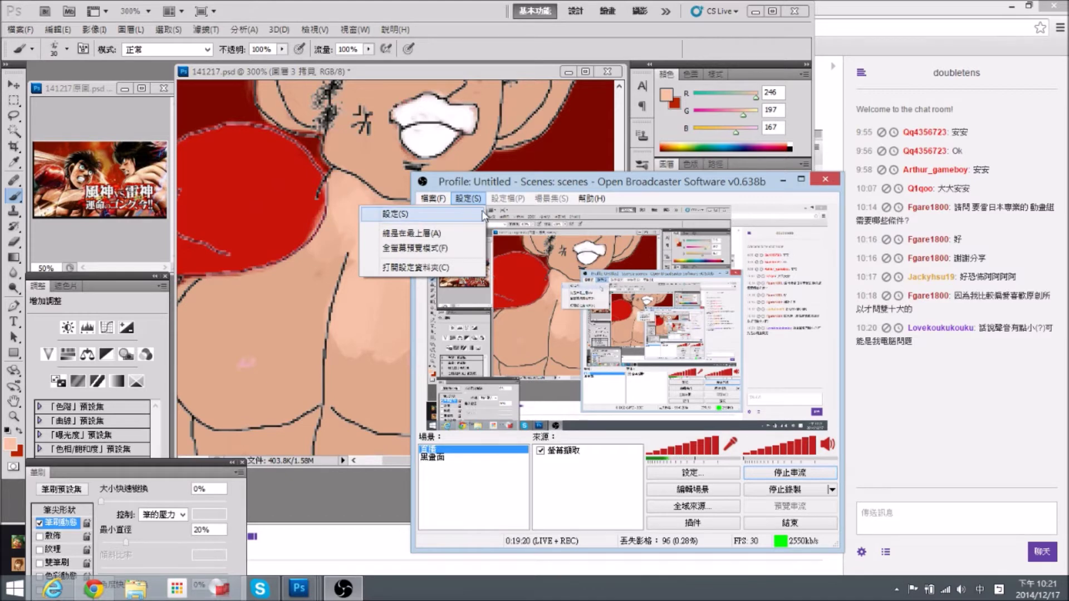
left_click(433, 199)
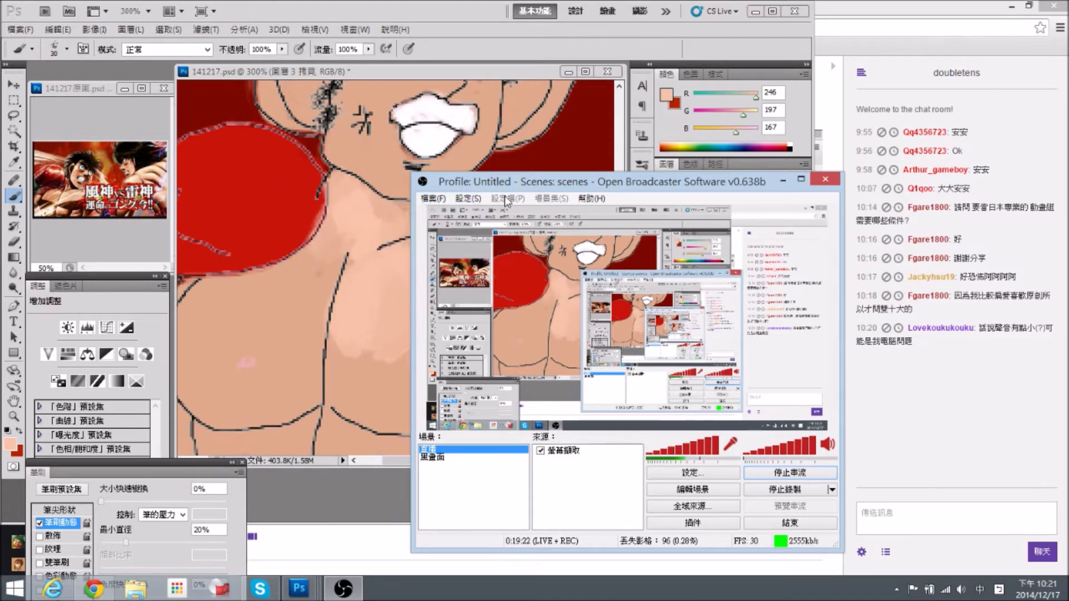
left_click(468, 198)
left_click(416, 214)
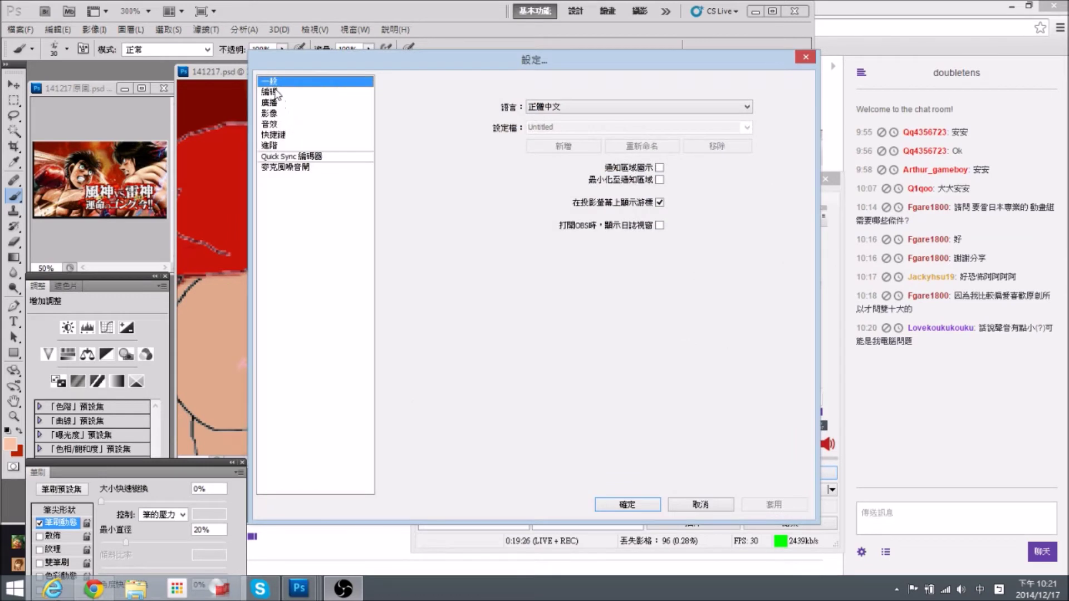
left_click(278, 126)
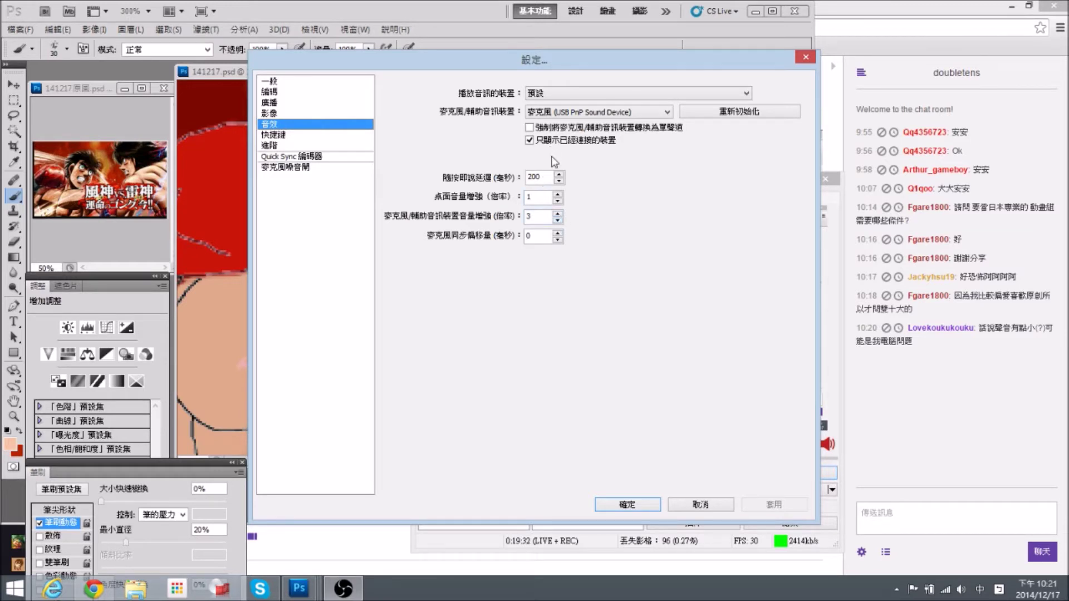
left_click(558, 213)
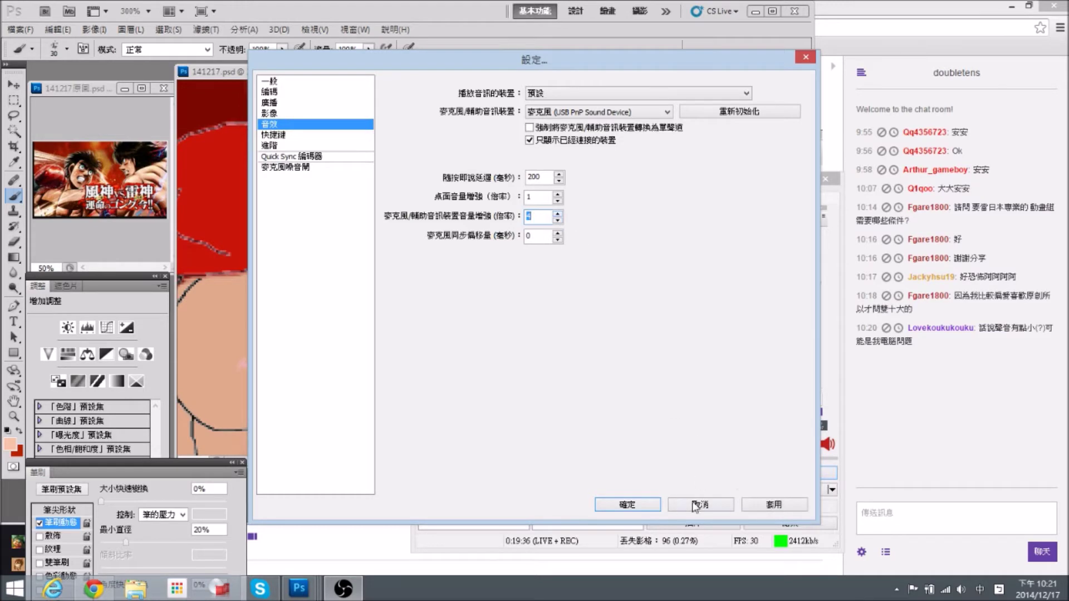
left_click(644, 505)
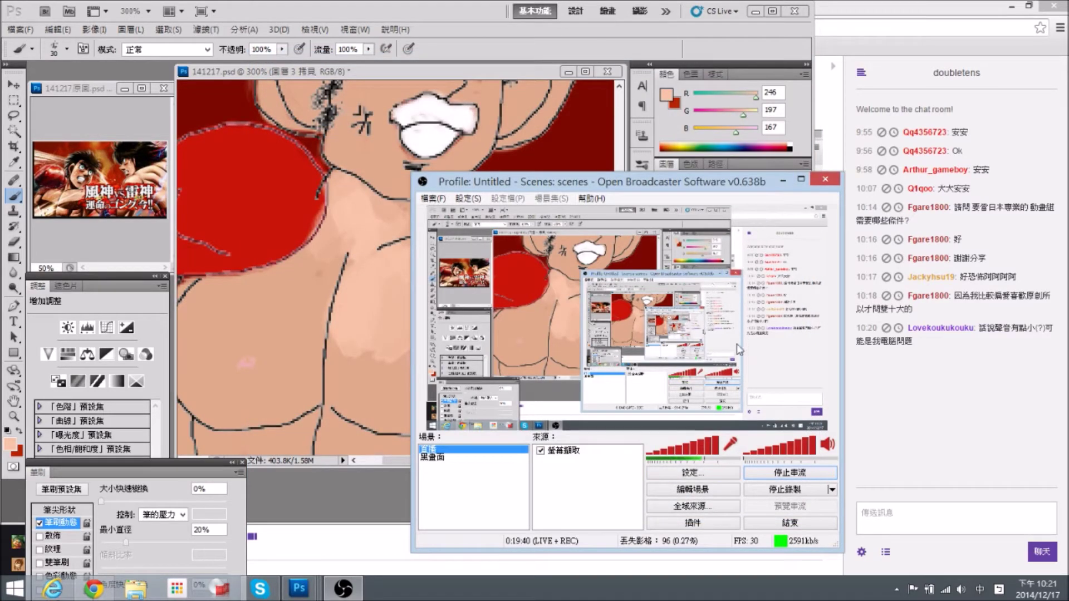
left_click(783, 179)
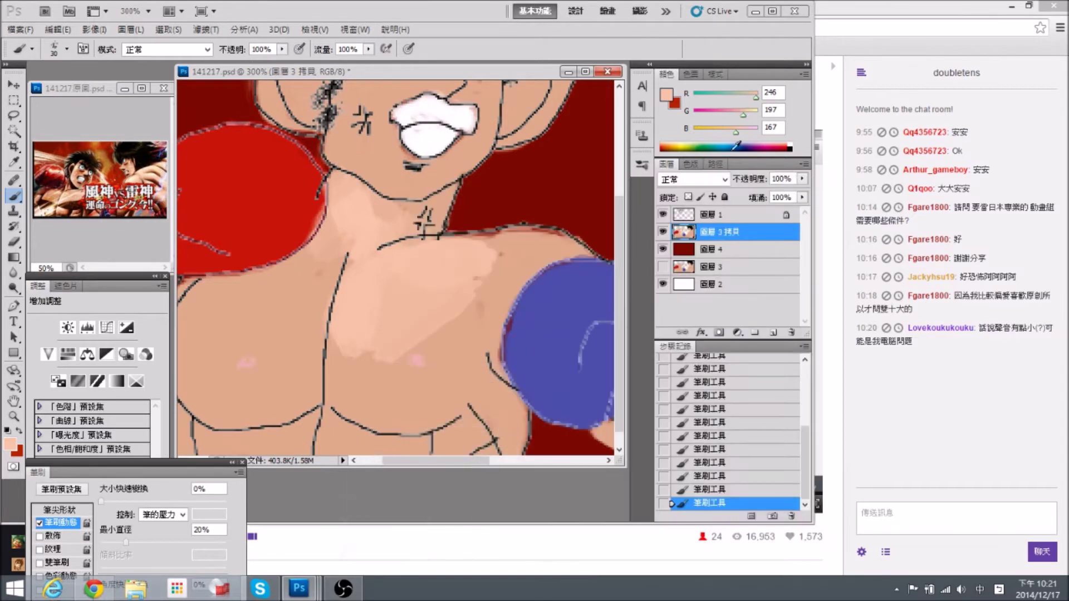
Extend the light skin highlight across the chest's centre line.
left_click_drag(345, 300, 326, 321)
mouse_move(309, 277)
left_mouse_down()
mouse_move(331, 239)
mouse_move(362, 288)
mouse_move(344, 337)
mouse_move(360, 304)
left_mouse_up()
Sample a brown shadow tone from the reference boxer's face and paint it on the facing boxer's cheek with a smaller brush.
key("[")
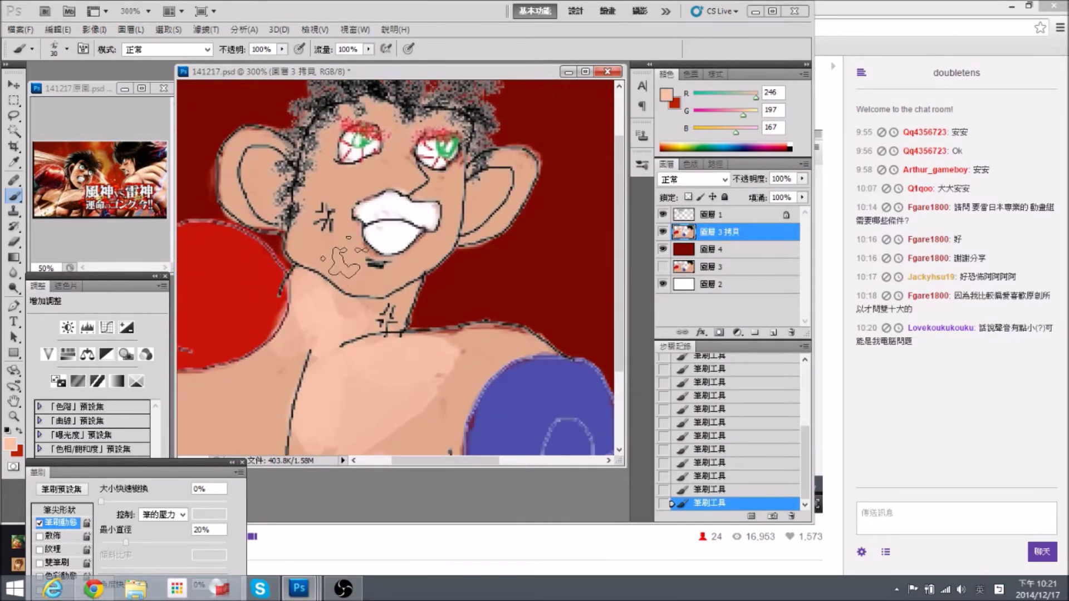
key("bracketleft")
key("bracketleft")
scroll(345, 231, "down", 1)
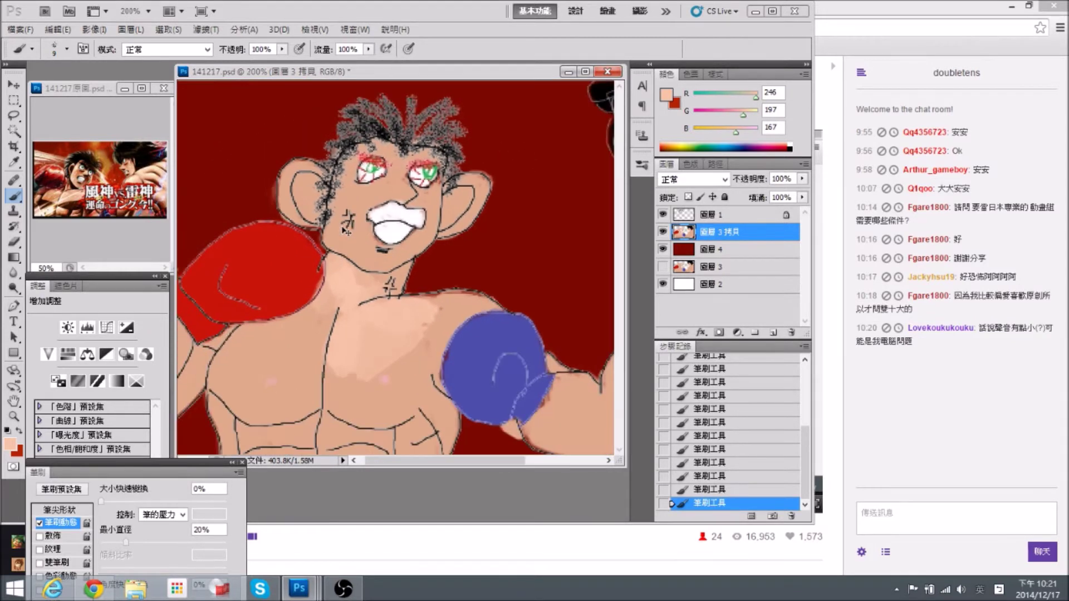
left_click(83, 168, "alt")
left_click_drag(352, 194, 361, 195)
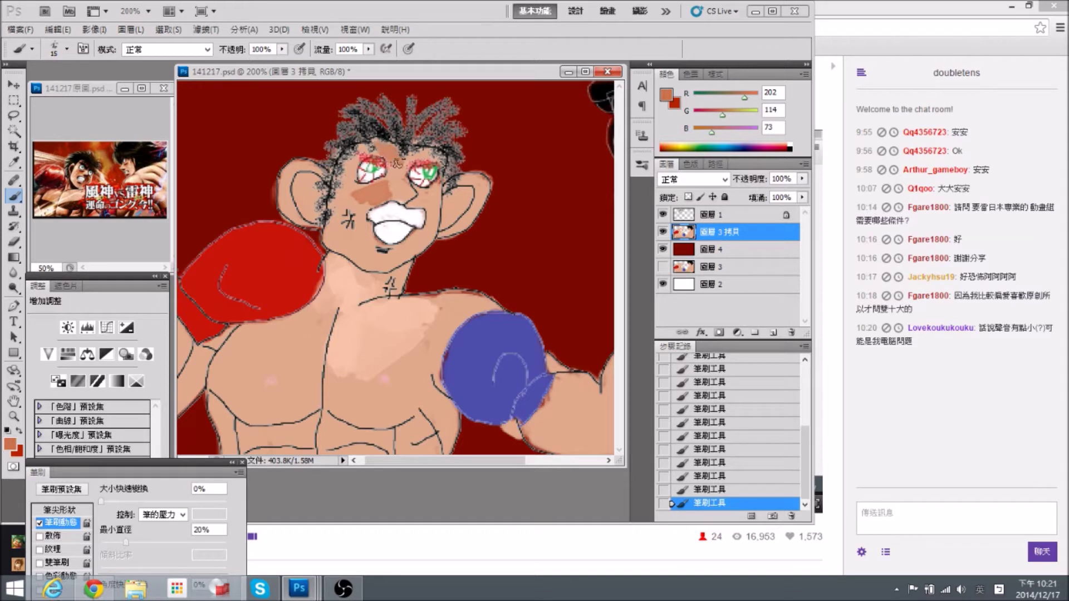
Extend the brown shading around the facing boxer's brow and nose, and touch up the edge of his teeth with sampled white.
left_click_drag(394, 158, 387, 186)
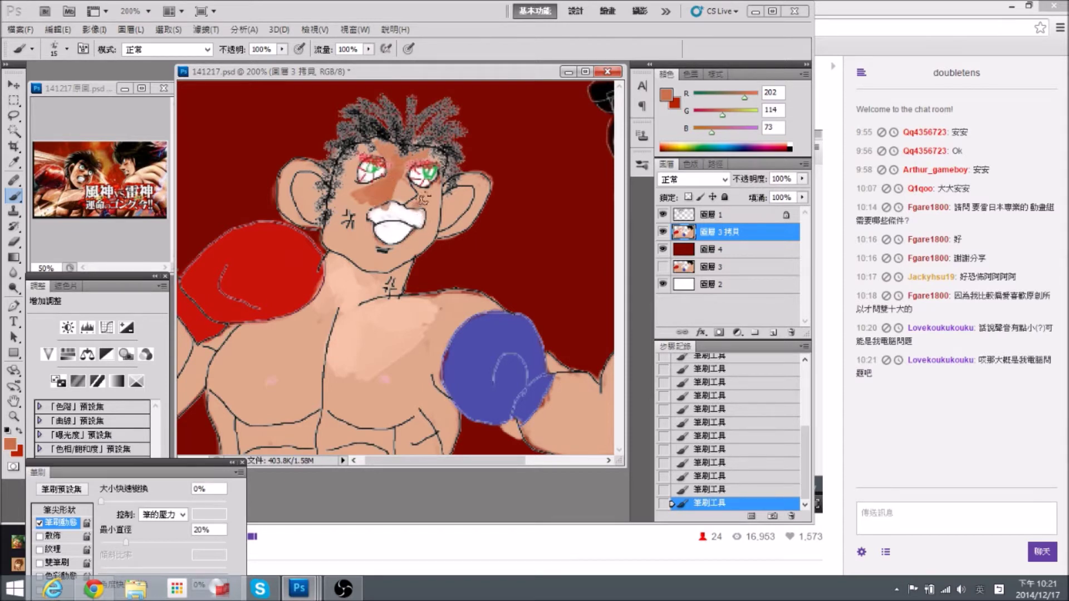
left_click(400, 215, "alt")
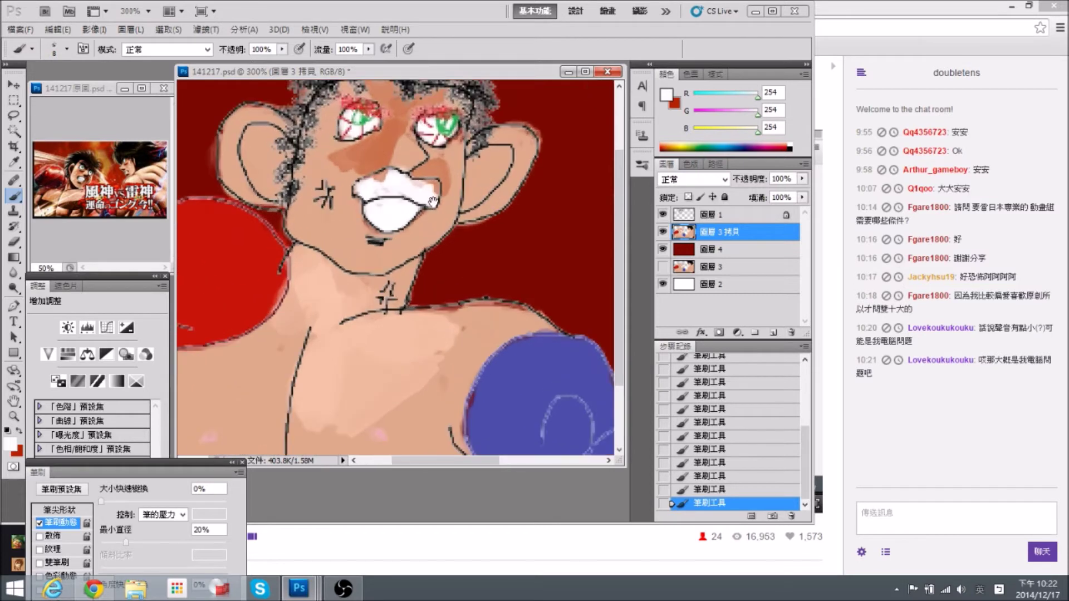
key("ctrl+plus")
left_click(435, 177, "alt")
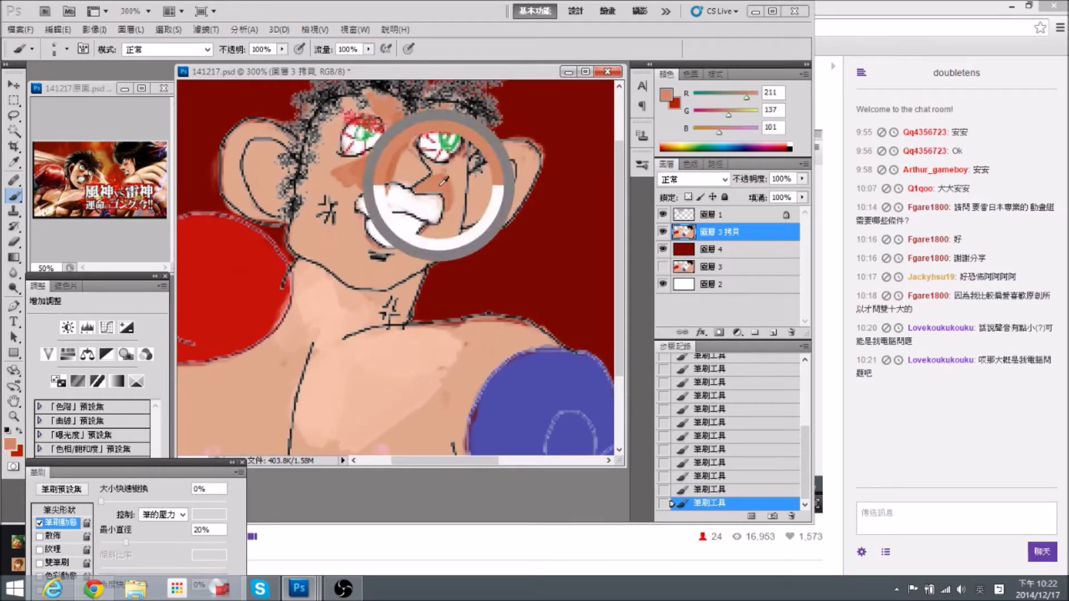
Sample a dark brown from the reference picture and paint a deep shadow beside the facing boxer's mouth down to the jaw.
left_click(88, 175, "alt")
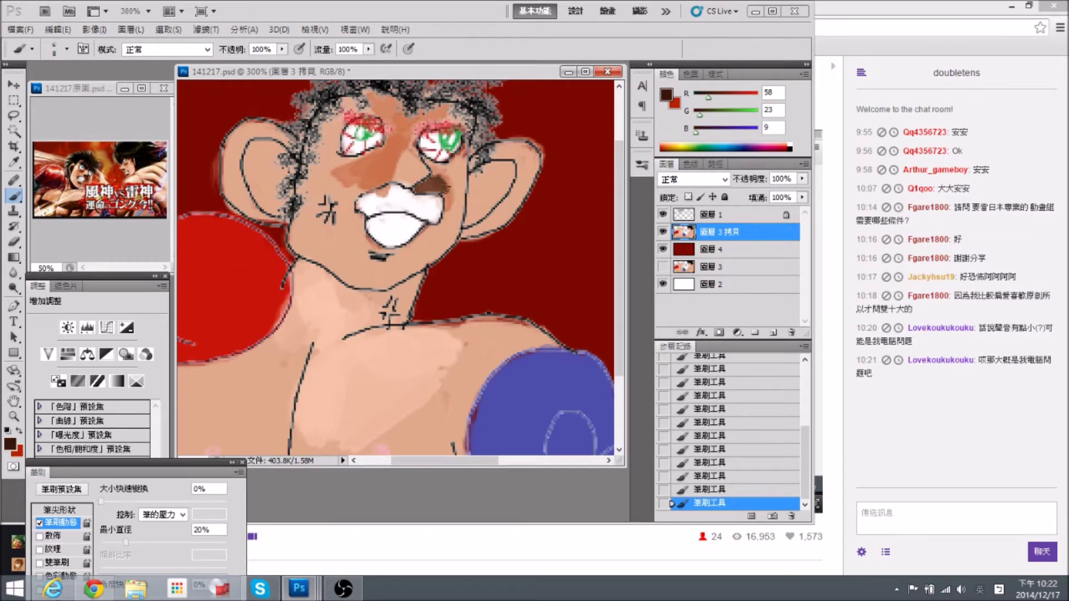
left_click(446, 194, "alt")
mouse_move(444, 179)
left_mouse_down()
mouse_move(452, 223)
mouse_move(456, 178)
mouse_move(455, 221)
mouse_move(442, 175)
mouse_move(447, 221)
mouse_move(424, 235)
mouse_move(432, 250)
mouse_move(447, 232)
mouse_move(421, 241)
left_mouse_up()
left_click(461, 169, "alt")
left_click(443, 180, "alt")
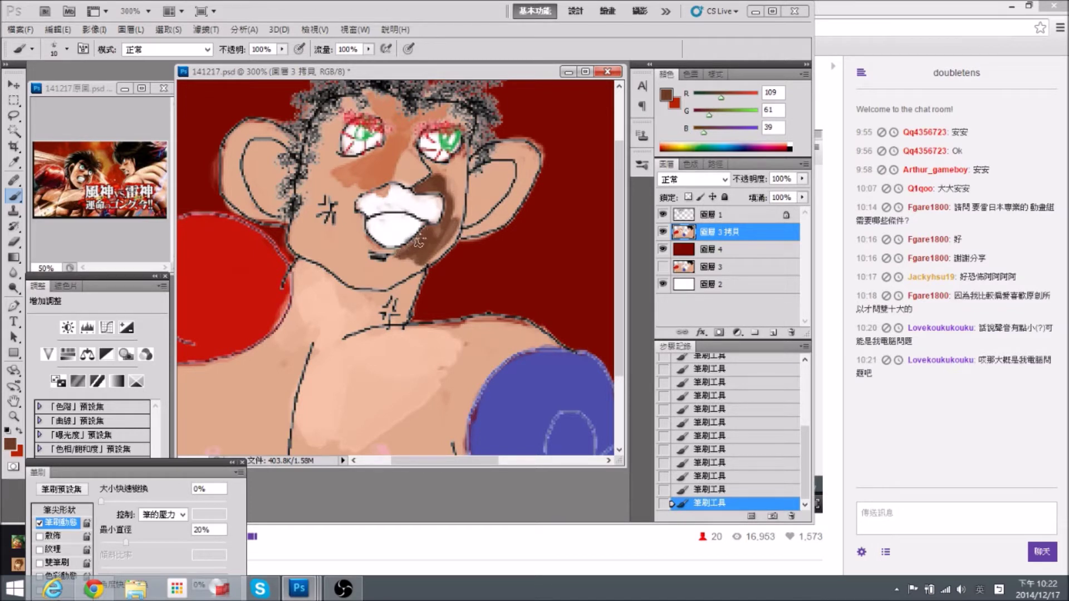
Set the brush to 15 px and soften the inner edge of the jaw shadow with the sampled base skin tone.
scroll(422, 240, "up", 1)
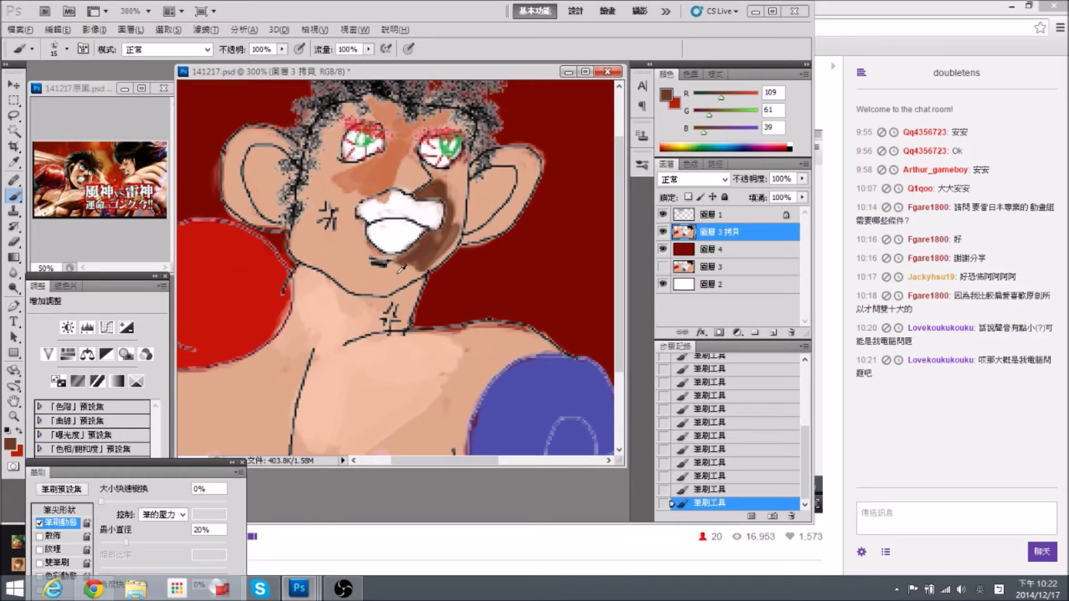
key("bracketright")
left_click(395, 263, "alt")
left_click_drag(395, 259, 437, 253)
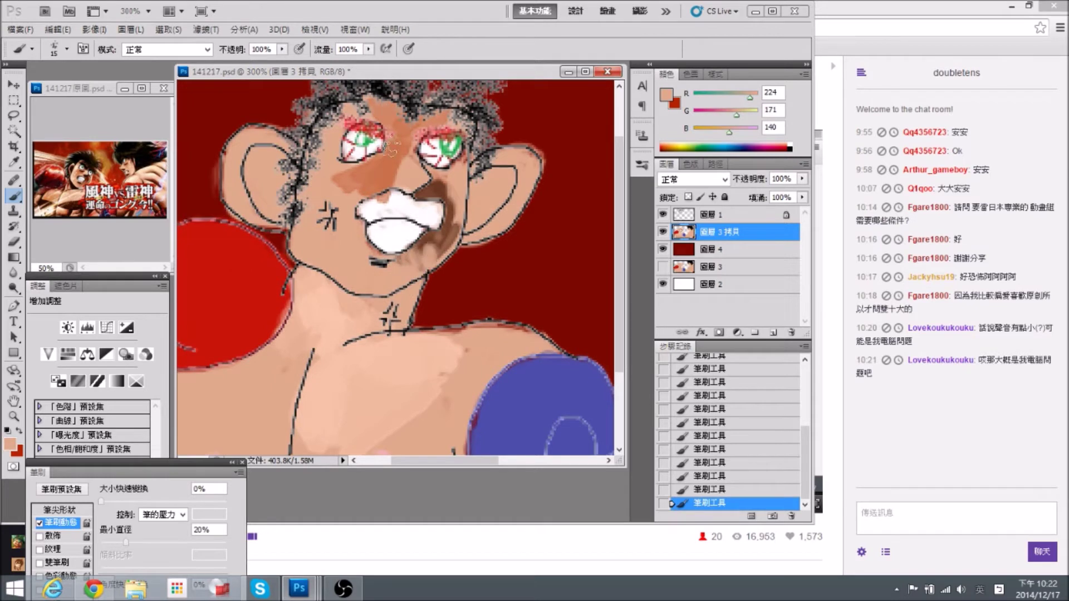
Sample the orange-brown cheek tone and extend it over the cheek below the eye, the temple and between the brows.
scroll(397, 185, "up", 2)
left_click(367, 191, "alt")
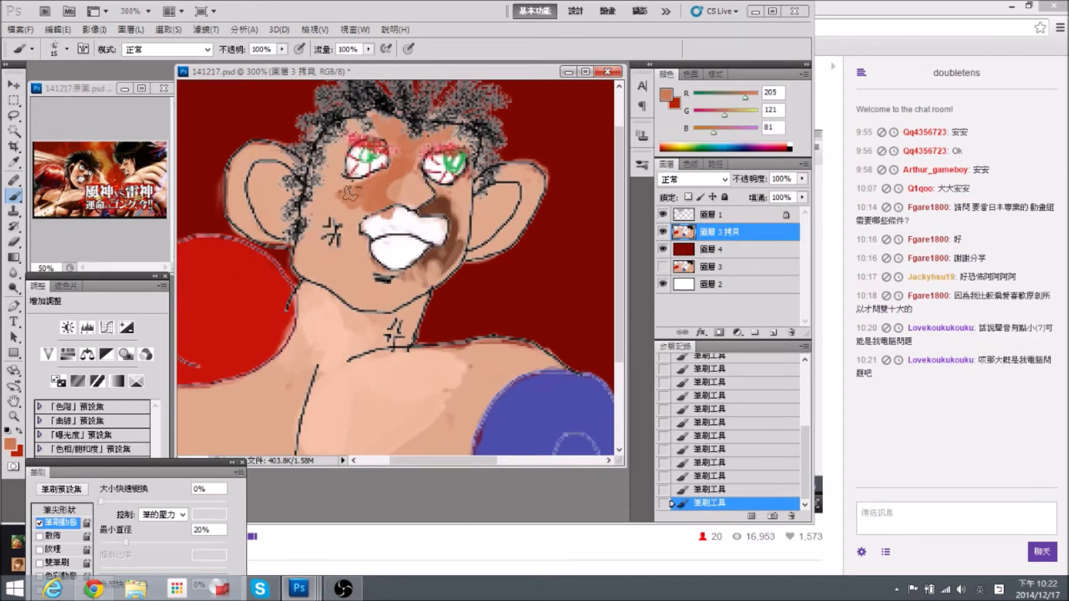
mouse_move(348, 203)
left_mouse_down()
mouse_move(348, 220)
mouse_move(333, 192)
mouse_move(345, 198)
mouse_move(352, 187)
left_mouse_up()
left_click_drag(343, 147, 352, 163)
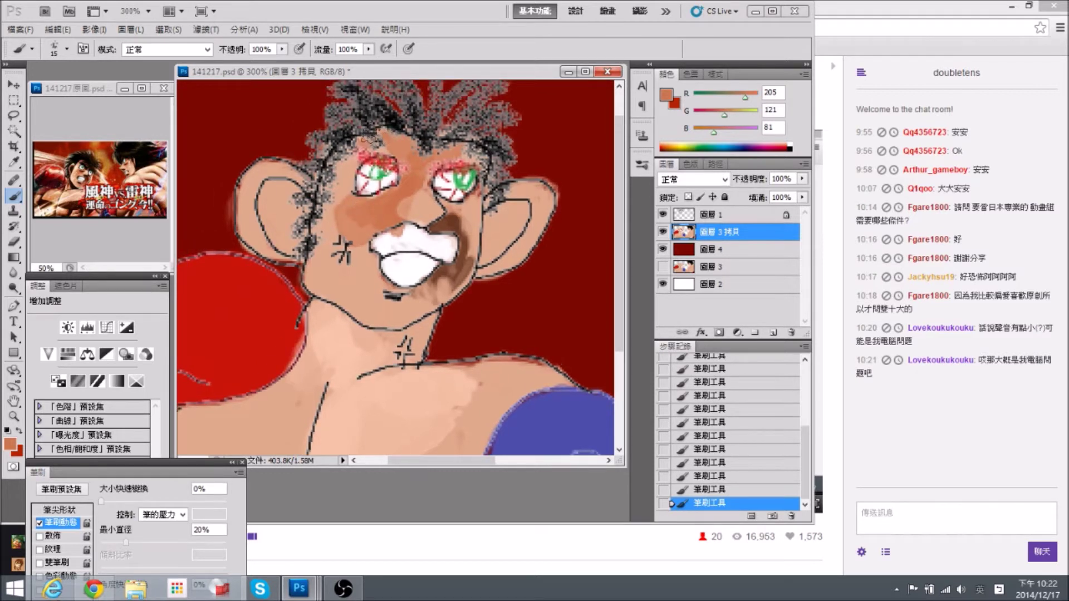
left_click_drag(412, 203, 387, 182)
Fill the inside of both of the facing boxer's ears with sampled dark brown shadow and clean the edges with skin tone.
left_click(434, 198, "alt")
mouse_move(470, 192)
left_mouse_down()
mouse_move(486, 213)
mouse_move(470, 192)
mouse_move(498, 187)
mouse_move(489, 203)
mouse_move(482, 188)
mouse_move(495, 187)
mouse_move(477, 191)
mouse_move(459, 225)
left_mouse_up()
mouse_move(264, 176)
left_mouse_down()
mouse_move(274, 213)
mouse_move(268, 197)
mouse_move(258, 204)
mouse_move(262, 218)
mouse_move(288, 221)
mouse_move(280, 193)
mouse_move(260, 209)
mouse_move(275, 255)
mouse_move(282, 231)
left_mouse_up()
left_click_drag(294, 267, 302, 254)
left_click(320, 262, "alt")
mouse_move(297, 202)
left_mouse_down()
mouse_move(295, 243)
mouse_move(299, 227)
left_mouse_up()
Blend the edges of the orange-brown cheek shadow into the surrounding skin using sampled intermediate tones.
left_click(283, 204, "alt")
mouse_move(366, 216)
left_mouse_down()
mouse_move(356, 223)
mouse_move(368, 213)
left_mouse_up()
left_click(334, 198, "alt")
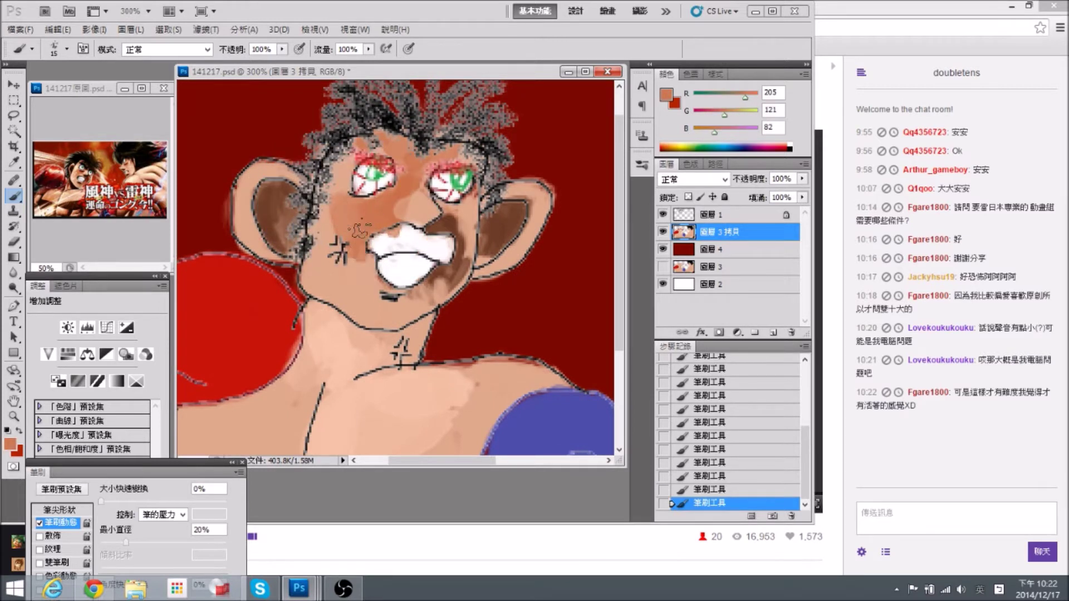
left_click(346, 286, "alt")
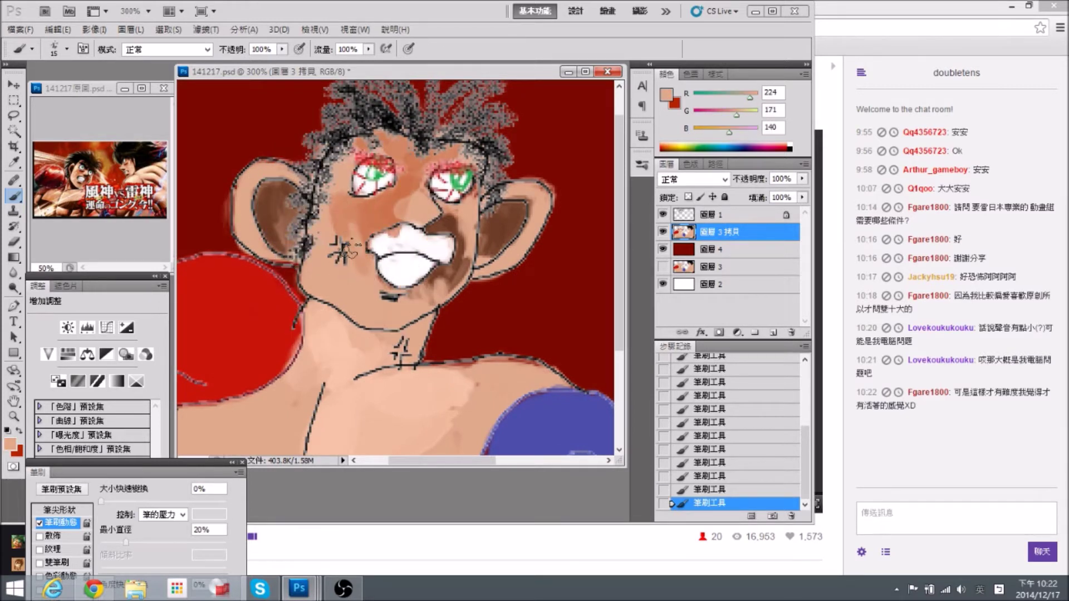
left_click(335, 207, "alt")
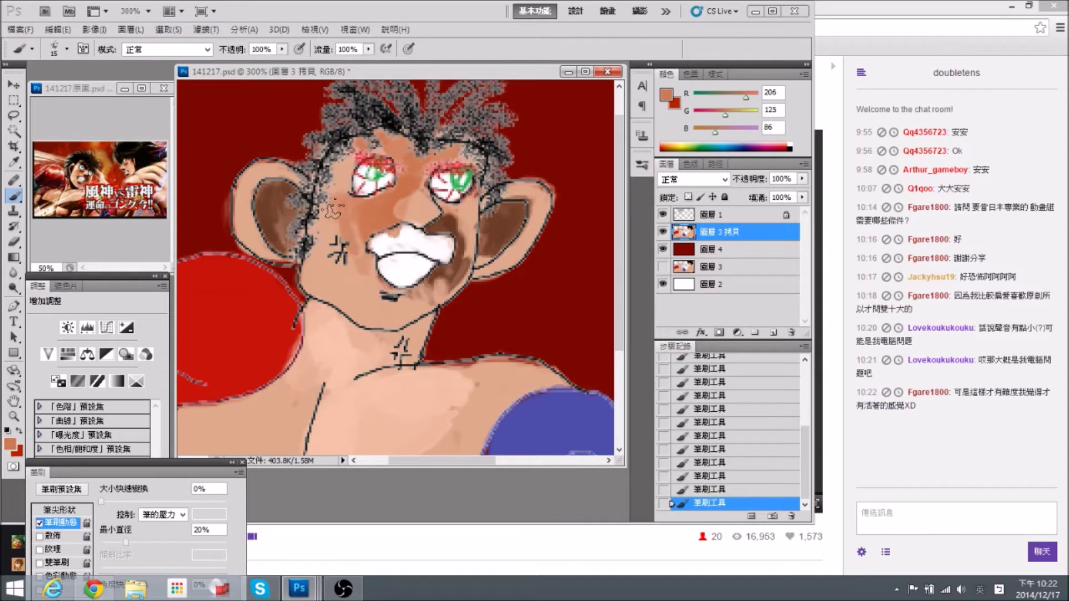
Refine the shading along the nose and upper lip with sampled skin and orange-brown tones.
left_click(401, 247, "alt")
left_click(399, 193, "alt")
mouse_move(399, 205)
left_mouse_down()
mouse_move(397, 218)
mouse_move(418, 160)
left_mouse_up()
left_click(413, 206, "alt")
left_click_drag(393, 249, 386, 197)
left_click(377, 156, "alt")
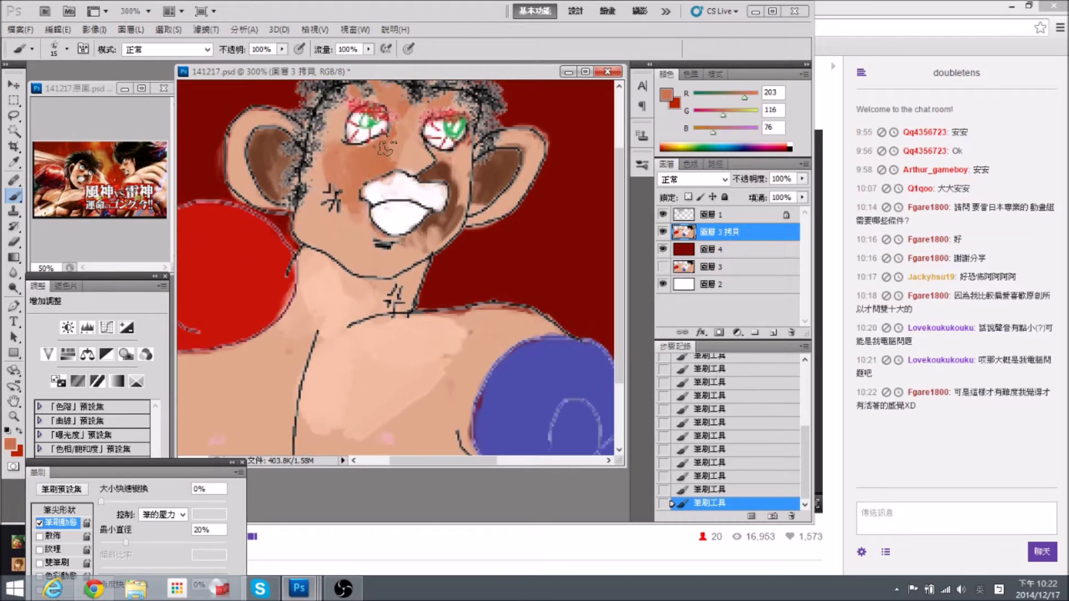
left_click(392, 188, "alt")
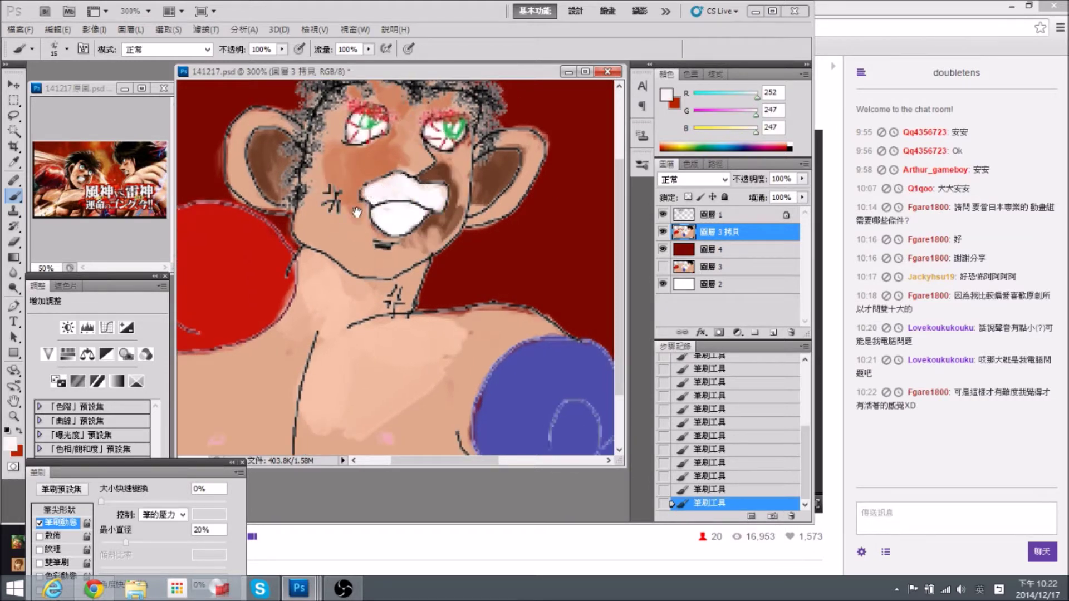
Paint a brown shadow on the chin below the lower lip and blend it with the sampled skin tone.
left_click_drag(357, 230, 350, 186)
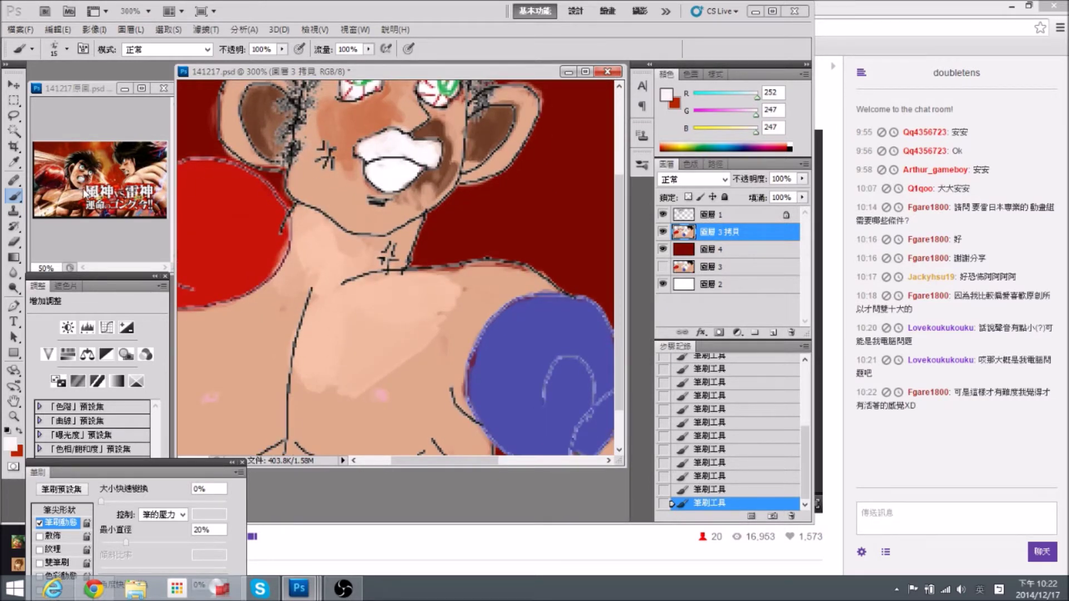
left_click(446, 171, "alt")
mouse_move(348, 203)
left_mouse_down()
mouse_move(377, 221)
mouse_move(353, 209)
mouse_move(389, 214)
mouse_move(378, 221)
left_mouse_up()
left_click(337, 214, "alt")
left_click(431, 181, "alt")
mouse_move(430, 186)
left_mouse_down()
mouse_move(419, 198)
mouse_move(437, 192)
mouse_move(406, 196)
left_mouse_up()
left_click(418, 201, "alt")
Sample brown from the facing boxer's face and paint a broad shadow across the neck beneath the jaw.
key("ctrl+minus")
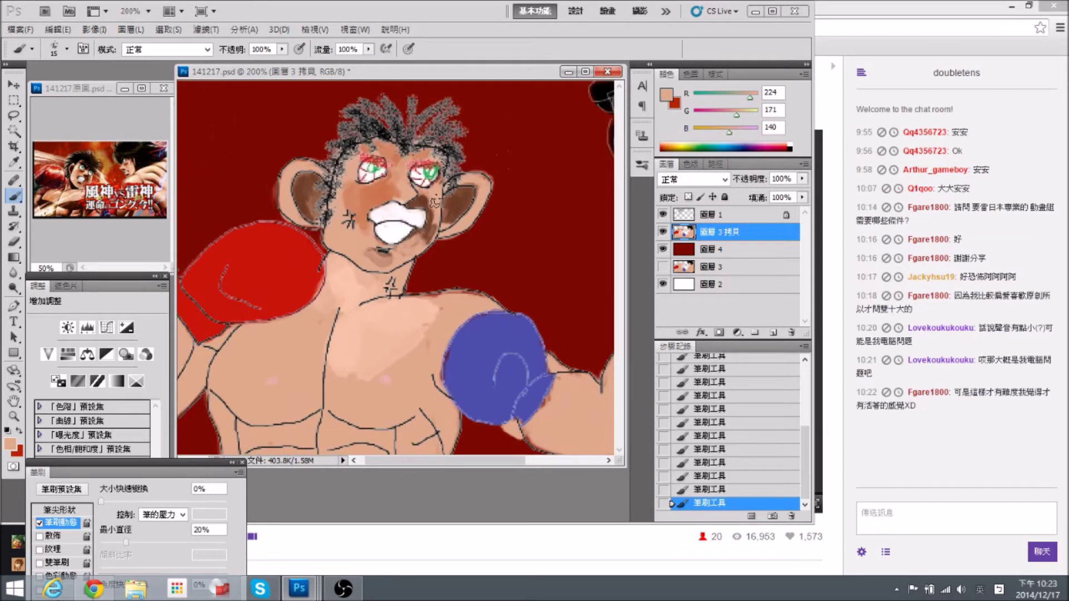
key("ctrl+minus")
key("ctrl+minus")
key("ctrl+plus")
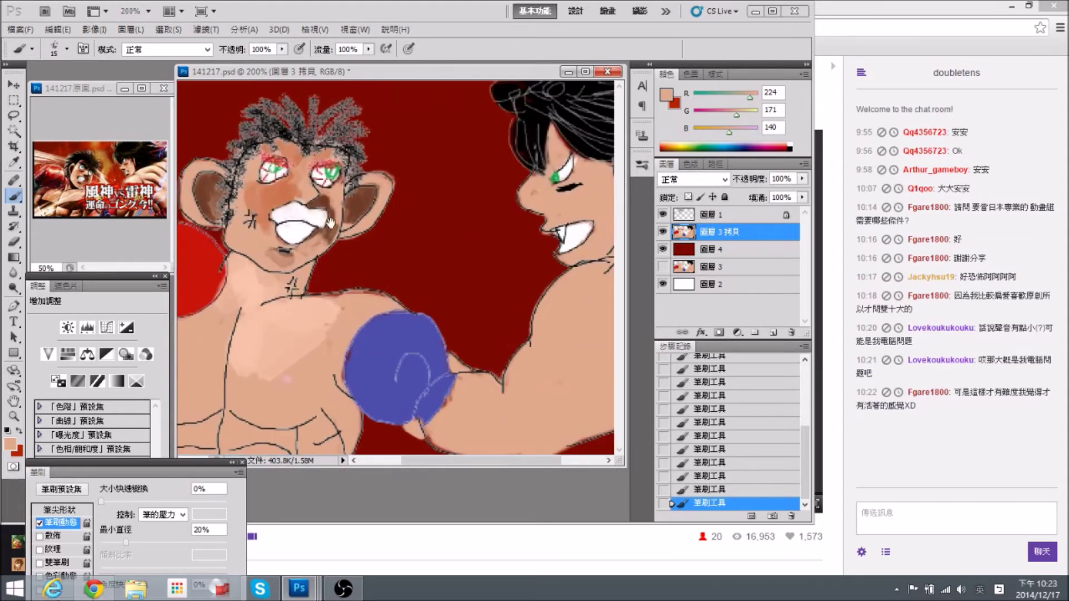
left_click_drag(330, 223, 396, 214)
left_click(396, 205, "alt")
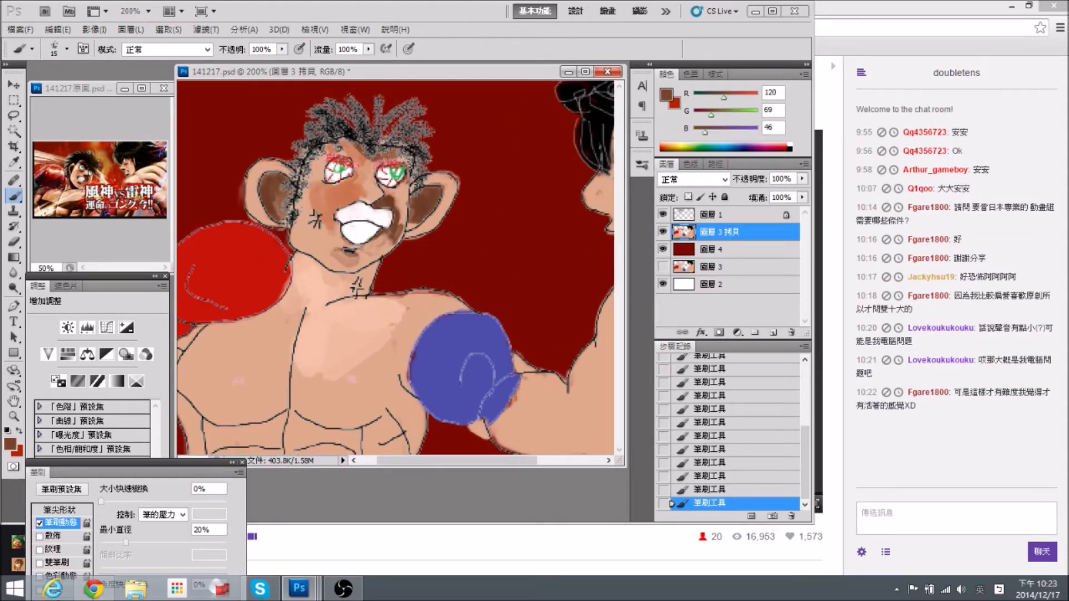
left_click_drag(273, 144, 298, 120)
mouse_move(328, 267)
left_mouse_down()
mouse_move(349, 286)
mouse_move(325, 256)
mouse_move(379, 287)
mouse_move(362, 279)
mouse_move(397, 270)
left_mouse_up()
Extend the brown neck shadow down the sides of the neck towards the collarbone with a smaller brush.
key("bracketleft")
key("bracketleft")
key("bracketleft")
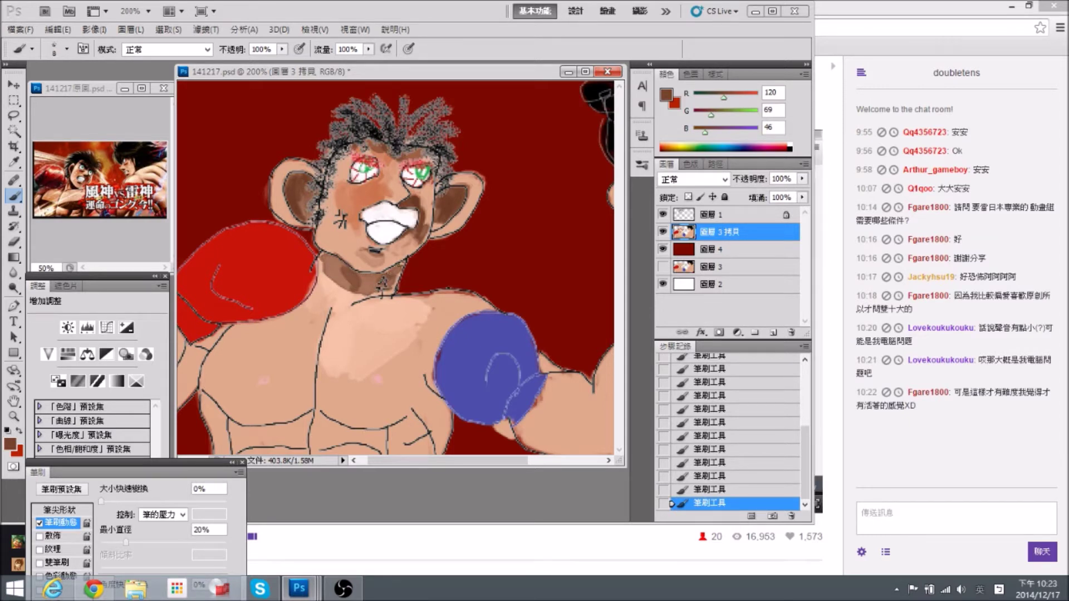
left_click_drag(362, 299, 346, 303)
mouse_move(323, 265)
left_mouse_down()
mouse_move(351, 216)
mouse_move(350, 311)
mouse_move(330, 268)
mouse_move(329, 293)
left_mouse_up()
key("bracketleft")
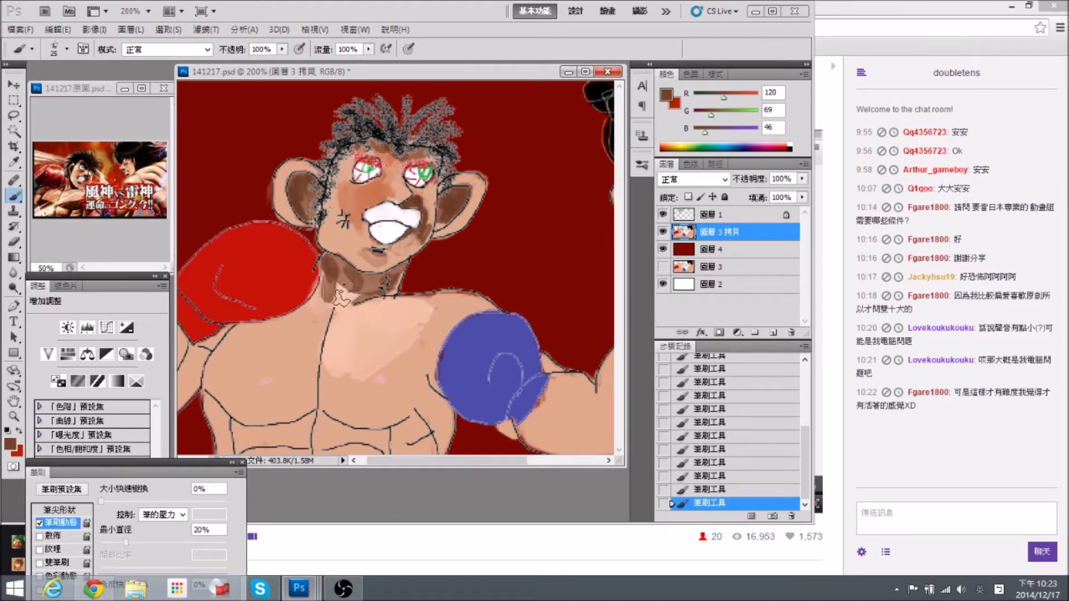
key("bracketleft")
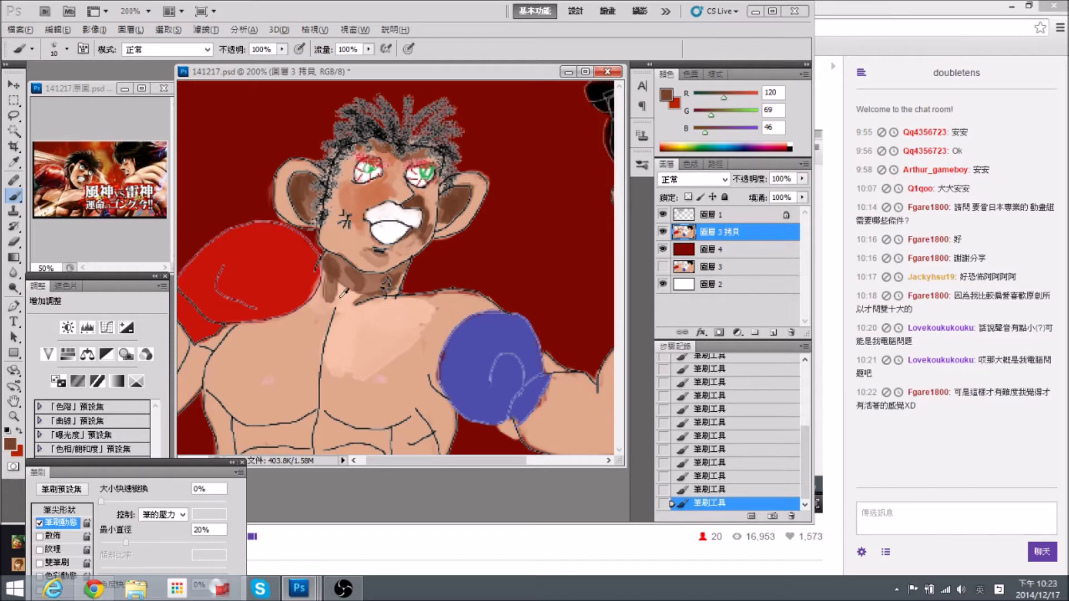
Blend the neck shadow with sampled skin and mid-brown tones, enlarging the brush to 25 px.
left_click(338, 300, "alt")
mouse_move(337, 269)
left_mouse_down()
mouse_move(339, 305)
mouse_move(340, 290)
left_mouse_up()
key("bracketright")
key("bracketright")
key("bracketright")
left_click(345, 277, "alt")
mouse_move(339, 272)
left_mouse_down()
mouse_move(346, 298)
mouse_move(375, 285)
mouse_move(339, 325)
mouse_move(342, 316)
mouse_move(339, 343)
mouse_move(364, 326)
mouse_move(355, 348)
mouse_move(375, 312)
left_mouse_up()
left_click(343, 304, "alt")
left_click(369, 285, "alt")
left_click(376, 337, "alt")
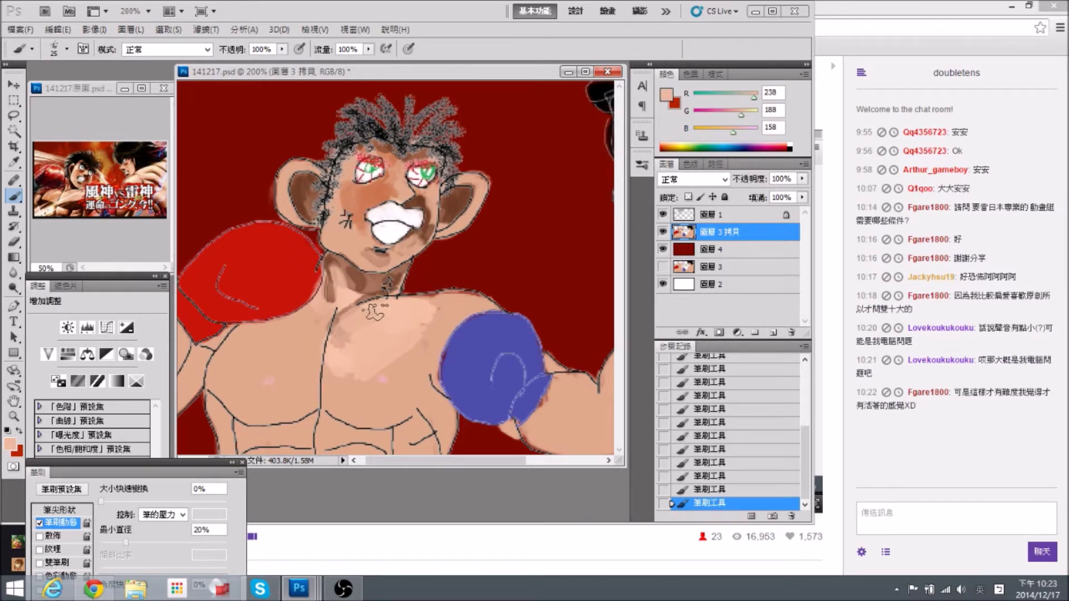
Sample the neck's brown tones and shade the underside of the pectoral nearest the blue glove, darkening its lower edge.
left_click(375, 281, "alt")
left_click(371, 283, "alt")
left_click_drag(455, 338, 448, 341)
left_click_drag(396, 386, 425, 364)
left_click(372, 283, "alt")
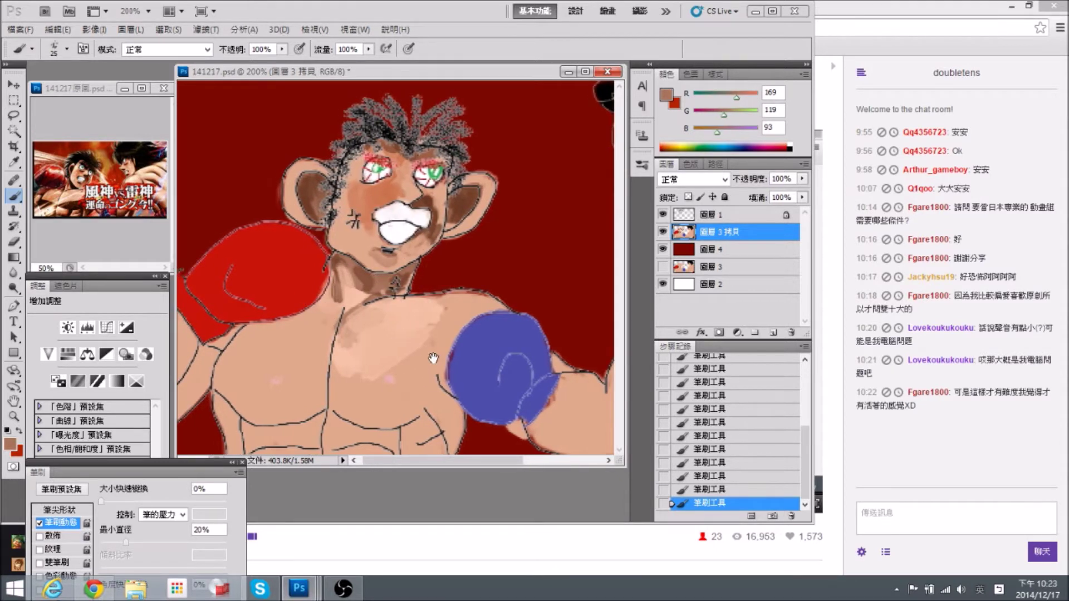
mouse_move(386, 399)
left_mouse_down()
mouse_move(353, 406)
mouse_move(440, 394)
mouse_move(404, 413)
mouse_move(428, 401)
left_mouse_up()
left_click(416, 408, "alt")
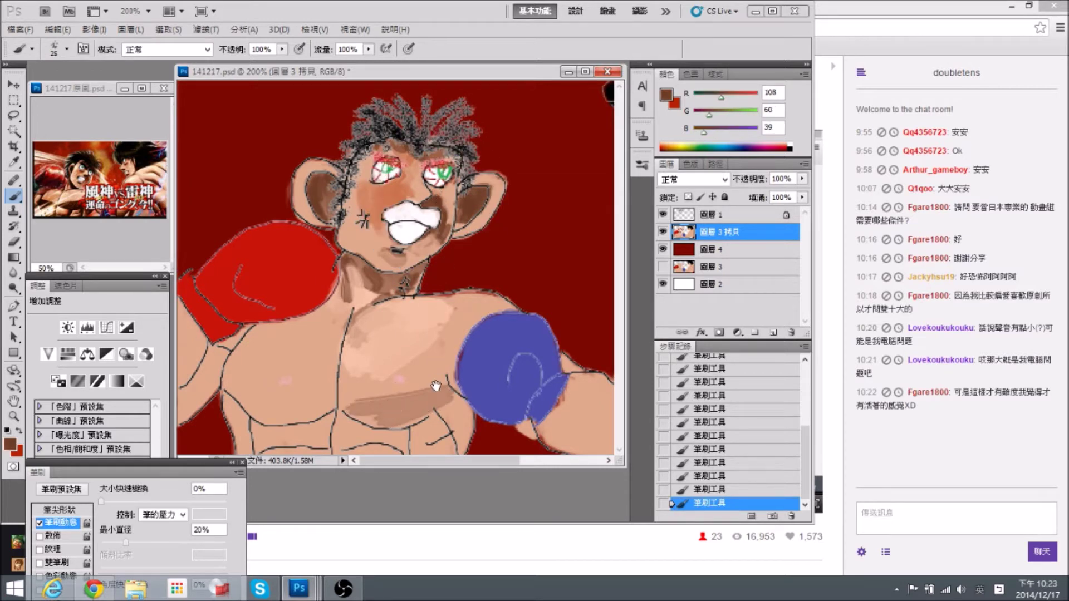
mouse_move(415, 407)
left_mouse_down()
mouse_move(390, 409)
mouse_move(437, 393)
mouse_move(423, 415)
mouse_move(393, 424)
mouse_move(353, 413)
mouse_move(431, 388)
mouse_move(356, 401)
mouse_move(384, 394)
left_mouse_up()
left_click(438, 380, "alt")
left_click(401, 413, "alt")
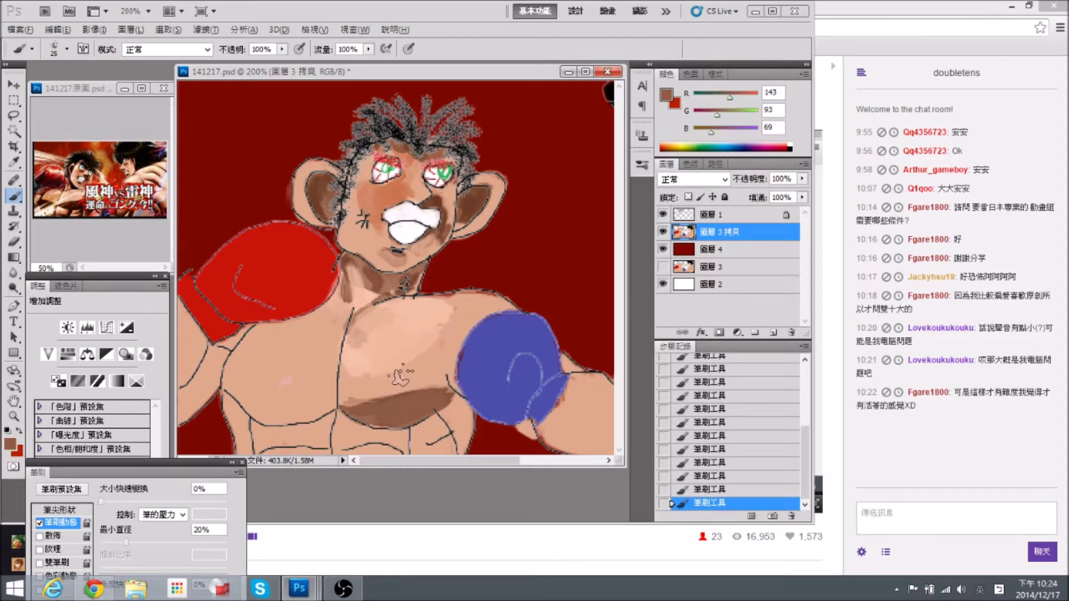
Shade the underside of the pectoral below the red glove with brown and blend its upper edge.
mouse_move(251, 401)
left_mouse_down()
mouse_move(262, 415)
mouse_move(334, 409)
mouse_move(278, 416)
left_mouse_up()
mouse_move(230, 385)
left_mouse_down()
mouse_move(257, 391)
mouse_move(251, 378)
mouse_move(279, 412)
mouse_move(308, 409)
left_mouse_up()
left_click(262, 372, "alt")
left_click(297, 407, "alt")
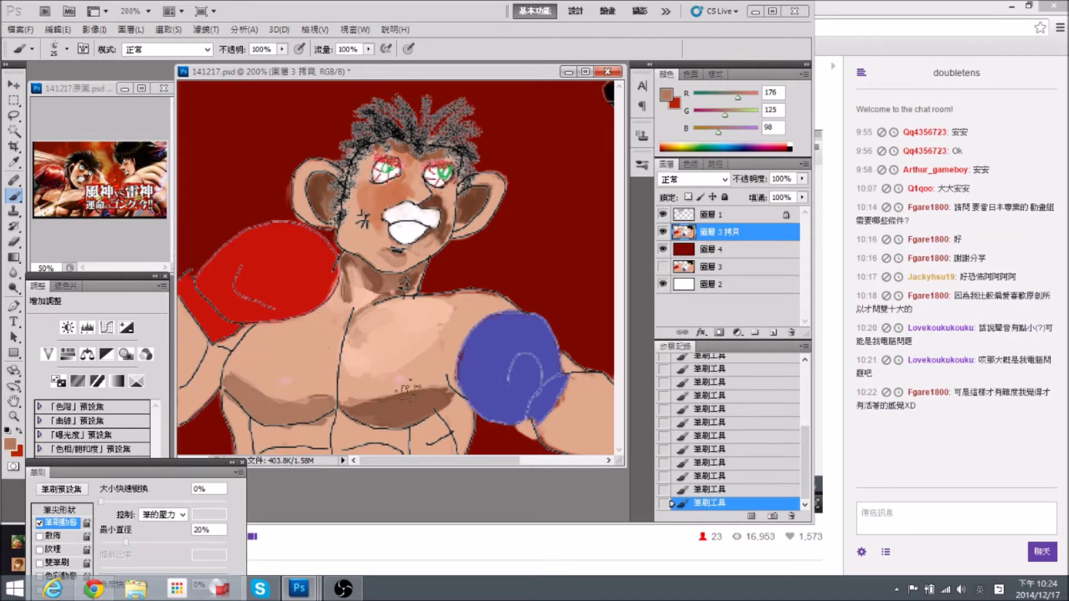
Sample dark brown from the face and shade the armpit and the arm below the red glove, varying the brush size.
left_click(440, 199, "alt")
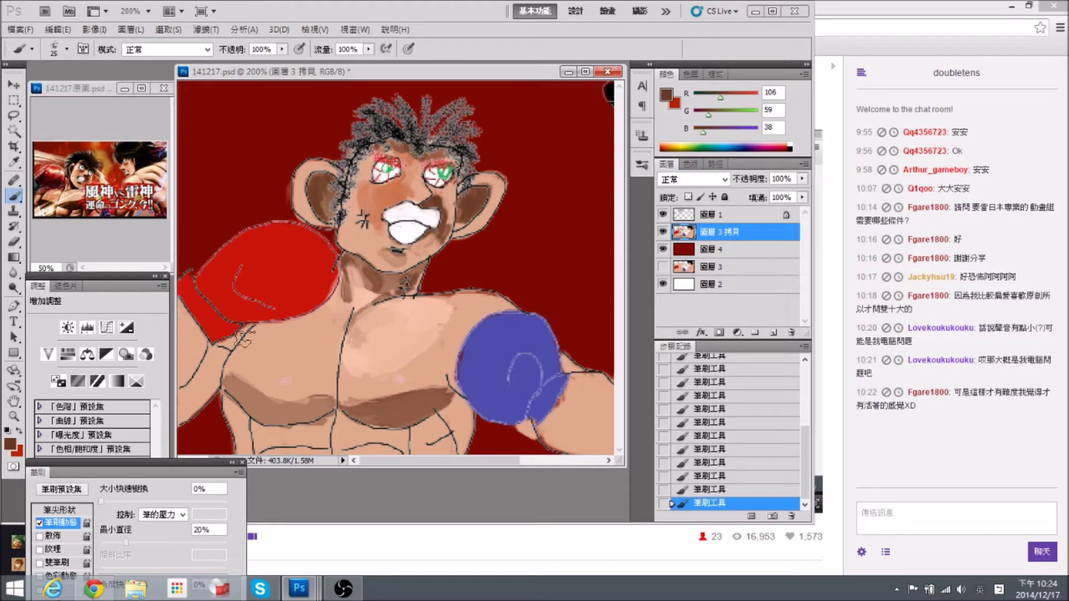
mouse_move(214, 374)
left_mouse_down()
mouse_move(198, 404)
mouse_move(180, 410)
mouse_move(224, 361)
mouse_move(216, 365)
left_mouse_up()
key("bracketleft")
key("bracketleft")
key("bracketleft")
key("bracketleft")
key("bracketright")
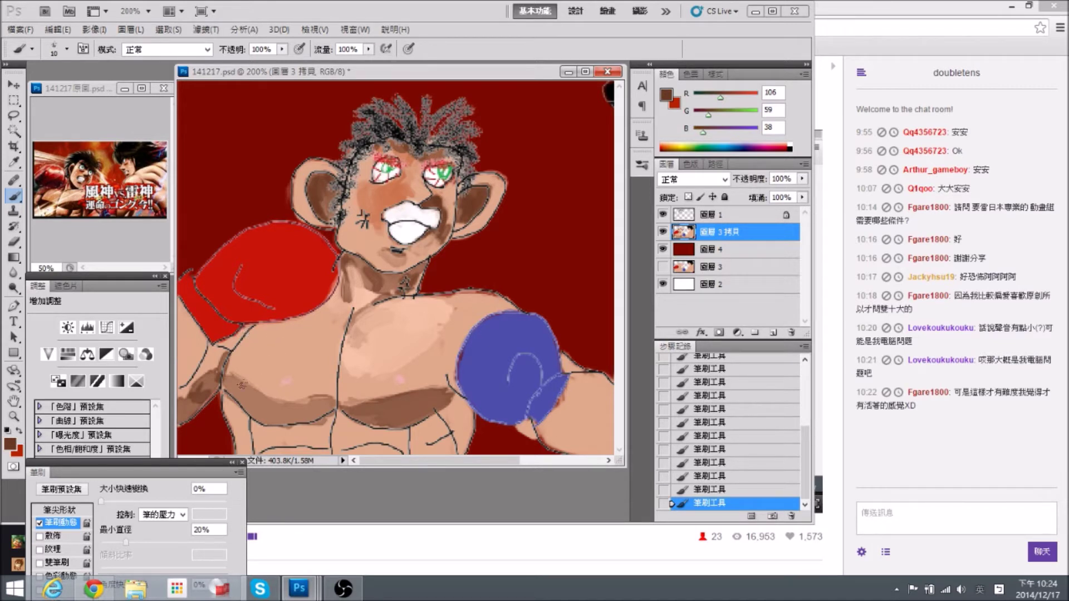
mouse_move(224, 355)
left_mouse_down()
mouse_move(243, 329)
mouse_move(219, 354)
left_mouse_up()
key("bracketleft")
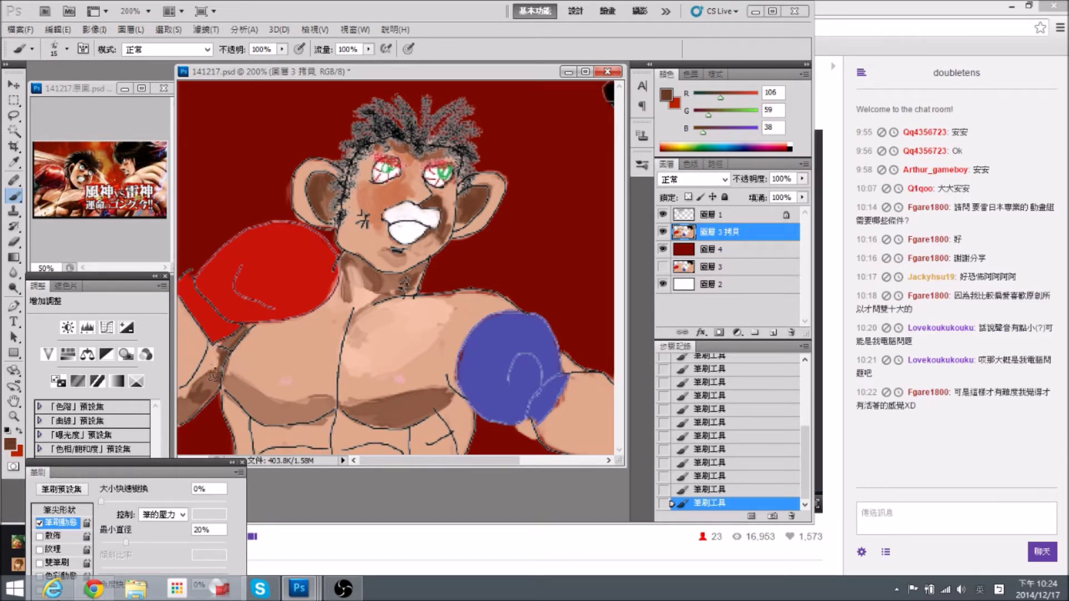
left_click_drag(198, 343, 188, 373)
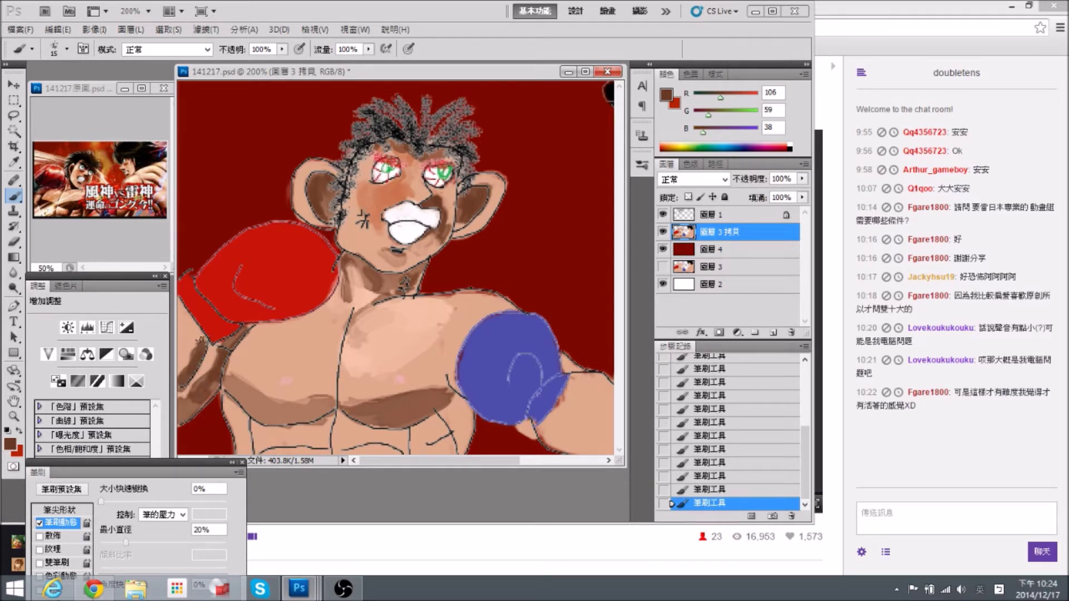
Paint dark brown shadows along the facing boxer's abdominal muscles and side.
left_click_drag(394, 436, 399, 452)
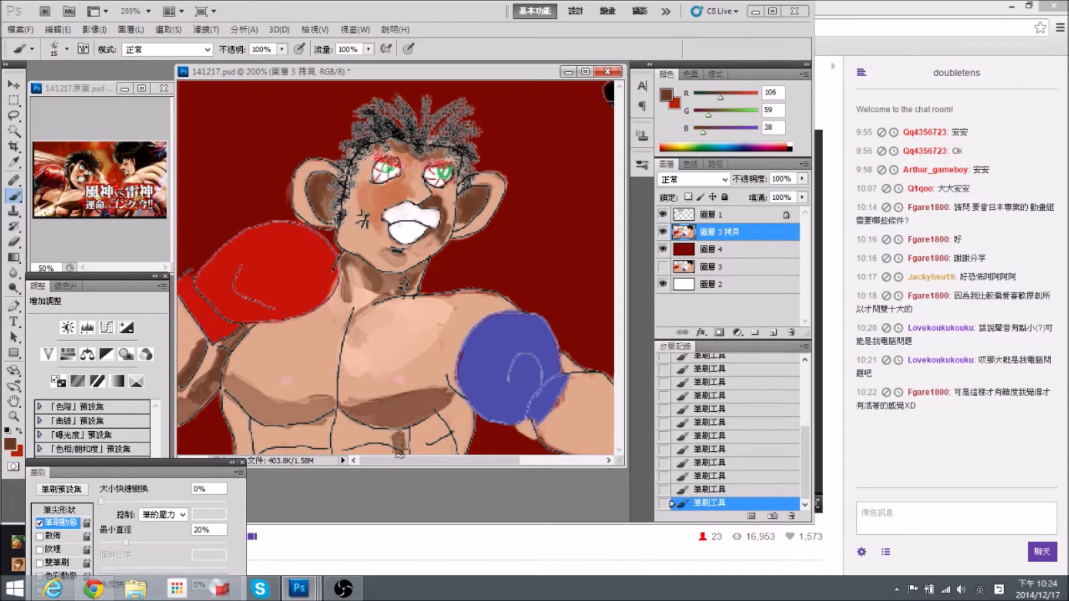
key("ctrl+minus")
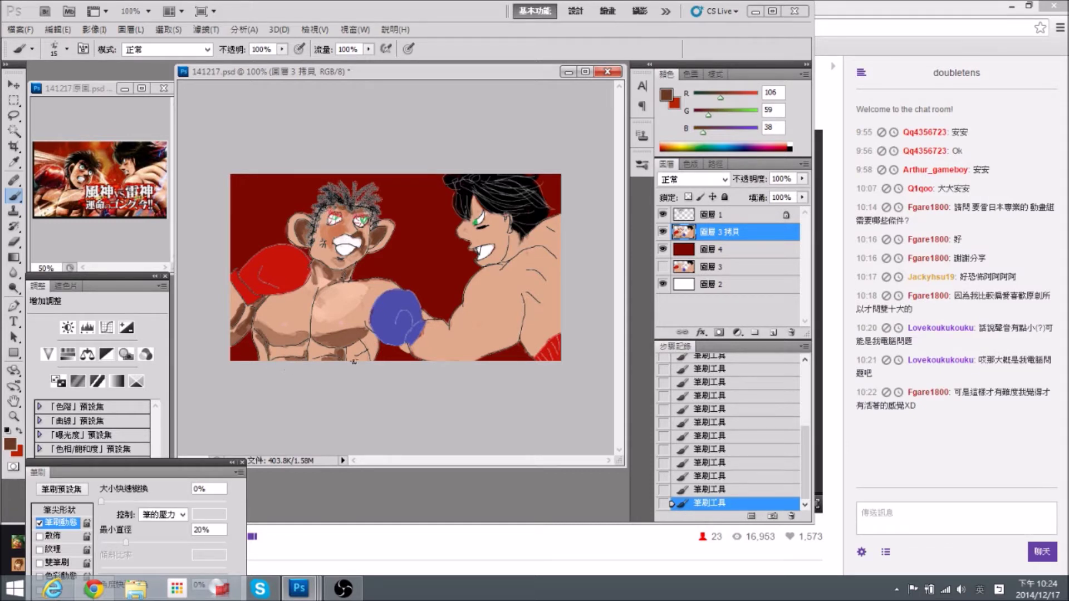
left_click_drag(363, 349, 374, 341)
Shade the profile boxer's jaw and the area below his eye with dark brown, blending the edges with sampled skin tones.
left_click_drag(510, 236, 509, 256)
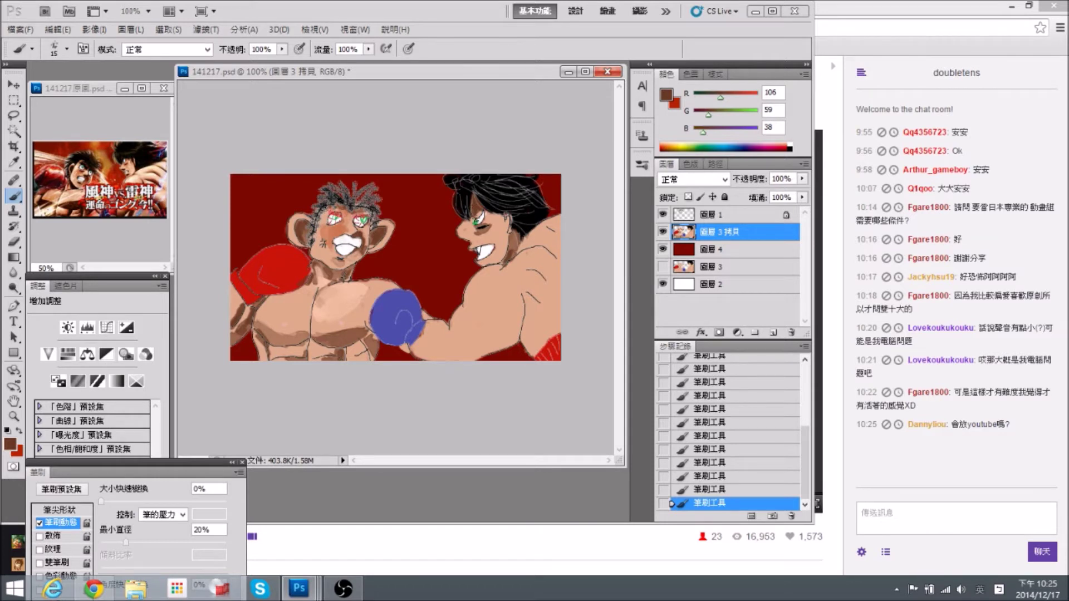
left_click(492, 219, "alt")
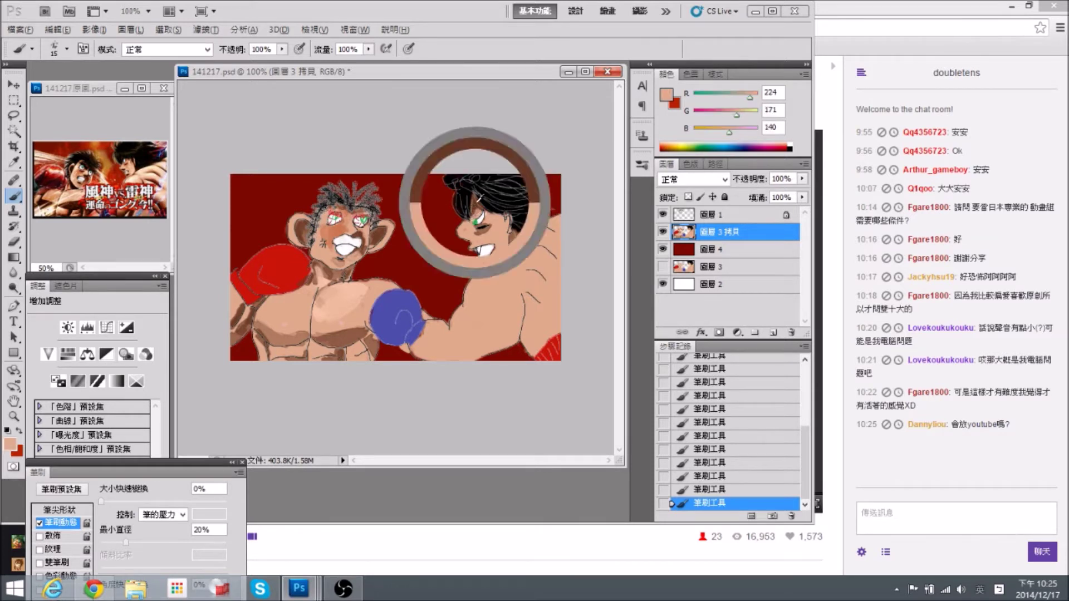
left_click(475, 214, "alt")
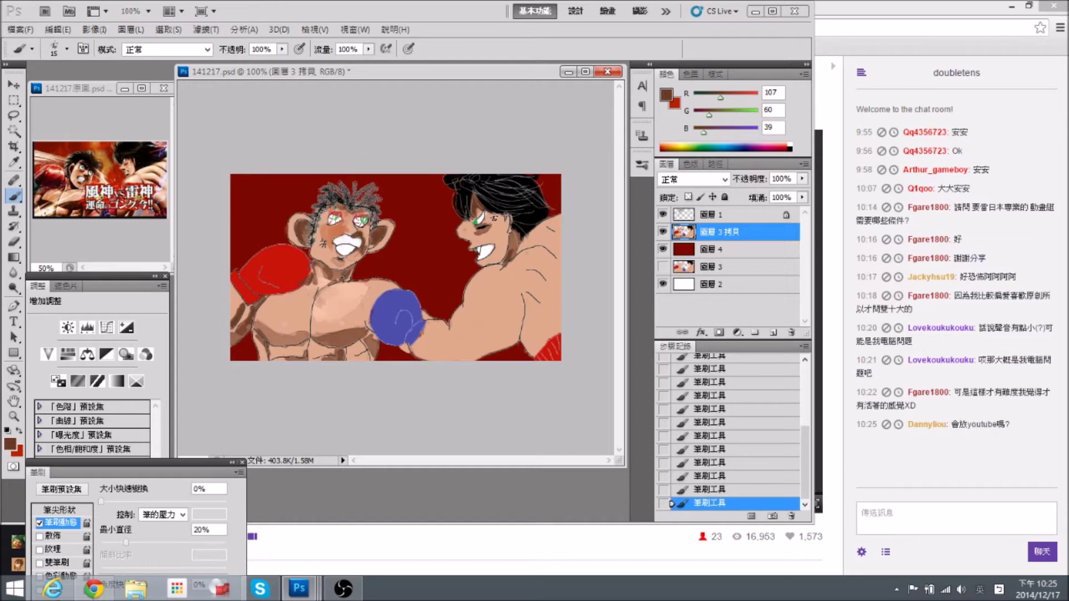
left_click_drag(482, 212, 500, 216)
left_click(502, 226, "alt")
left_click(489, 239, "alt")
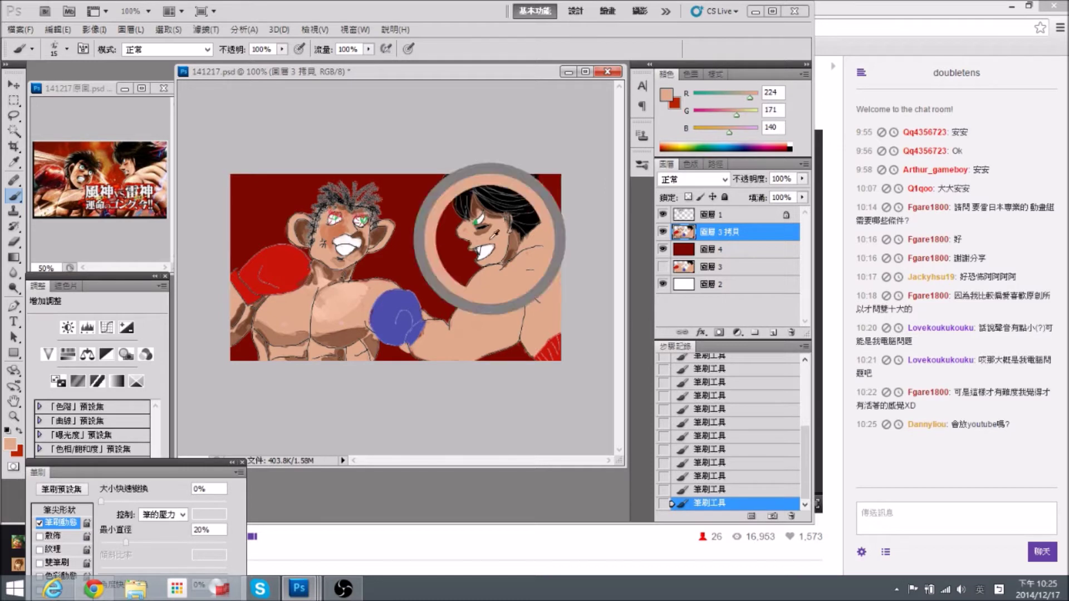
left_click_drag(471, 233, 486, 230)
Alternate sampled dark brown and skin tones to refine the shading on the profile boxer's forehead and nose.
left_click(479, 202, "alt")
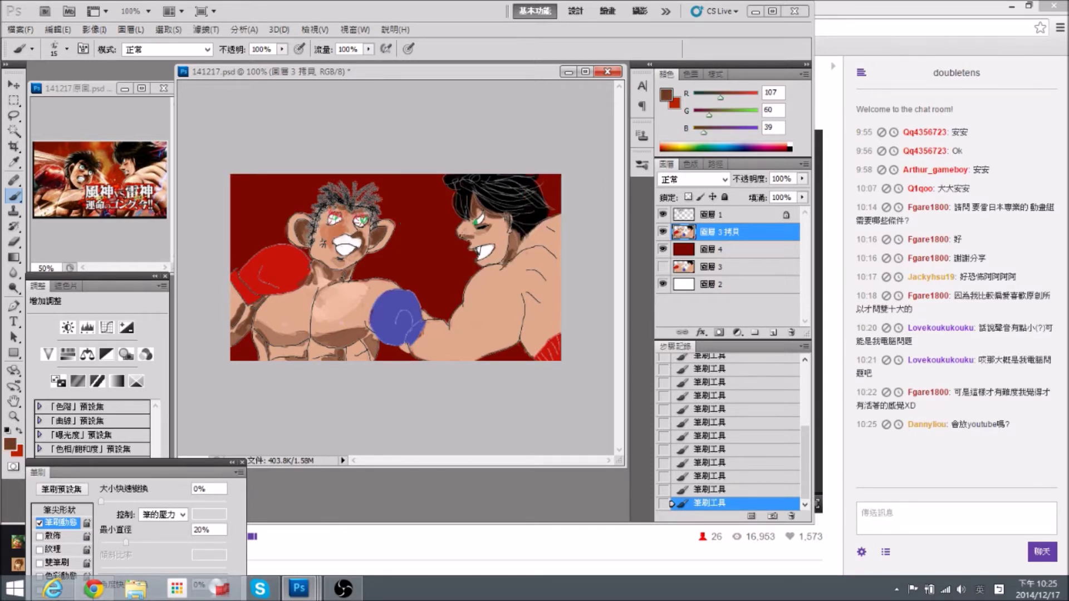
left_click(468, 226, "alt")
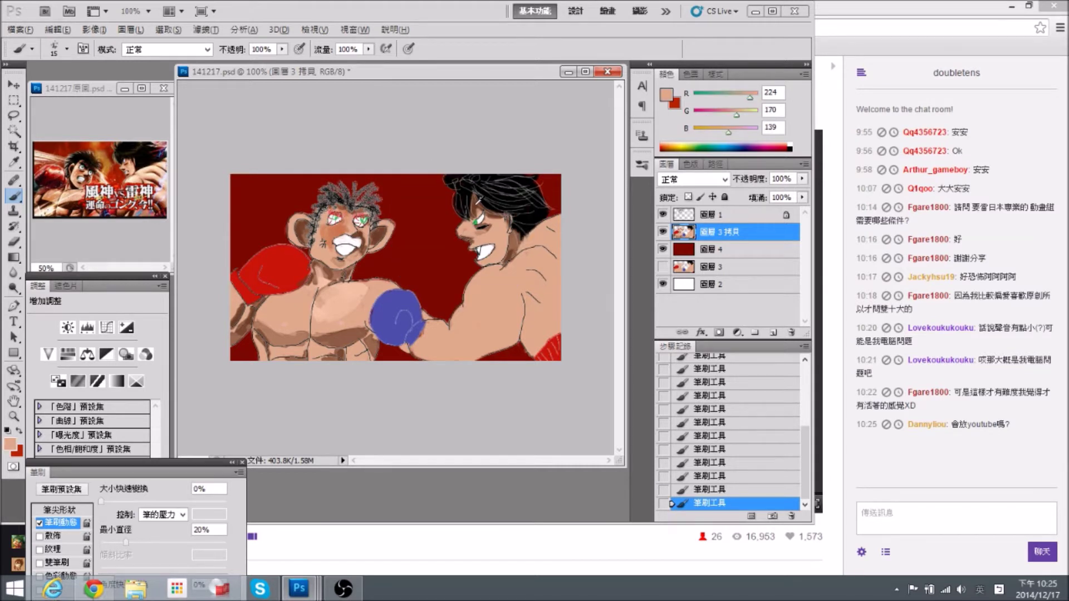
left_click(479, 196, "alt")
left_click(476, 242, "alt")
left_click(487, 227, "alt")
Paint brown shadows along the profile boxer's lower jaw and neck, blending them with sampled skin tones.
left_click_drag(518, 248, 489, 255)
left_click(507, 256, "alt")
left_click(499, 238, "alt")
left_click(497, 230, "alt")
left_click(490, 249, "alt")
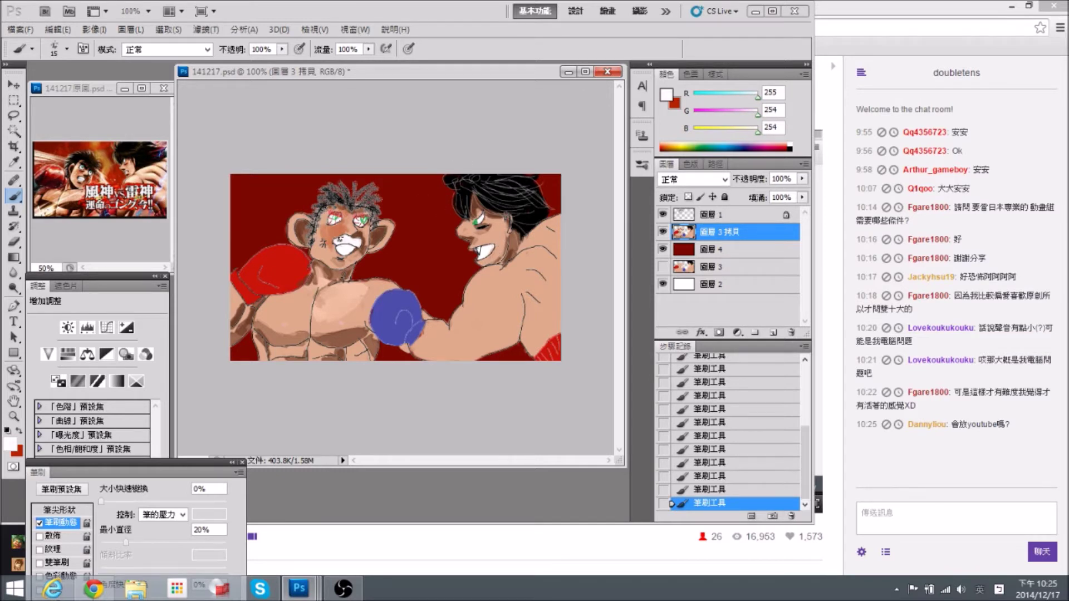
Paint a brown muscle shadow across the profile boxer's shoulder and soften it with the sampled skin tone.
left_click(339, 227, "alt")
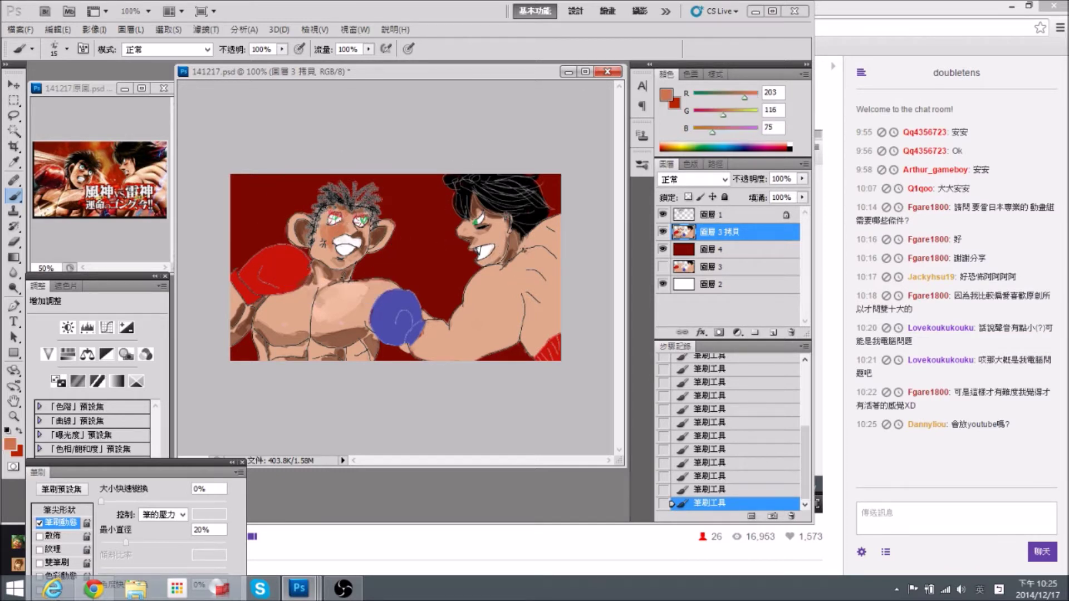
left_click_drag(524, 266, 548, 270)
left_click(546, 272, "alt")
left_click(539, 254, "alt")
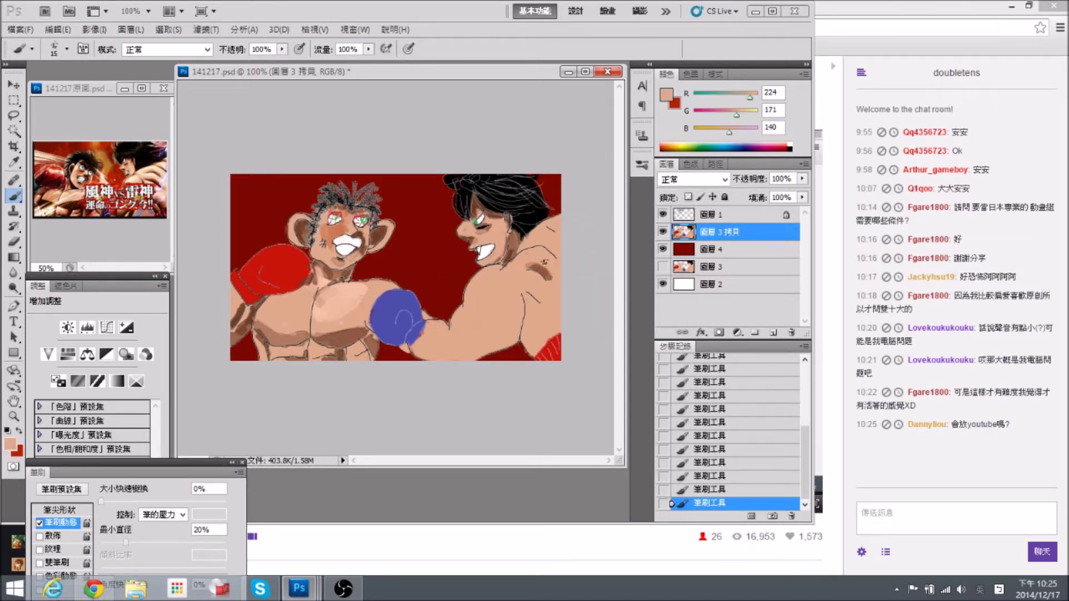
left_click(541, 262, "alt")
Paint brown shadows down the profile boxer's back behind the upper arm, blending with sampled browns and skin tones.
mouse_move(518, 291)
left_mouse_down()
mouse_move(552, 304)
mouse_move(540, 297)
mouse_move(550, 311)
mouse_move(526, 349)
mouse_move(528, 329)
mouse_move(549, 338)
mouse_move(517, 323)
mouse_move(532, 343)
left_mouse_up()
left_click(535, 309, "alt")
left_click(552, 332, "alt")
left_click(534, 326, "alt")
left_click(543, 297, "alt")
Sample brown from the facing boxer's ear and paint broad shadows on the profile boxer's arm with a larger brush.
mouse_move(486, 337)
left_mouse_down()
mouse_move(470, 355)
mouse_move(495, 341)
left_mouse_up()
left_click(380, 233, "alt")
key("]")
mouse_move(482, 345)
left_mouse_down()
mouse_move(503, 312)
mouse_move(482, 354)
mouse_move(499, 318)
mouse_move(459, 339)
mouse_move(471, 349)
mouse_move(455, 335)
mouse_move(484, 290)
mouse_move(508, 287)
mouse_move(515, 312)
mouse_move(560, 340)
mouse_move(515, 308)
mouse_move(540, 350)
left_mouse_up()
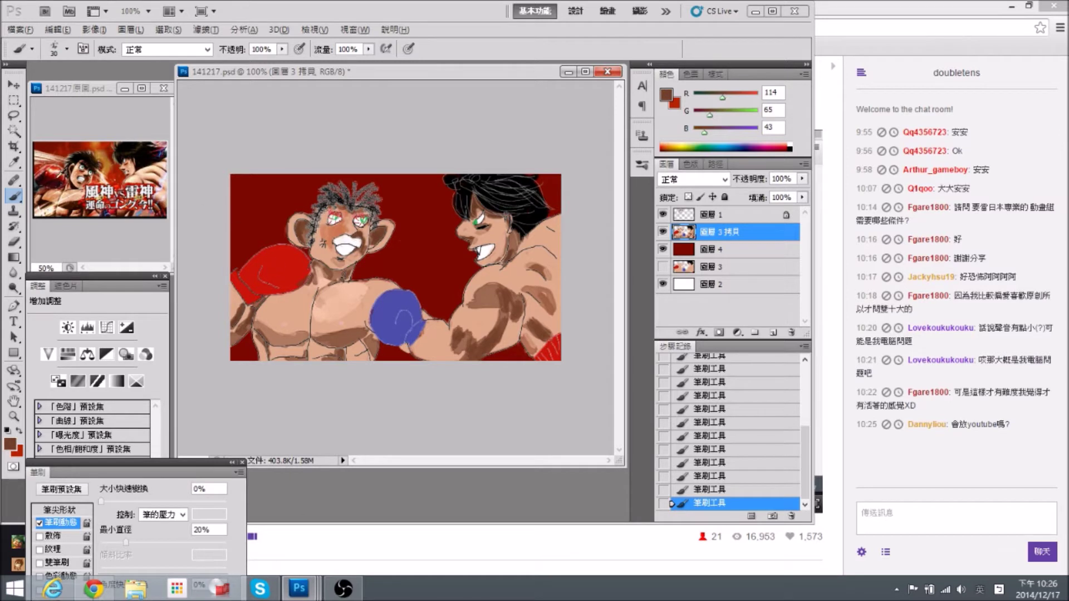
Sample dark red from the reference picture and shade the red area in the canvas's lower-right corner with a size 10 brush.
left_click(59, 174, "alt")
left_click(62, 173, "alt")
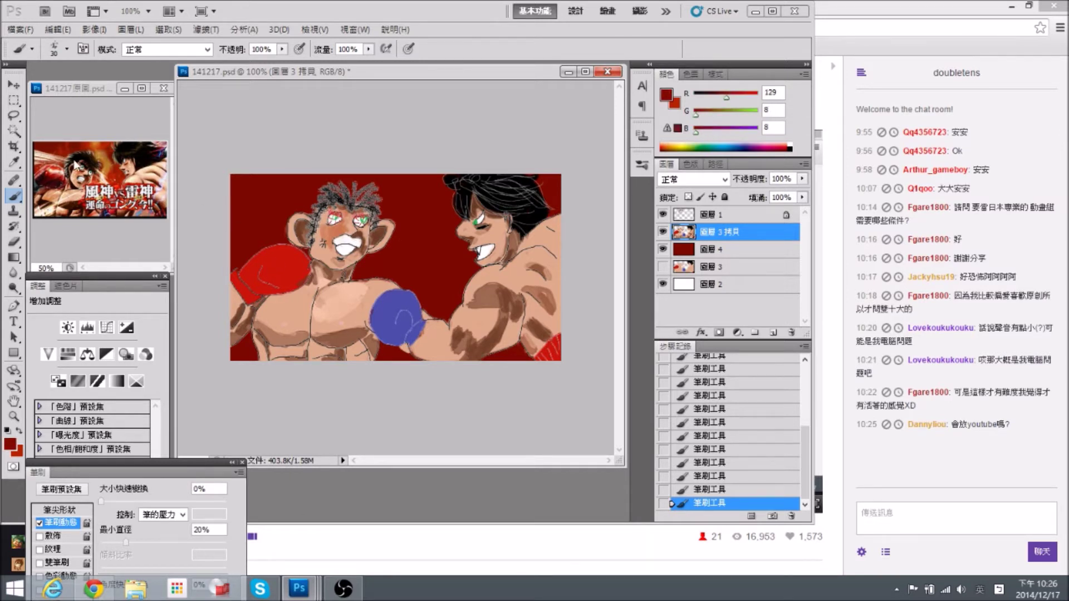
key("bracketleft")
key("bracketleft")
key("bracketleft")
left_click(551, 343, "alt")
left_click(548, 353, "alt")
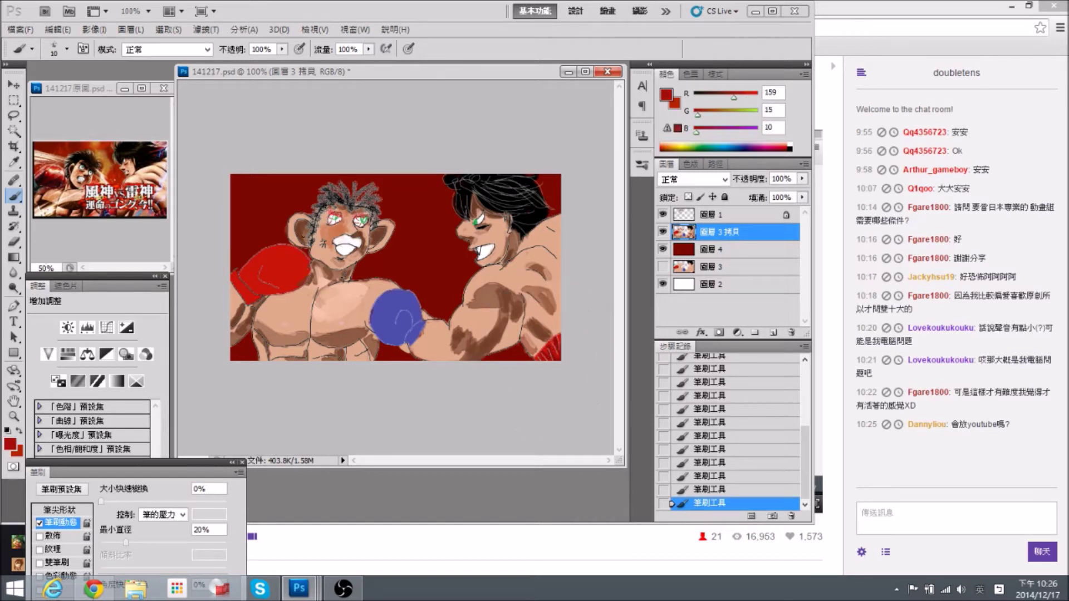
Shade the facing boxer's red glove with dark red sampled from the reference picture, and paint near-white highlights on its cuff.
left_click(55, 176, "alt")
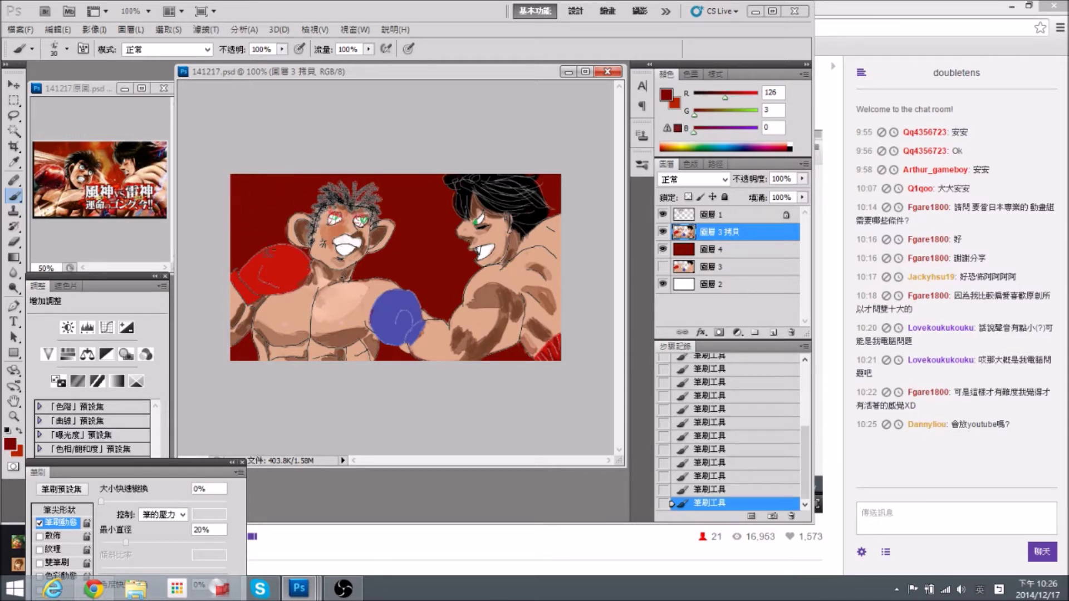
left_click_drag(265, 274, 301, 282)
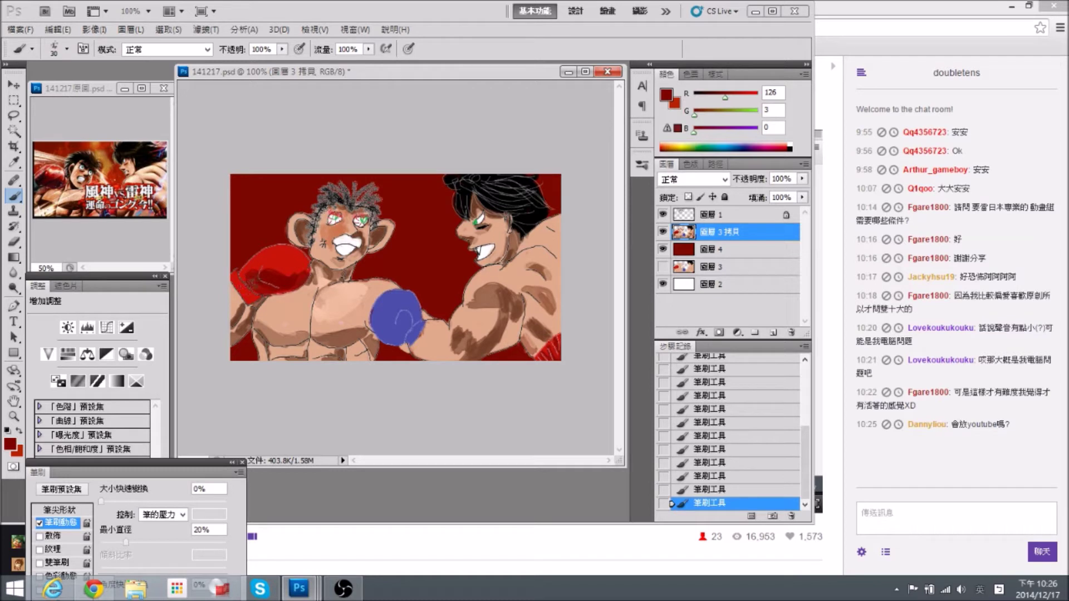
left_click(342, 238, "alt")
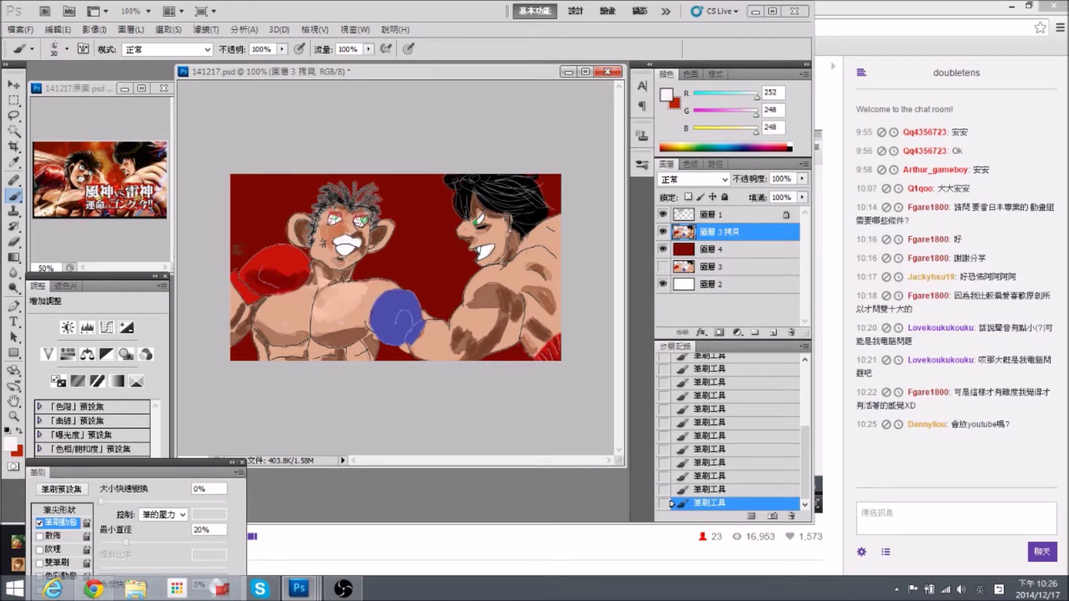
left_click_drag(239, 278, 245, 294)
left_click(245, 278, "alt")
mouse_move(236, 265)
left_mouse_down()
mouse_move(231, 253)
mouse_move(239, 256)
left_mouse_up()
left_click(255, 263, "alt")
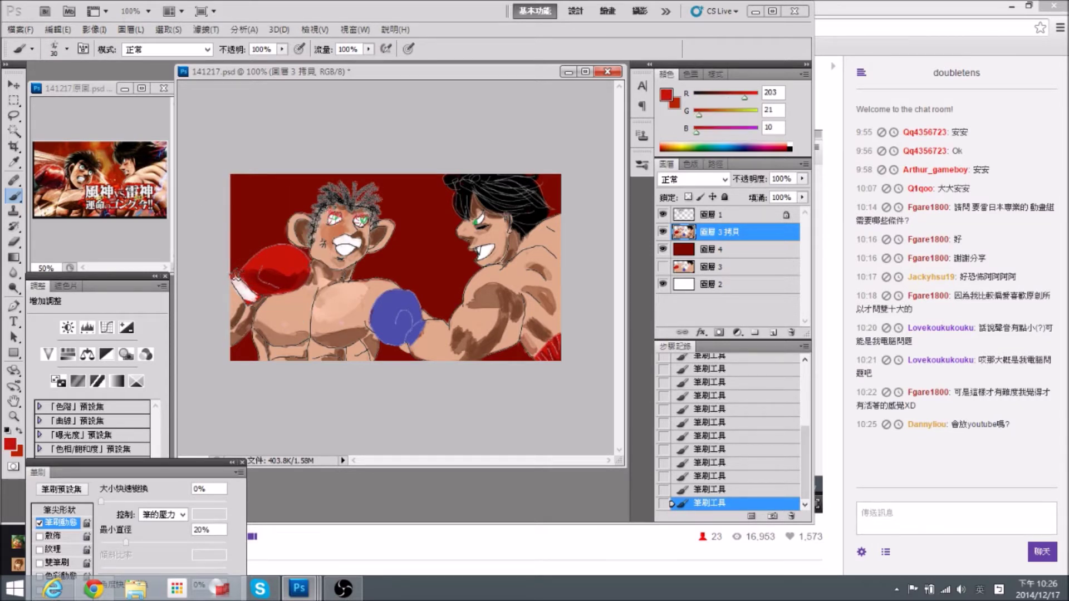
left_click(248, 298, "alt")
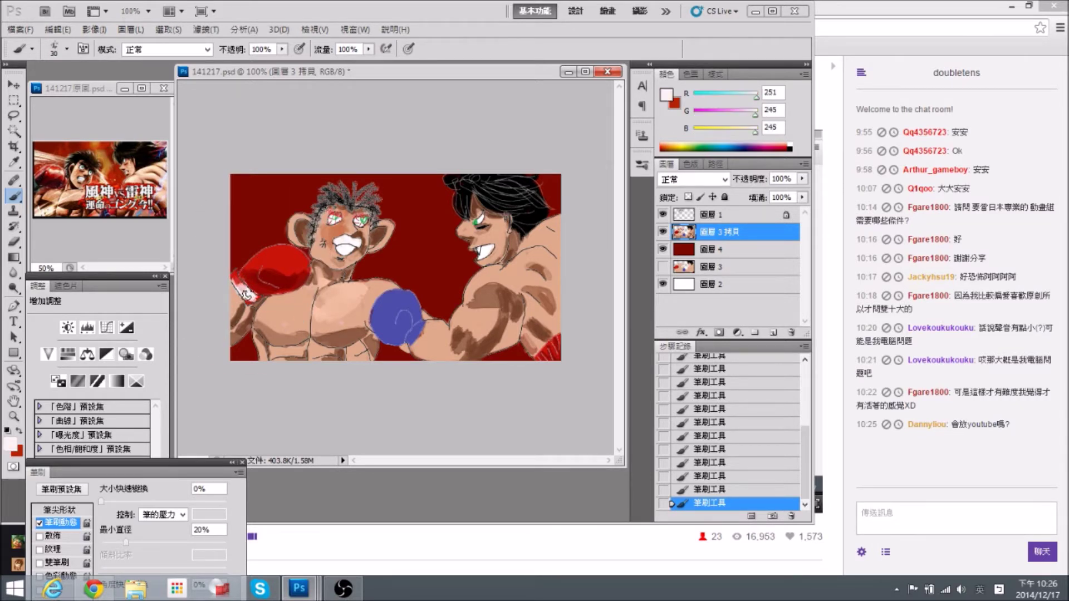
Alternate glove red and near-white to paint glossy highlights over the facing boxer's red glove.
left_click(262, 260, "alt")
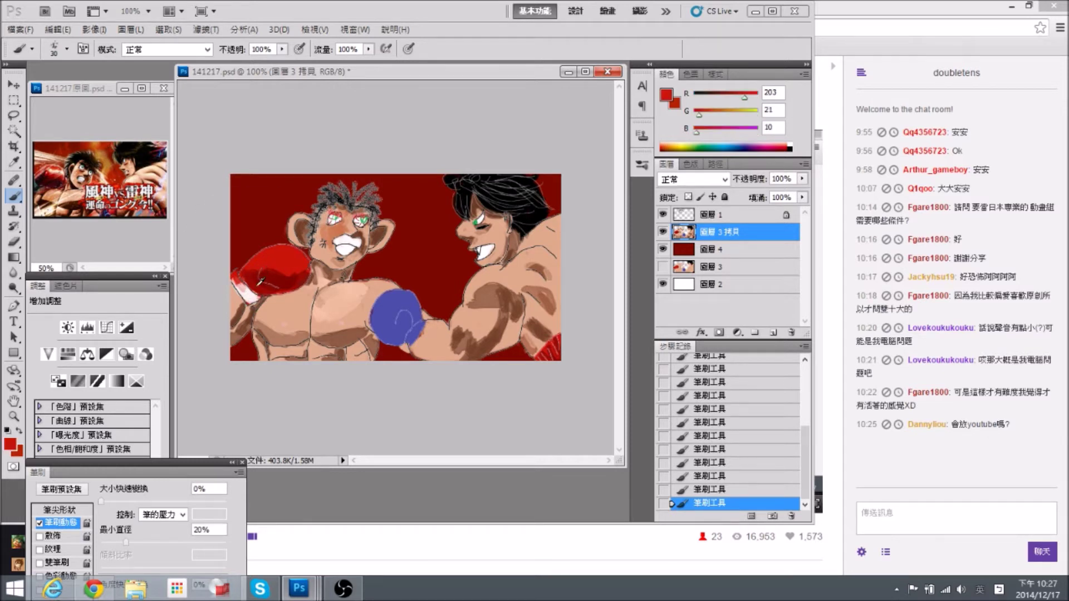
left_click(252, 292, "alt")
mouse_move(292, 254)
left_mouse_down()
mouse_move(305, 262)
mouse_move(262, 260)
mouse_move(299, 259)
left_mouse_up()
left_click(264, 260, "alt")
left_click(281, 268, "alt")
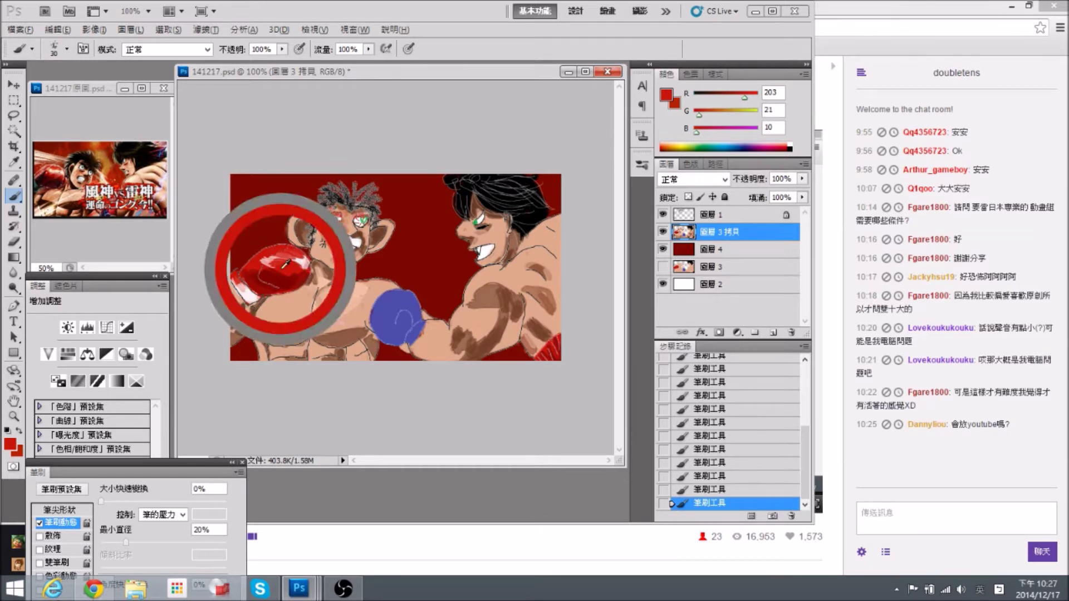
Blend the red glove's cuff with glove red and touch up the forearm below it with skin tone.
left_click_drag(254, 289, 233, 309)
left_click(245, 308, "alt")
left_click(236, 295, "alt")
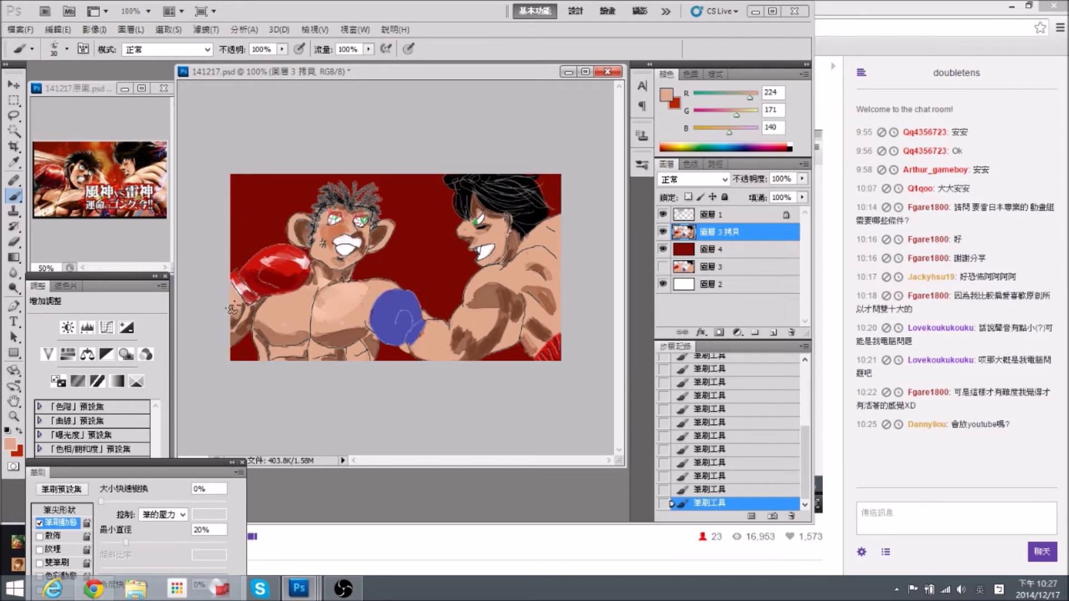
Sample light skin tones from the chest and brighten the facing boxer's cheek.
left_click(334, 314, "alt")
left_click_drag(324, 241, 328, 235)
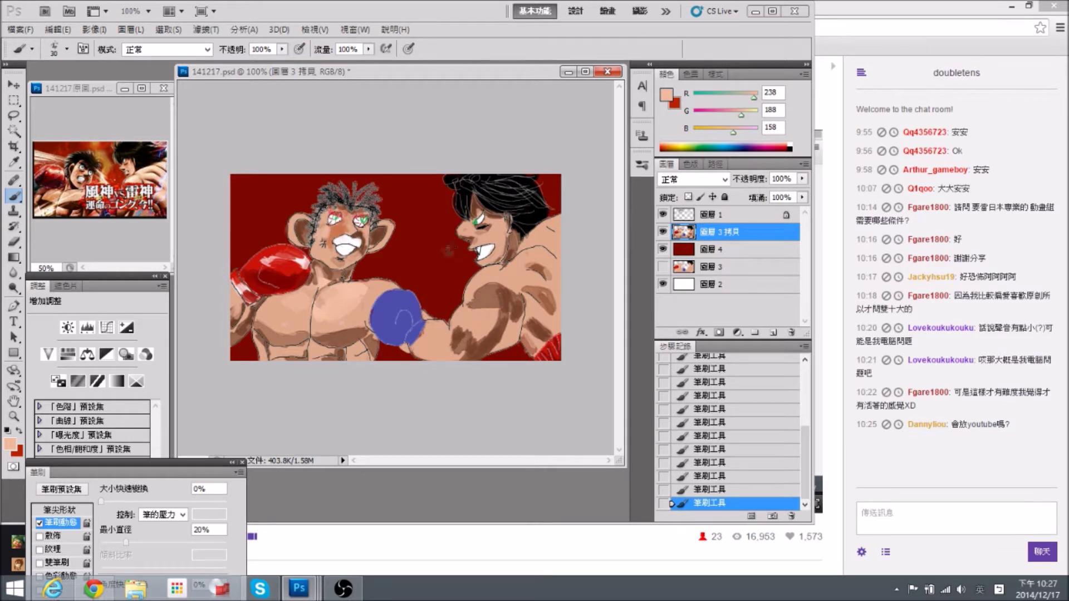
left_click(474, 299, "alt")
left_click(339, 294, "alt")
Sample near-white from the teeth and paint highlights on the profile boxer's shoulder and upper back, reducing the brush size.
left_click(344, 239, "alt")
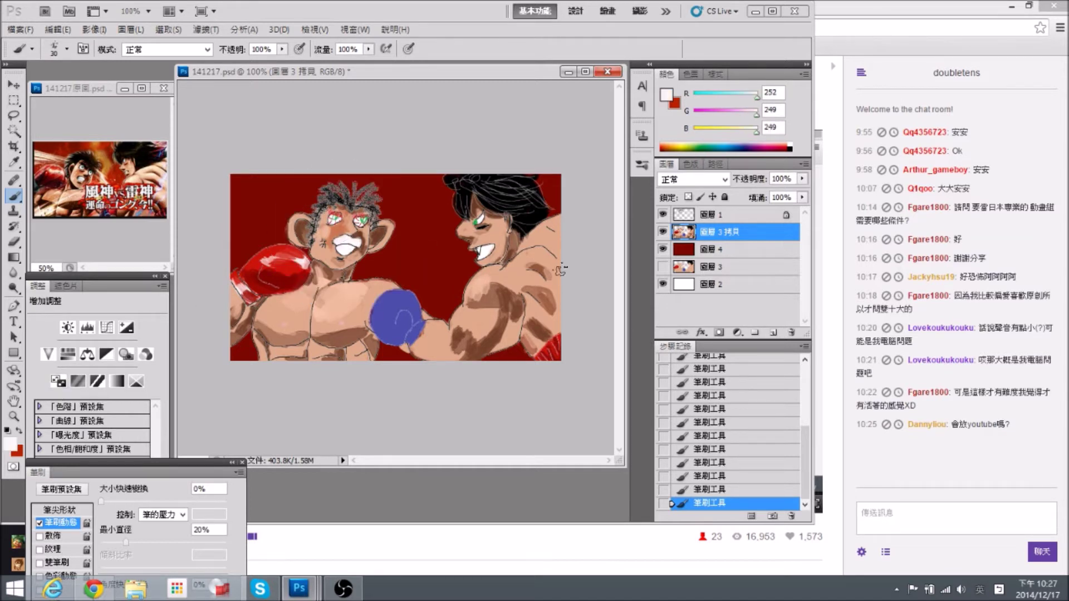
left_click_drag(489, 274, 505, 276)
left_click(492, 273, "alt")
key("bracketleft")
mouse_move(519, 260)
left_mouse_down()
mouse_move(542, 250)
mouse_move(550, 260)
mouse_move(530, 257)
mouse_move(533, 243)
mouse_move(557, 220)
mouse_move(568, 254)
left_mouse_up()
Enlarge the brush to 40 and paint pale skin highlights over the profile boxer's upper arm and forearm.
key("bracketright")
key("bracketright")
key("bracketright")
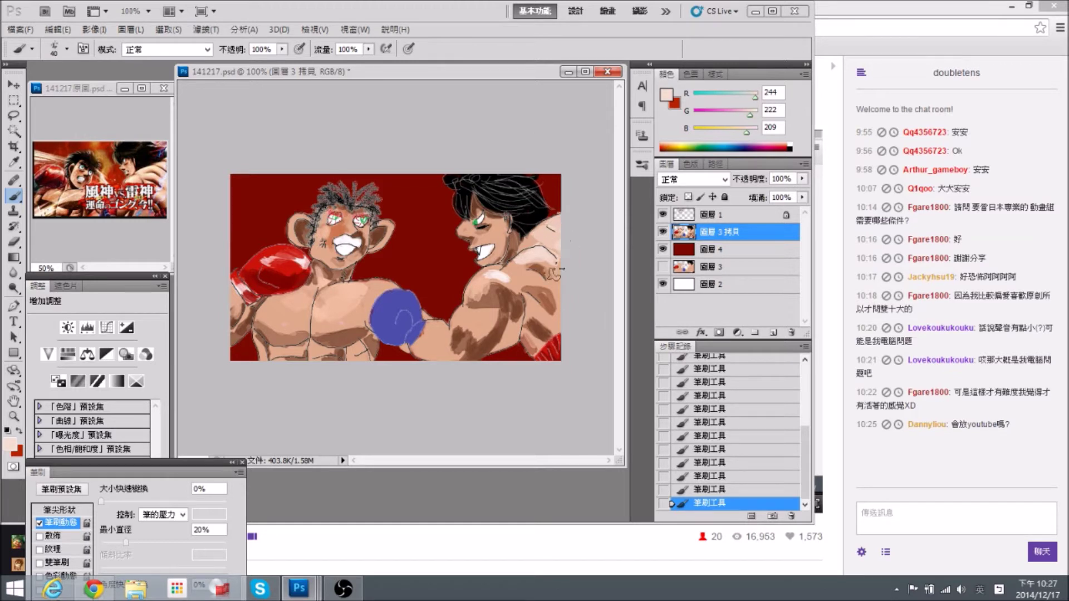
mouse_move(528, 312)
left_mouse_down()
mouse_move(557, 329)
mouse_move(556, 295)
mouse_move(554, 303)
mouse_move(529, 278)
mouse_move(468, 315)
mouse_move(484, 340)
mouse_move(459, 320)
mouse_move(429, 344)
mouse_move(443, 334)
mouse_move(428, 330)
mouse_move(435, 344)
left_mouse_up()
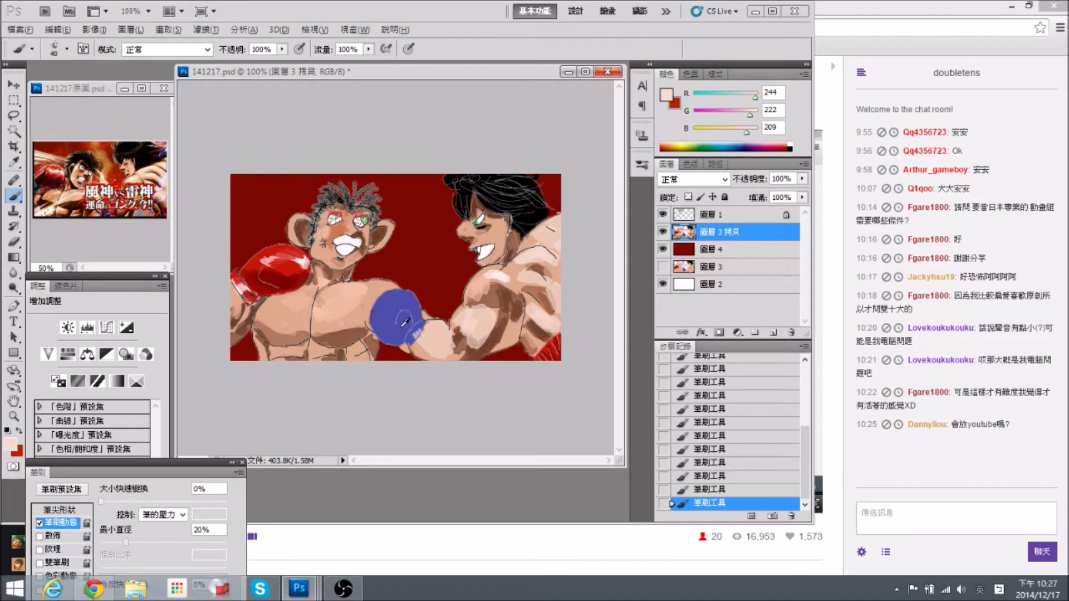
Darken the sampled glove blue to 2c2e88 and paint shadows on the blue glove.
left_click(405, 321, "alt")
left_click(10, 446)
left_click_drag(682, 216, 684, 228)
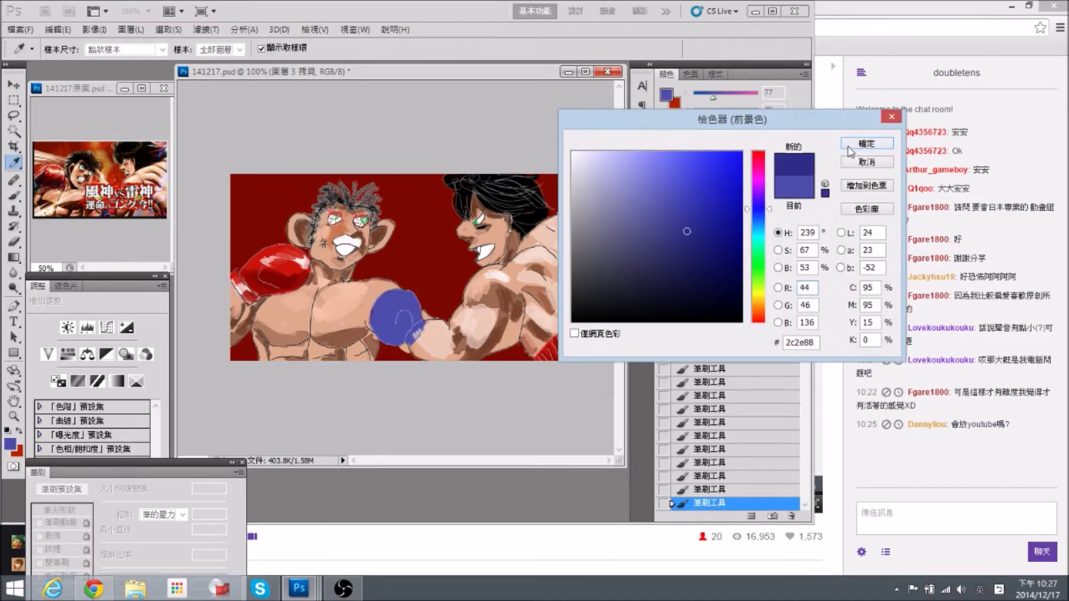
left_click(851, 146)
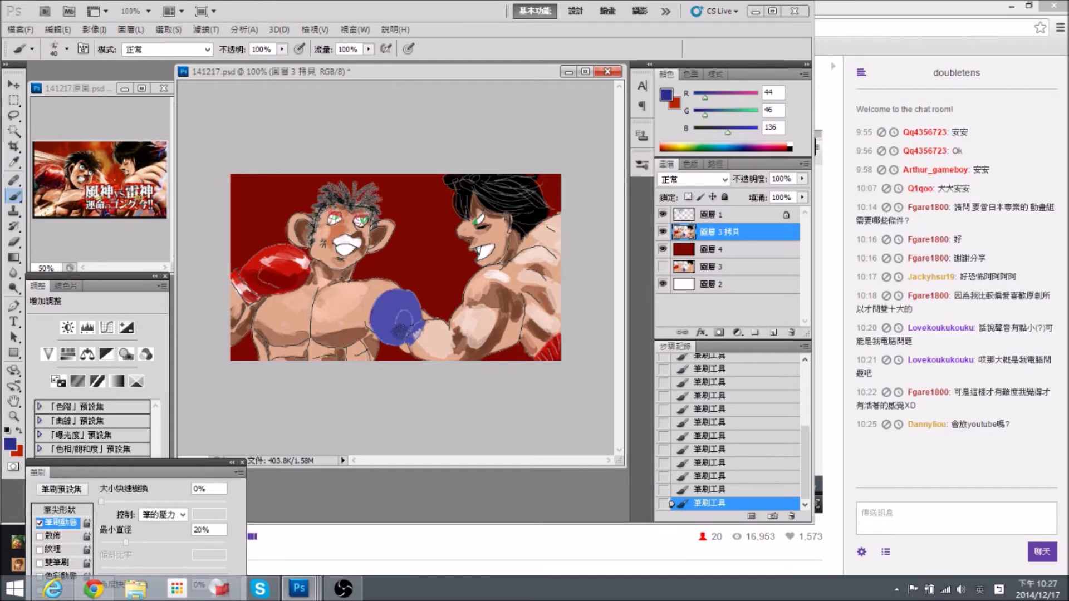
left_click_drag(394, 338, 382, 304)
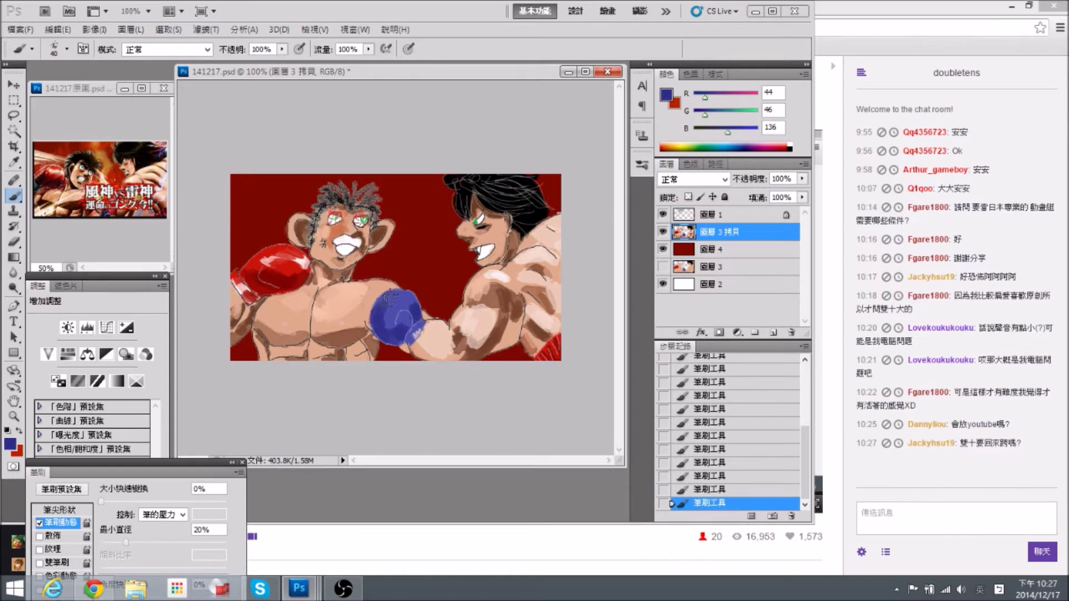
Blend the blue glove's shadows and cuff using blues sampled from the glove itself.
left_click(396, 302, "alt")
left_click(378, 316, "alt")
left_click_drag(381, 313, 384, 297)
left_click(393, 300, "alt")
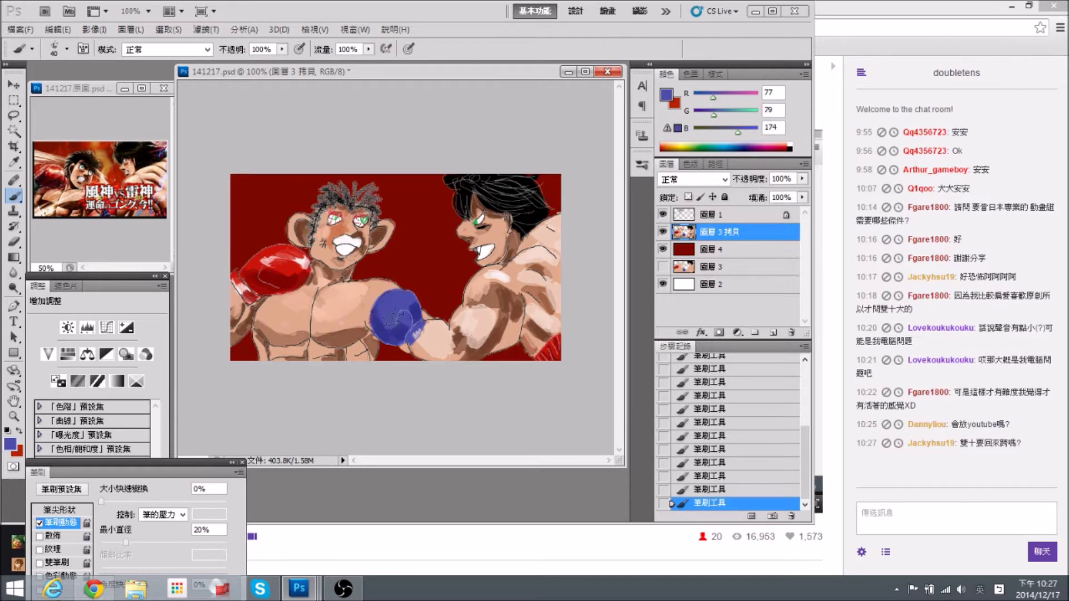
left_click(397, 330, "alt")
left_click(410, 338, "alt")
left_click_drag(412, 340, 418, 333)
Soften the shadows on the profile boxer's upper arm and the facing boxer's chest and abdomen with sampled browns and skin tones.
left_click(498, 298, "alt")
left_click_drag(504, 326, 488, 348)
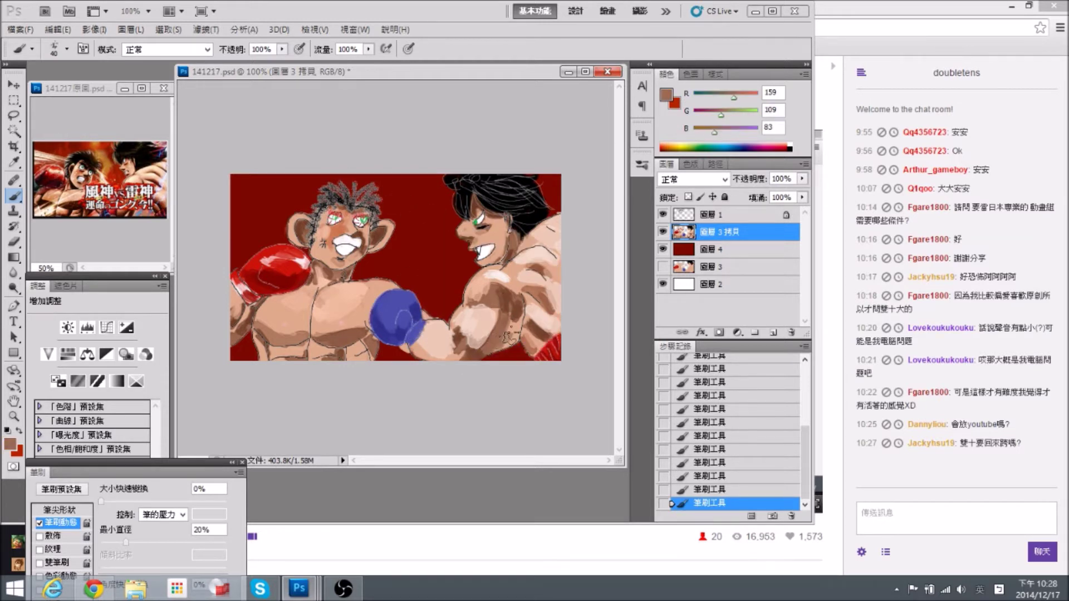
left_click(365, 314, "alt")
mouse_move(362, 323)
left_mouse_down()
mouse_move(346, 339)
mouse_move(357, 336)
mouse_move(351, 353)
mouse_move(365, 350)
mouse_move(361, 363)
mouse_move(360, 348)
left_mouse_up()
left_click(329, 341, "alt")
left_click(372, 345, "alt")
left_click(357, 311, "alt")
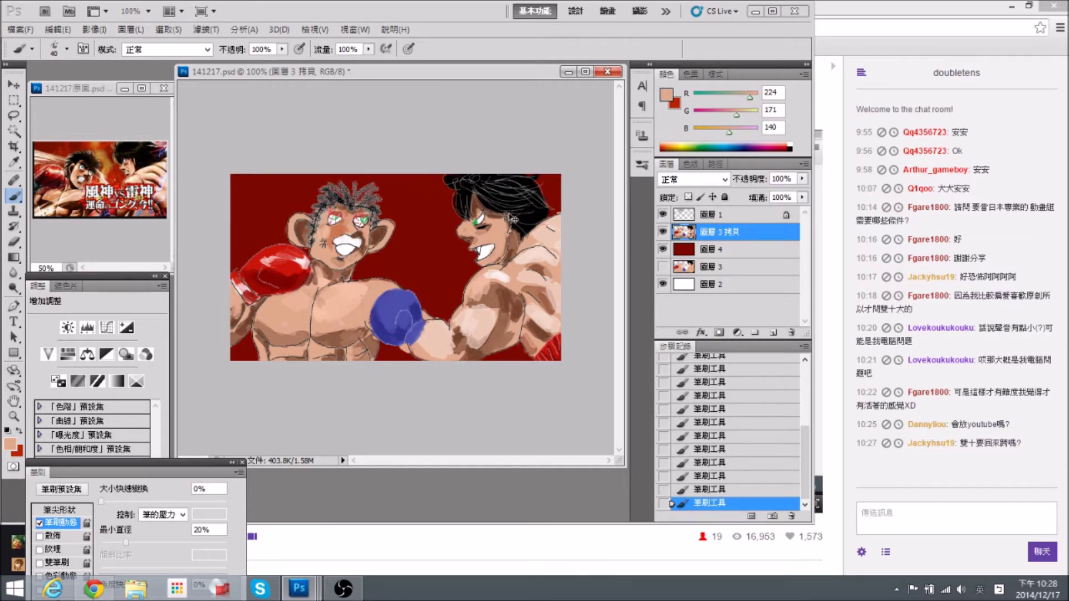
Save the document, sample black from the profile boxer's hair and darken the facing boxer's spiky hair and sideburns.
key("ctrl+plus")
left_click_drag(320, 196, 385, 269)
key("ctrl+s")
left_click_drag(498, 156, 403, 181)
left_click(501, 121, "alt")
mouse_move(288, 139)
left_mouse_down()
mouse_move(311, 139)
mouse_move(321, 122)
left_mouse_up()
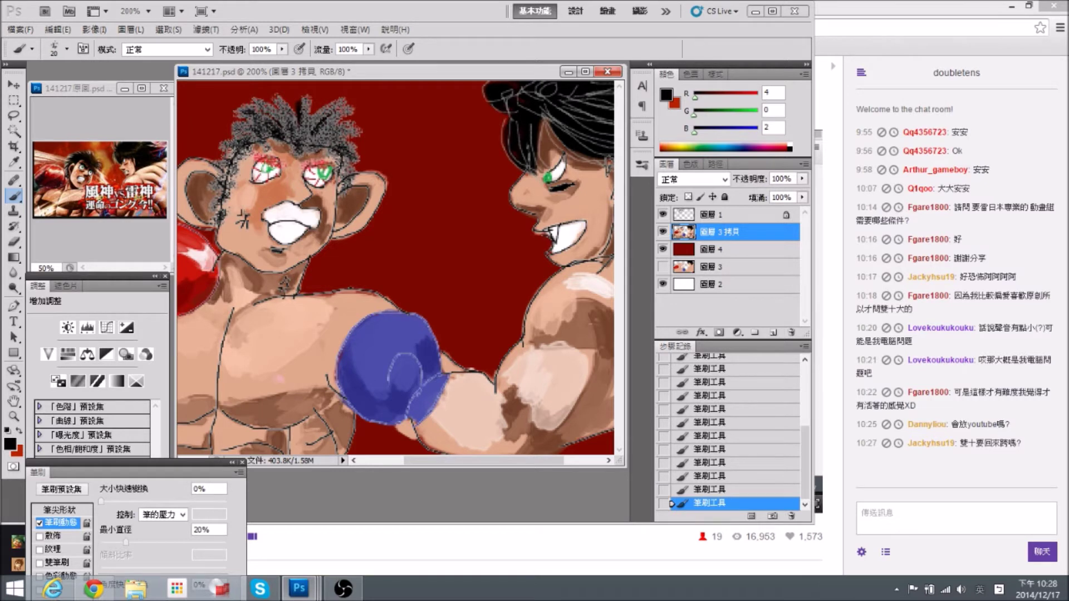
mouse_move(234, 144)
left_mouse_down()
mouse_move(220, 158)
mouse_move(215, 214)
left_mouse_up()
left_click_drag(348, 166, 339, 189)
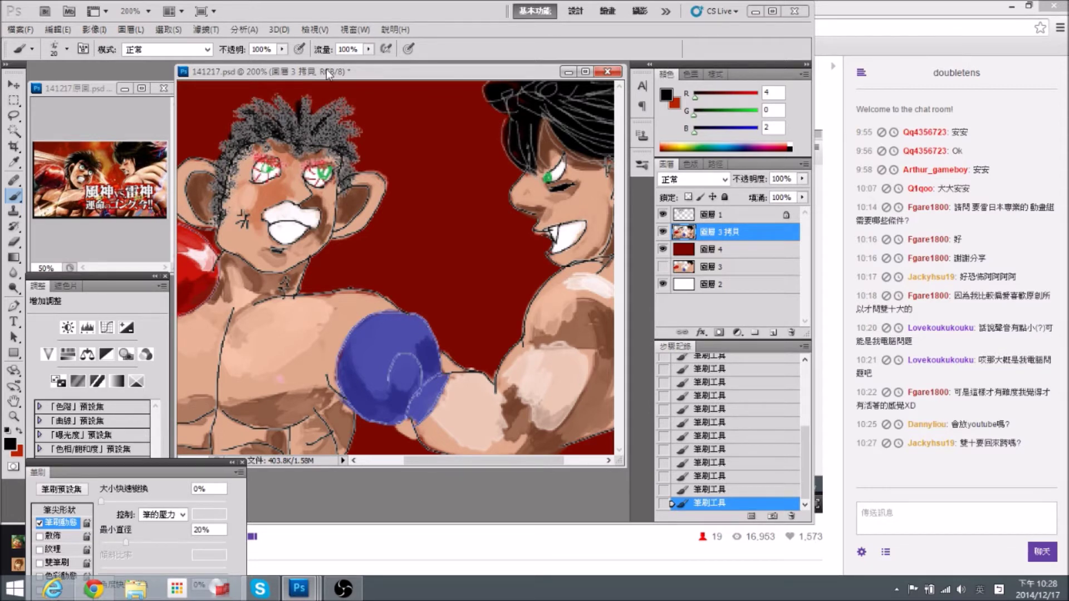
Make the line-art layer 圖層 1 active and lasso a selection around the facing boxer's spiky hair and sideburns.
left_click_drag(585, 127, 502, 121)
left_click_drag(450, 164, 492, 165)
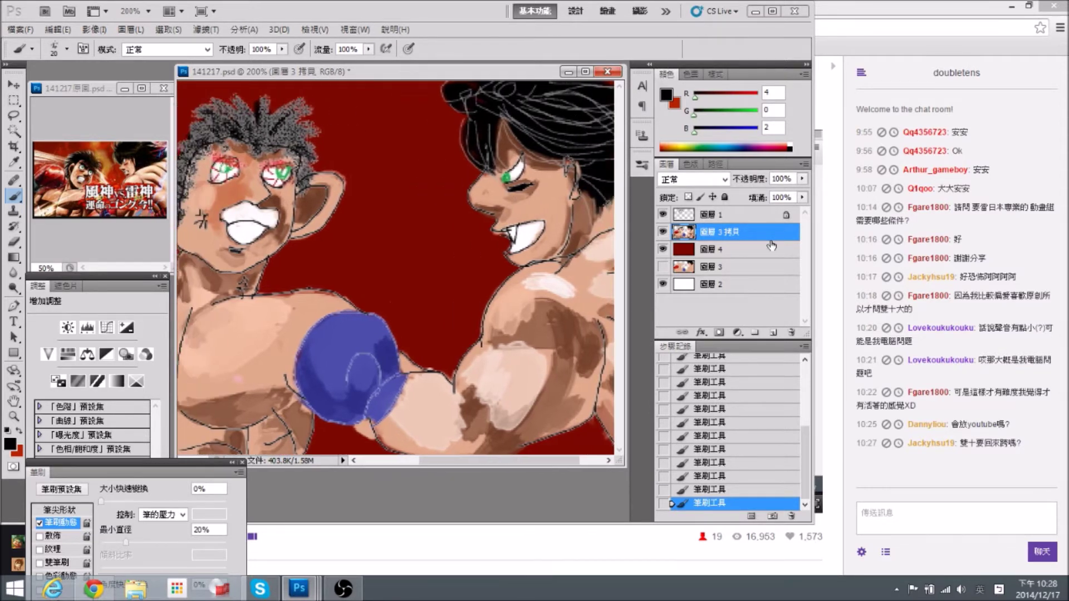
left_click(723, 216)
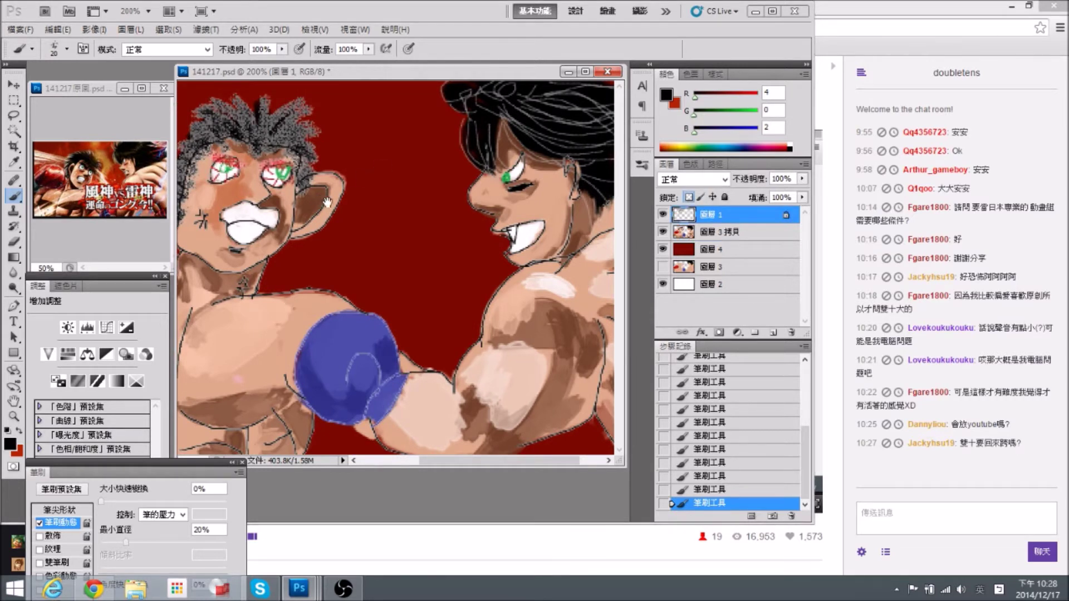
left_click_drag(374, 173, 474, 172)
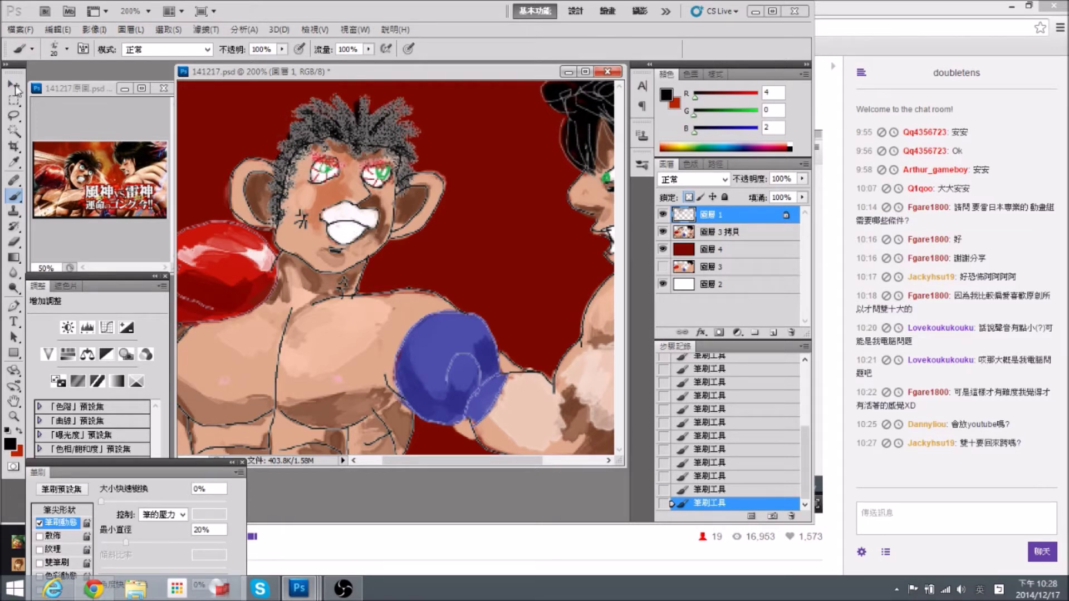
left_click(14, 115)
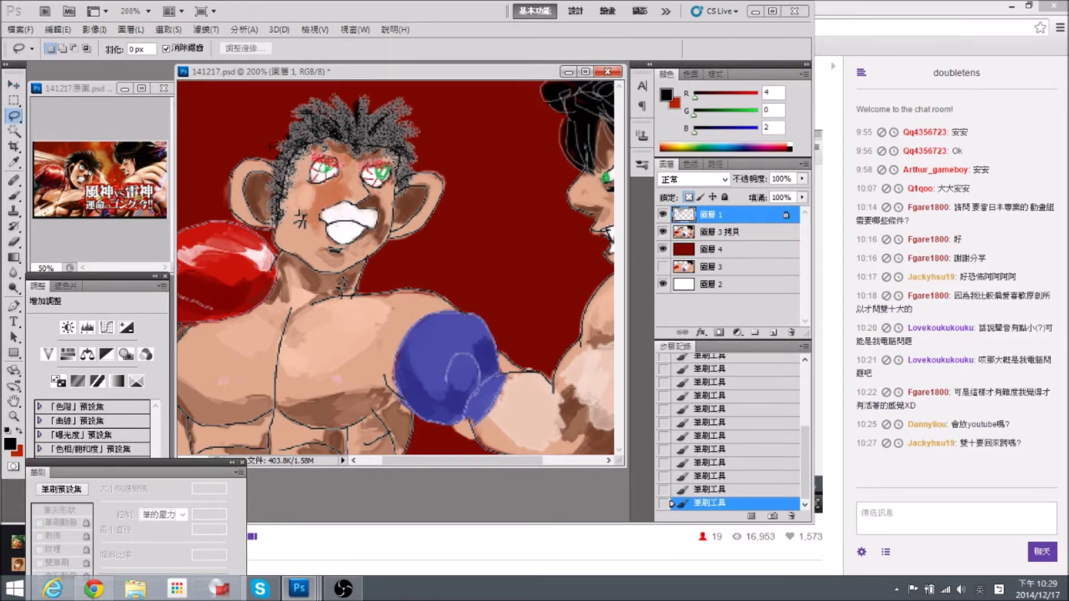
left_click_drag(294, 84, 412, 85)
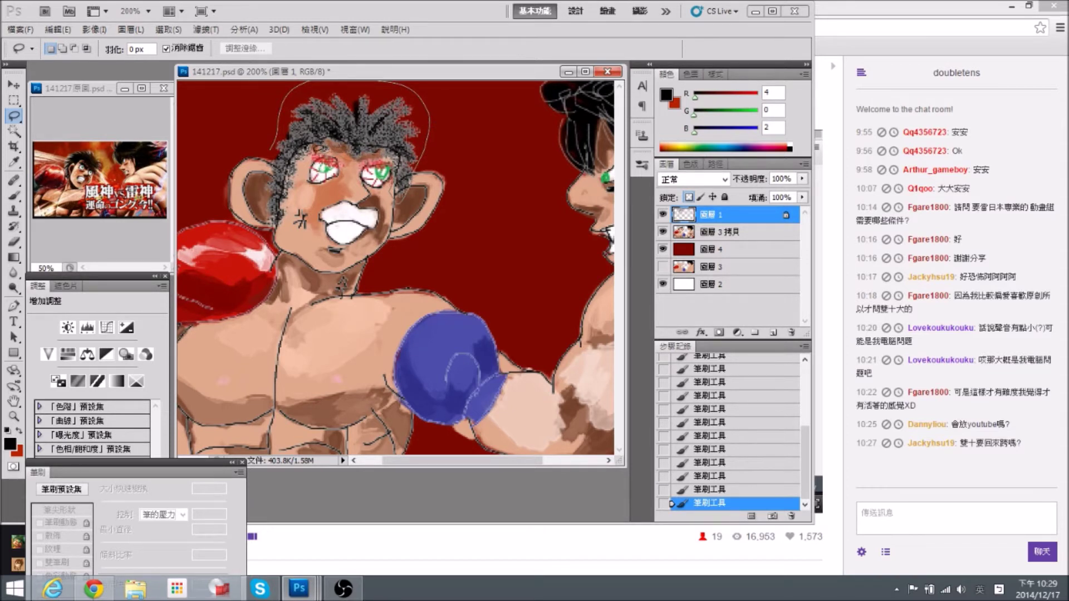
left_click_drag(309, 151, 282, 222)
left_click_drag(271, 162, 270, 149)
Extend the lasso selection to include the profile boxer's hair.
mouse_move(455, 159)
left_mouse_down()
mouse_move(344, 161)
mouse_move(464, 167)
mouse_move(458, 173)
mouse_move(485, 163)
left_mouse_up()
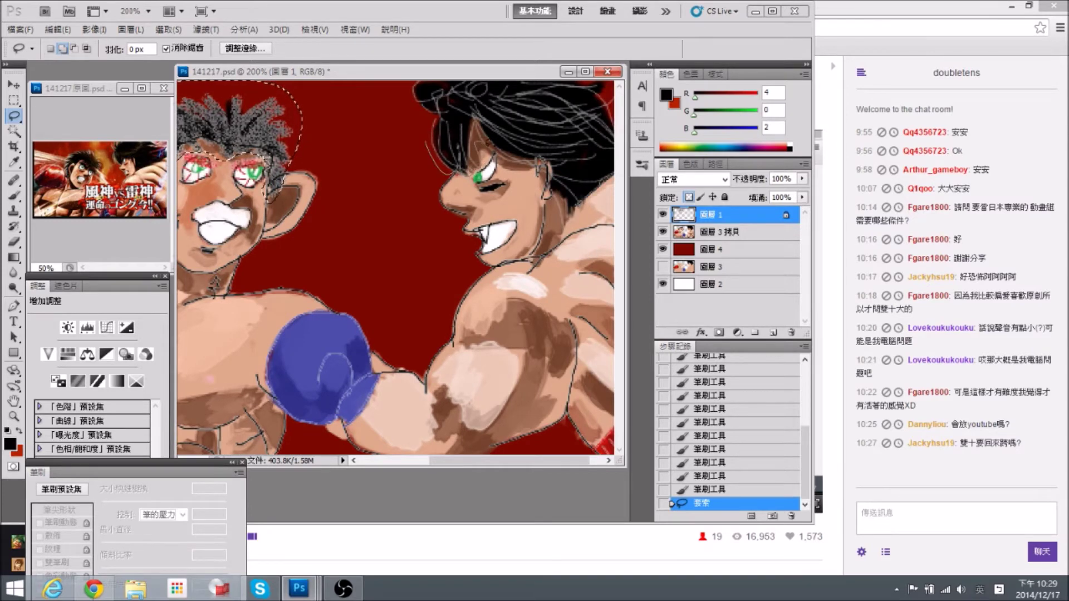
mouse_move(534, 135)
left_mouse_down()
mouse_move(449, 78)
mouse_move(403, 142)
left_mouse_up()
left_click_drag(568, 143, 533, 143)
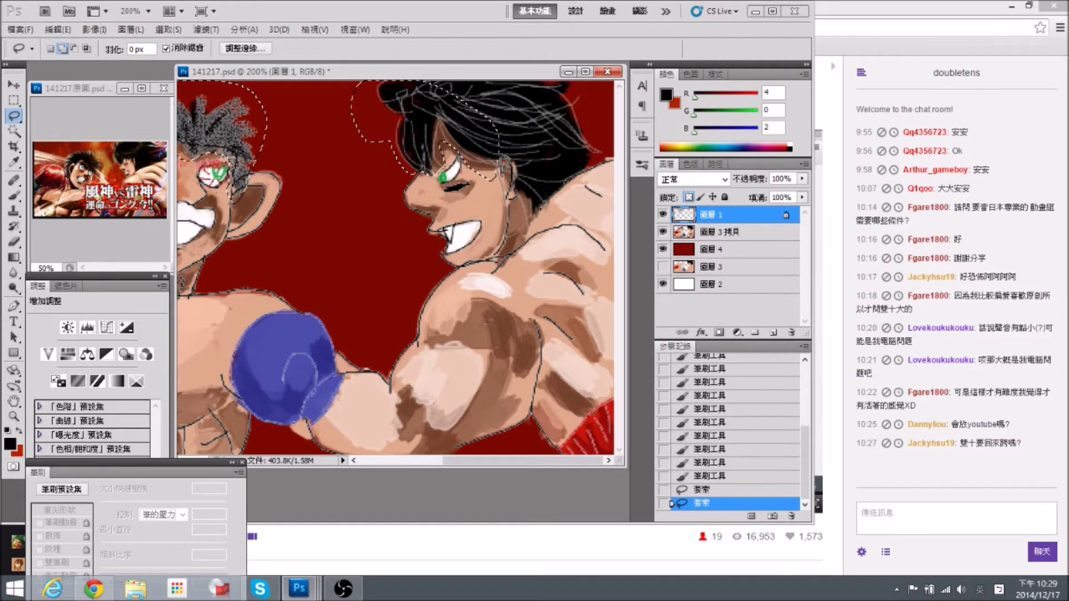
mouse_move(554, 65)
left_mouse_down()
mouse_move(356, 79)
mouse_move(440, 93)
left_mouse_up()
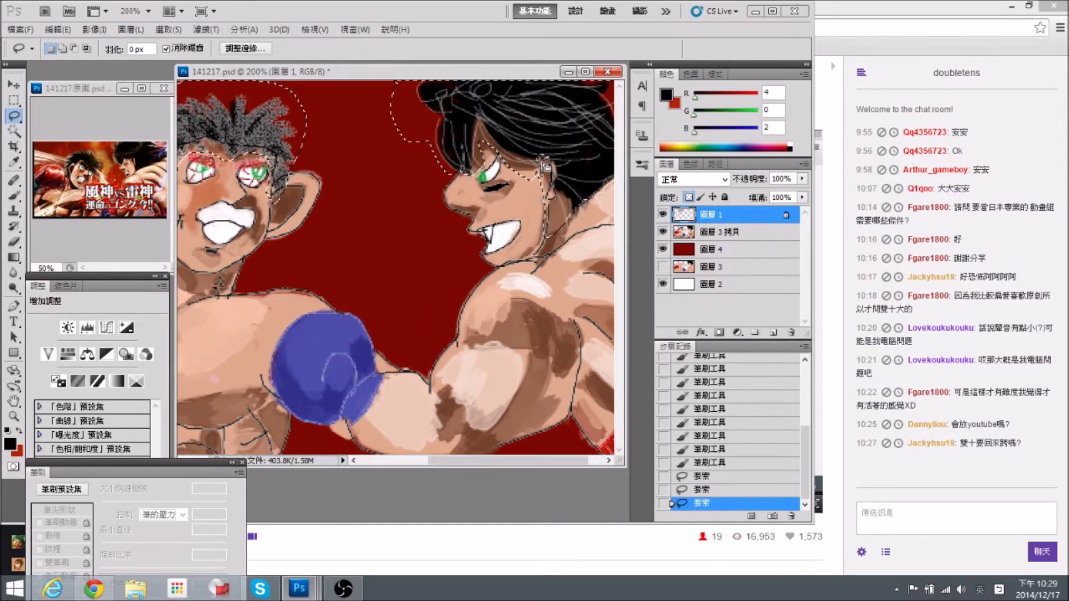
Darken the selected hair lines with Hue/Saturation at a lightness of -100, and clear the selection.
key("ctrl+u")
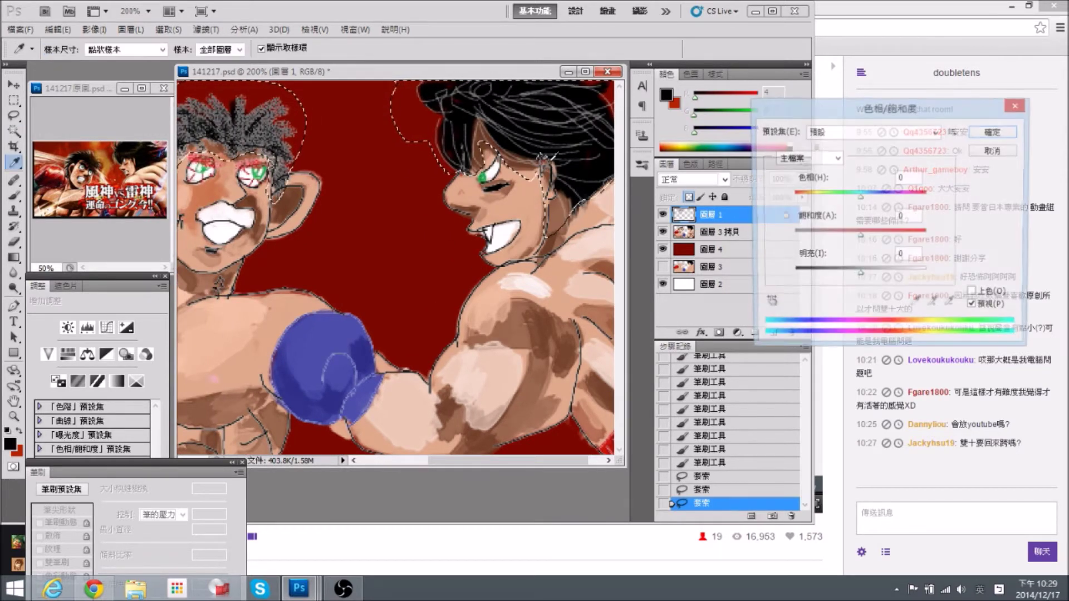
left_click_drag(859, 274, 776, 286)
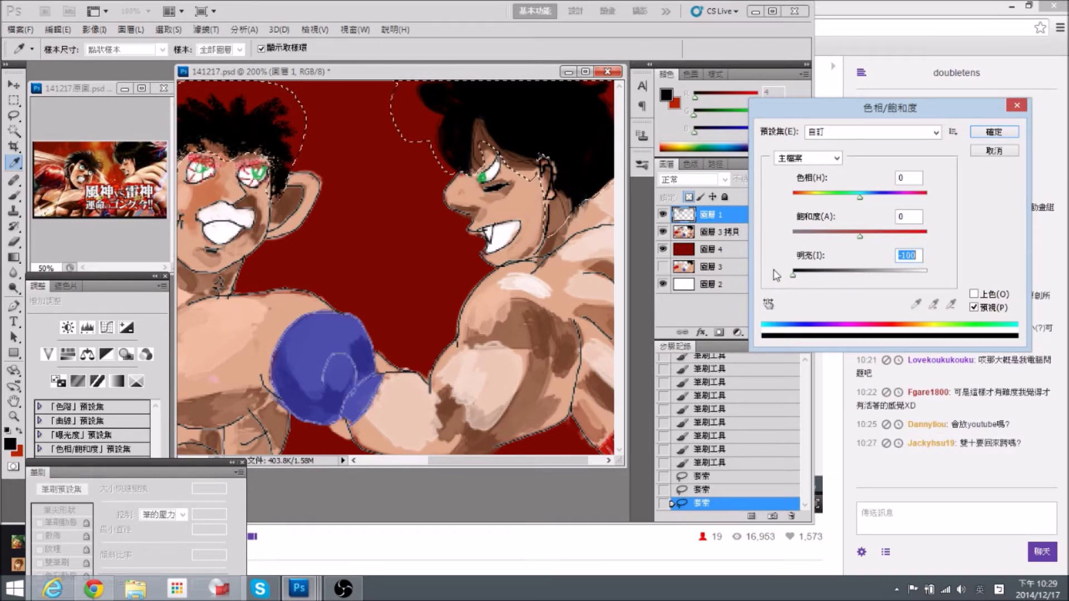
key("ctrl+minus")
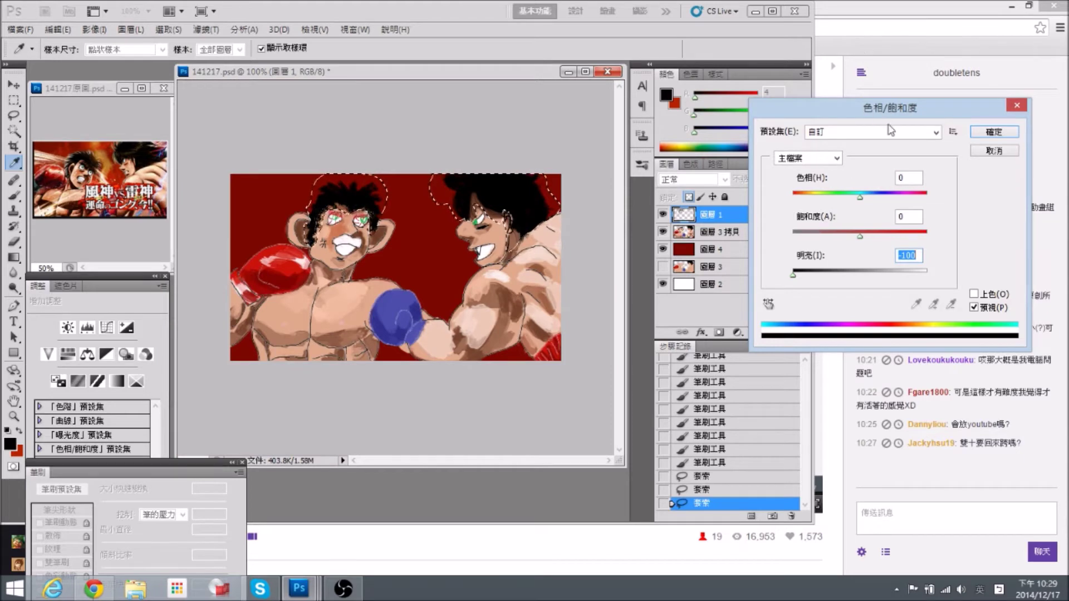
left_click(986, 136)
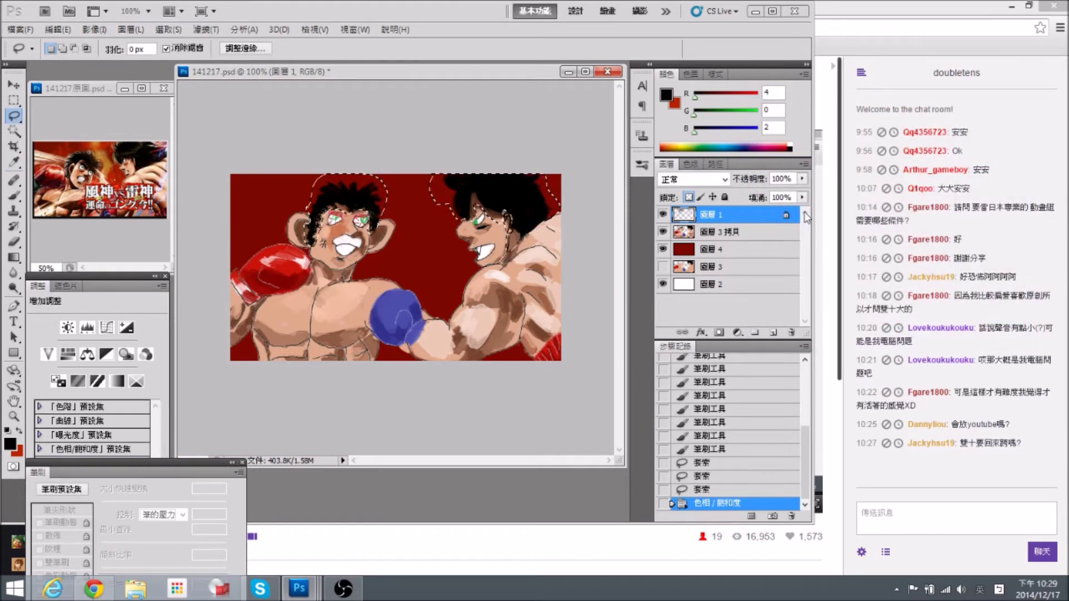
key("ctrl+plus")
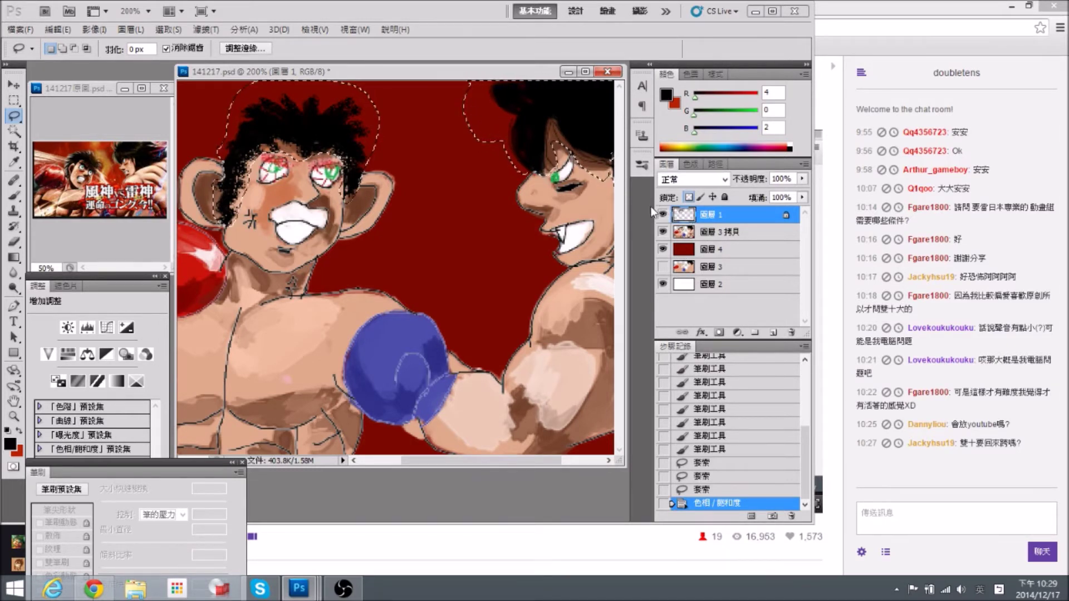
key("ctrl+d")
scroll(410, 224, "right", 3)
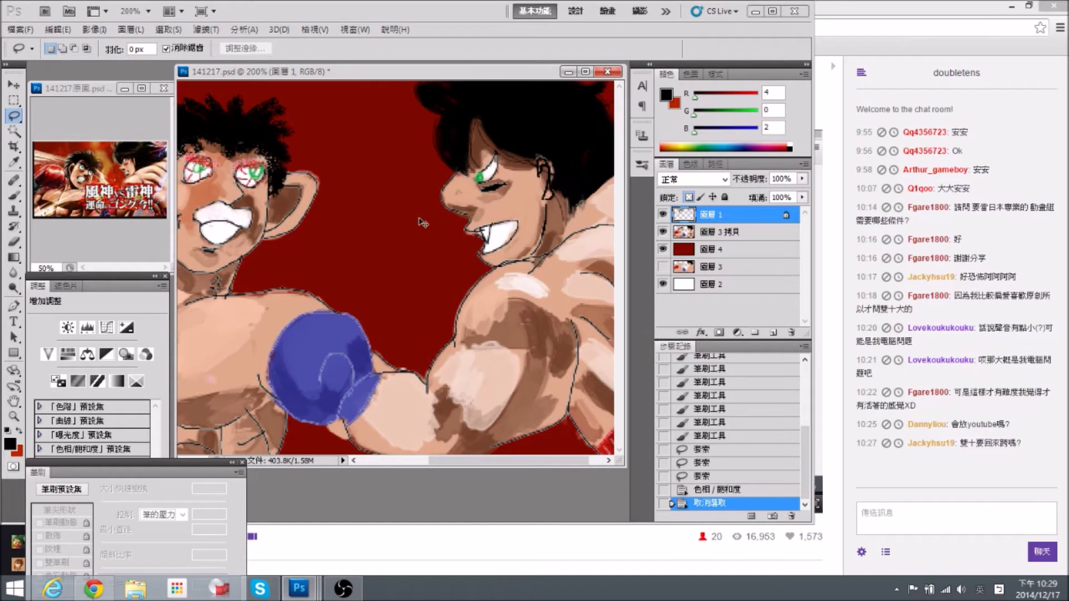
Make the colour layer 圖層 3 拷貝 active, check it by toggling its visibility, and save the document.
key("ctrl+minus")
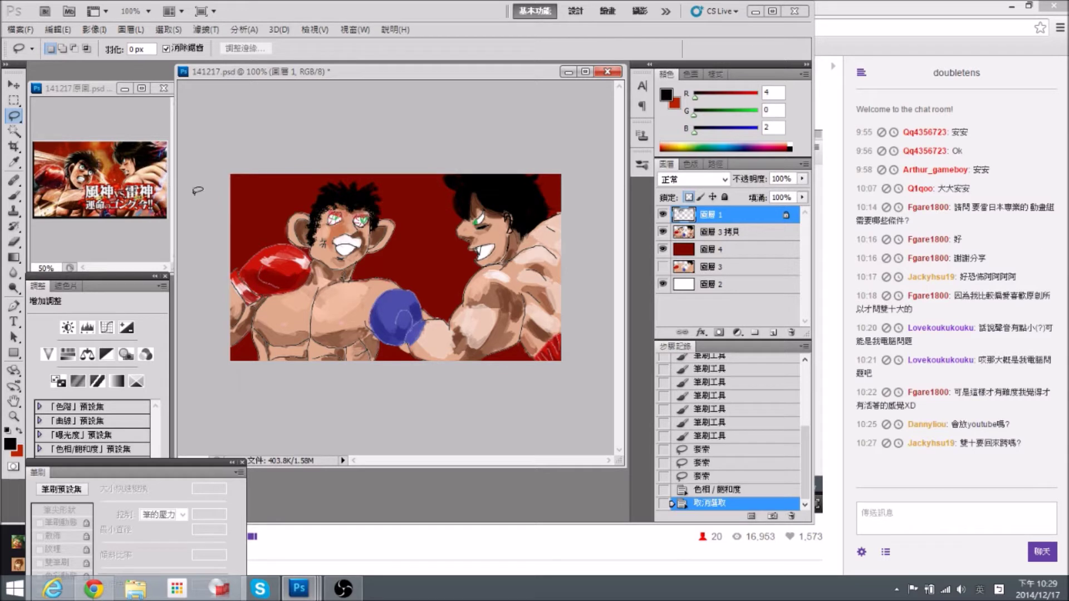
key("ctrl+plus")
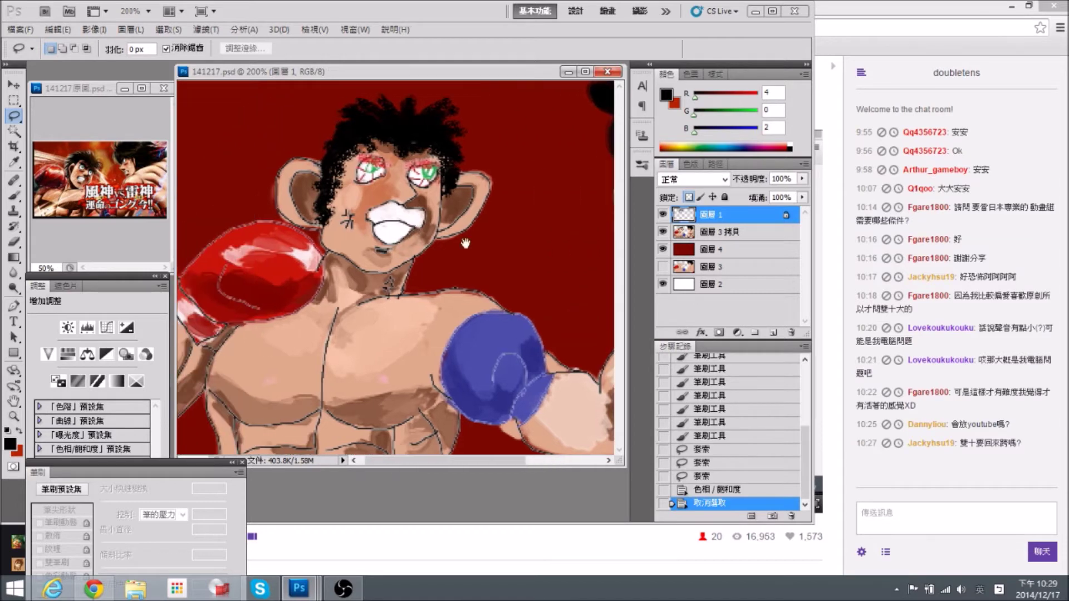
left_click(710, 232)
left_click(664, 232)
left_click(664, 231)
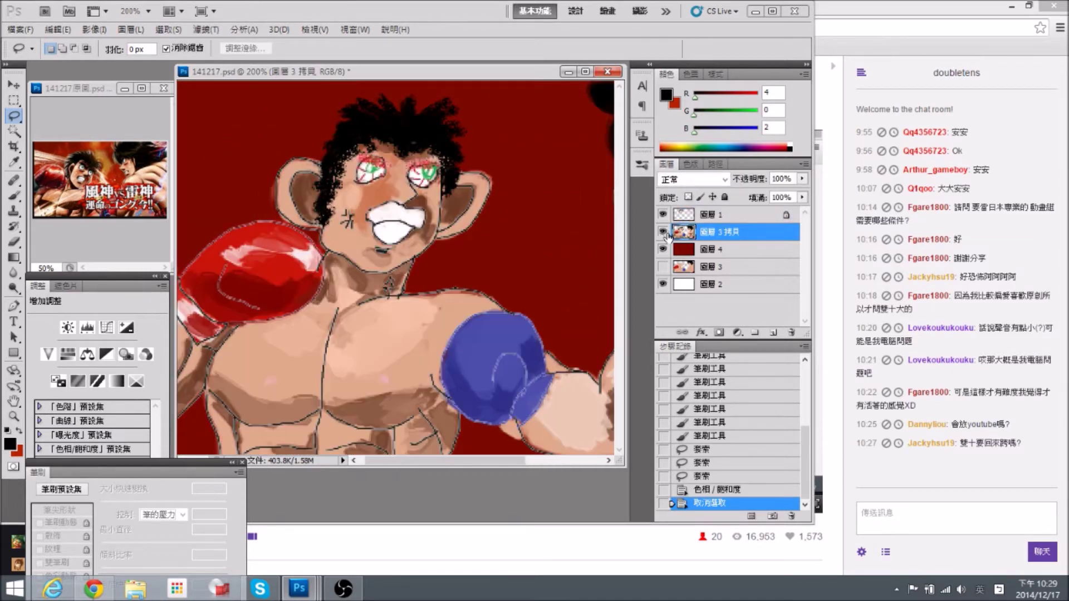
left_click_drag(392, 260, 409, 263)
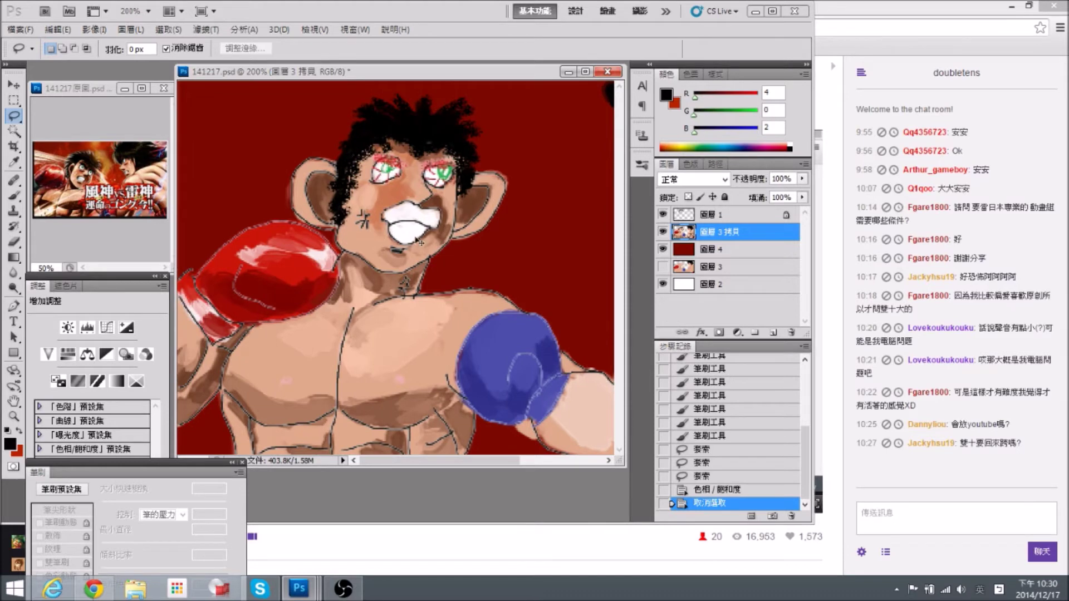
key("ctrl+plus")
key("ctrl+minus")
key("ctrl+minus")
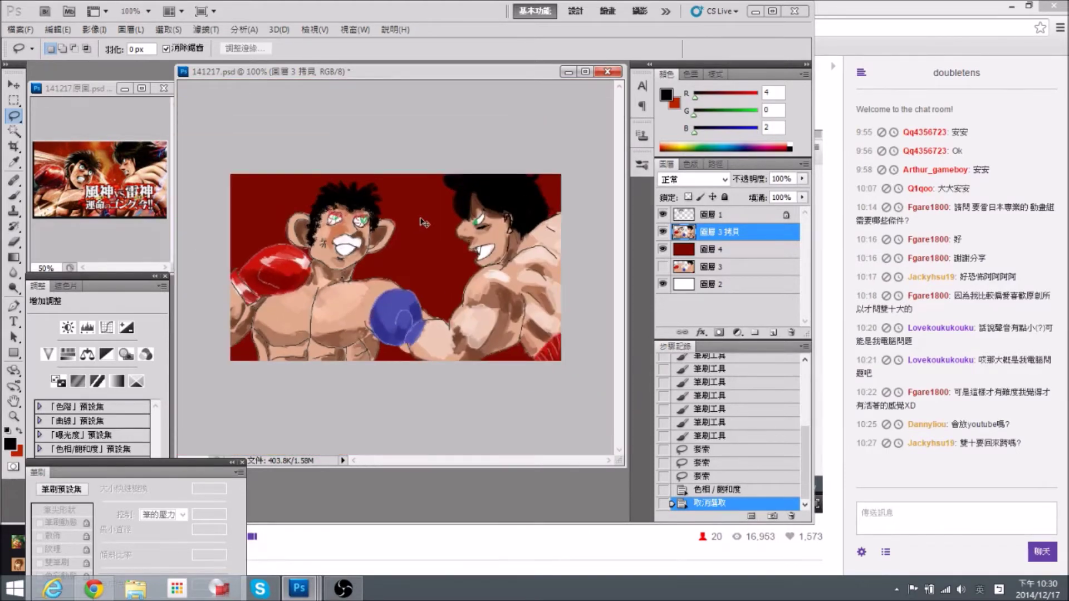
key("ctrl+s")
Add a Levels adjustment layer above 圖層 3 拷貝 and lower its white output level to 201.
left_click_drag(107, 281, 120, 228)
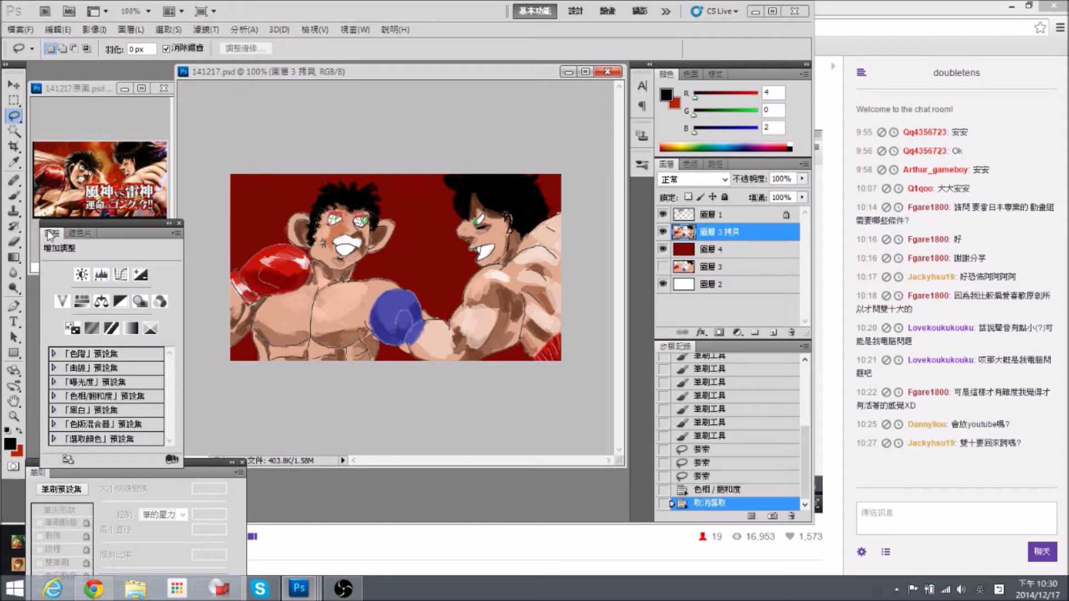
left_click(101, 275)
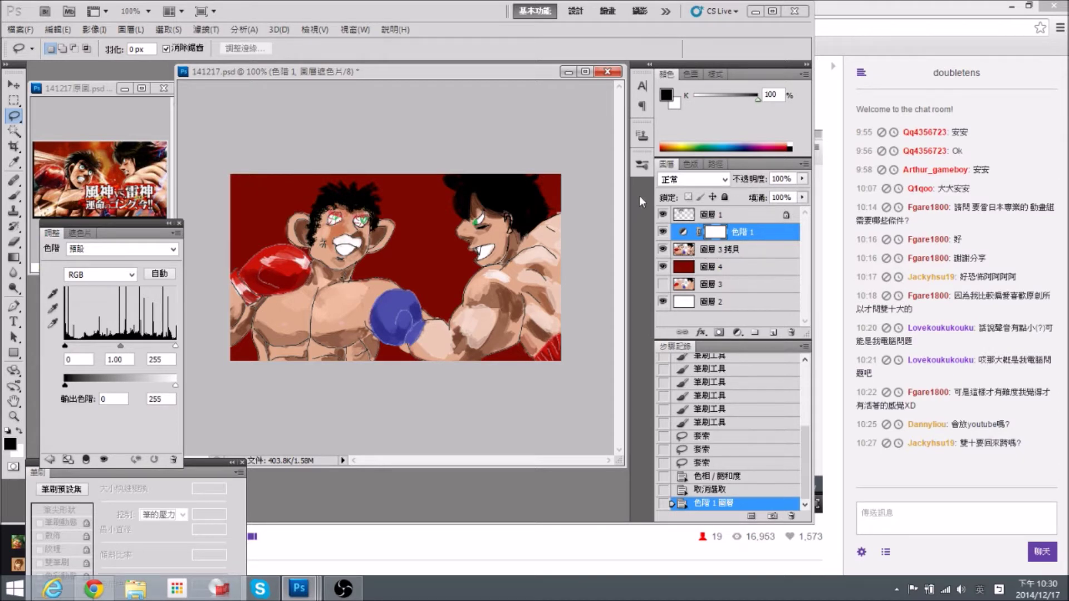
mouse_move(173, 382)
left_mouse_down()
mouse_move(144, 385)
mouse_move(175, 386)
mouse_move(152, 389)
left_mouse_up()
left_click_drag(176, 345, 176, 345)
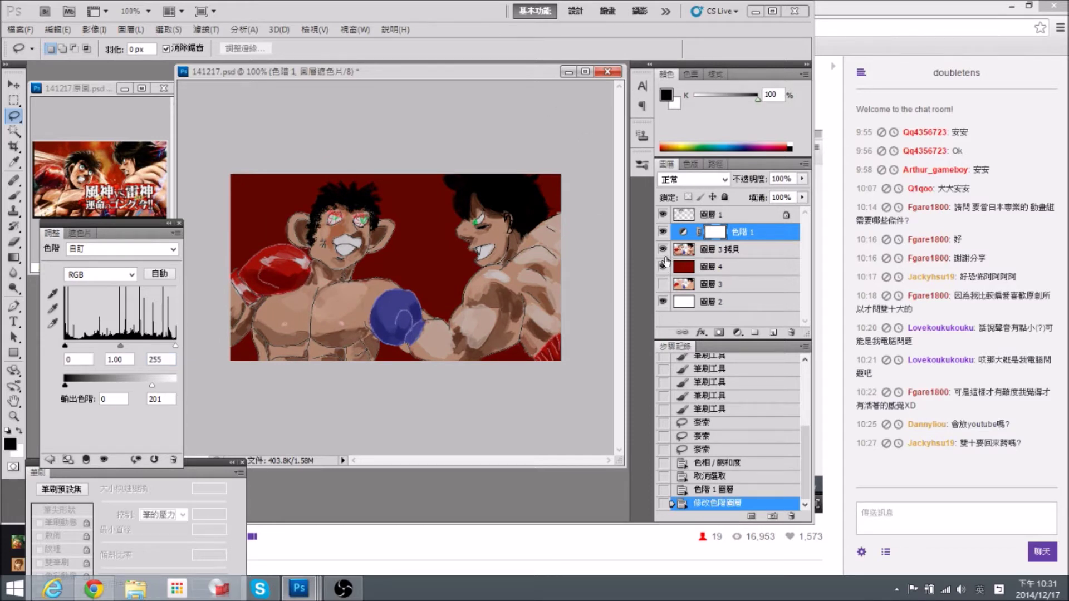
Compare the image with background layer 圖層 4 hidden and shown, and clip the Levels adjustment to 圖層 3 拷貝.
left_click(663, 265)
left_click(663, 267)
left_click(663, 268)
left_click(663, 268)
left_click(768, 236)
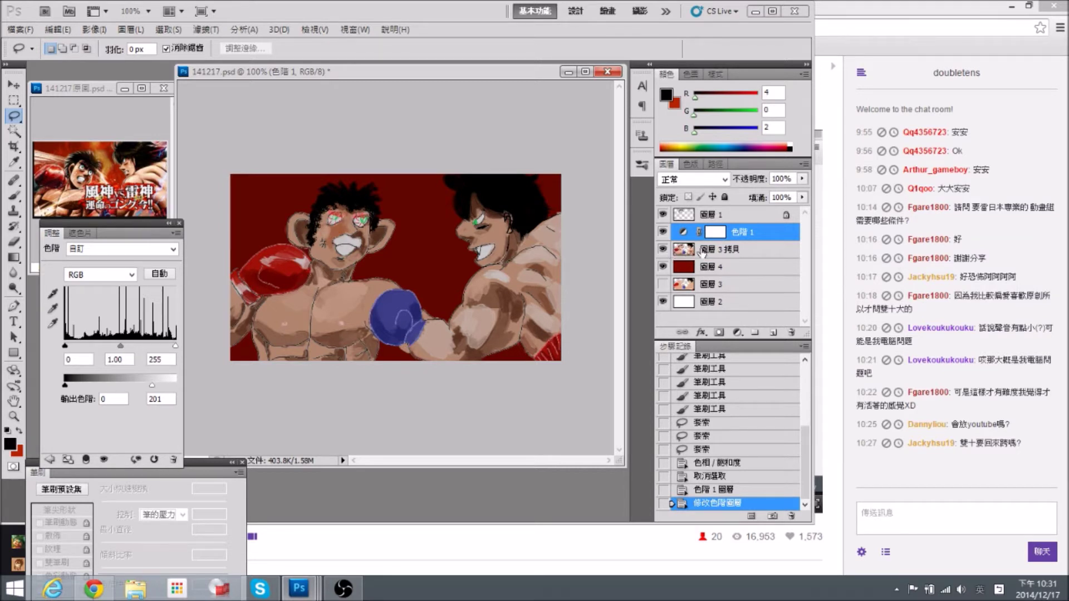
right_click(780, 233)
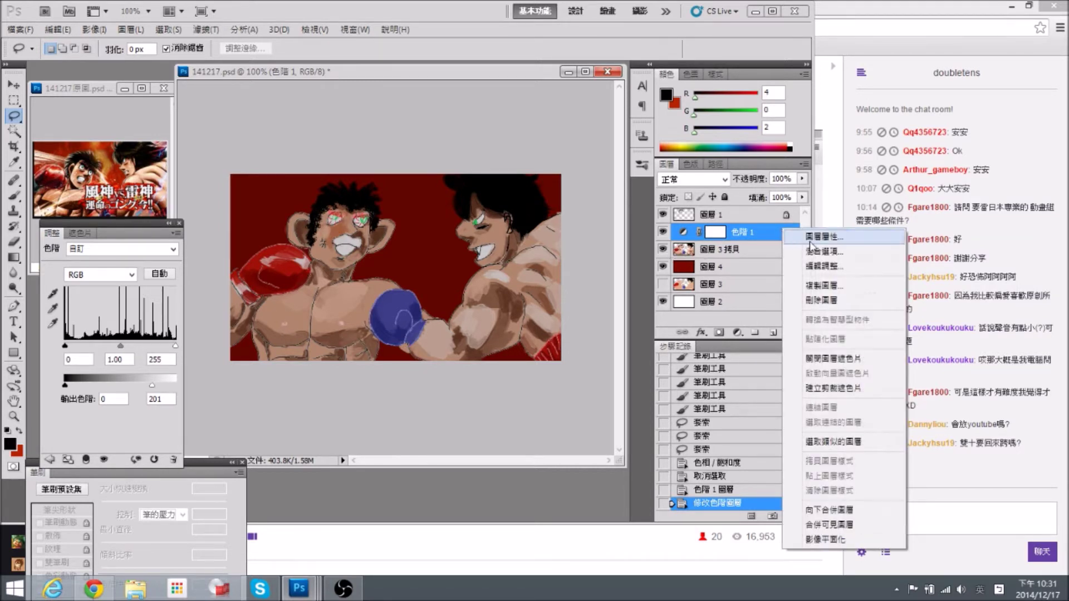
left_click(833, 389)
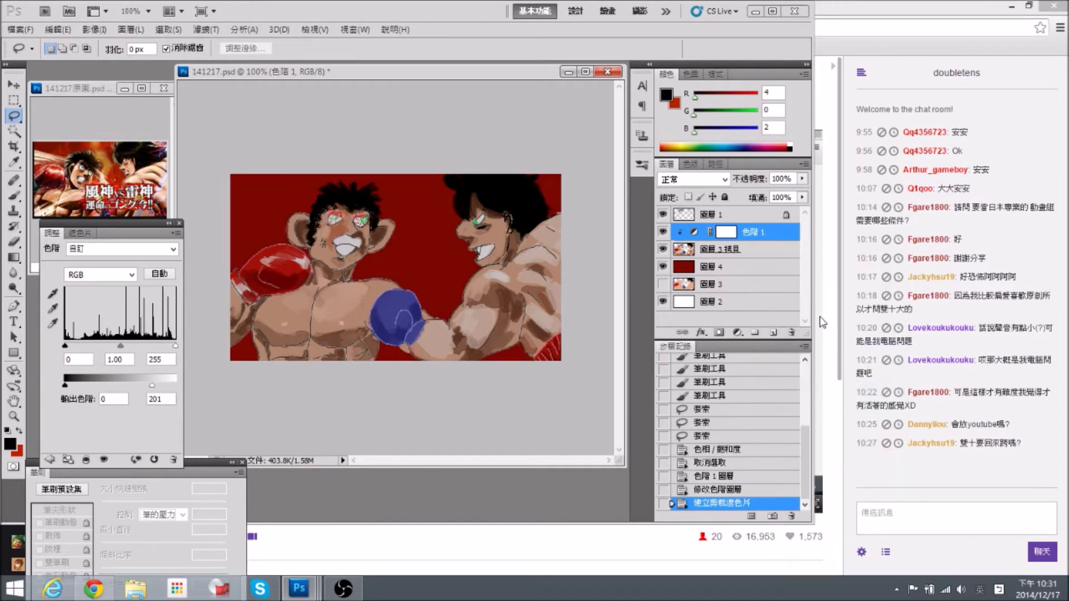
Compare the boxers with the clipped Levels adjustment switched off and on.
left_click(663, 267)
left_click(663, 267)
left_click(661, 232)
left_click(662, 233)
left_click(663, 232)
left_click(662, 233)
left_click(663, 233)
left_click(662, 233)
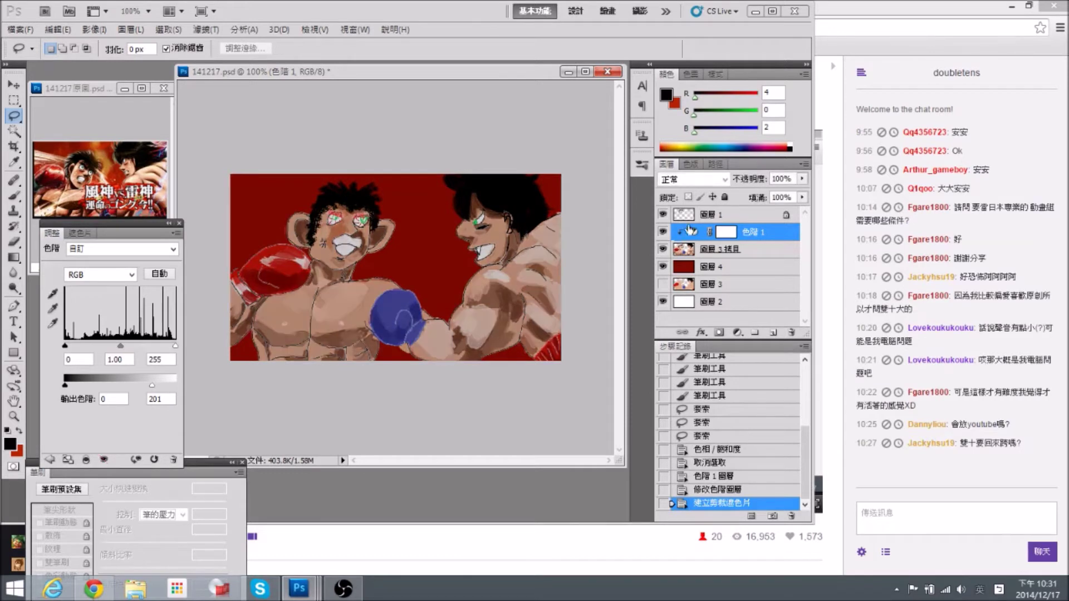
Set the Levels adjustment's white output level to 176 and fill its layer mask with black.
left_click(726, 233)
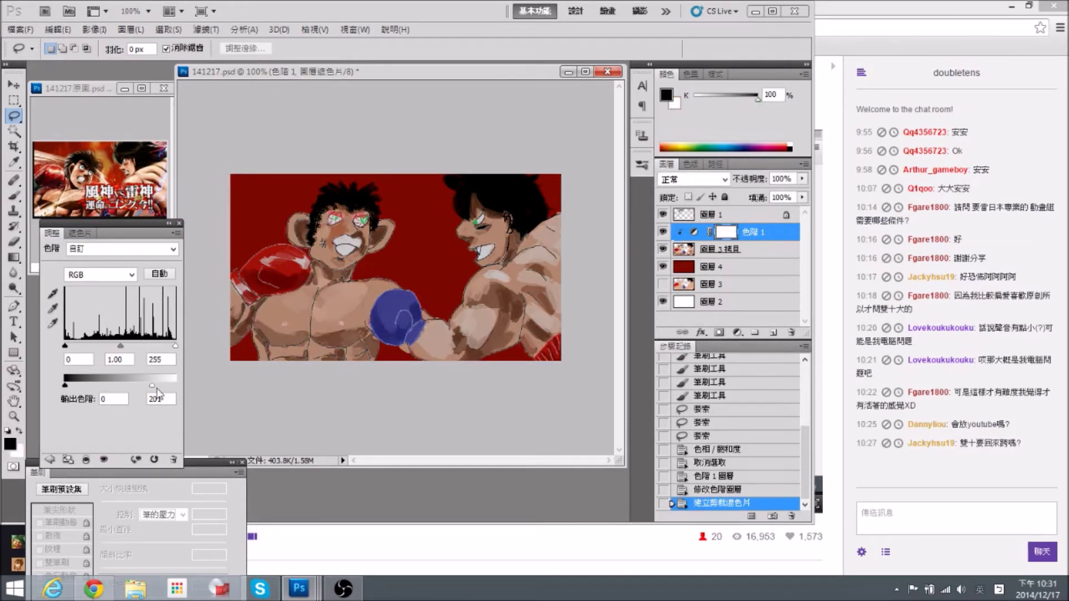
left_click_drag(149, 386, 141, 383)
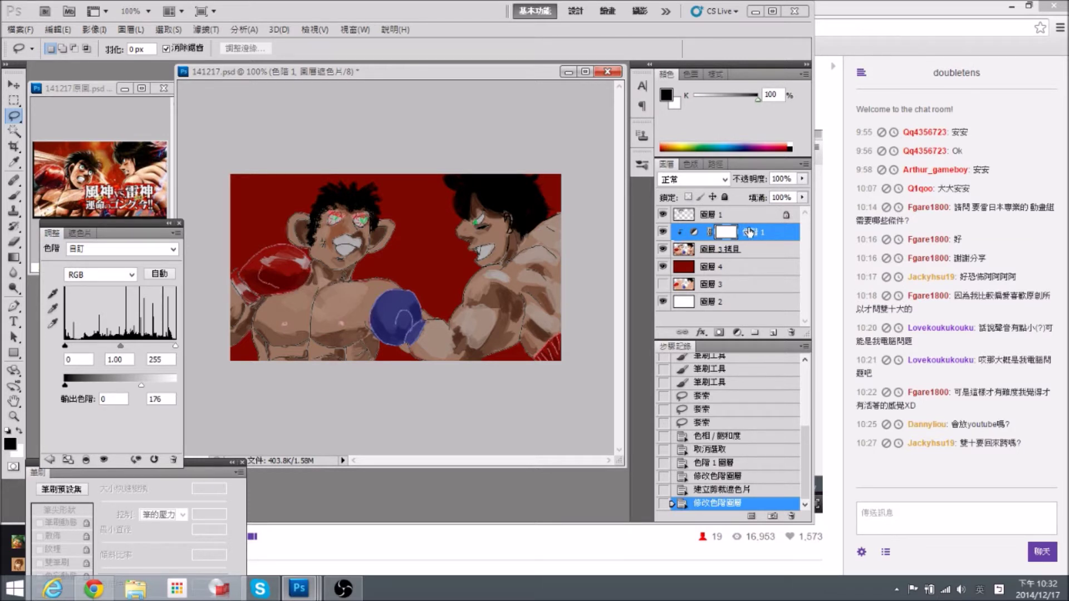
key("ctrl+BackSpace")
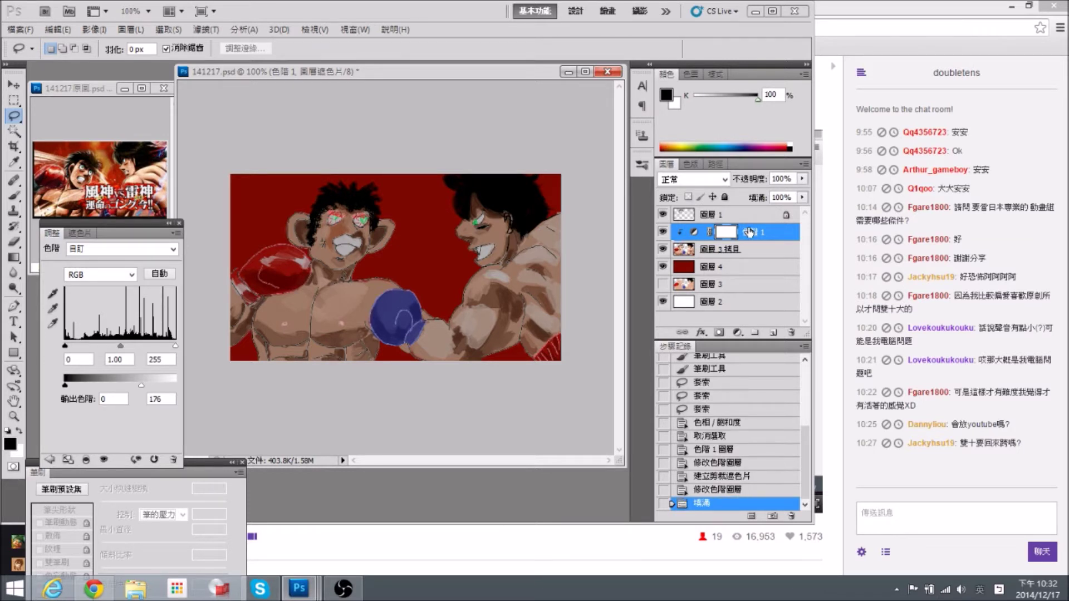
key("alt+BackSpace")
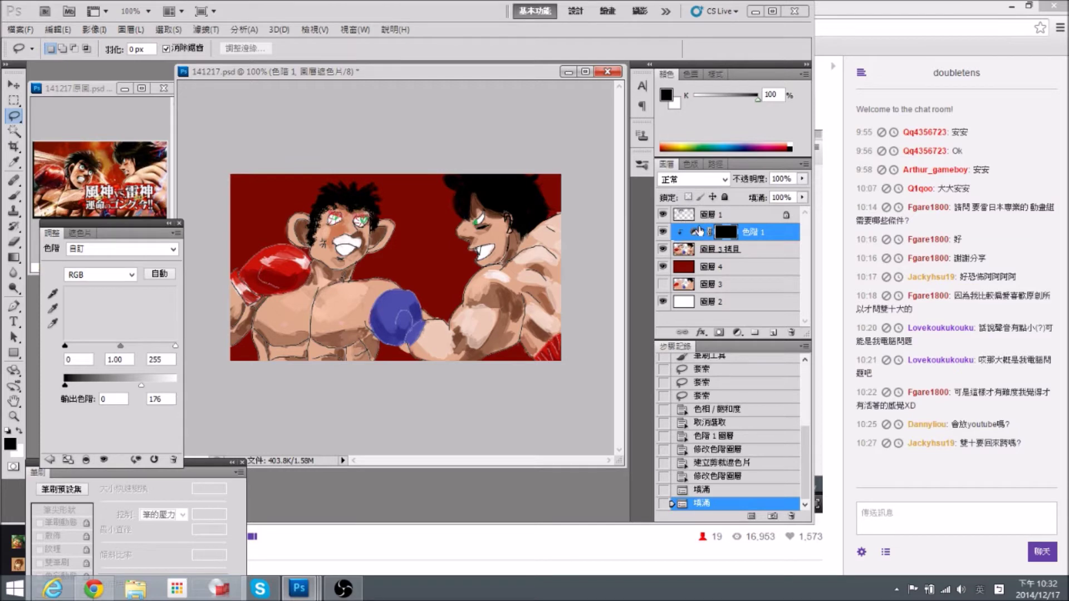
key("ctrl+plus")
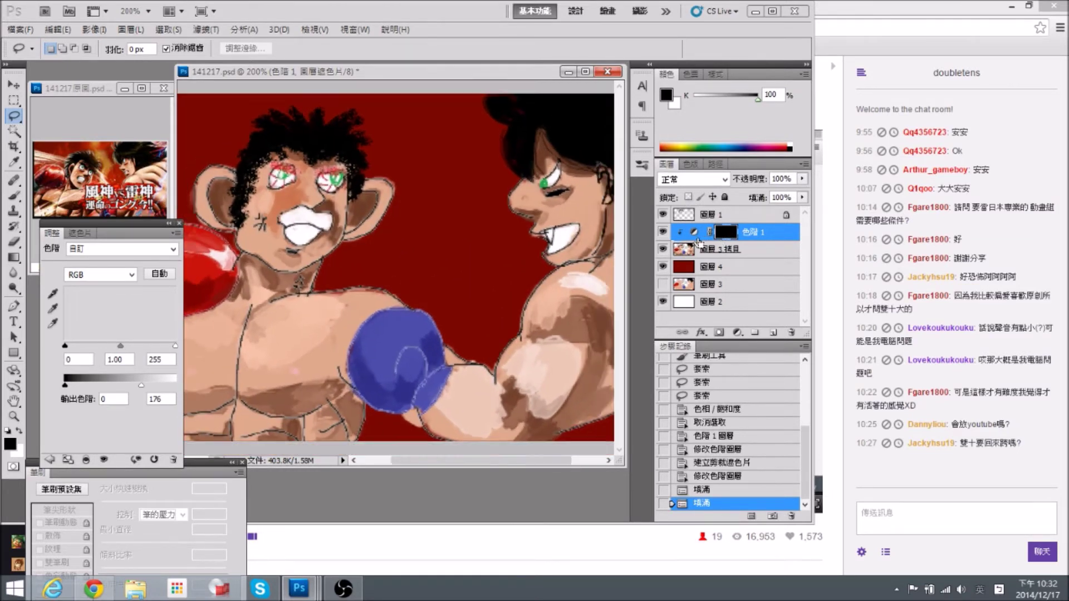
key("ctrl+minus")
key("ctrl+plus")
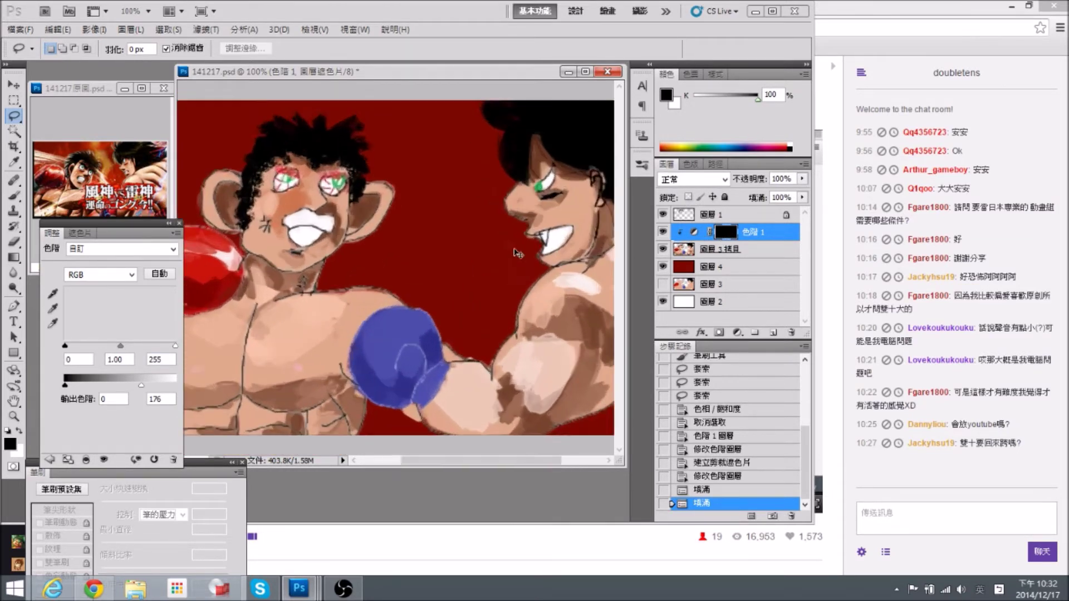
key("ctrl+minus")
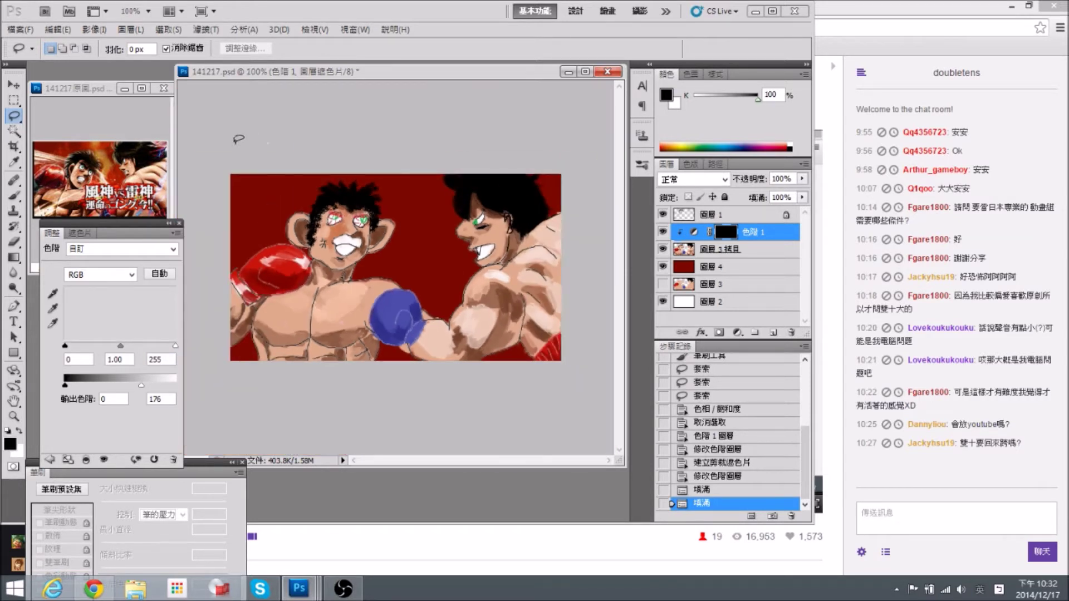
Try black radial gradients with the 前景到透明 preset on the 色階 1 mask over the left boxer's shoulder and the right boxer's back.
left_click(14, 259)
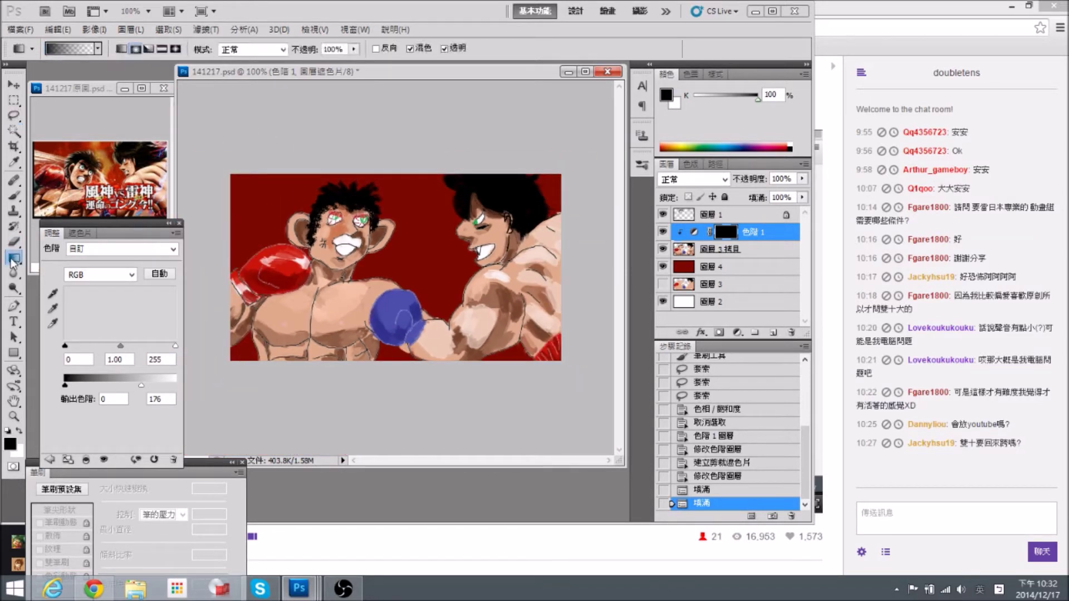
left_click(67, 46)
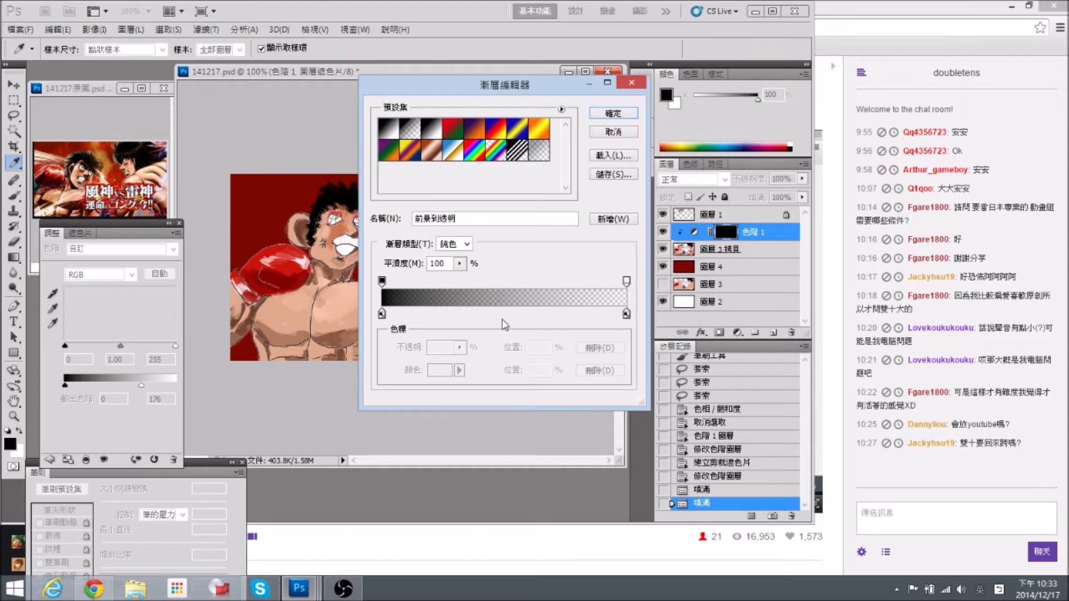
left_click(613, 113)
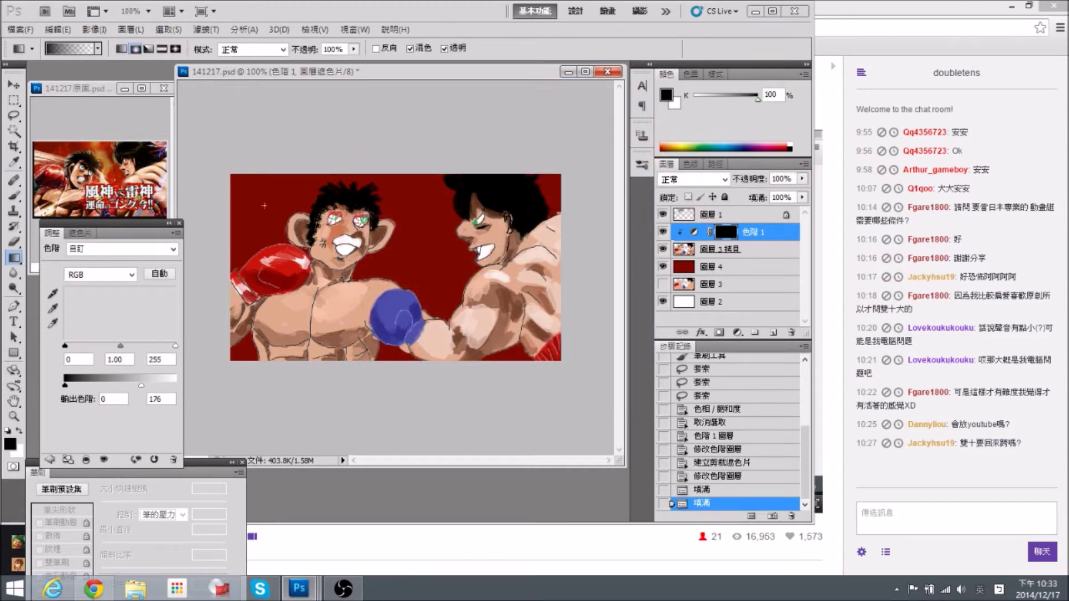
left_click_drag(375, 285, 369, 306)
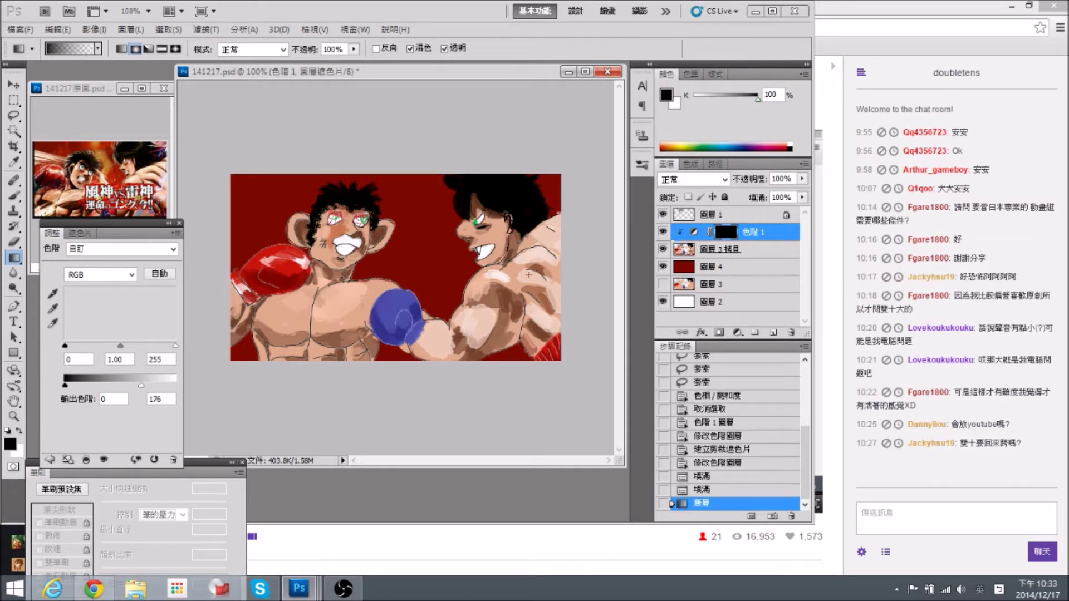
left_click_drag(528, 275, 558, 324)
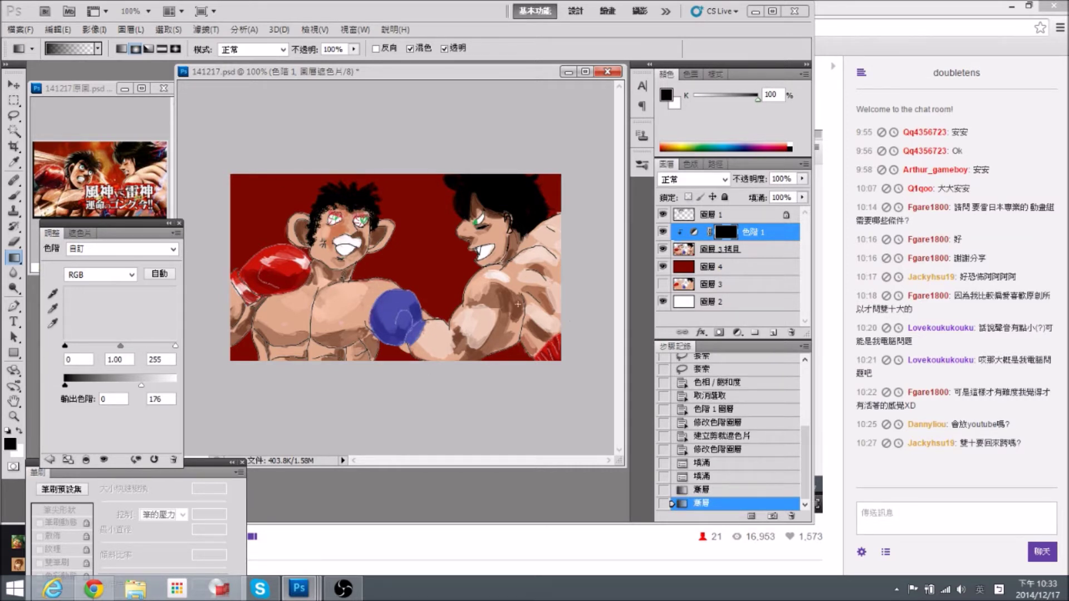
Make white the foreground colour and darken the boxers' lower and outer areas with radial gradients on the 色階 1 mask.
key("x")
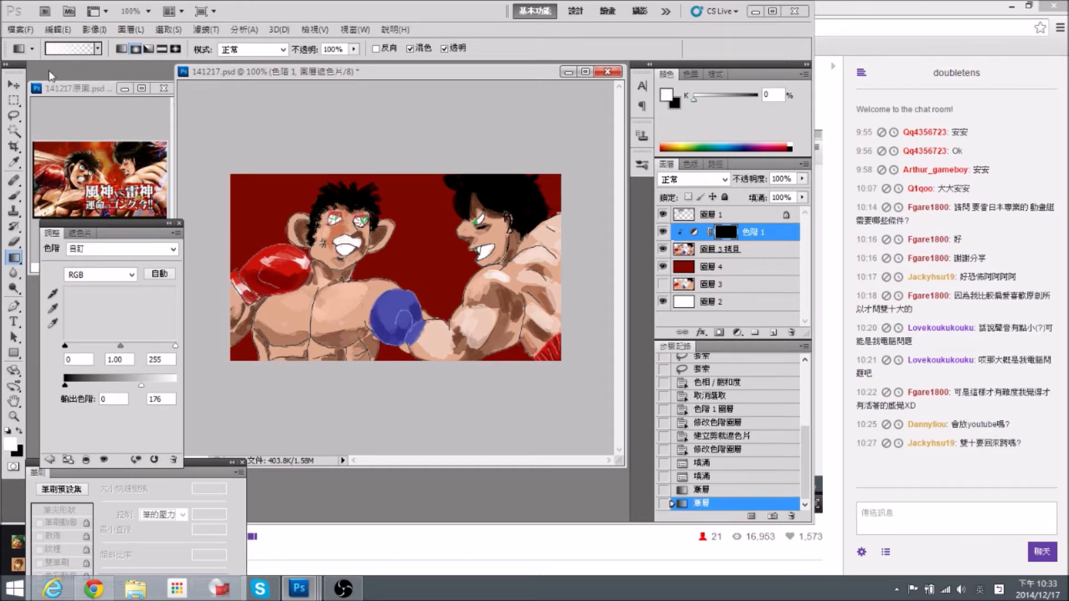
key("x")
key("x")
left_click_drag(544, 322, 545, 252)
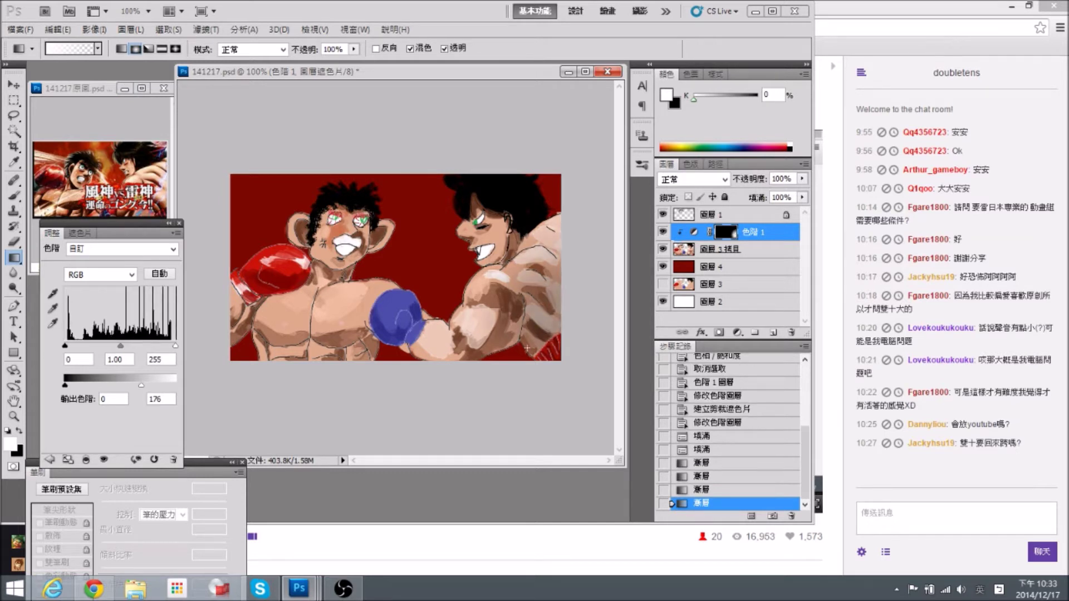
left_click_drag(533, 363, 421, 338)
left_click_drag(365, 367, 379, 306)
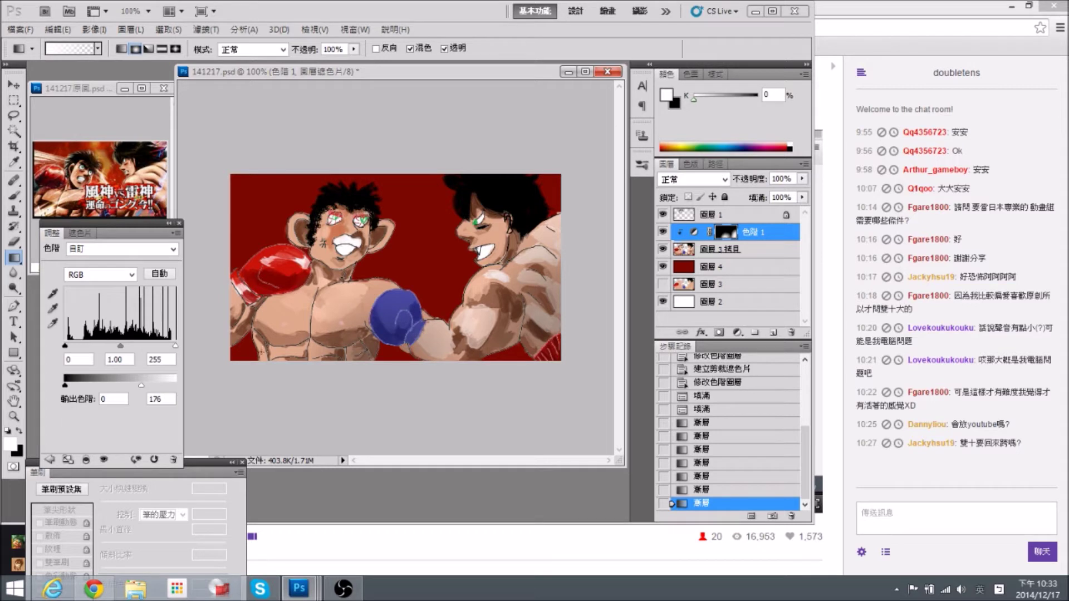
left_click_drag(260, 352, 269, 300)
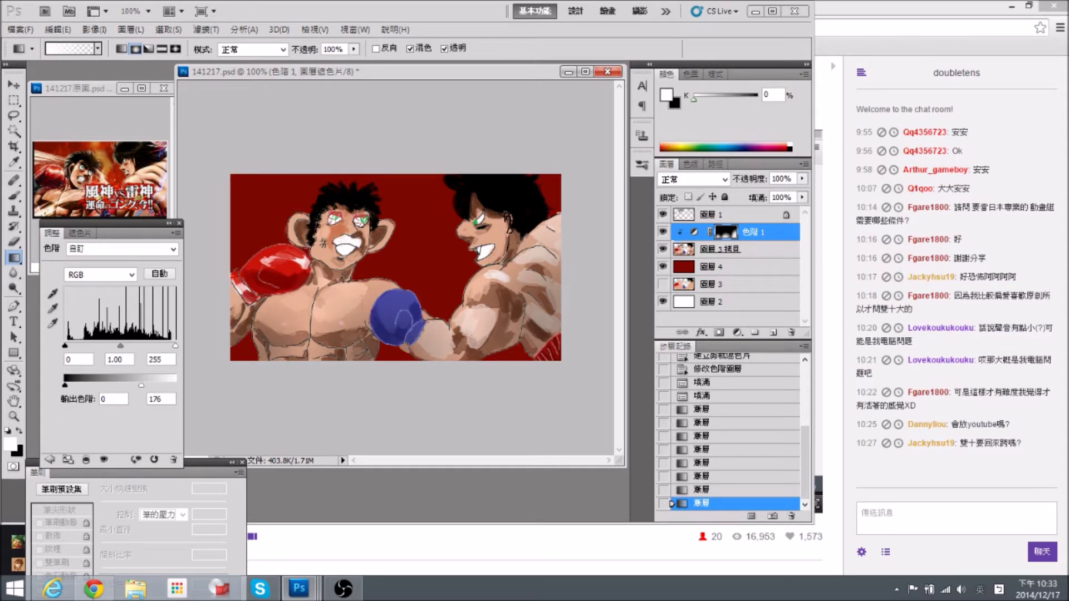
left_click_drag(232, 275, 253, 290)
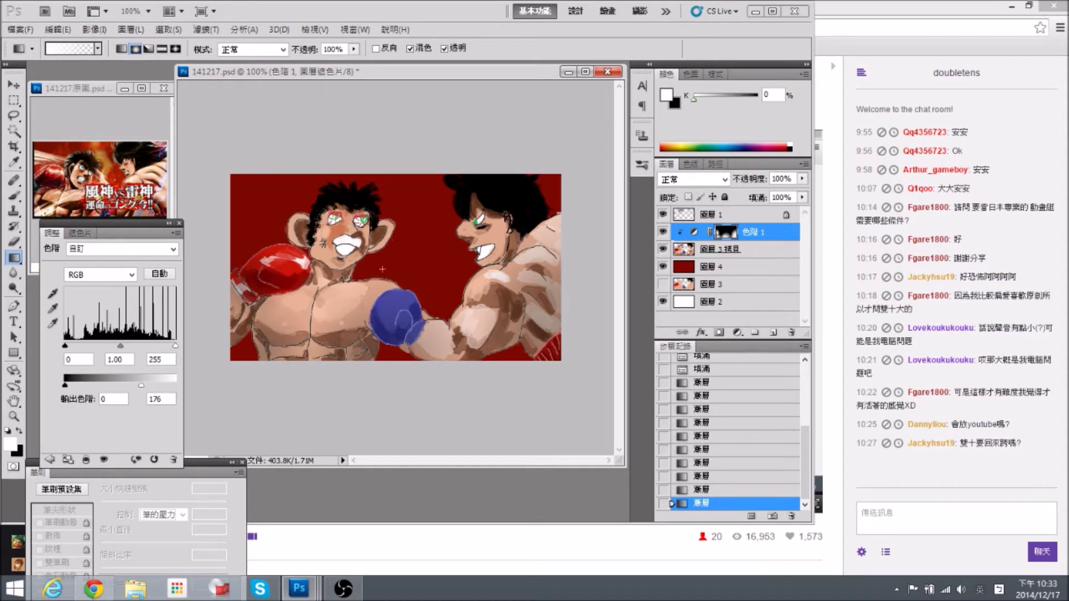
left_click_drag(382, 269, 389, 217)
Lower the 色階 1 adjustment's white output level to 131 and compare the image with the adjustment off and on.
left_click_drag(141, 385, 122, 384)
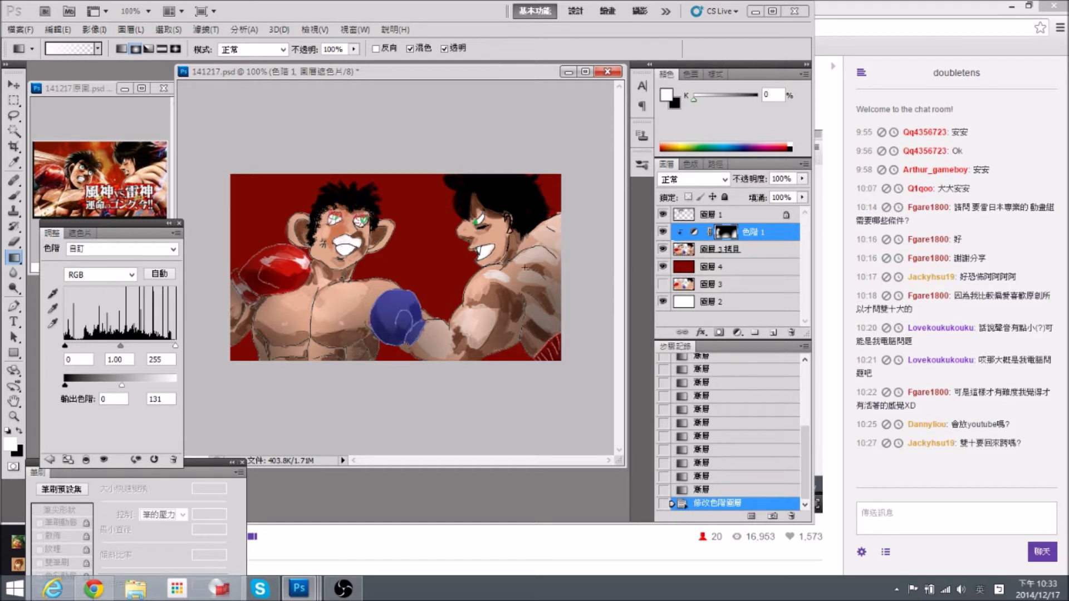
left_click(663, 231)
left_click(662, 232)
Add a second Levels adjustment layer above 色階 1 and clip it to the boxers' colour layer.
left_click(49, 460)
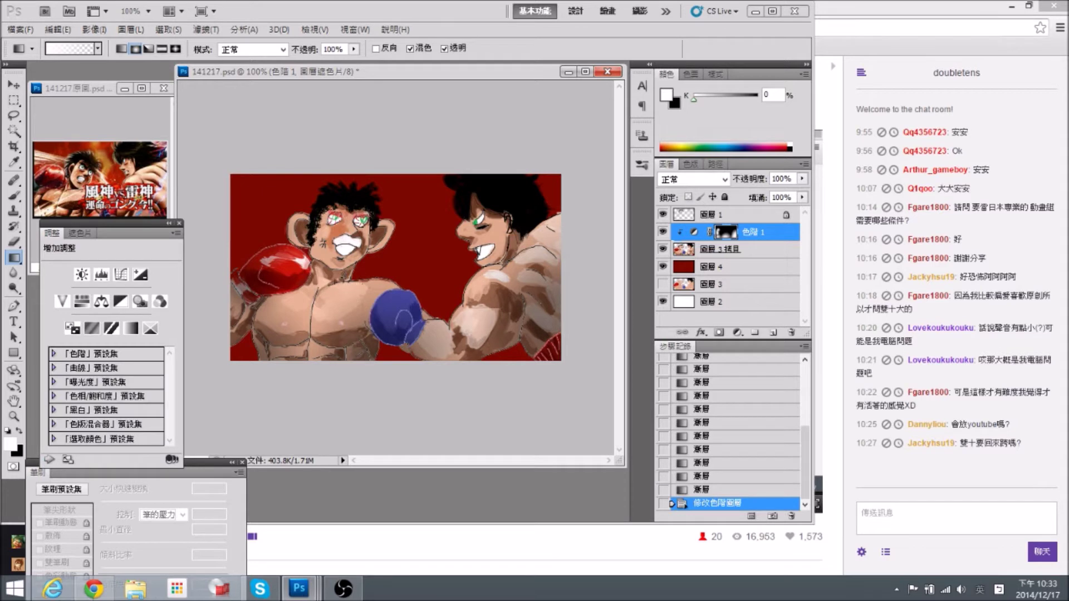
left_click(101, 276)
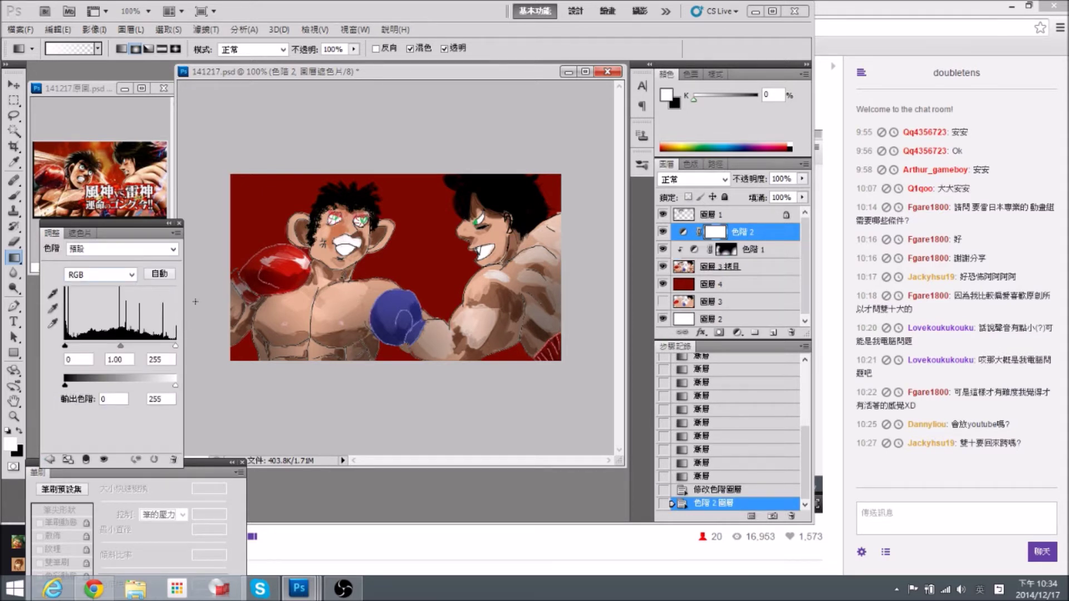
right_click(771, 233)
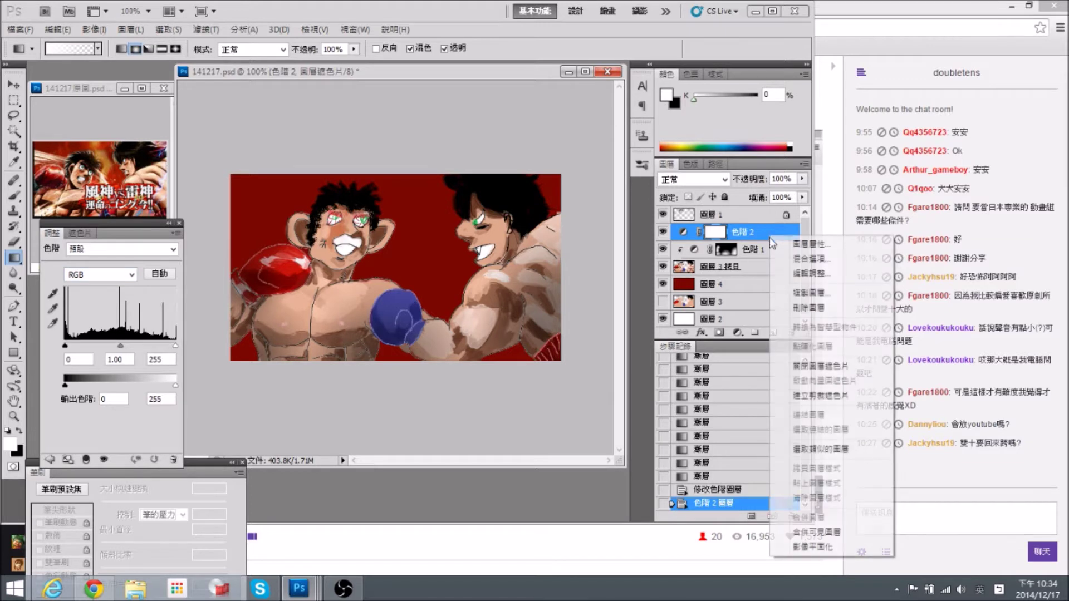
left_click(831, 396)
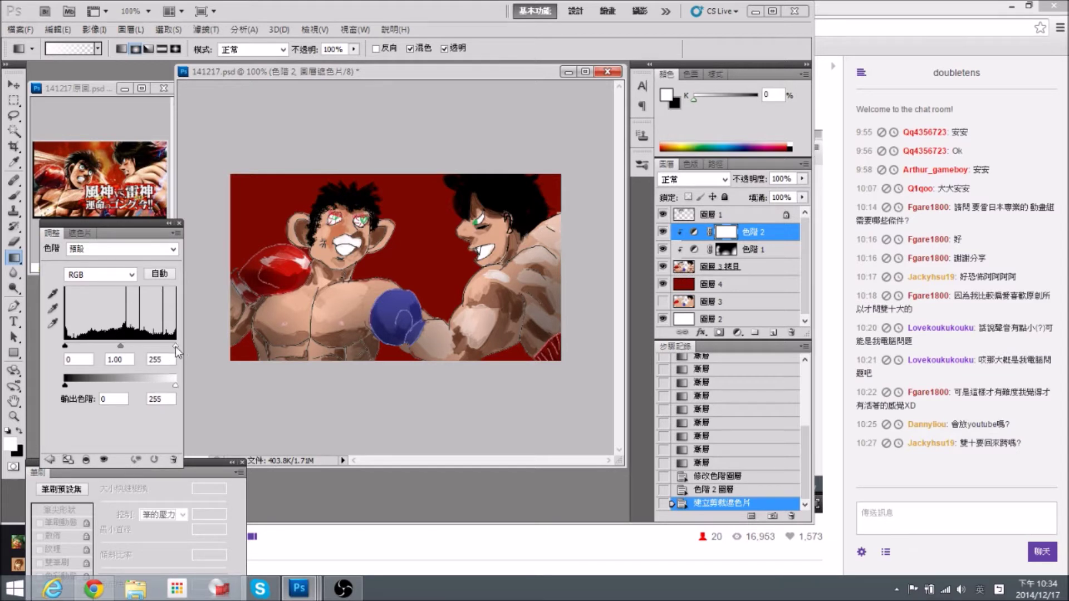
Brighten with the second Levels adjustment using midtone 1.06 and white input 196, and fill its layer mask with black.
left_click_drag(65, 384, 89, 386)
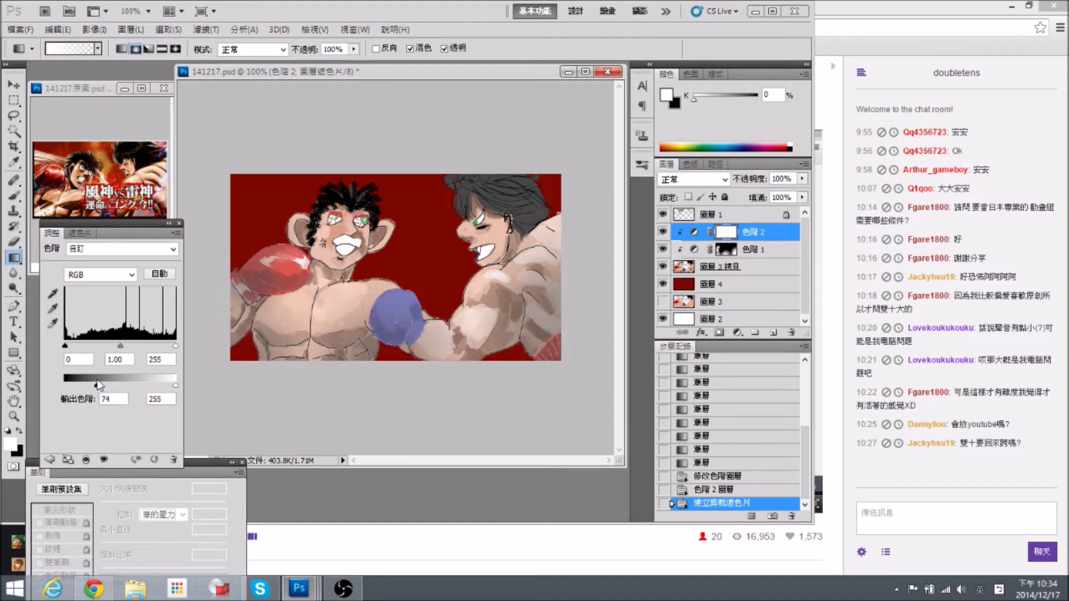
left_click_drag(89, 386, 64, 386)
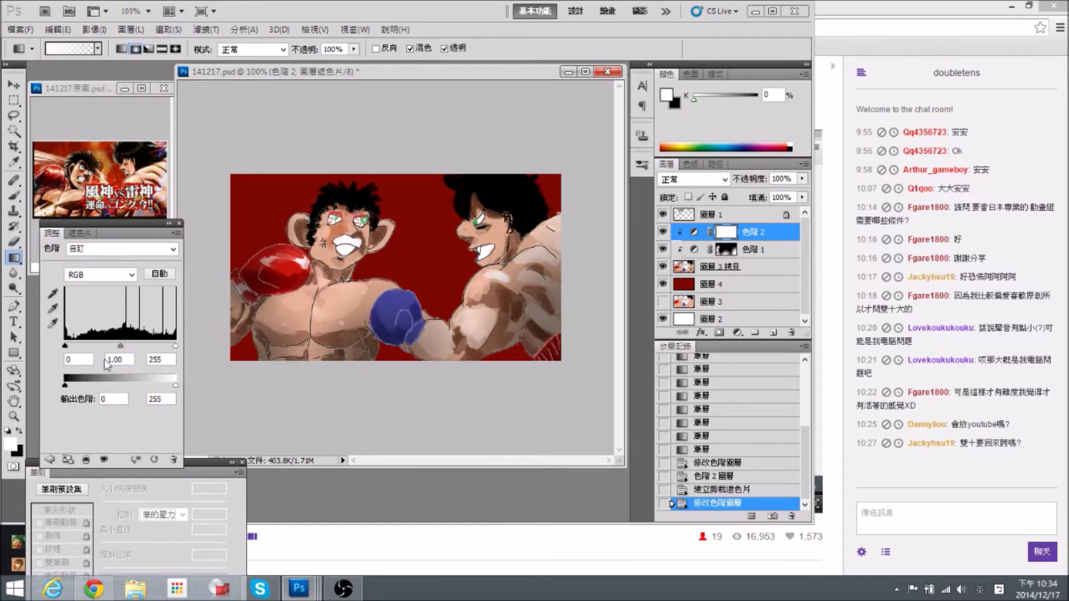
left_click_drag(120, 345, 152, 352)
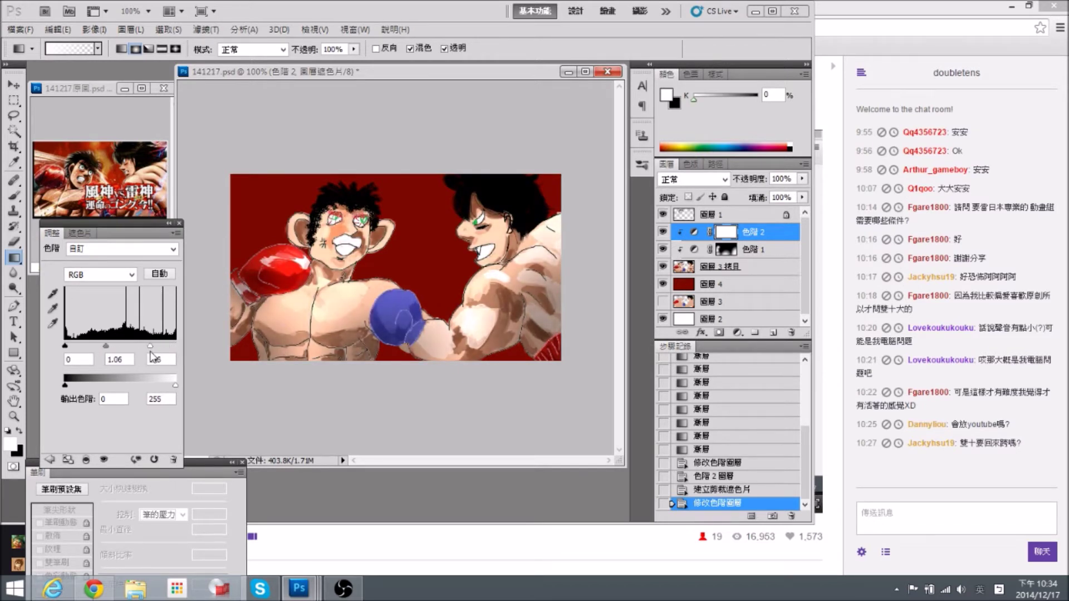
key("ctrl+BackSpace")
key("ctrl+BackSpace")
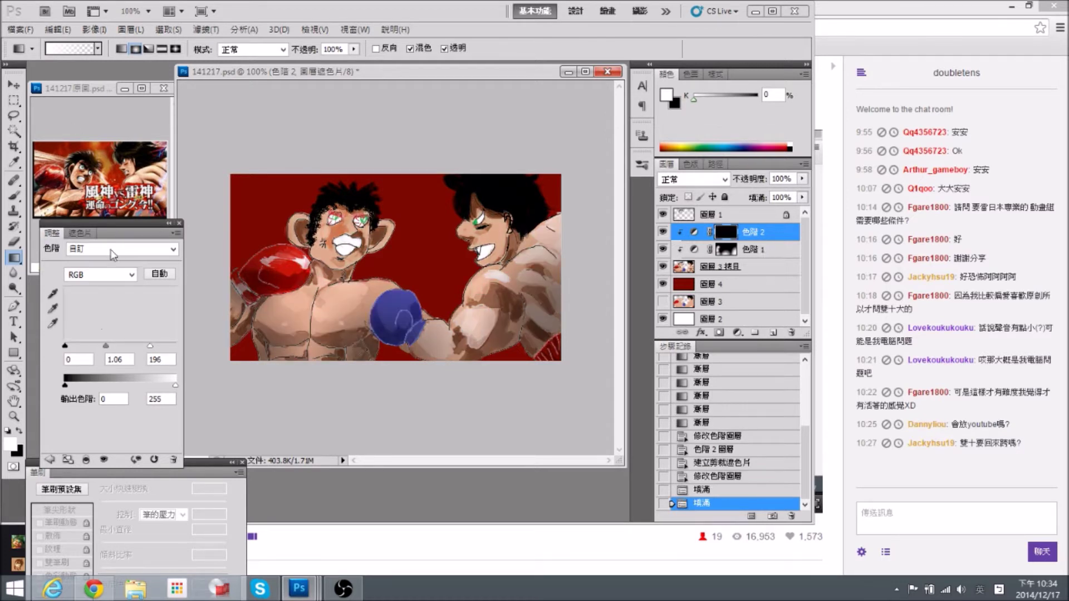
Reveal the brightening Levels adjustment on the left boxer's face with a small white radial gradient on its mask.
left_click_drag(334, 222, 344, 236)
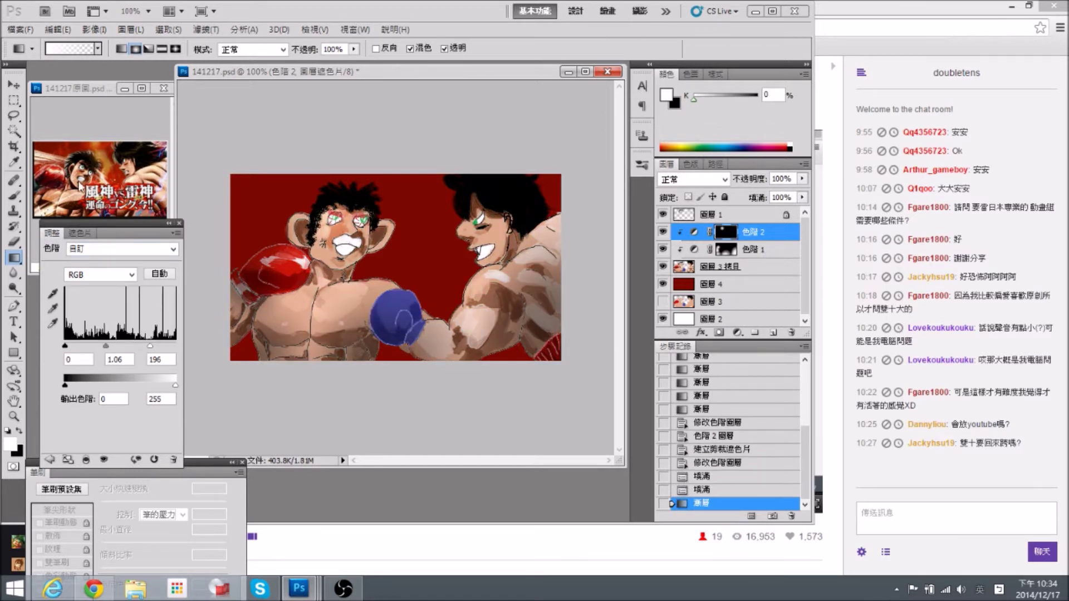
Paint white gradients on the 色階 2 layer mask over the face and chest of the fighter with the red glove.
left_click_drag(350, 224, 383, 239)
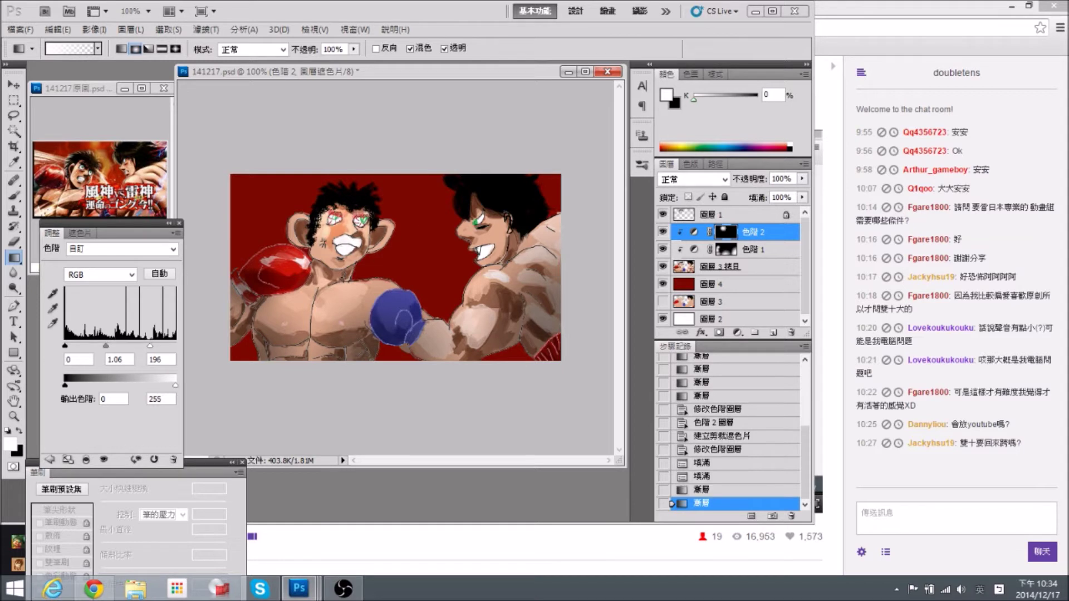
key("ctrl+z")
left_click_drag(325, 220, 344, 252)
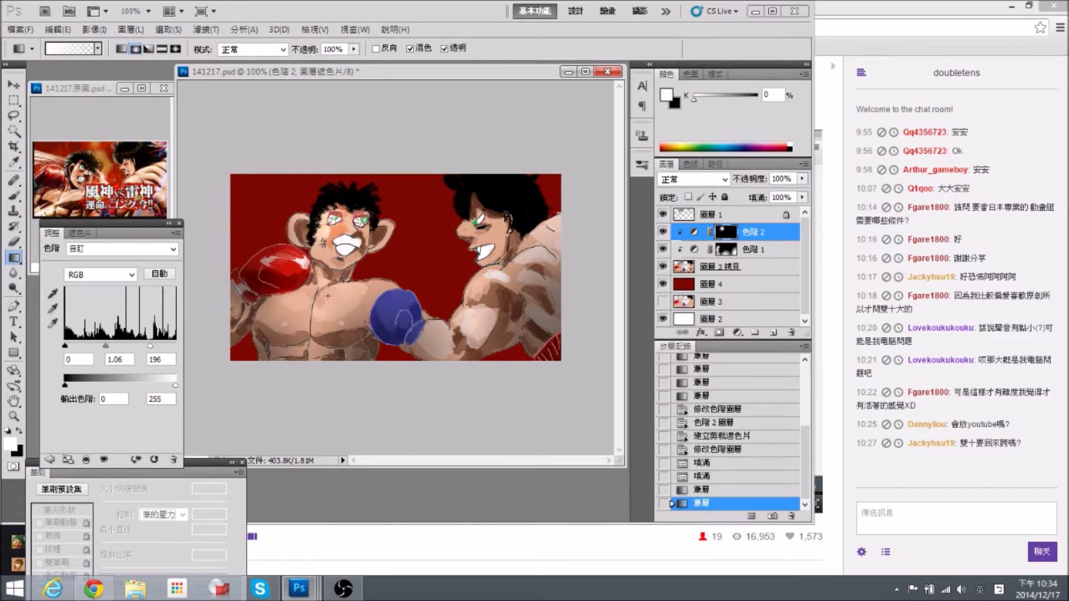
left_click_drag(335, 298, 350, 325)
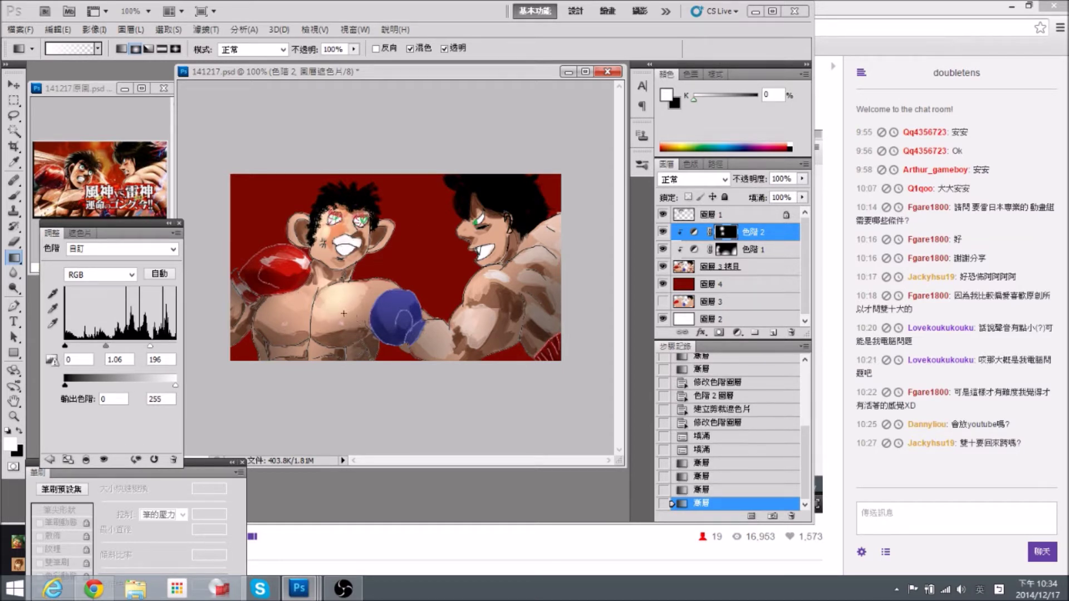
left_click_drag(275, 299, 309, 316)
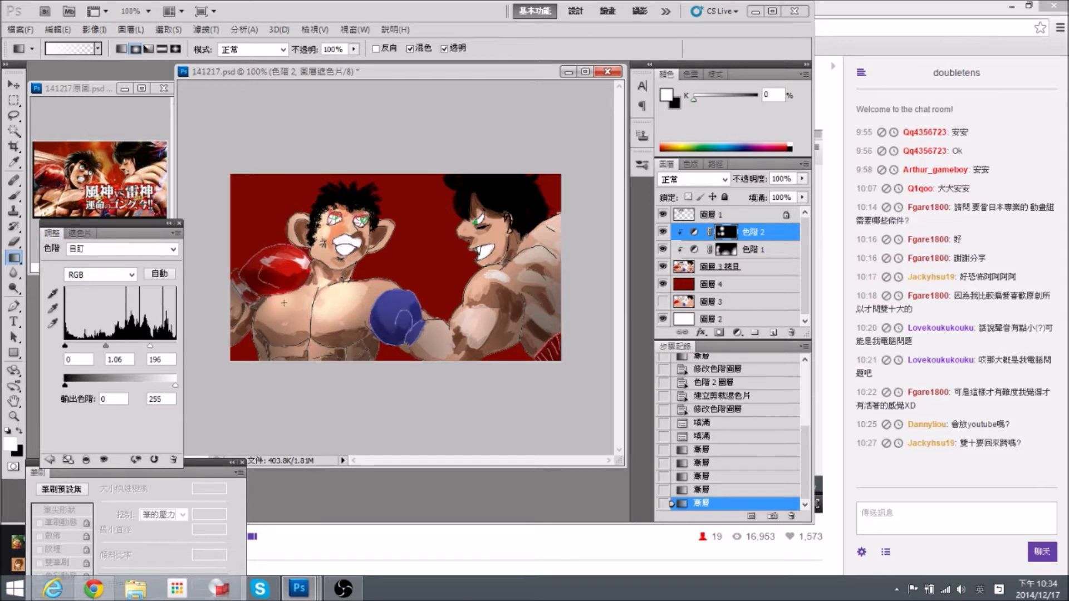
left_click_drag(351, 310, 362, 305)
left_click_drag(281, 299, 307, 316)
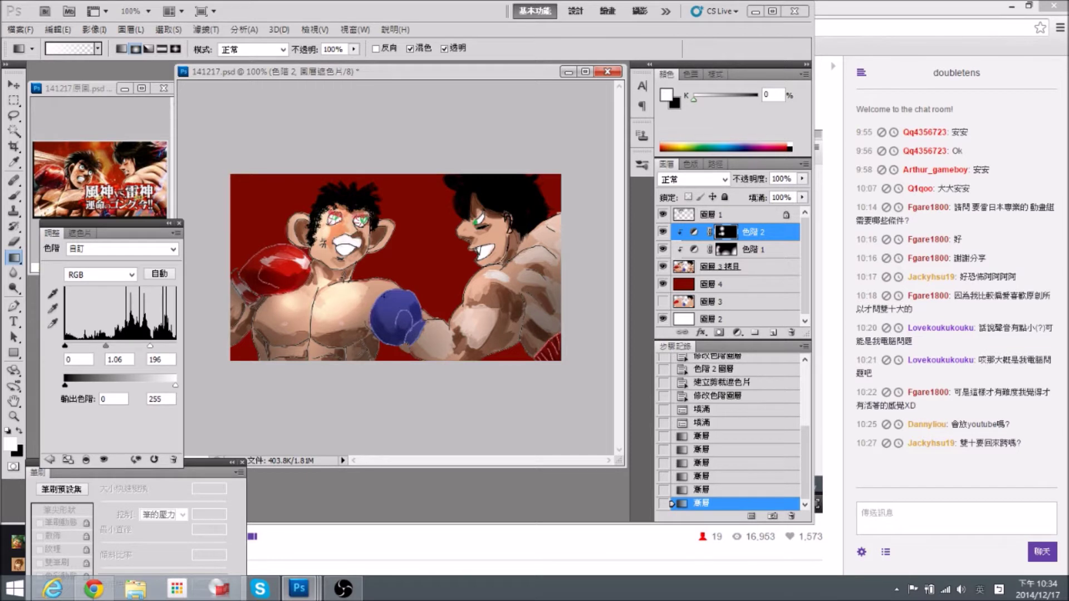
Add white gradients to the 色階 2 mask over the black-haired opponent's shoulder, back and forearm.
left_click_drag(389, 283, 550, 275)
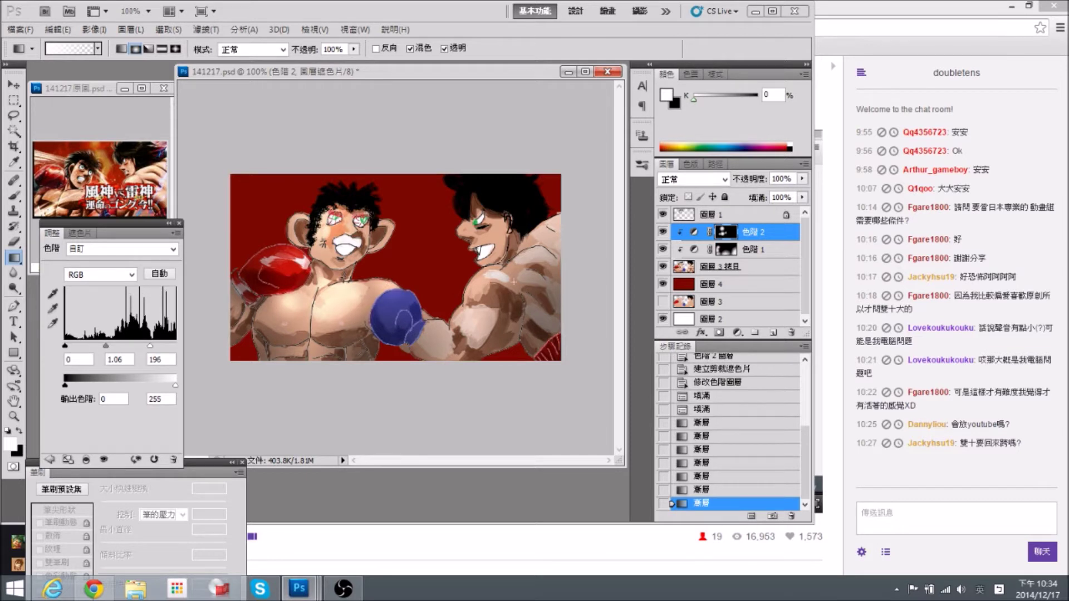
mouse_move(532, 249)
left_mouse_down()
mouse_move(546, 270)
mouse_move(541, 289)
mouse_move(496, 262)
mouse_move(500, 246)
mouse_move(471, 245)
left_mouse_up()
left_click_drag(577, 253, 576, 253)
left_click_drag(459, 351, 413, 339)
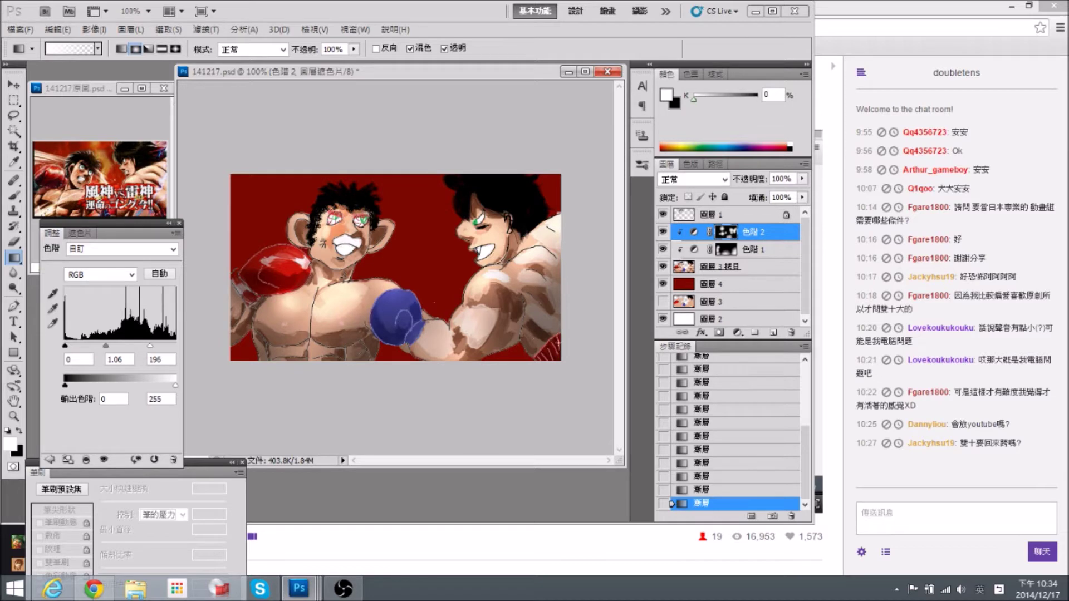
key("ctrl+plus")
key("ctrl+plus")
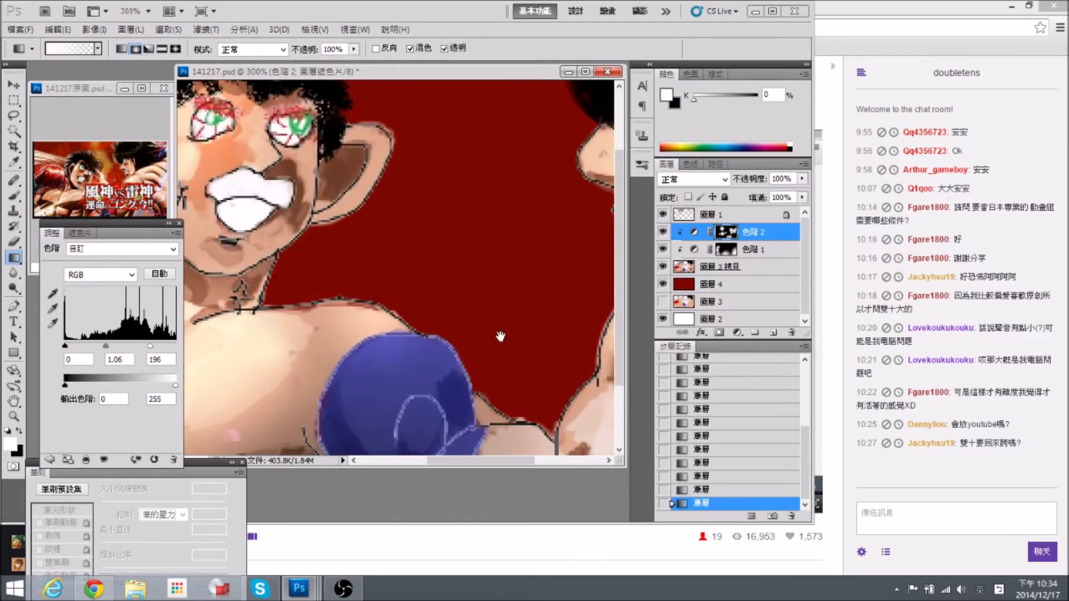
left_click_drag(499, 336, 219, 141)
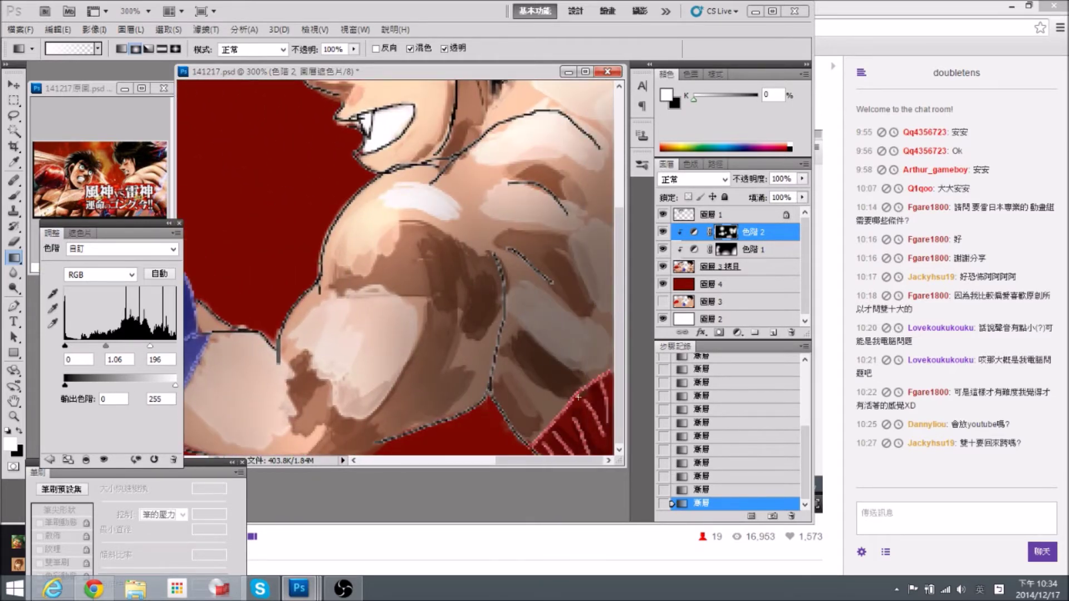
key("ctrl+minus")
key("ctrl+minus")
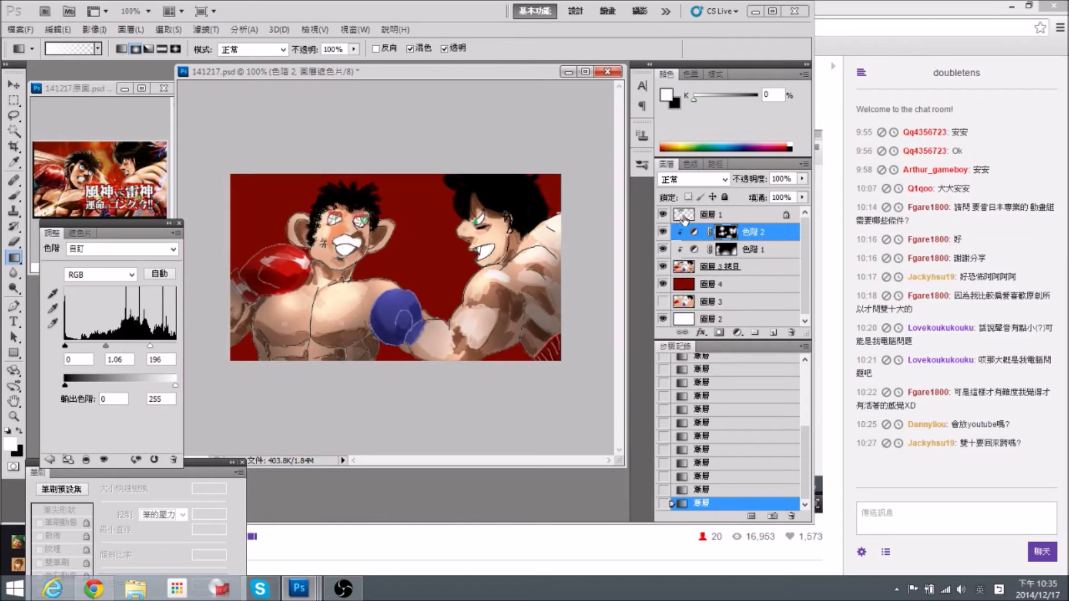
On 圖層 1, lasso the red-gloved fighter's body and arm outlines, set their lightness to -100 with Hue/Saturation, and deselect.
left_click(682, 217)
left_click(13, 116)
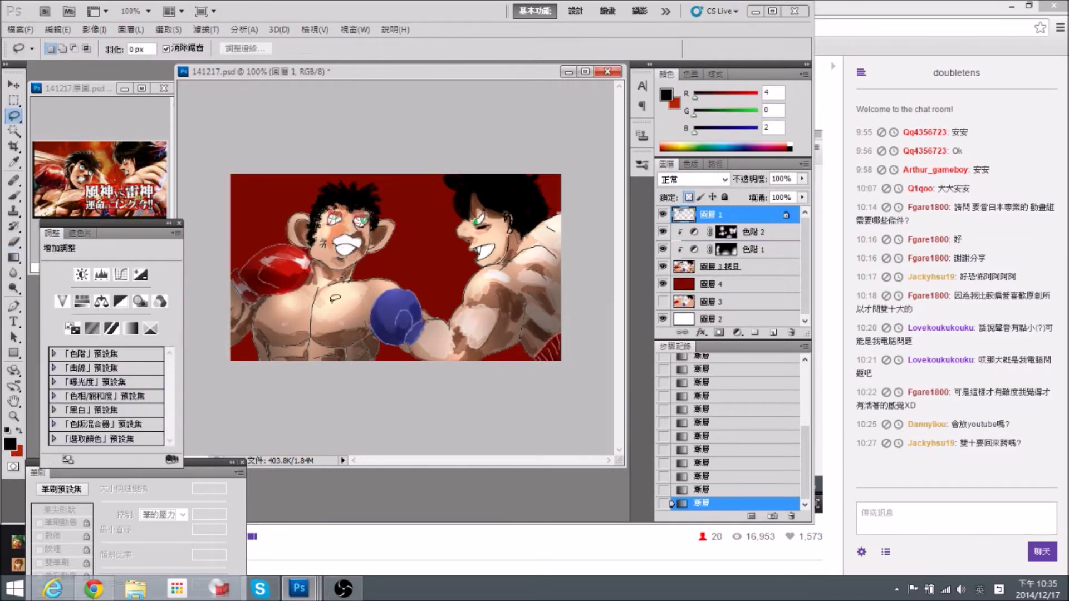
mouse_move(283, 244)
left_mouse_down()
mouse_move(307, 253)
mouse_move(312, 299)
mouse_move(238, 382)
mouse_move(231, 370)
left_mouse_up()
mouse_move(281, 329)
left_mouse_down()
mouse_move(352, 323)
mouse_move(366, 388)
mouse_move(323, 381)
left_mouse_up()
mouse_move(329, 285)
left_mouse_down()
mouse_move(379, 277)
mouse_move(404, 289)
mouse_move(333, 304)
left_mouse_up()
key("ctrl+u")
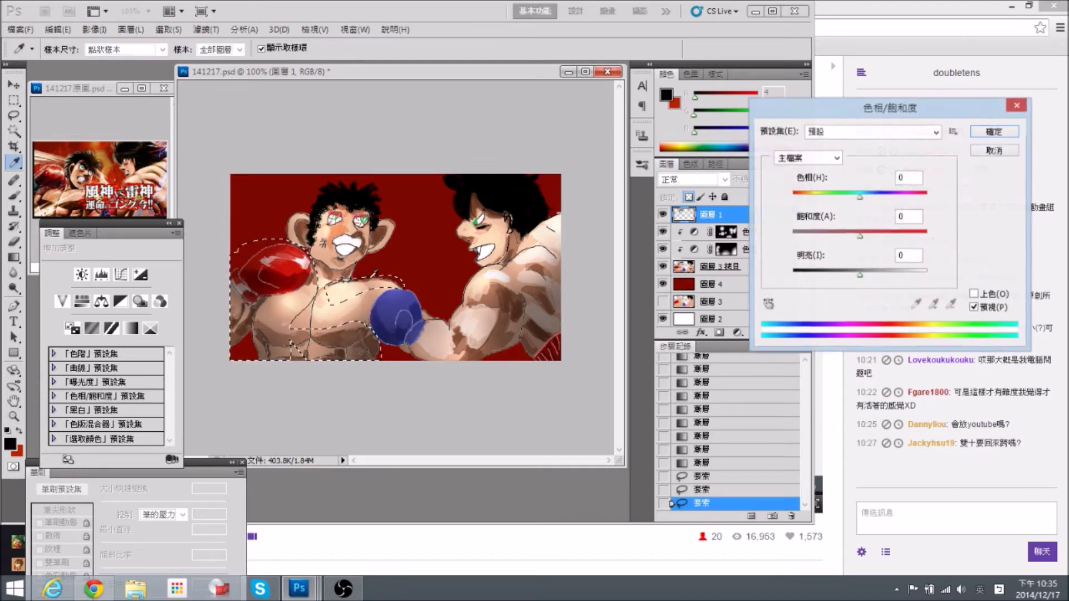
left_click_drag(862, 279, 772, 289)
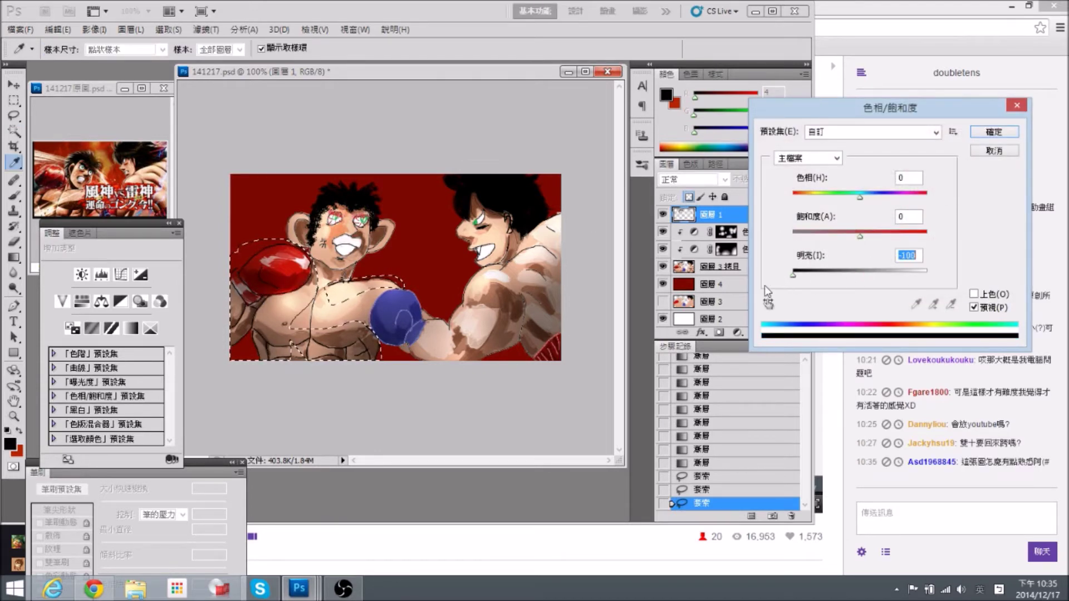
key("Return")
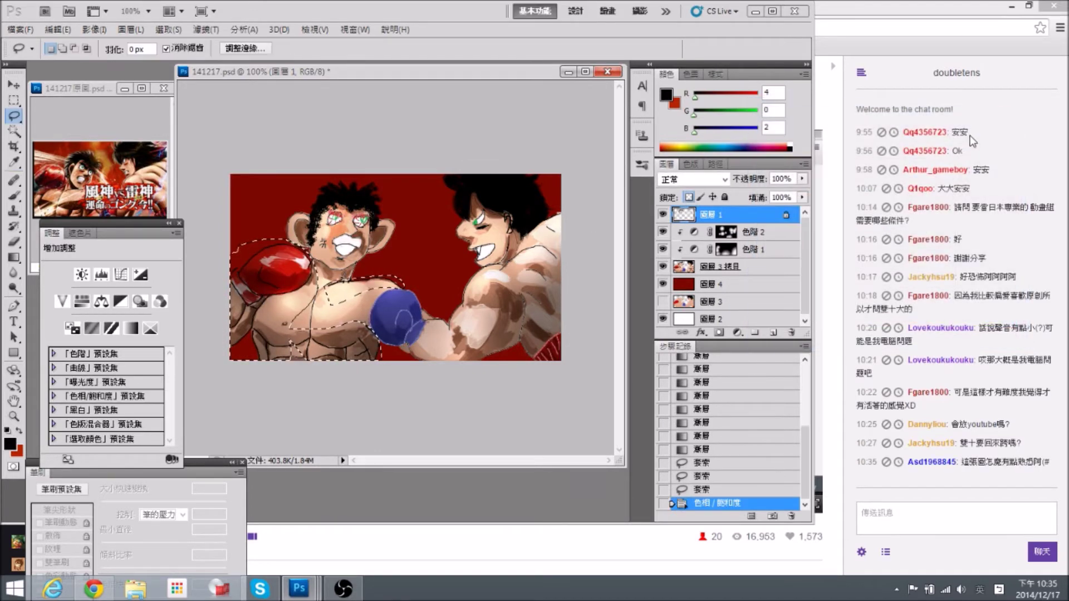
key("ctrl+d")
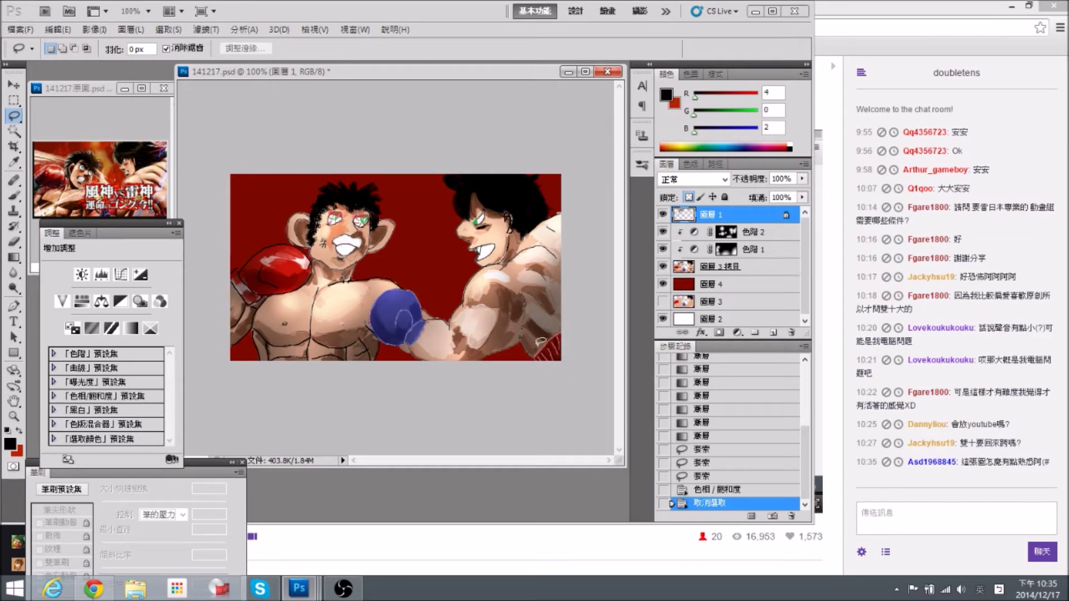
Lasso the opponent's red trunks outlines, colorize them with hue 0, saturation 77 and lightness -66, and deselect.
left_click_drag(575, 321, 559, 359)
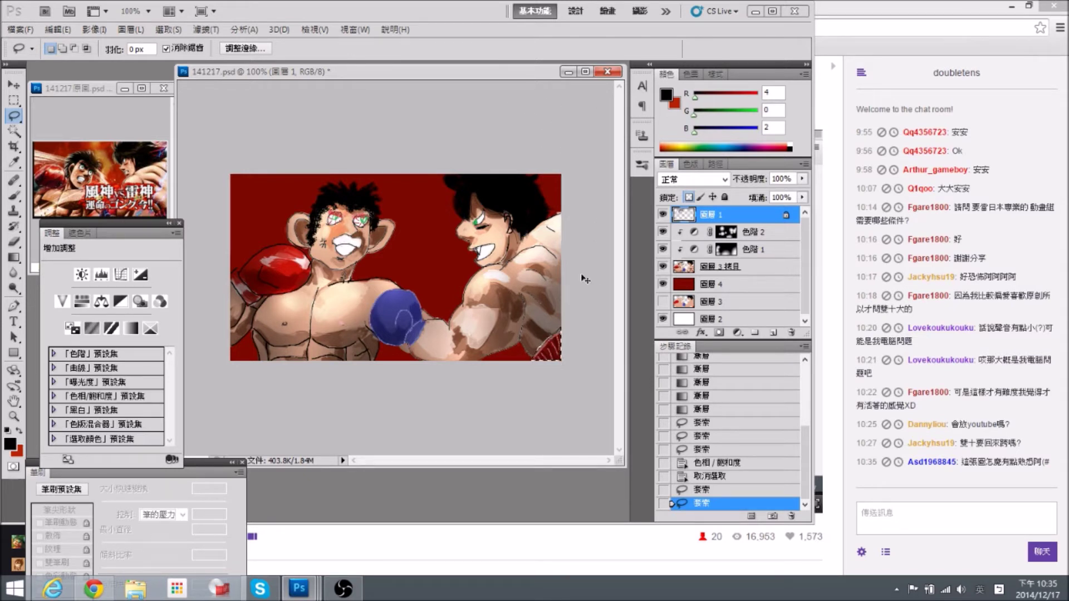
key("ctrl+u")
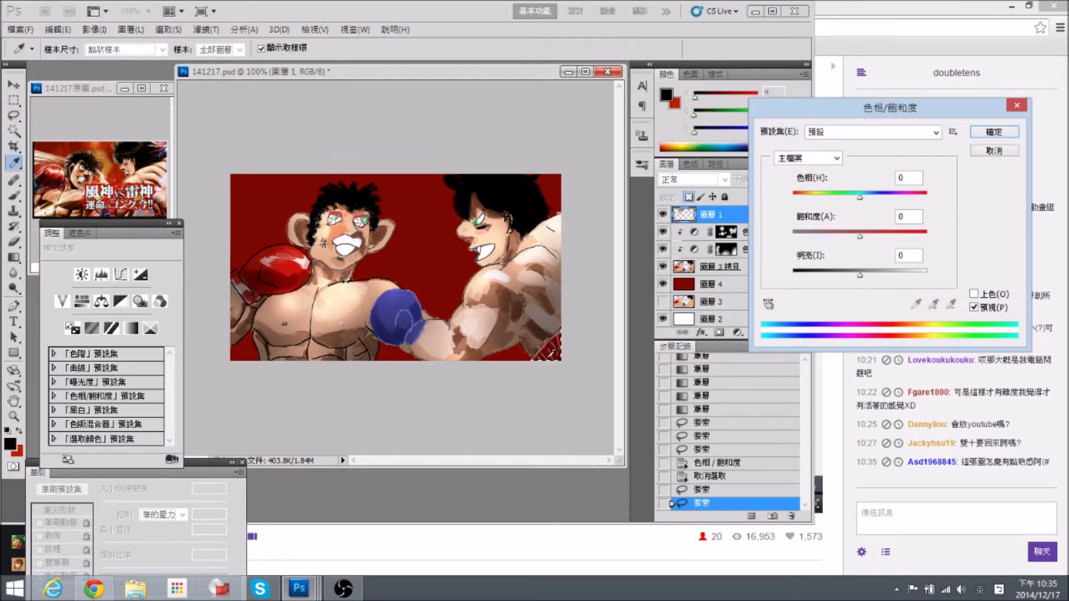
left_click_drag(860, 236, 861, 237)
left_click(974, 294)
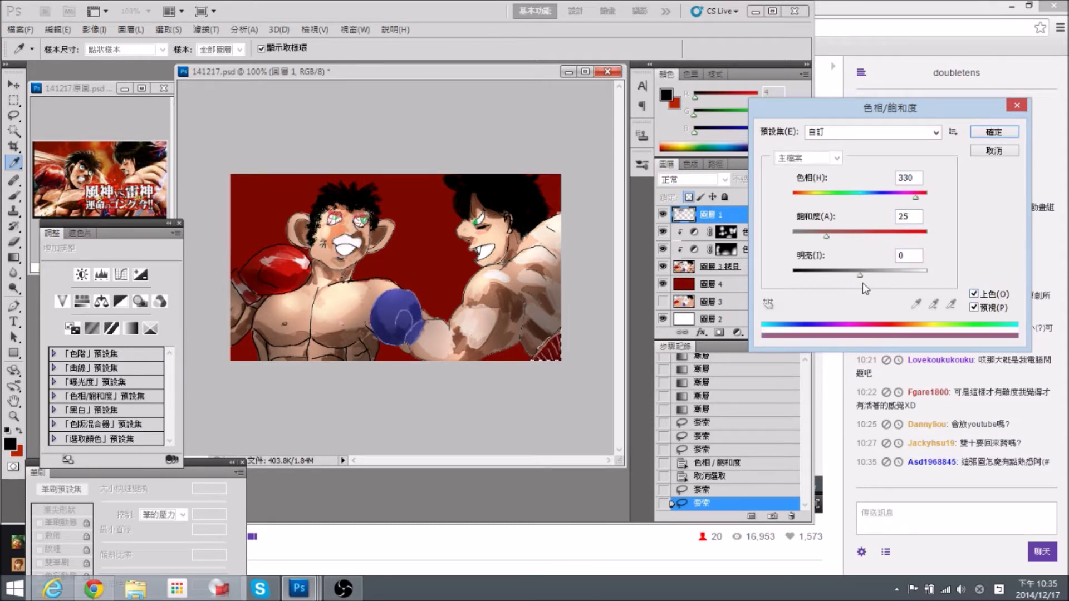
key("ctrl+plus")
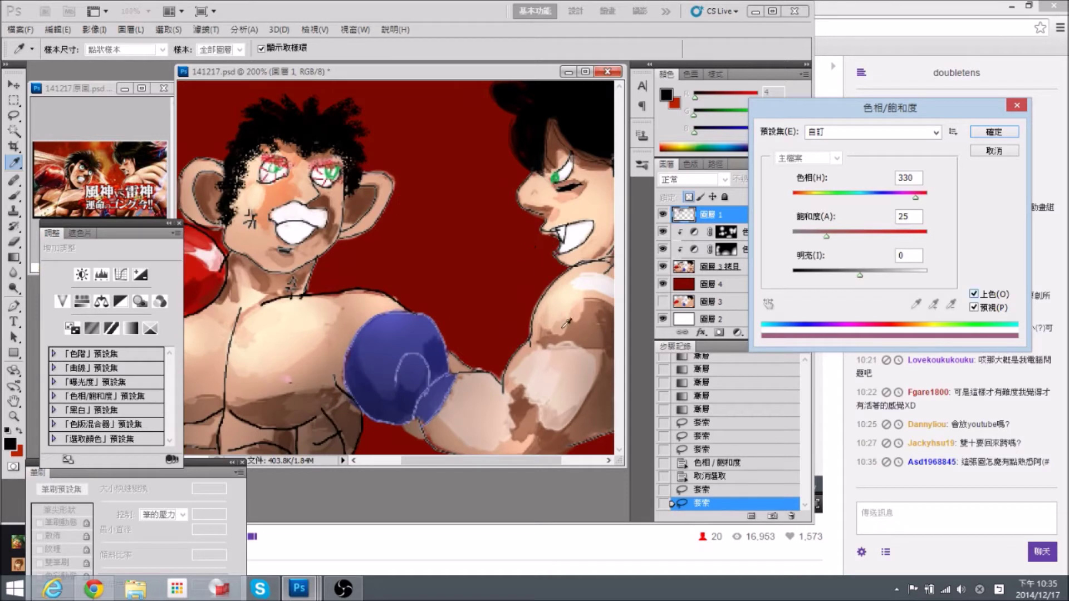
key("ctrl+z")
key("ctrl+z")
left_click_drag(529, 461, 592, 473)
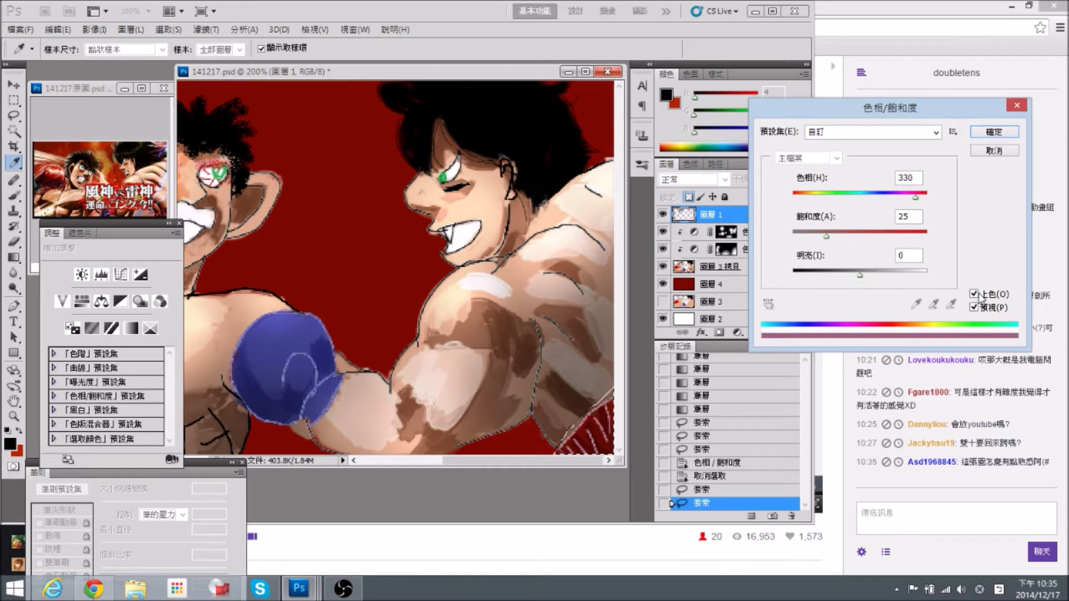
left_click_drag(860, 277, 811, 286)
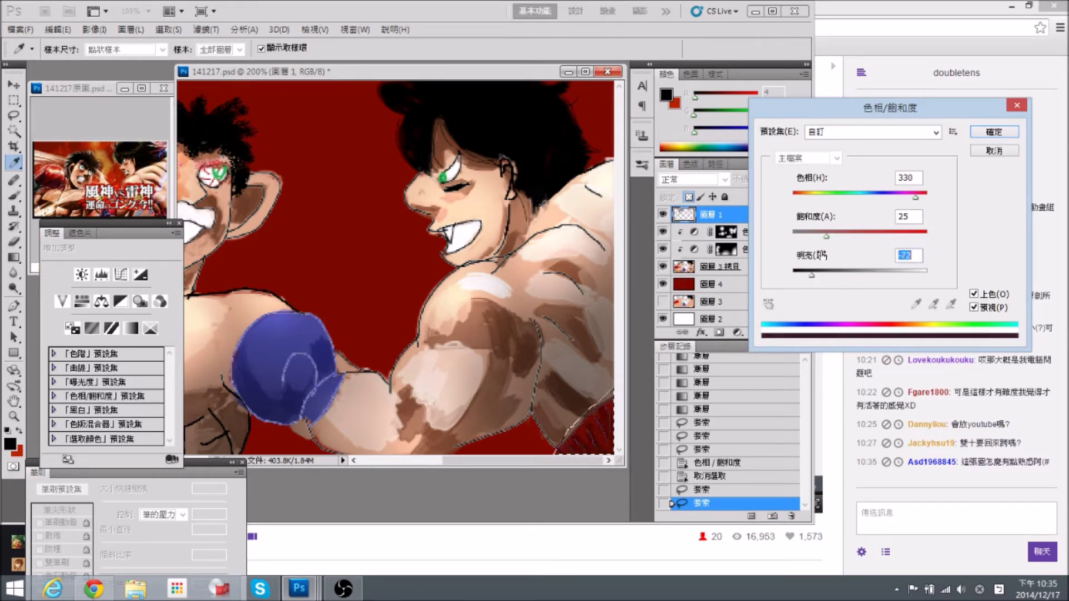
left_click_drag(830, 239, 896, 250)
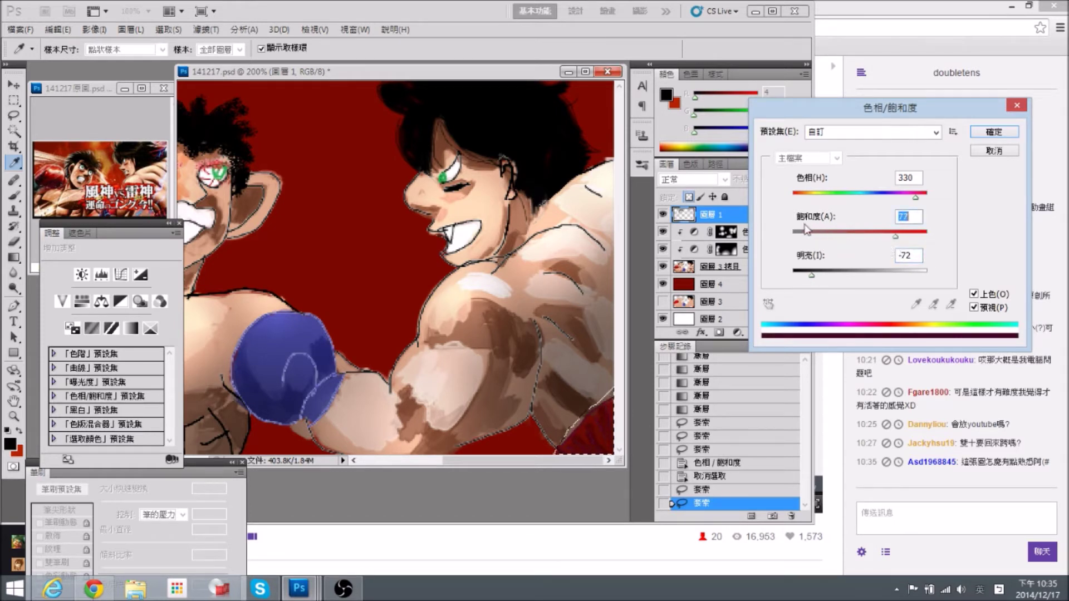
left_click_drag(915, 196, 778, 208)
mouse_move(811, 275)
left_mouse_down()
mouse_move(835, 282)
mouse_move(815, 279)
left_mouse_up()
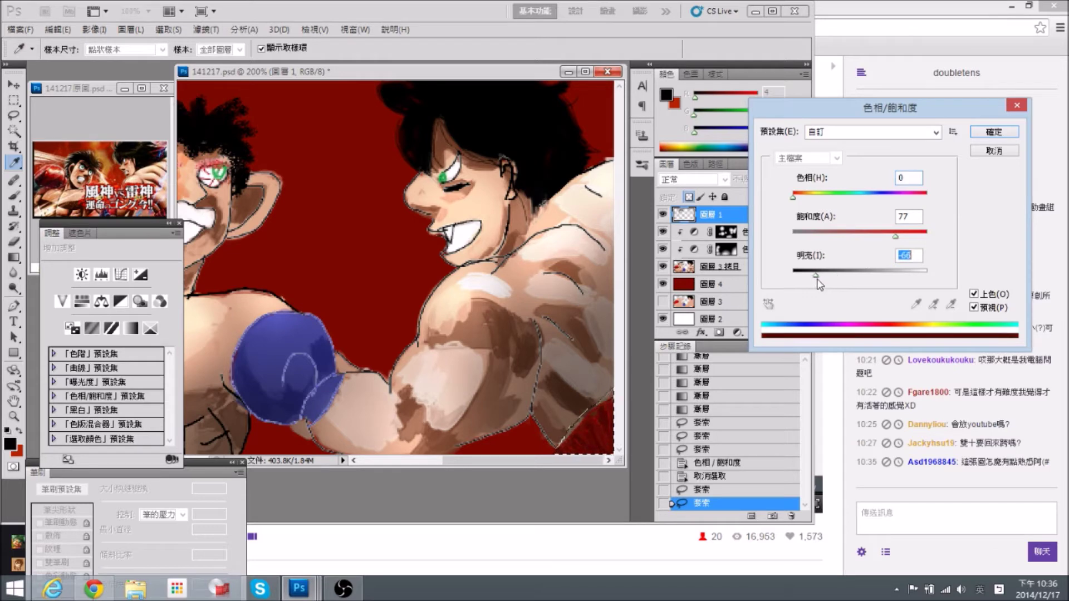
left_click(993, 133)
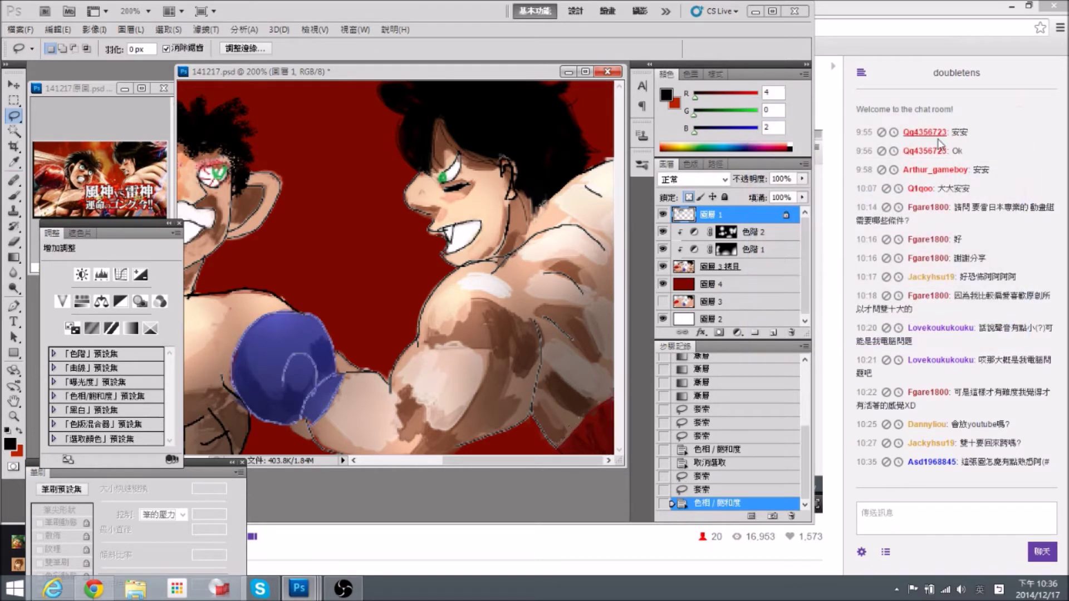
key("ctrl+d")
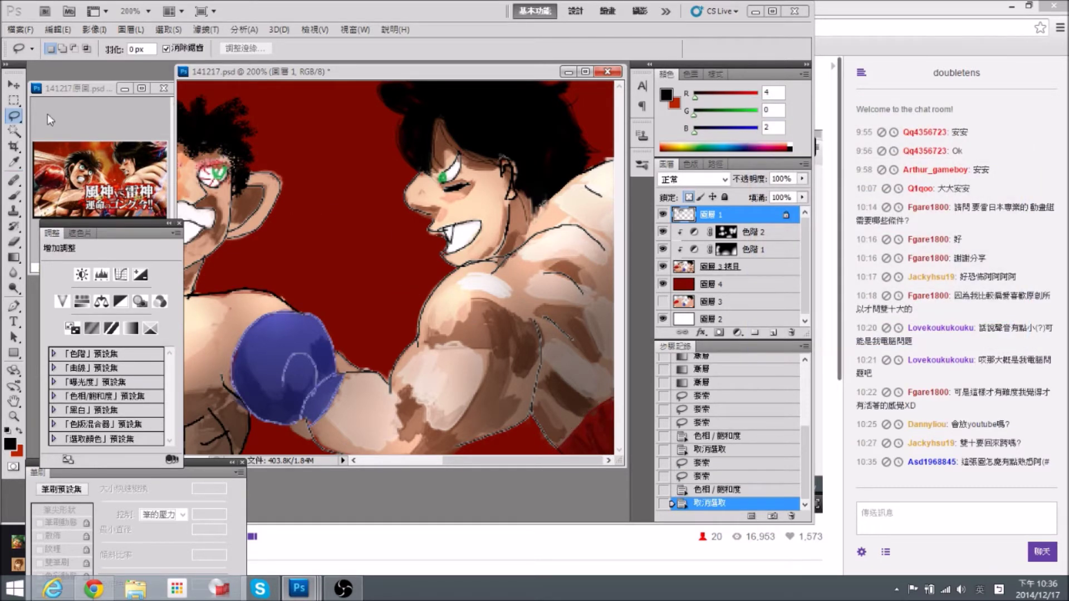
Lasso the opponent's lower face, torso and arm outlines, set their lightness to -100 with Hue/Saturation, and deselect.
mouse_move(409, 234)
left_mouse_down()
mouse_move(399, 170)
mouse_move(556, 213)
mouse_move(639, 260)
mouse_move(595, 369)
left_mouse_up()
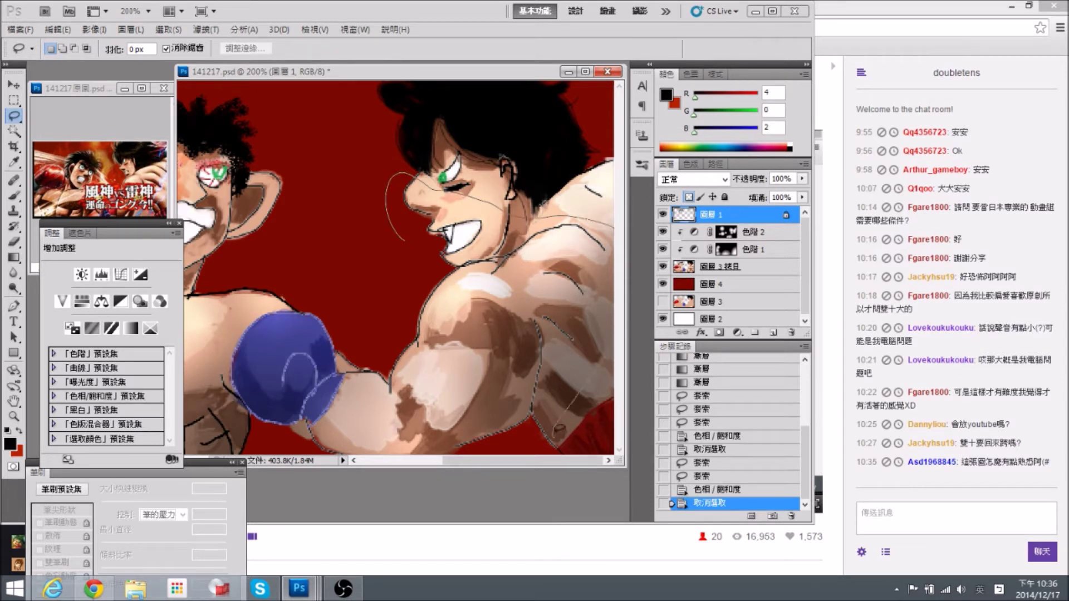
mouse_move(498, 468)
left_mouse_down()
mouse_move(398, 485)
mouse_move(321, 476)
left_mouse_up()
mouse_move(308, 430)
left_mouse_down()
mouse_move(350, 366)
mouse_move(397, 348)
mouse_move(405, 302)
left_mouse_up()
mouse_move(453, 269)
left_mouse_down()
mouse_move(507, 242)
mouse_move(501, 214)
mouse_move(446, 269)
mouse_move(427, 233)
left_mouse_up()
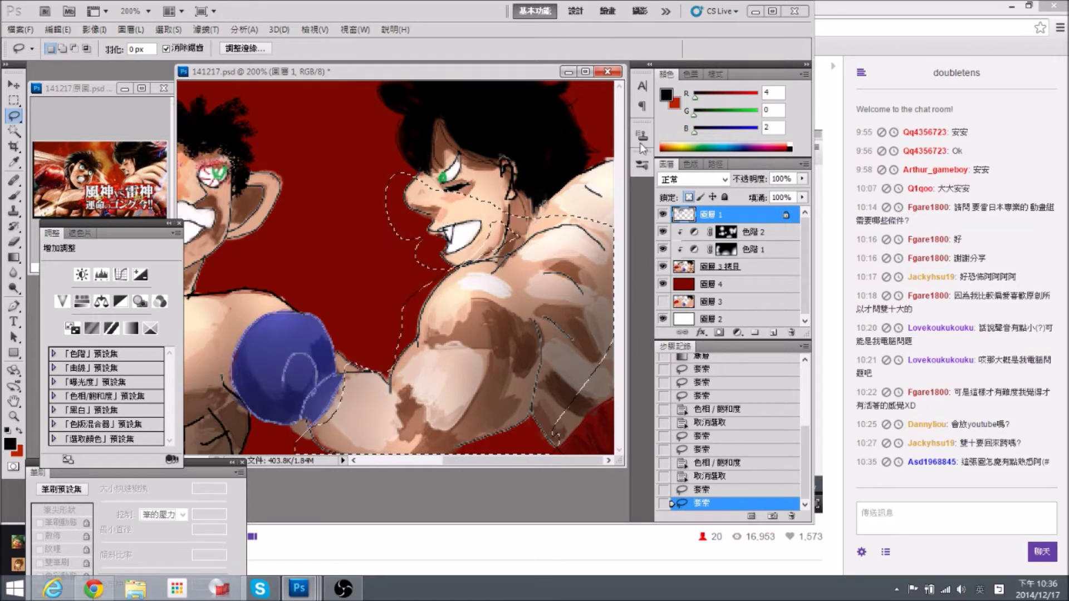
key("ctrl+u")
left_click_drag(862, 280, 774, 278)
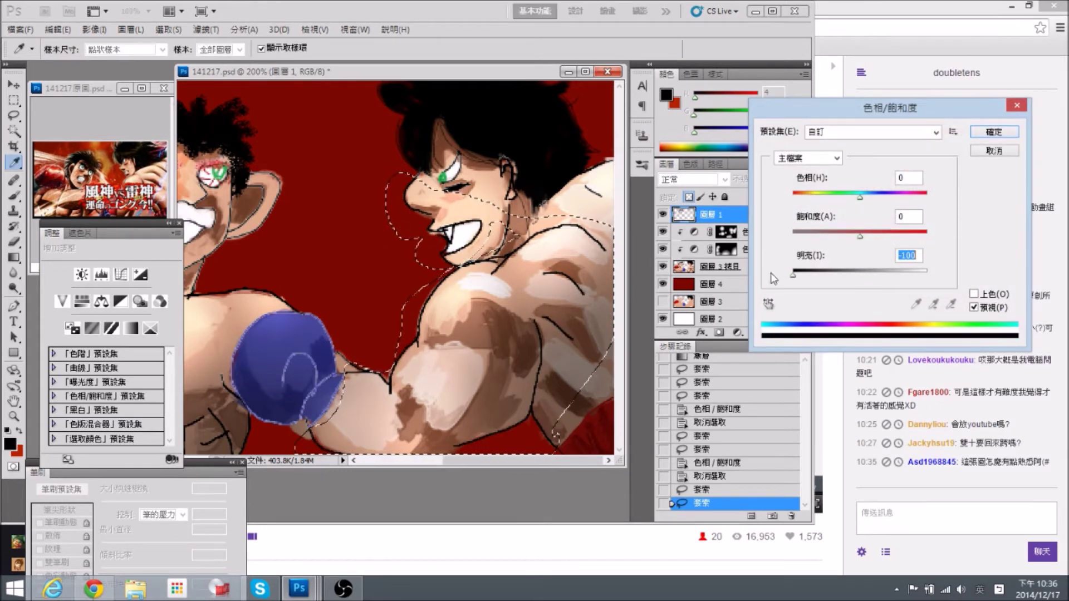
left_click(992, 132)
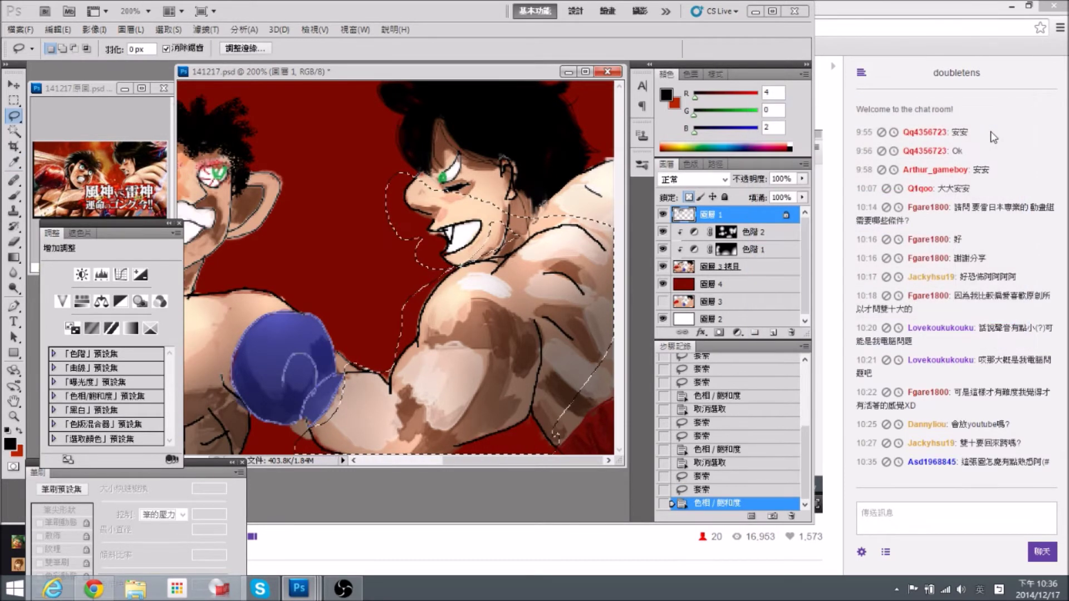
key("ctrl+d")
Lasso the blue glove's outlines, colorize them with hue 238, saturation 51 and lightness -55, and deselect.
left_click_drag(244, 321, 435, 307)
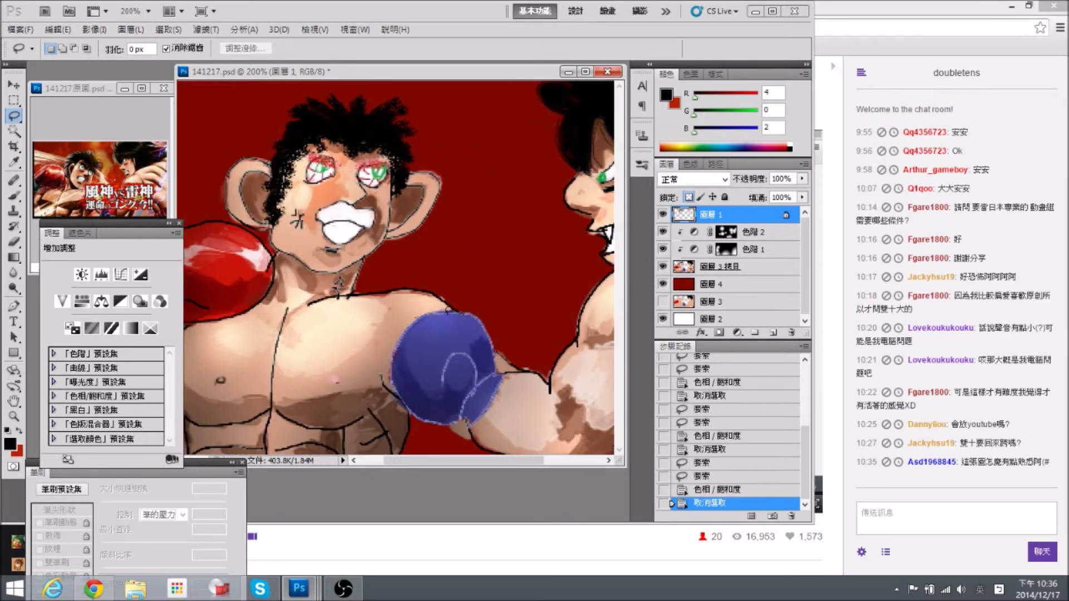
mouse_move(503, 360)
left_mouse_down()
mouse_move(497, 397)
mouse_move(471, 424)
left_mouse_up()
mouse_move(394, 388)
left_mouse_down()
mouse_move(429, 367)
mouse_move(396, 400)
left_mouse_up()
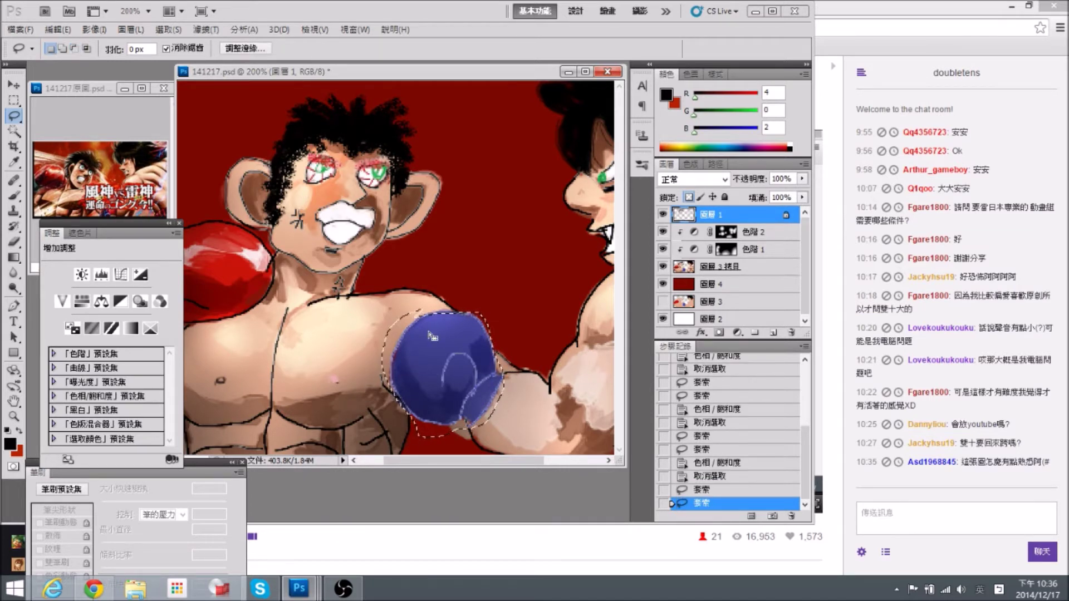
key("ctrl+u")
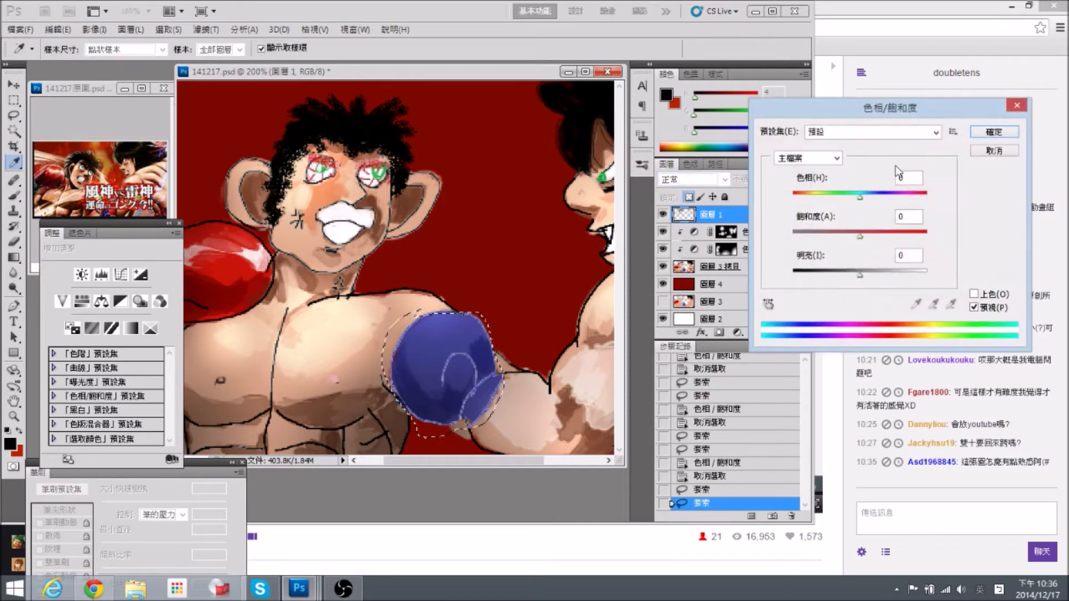
left_click_drag(913, 114, 753, 96)
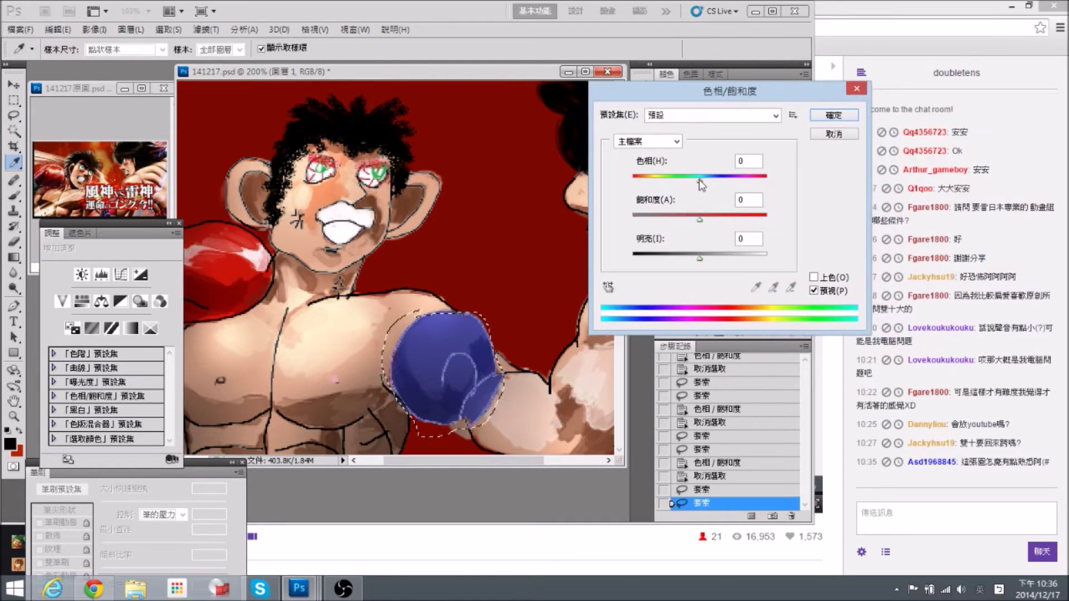
left_click_drag(700, 181, 728, 183)
left_click(813, 277)
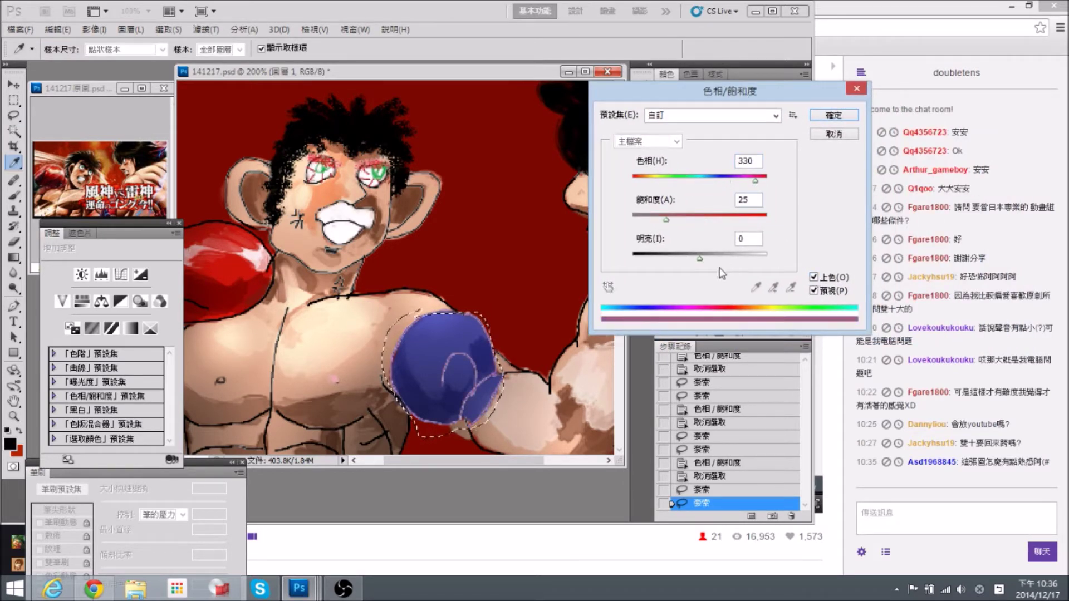
left_click_drag(699, 259, 662, 258)
left_click_drag(666, 220, 703, 230)
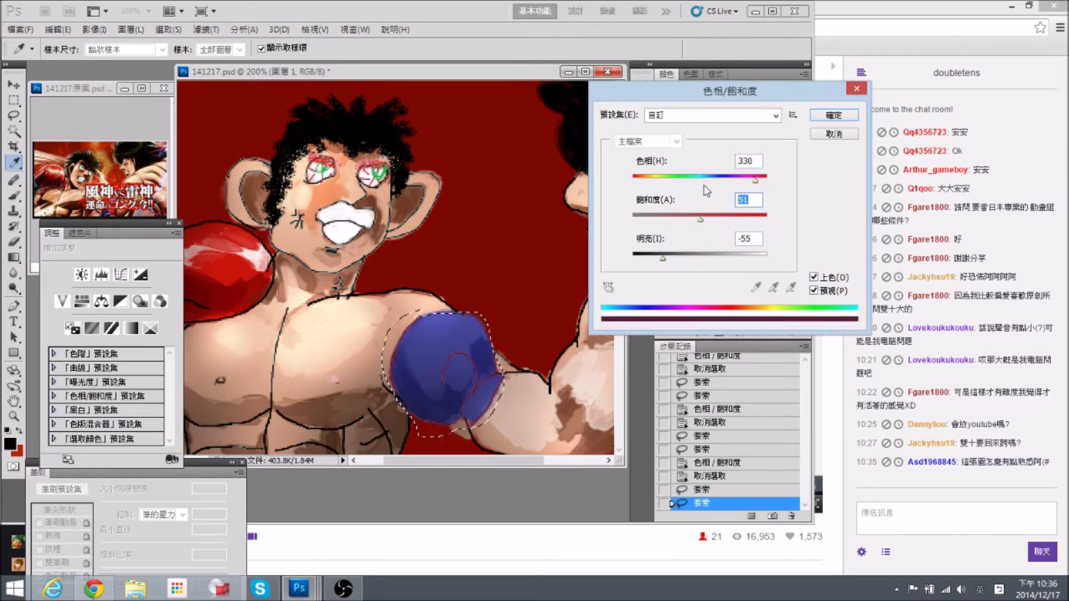
left_click_drag(755, 180, 721, 186)
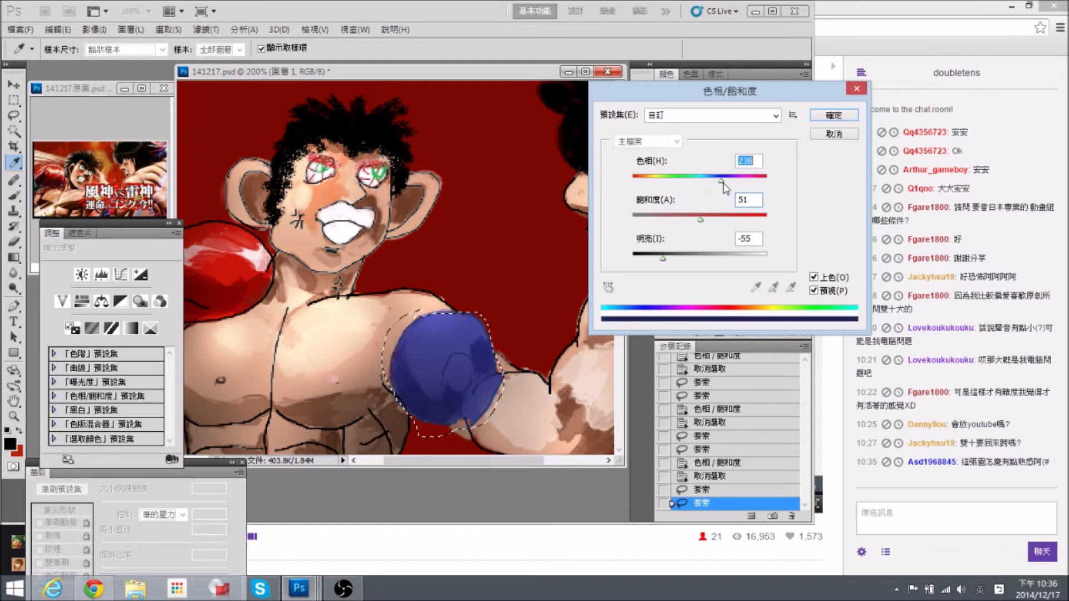
left_click(845, 117)
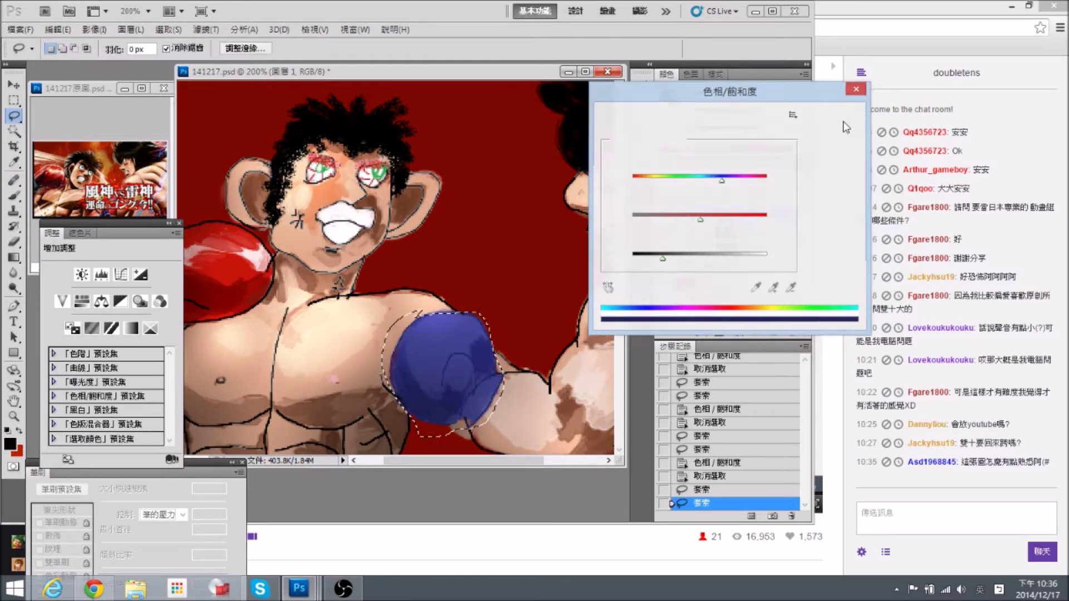
key("ctrl+d")
Duplicate 色階 2, 色階 1 and 圖層 3 拷貝 together, and merge the duplicates into a single layer.
key("ctrl+minus")
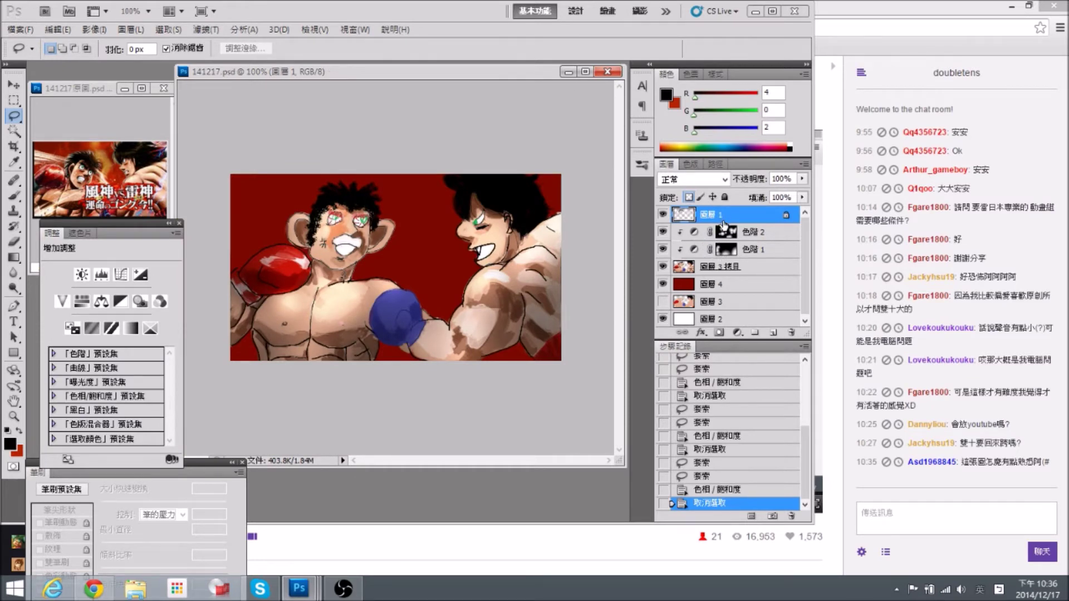
key("ctrl+plus")
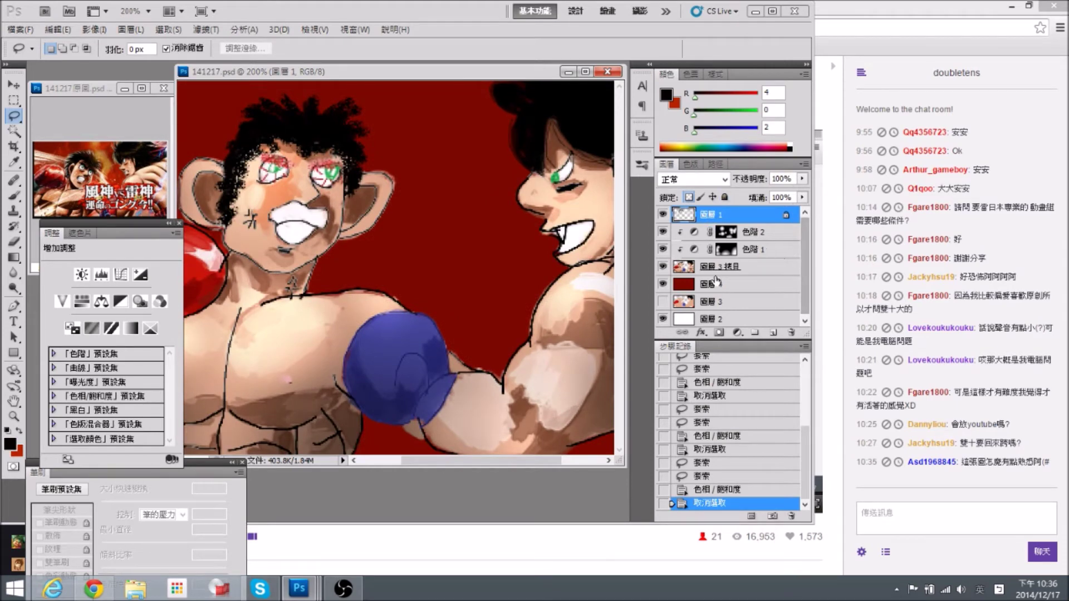
key("ctrl+minus")
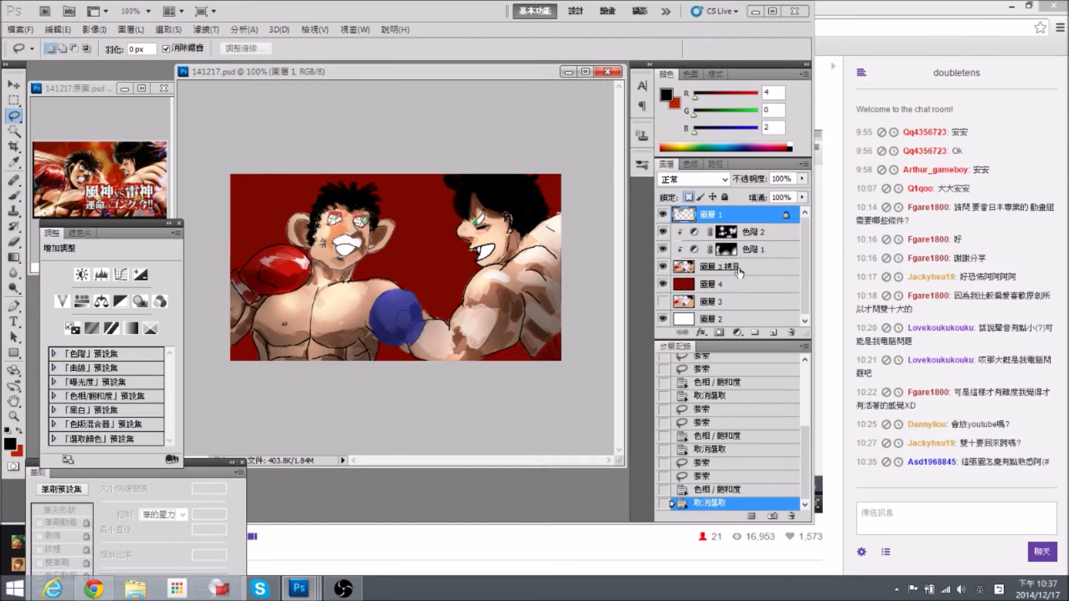
left_click(768, 237)
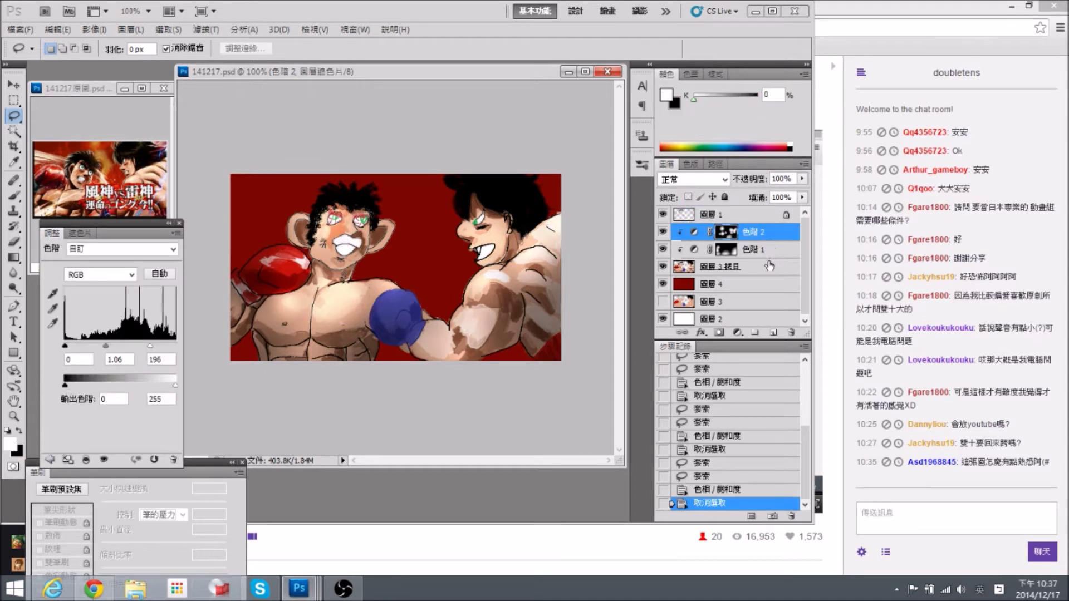
left_click(751, 268, "shift")
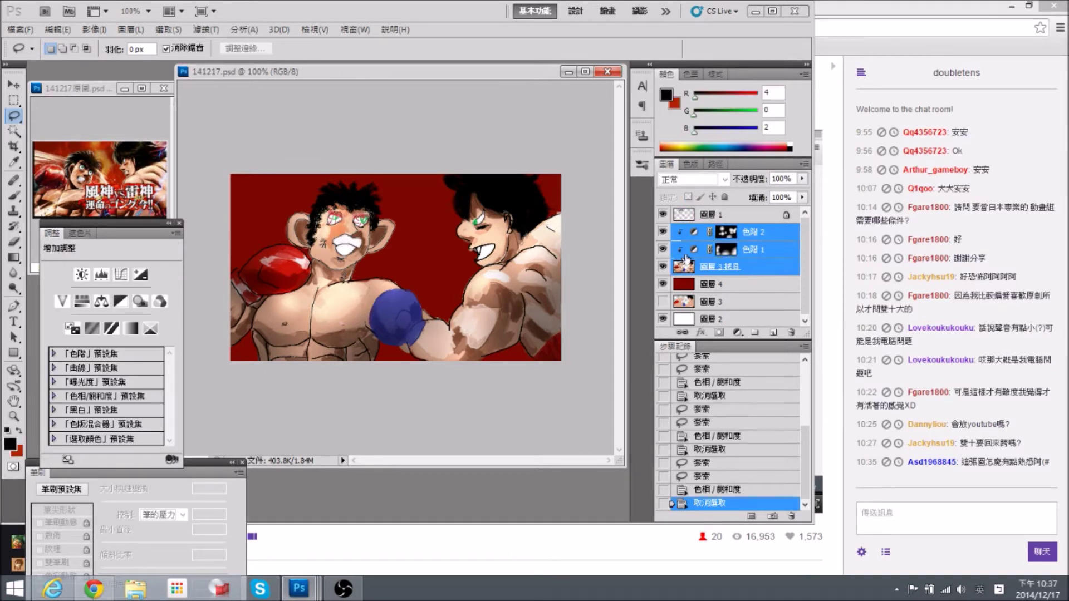
left_click(774, 236)
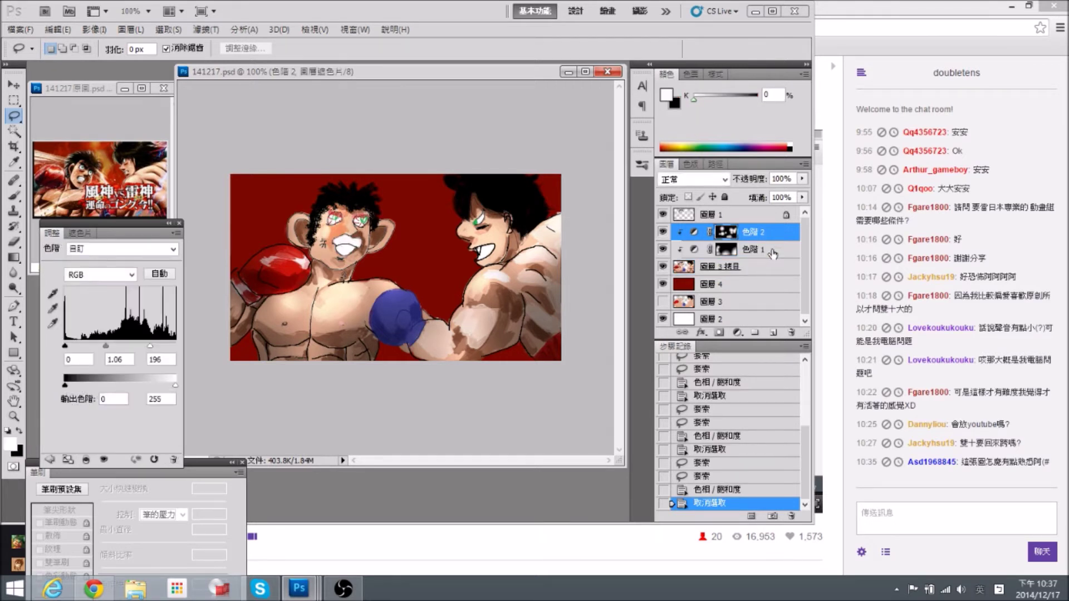
left_click(772, 252)
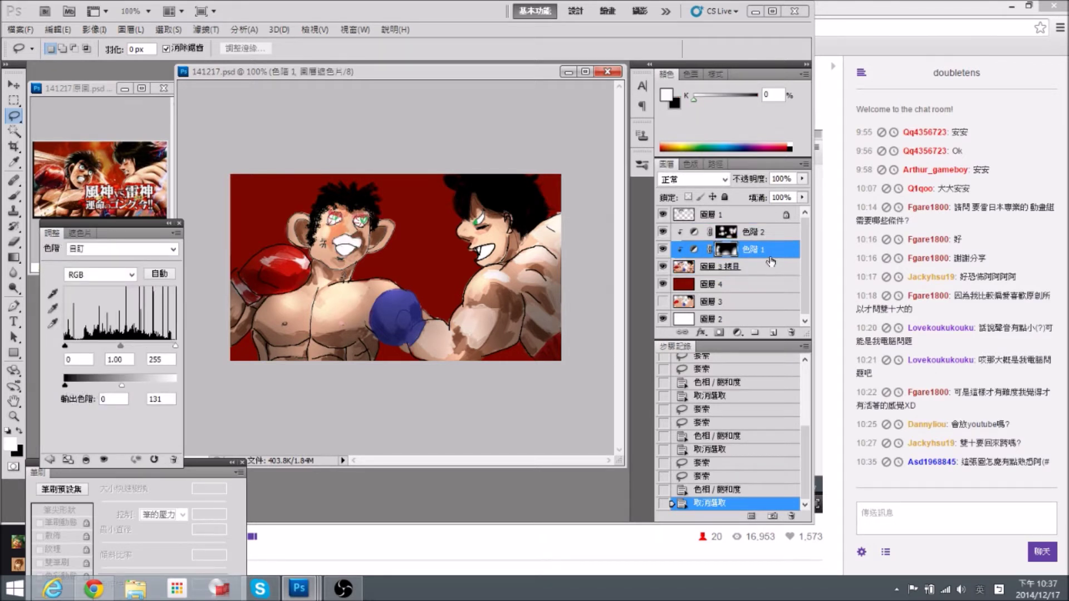
left_click(772, 233)
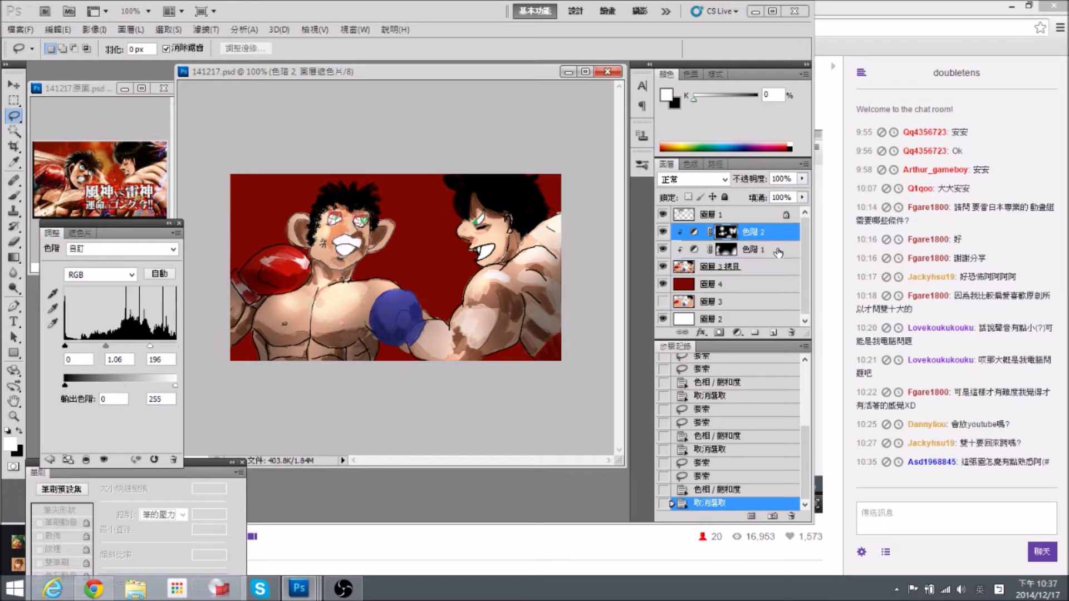
left_click(775, 254, "shift")
left_click(766, 265, "shift")
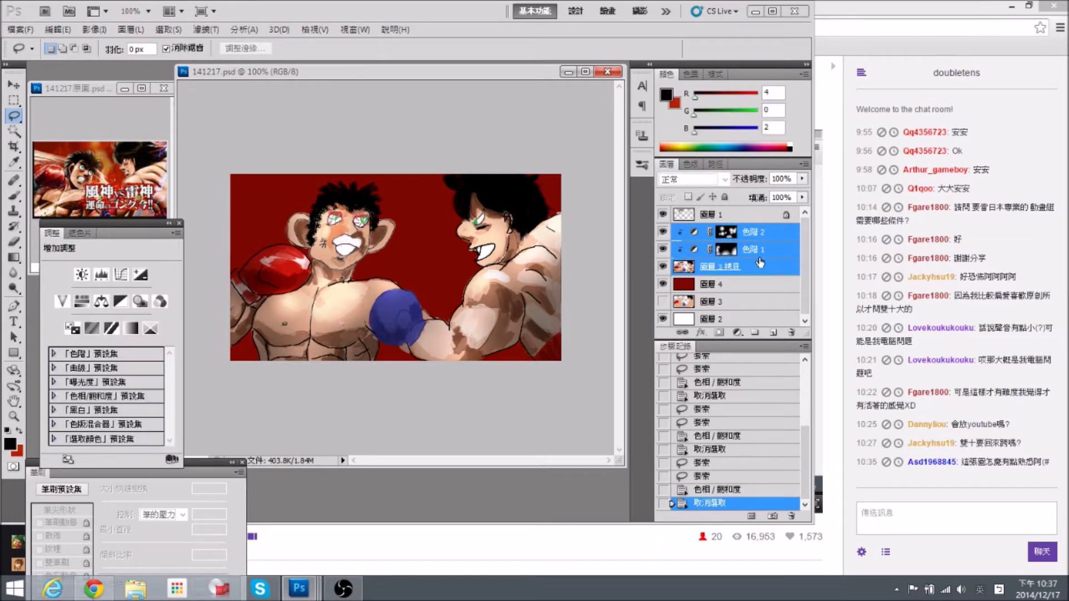
left_click_drag(760, 270, 773, 333)
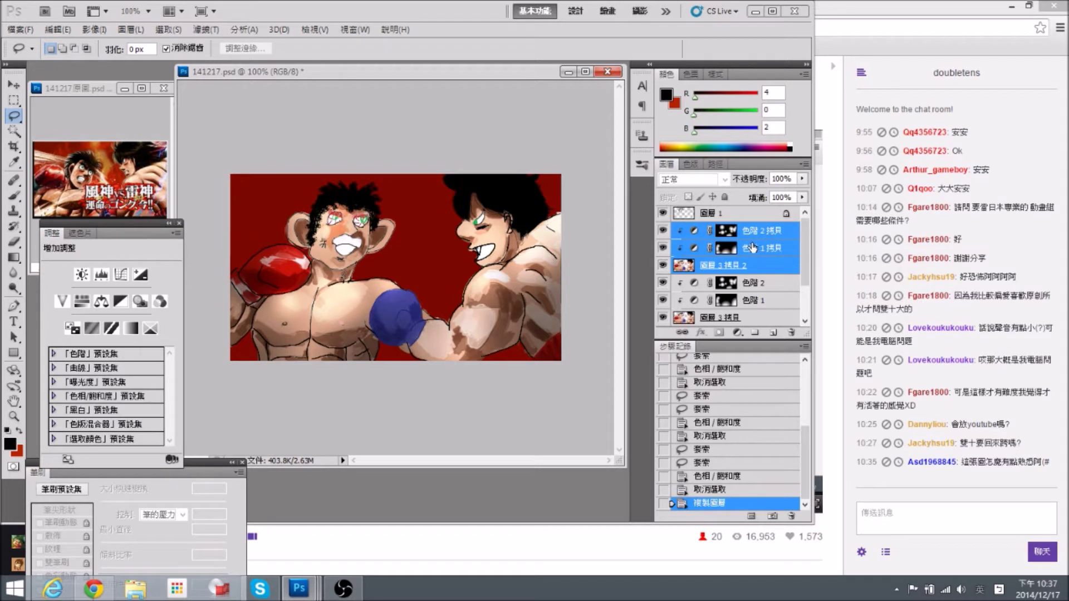
key("ctrl+e")
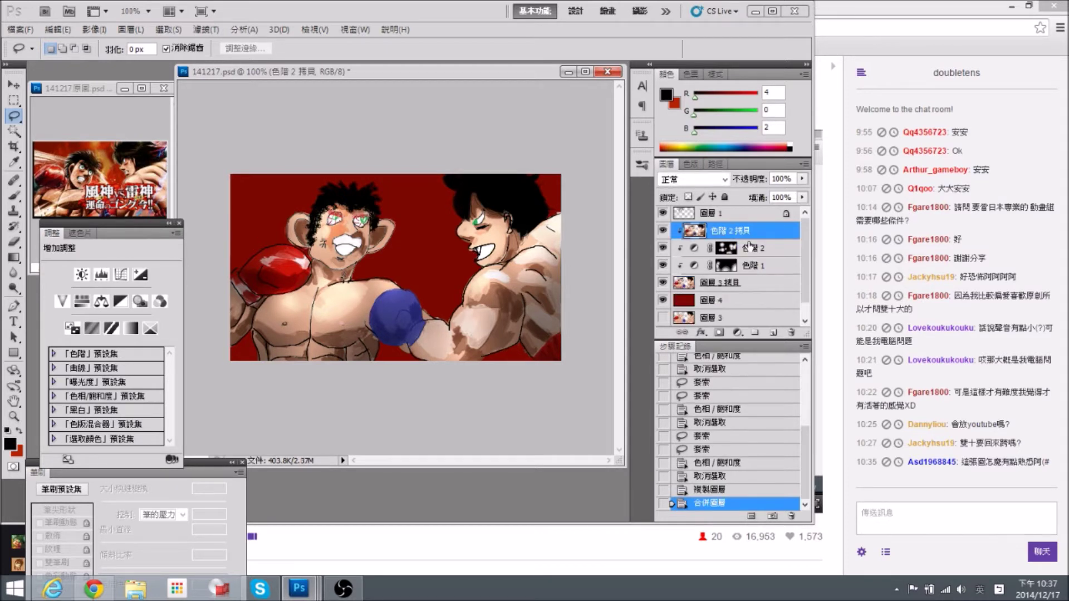
Hide the original 色階 2 and 色階 1 adjustments and the 圖層 1 line art, keeping the merged copy and 圖層 3 拷貝 shown.
left_click_drag(664, 251, 652, 232)
left_click(662, 230)
left_click(662, 233)
left_click(663, 233)
left_click(663, 235)
left_click(663, 232)
left_click(663, 285)
left_click(664, 214)
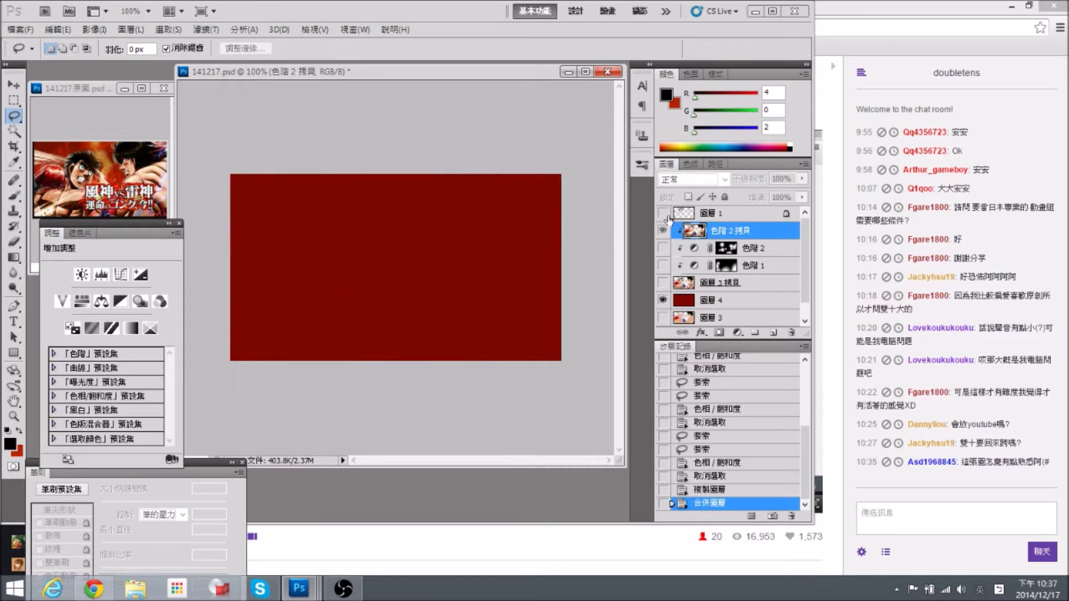
left_click(664, 233)
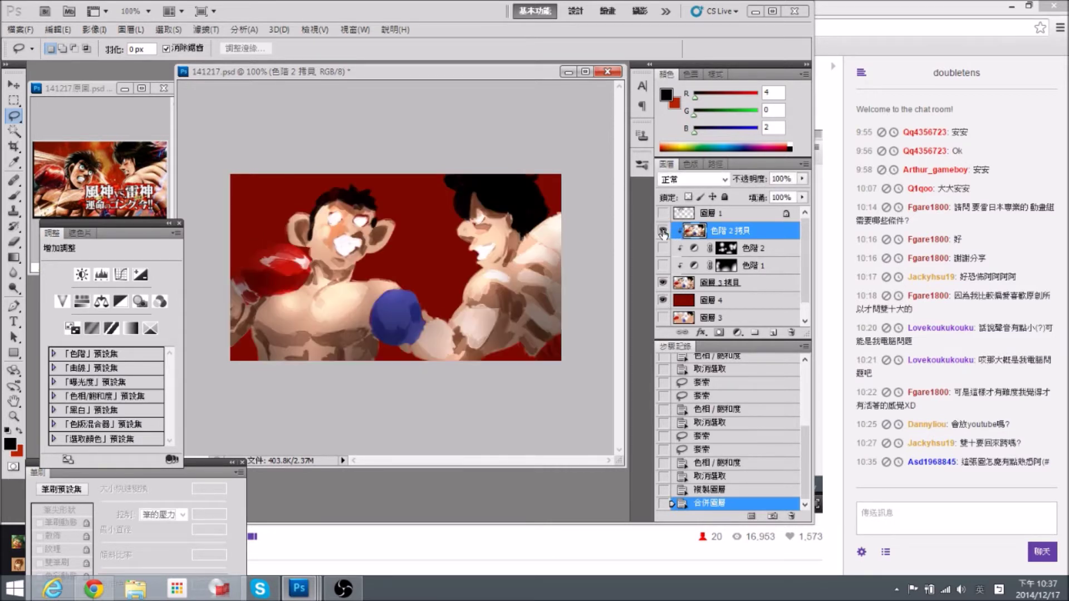
left_click(664, 230)
Release the clipping mask on the merged 色階 2 拷貝 layer and show 圖層 1 again.
right_click(742, 234)
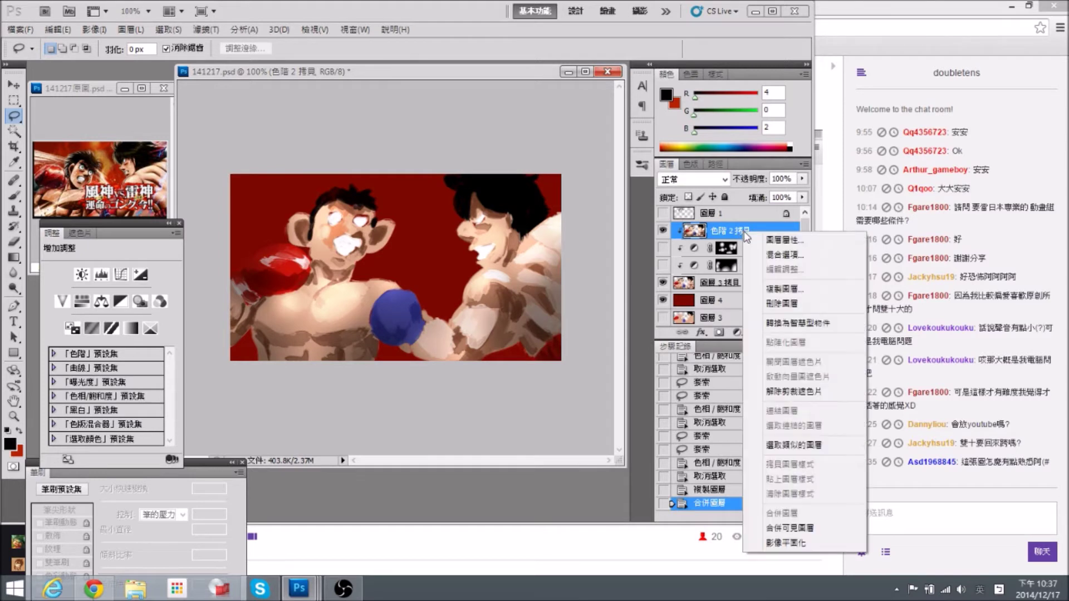
left_click(784, 393)
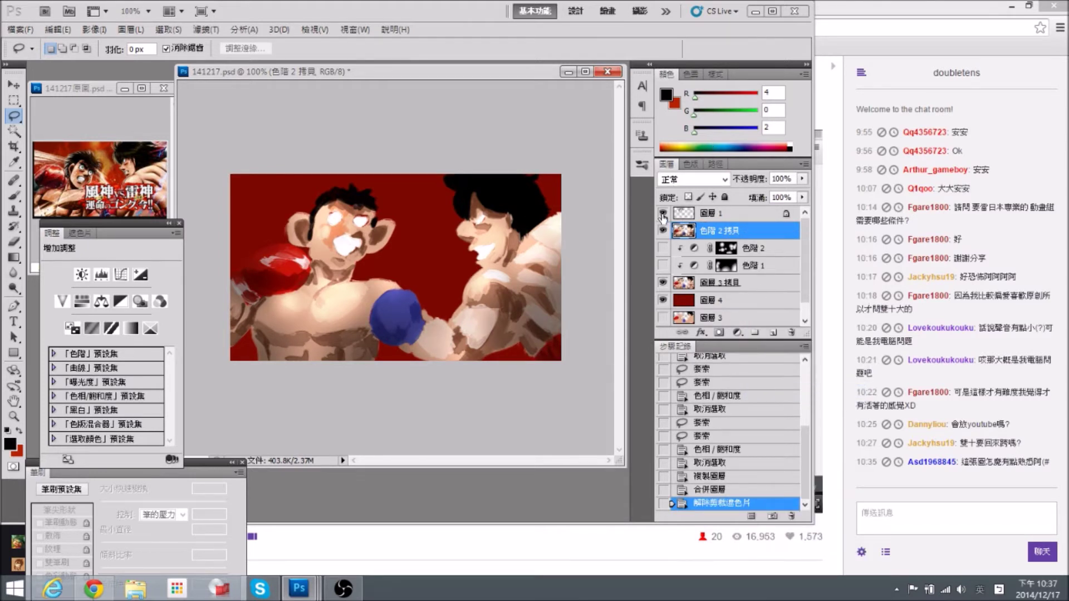
left_click(663, 213)
Toggle the visibility of 色階 2 拷貝 to compare the painting with and without the merged Levels shading.
left_click(662, 231)
left_click(662, 231)
left_click(662, 231)
left_click(663, 231)
left_click(663, 229)
left_click(662, 230)
left_click(663, 228)
left_click(663, 228)
left_click(663, 231)
left_click(663, 233)
left_click(663, 236)
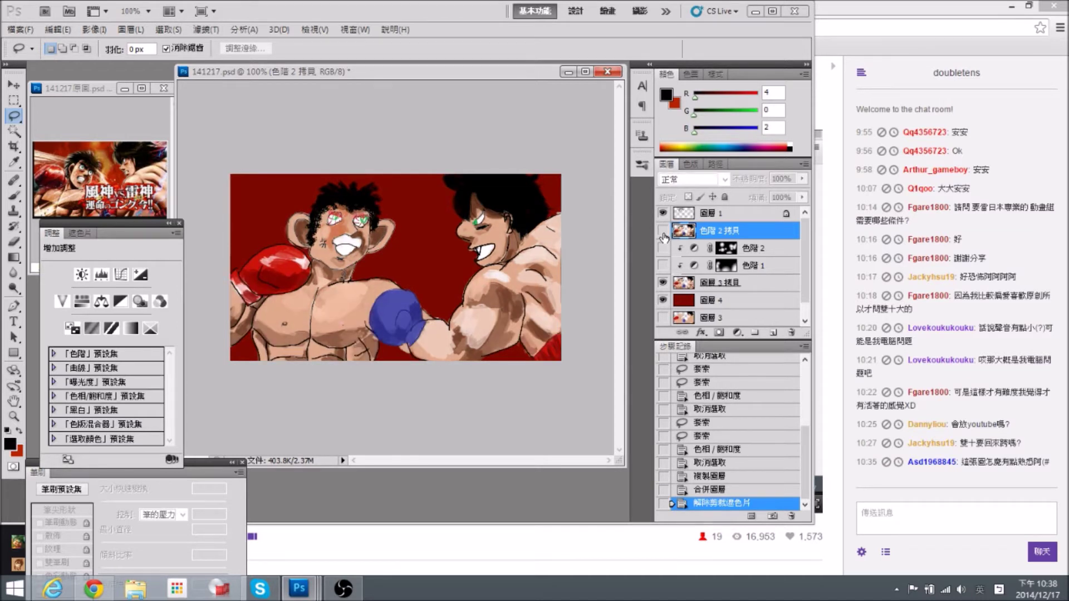
left_click(663, 233)
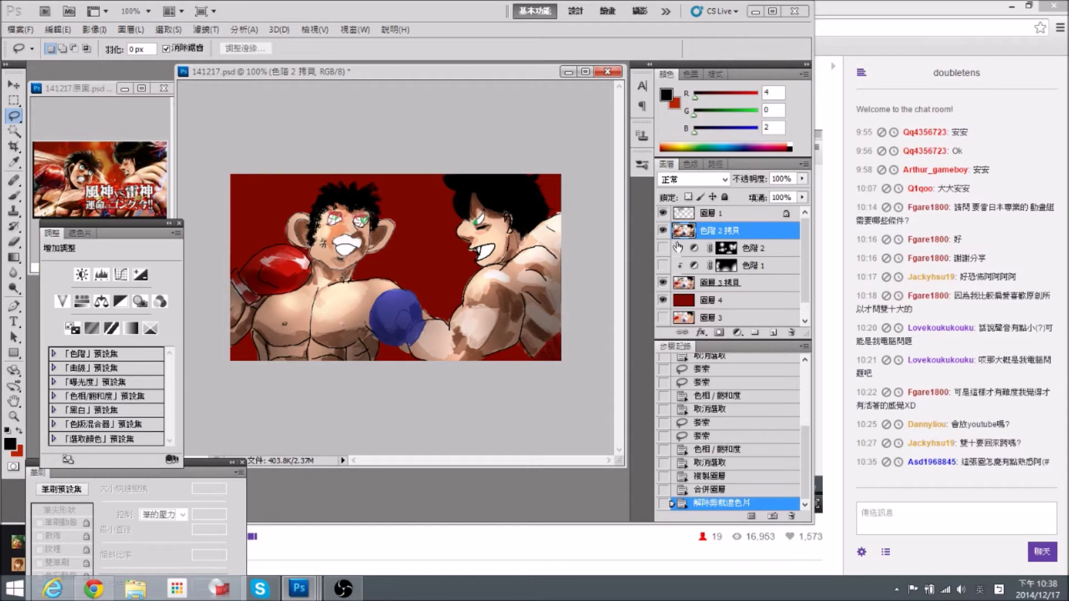
key("ctrl+plus")
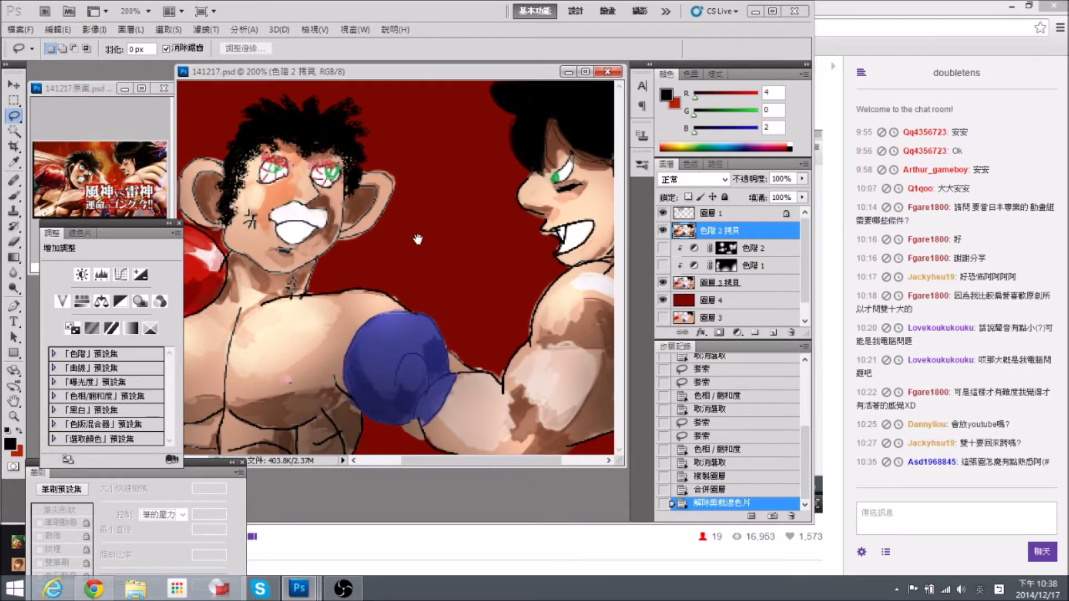
left_click_drag(404, 206, 512, 229)
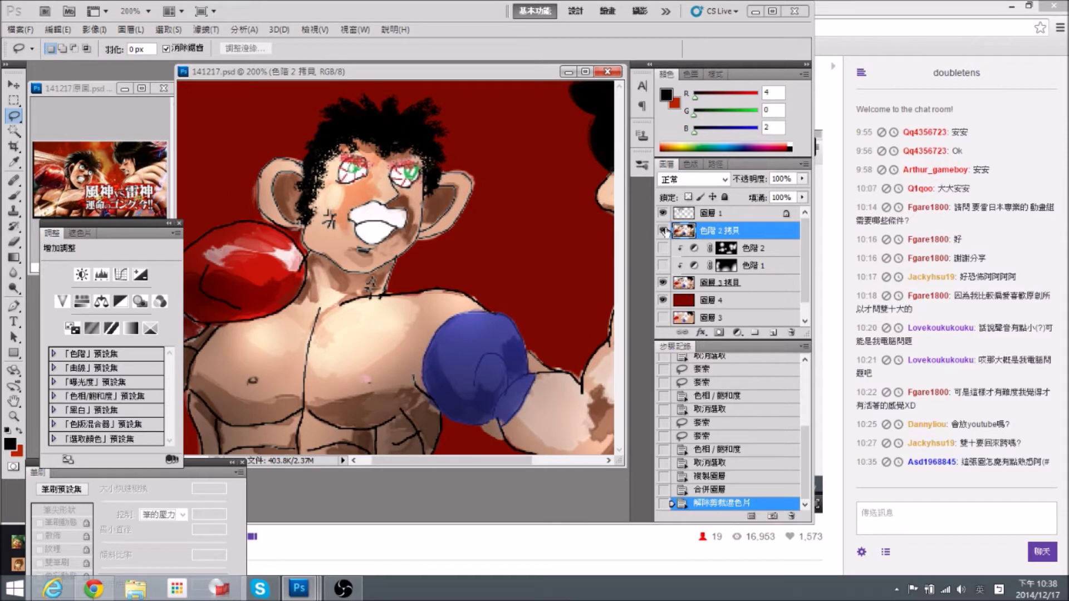
left_click(663, 231)
left_click(662, 231)
Activate the Brush tool and open the brush tip shape settings.
scroll(482, 215, "left", 2)
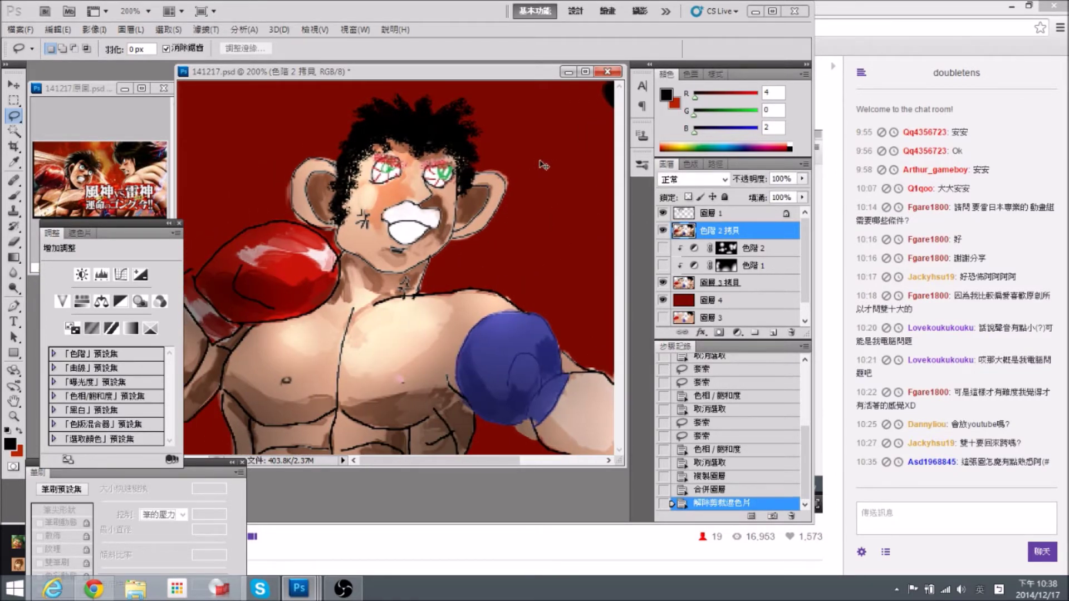
key("ctrl+plus")
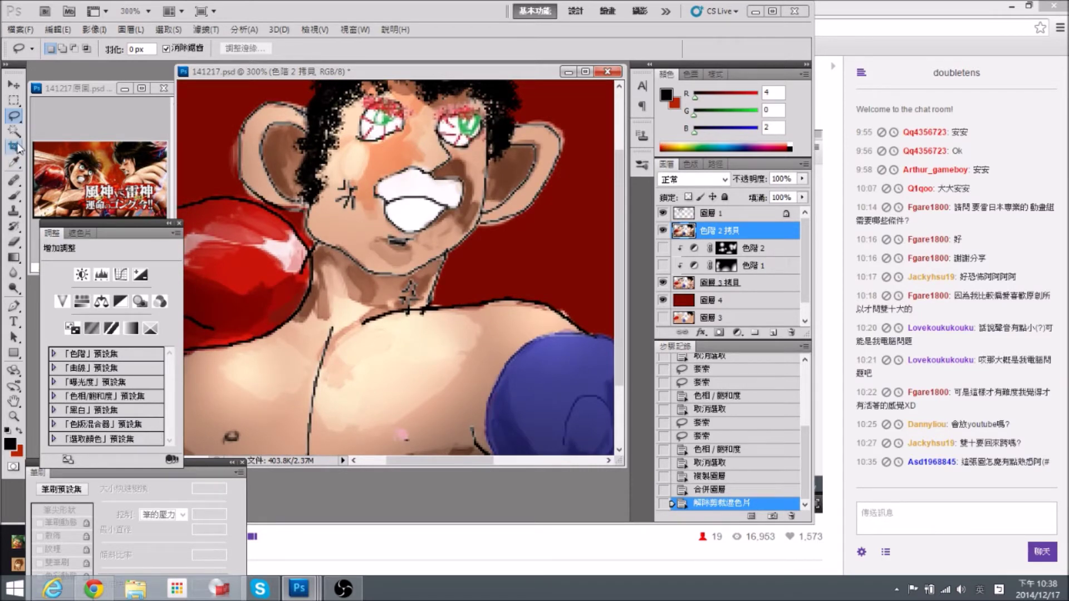
left_click(15, 199)
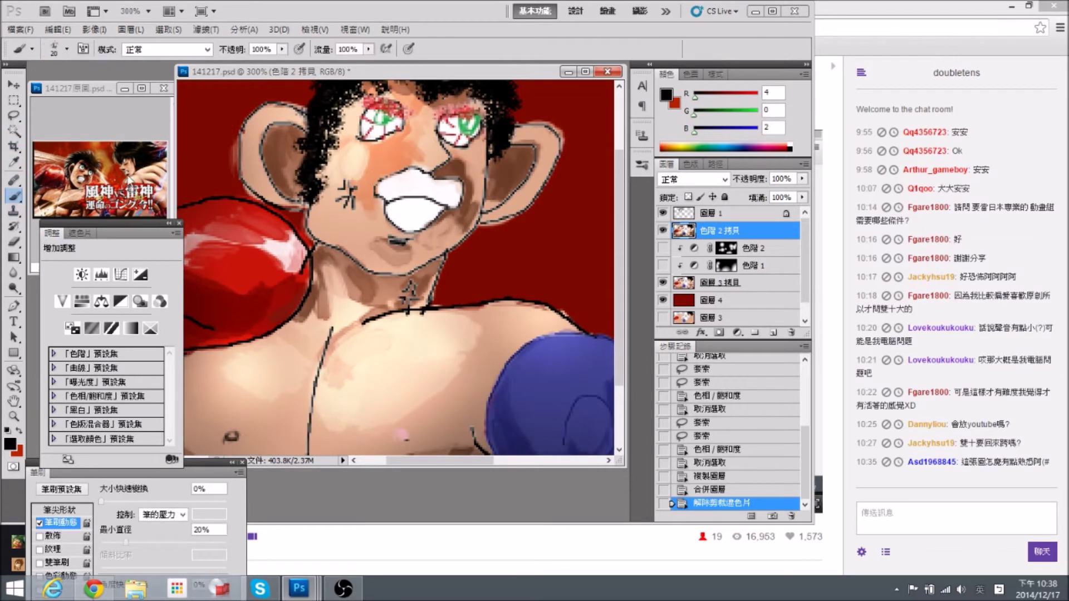
left_click(198, 464)
mouse_move(198, 464)
left_mouse_down()
mouse_move(267, 200)
mouse_move(260, 146)
left_mouse_up()
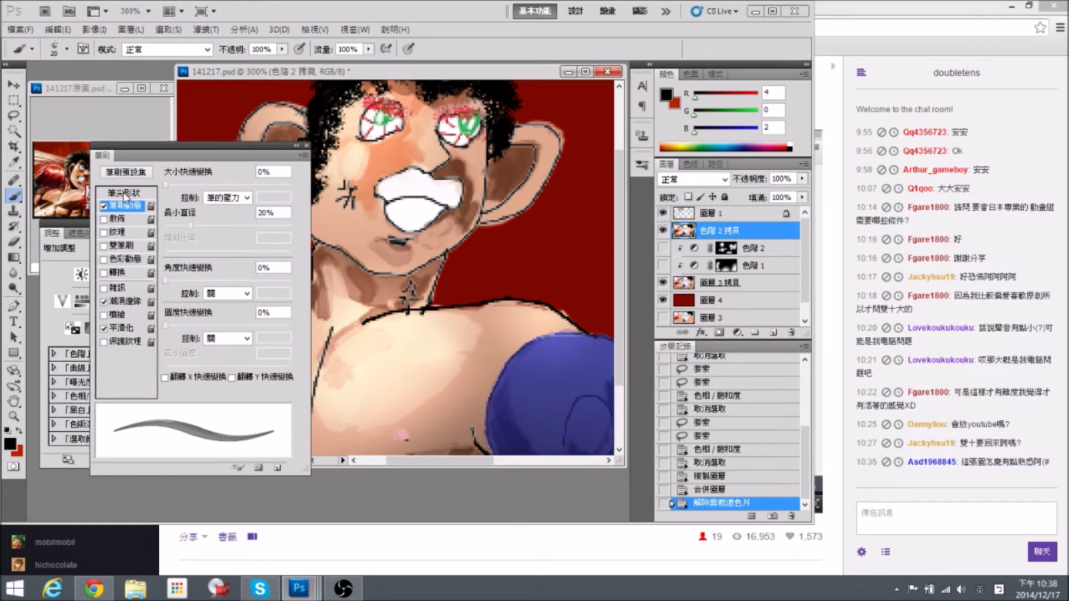
left_click(125, 194)
Choose the 1042 px crosshatch brush tip, test it on the red-gloved fighter's face, and undo the test stroke.
mouse_move(290, 189)
left_mouse_down()
mouse_move(282, 222)
mouse_move(287, 152)
mouse_move(284, 210)
left_mouse_up()
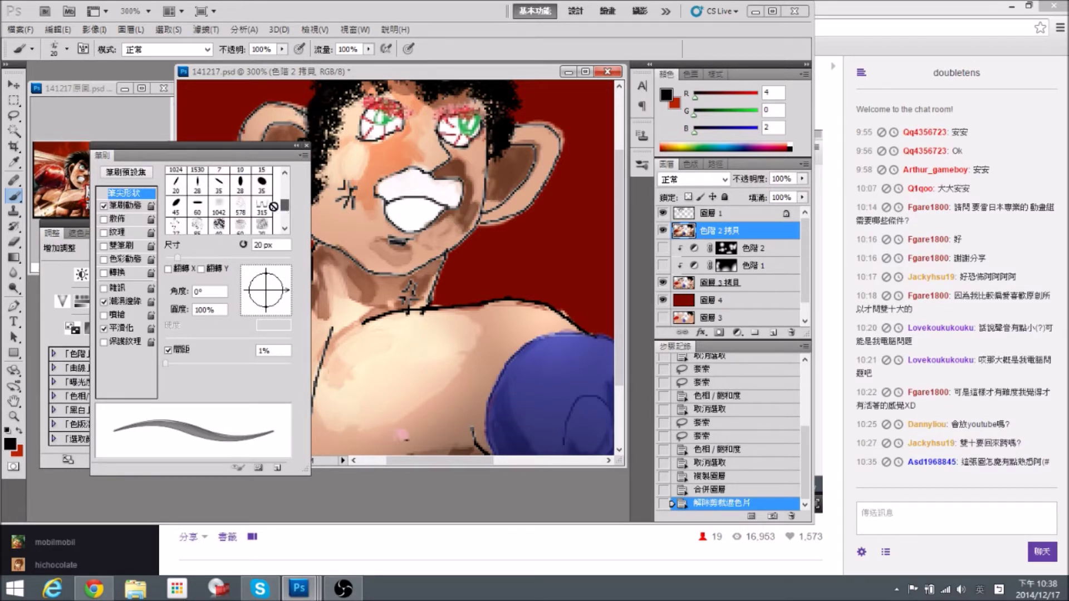
left_click(220, 207)
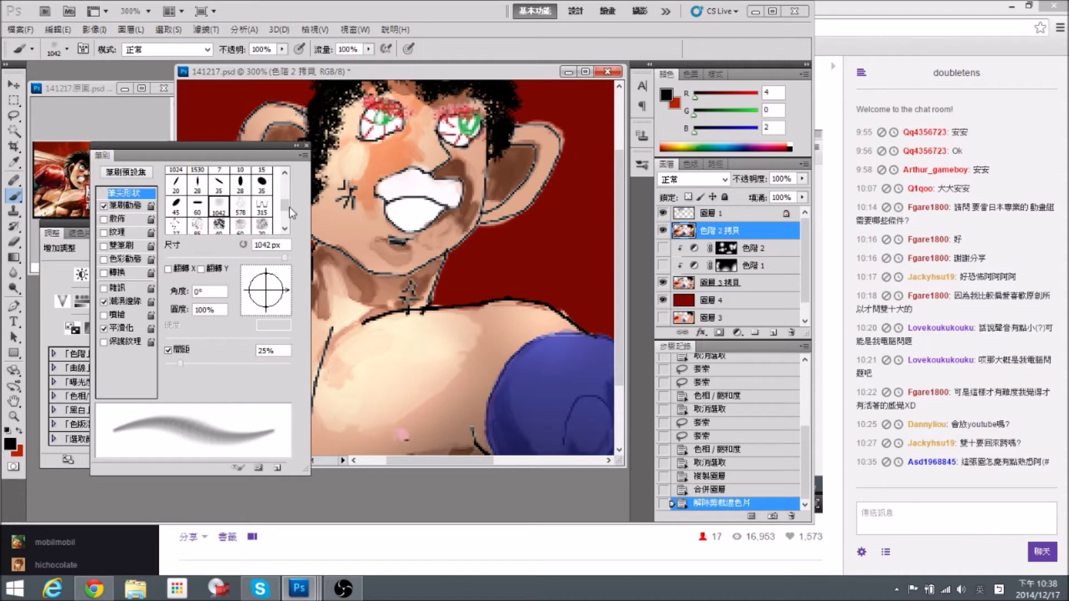
left_click(426, 187)
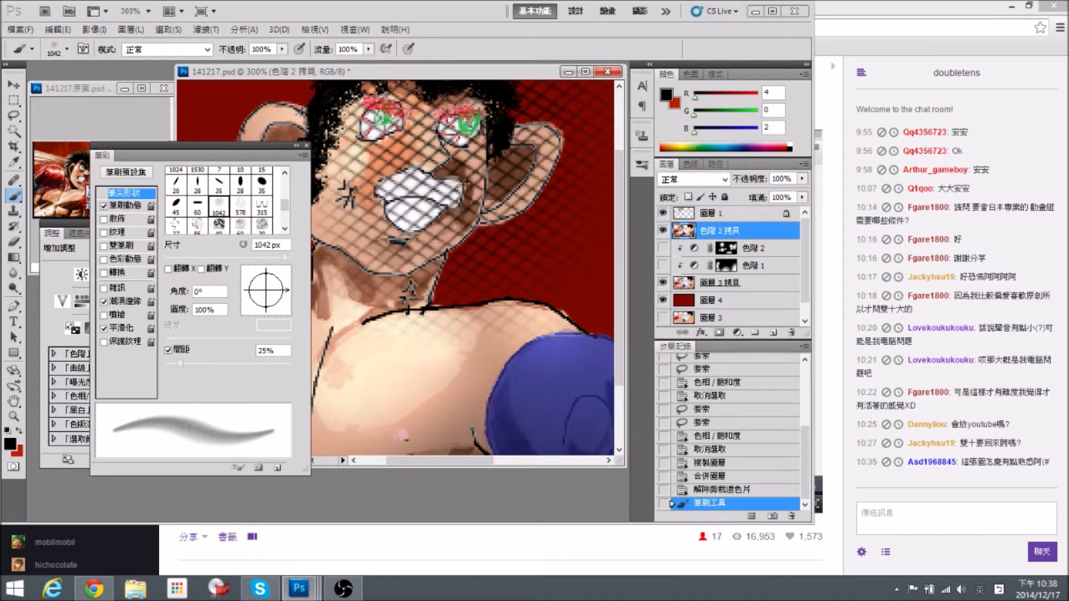
key("ctrl+z")
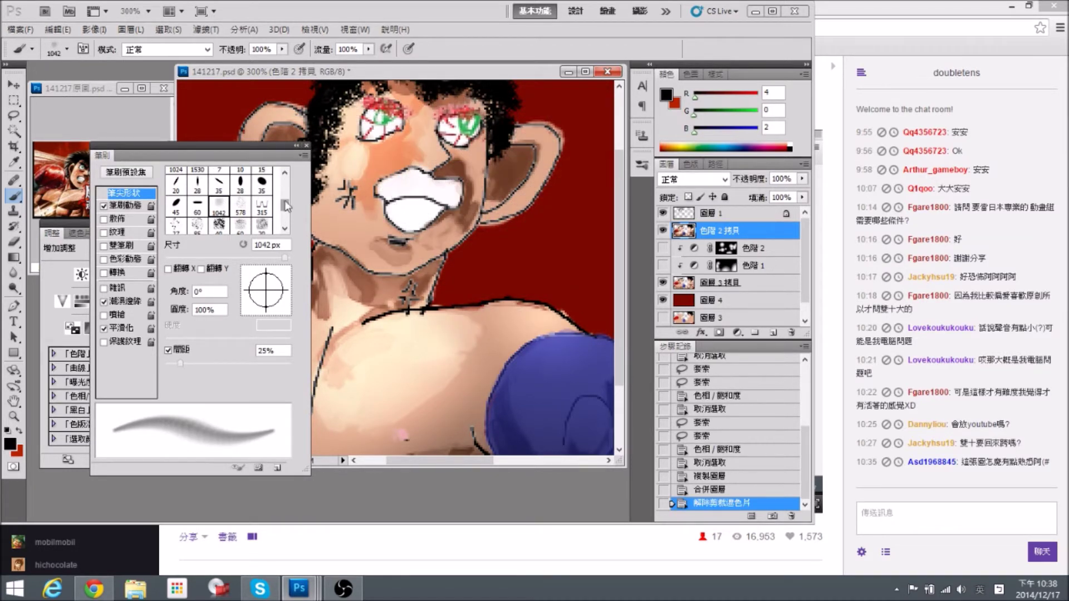
Try the soft round 30 px brush tip on the shadow beside the red-gloved fighter's mouth and undo the test stroke.
left_click_drag(286, 206, 289, 186)
left_click(176, 176)
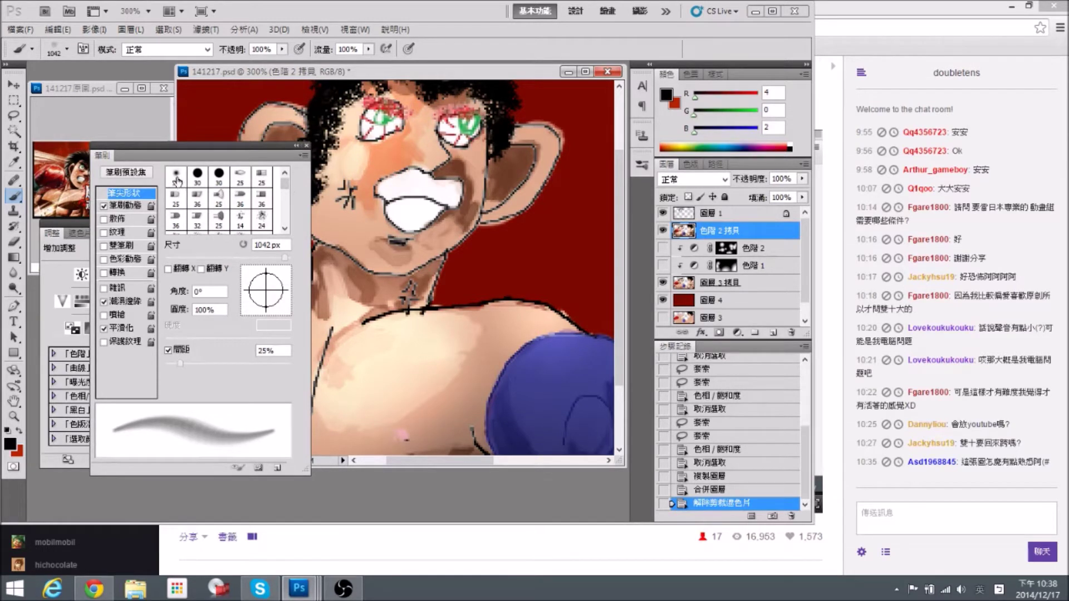
left_click_drag(452, 204, 455, 221)
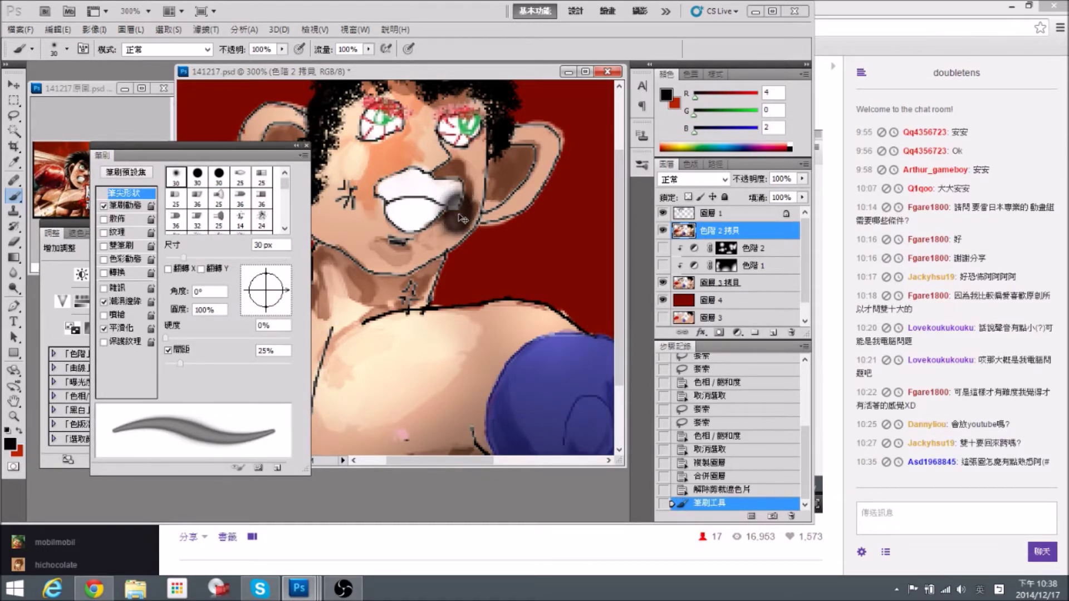
key("ctrl+z")
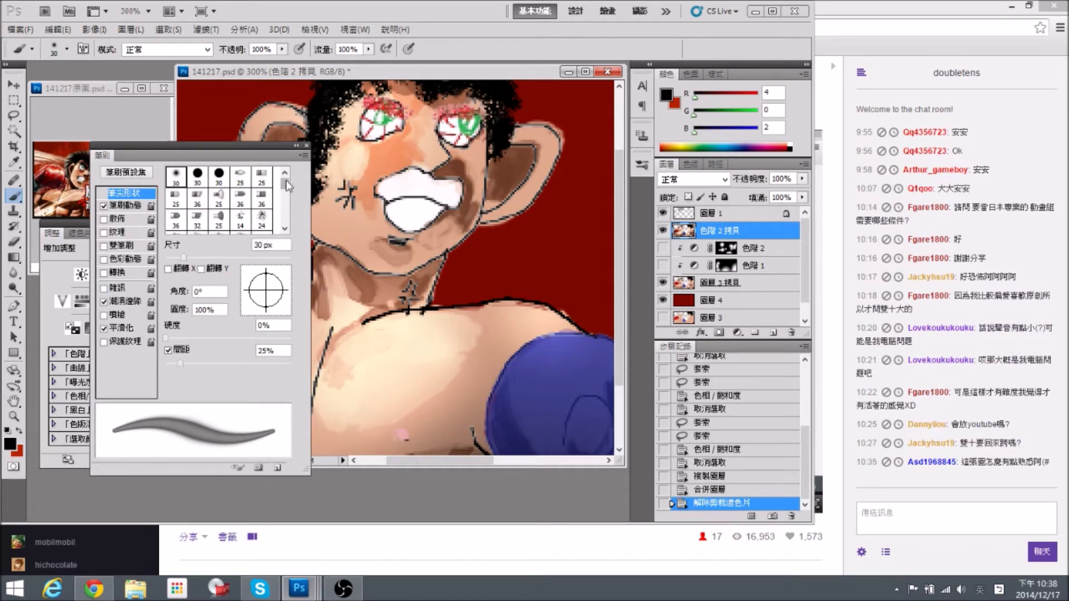
Choose the 43 px textured brush tip, reduce it to 10 px, test it on the face and undo the test stroke.
left_click_drag(285, 183, 290, 196)
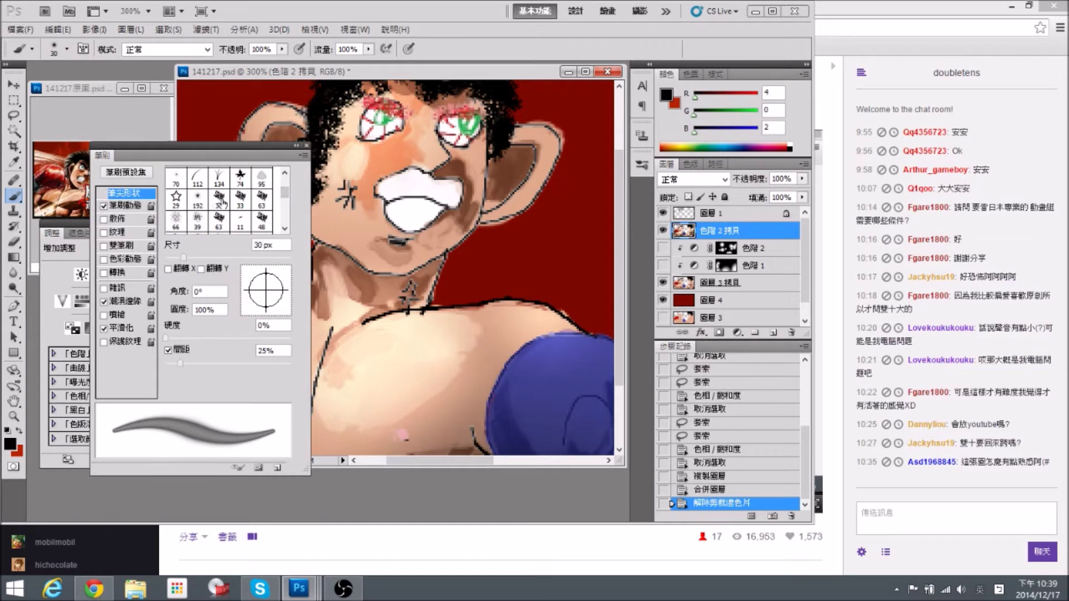
left_click_drag(284, 191, 284, 209)
left_click(261, 216)
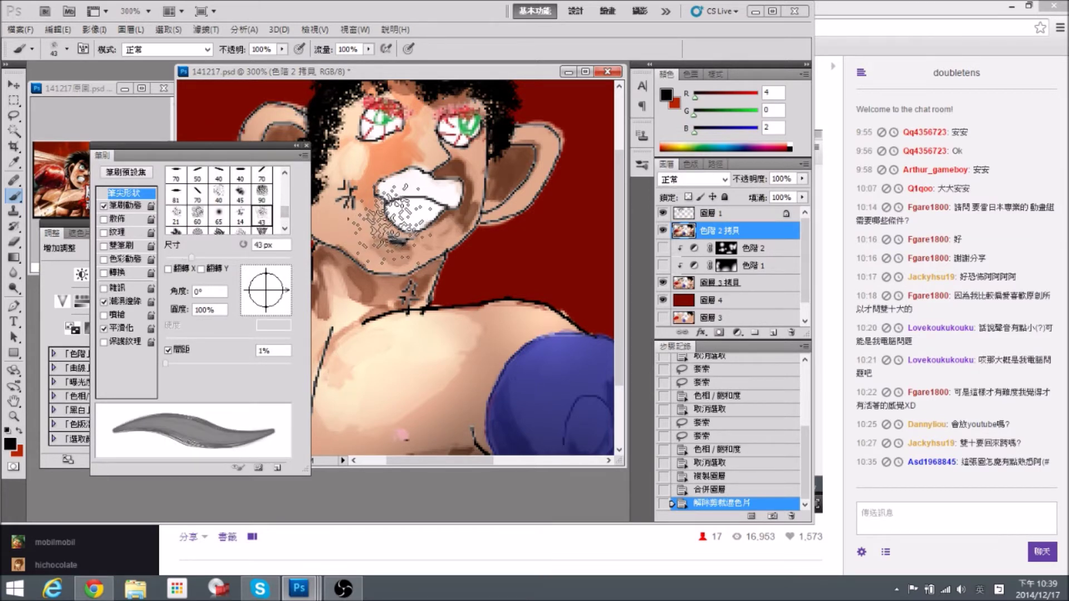
key("bracketleft")
key("bracketleft")
key("bracketleft")
key("bracketleft")
mouse_move(466, 177)
left_mouse_down()
mouse_move(464, 162)
mouse_move(474, 174)
left_mouse_up()
key("ctrl+z")
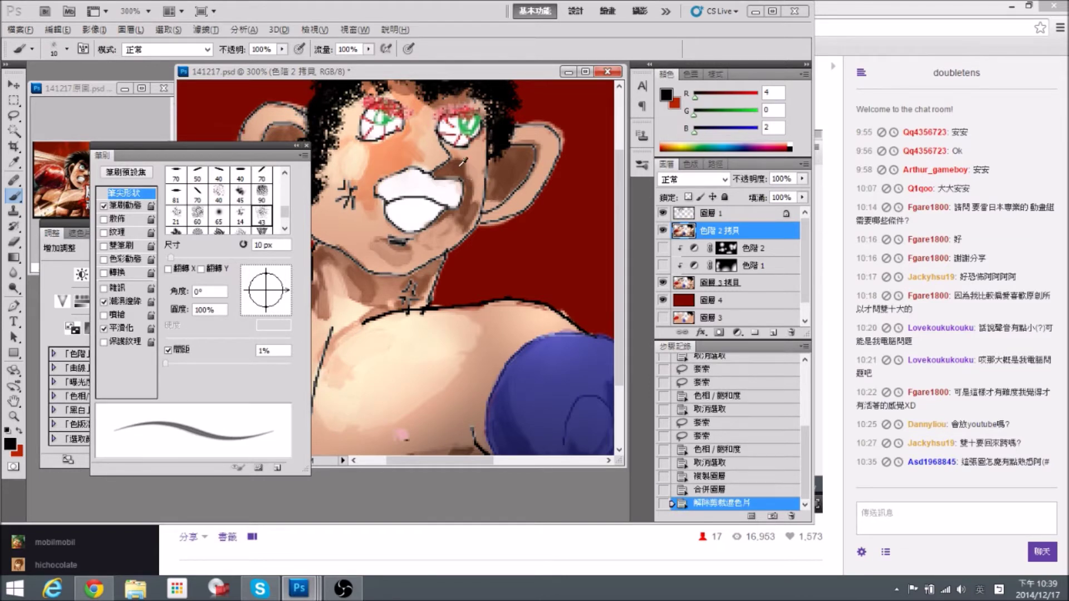
Sample the brown shadow colour beside the nose and dab it along the shaded cheek edge next to the mouth.
left_click(462, 162, "alt")
left_click(466, 167)
left_click(471, 172)
left_click(474, 175)
left_click(475, 177)
mouse_move(475, 178)
left_mouse_down()
mouse_move(476, 196)
mouse_move(477, 183)
left_mouse_up()
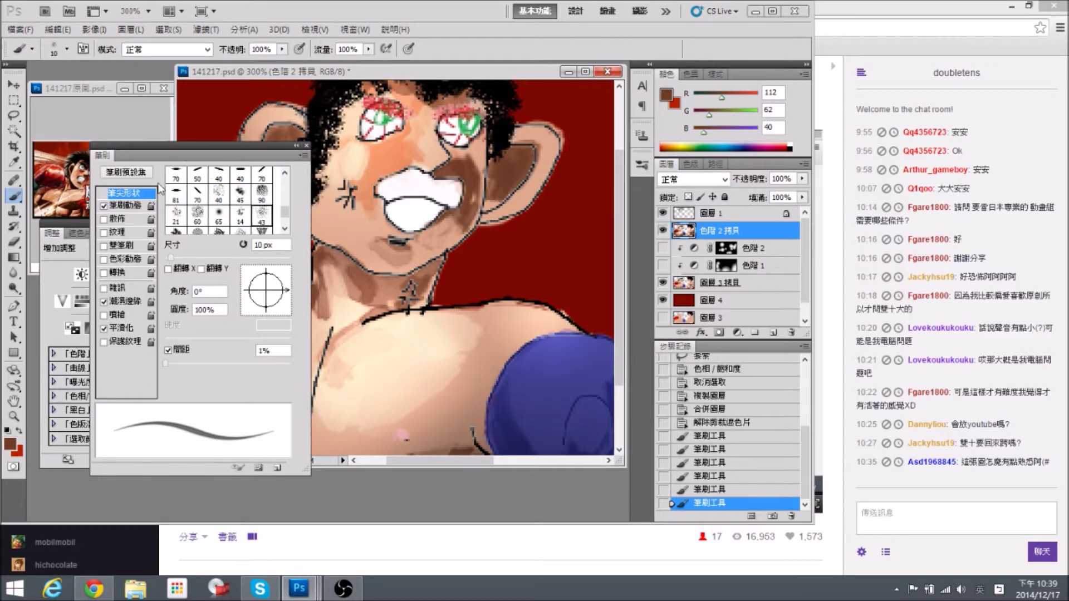
Resample the brown shadow tone beside the nose, reduce the brush to 7 px and touch up the shaded cheek at 400% zoom.
left_click_drag(244, 154, 231, 268)
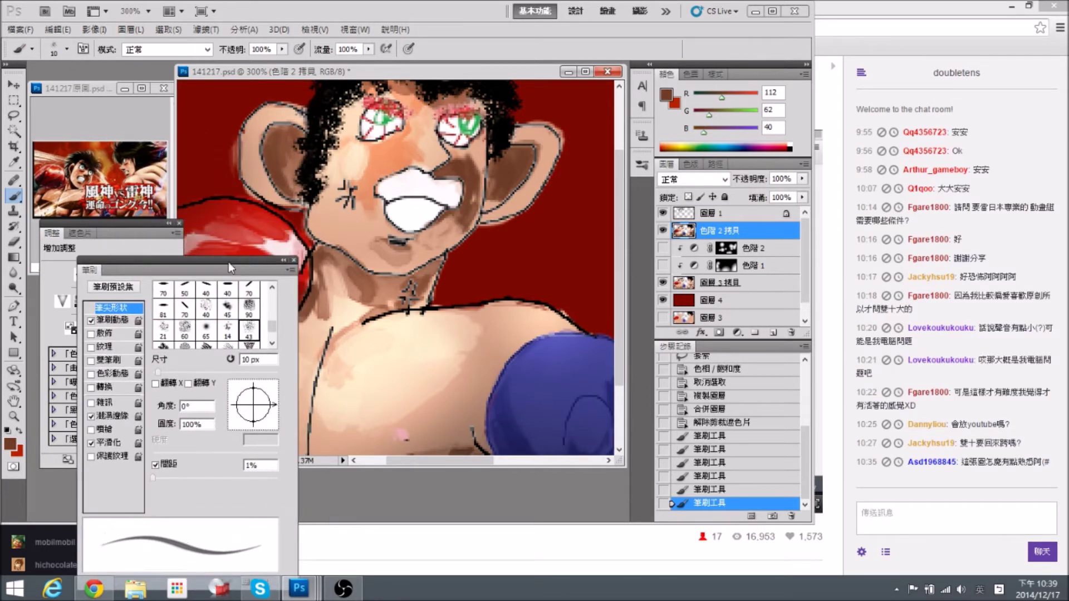
left_click_drag(418, 208, 423, 260)
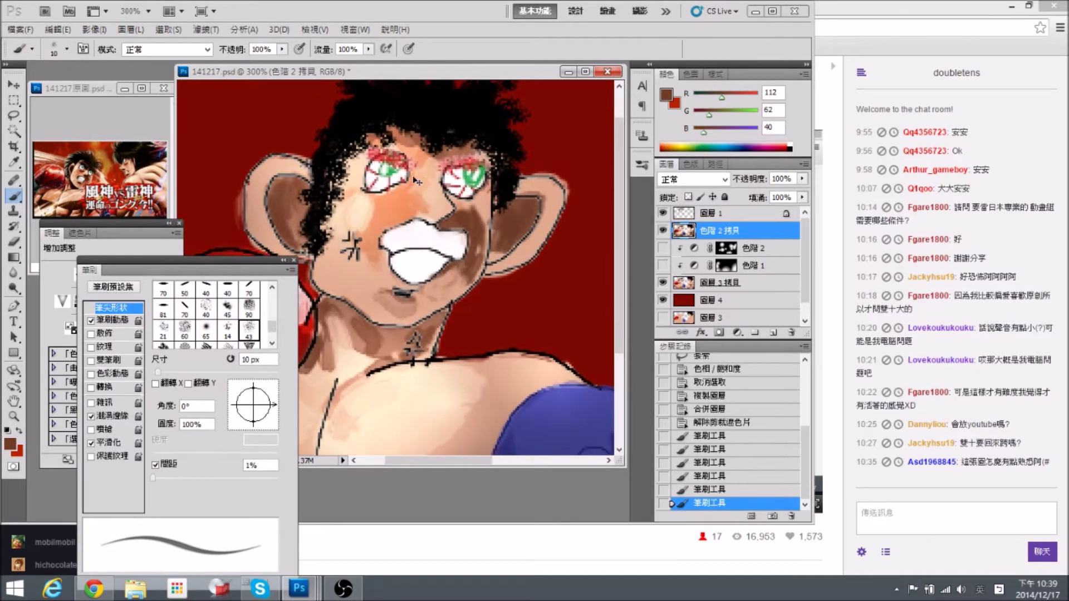
key("ctrl+plus")
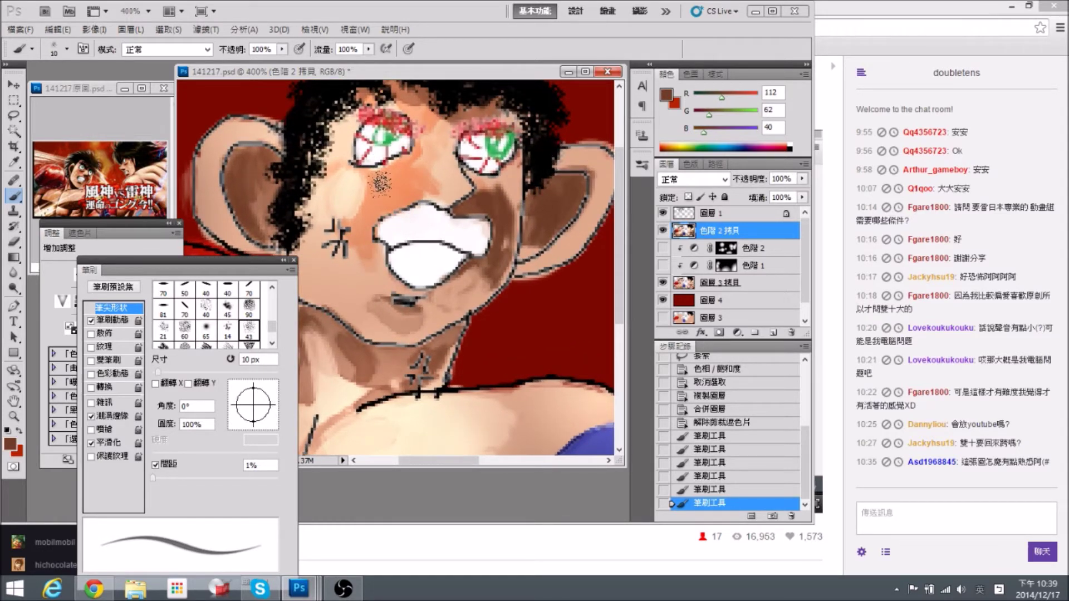
left_click(485, 204, "alt")
key("bracketleft")
key("bracketleft")
key("bracketleft")
key("space")
mouse_move(251, 162)
left_mouse_down()
mouse_move(301, 159)
mouse_move(301, 148)
mouse_move(313, 162)
mouse_move(300, 165)
left_mouse_up()
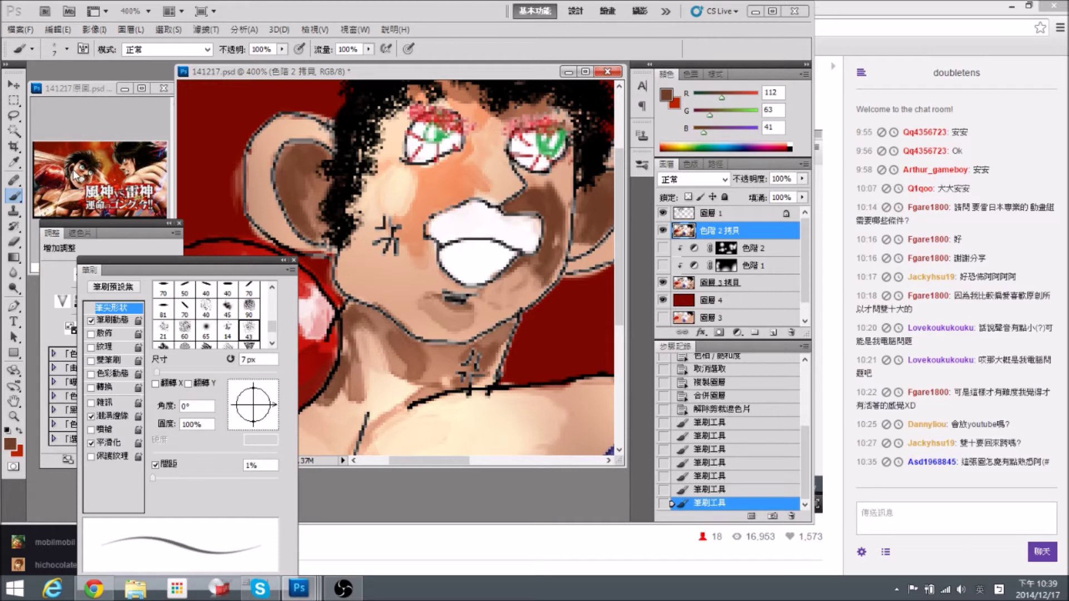
Save the painting, then sample the light skin tone from the ear beside the red glove and paint along its rim.
key("ctrl+s")
left_click(307, 125, "alt")
left_click_drag(291, 119, 276, 130)
left_click_drag(324, 174, 344, 202)
Erase the skin colour spilling outside that ear's outline, return to the Brush tool and hide 圖層 3 拷貝.
key("e")
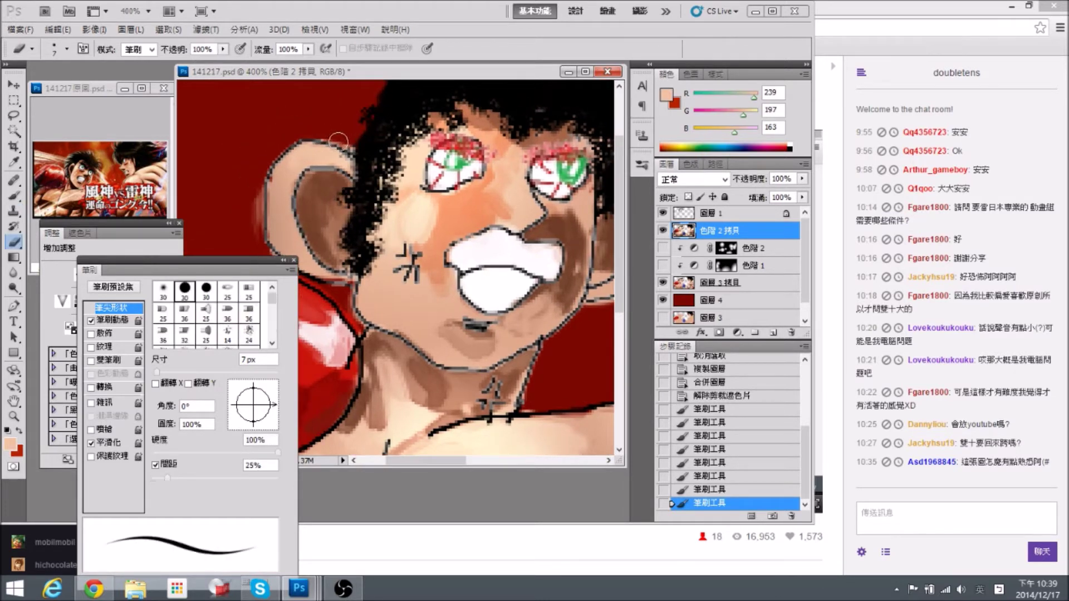
left_click_drag(306, 130, 318, 133)
key("b")
key("e")
left_click_drag(251, 168, 251, 228)
key("b")
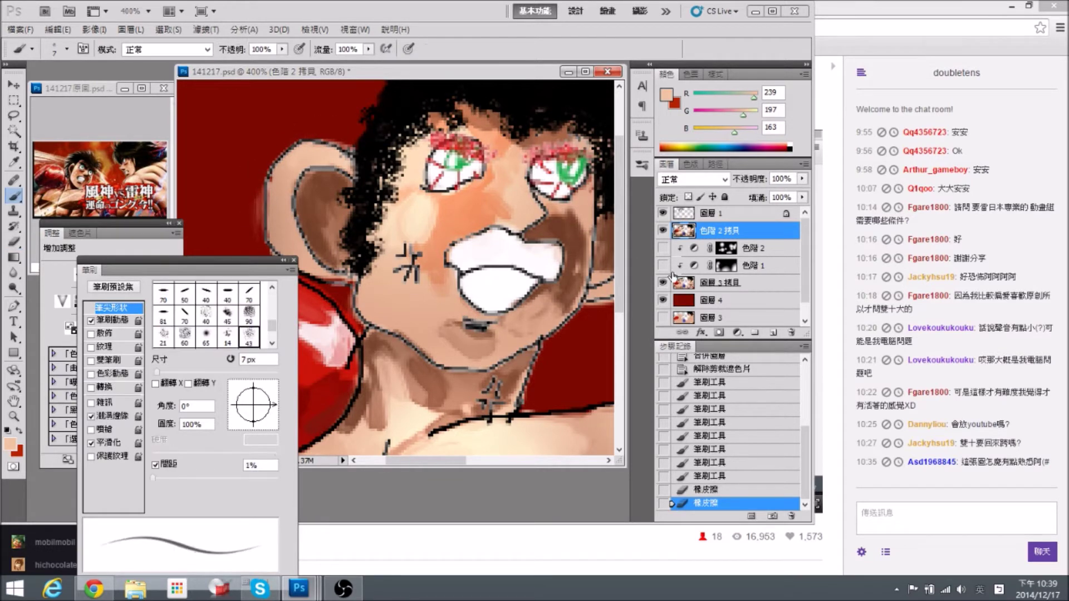
left_click(663, 284)
mouse_move(236, 260)
left_mouse_down()
mouse_move(235, 203)
mouse_move(208, 363)
mouse_move(149, 458)
left_mouse_up()
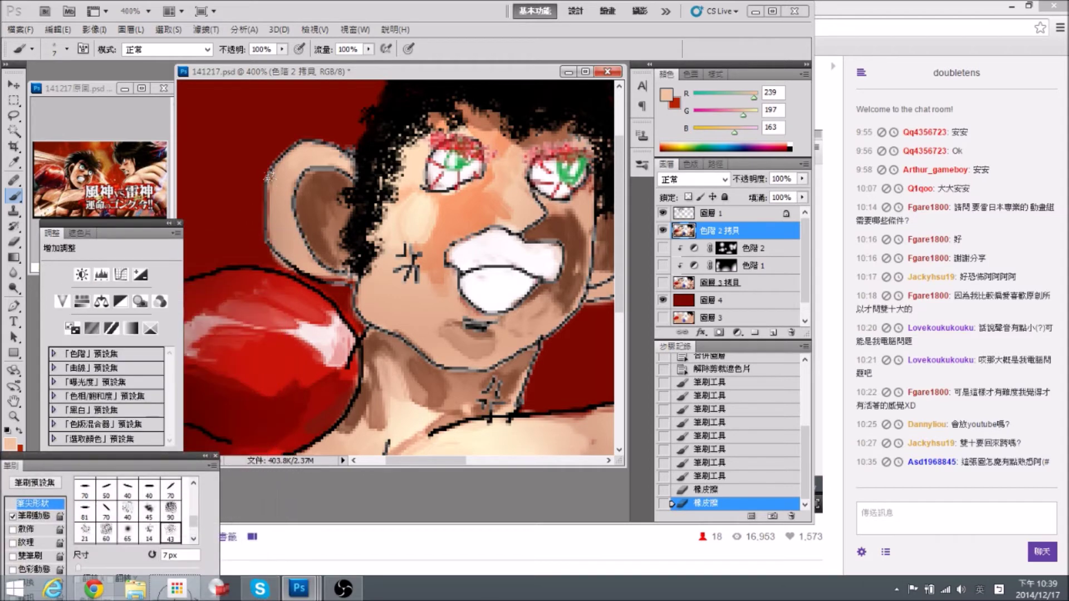
Sample a near-black brown (RGB 35, 20, 14) from the hair edge and shade the hollow of the ear with it.
left_click_drag(383, 254, 349, 276)
left_click_drag(290, 250, 307, 259)
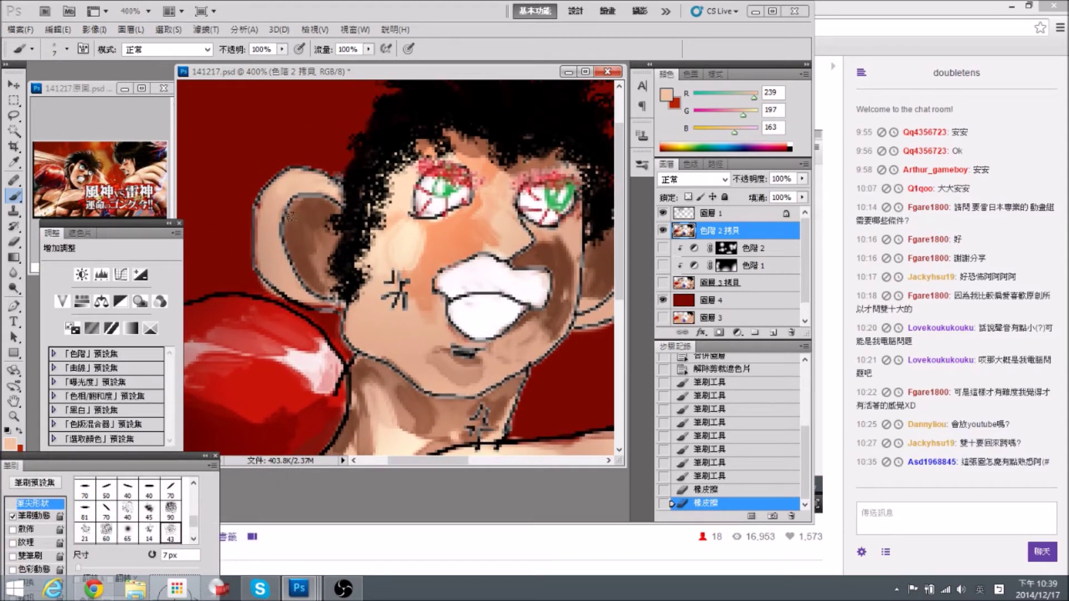
left_click(317, 208)
key("ctrl+z")
left_click(337, 214, "alt")
left_click_drag(303, 211, 328, 207)
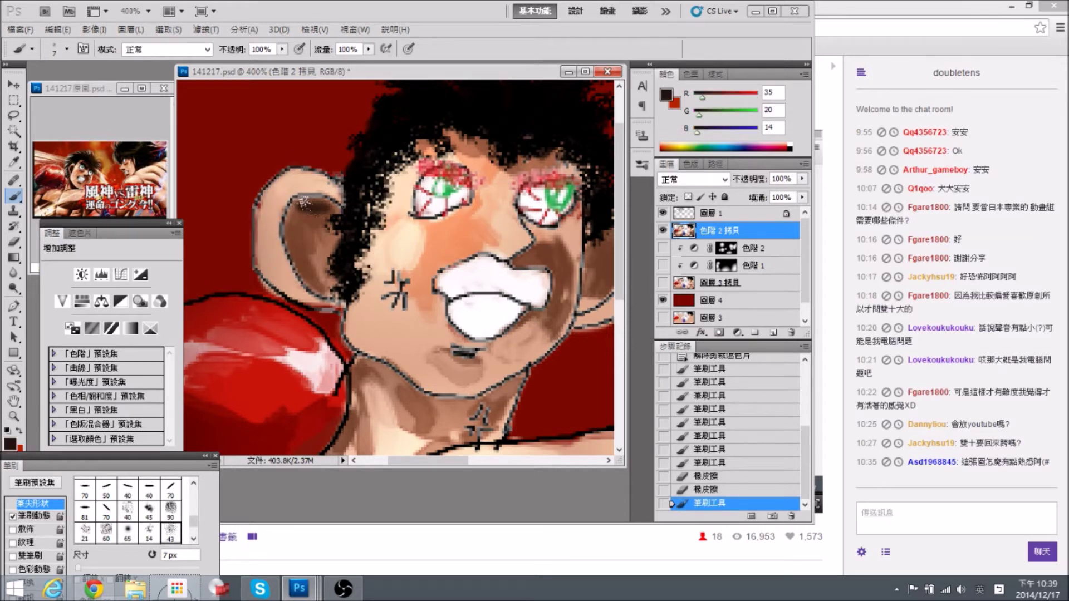
mouse_move(288, 245)
left_mouse_down()
mouse_move(299, 225)
mouse_move(318, 237)
mouse_move(333, 215)
left_mouse_up()
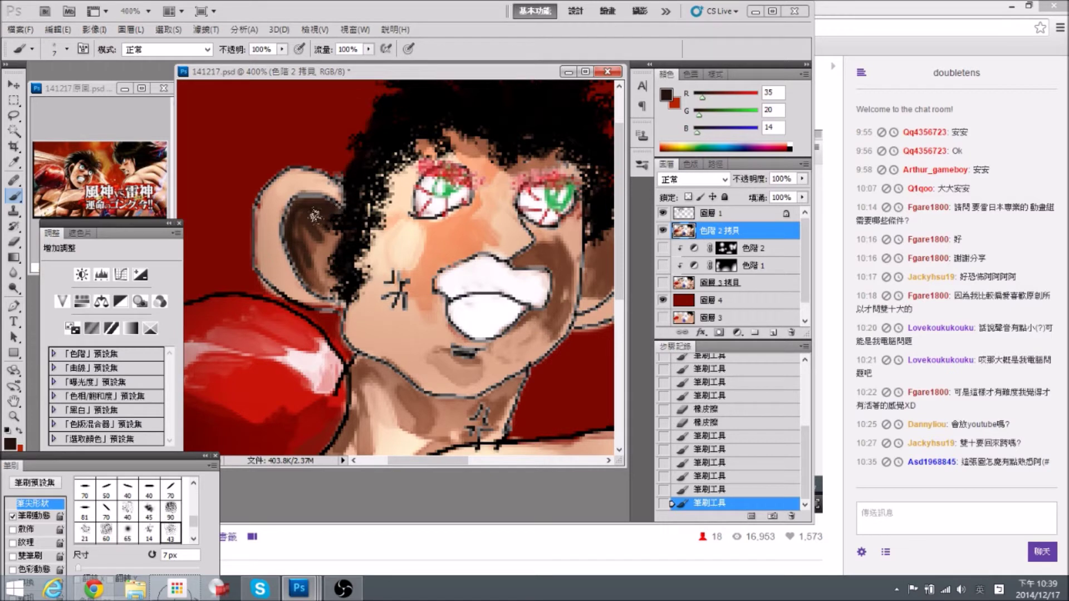
left_click_drag(291, 235, 301, 260)
left_click_drag(290, 228, 301, 209)
Select 圖層 1 and lasso the grey outlines around the ears, jaw, mouth and neck of the red-gloved fighter.
left_click_drag(434, 307, 414, 291)
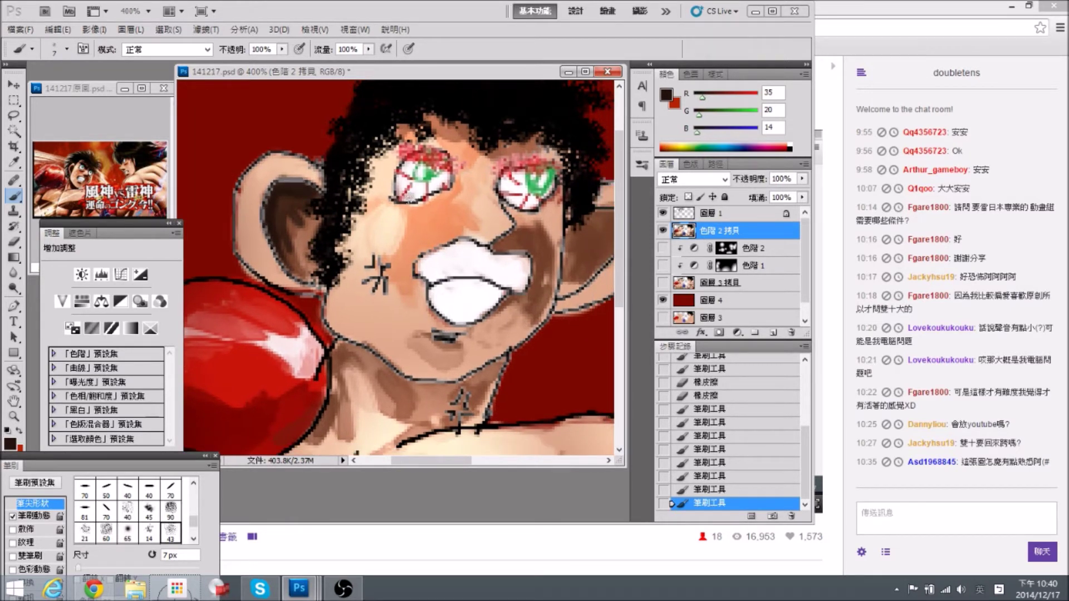
left_click(737, 216)
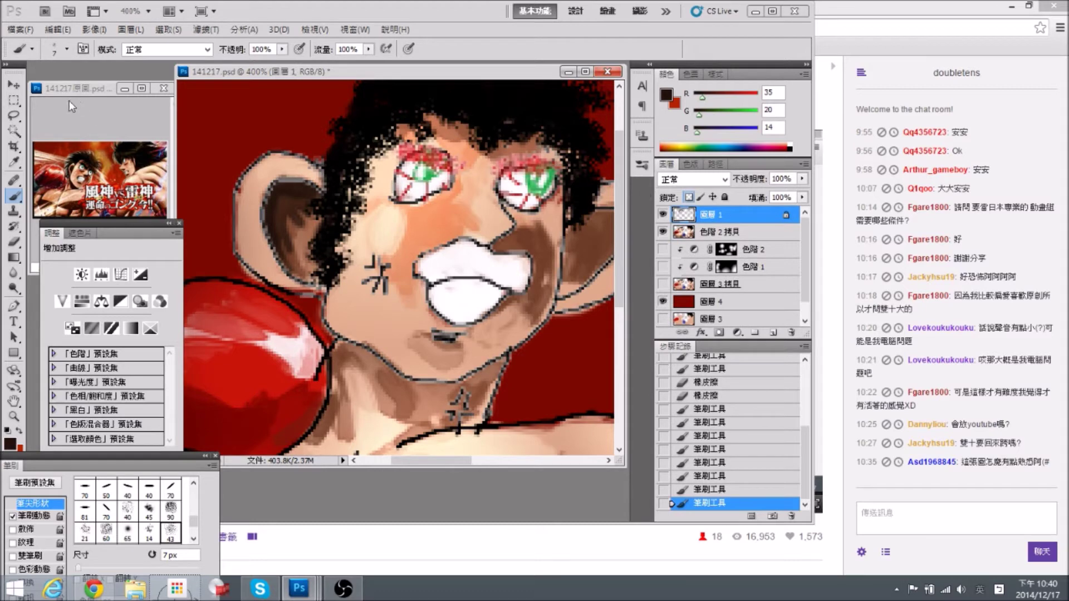
left_click(14, 116)
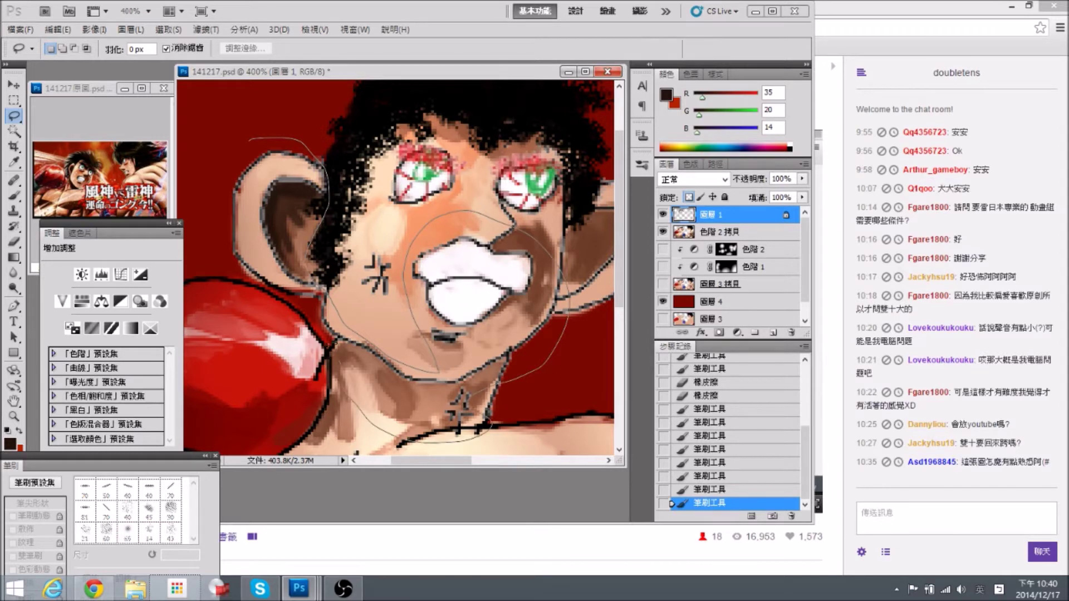
left_click_drag(217, 246, 234, 186)
mouse_move(254, 141)
left_mouse_down()
mouse_move(207, 195)
mouse_move(233, 249)
mouse_move(303, 309)
left_mouse_up()
left_click_drag(468, 285, 312, 228)
mouse_move(384, 195)
left_mouse_down()
mouse_move(504, 245)
mouse_move(341, 297)
mouse_move(309, 342)
mouse_move(255, 279)
mouse_move(241, 292)
mouse_move(290, 291)
mouse_move(254, 316)
mouse_move(246, 296)
mouse_move(289, 281)
mouse_move(417, 324)
left_mouse_up()
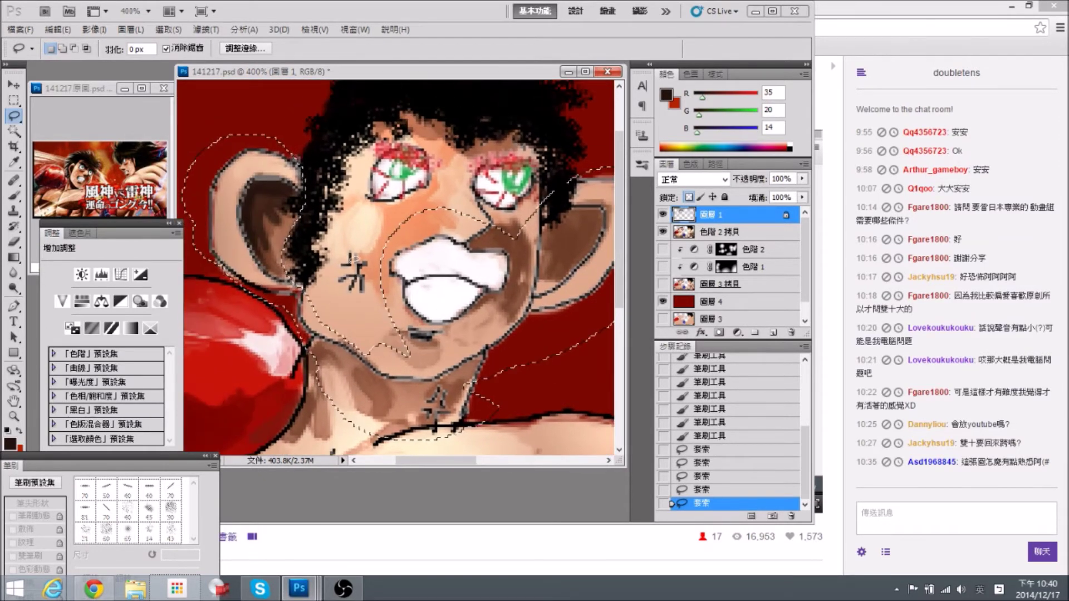
Turn the selected outlines black with Hue/Saturation at lightness -100 and clear the selection.
key("ctrl+u")
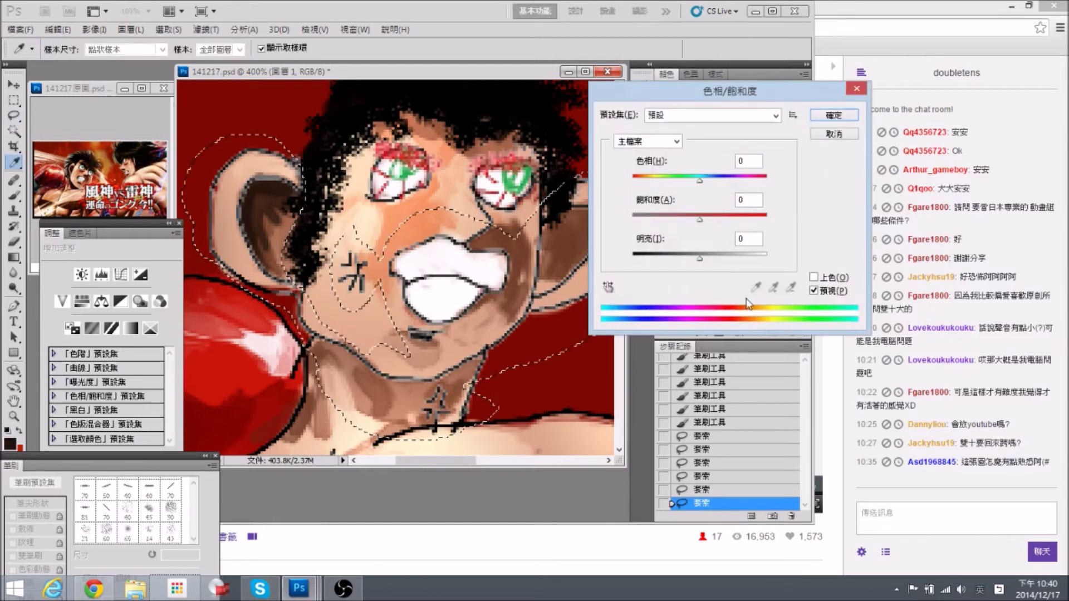
left_click_drag(699, 258, 646, 266)
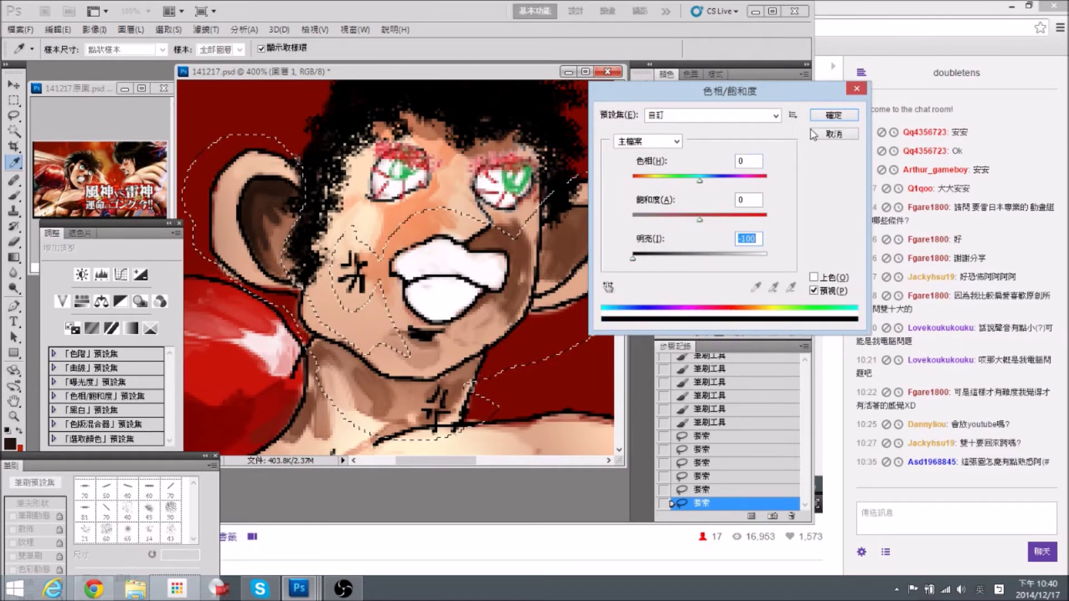
left_click(833, 114)
key("ctrl+d")
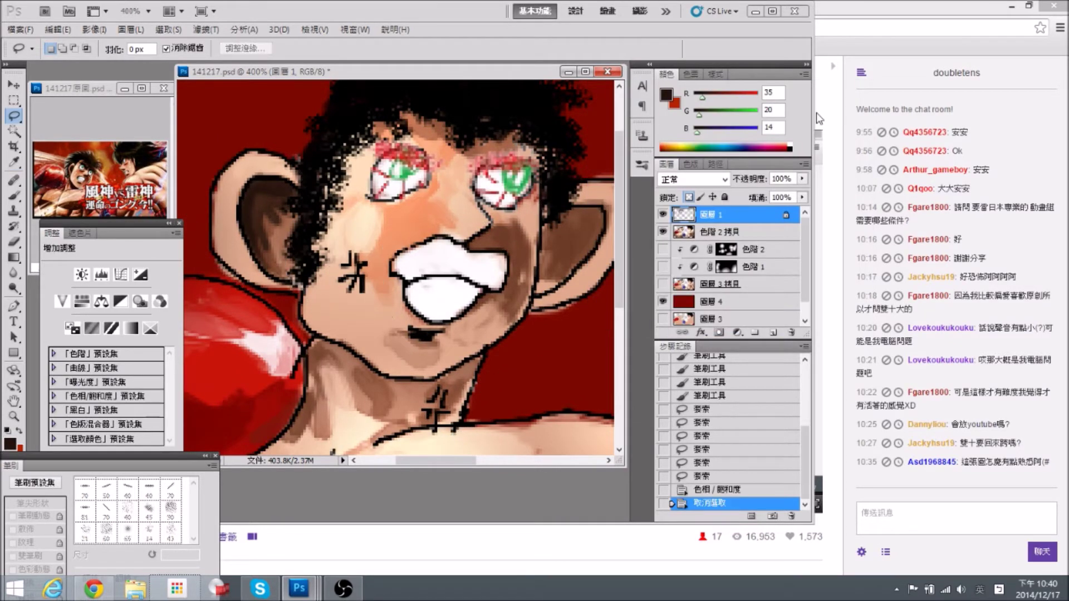
Examine the outlines across the whole painting and close up on the red-gloved fighter's face and ear.
key("ctrl+minus")
key("ctrl+minus")
key("ctrl+minus")
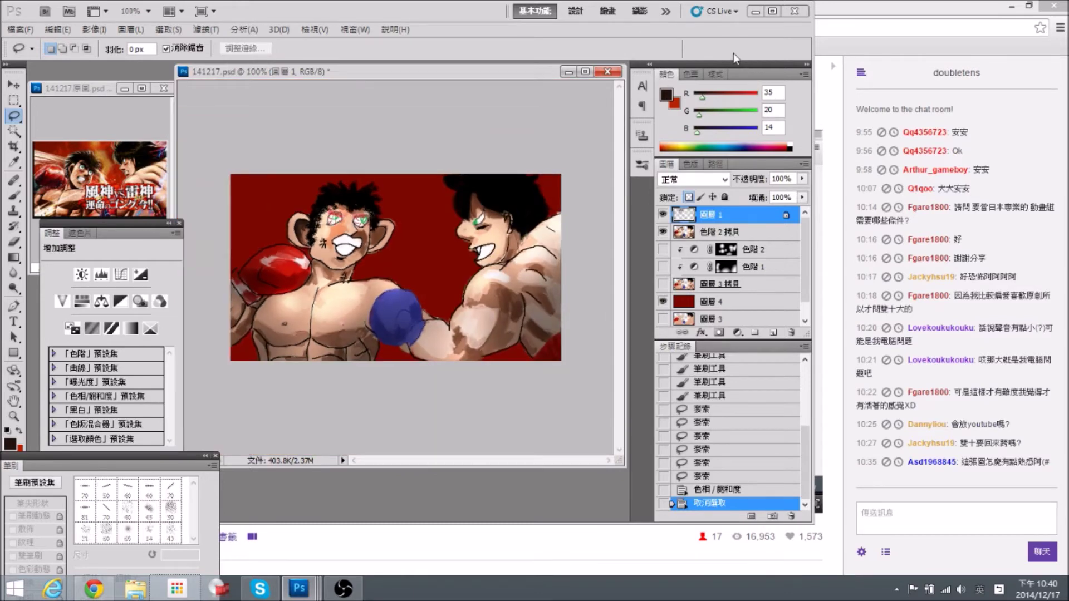
key("ctrl+plus")
left_click_drag(372, 243, 440, 256)
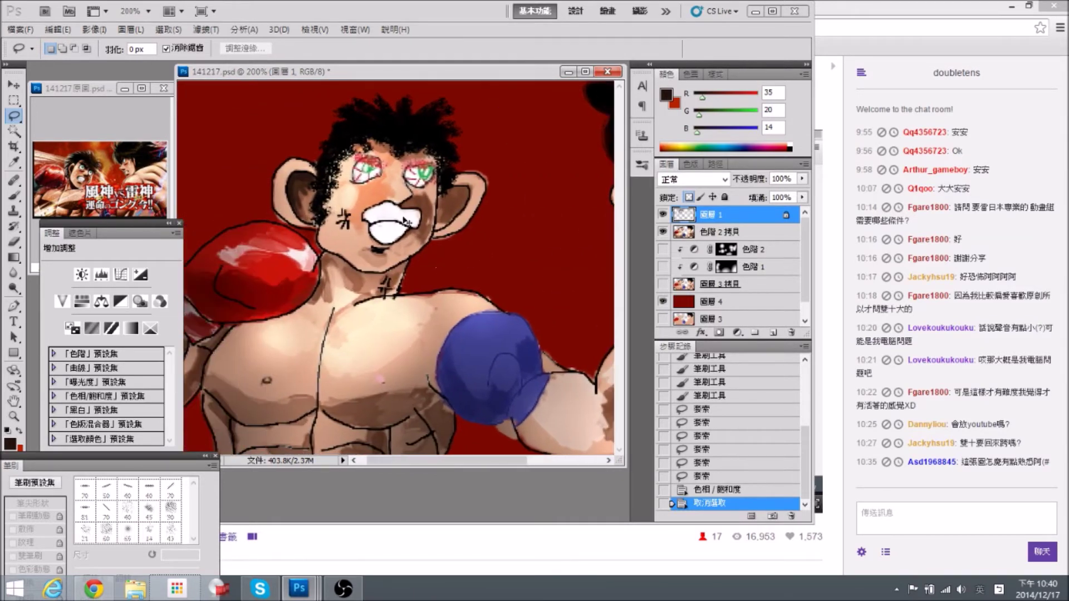
key("ctrl+plus")
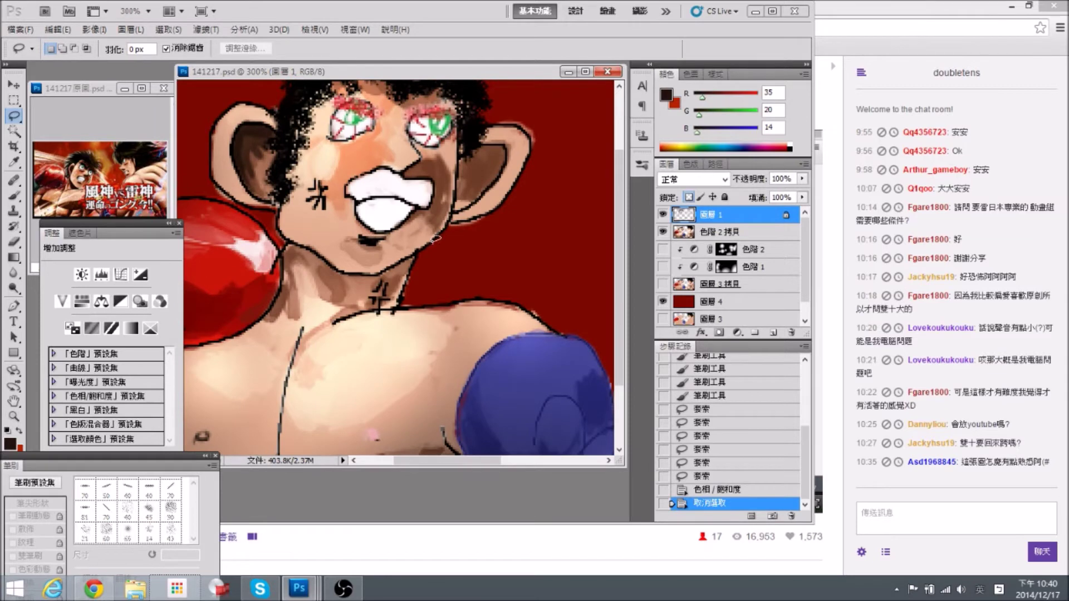
left_click_drag(286, 169, 335, 218)
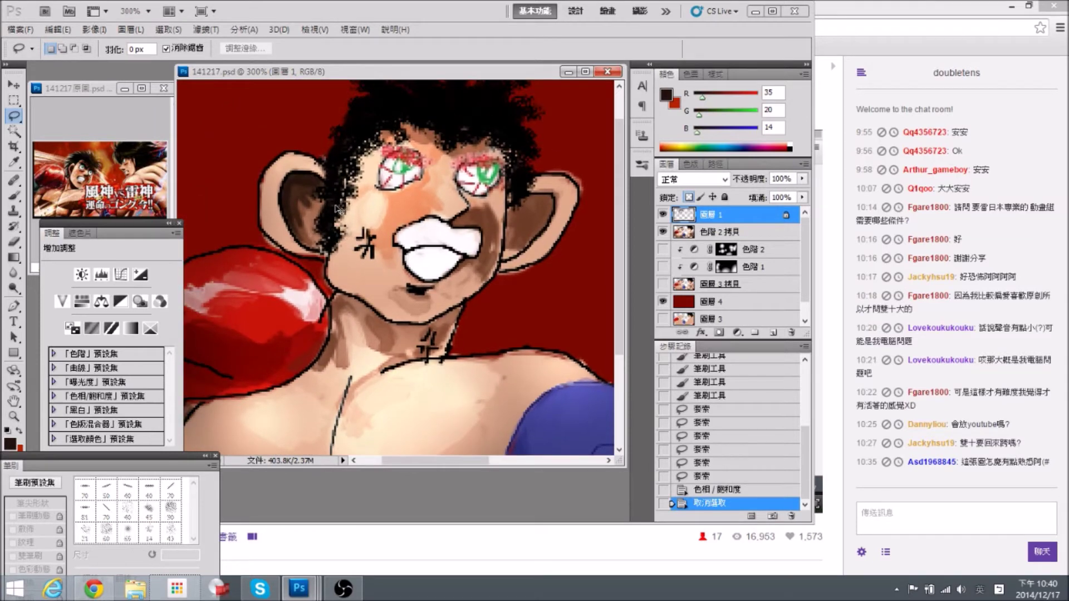
key("ctrl+plus")
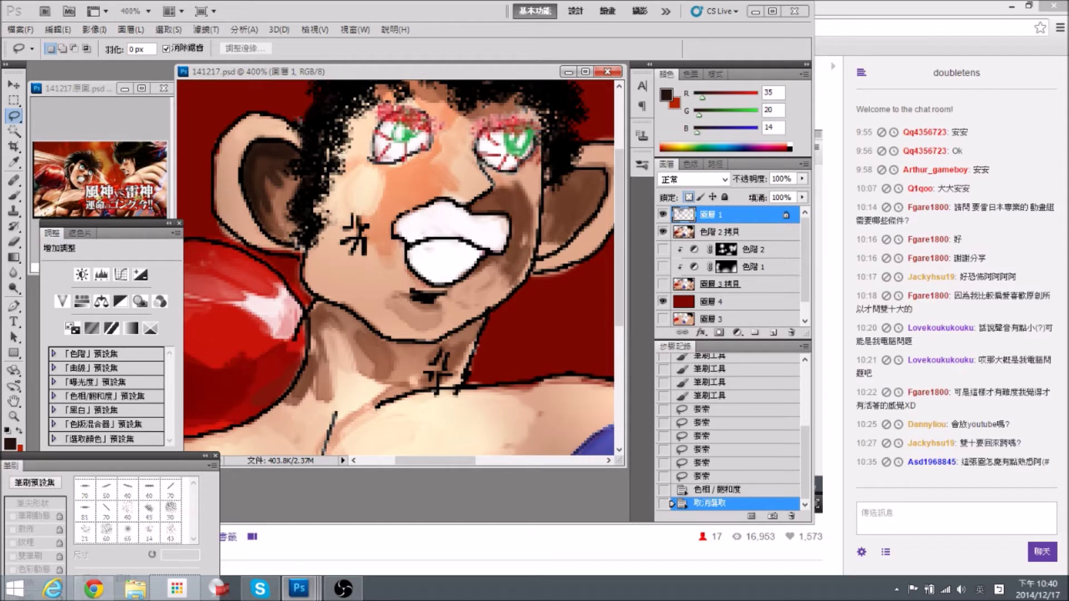
key("ctrl+plus")
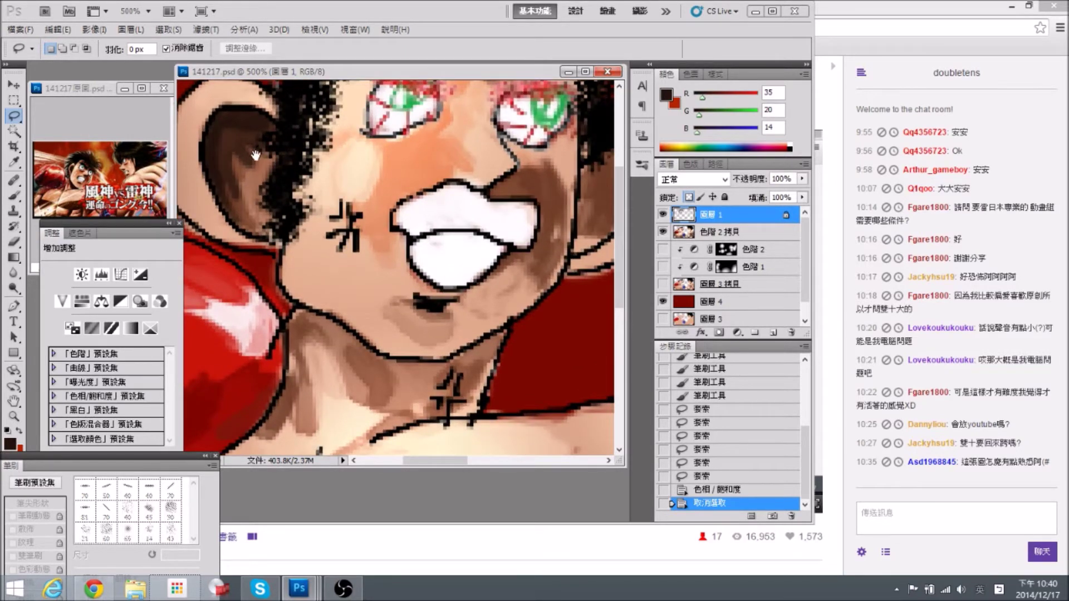
left_click_drag(257, 154, 314, 178)
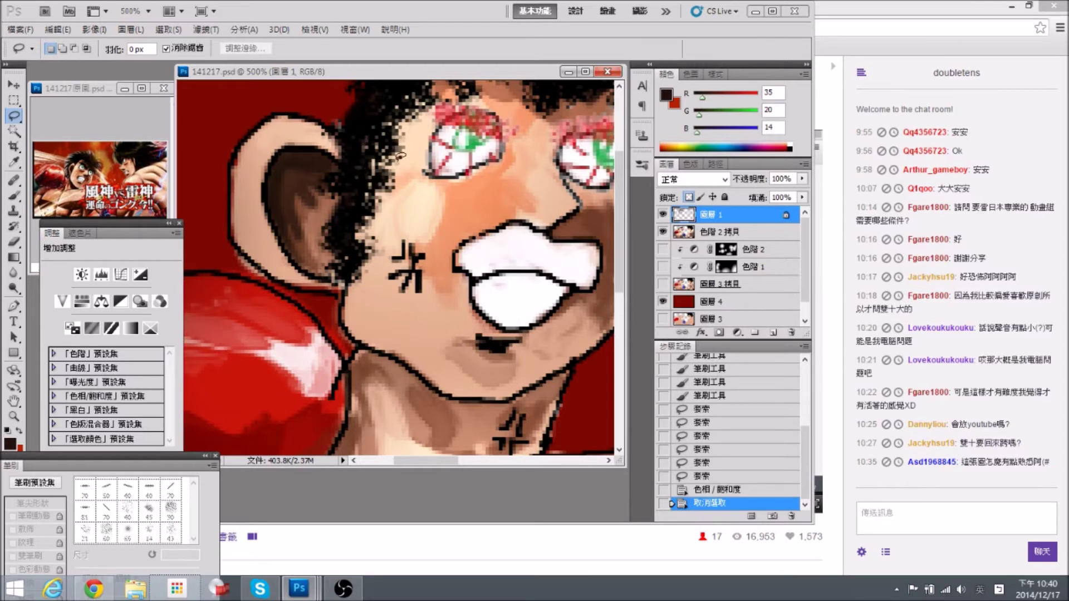
With the Brush tool, sample dark brown (RGB 65, 38, 26) from the inner ear and paint there on 圖層 1.
mouse_move(332, 201)
left_mouse_down()
mouse_move(302, 198)
mouse_move(309, 185)
left_mouse_up()
left_click(15, 199)
left_click(295, 190, "alt")
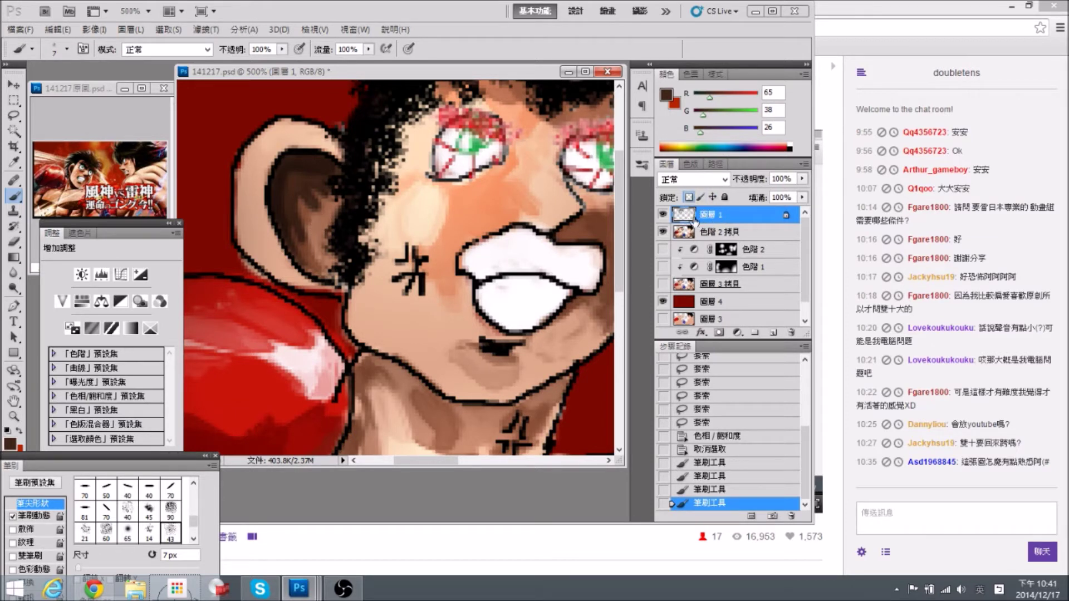
left_click(439, 275)
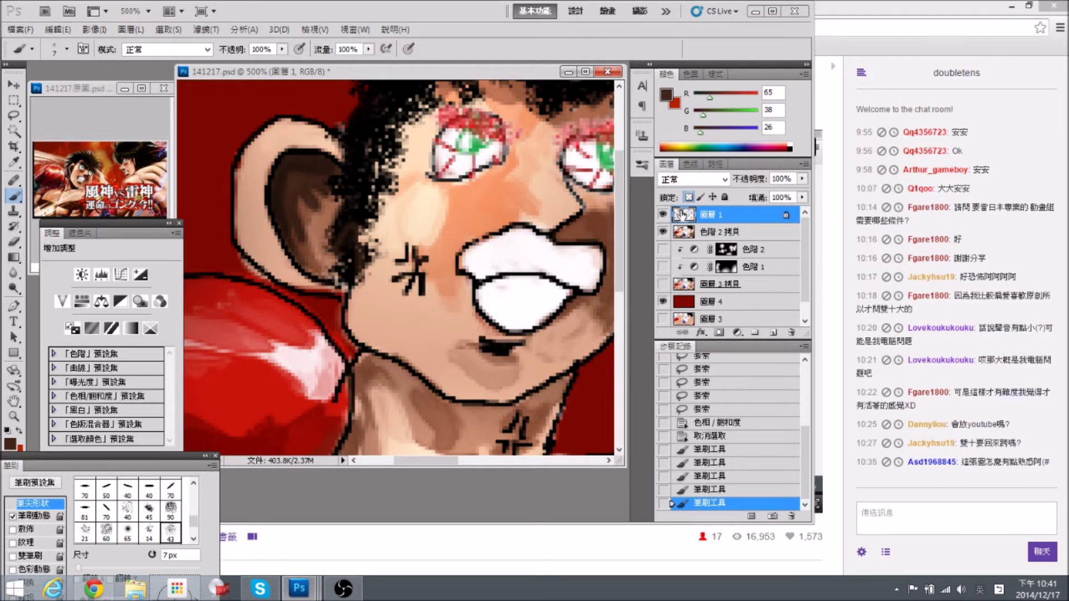
On layer 色階 2 拷貝, paint the red-gloved fighter's inner ear with a 9 px brush in dark brown (RGB 41, 23, 16).
left_click(720, 233)
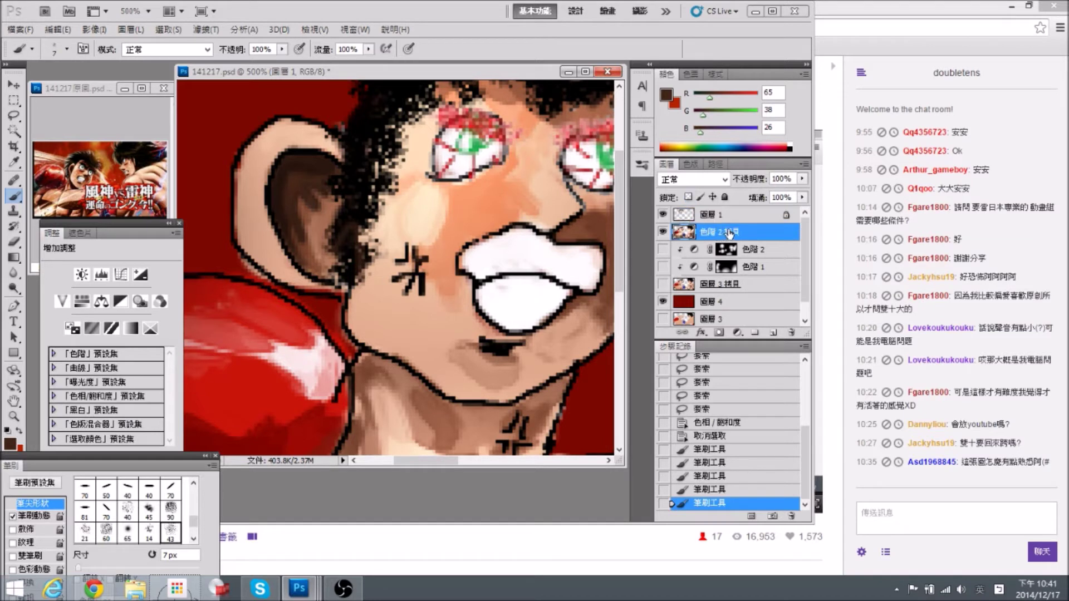
left_click_drag(276, 214, 328, 212)
key("bracketright")
key("bracketright")
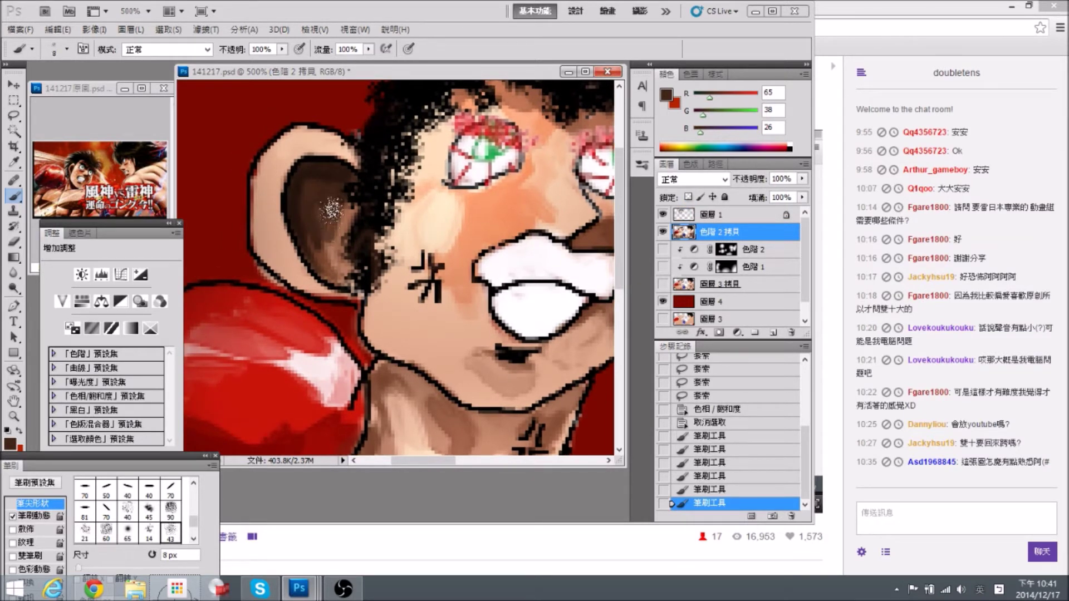
left_click_drag(348, 249, 320, 234)
left_click(282, 153, "alt")
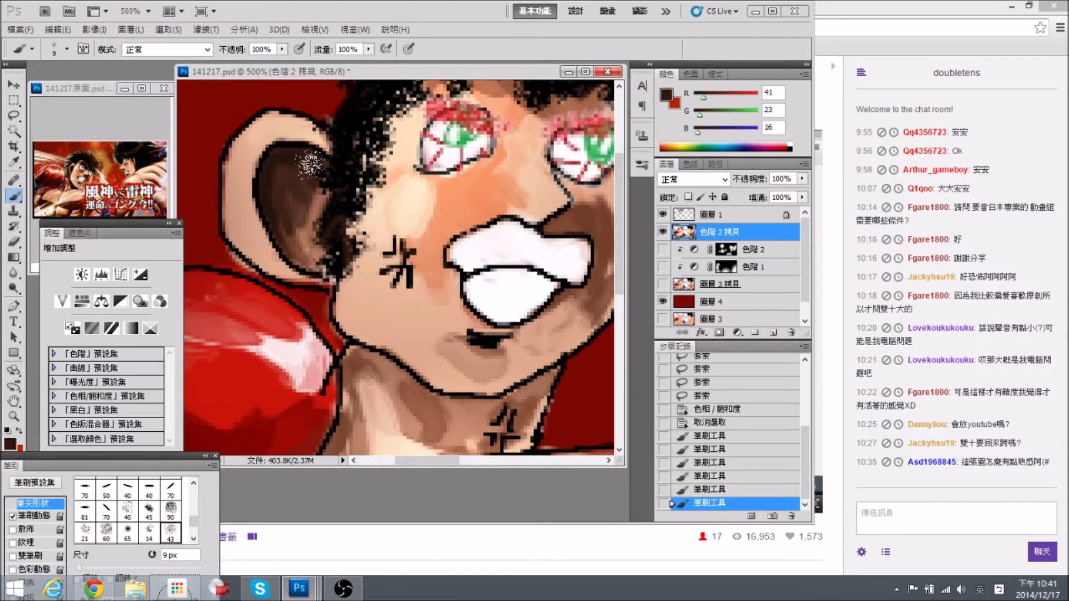
left_click_drag(310, 165, 320, 191)
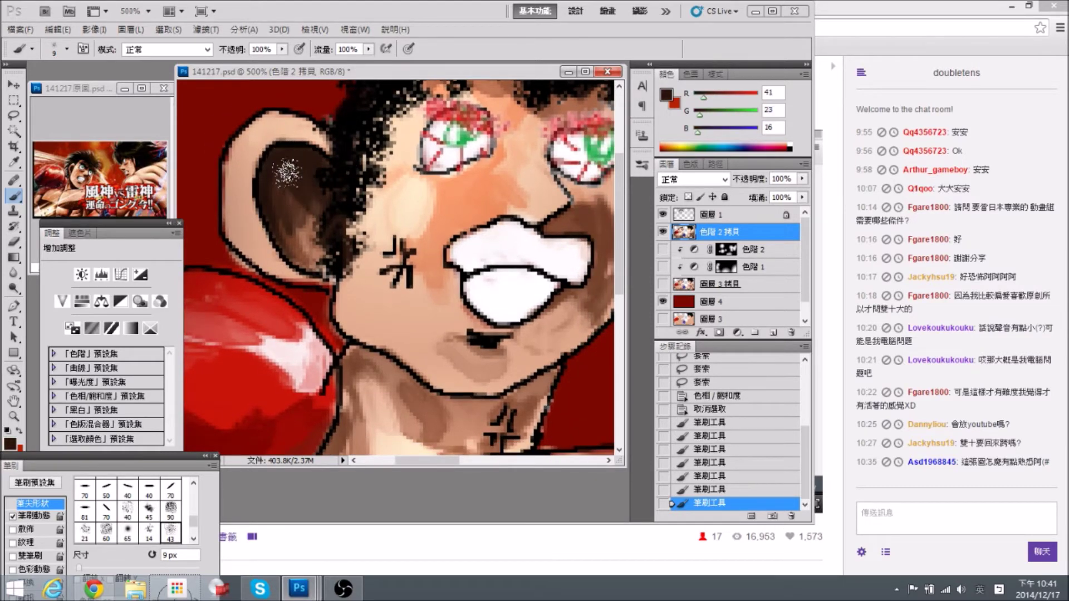
left_click(300, 188)
Blend the inner ear shading with brown tones sampled from within the ear.
left_click(312, 257, "alt")
mouse_move(313, 224)
left_mouse_down()
mouse_move(316, 261)
mouse_move(281, 215)
mouse_move(293, 186)
mouse_move(267, 192)
mouse_move(286, 207)
mouse_move(321, 209)
left_mouse_up()
left_click(296, 174, "alt")
mouse_move(280, 175)
left_mouse_down()
mouse_move(315, 209)
mouse_move(309, 217)
left_mouse_up()
left_click(296, 166, "alt")
left_click_drag(282, 169, 322, 205)
Sample the skin tone (RGB 217, 168, 138) from the ear rim and paint it along the lower rim of the ear.
left_click(241, 162, "alt")
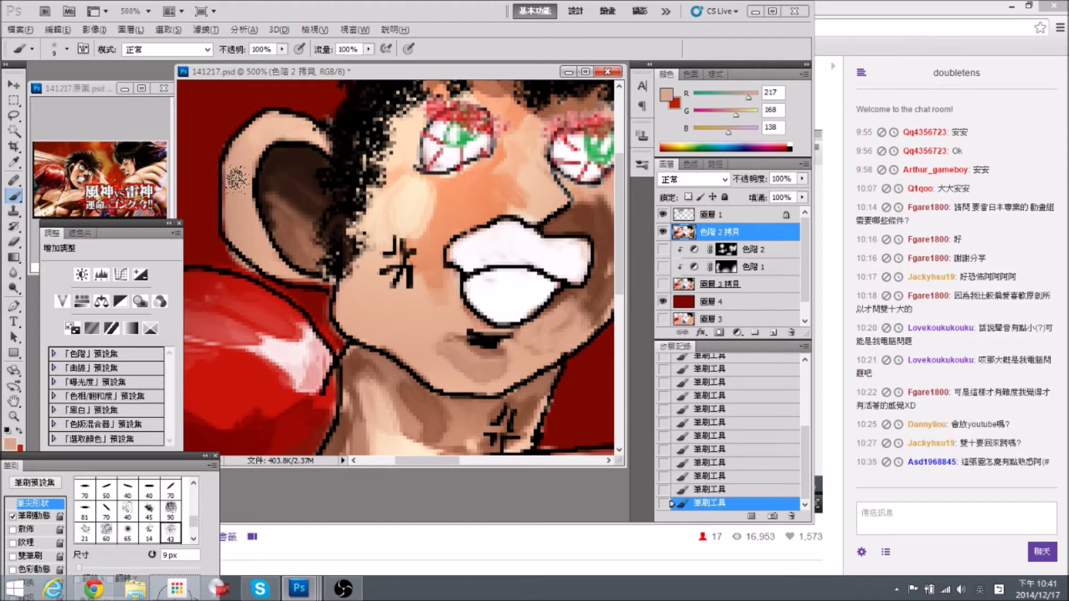
left_click_drag(228, 250, 297, 291)
key("e")
key("b")
mouse_move(267, 244)
left_mouse_down()
mouse_move(261, 236)
mouse_move(300, 274)
left_mouse_up()
Enlarge the reference image 141217原圖.psd on the red-gloved fighter's face, and return to the painting 141217.psd.
mouse_move(391, 227)
left_mouse_down()
mouse_move(319, 137)
mouse_move(288, 265)
left_mouse_up()
left_click(83, 89)
key("ctrl+plus")
key("ctrl+plus")
scroll(122, 160, "up", 2)
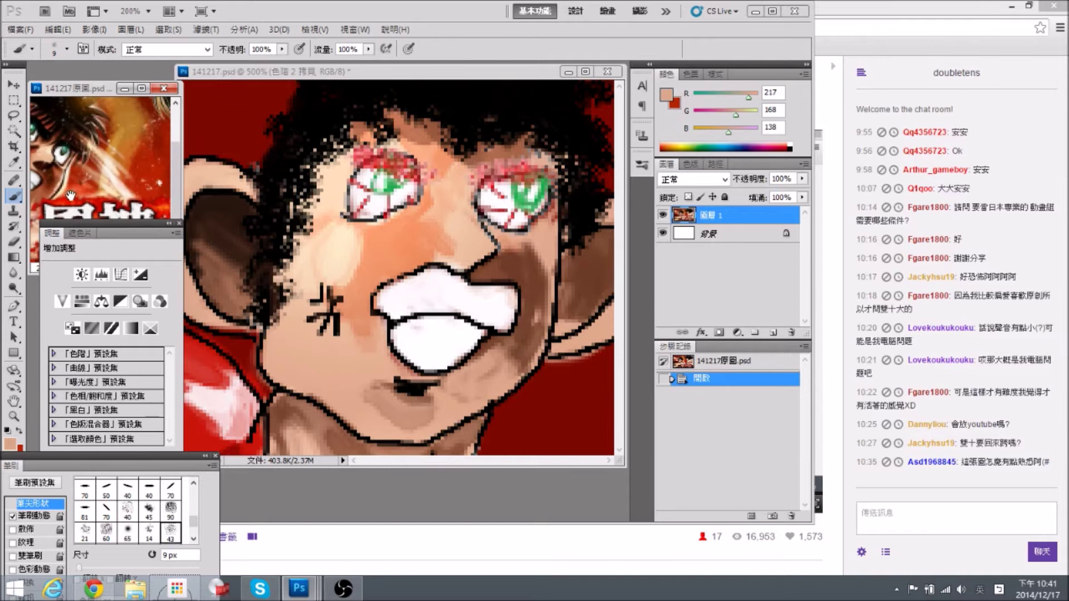
left_click_drag(71, 194, 121, 182)
left_click(376, 230)
left_click_drag(429, 201, 380, 236)
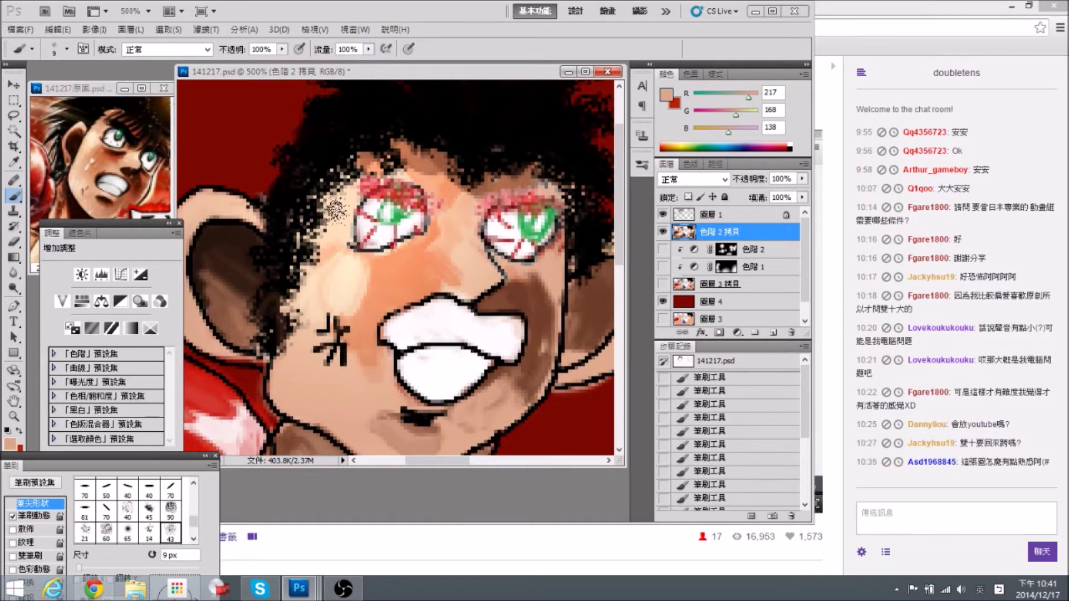
Deepen the inner ear with sampled dark brown (RGB 43, 24, 17) and black, using a 7 to 9 px brush.
left_click(239, 239, "alt")
key("[")
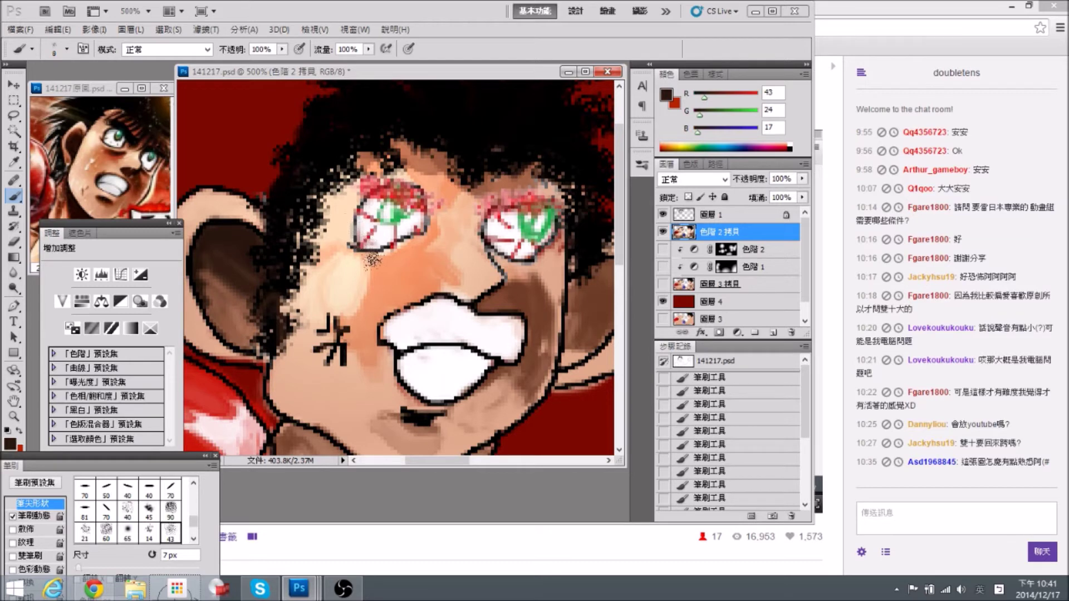
mouse_move(218, 290)
left_mouse_down()
mouse_move(271, 269)
mouse_move(295, 289)
mouse_move(283, 263)
mouse_move(270, 295)
mouse_move(286, 312)
mouse_move(303, 303)
mouse_move(312, 319)
mouse_move(268, 271)
mouse_move(316, 312)
mouse_move(268, 244)
mouse_move(295, 250)
mouse_move(298, 231)
left_mouse_up()
left_click(330, 231, "alt")
key("bracketright")
key("bracketright")
key("bracketright")
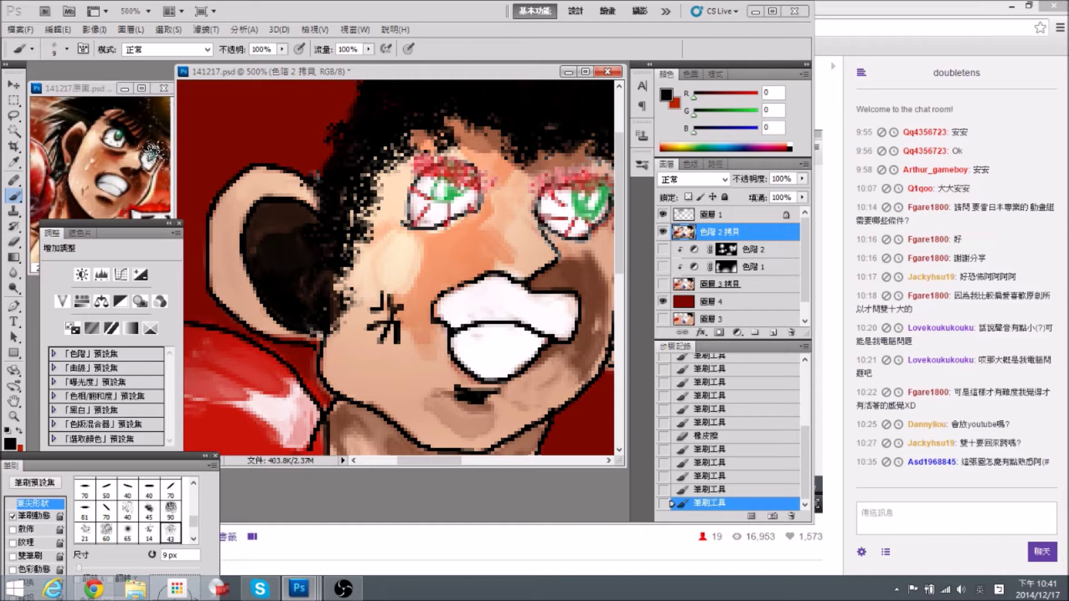
Sample a shadow colour from the ear in the reference image and shade the outer rim and lobe of the painted ear.
left_click(68, 157, "alt")
left_click_drag(227, 282, 254, 314)
mouse_move(236, 291)
left_mouse_down()
mouse_move(271, 331)
mouse_move(312, 340)
mouse_move(247, 285)
mouse_move(240, 309)
left_mouse_up()
left_click(223, 258, "alt")
mouse_move(223, 259)
left_mouse_down()
mouse_move(253, 309)
mouse_move(221, 268)
left_mouse_up()
left_click(253, 308, "alt")
left_click_drag(240, 309, 249, 291)
Blend the ear rim's shading with sampled mid browns such as RGB 160, 83, 49 and 167, 94, 60.
left_click(230, 244, "alt")
mouse_move(229, 256)
left_mouse_down()
mouse_move(227, 279)
mouse_move(236, 286)
mouse_move(241, 275)
mouse_move(213, 278)
mouse_move(247, 300)
mouse_move(232, 286)
mouse_move(224, 119)
mouse_move(251, 300)
mouse_move(226, 296)
mouse_move(234, 272)
mouse_move(221, 266)
mouse_move(236, 266)
mouse_move(213, 279)
mouse_move(251, 286)
mouse_move(229, 272)
left_mouse_up()
left_click(249, 297, "alt")
left_click(228, 241, "alt")
left_click(250, 294, "alt")
left_click_drag(275, 207, 290, 223)
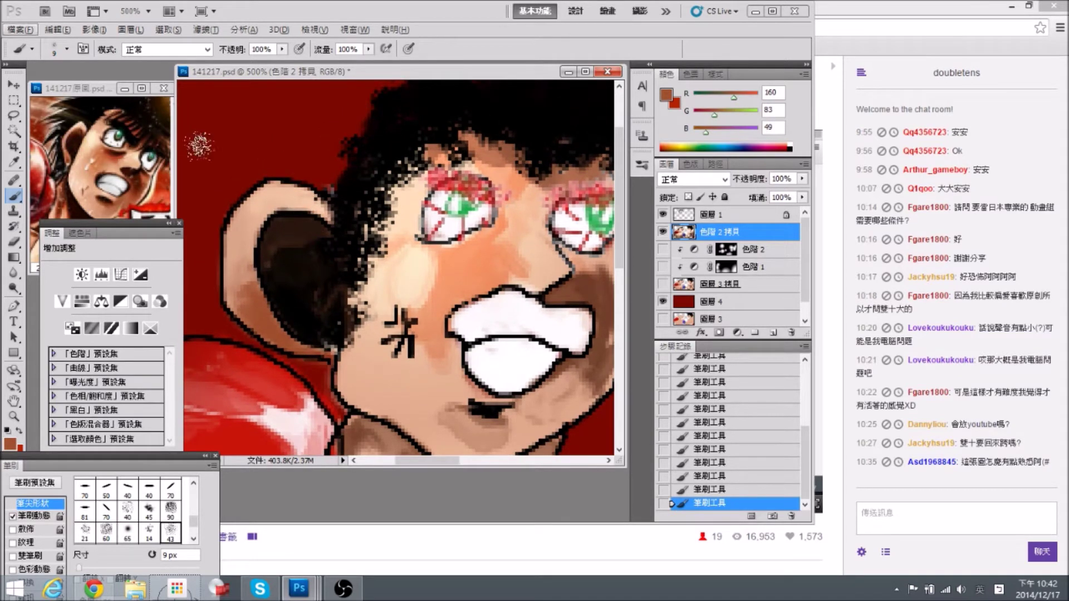
left_click(257, 290, "alt")
Paint a light cream highlight (RGB 252, 231, 194) on the red-gloved fighter's cheek with a 15 px brush.
left_click_drag(444, 264, 386, 110)
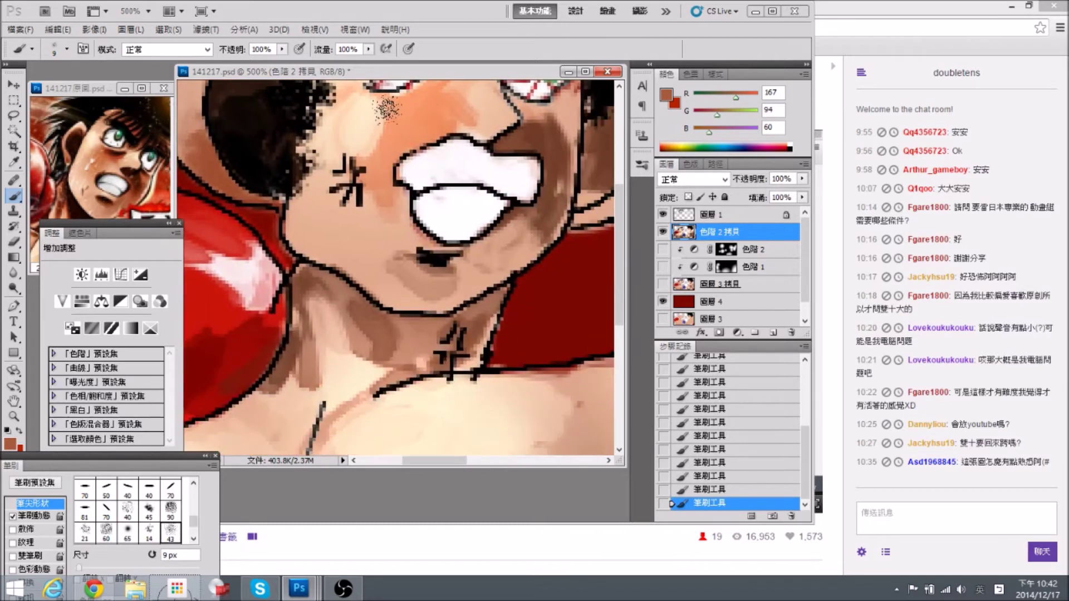
left_click_drag(335, 144, 395, 273)
mouse_move(409, 196)
left_mouse_down()
mouse_move(384, 217)
mouse_move(431, 275)
left_mouse_up()
left_click(434, 242, "alt")
key("bracketright")
key("bracketright")
left_click(369, 237, "alt")
left_click_drag(378, 253, 386, 209)
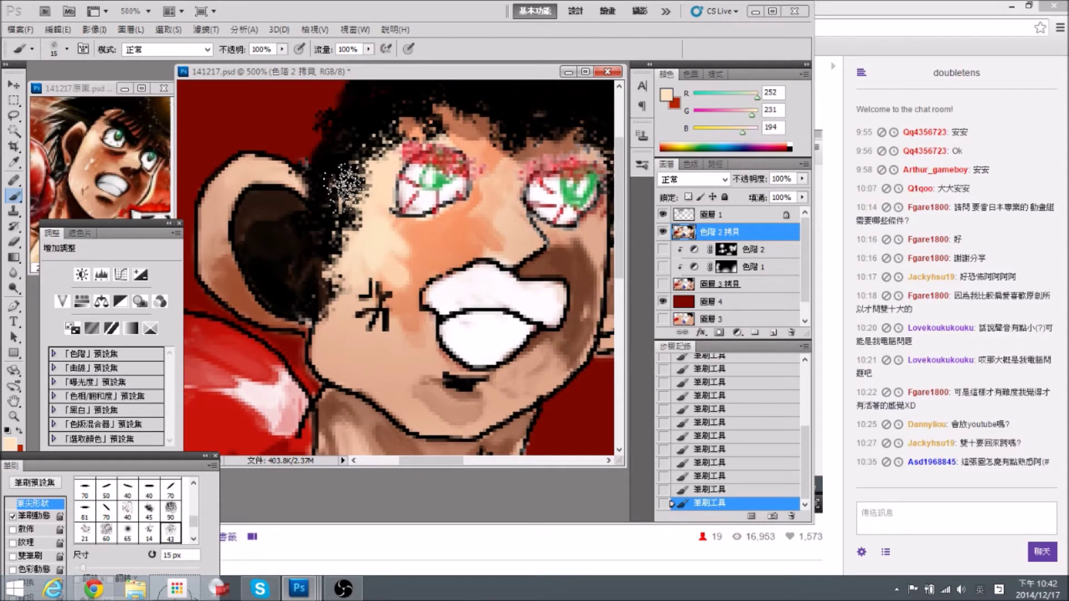
Sample dark red-brown (RGB 101, 28, 10) from the reference face, paint a shadow under the eye beside the nose, and reduce the brush to 8 px.
left_click(121, 149, "alt")
mouse_move(415, 244)
left_mouse_down()
mouse_move(473, 222)
mouse_move(406, 231)
mouse_move(451, 231)
mouse_move(456, 257)
left_mouse_up()
key("bracketleft")
key("bracketleft")
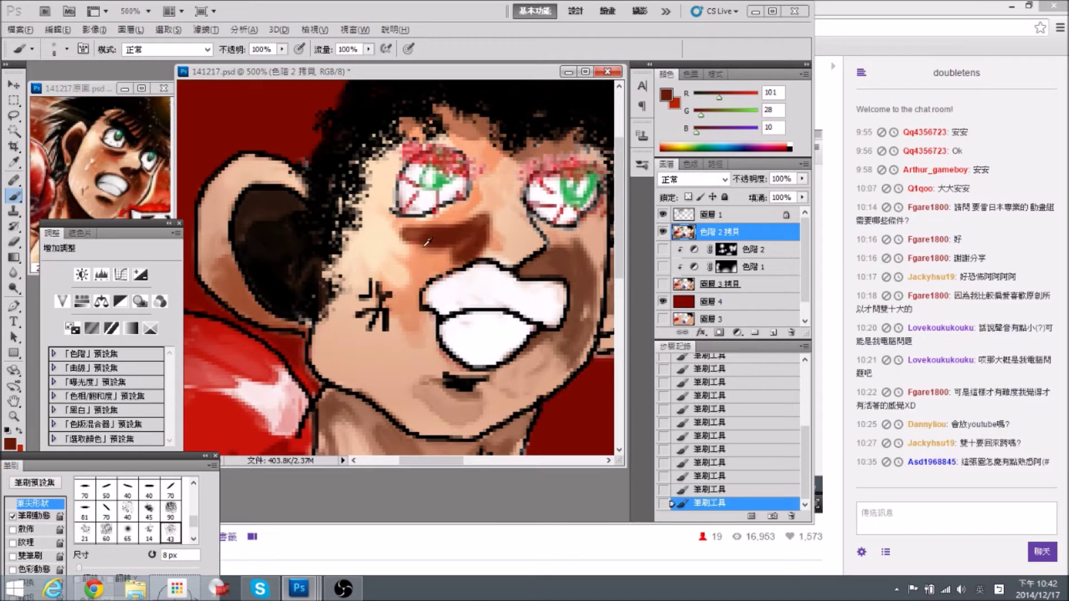
Soften the under-eye shadow with sampled browns (RGB 186, 102, 67 and 140, 66, 40) using a 10 px brush.
left_click(428, 241, "alt")
key("bracketright")
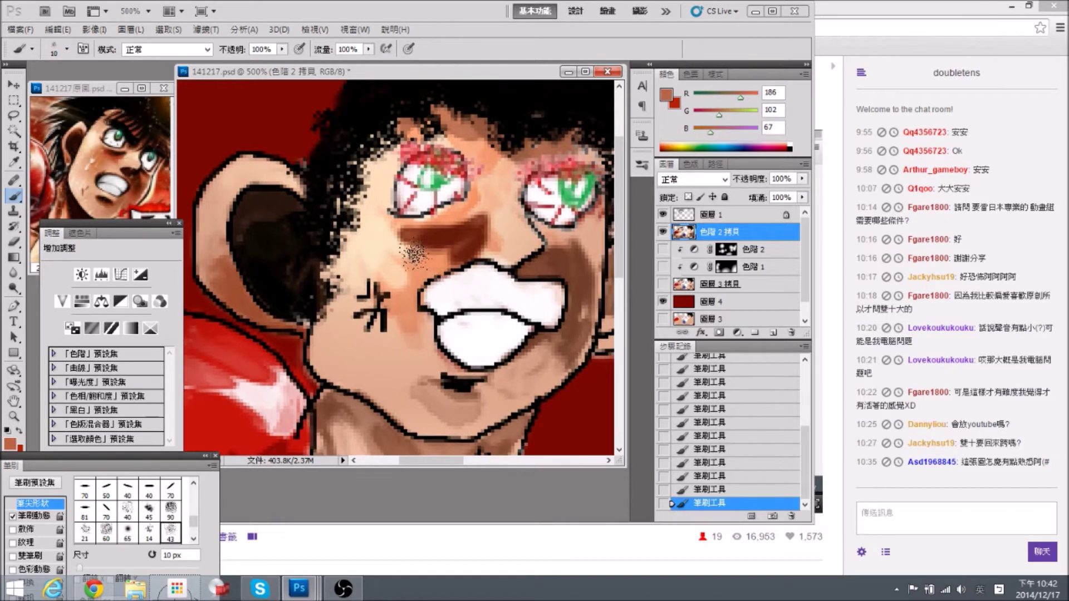
mouse_move(422, 236)
left_mouse_down()
mouse_move(467, 248)
mouse_move(402, 237)
mouse_move(427, 258)
left_mouse_up()
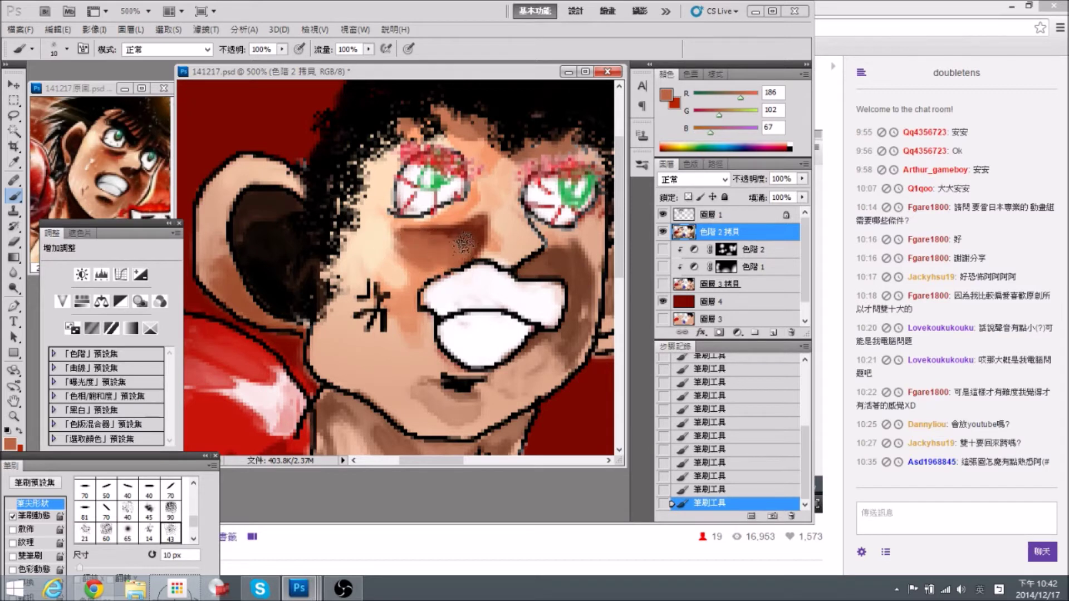
left_click(492, 206, "alt")
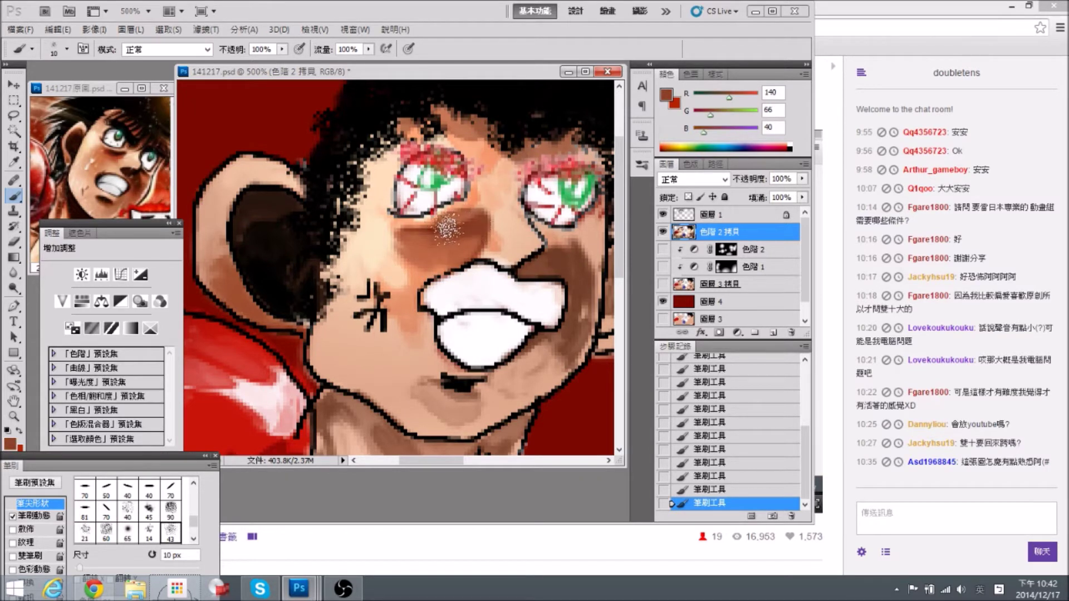
key("bracketleft")
key("bracketleft")
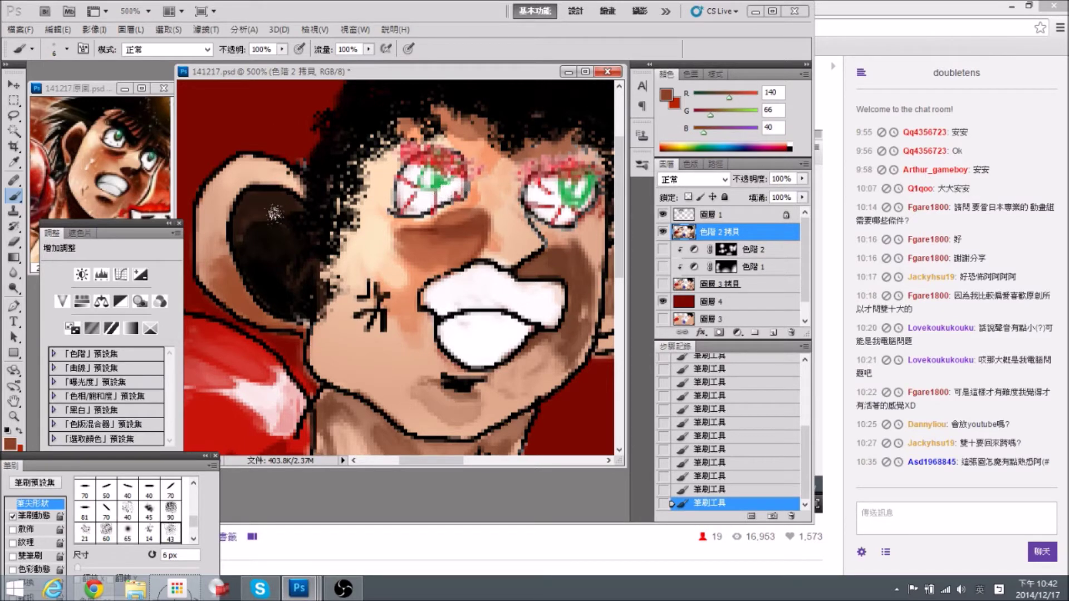
Shade the outer corner of the eye nearer the glove with dark brown (RGB 41, 23, 16) at 5 px and black at 3 px.
left_click(274, 212, "alt")
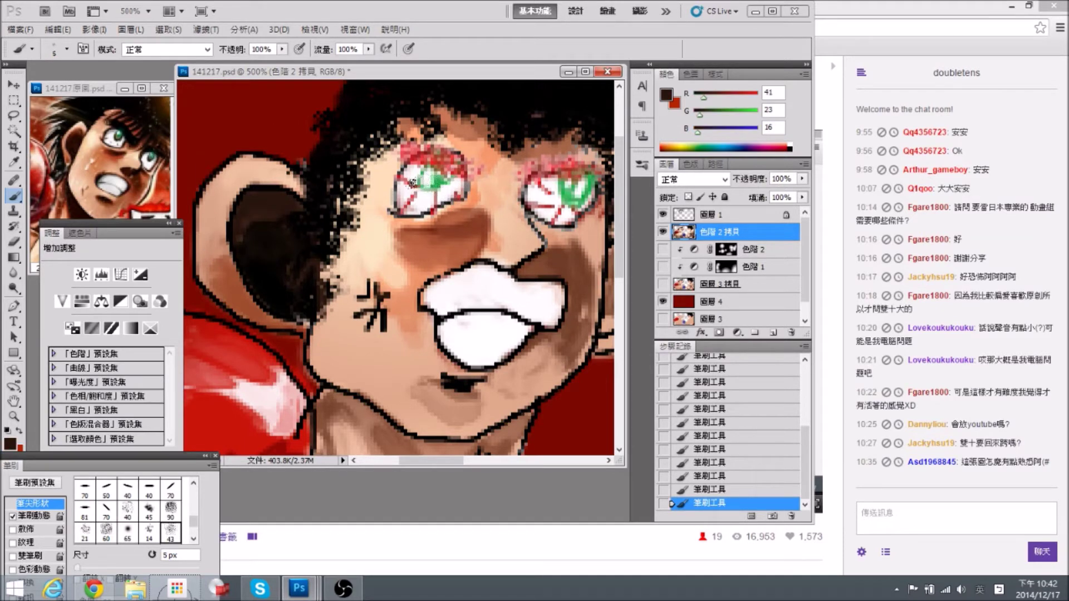
left_click_drag(406, 174, 411, 179)
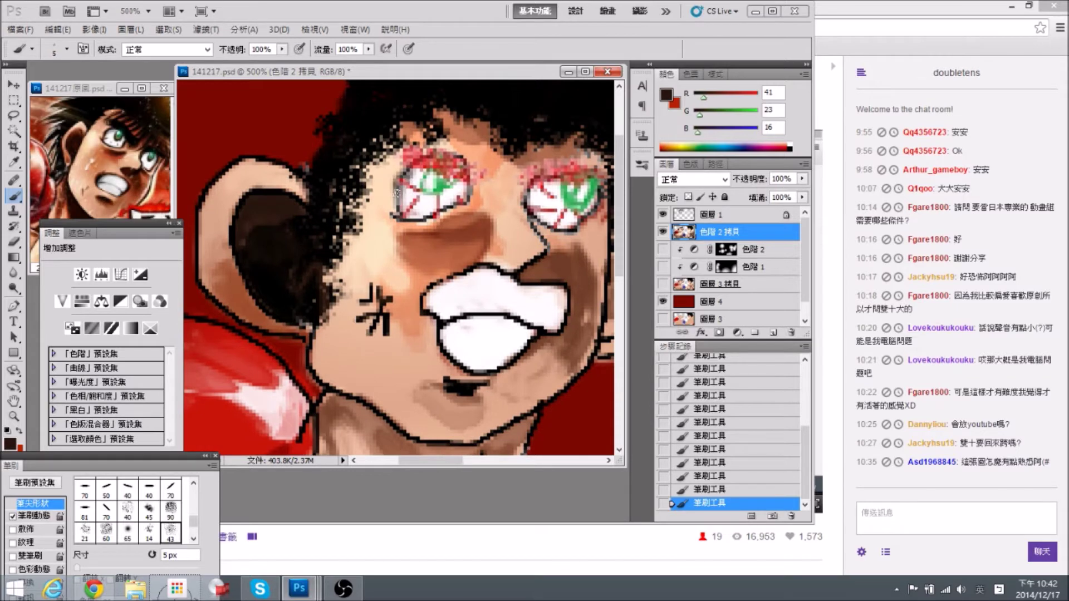
left_click(326, 165, "alt")
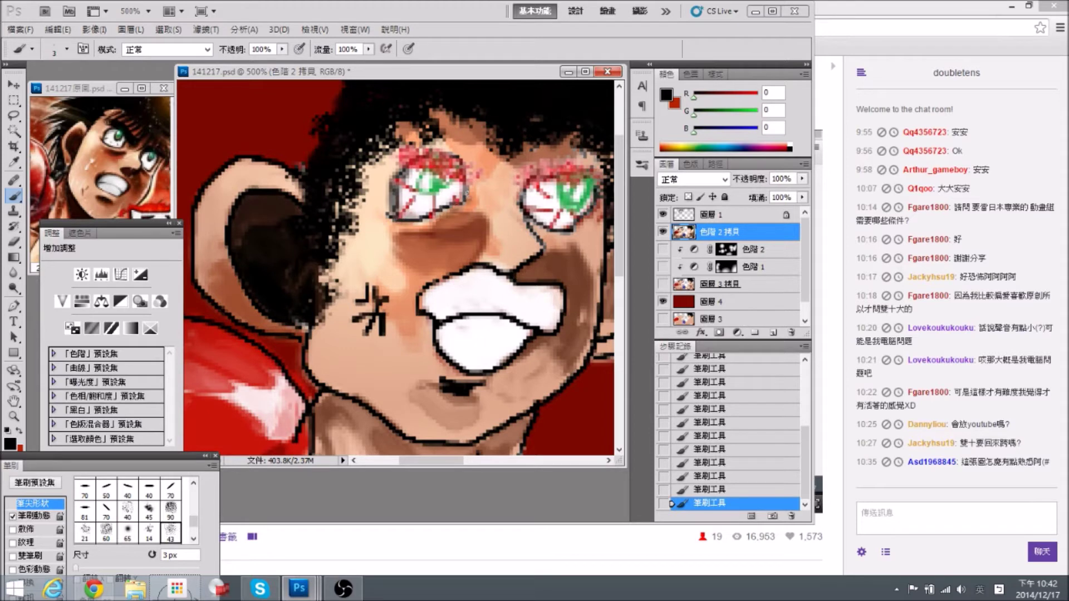
left_click_drag(506, 211, 485, 211)
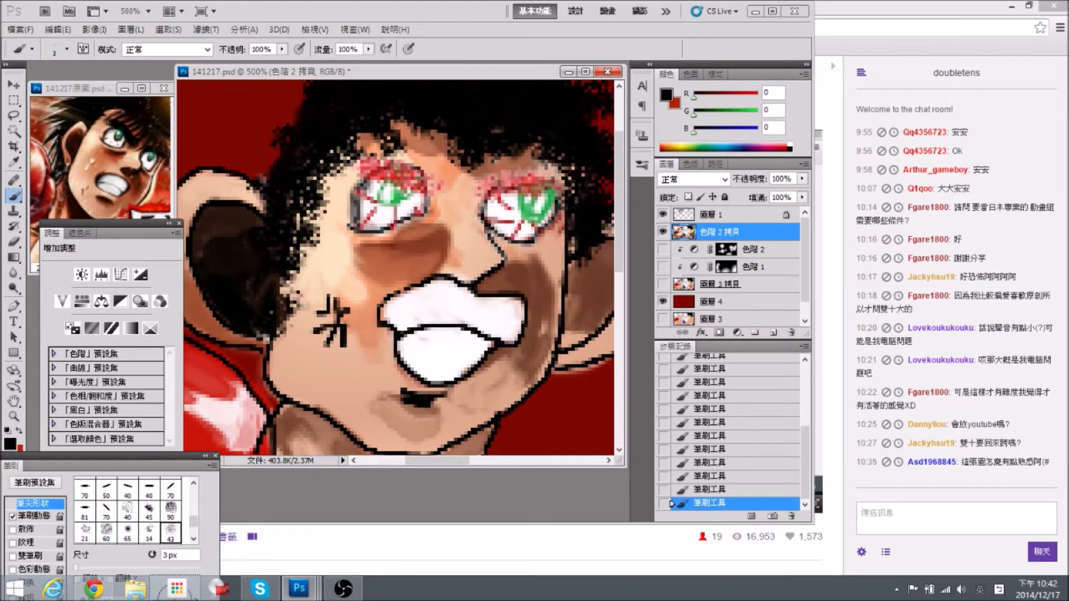
Select 圖層 1 and lasso the grey outlines around the red-gloved fighter's eyes and nose.
left_click(718, 215)
left_click(17, 114)
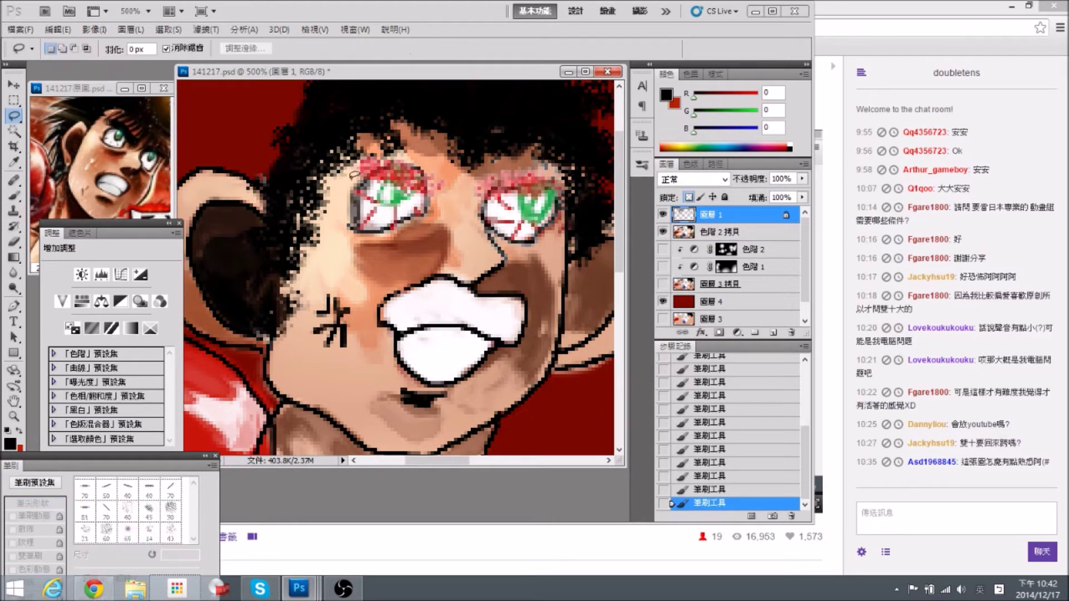
mouse_move(351, 251)
left_mouse_down()
mouse_move(433, 207)
mouse_move(376, 189)
mouse_move(363, 224)
mouse_move(393, 218)
left_mouse_up()
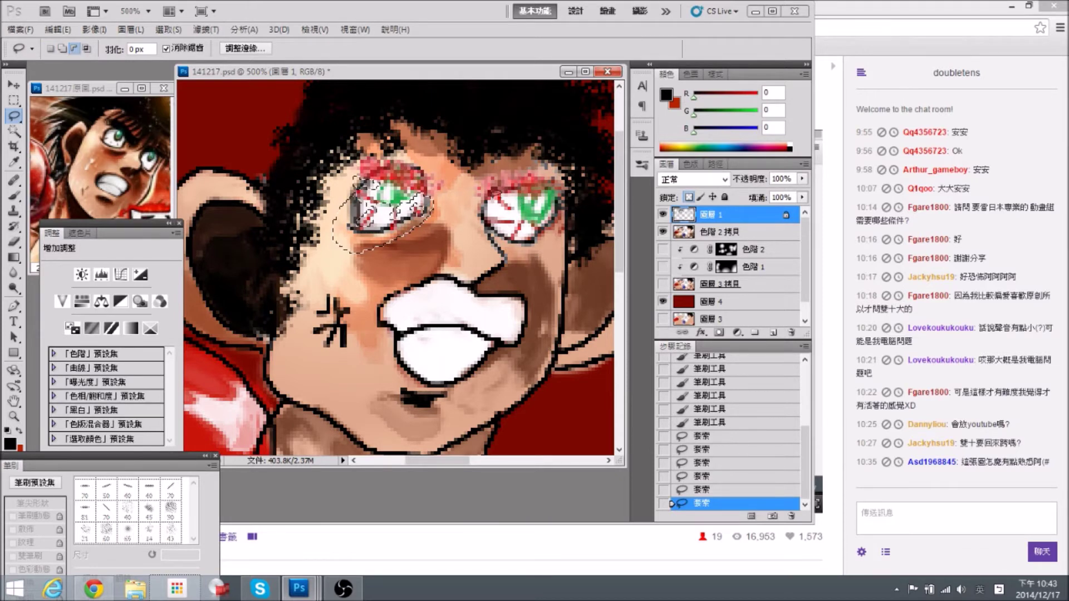
left_click_drag(505, 199, 485, 220)
mouse_move(491, 225)
left_mouse_down()
mouse_move(493, 276)
mouse_move(474, 221)
left_mouse_up()
left_click_drag(523, 249, 519, 243)
mouse_move(527, 254)
left_mouse_down()
mouse_move(541, 248)
mouse_move(564, 201)
left_mouse_up()
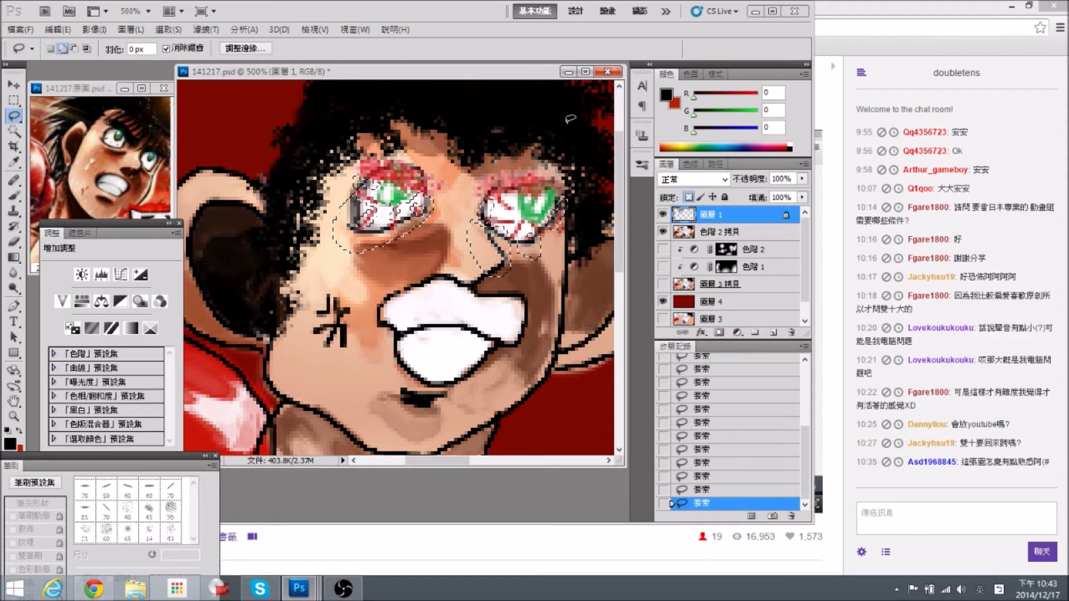
Turn the selected eye and nose outlines black by lowering the lightness in Hue/Saturation, and clear the selection.
key("ctrl+u")
left_click_drag(700, 256, 682, 260)
left_click(830, 116)
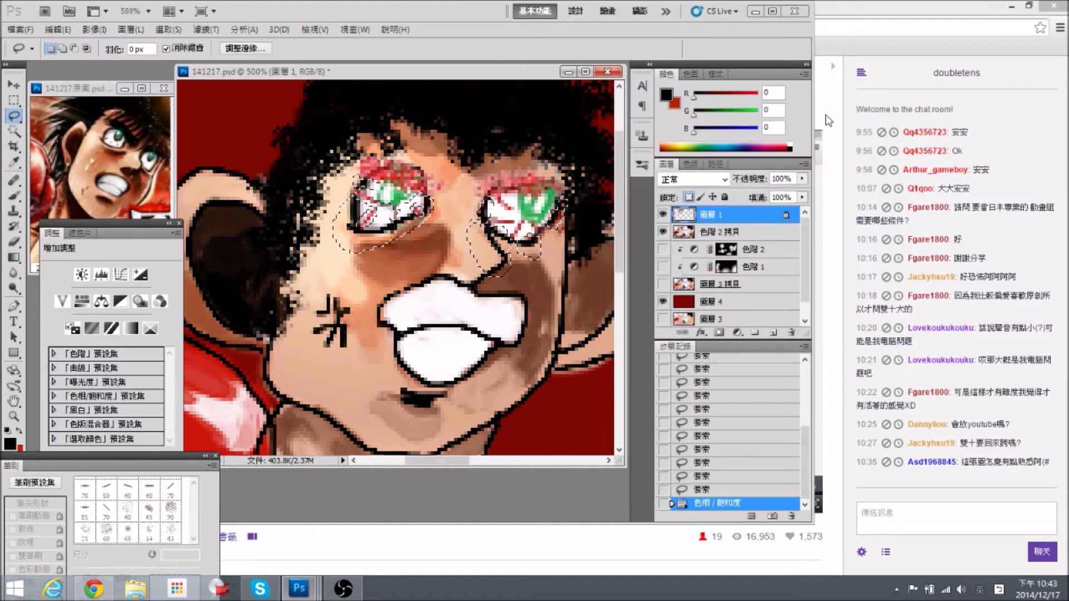
key("ctrl+d")
Examine both fighters in the whole painting and close up on the red-gloved fighter's face.
key("ctrl+minus")
key("ctrl+minus")
key("ctrl+minus")
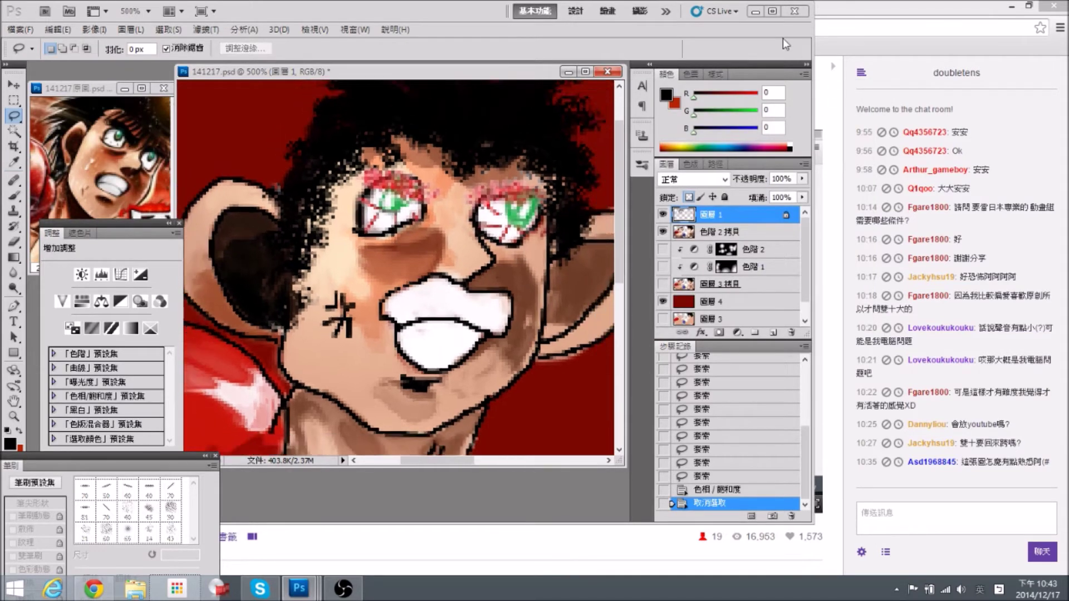
key("ctrl+plus")
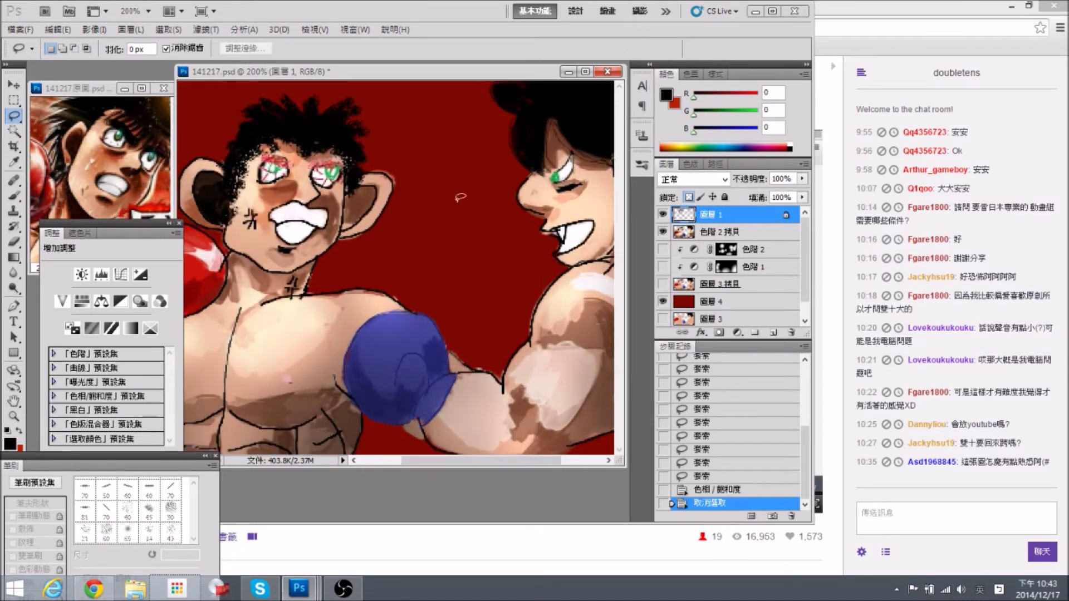
left_click_drag(339, 219, 435, 208)
key("ctrl+plus")
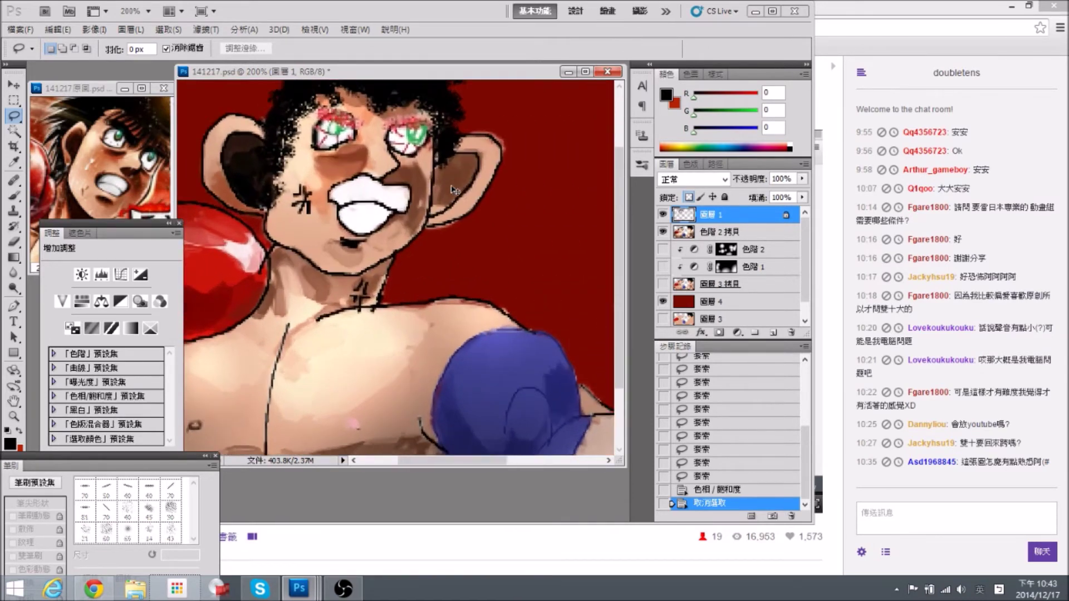
left_click_drag(335, 168, 373, 201)
With a 3 px brush on 色階 2 拷貝, paint dark accents under the eye and sample the skin tone (RGB 229, 176, 137).
left_click(15, 194)
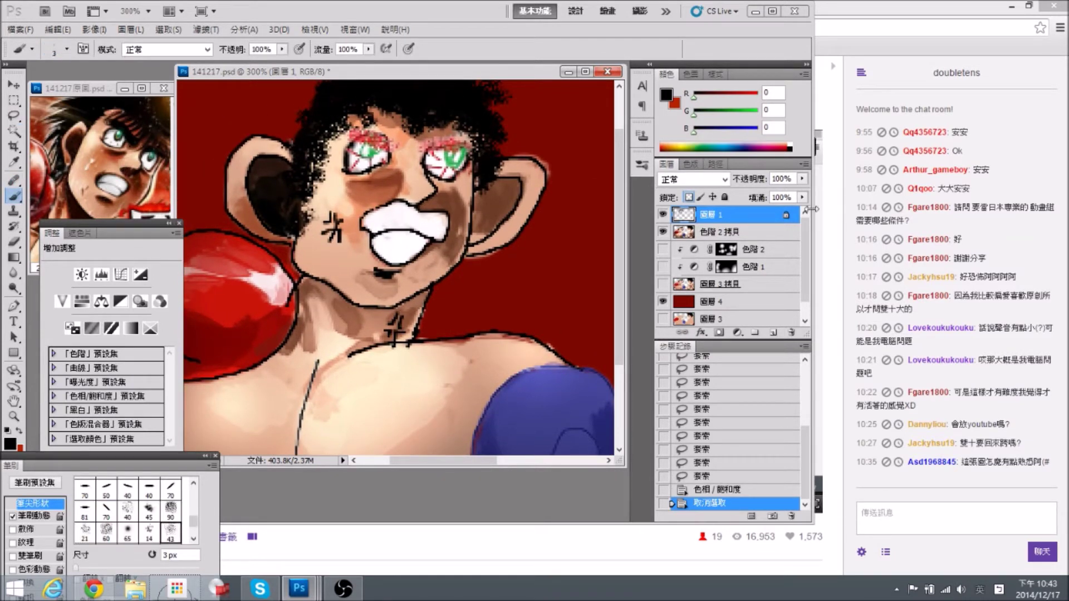
left_click(682, 233)
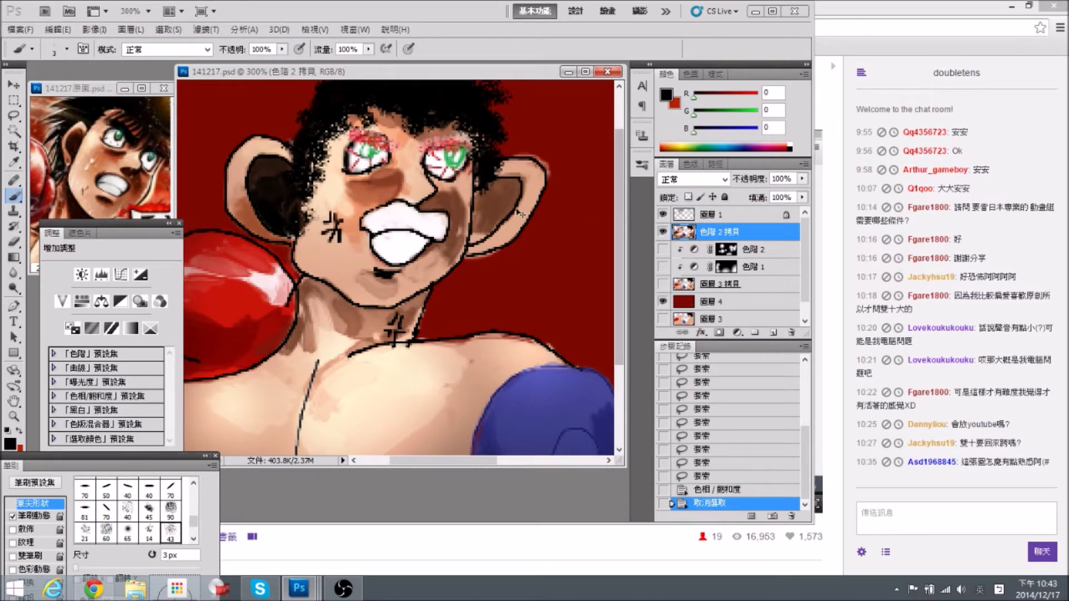
key("ctrl+plus")
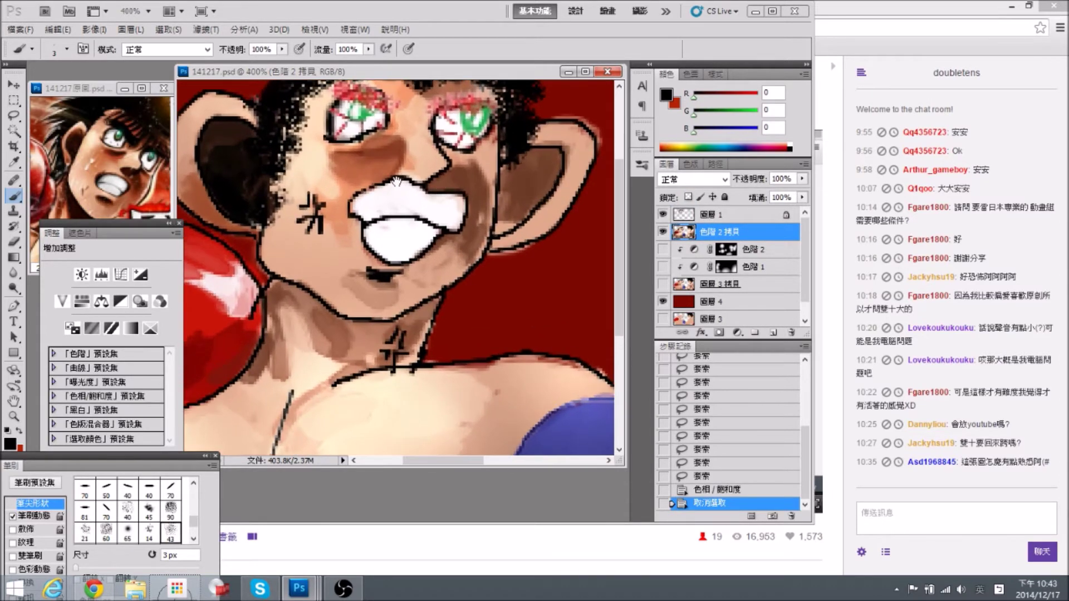
left_click_drag(392, 147, 430, 221)
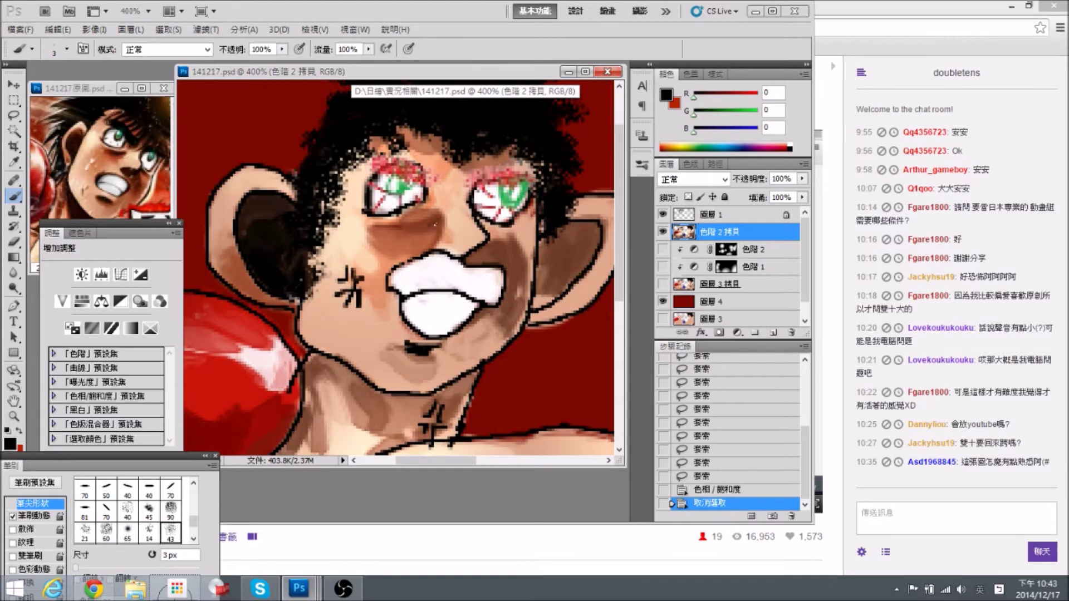
mouse_move(440, 215)
left_mouse_down()
mouse_move(391, 225)
mouse_move(424, 212)
left_mouse_up()
left_click(422, 211, "alt")
left_click(414, 210, "alt")
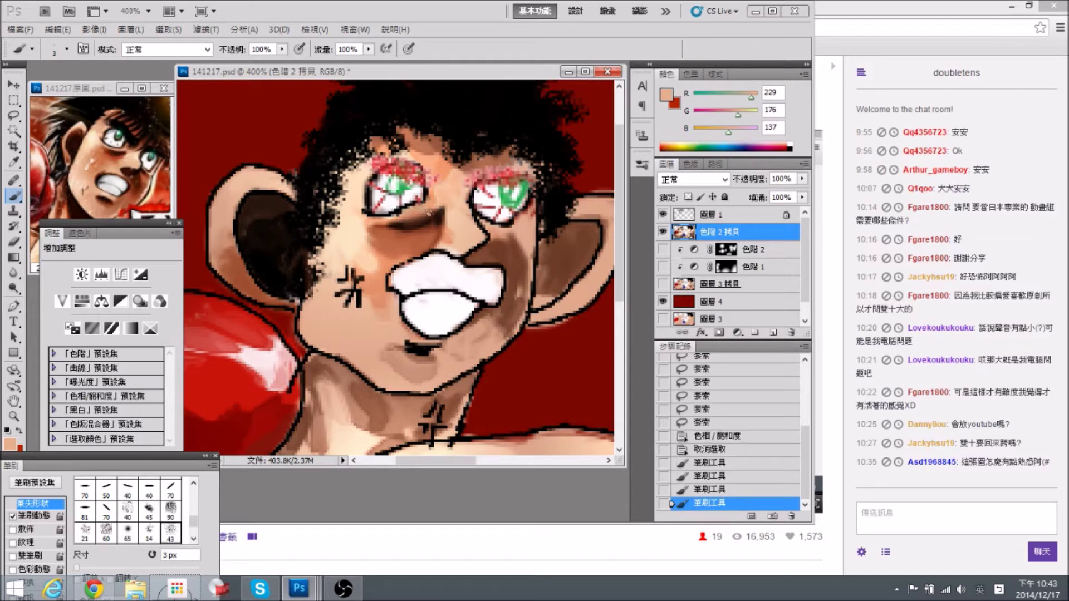
Refine the skin edge around the eye and the shadow beneath it with fine strokes in sampled colours.
left_click_drag(400, 173, 408, 181)
left_click(423, 229, "alt")
mouse_move(425, 231)
left_mouse_down()
mouse_move(446, 223)
mouse_move(426, 231)
left_mouse_up()
mouse_move(426, 231)
left_mouse_down()
mouse_move(402, 234)
mouse_move(417, 244)
left_mouse_up()
mouse_move(431, 236)
left_mouse_down()
mouse_move(407, 237)
mouse_move(412, 251)
mouse_move(404, 244)
mouse_move(434, 250)
mouse_move(431, 234)
mouse_move(419, 245)
mouse_move(407, 207)
mouse_move(413, 245)
mouse_move(400, 271)
left_mouse_up()
Soften the outer edge of the cheek shadow below the eye using sampled skin tones and 9 to 20 px brushes.
left_click(398, 245, "alt")
key("bracketright")
key("bracketright")
key("bracketright")
key("bracketright")
left_click(411, 265, "alt")
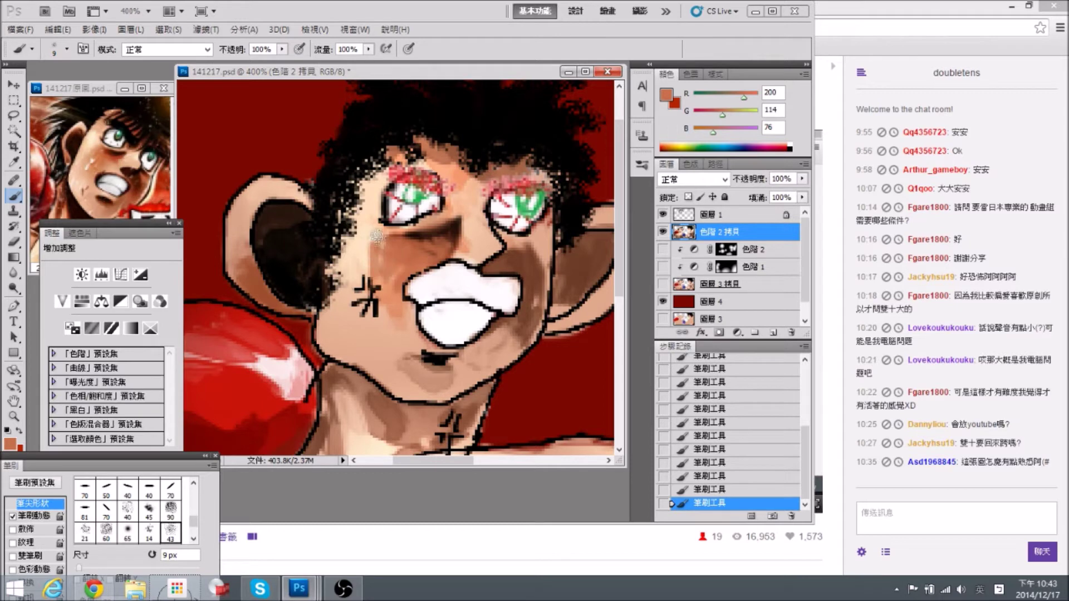
key("bracketright")
key("bracketright")
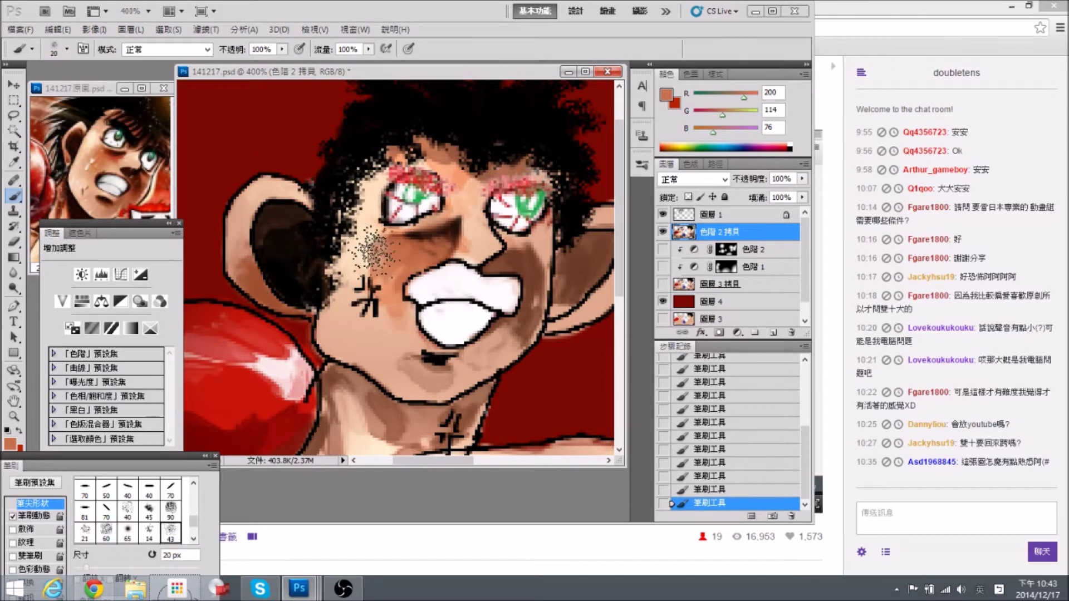
left_click(382, 239, "alt")
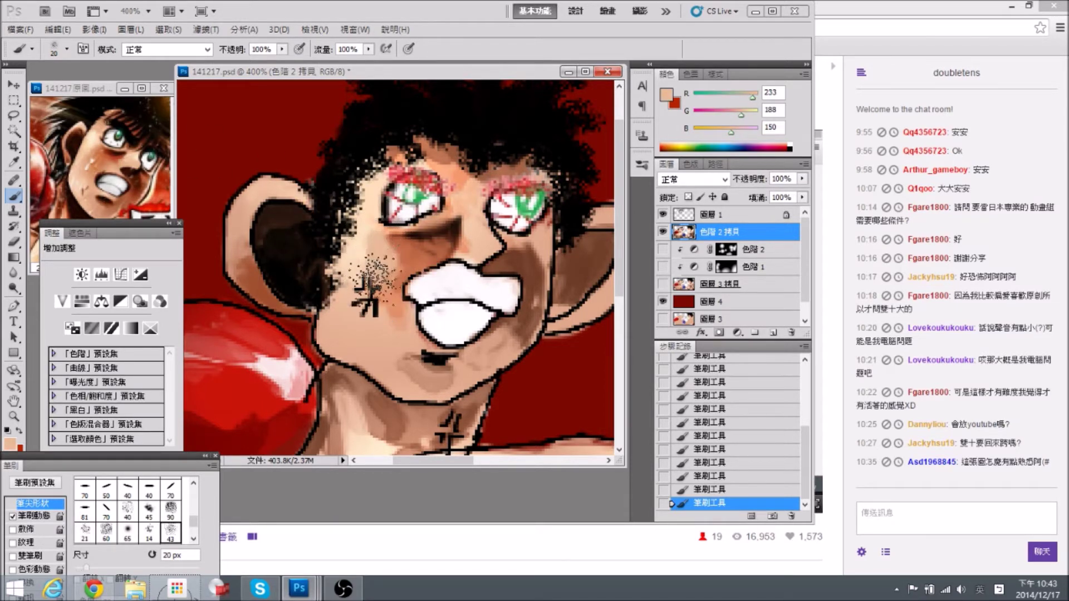
key("bracketleft")
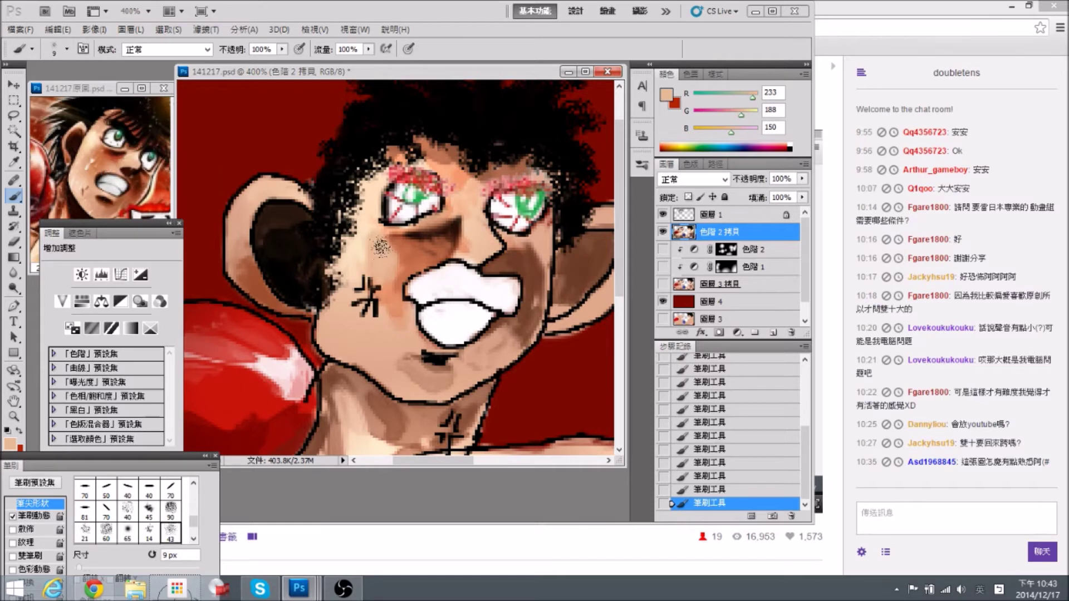
Blend the cheek between the under-eye shadow and the anger mark with a larger brush and sampled skin colours.
left_click(417, 264, "alt")
left_click(371, 256, "alt")
key("bracketright")
key("bracketright")
left_click(384, 264, "alt")
mouse_move(385, 265)
left_mouse_down()
mouse_move(390, 281)
mouse_move(404, 262)
left_mouse_up()
Shade the forehead and brow area brown (RGB 152, 94, 65) with an 8 px brush.
left_click(462, 183, "alt")
key("bracketleft")
key("bracketleft")
key("bracketleft")
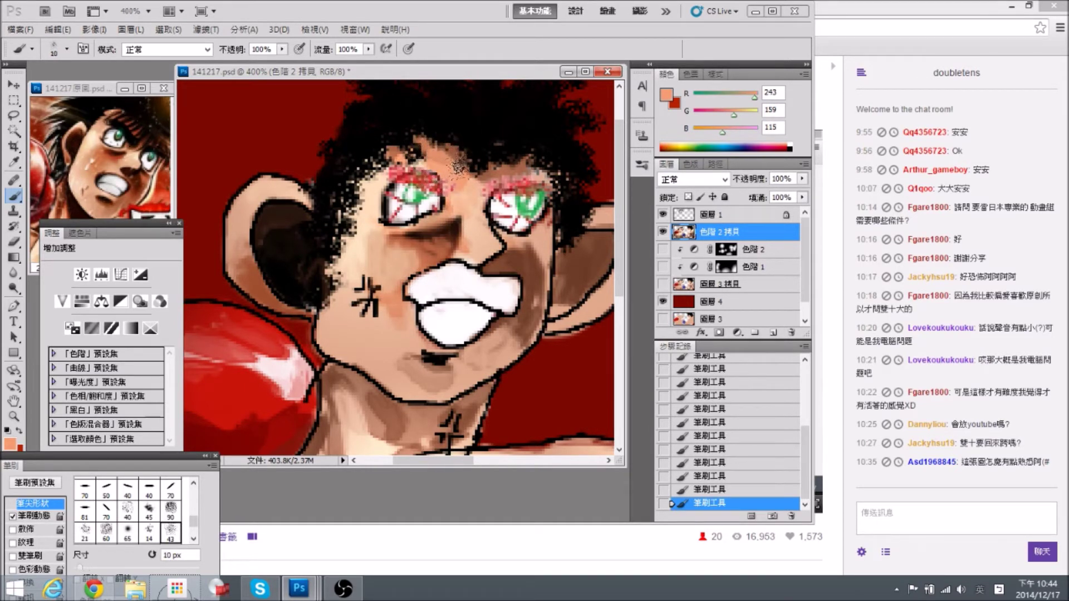
left_click_drag(449, 185, 454, 211)
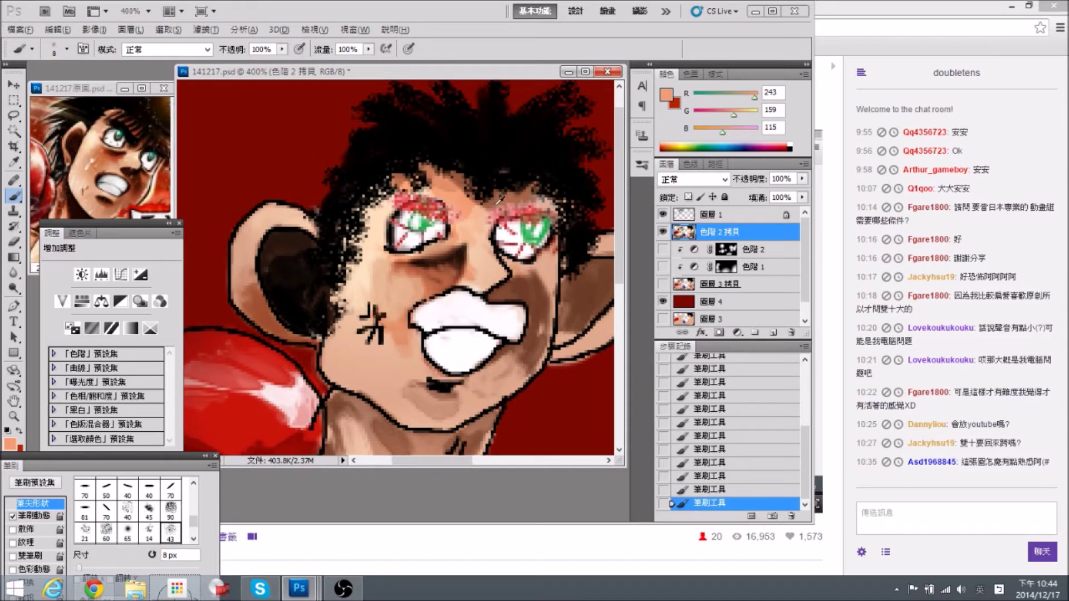
left_click(497, 202, "alt")
left_click_drag(452, 174, 373, 199)
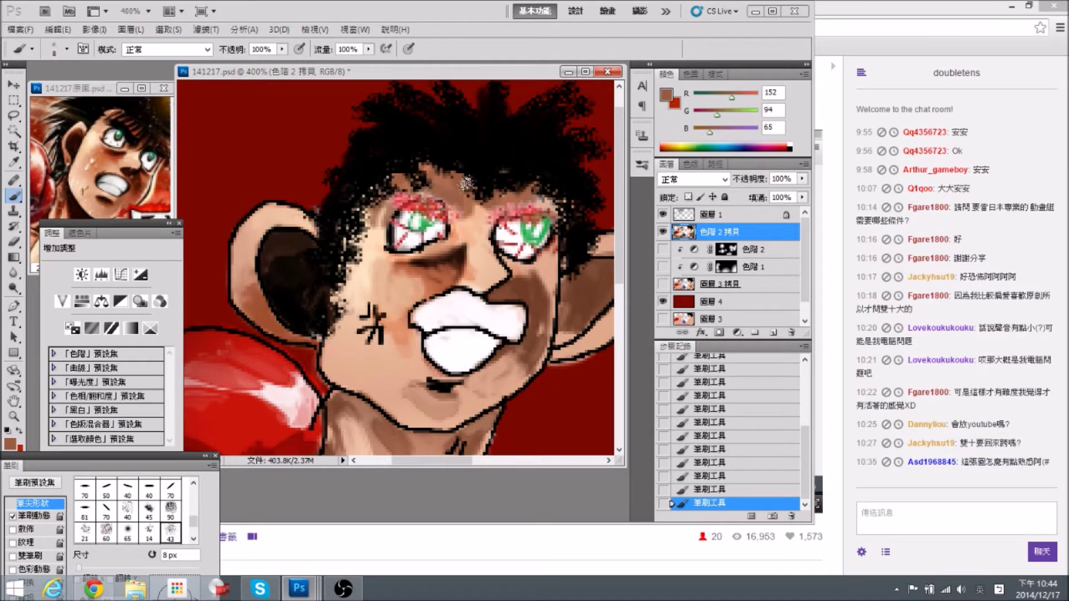
Blend the area between the eyebrows and the nose bridge with a 15 px brush, and sample the light temple tone.
key("bracketright")
key("bracketright")
key("bracketright")
mouse_move(480, 199)
left_mouse_down()
mouse_move(471, 227)
mouse_move(454, 181)
mouse_move(473, 208)
left_mouse_up()
left_click(474, 230, "alt")
left_click(457, 184, "alt")
left_click(445, 189, "alt")
mouse_move(445, 189)
left_mouse_down()
mouse_move(468, 178)
mouse_move(456, 189)
left_mouse_up()
left_click(372, 227, "alt")
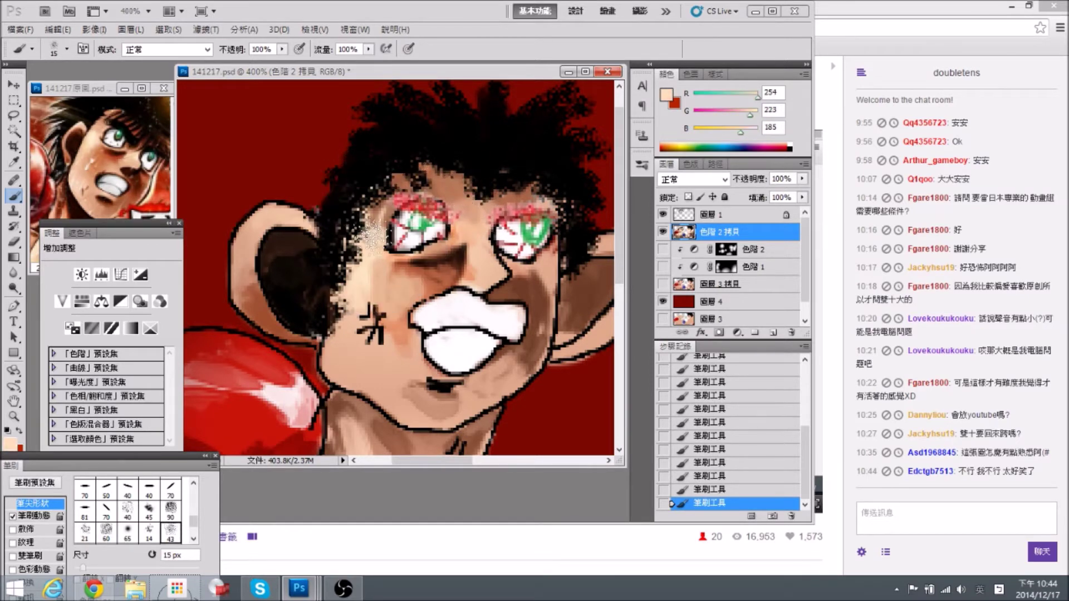
Soften the shadow on the cheek between the eye and the upper lip with sampled tones, using RGB 199, 113, 75.
left_click_drag(422, 120, 426, 100)
key("space")
left_click_drag(483, 269, 461, 252)
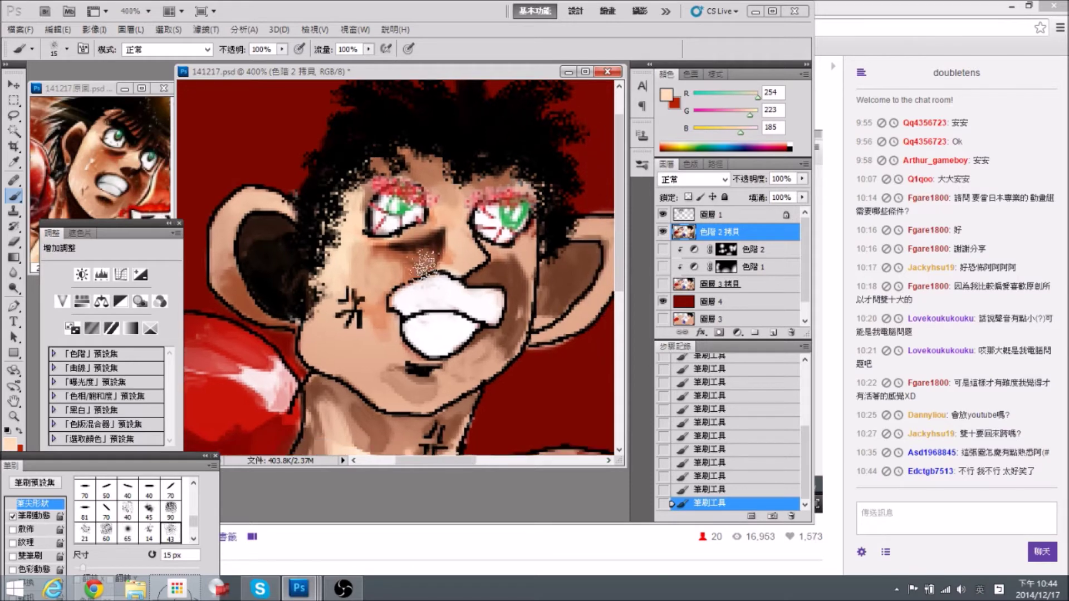
left_click(403, 271, "alt")
left_click(408, 262, "alt")
left_click(406, 269, "alt")
left_click_drag(407, 270, 386, 269)
key("space")
left_click_drag(491, 279, 460, 253)
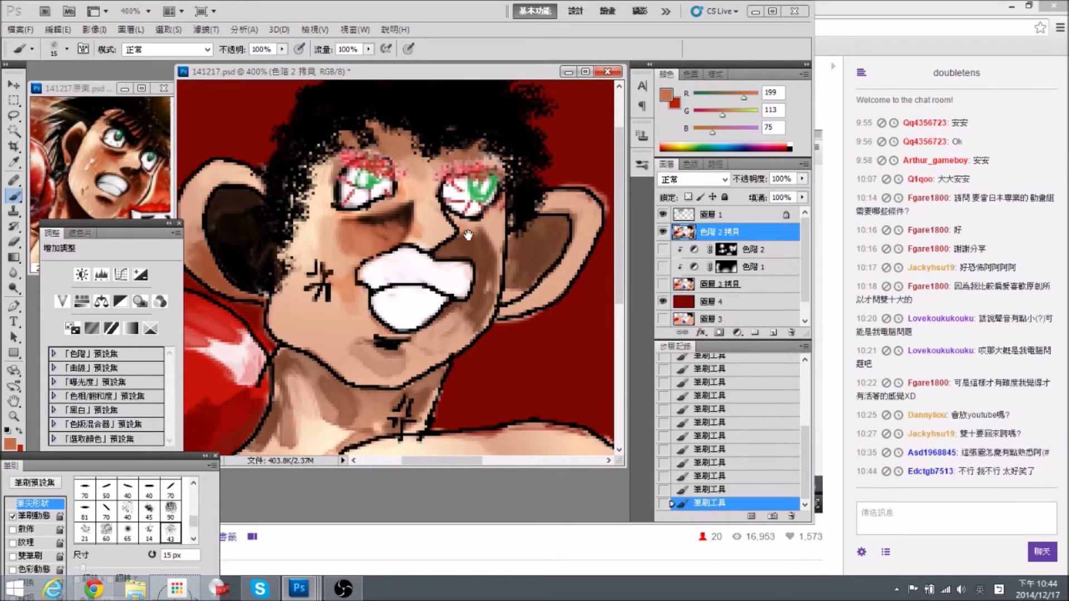
Reduce the brush to 8 px and examine the red-gloved fighter's face and upper body at different magnifications.
key("bracketleft")
key("bracketleft")
key("bracketleft")
key("ctrl+minus")
key("ctrl+minus")
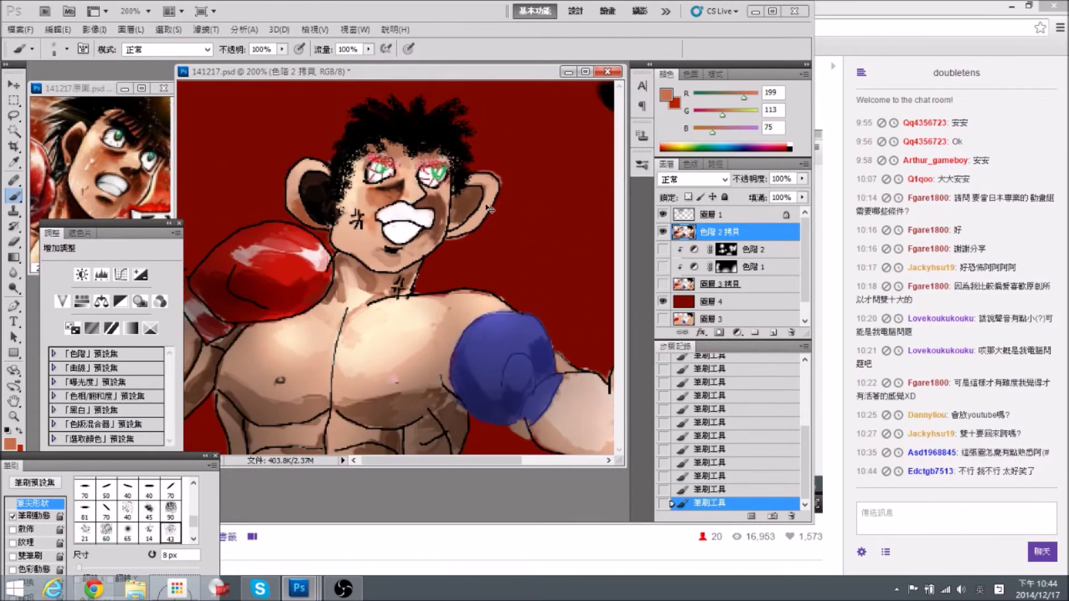
key("ctrl+plus")
key("ctrl+plus")
key("ctrl+minus")
key("space")
left_click_drag(473, 204, 507, 280)
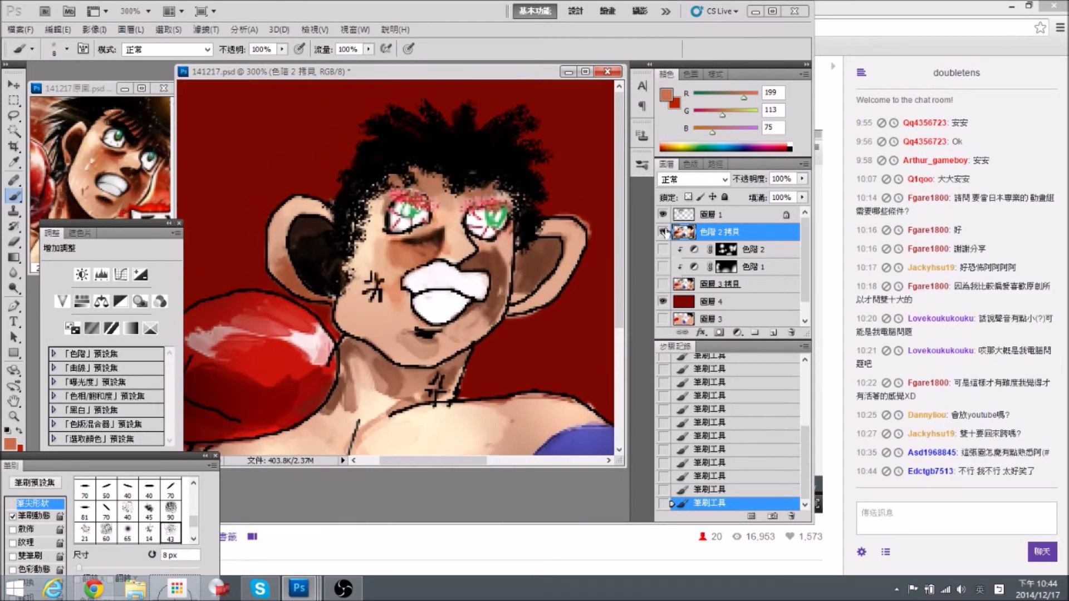
Hide the red background layer 圖層 4 and compare the painting with layer 色階 2 拷貝 switched off and on.
left_click(662, 232)
left_click(662, 231)
left_click(662, 301)
left_click(662, 231)
left_click(663, 232)
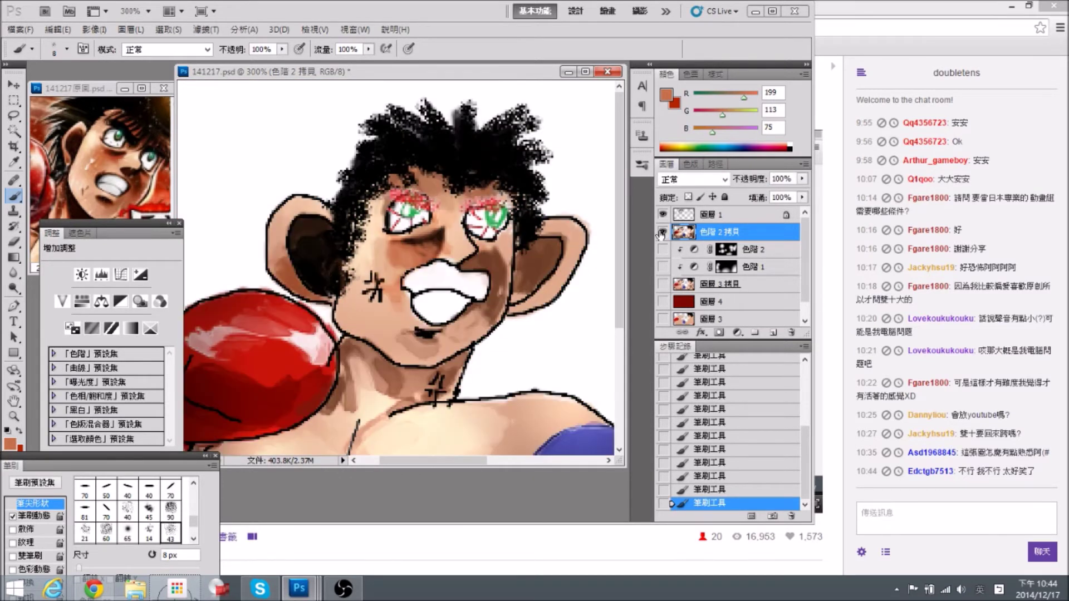
key("ctrl+minus")
key("ctrl+minus")
left_click(663, 231)
left_click(663, 231)
key("ctrl+plus")
key("ctrl+plus")
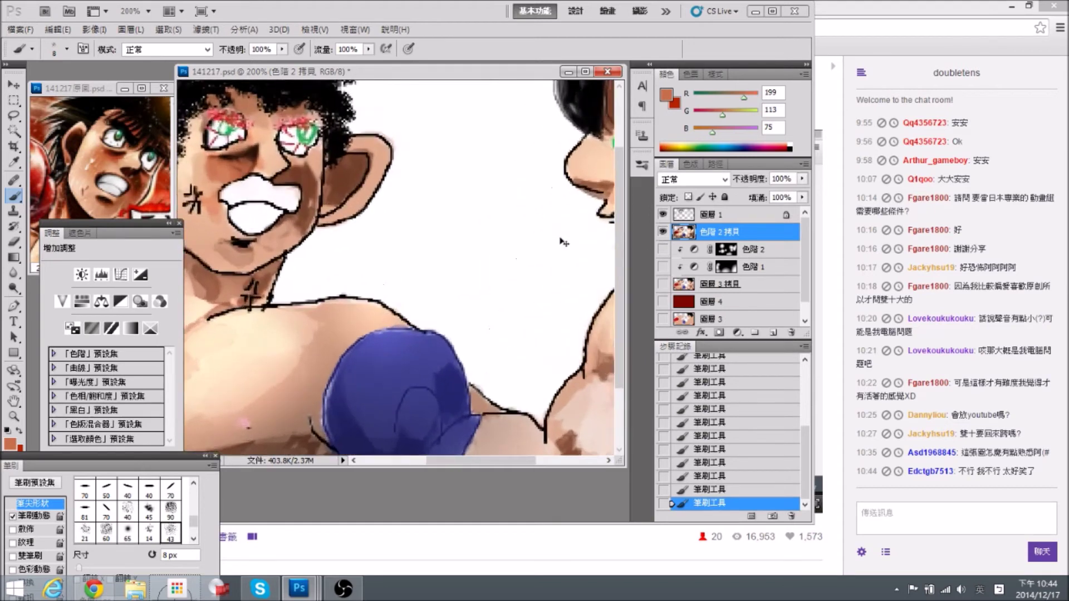
Save the document and show the red background layer 圖層 4 again.
left_click_drag(299, 186, 428, 295)
key("ctrl+s")
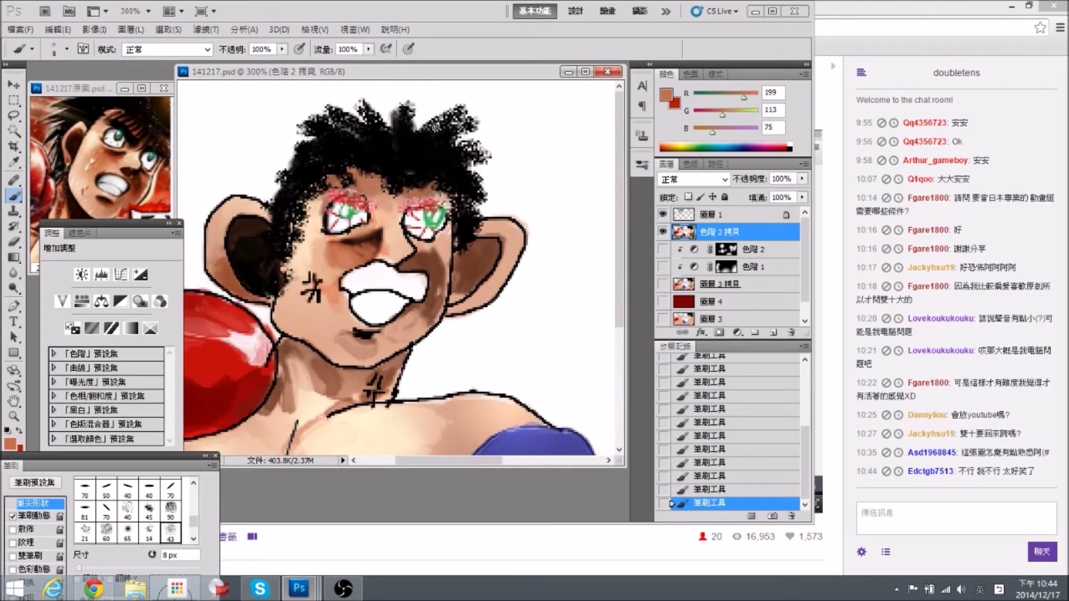
left_click(662, 301)
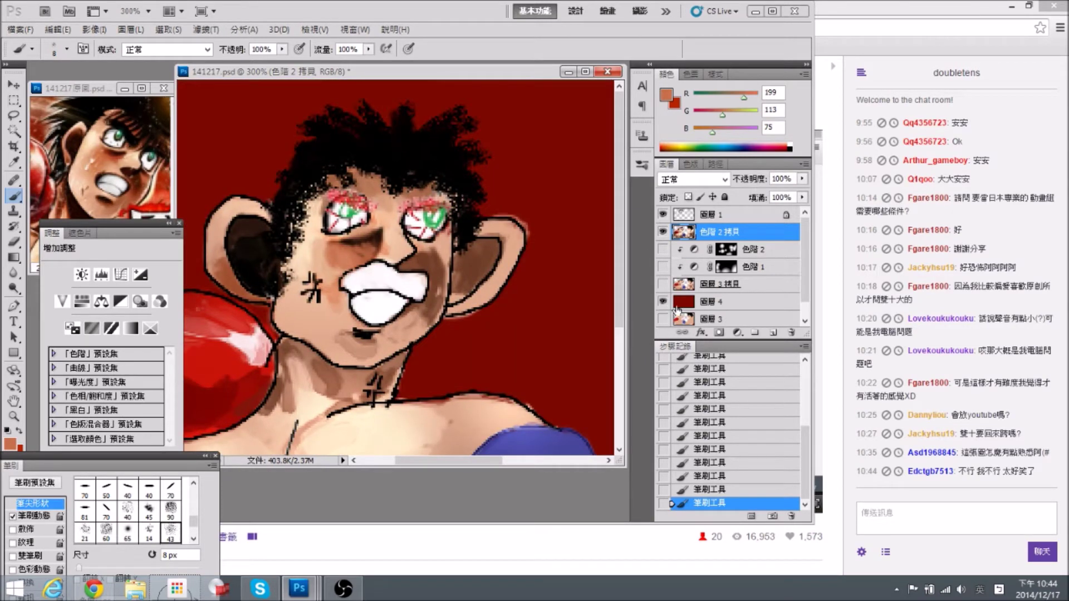
Sample dark brown (RGB 52, 24, 15) from under the eye and paint a shadow beneath the nose tip at 8 px.
left_click_drag(424, 265, 424, 234)
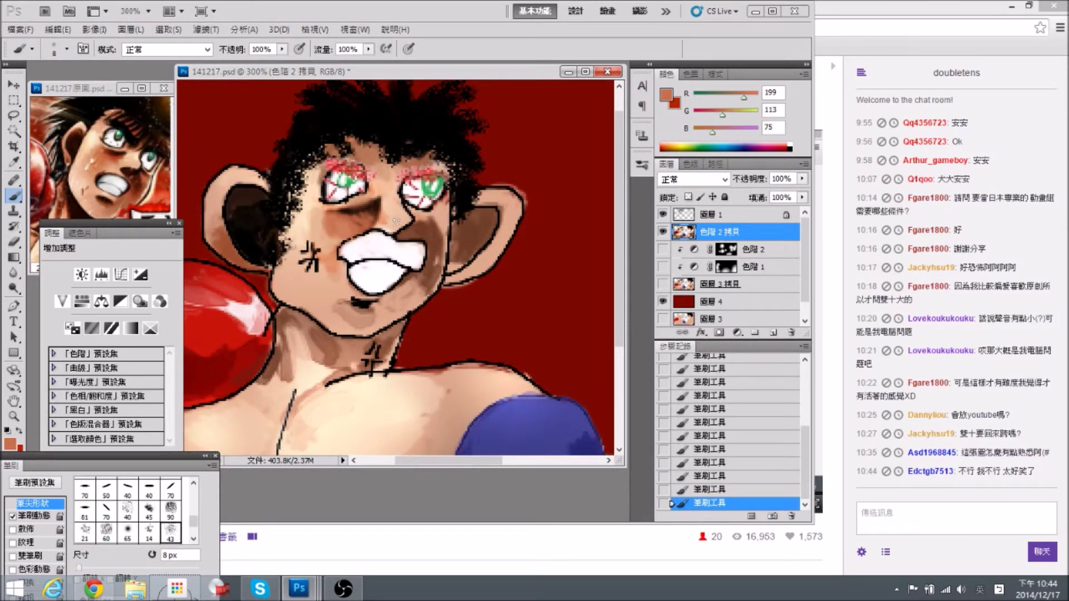
left_click(376, 204, "alt")
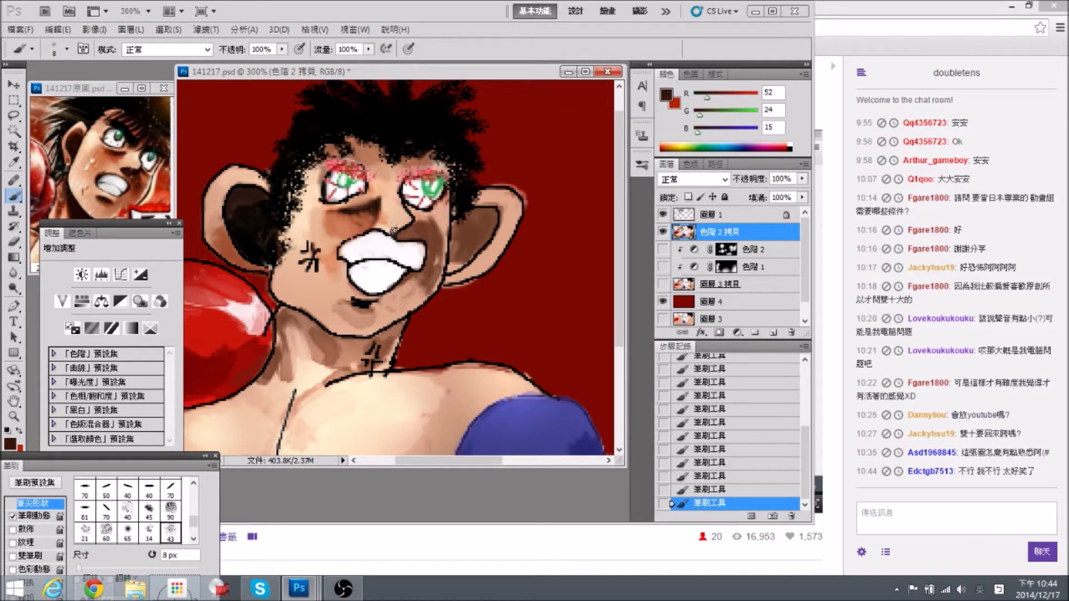
scroll(390, 227, "left", 1)
left_click_drag(403, 225, 408, 223)
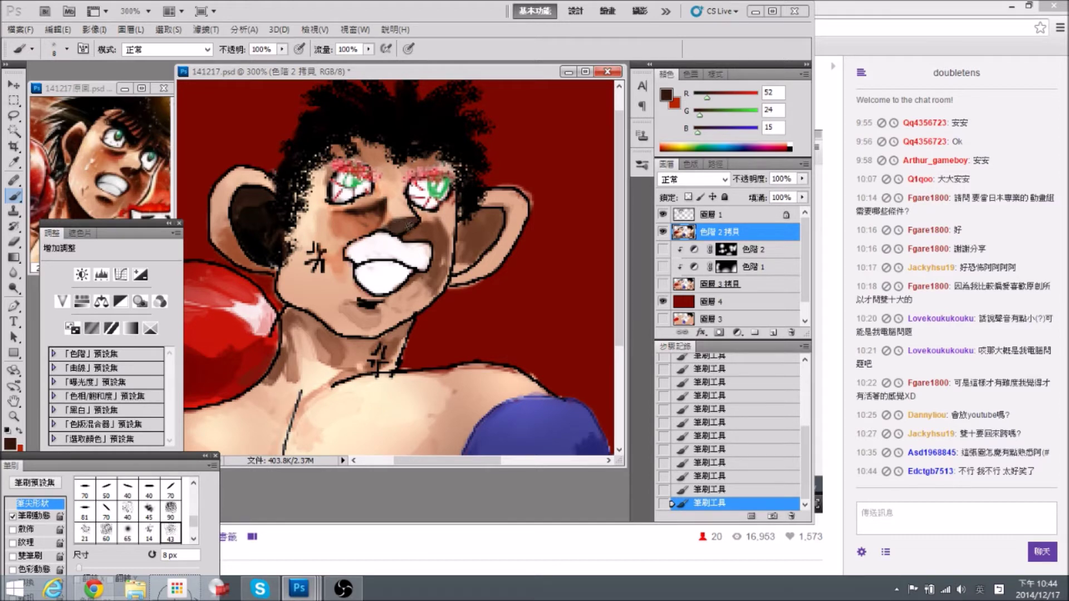
Refine the nose's underside and edge with short strokes in sampled skin and dark brown tones.
left_click(391, 204, "alt")
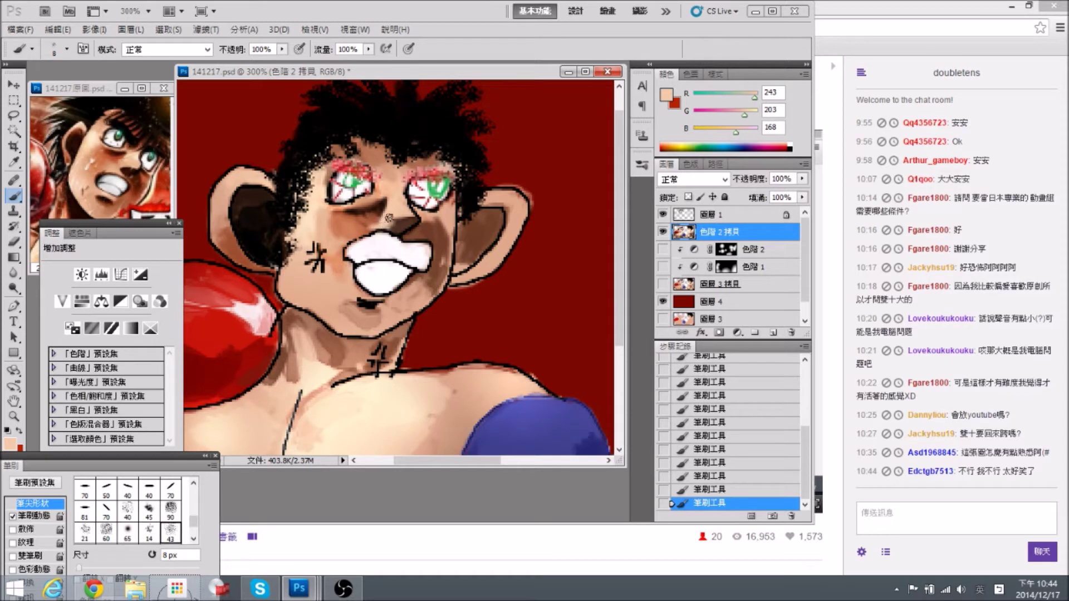
left_click(402, 222, "alt")
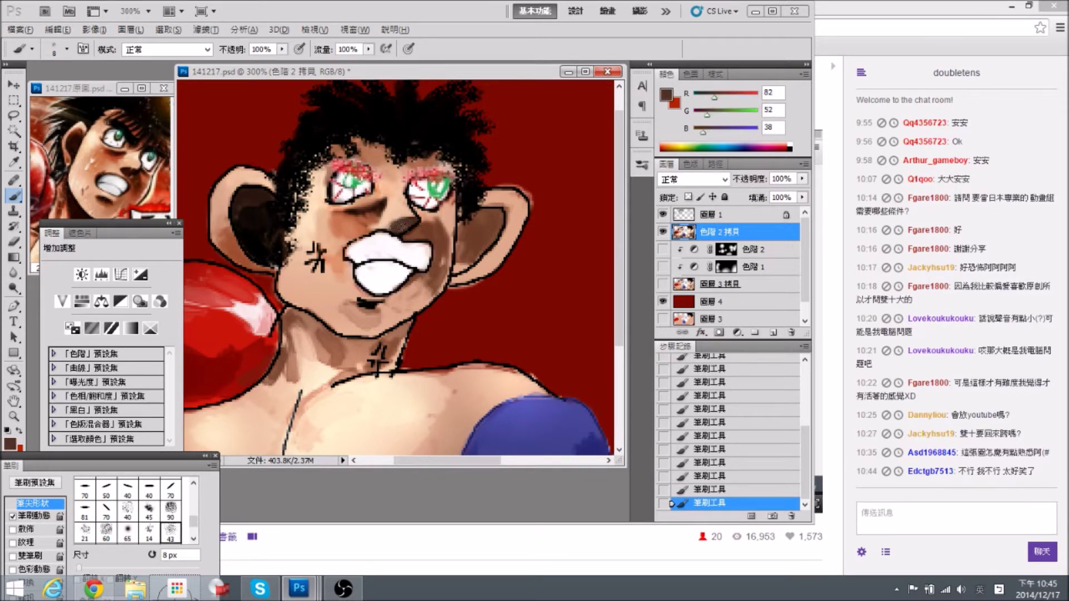
left_click(384, 223, "alt")
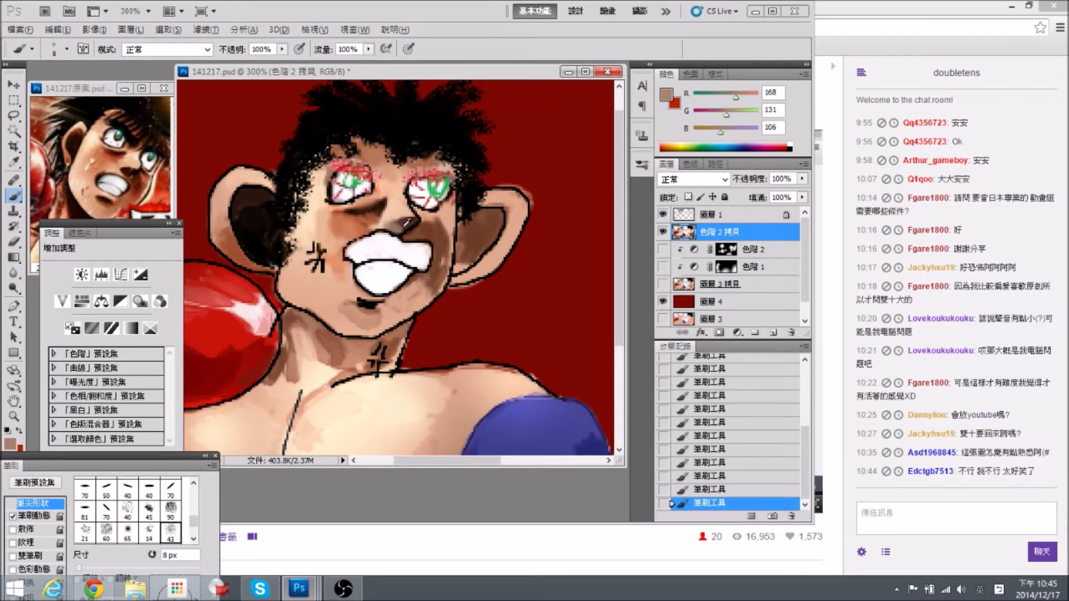
left_click(394, 223, "alt")
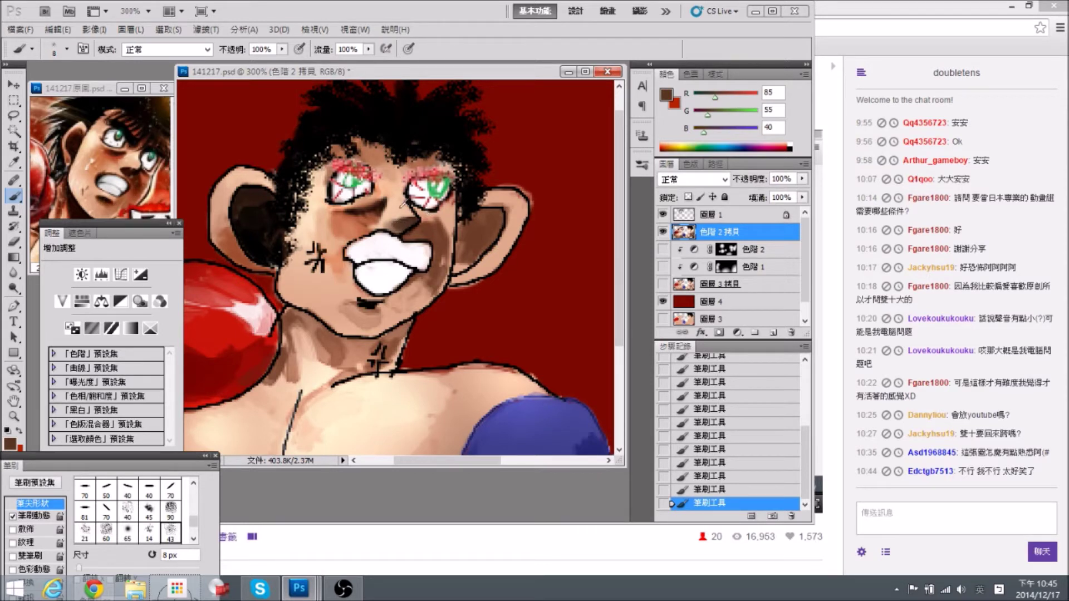
left_click(391, 206, "alt")
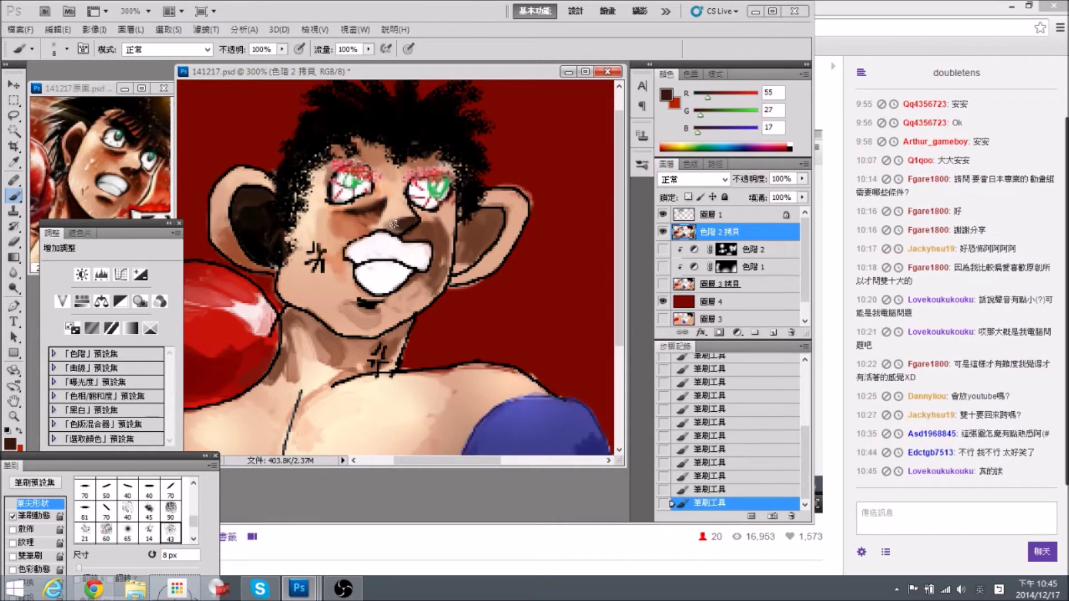
left_click(395, 209, "alt")
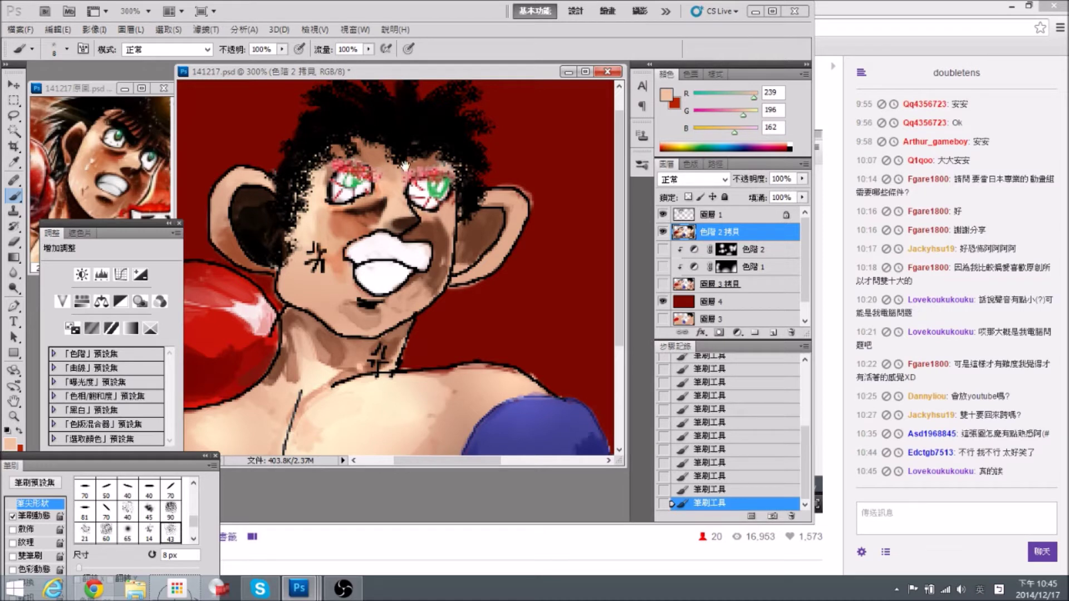
Deepen the shadow beside the nose with brown from the reference image and darken the nose's underside in black.
left_click_drag(416, 227, 399, 215)
left_click(140, 172, "alt")
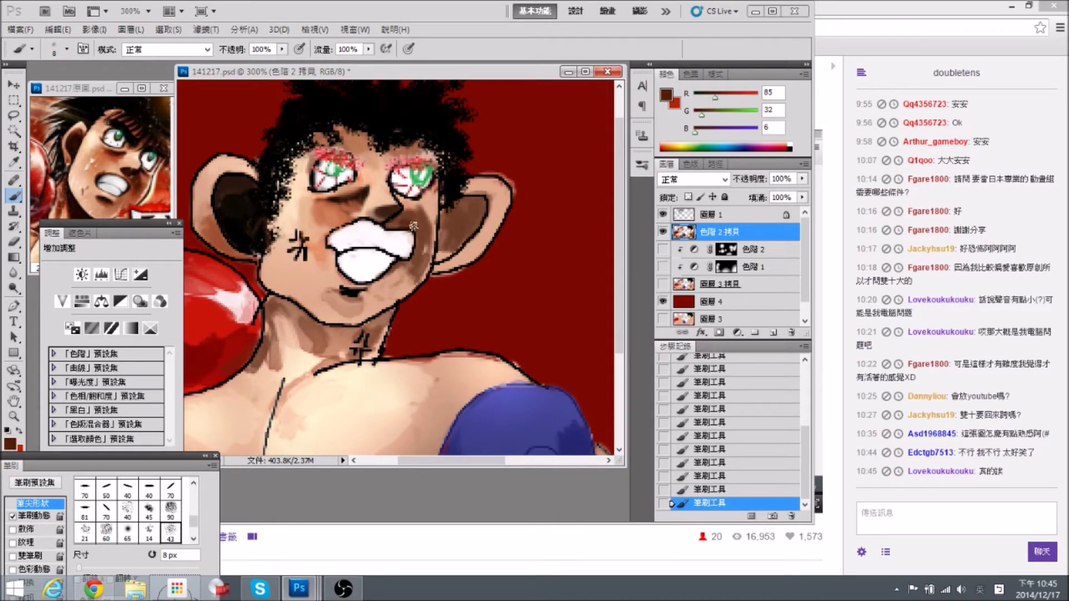
left_click(390, 120, "alt")
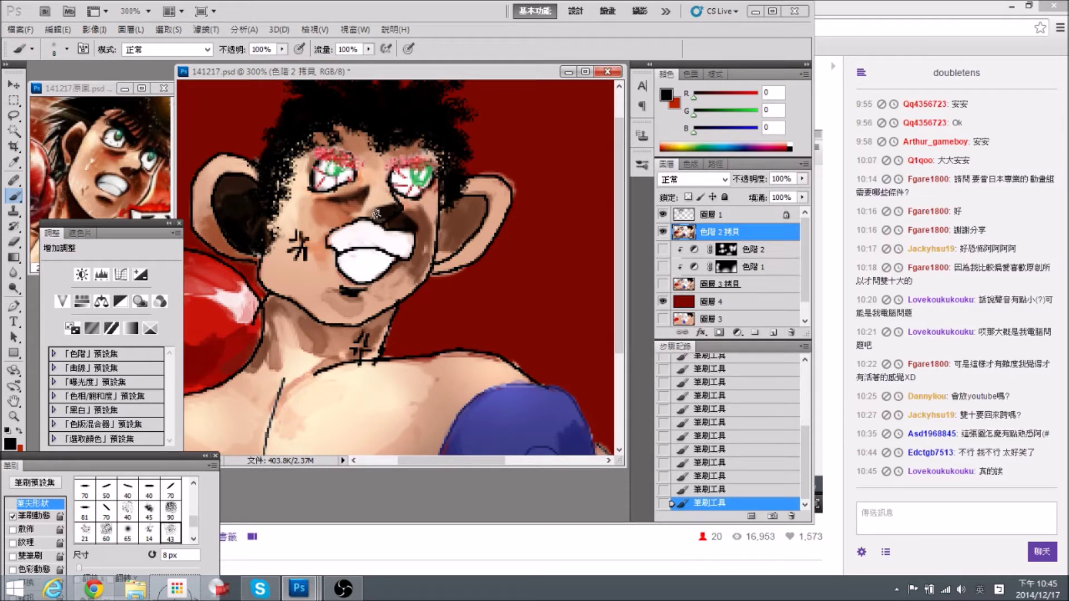
Reshape the black nose shadow and the under-eye shadow's inner edge with sampled skin and dark brown tones.
left_click(391, 206, "alt")
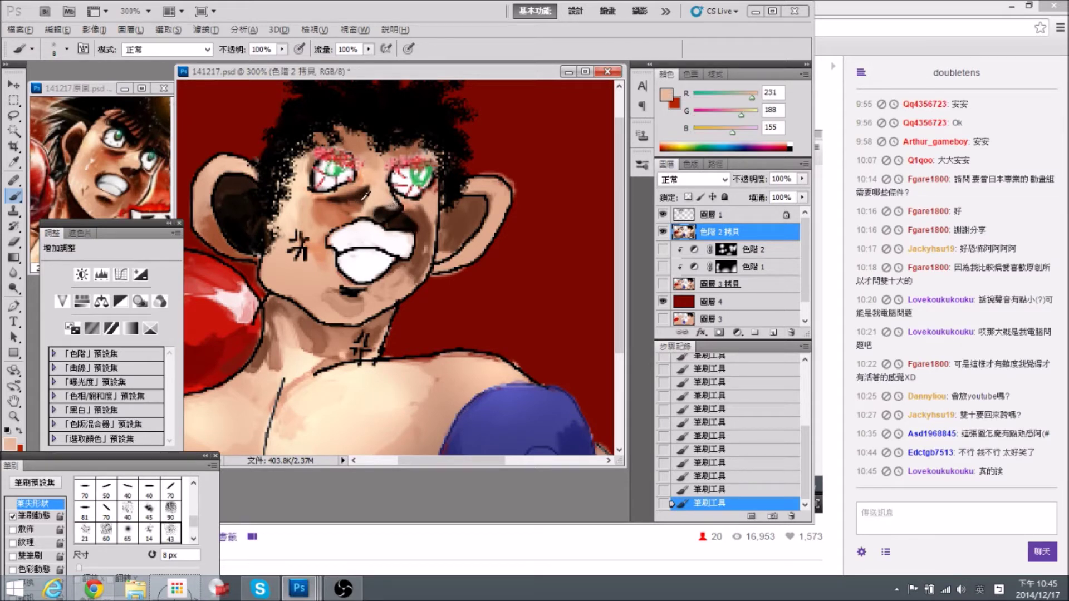
left_click(365, 195, "alt")
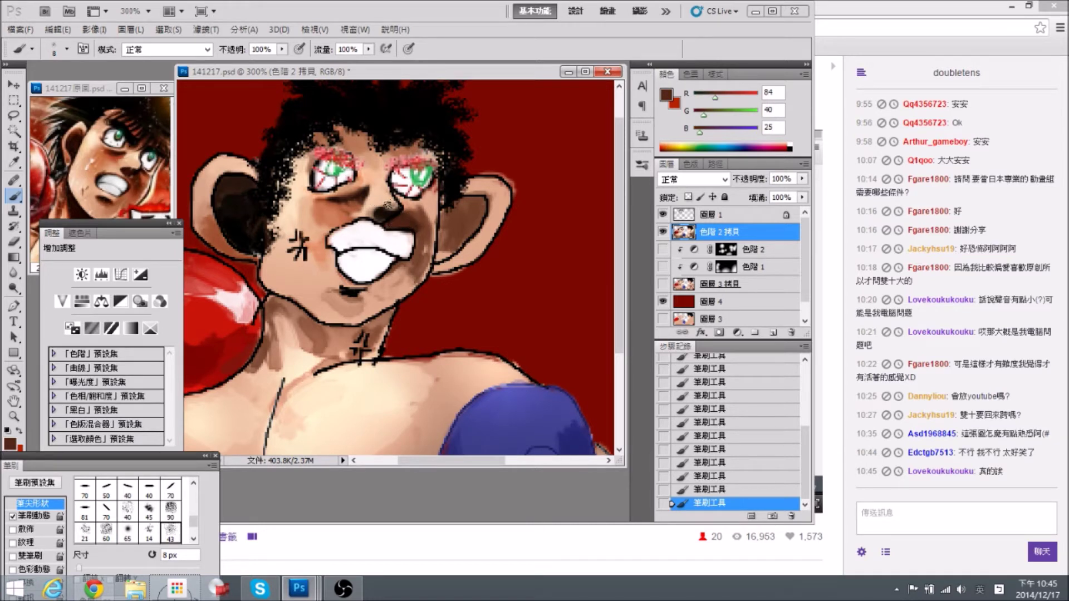
left_click(390, 204, "alt")
left_click(379, 209, "alt")
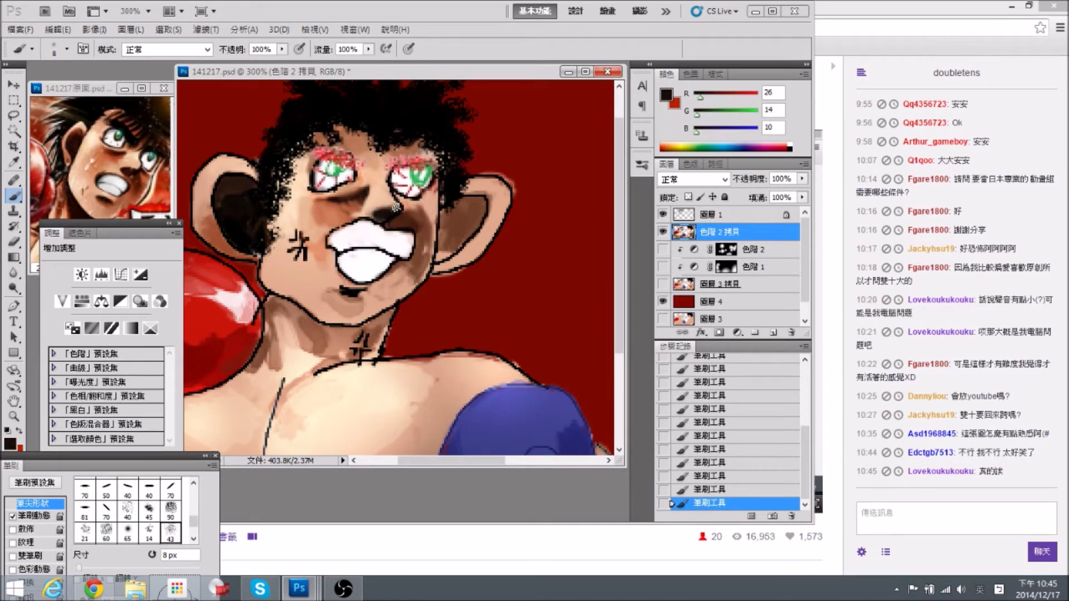
left_click(367, 208, "alt")
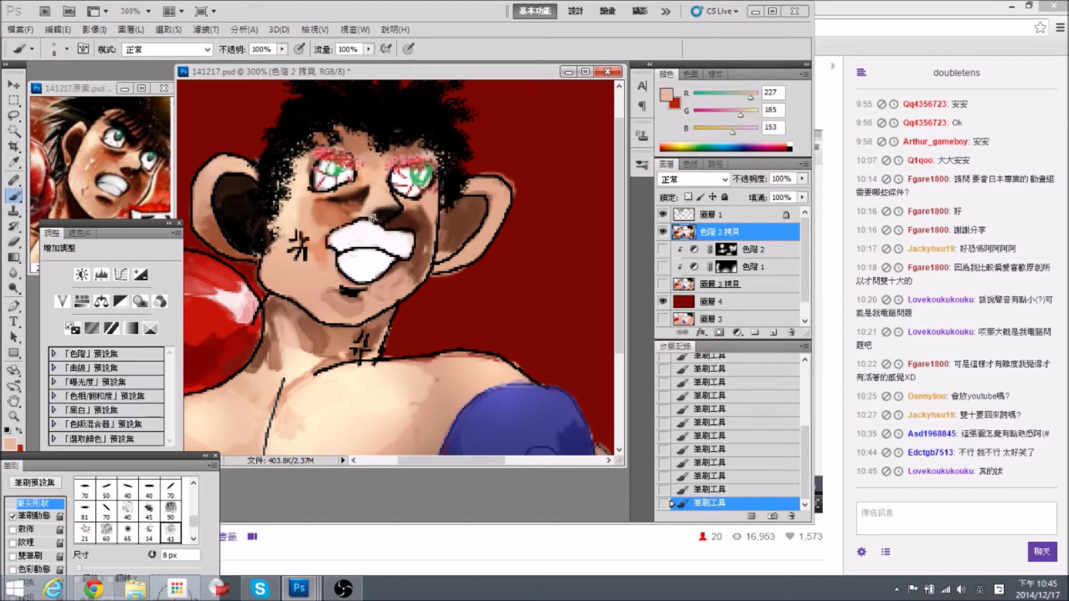
scroll(390, 206, "down", 1)
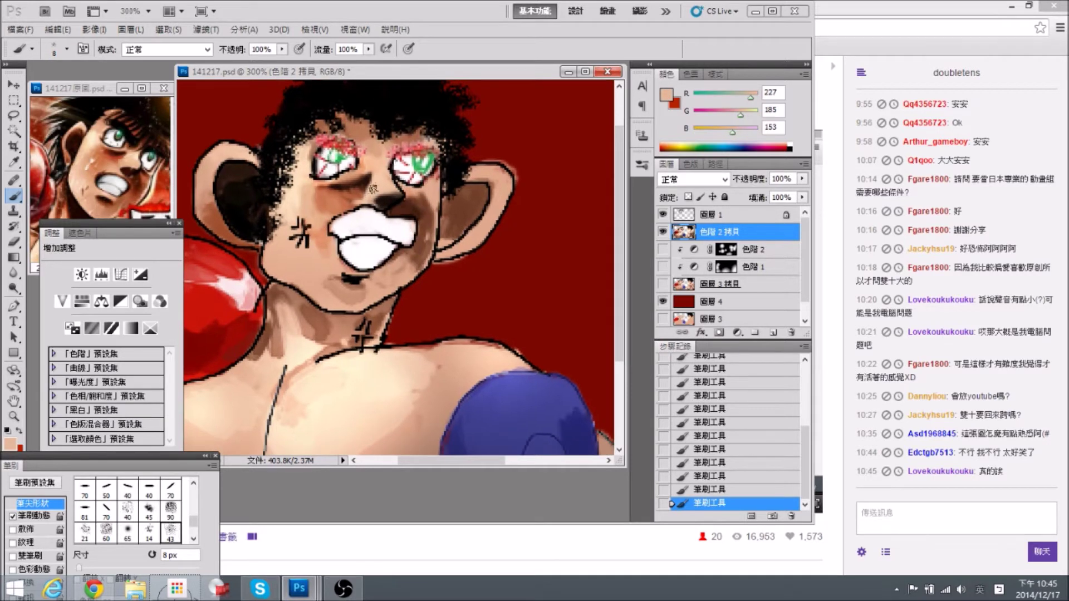
Shade the shadow under the eye beside the nose at 6 px with browns sampled from the face and the reference image.
left_click(424, 210, "alt")
left_click(149, 174, "alt")
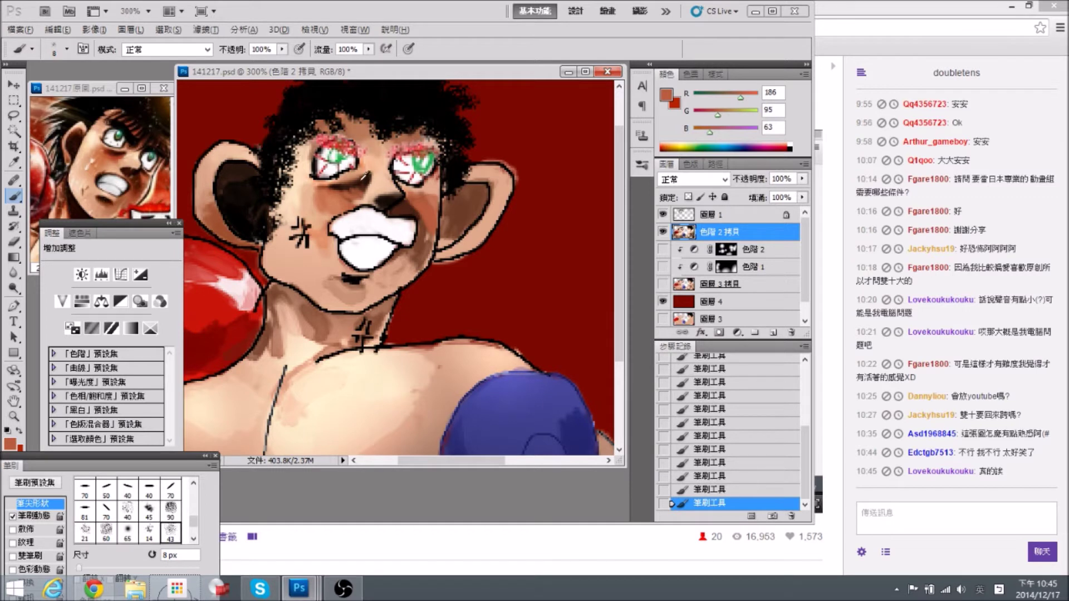
left_click(361, 178, "alt")
mouse_move(416, 195)
left_mouse_down()
mouse_move(440, 210)
mouse_move(426, 209)
left_mouse_up()
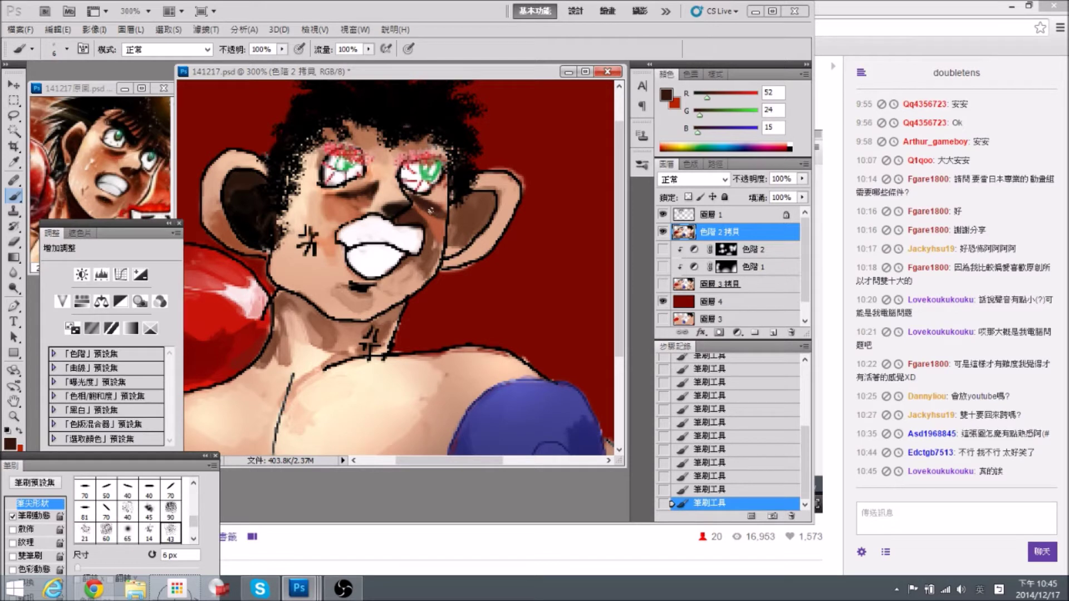
left_click(439, 230, "alt")
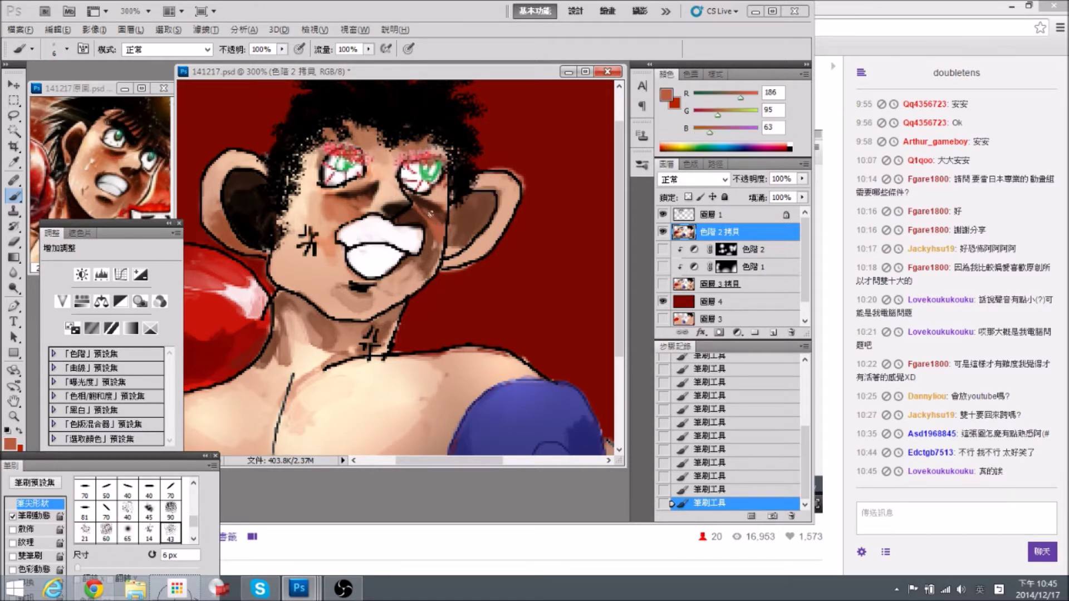
left_click(424, 200, "alt")
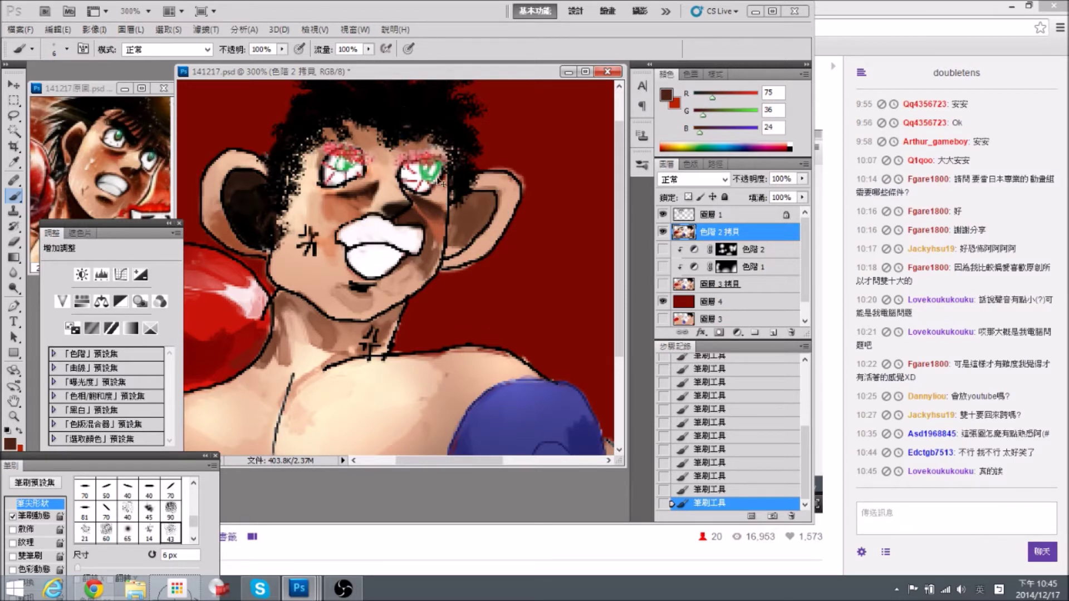
left_click_drag(397, 180, 413, 196)
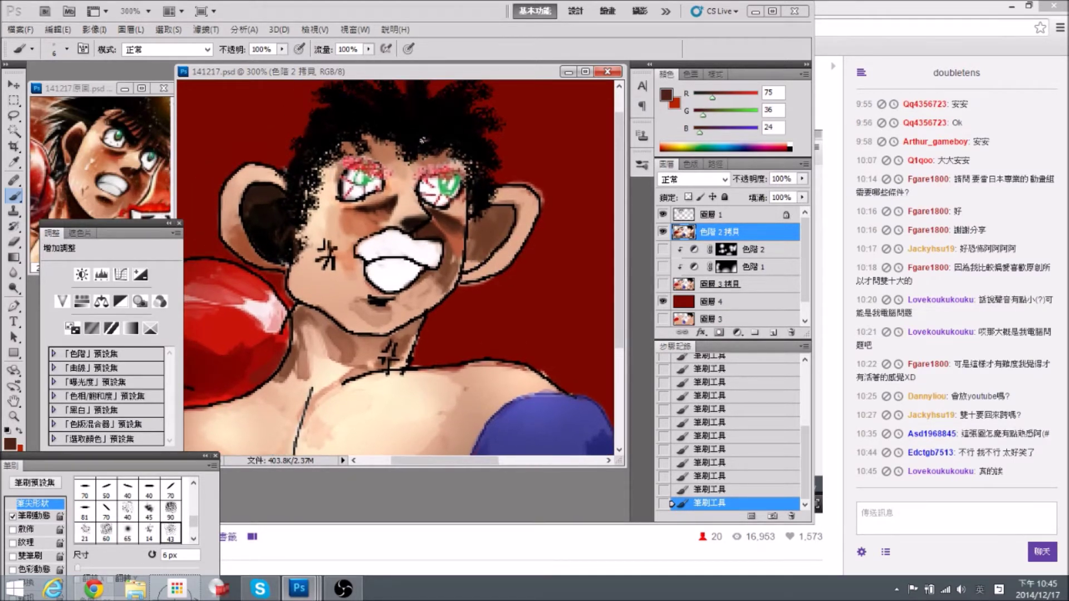
Lasso the red marks above both of the red-gloved fighter's eyes on layer 圖層 1.
left_click(723, 219)
left_click(14, 115)
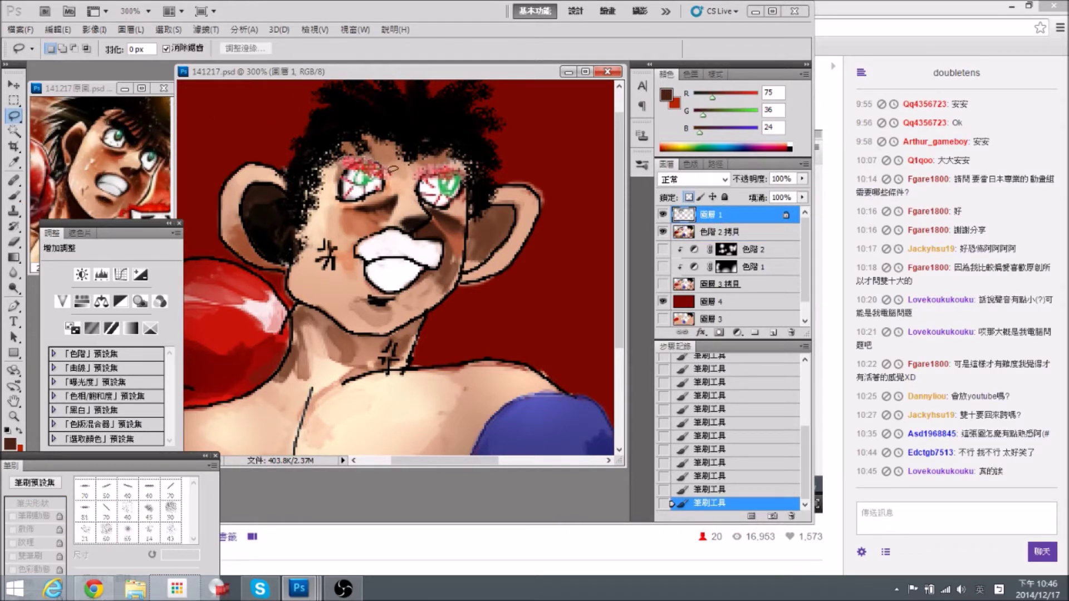
mouse_move(389, 179)
left_mouse_down()
mouse_move(342, 165)
mouse_move(458, 172)
mouse_move(425, 175)
left_mouse_up()
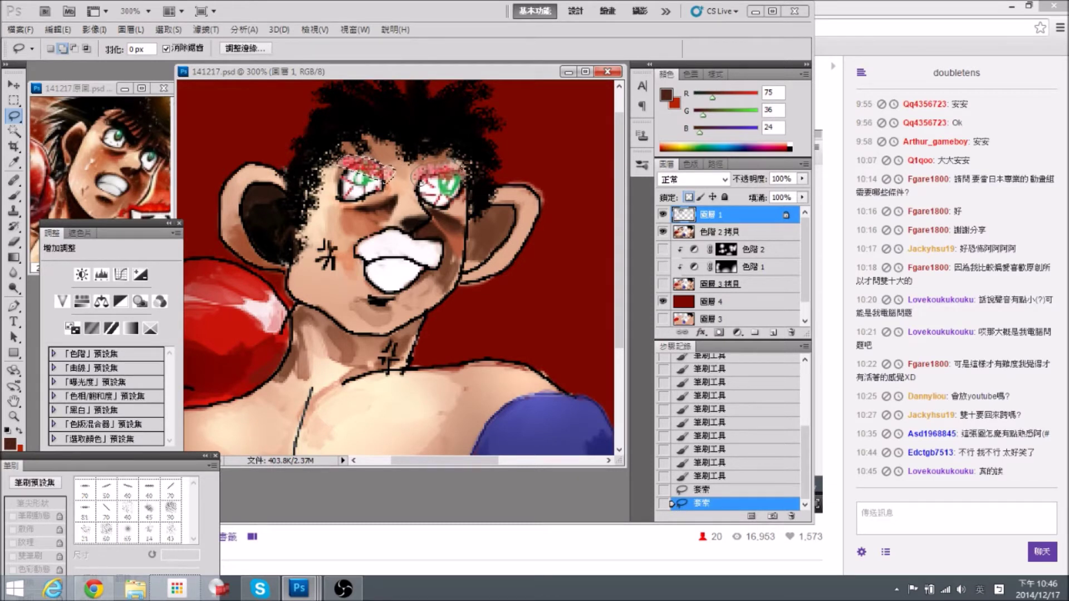
mouse_move(413, 184)
left_mouse_down()
mouse_move(464, 166)
mouse_move(460, 176)
left_mouse_up()
Colorize the selected red marks with hue 0, saturation 84 and lightness -40, and deselect them.
key("ctrl+u")
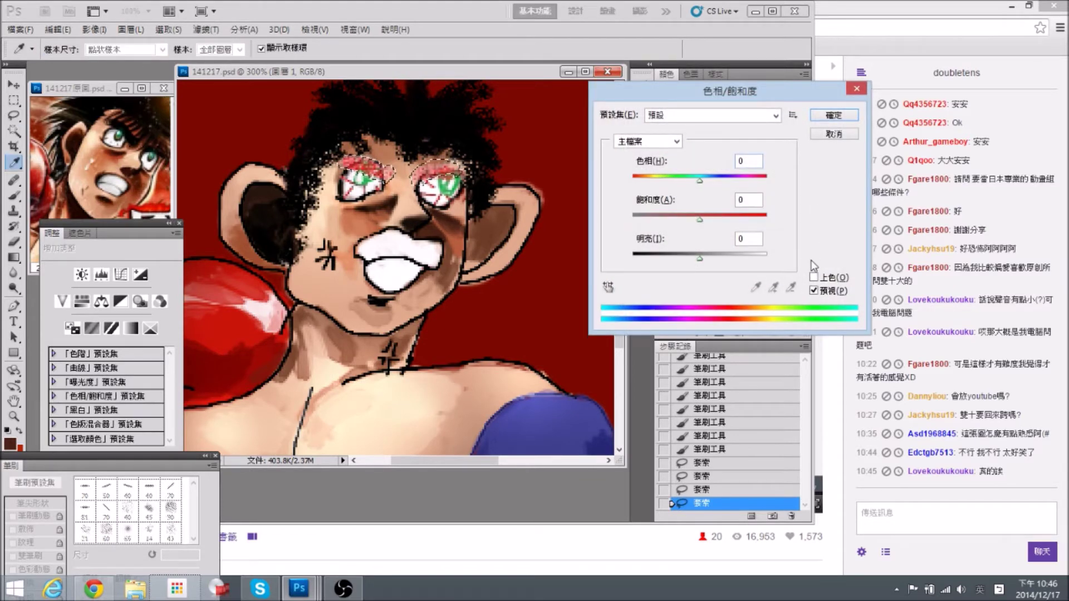
left_click(813, 277)
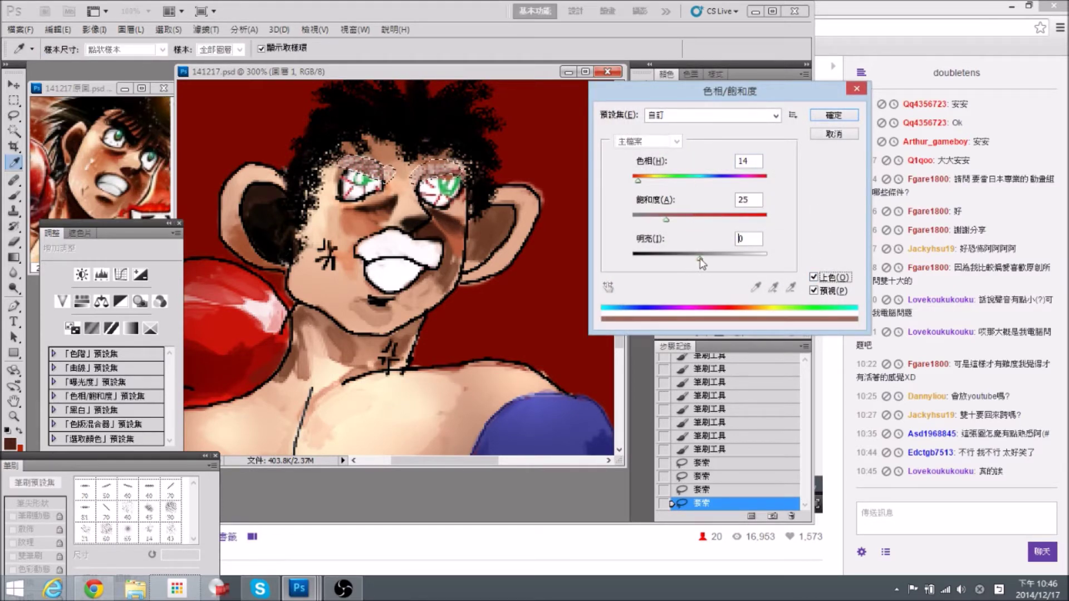
left_click_drag(700, 260, 666, 258)
left_click_drag(666, 220, 745, 219)
mouse_move(639, 181)
left_mouse_down()
mouse_move(654, 182)
mouse_move(627, 183)
left_mouse_up()
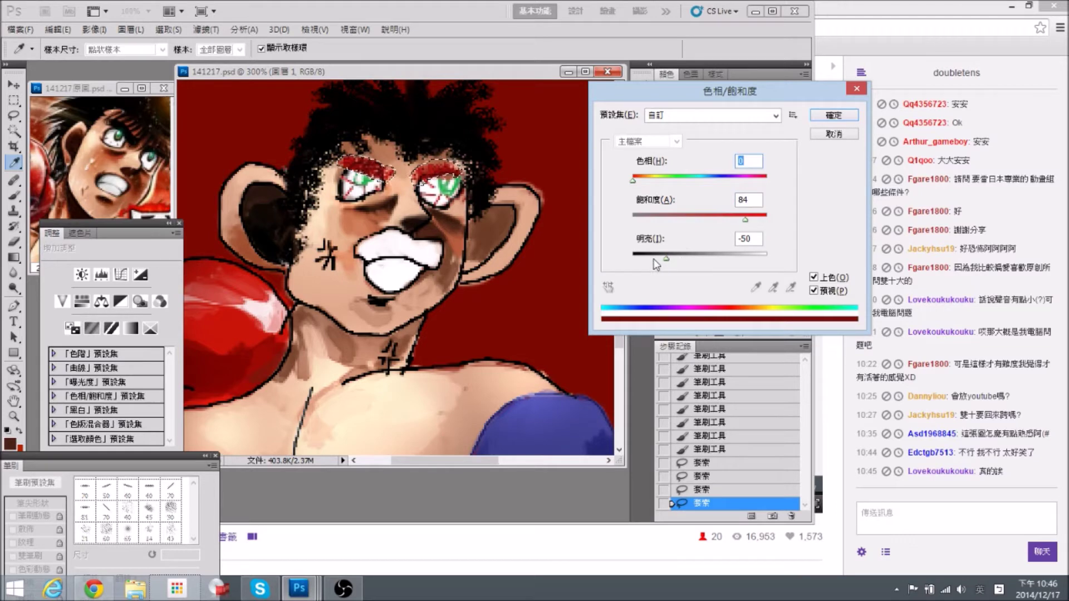
left_click_drag(665, 259, 673, 265)
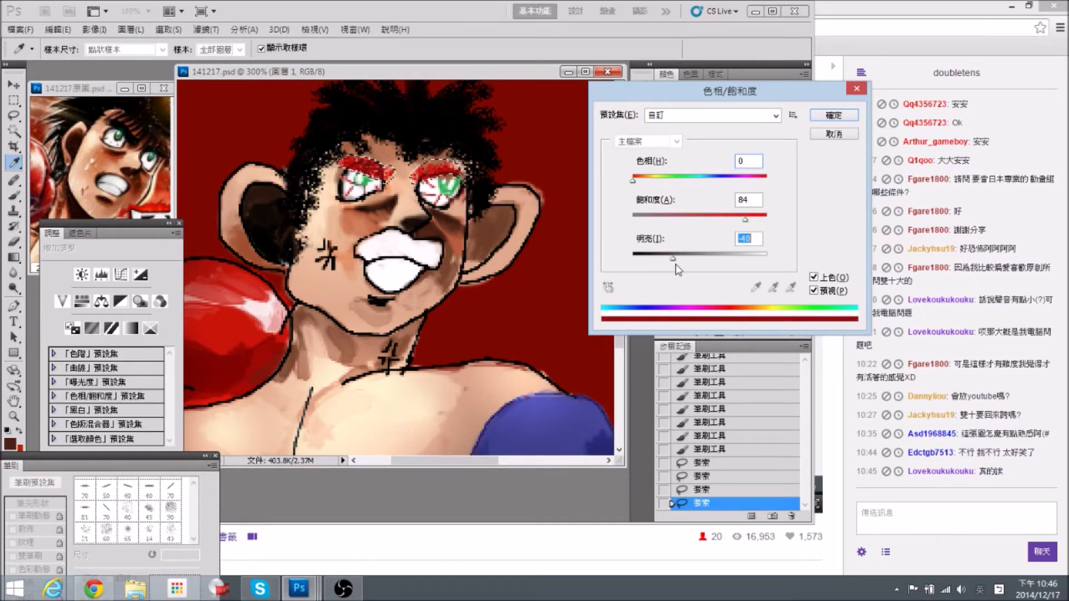
left_click(824, 117)
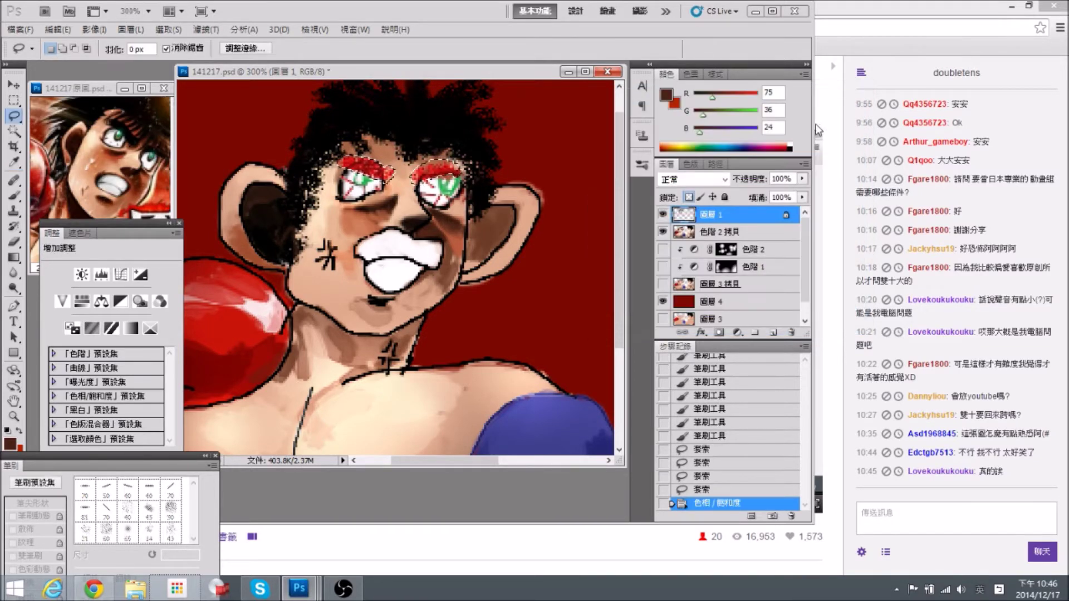
key("ctrl+d")
key("ctrl+minus")
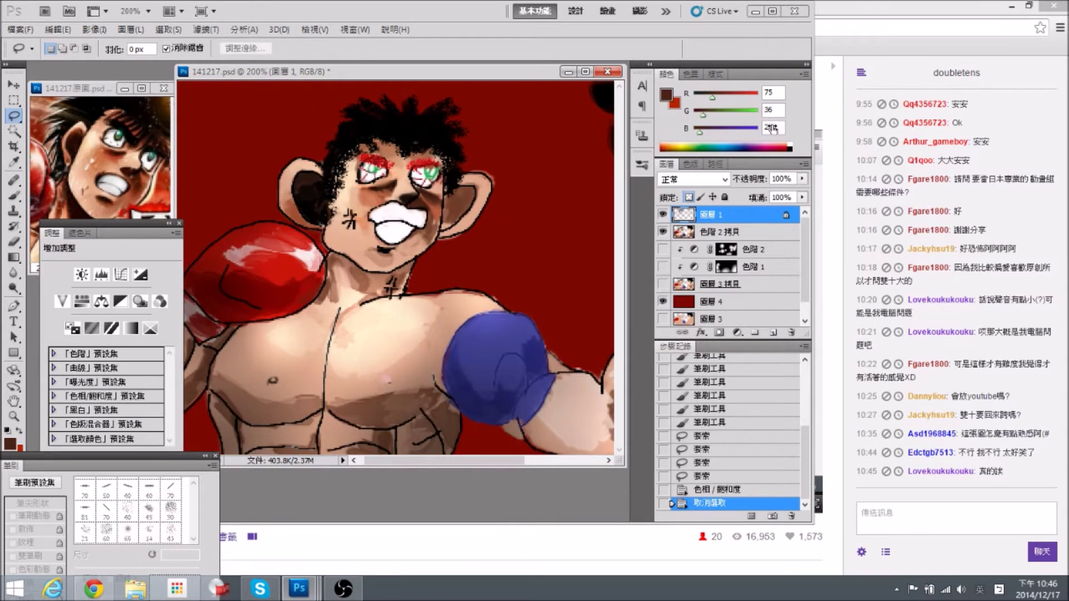
key("ctrl+plus")
left_click_drag(461, 172, 473, 241)
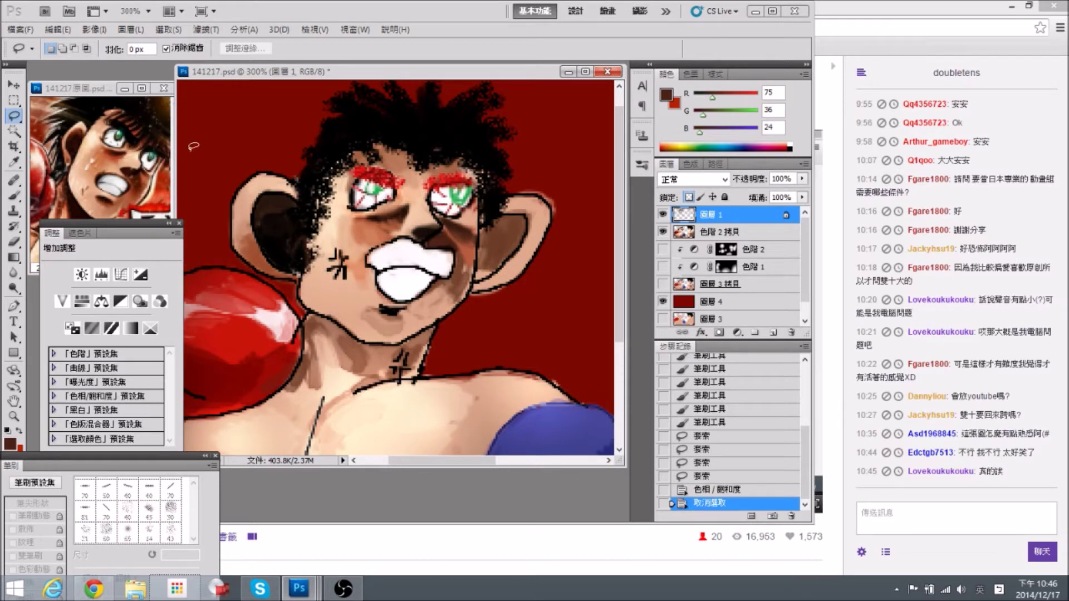
Return to the brush on layer 色階 2 拷貝 and sample dark brown (RGB 68, 31, 19) from under the eye.
left_click(749, 239)
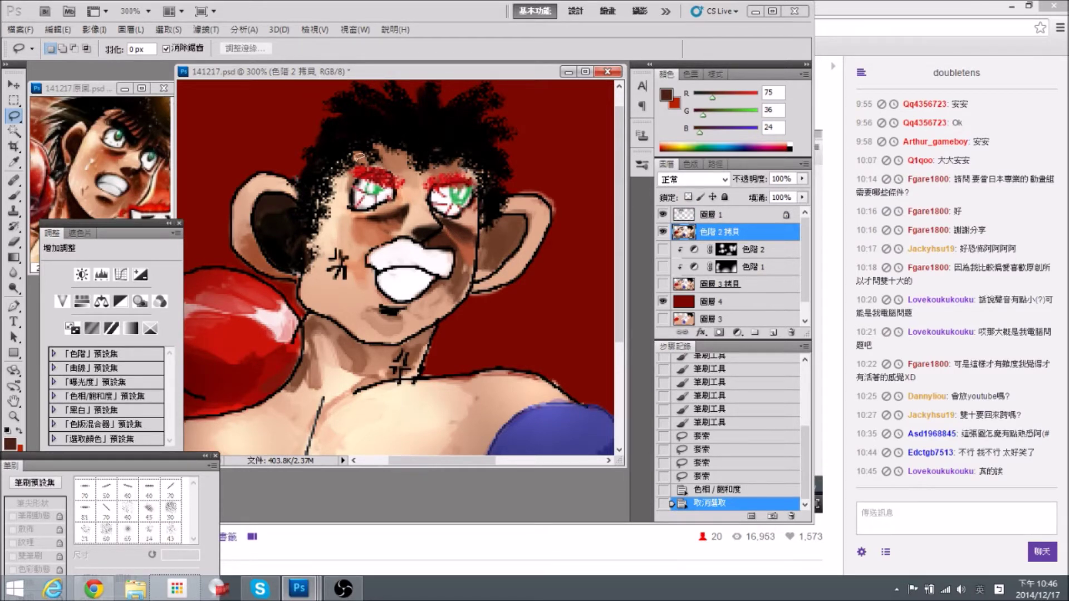
left_click(13, 196)
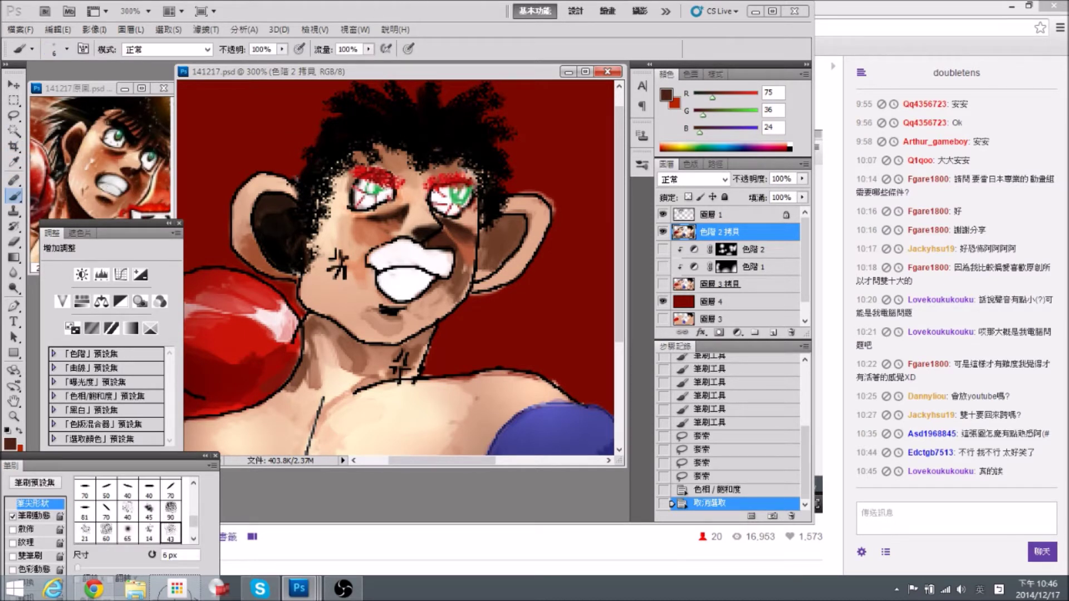
left_click(400, 217, "alt")
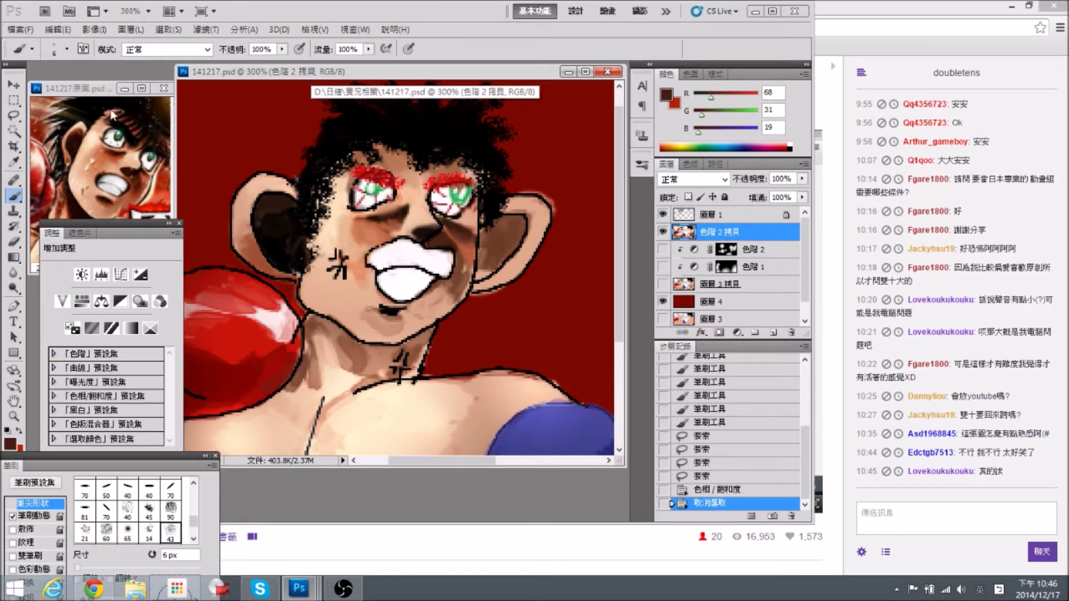
Move the adjustments panel clear of the reference image and reframe the reference on the character's head and hair.
left_click(139, 136)
left_click_drag(143, 137, 123, 156)
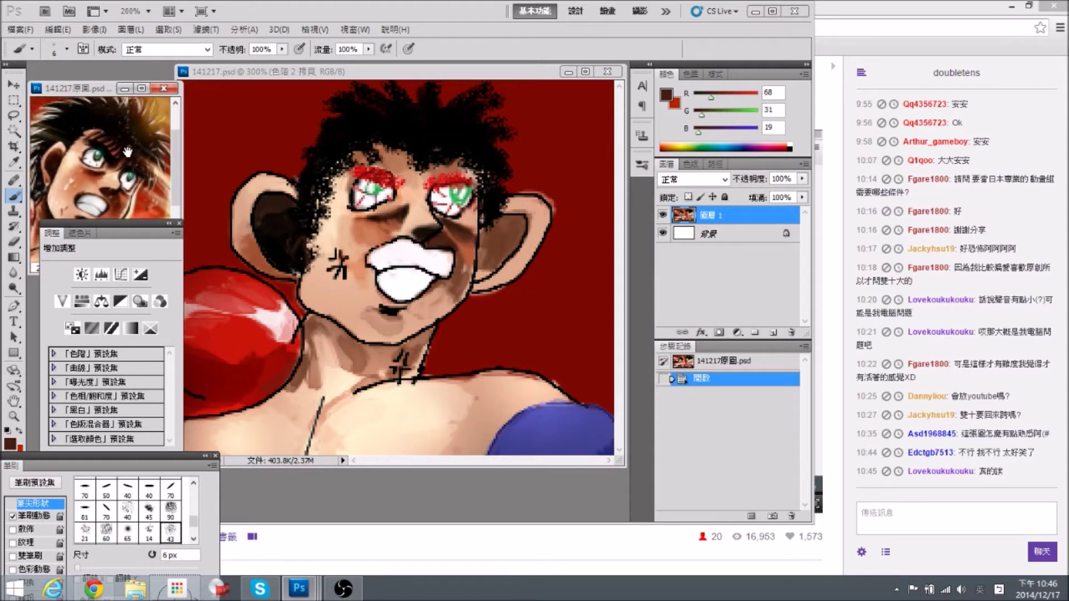
left_click_drag(139, 227, 127, 290)
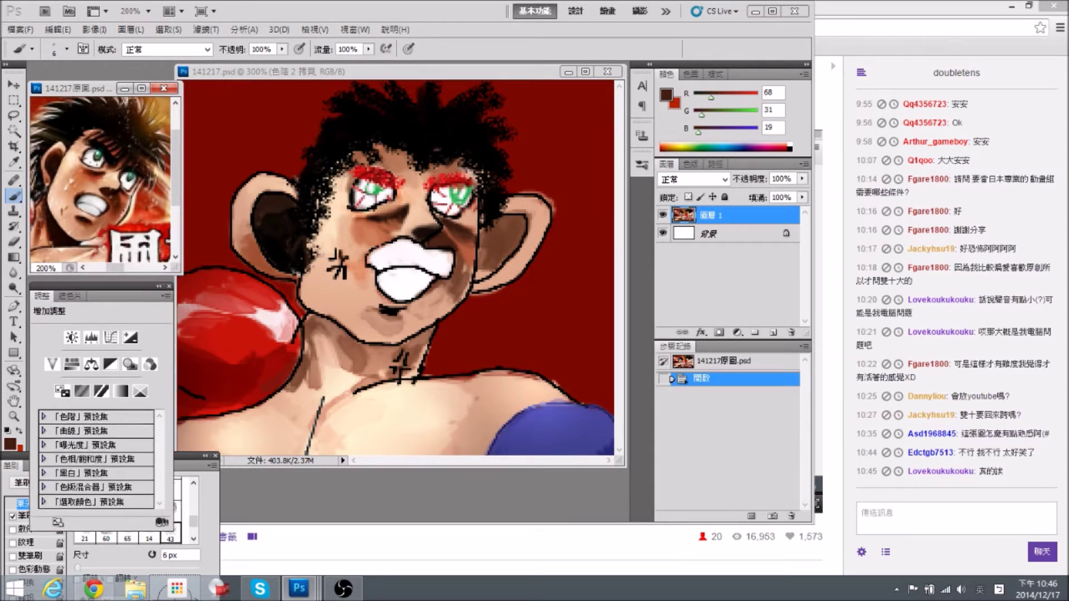
left_click_drag(126, 158, 115, 186)
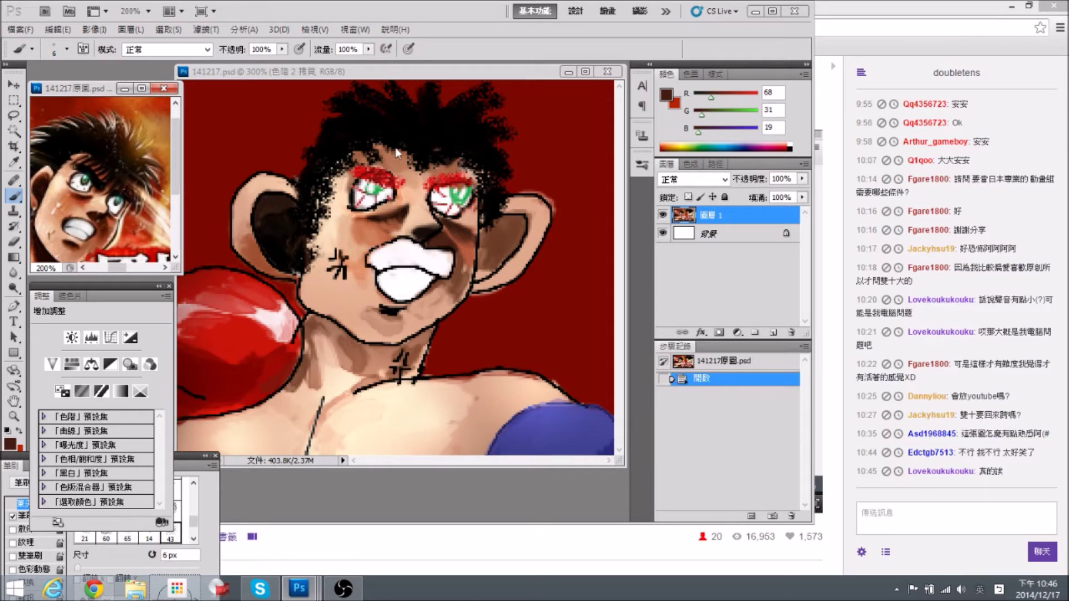
left_click(315, 141)
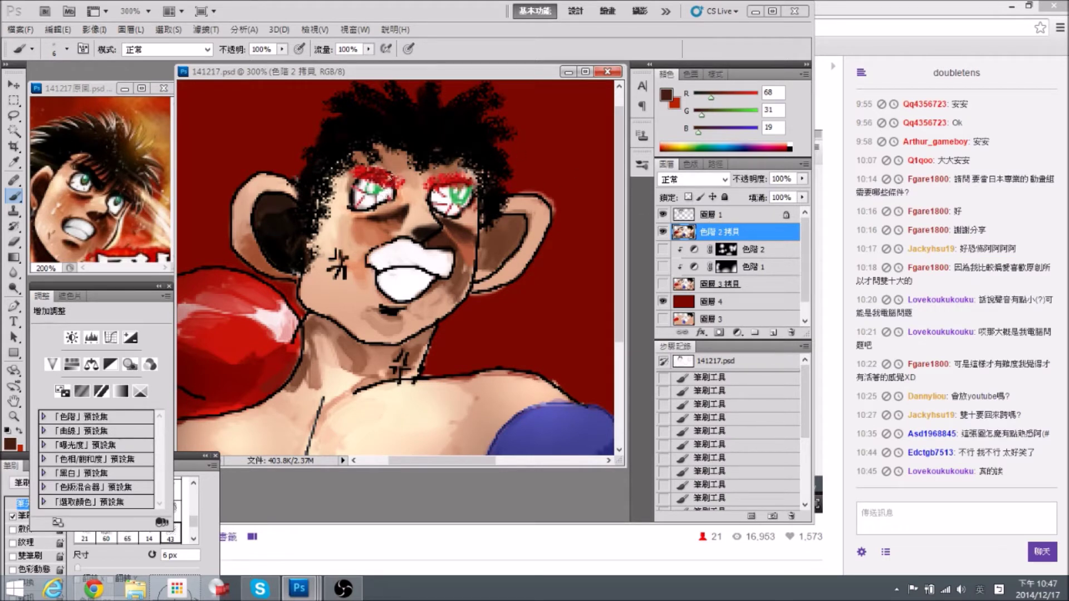
Sample black from the hair and paint strands over the forehead and hairline at 6 to 9 px.
left_click(400, 144, "alt")
left_click_drag(387, 142, 392, 163)
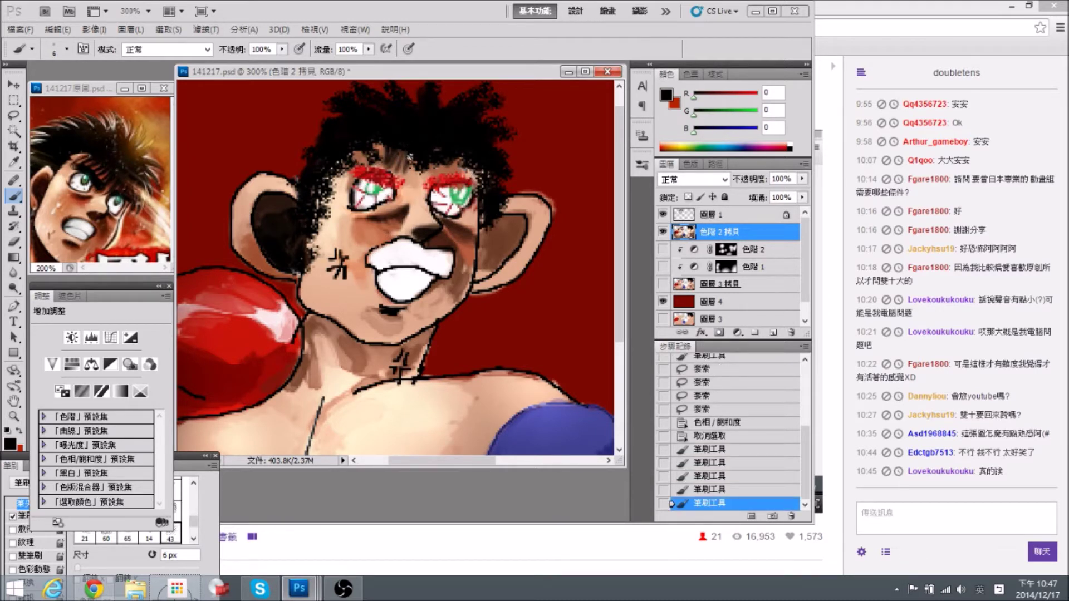
mouse_move(390, 142)
left_mouse_down()
mouse_move(398, 173)
mouse_move(416, 184)
mouse_move(432, 181)
mouse_move(444, 156)
mouse_move(369, 146)
mouse_move(391, 146)
left_mouse_up()
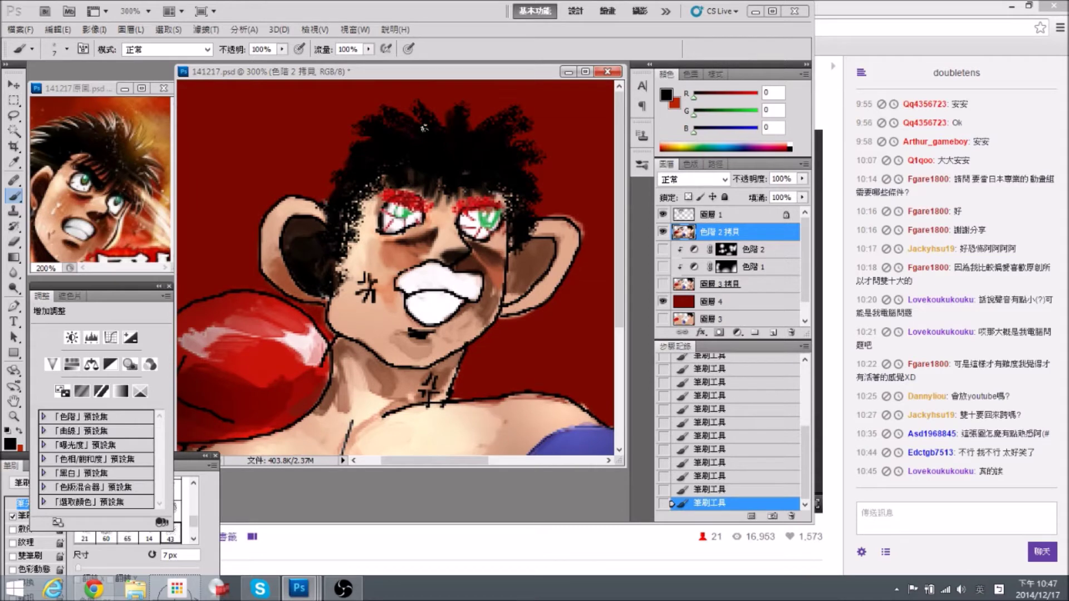
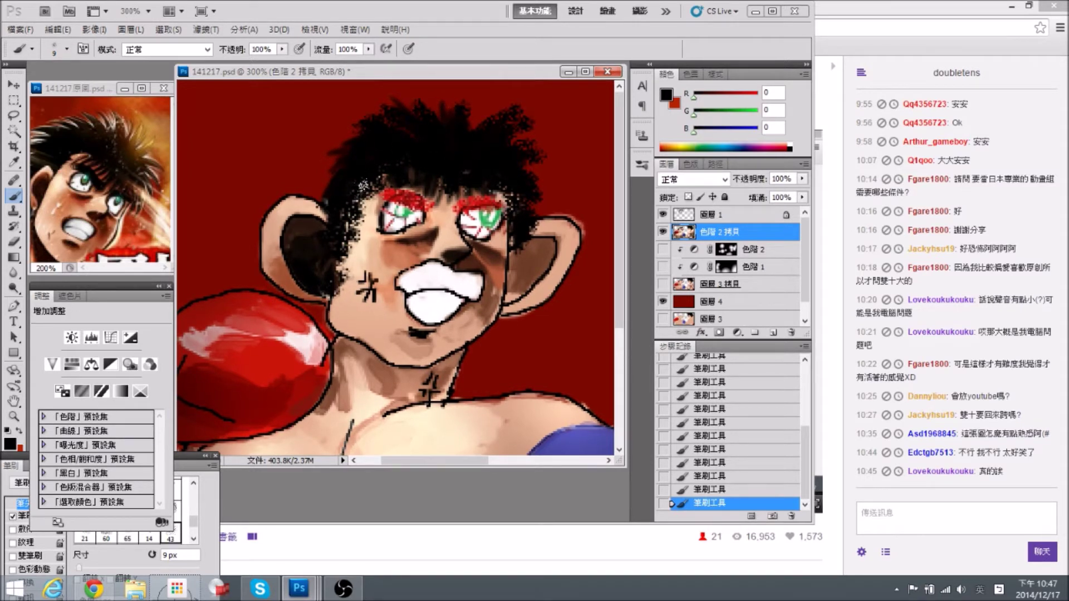
left_click_drag(459, 148, 467, 148)
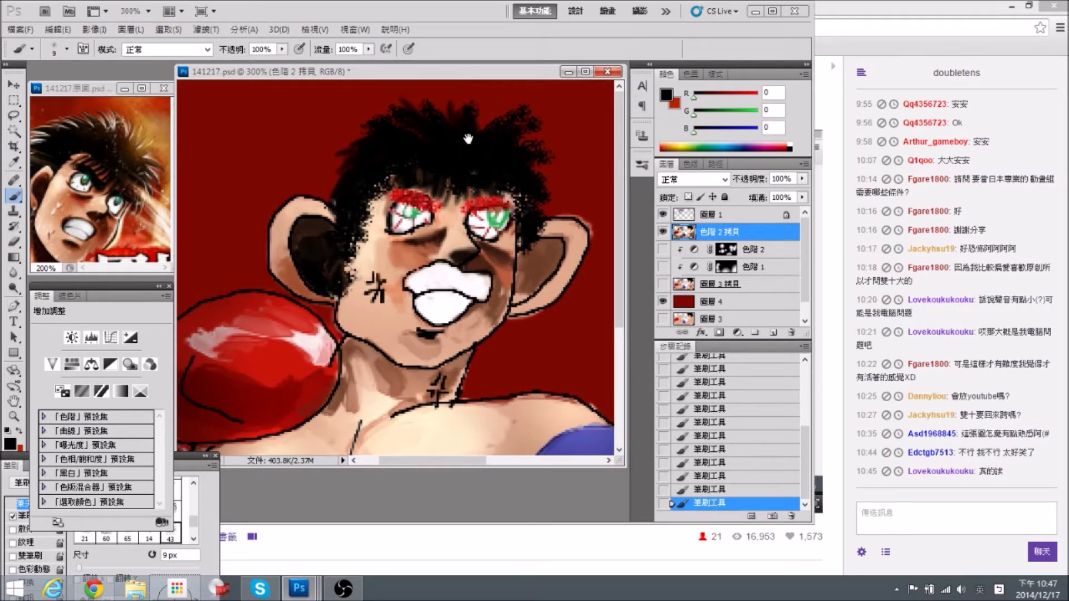
Erase parts of the hair's outer edge on the red-glove side with a 7 px eraser to form spikes.
key("e")
left_click(351, 156)
left_click(349, 158)
mouse_move(350, 158)
left_mouse_down()
mouse_move(335, 173)
mouse_move(364, 127)
left_mouse_up()
left_click_drag(365, 125, 346, 139)
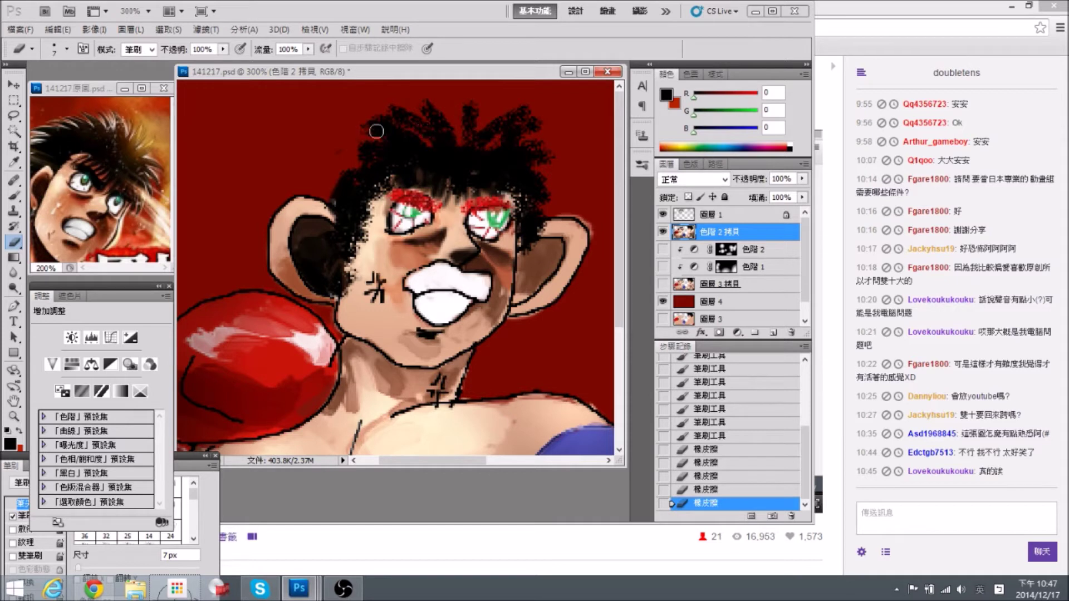
left_click_drag(463, 135, 458, 139)
Repaint the hair's outline and fringe with black strokes at 9 px.
key("b")
mouse_move(419, 155)
left_mouse_down()
mouse_move(426, 137)
mouse_move(461, 146)
mouse_move(465, 137)
left_mouse_up()
left_click_drag(357, 167, 342, 170)
left_click_drag(368, 153, 338, 162)
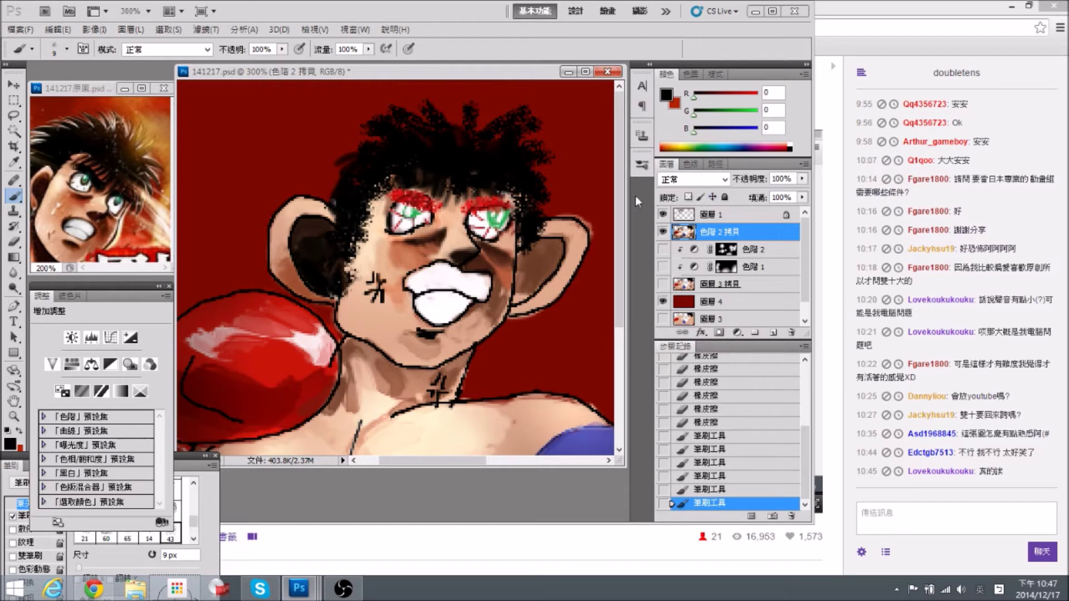
mouse_move(458, 155)
left_mouse_down()
mouse_move(466, 113)
mouse_move(473, 151)
left_mouse_up()
left_click_drag(469, 153, 510, 182)
mouse_move(513, 183)
left_mouse_down()
mouse_move(518, 191)
mouse_move(441, 176)
left_mouse_up()
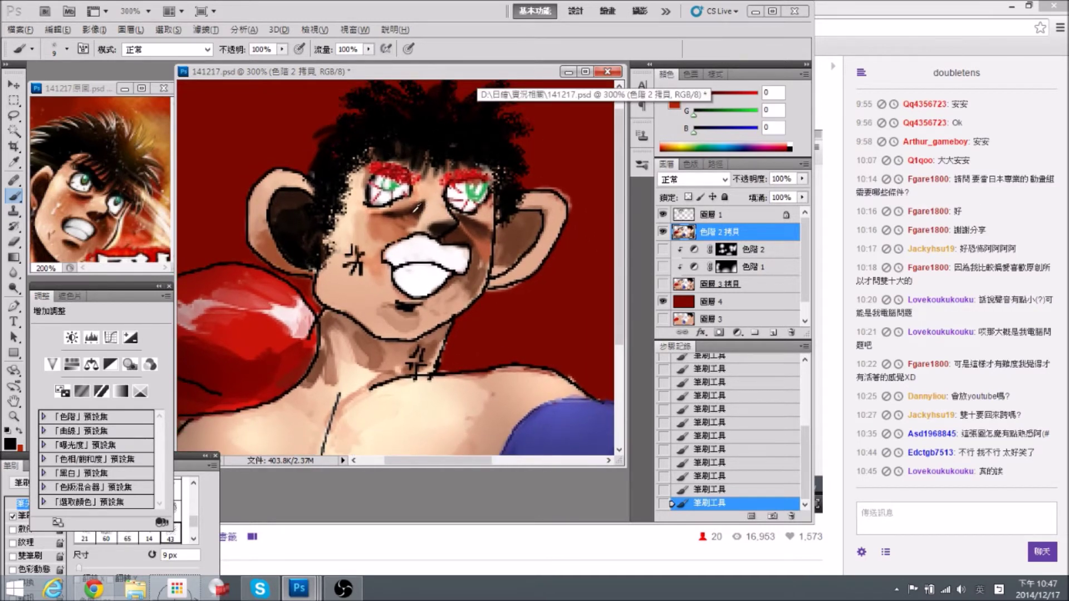
Shade the skin between the eyebrows with sampled brown (RGB 81, 37, 23), and enlarge the brush to 15 px while sampling further skin and hair tones.
left_click(419, 207, "alt")
left_click_drag(417, 176, 451, 165)
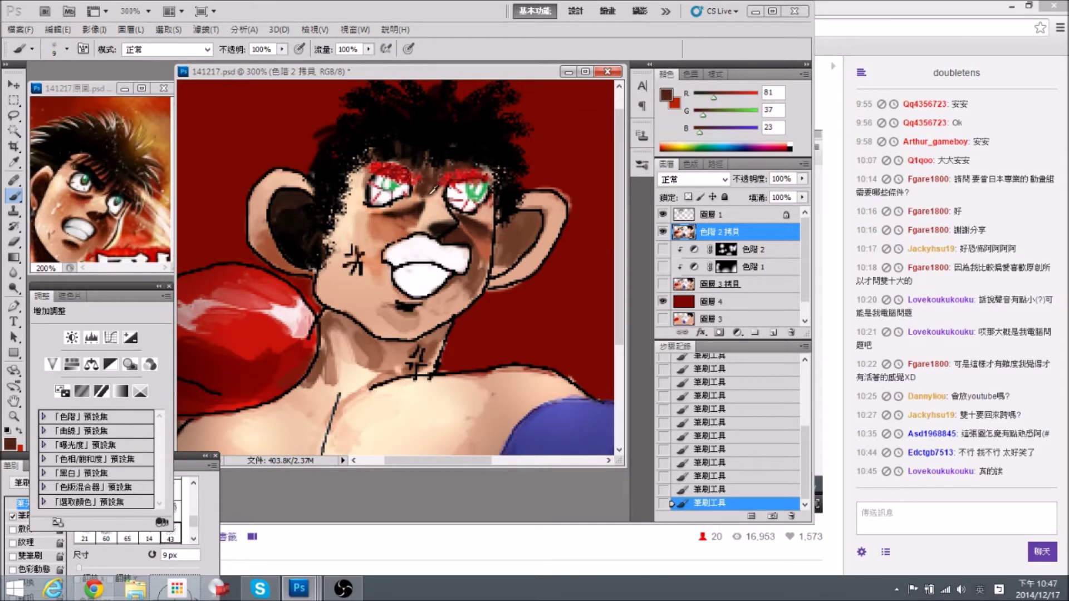
left_click(431, 188, "alt")
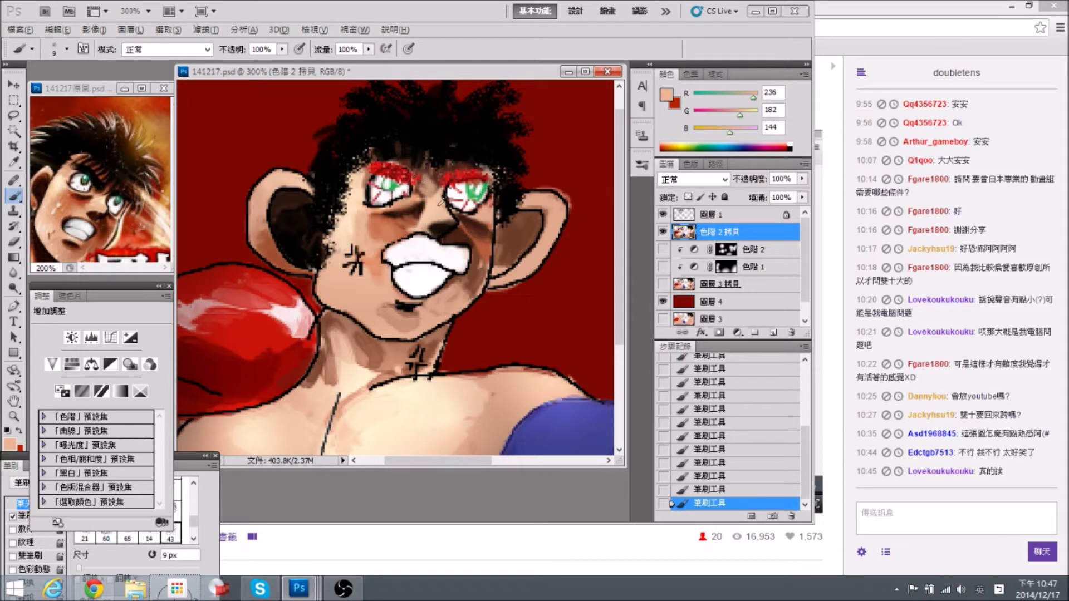
left_click(382, 229, "alt")
key("bracketright")
key("bracketright")
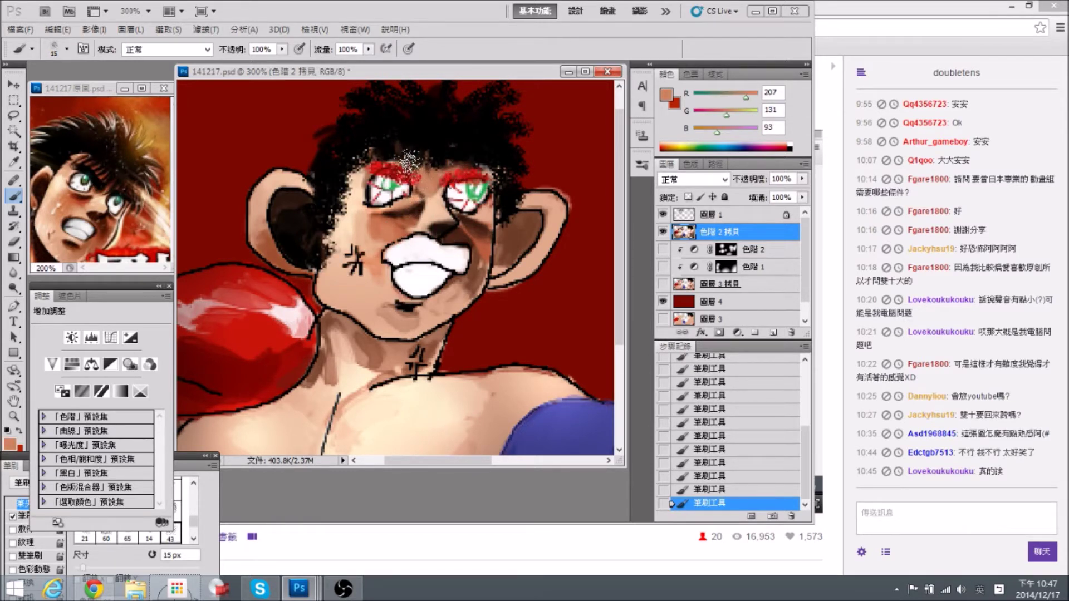
left_click(423, 161, "alt")
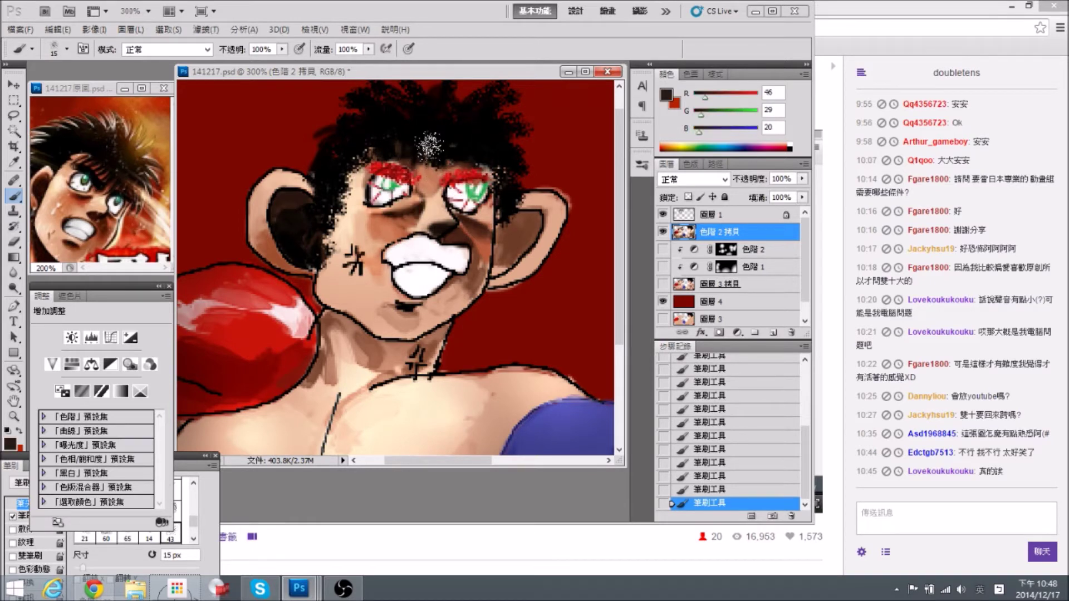
Save the painting and sample dark brown (RGB 50, 23, 14) from the shadow under the eye.
left_click_drag(358, 201, 423, 176)
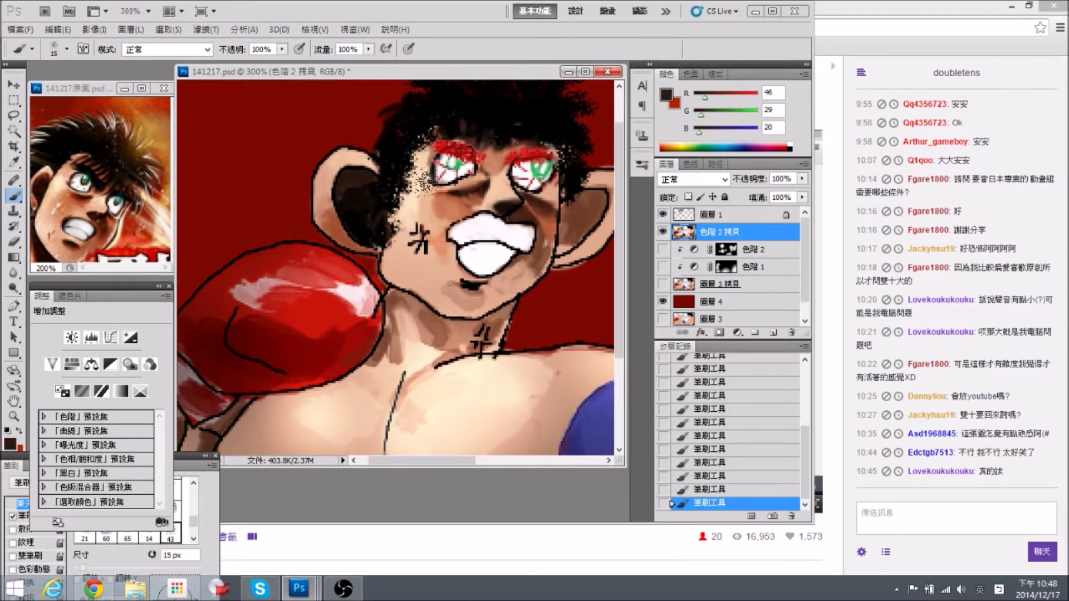
mouse_move(476, 227)
left_mouse_down()
mouse_move(476, 209)
mouse_move(465, 209)
left_mouse_up()
key("ctrl+s")
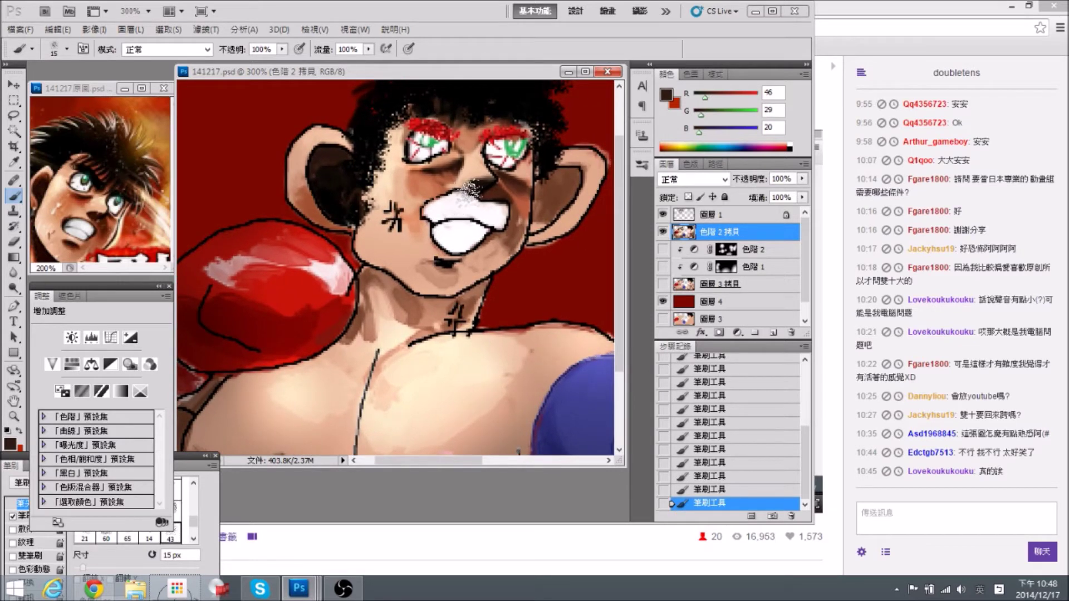
left_click(455, 166, "alt")
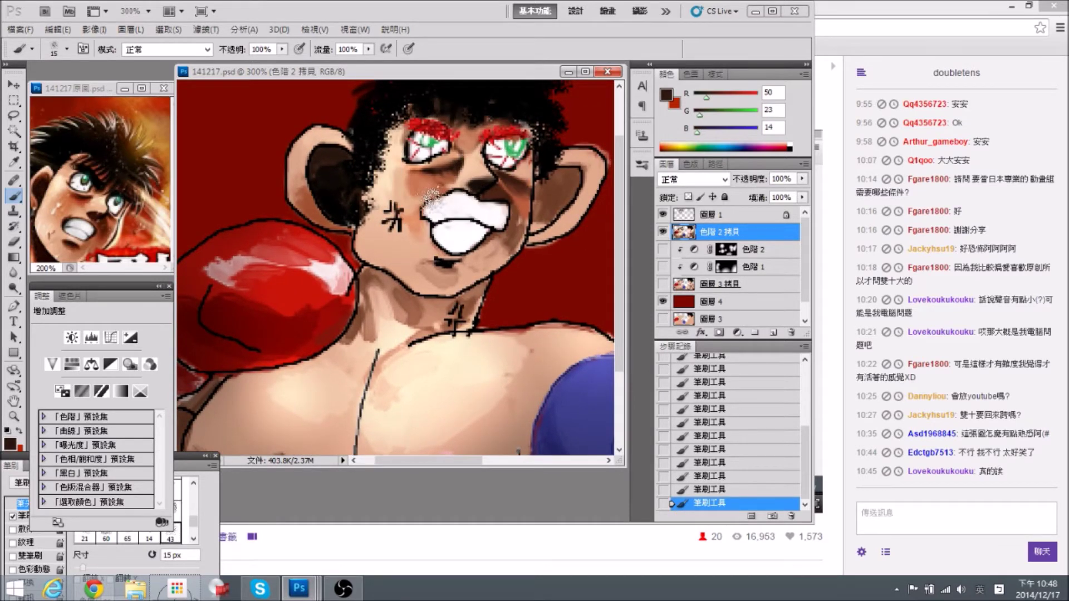
Paint the grinning mouth's outline and the dark gap at its inner corner in black with a 9 px brush.
key("bracketleft")
key("bracketleft")
left_click_drag(450, 246, 449, 247)
mouse_move(431, 205)
left_mouse_down()
mouse_move(437, 198)
mouse_move(451, 200)
mouse_move(432, 218)
mouse_move(438, 238)
mouse_move(442, 228)
mouse_move(425, 224)
mouse_move(427, 214)
mouse_move(426, 225)
mouse_move(452, 224)
mouse_move(447, 241)
mouse_move(539, 226)
mouse_move(490, 225)
left_mouse_up()
left_click(446, 201, "alt")
left_click(442, 234, "alt")
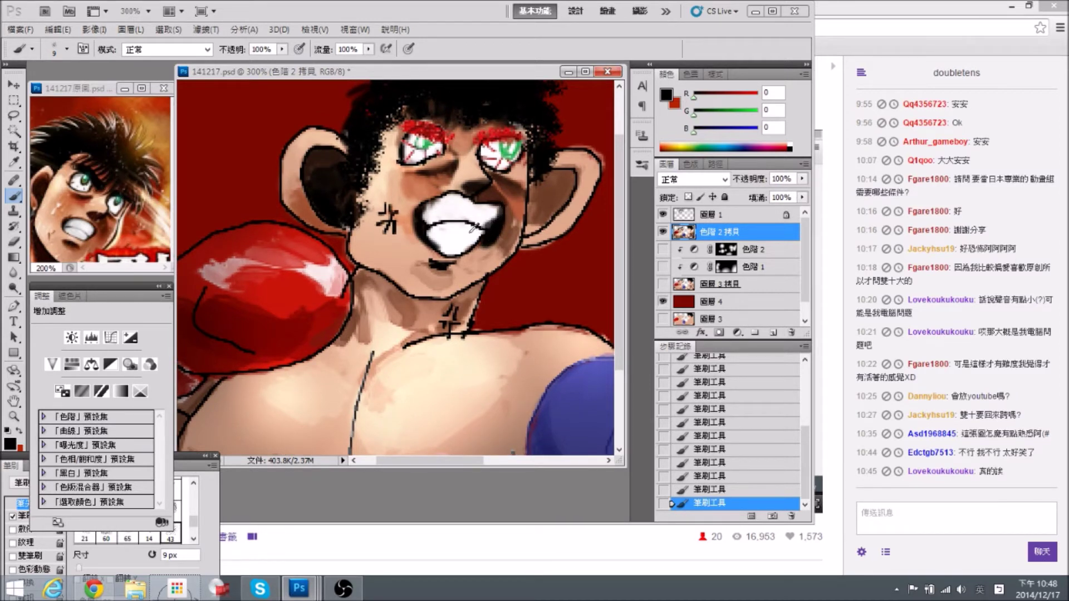
left_click(472, 234, "alt")
left_click(492, 232, "alt")
left_click_drag(479, 235, 494, 213)
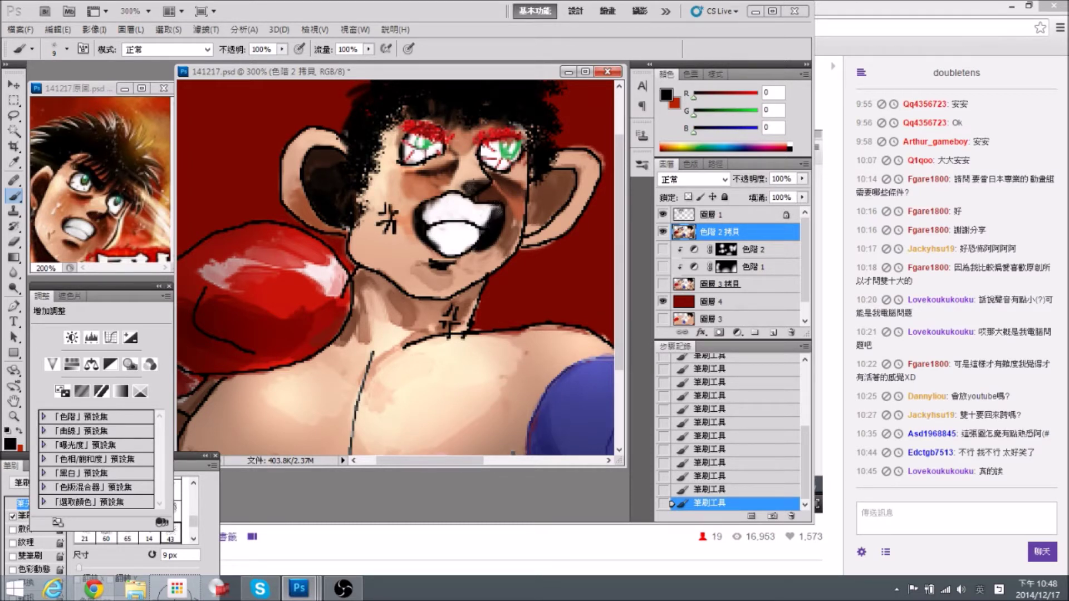
Shade the teeth with grey (RGB 179, 181, 180) sampled from the reference image and near-white (RGB 251, 251, 251).
left_click(70, 225, "alt")
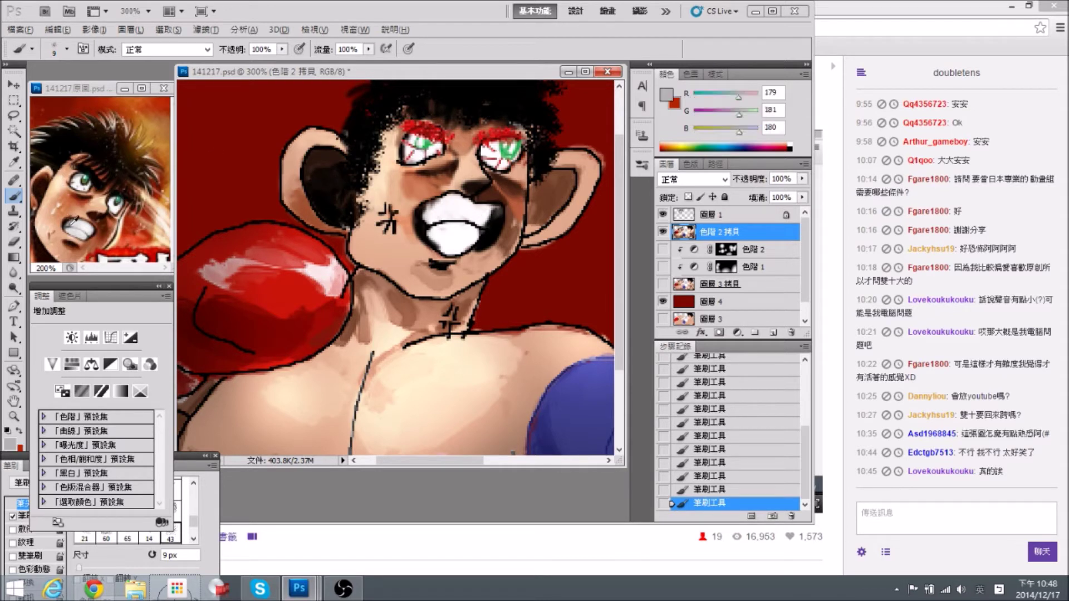
mouse_move(430, 207)
left_mouse_down()
mouse_move(443, 210)
mouse_move(436, 230)
mouse_move(454, 247)
left_mouse_up()
left_click(462, 216, "alt")
left_click_drag(421, 124, 408, 92)
left_click(447, 210, "alt")
left_click_drag(443, 195, 438, 215)
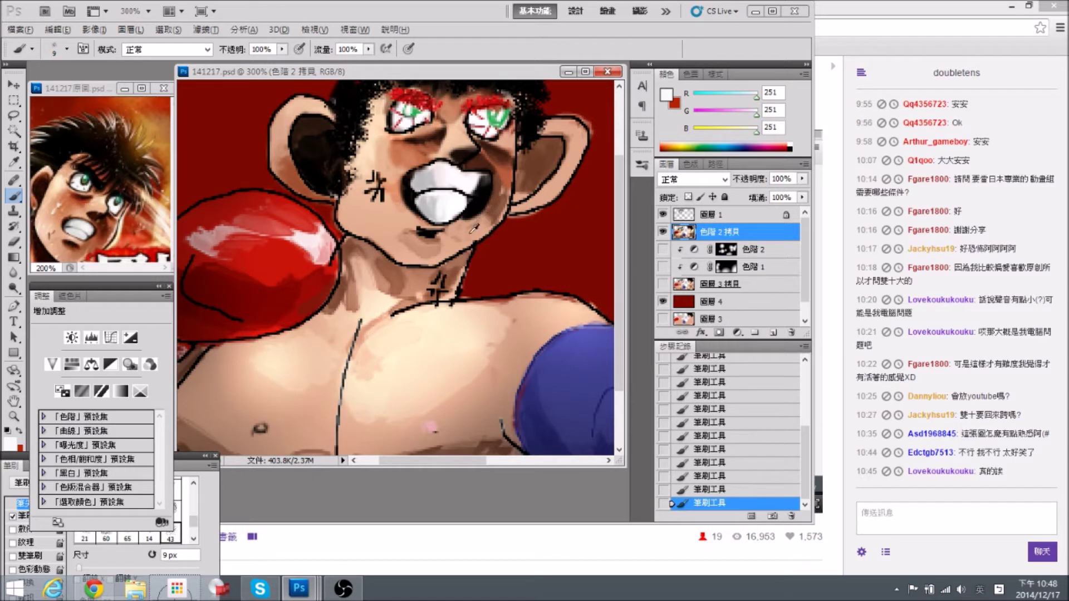
Touch up the mouth corner on the blue-glove side, sample brown (RGB 116, 68, 45) and zoom the reference image out to 100%.
left_click(484, 191, "alt")
mouse_move(485, 187)
left_mouse_down()
mouse_move(485, 203)
mouse_move(470, 207)
left_mouse_up()
left_click(499, 167, "alt")
left_click(92, 89)
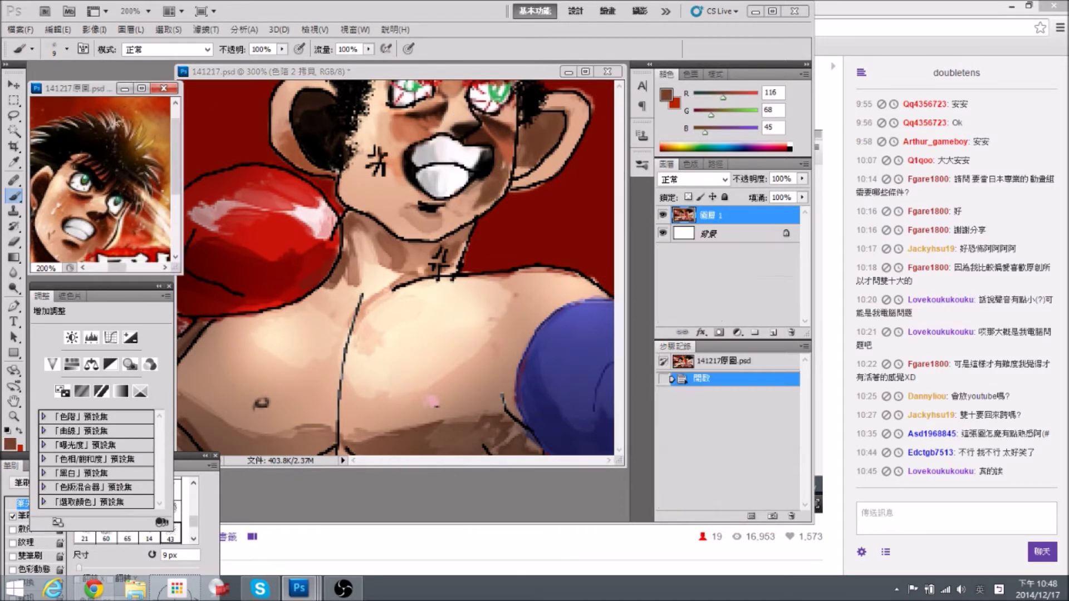
key("ctrl+minus")
left_click(492, 169)
left_click_drag(522, 110, 447, 207)
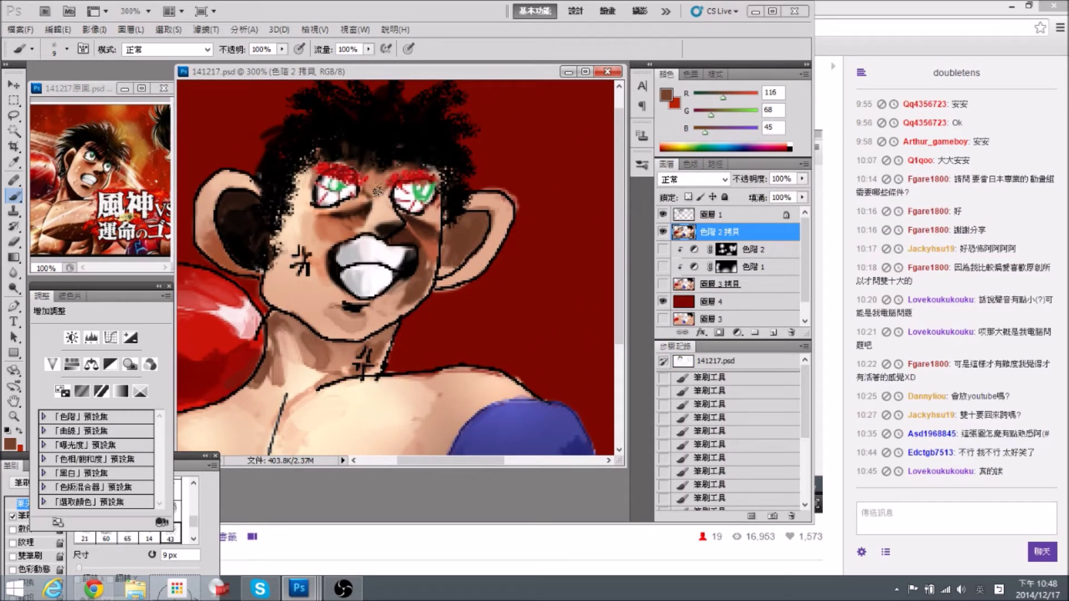
Darken the skin between the eyebrows with sampled dark brown (RGB 37, 18, 11), and sample a light skin tone (RGB 203, 153, 120).
left_click(372, 190, "alt")
left_click_drag(369, 188, 367, 183)
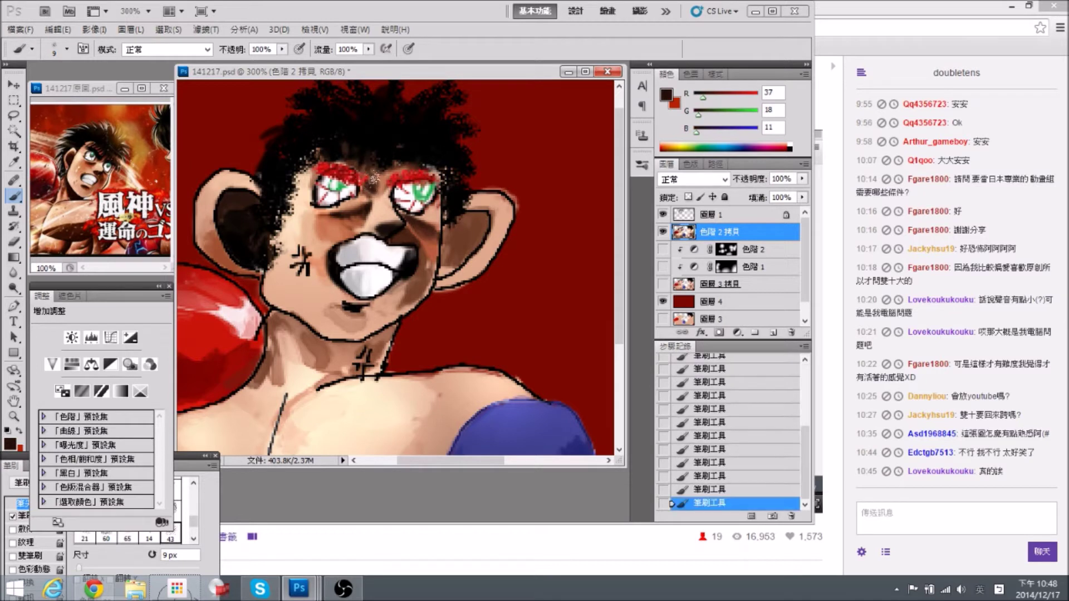
left_click(383, 194, "alt")
mouse_move(431, 245)
left_mouse_down()
mouse_move(424, 215)
mouse_move(443, 184)
left_mouse_up()
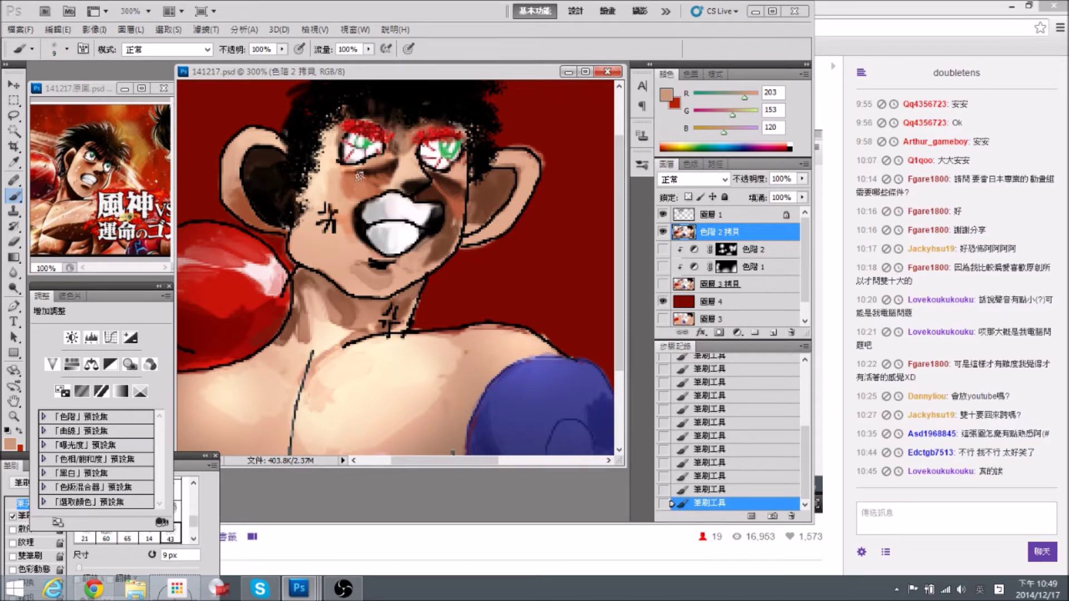
Refine the shading of the teeth with sampled light grey (RGB 193, 194, 195) and a 6 px brush.
key("ctrl+plus")
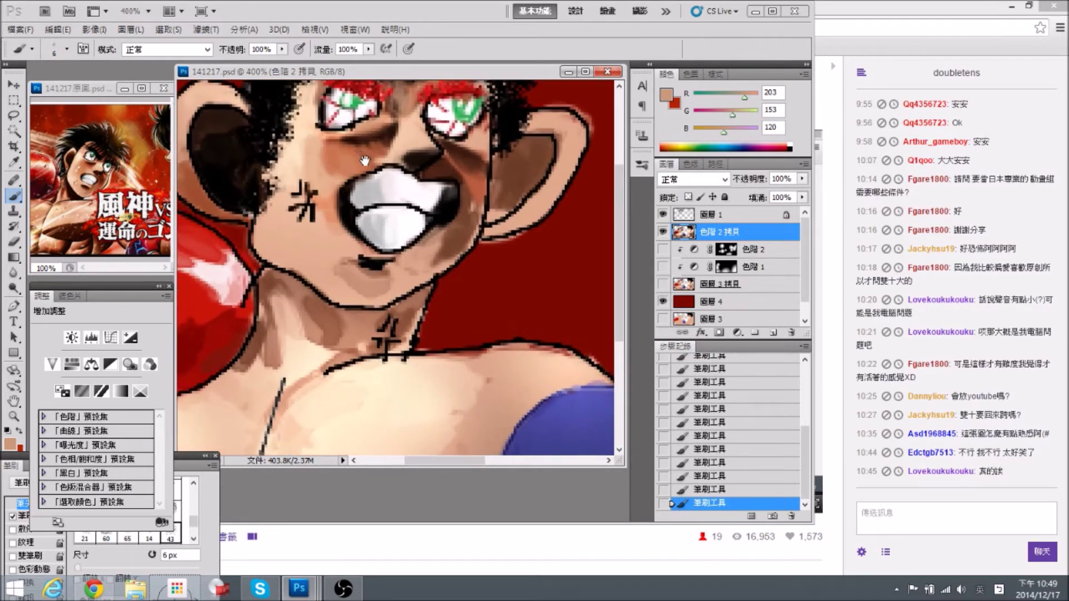
left_click_drag(360, 156, 389, 188)
left_click(406, 218, "alt")
left_click_drag(359, 139, 375, 154)
left_click_drag(461, 151, 458, 135)
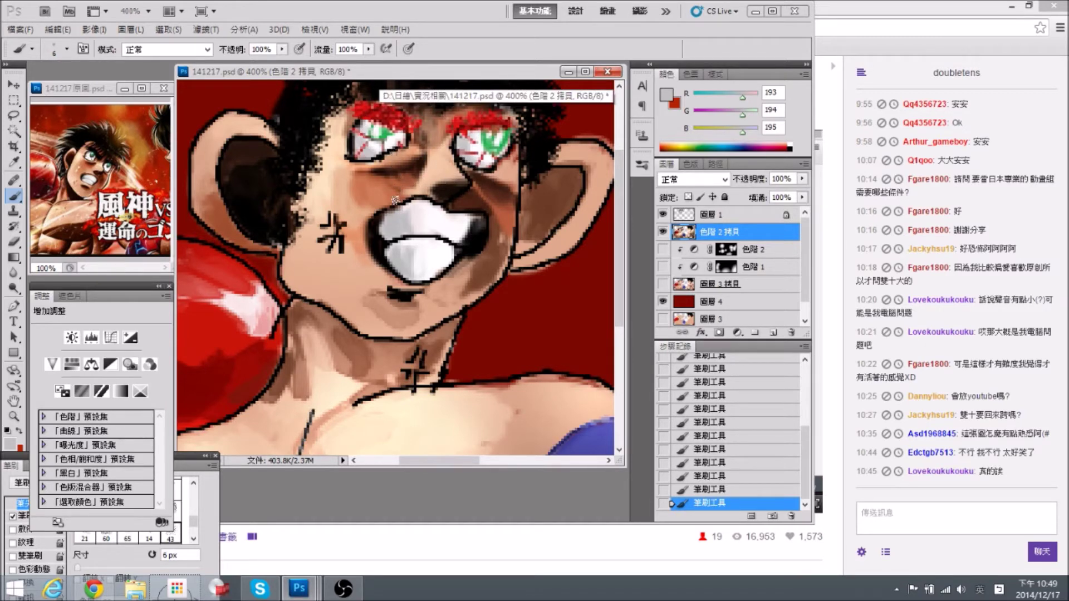
Paint the cheek beside the mouth with orange-brown (RGB 199, 119, 73) sampled from the reference image, starting at 9 px and enlarging the brush.
left_click(85, 168, "alt")
key("]")
key("]")
key("]")
left_click_drag(362, 198, 358, 258)
key("ctrl+minus")
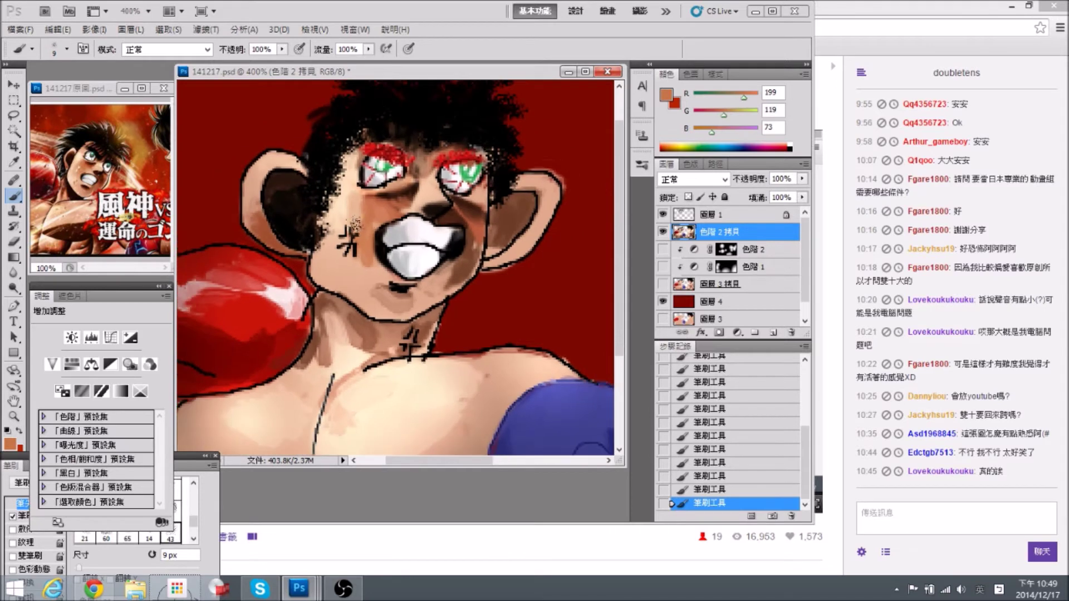
key("]")
key("]")
mouse_move(358, 216)
left_mouse_down()
mouse_move(361, 241)
mouse_move(344, 243)
mouse_move(356, 270)
mouse_move(335, 246)
mouse_move(331, 277)
mouse_move(327, 266)
mouse_move(341, 274)
left_mouse_up()
Blend the cheek around the vein mark and down to the jaw with sampled skin tones, including RGB 242, 208, 171, enlarging the brush to 25 px.
left_click(343, 214, "alt")
left_click(363, 268, "alt")
left_click(334, 202, "alt")
key("[")
left_click(336, 217, "alt")
left_click(334, 219, "alt")
left_click(340, 267)
key("]")
key("]")
key("]")
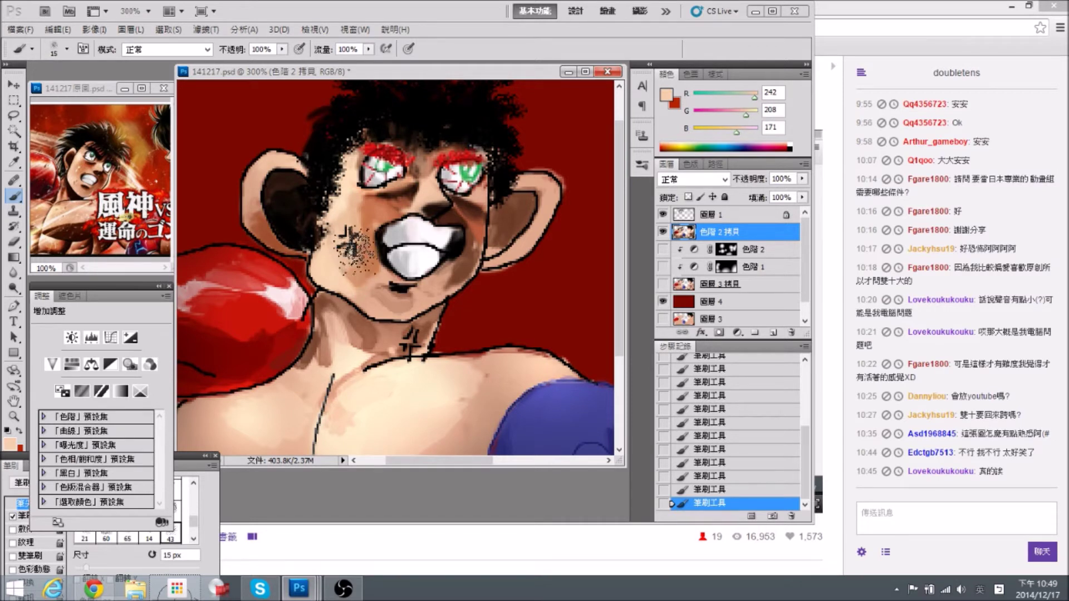
left_click(363, 255, "alt")
mouse_move(355, 254)
left_mouse_down()
mouse_move(340, 239)
mouse_move(352, 277)
mouse_move(331, 261)
mouse_move(346, 232)
mouse_move(363, 285)
left_mouse_up()
left_click(326, 248, "alt")
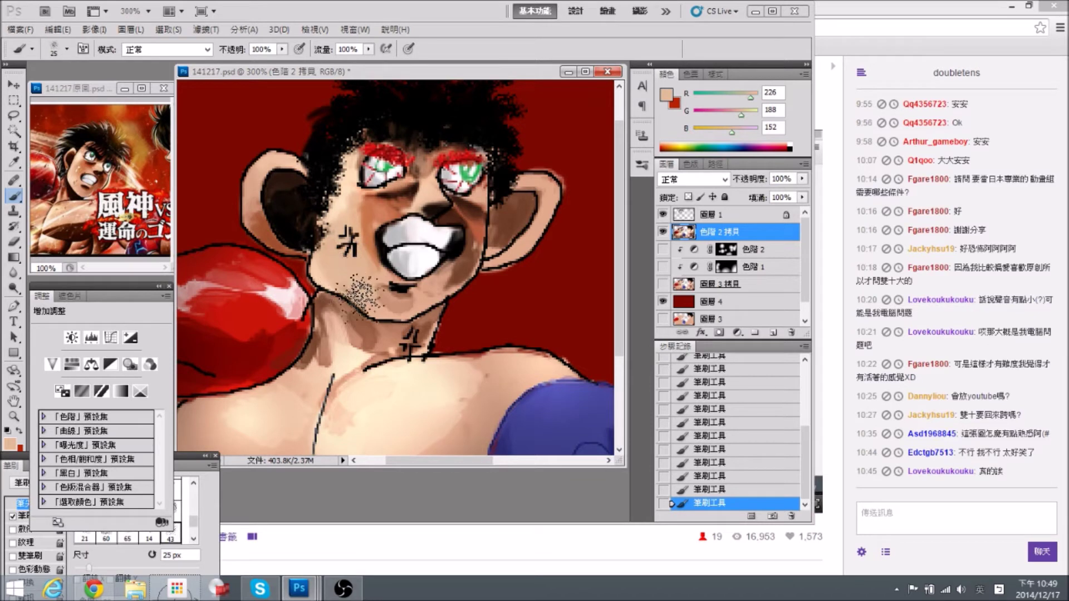
Deepen the cheek shadow between the vein mark and the mouth with sampled orange-brown tones at 15 px.
key("[")
key("[")
left_click(368, 223, "alt")
mouse_move(373, 266)
left_mouse_down()
mouse_move(367, 229)
mouse_move(374, 276)
left_mouse_up()
left_click(353, 256, "alt")
left_click(365, 245, "alt")
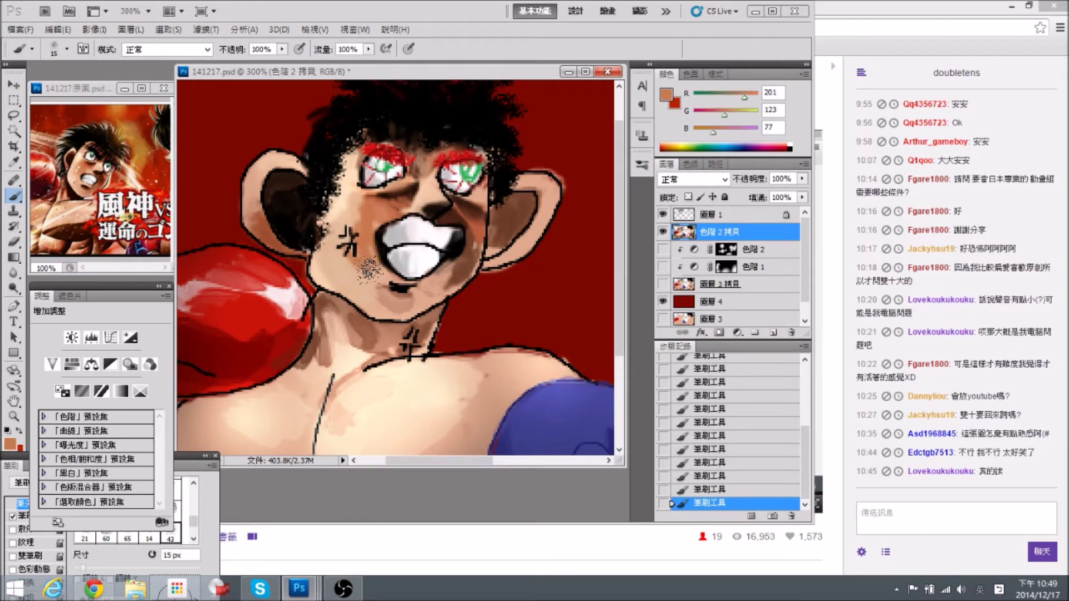
mouse_move(365, 226)
left_mouse_down()
mouse_move(347, 210)
mouse_move(347, 220)
left_mouse_up()
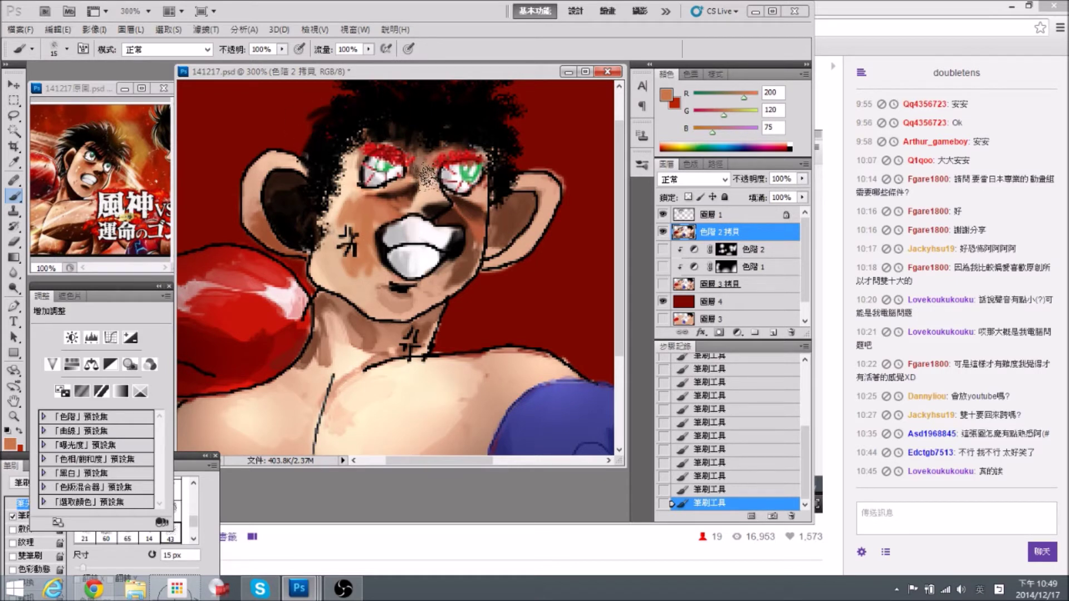
Lighten the nose bridge between the eyes with a sampled skin tone (RGB 243, 203, 168), and sample brown (RGB 177, 113, 81).
left_click(428, 175, "alt")
left_click_drag(427, 175, 427, 162)
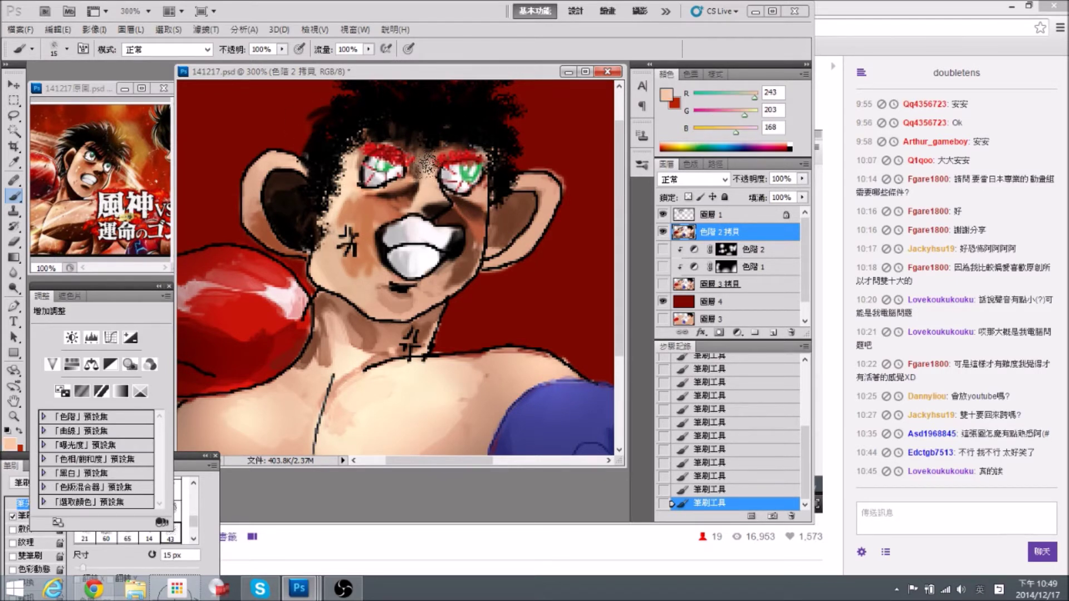
left_click(410, 194, "alt")
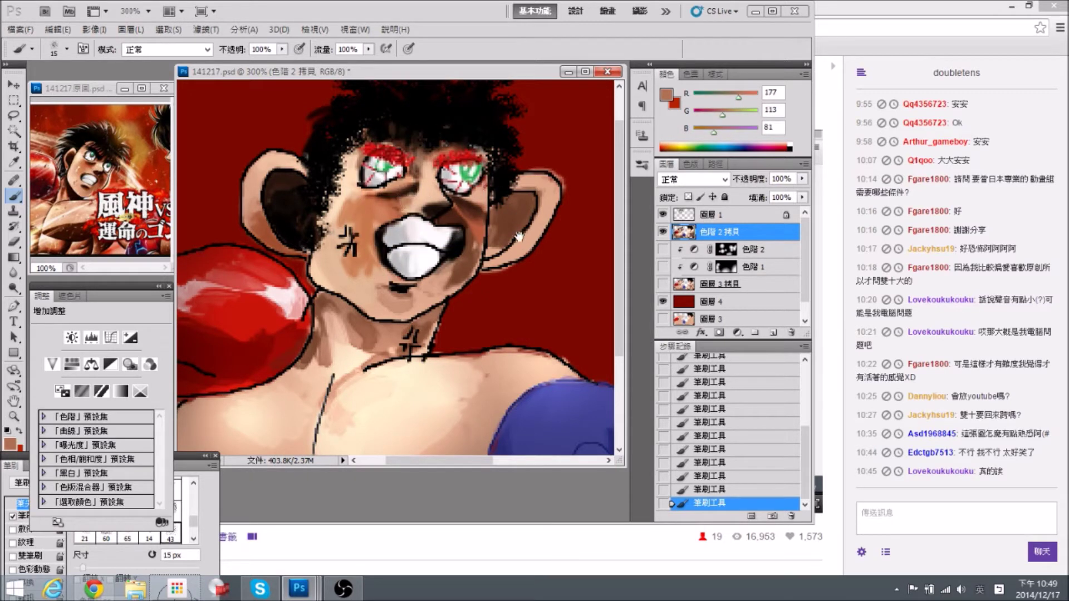
left_click_drag(518, 236, 501, 220)
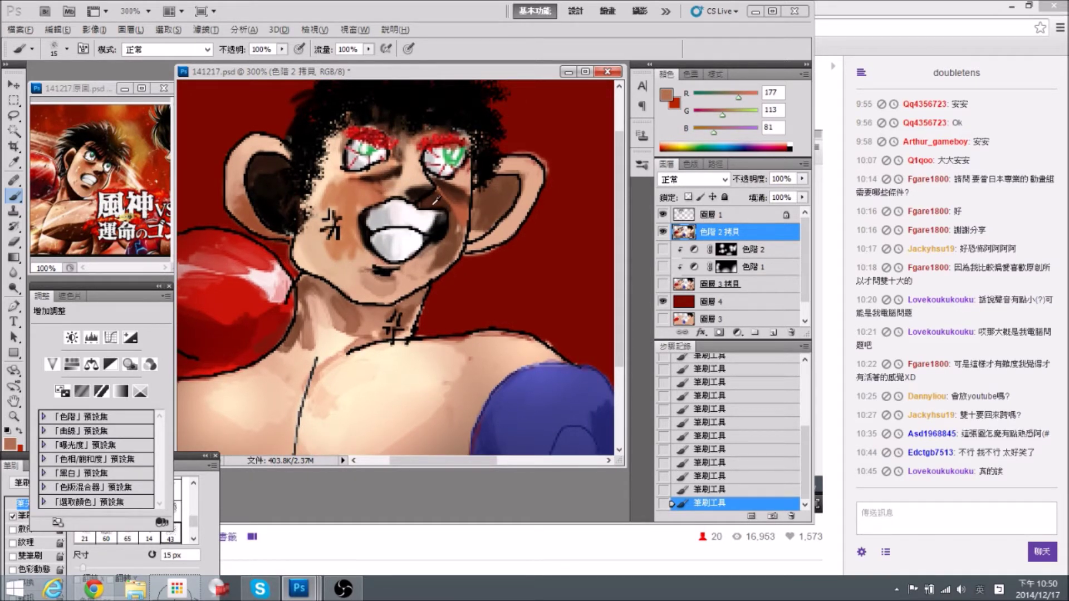
Shade the chin below the lower lip at 9 px with sampled tones, including dark brown (RGB 60, 37, 27) and skin (RGB 194, 143, 115).
left_click(411, 236, "alt")
key("bracketleft")
key("bracketleft")
mouse_move(374, 286)
left_mouse_down()
mouse_move(402, 278)
mouse_move(412, 287)
left_mouse_up()
left_click(388, 293, "alt")
left_click(412, 277, "alt")
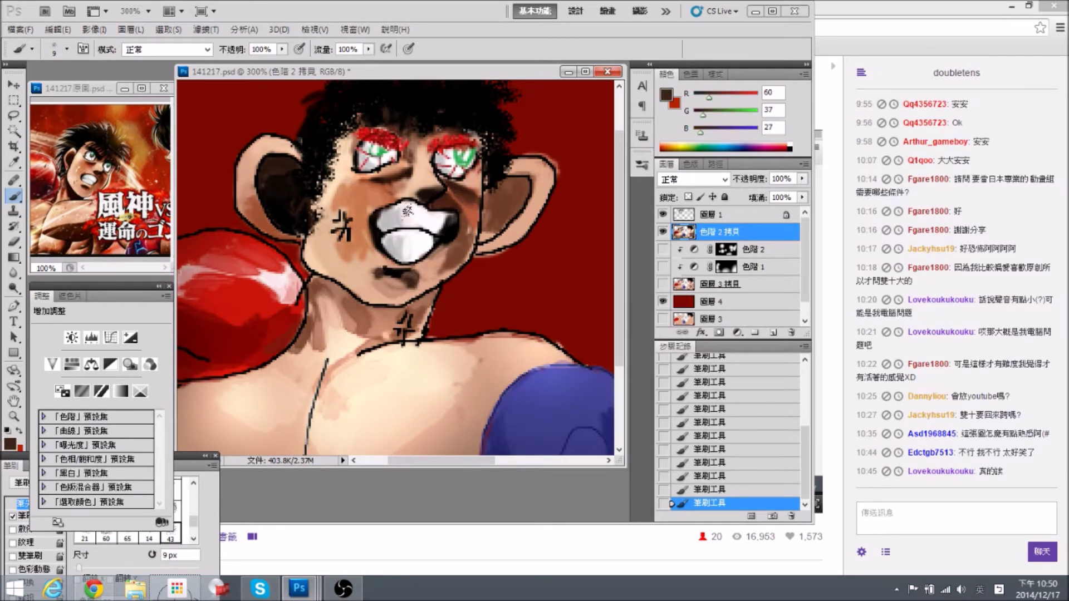
left_click_drag(408, 210, 392, 236)
left_click(353, 303, "alt")
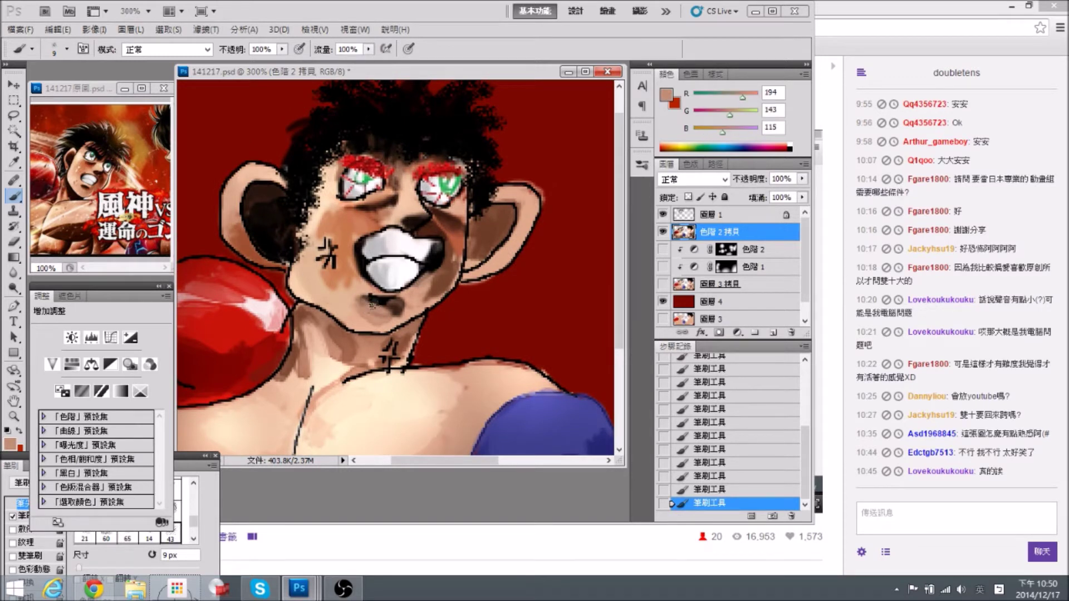
left_click_drag(379, 161, 434, 194)
left_click_drag(513, 250, 500, 239)
Trim the lower edge of the blue-glove-side ear with the eraser and fill its inside with near-black (RGB 17, 10, 7) from the other ear.
left_click(261, 211, "alt")
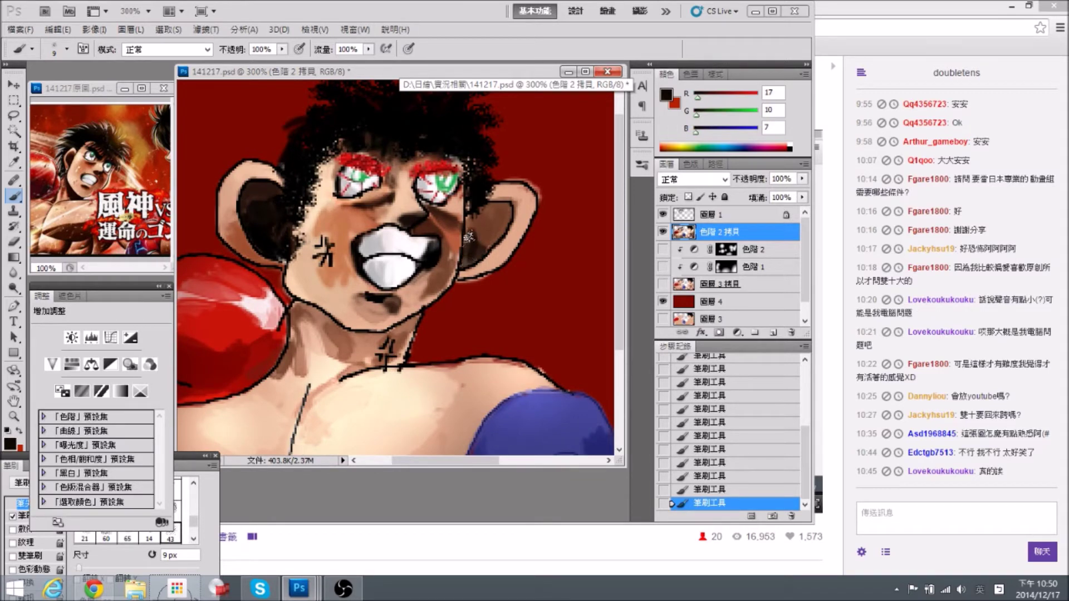
key("e")
left_click_drag(496, 281, 470, 282)
key("b")
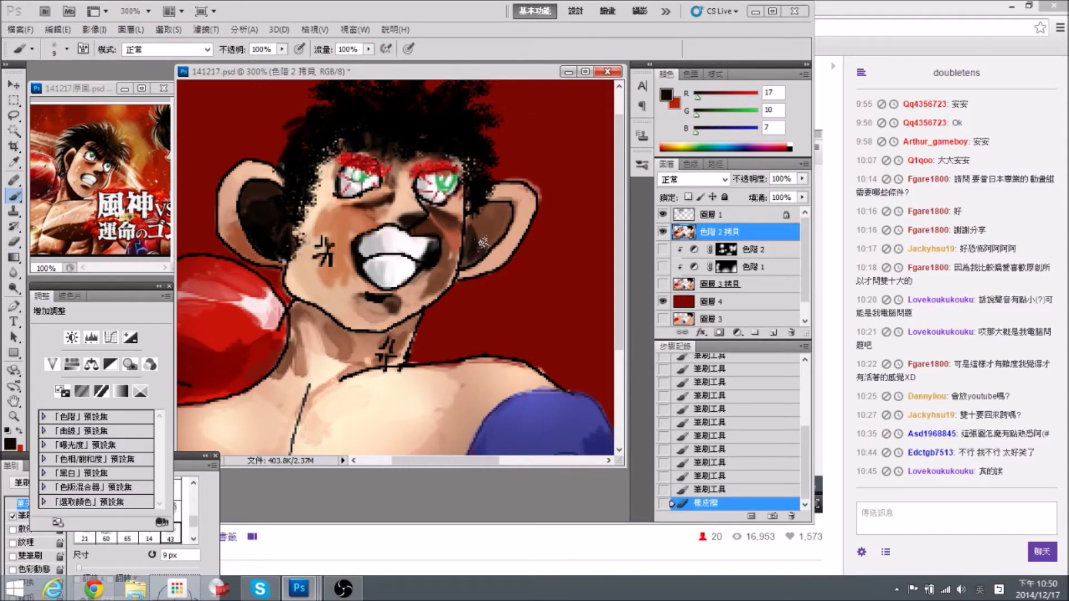
left_click_drag(487, 240, 479, 215)
left_click_drag(477, 220, 491, 208)
mouse_move(485, 215)
left_mouse_down()
mouse_move(492, 208)
mouse_move(511, 239)
mouse_move(467, 258)
left_mouse_up()
left_click_drag(471, 248, 469, 260)
left_click_drag(475, 250, 473, 258)
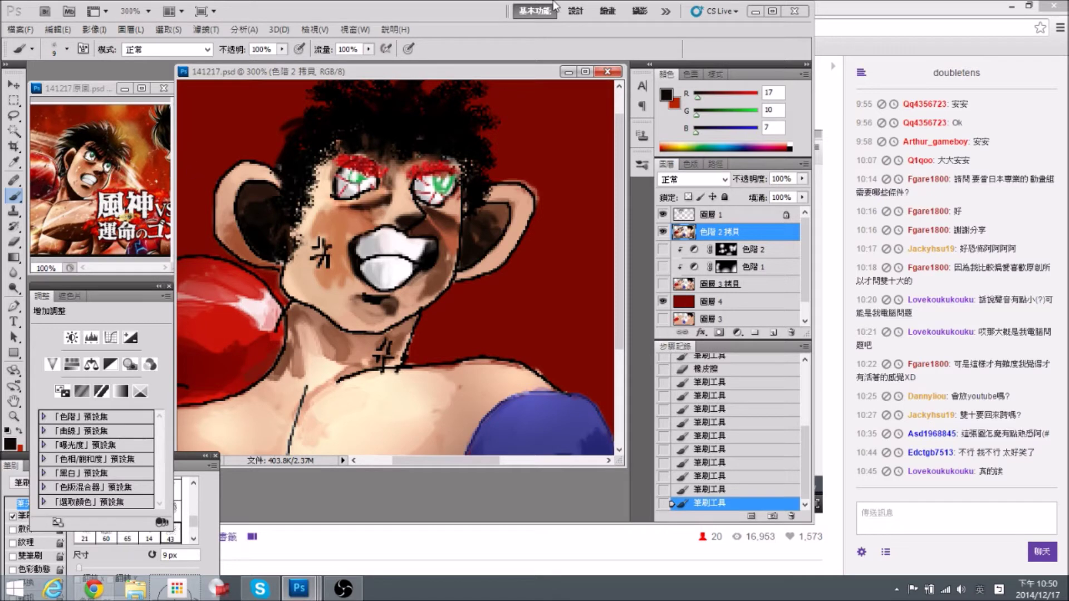
Touch up the inside of the blue-glove-side ear, sample its rim colour (RGB 223, 170, 139), and erase along its outer edge at 7 px.
left_click_drag(507, 219, 503, 221)
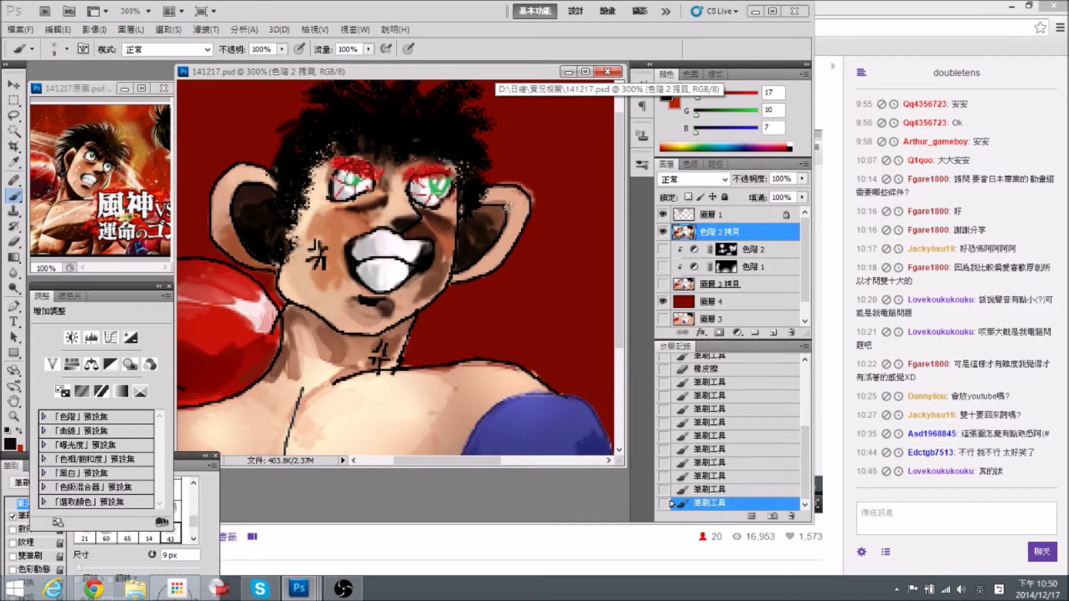
left_click(497, 215, "alt")
mouse_move(483, 201)
left_mouse_down()
mouse_move(525, 206)
mouse_move(488, 195)
left_mouse_up()
left_click(510, 195, "alt")
key("e")
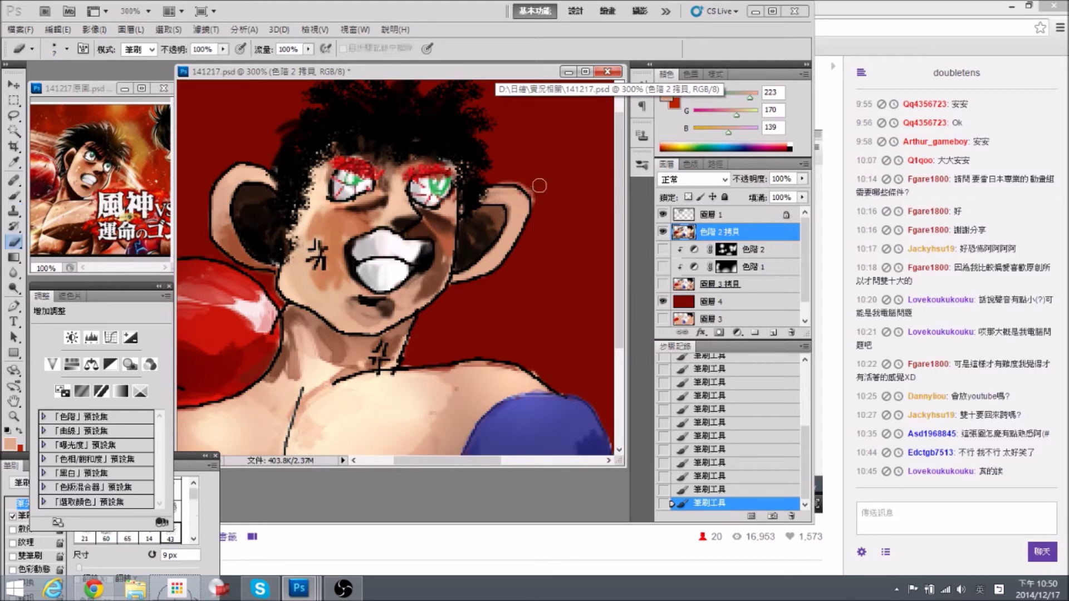
mouse_move(536, 199)
left_mouse_down()
mouse_move(526, 190)
mouse_move(539, 172)
left_mouse_up()
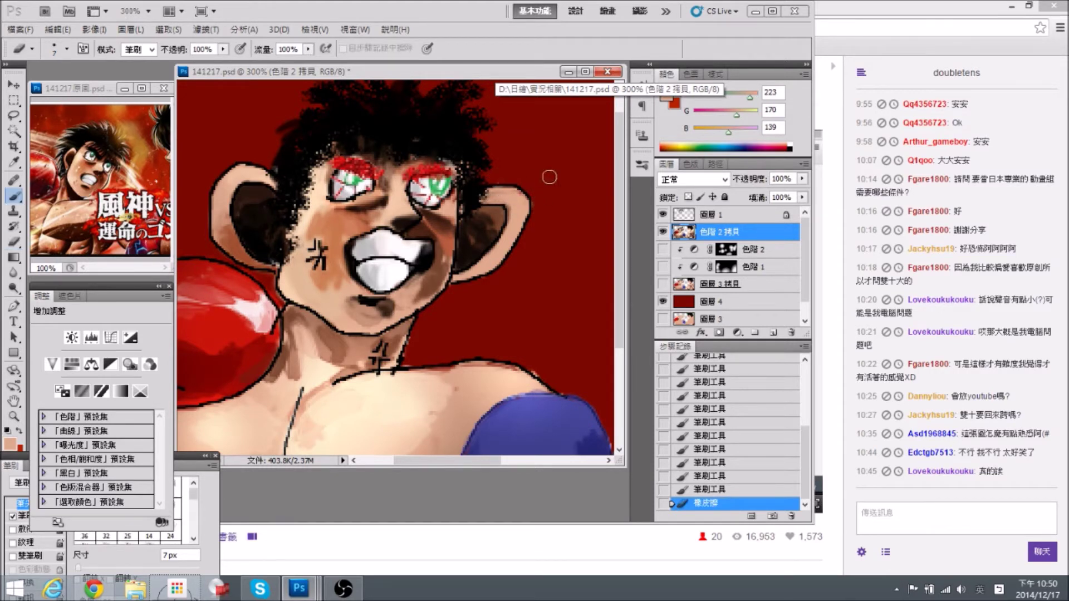
Shade the cheek edge beside the blue-glove-side ear with sampled brown (RGB 119, 71, 48) and a 10 px brush.
key("b")
left_click_drag(497, 268, 507, 243)
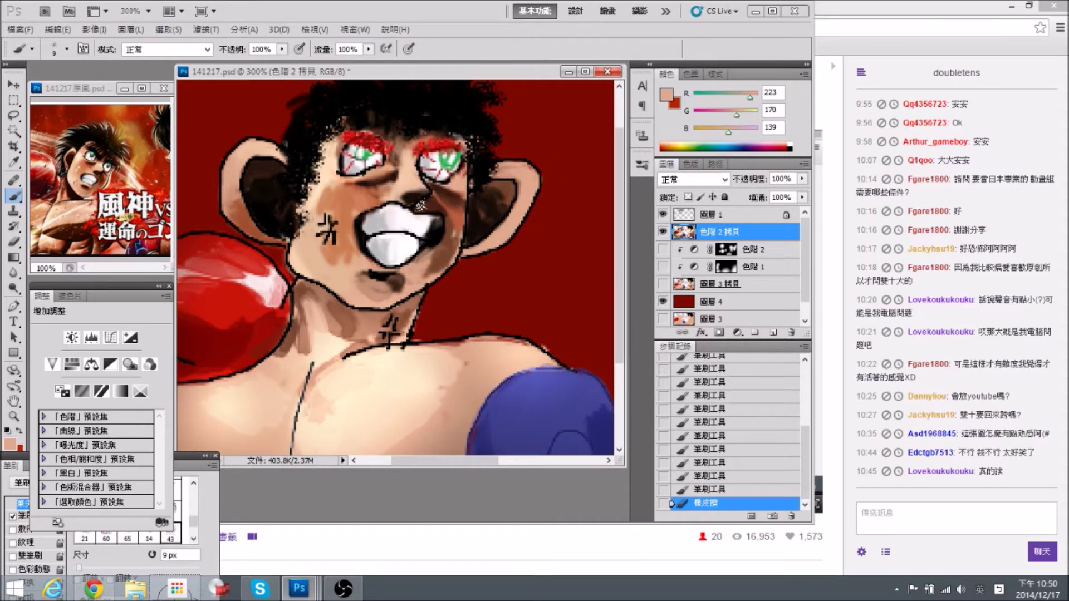
scroll(433, 196, "down", 1)
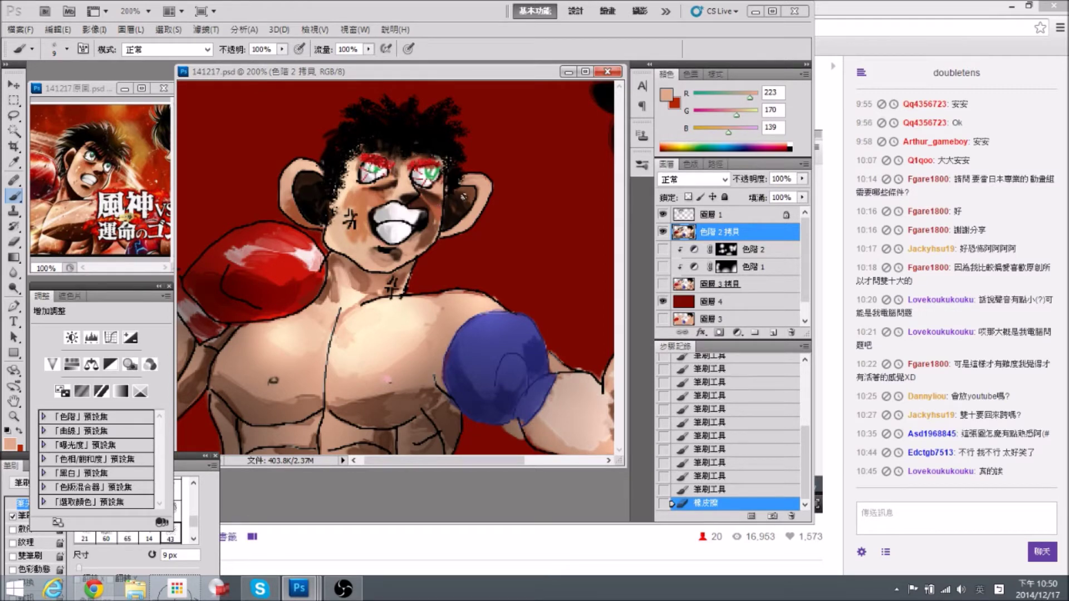
key("ctrl+plus")
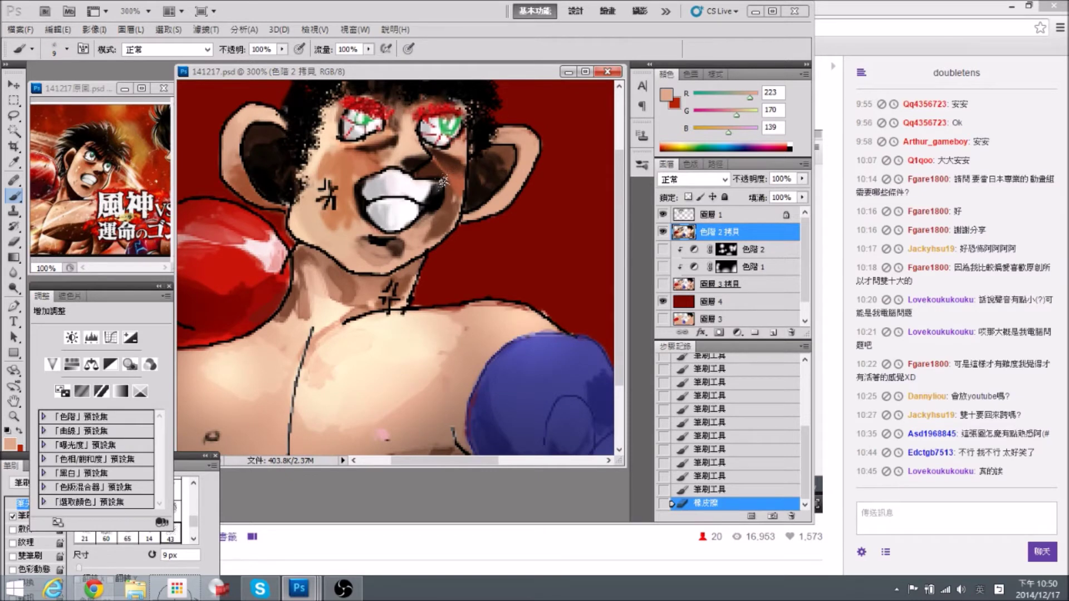
key("bracketright")
left_click(453, 188, "alt")
mouse_move(453, 189)
left_mouse_down()
mouse_move(447, 223)
mouse_move(454, 188)
mouse_move(473, 185)
left_mouse_up()
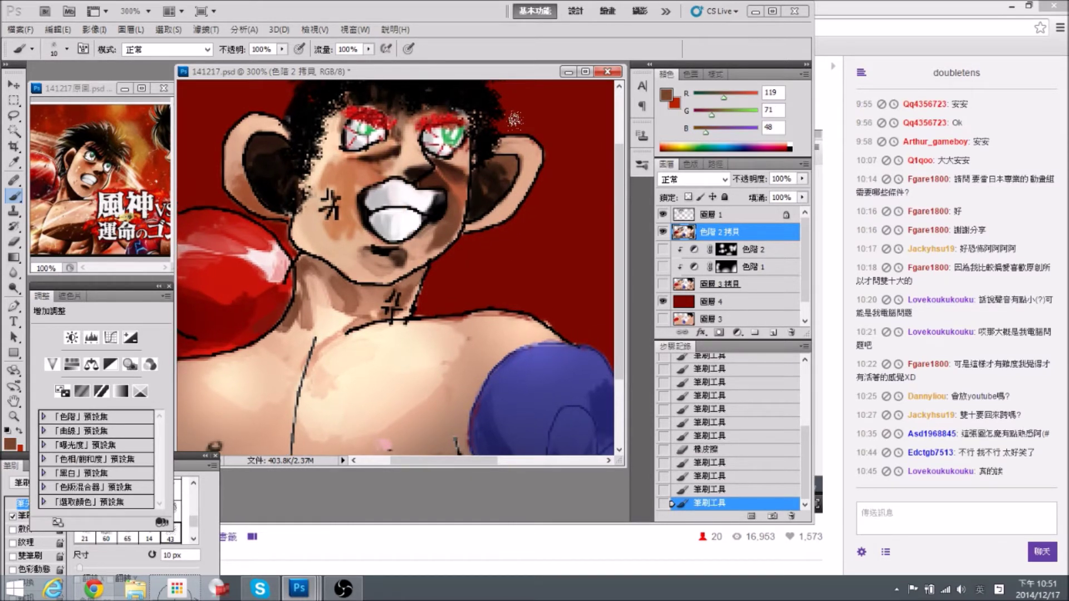
Shade the blue-glove-side ear at 10 px with sampled tones, including orange-brown (RGB 158, 80, 46), near-black (RGB 23, 13, 9) and brown (RGB 100, 58, 39).
left_click(262, 173, "alt")
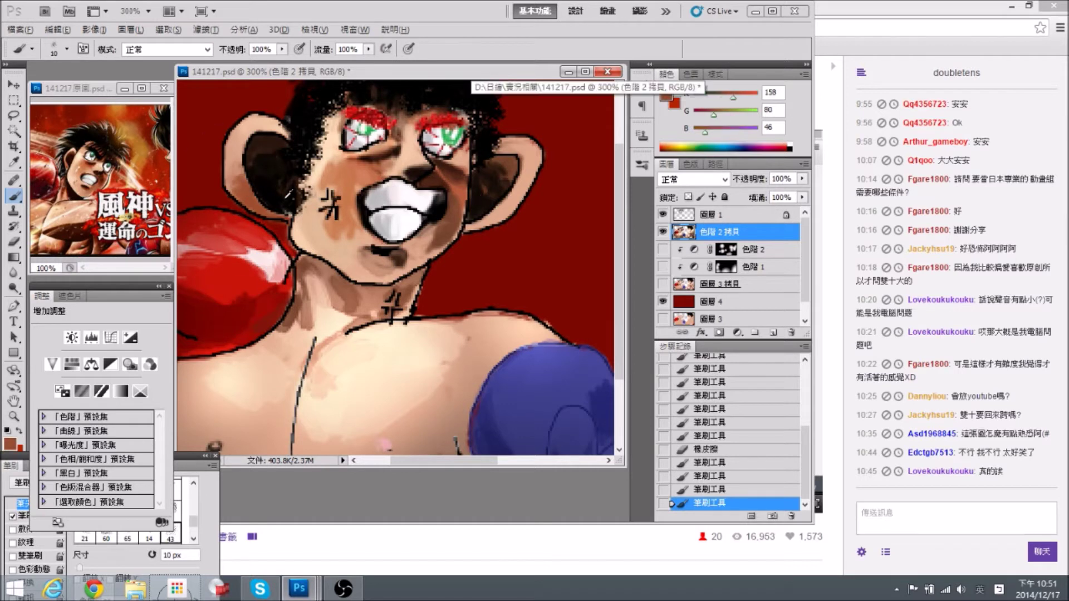
mouse_move(470, 219)
left_mouse_down()
mouse_move(512, 214)
mouse_move(516, 199)
left_mouse_up()
left_click(527, 174, "alt")
mouse_move(518, 196)
left_mouse_down()
mouse_move(522, 187)
mouse_move(504, 200)
left_mouse_up()
left_click(504, 165, "alt")
mouse_move(515, 158)
left_mouse_down()
mouse_move(508, 172)
mouse_move(502, 158)
left_mouse_up()
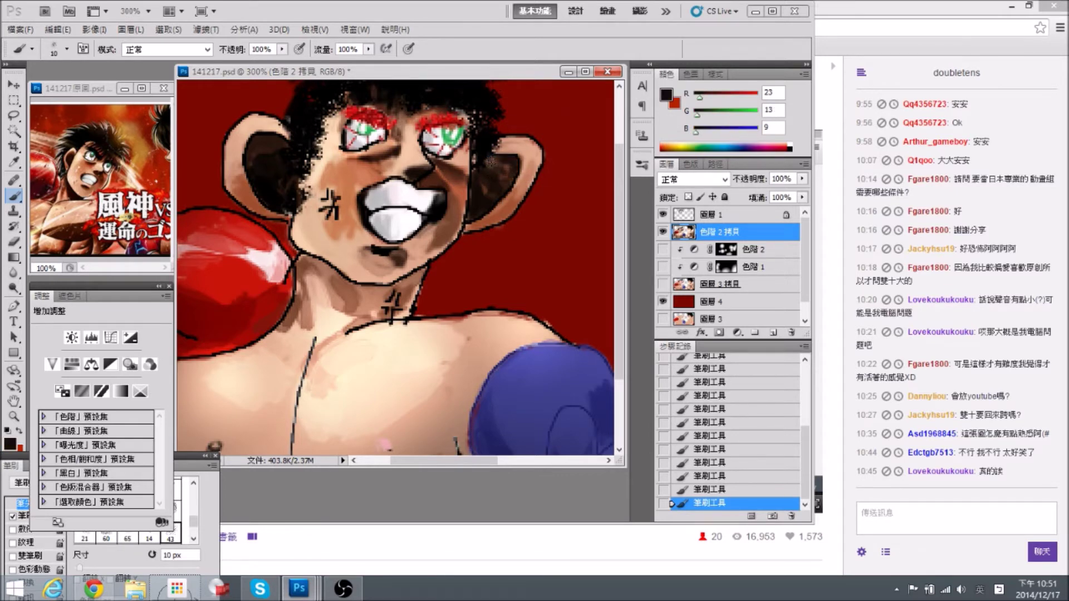
left_click(508, 164, "alt")
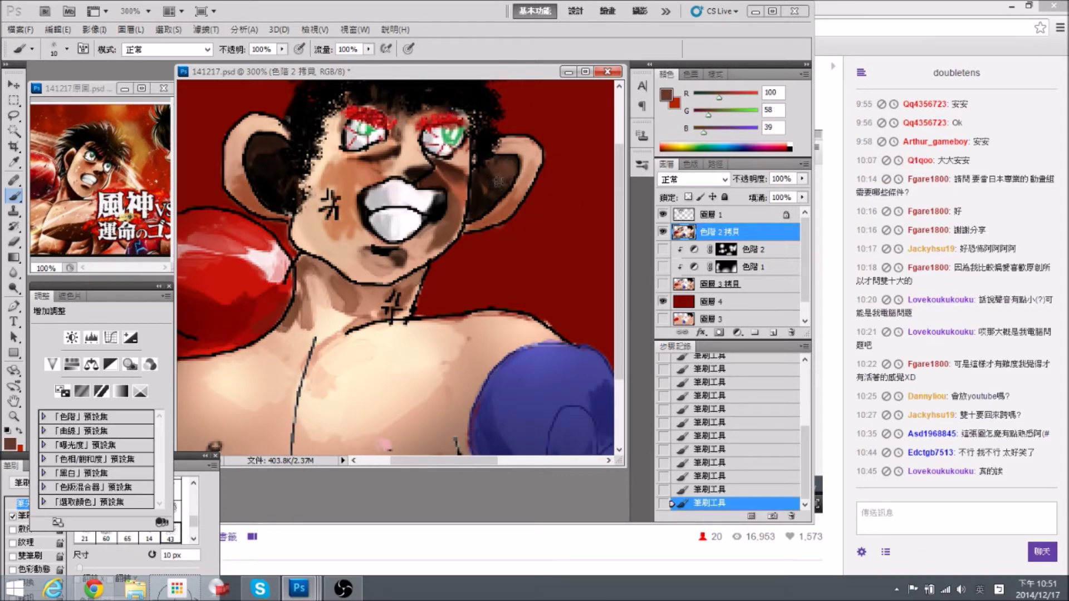
Darken the blue-glove-side ear where it meets the hair with sampled dark brown (RGB 36, 21, 13), and sample the jaw's brown (RGB 120, 72, 48).
scroll(493, 161, "up", 3)
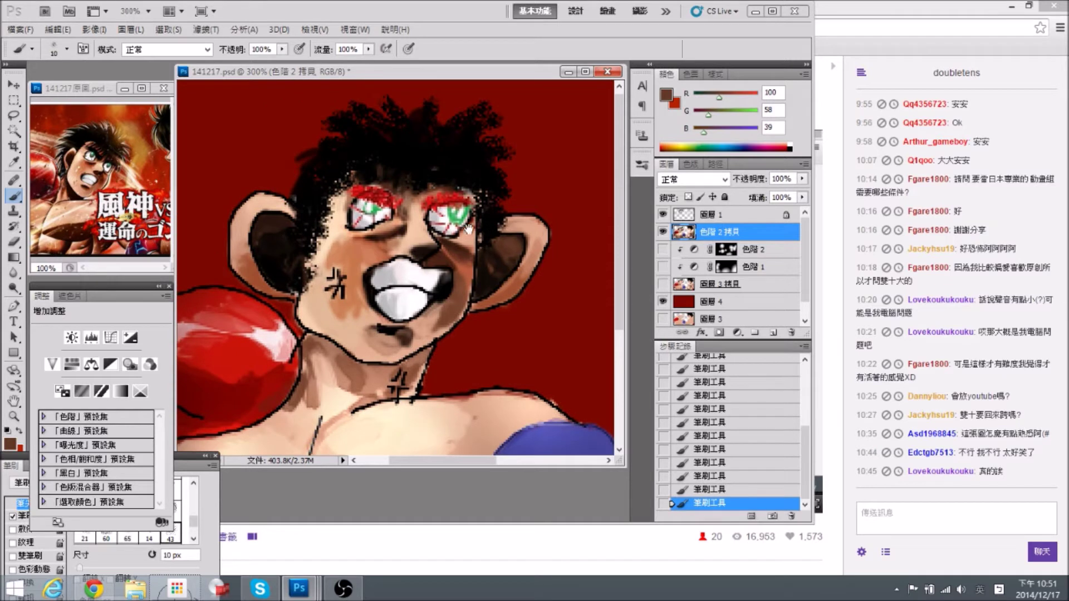
left_click(493, 255, "alt")
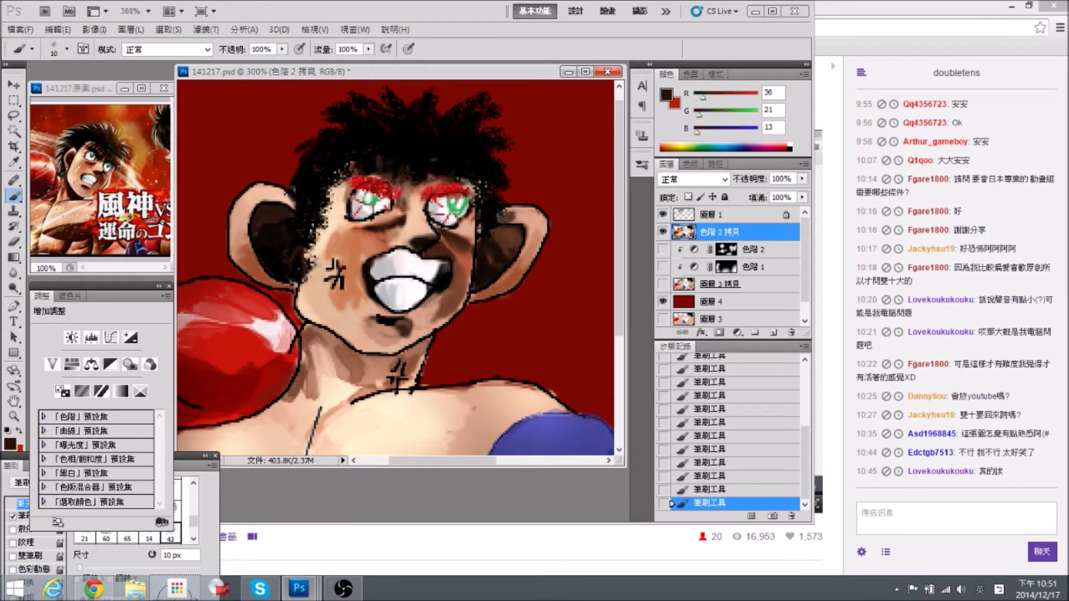
left_click_drag(504, 210, 513, 218)
left_click_drag(365, 327, 382, 266)
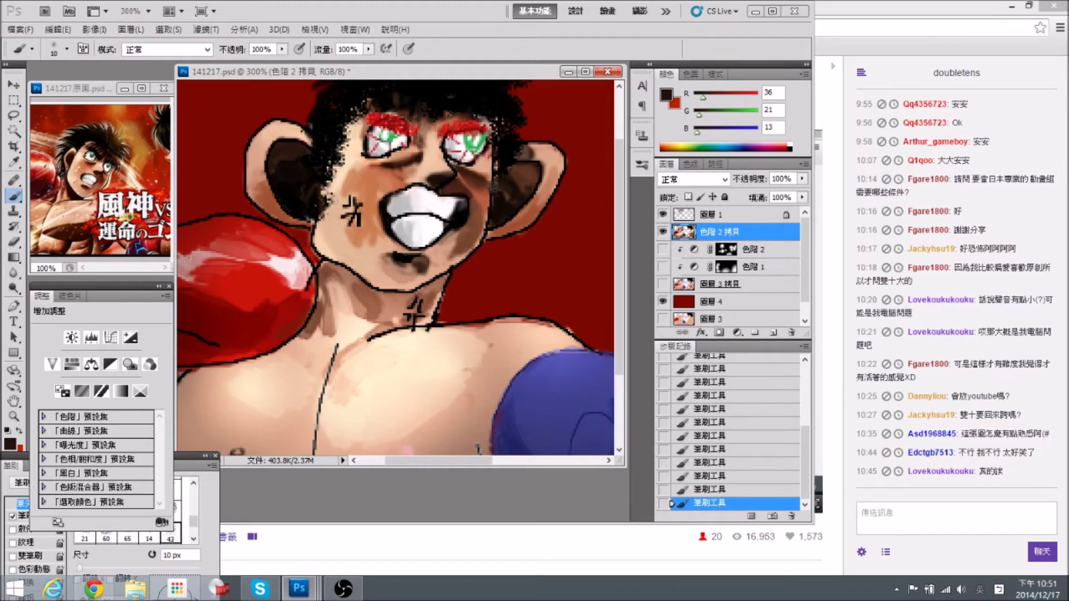
key("ctrl+minus")
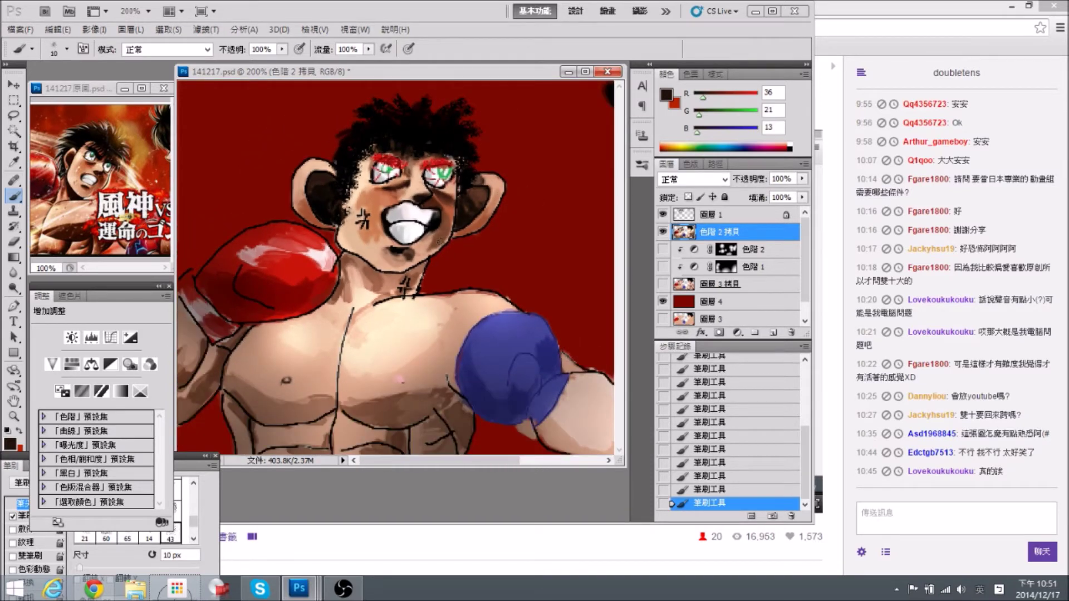
left_click(438, 235, "alt")
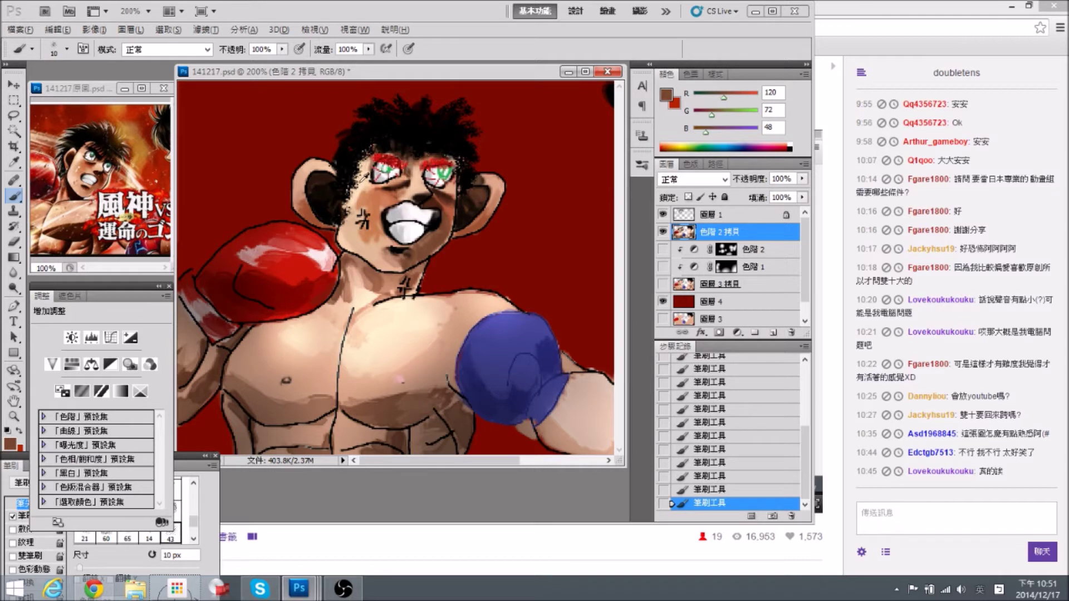
left_click(360, 192, "alt")
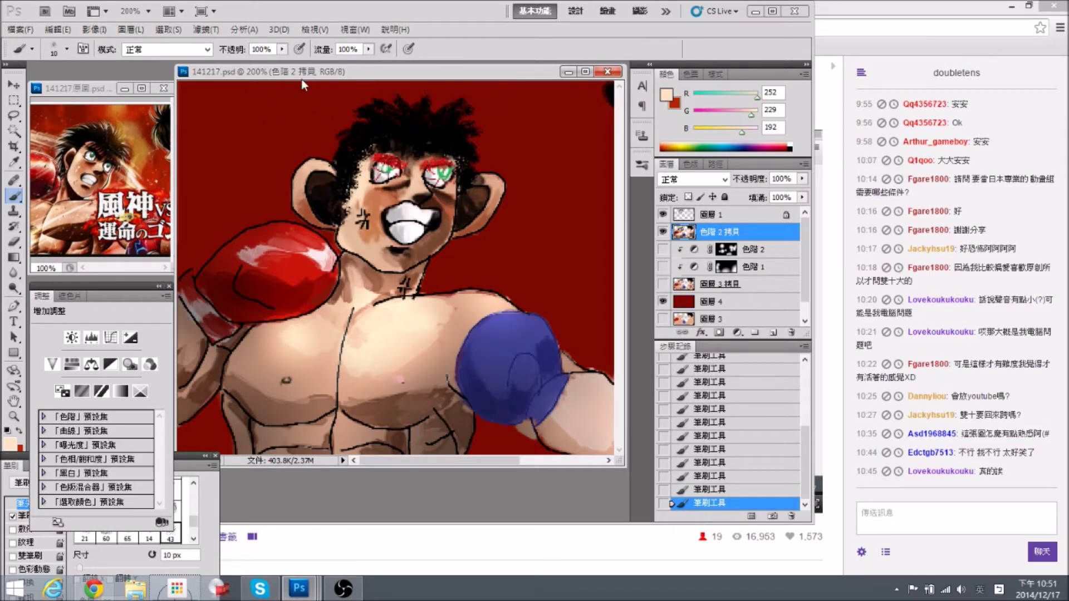
left_click(293, 111)
mouse_move(299, 108)
left_mouse_down()
mouse_move(315, 151)
mouse_move(326, 137)
left_mouse_up()
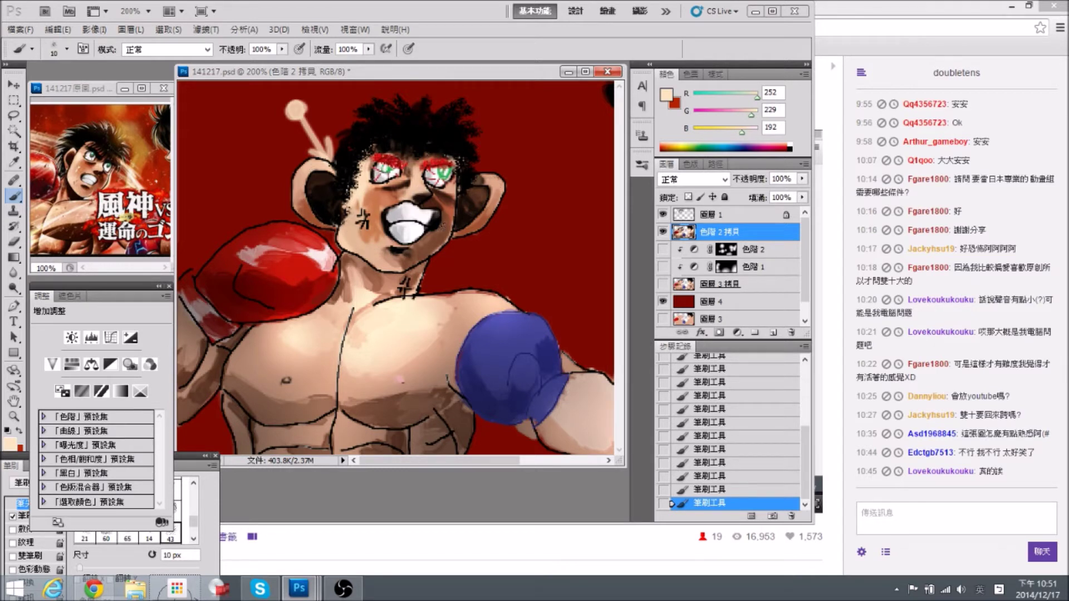
left_click(700, 477)
left_click(712, 451)
Shade the jaw beside the mouth with sampled near-black (RGB 26, 14, 10), enlarge the brush to 20 px and sample brown (RGB 124, 77, 53).
left_click(426, 195, "alt")
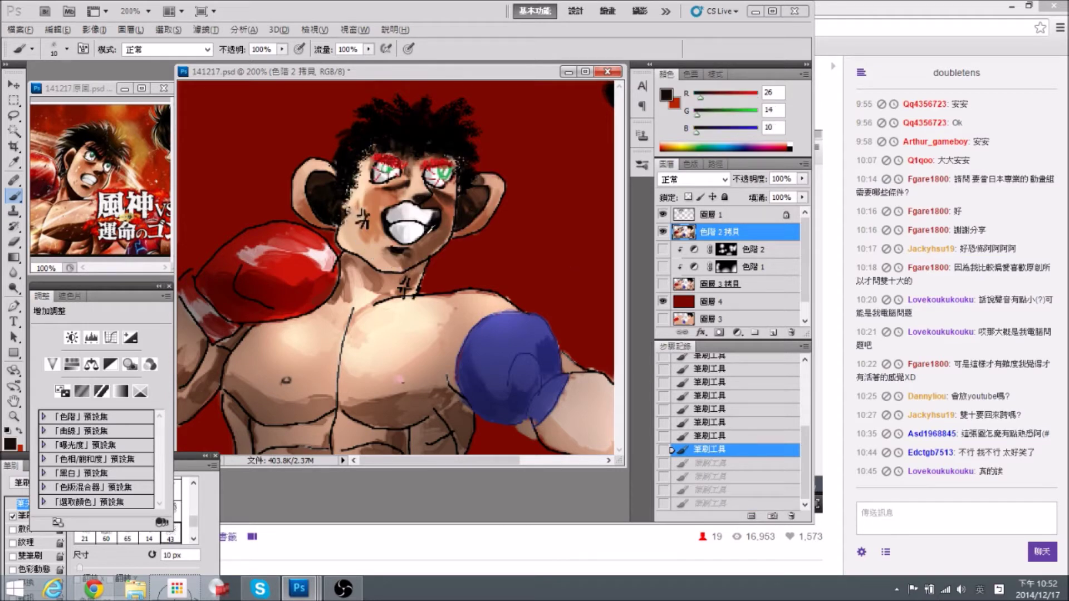
left_click_drag(439, 233, 436, 240)
left_click_drag(441, 228, 437, 245)
mouse_move(443, 226)
left_mouse_down()
mouse_move(428, 241)
mouse_move(445, 220)
mouse_move(454, 236)
left_mouse_up()
key("bracketright")
left_click(447, 224, "alt")
left_click(431, 241, "alt")
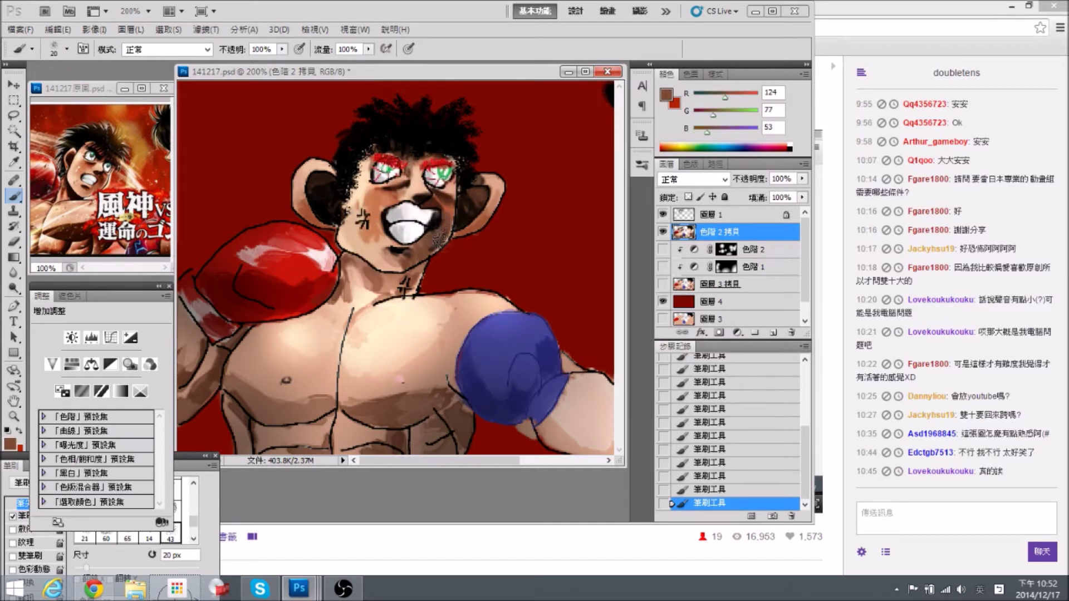
Shade the base of the blue-glove-side ear with a tone sampled from it, sample dark brown (RGB 82, 47, 31), and save the painting.
left_click(480, 201, "alt")
mouse_move(466, 212)
left_mouse_down()
mouse_move(480, 196)
mouse_move(474, 209)
left_mouse_up()
left_click(477, 194, "alt")
key("ctrl+s")
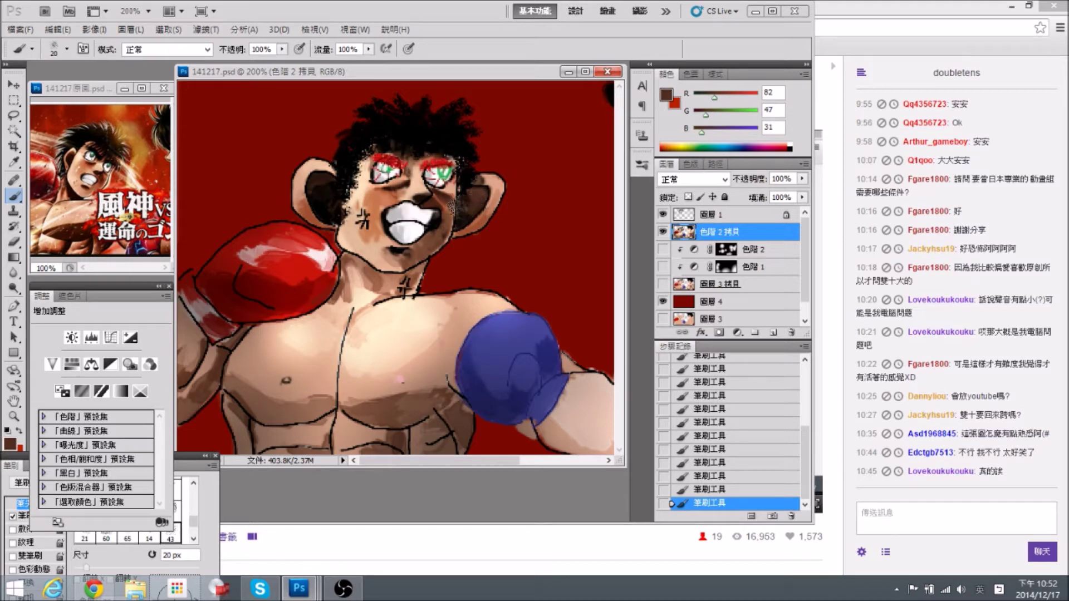
Paint a cast shadow on the neck below the chin with sampled near-black (RGB 18, 11, 7) and an 8 px brush.
key("ctrl+minus")
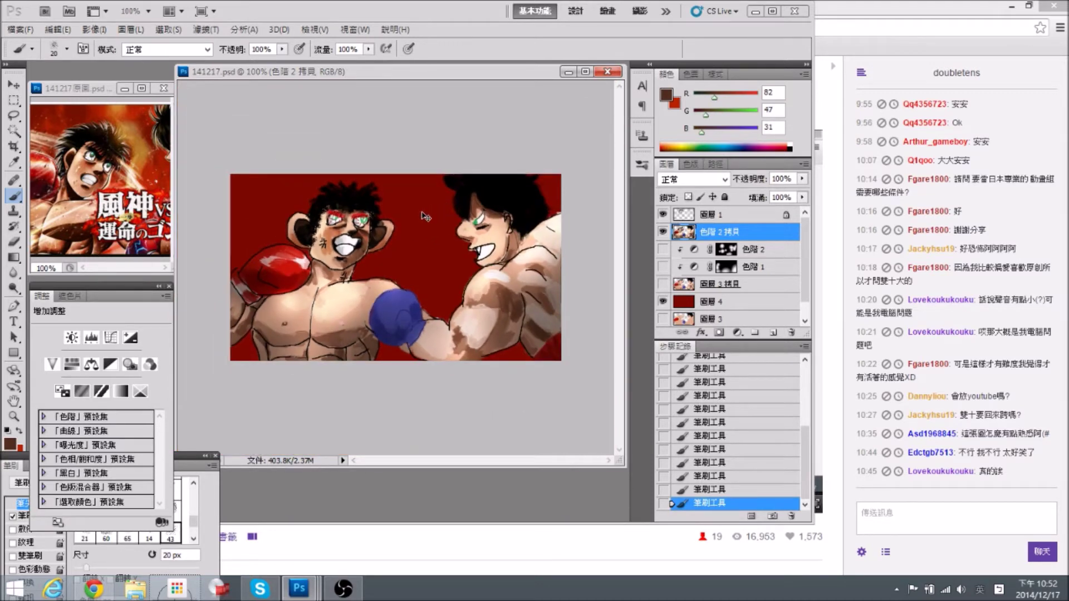
key("ctrl+minus")
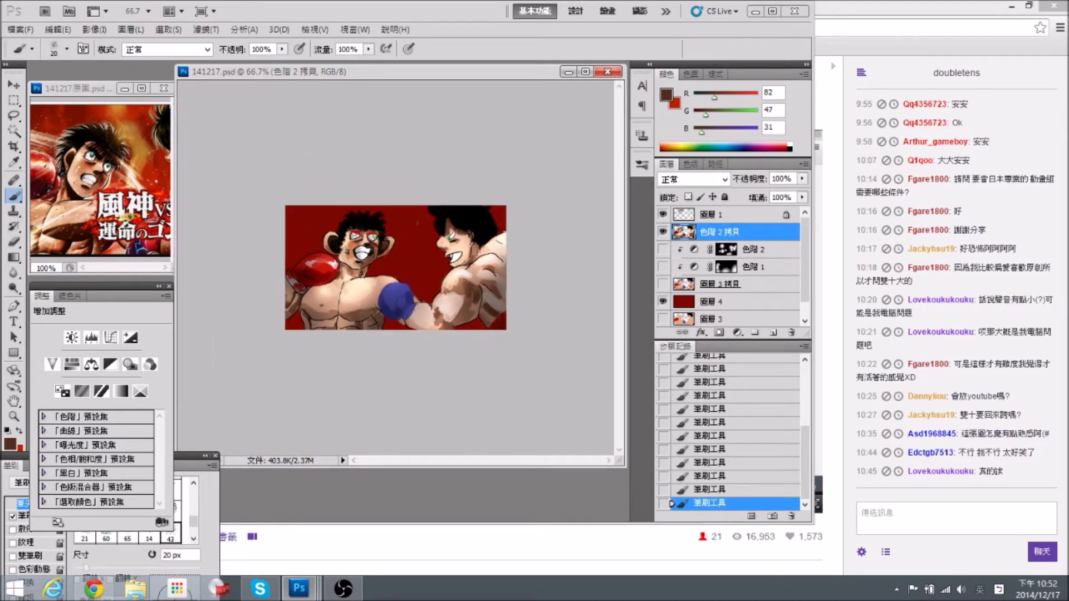
key("ctrl+plus")
key("ctrl+plus")
key("ctrl+plus")
key("ctrl+minus")
key("ctrl+plus")
left_click_drag(281, 240, 411, 293)
left_click(463, 239, "alt")
left_click_drag(302, 313, 305, 256)
key("bracketleft")
key("bracketleft")
key("bracketleft")
key("bracketleft")
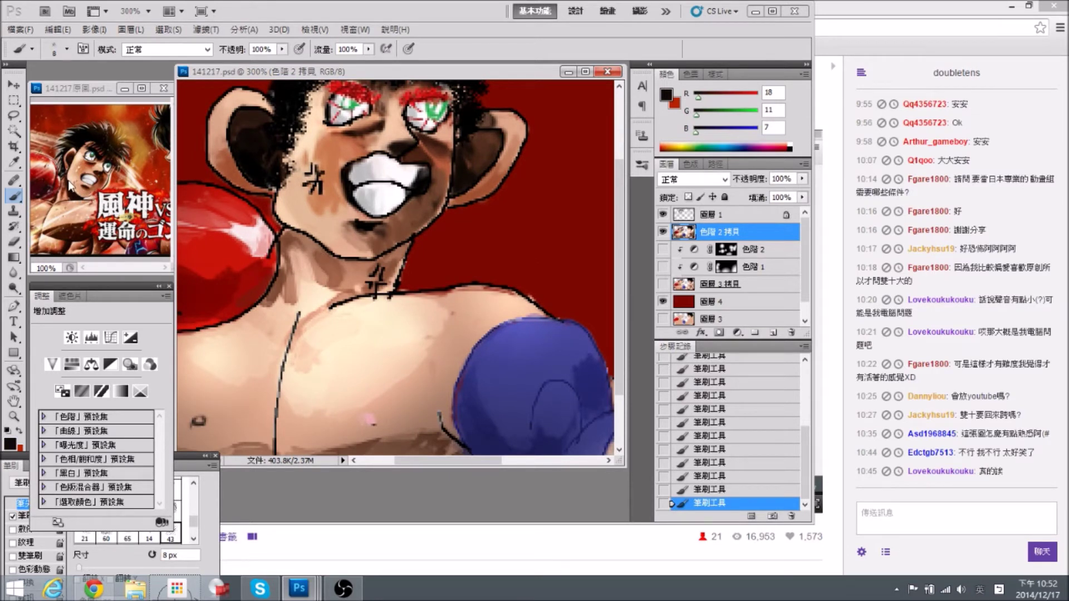
mouse_move(325, 252)
left_mouse_down()
mouse_move(292, 237)
mouse_move(314, 245)
mouse_move(318, 269)
mouse_move(334, 257)
mouse_move(339, 274)
mouse_move(304, 239)
mouse_move(349, 269)
mouse_move(390, 273)
mouse_move(403, 248)
mouse_move(384, 273)
left_mouse_up()
Deepen the neck shadow with near-black (RGB 8, 5, 3) sampled from the red-glove-side ear, using 8 px and 10 px brushes.
left_click(260, 154, "alt")
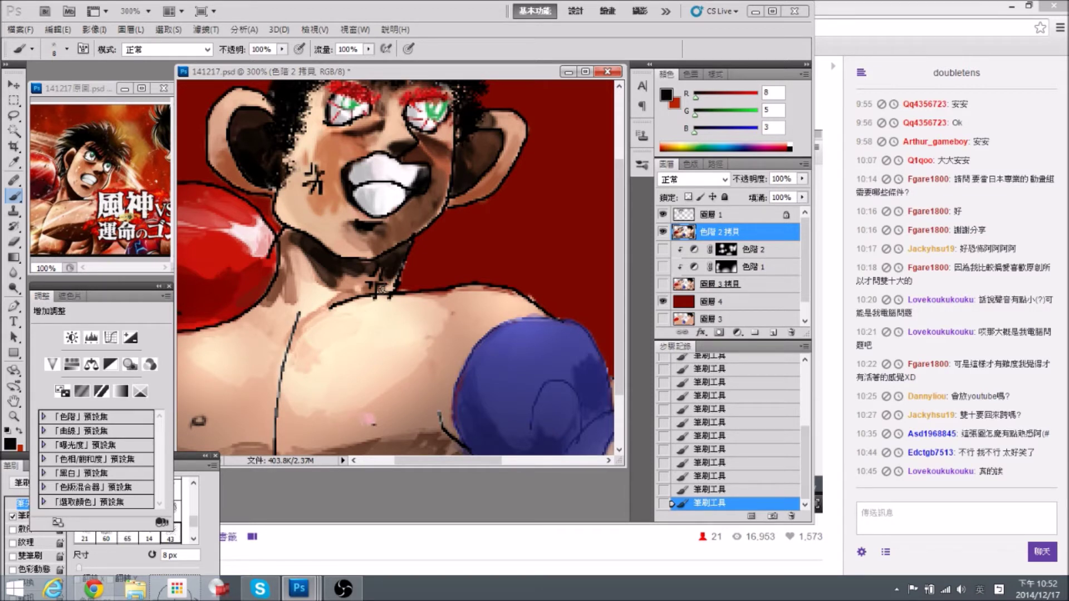
left_click_drag(359, 281, 338, 278)
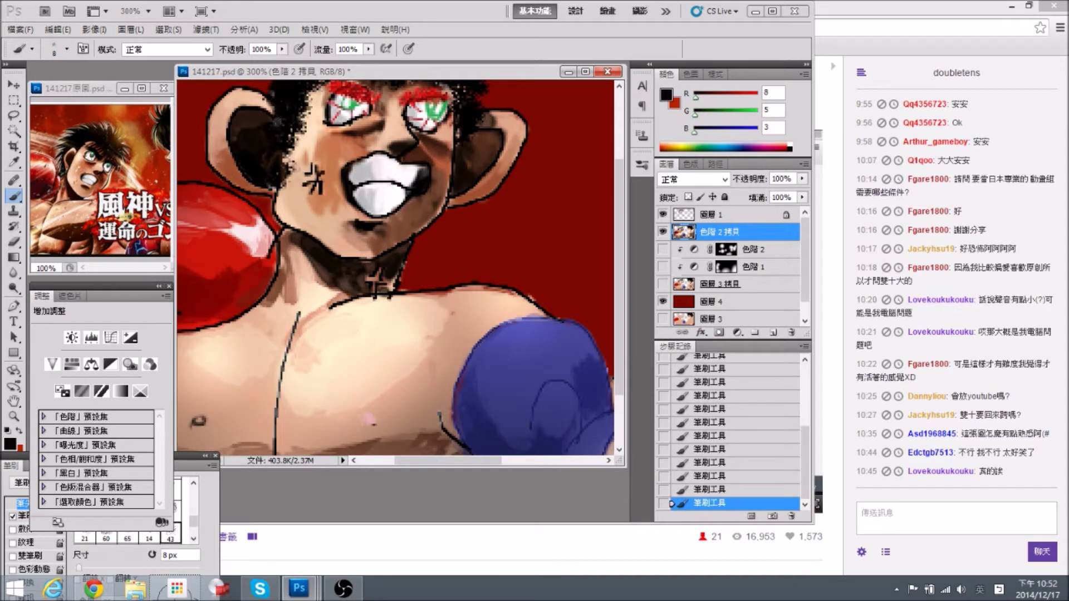
key("bracketright")
key("bracketright")
mouse_move(326, 258)
left_mouse_down()
mouse_move(342, 282)
mouse_move(363, 266)
left_mouse_up()
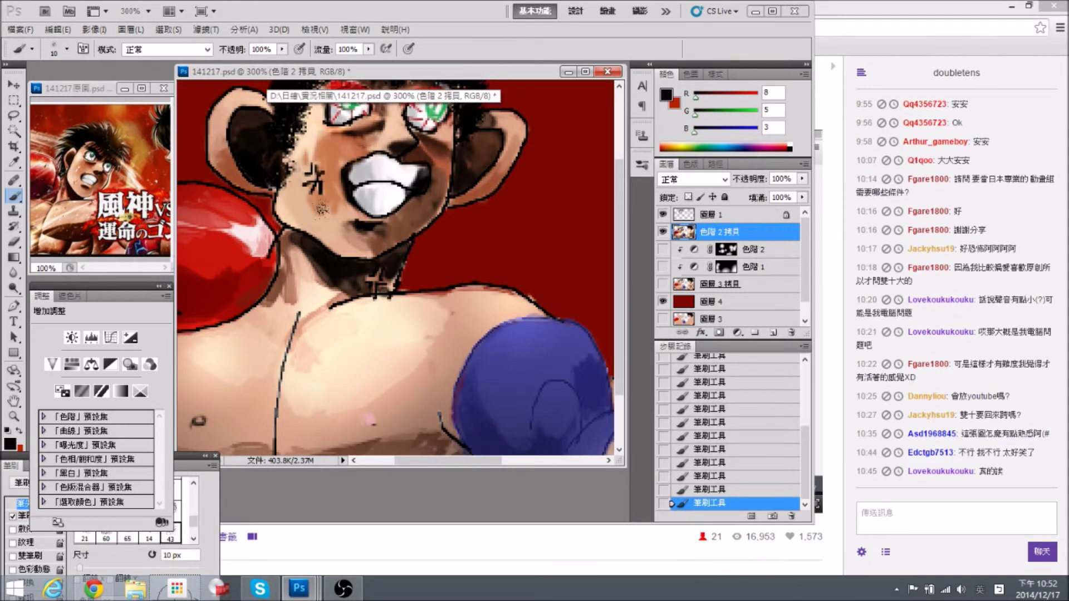
Shade the neck edge beside the red glove with sampled tones, including dark brown (RGB 66, 43, 31), at 10 px.
left_click_drag(309, 237, 352, 240)
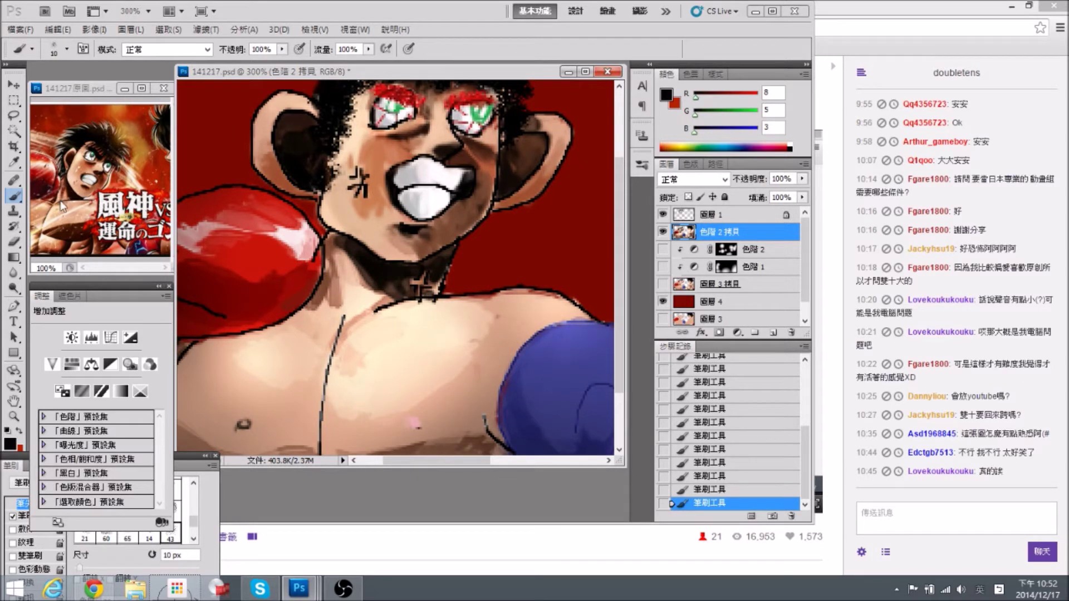
left_click(342, 242, "alt")
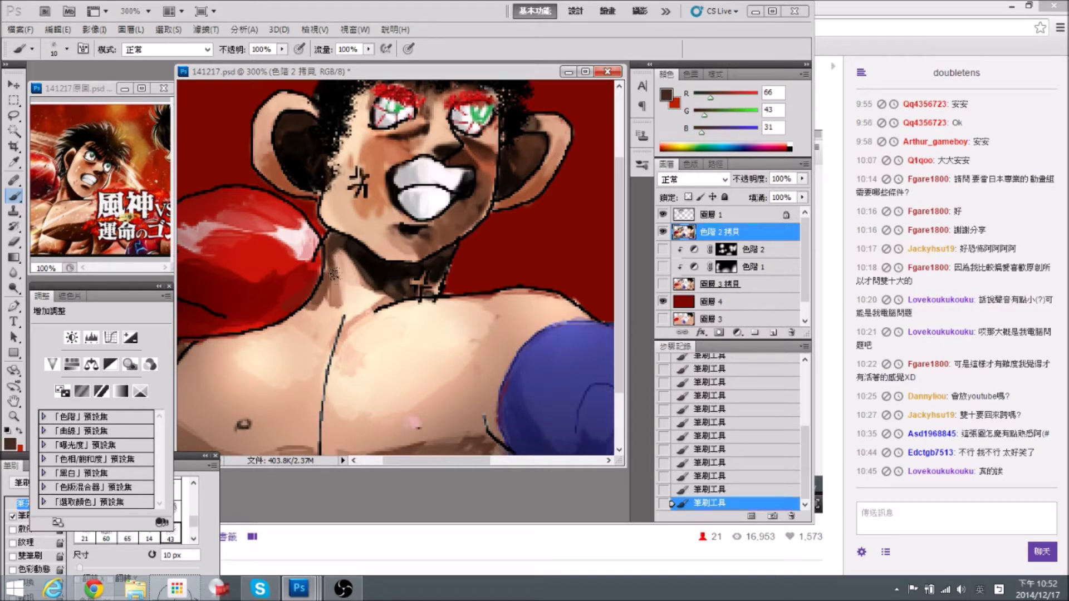
left_click(337, 289, "alt")
left_click(337, 238, "alt")
left_click_drag(335, 251, 329, 274)
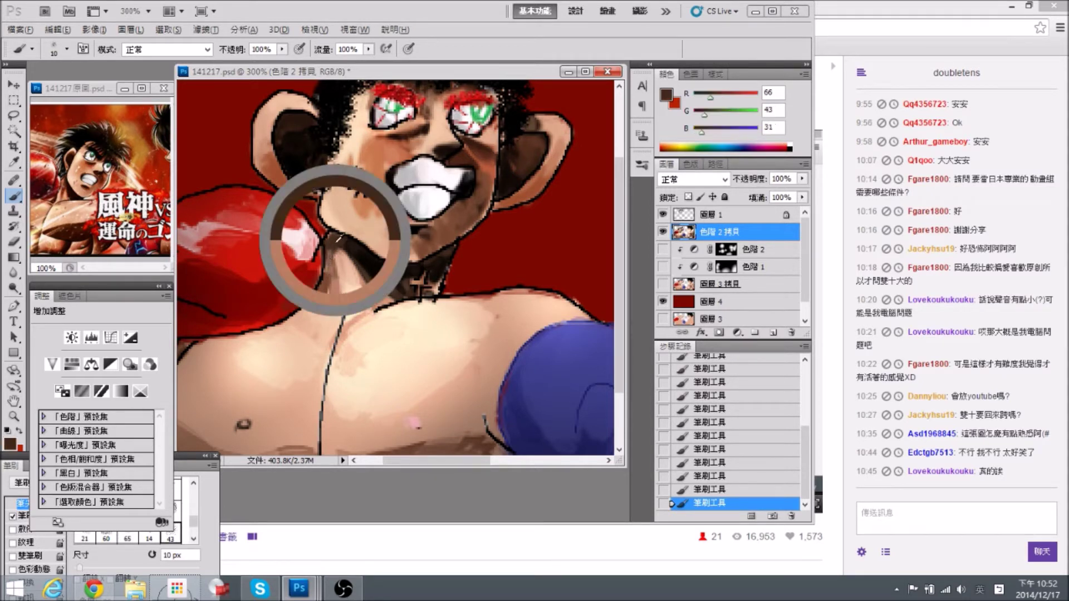
Touch up the cheek below the anger mark and the lit side of the neck with skin tones sampled from the face.
left_click(357, 216, "alt")
left_click_drag(370, 203, 363, 218)
left_click(380, 201, "alt")
mouse_move(332, 280)
left_mouse_down()
mouse_move(342, 315)
mouse_move(336, 271)
mouse_move(336, 285)
mouse_move(396, 277)
mouse_move(384, 271)
mouse_move(397, 279)
mouse_move(380, 289)
mouse_move(395, 282)
mouse_move(384, 262)
left_mouse_up()
Refill the neck shadow beside the neck's anger mark with sampled near-black (RGB 14, 8, 6) and a 15 px brush.
left_click(332, 320, "alt")
left_click(371, 282, "alt")
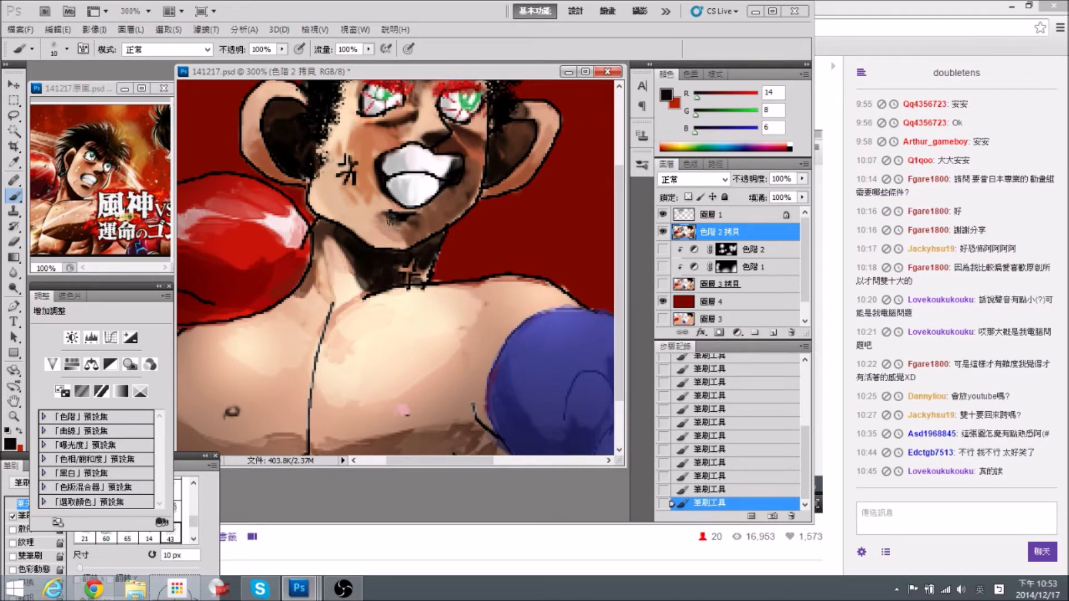
key("bracketright")
key("bracketleft")
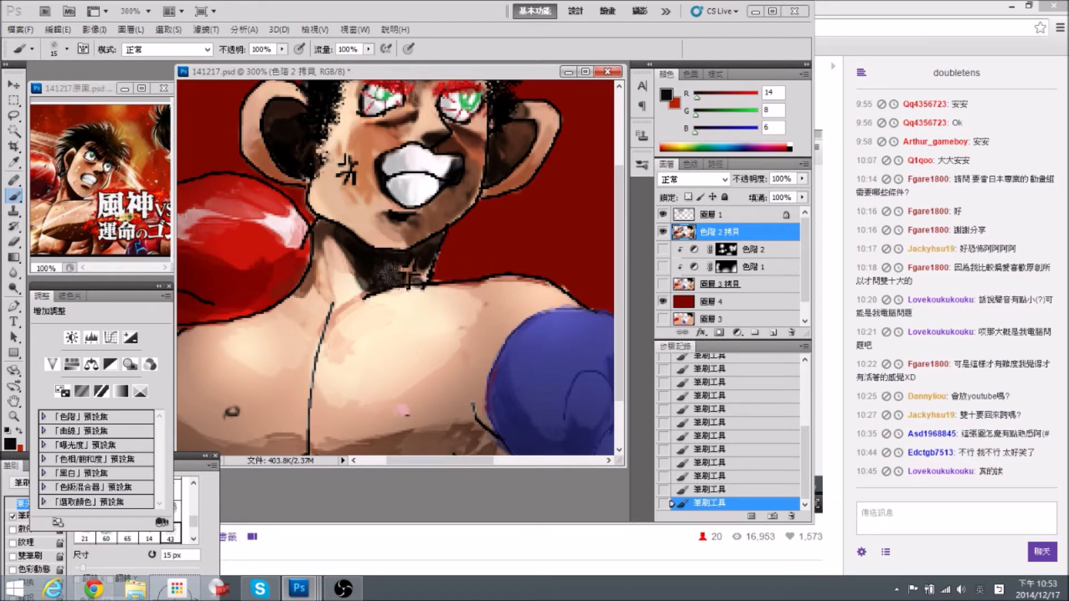
left_click_drag(372, 264, 398, 262)
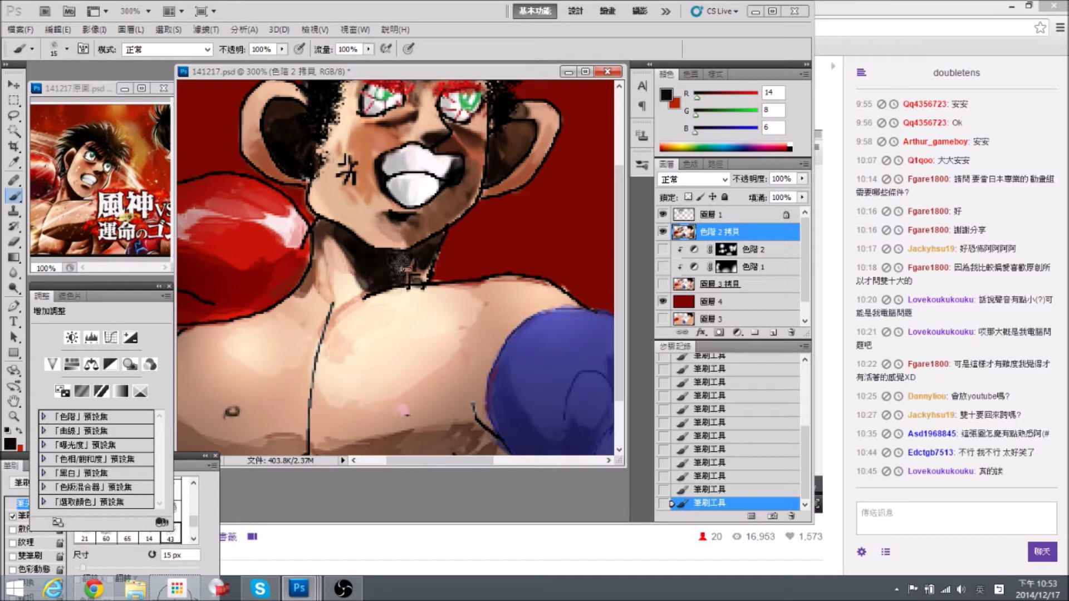
Add dark reddish brown (RGB 68, 33, 19) from the face to the neck shadow at 15 px, and sample near-black (RGB 10, 6, 4).
left_click(436, 216, "alt")
left_click(451, 143, "alt")
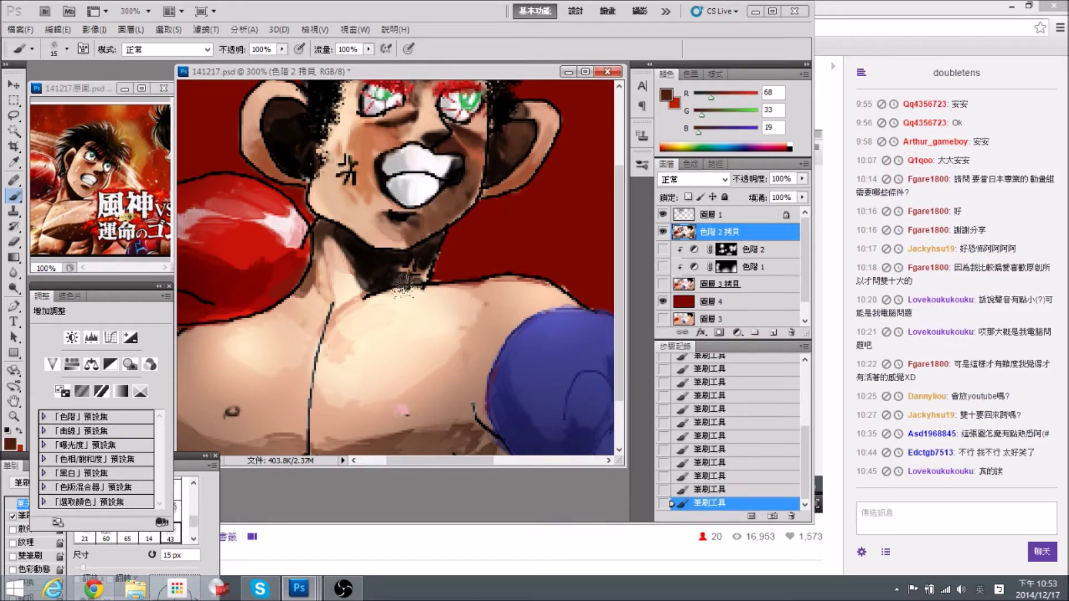
mouse_move(383, 288)
left_mouse_down()
mouse_move(399, 259)
mouse_move(394, 270)
mouse_move(432, 245)
mouse_move(379, 261)
left_mouse_up()
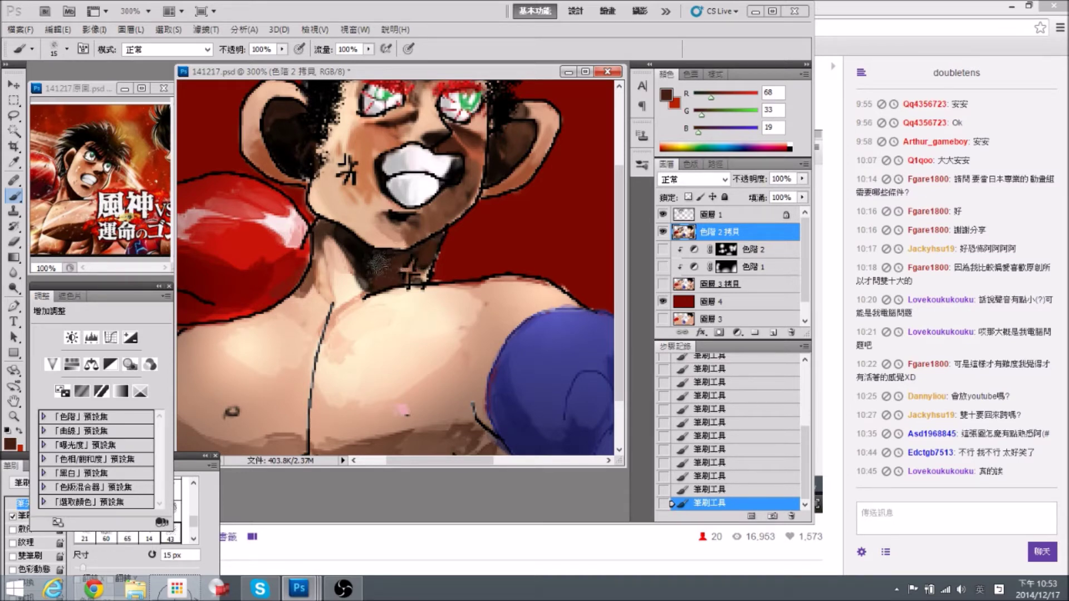
left_click(372, 261, "alt")
Shade the lower part of the red glove at 10 px with dark red (RGB 53, 7, 13) sampled from the glove in the reference image.
scroll(387, 312, "down", 1)
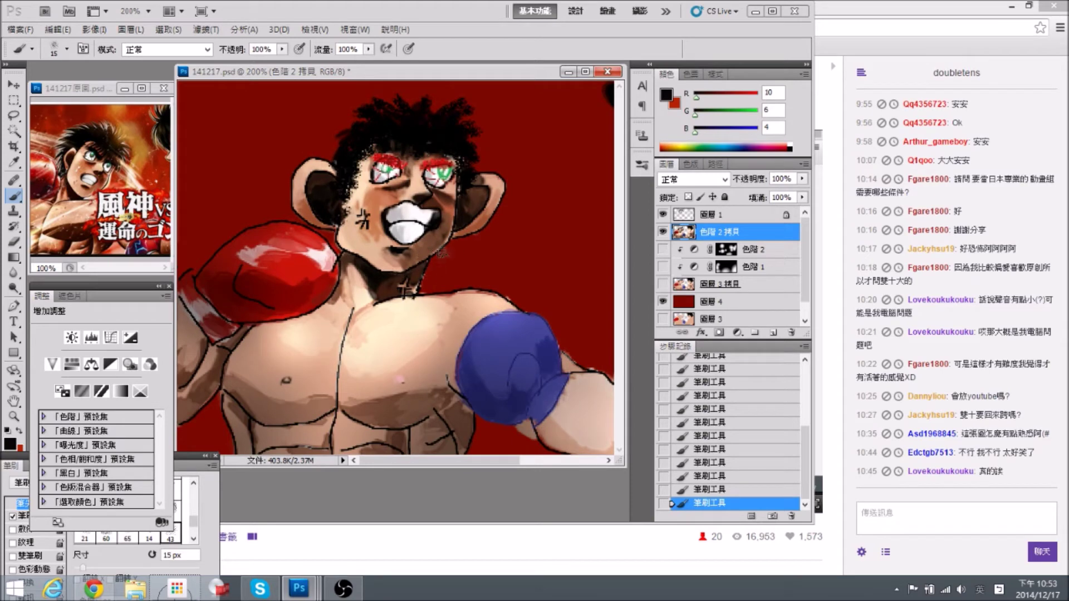
key("ctrl+plus")
left_click_drag(374, 293, 365, 246)
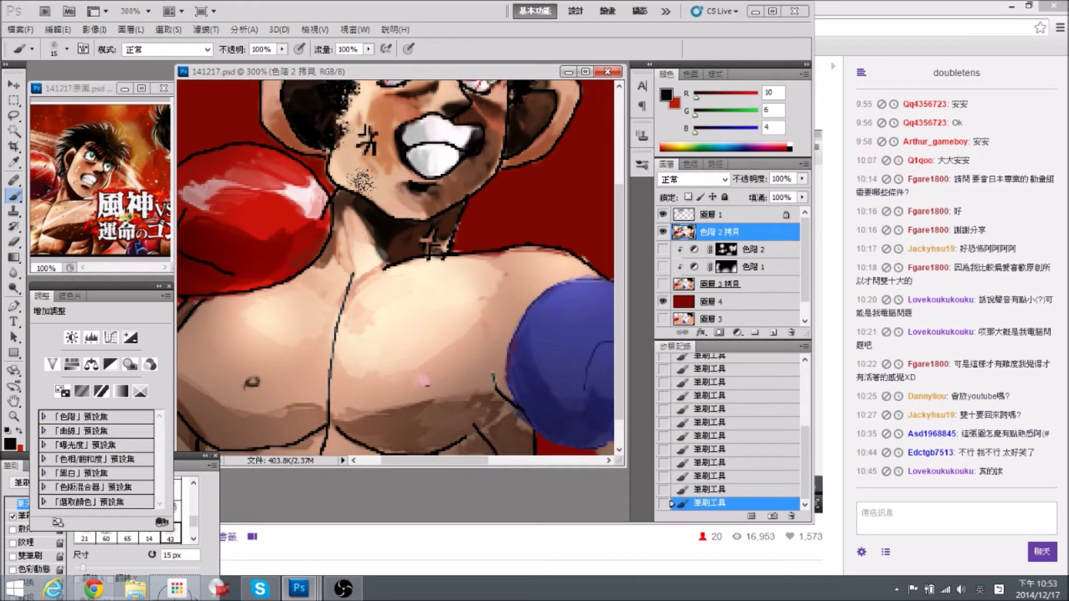
key("bracketleft")
key("bracketleft")
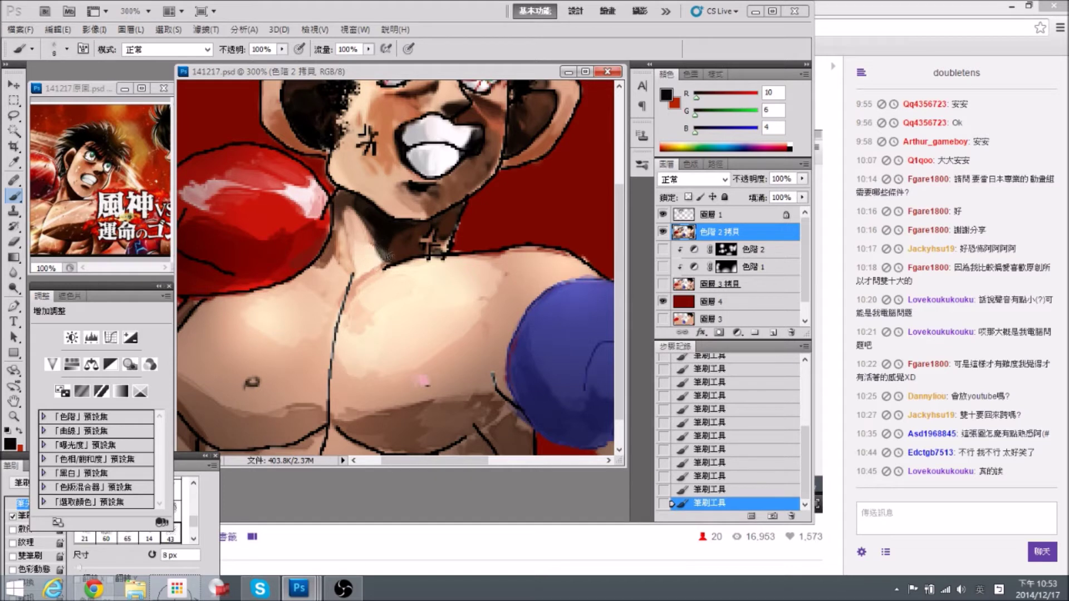
left_click(98, 140)
left_click_drag(98, 140, 132, 188)
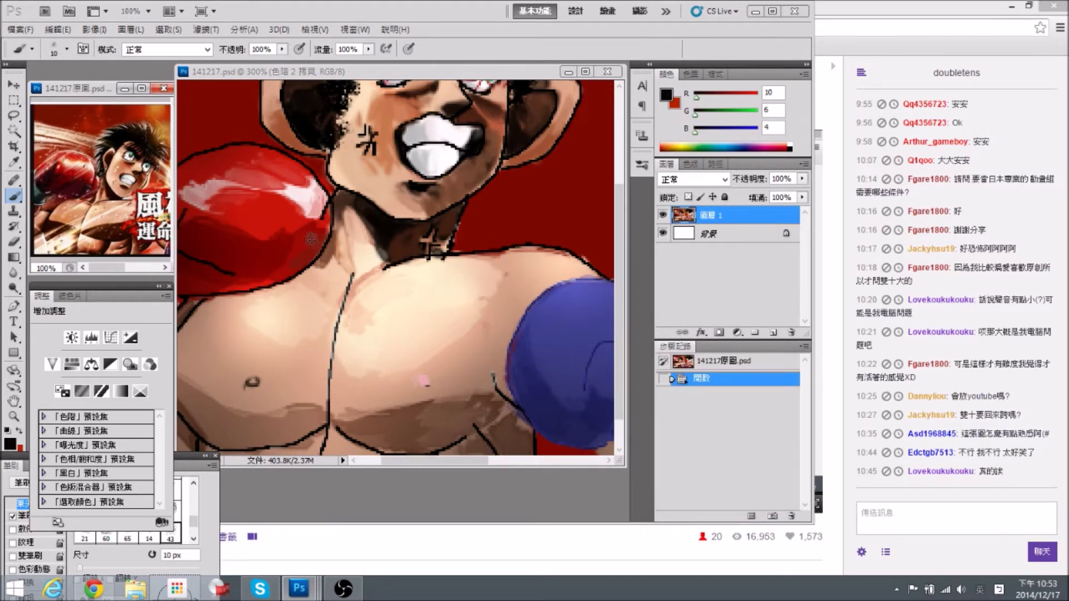
left_click(304, 220)
key("ctrl+plus")
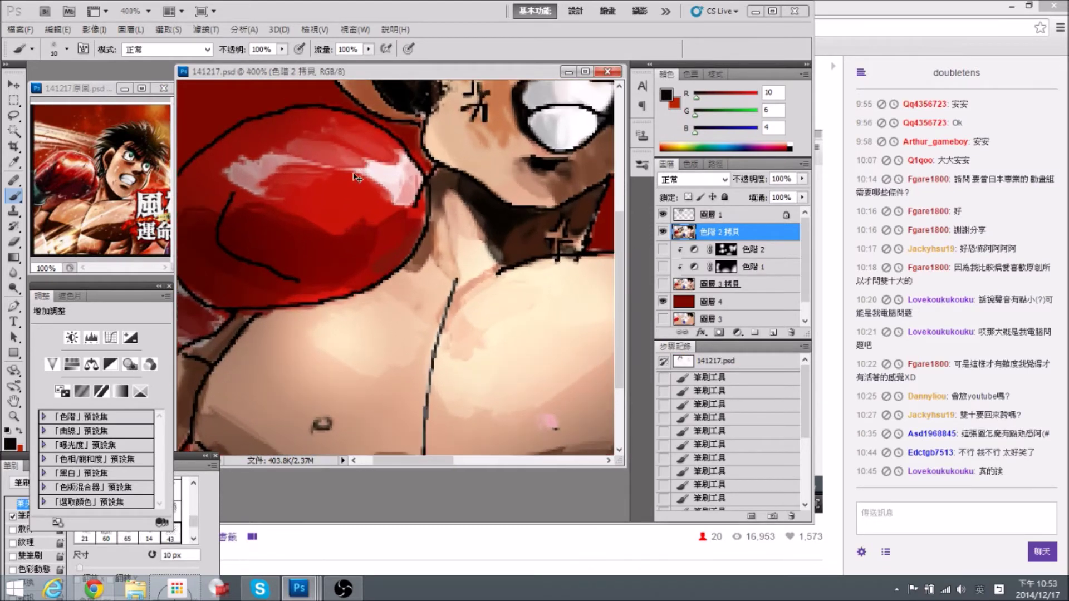
left_click_drag(203, 152, 237, 162)
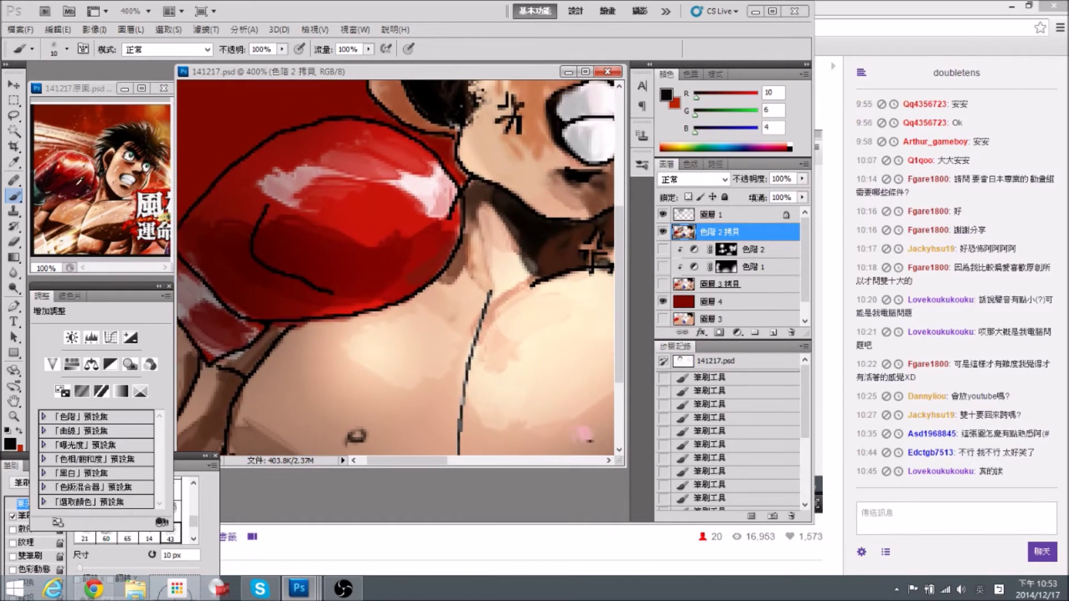
left_click(83, 184, "alt")
mouse_move(302, 229)
left_mouse_down()
mouse_move(281, 229)
mouse_move(262, 251)
left_mouse_up()
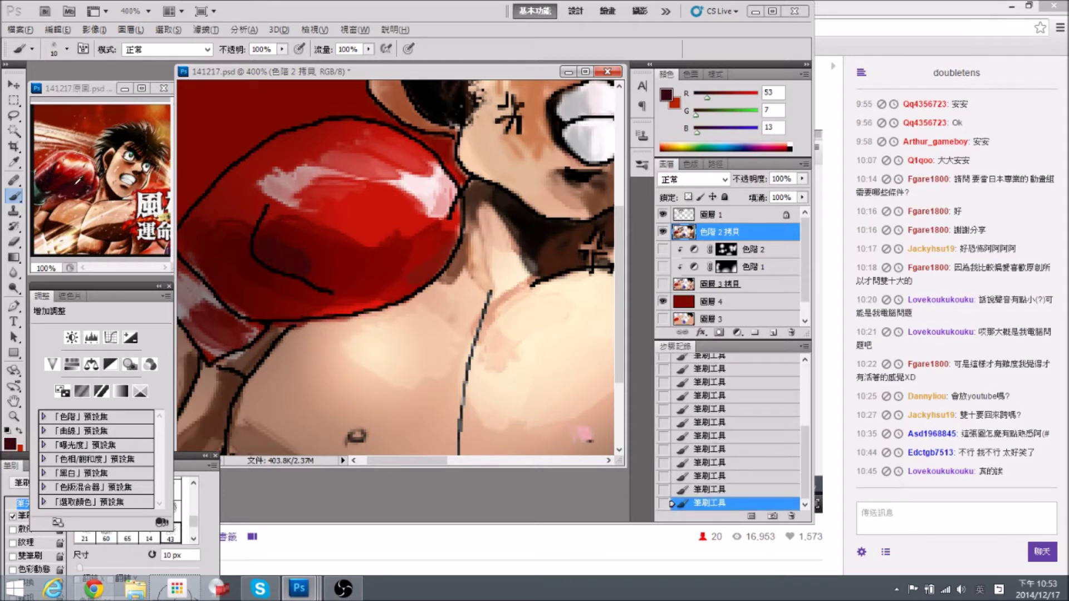
Darken the area inside the red glove's fold line with tones sampled from the reference and near-black (RGB 29, 17, 12) from the painting.
left_click(92, 182, "alt")
mouse_move(287, 236)
left_mouse_down()
mouse_move(262, 245)
mouse_move(293, 265)
mouse_move(269, 258)
mouse_move(343, 256)
left_mouse_up()
left_click(452, 97, "alt")
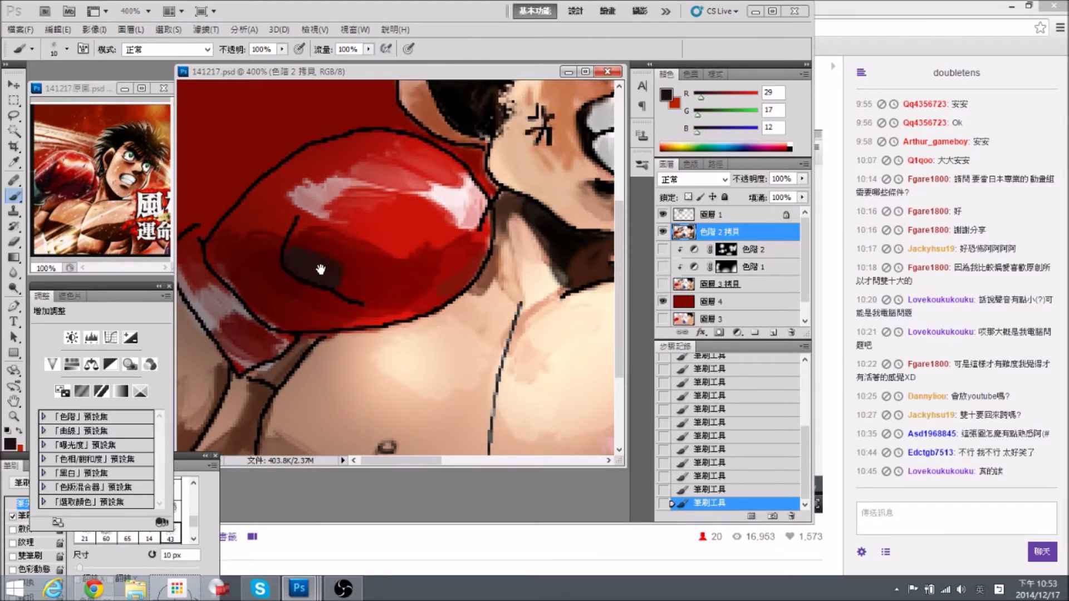
Darken the lower half of the red glove around the fold line with near-black (RGB 29, 17, 12) at 15 px.
left_click_drag(317, 266, 319, 256)
mouse_move(305, 218)
left_mouse_down()
mouse_move(329, 251)
mouse_move(388, 274)
mouse_move(378, 270)
mouse_move(459, 248)
mouse_move(473, 263)
mouse_move(430, 267)
left_mouse_up()
key("bracketright")
key("bracketright")
key("bracketright")
key("bracketleft")
key("bracketleft")
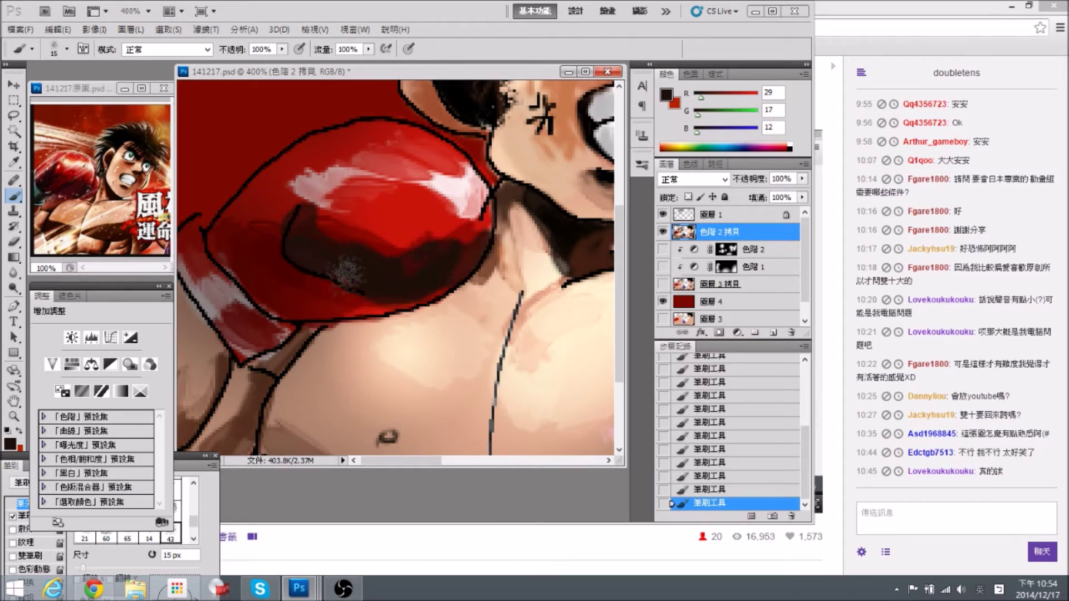
mouse_move(299, 297)
left_mouse_down()
mouse_move(231, 240)
mouse_move(287, 292)
mouse_move(235, 262)
mouse_move(257, 259)
mouse_move(261, 246)
mouse_move(276, 269)
mouse_move(314, 289)
mouse_move(359, 285)
mouse_move(354, 305)
left_mouse_up()
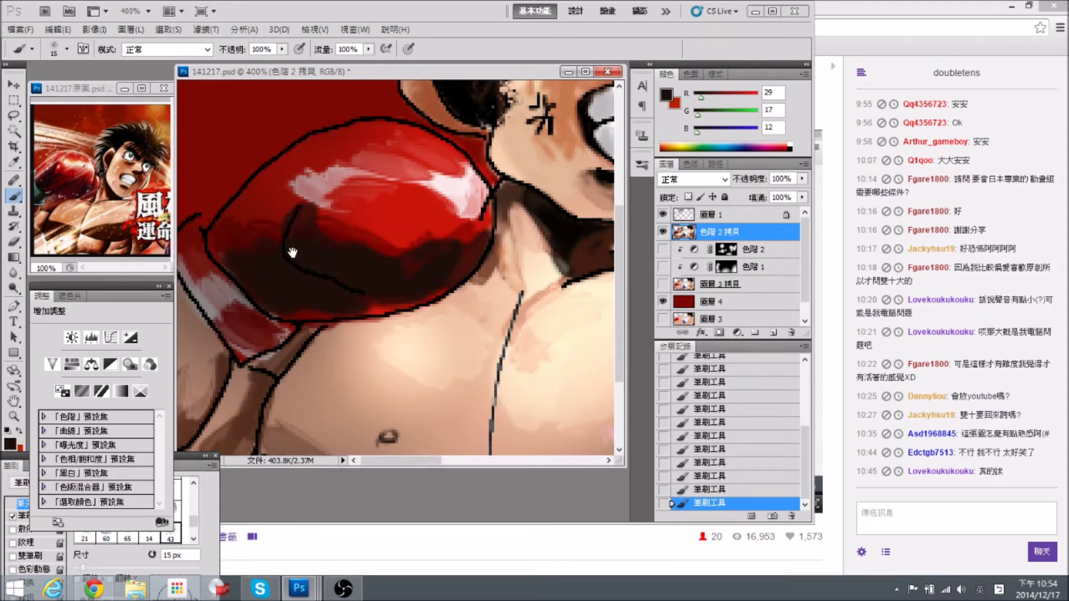
left_click_drag(292, 252, 299, 272)
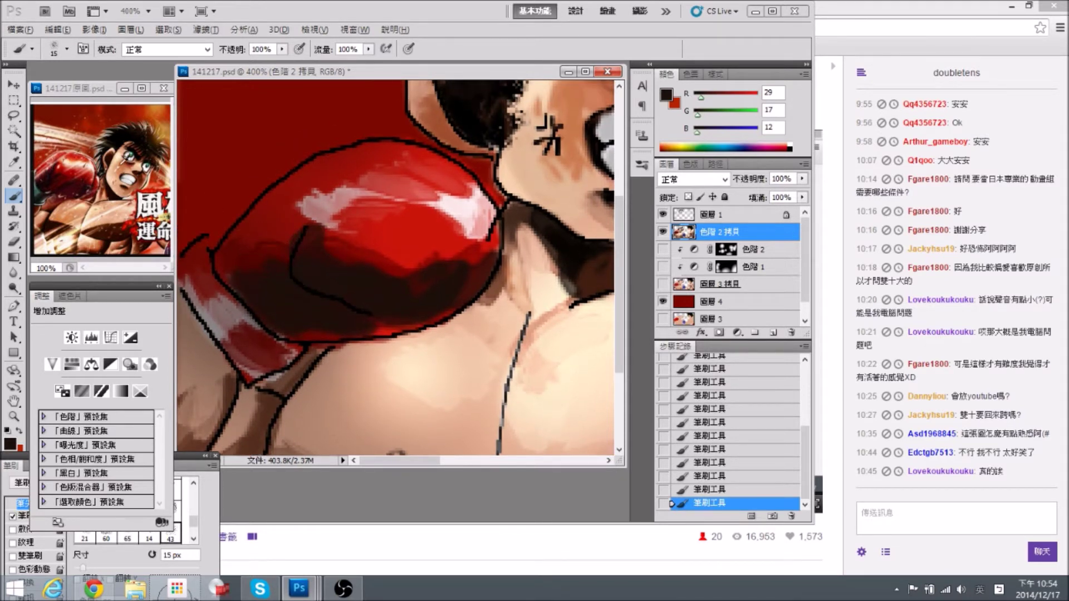
Paint red (RGB 169, 16, 15) sampled from the reference along the glove shadow's upper edge, then refine it with near-black (RGB 30, 17, 12).
left_click(72, 163, "alt")
mouse_move(296, 219)
left_mouse_down()
mouse_move(284, 242)
mouse_move(267, 224)
mouse_move(232, 261)
left_mouse_up()
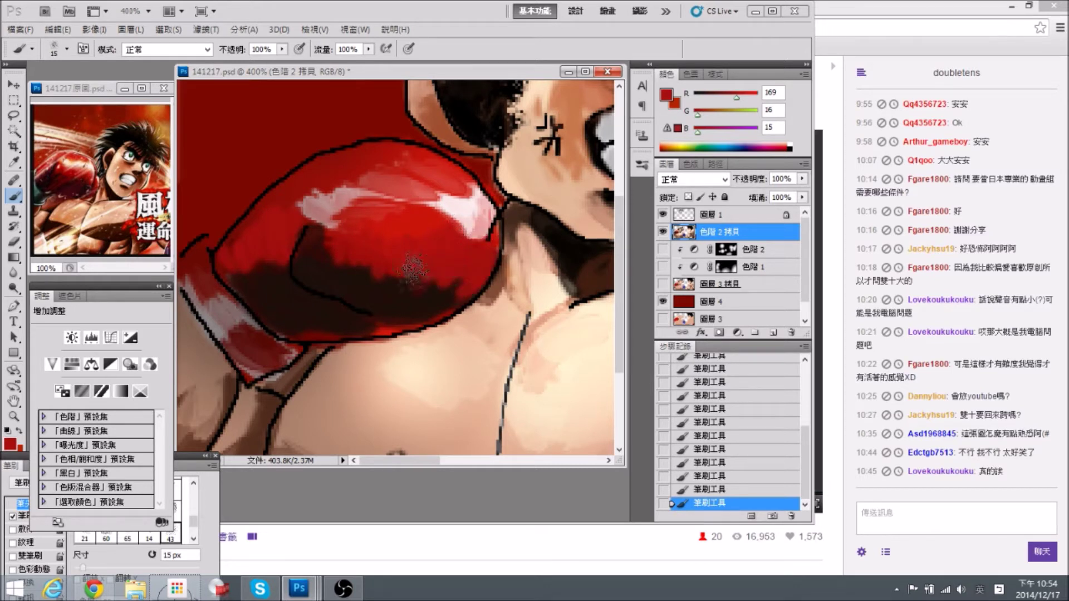
left_click(348, 276, "alt")
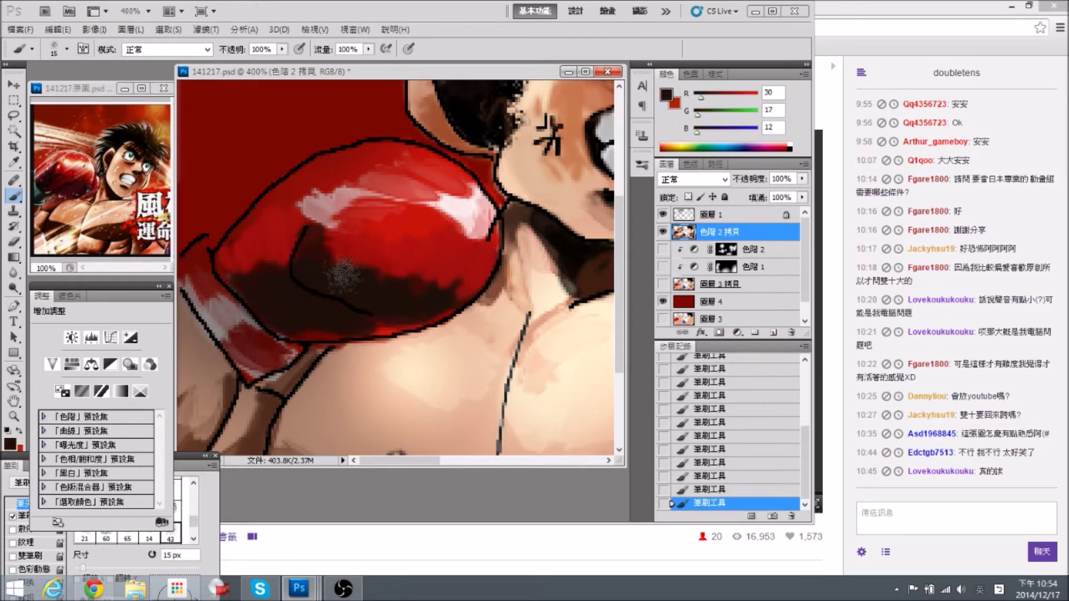
left_click_drag(303, 288, 342, 259)
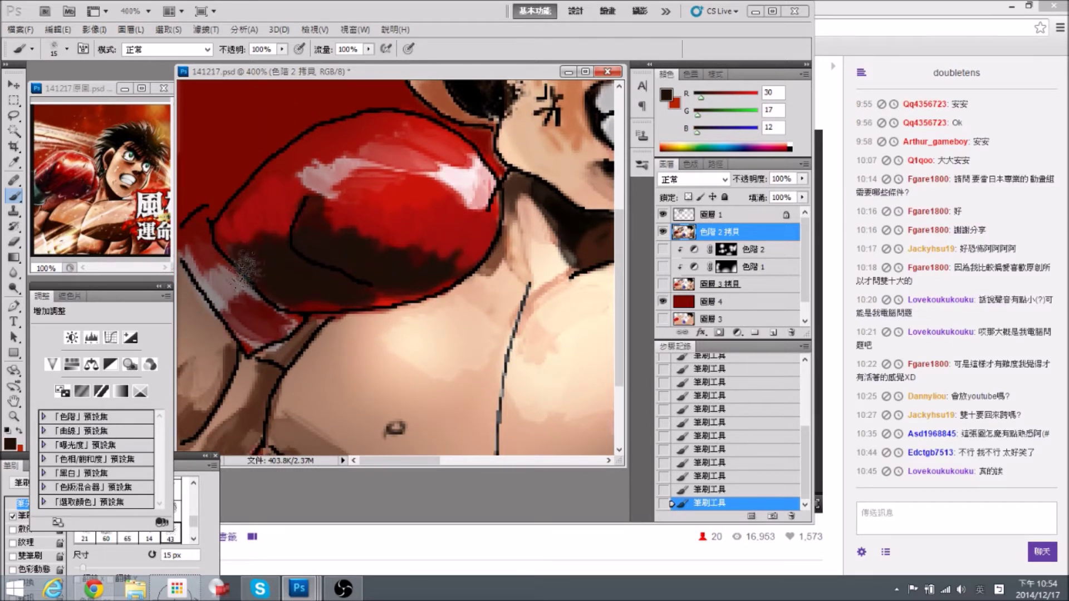
Repaint the red glove's wrist cuff with sampled grey (RGB 129, 107, 105) and a dark green shadow on its lower part.
left_click(227, 277, "alt")
left_click(289, 253)
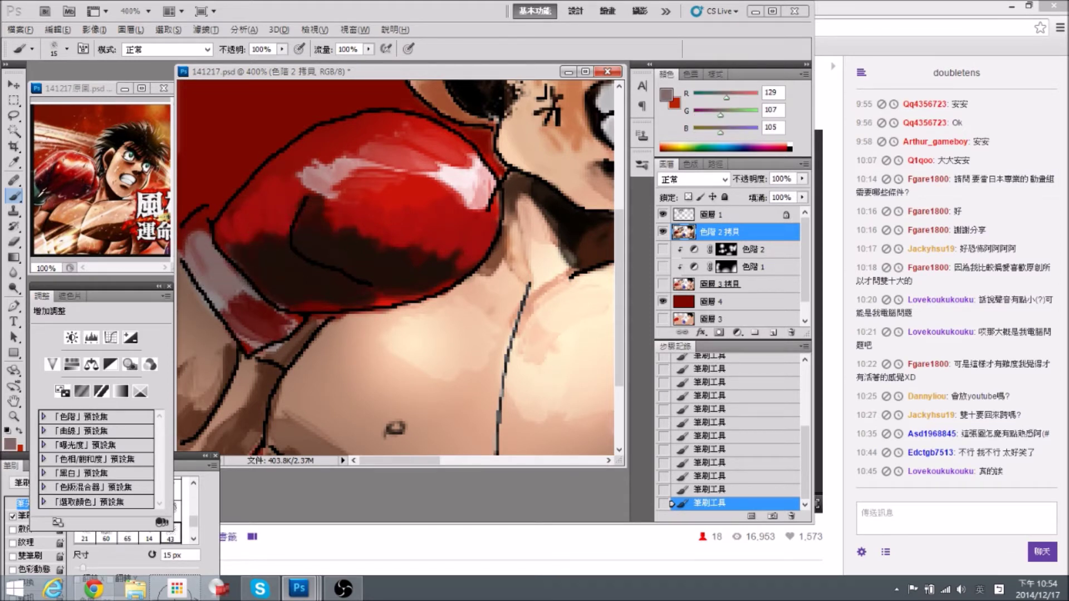
left_click(40, 195, "alt")
mouse_move(240, 304)
left_mouse_down()
mouse_move(258, 324)
mouse_move(265, 314)
mouse_move(249, 295)
mouse_move(267, 318)
mouse_move(232, 330)
mouse_move(226, 313)
mouse_move(292, 319)
mouse_move(231, 291)
mouse_move(231, 271)
mouse_move(207, 277)
mouse_move(192, 185)
mouse_move(225, 264)
mouse_move(193, 210)
mouse_move(192, 245)
left_mouse_up()
left_click(233, 272, "alt")
left_click(201, 238, "alt")
Add pinkish white highlights (RGB 249, 235, 234) to the cuff and the red glove's main shine with a 9 px brush.
left_click(463, 170, "alt")
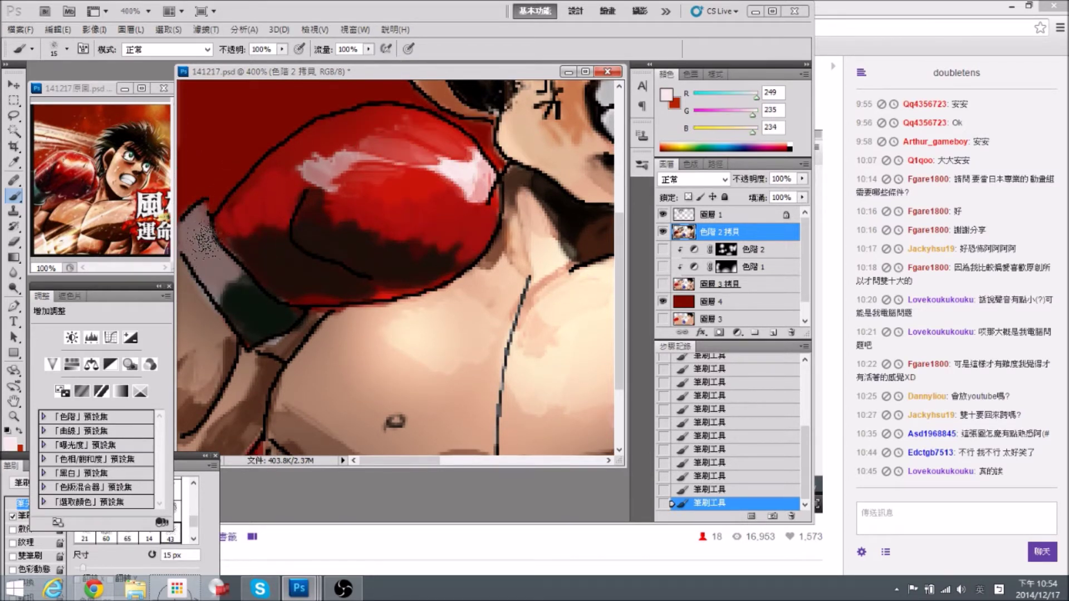
key("bracketleft")
key("bracketleft")
left_click_drag(210, 228, 183, 250)
scroll(388, 191, "up", 2)
mouse_move(342, 192)
left_mouse_down()
mouse_move(450, 210)
mouse_move(464, 185)
mouse_move(486, 234)
mouse_move(472, 193)
mouse_move(464, 228)
mouse_move(437, 210)
left_mouse_up()
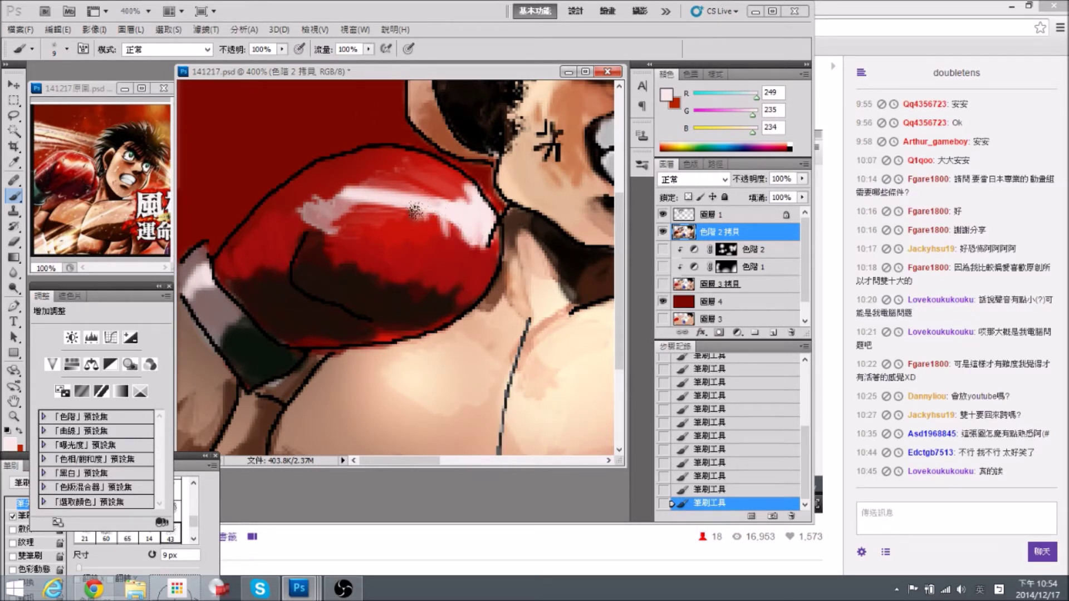
Cover the shine's left end with sampled red (RGB 174, 21, 13) and add small pale pink glints (RGB 244, 222, 221) at 7 px.
left_click(346, 231, "alt")
mouse_move(337, 231)
left_mouse_down()
mouse_move(314, 208)
mouse_move(302, 214)
mouse_move(326, 202)
left_mouse_up()
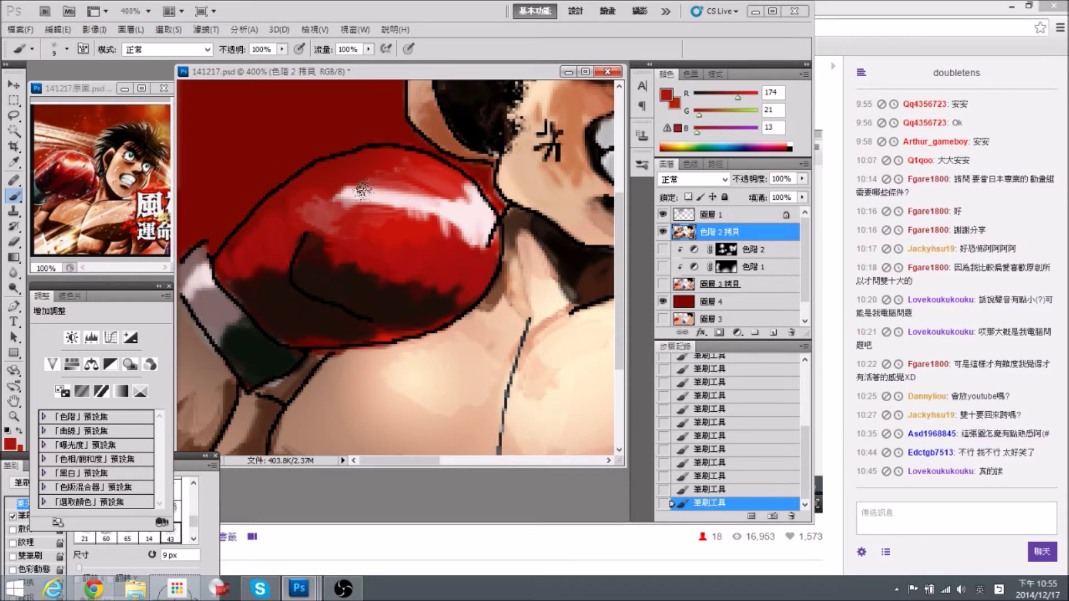
left_click(354, 194, "alt")
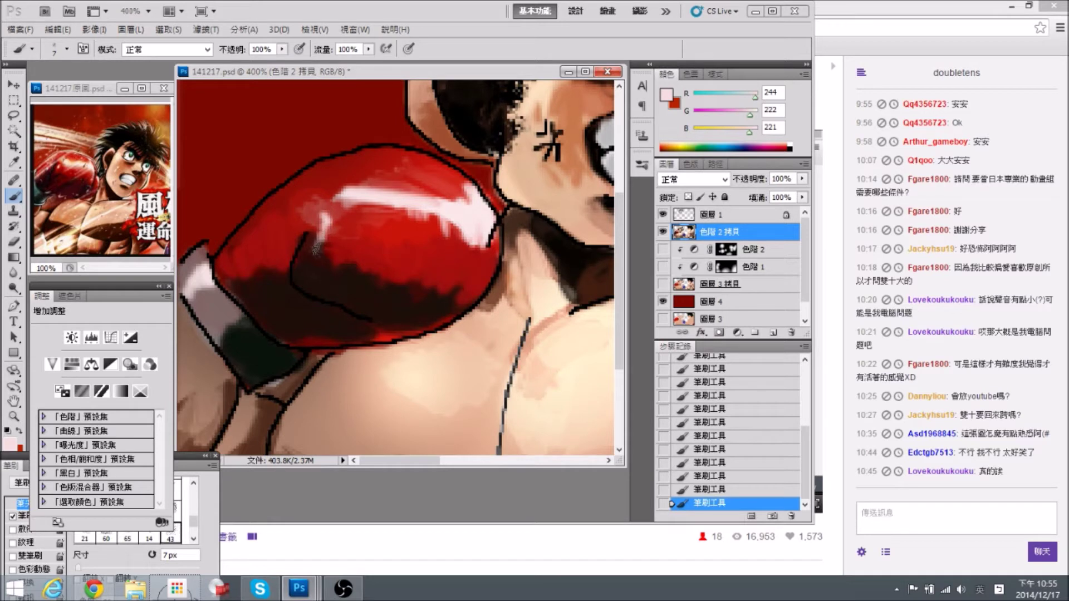
scroll(317, 225, "up", 1)
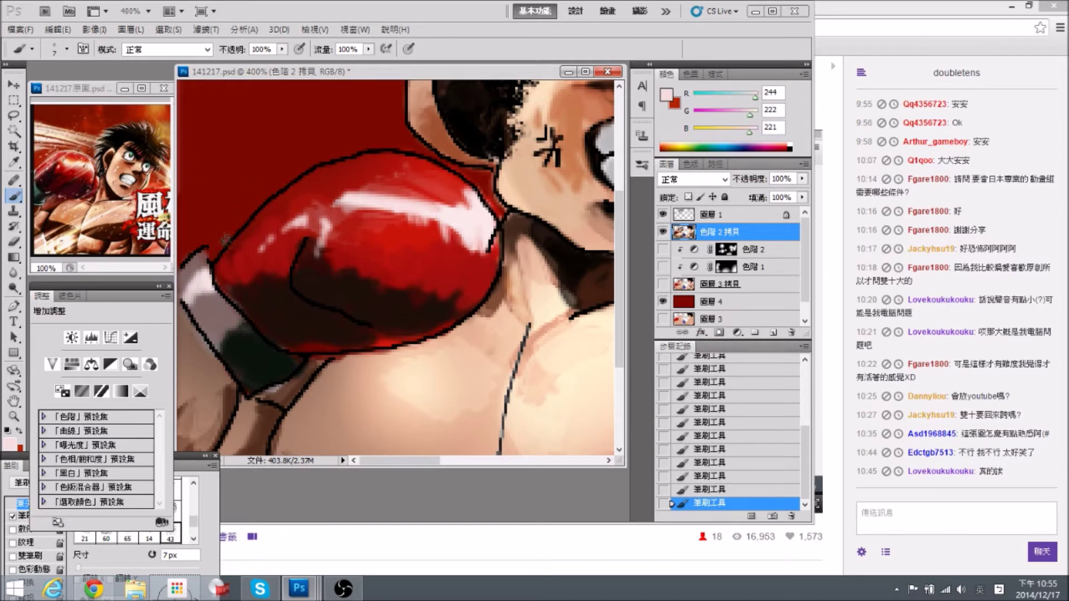
mouse_move(219, 260)
left_mouse_down()
mouse_move(294, 186)
mouse_move(282, 195)
mouse_move(357, 164)
mouse_move(329, 165)
mouse_move(376, 172)
mouse_move(324, 179)
mouse_move(366, 163)
mouse_move(262, 220)
mouse_move(277, 207)
mouse_move(230, 248)
left_mouse_up()
Paint a thin rim light along the red glove's upper contour with sampled pale pink (RGB 230, 190, 188) at 7 px.
left_click(366, 163, "alt")
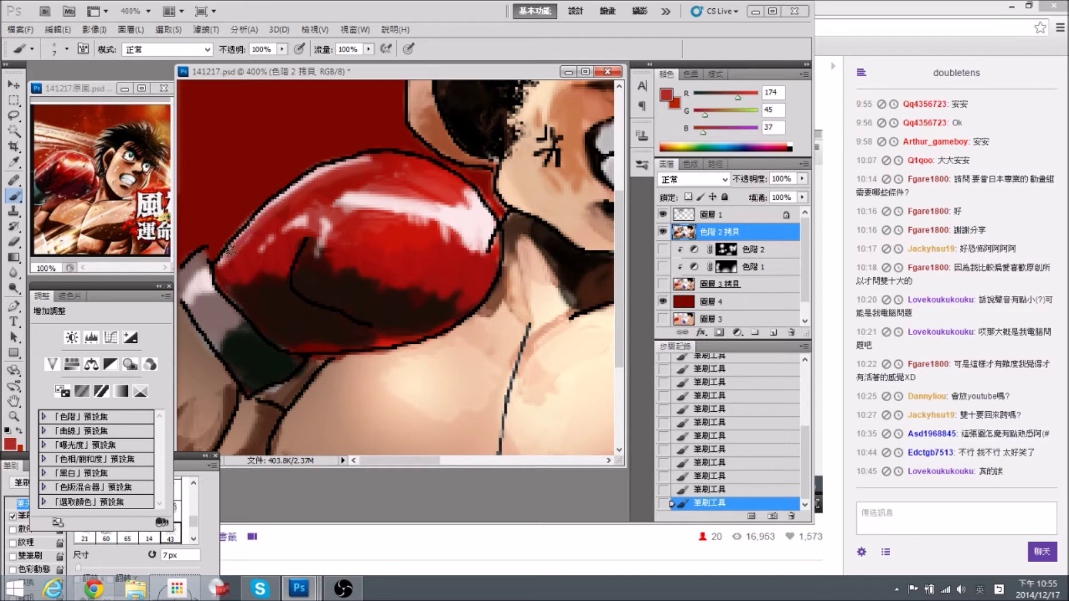
left_click(317, 170, "alt")
mouse_move(359, 157)
left_mouse_down()
mouse_move(427, 162)
mouse_move(467, 189)
left_mouse_up()
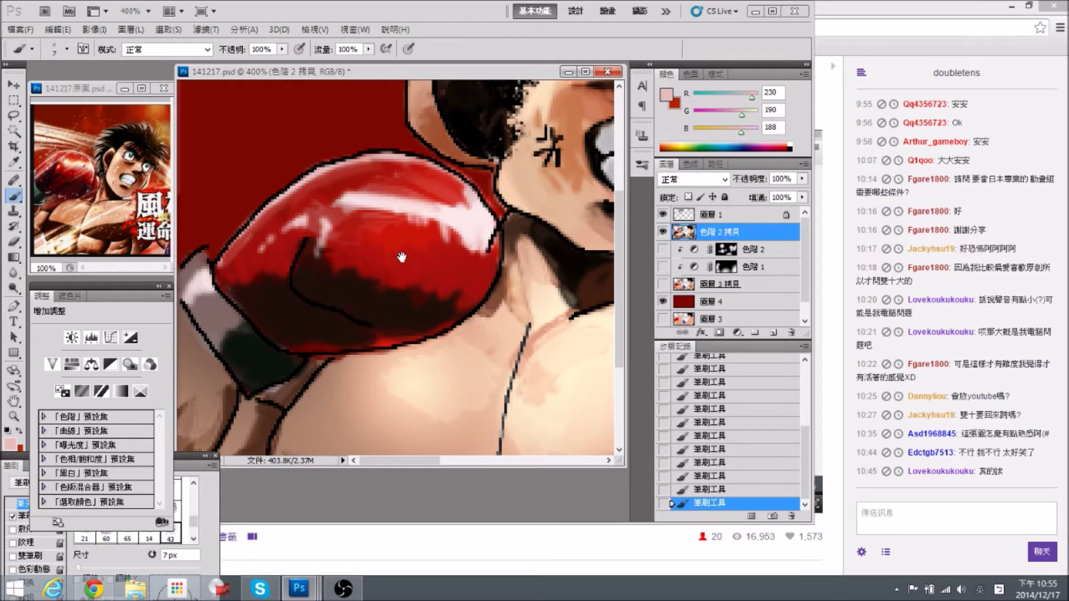
Edge the red glove's fold line with sampled red (RGB 174, 17, 13) and clean up its lower end with sampled reds and dark browns.
left_click_drag(402, 256, 401, 226)
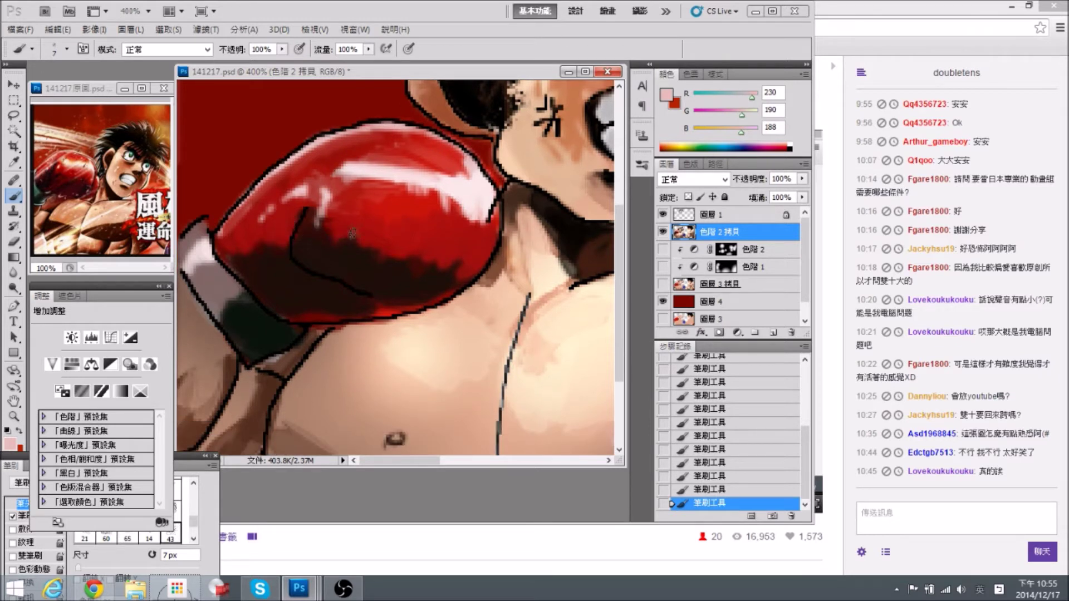
left_click(367, 220, "alt")
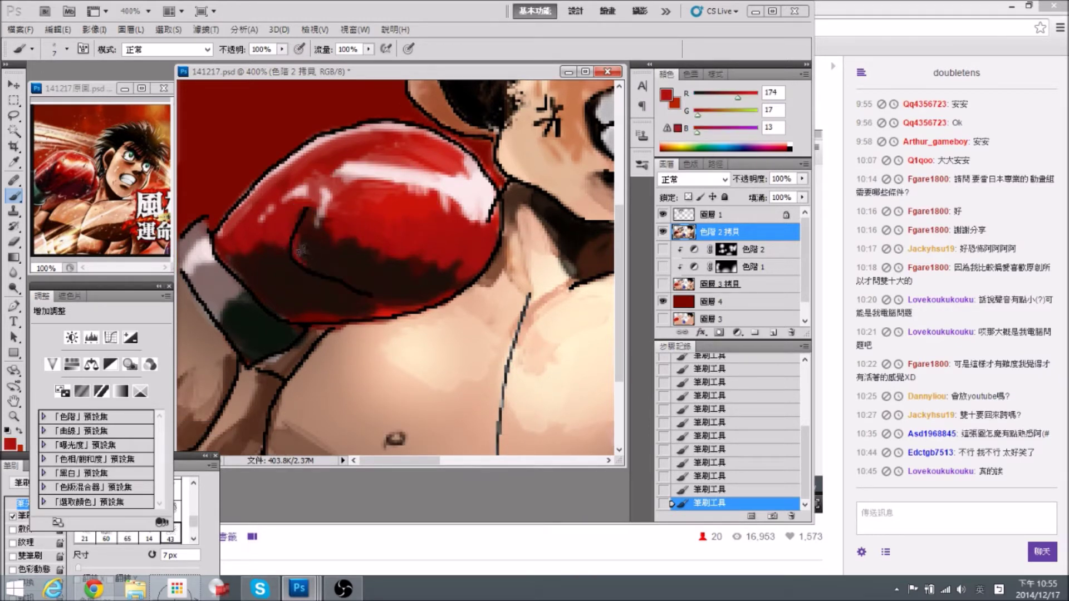
left_click_drag(303, 255, 331, 271)
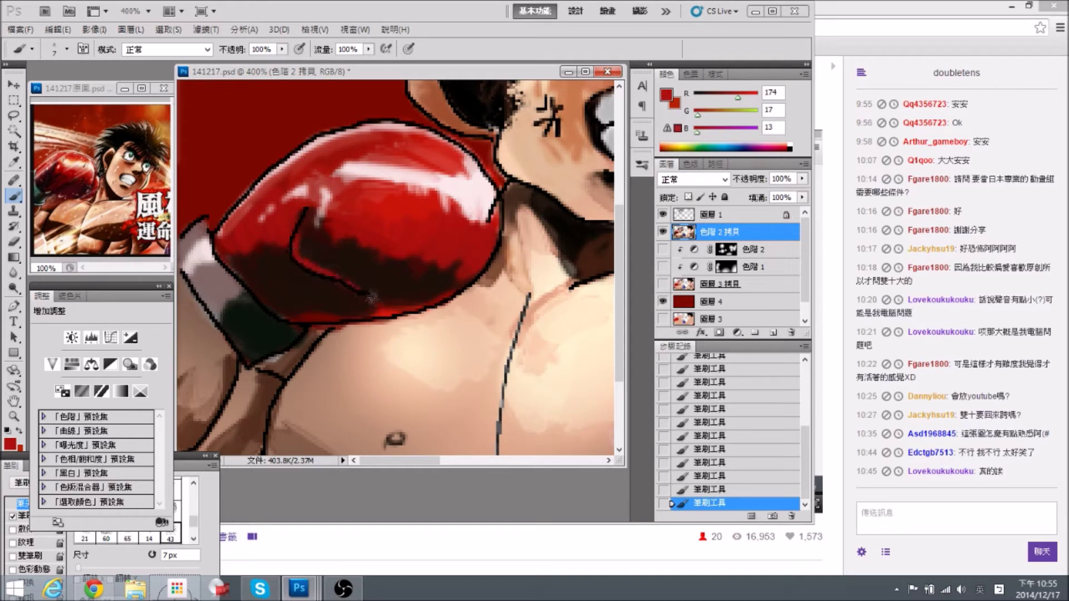
left_click(393, 305, "alt")
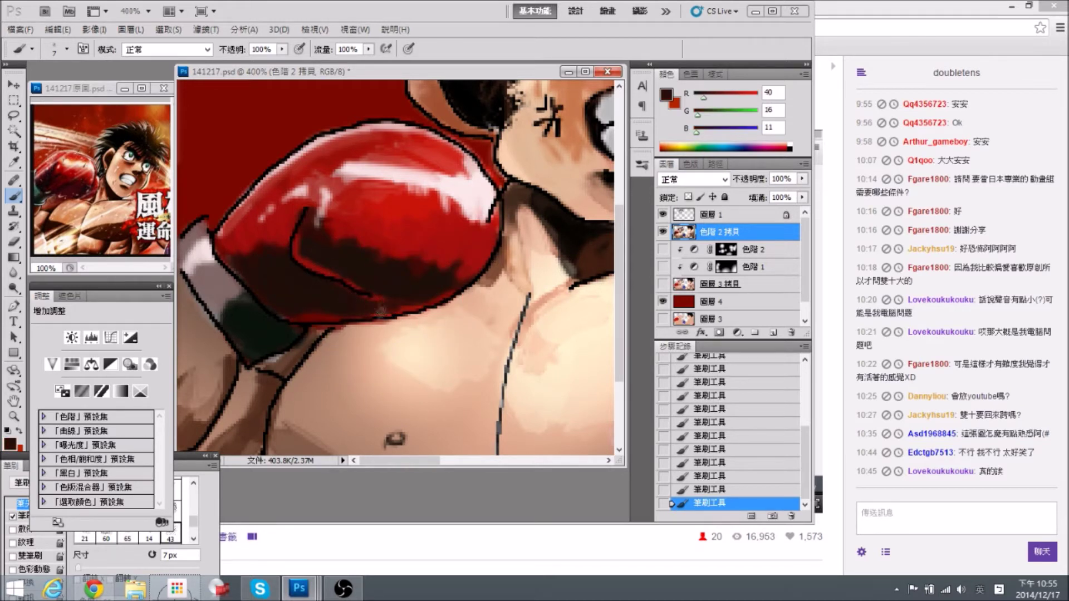
left_click(360, 287, "alt")
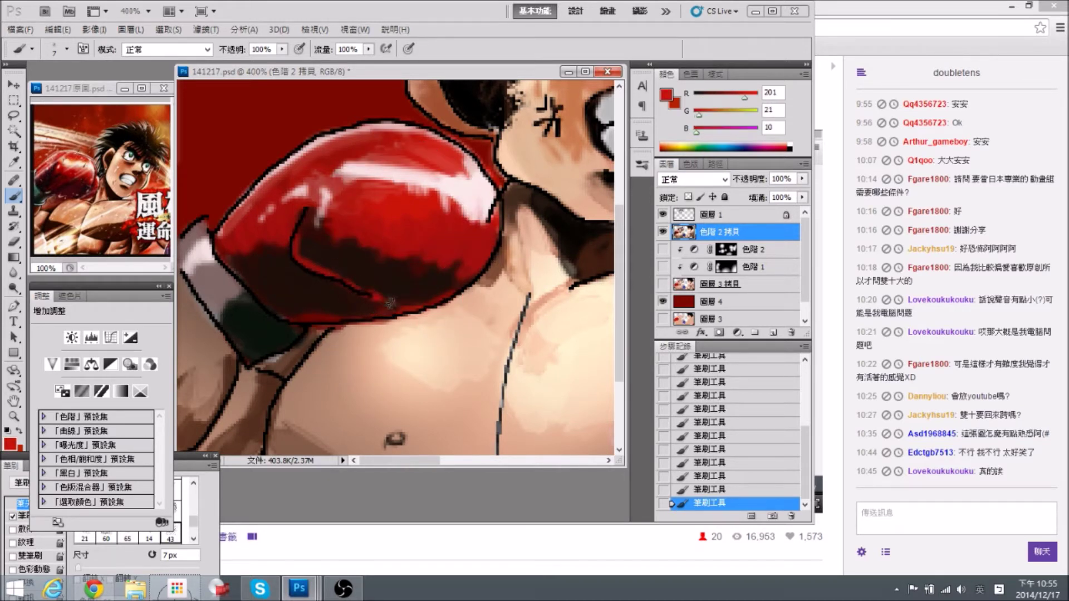
left_click(405, 303, "alt")
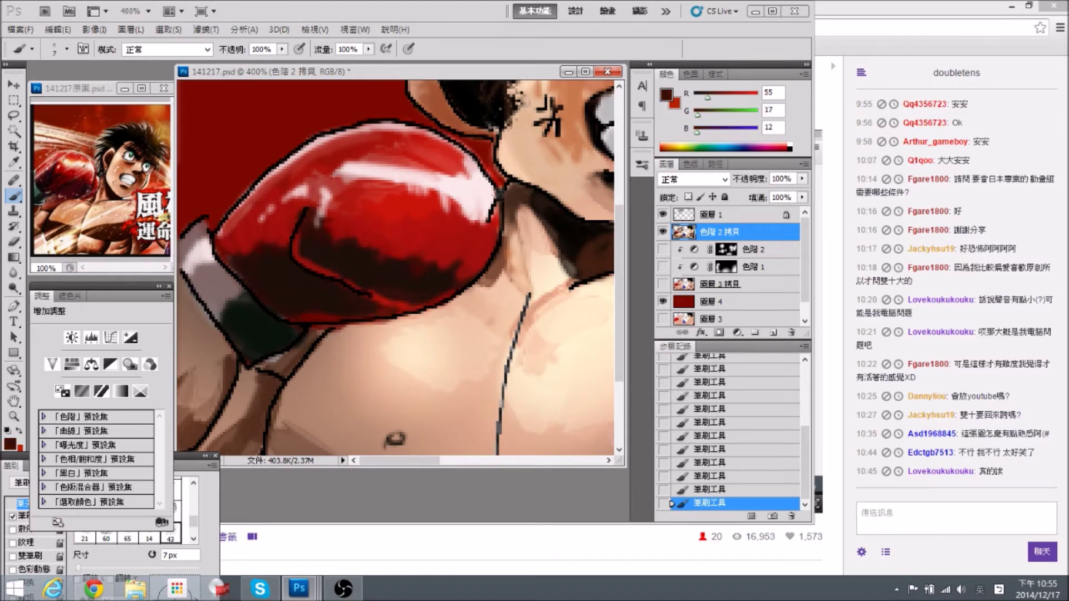
Erase the stray line at the red glove's edge near the neck on layer 圖層 1, then reselect layer 色階 2 拷貝.
key("ctrl+minus")
key("ctrl+minus")
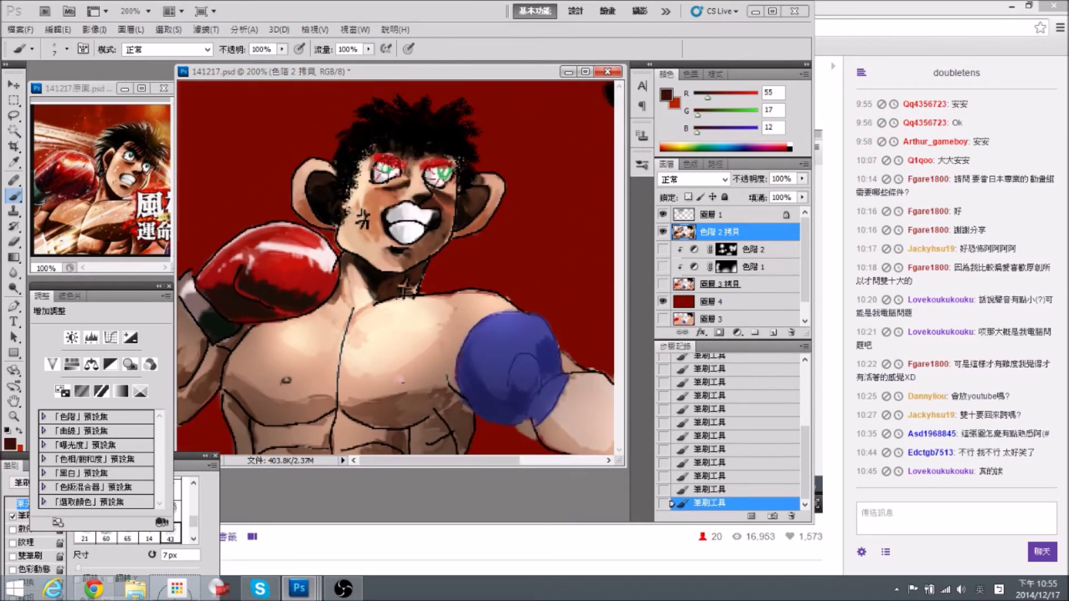
key("ctrl+plus")
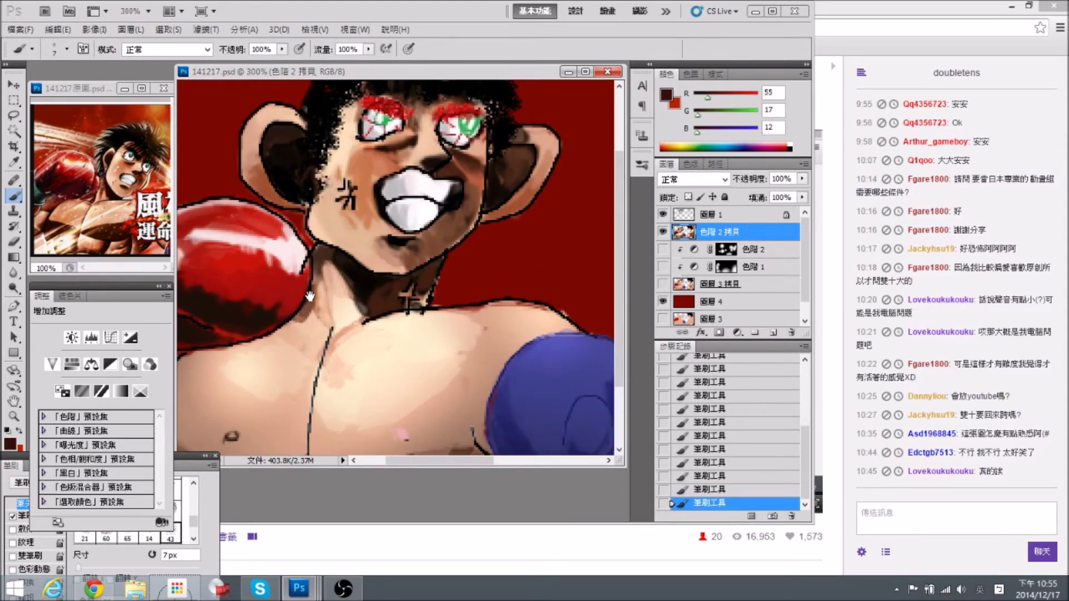
left_click_drag(308, 301, 314, 290)
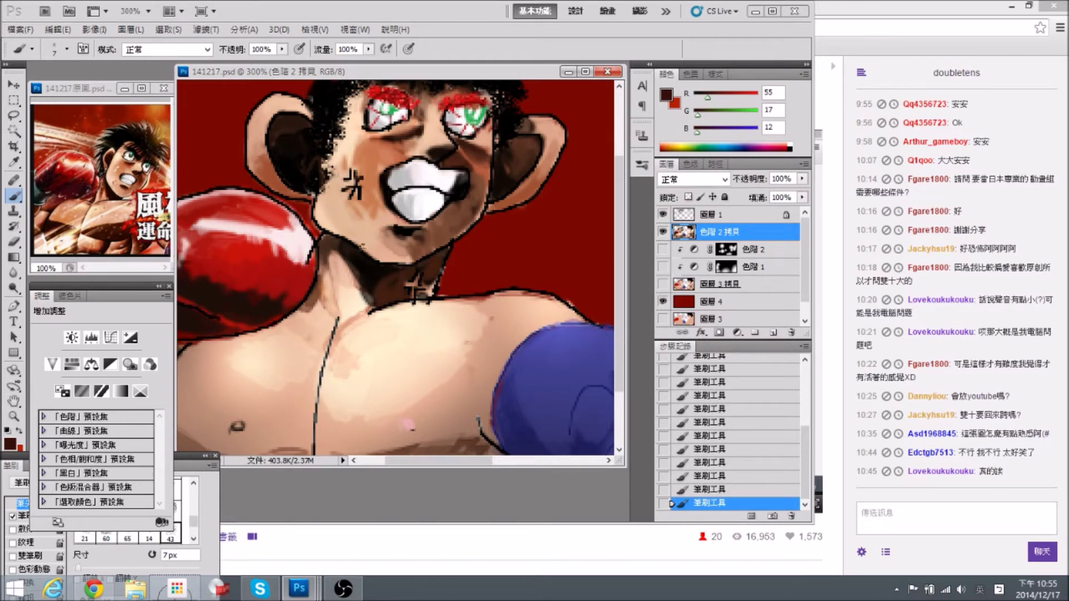
left_click(716, 217)
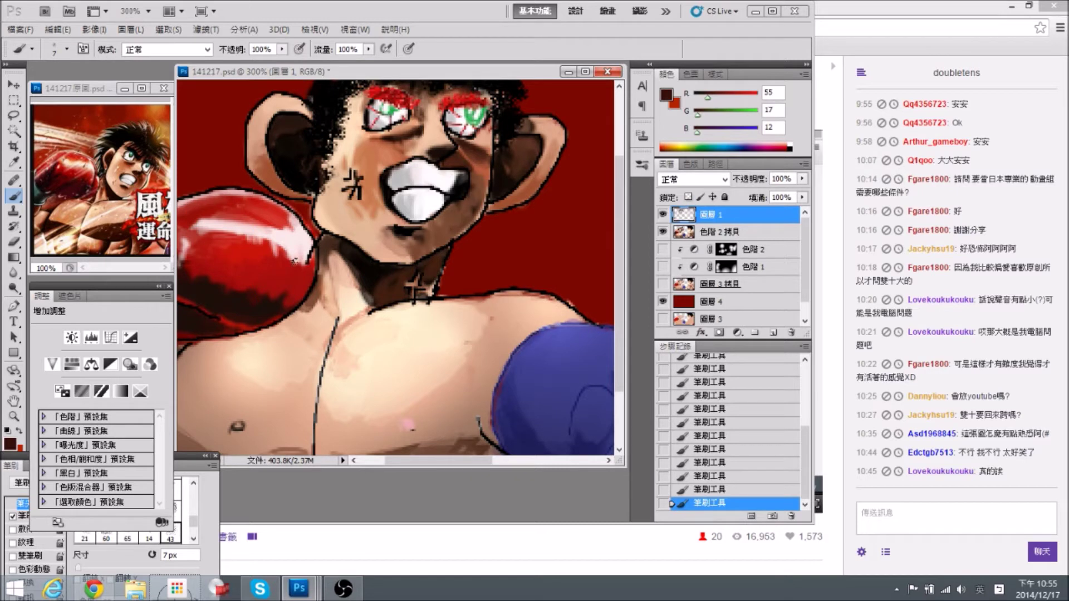
key("e")
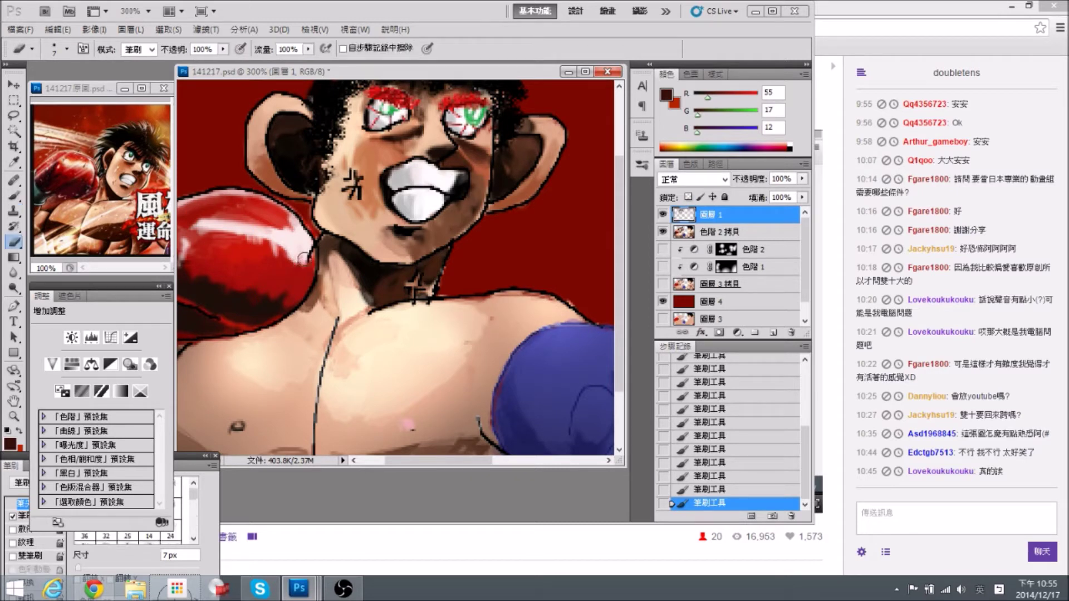
left_click_drag(308, 243, 310, 252)
key("b")
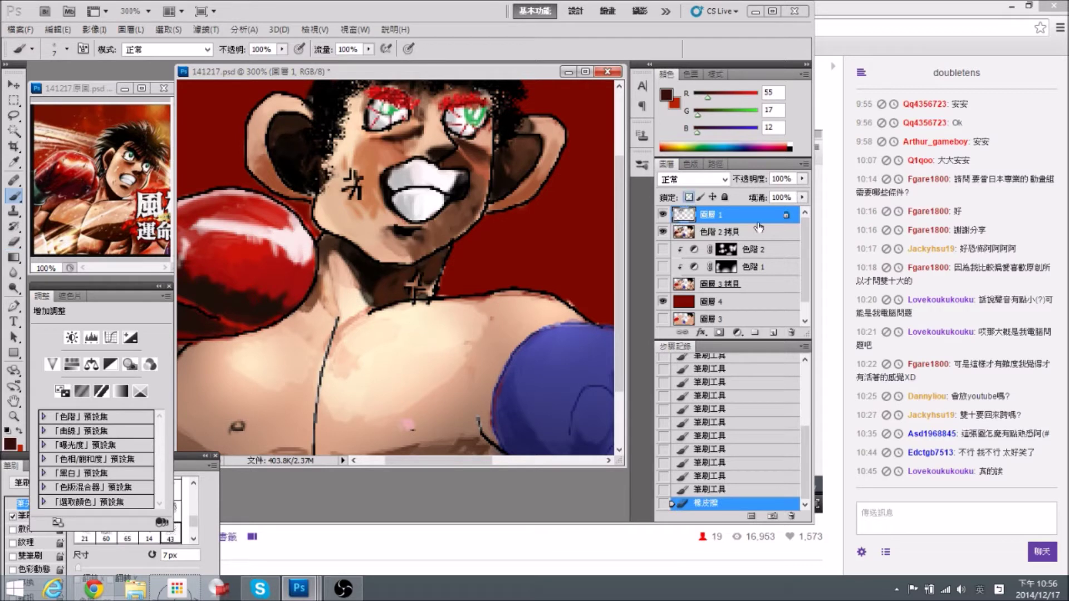
left_click(729, 232)
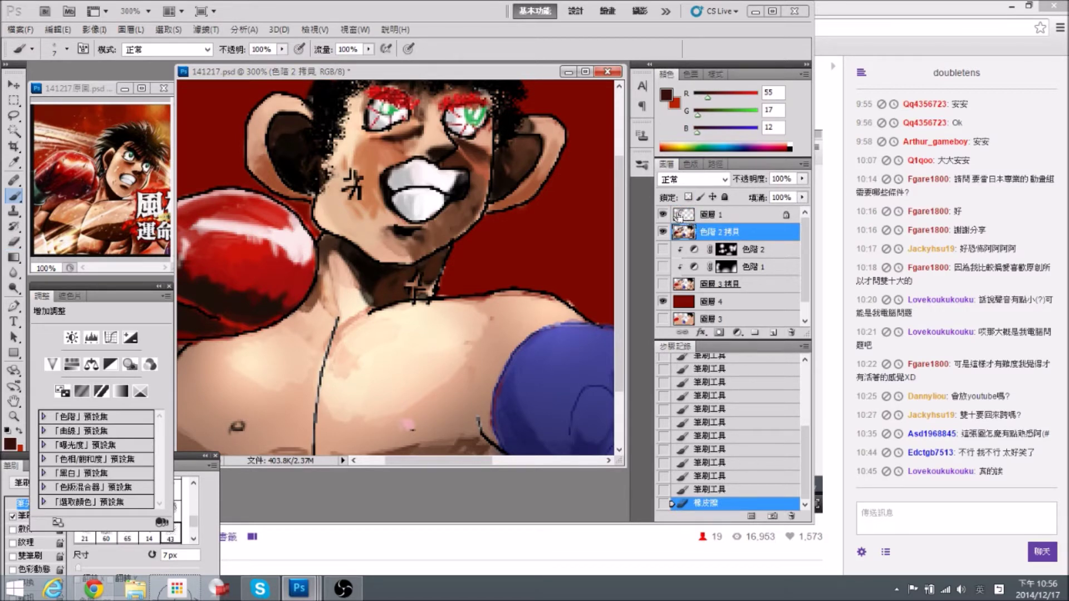
Start shading the forearm beside the red glove's cuff with near-black (RGB 11, 7, 4) sampled from the neck shadow at 7 px.
left_click_drag(284, 292, 404, 262)
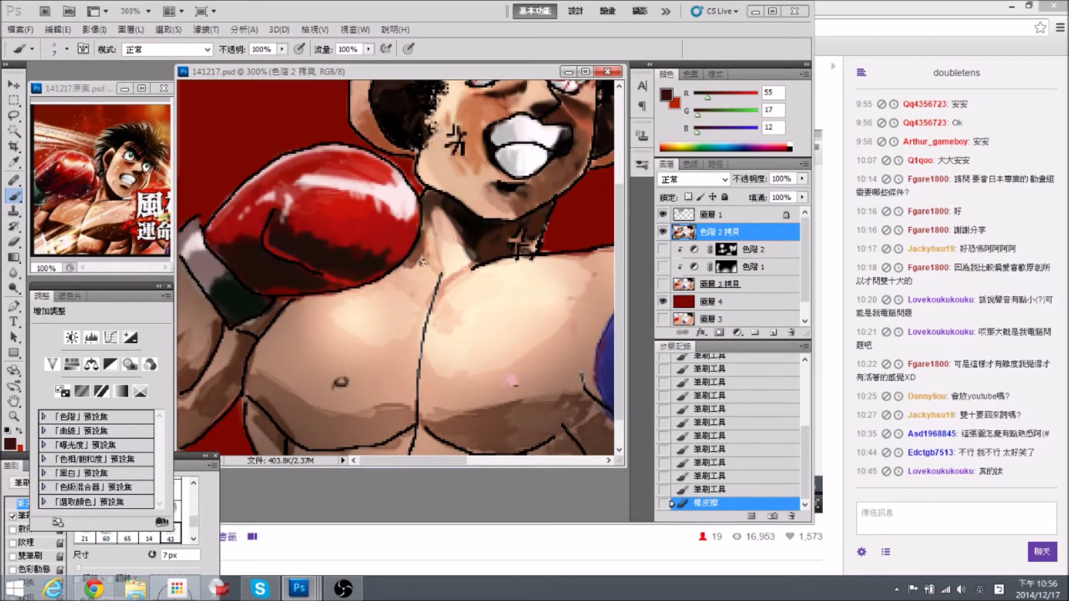
key("ctrl+minus")
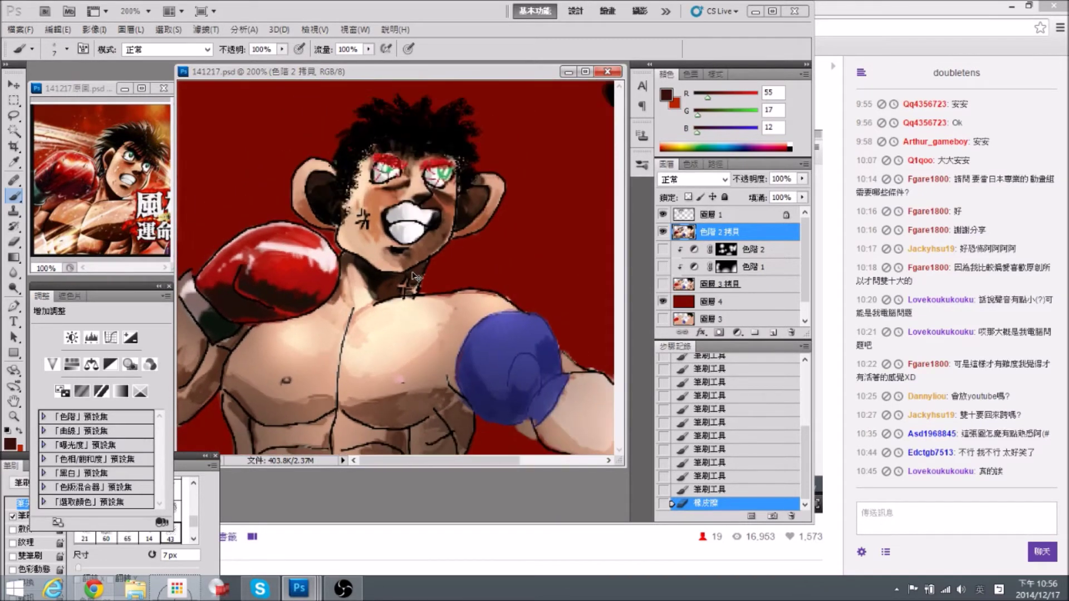
key("ctrl+plus")
left_click_drag(318, 305, 501, 190)
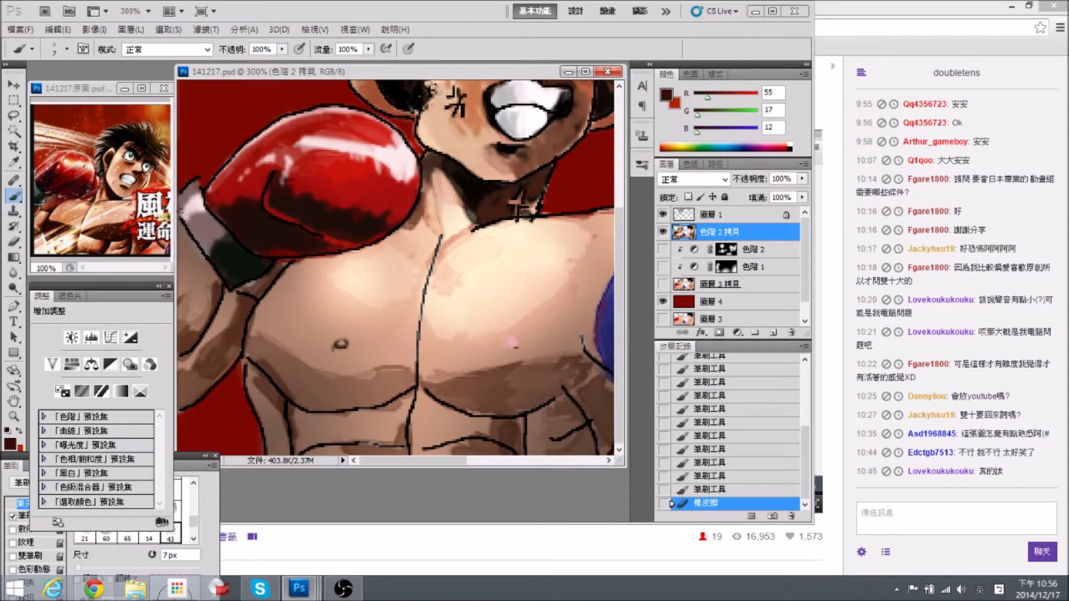
left_click(474, 195, "alt")
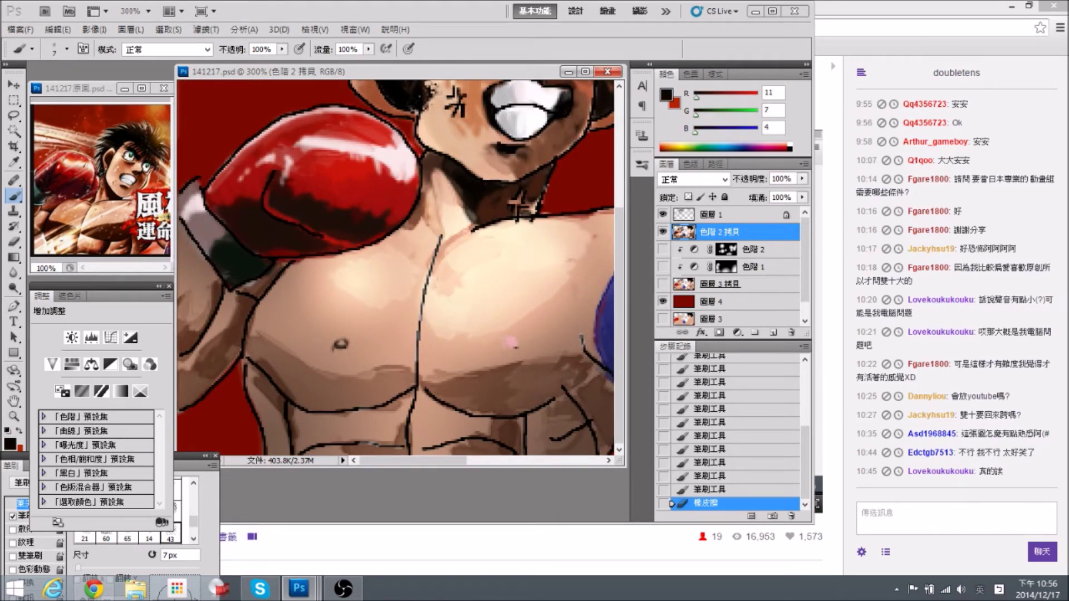
left_click_drag(202, 277, 206, 297)
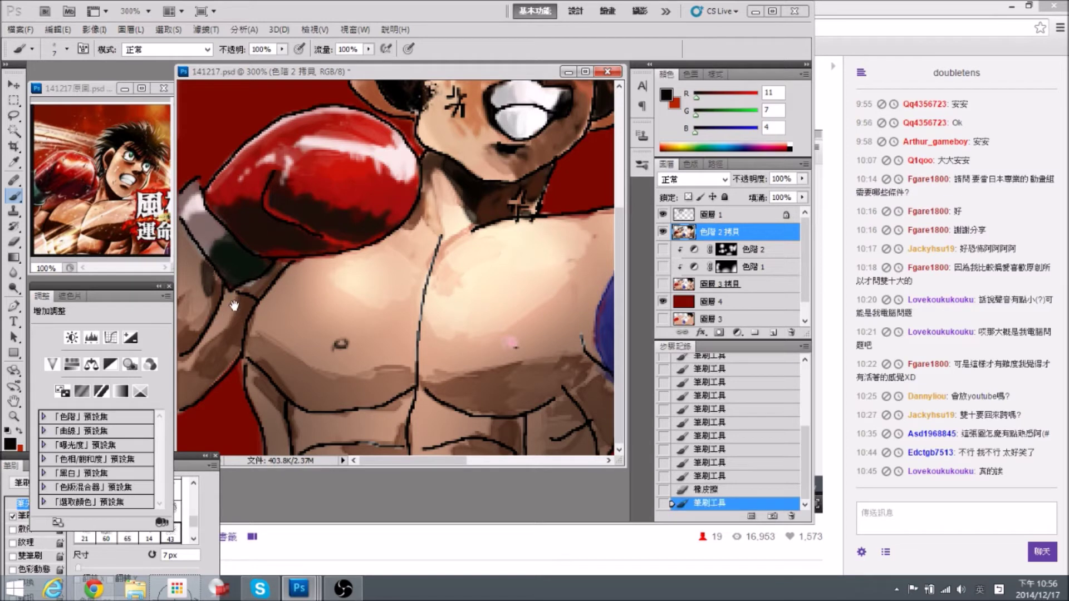
left_click(206, 277, "alt")
left_click_drag(204, 261, 185, 237)
Fill the forearm below the cuff with dark reddish brown (RGB 36, 10, 2) sampled from the reference, enlarging the brush to 10 px.
left_click(46, 224, "alt")
mouse_move(202, 276)
left_mouse_down()
mouse_move(185, 292)
mouse_move(195, 261)
left_mouse_up()
key("bracketright")
key("bracketright")
key("bracketright")
left_click_drag(226, 300, 226, 302)
mouse_move(197, 307)
left_mouse_down()
mouse_move(194, 271)
mouse_move(205, 311)
mouse_move(186, 260)
mouse_move(180, 284)
mouse_move(174, 250)
mouse_move(192, 314)
mouse_move(200, 306)
mouse_move(188, 332)
mouse_move(199, 280)
mouse_move(183, 265)
left_mouse_up()
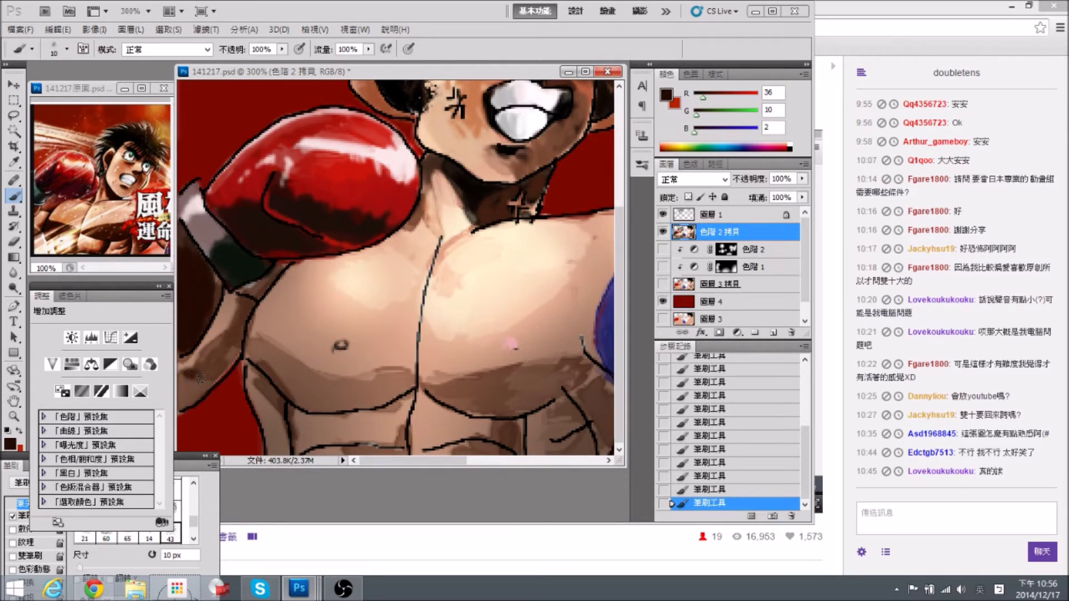
Darken the rest of the raised arm with near-black (RGB 11, 7, 4), and paint sampled skin tone (RGB 184, 140, 115) along the adjoining chest edge.
mouse_move(184, 392)
left_mouse_down()
mouse_move(230, 351)
mouse_move(219, 362)
mouse_move(201, 356)
mouse_move(226, 342)
mouse_move(235, 352)
mouse_move(251, 298)
mouse_move(238, 321)
mouse_move(221, 323)
mouse_move(213, 364)
mouse_move(239, 334)
left_mouse_up()
left_click(193, 267, "alt")
mouse_move(246, 303)
left_mouse_down()
mouse_move(226, 359)
mouse_move(252, 291)
mouse_move(278, 267)
left_mouse_up()
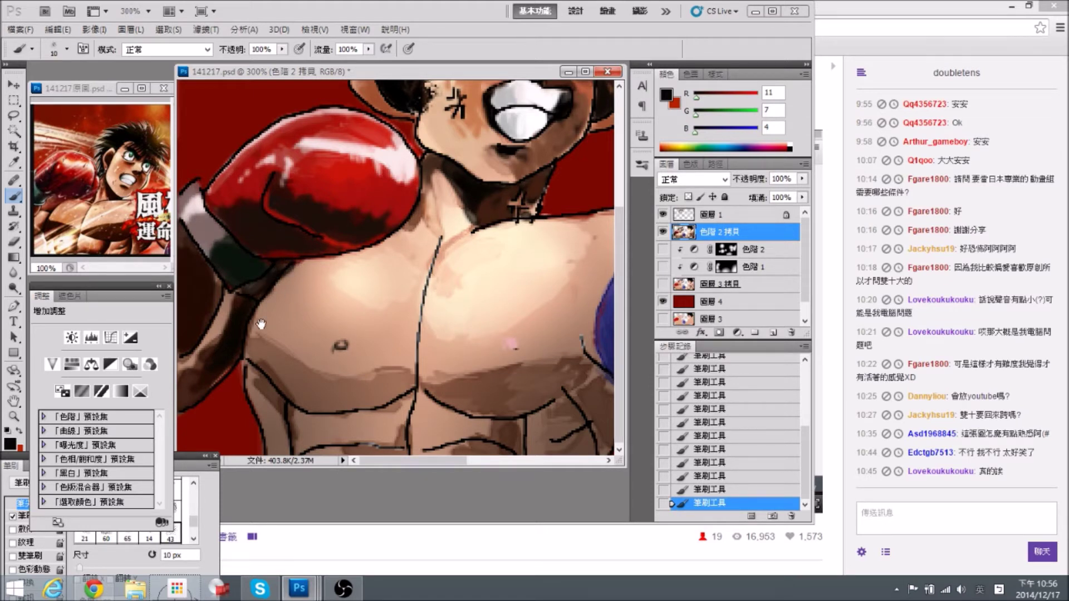
left_click(288, 281, "alt")
left_click_drag(293, 265, 271, 304)
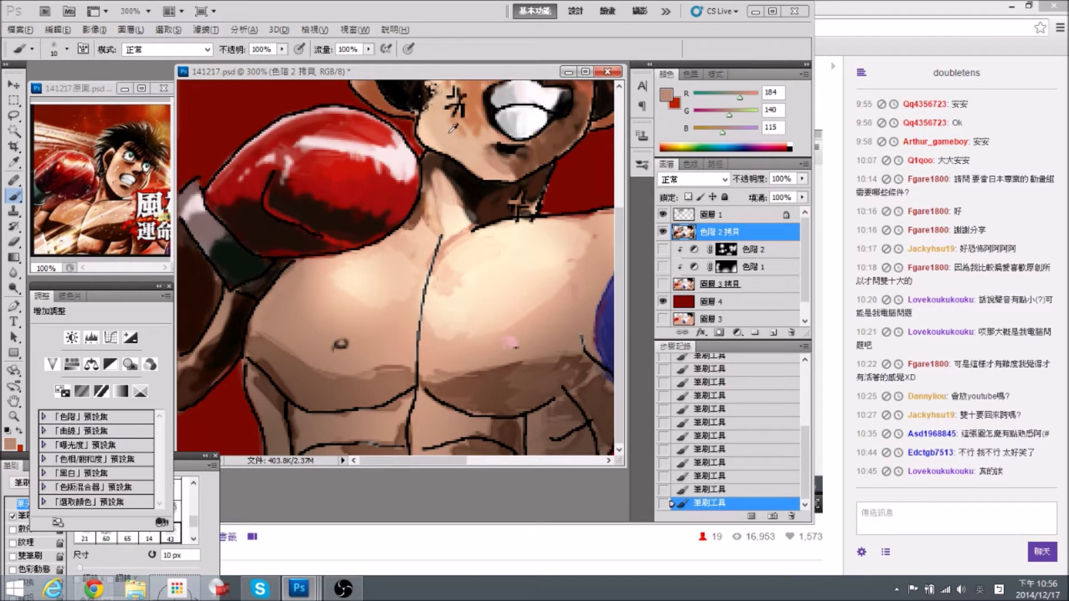
Paint the raised arm below the cuff with skin tone (RGB 223, 160, 127) sampled from the reference, using a 20 px brush.
left_click(77, 218, "alt")
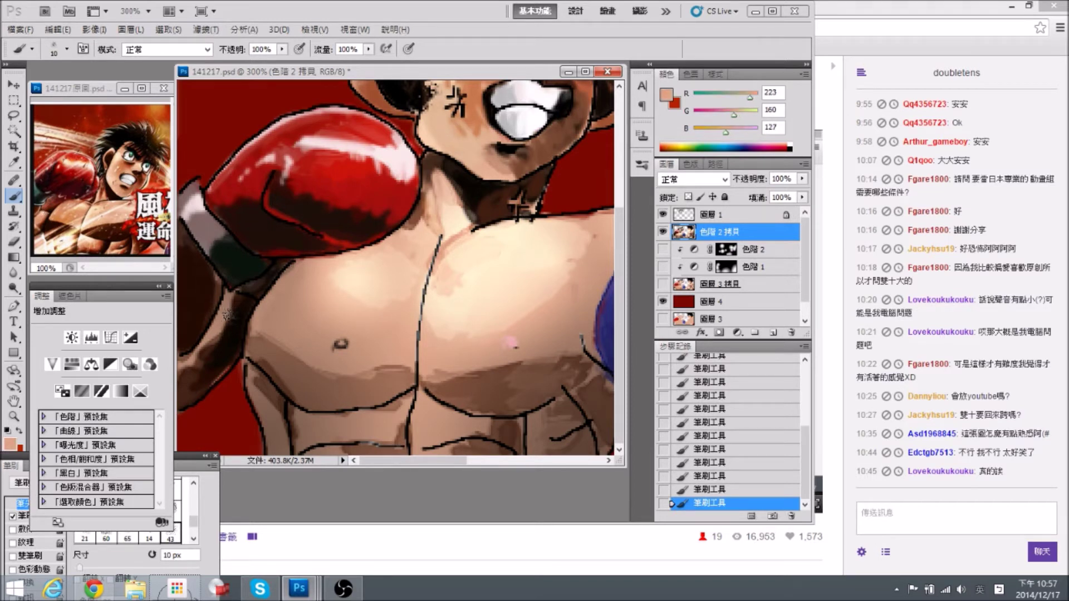
key("]")
mouse_move(205, 336)
left_mouse_down()
mouse_move(216, 345)
mouse_move(229, 336)
left_mouse_up()
Shade the raised arm's edges with near-black tones sampled from the painting (RGB 14, 8, 4 and 19, 11, 7), reducing the brush to 9 px.
left_click(213, 350, "alt")
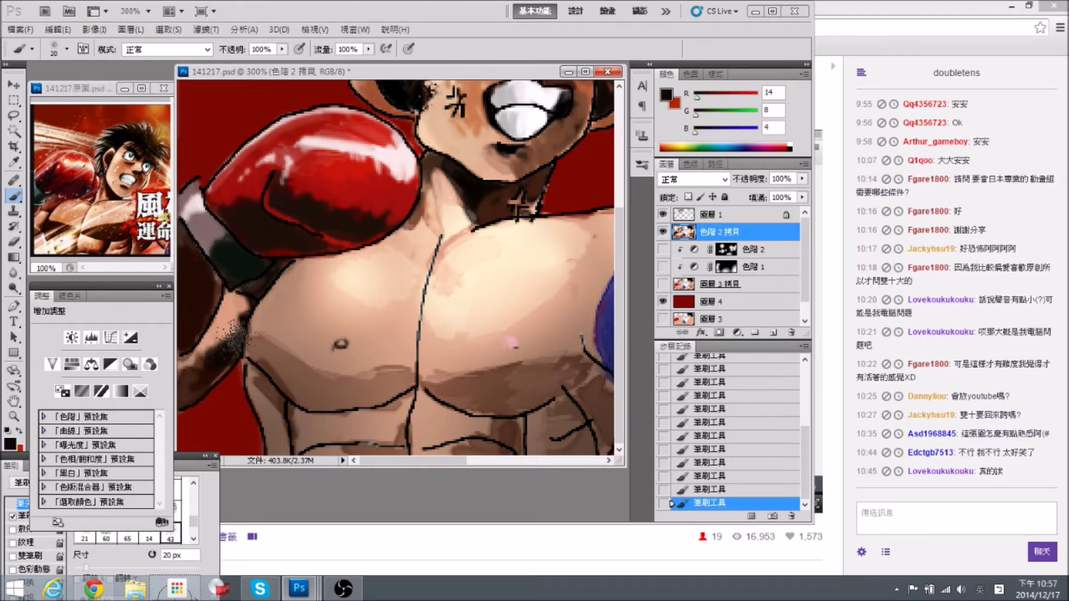
left_click(219, 329, "alt")
mouse_move(217, 332)
left_mouse_down()
mouse_move(211, 352)
mouse_move(223, 345)
left_mouse_up()
left_click(228, 357, "alt")
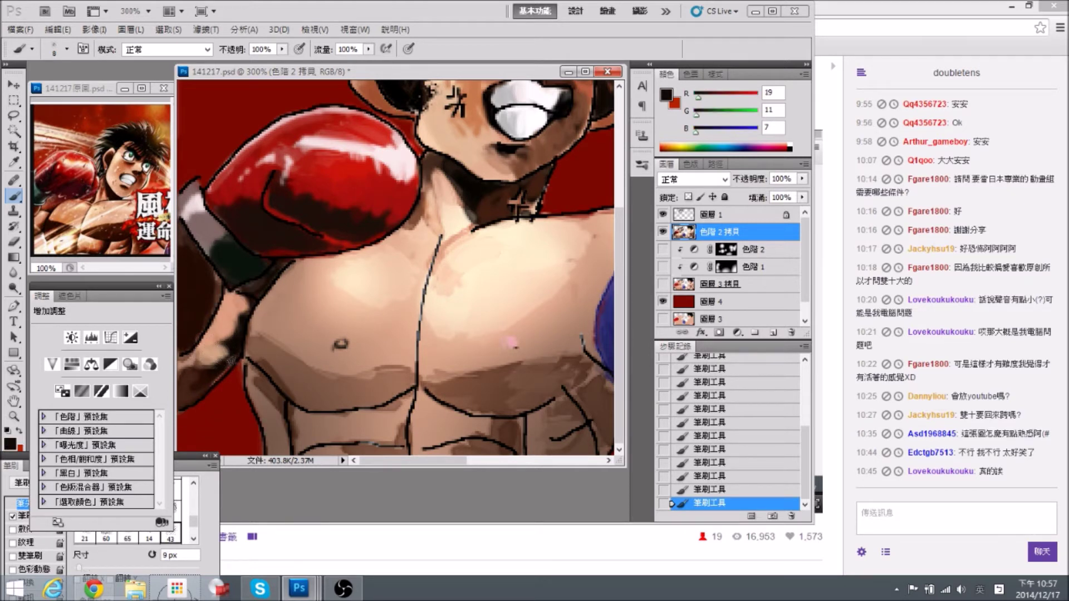
mouse_move(213, 353)
left_mouse_down()
mouse_move(225, 261)
mouse_move(202, 264)
mouse_move(214, 340)
mouse_move(202, 351)
mouse_move(214, 361)
mouse_move(231, 343)
mouse_move(196, 380)
left_mouse_up()
Blend the raised arm's shading with mid brown (RGB 155, 97, 62) and other tones sampled from the painting at 7 px.
left_click(473, 118, "alt")
left_click(238, 330, "alt")
left_click(227, 341, "alt")
scroll(204, 312, "up", 1)
key("bracketleft")
key("bracketleft")
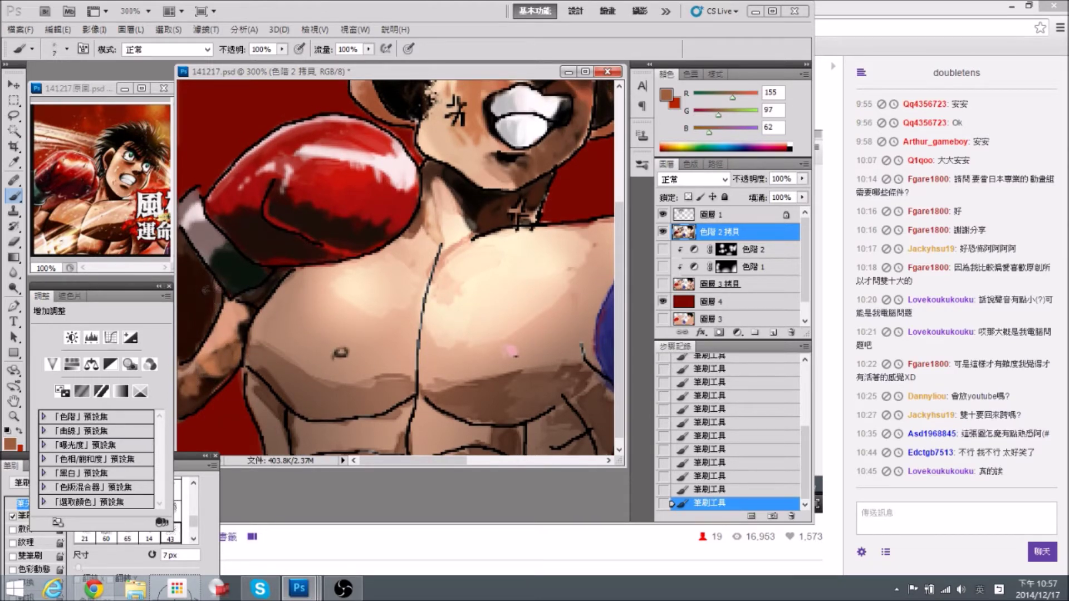
left_click(221, 329, "alt")
mouse_move(218, 290)
left_mouse_down()
mouse_move(187, 333)
mouse_move(212, 317)
mouse_move(185, 355)
left_mouse_up()
Paint the dark shape beside the forearm with sampled dark reddish brown (RGB 45, 17, 8) at 8 px.
left_click(209, 295, "alt")
left_click_drag(212, 281, 200, 334)
left_click_drag(212, 295, 186, 353)
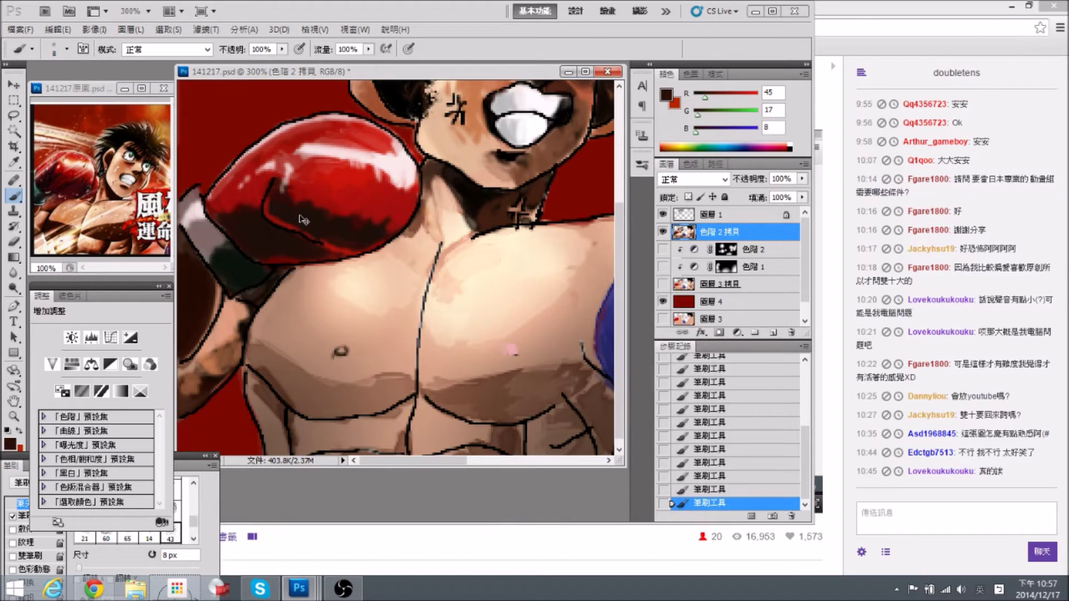
Fill the shape beside the forearm with warm brown (RGB 84, 28, 1) sampled from the painting, enlarging the brush to 25 px.
key("ctrl+minus")
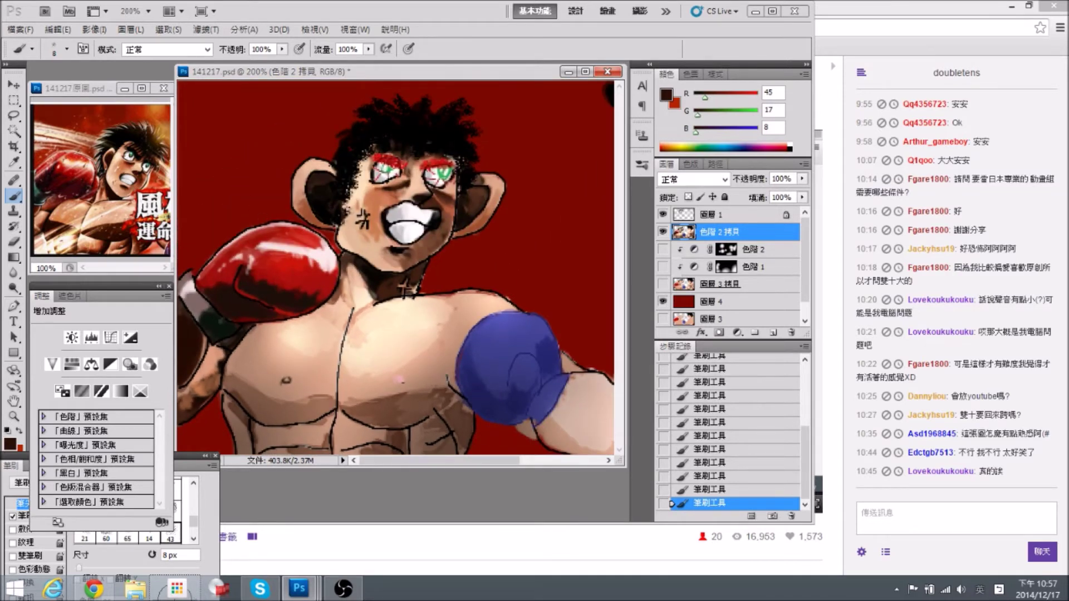
key("ctrl+plus")
key("bracketright")
key("bracketright")
left_click_drag(378, 341, 482, 272)
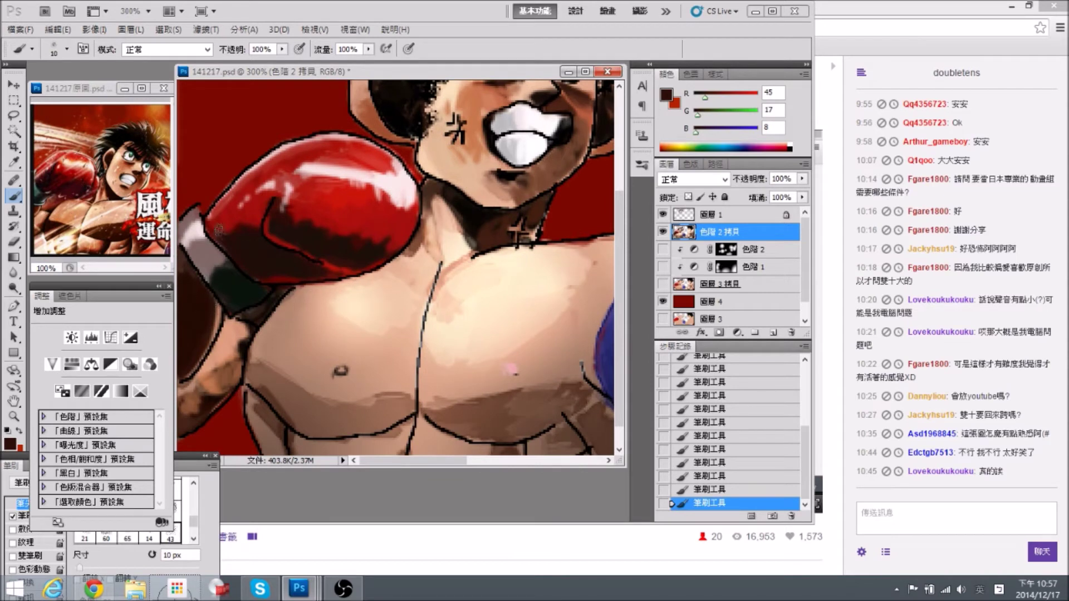
left_click(187, 275, "alt")
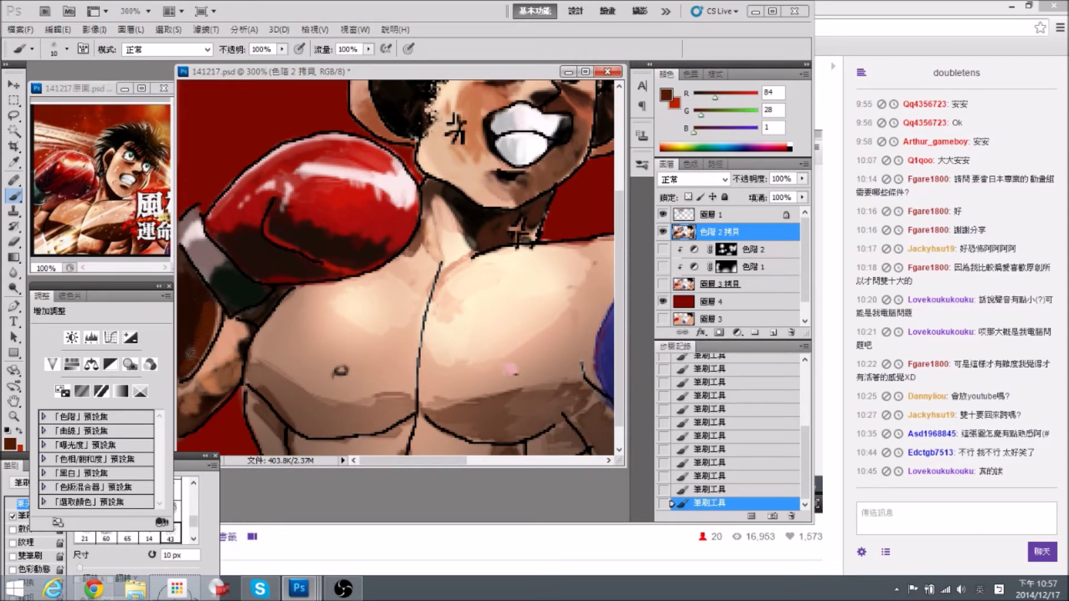
key("bracketright")
key("bracketright")
key("bracketright")
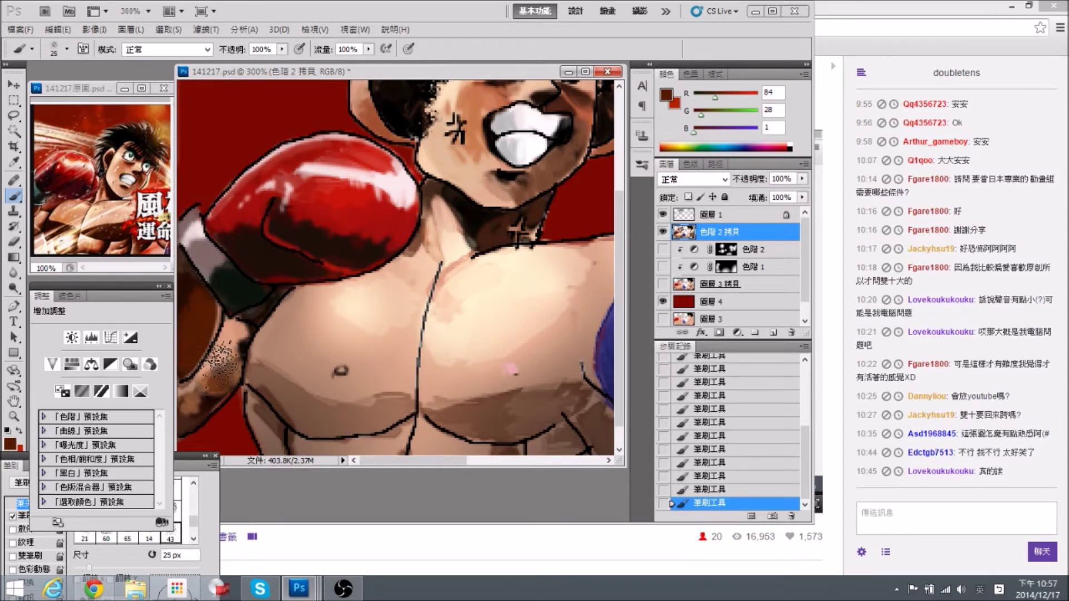
left_click_drag(181, 390, 204, 398)
left_click(220, 359, "alt")
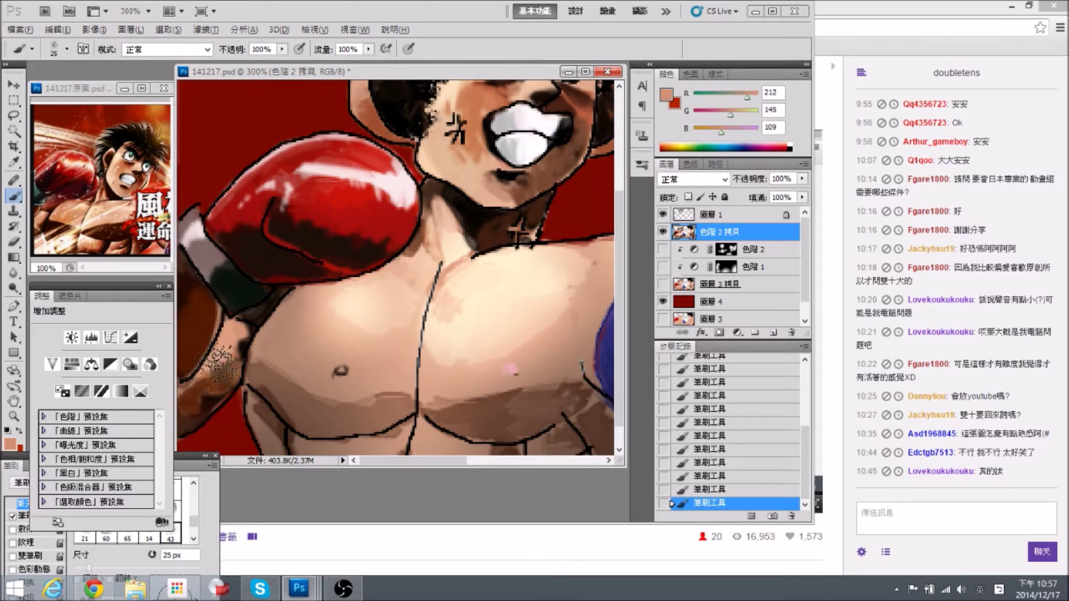
left_click_drag(321, 371, 455, 287)
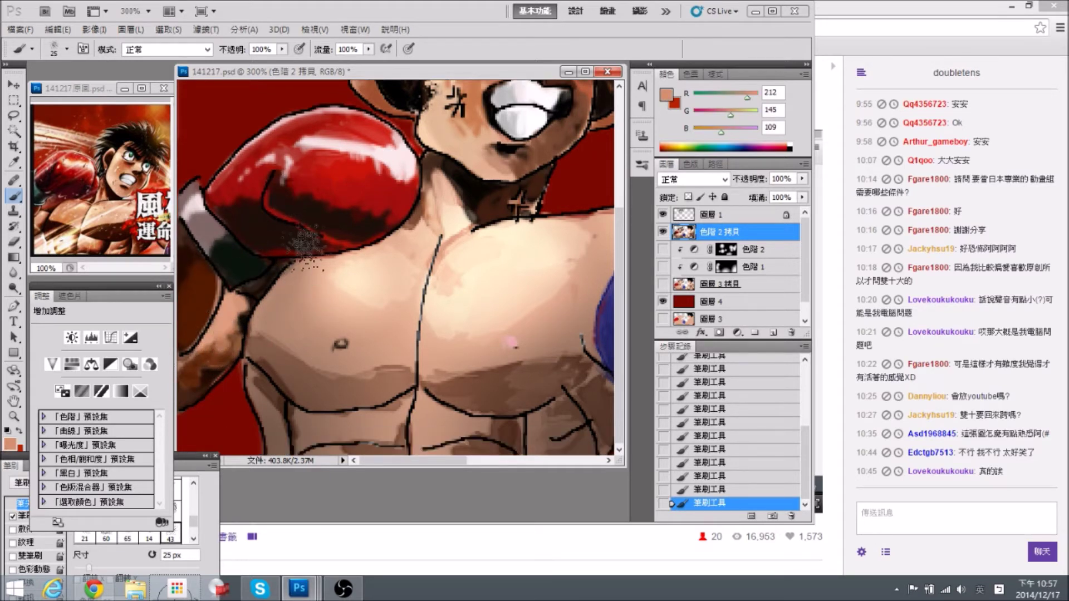
key("bracketleft")
key("bracketleft")
key("bracketleft")
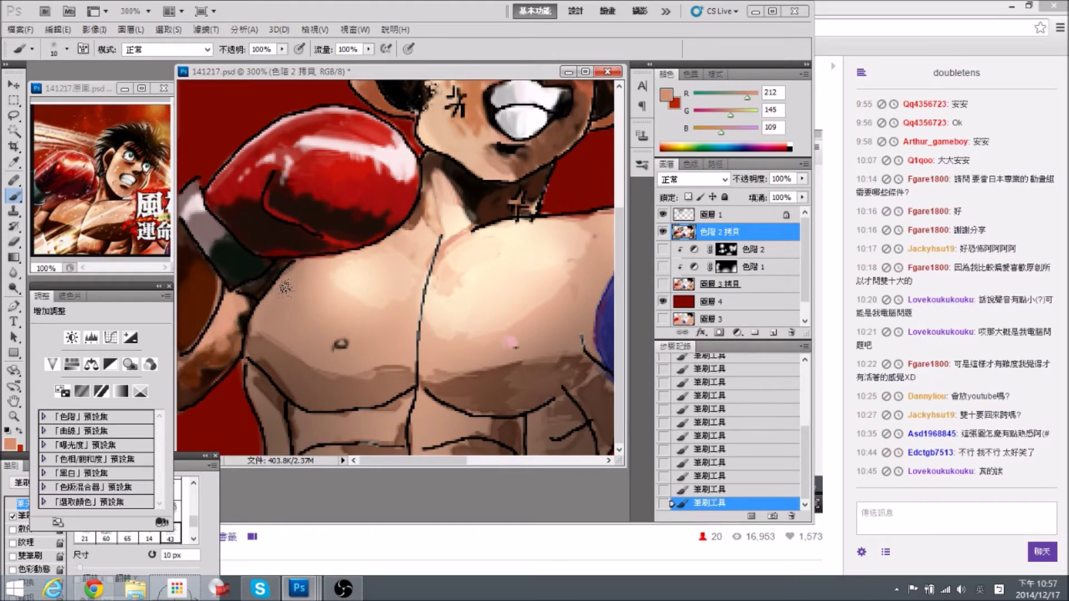
left_click_drag(293, 351, 285, 352)
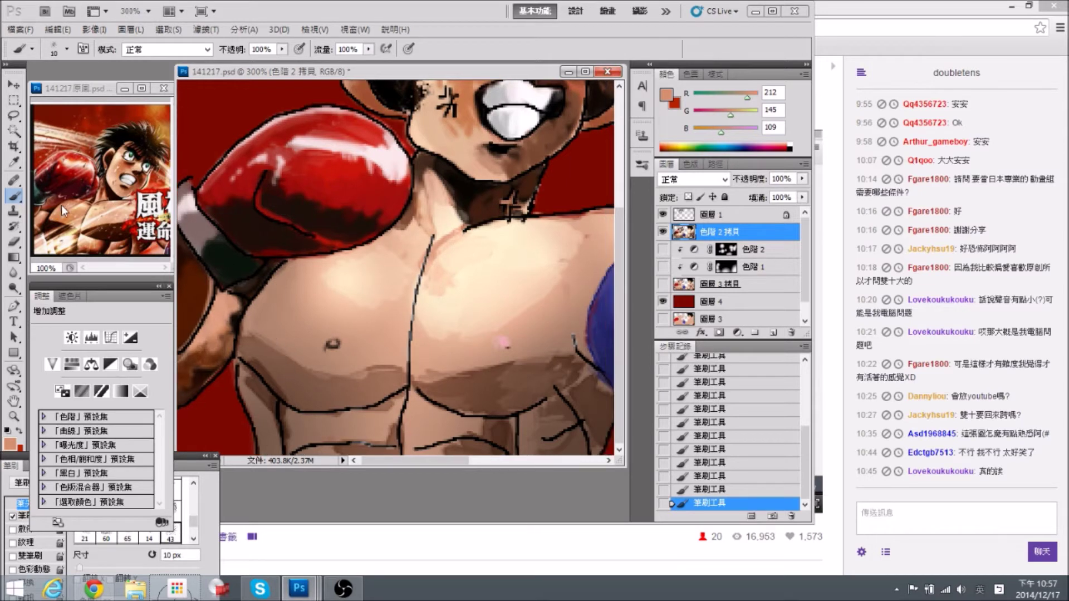
Paint the shadow under the pectoral on the red glove's side with dark brown (RGB 36, 11, 3) sampled from the reference at 15 px.
left_click(51, 223, "alt")
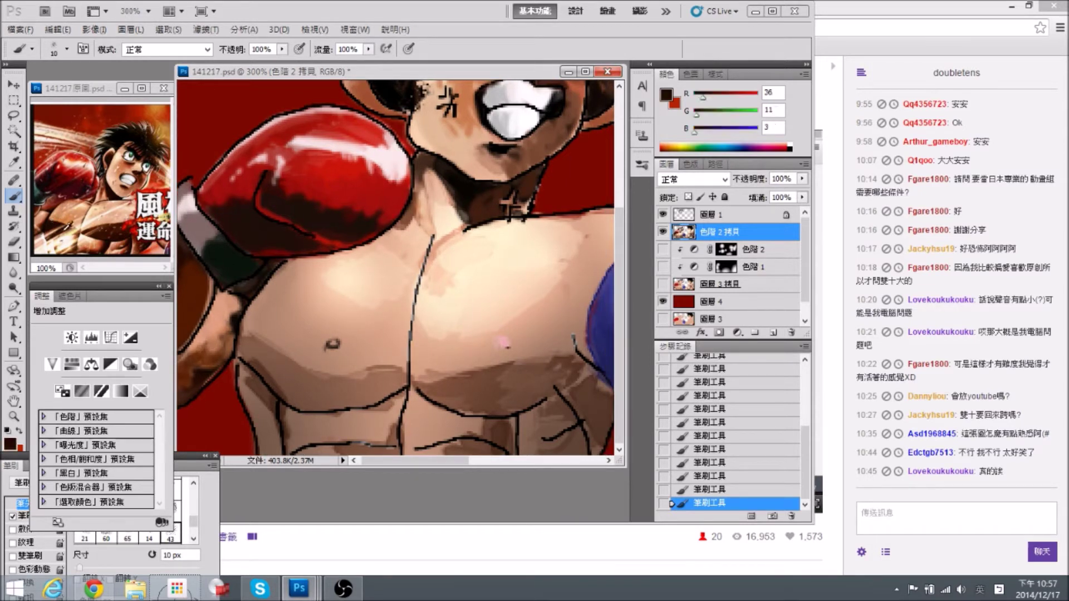
key("bracketright")
key("bracketright")
key("bracketleft")
left_click(262, 360)
mouse_move(286, 379)
left_mouse_down()
mouse_move(256, 351)
mouse_move(295, 384)
mouse_move(251, 346)
mouse_move(288, 377)
mouse_move(334, 389)
mouse_move(281, 370)
mouse_move(303, 384)
mouse_move(354, 390)
mouse_move(311, 393)
mouse_move(320, 351)
left_mouse_up()
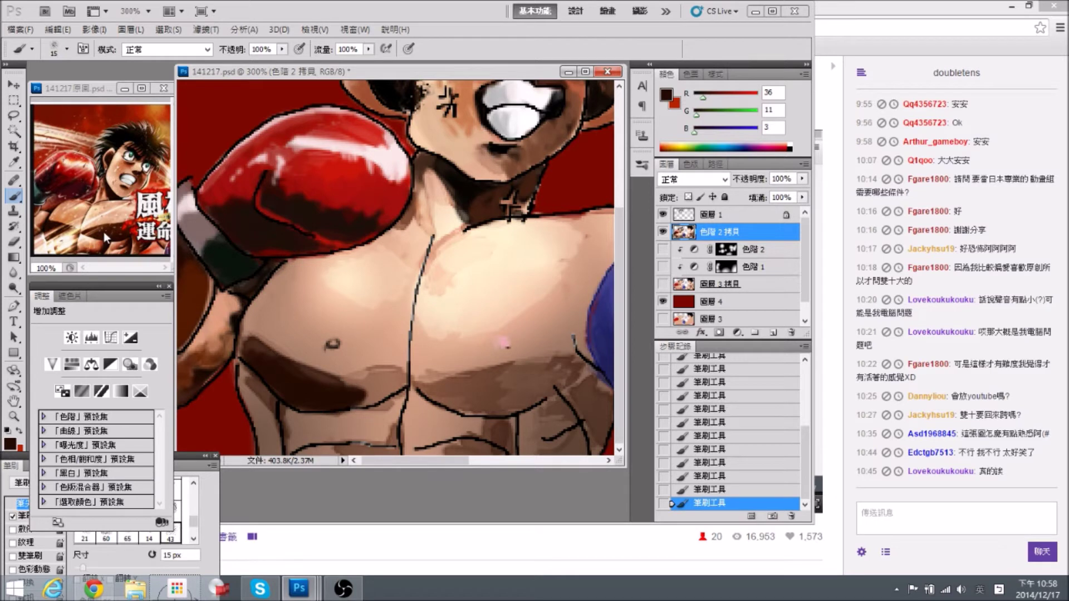
Deepen the shadow under the same pectoral with near-black (RGB 12, 8, 5) sampled from the neck shadow, extending it to the chest's centre line.
left_click(113, 207, "alt")
left_click(457, 178, "alt")
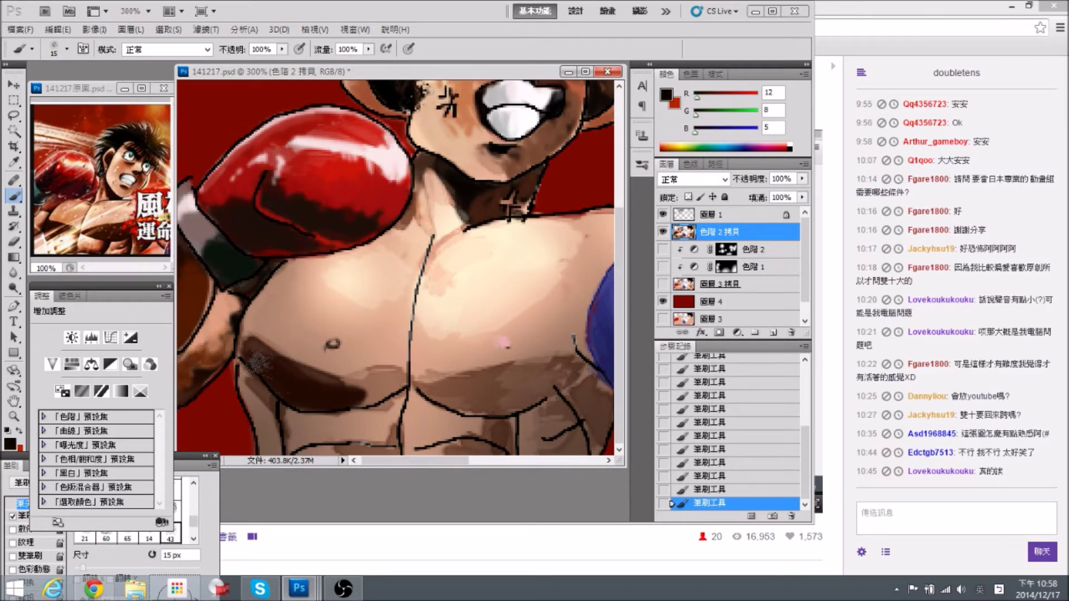
mouse_move(292, 382)
left_mouse_down()
mouse_move(398, 385)
mouse_move(334, 387)
mouse_move(256, 348)
mouse_move(291, 371)
mouse_move(381, 377)
mouse_move(333, 373)
mouse_move(273, 346)
left_mouse_up()
key("space")
left_click_drag(288, 222, 276, 223)
Paint the lit part of the pectoral below the red glove with orange skin tone (RGB 216, 135, 72) sampled from the reference.
left_click(369, 331, "alt")
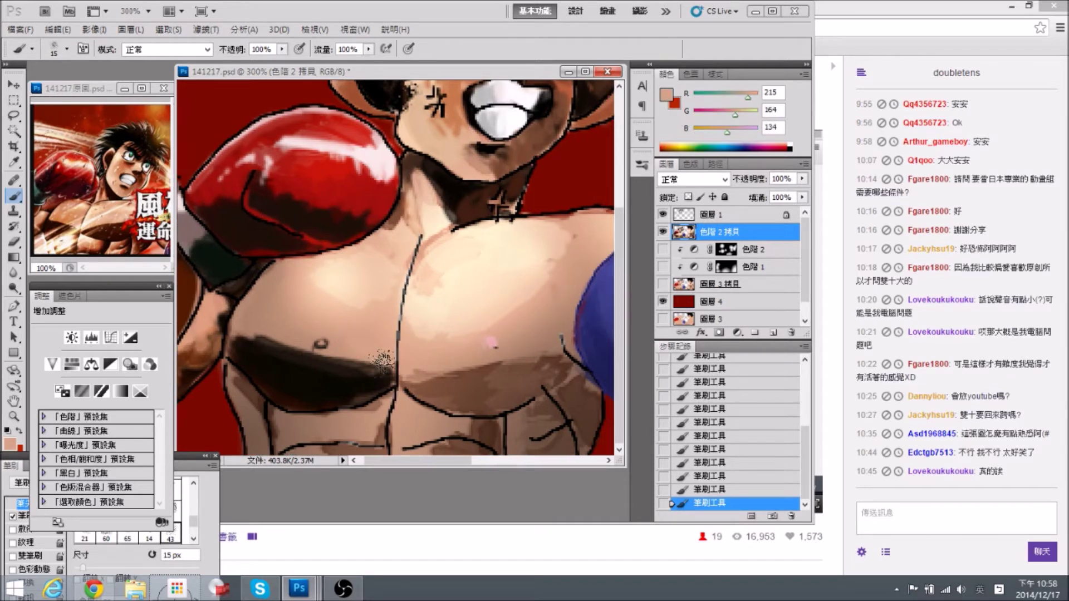
left_click(62, 215, "alt")
mouse_move(319, 289)
left_mouse_down()
mouse_move(363, 311)
mouse_move(367, 322)
mouse_move(318, 305)
mouse_move(385, 359)
mouse_move(395, 263)
mouse_move(386, 291)
mouse_move(372, 300)
mouse_move(375, 274)
mouse_move(358, 304)
mouse_move(319, 283)
mouse_move(338, 268)
mouse_move(323, 264)
mouse_move(371, 259)
mouse_move(367, 248)
mouse_move(378, 244)
mouse_move(382, 269)
mouse_move(395, 255)
mouse_move(309, 283)
mouse_move(288, 271)
mouse_move(278, 280)
mouse_move(304, 314)
mouse_move(324, 315)
mouse_move(286, 308)
mouse_move(291, 322)
mouse_move(277, 323)
mouse_move(378, 353)
mouse_move(337, 344)
left_mouse_up()
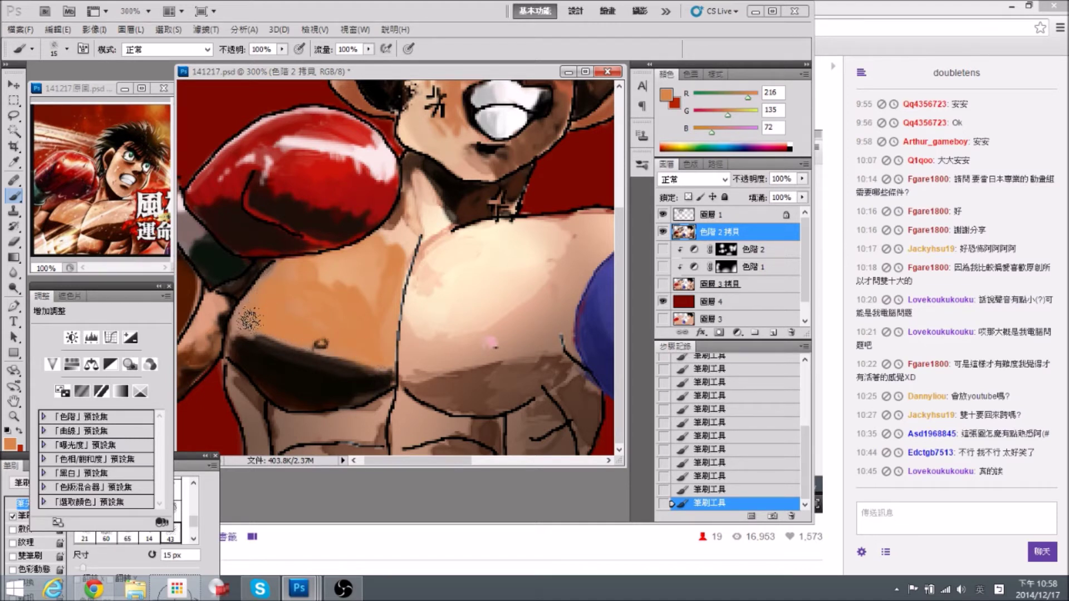
Colour both nipples pink (RGB 244, 170, 184) with a tone sampled from the painting, reducing the brush to 8 px.
left_click(254, 343, "alt")
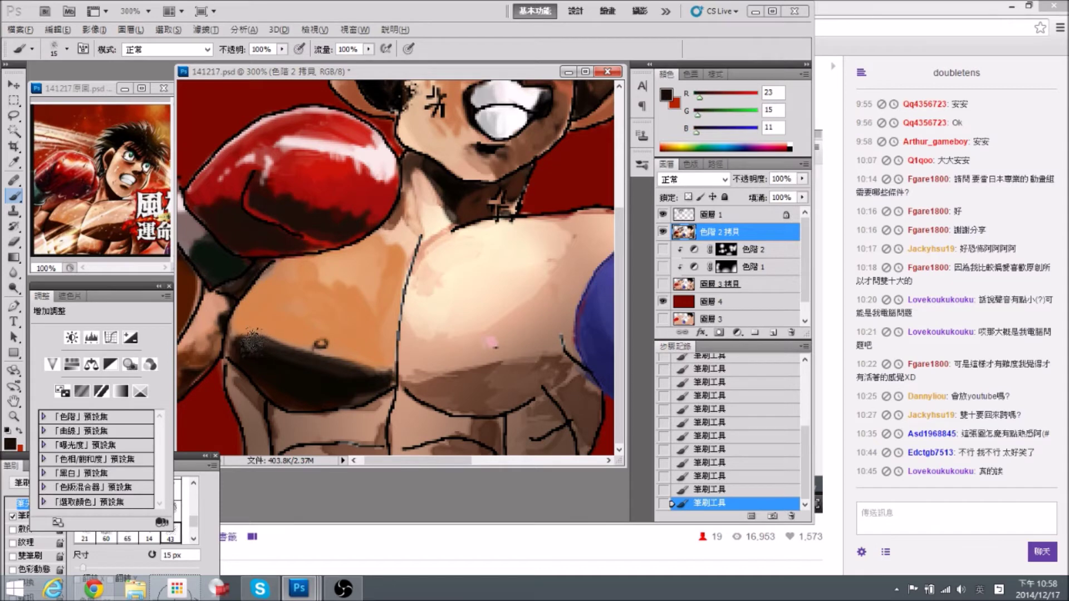
left_click(497, 340, "alt")
key("bracketleft")
key("bracketleft")
key("bracketleft")
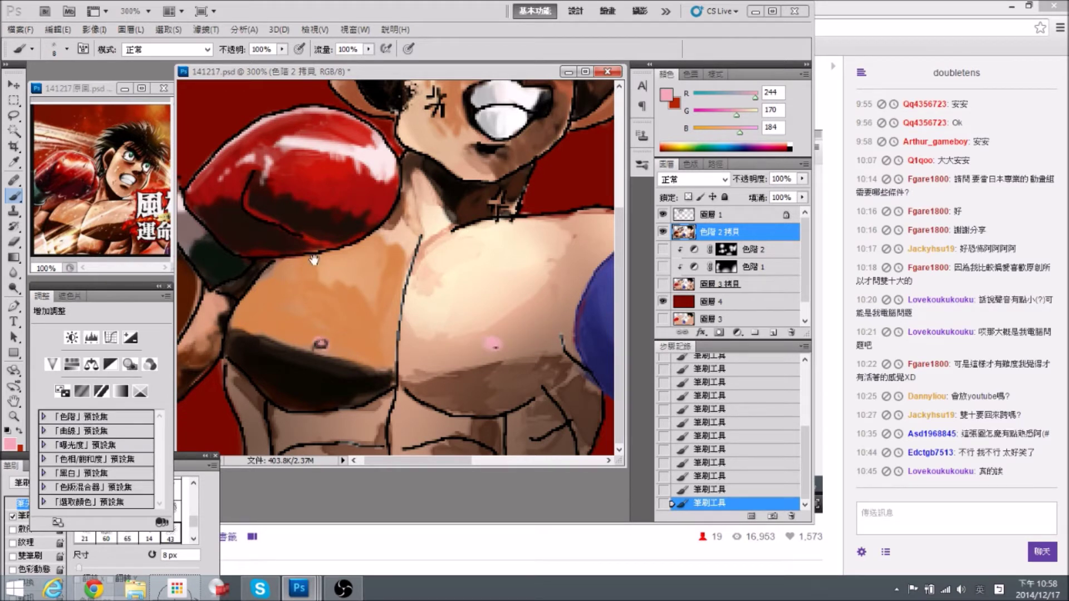
left_click_drag(313, 259, 321, 281)
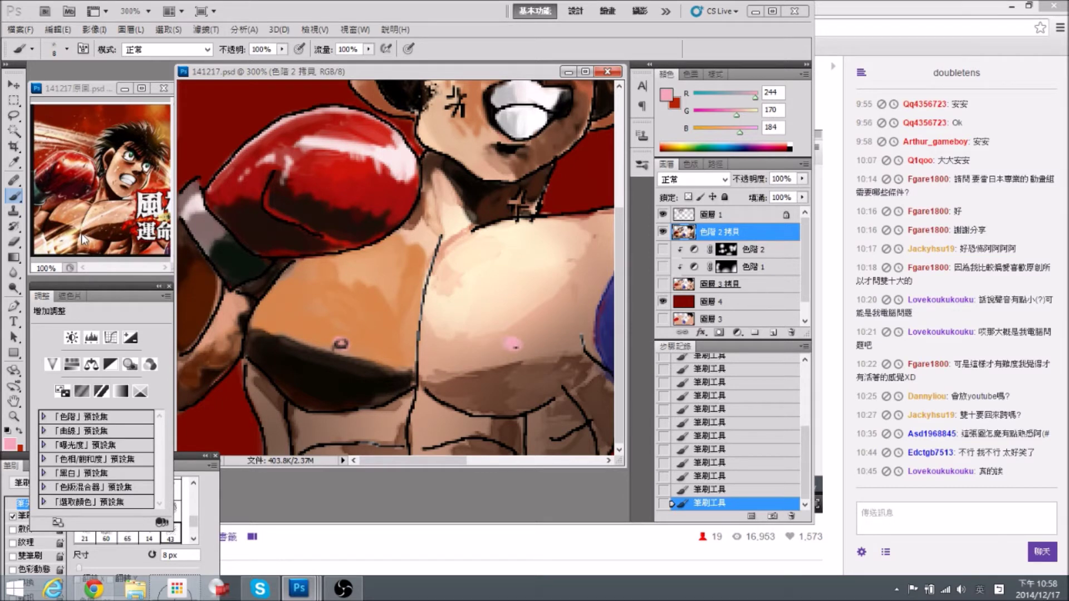
Shade along the chest's centre line with dark brown (RGB 68, 33, 19) sampled from the painting at 7 px.
left_click(470, 241, "alt")
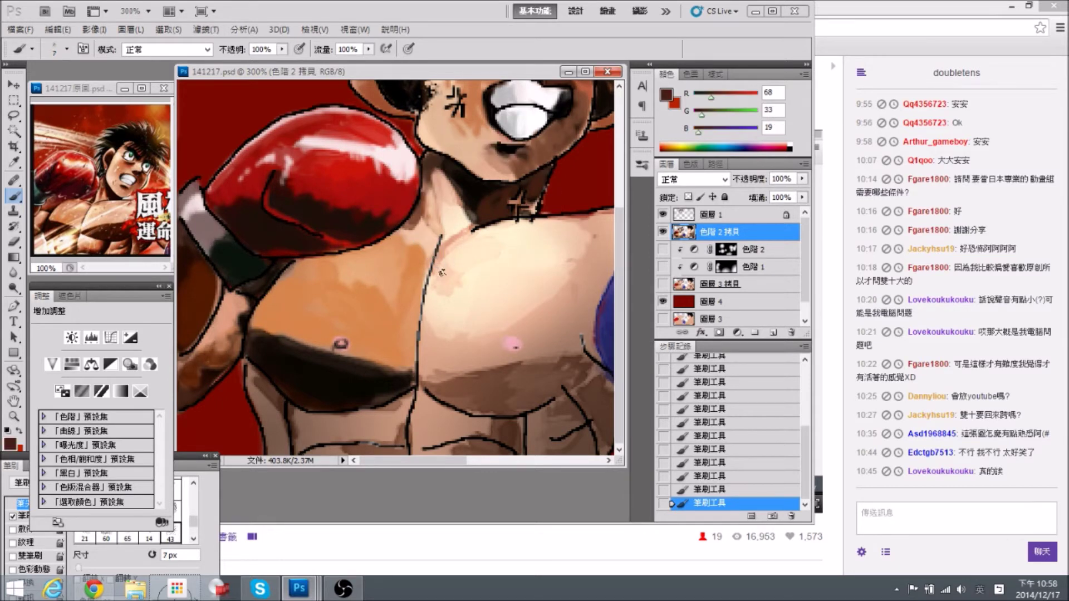
left_click_drag(419, 315, 429, 279)
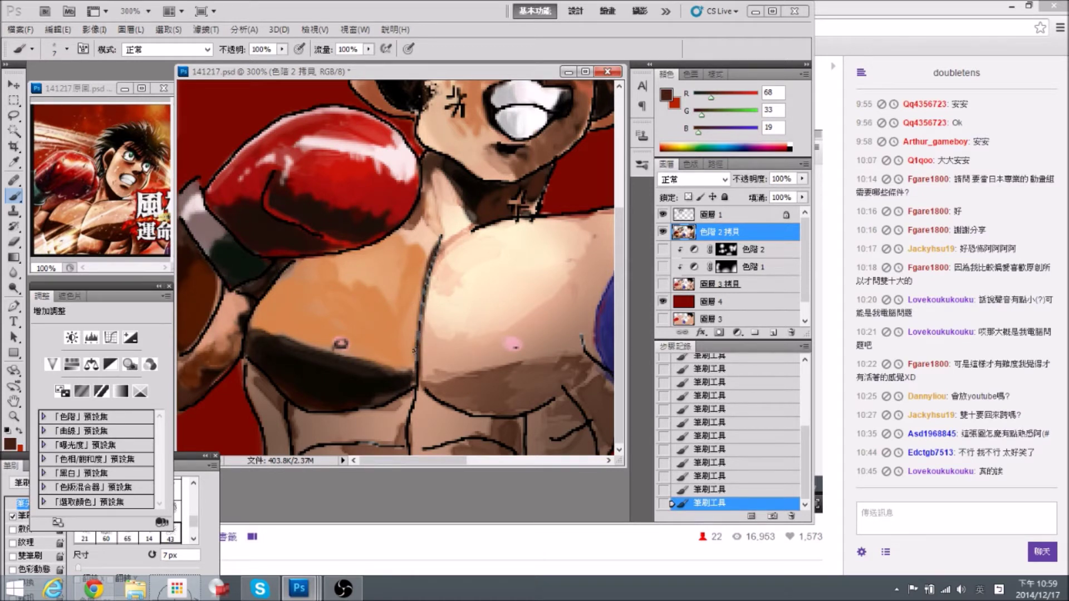
left_click_drag(477, 335, 466, 336)
On layer 圖層 1, lasso the chest's centre line, the upper abdomen line and the short line beside the blue glove.
left_click(730, 214)
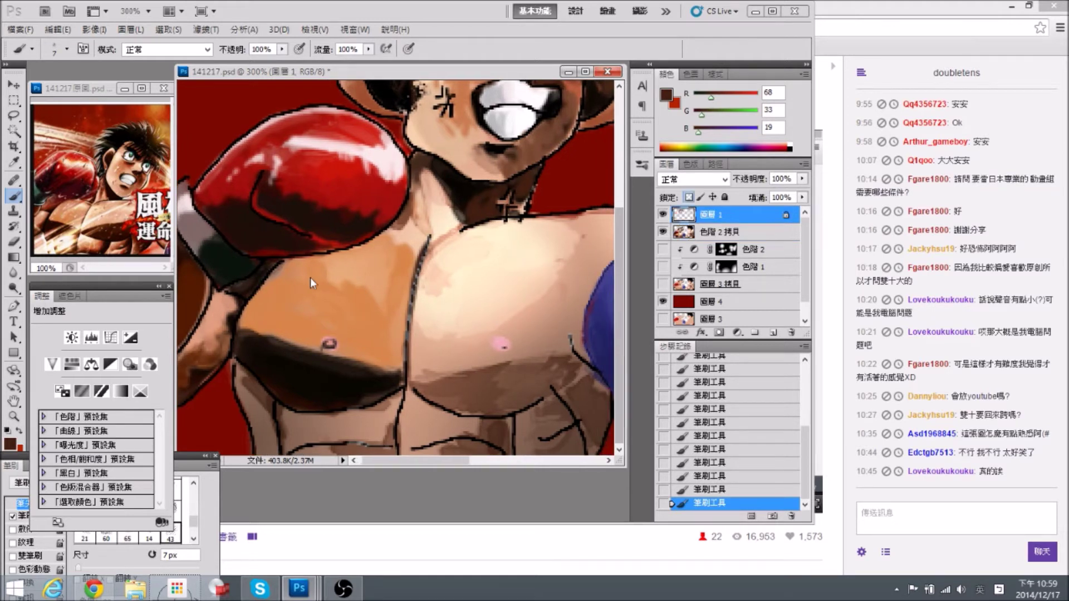
key("l")
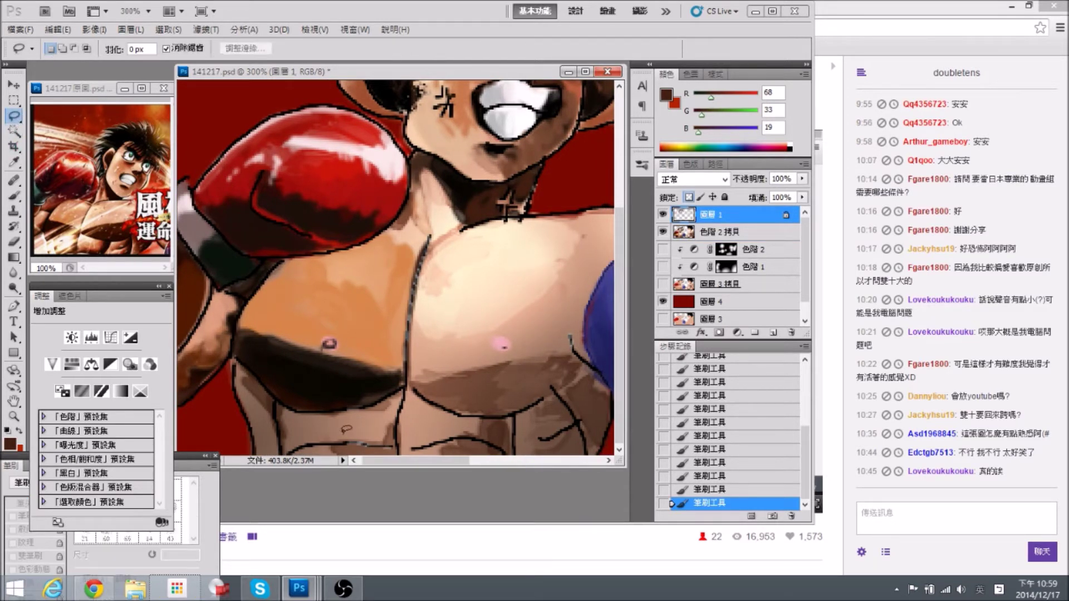
left_click_drag(350, 426, 405, 455)
mouse_move(398, 409)
left_mouse_down()
mouse_move(409, 246)
mouse_move(445, 421)
left_mouse_up()
left_click_drag(572, 357, 571, 362)
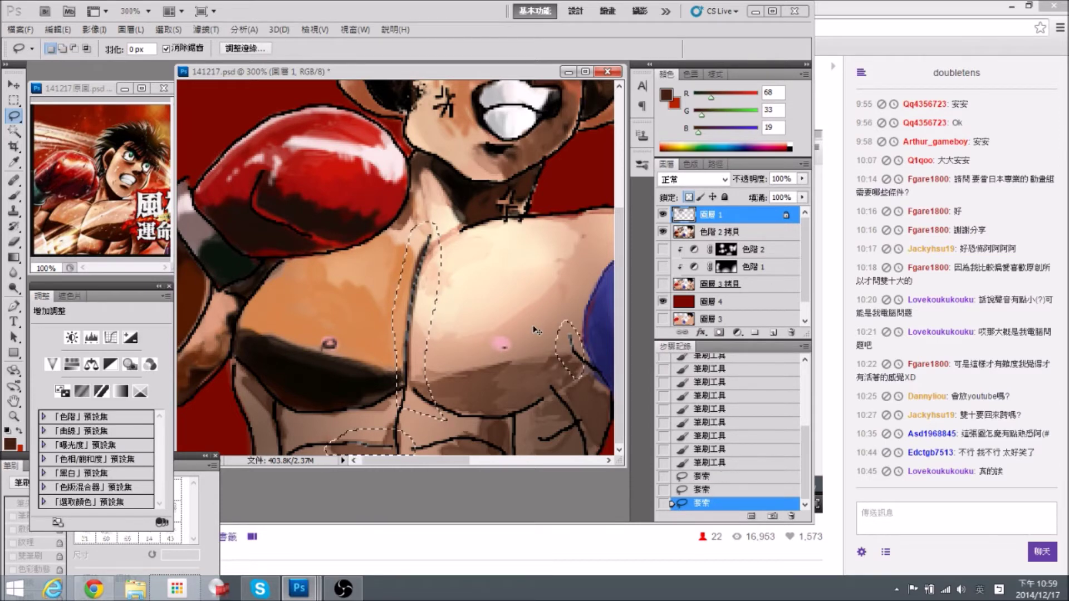
Darken the selected lines to black by lowering the Hue/Saturation lightness, deselect, and reselect layer 色階 2 拷貝.
key("ctrl+u")
left_click_drag(700, 257, 633, 257)
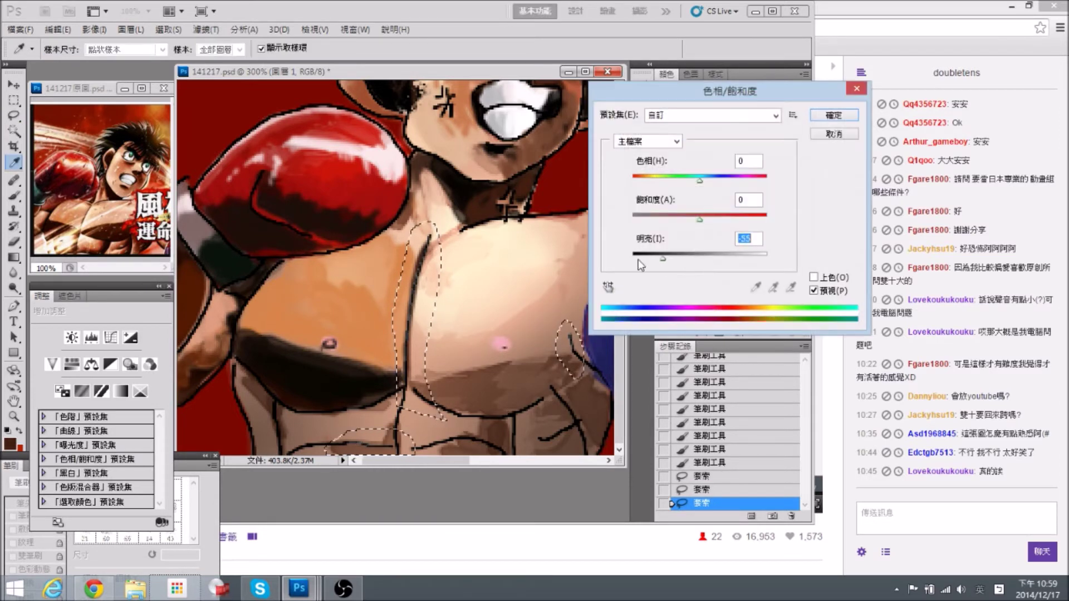
left_click(835, 118)
key("ctrl+d")
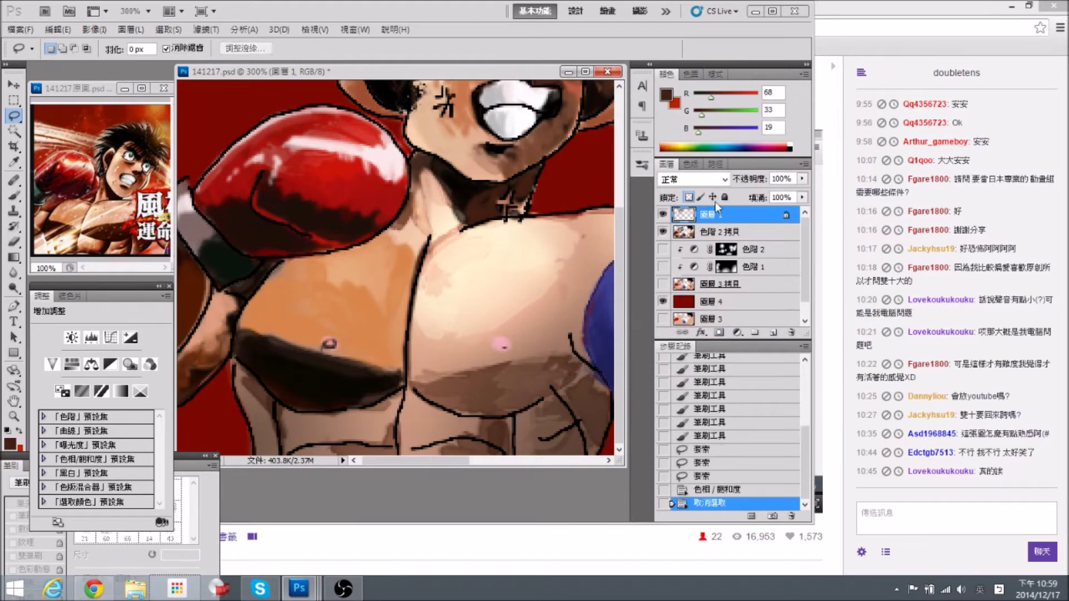
left_click(719, 232)
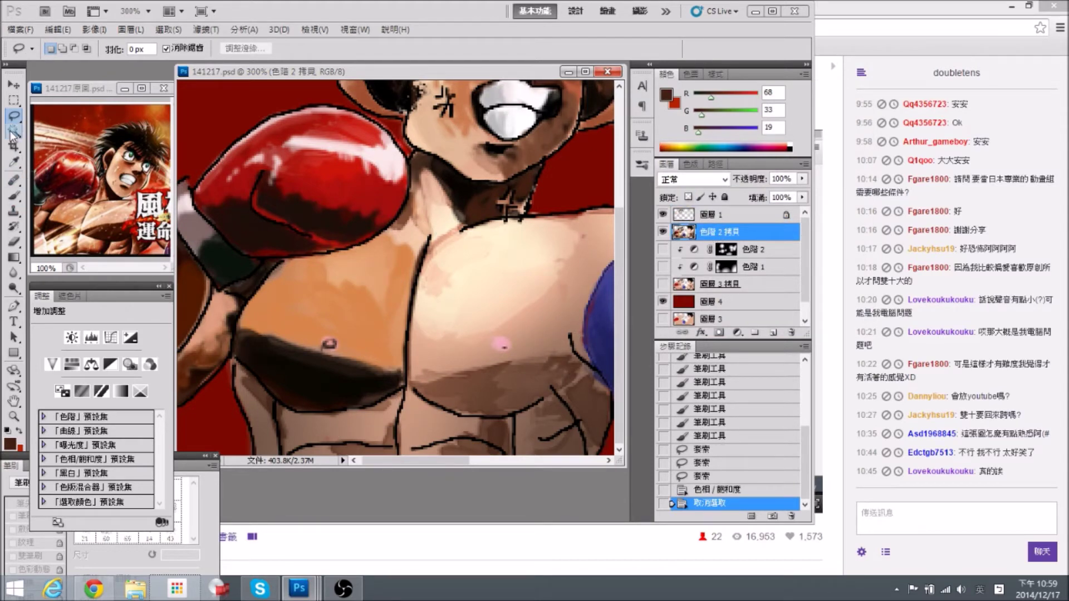
Paint near-black brush strokes along the outer edge of the chest shadow on the red-glove side, using a 7 px brush.
left_click(13, 195)
mouse_move(295, 279)
left_mouse_down()
mouse_move(307, 281)
mouse_move(286, 279)
left_mouse_up()
left_click(299, 293, "alt")
left_click(252, 330, "alt")
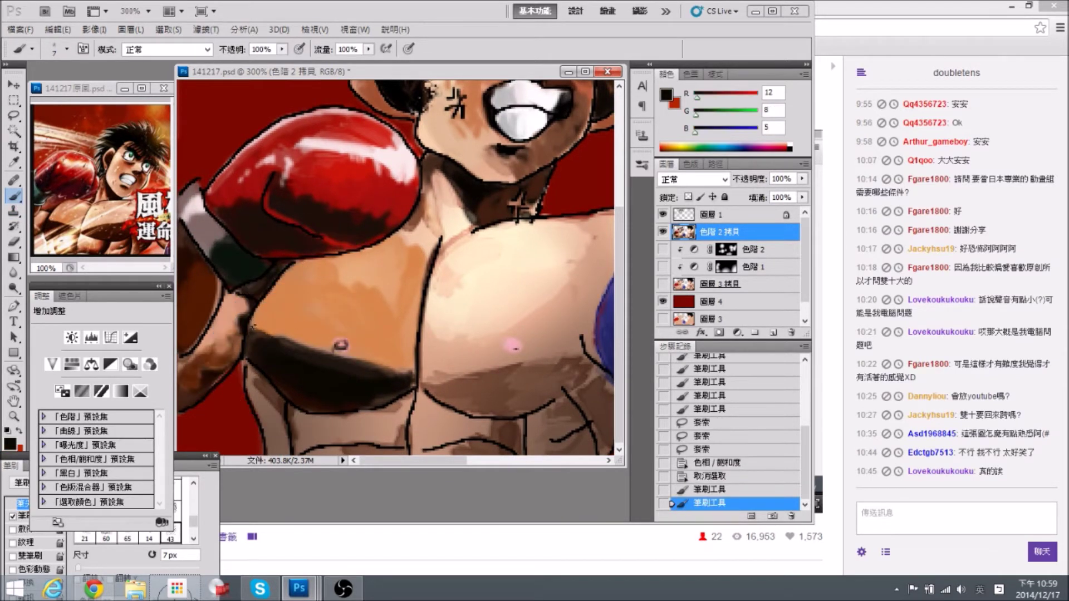
left_click_drag(263, 365, 271, 379)
left_click_drag(253, 330, 262, 362)
left_click_drag(252, 332, 274, 381)
left_click_drag(258, 344, 279, 384)
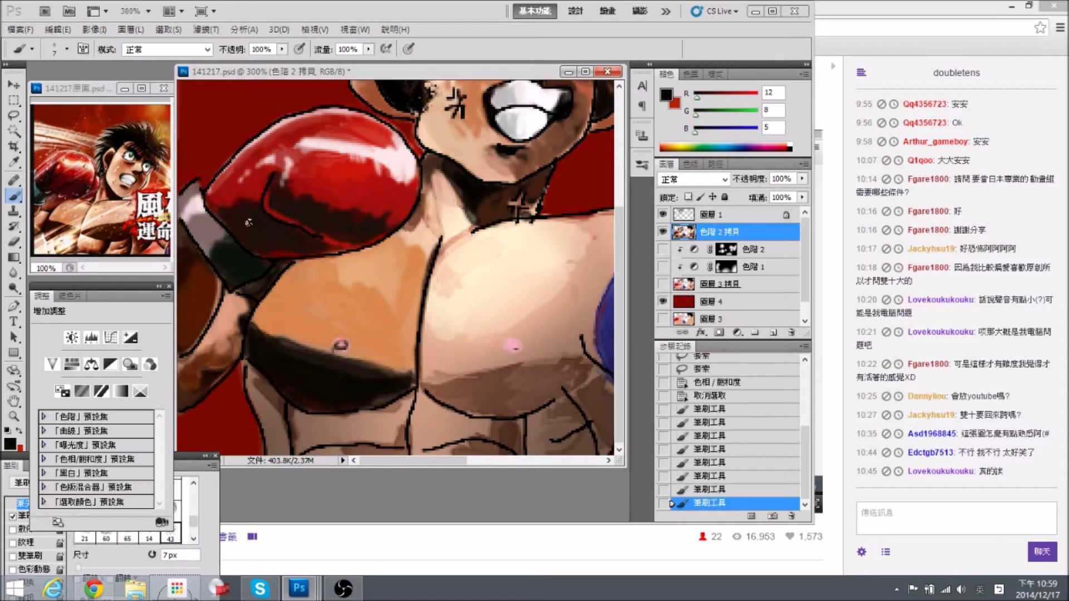
Paint reddish-brown reflected light along the lower outer edge of the chest shadow with a 10 px brush.
left_click(213, 356, "alt")
key("bracketright")
key("bracketright")
key("bracketright")
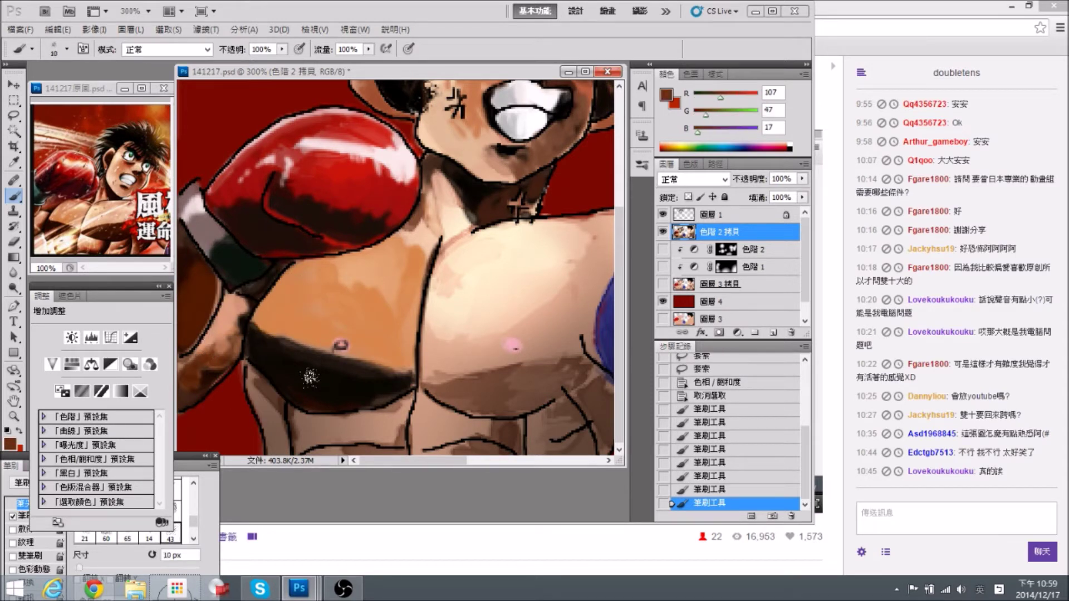
left_click_drag(255, 349, 282, 385)
left_click_drag(267, 364, 301, 400)
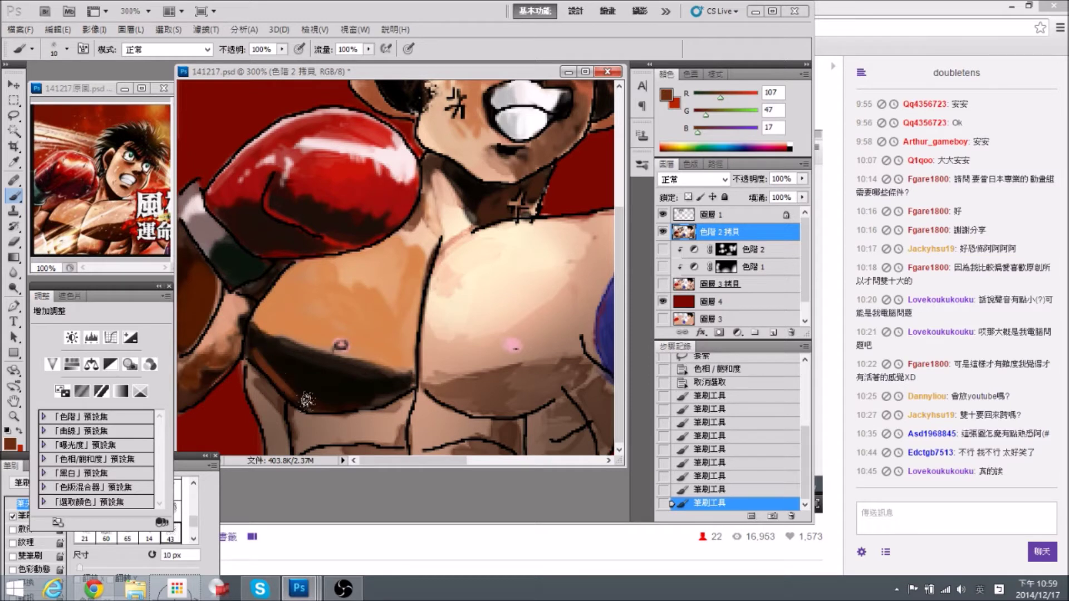
Blend the chest shadow's reflected light into the darks using a sampled dark brown and a 10 px brush.
left_click(469, 391, "alt")
left_click(285, 318, "alt")
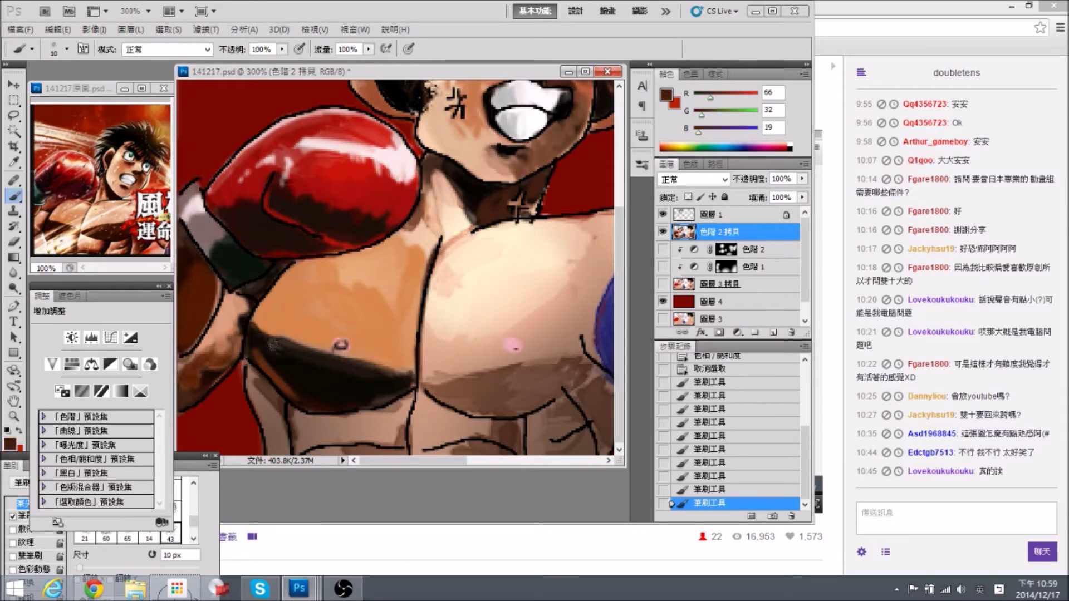
left_click_drag(264, 357, 257, 348)
left_click_drag(257, 351, 317, 407)
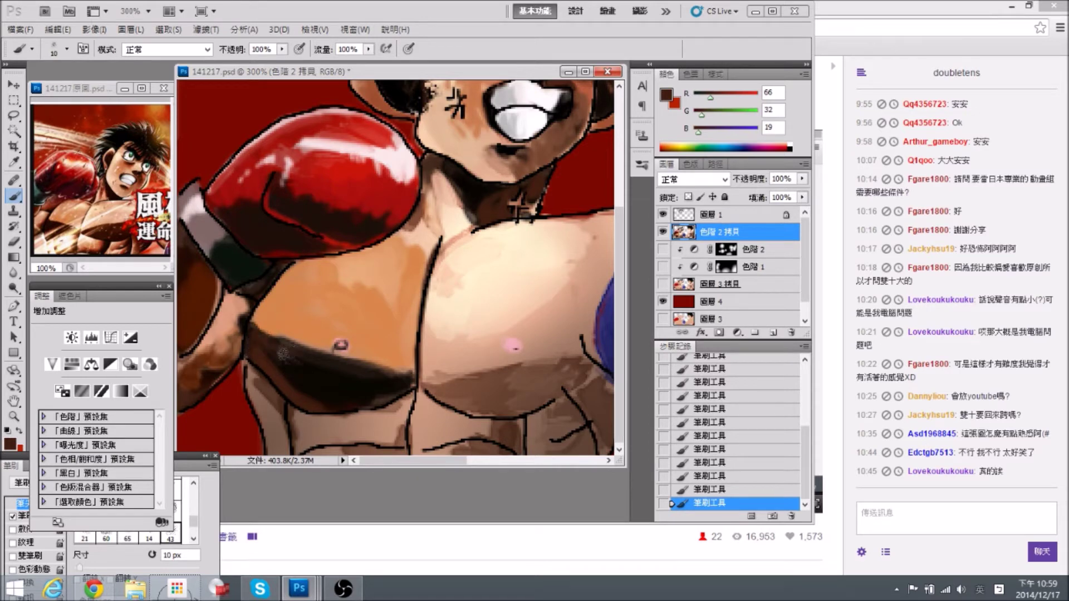
left_click(314, 378, "alt")
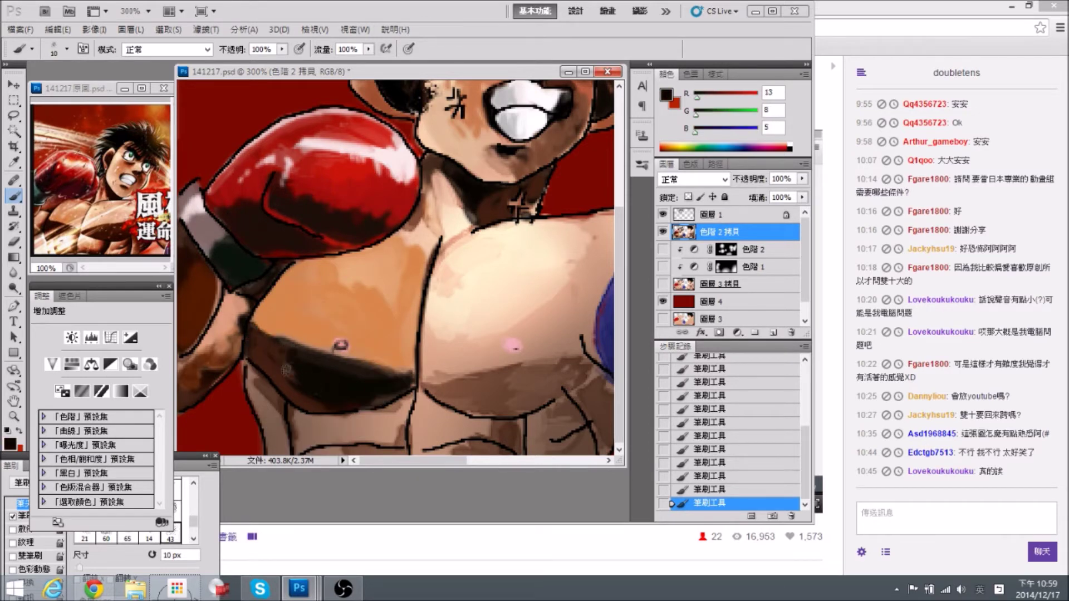
key("ctrl+minus")
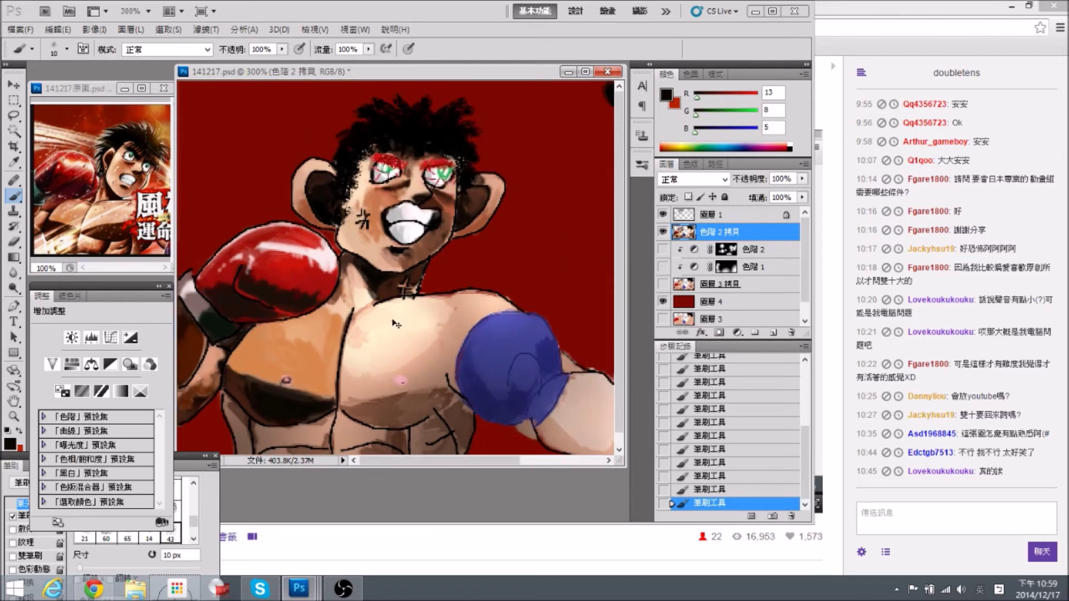
key("ctrl+plus")
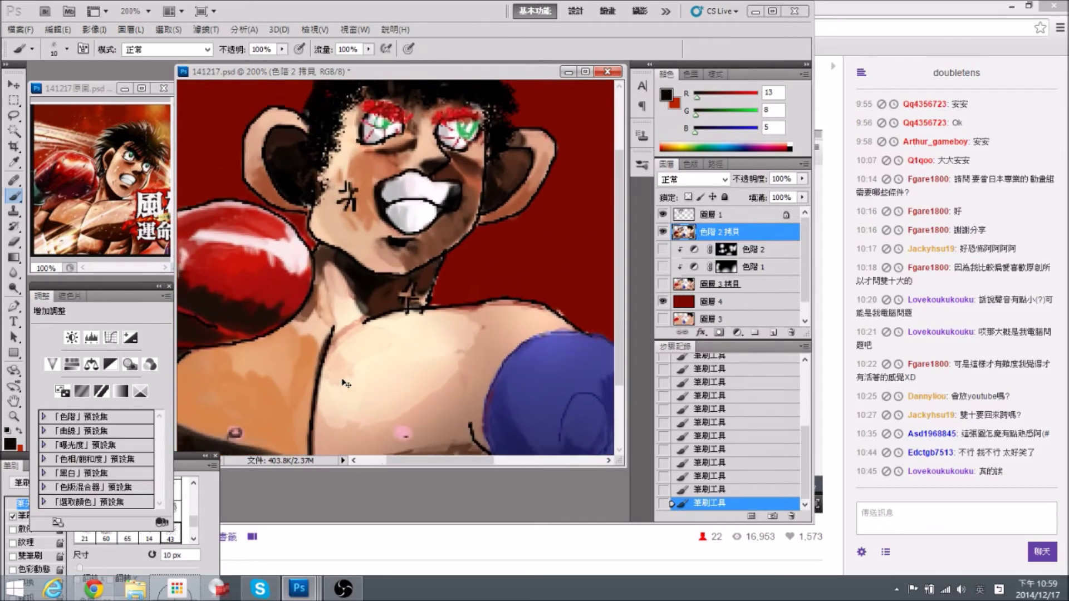
left_click_drag(300, 362, 400, 271)
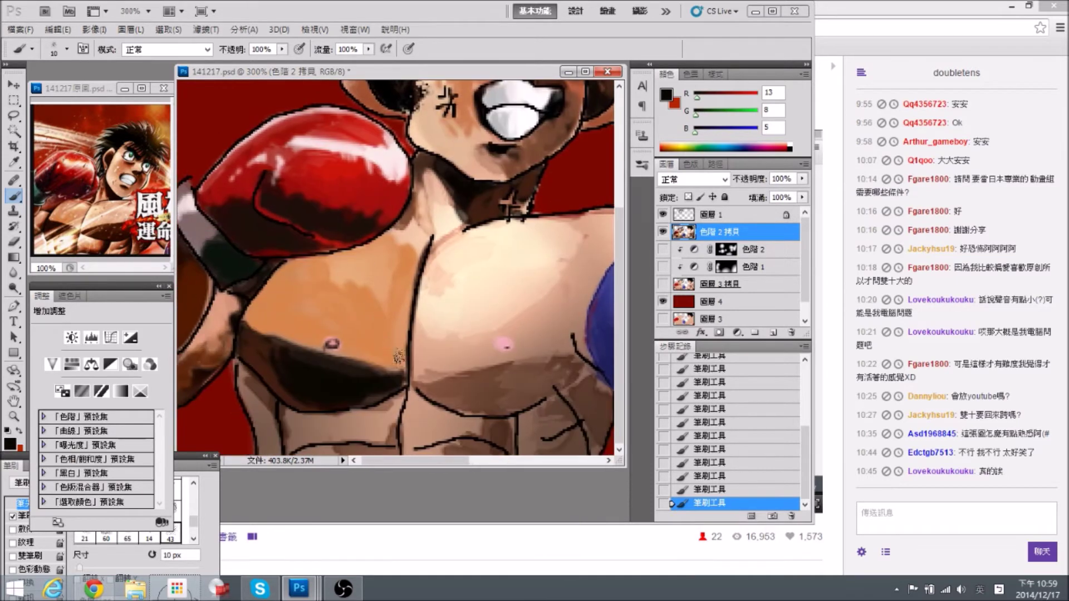
Blend sampled light skin and orange tones across the inner chest beside the centre line on the red-glove side, enlarging the brush to 20 px.
left_click(415, 238, "alt")
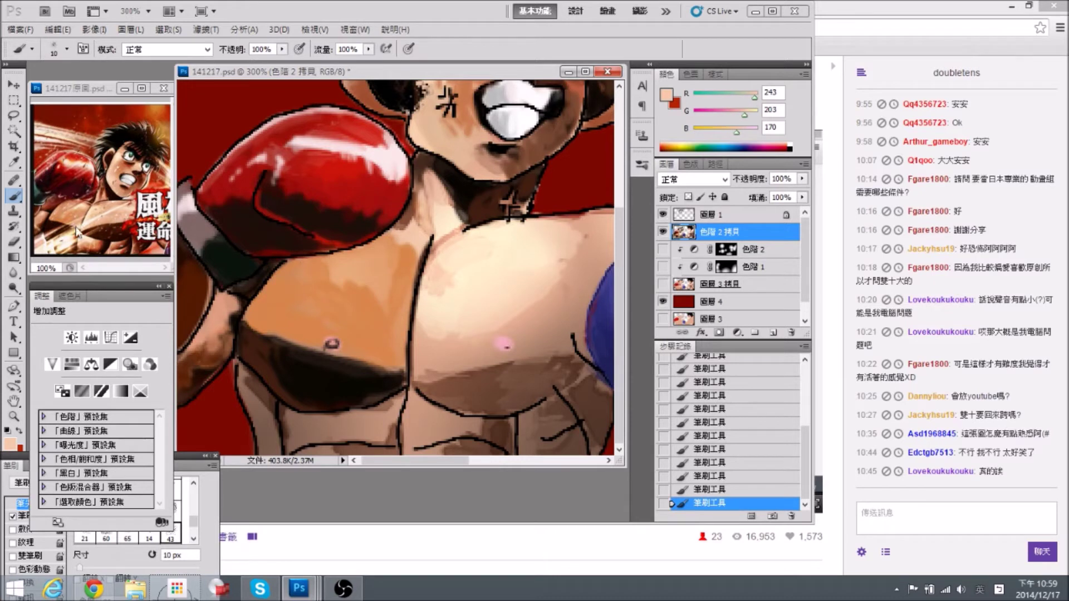
mouse_move(392, 331)
left_mouse_down()
mouse_move(401, 343)
mouse_move(383, 356)
left_mouse_up()
left_click(382, 337, "alt")
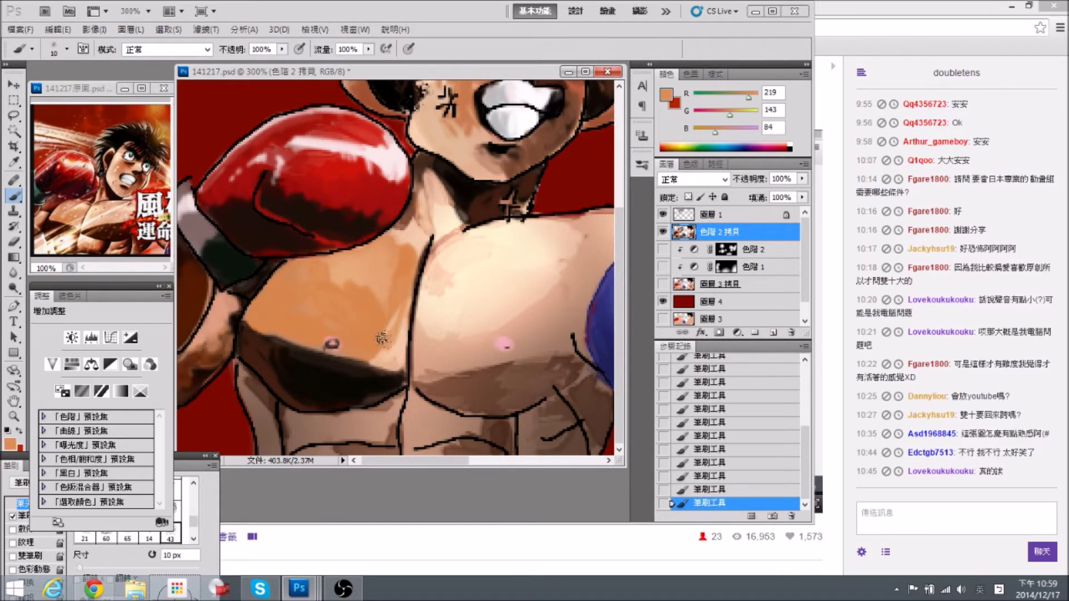
left_click(398, 355, "alt")
mouse_move(399, 348)
left_mouse_down()
mouse_move(392, 324)
mouse_move(410, 269)
mouse_move(403, 304)
left_mouse_up()
left_click(387, 293, "alt")
left_click(389, 350, "alt")
left_click_drag(391, 343, 379, 329)
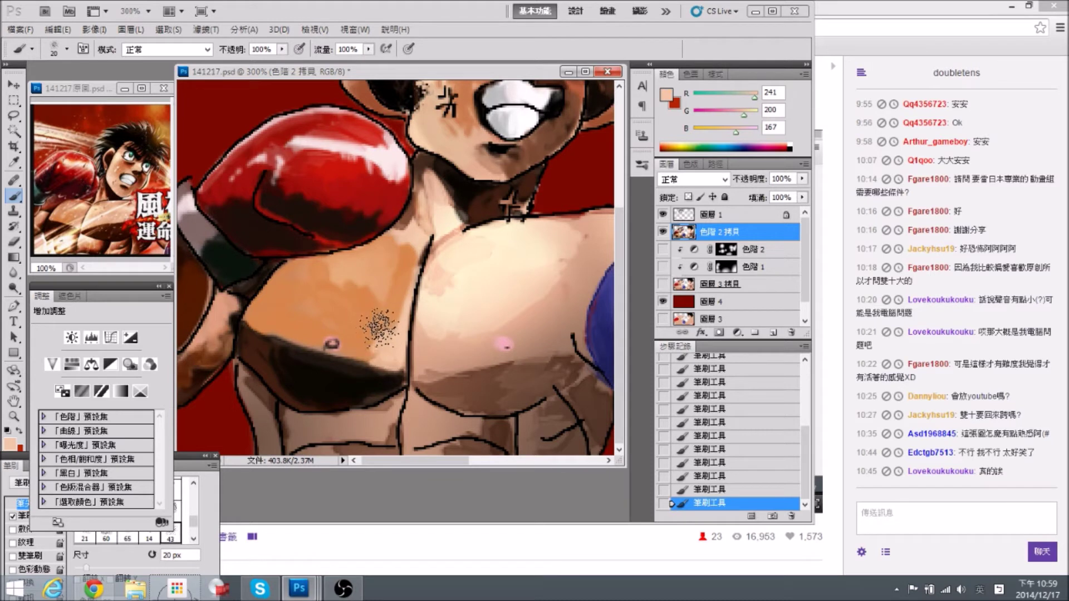
left_click(374, 337, "alt")
left_click_drag(390, 303, 398, 304)
left_click(393, 319, "alt")
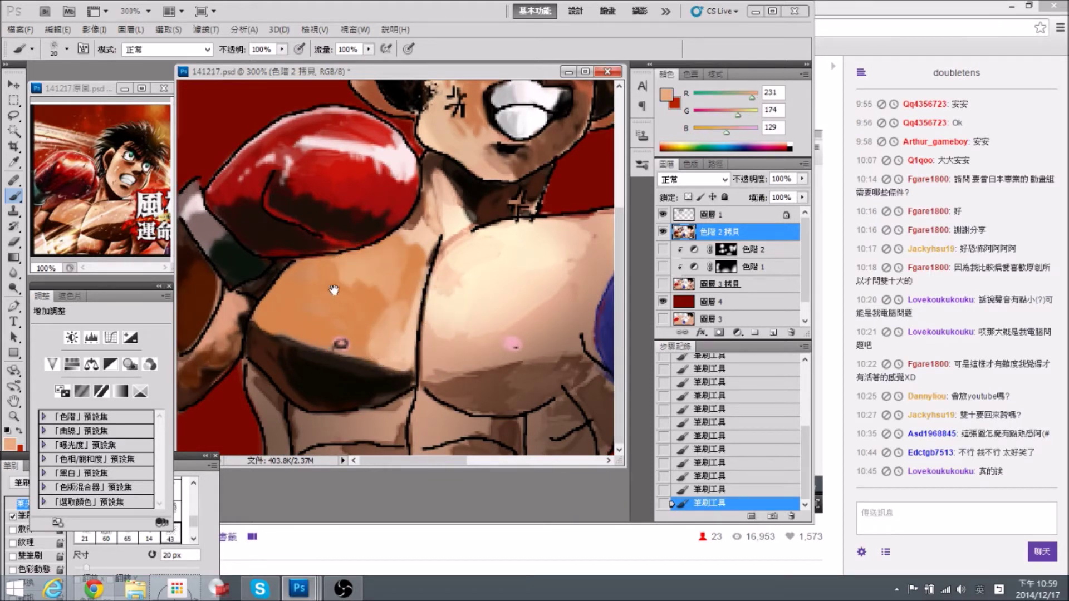
Paint near-black shadows around the upper abdominal muscle below the shaded chest with a 10 px brush.
left_click(333, 382, "alt")
key("bracketleft")
key("bracketleft")
key("ctrl+minus")
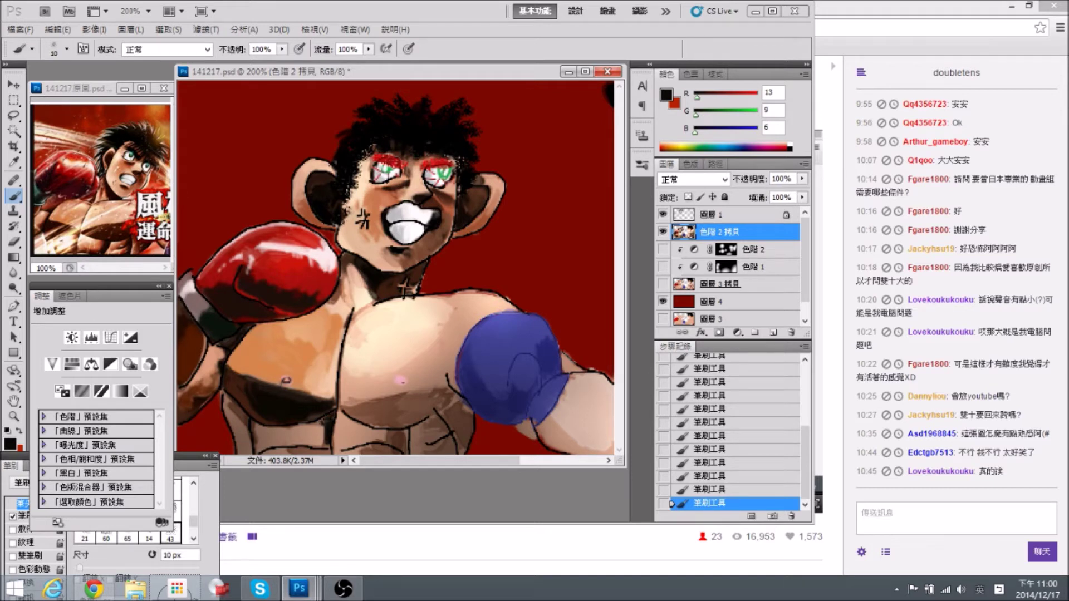
left_click_drag(328, 448, 305, 446)
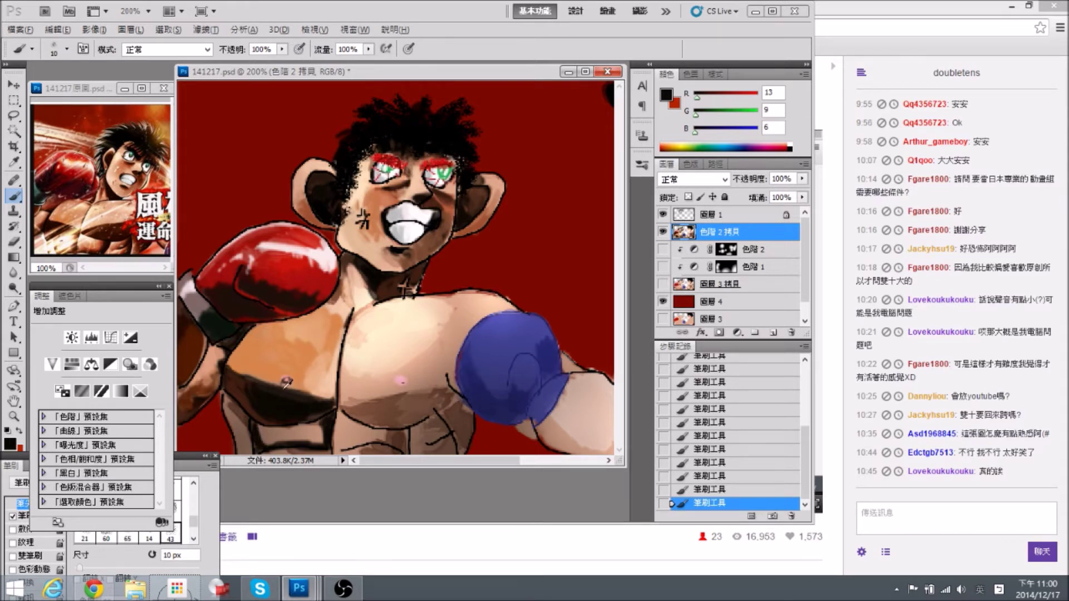
Colour the upper abdominal muscle and side torso with sampled dark brown, light skin and orange tones using a 15 px brush.
left_click(252, 407, "alt")
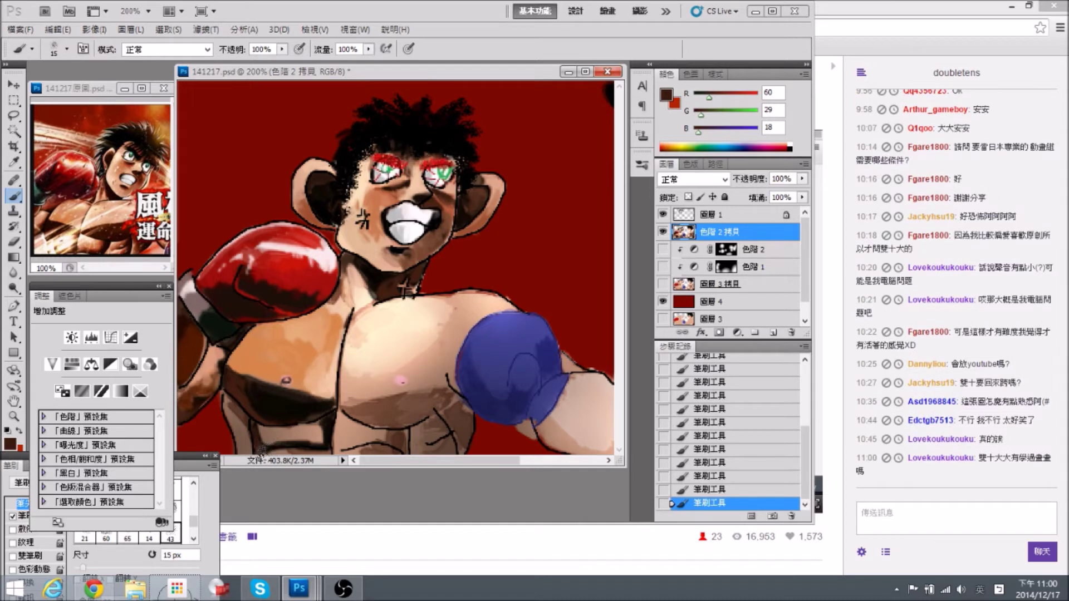
left_click(309, 435, "alt")
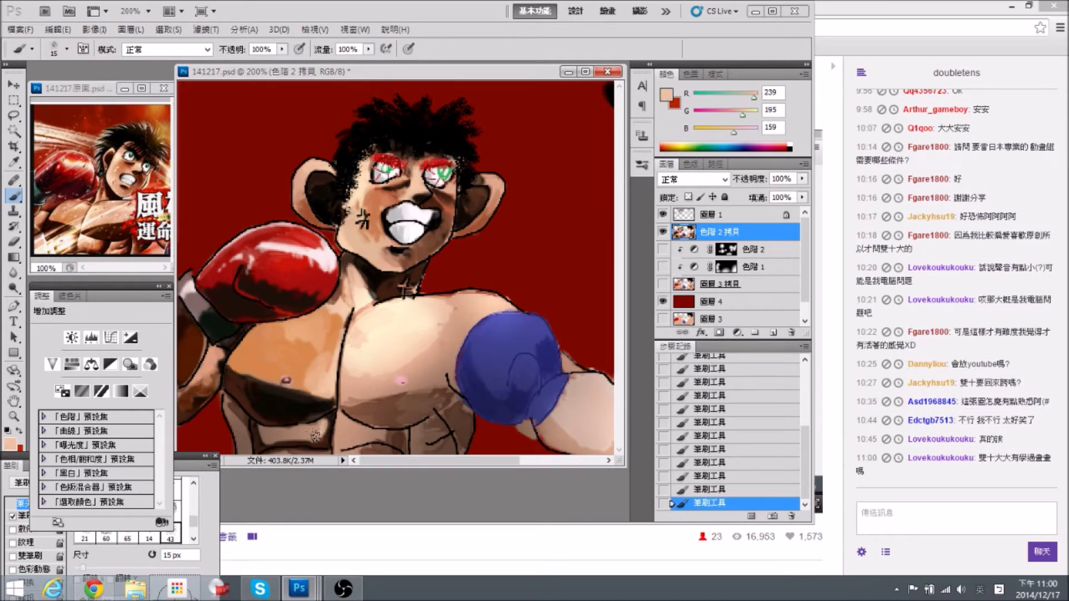
left_click(305, 368, "alt")
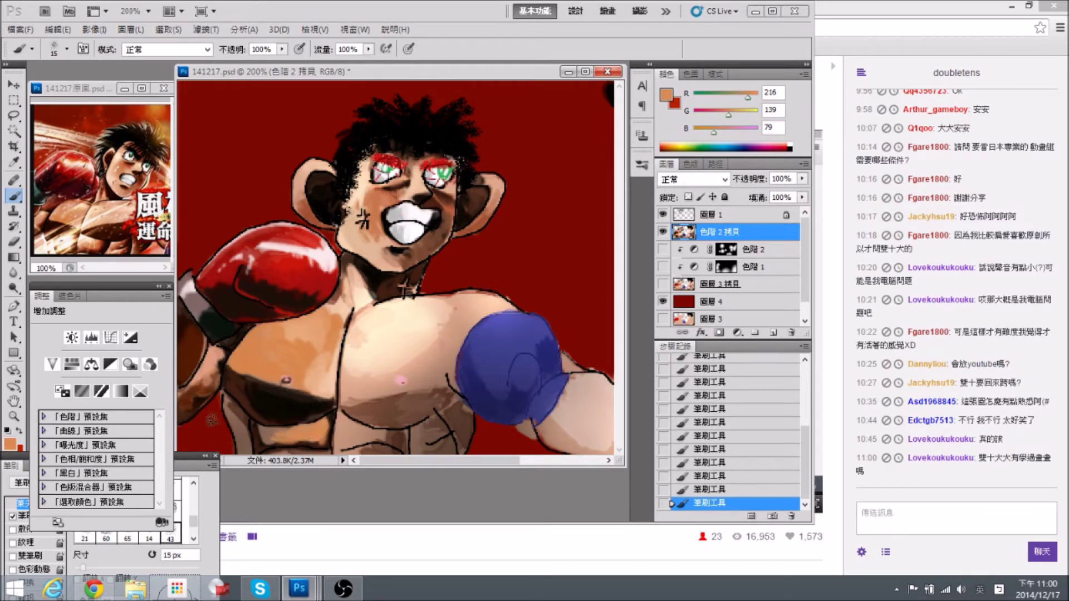
left_click_drag(234, 437, 242, 429)
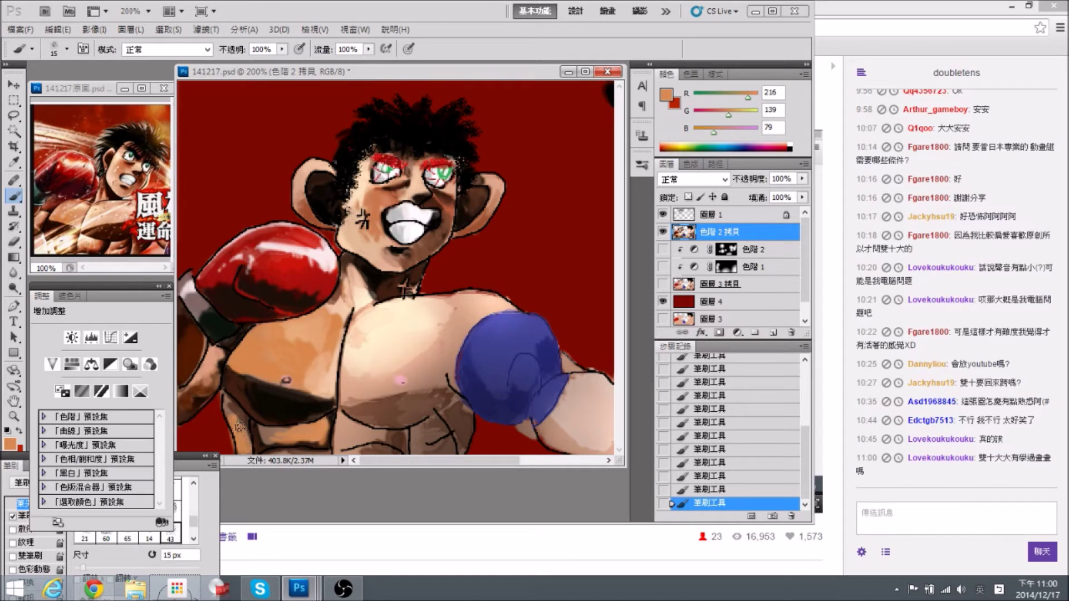
Erase stray paint along the side torso on the red-glove side and repaint it with sampled brown skin tones.
key("e")
mouse_move(229, 438)
left_mouse_down()
mouse_move(240, 416)
mouse_move(230, 409)
mouse_move(241, 432)
left_mouse_up()
key("b")
left_click(247, 422, "alt")
left_click(236, 418, "alt")
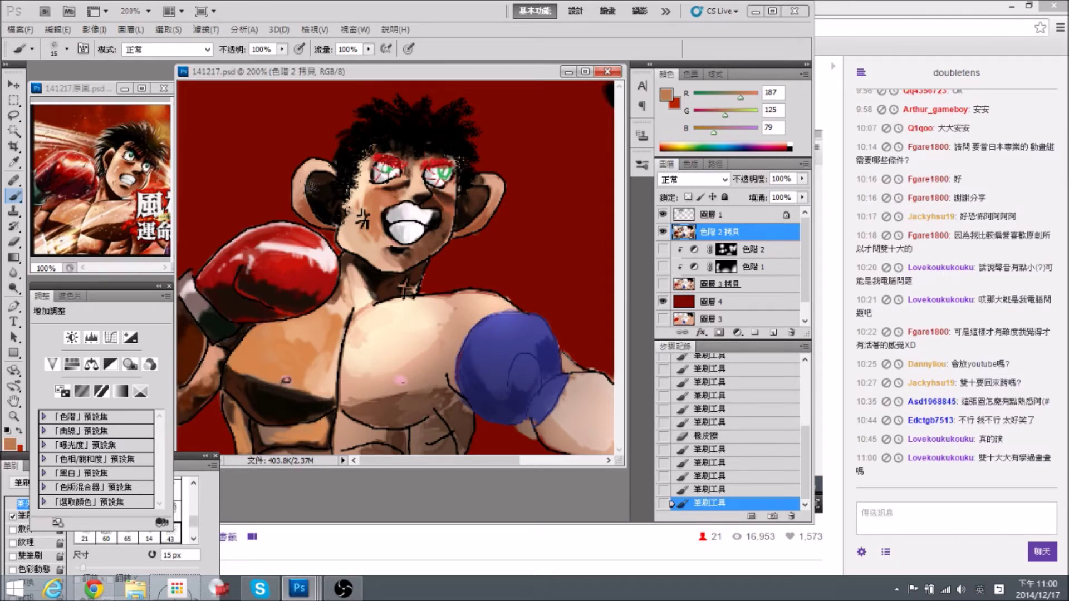
left_click(230, 410, "alt")
left_click_drag(233, 402, 249, 443)
left_click(244, 432, "alt")
key("space")
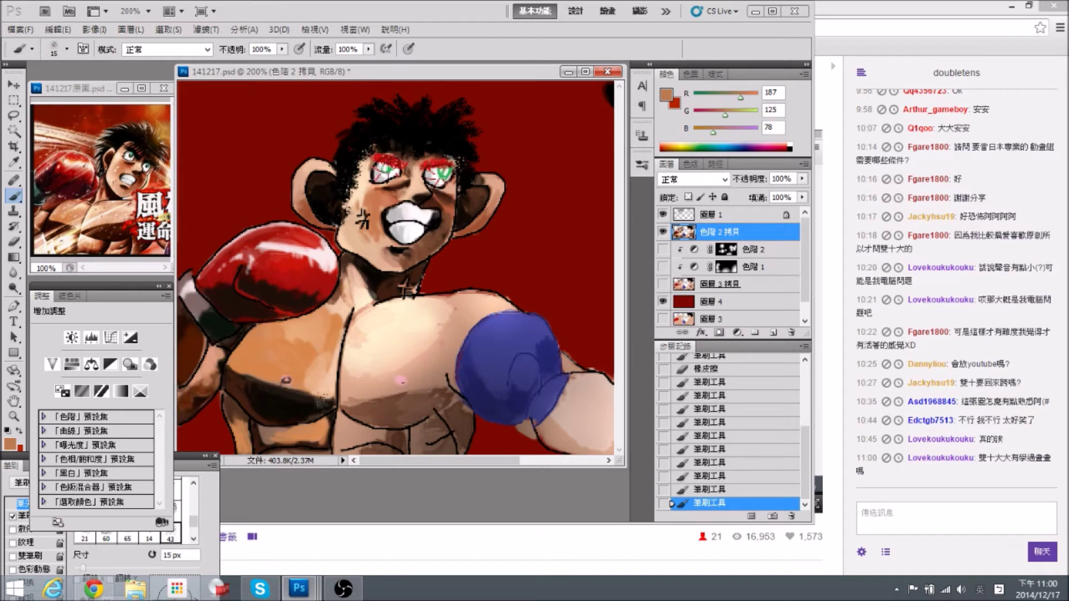
Darken the inner edge of the upper abdominal muscle on the red-glove side with sampled near-black brown.
left_click(332, 426, "alt")
left_click_drag(334, 415, 321, 440)
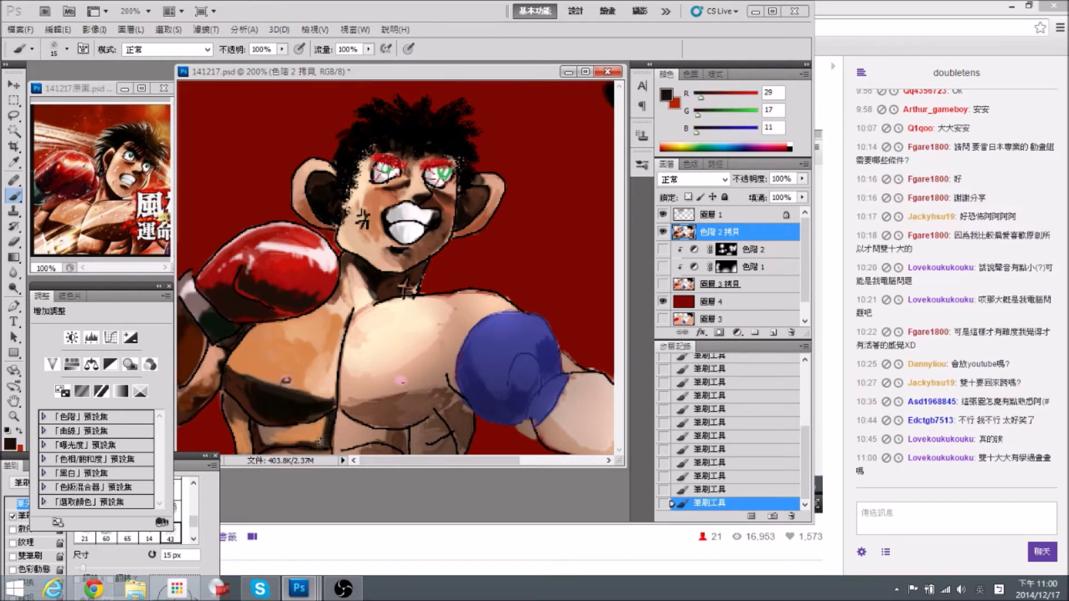
left_click(320, 433, "alt")
left_click(332, 426, "alt")
Paint the upper abdomen on the blue-glove side with pale skin highlights, dark shading and orange sampled from the reference image.
left_click(354, 373, "alt")
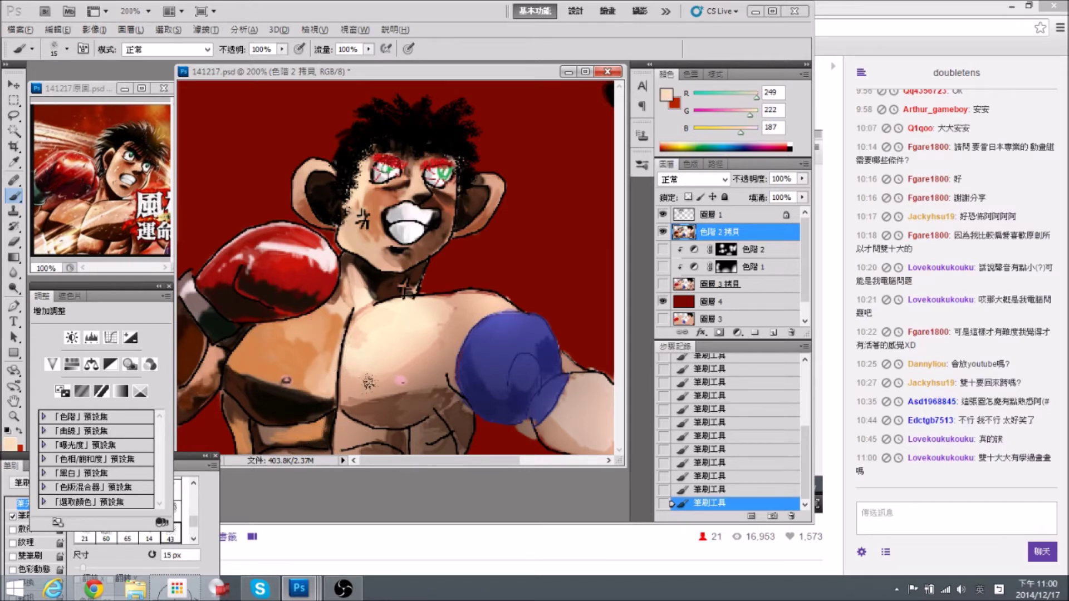
mouse_move(362, 424)
left_mouse_down()
mouse_move(337, 431)
mouse_move(364, 433)
mouse_move(338, 447)
mouse_move(375, 434)
mouse_move(404, 444)
left_mouse_up()
left_click(319, 402, "alt")
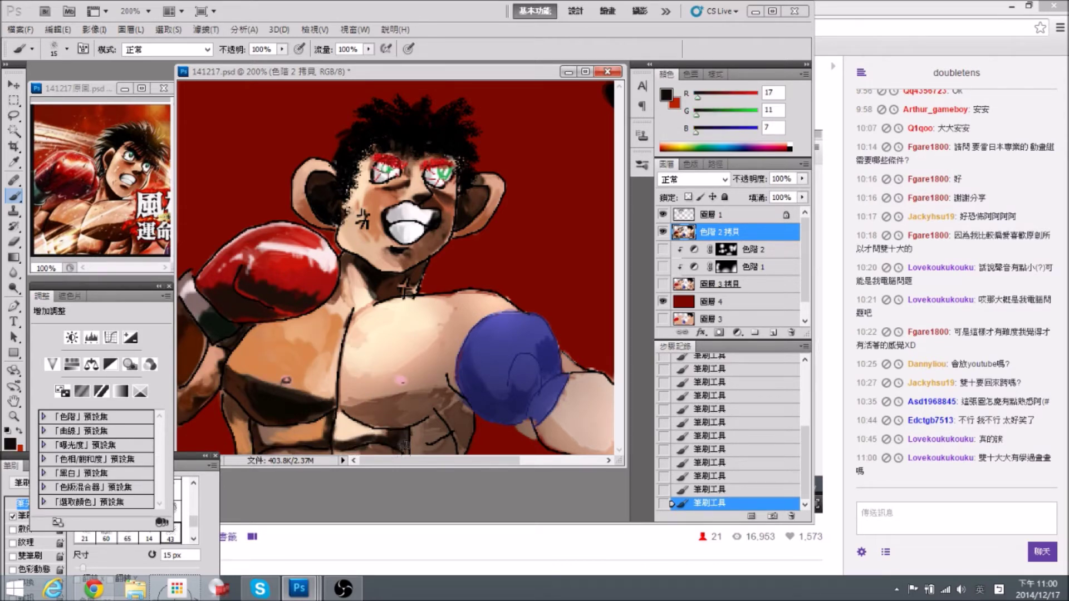
left_click(101, 242, "alt")
left_click_drag(388, 430, 343, 435)
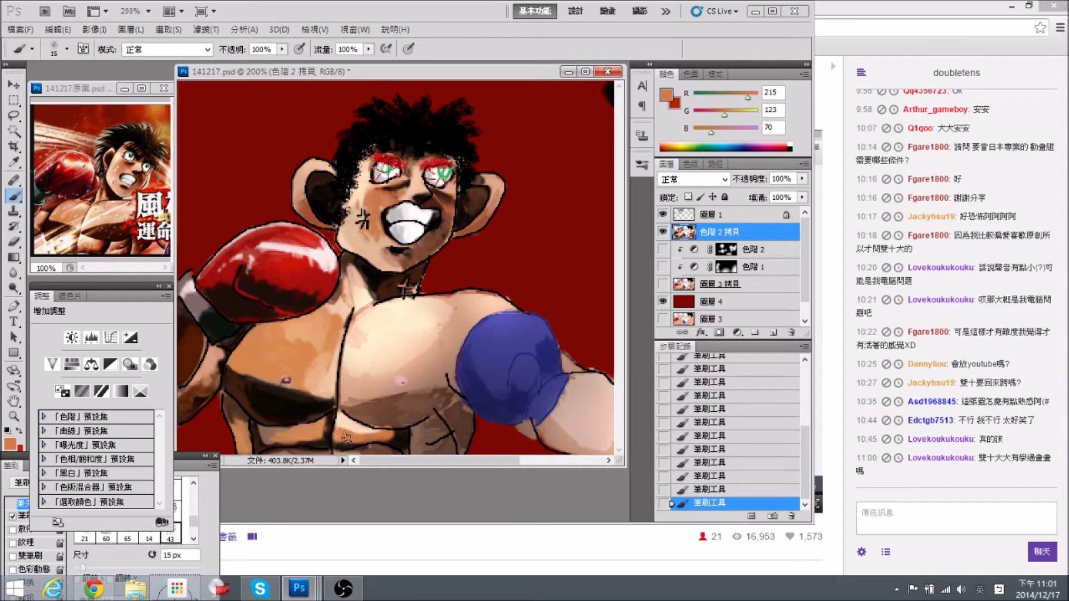
Paint a near-black crescent shadow along the underside of the chest on the blue-glove side.
left_click(342, 399, "alt")
mouse_move(347, 408)
left_mouse_down()
mouse_move(403, 424)
mouse_move(357, 414)
mouse_move(428, 411)
mouse_move(449, 393)
mouse_move(437, 384)
mouse_move(350, 403)
mouse_move(384, 418)
mouse_move(444, 400)
mouse_move(440, 388)
mouse_move(419, 404)
mouse_move(346, 404)
mouse_move(448, 392)
left_mouse_up()
Soften the orange inner chest on the red-glove side with a sampled light tan and a 20 px brush.
key("bracketright")
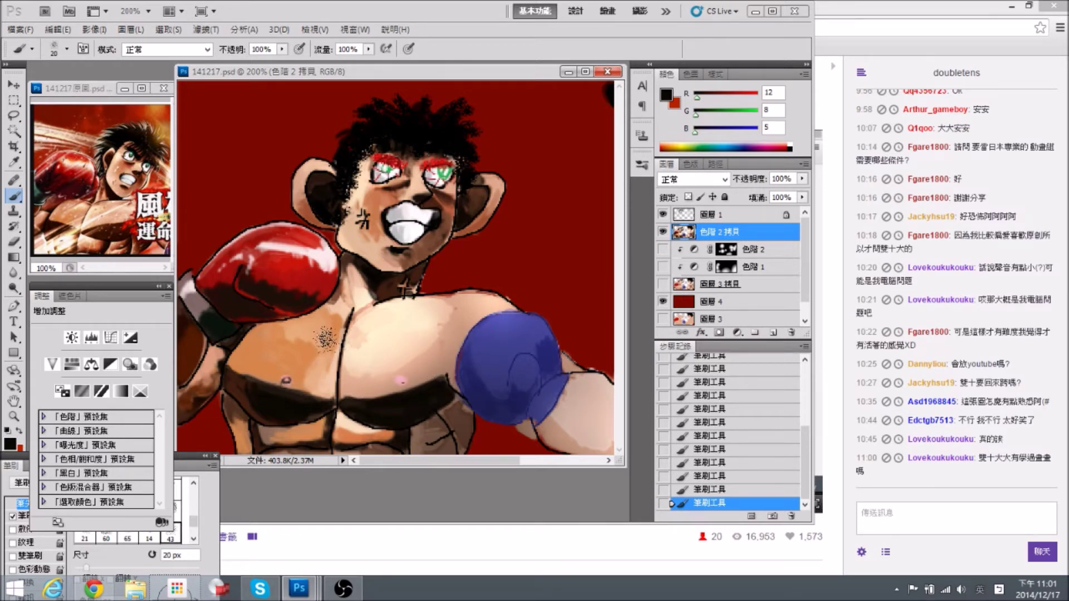
left_click(321, 344, "alt")
mouse_move(321, 341)
left_mouse_down()
mouse_move(332, 339)
mouse_move(311, 344)
mouse_move(314, 370)
left_mouse_up()
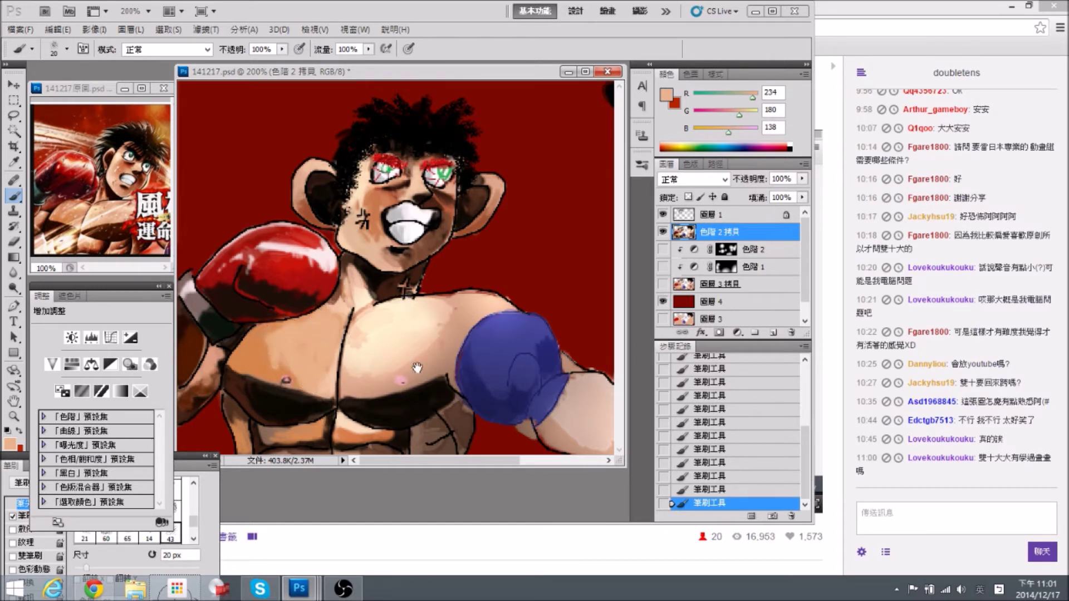
Refine the upper abdominal muscles beside the centre line with sampled dark brown and orange tones.
left_click_drag(417, 368, 245, 413)
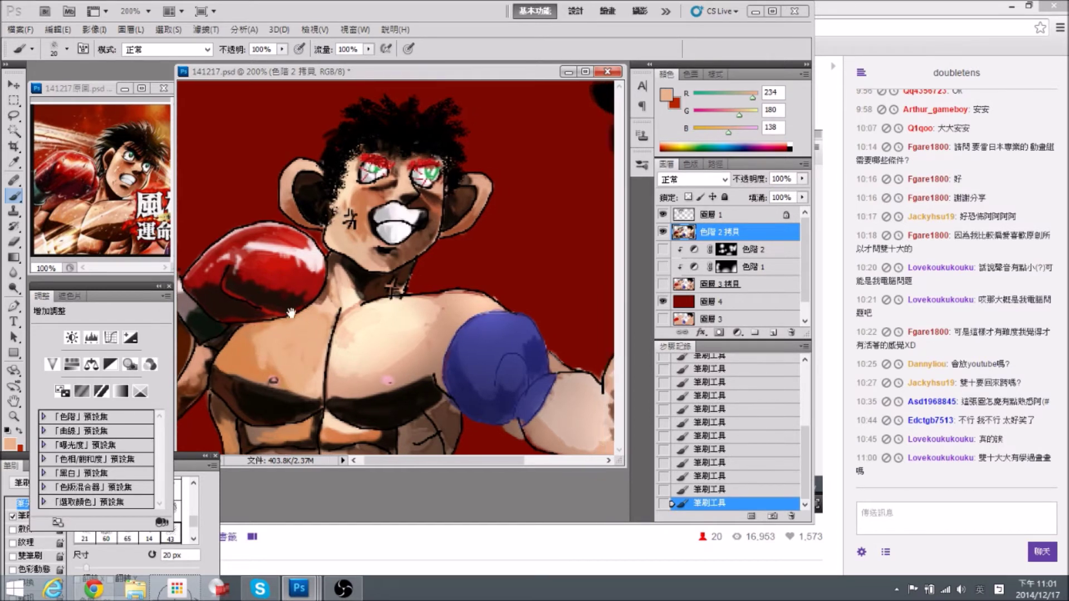
left_click(311, 438, "alt")
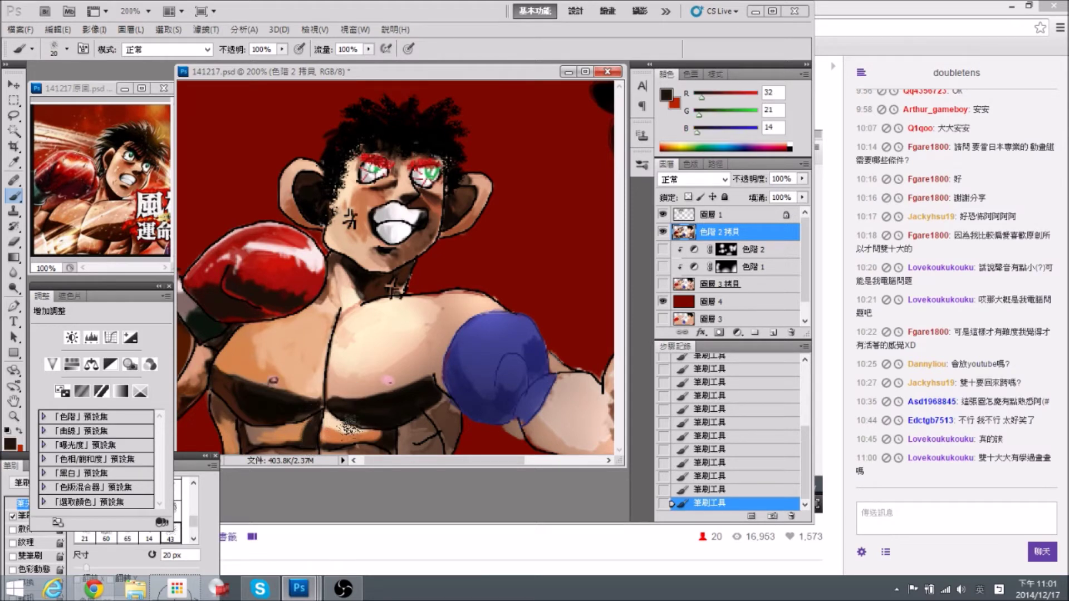
left_click(346, 435, "alt")
left_click_drag(301, 427, 309, 436)
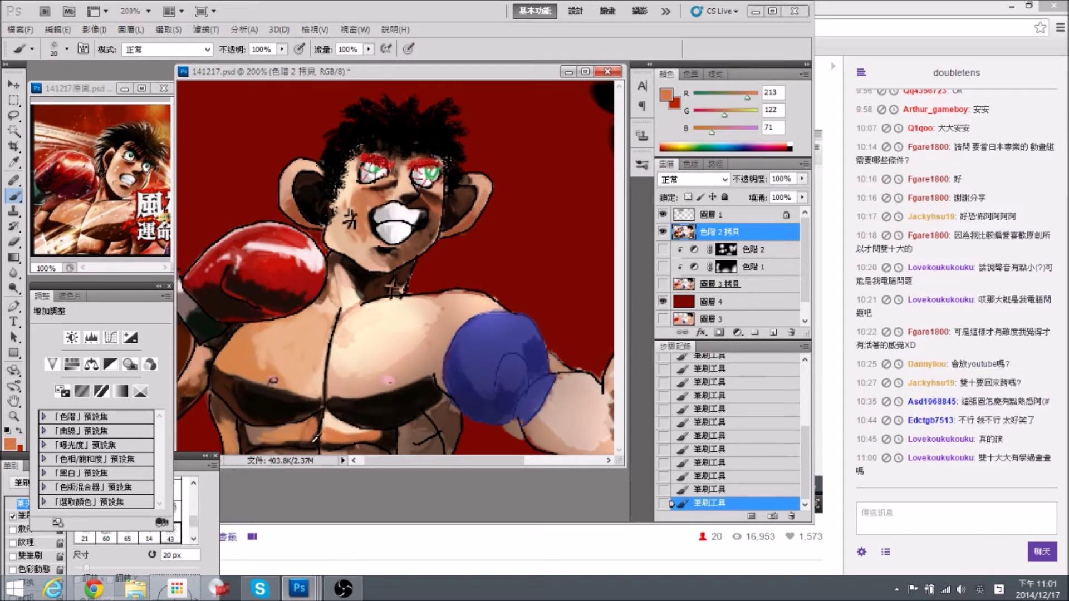
left_click(313, 418, "alt")
Brush a sampled light tan highlight across the middle of the chest on the red-glove side.
left_click_drag(385, 387, 370, 379)
left_click(286, 352, "alt")
left_click_drag(285, 353, 312, 352)
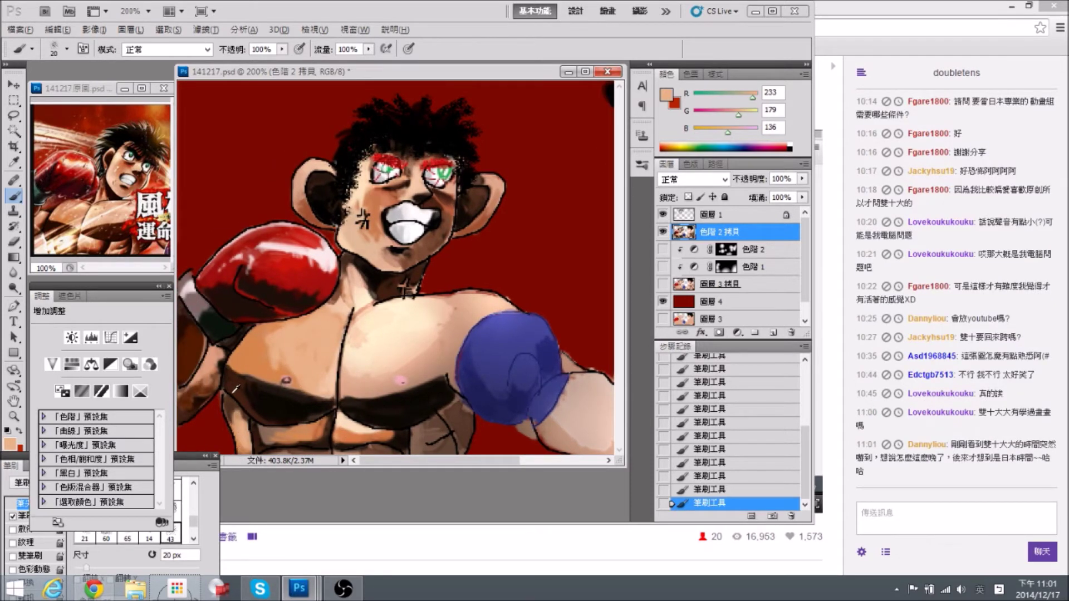
Shade the side torso below the chest on the red-glove side with dark brown and near-black, reducing the brush to 9 px.
left_click(236, 401, "alt")
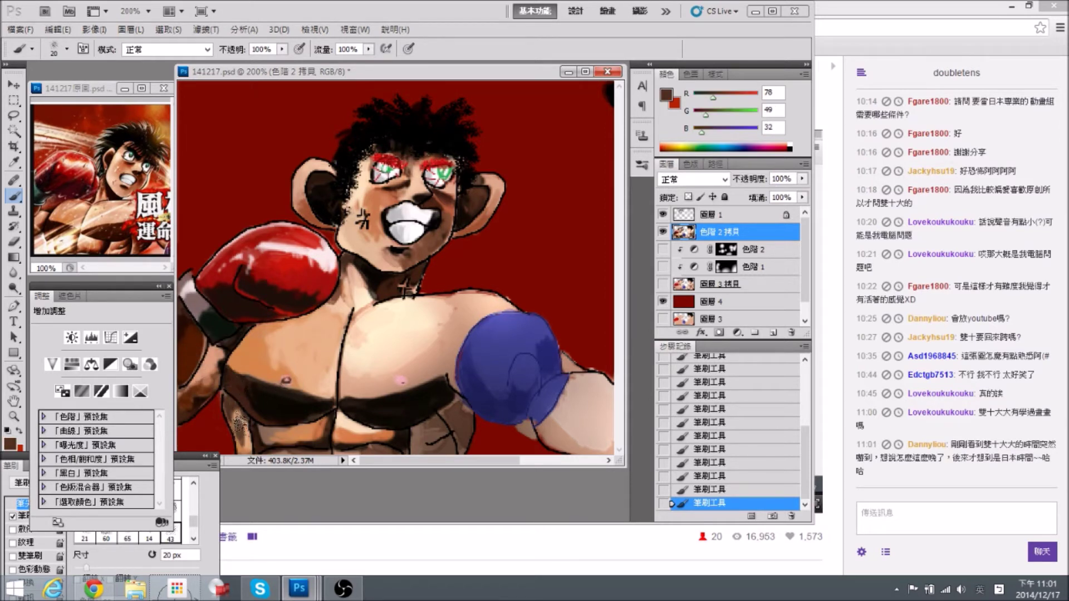
mouse_move(238, 422)
left_mouse_down()
mouse_move(246, 450)
mouse_move(253, 416)
left_mouse_up()
left_click(249, 409, "alt")
key("bracketleft")
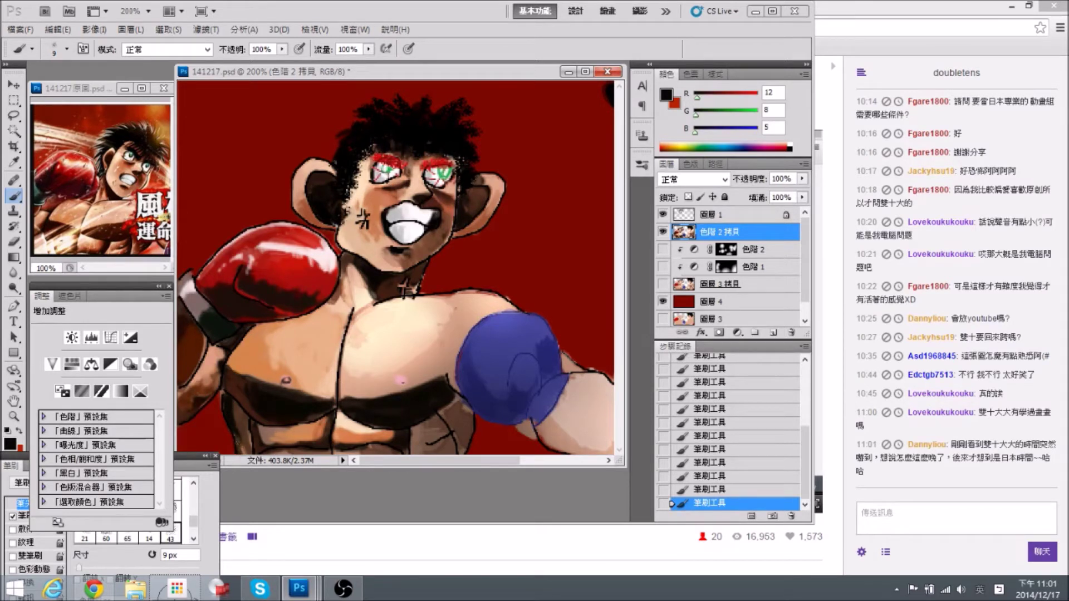
left_click_drag(450, 402, 380, 396)
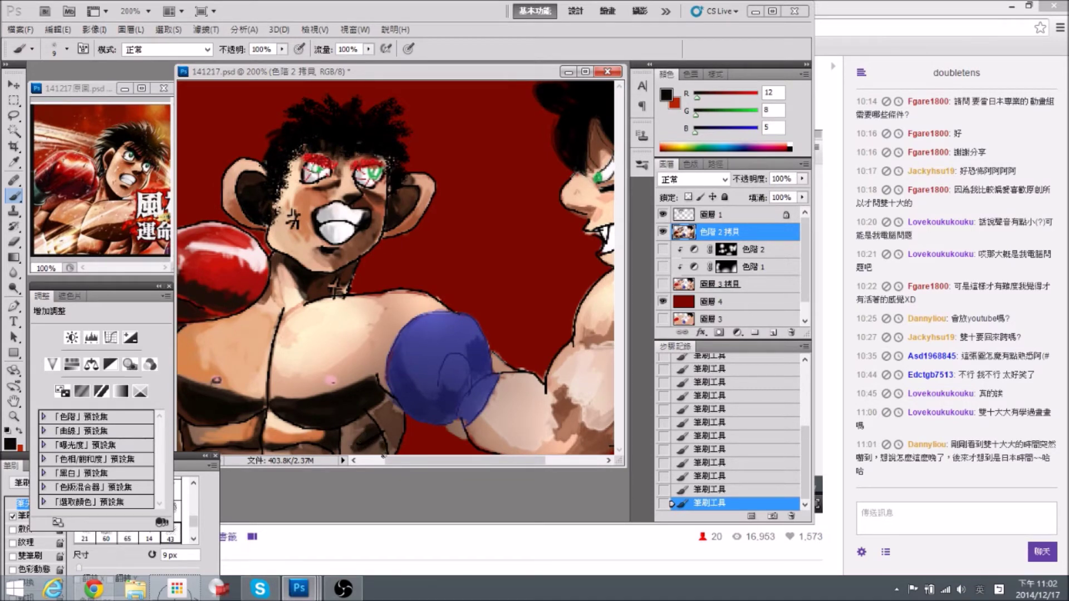
Blend the side torso below the chest on the blue-glove side with sampled tan and brown tones, enlarging the brush to 20 px.
left_click_drag(368, 442, 395, 441)
left_click(395, 442, "alt")
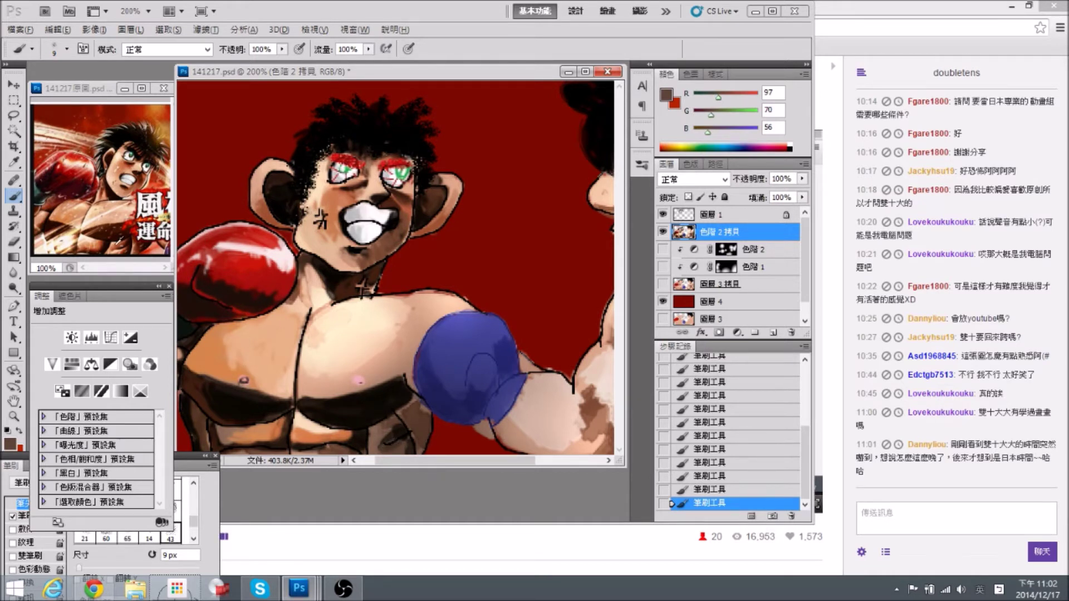
left_click(113, 245, "alt")
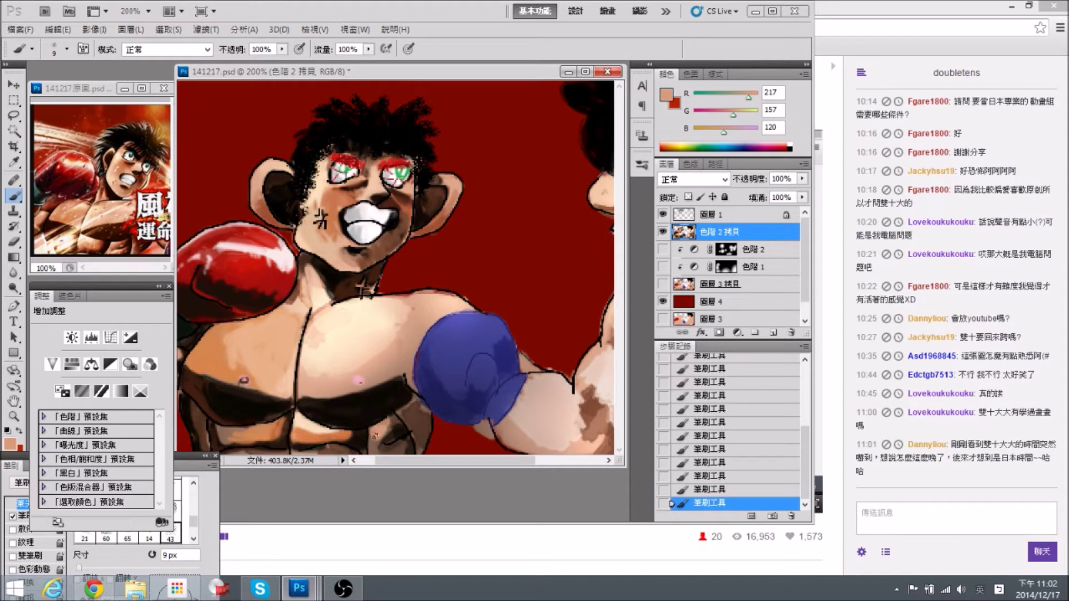
left_click_drag(397, 415, 420, 410)
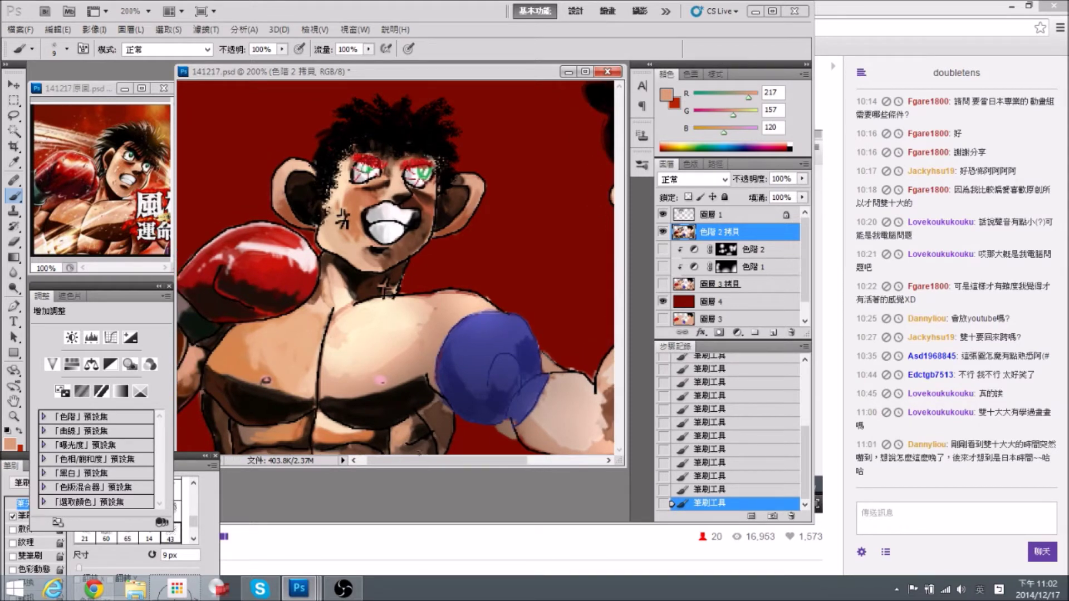
left_click(295, 368, "alt")
key("bracketright")
key("bracketright")
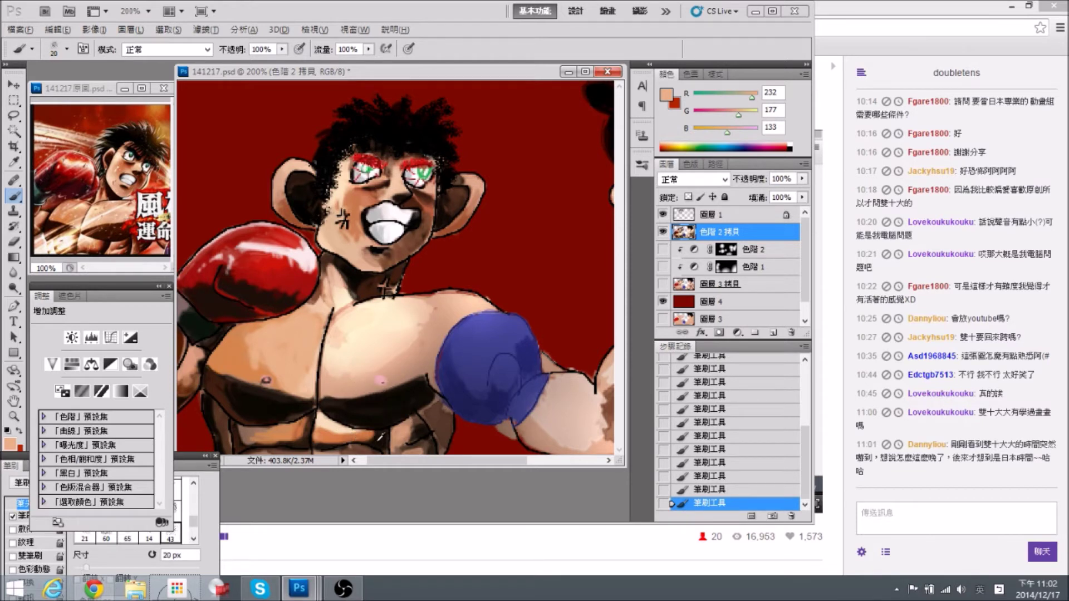
left_click(382, 441, "alt")
left_click_drag(372, 434, 365, 435)
left_click(363, 434, "alt")
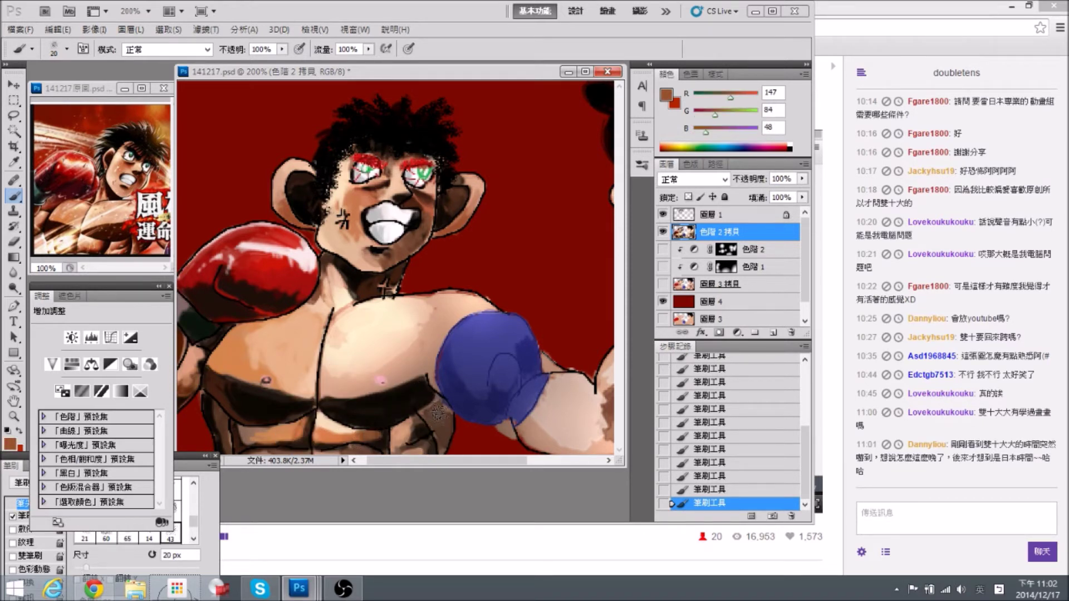
Deepen the side torso shading beside the blue glove with sampled dark brown and a 15 px brush.
key("p")
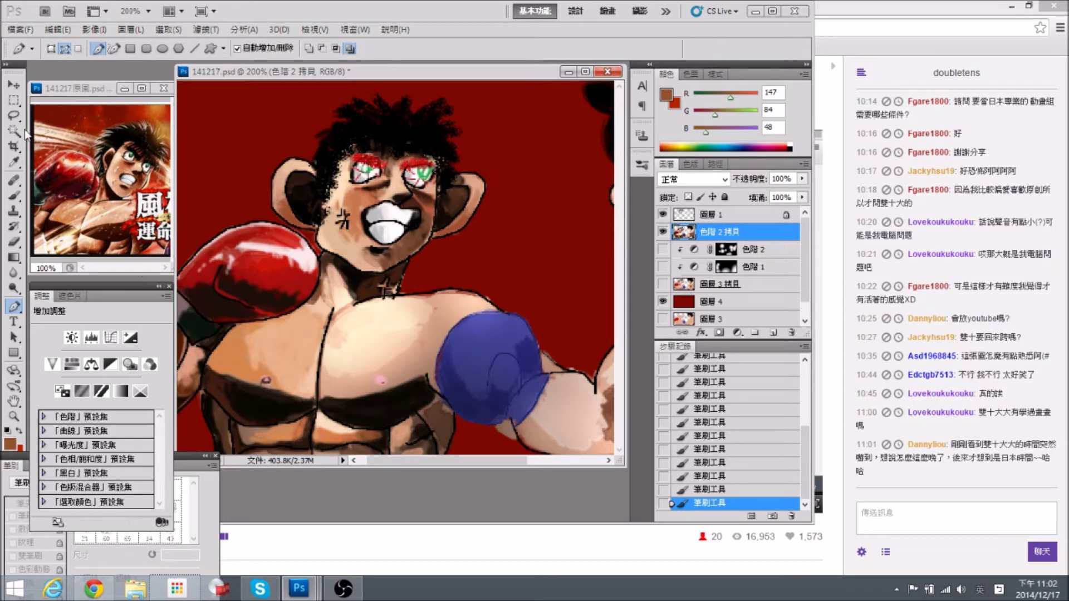
left_click(13, 195)
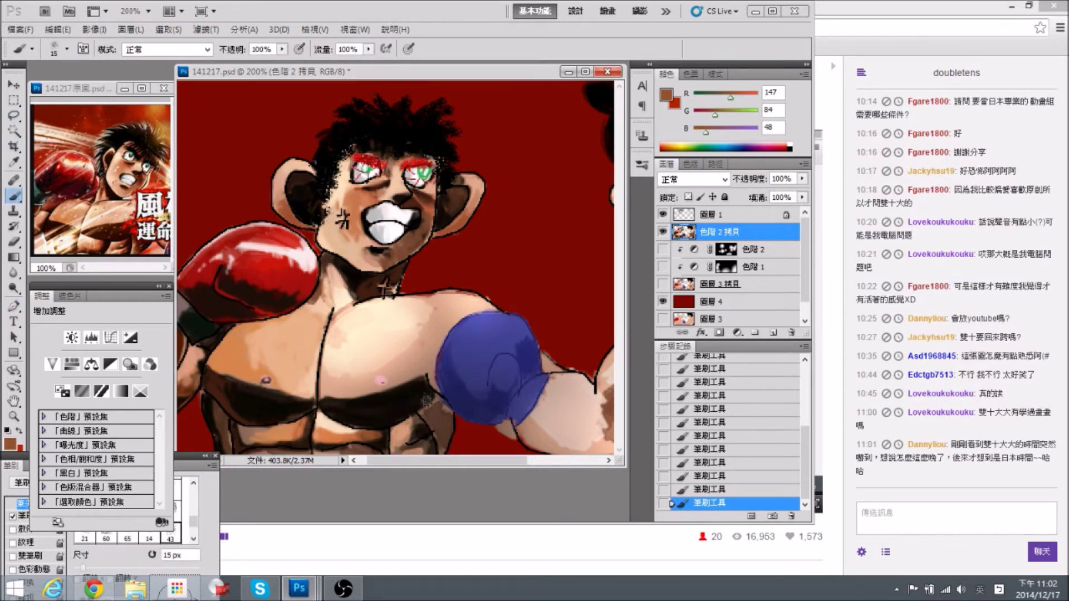
left_click_drag(429, 362, 441, 361)
left_click(431, 430, "alt")
left_click_drag(452, 421, 445, 420)
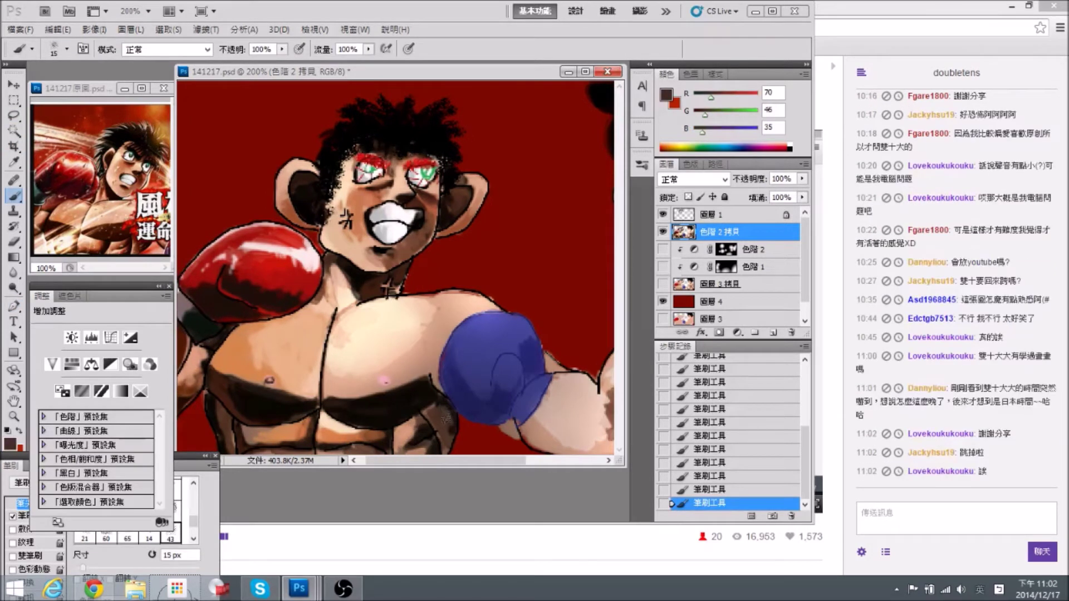
Check the stream status in Open Broadcaster Software and return to the painting in Photoshop.
left_click(343, 589)
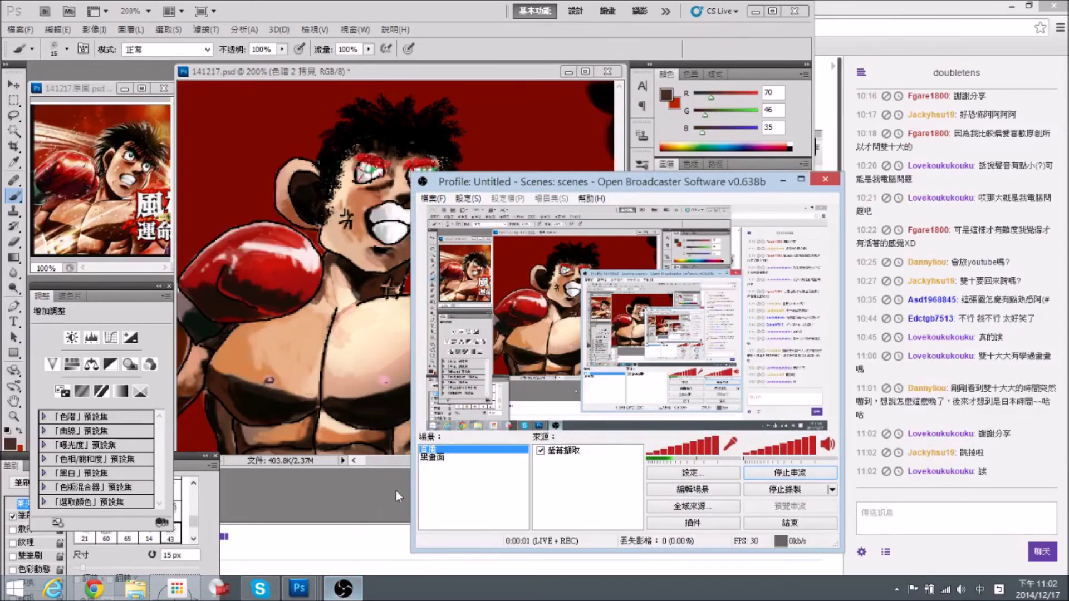
left_click(783, 179)
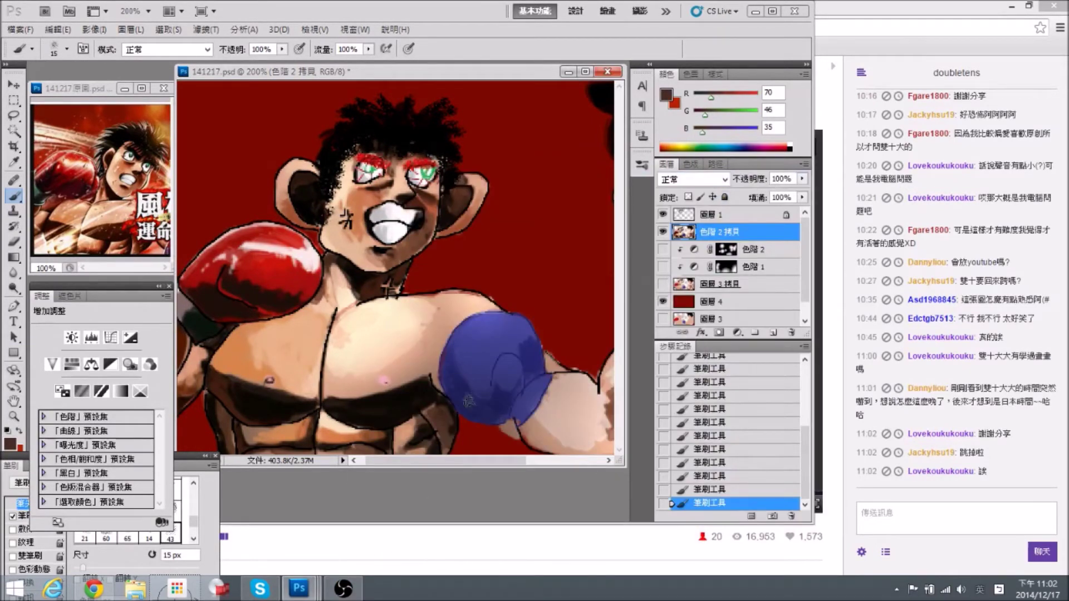
Paint a dark shadow on the shoulder beside the blue glove with sampled near-black and dark brown tones.
mouse_move(469, 440)
left_mouse_down()
mouse_move(422, 420)
mouse_move(399, 450)
left_mouse_up()
left_click(420, 437, "alt")
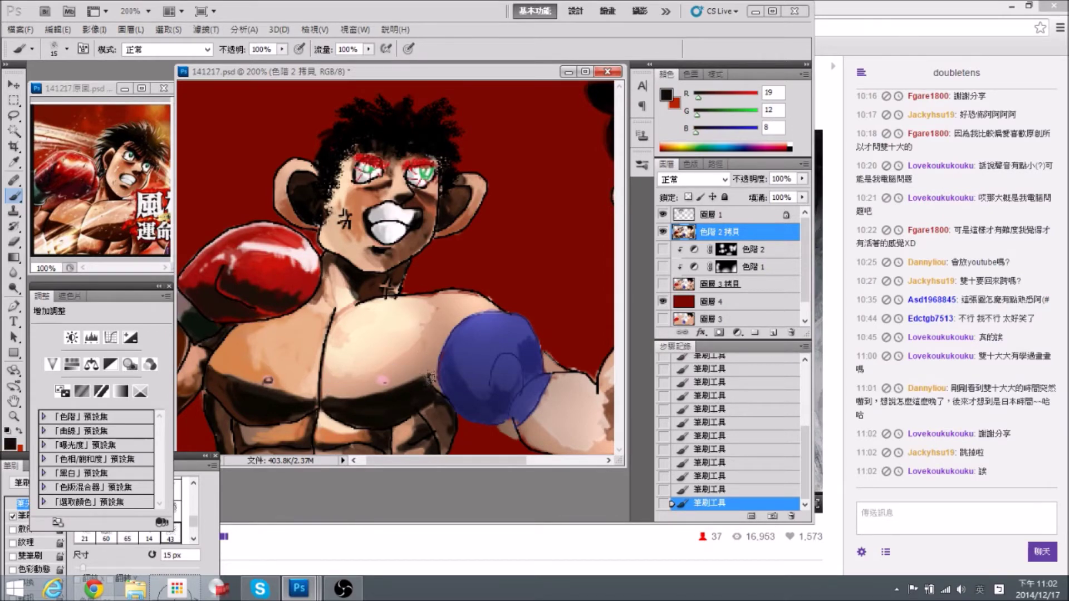
mouse_move(432, 309)
left_mouse_down()
mouse_move(424, 344)
mouse_move(428, 318)
mouse_move(429, 333)
mouse_move(446, 307)
mouse_move(448, 318)
mouse_move(414, 305)
mouse_move(452, 309)
mouse_move(440, 332)
mouse_move(437, 309)
mouse_move(425, 337)
mouse_move(434, 329)
mouse_move(435, 358)
mouse_move(450, 321)
left_mouse_up()
left_click(410, 307, "alt")
left_click(453, 308, "alt")
left_click(434, 333, "alt")
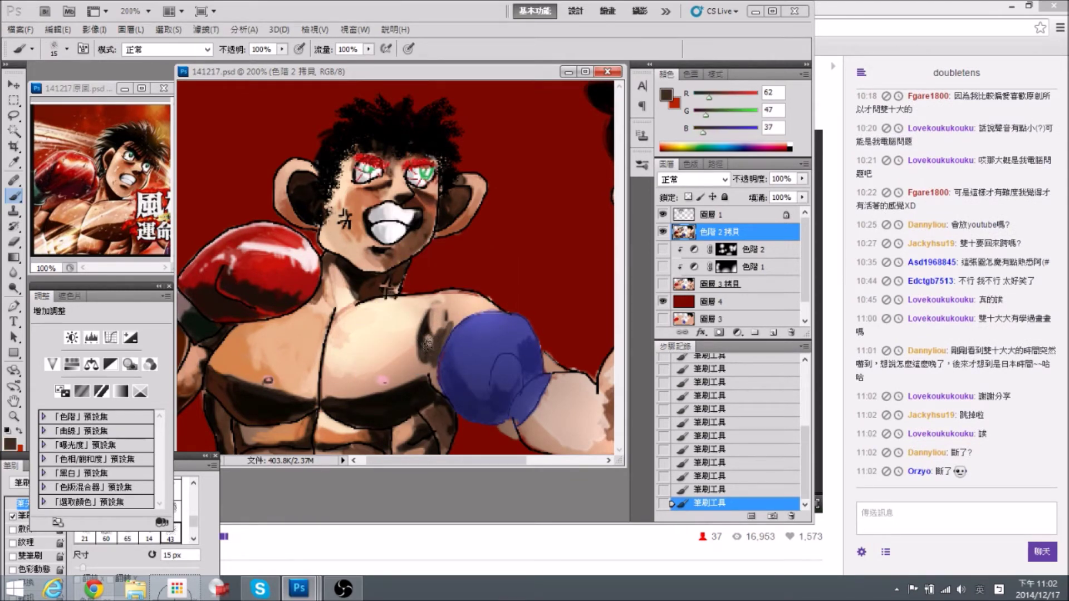
Recheck the live stream connection in Open Broadcaster Software and go back to Photoshop.
left_click(344, 590)
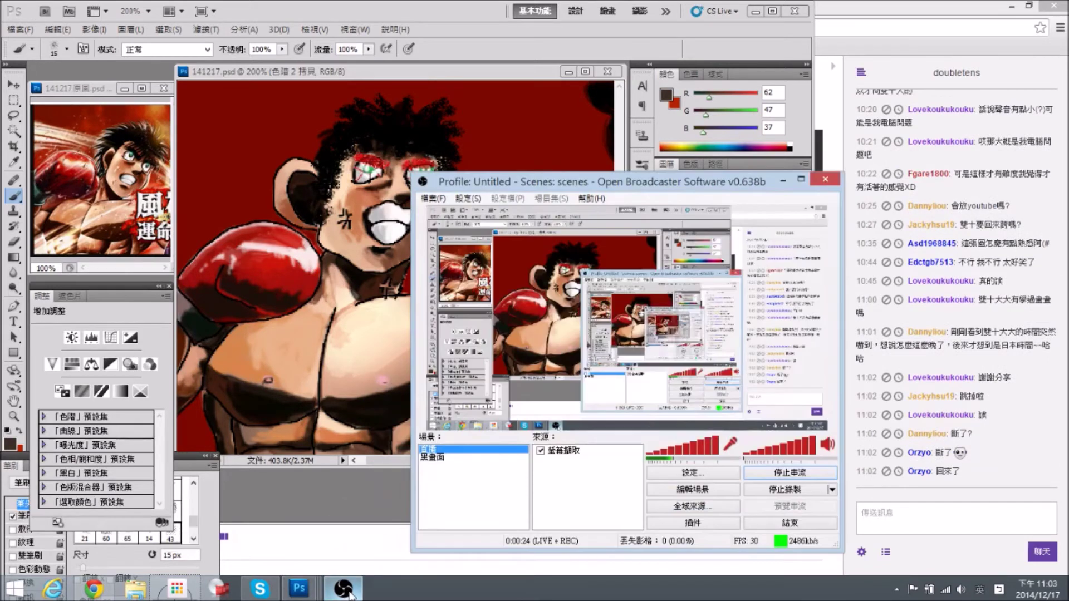
left_click(351, 594)
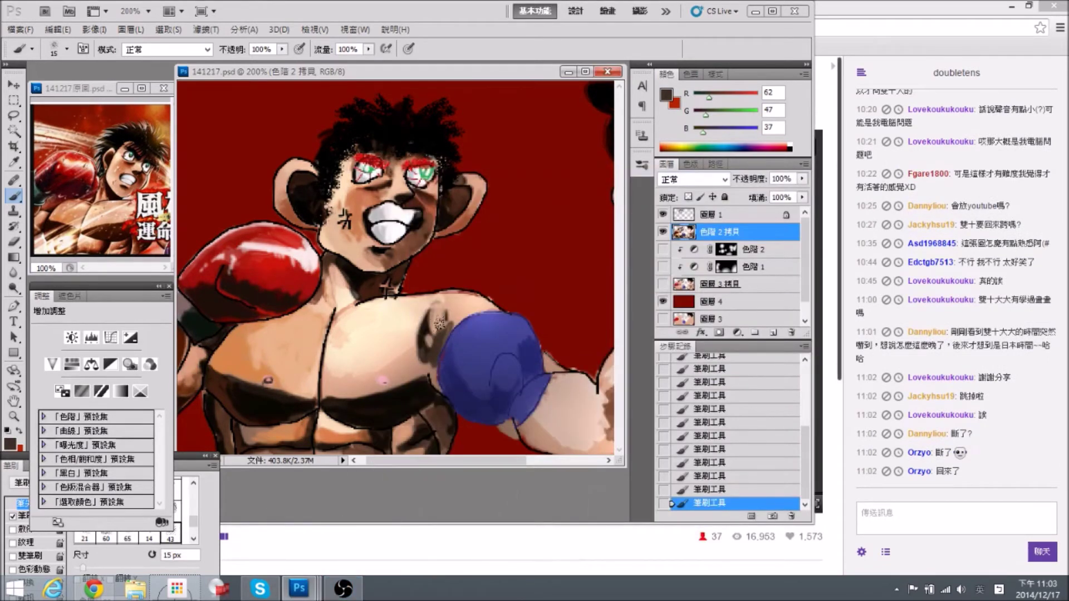
Extend the shoulder shadow into an arc above the blue glove and blend it with sampled light skin tones and a 20 px brush.
left_click_drag(458, 373, 439, 370)
key("bracketright")
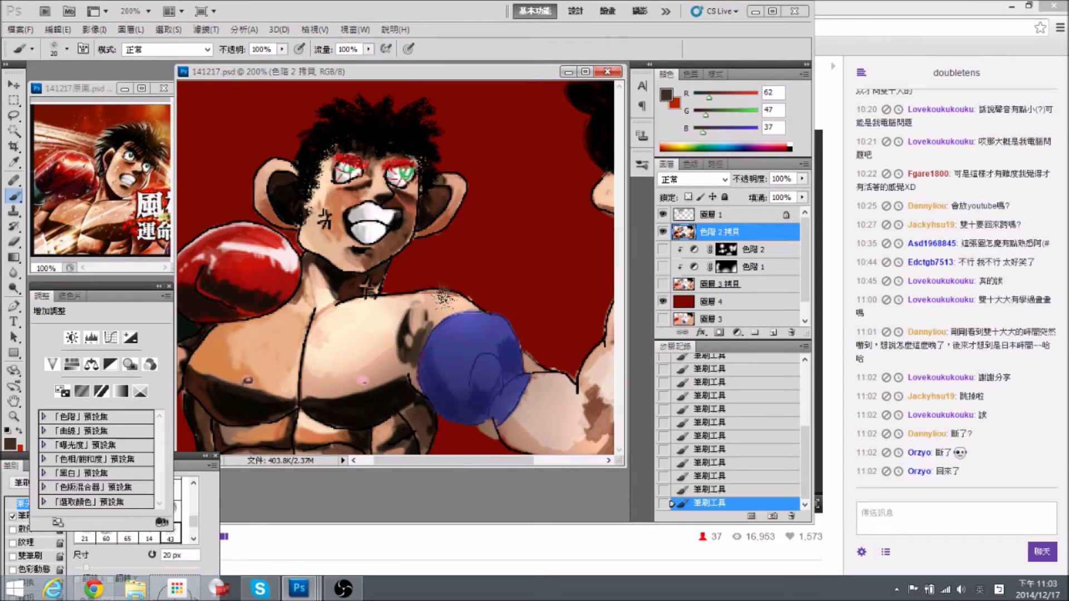
left_click(408, 328, "alt")
mouse_move(408, 328)
left_mouse_down()
mouse_move(441, 302)
mouse_move(421, 301)
mouse_move(410, 329)
mouse_move(391, 323)
mouse_move(412, 338)
mouse_move(416, 326)
mouse_move(409, 358)
mouse_move(423, 319)
mouse_move(442, 307)
mouse_move(412, 328)
mouse_move(377, 246)
mouse_move(401, 276)
mouse_move(405, 355)
mouse_move(416, 306)
mouse_move(430, 301)
mouse_move(431, 313)
mouse_move(419, 311)
mouse_move(442, 309)
left_mouse_up()
left_click(382, 333, "alt")
left_click_drag(259, 359, 276, 356)
left_click_drag(449, 395, 427, 396)
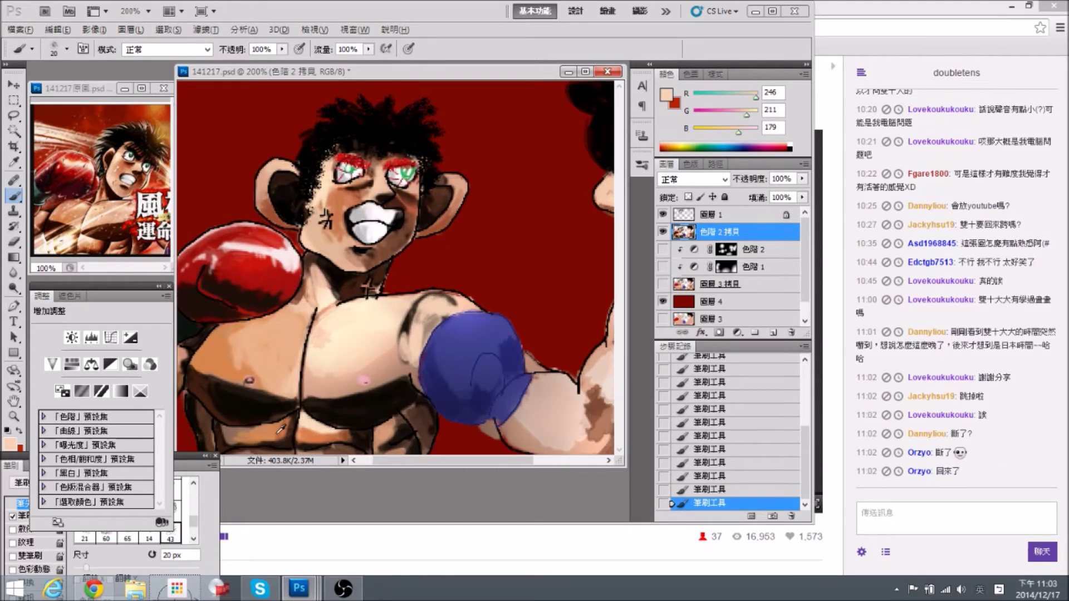
Refine the upper abdomen beside the centre line with sampled orange, near-black and muted tan tones.
left_click(281, 428, "alt")
mouse_move(325, 428)
left_mouse_down()
mouse_move(312, 433)
mouse_move(334, 434)
mouse_move(303, 425)
left_mouse_up()
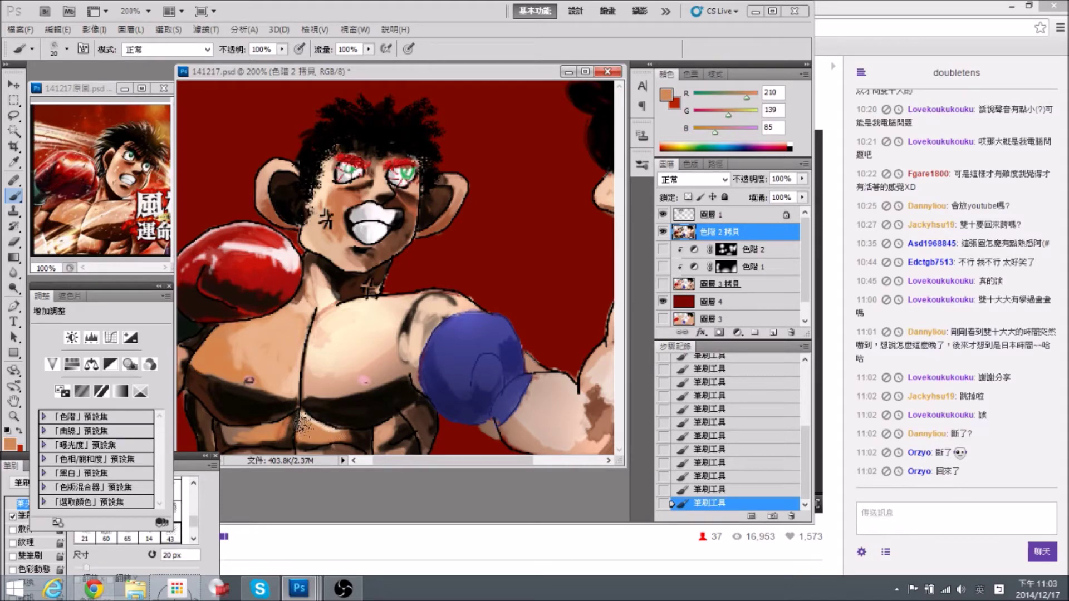
left_click_drag(373, 411, 365, 423)
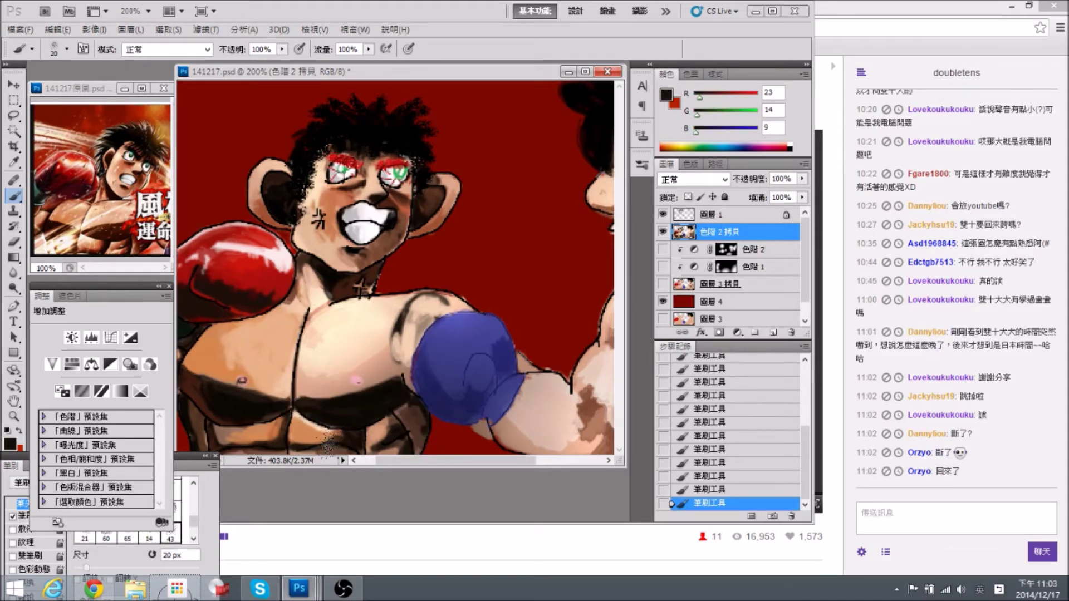
left_click(380, 380, "alt")
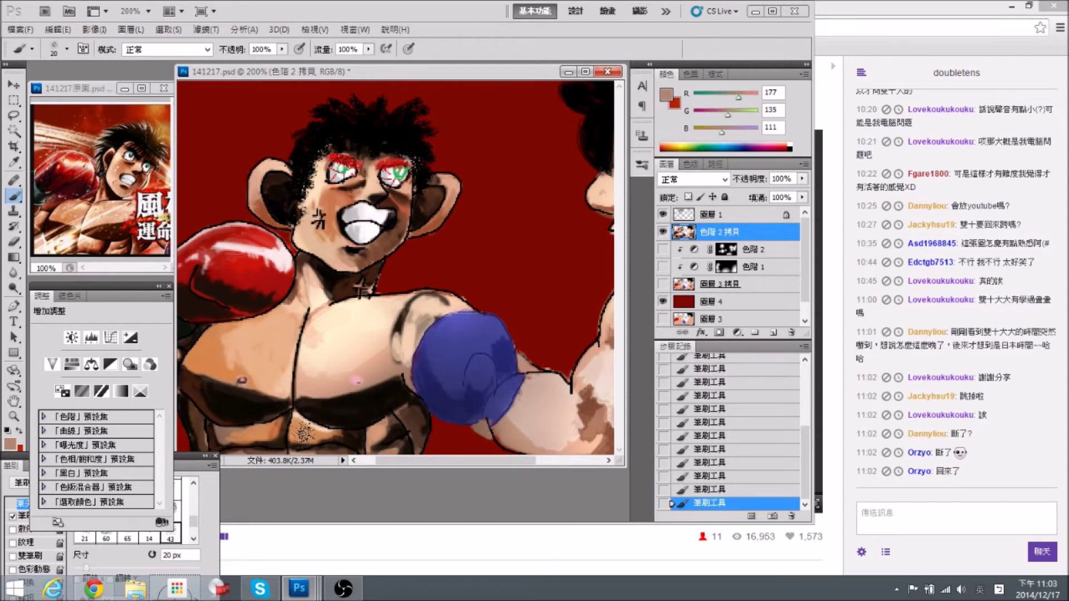
mouse_move(297, 424)
left_mouse_down()
mouse_move(315, 440)
mouse_move(340, 432)
mouse_move(300, 439)
left_mouse_up()
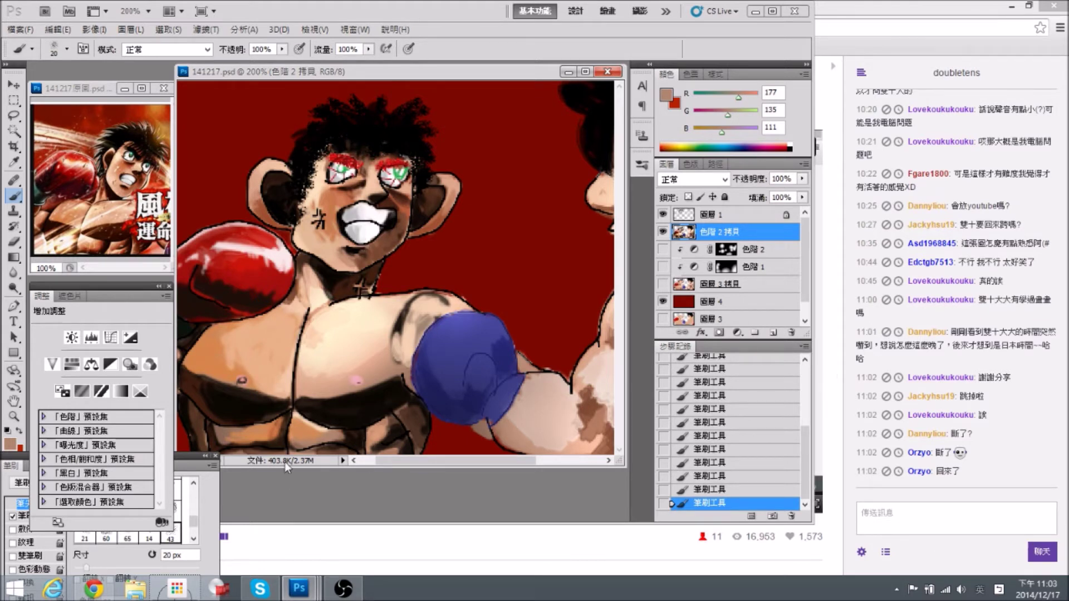
Brush sampled tan detail onto the side torso below the blue-glove side of the chest, reducing the brush to 9 px.
mouse_move(423, 367)
left_mouse_down()
mouse_move(381, 367)
mouse_move(395, 362)
left_mouse_up()
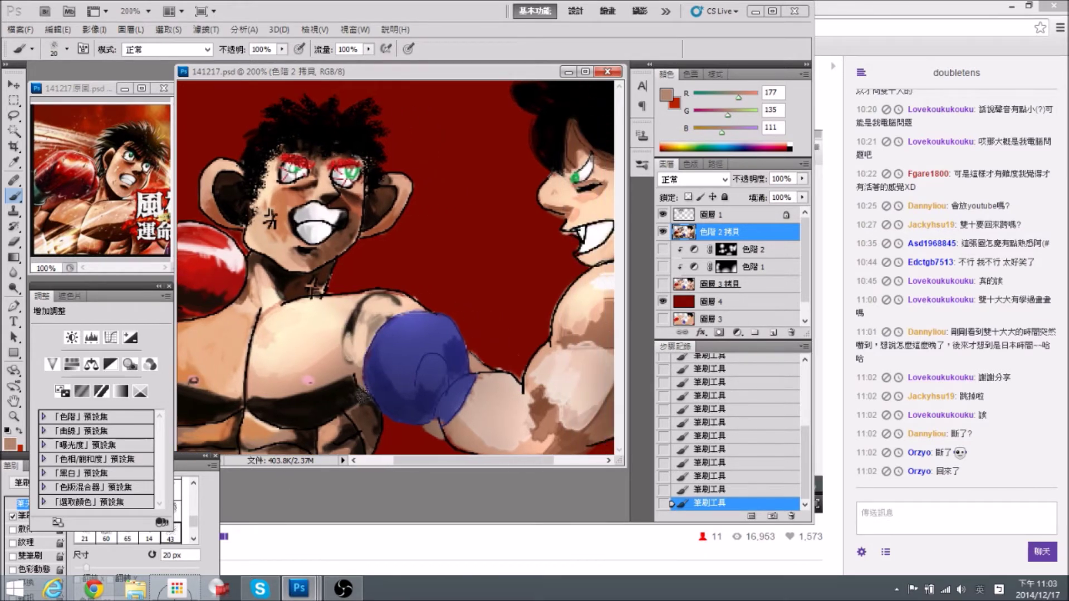
left_click(359, 413, "alt")
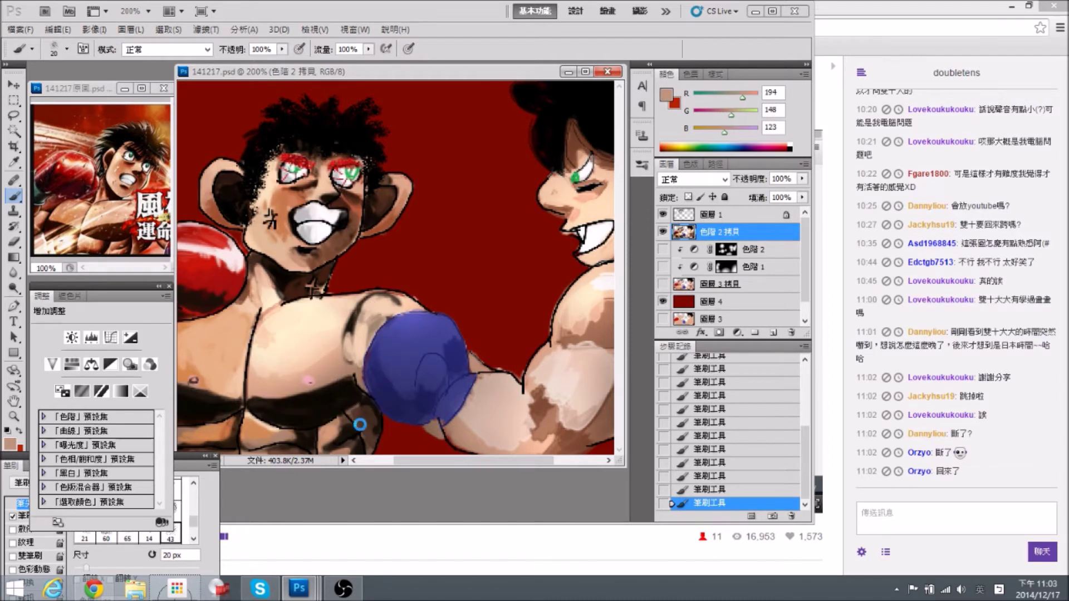
key("bracketleft")
key("bracketleft")
left_click_drag(349, 413, 363, 429)
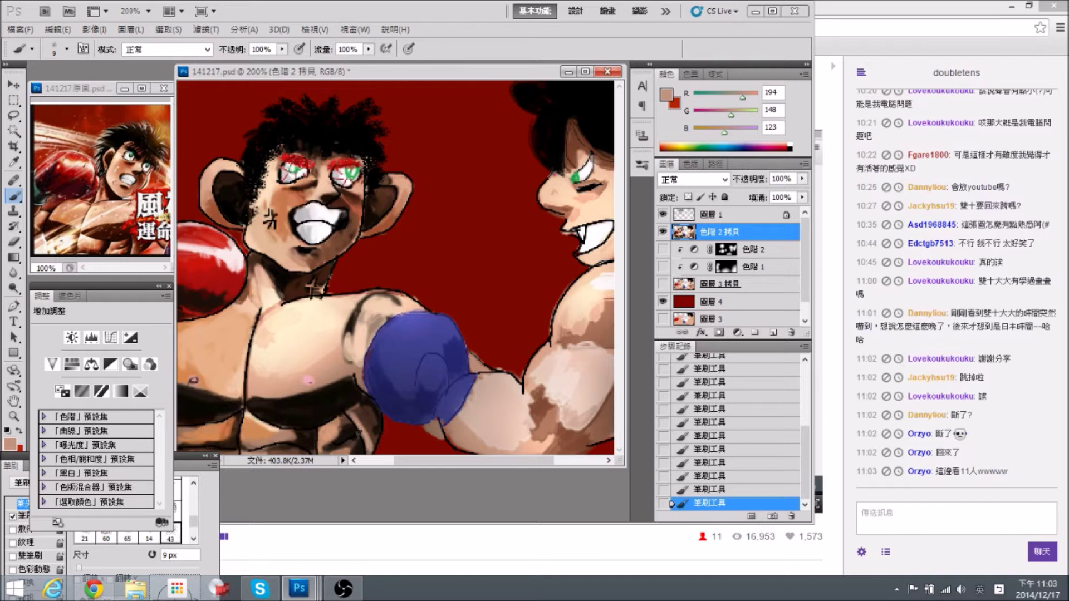
Restore the brush size to 20 px and save the 141217.psd painting.
left_click_drag(401, 343, 425, 341)
key("bracketright")
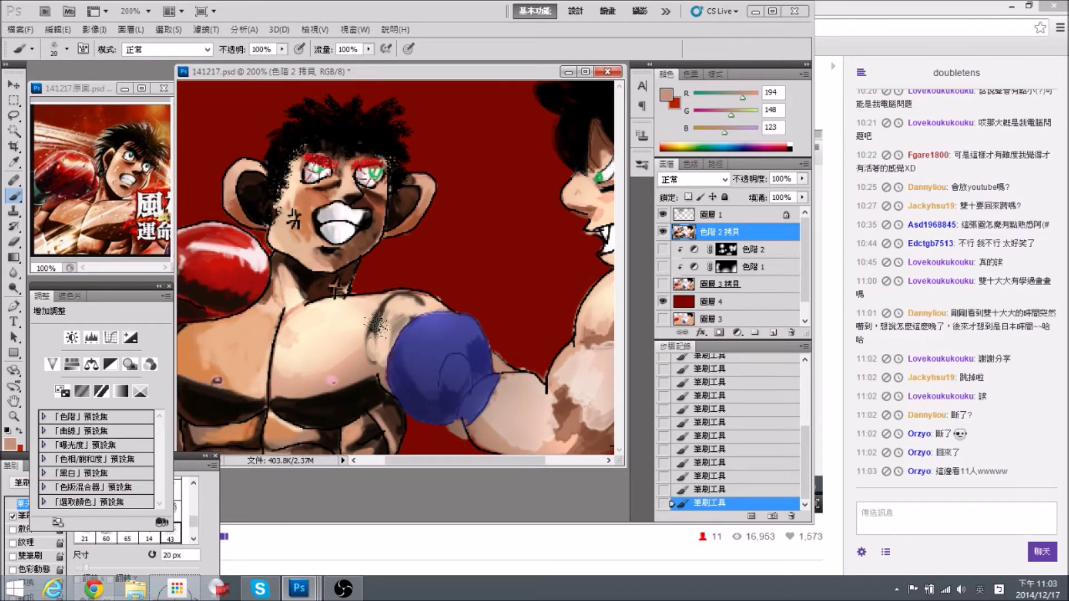
left_click_drag(439, 373, 410, 373)
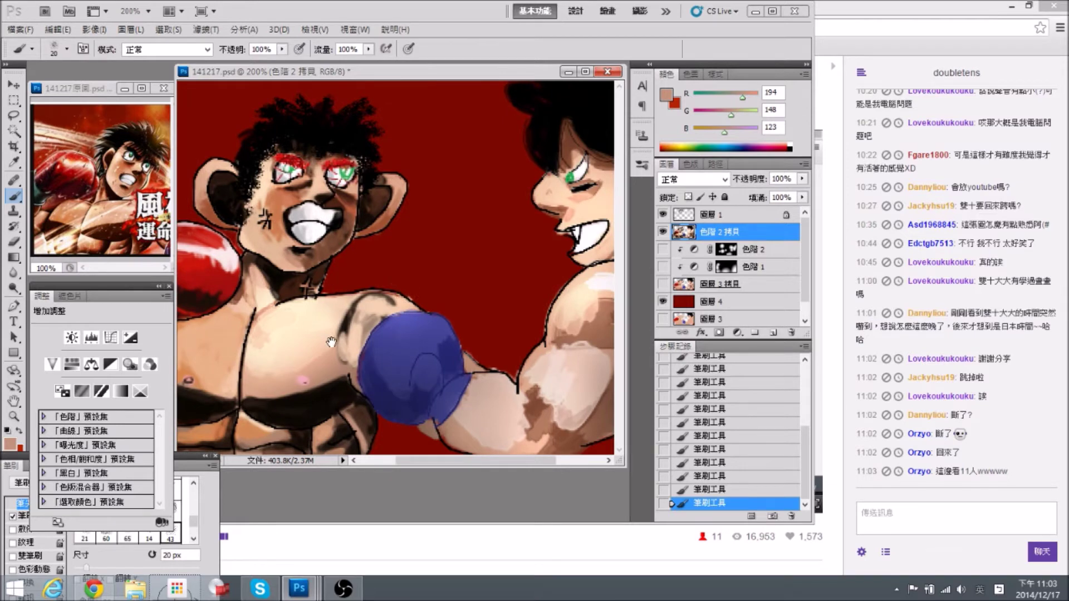
left_click_drag(331, 342, 430, 334)
key("ctrl+s")
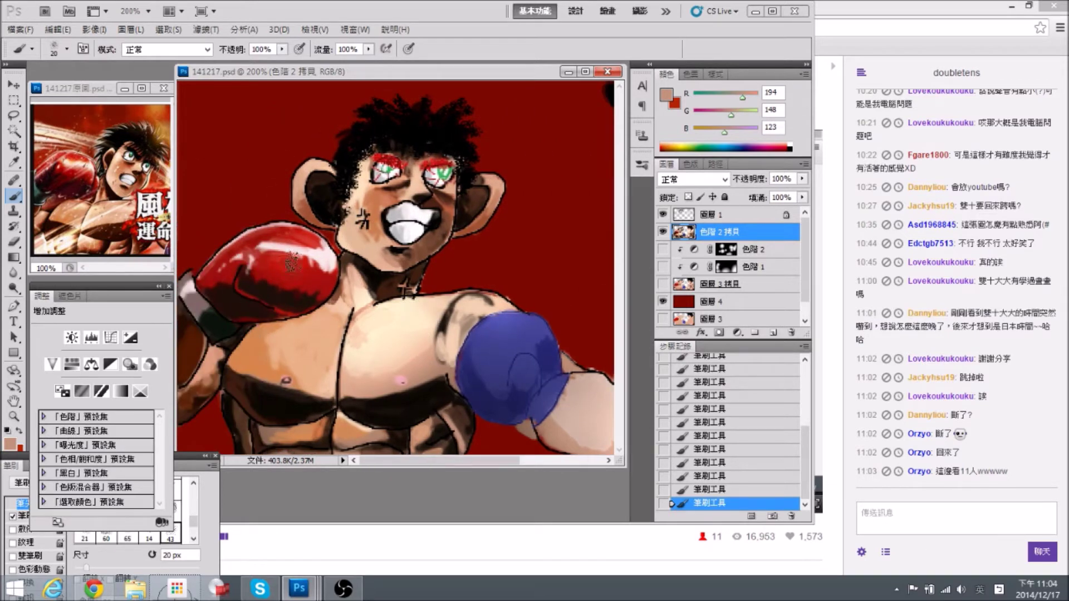
Sample the blue of the glove and darken the foreground colour to #191a5b.
left_click(291, 300, "alt")
left_click_drag(507, 349, 464, 349)
left_click(464, 351, "alt")
left_click(10, 445)
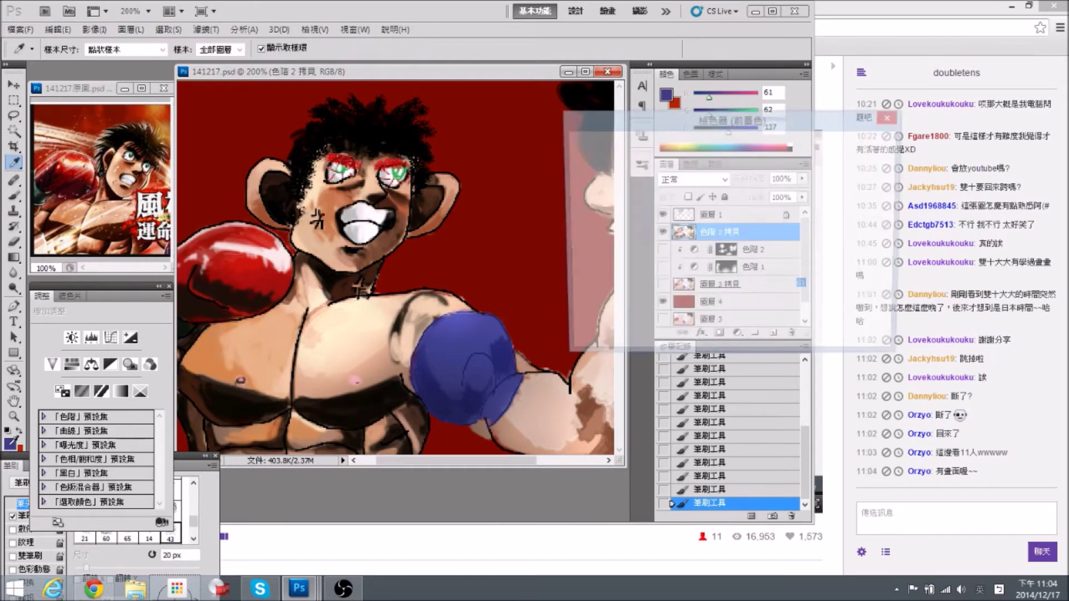
left_click_drag(675, 240, 697, 261)
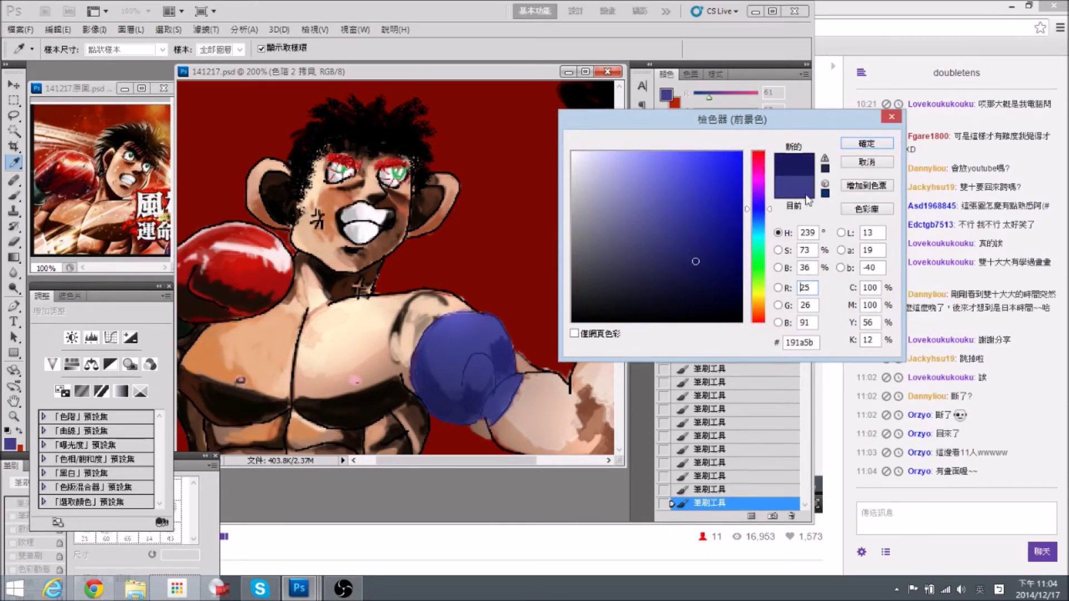
left_click(866, 143)
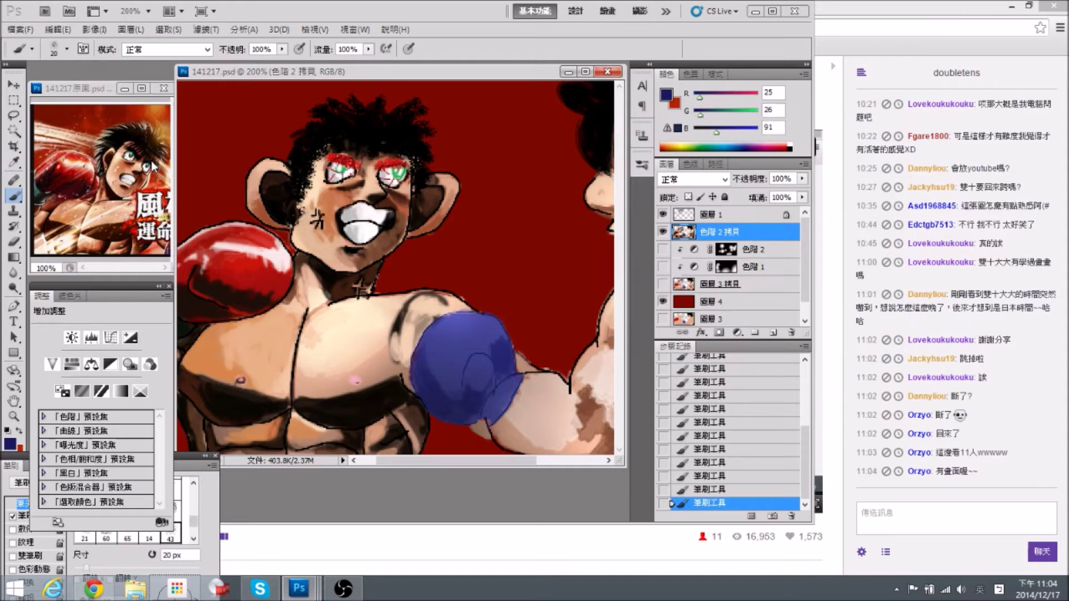
Examine the opponent's side of the original poster image as a reference for the glove.
left_click(99, 99)
scroll(136, 226, "right", 5)
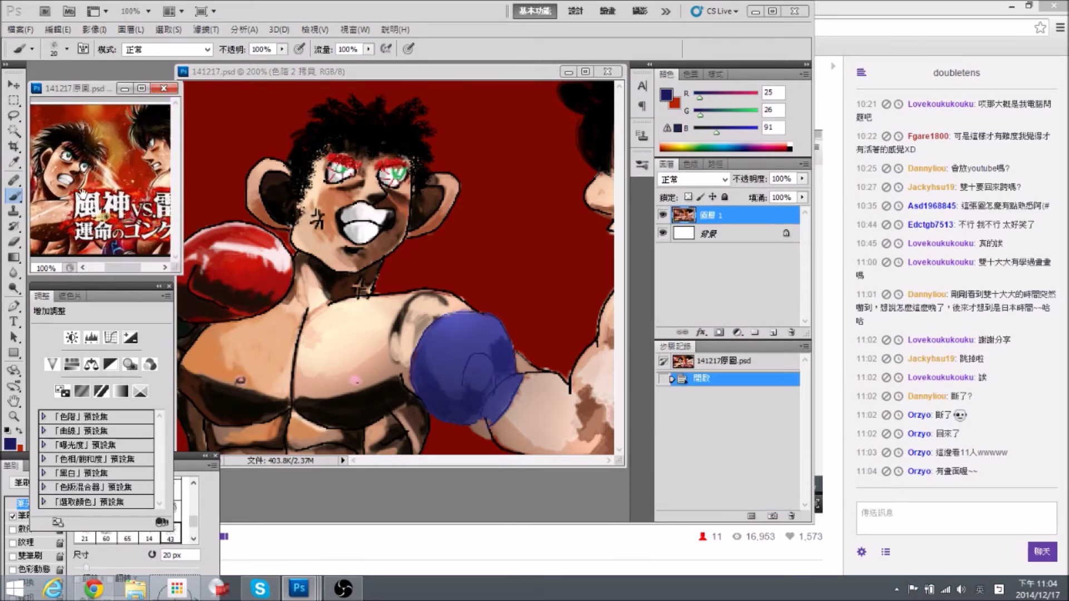
scroll(136, 222, "right", 3)
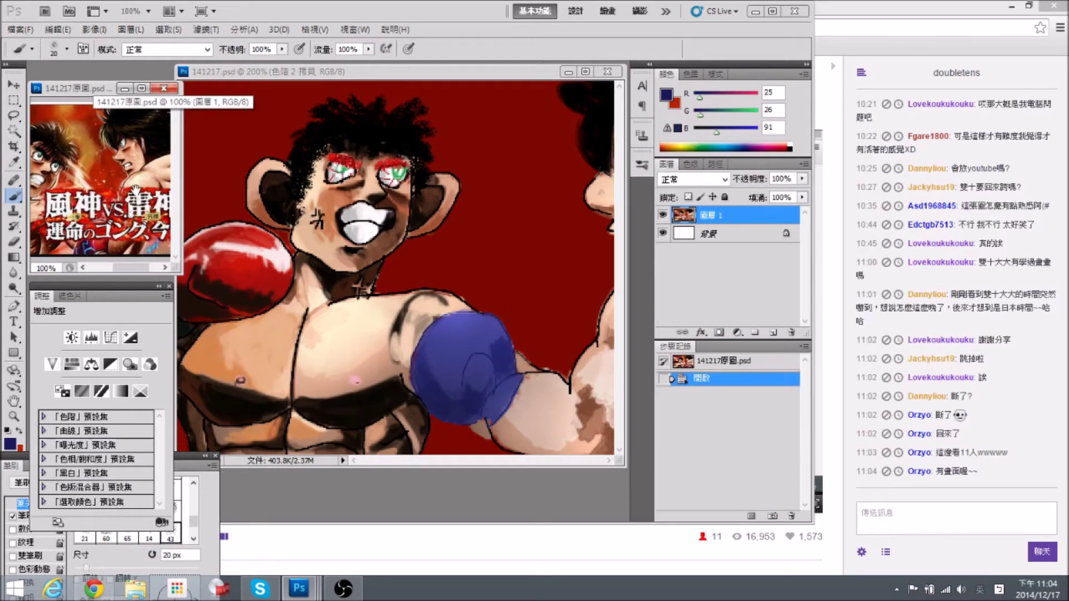
scroll(144, 228, "right", 3)
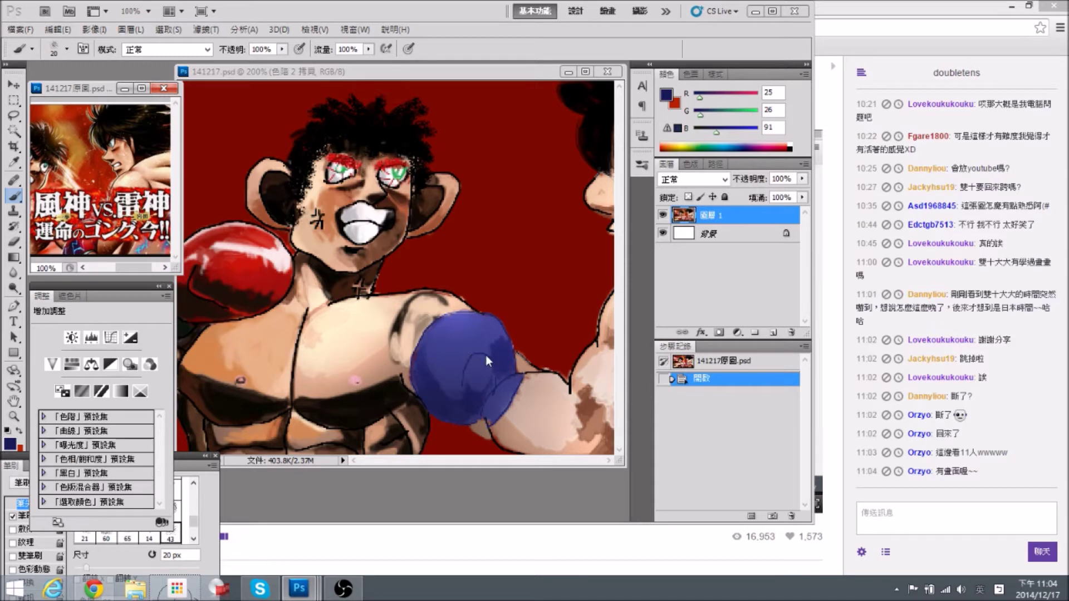
Set the foreground colour to dark blue #121346 and paint the shadows and folds of the blue glove.
left_click(503, 345, "alt")
left_click(16, 445)
left_click(698, 275)
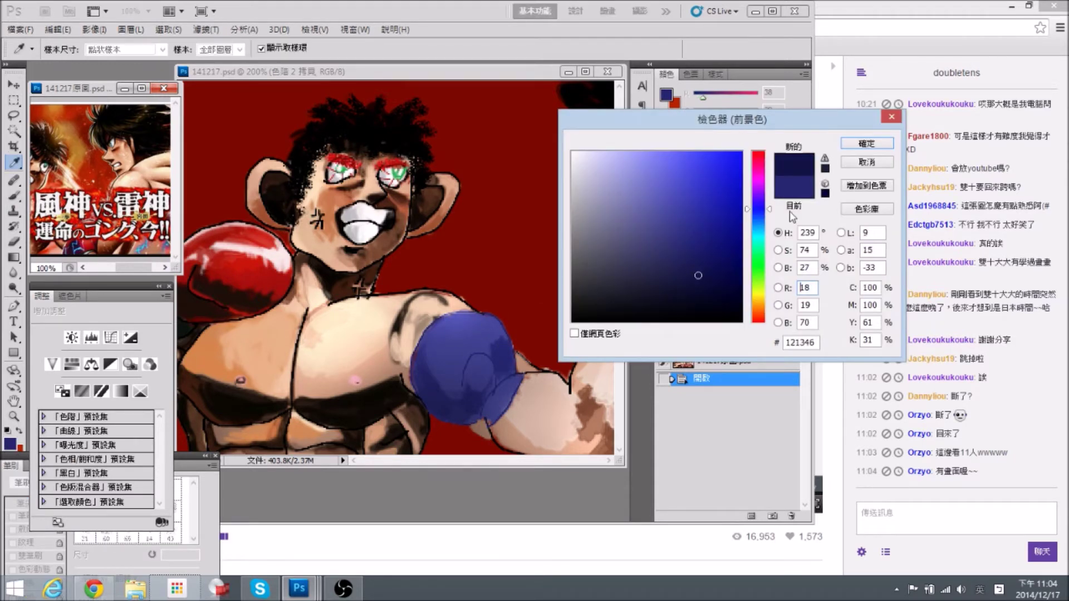
left_click(866, 146)
mouse_move(495, 359)
left_mouse_down()
mouse_move(497, 407)
mouse_move(500, 391)
mouse_move(450, 389)
mouse_move(443, 367)
mouse_move(431, 369)
mouse_move(443, 390)
mouse_move(470, 406)
mouse_move(482, 397)
mouse_move(467, 413)
mouse_move(453, 410)
mouse_move(419, 357)
mouse_move(421, 387)
mouse_move(429, 351)
mouse_move(432, 371)
mouse_move(467, 396)
mouse_move(483, 376)
mouse_move(476, 403)
left_mouse_up()
Set the foreground colour to near-black blue #020317, deepen the blue glove's shadows and folds, and sample the glove's mid blue.
left_click(10, 444)
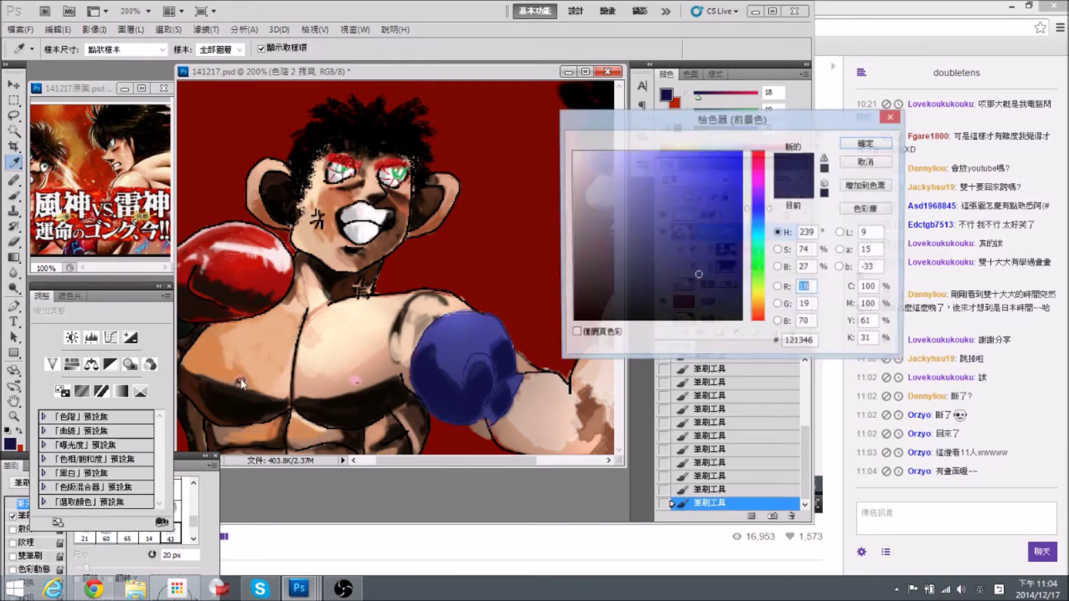
left_click(725, 307)
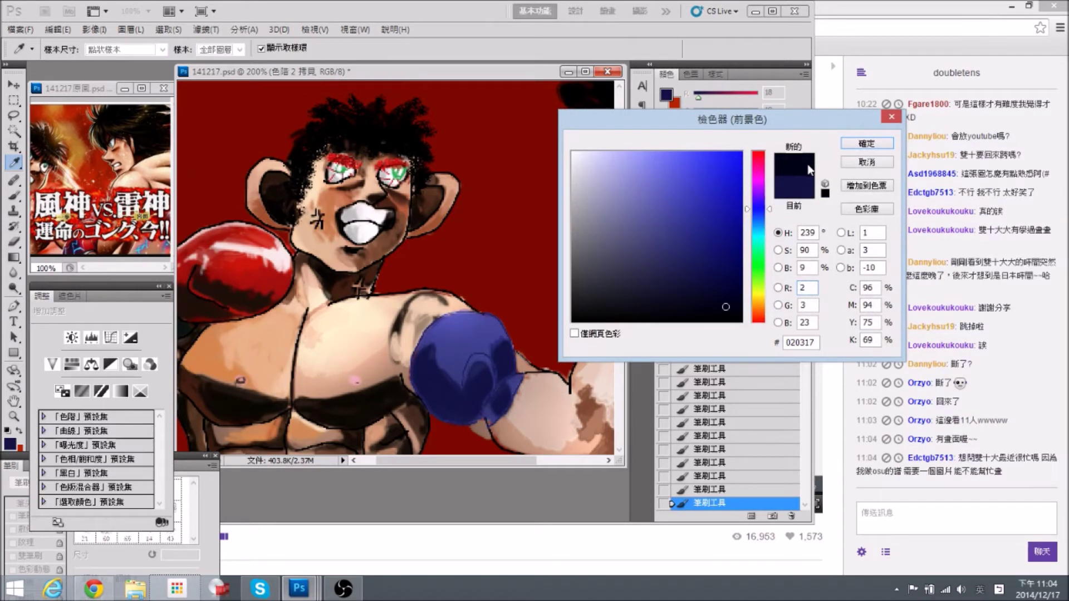
left_click(865, 144)
left_click_drag(465, 334, 421, 323)
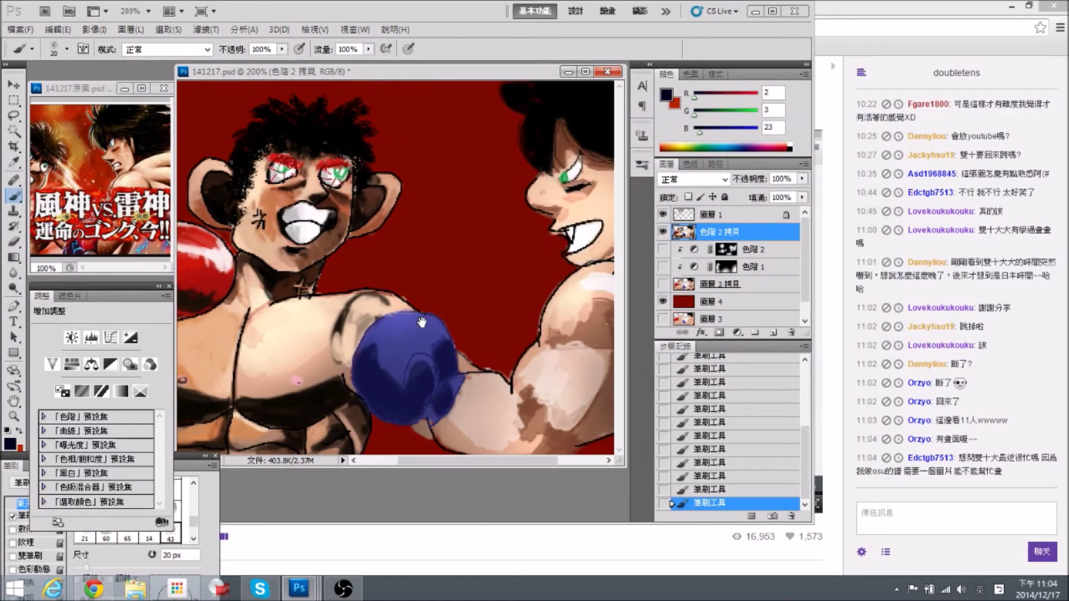
mouse_move(442, 363)
left_mouse_down()
mouse_move(427, 341)
mouse_move(441, 377)
mouse_move(423, 384)
mouse_move(424, 367)
mouse_move(417, 398)
mouse_move(396, 406)
mouse_move(370, 383)
mouse_move(395, 413)
mouse_move(373, 392)
mouse_move(442, 351)
mouse_move(436, 333)
mouse_move(396, 377)
mouse_move(381, 376)
mouse_move(380, 348)
mouse_move(392, 367)
mouse_move(380, 362)
mouse_move(394, 364)
mouse_move(413, 332)
mouse_move(413, 343)
mouse_move(388, 335)
mouse_move(377, 347)
mouse_move(395, 322)
left_mouse_up()
left_click(390, 351, "alt")
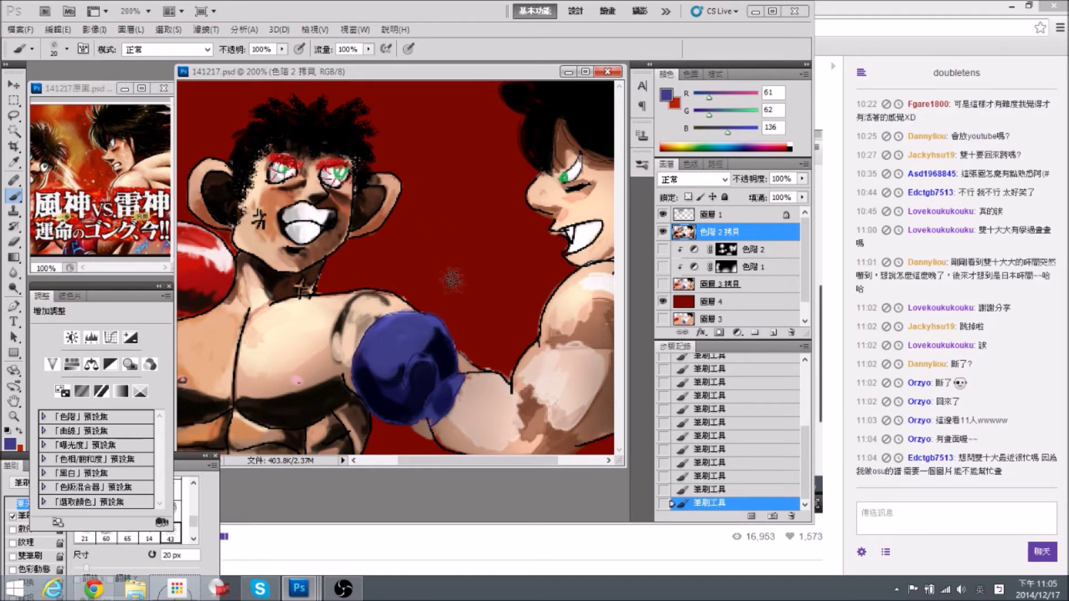
Touch up the blue glove's edges with a 9 px brush, using its sampled mid-blue and near-black blue tones.
key("bracketleft")
scroll(372, 256, "down", 2)
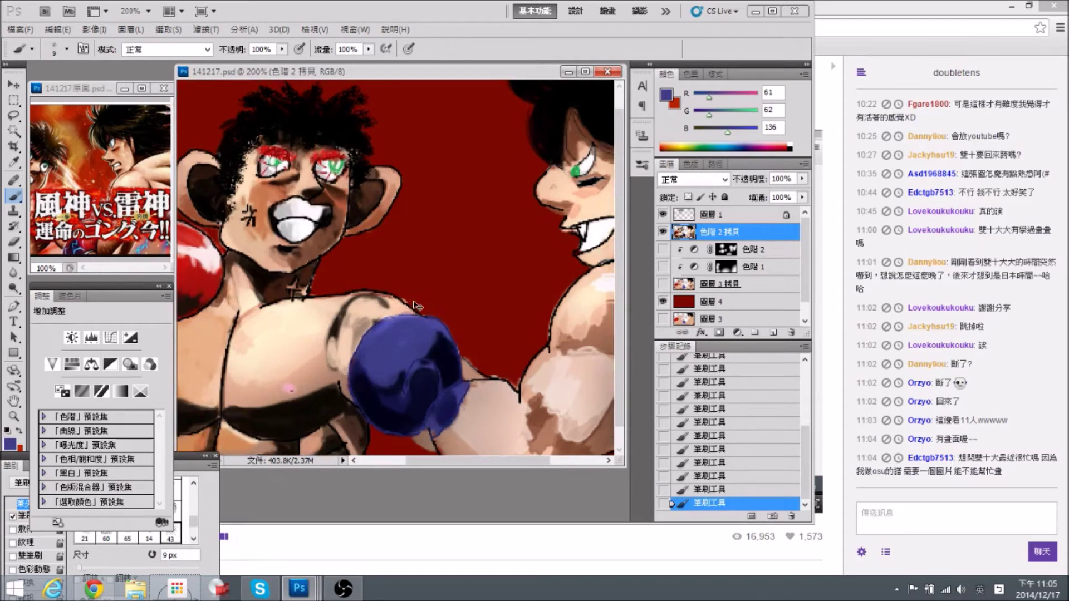
key("ctrl+plus")
scroll(365, 290, "down", 2)
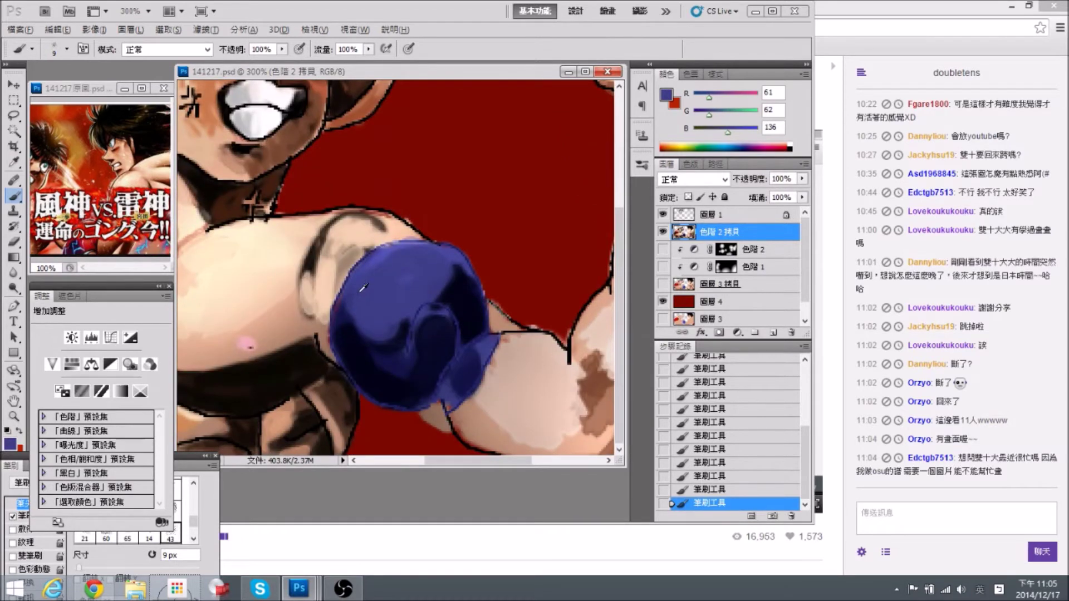
left_click(342, 336, "alt")
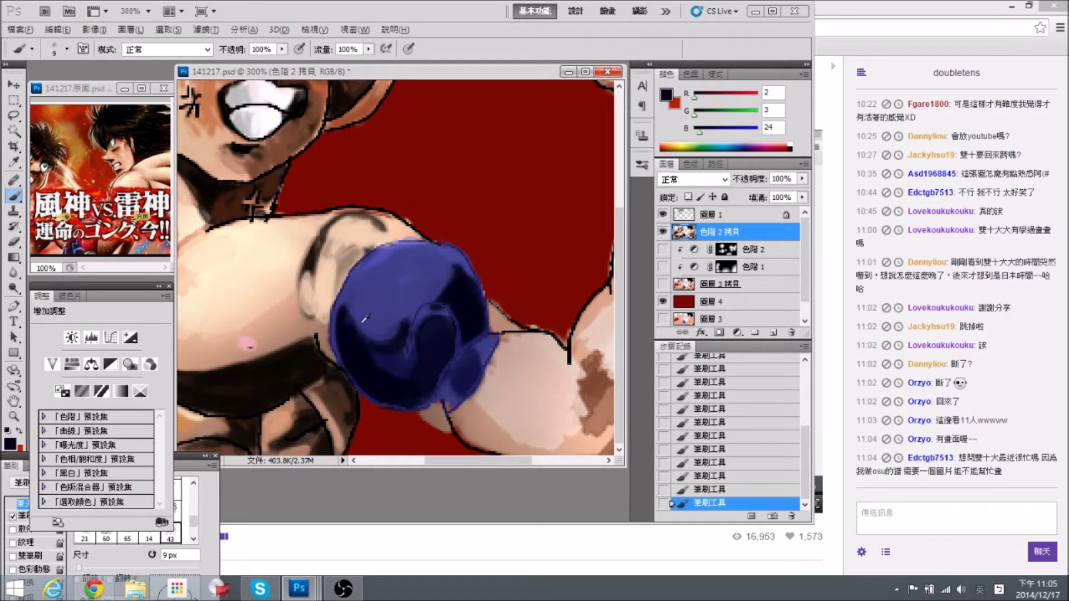
Enlarge the brush to 15 px, blend sampled skin tones over the dark arm shading beside the blue glove, and resample the glove's blue.
key("bracketright")
key("bracketright")
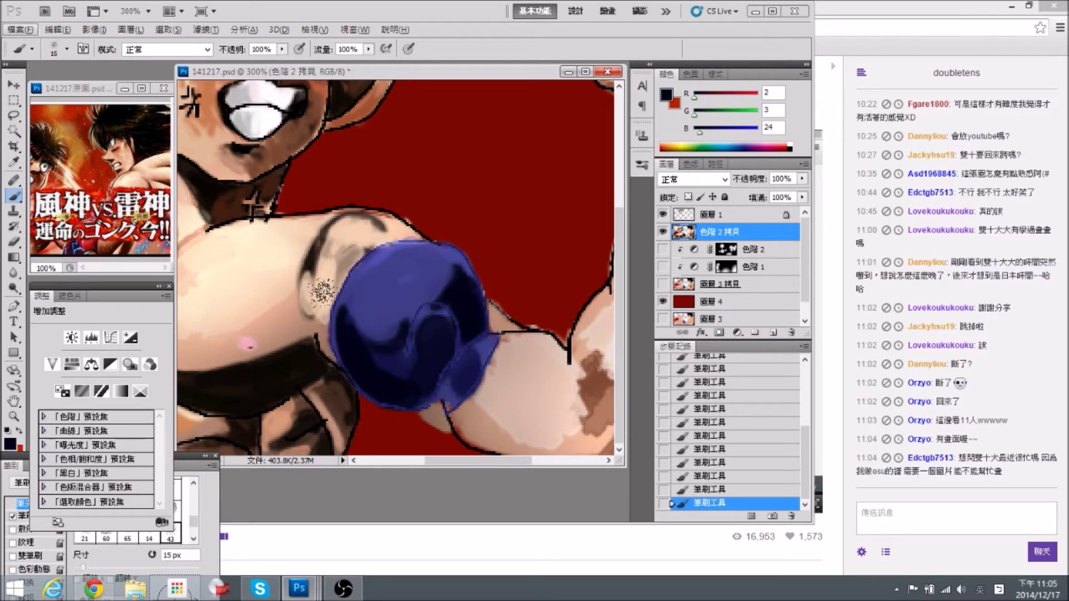
left_click(365, 285)
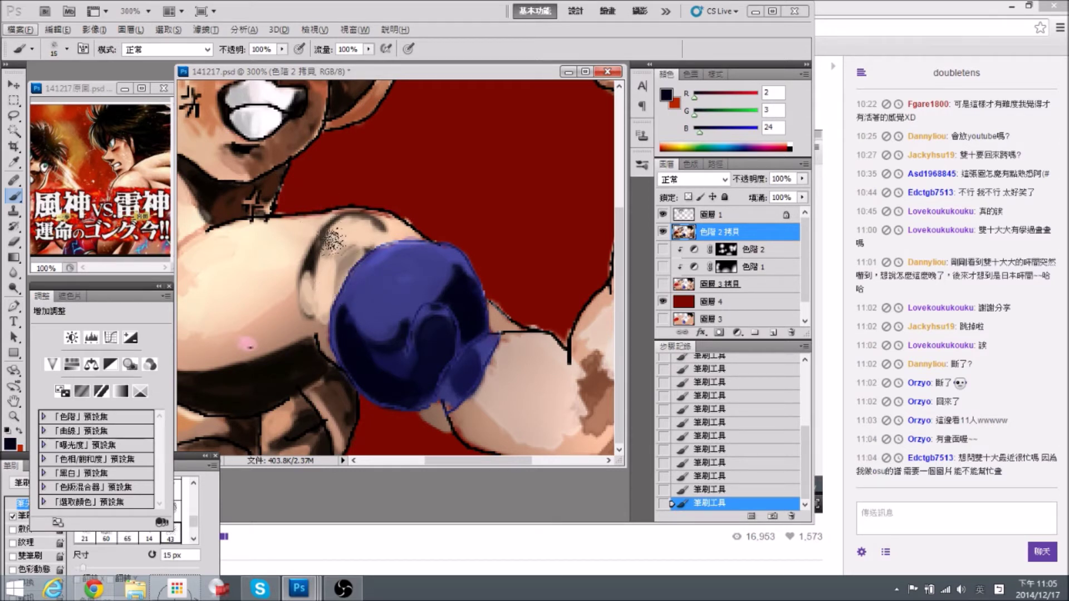
left_click_drag(383, 286, 419, 289)
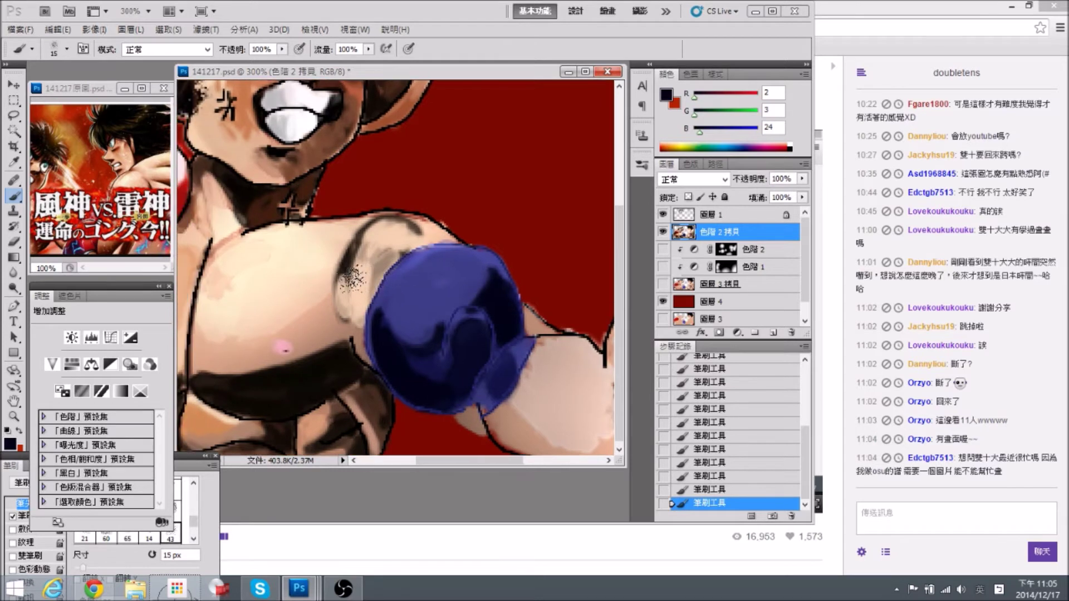
left_click(327, 268, "alt")
mouse_move(326, 278)
left_mouse_down()
mouse_move(356, 232)
mouse_move(324, 258)
mouse_move(341, 322)
mouse_move(336, 244)
mouse_move(329, 260)
mouse_move(338, 240)
mouse_move(322, 304)
mouse_move(332, 265)
mouse_move(338, 286)
left_mouse_up()
left_click(327, 321, "alt")
left_click(332, 251, "alt")
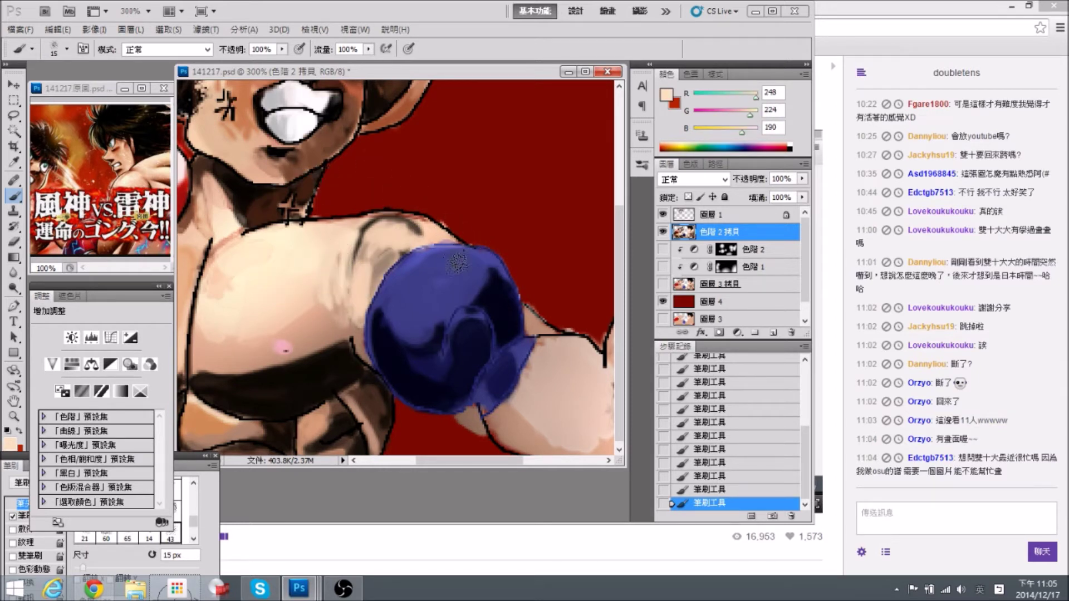
scroll(456, 268, "right", 2)
left_click(433, 276, "alt")
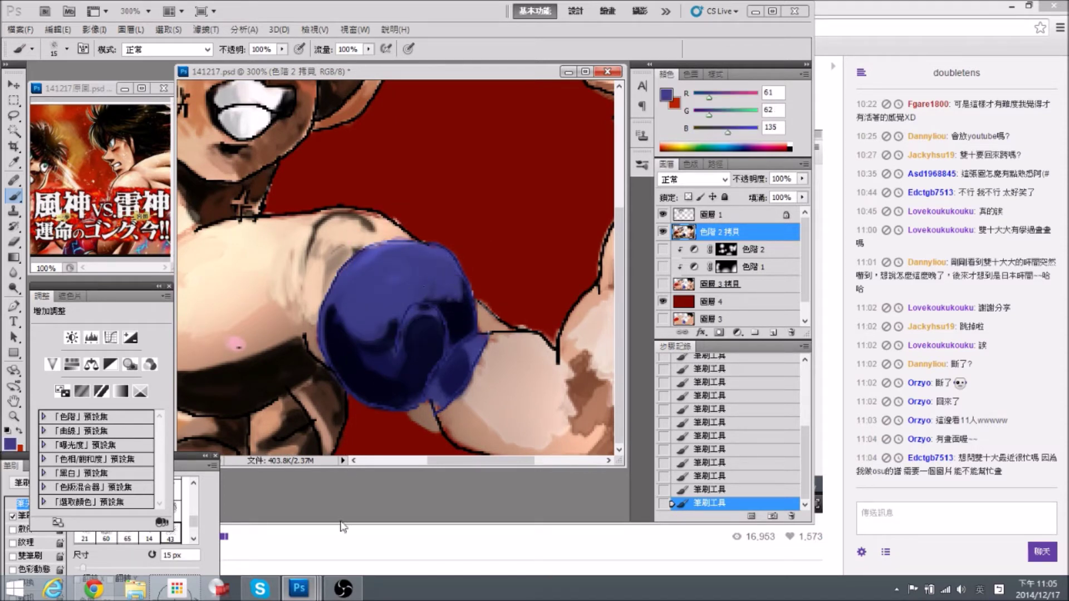
Check the stream in Open Broadcaster Software and minimise its window.
left_click(343, 588)
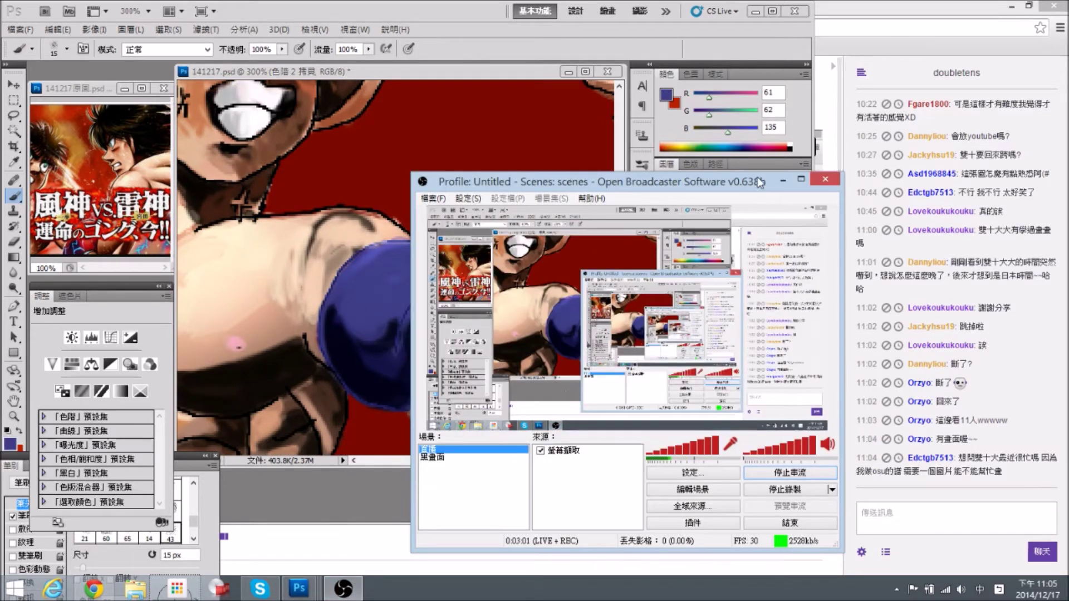
left_click(784, 180)
Examine the arm of the right-hand fighter in the original poster image as a reference.
left_click_drag(470, 309, 434, 300)
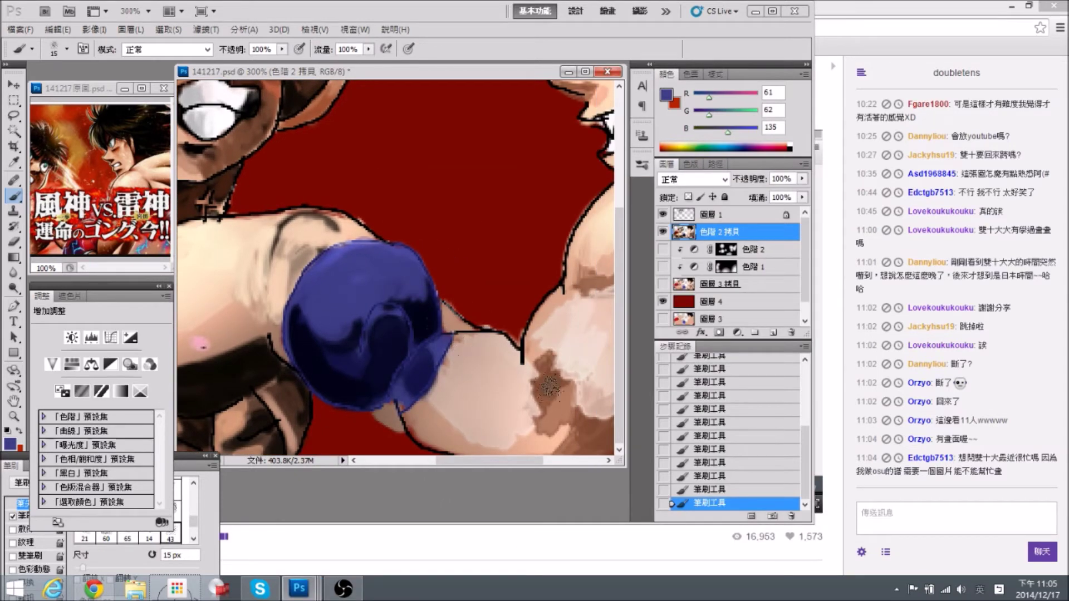
left_click_drag(316, 254, 305, 254)
left_click(71, 91)
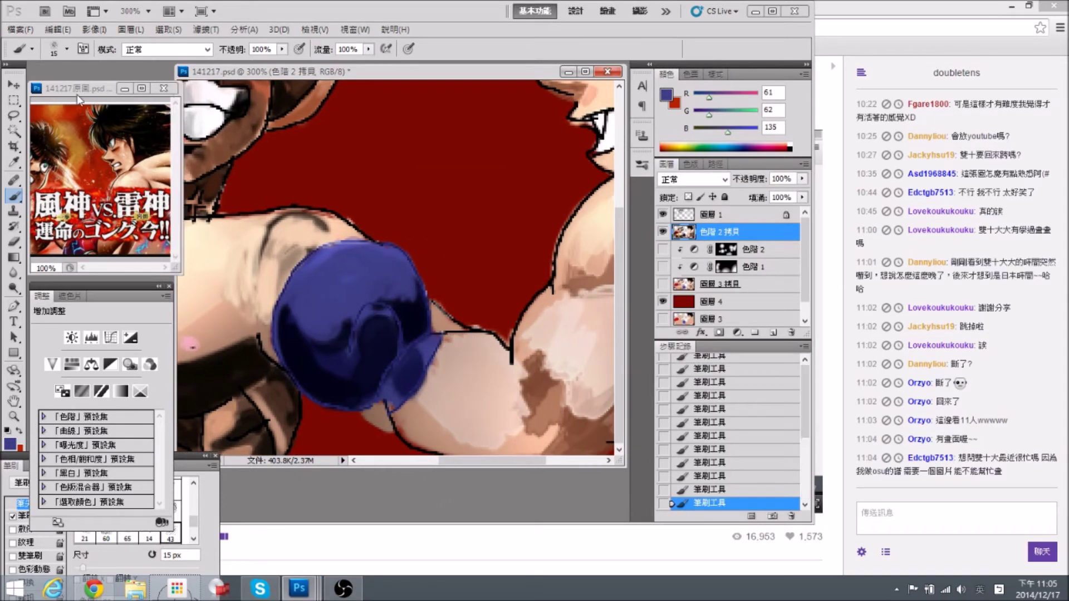
left_click_drag(138, 178, 110, 177)
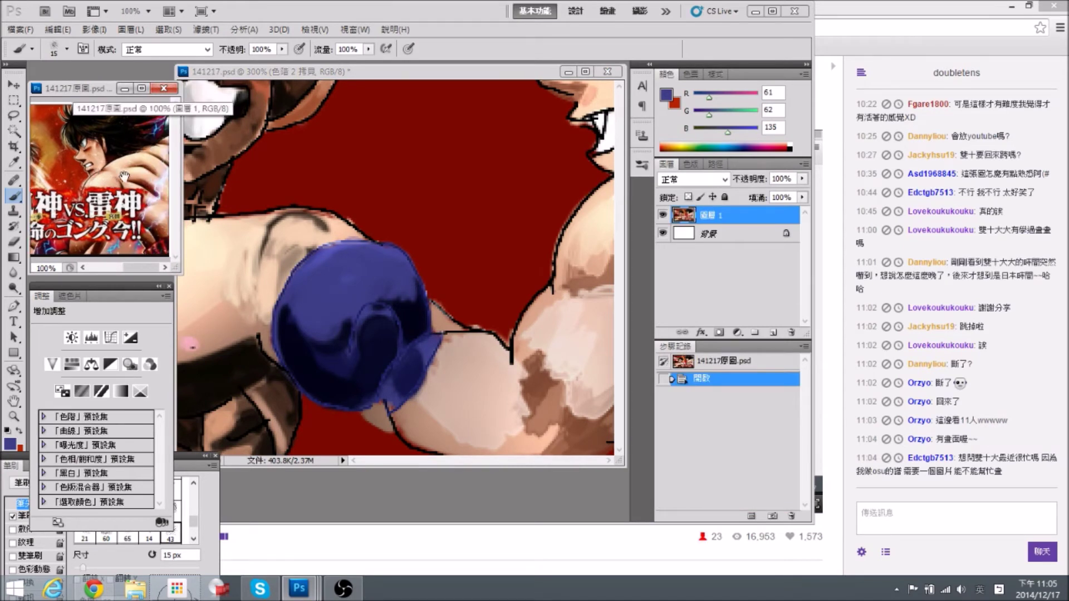
left_click(512, 266)
Sample the red glove's near-white highlight and paint matching highlights on the blue glove's upper surface and fold with a 10 px brush.
key("ctrl+minus")
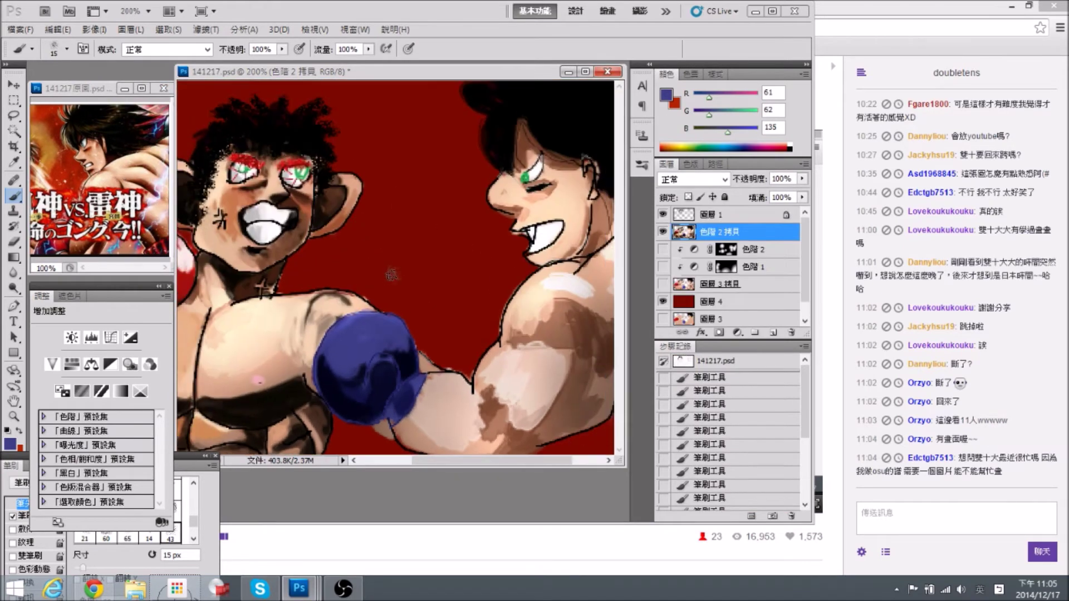
left_click_drag(329, 304, 426, 305)
left_click(291, 252, "alt")
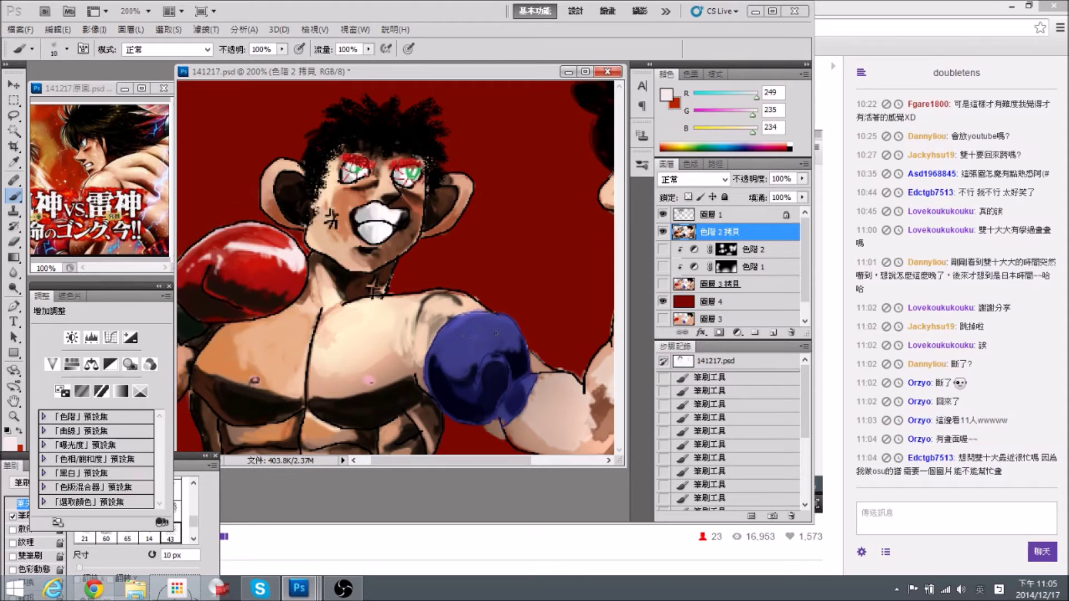
left_click_drag(502, 334, 520, 350)
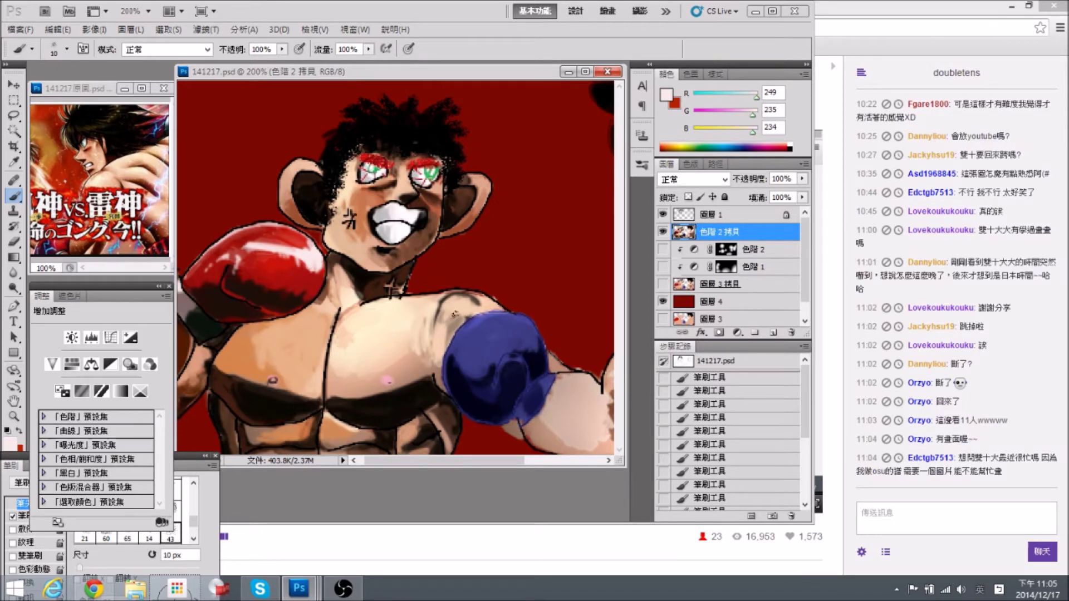
left_click_drag(315, 249, 327, 249)
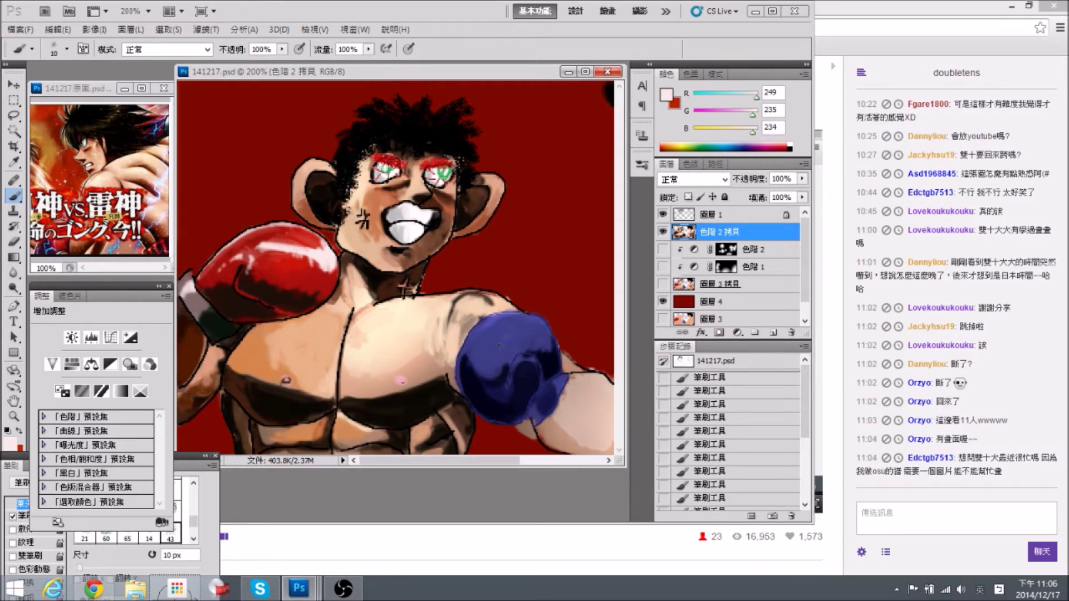
left_click_drag(514, 348, 511, 347)
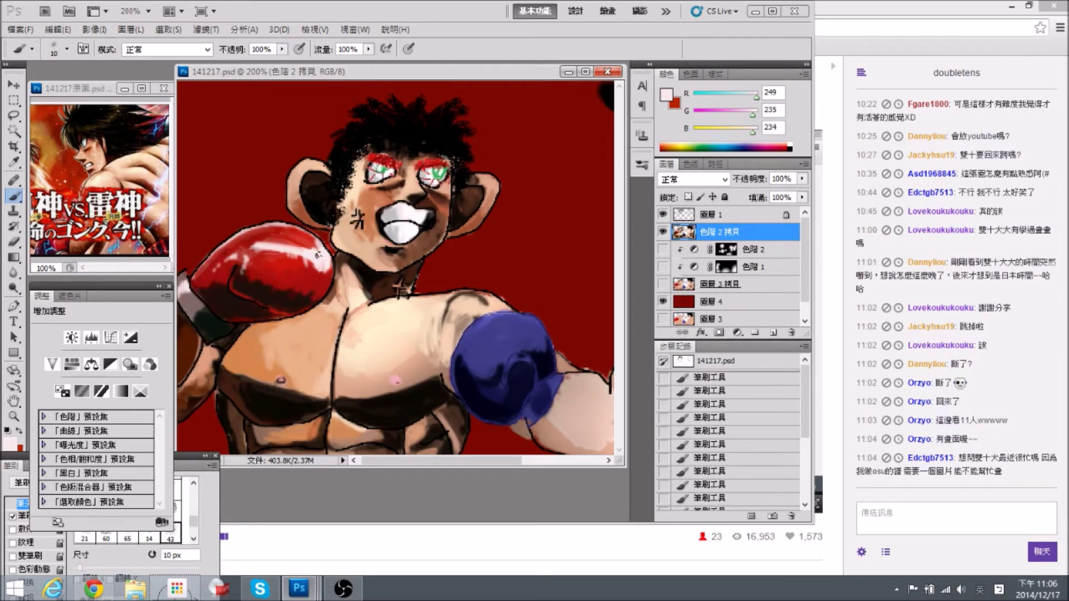
left_click_drag(523, 316, 527, 322)
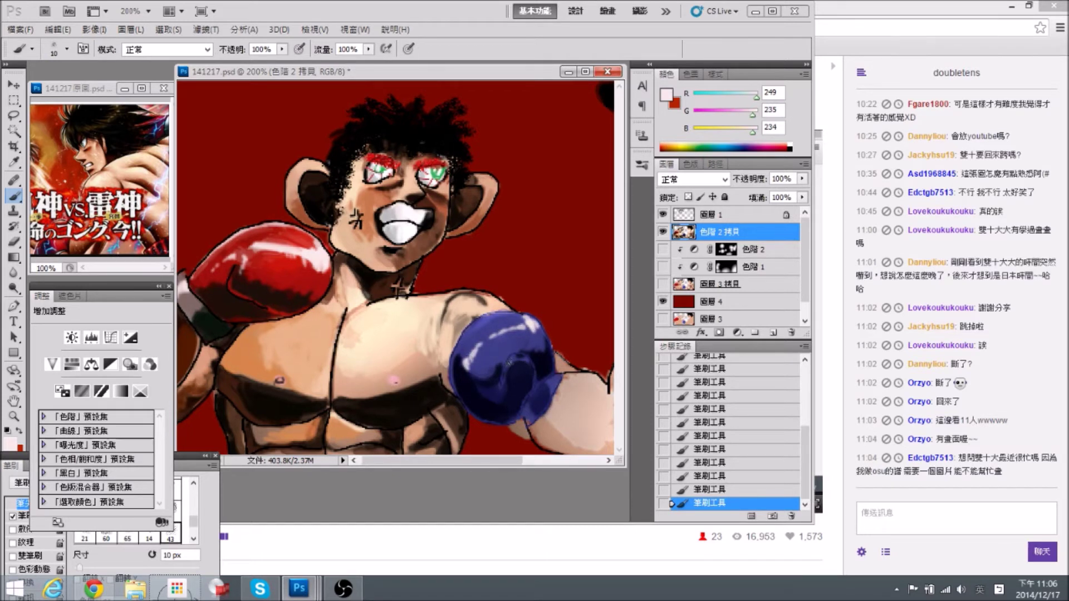
left_click_drag(518, 359, 507, 370)
Refine the blue glove's fold highlight with sampled dark blue, and paint a pale rim light along the edge nearest the chest.
left_click(515, 376, "alt")
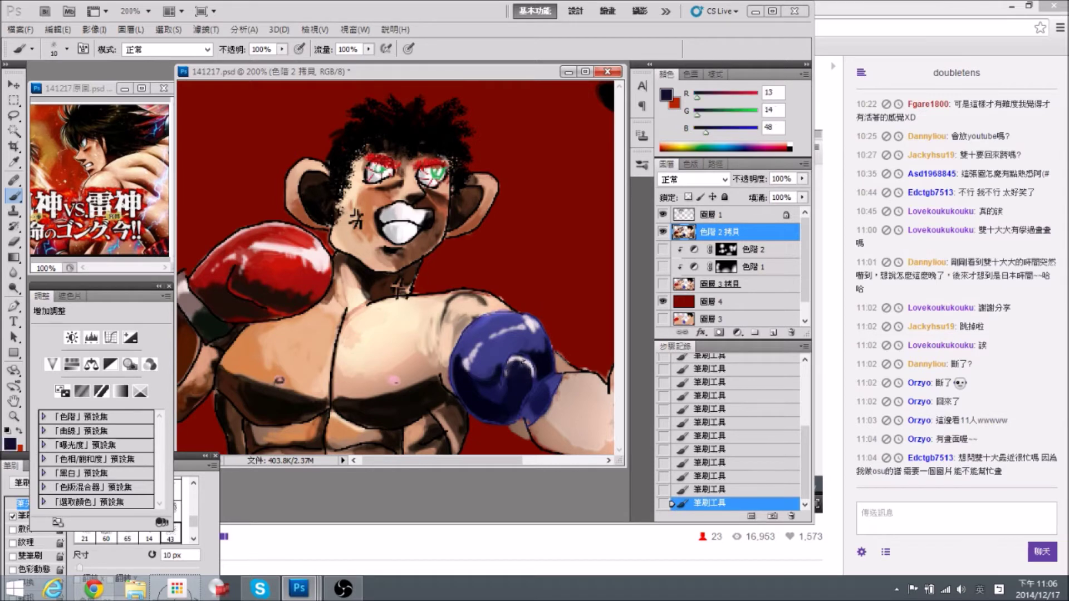
left_click(540, 322, "alt")
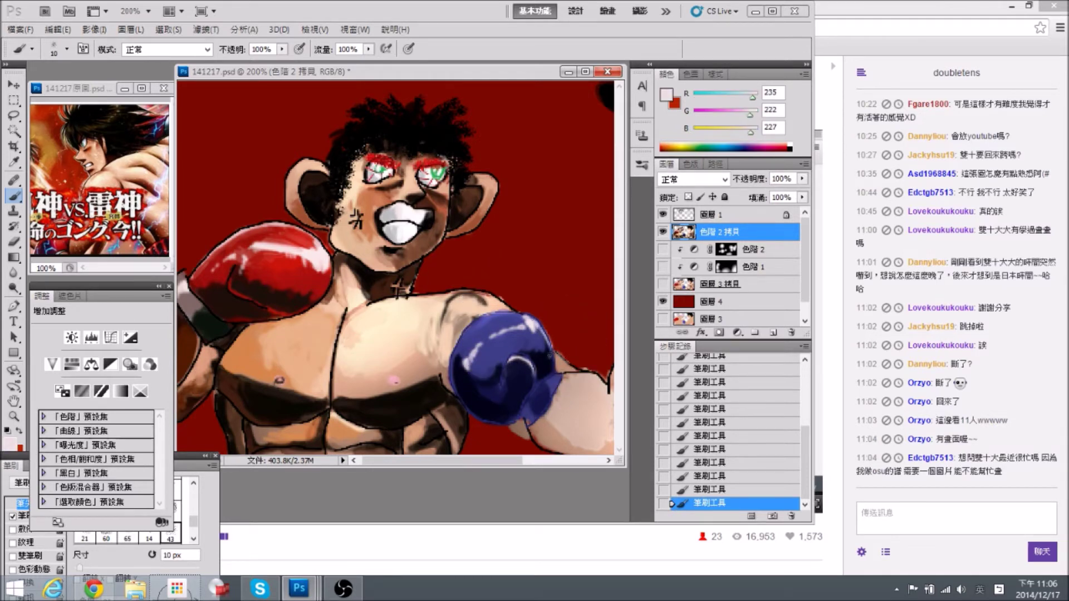
left_click_drag(467, 330, 454, 372)
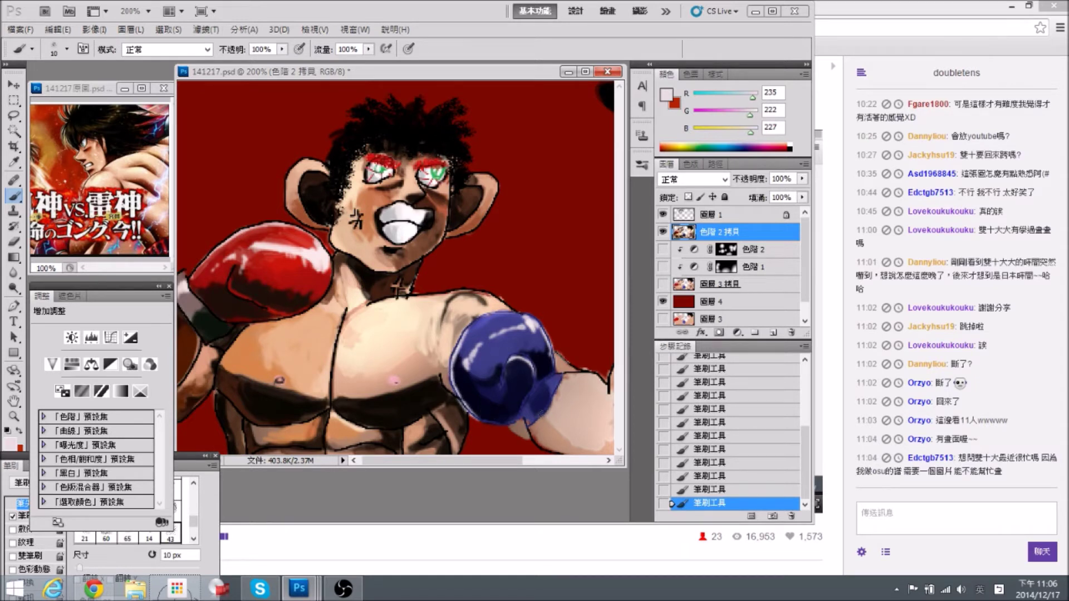
left_click(537, 413, "alt")
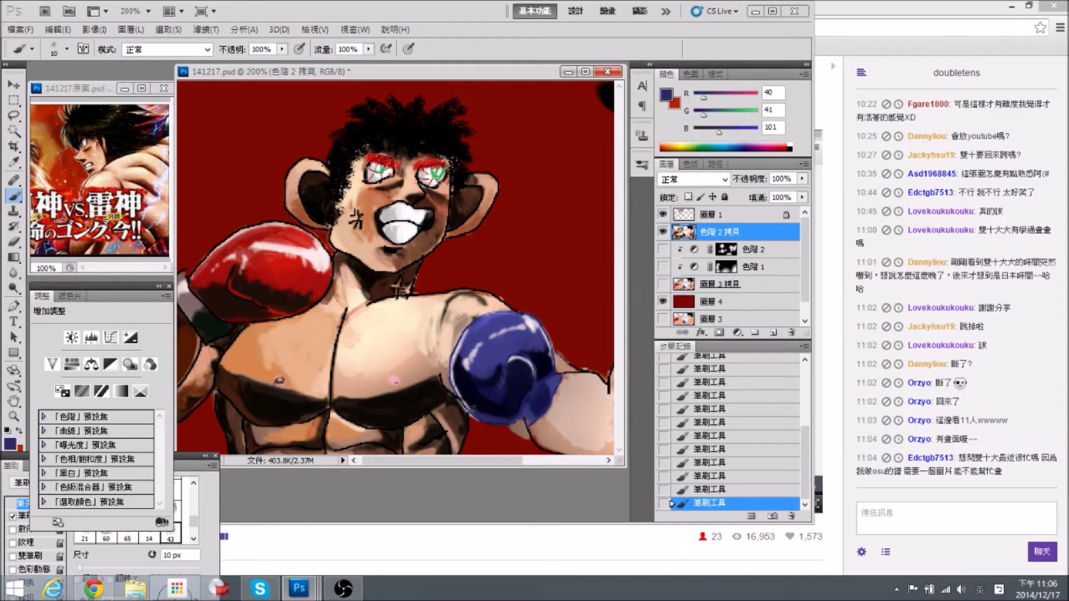
Repaint and blend the red glove's cuff in sampled grey tones with a 25 px brush.
left_click_drag(374, 294, 381, 294)
left_click(200, 303, "alt")
key("bracketright")
key("bracketright")
key("bracketright")
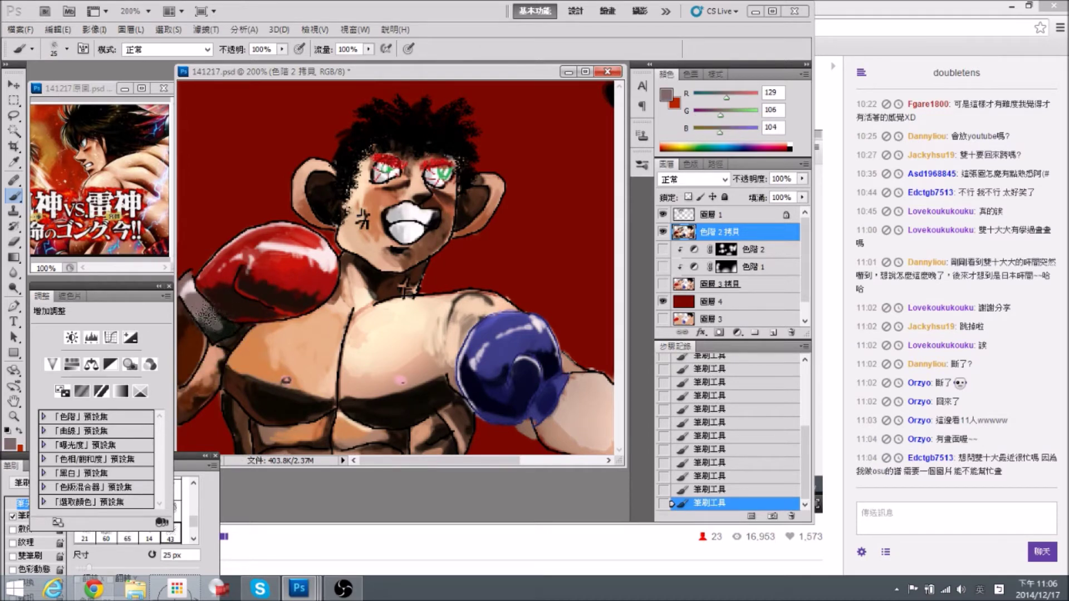
left_click(225, 329, "alt")
left_click(190, 288, "alt")
left_click_drag(223, 326, 224, 326)
left_click(207, 313, "alt")
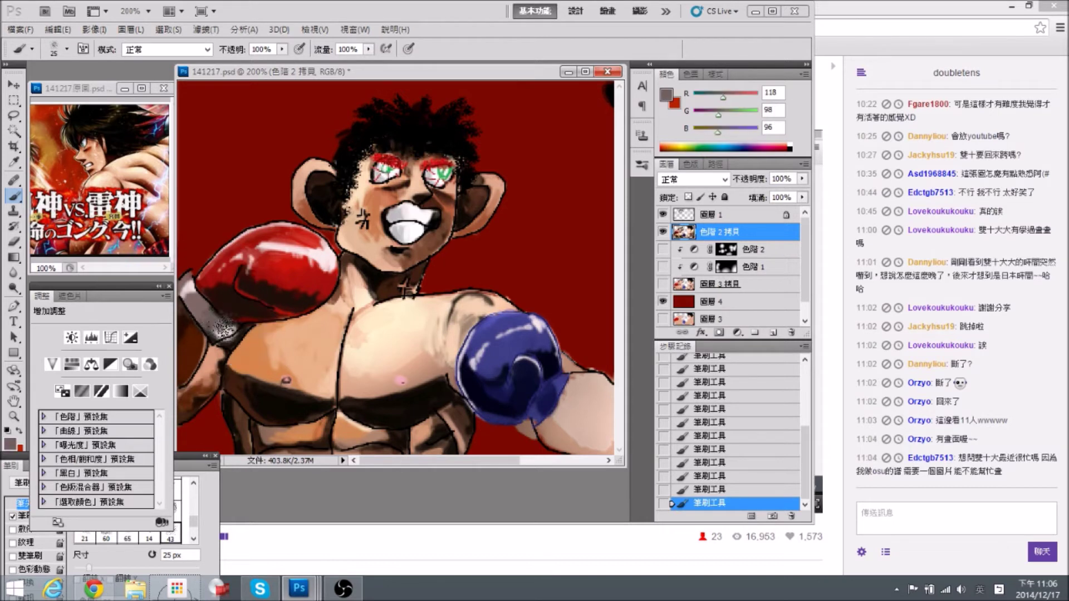
left_click(222, 335, "alt")
left_click(217, 328, "alt")
left_click_drag(217, 328, 216, 332)
Shade the blue glove's cuff with the grey sampled from the red glove's cuff, and add a near-white highlight with a 10 px brush.
left_click(205, 309, "alt")
mouse_move(541, 402)
left_mouse_down()
mouse_move(538, 412)
mouse_move(554, 394)
left_mouse_up()
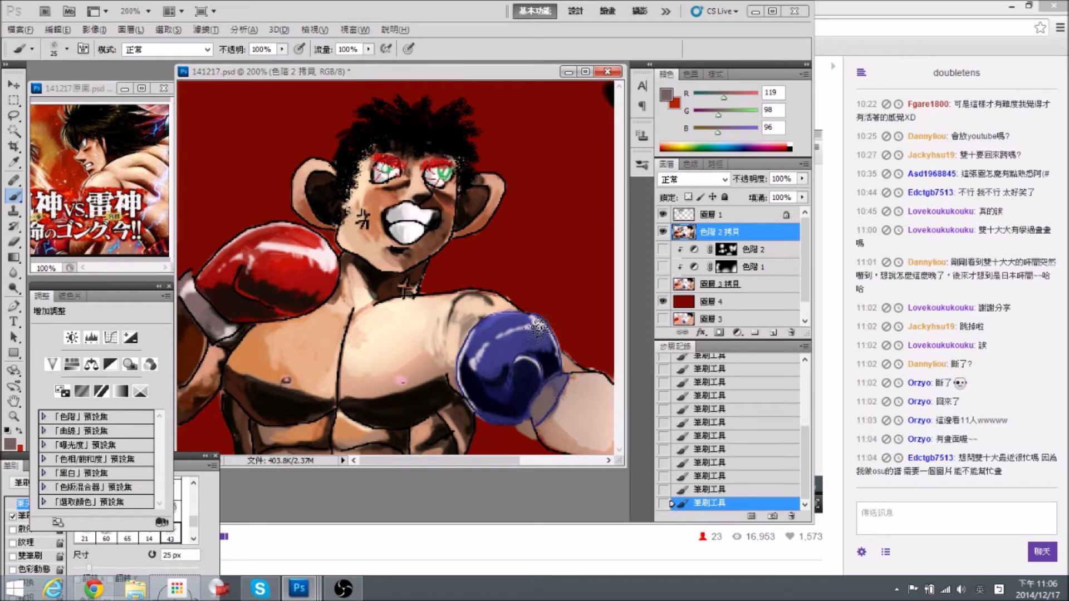
left_click(537, 325, "alt")
key("[")
key("bracketleft")
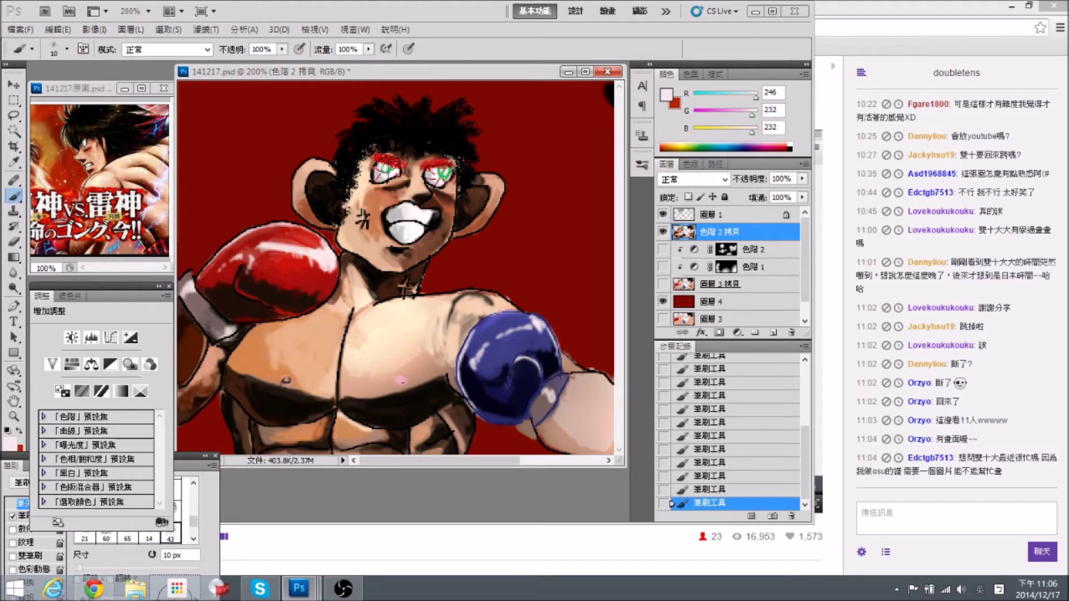
left_click(539, 402, "alt")
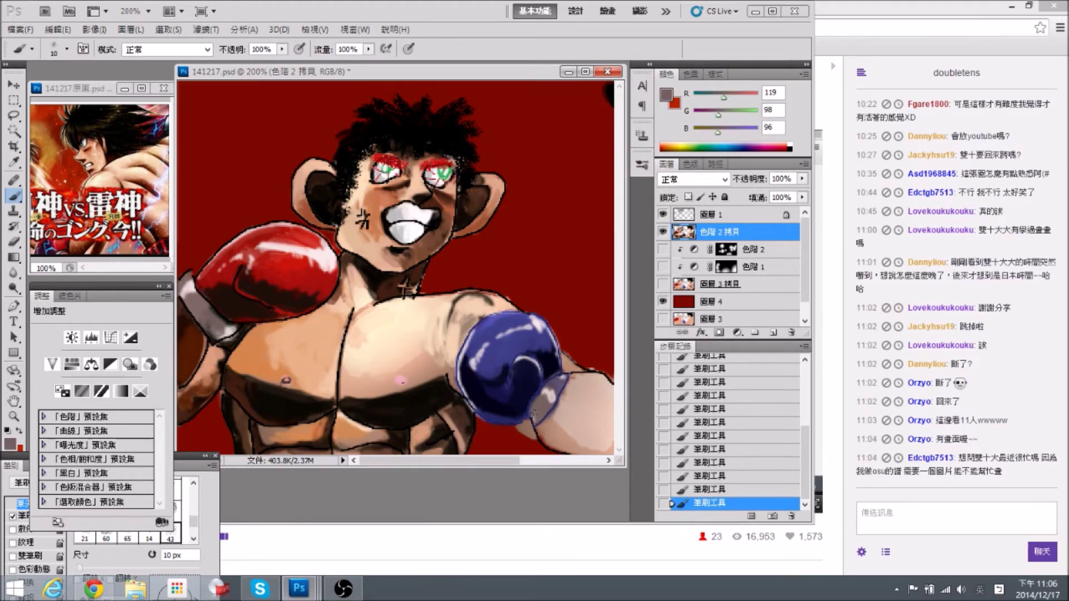
left_click(225, 312, "alt")
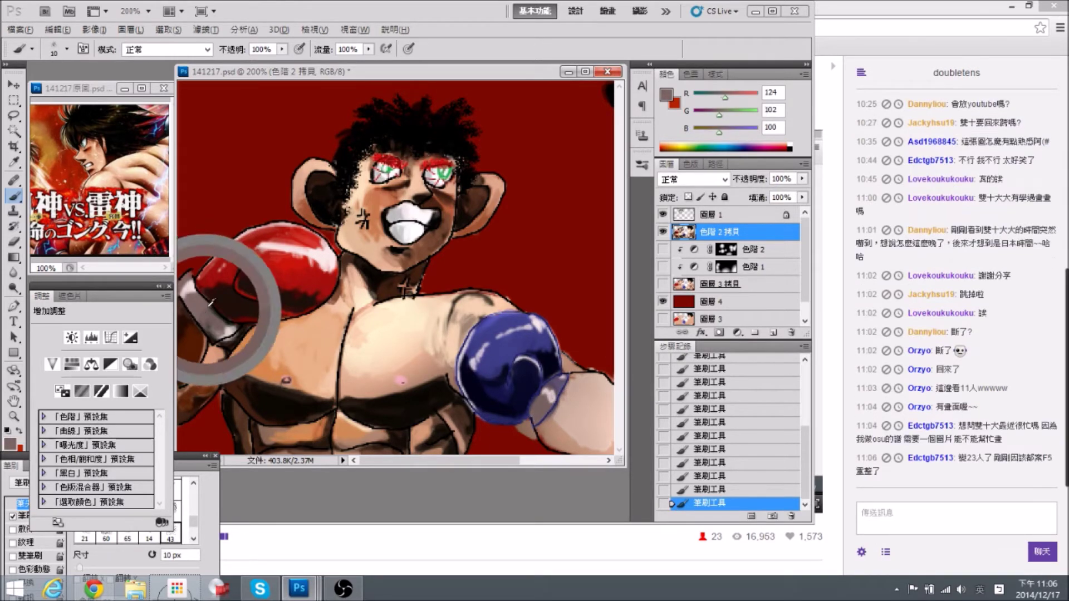
key("bracketright")
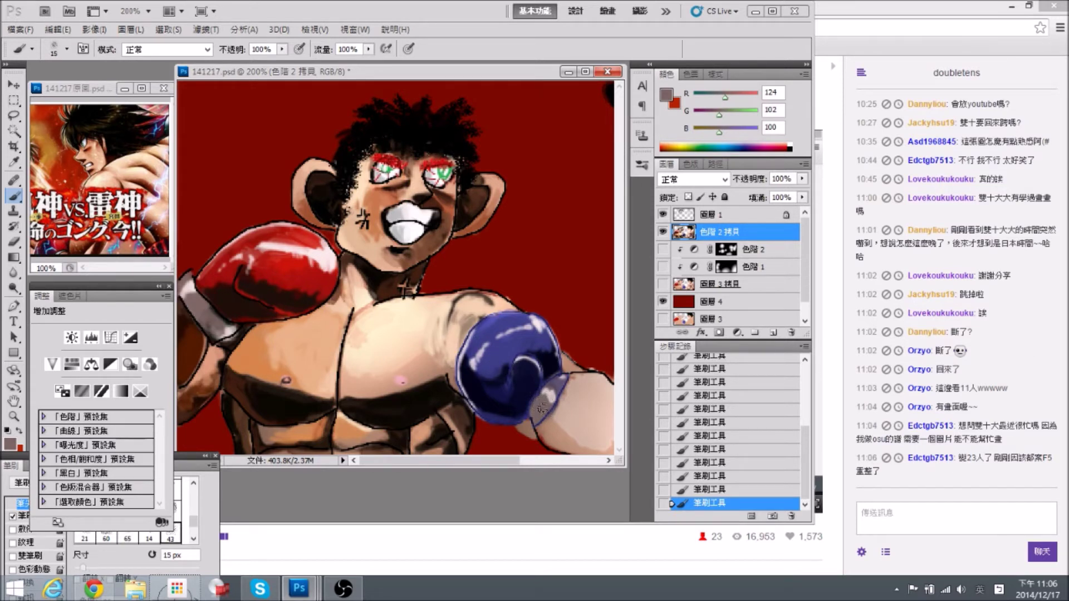
Cover the dark curved line on the extended upper arm with sampled skin tone, and highlight its upper edge with a 9 px brush.
left_click_drag(554, 308, 519, 308)
left_click(445, 307, "alt")
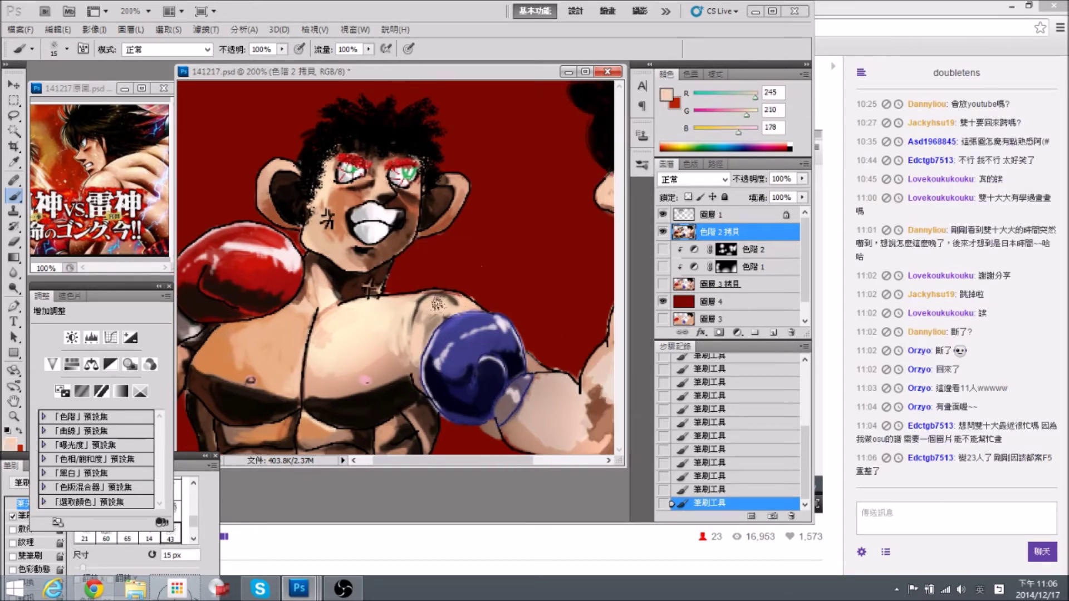
key("bracketleft")
key("bracketleft")
left_click(295, 255, "alt")
left_click_drag(426, 293, 456, 294)
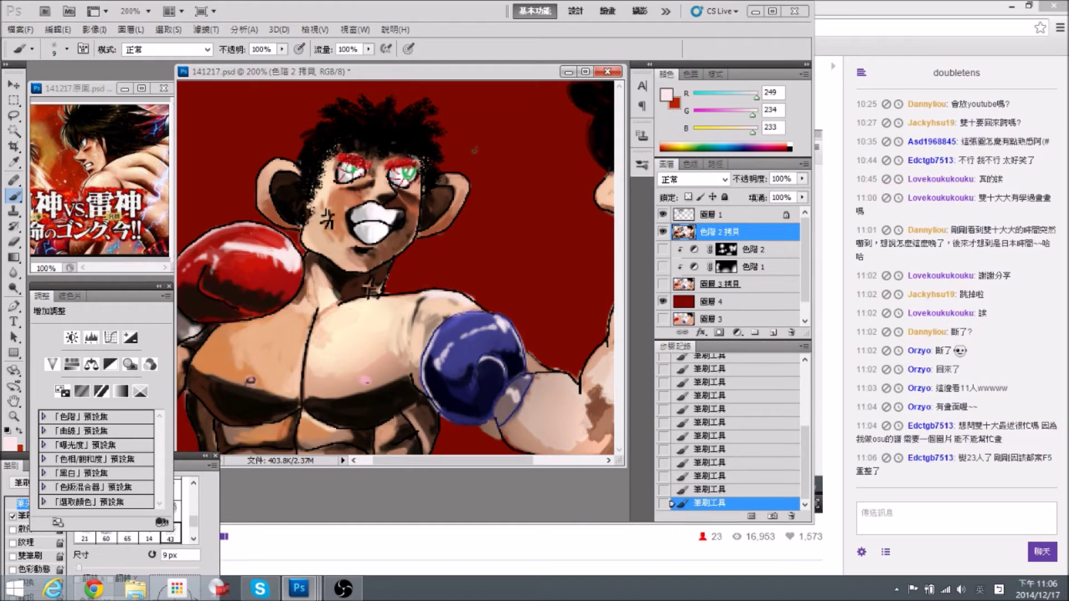
Save 141217.psd, and sample the near-black navy from the shadow beside the blue glove's cuff.
key("ctrl+minus")
key("ctrl+s")
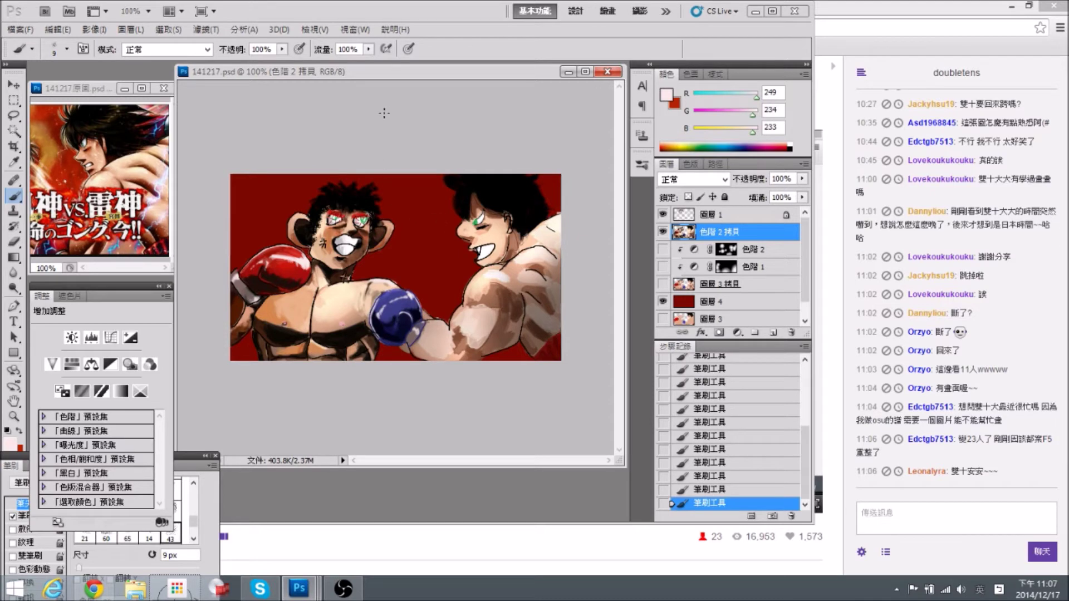
key("ctrl+plus")
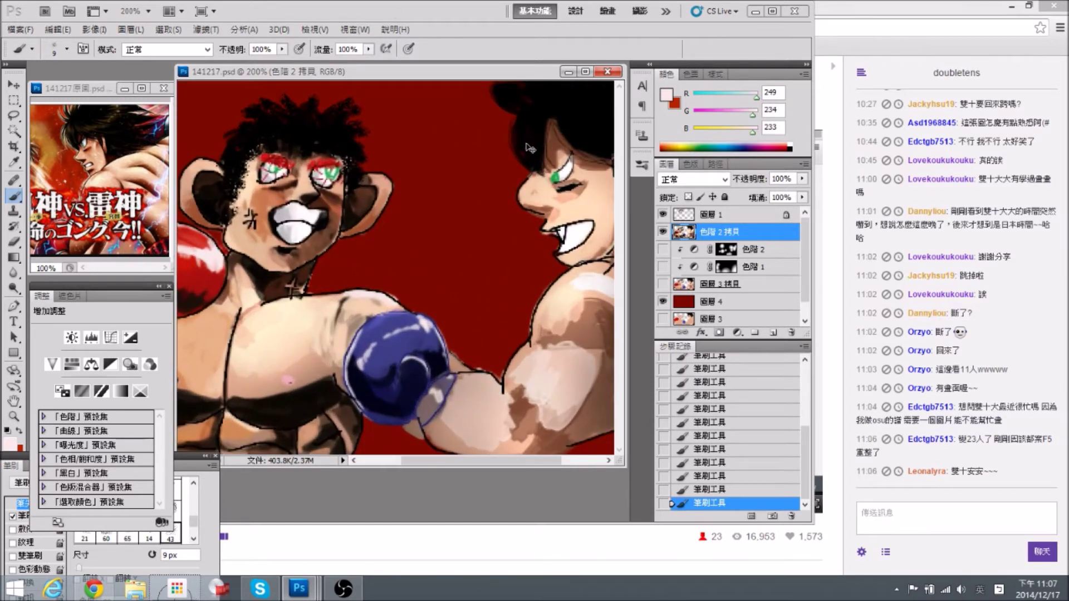
scroll(459, 314, "right", 2)
left_click(409, 412, "alt")
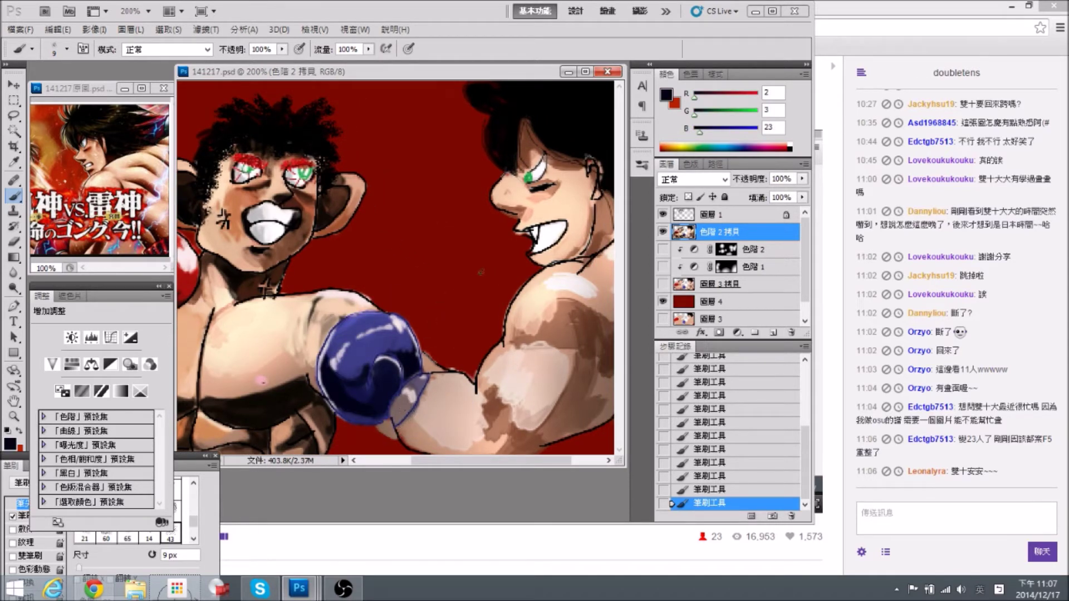
On layer 圖層 1, lasso the blue glove's cuff outline, set its lightness to -100 with Hue/Saturation, and deselect.
left_click(724, 217)
left_click(13, 116)
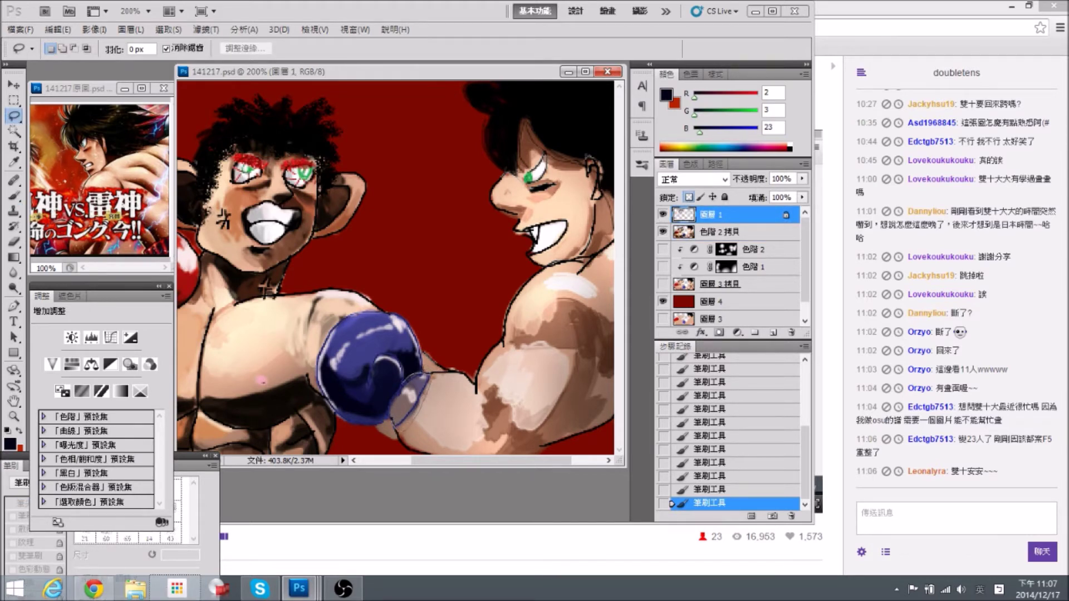
mouse_move(388, 409)
left_mouse_down()
mouse_move(399, 430)
mouse_move(432, 376)
left_mouse_up()
key("ctrl+u")
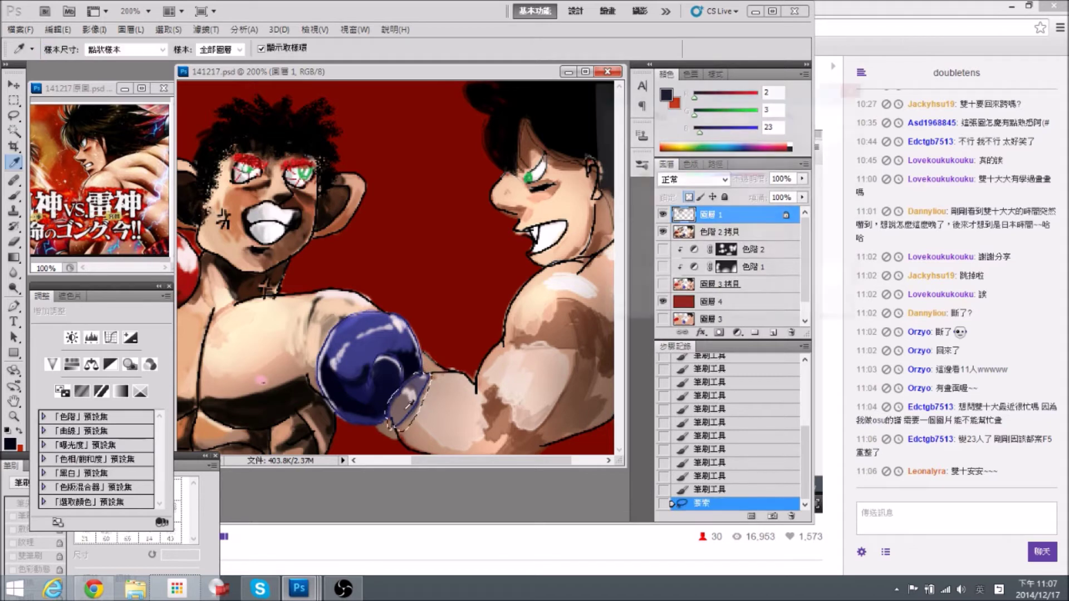
left_click(749, 238)
type("-100")
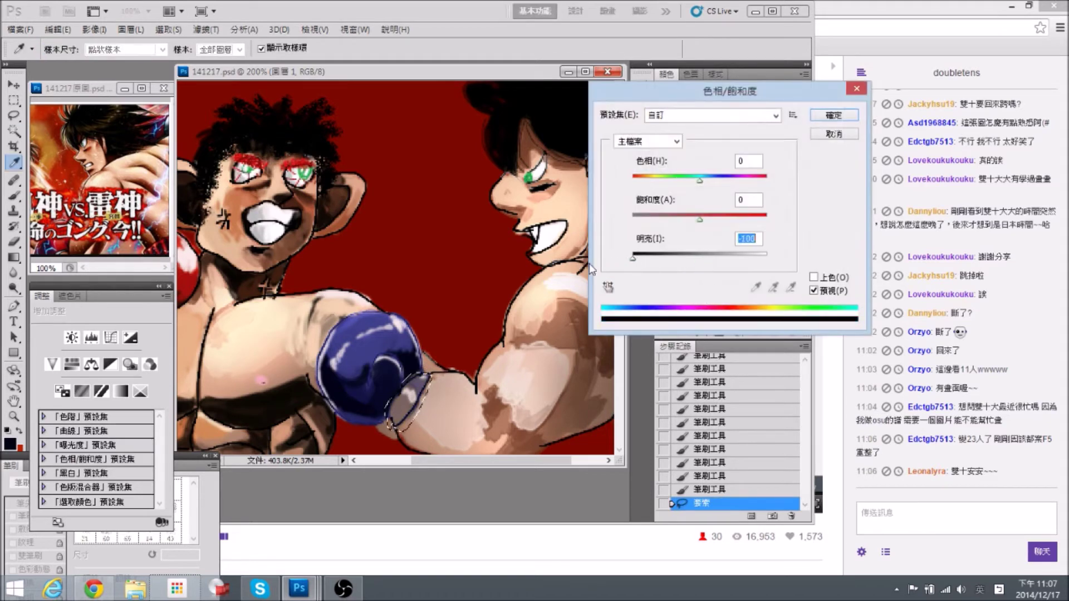
left_click(825, 116)
key("ctrl+d")
On layer 色階 2 拷貝, paint the blue glove's cuff with a 20 px brush in grey sampled from the red glove's cuff.
left_click(725, 232)
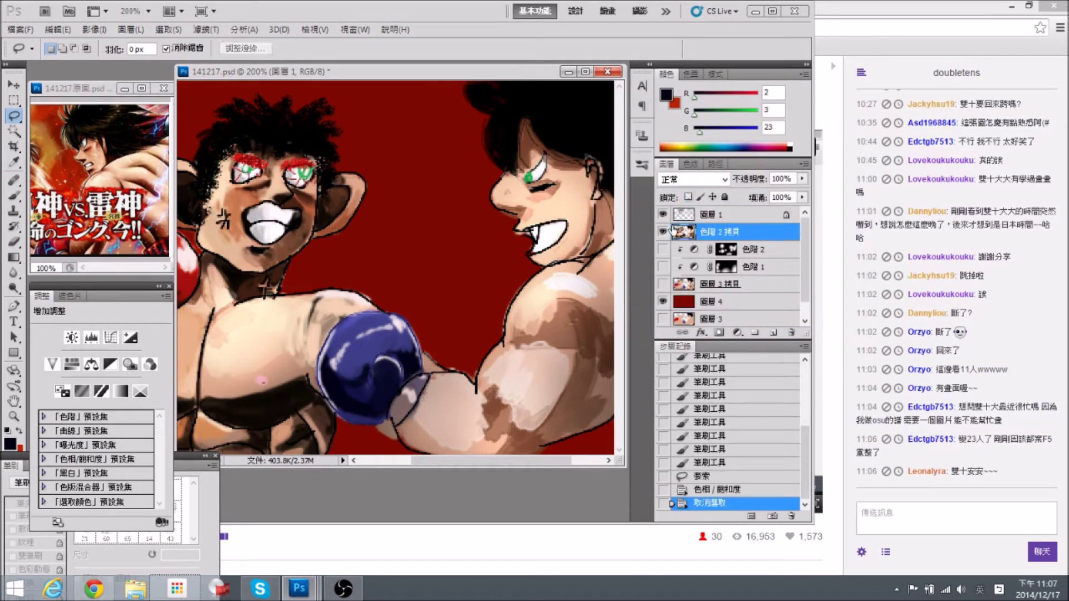
left_click(13, 195)
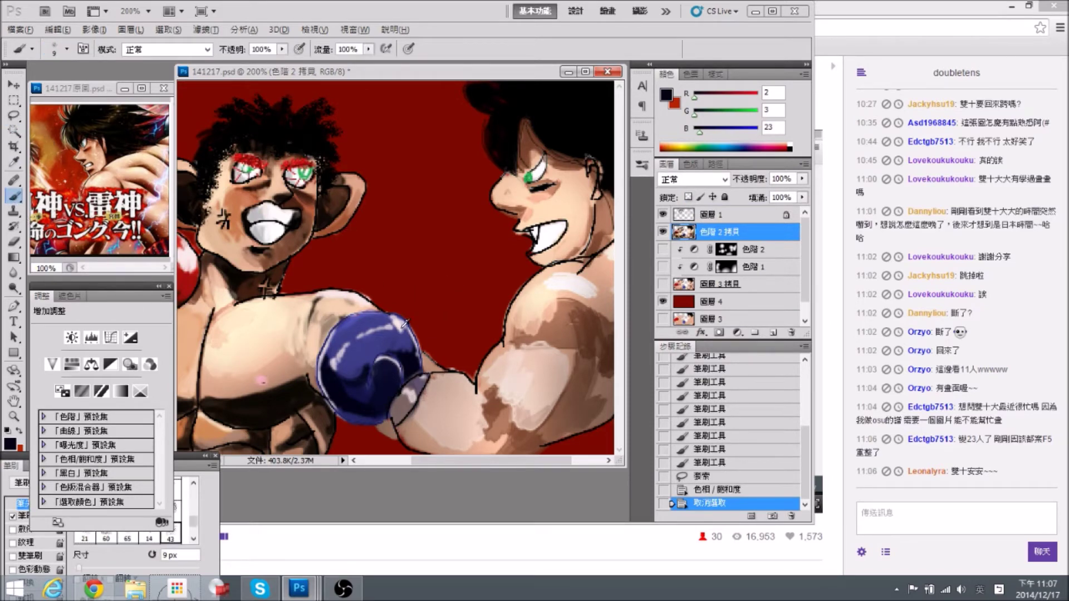
left_click(405, 322, "alt")
key("bracketright")
key("bracketright")
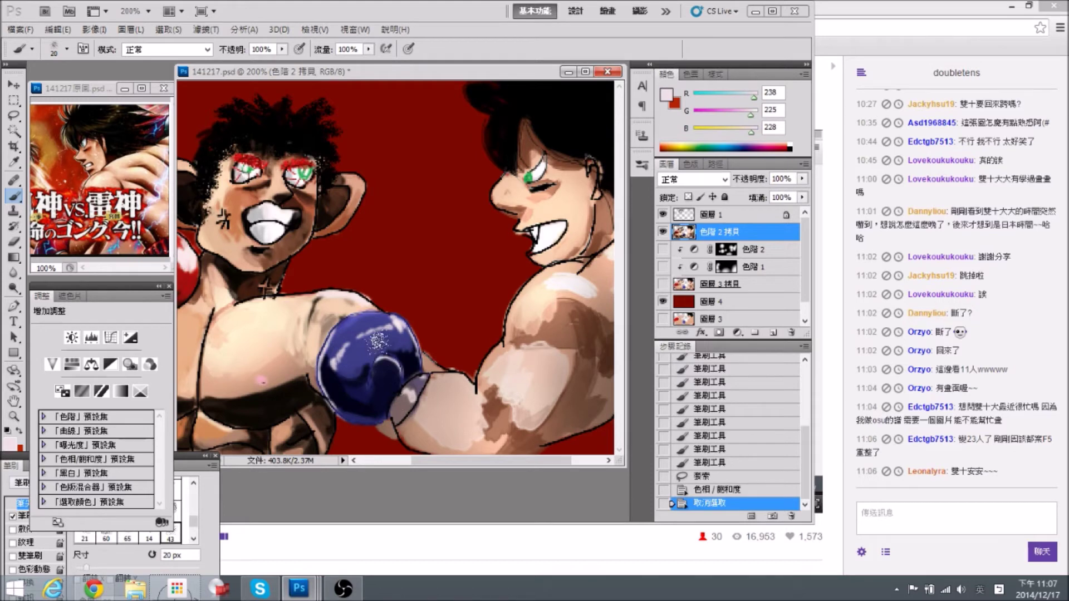
left_click_drag(376, 340, 515, 337)
left_click(205, 305, "alt")
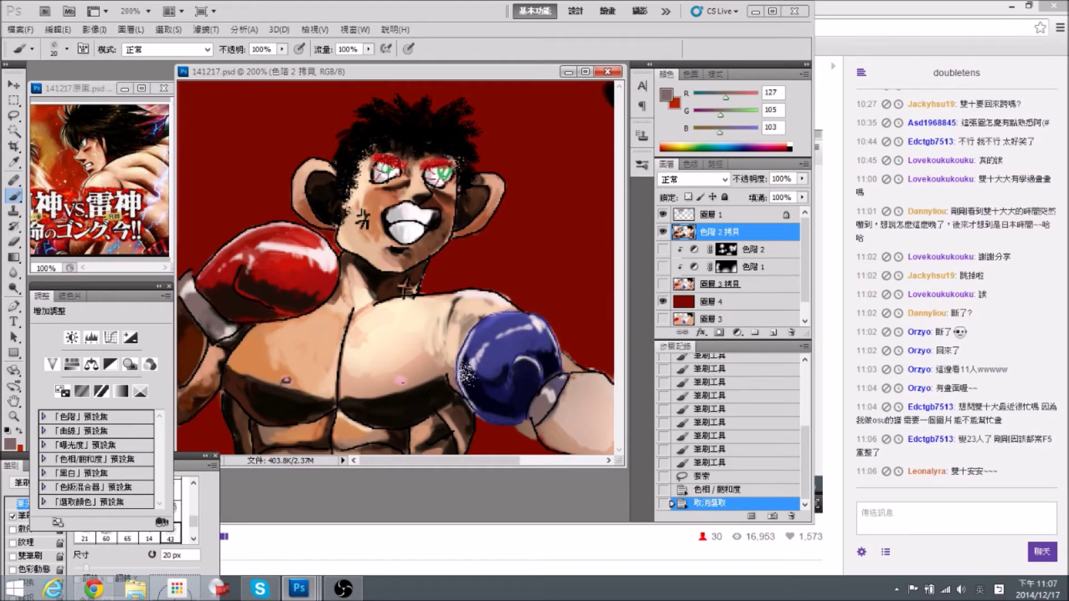
scroll(536, 357, "right", 5)
left_click_drag(394, 407, 398, 419)
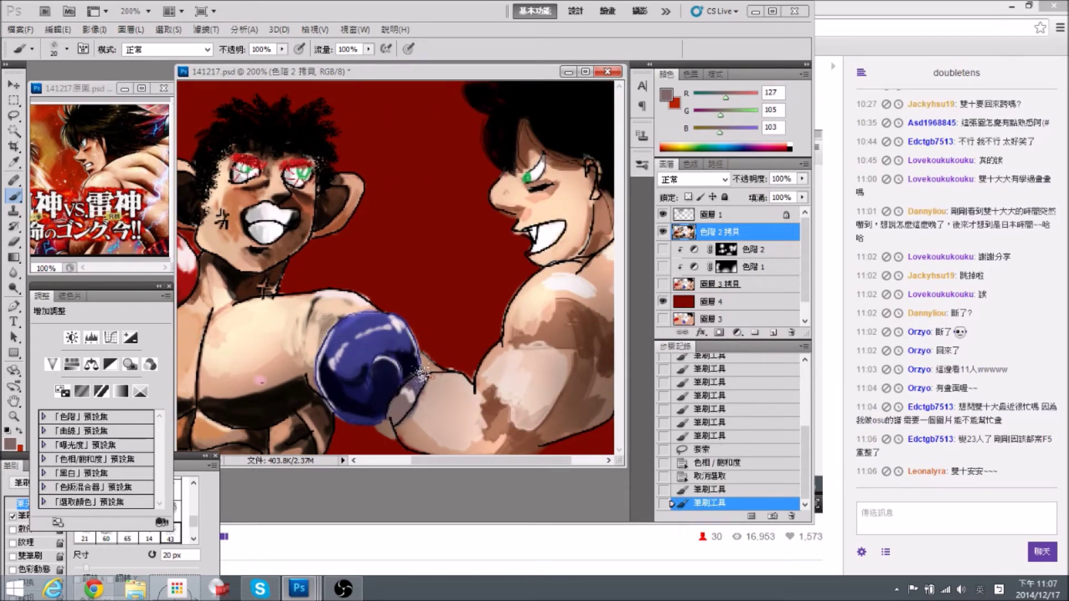
Refine the grey shading along the blue glove's cuff with a 10 px brush and tones sampled from the cuff.
key("bracketleft")
scroll(412, 365, "left", 1)
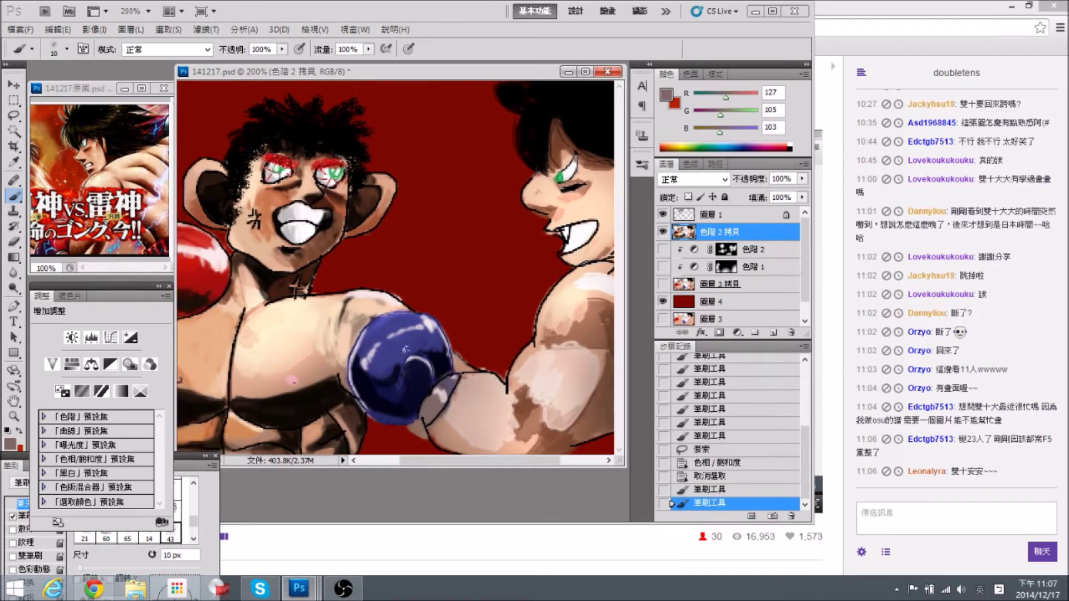
left_click(443, 395, "alt")
left_click_drag(456, 377, 447, 387)
left_click_drag(454, 375, 445, 386)
left_click_drag(450, 380, 446, 396)
left_click(431, 410, "alt")
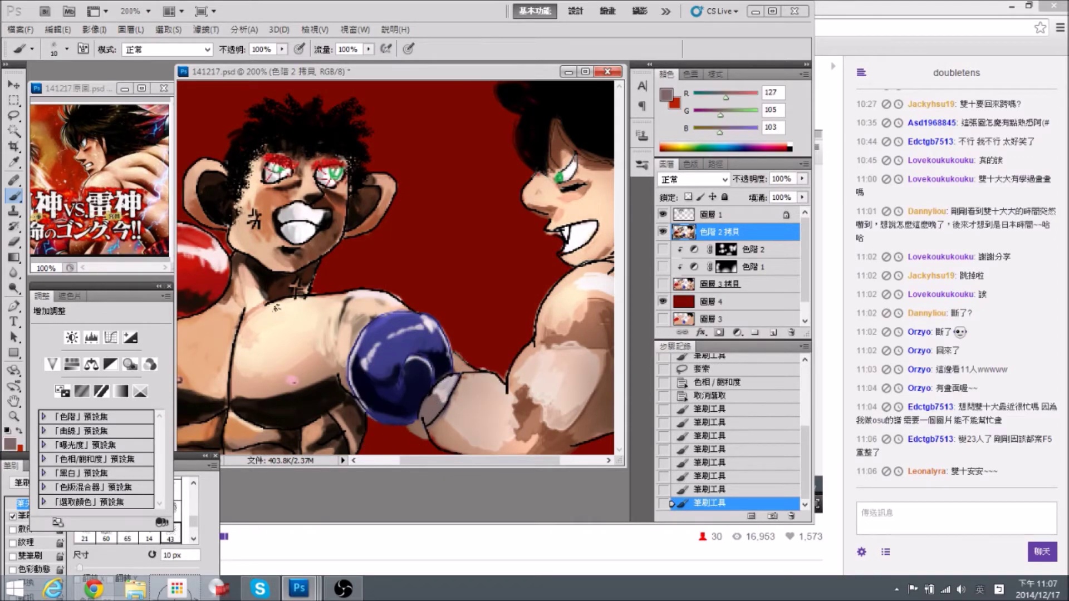
Darken the edges of the blue glove's cuff with near-black sampled from the red glove's cuff, blending with tones picked nearby.
scroll(316, 328, "left", 3)
left_click(222, 332, "alt")
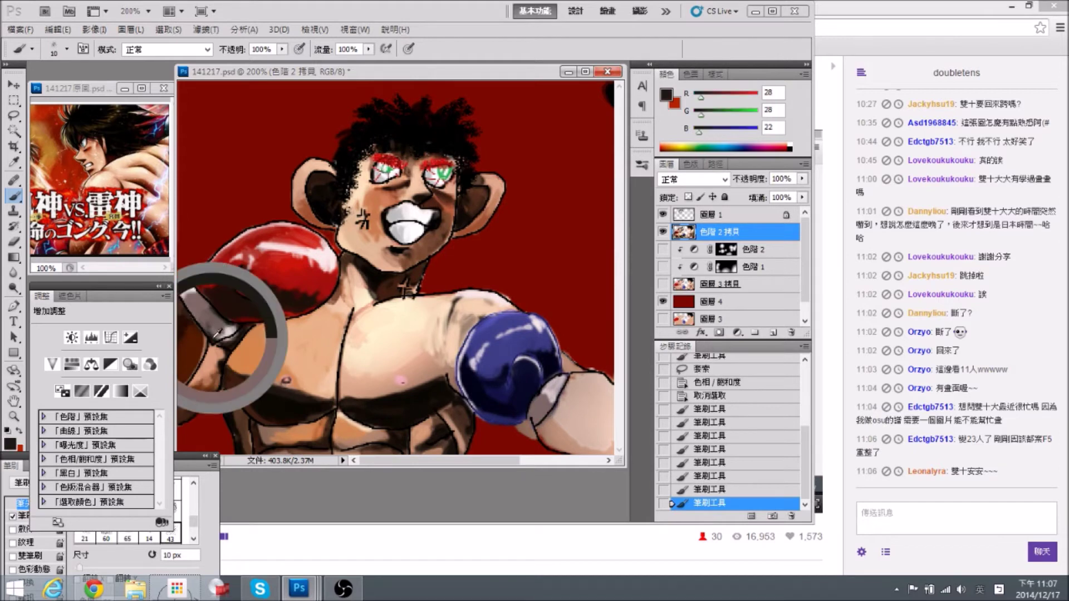
scroll(512, 413, "right", 2)
left_click_drag(459, 416, 490, 374)
left_click(457, 412, "alt")
left_click(455, 414, "alt")
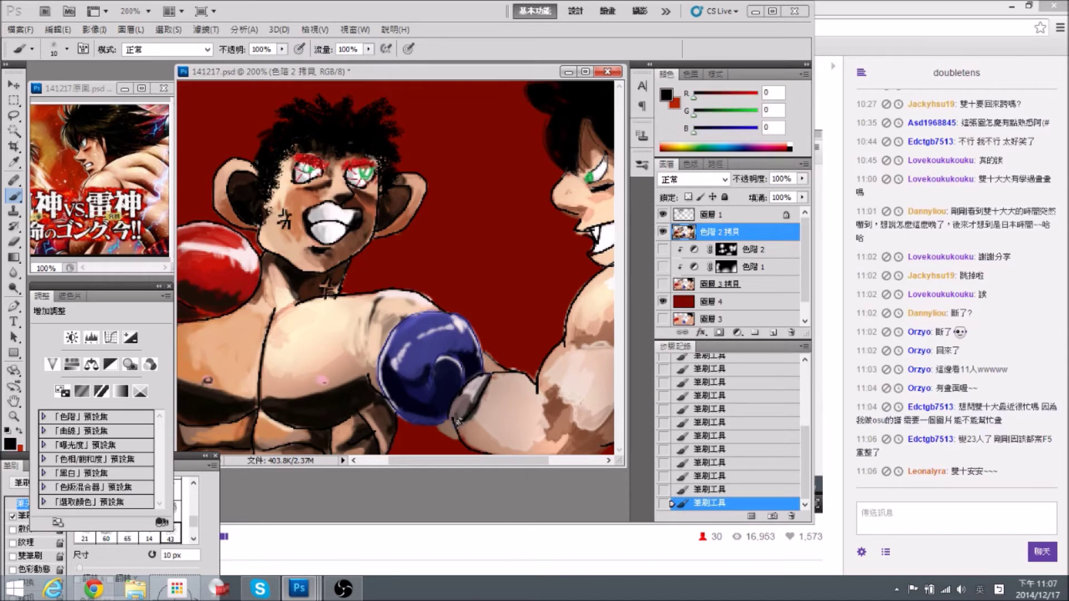
left_click(460, 408, "alt")
left_click(456, 410, "alt")
Tone down the curved fold highlight on the blue glove with sampled dark blues and a 15 px brush.
left_click(428, 391, "alt")
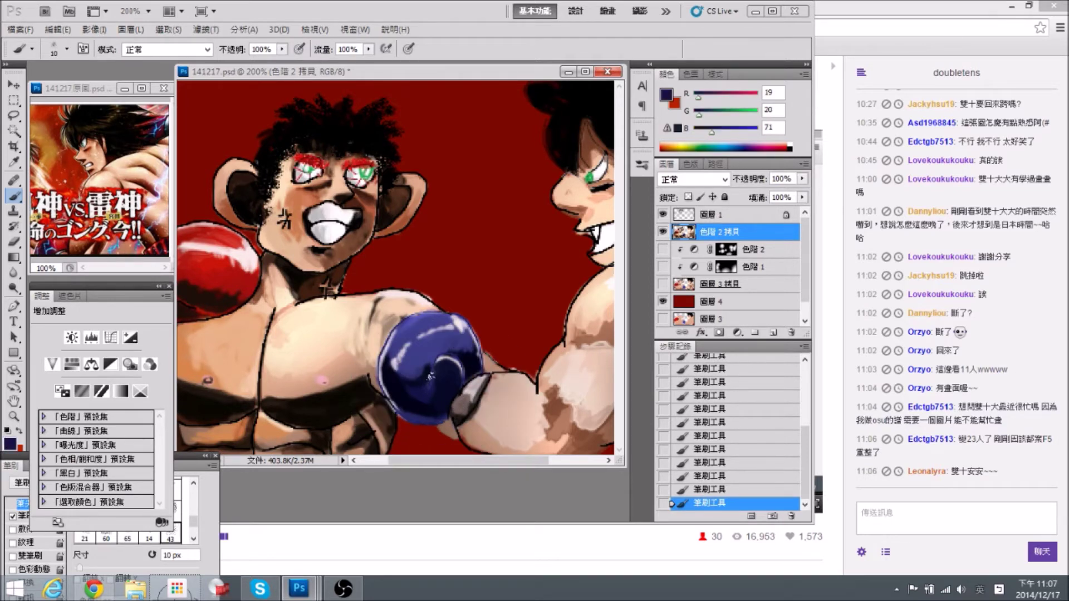
key("bracketright")
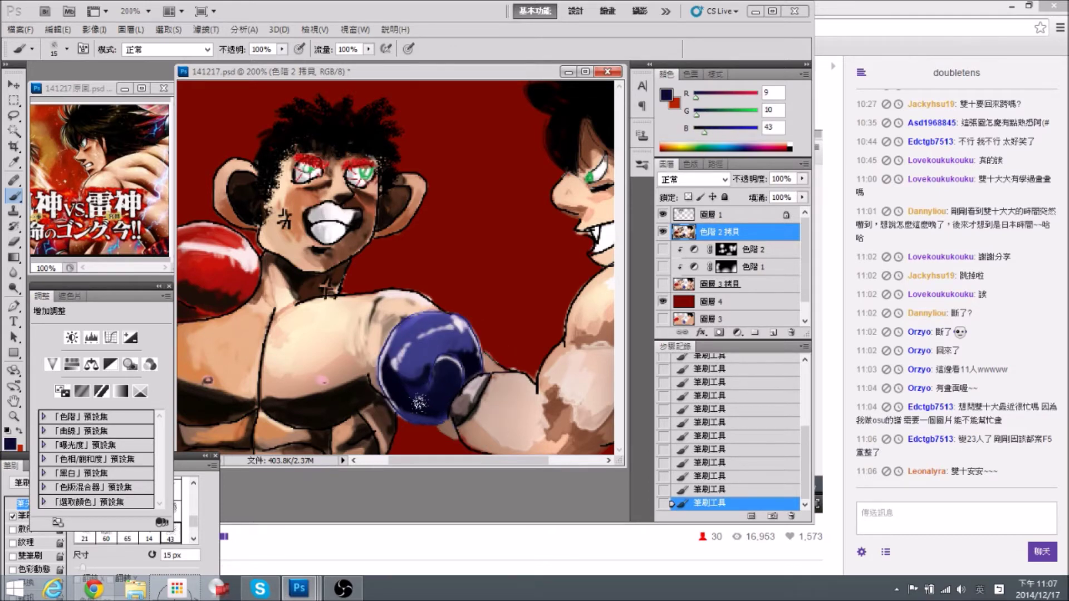
left_click(408, 365, "alt")
mouse_move(412, 381)
left_mouse_down()
mouse_move(421, 370)
mouse_move(411, 389)
mouse_move(398, 387)
mouse_move(436, 388)
mouse_move(457, 368)
mouse_move(438, 374)
left_mouse_up()
left_click(413, 391, "alt")
left_click(421, 388, "alt")
Blend the lower part of the blue glove with sampled mid-blues, pick the near-black navy, and save the document.
left_click(444, 383, "alt")
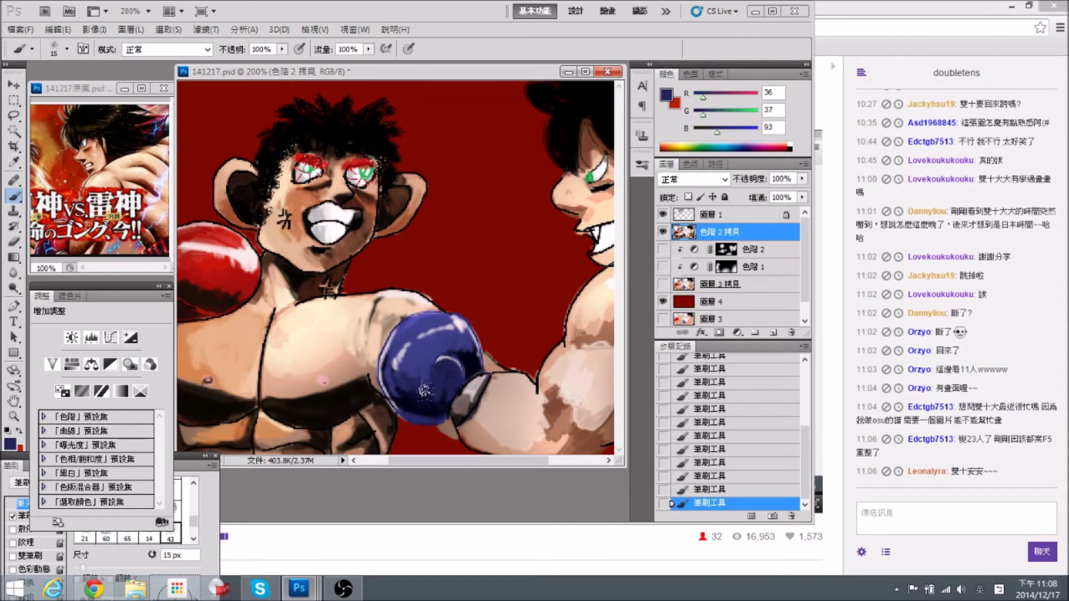
left_click(446, 384, "alt")
mouse_move(444, 391)
left_mouse_down()
mouse_move(450, 401)
mouse_move(426, 402)
left_mouse_up()
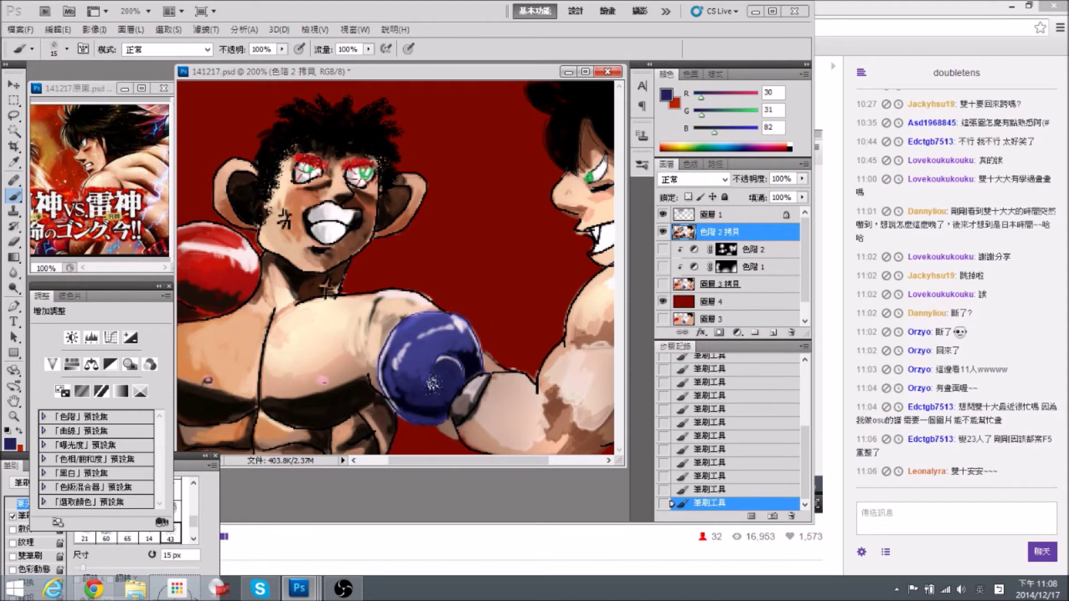
left_click(422, 377, "alt")
left_click(474, 355, "alt")
key("ctrl+s")
Redraw the blue glove's curved fold line in near-black navy with an 8 px brush, and extend the shadow with 10 px strokes.
key("bracketleft")
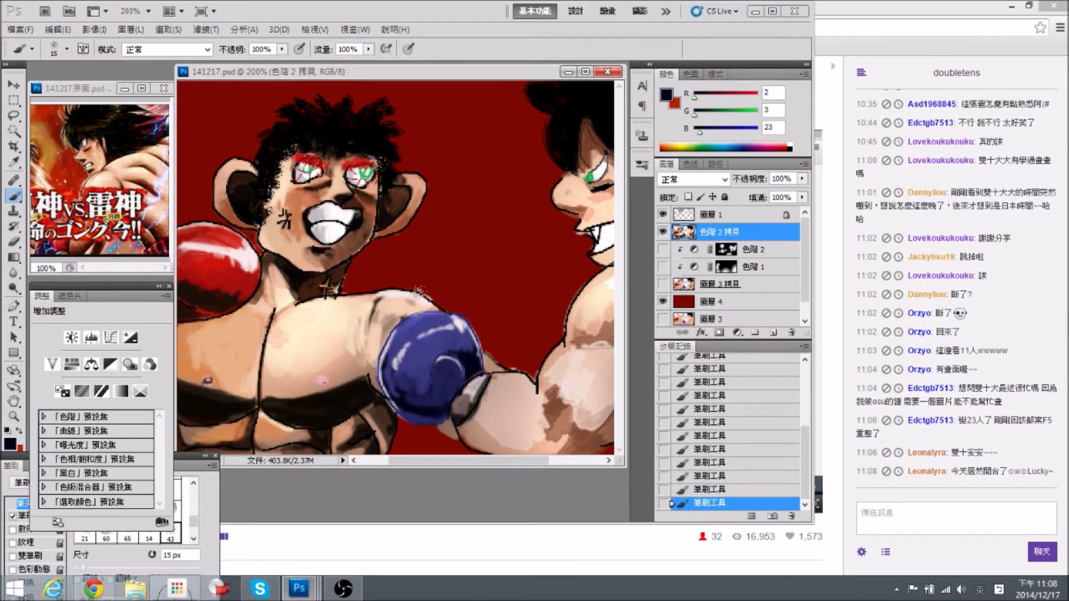
key("bracketleft")
key("bracketleft")
left_click_drag(441, 352, 428, 379)
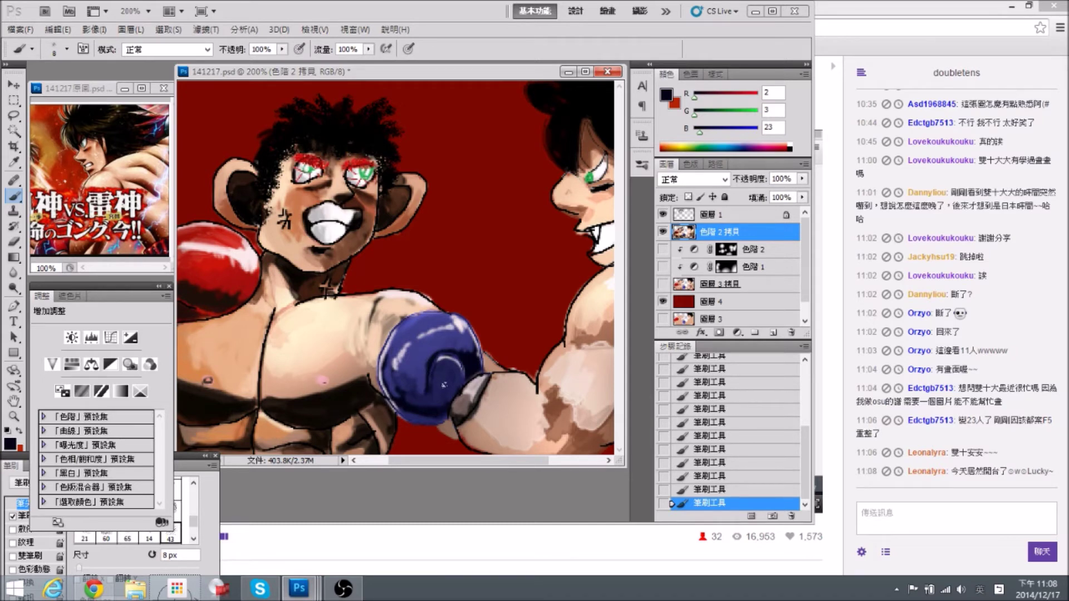
key("bracketright")
left_click_drag(434, 400, 436, 400)
Lighten the area around the blue glove's curved fold with sampled mid-blues and a 10 px brush.
left_click(426, 384, "alt")
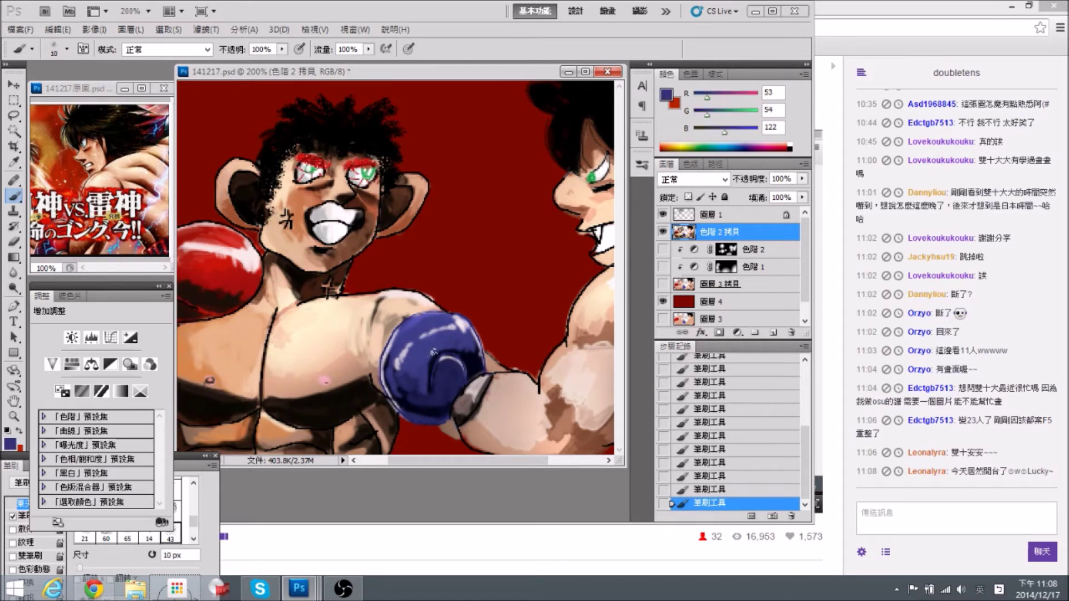
left_click(426, 362, "alt")
mouse_move(447, 368)
left_mouse_down()
mouse_move(456, 378)
mouse_move(440, 380)
left_mouse_up()
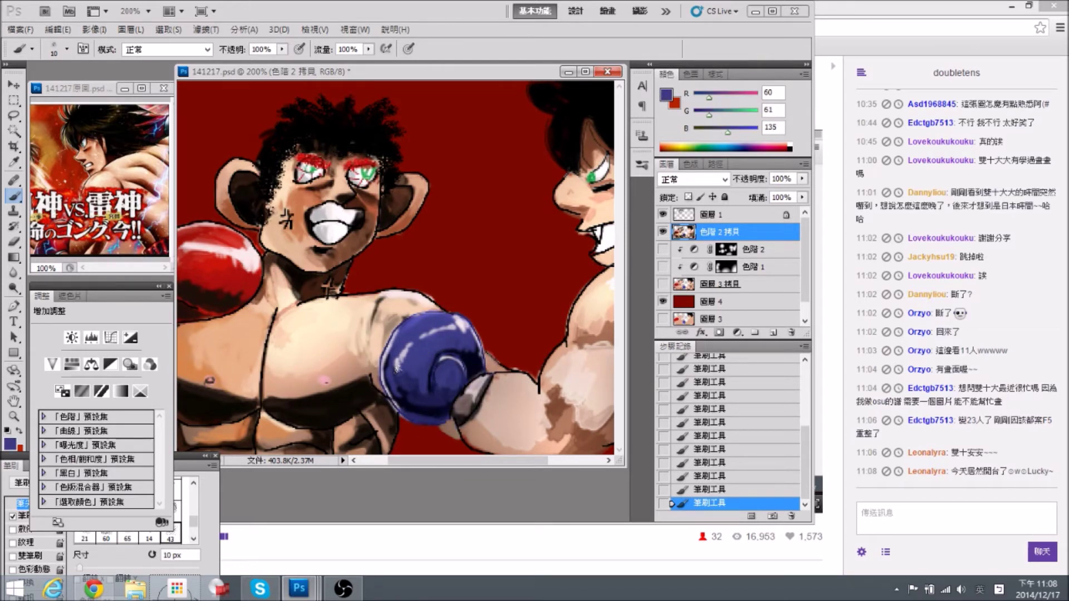
left_click(391, 360, "alt")
Paint a second dark crease on the chest side of the blue glove's fold, and blend it with sampled blues.
left_click(474, 361, "alt")
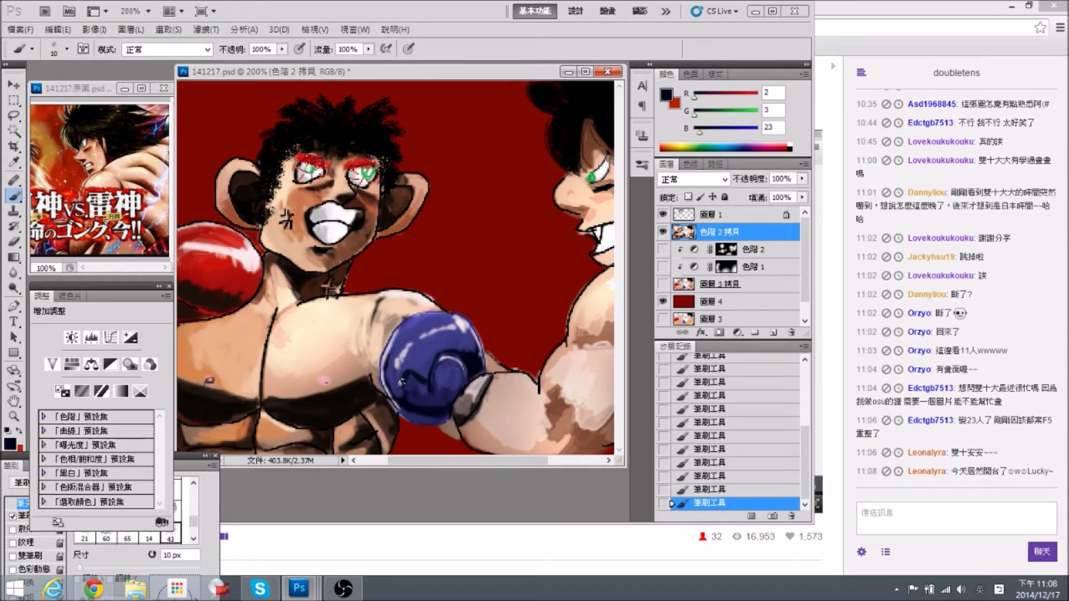
left_click(404, 384, "alt")
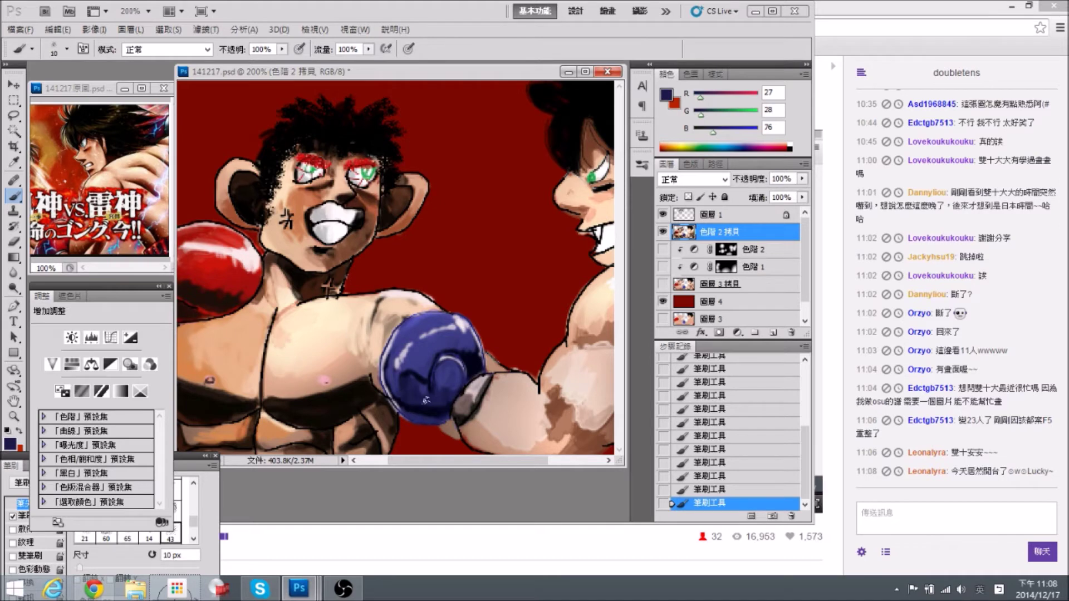
left_click(421, 386, "alt")
left_click(423, 394, "alt")
left_click(420, 376, "alt")
Repaint the pale highlight on the blue glove's upper surface, softening it with sampled mid-blue and an 8 px brush.
left_click(433, 309, "alt")
key("bracketleft")
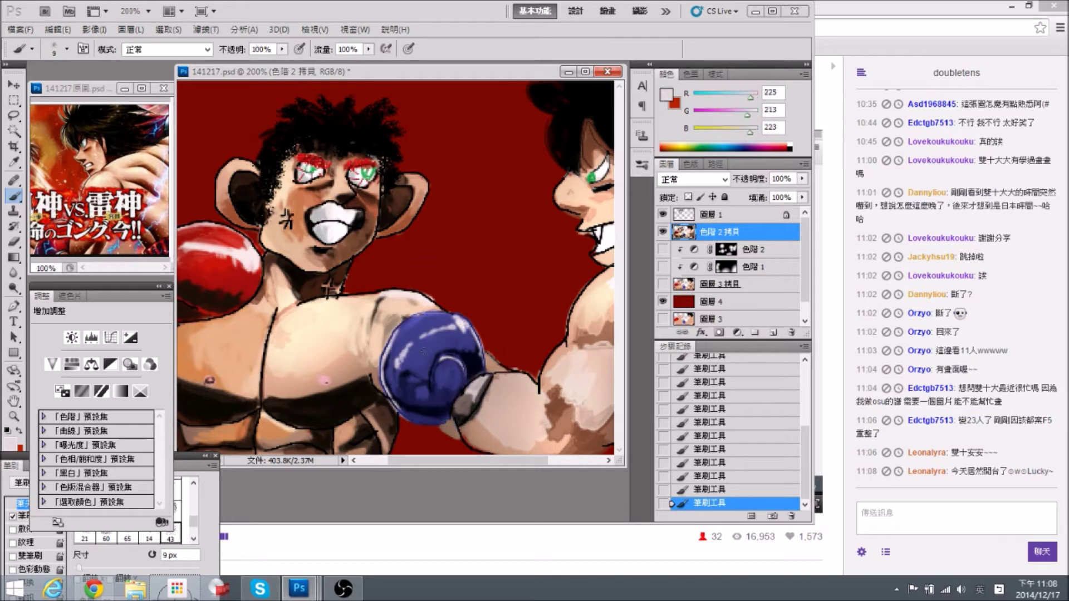
left_click(418, 375, "alt")
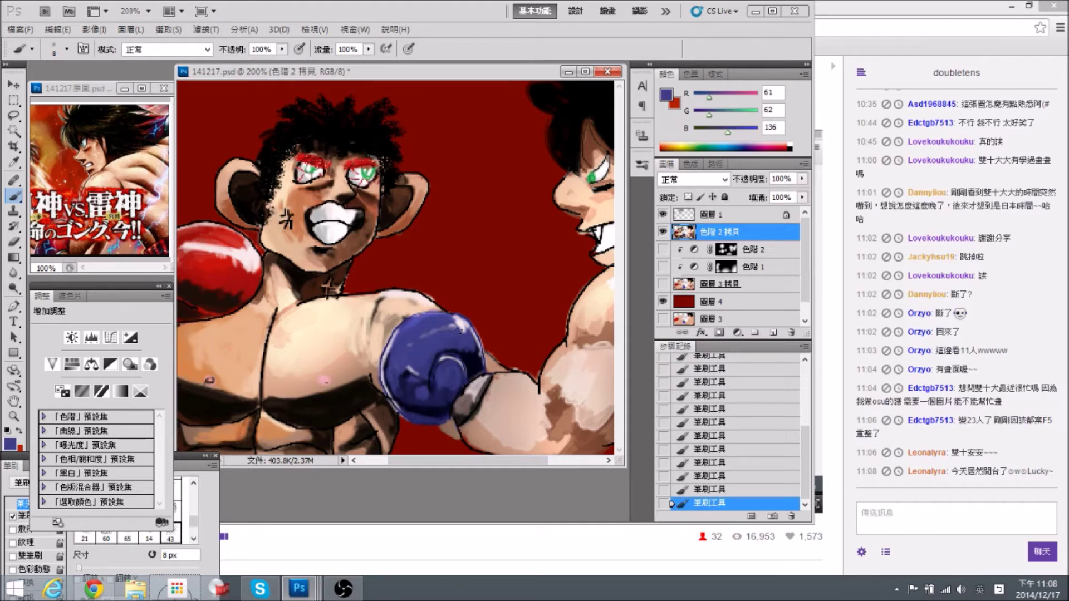
left_click(459, 323, "alt")
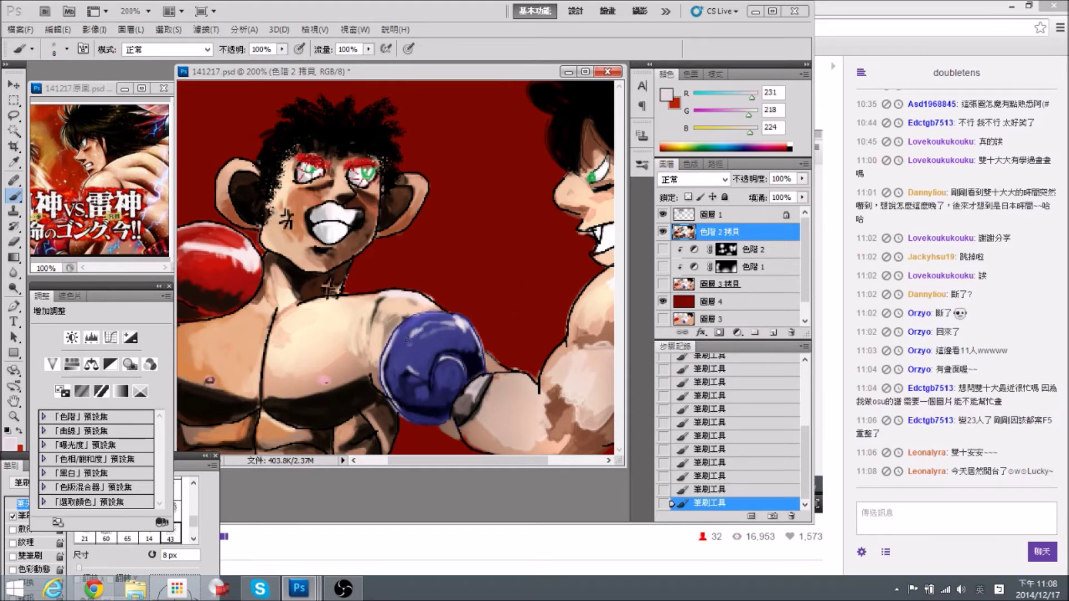
left_click(408, 346, "alt")
left_click_drag(451, 324, 438, 324)
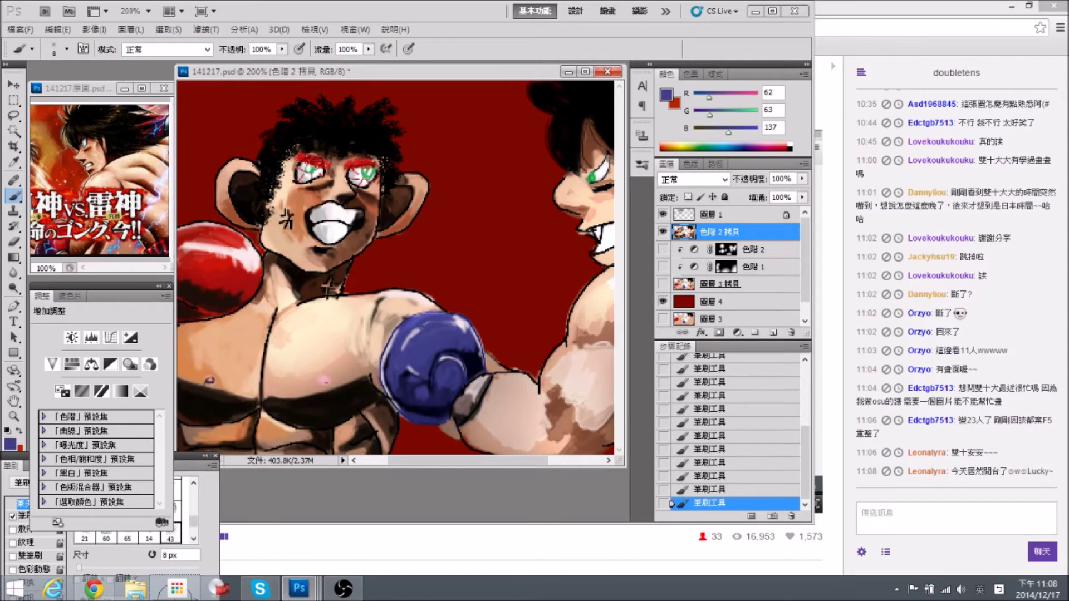
left_click_drag(437, 386, 439, 386)
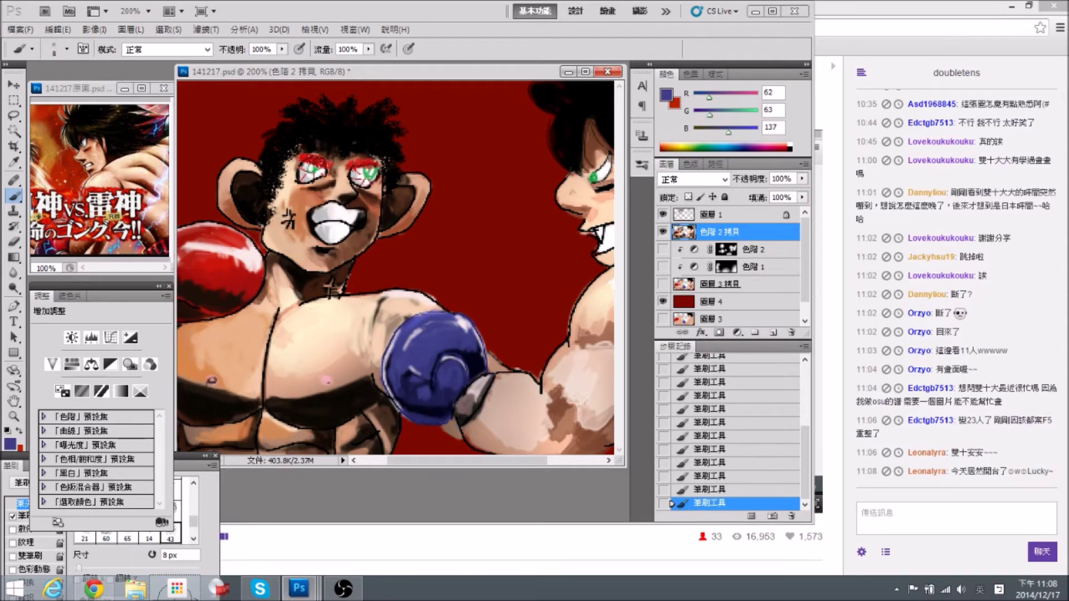
Shade the extended arm beside the blue glove with dark tones sampled from the torso, using a 9 px brush.
left_click(454, 401, "alt")
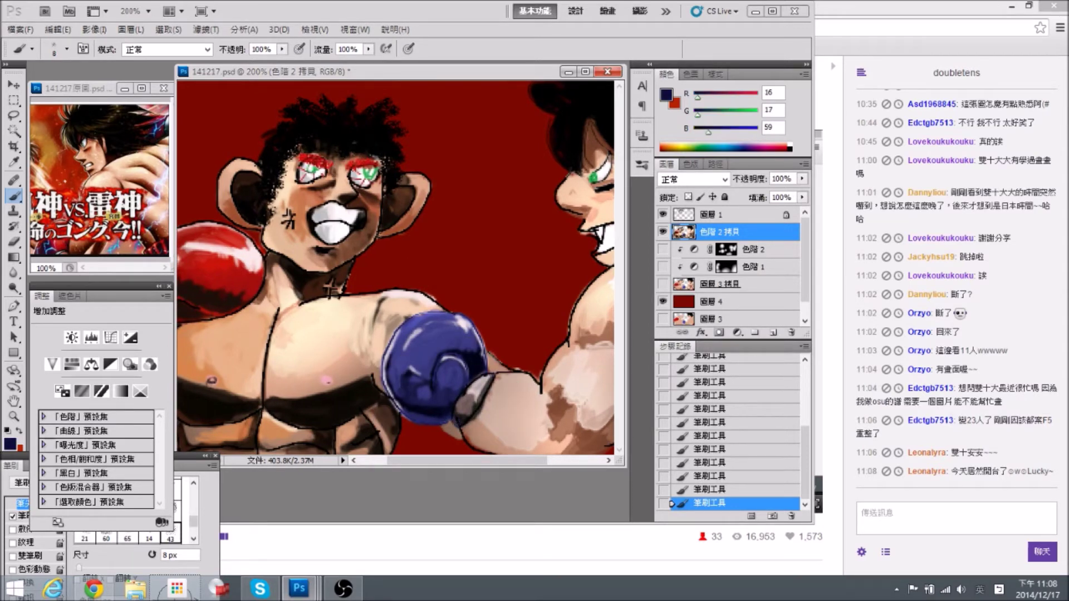
left_click(370, 390, "alt")
left_click_drag(378, 339, 383, 388)
mouse_move(382, 343)
left_mouse_down()
mouse_move(384, 361)
mouse_move(383, 347)
mouse_move(367, 366)
mouse_move(351, 350)
mouse_move(368, 361)
left_mouse_up()
left_click(375, 330, "alt")
left_click(366, 388, "alt")
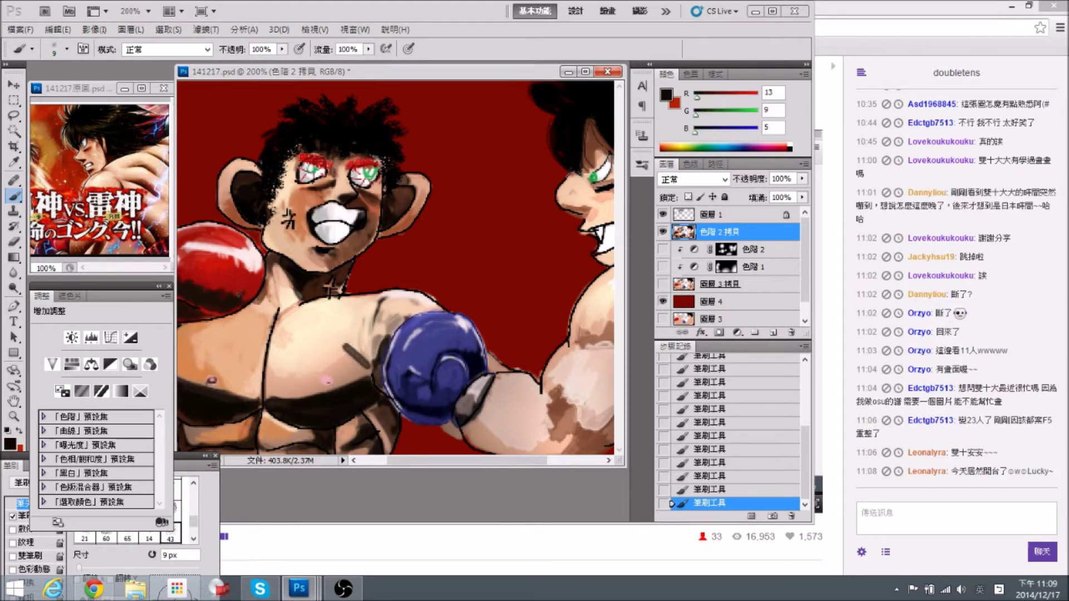
Bring the boxer into view in the reference image, and cover the dark streak on the extended arm with sampled skin tone.
left_click(103, 213)
left_click_drag(35, 212, 114, 214)
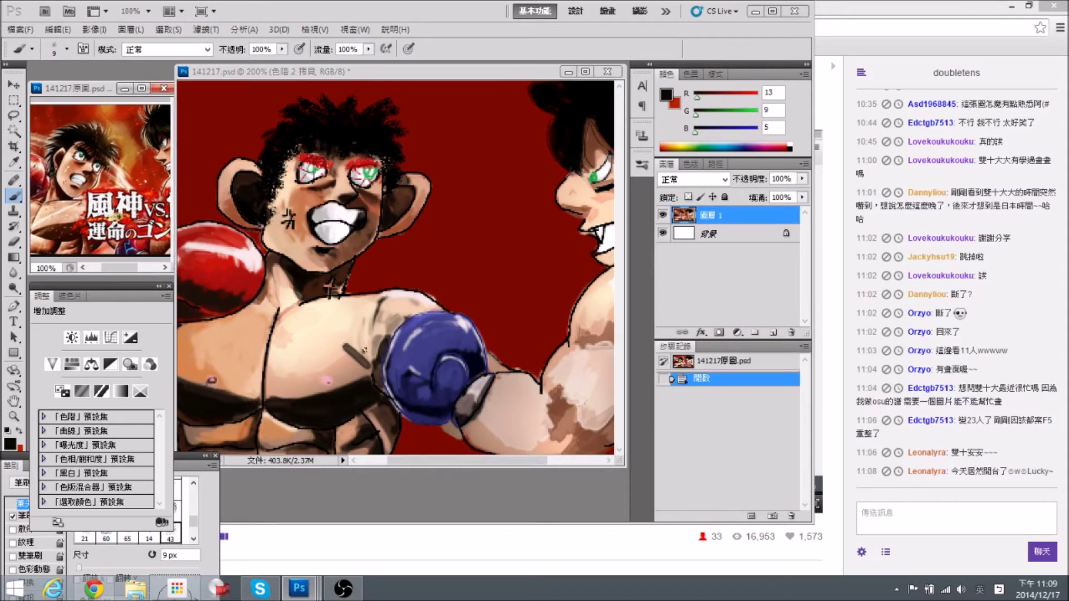
left_click(342, 341, "alt")
left_click_drag(342, 340, 374, 368)
Touch up the blue glove's shading with mid and dark blues sampled from the glove itself.
scroll(376, 300, "right", 5)
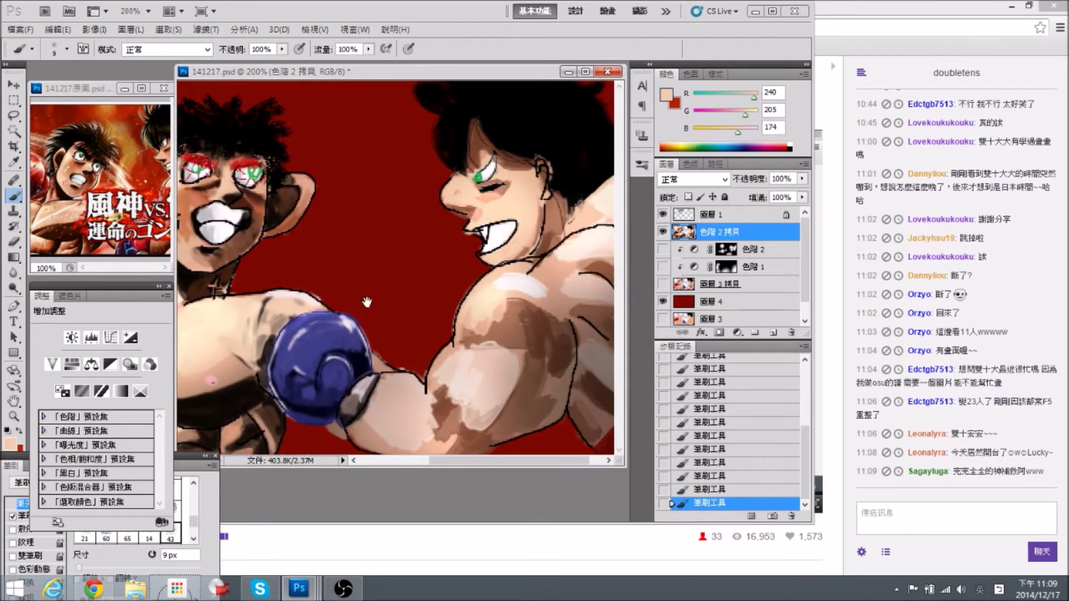
left_click(346, 348, "alt")
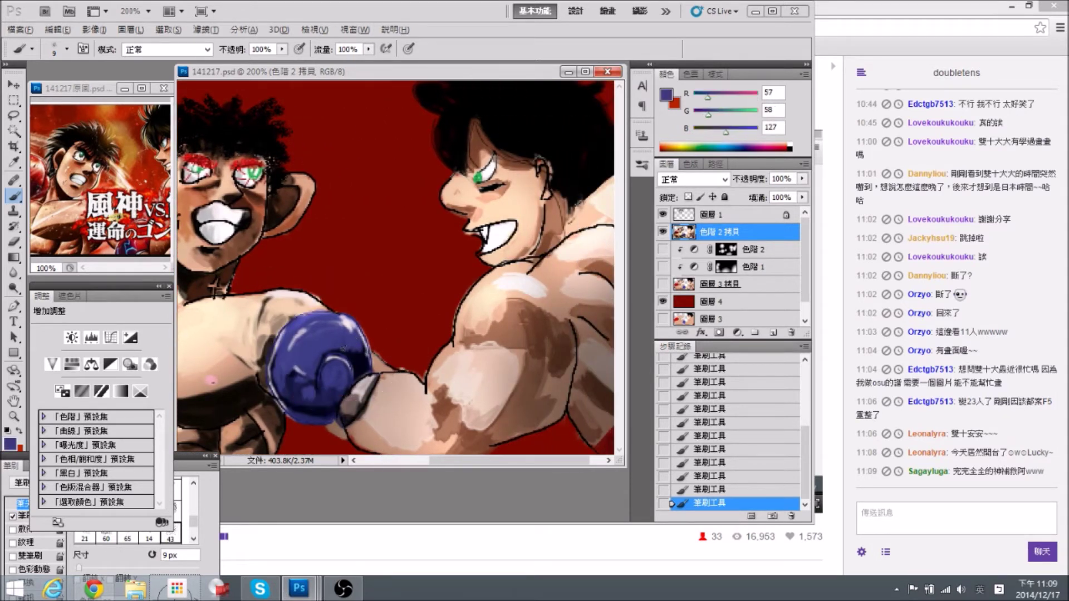
left_click(361, 355, "alt")
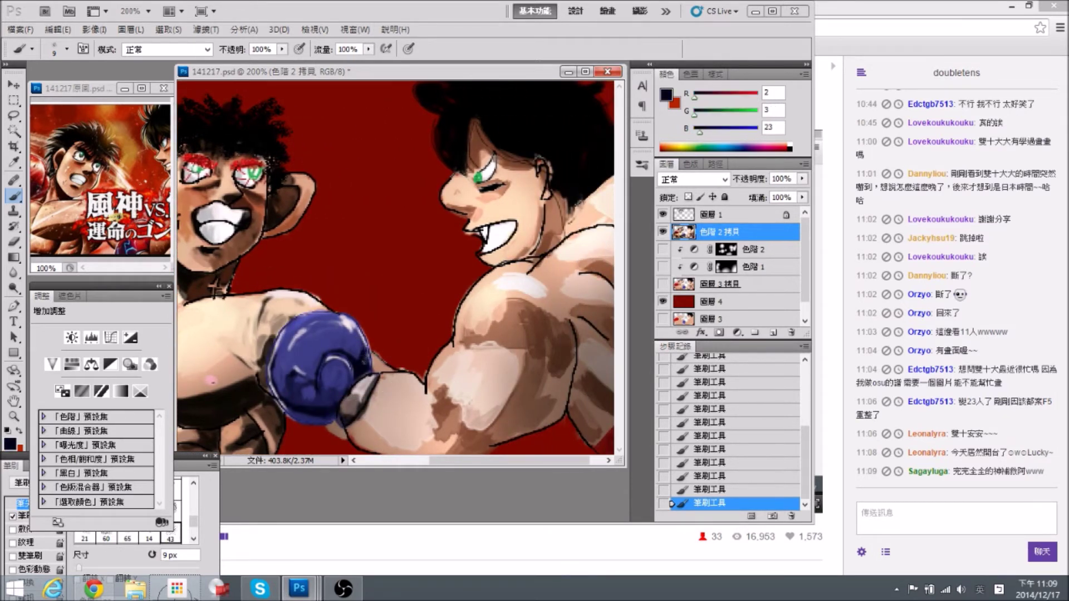
left_click(361, 342, "alt")
left_click(360, 367, "alt")
left_click(313, 368, "alt")
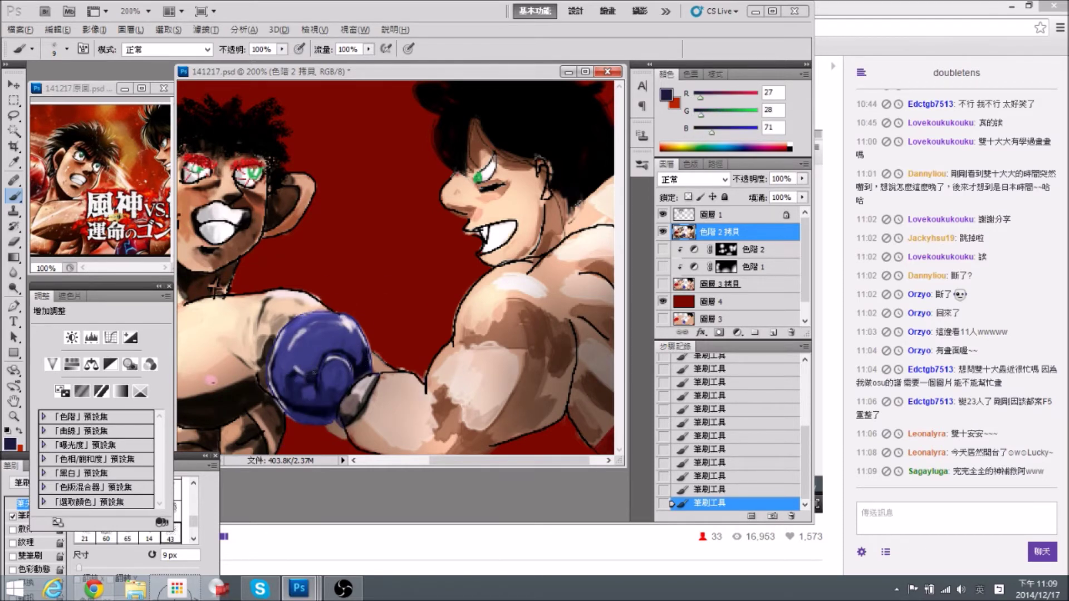
left_click(309, 367, "alt")
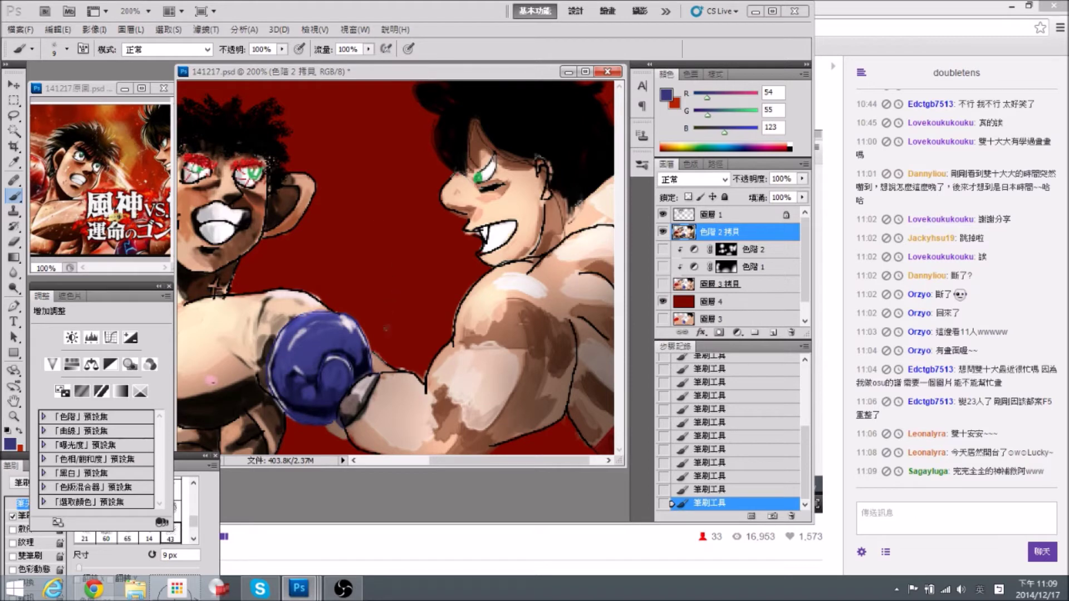
left_click_drag(394, 397, 435, 399)
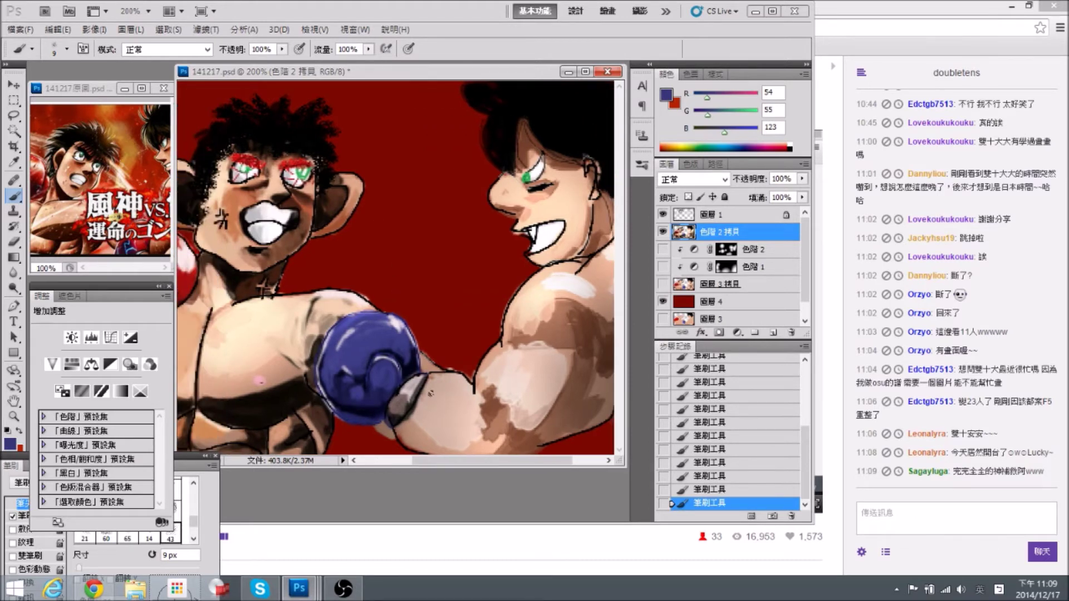
Toggle the red background layer and the painted 色階 2 拷貝 layer to check the whole picture, and save the file.
key("ctrl+minus")
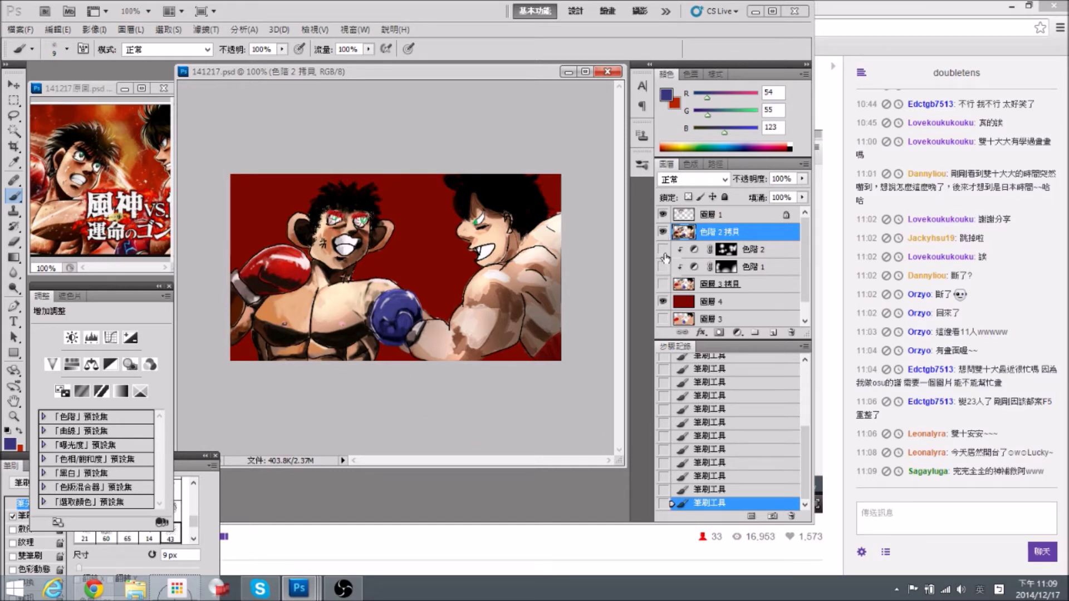
left_click(662, 301)
left_click(662, 232)
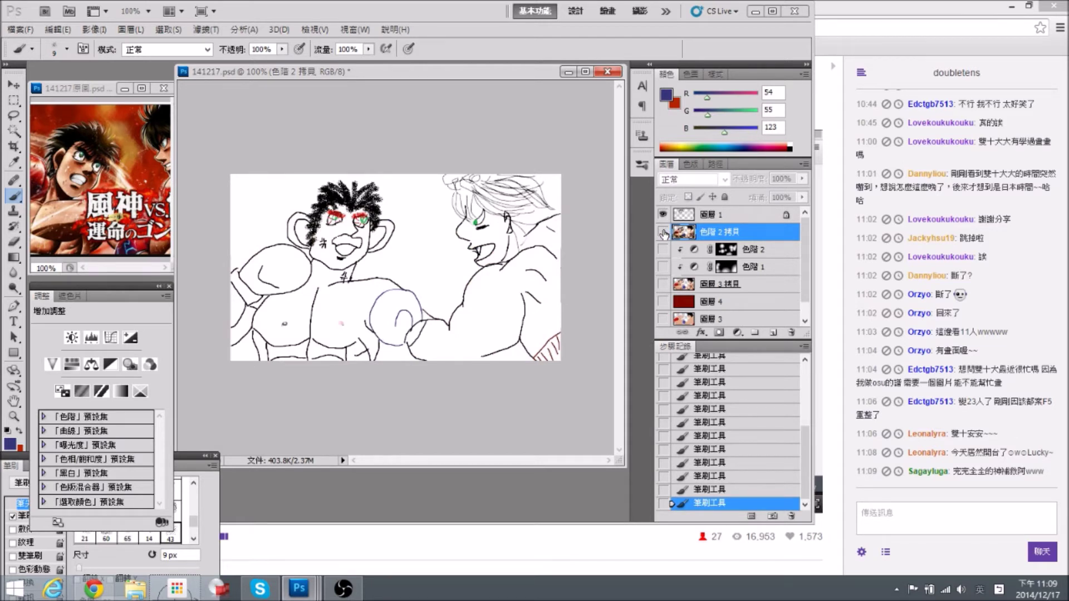
left_click(663, 232)
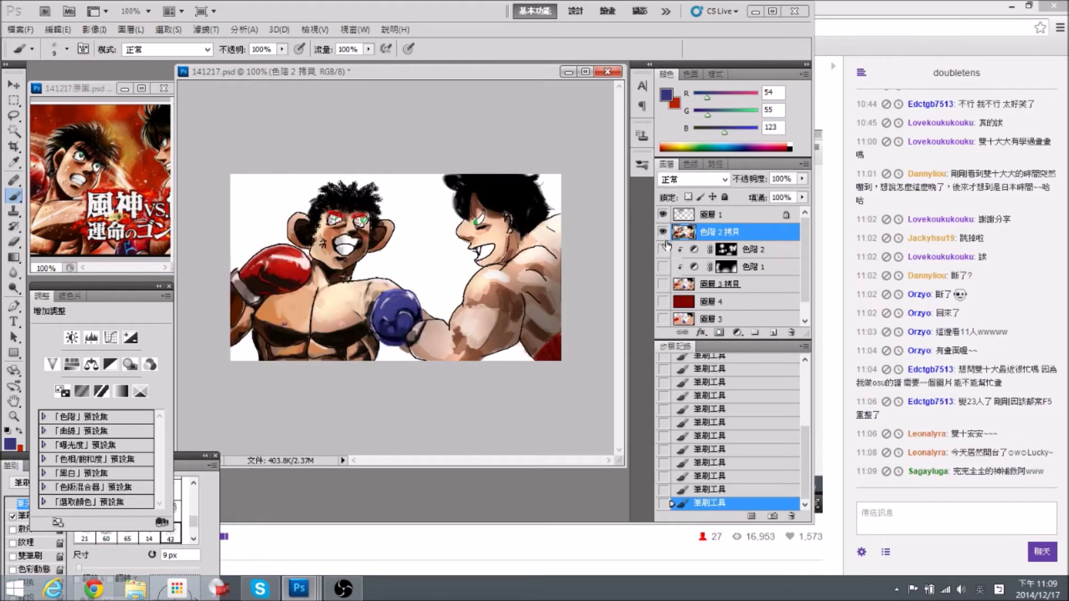
left_click(662, 302)
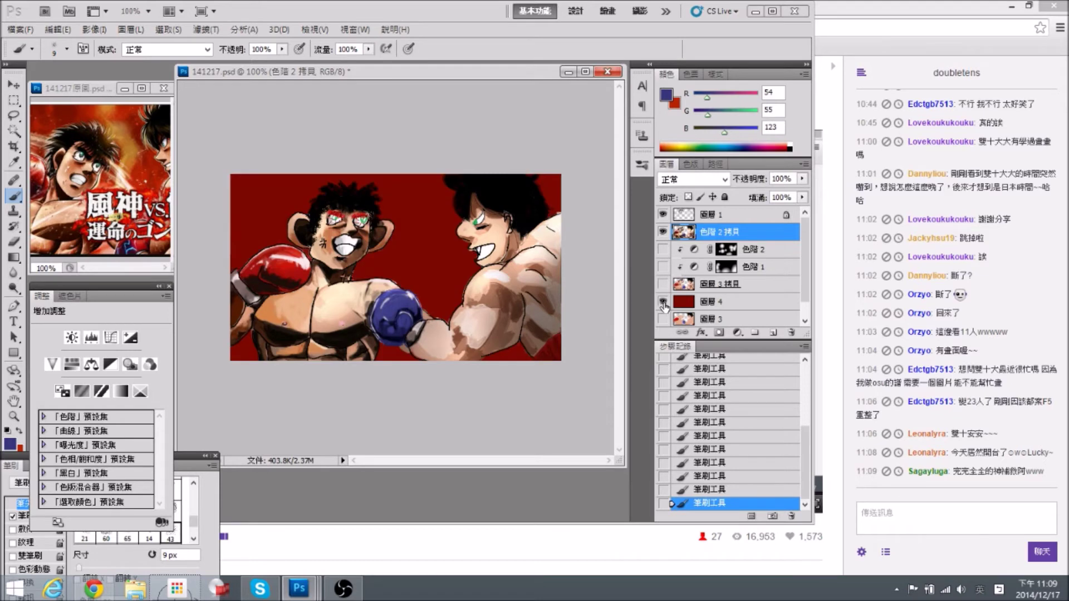
key("ctrl+plus")
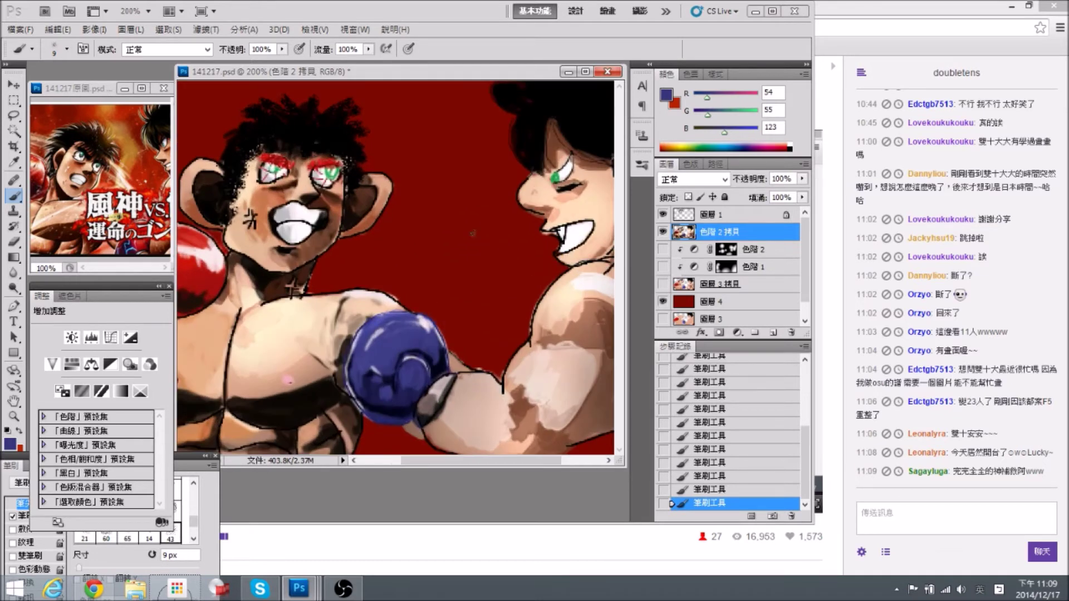
key("ctrl+s")
Bring the opponent into view in the reference image, and paint sampled dark grey around the blue glove's cuff.
left_click(136, 185)
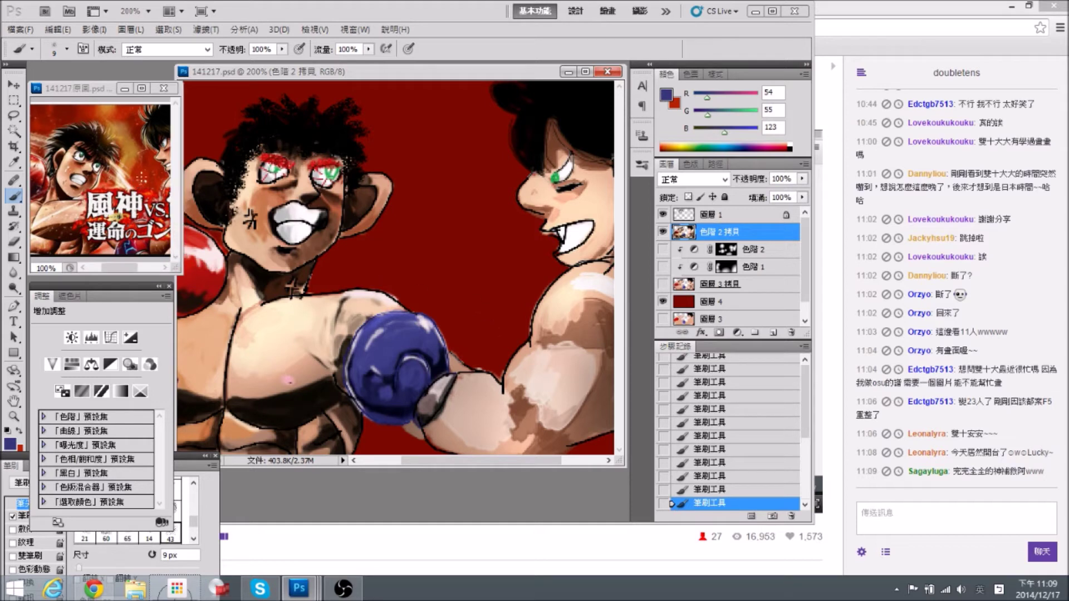
left_click_drag(166, 187, 104, 195)
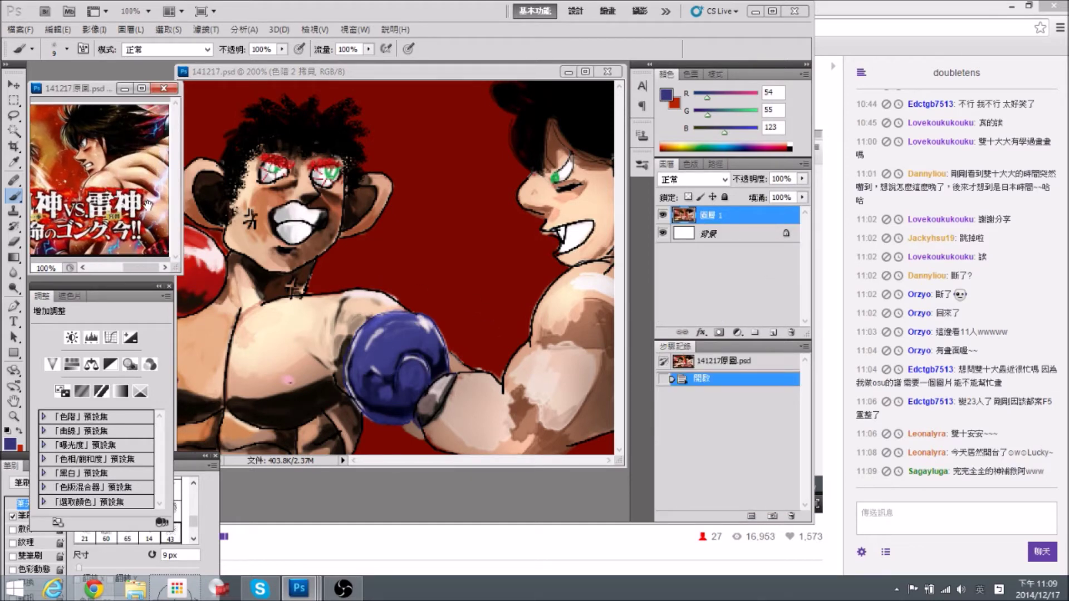
left_click(438, 368)
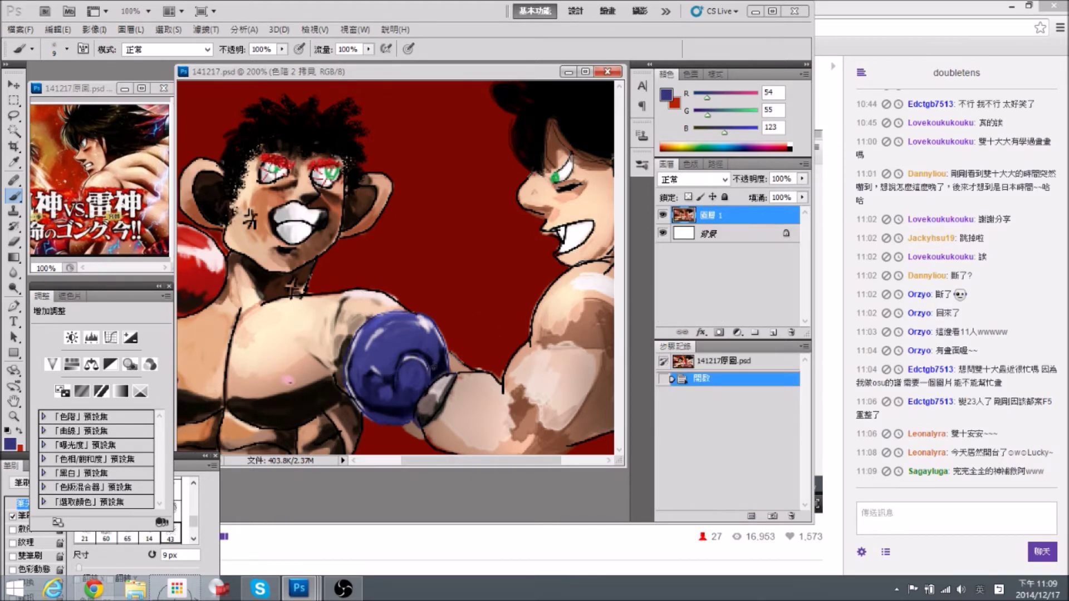
left_click(396, 431, "alt")
left_click_drag(402, 434, 396, 426)
left_click_drag(437, 363, 441, 369)
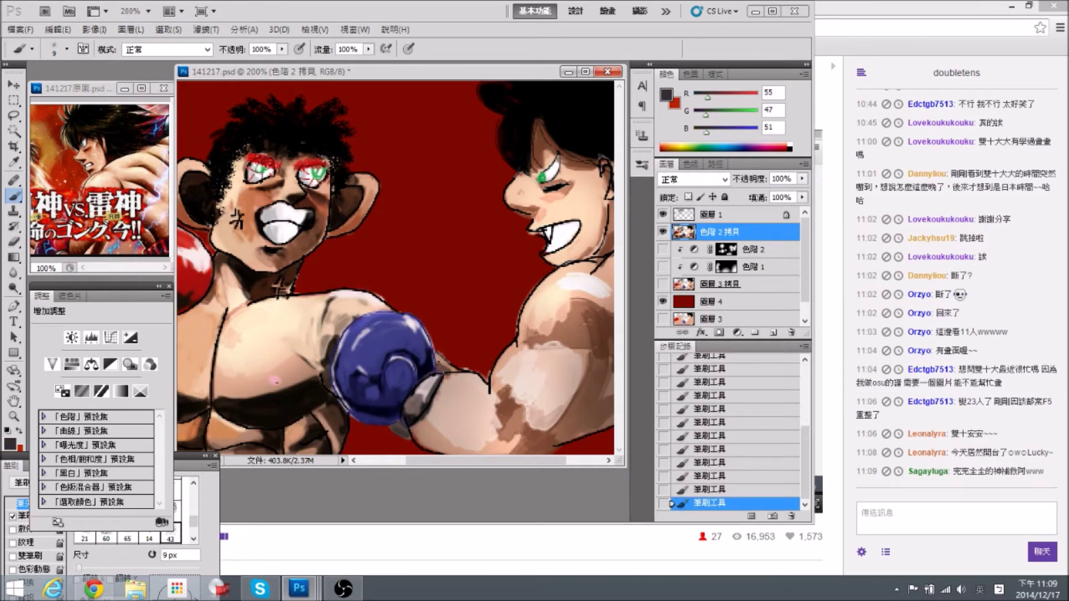
Paint a pale edge below the blue glove with a 6 px brush in a sampled light tone, and erase the excess.
left_click(367, 297, "alt")
key("bracketleft")
key("bracketleft")
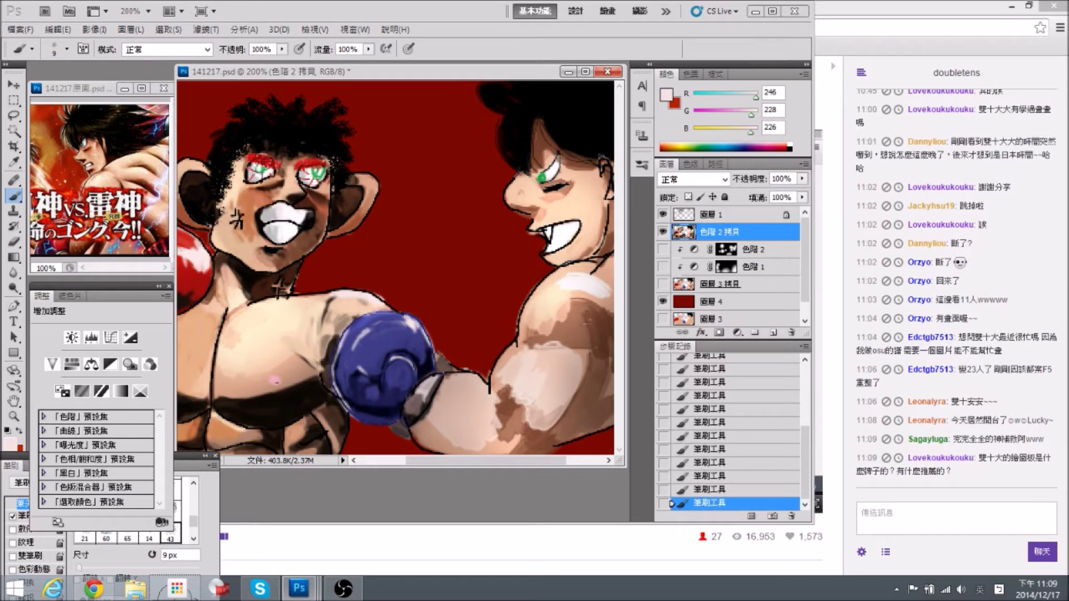
left_click_drag(391, 426, 409, 438)
left_click(413, 413, "alt")
key("e")
left_click_drag(391, 428, 409, 441)
key("b")
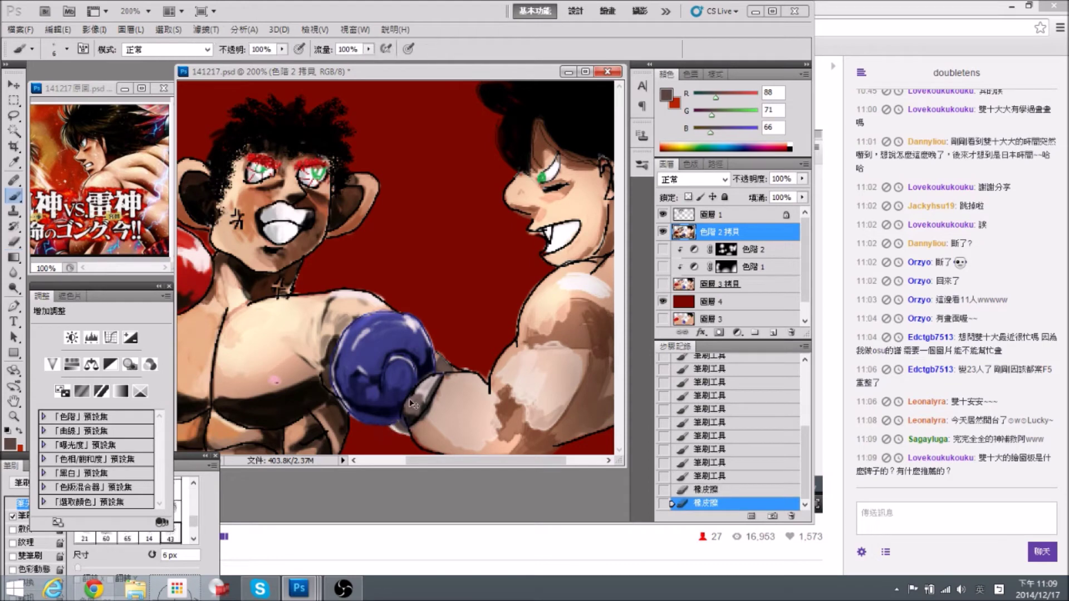
Add a pale lavender rim along the blue glove's lower edge with a colour sampled from the glove's highlight.
left_click(414, 321, "alt")
left_click_drag(358, 415, 384, 426)
left_click_drag(374, 424, 399, 424)
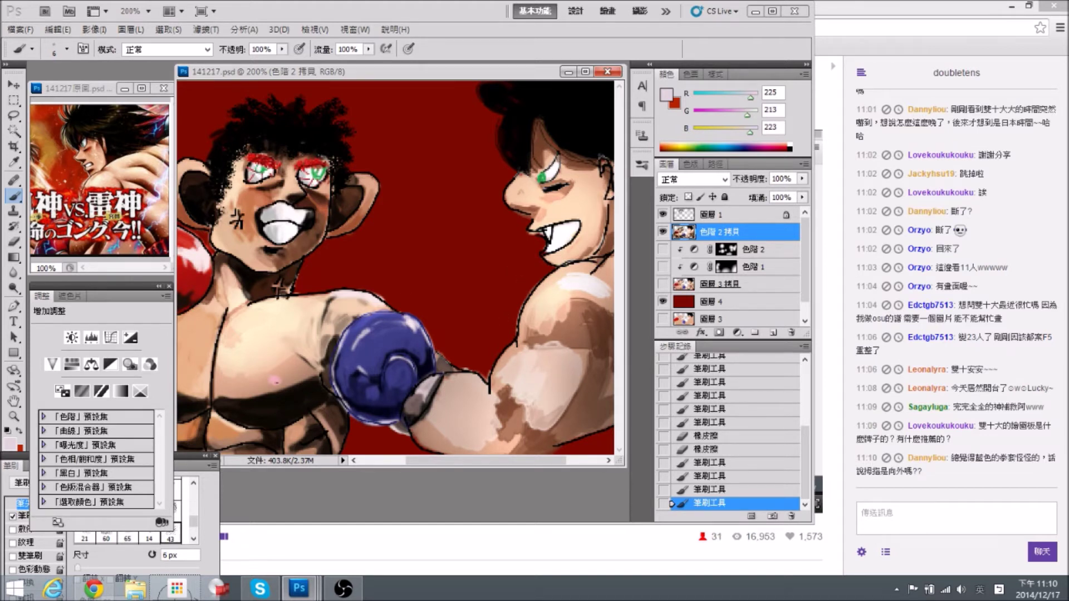
Erase the stray paint outside the outline of the opponent's raised shoulder.
left_click_drag(464, 332, 426, 311)
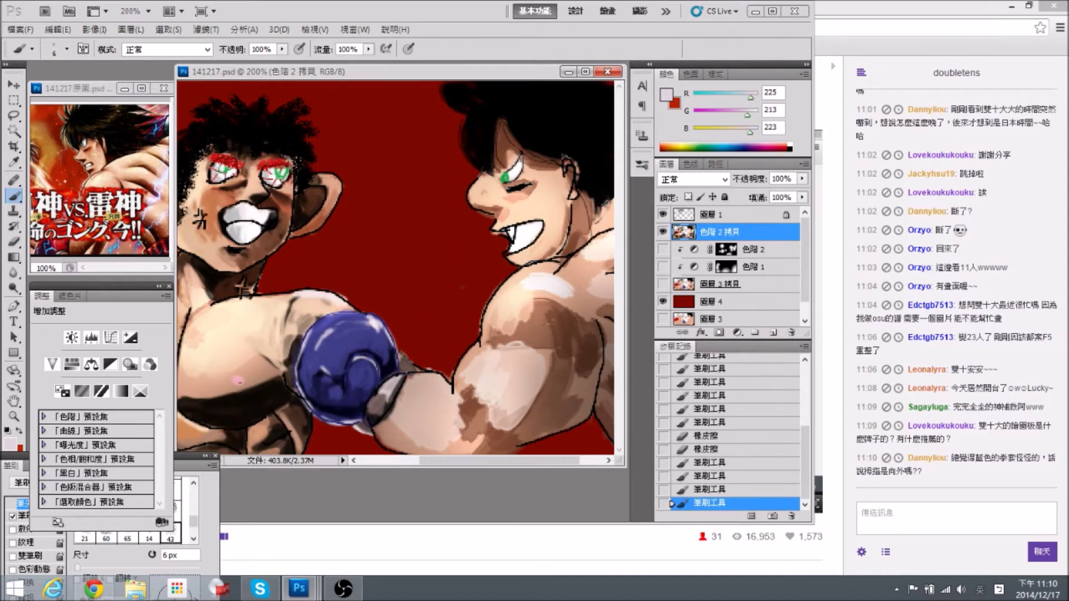
left_click_drag(518, 340, 478, 338)
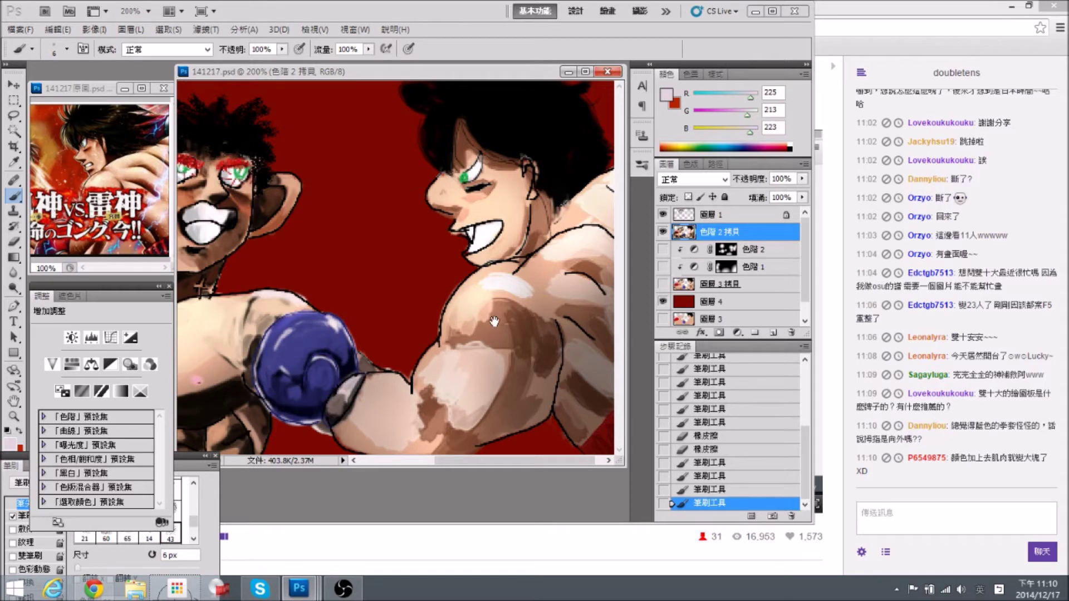
left_click_drag(494, 321, 477, 319)
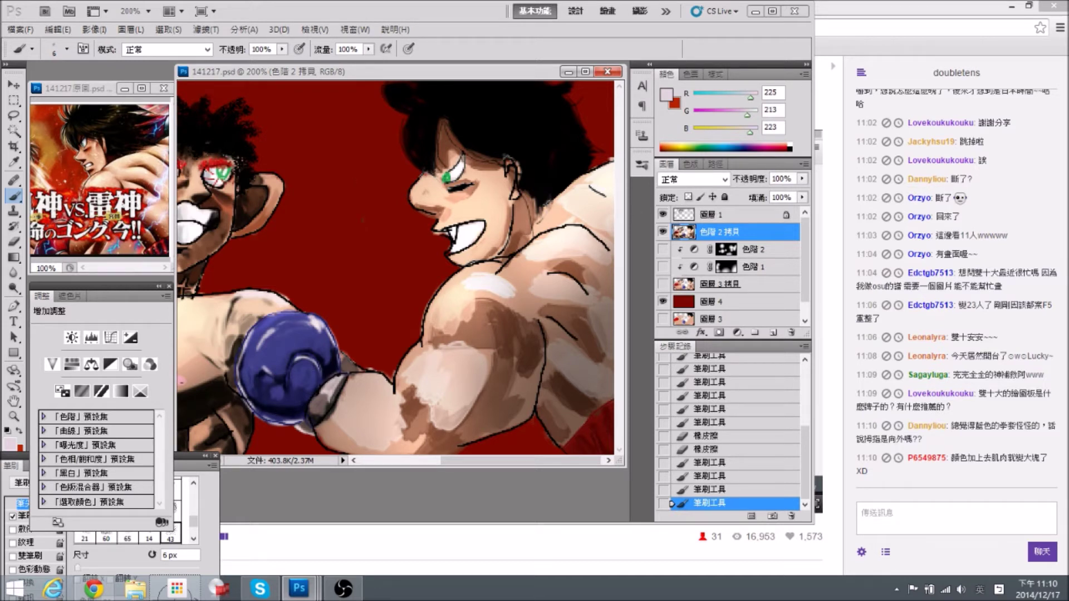
left_click_drag(420, 326, 445, 325)
key("e")
left_click_drag(440, 280, 426, 314)
left_click_drag(437, 289, 435, 312)
key("b")
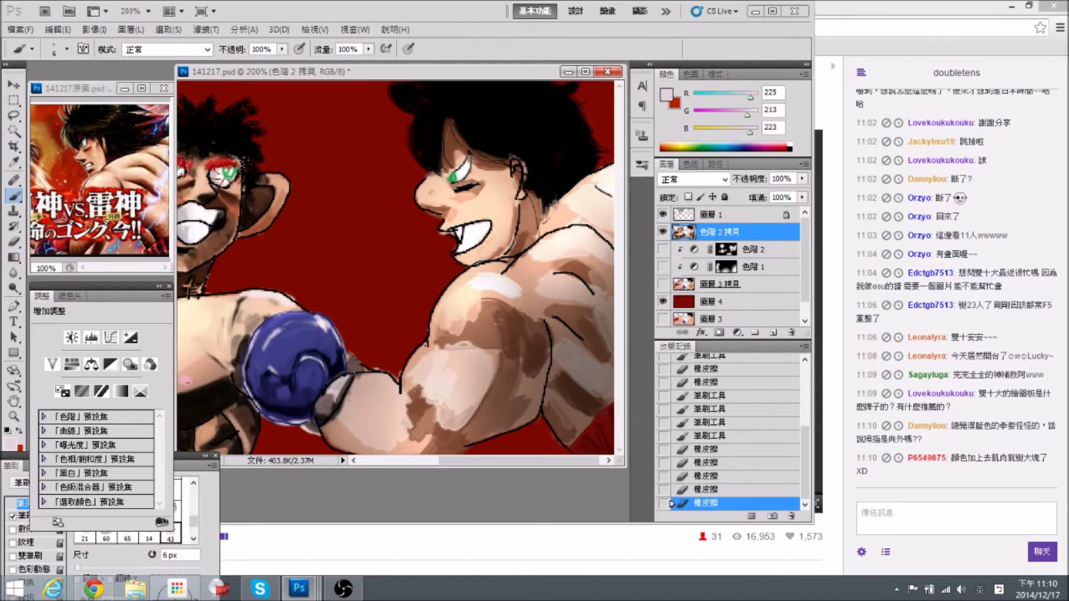
left_click_drag(435, 351, 450, 351)
Clean up the stray paint above the opponent's forearm and around the blue glove with a 7 px eraser.
key("e")
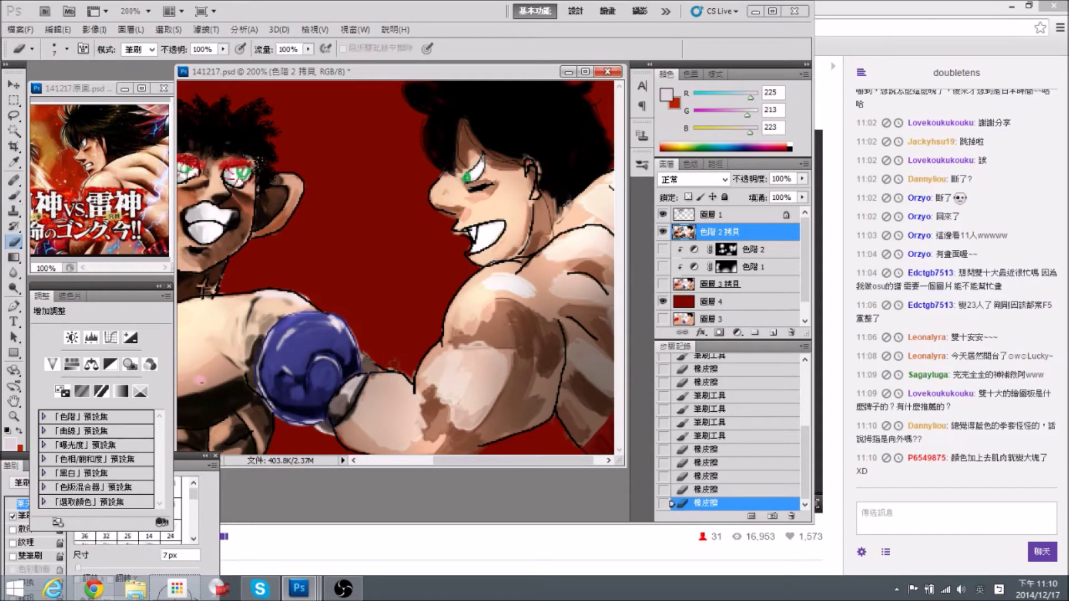
left_click(411, 375)
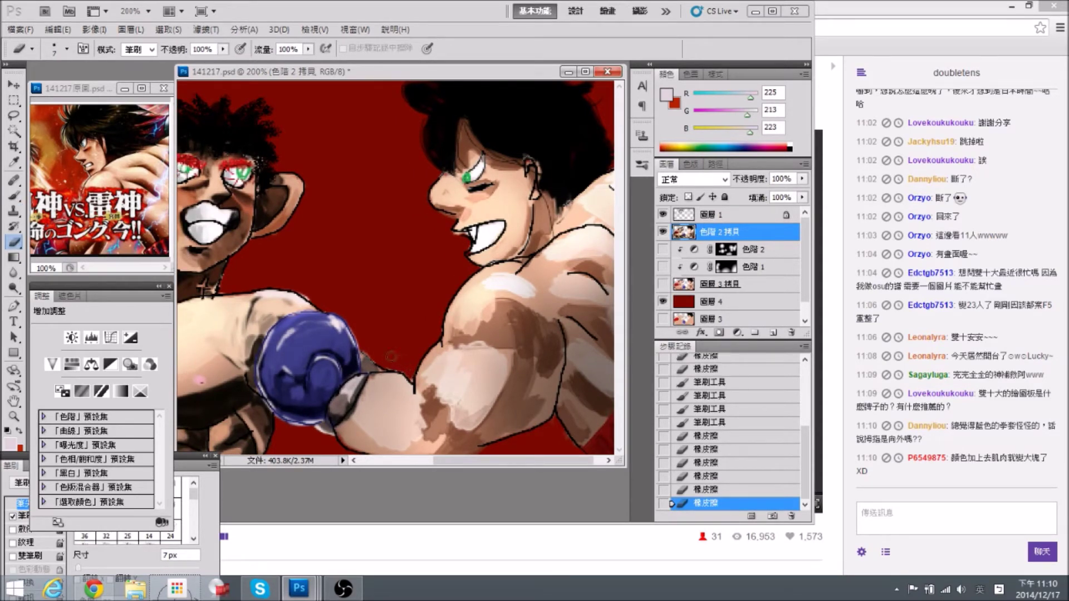
left_click(377, 359)
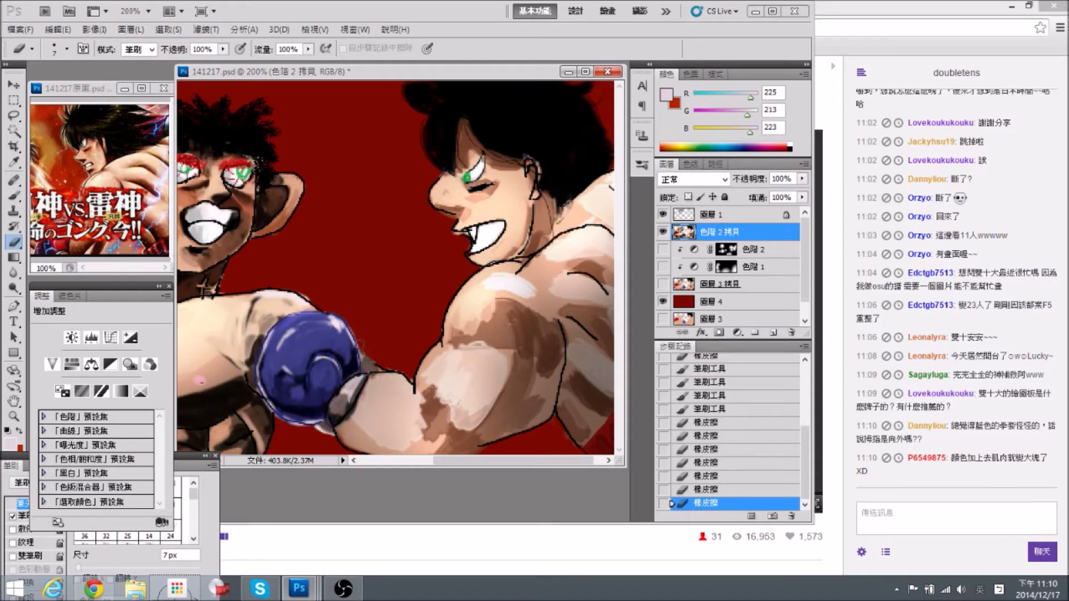
left_click(330, 289)
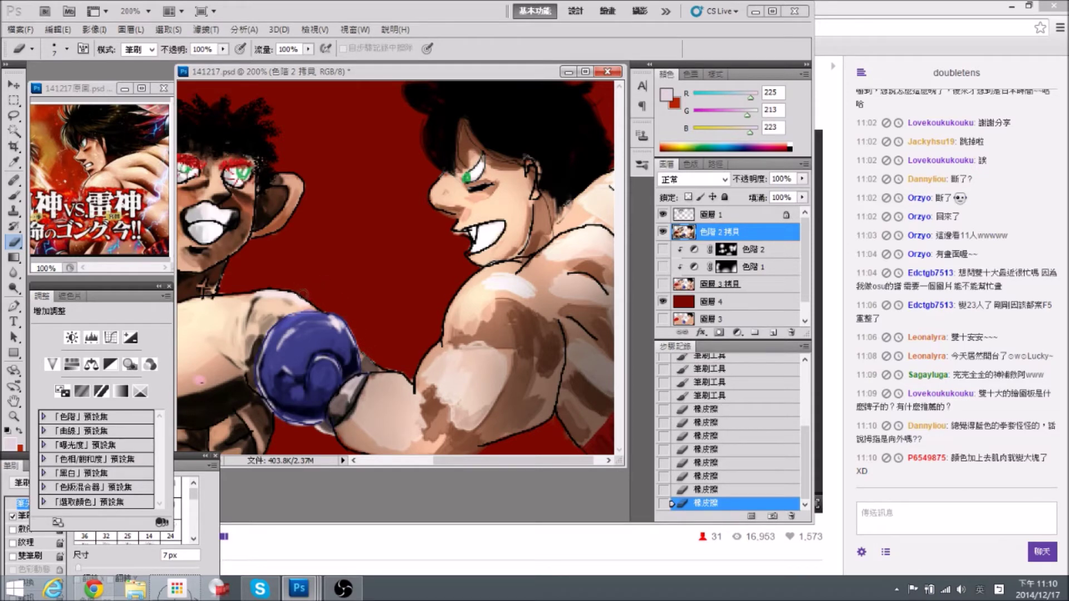
left_click(304, 292)
key("b")
key("e")
key("b")
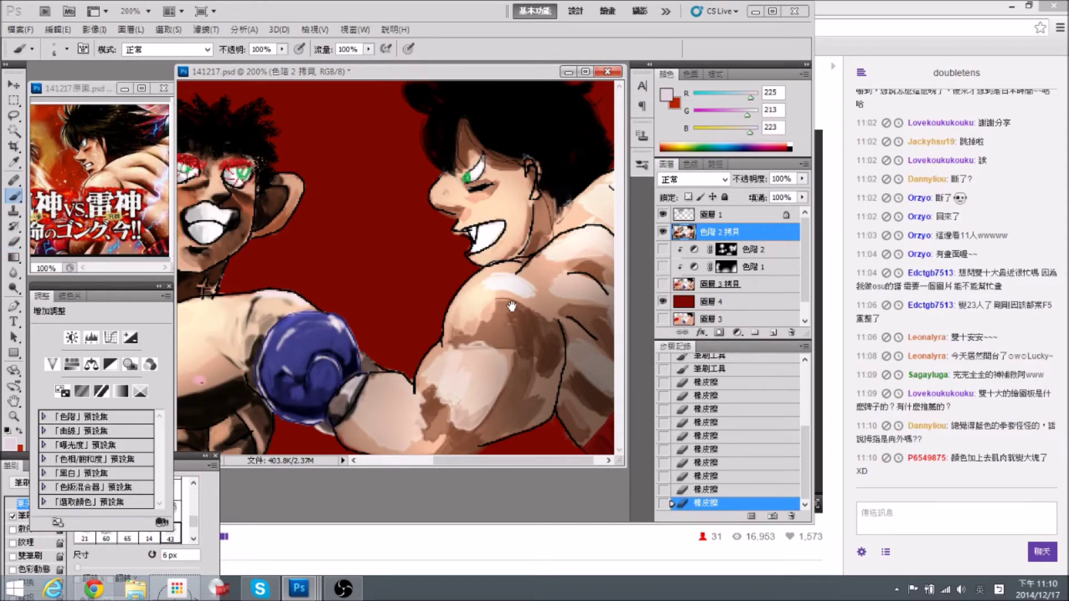
Paint loose strands at the front of the opponent's hair with near-black sampled from it, using a 6 px brush.
left_click_drag(487, 285, 462, 290)
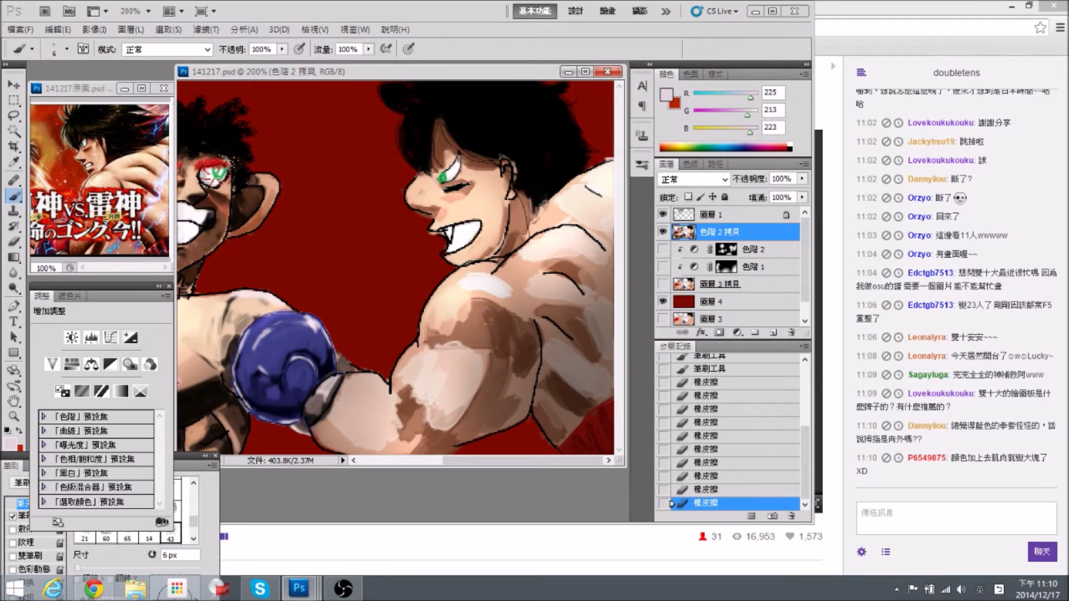
mouse_move(421, 231)
left_mouse_down()
mouse_move(451, 269)
mouse_move(463, 224)
mouse_move(436, 205)
mouse_move(462, 222)
mouse_move(408, 219)
left_mouse_up()
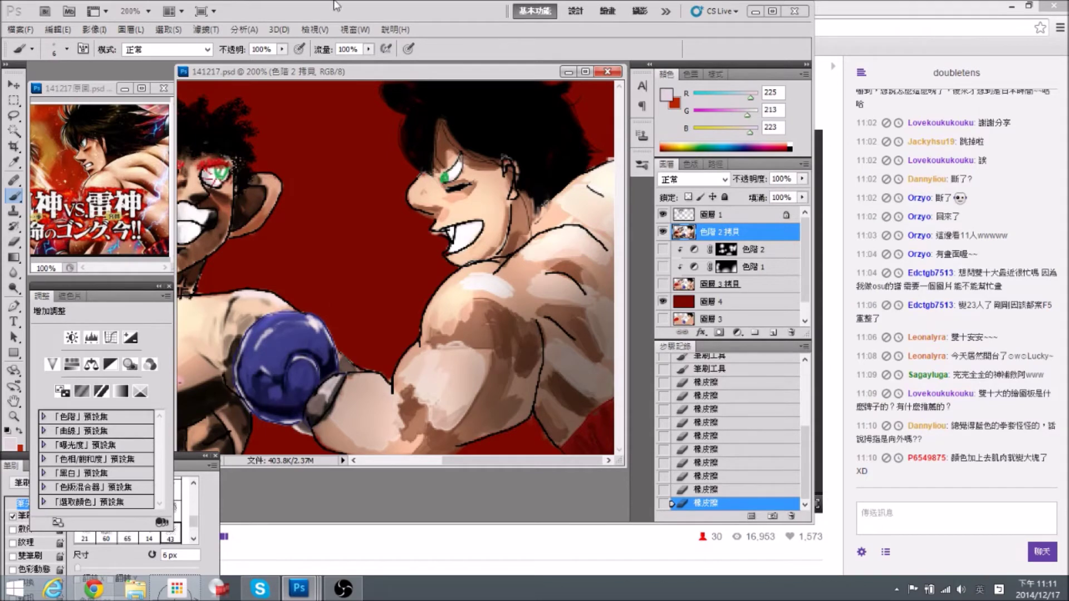
left_click(419, 114, "alt")
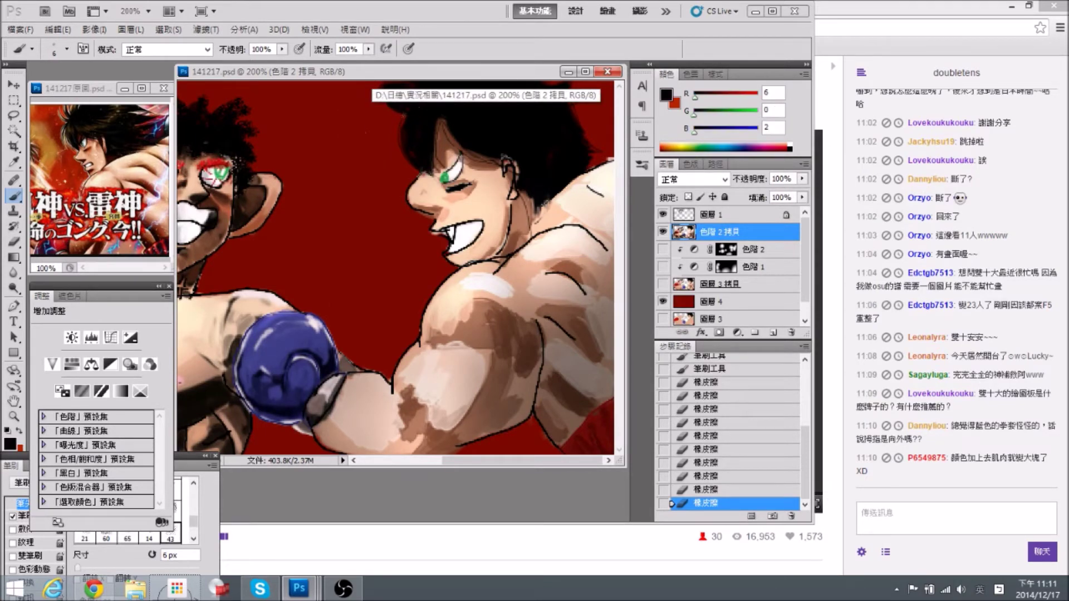
left_click_drag(412, 111, 395, 144)
left_click_drag(395, 125, 389, 142)
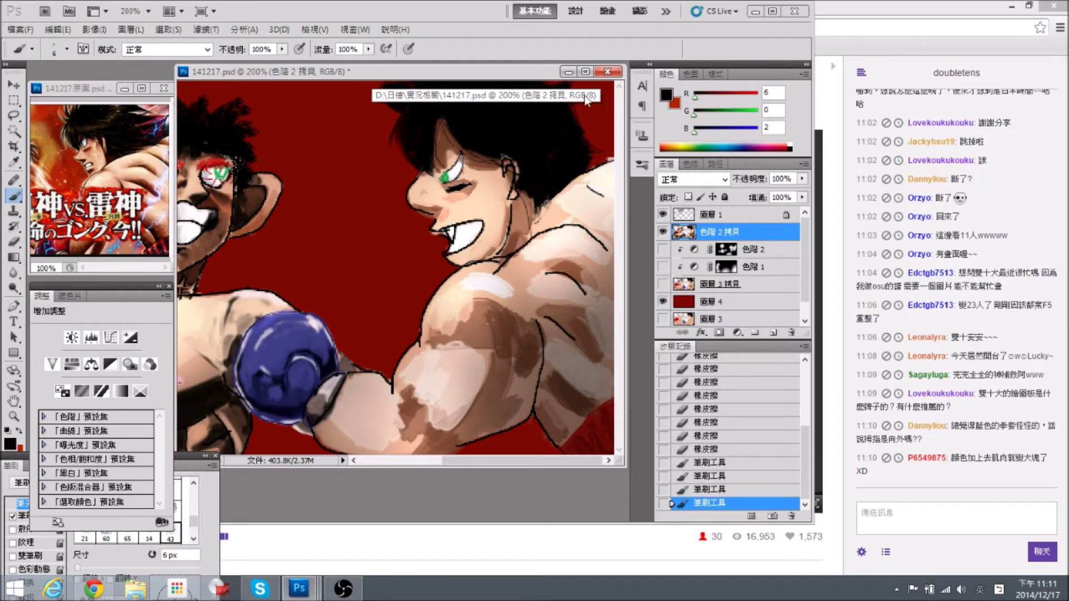
Extend the opponent's fringe with longer black strands over the forehead and out against the red background.
key("ctrl+plus")
left_click_drag(487, 150, 429, 244)
mouse_move(358, 132)
left_mouse_down()
mouse_move(300, 100)
mouse_move(354, 144)
left_mouse_up()
mouse_move(354, 92)
left_mouse_down()
mouse_move(353, 82)
mouse_move(356, 91)
left_mouse_up()
mouse_move(388, 142)
left_mouse_down()
mouse_move(399, 142)
mouse_move(363, 135)
mouse_move(402, 148)
mouse_move(404, 191)
mouse_move(418, 198)
left_mouse_up()
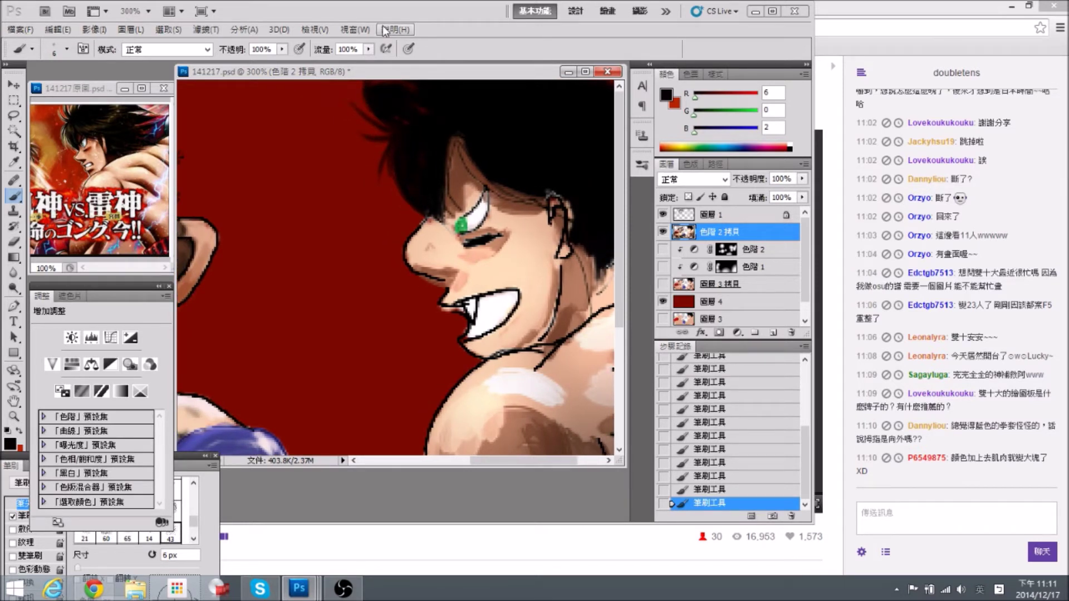
Trim the fringe's edge with the eraser, and add more black strands in front of the forehead with an 8 px brush.
key("bracketright")
key("bracketright")
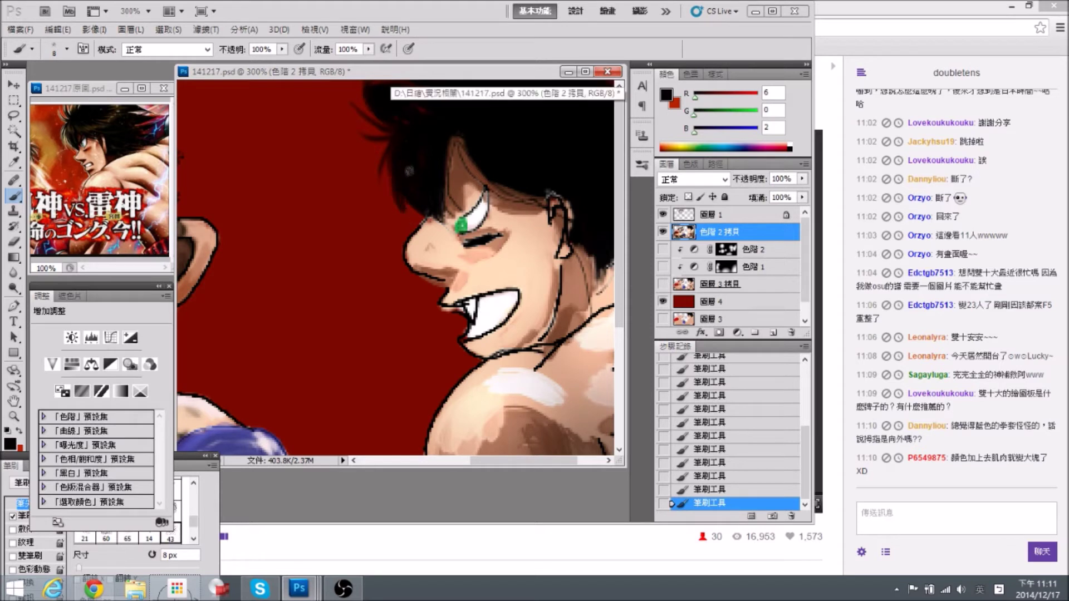
key("e")
left_click_drag(398, 189, 408, 215)
key("b")
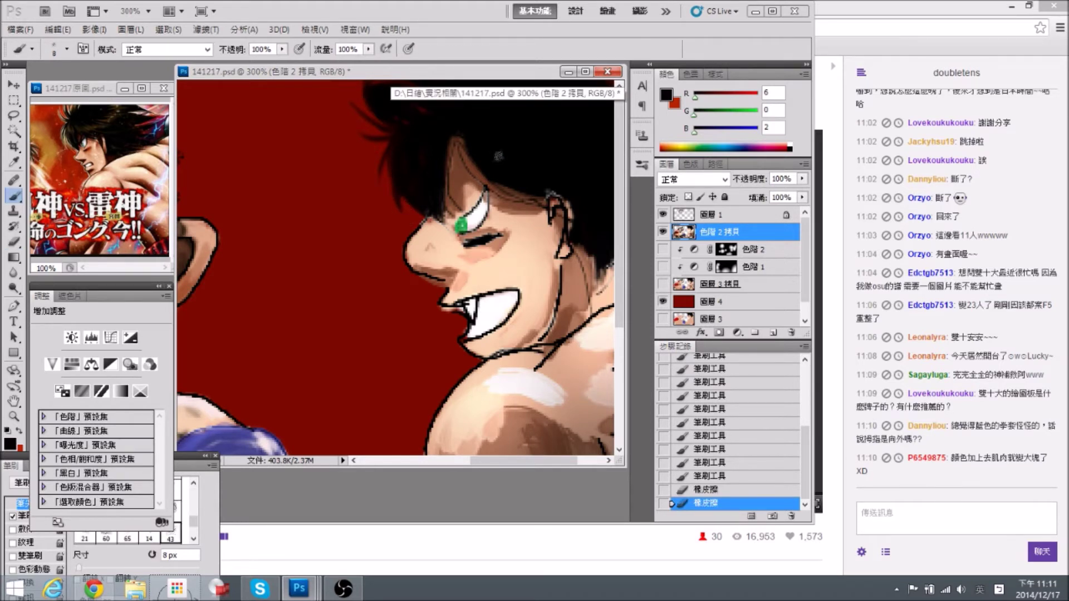
left_click_drag(573, 174, 473, 182)
mouse_move(355, 129)
left_mouse_down()
mouse_move(394, 175)
mouse_move(347, 177)
left_mouse_up()
mouse_move(350, 137)
left_mouse_down()
mouse_move(352, 216)
mouse_move(354, 189)
mouse_move(394, 188)
left_mouse_up()
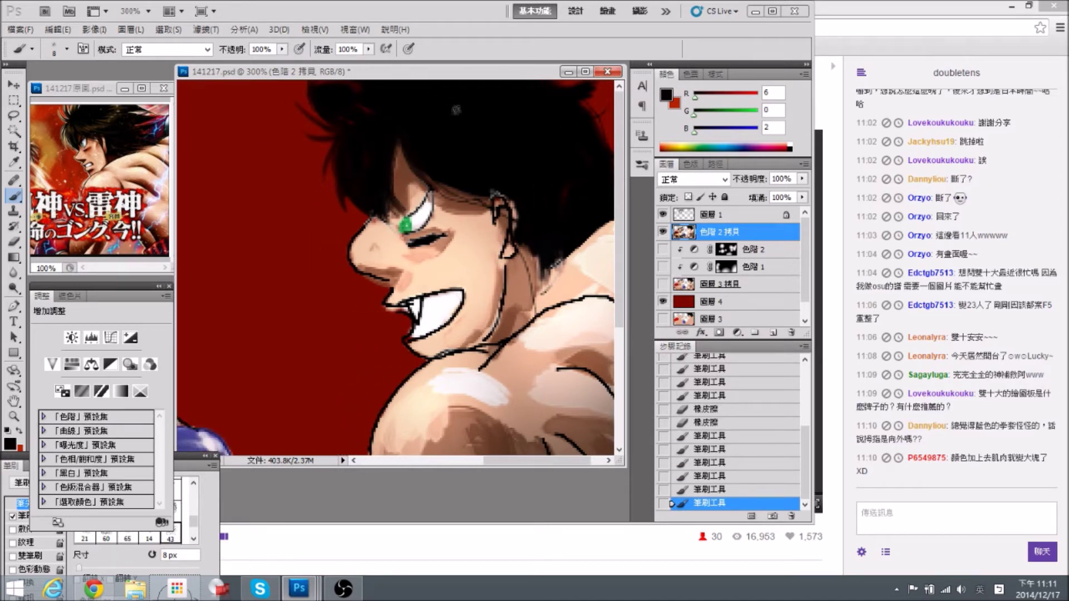
Fill out the back of the opponent's hair with black strands, trimming its outer edge with a 7 px eraser.
left_click_drag(474, 176, 451, 182)
left_click_drag(544, 84, 530, 83)
left_click_drag(522, 141, 508, 141)
mouse_move(539, 108)
left_mouse_down()
mouse_move(557, 139)
mouse_move(554, 117)
left_mouse_up()
mouse_move(554, 109)
left_mouse_down()
mouse_move(574, 83)
mouse_move(533, 109)
mouse_move(587, 99)
mouse_move(558, 99)
left_mouse_up()
key("e")
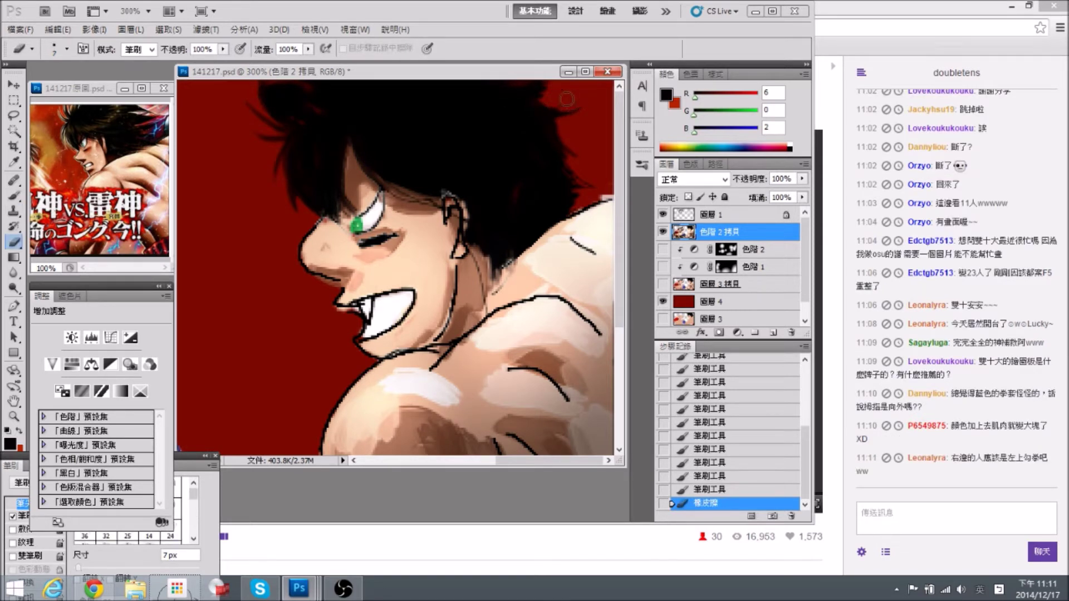
key("b")
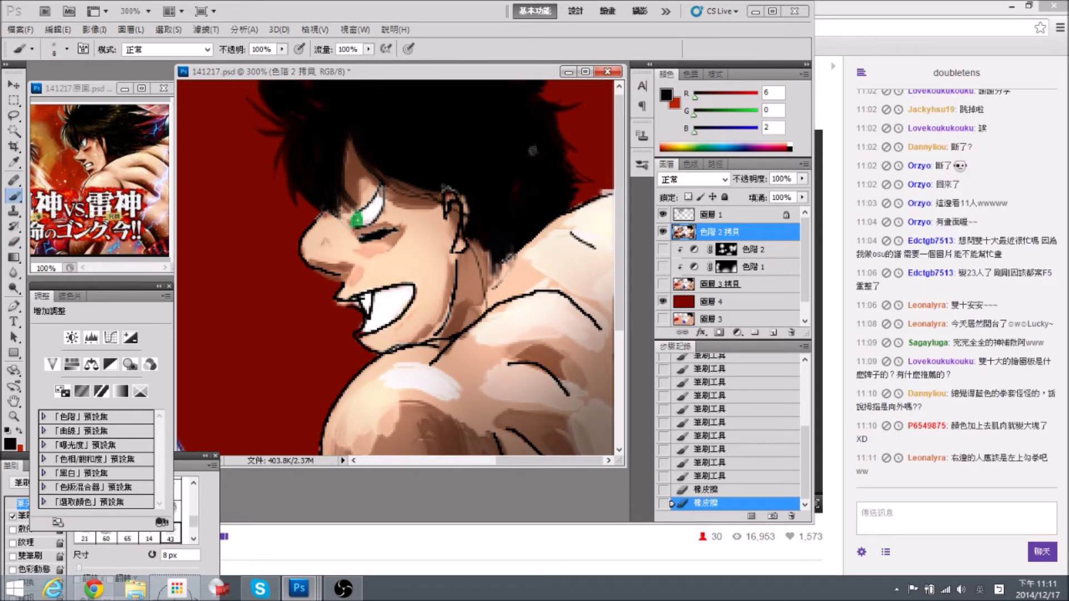
left_click_drag(517, 161, 500, 179)
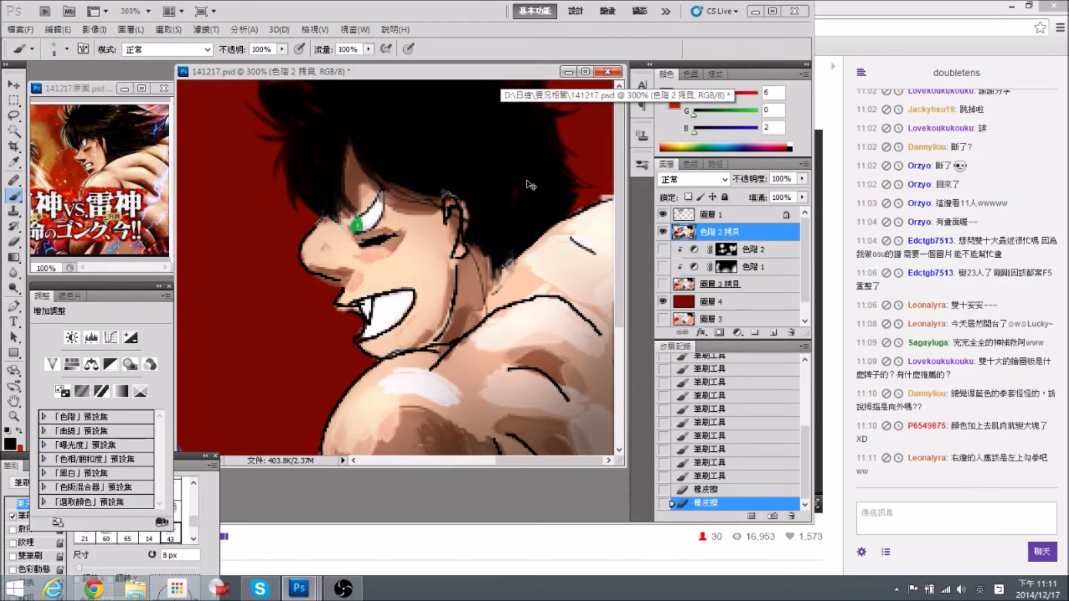
Extend the crown and back of the opponent's hair with more black strands against the red background.
key("ctrl+minus")
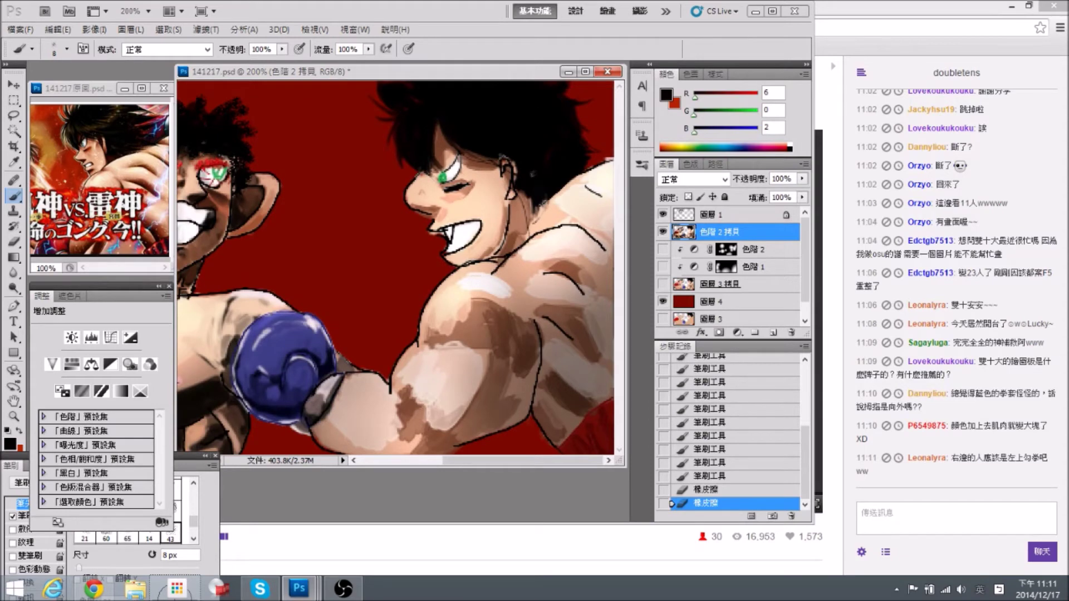
key("ctrl+minus")
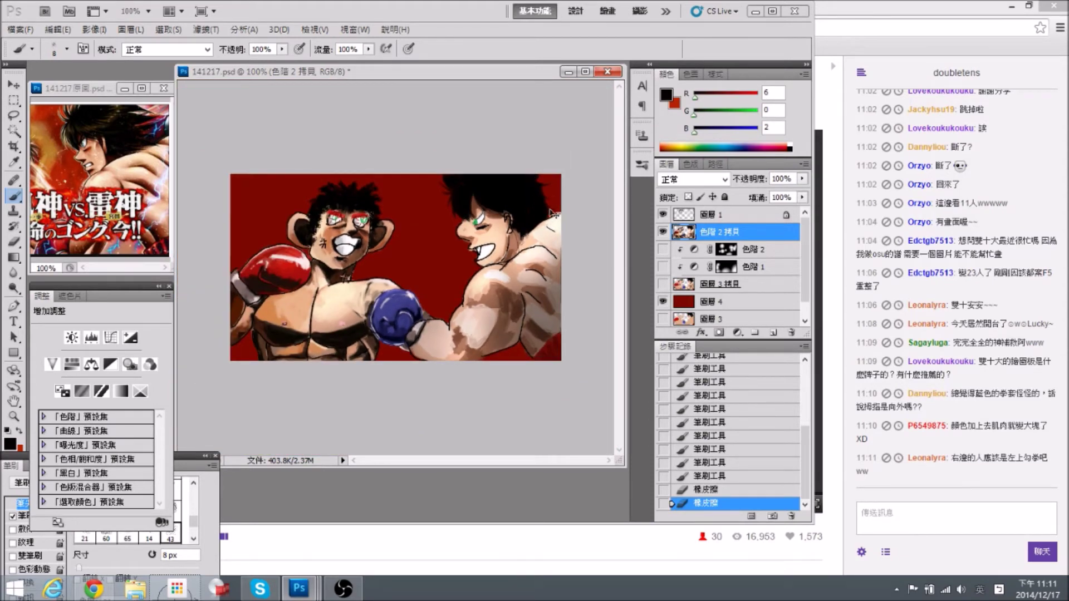
key("ctrl+plus")
left_click_drag(522, 186, 364, 201)
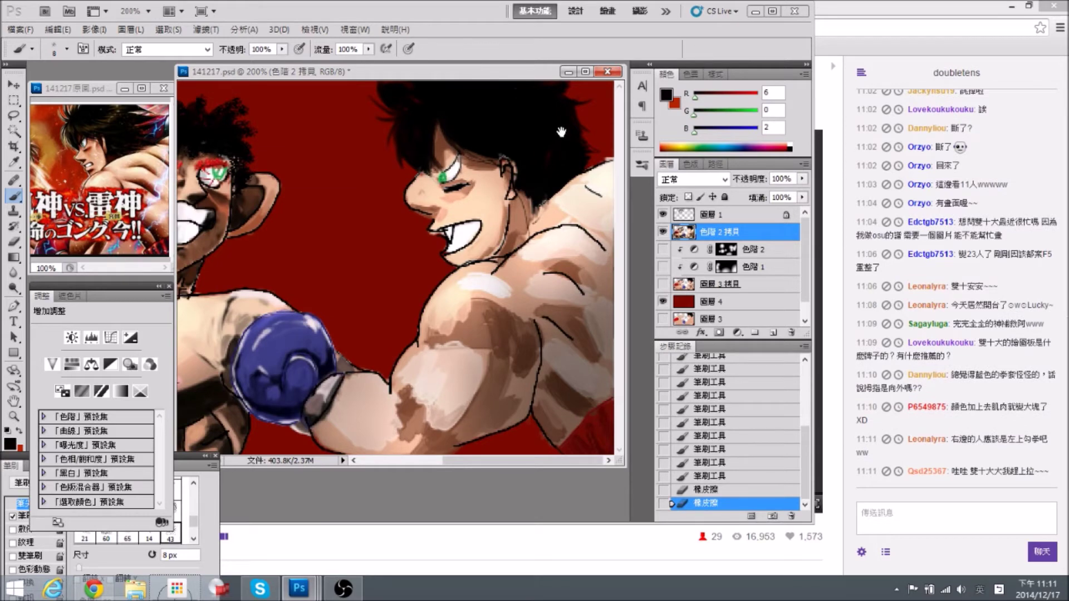
scroll(478, 136, "left", 1)
mouse_move(467, 136)
left_mouse_down()
mouse_move(476, 158)
mouse_move(514, 158)
left_mouse_up()
mouse_move(592, 145)
left_mouse_down()
mouse_move(580, 163)
mouse_move(584, 153)
left_mouse_up()
left_click_drag(591, 152, 566, 135)
mouse_move(560, 123)
left_mouse_down()
mouse_move(551, 136)
mouse_move(472, 131)
left_mouse_up()
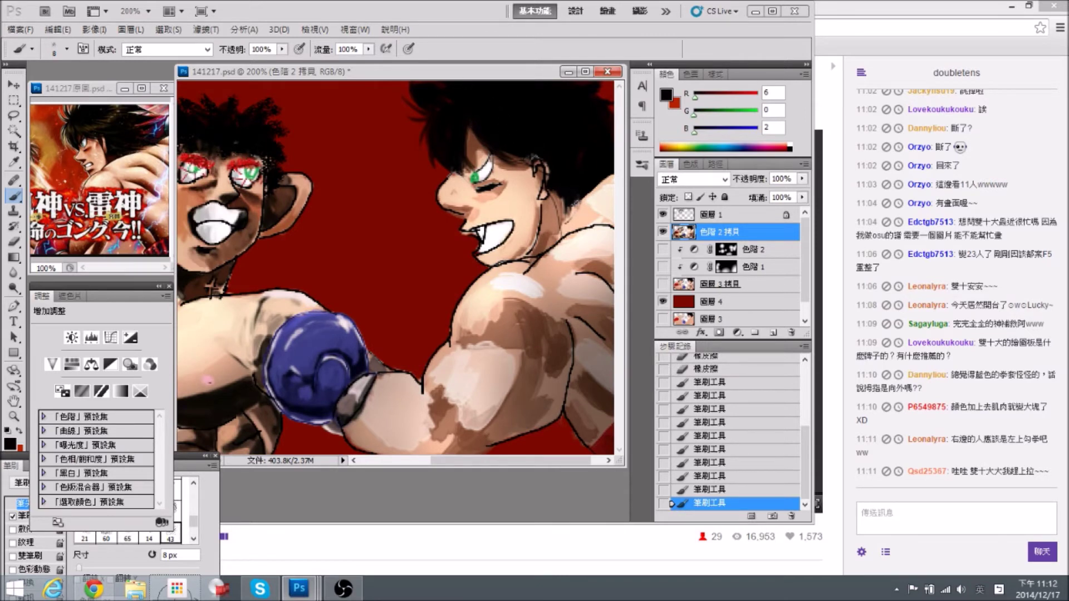
left_click_drag(524, 159, 532, 202)
mouse_move(478, 128)
left_mouse_down()
mouse_move(488, 131)
mouse_move(488, 170)
mouse_move(489, 161)
left_mouse_up()
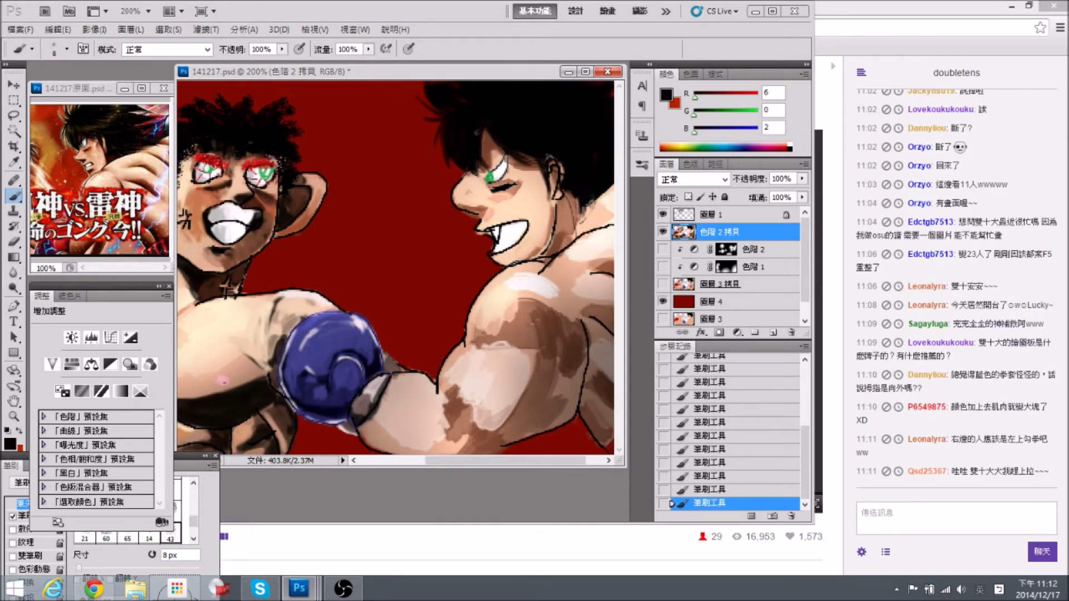
left_click_drag(444, 115, 446, 123)
left_click_drag(547, 136, 436, 168)
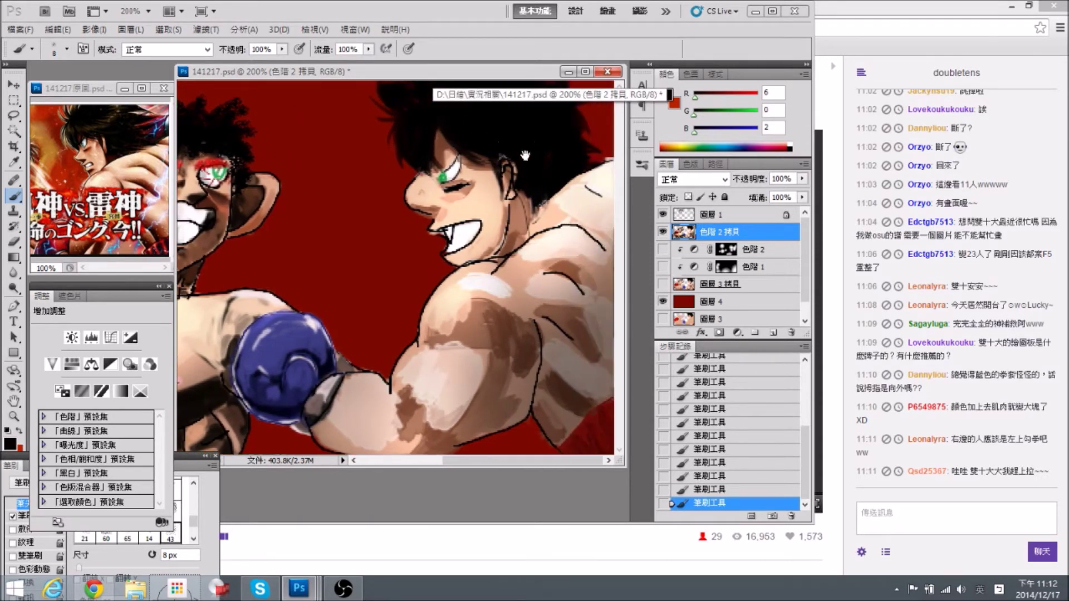
Paint spiky black strands around the other boxer's hair and hairline, reducing the brush to 6 px.
left_click_drag(272, 192, 450, 182)
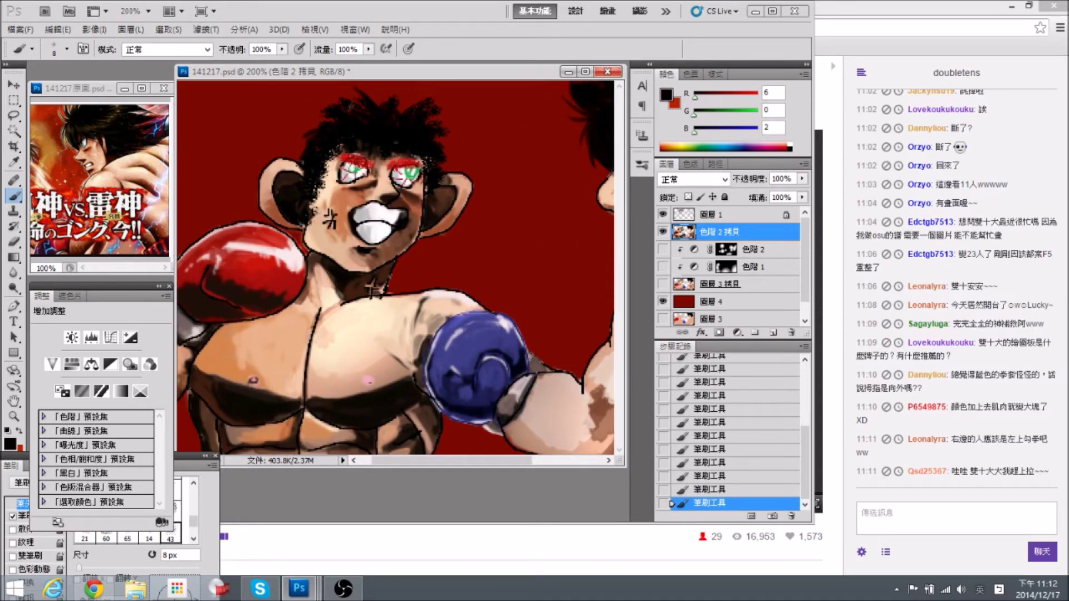
mouse_move(349, 105)
left_mouse_down()
mouse_move(316, 103)
mouse_move(300, 159)
left_mouse_up()
key("bracketleft")
key("bracketleft")
left_click_drag(406, 124, 385, 124)
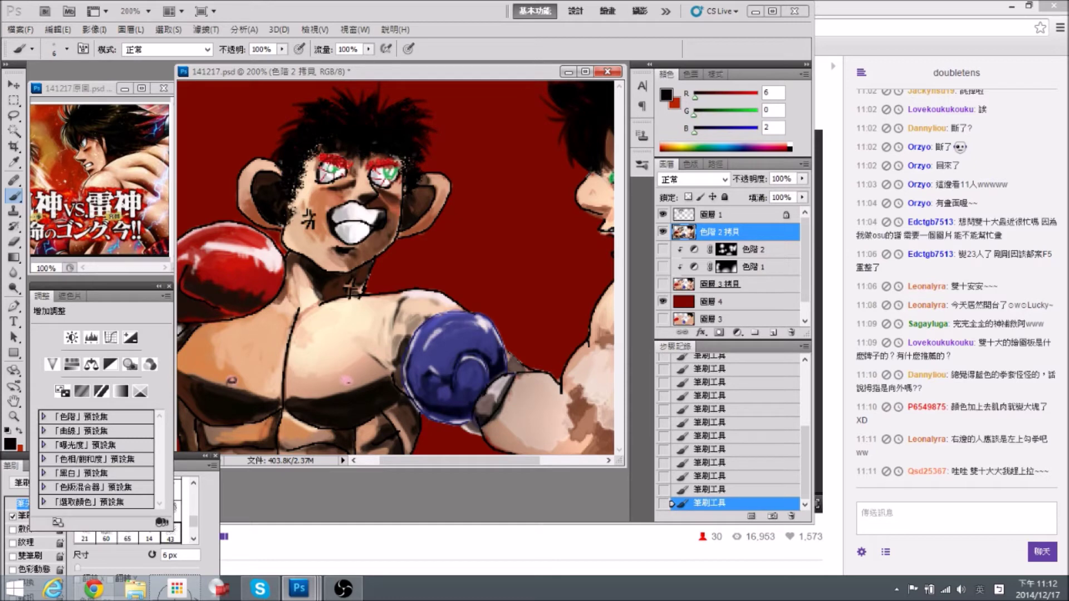
left_click_drag(405, 185, 401, 200)
left_click_drag(314, 147, 310, 161)
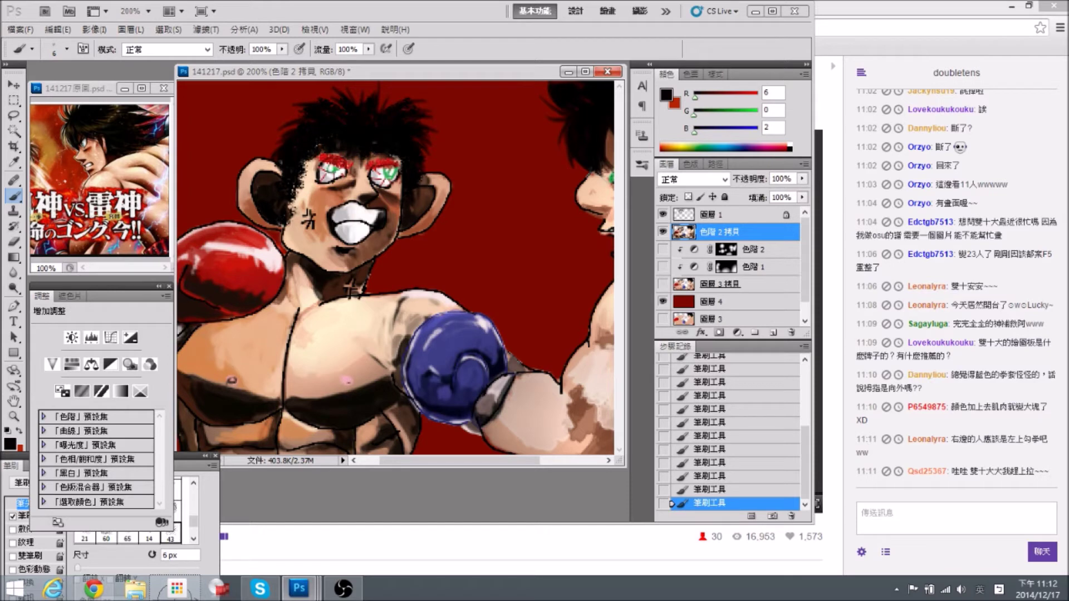
Refine the red-gloved boxer's sideburn with black and sampled light skin tone, using his figure in the poster as reference.
left_click(81, 189)
left_click_drag(81, 189, 185, 188)
left_click(326, 185)
left_click_drag(326, 184, 306, 182)
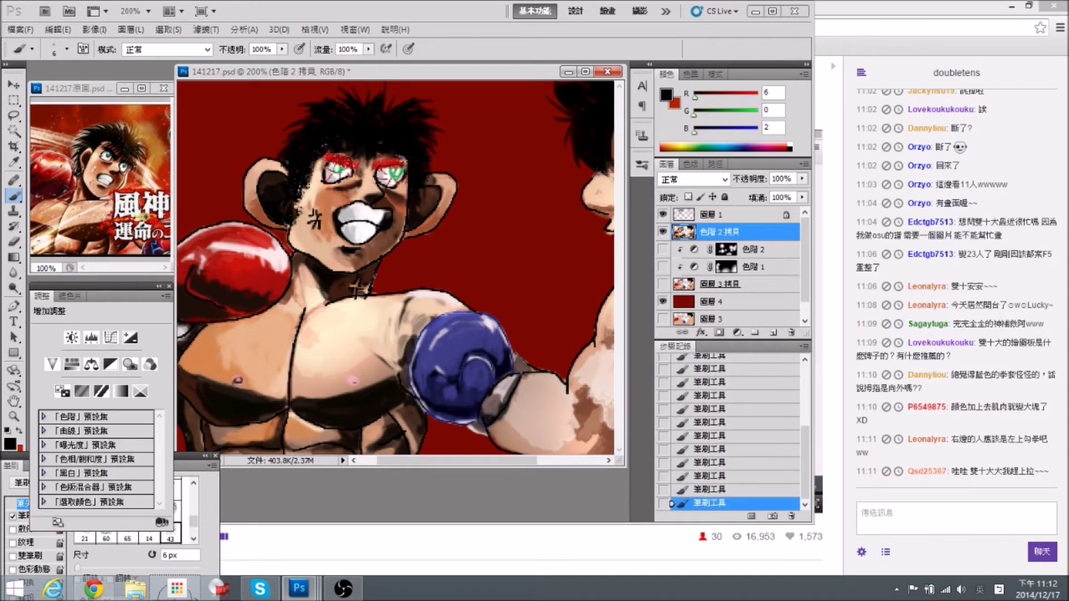
left_click_drag(304, 189, 301, 206)
left_click(306, 222, "alt")
left_click_drag(302, 209, 315, 168)
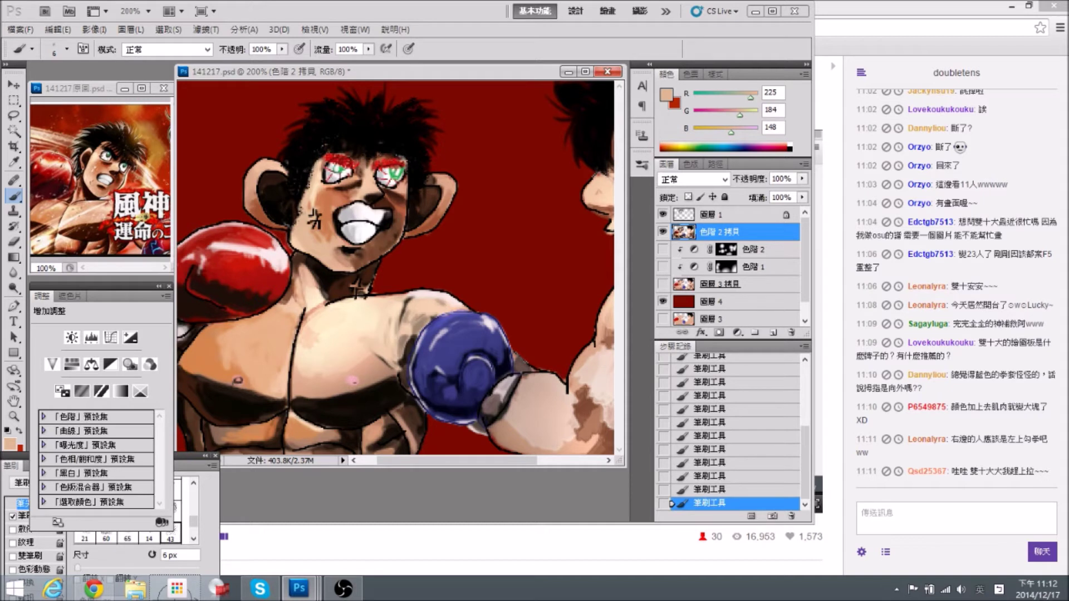
Touch up the red-gloved boxer's hairline beside the temple with near-black sampled from his hair.
left_click(312, 155, "alt")
left_click_drag(484, 205, 453, 204)
left_click_drag(281, 161, 306, 162)
left_click(317, 134, "alt")
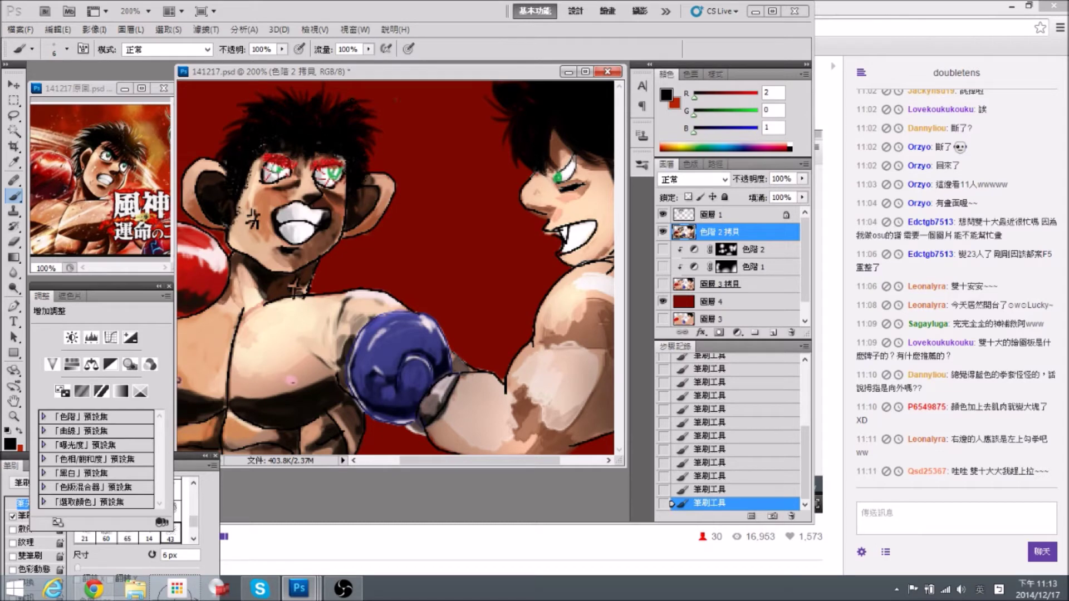
left_click_drag(440, 193, 375, 154)
Paint the opponent's slanted eyebrow in near-black sampled from his hair with a 5 px brush, following the poster.
key("ctrl+minus")
key("ctrl+plus")
key("ctrl+plus")
left_click(112, 162)
left_click_drag(140, 176, 109, 174)
left_click(492, 217)
left_click_drag(492, 217, 379, 214)
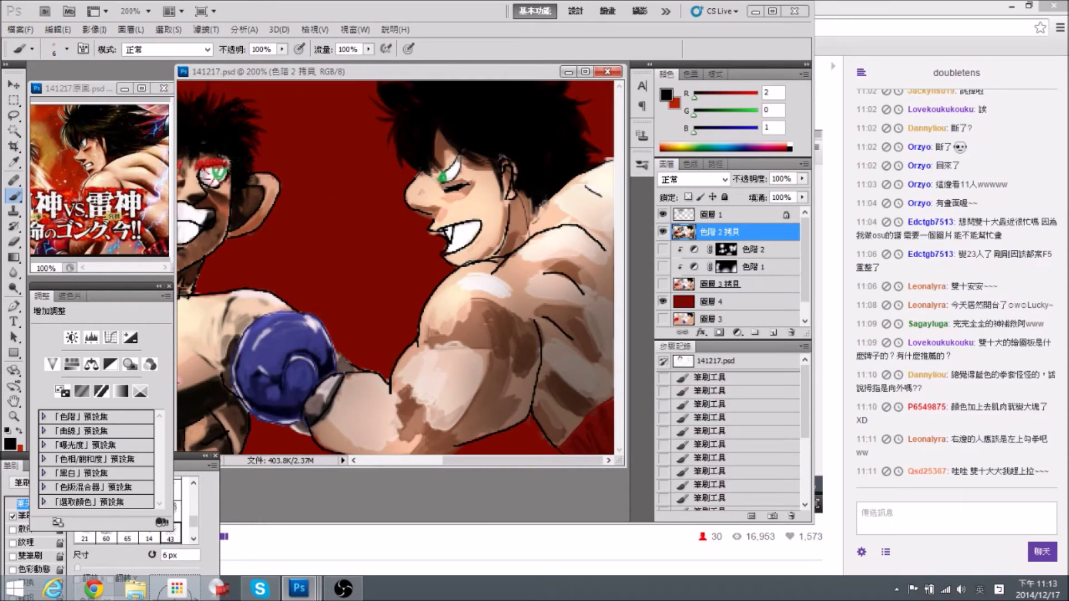
left_click(468, 129, "alt")
key("ctrl+plus")
left_click_drag(236, 109, 209, 162)
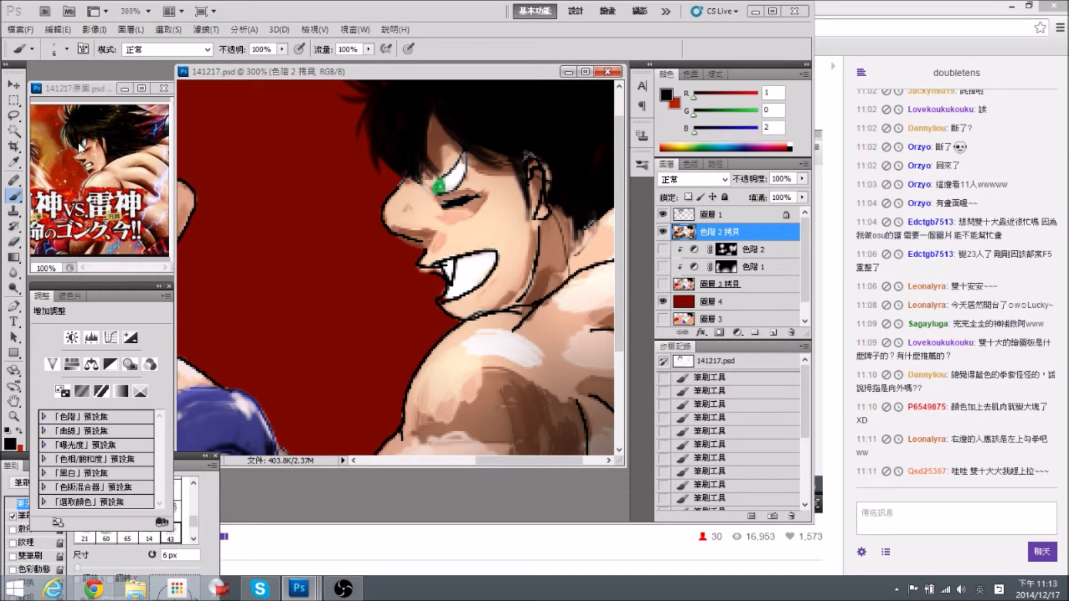
left_click_drag(442, 161, 448, 169)
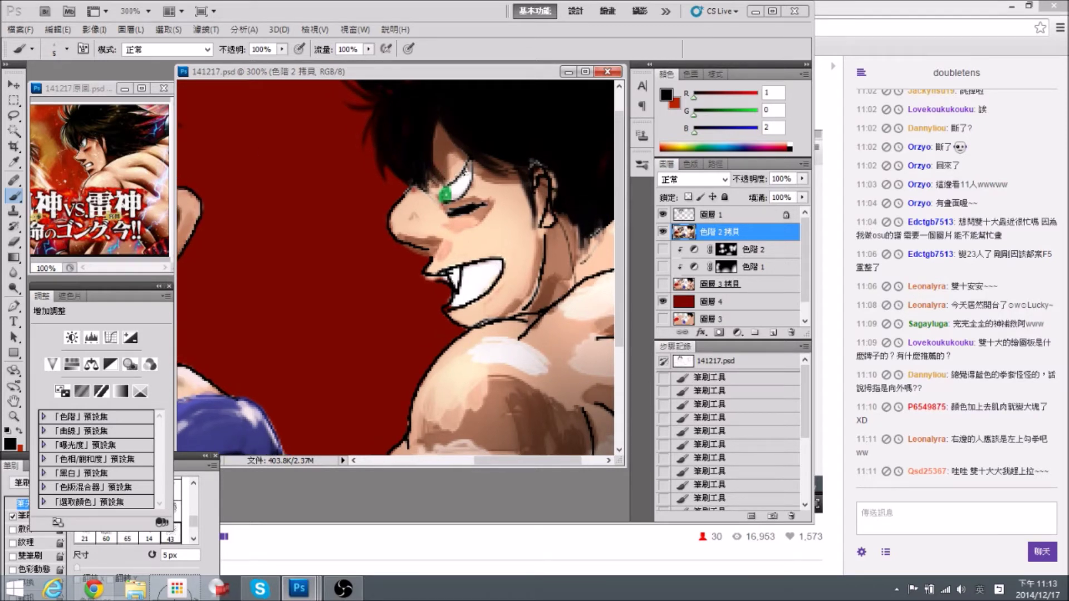
left_click_drag(462, 175, 446, 198)
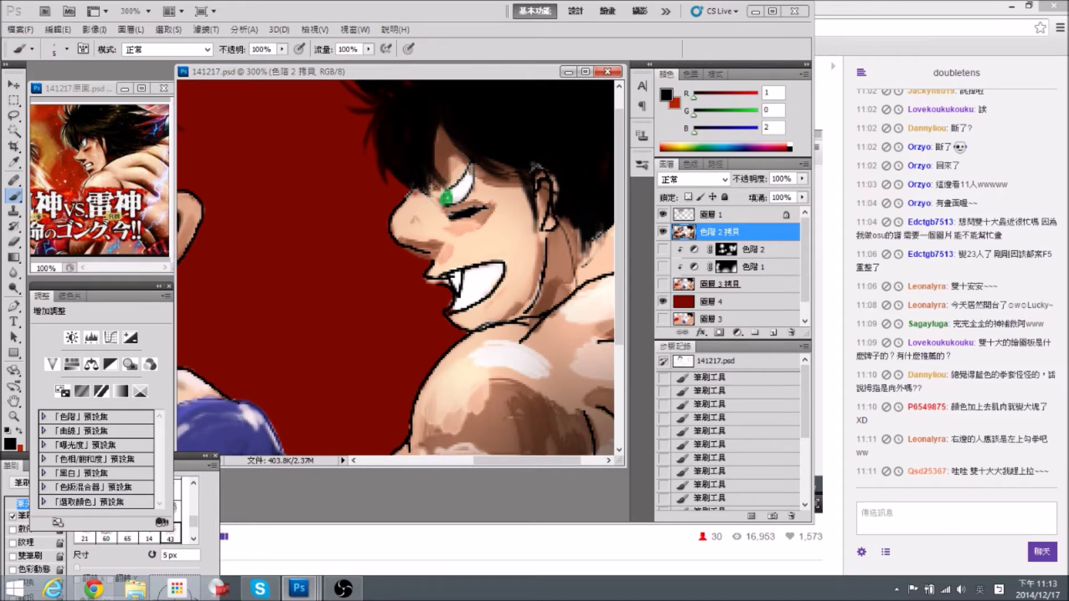
left_click(446, 198)
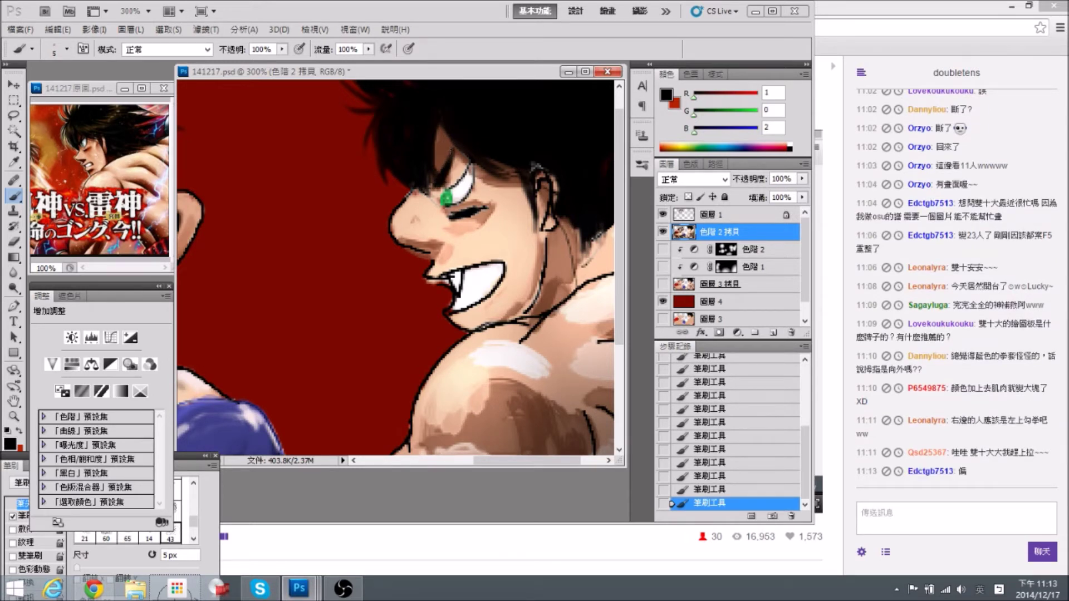
Shade the opponent's forehead between fringe and eyebrow with sampled browns and near-black, using a 7 to 8 px brush.
left_click(451, 145, "alt")
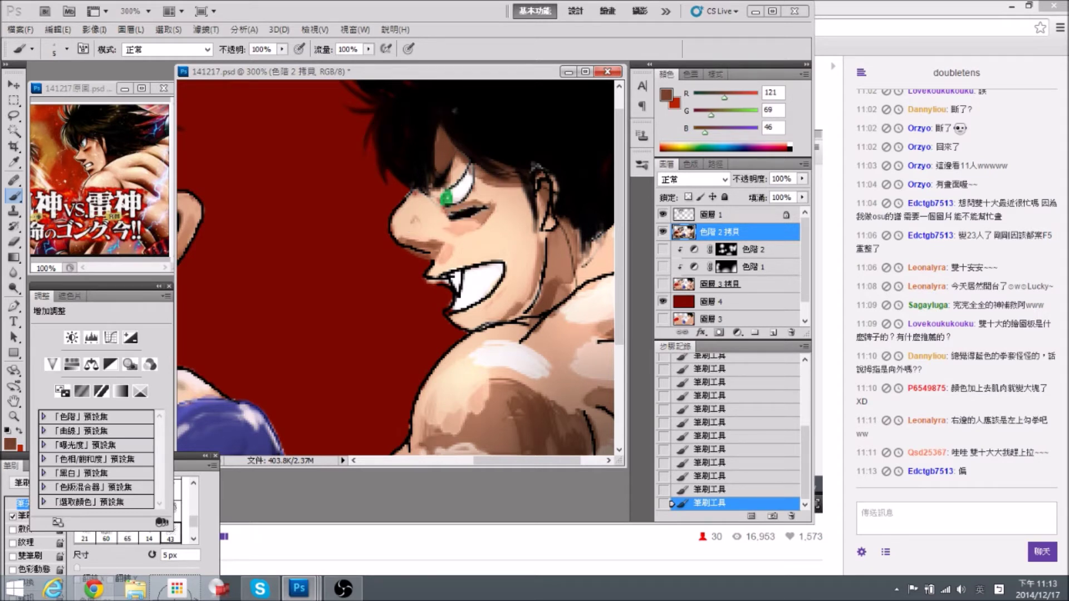
left_click(438, 182, "alt")
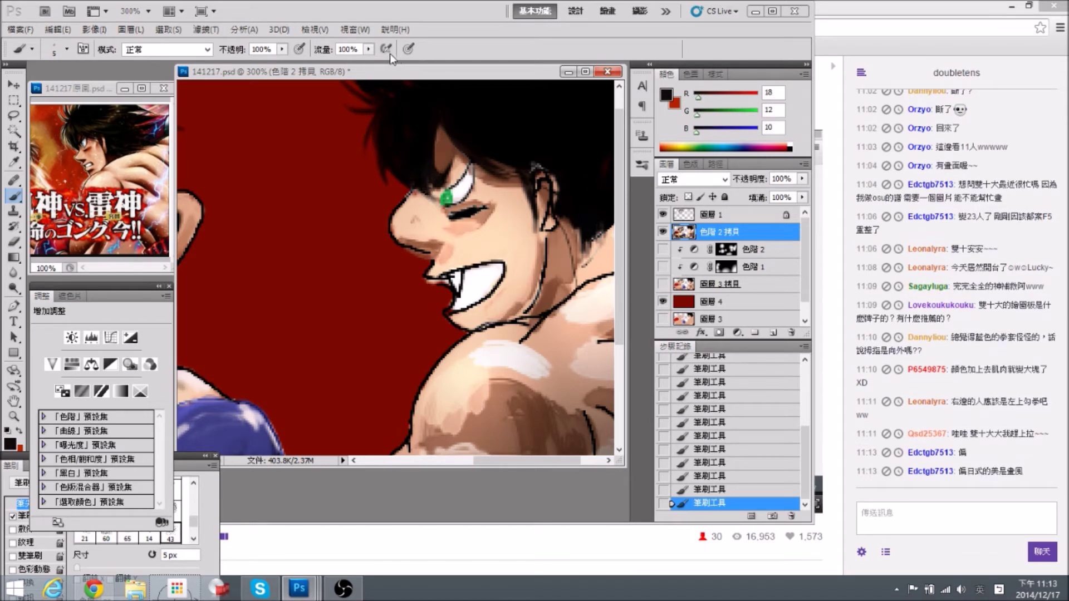
left_click_drag(450, 152, 451, 176)
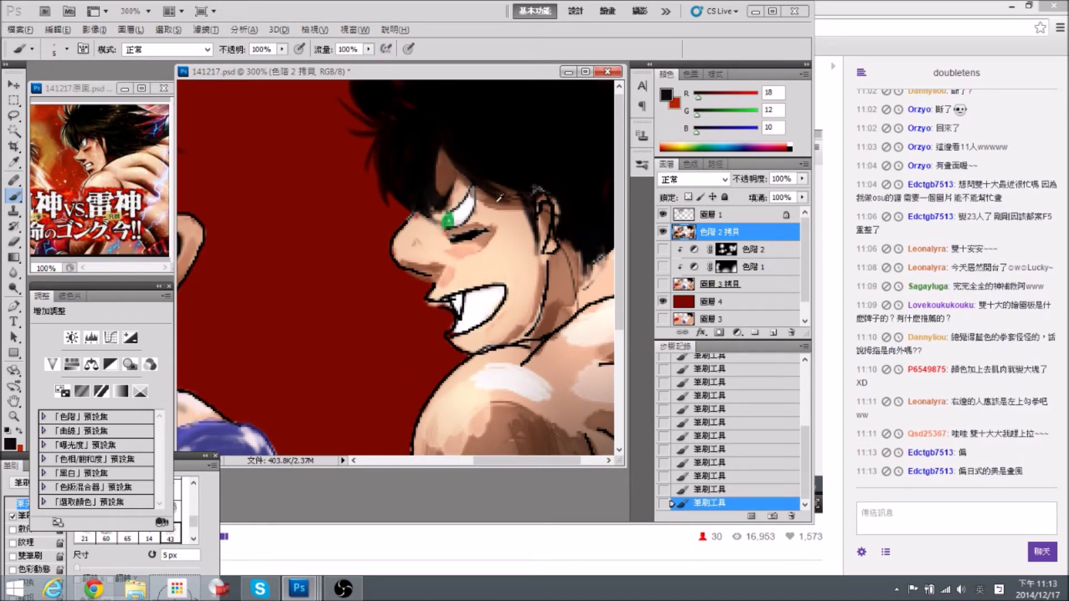
left_click(494, 195, "alt")
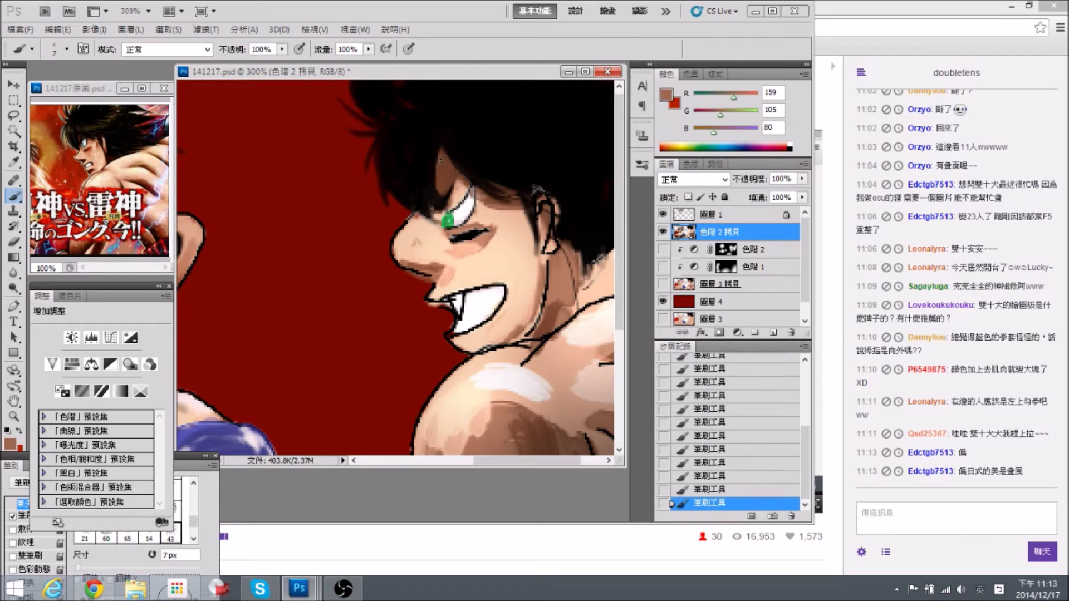
left_click_drag(439, 151, 439, 186)
left_click(450, 145, "alt")
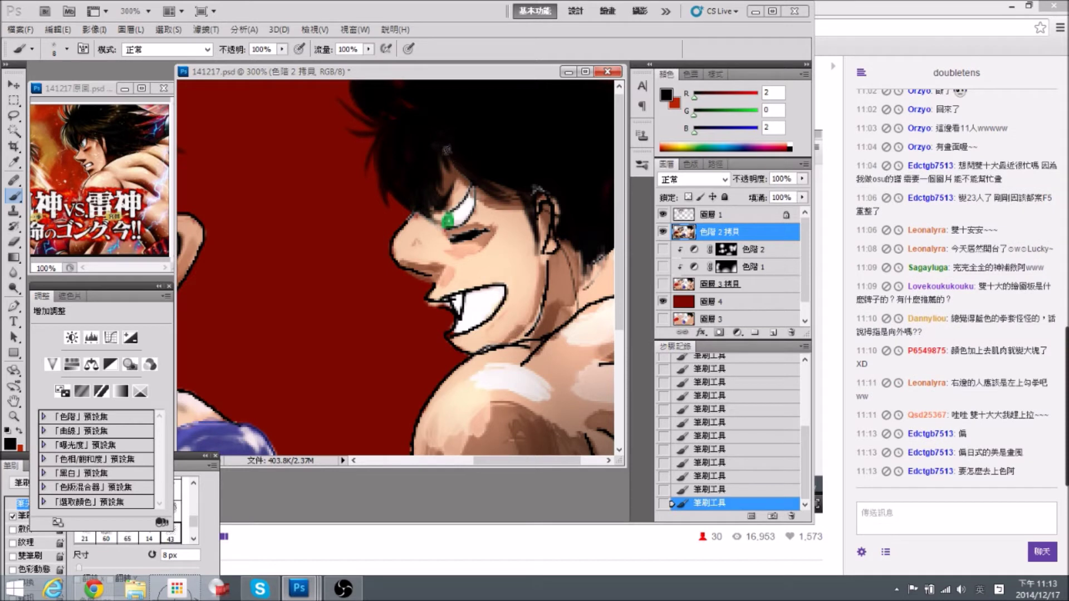
left_click(450, 167, "alt")
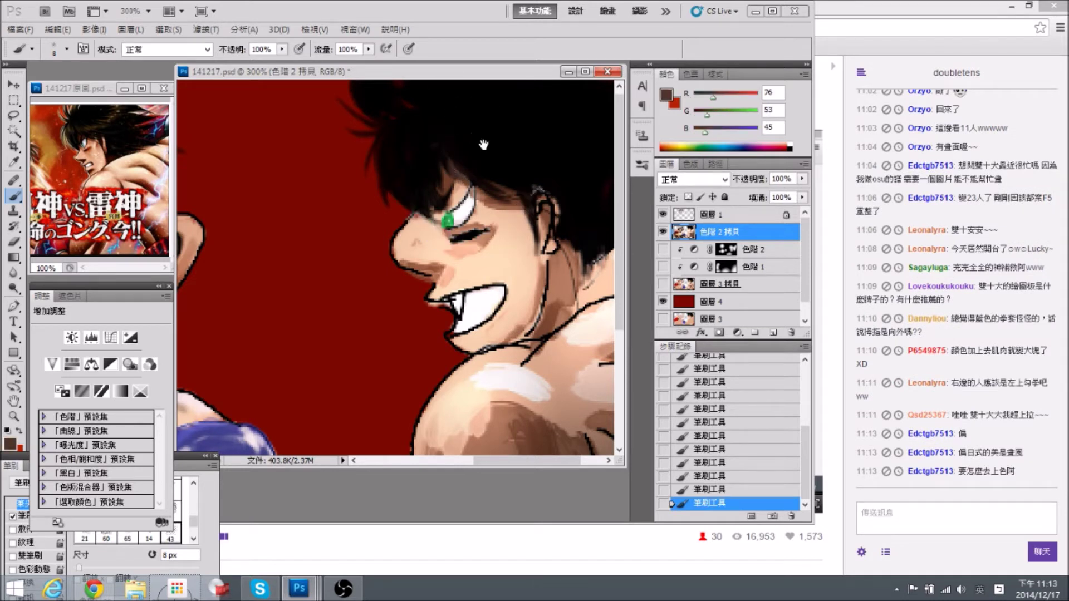
Smooth the opponent's nose with light skin tones sampled from his face using a 9 px brush, and save the file.
left_click_drag(504, 188, 453, 185)
left_click(461, 210, "alt")
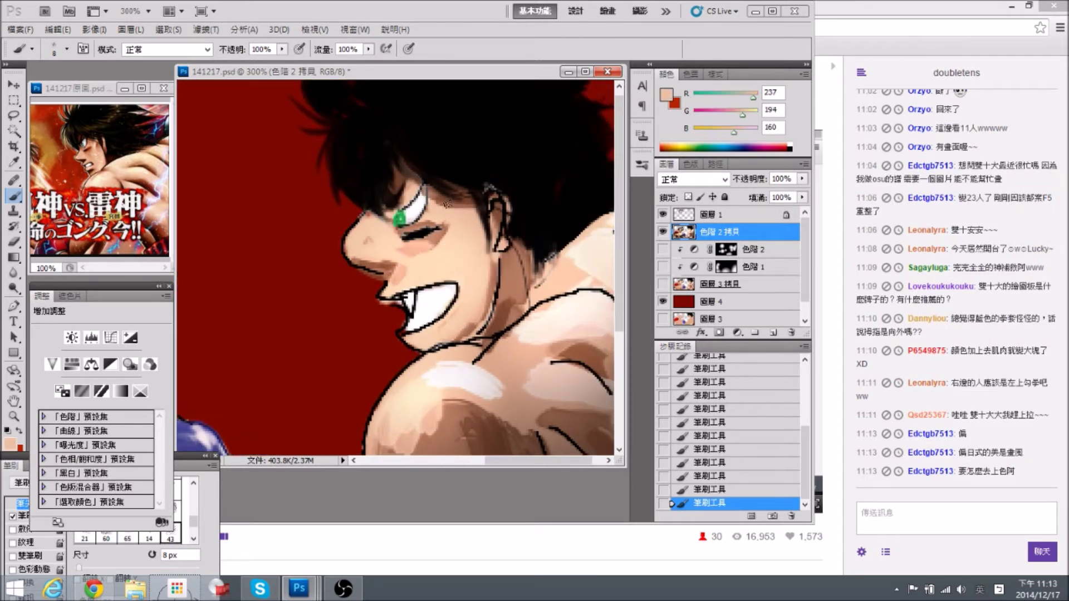
key("bracketright")
key("bracketright")
key("bracketleft")
mouse_move(382, 229)
left_mouse_down()
mouse_move(398, 234)
mouse_move(382, 235)
mouse_move(385, 219)
mouse_move(363, 253)
left_mouse_up()
left_click(391, 238, "alt")
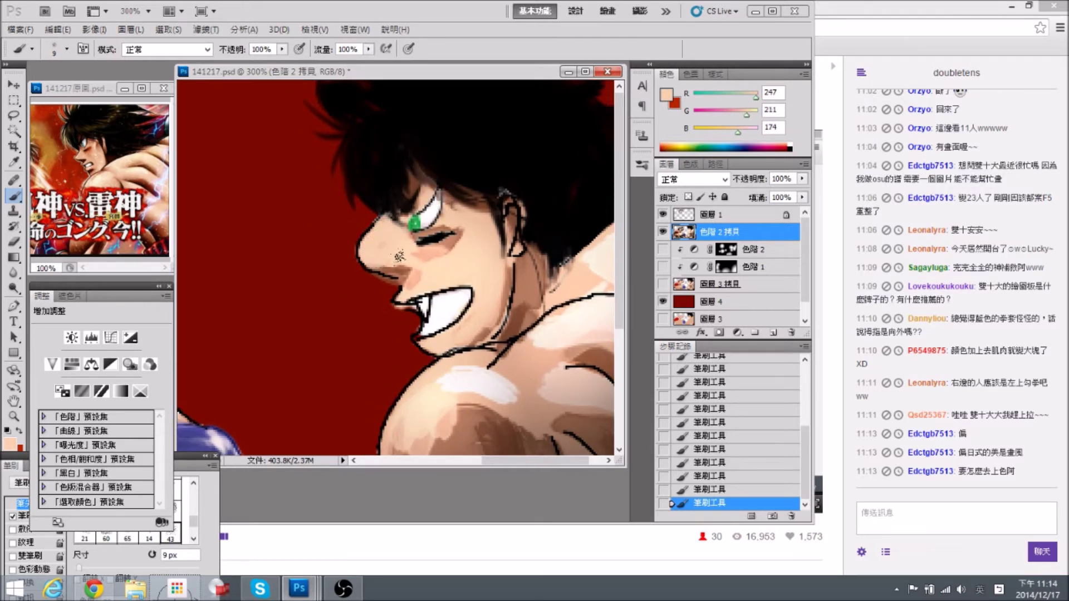
left_click(423, 227, "alt")
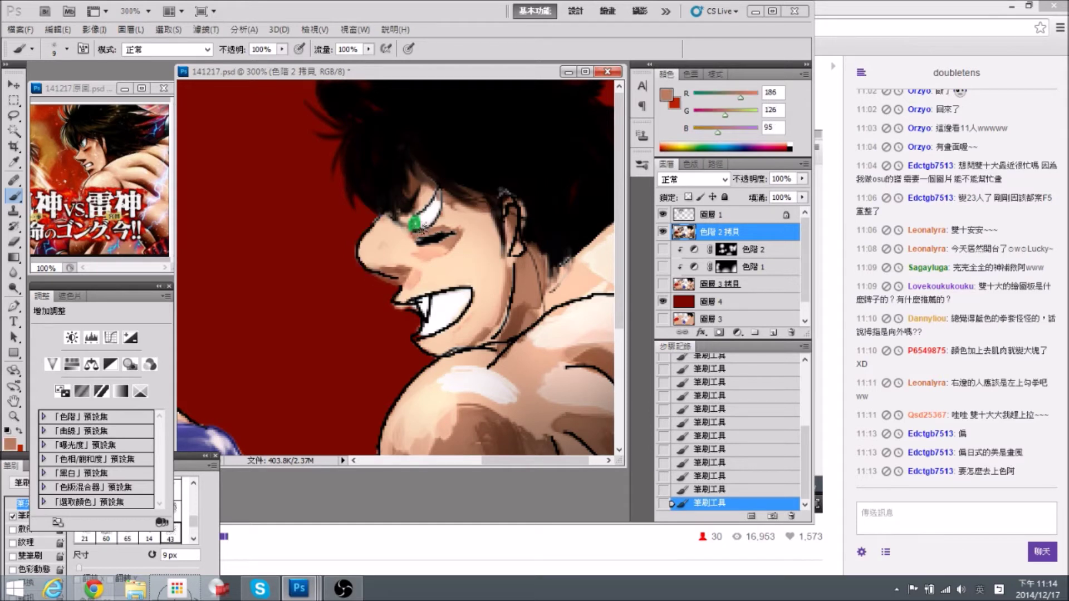
key("ctrl+s")
Shade under the opponent's nose and around the upper lip with sampled dark and skin tones, trimming with the eraser.
left_click(385, 196, "alt")
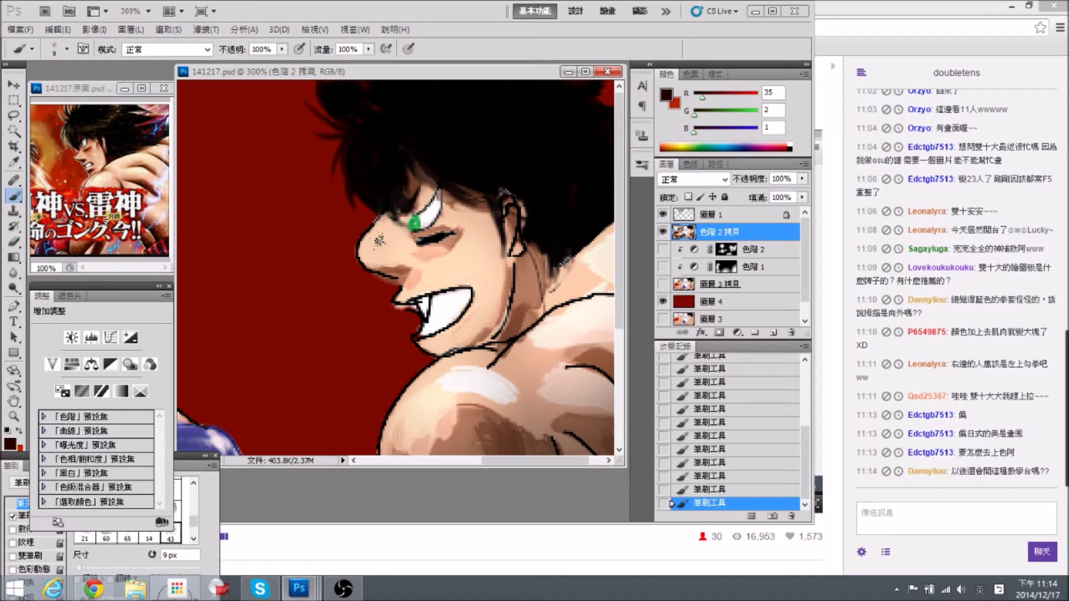
mouse_move(398, 256)
left_mouse_down()
mouse_move(372, 257)
mouse_move(413, 259)
mouse_move(418, 274)
mouse_move(384, 264)
mouse_move(384, 247)
mouse_move(371, 256)
mouse_move(421, 256)
mouse_move(403, 264)
mouse_move(422, 276)
left_mouse_up()
left_click(391, 248, "alt")
key("e")
key("b")
left_click(438, 279, "alt")
mouse_move(429, 260)
left_mouse_down()
mouse_move(421, 278)
mouse_move(407, 278)
left_mouse_up()
left_click(412, 274, "alt")
mouse_move(422, 270)
left_mouse_down()
mouse_move(408, 279)
mouse_move(424, 277)
mouse_move(412, 315)
mouse_move(423, 310)
mouse_move(417, 268)
left_mouse_up()
left_click(428, 266, "alt")
key("e")
key("b")
left_click(406, 270, "alt")
Shade the white of the opponent's eye with light grey sampled from the other boxer's eye.
left_click_drag(412, 228, 538, 225)
left_click_drag(368, 252, 492, 246)
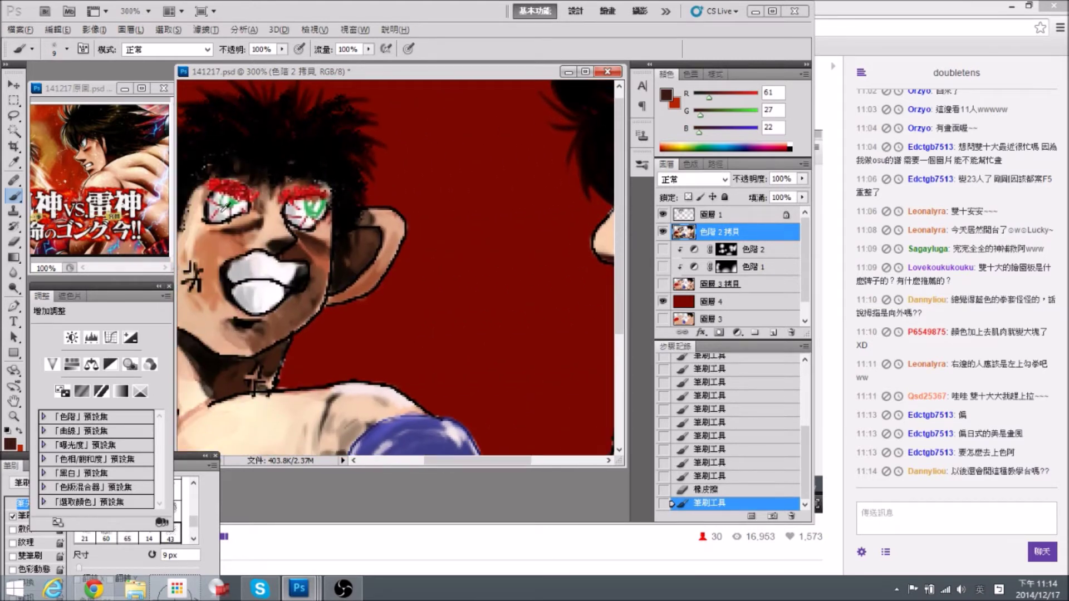
left_click(225, 209, "alt")
scroll(465, 209, "right", 5)
left_click_drag(467, 198, 456, 218)
left_click_drag(458, 215, 456, 220)
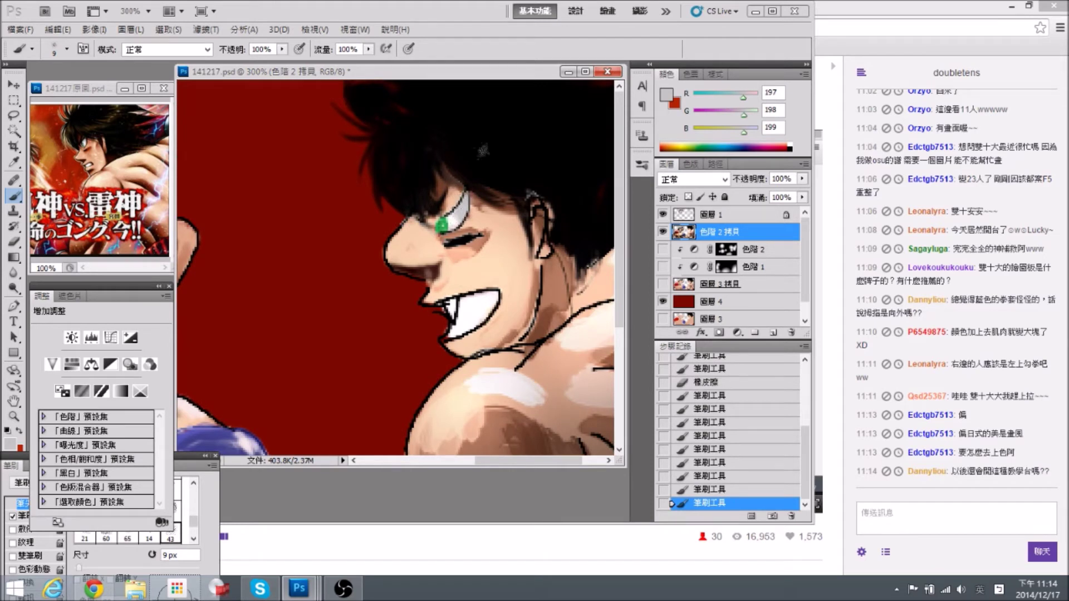
Darken the opponent's neck behind the jaw with very dark brown sampled from the poster.
left_click_drag(523, 221, 486, 212)
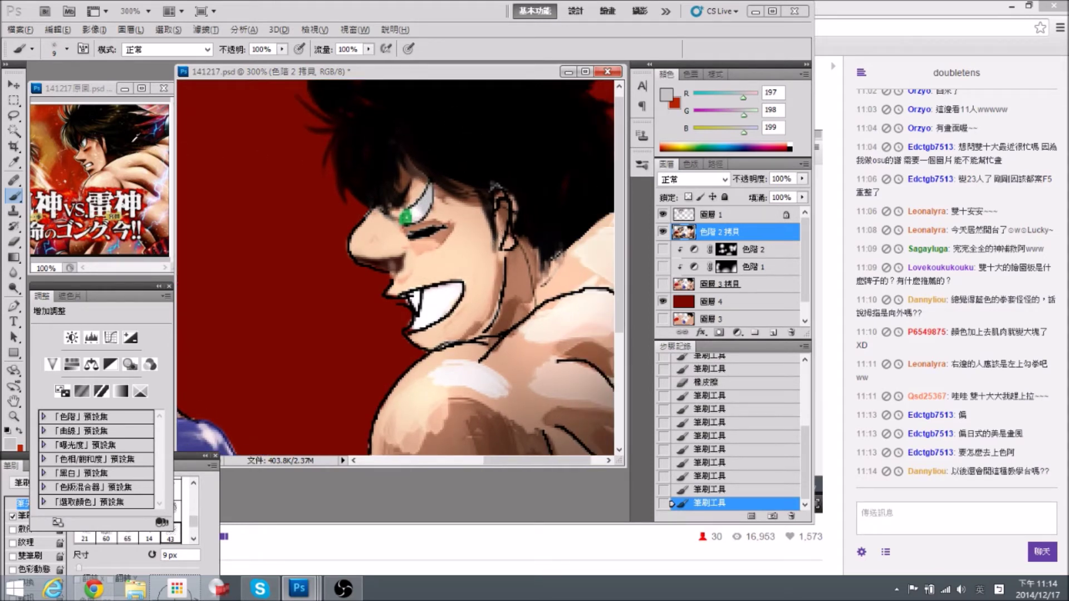
left_click(103, 139, "alt")
mouse_move(501, 204)
left_mouse_down()
mouse_move(506, 243)
mouse_move(498, 190)
mouse_move(484, 178)
left_mouse_up()
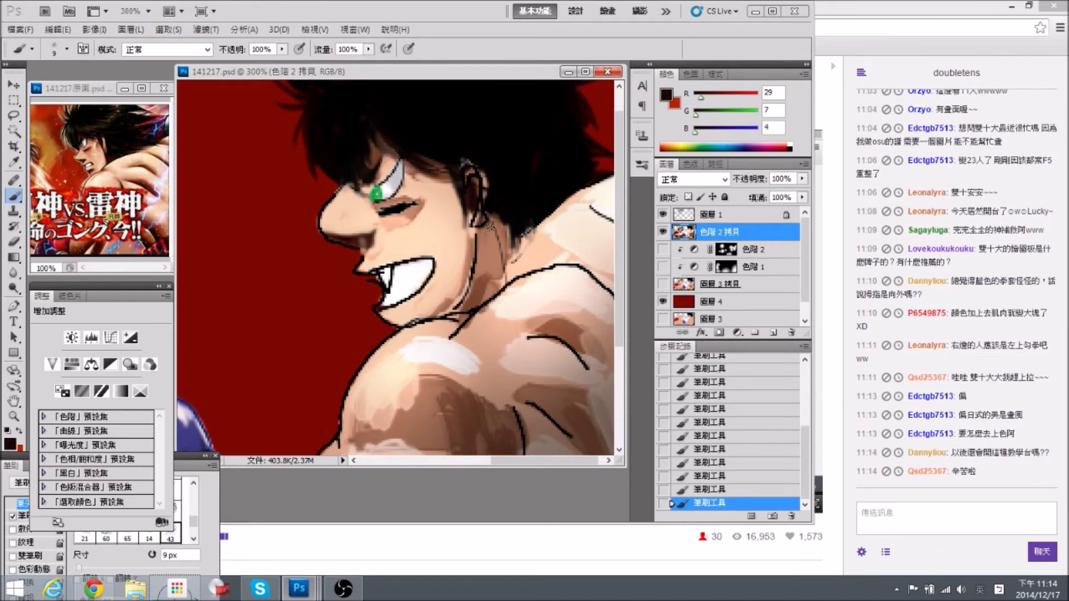
mouse_move(483, 242)
left_mouse_down()
mouse_move(480, 262)
mouse_move(477, 234)
mouse_move(501, 253)
mouse_move(489, 219)
mouse_move(505, 261)
mouse_move(485, 264)
mouse_move(477, 290)
mouse_move(493, 245)
mouse_move(496, 289)
mouse_move(470, 246)
left_mouse_up()
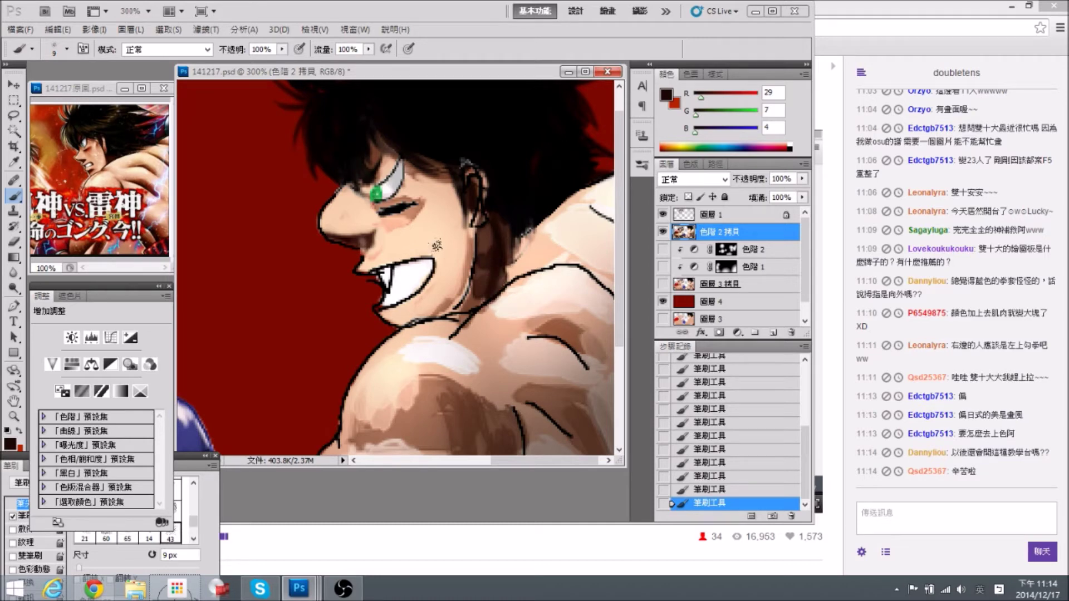
Set the foreground colour to black (#000000) and darken the opponent's neck and hair behind the jaw.
left_click(9, 444)
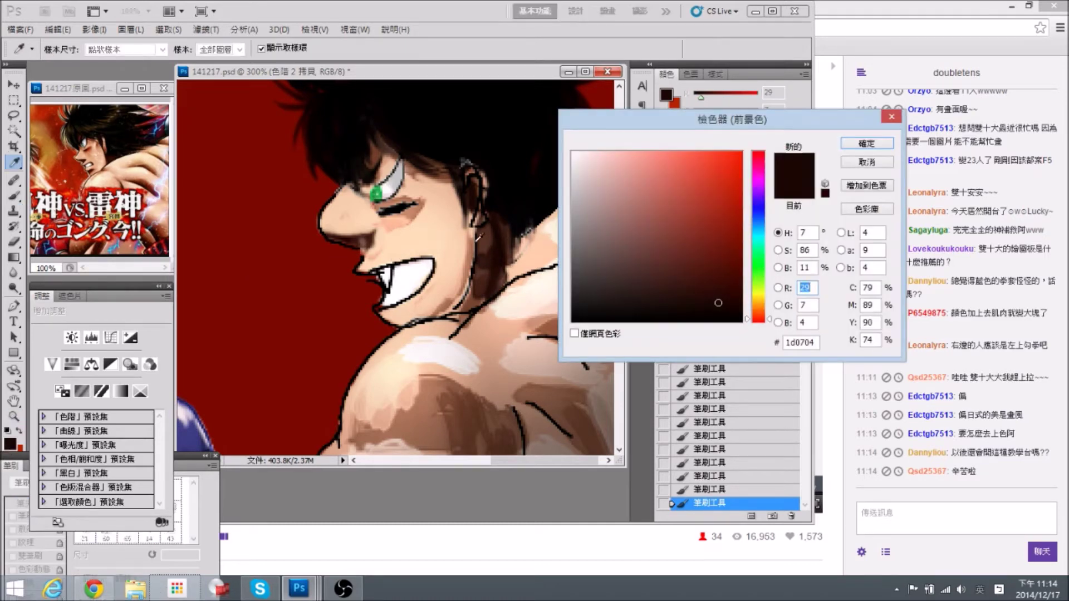
left_click(686, 321)
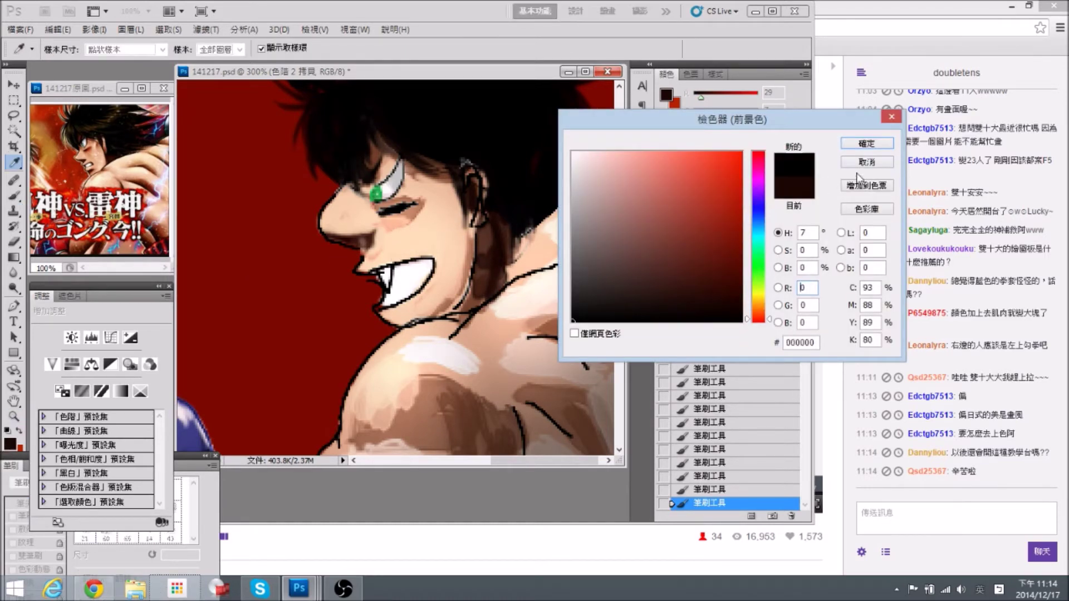
left_click(865, 144)
key("ctrl+minus")
key("ctrl+minus")
key("ctrl+minus")
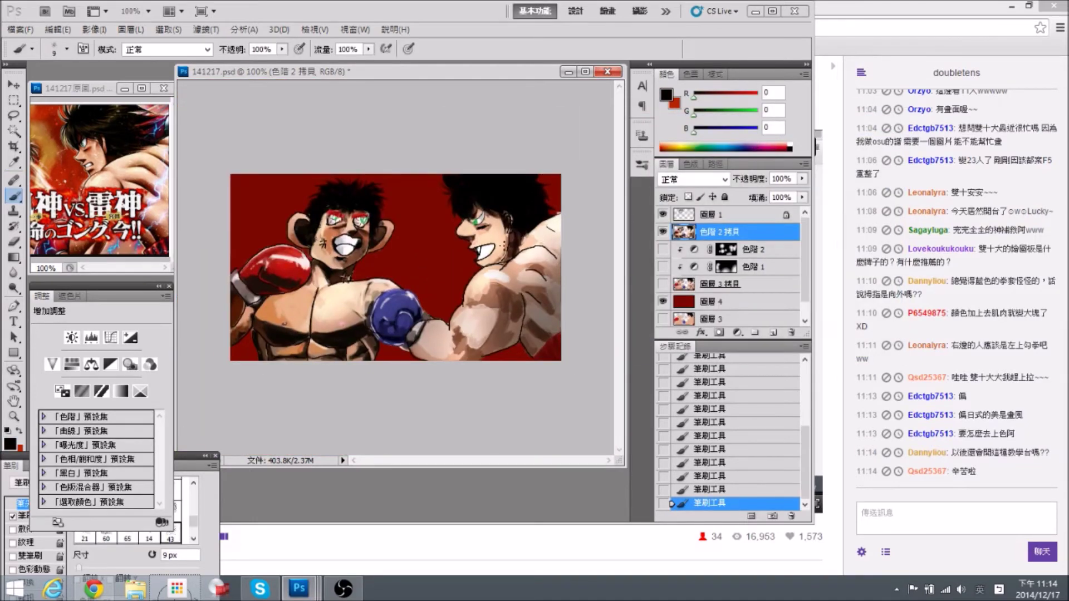
key("ctrl+plus")
key("ctrl+plus")
left_click_drag(550, 224, 272, 200)
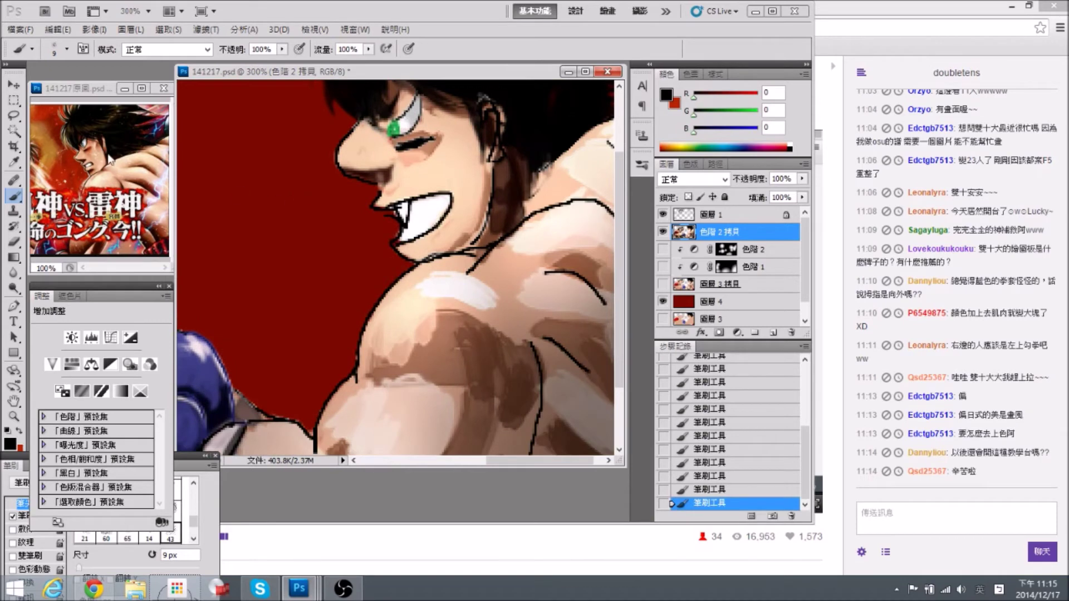
mouse_move(466, 250)
left_mouse_down()
mouse_move(502, 220)
mouse_move(487, 212)
mouse_move(488, 162)
mouse_move(505, 178)
mouse_move(518, 174)
mouse_move(485, 142)
mouse_move(458, 192)
mouse_move(470, 247)
left_mouse_up()
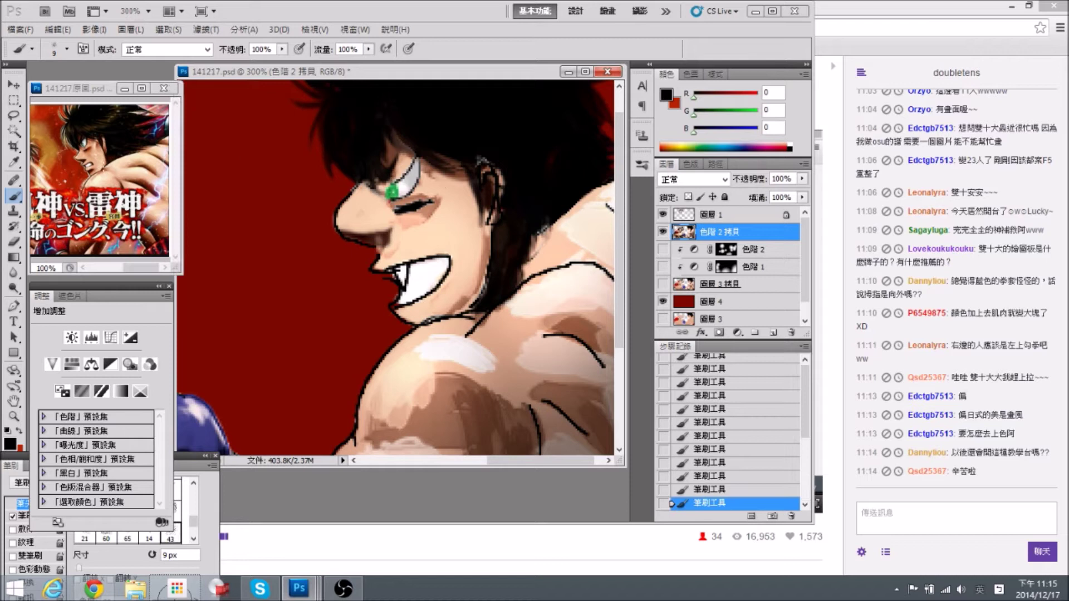
Enlarge the reference poster to 200% around the opponent's face, and save 141217.psd.
left_click(131, 191)
key("ctrl+plus")
left_click_drag(133, 179, 141, 191)
left_click_drag(134, 145, 139, 208)
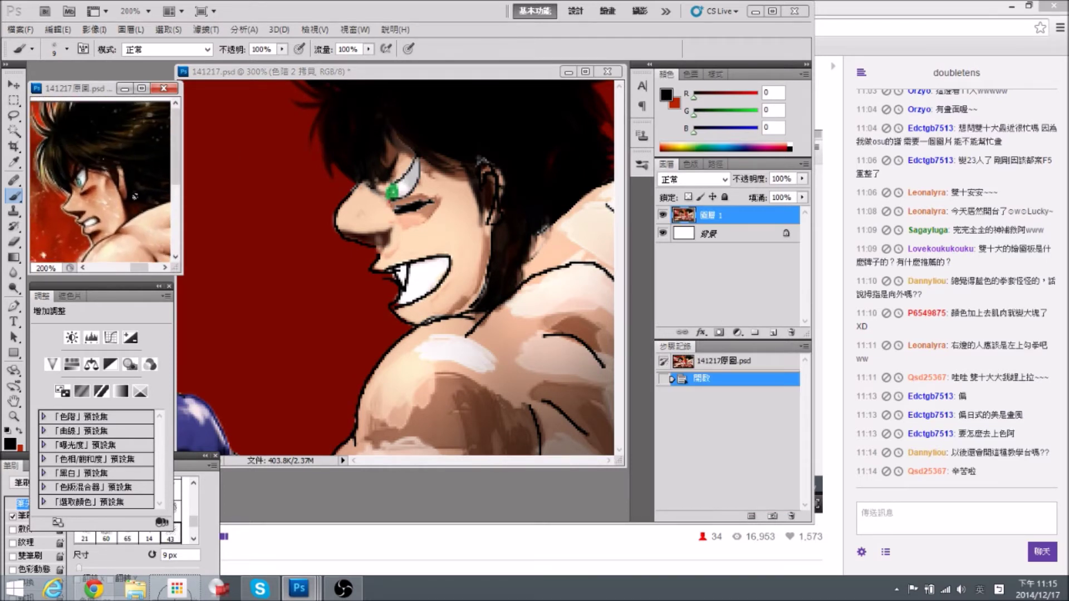
left_click(449, 183)
left_click_drag(442, 178, 424, 184)
key("ctrl+s")
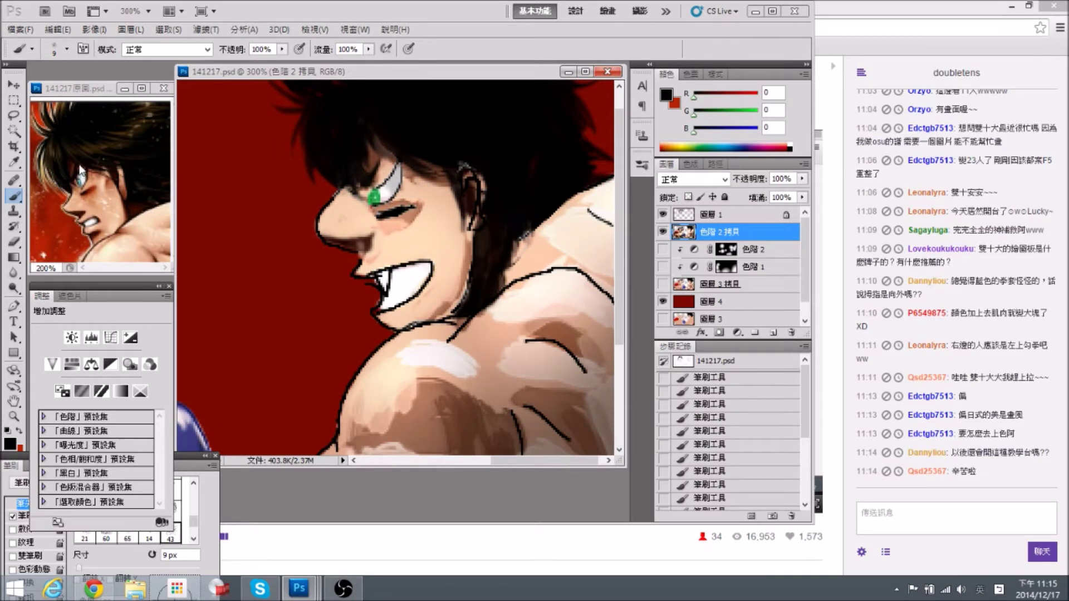
Shade the area between the opponent's eyebrow and eye with sampled brown and dark reddish brown from the poster.
left_click(378, 158, "alt")
left_click_drag(390, 162, 379, 182)
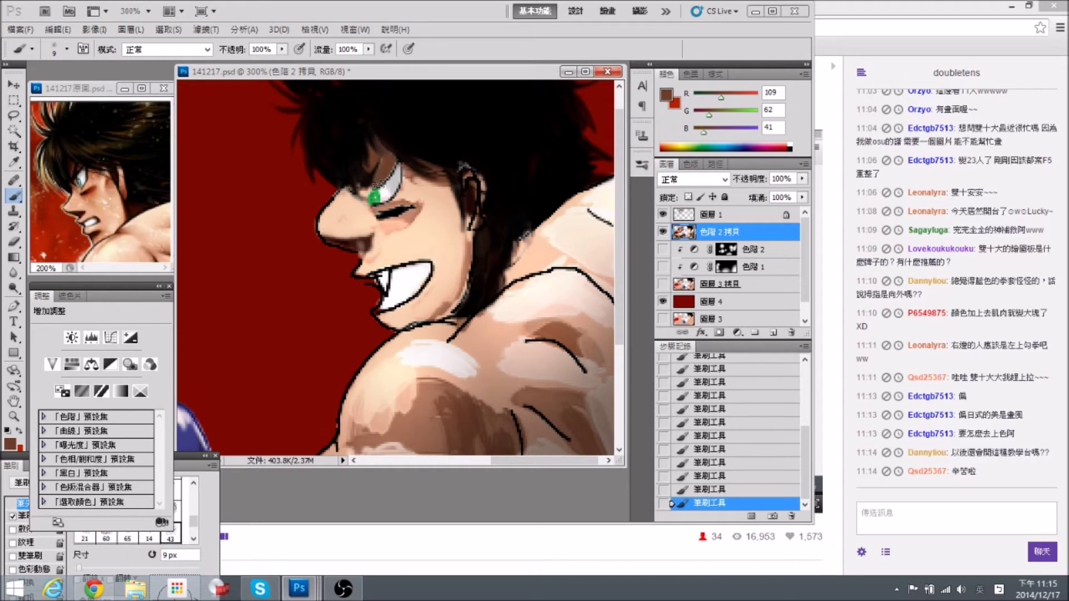
left_click(73, 167, "alt")
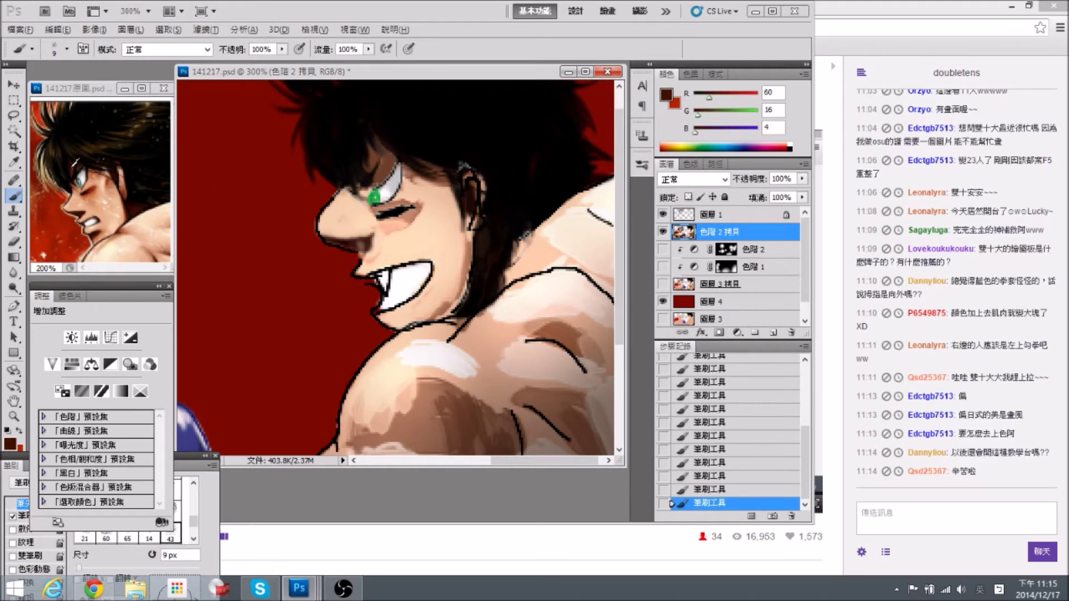
left_click_drag(386, 160, 365, 158)
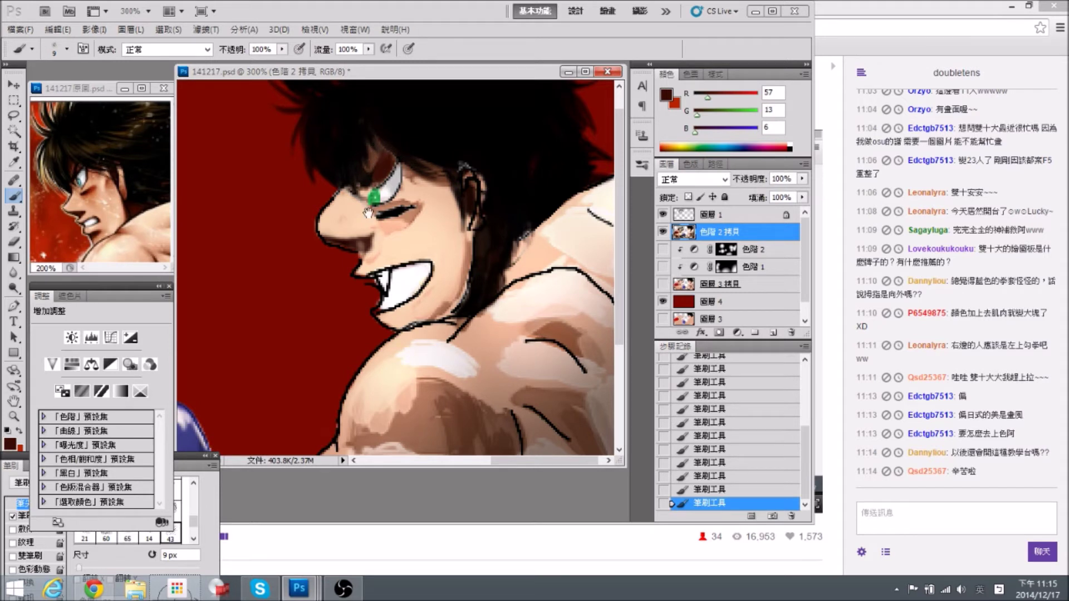
left_click_drag(368, 213, 371, 216)
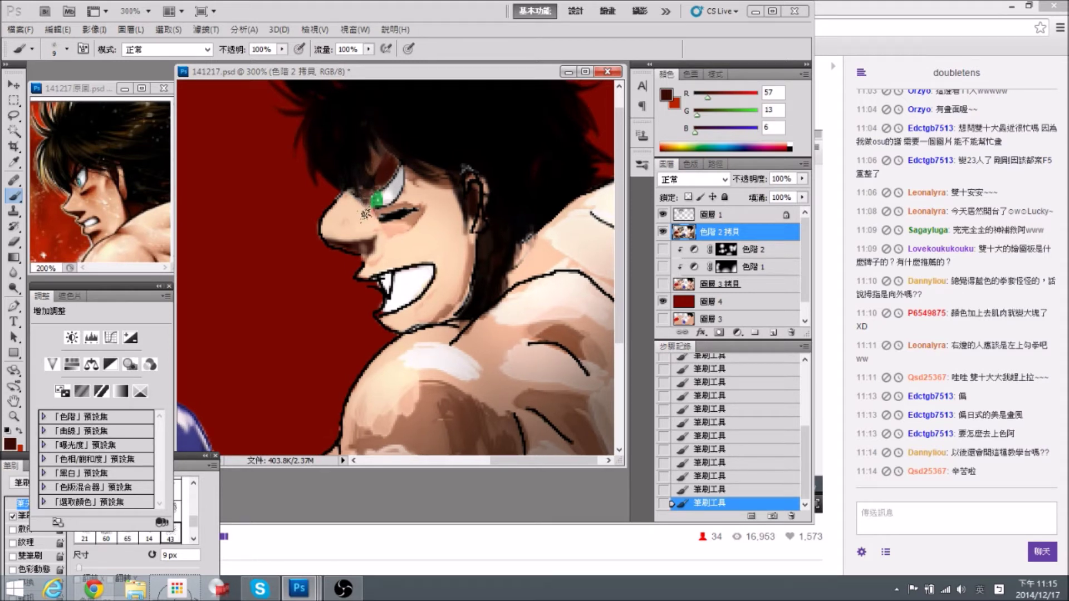
Shade the bridge of the opponent's nose beside the eye with sampled brown and light skin tones, using a 10 px brush.
left_click(366, 211, "alt")
left_click(349, 199, "alt")
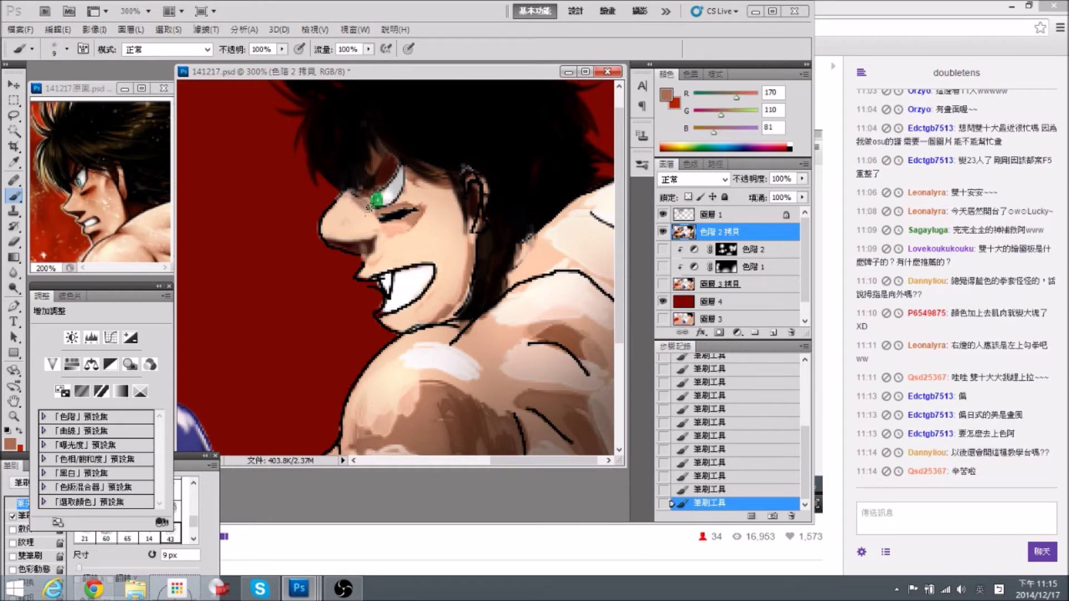
left_click_drag(358, 214, 356, 211)
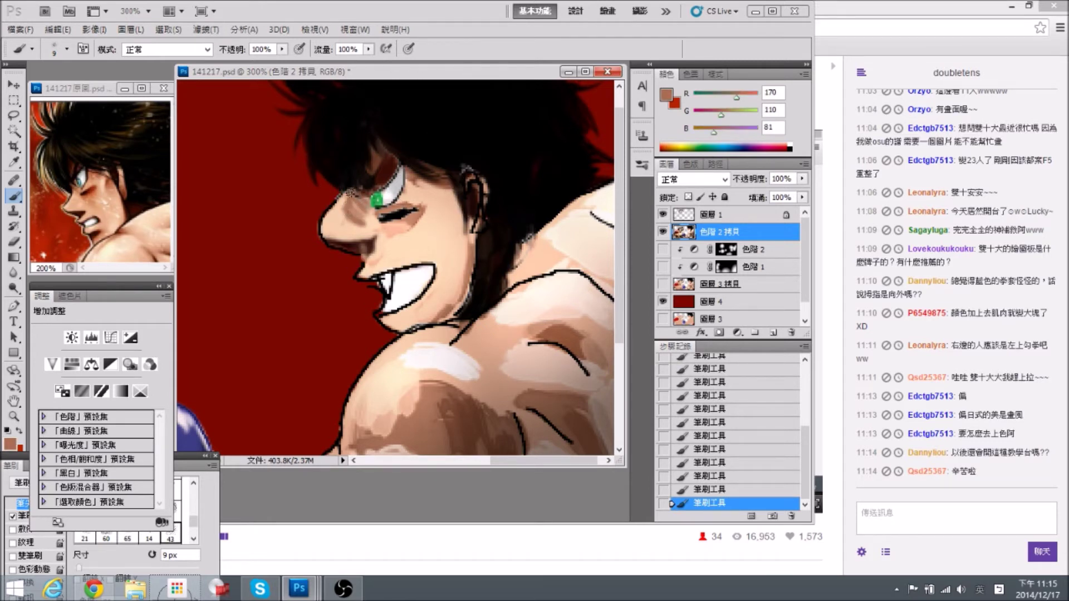
left_click(344, 216, "alt")
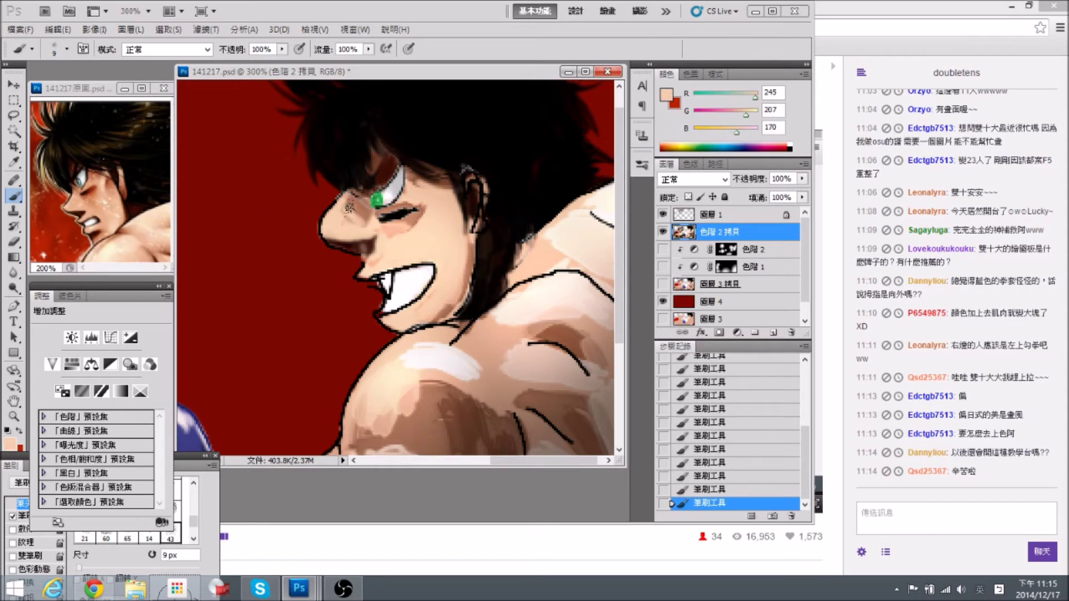
key("bracketright")
left_click(348, 220, "alt")
left_click(359, 201, "alt")
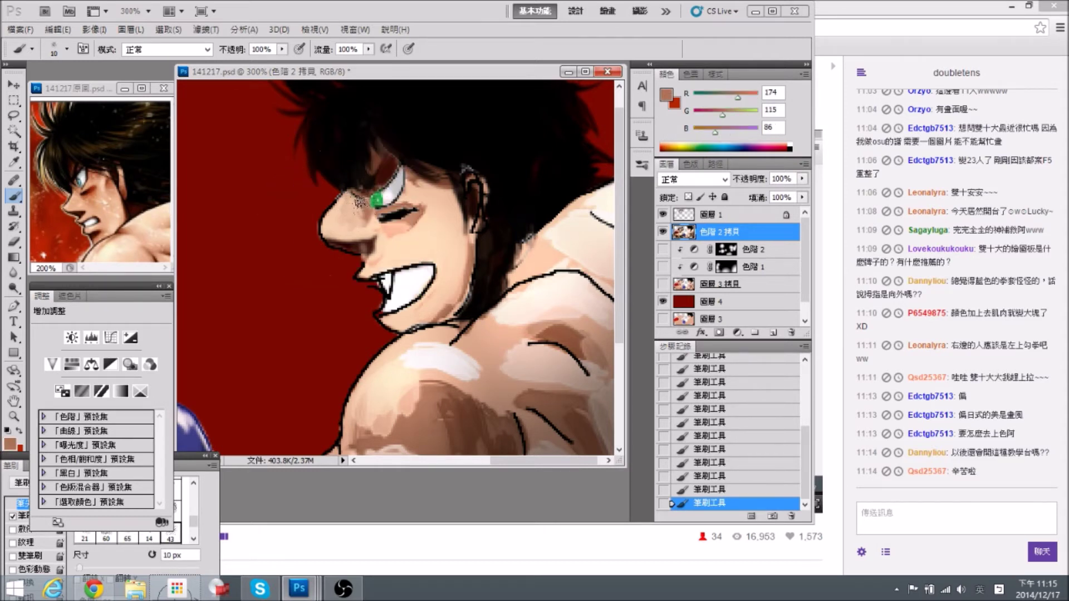
left_click_drag(356, 215, 347, 212)
left_click(346, 217, "alt")
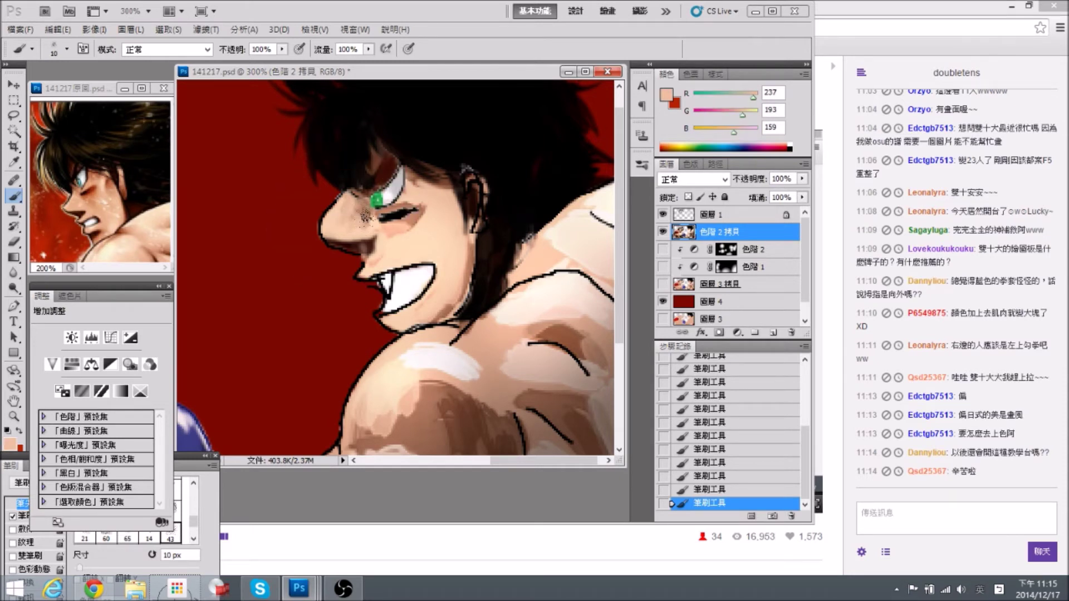
left_click_drag(404, 205, 375, 205)
Paint a dark red shadow under the opponent's eye with a 9 px brush and colour sampled from the poster.
left_click(405, 192, "alt")
key("bracketleft")
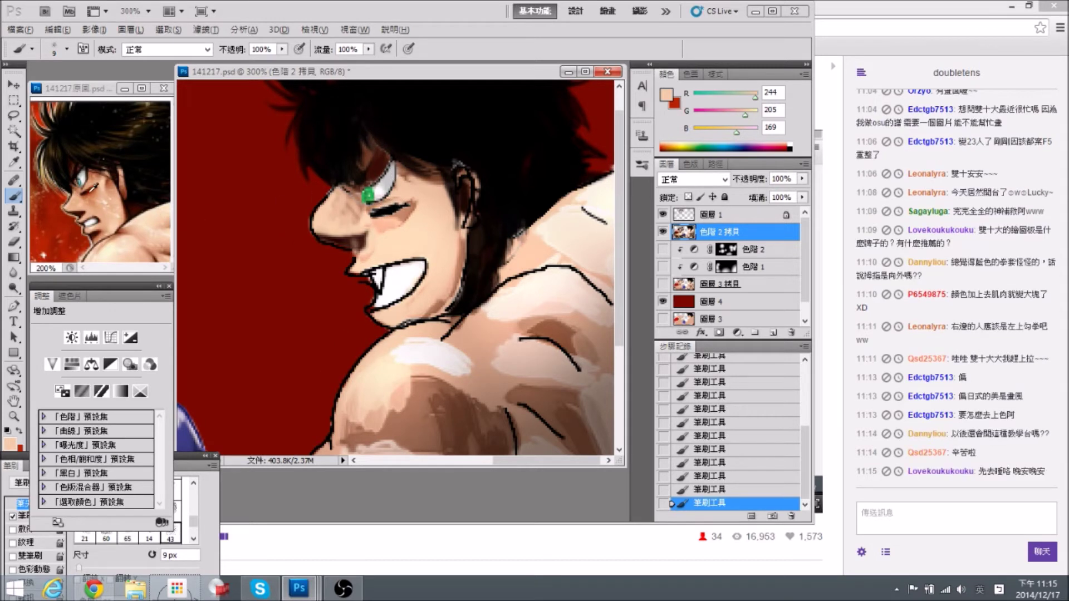
left_click(90, 191, "alt")
mouse_move(427, 207)
left_mouse_down()
mouse_move(363, 213)
mouse_move(386, 202)
left_mouse_up()
left_click(409, 195, "alt")
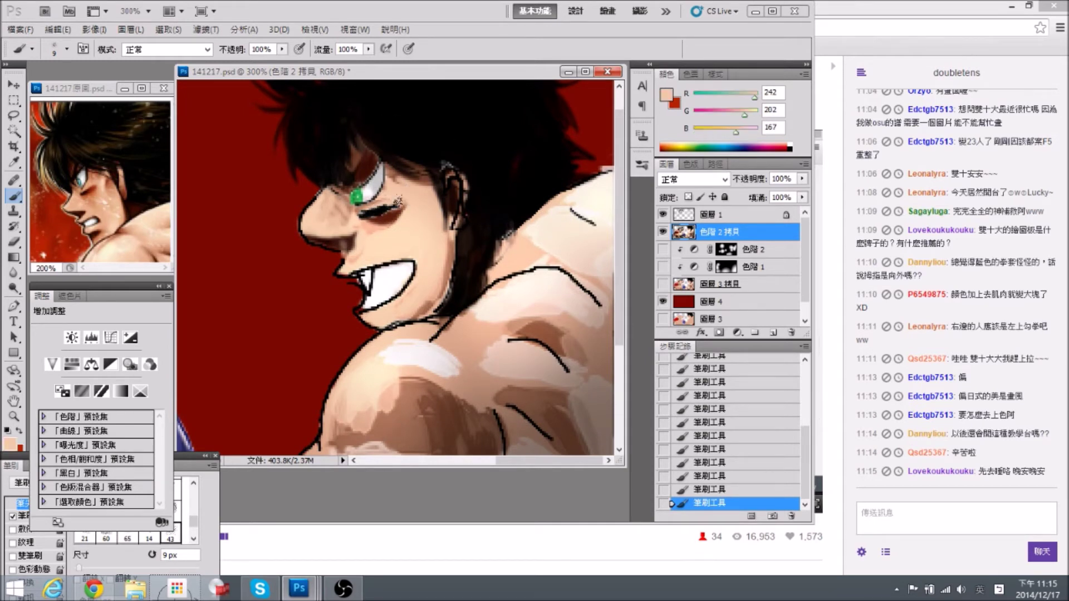
Lasso the line under the opponent's eye on layer 圖層 1, lower its lightness to -100 with Hue/Saturation, and deselect.
left_click(714, 215)
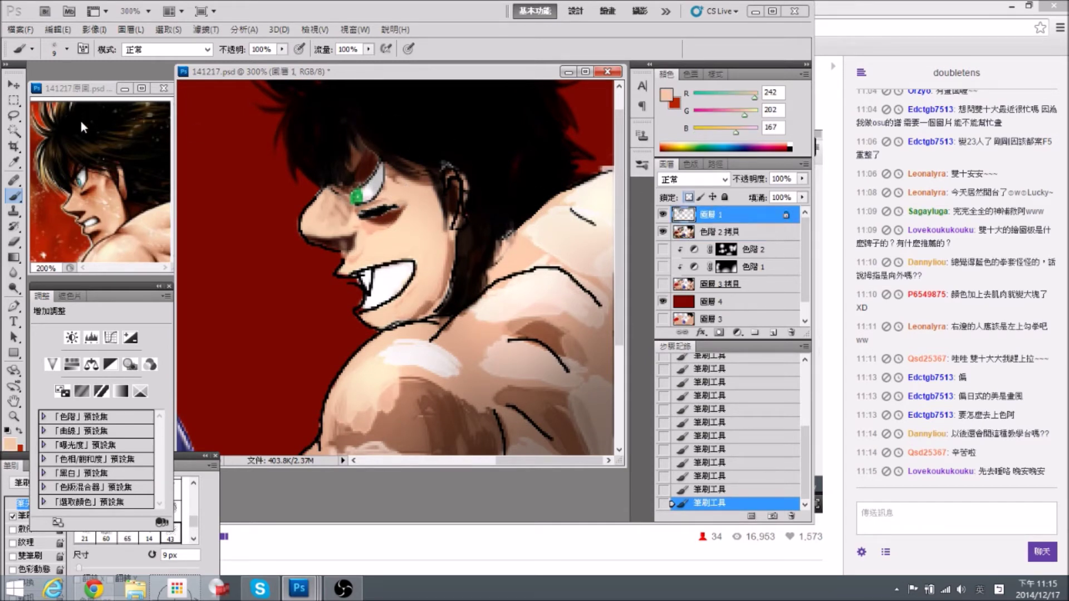
left_click(15, 115)
mouse_move(361, 201)
left_mouse_down()
mouse_move(415, 203)
mouse_move(354, 213)
left_mouse_up()
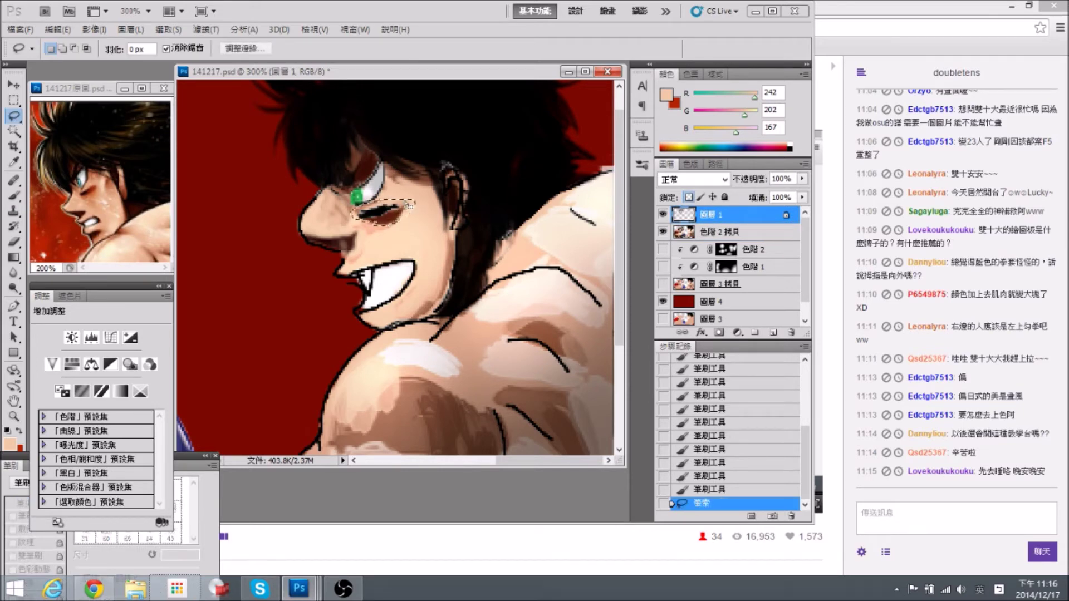
key("ctrl+u")
left_click_drag(699, 257, 632, 258)
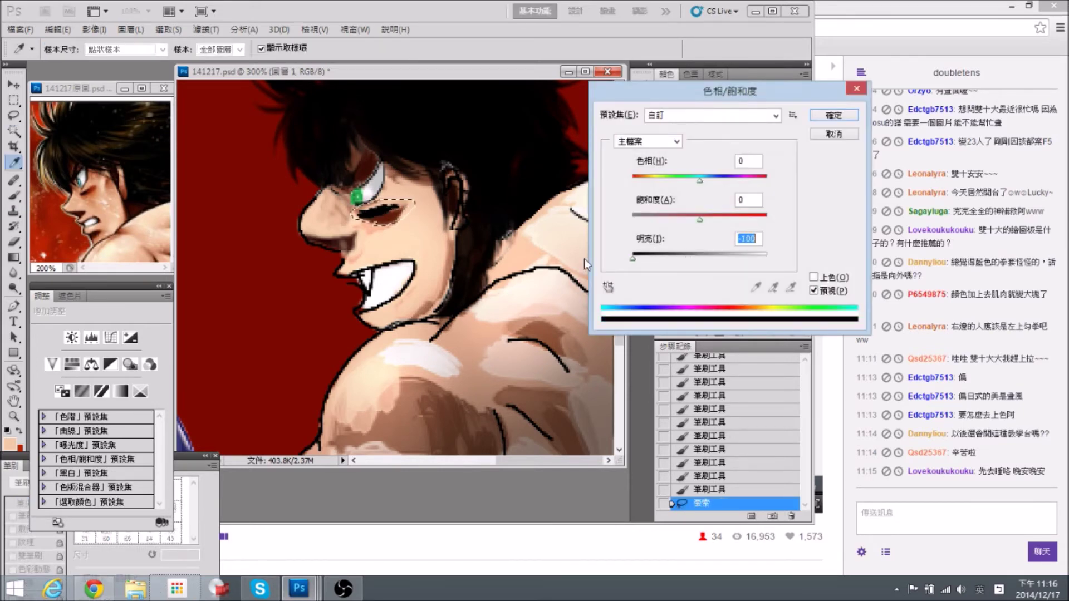
left_click(828, 117)
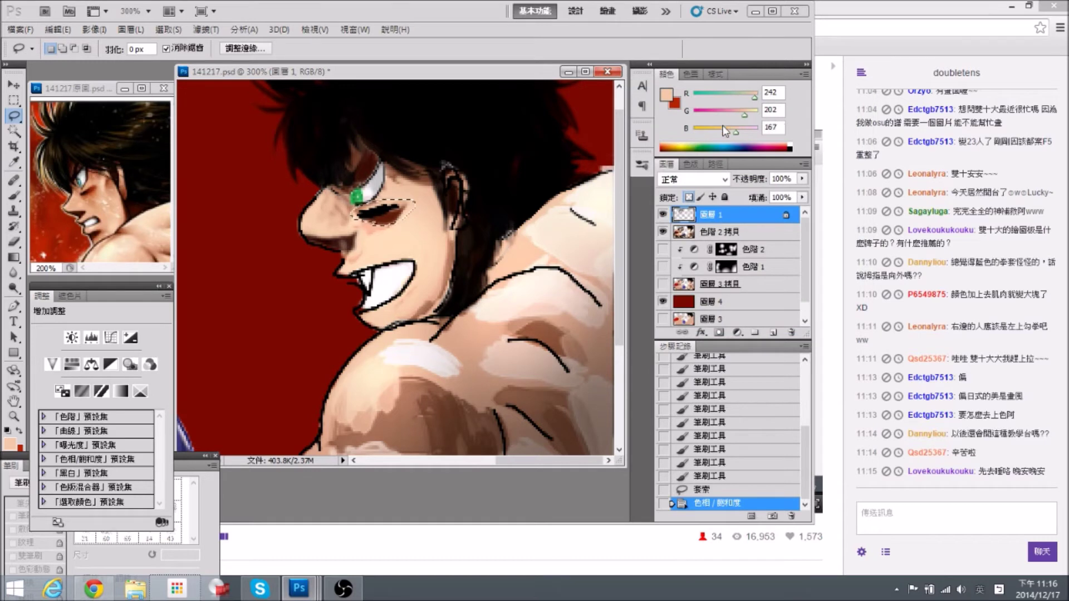
key("ctrl+d")
Extend the shadow under the opponent's eye on layer 色階 2 拷貝 with brown brush strokes sampled from the poster.
left_click(751, 236)
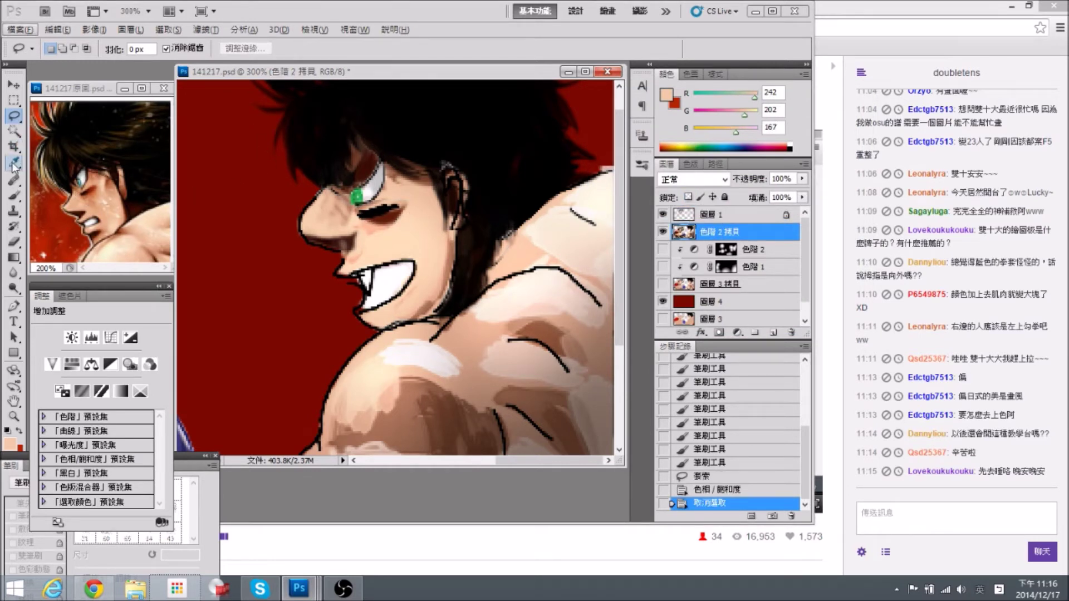
left_click(12, 197)
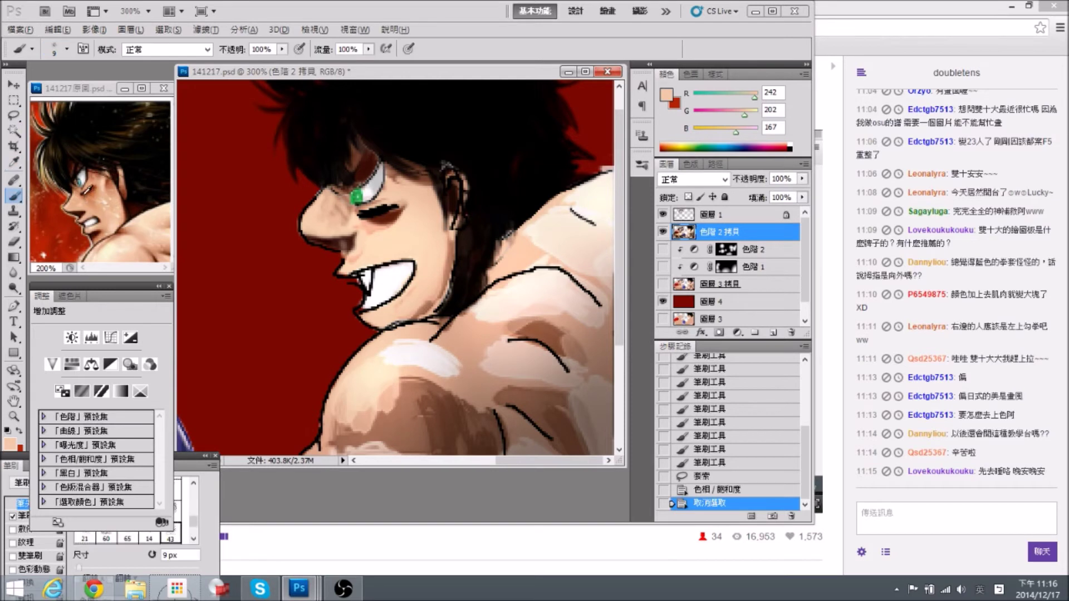
left_click(88, 190, "alt")
left_click_drag(388, 223, 402, 222)
left_click_drag(409, 213, 403, 224)
left_click_drag(411, 212, 405, 221)
left_click_drag(405, 216, 399, 226)
mouse_move(412, 210)
left_mouse_down()
mouse_move(406, 219)
mouse_move(416, 208)
left_mouse_up()
left_click_drag(416, 207, 410, 218)
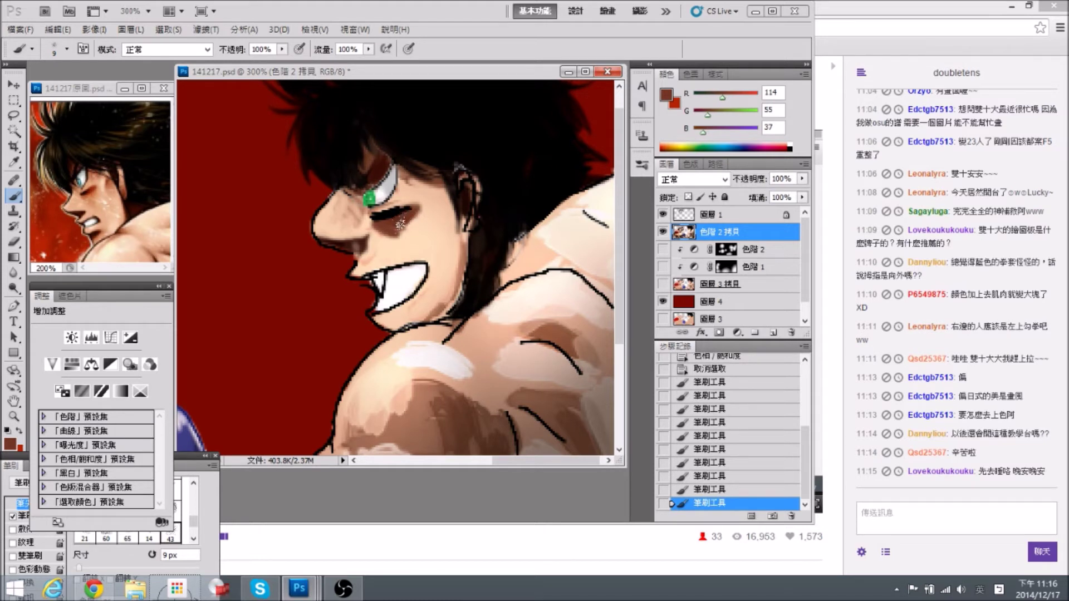
Blend the under-eye shadow into the cheek with a 10 px brush and sampled skin, orange-brown and dark brown tones.
key("bracketright")
mouse_move(385, 234)
left_mouse_down()
mouse_move(393, 238)
mouse_move(381, 226)
mouse_move(384, 235)
left_mouse_up()
left_click(393, 242, "alt")
left_click(424, 243, "alt")
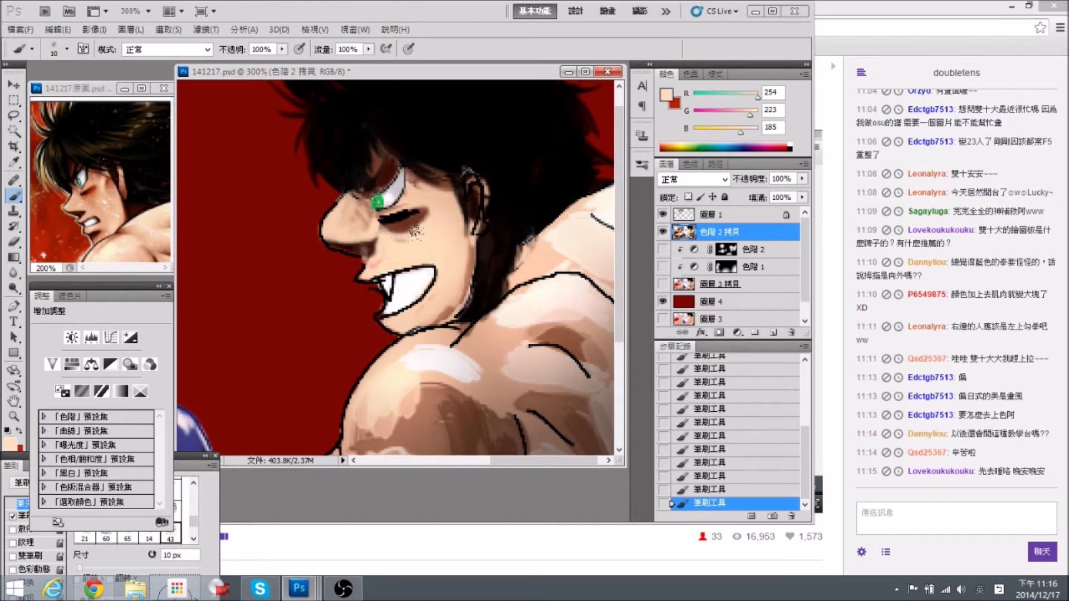
left_click(368, 221, "alt")
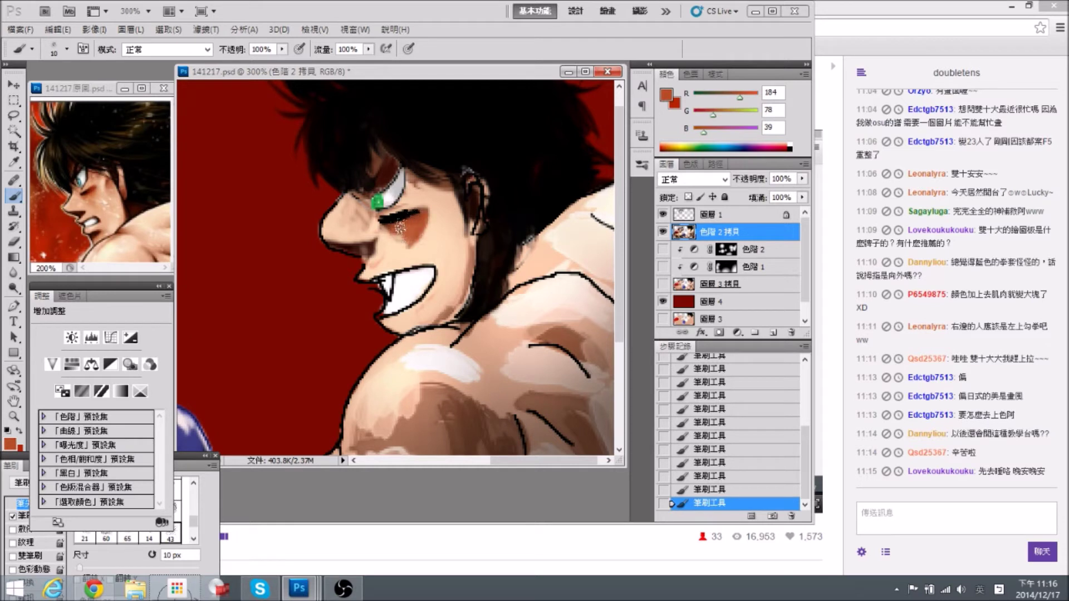
left_click(394, 248, "alt")
left_click_drag(395, 259, 429, 244)
left_click(429, 243, "alt")
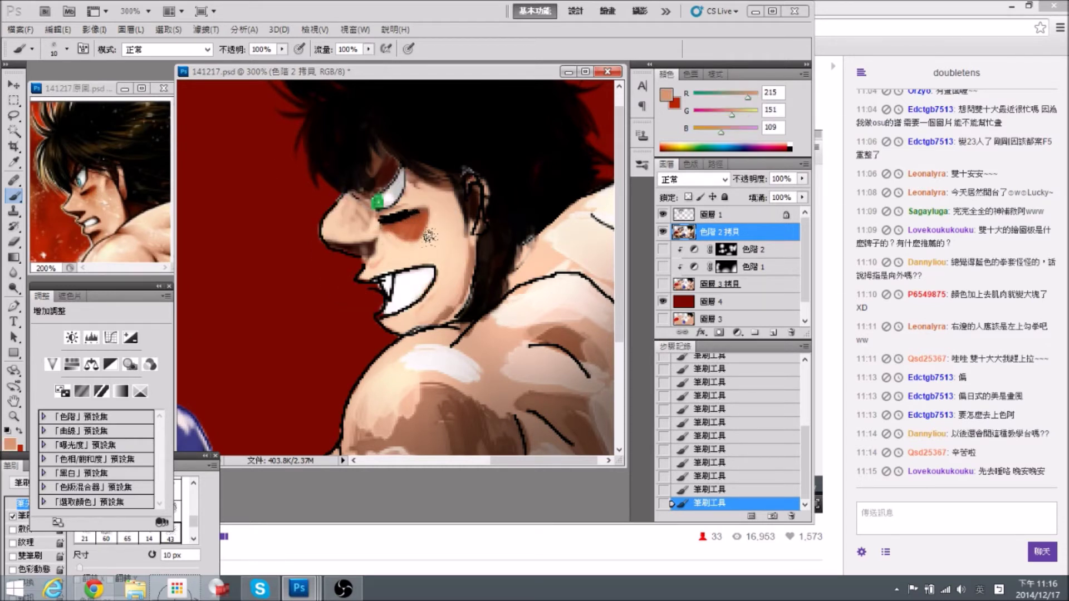
mouse_move(404, 224)
left_mouse_down()
mouse_move(394, 235)
mouse_move(425, 244)
mouse_move(437, 222)
mouse_move(417, 233)
mouse_move(430, 214)
left_mouse_up()
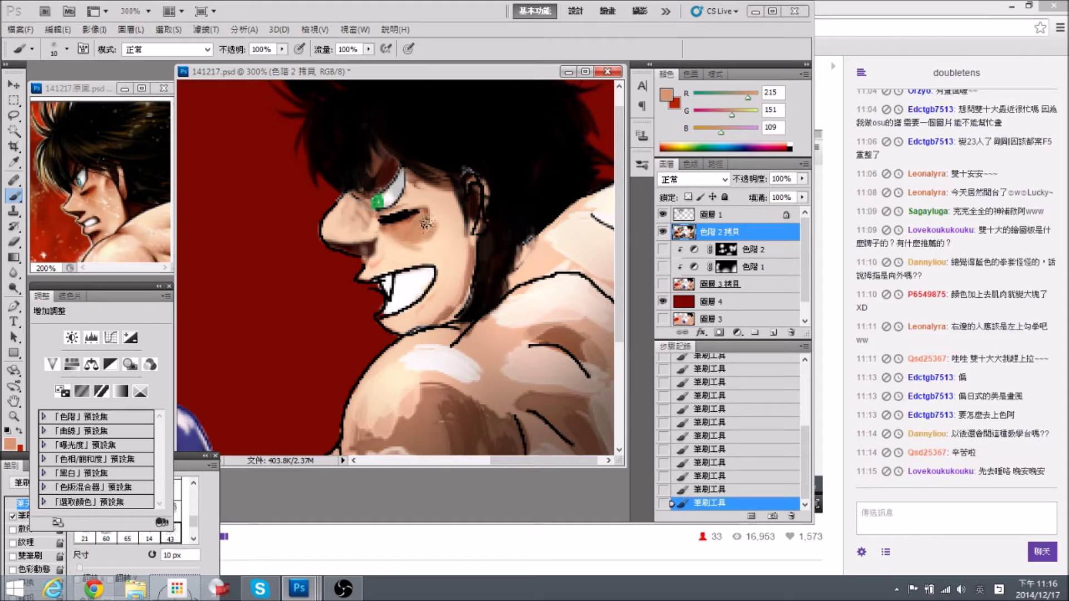
left_click(423, 221, "alt")
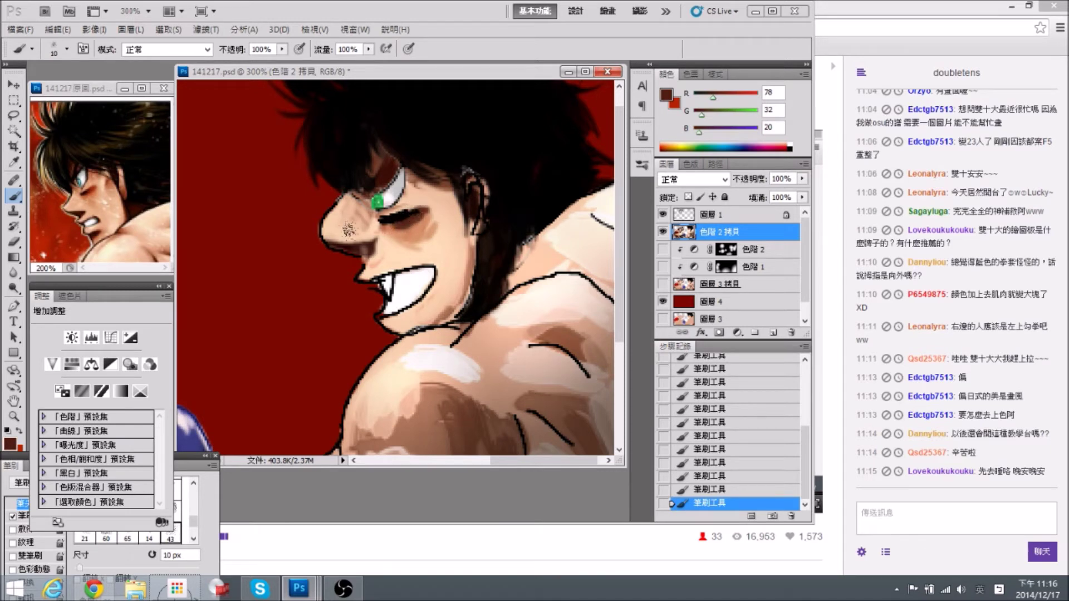
Smooth the opponent's nose with sampled skin tone and darken the nostril with sampled black using the 10 px brush.
left_click(367, 235, "alt")
left_click_drag(364, 237, 377, 226)
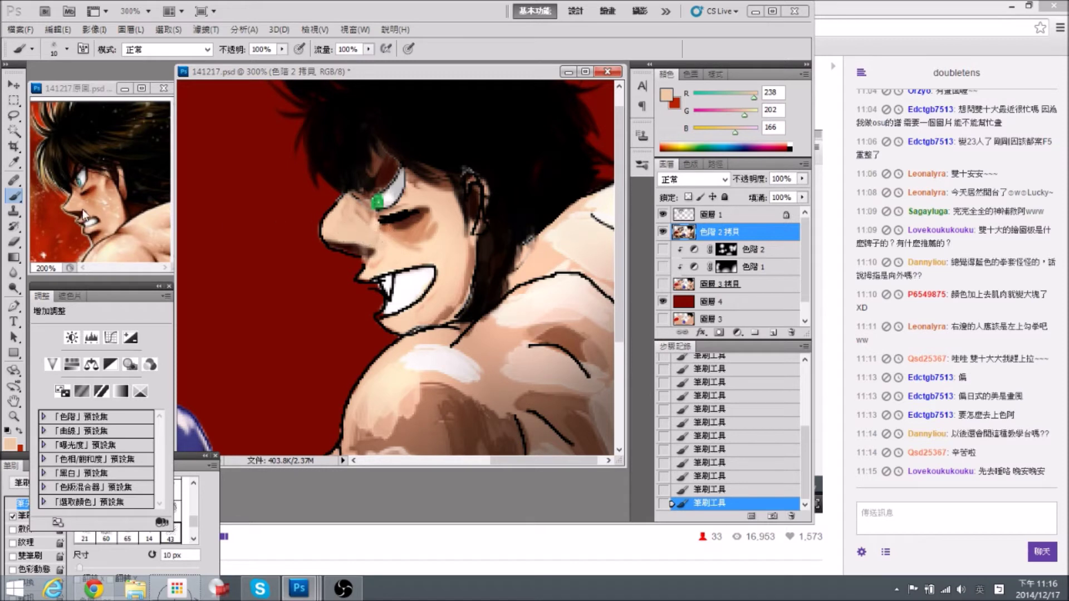
left_click(408, 225, "alt")
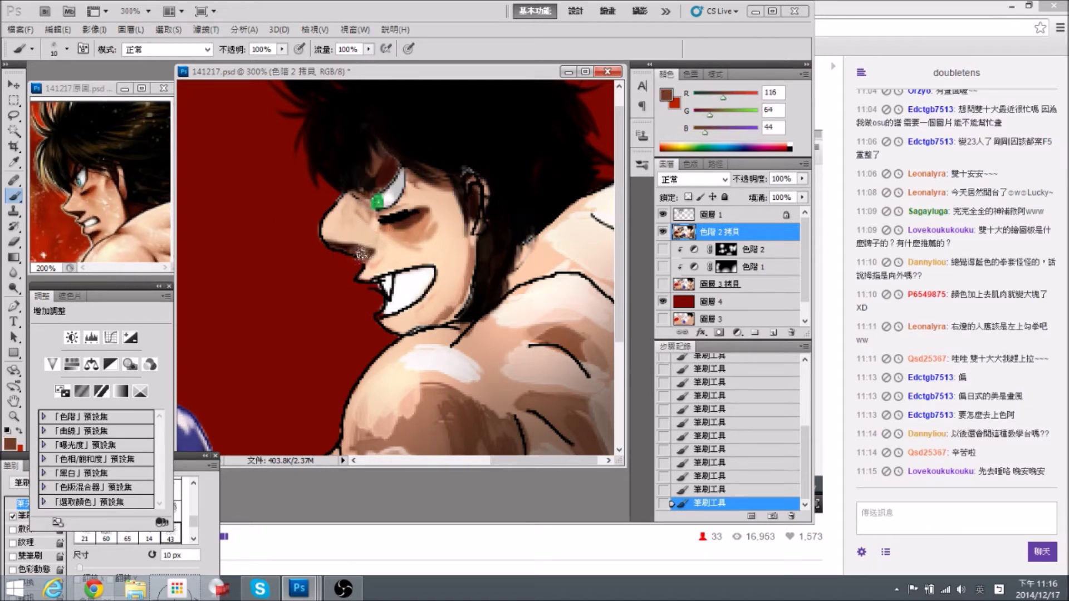
left_click(398, 220, "alt")
left_click_drag(379, 255, 378, 253)
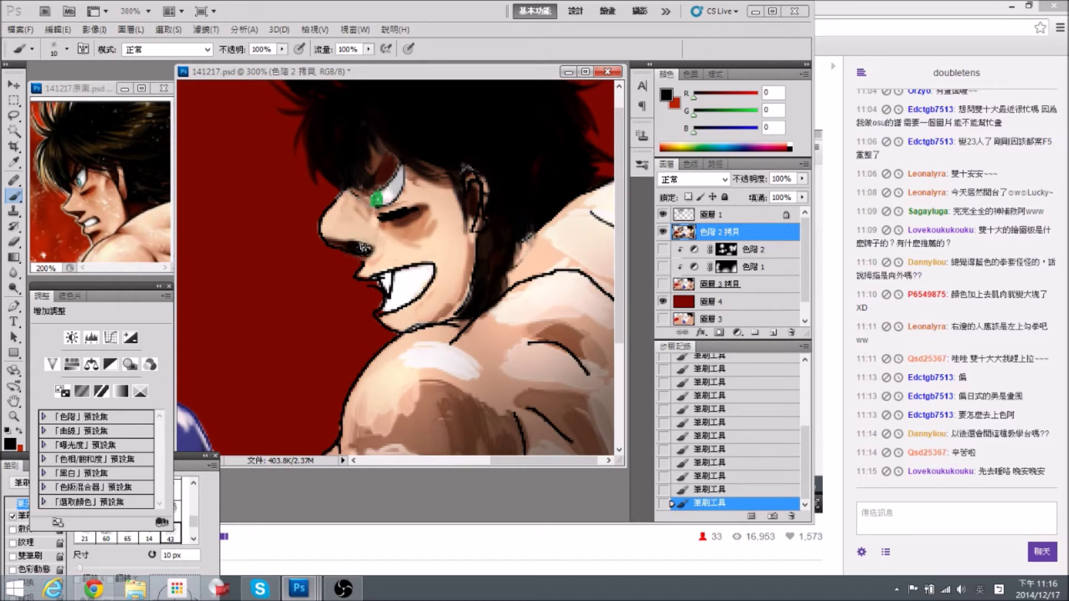
mouse_move(371, 252)
left_mouse_down()
mouse_move(362, 275)
mouse_move(372, 266)
left_mouse_up()
left_click(395, 251, "alt")
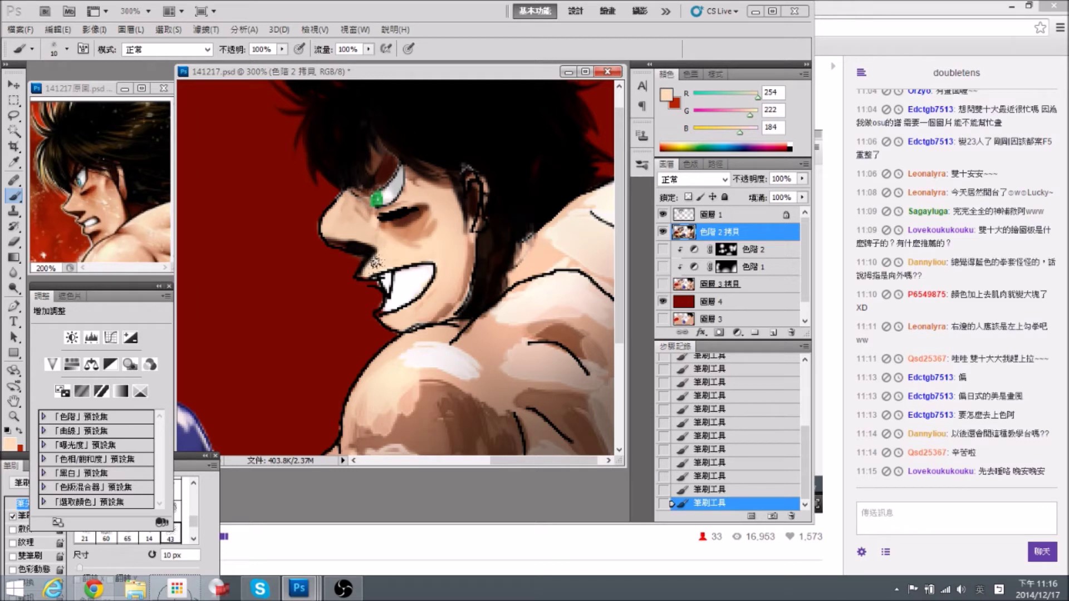
left_click(420, 210, "alt")
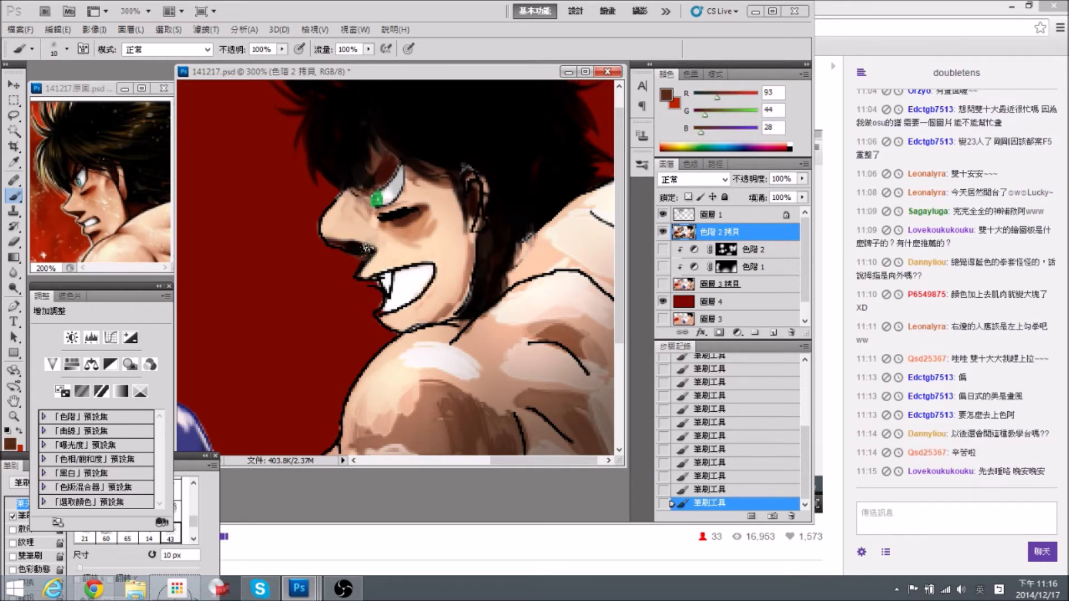
Shade the opponent's teeth with light grey sampled from the white of the eye.
left_click_drag(410, 302, 405, 288)
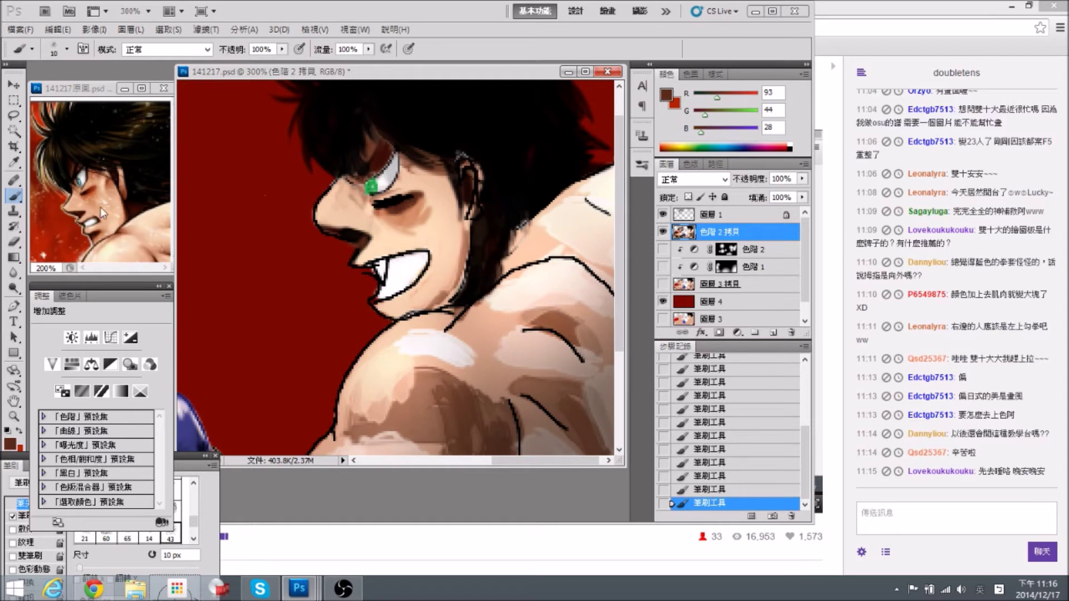
left_click(388, 174, "alt")
mouse_move(423, 271)
left_mouse_down()
mouse_move(409, 274)
mouse_move(419, 260)
mouse_move(408, 274)
left_mouse_up()
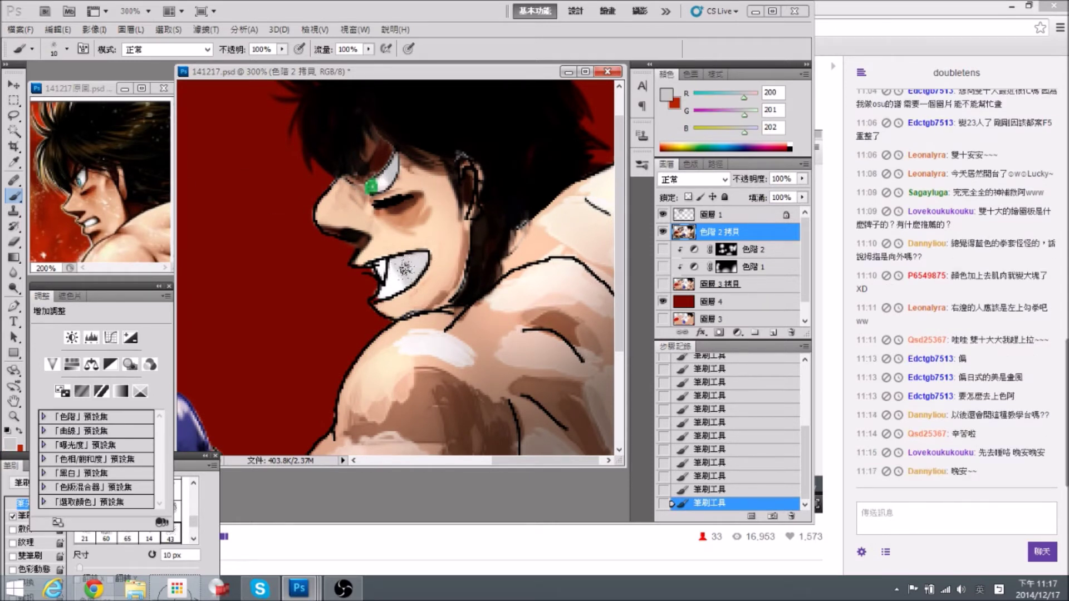
left_click_drag(250, 199, 349, 174)
left_click_drag(261, 239, 411, 268)
left_click(222, 216, "alt")
mouse_move(470, 243)
left_mouse_down()
mouse_move(299, 207)
mouse_move(435, 229)
mouse_move(437, 197)
left_mouse_up()
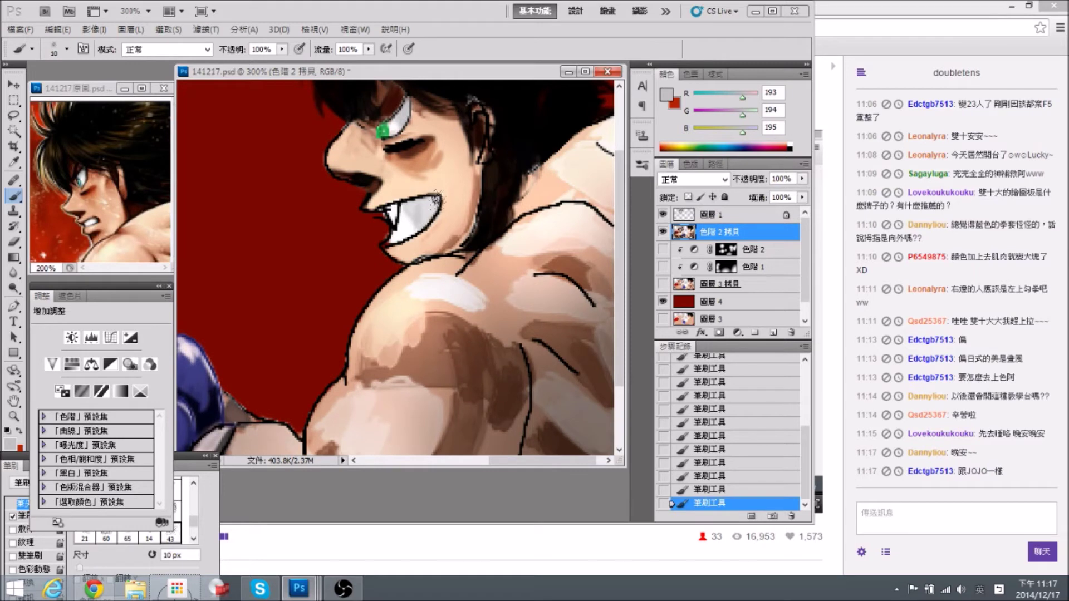
Darken the inner edges of the opponent's mouth with an 8 px brush and dark brown tones sampled from the face and poster.
left_click(401, 156, "alt")
key("bracketleft")
key("bracketleft")
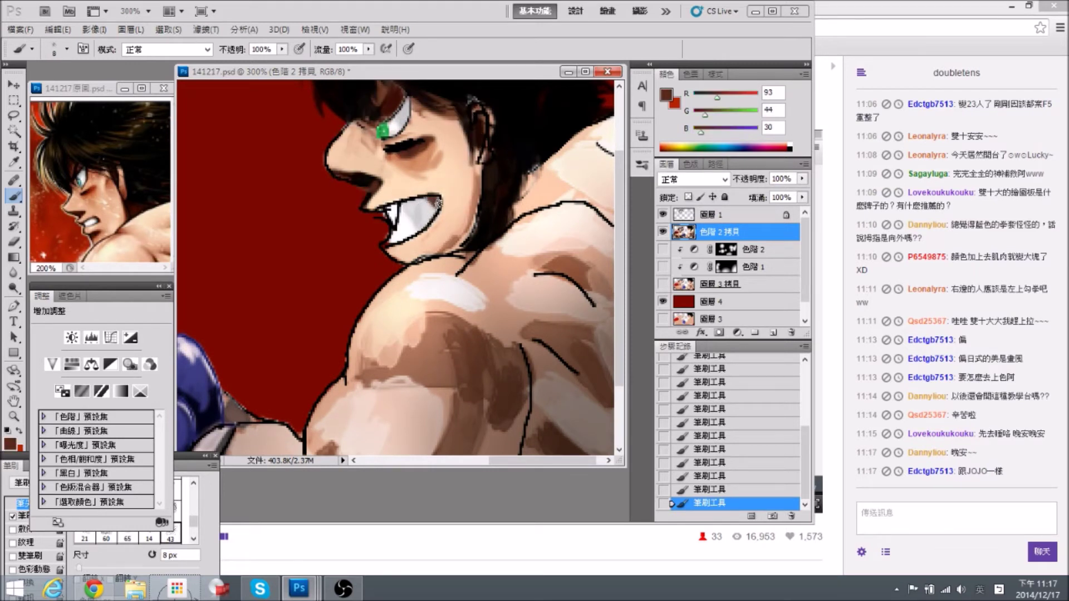
left_click(412, 142, "alt")
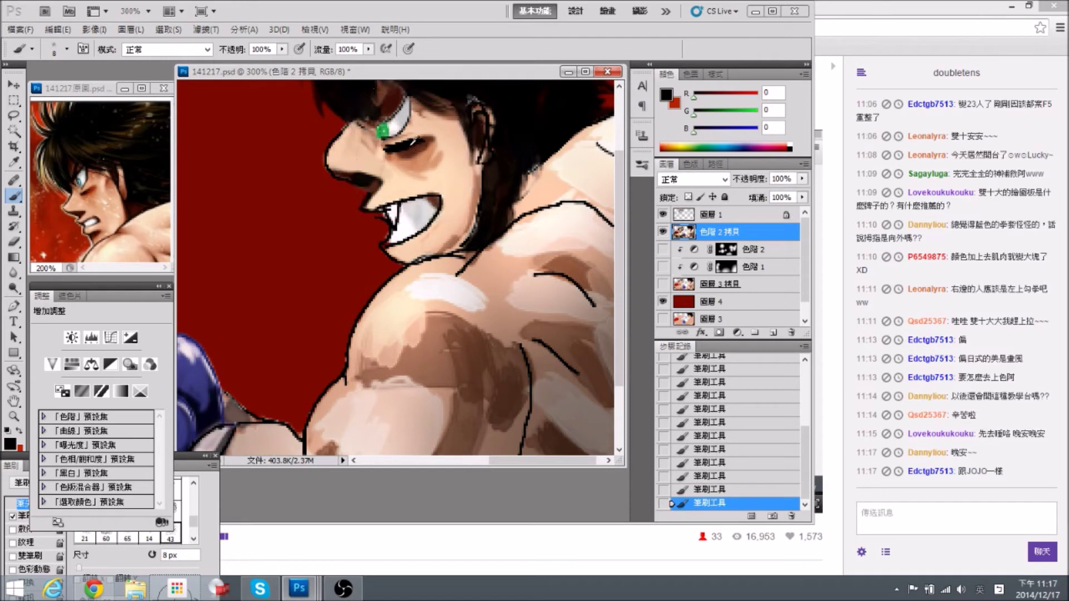
left_click(98, 219, "alt")
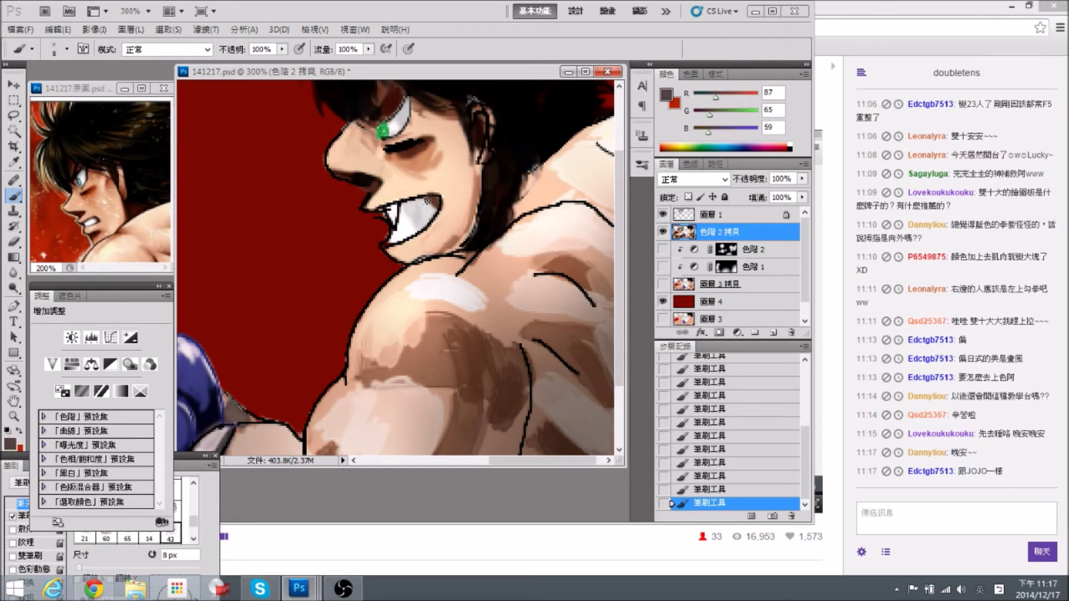
left_click(419, 207, "alt")
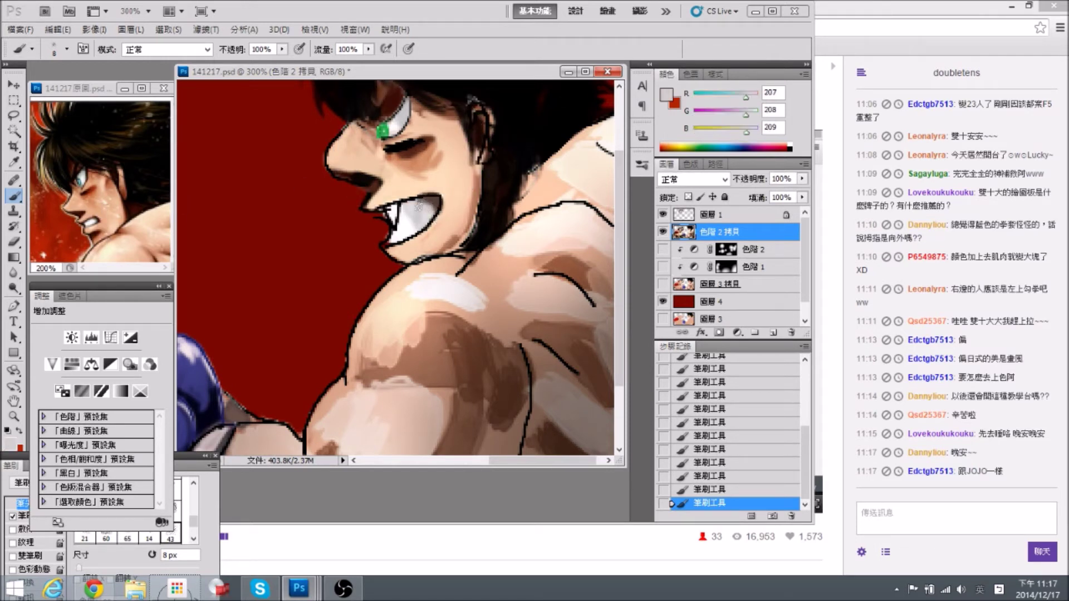
left_click(436, 197, "alt")
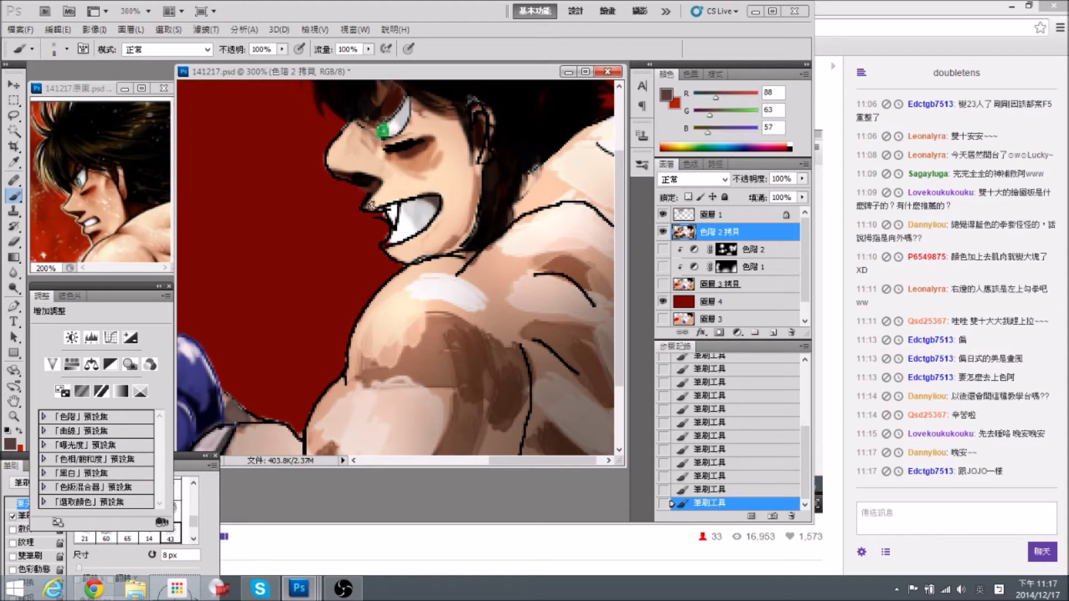
left_click_drag(403, 202, 399, 232)
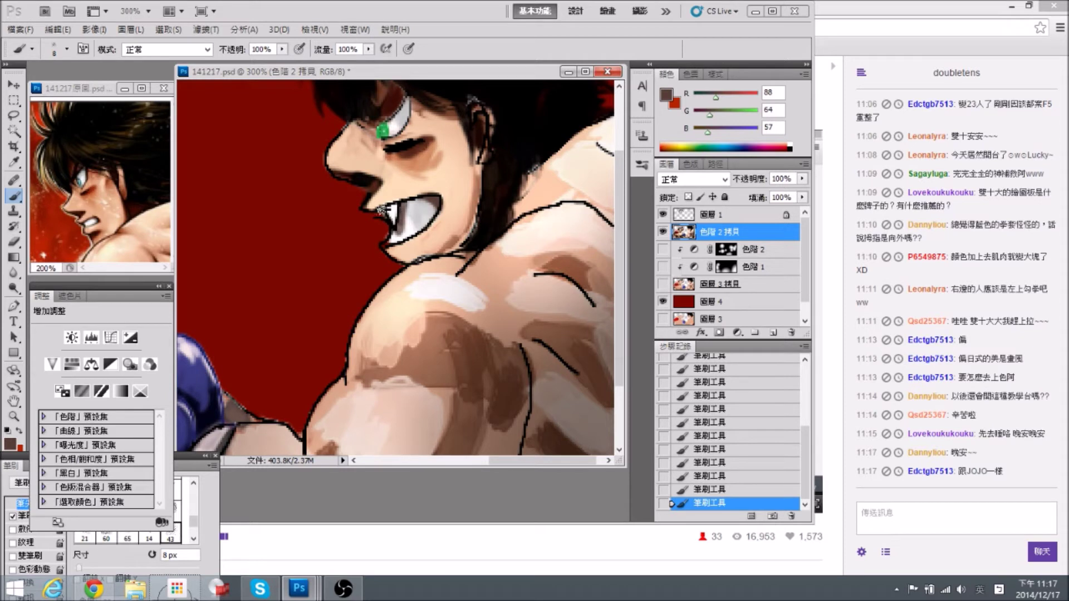
Refine the opponent's front teeth with sampled white and grey tones, and erase stray paint outside the lips with a 7 px eraser.
left_click(396, 212, "alt")
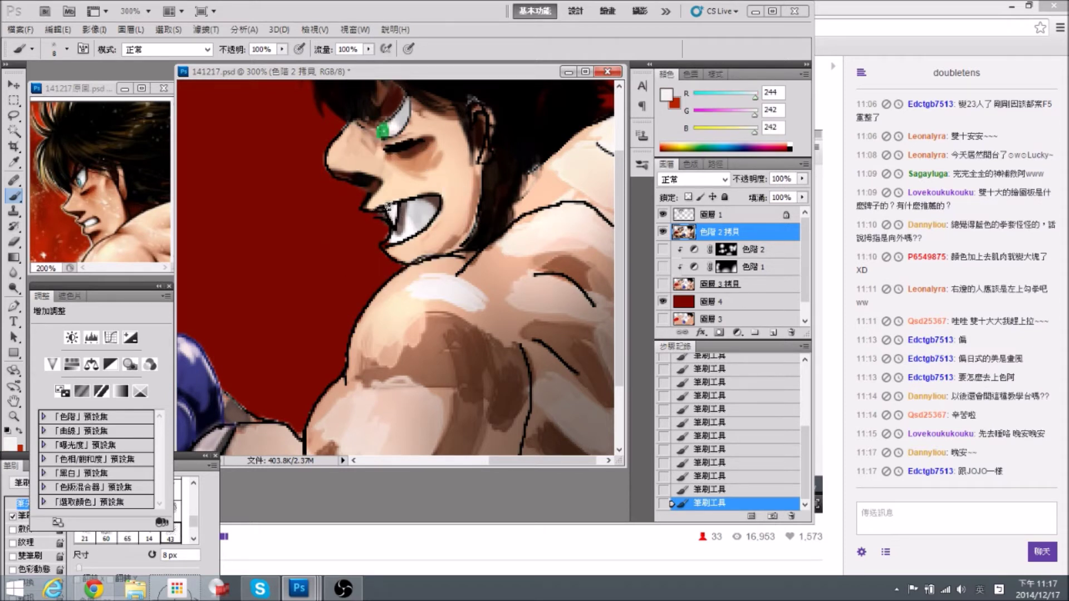
left_click(408, 229, "alt")
left_click_drag(401, 237, 408, 215)
left_click(397, 235, "alt")
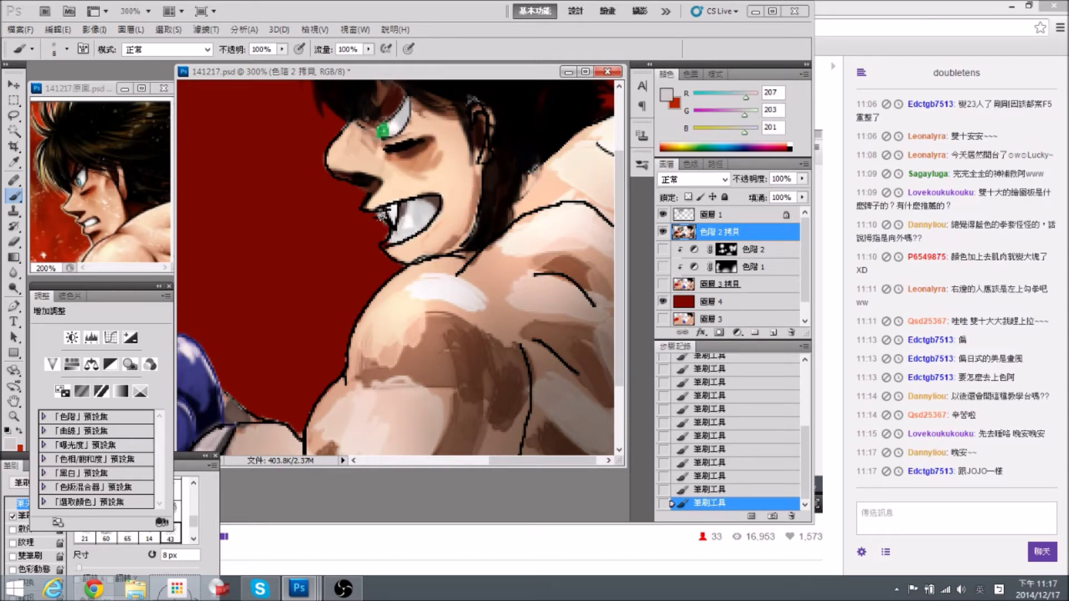
key("e")
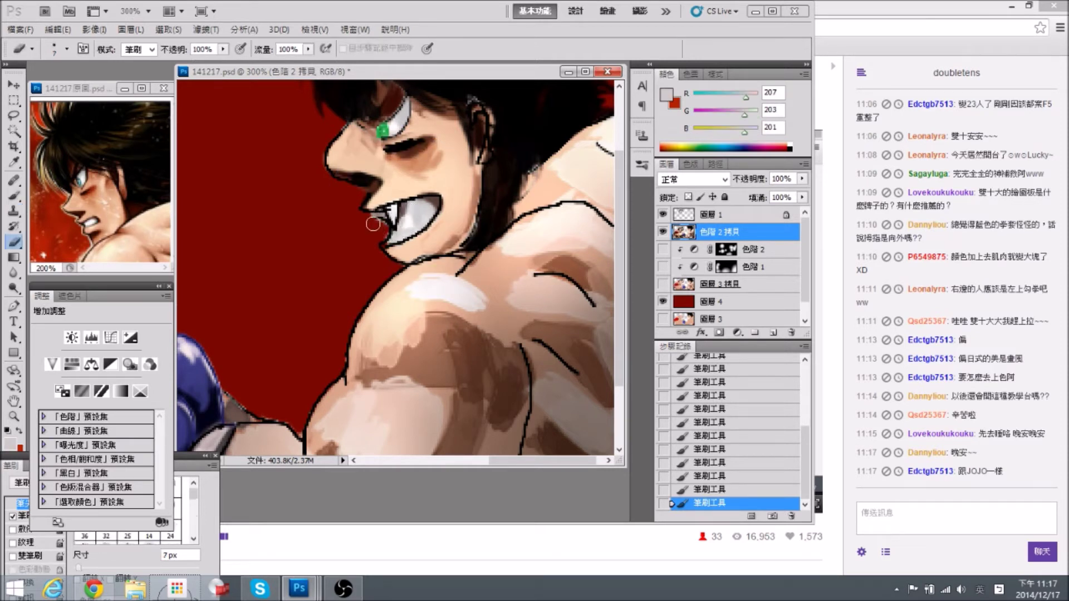
left_click_drag(378, 220, 376, 216)
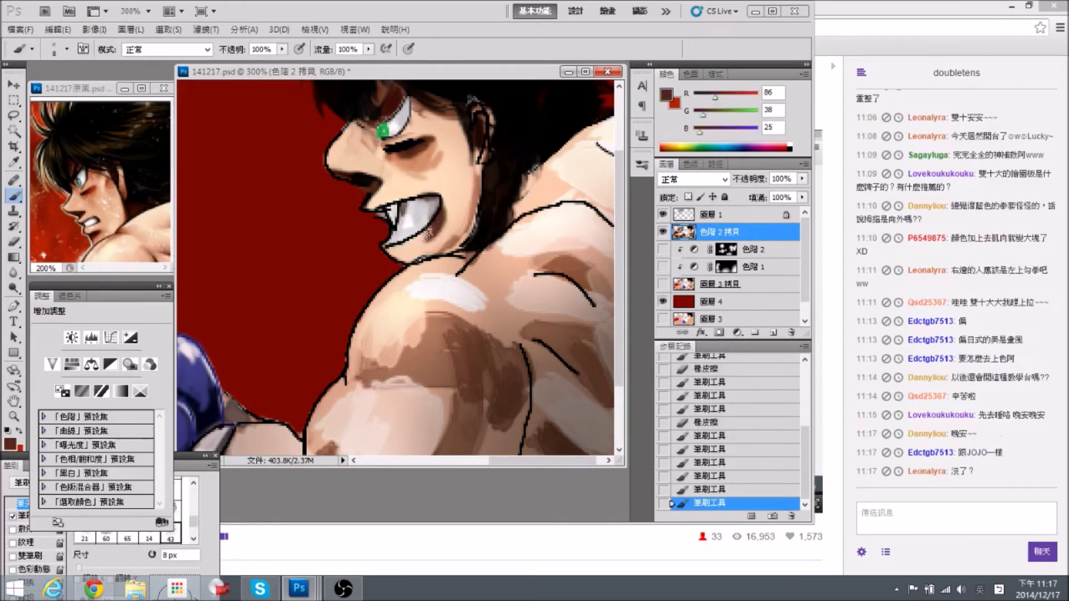
Paint a dark brown shadow beside the corner of the opponent's mouth with the 8 px brush, sampling nearby skin for blending.
left_click_drag(440, 225, 430, 238)
mouse_move(434, 234)
left_mouse_down()
mouse_move(407, 247)
mouse_move(438, 228)
left_mouse_up()
left_click(437, 244, "alt")
left_click_drag(441, 228, 429, 242)
left_click(415, 144, "alt")
left_click_drag(441, 204, 441, 198)
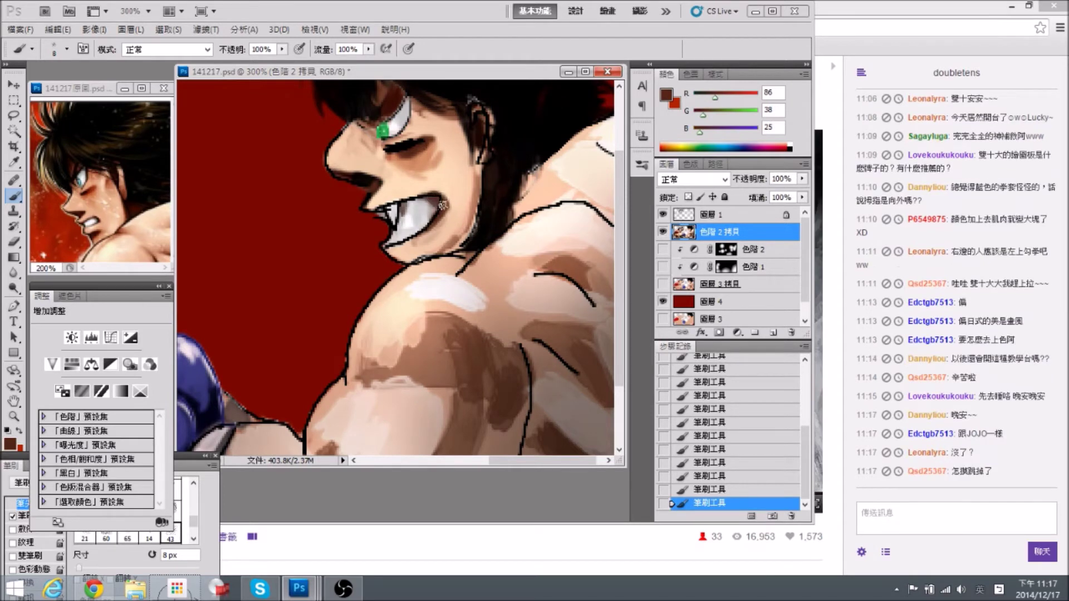
left_click(443, 189, "alt")
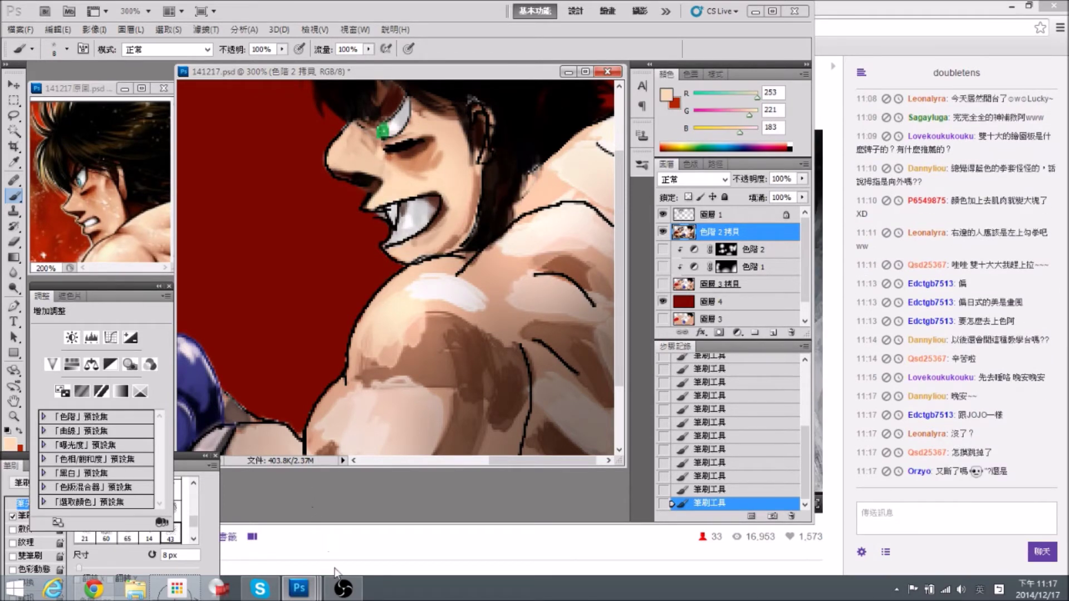
left_click(343, 588)
left_click(783, 180)
Paint a dark brown shadow under the opponent's lower lip and along the chin, blending it with sampled skin tone.
left_click_drag(454, 212, 421, 207)
left_click(409, 207, "alt")
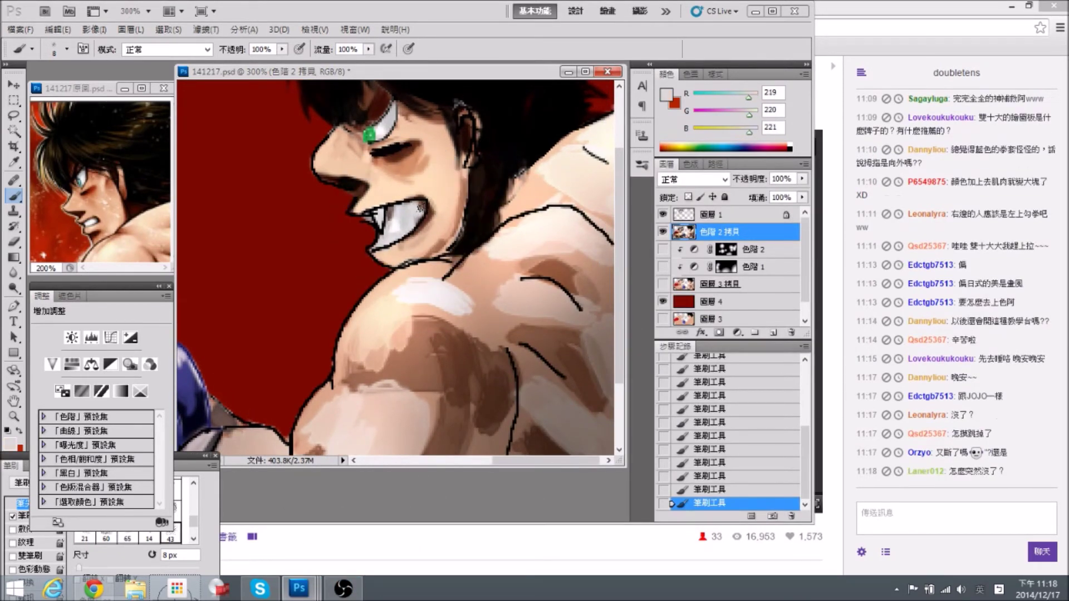
left_click(405, 147, "alt")
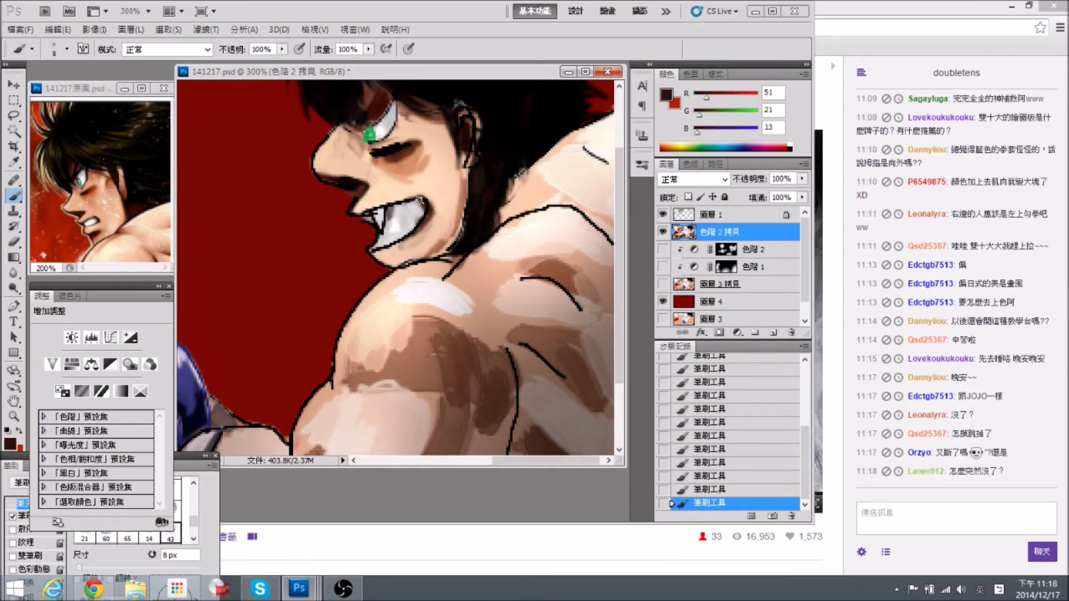
left_click_drag(395, 241, 403, 238)
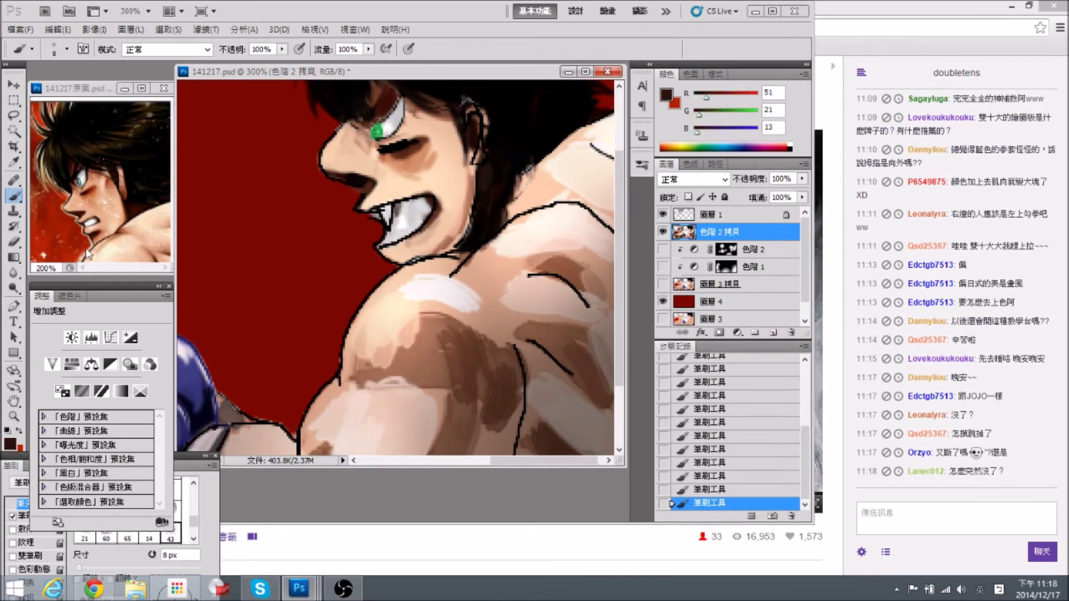
left_click_drag(397, 256, 414, 254)
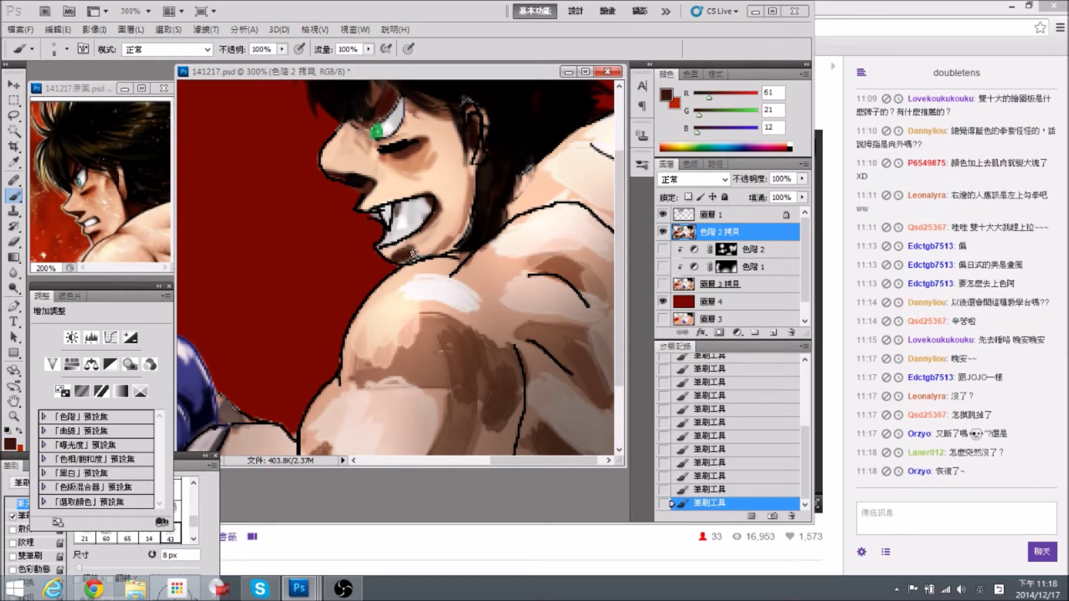
left_click(436, 238, "alt")
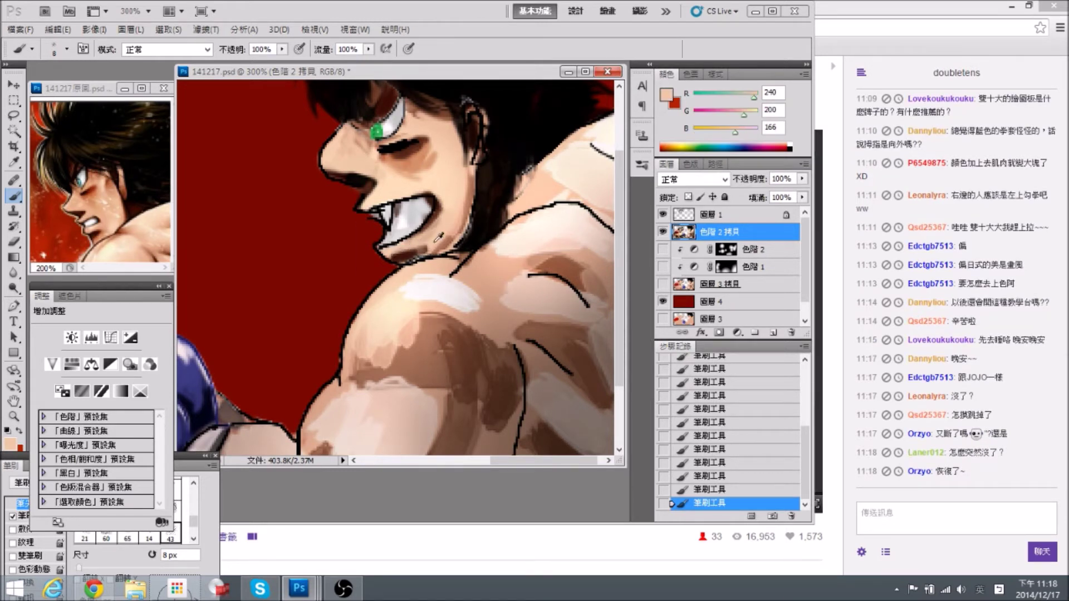
left_click(400, 255, "alt")
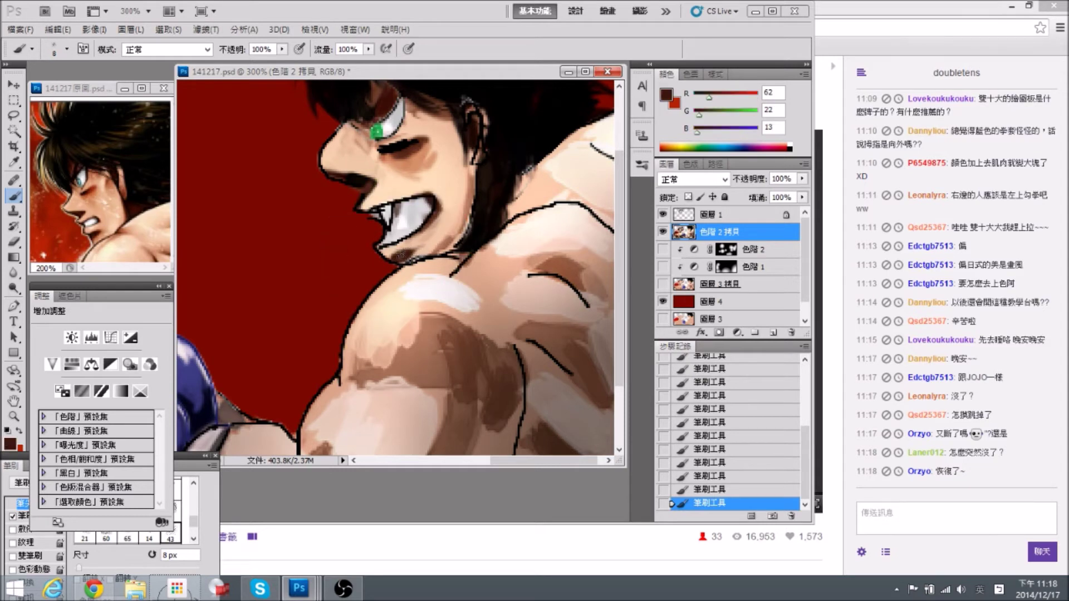
left_click(425, 246, "alt")
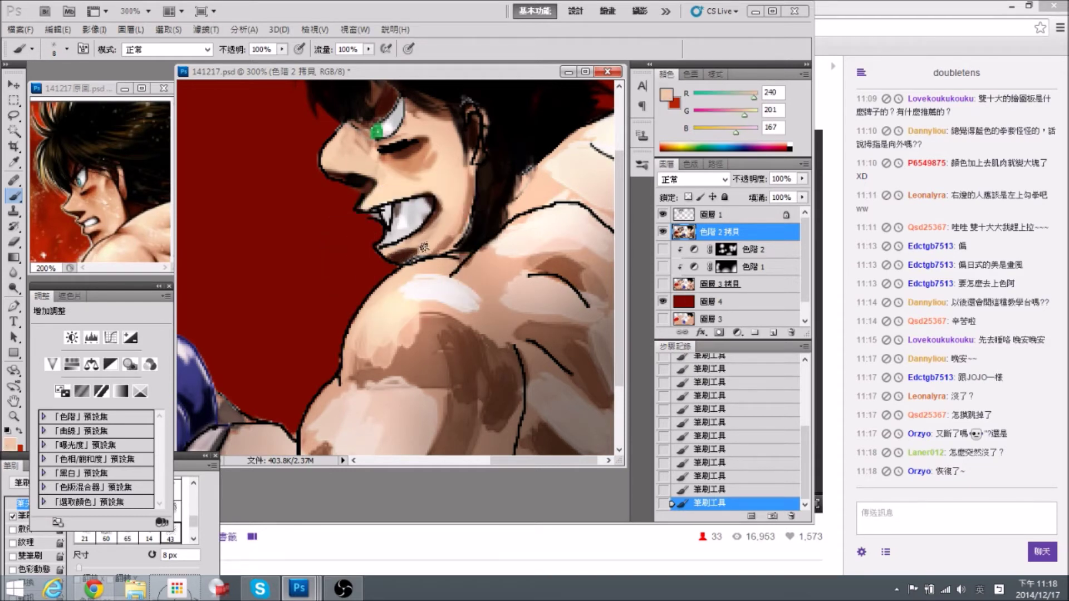
Retouch the opponent's jaw and cheek with skin tones sampled from the face and the poster, using a 10 px brush.
left_click_drag(447, 204, 439, 258)
left_click(446, 226, "alt")
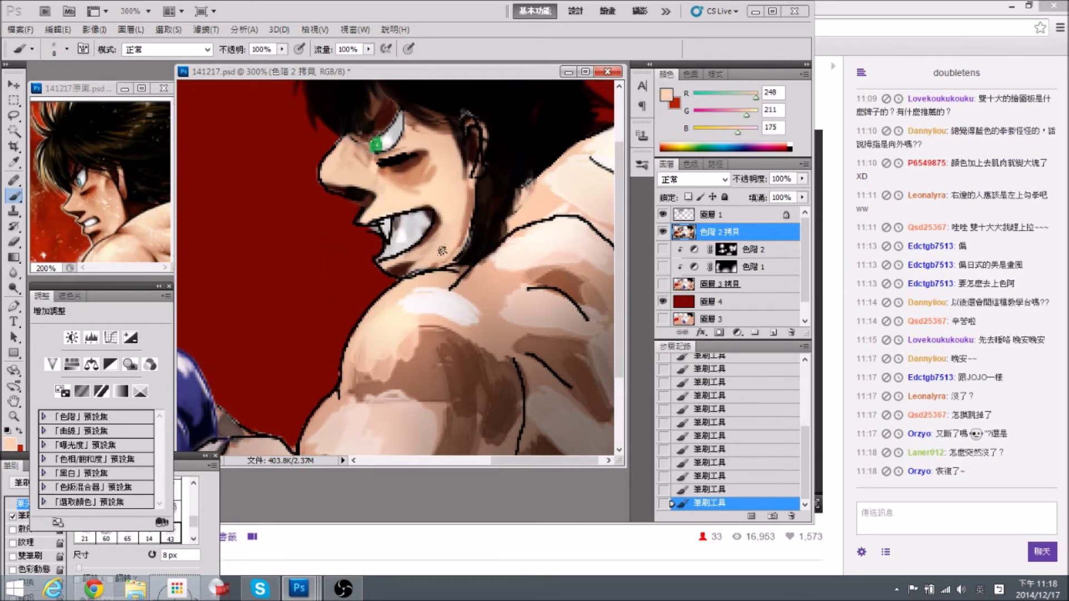
left_click(114, 218, "alt")
key("bracketright")
key("bracketright")
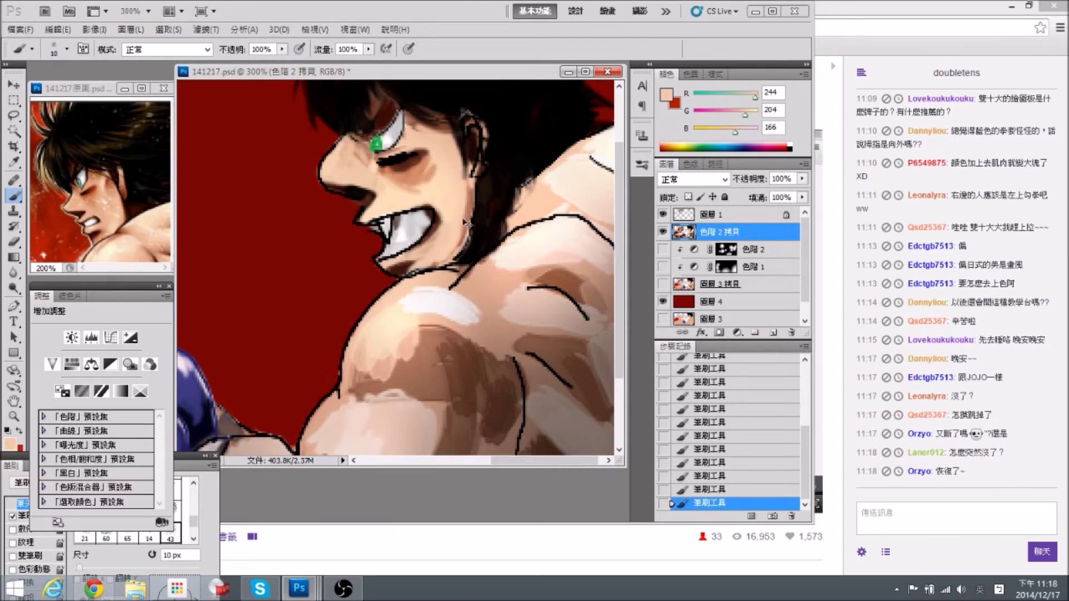
key("ctrl+minus")
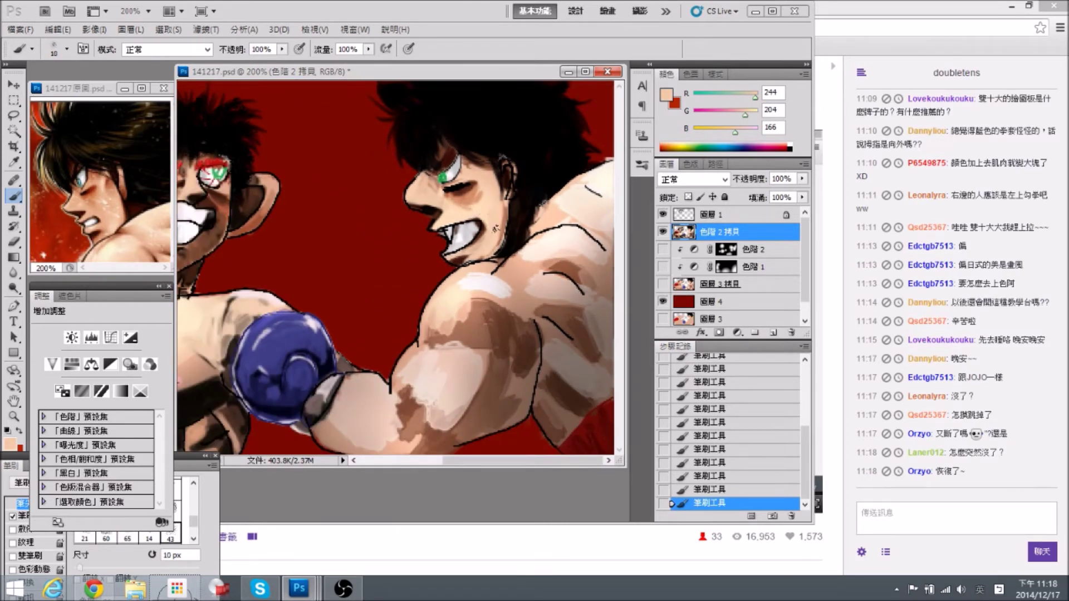
Set the brush to 9 px and sample an orange-brown shading colour from the cheek in the poster.
key("bracketright")
left_click(485, 212, "alt")
key("bracketleft")
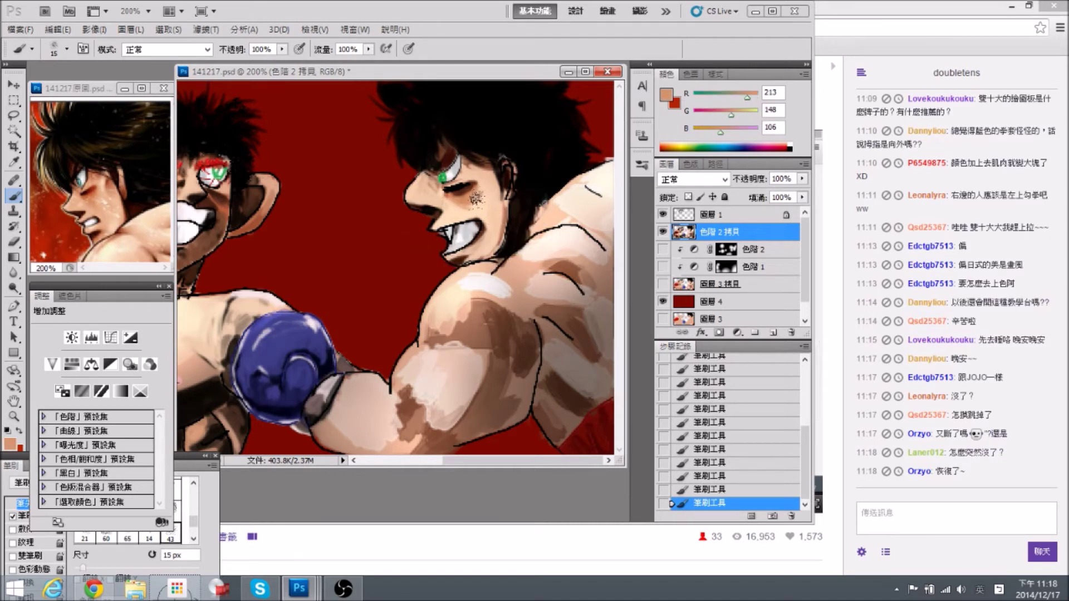
key("bracketleft")
left_click(103, 168, "alt")
left_click(107, 173, "alt")
left_click(106, 188, "alt")
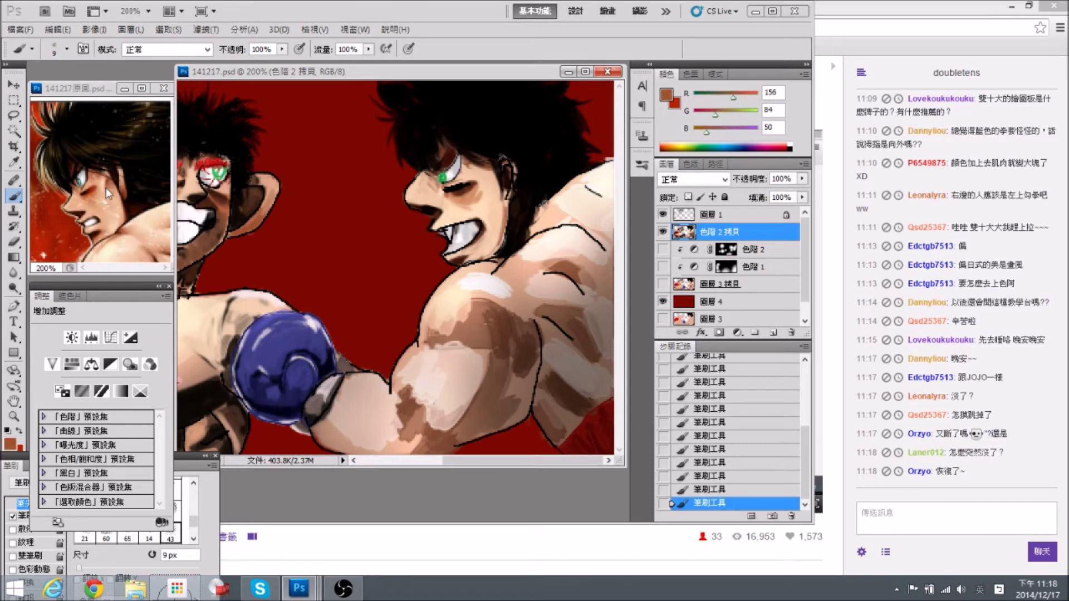
left_click(114, 178, "alt")
Sample an orange-brown (RGB 174, 91, 60) from the original poster and paint a shadow on the opponent's cheek in front of the ear.
left_click(138, 188)
left_click_drag(143, 234, 115, 124)
left_click_drag(124, 177, 133, 203)
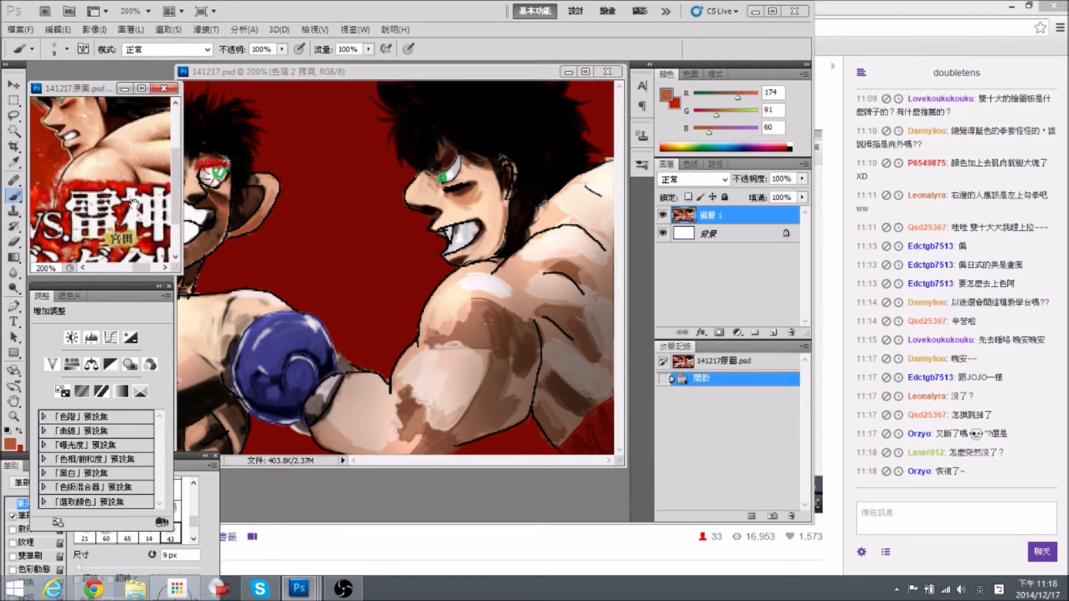
scroll(126, 188, "up", 3)
left_click(491, 215)
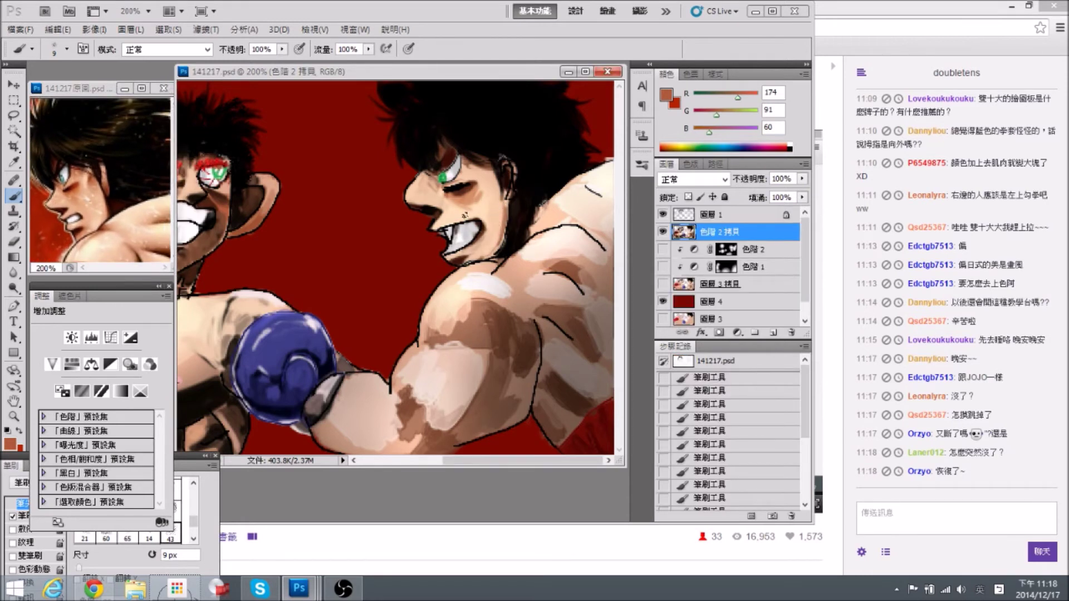
key("ctrl+plus")
left_click_drag(466, 172, 384, 222)
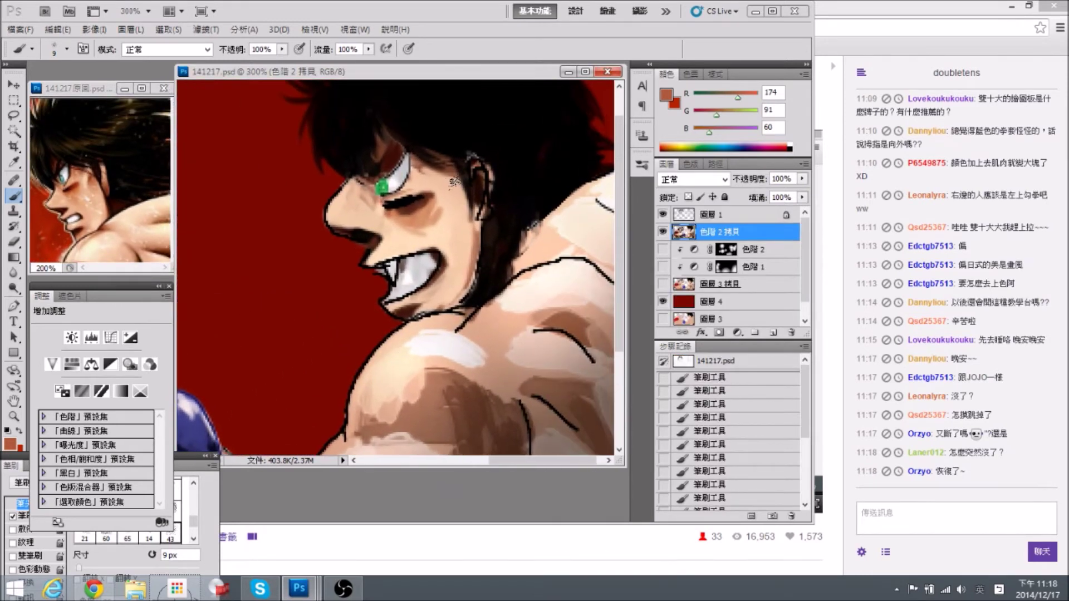
mouse_move(454, 201)
left_mouse_down()
mouse_move(466, 214)
mouse_move(452, 204)
left_mouse_up()
left_click(457, 220, "alt")
left_click(460, 197, "alt")
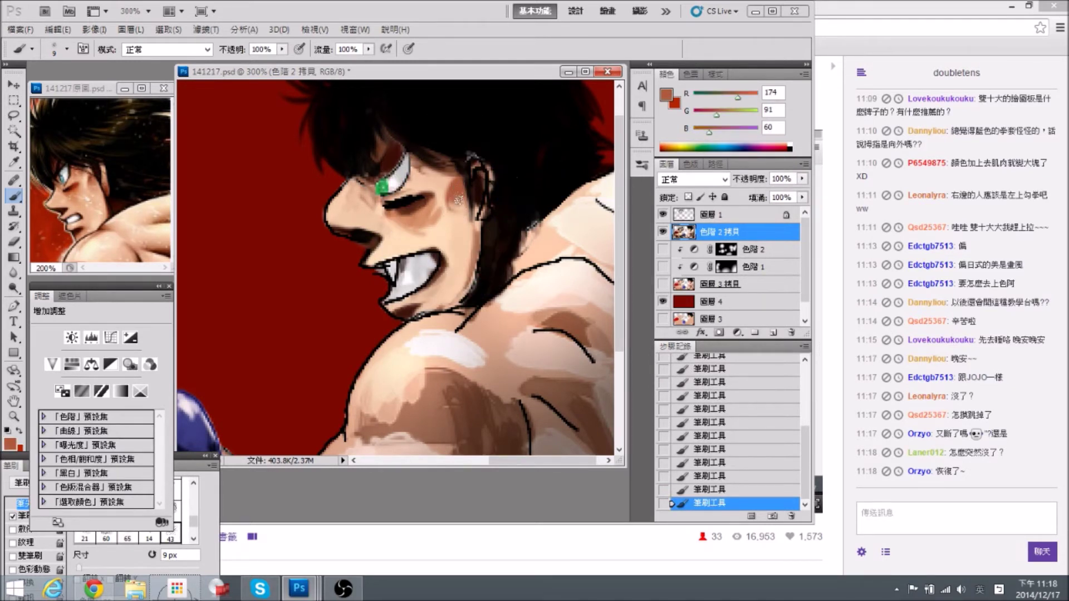
Deepen the shadow in front of the opponent's ear with dark brown and blend it into the cheek with sampled tones and a 15 px brush.
mouse_move(451, 199)
left_mouse_down()
mouse_move(461, 213)
mouse_move(451, 203)
mouse_move(459, 210)
mouse_move(446, 228)
mouse_move(436, 213)
left_mouse_up()
left_click(451, 229, "alt")
key("bracketright")
key("bracketright")
left_click(451, 225, "alt")
left_click(446, 195, "alt")
left_click(462, 191, "alt")
left_click(462, 191, "alt")
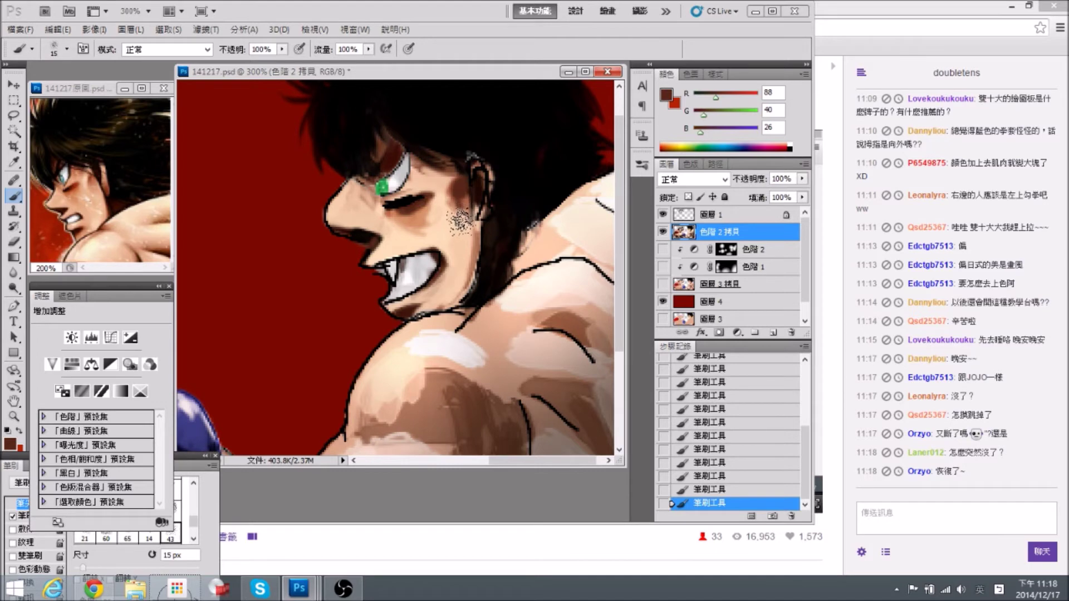
Try near-black strokes along the opponent's eye with a 6 px brush, and step back in the history to before the last two strokes.
key("bracketleft")
key("bracketleft")
key("ctrl+minus")
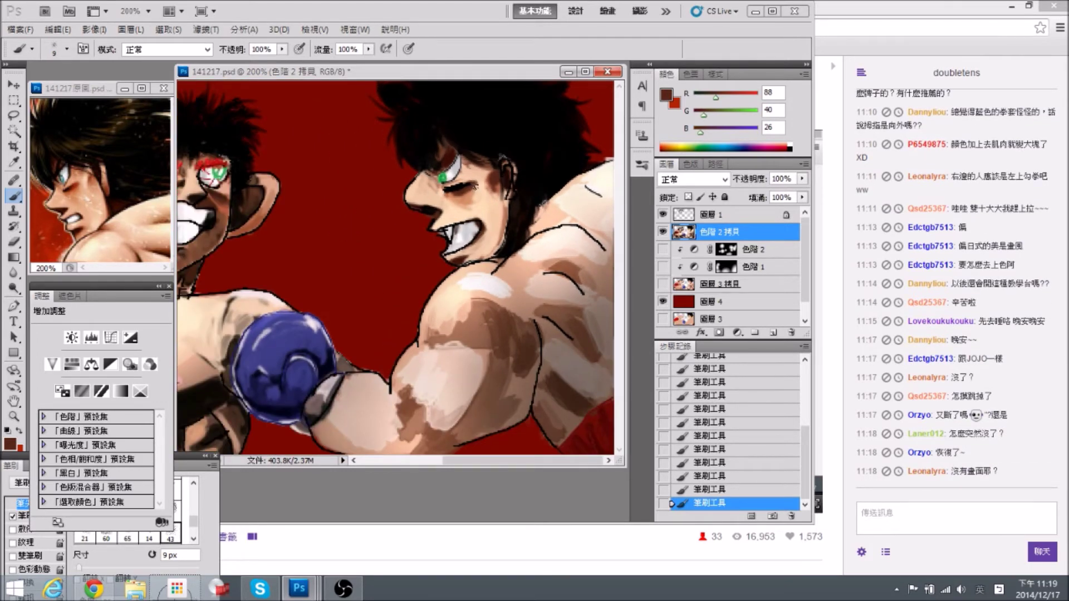
key("ctrl+plus")
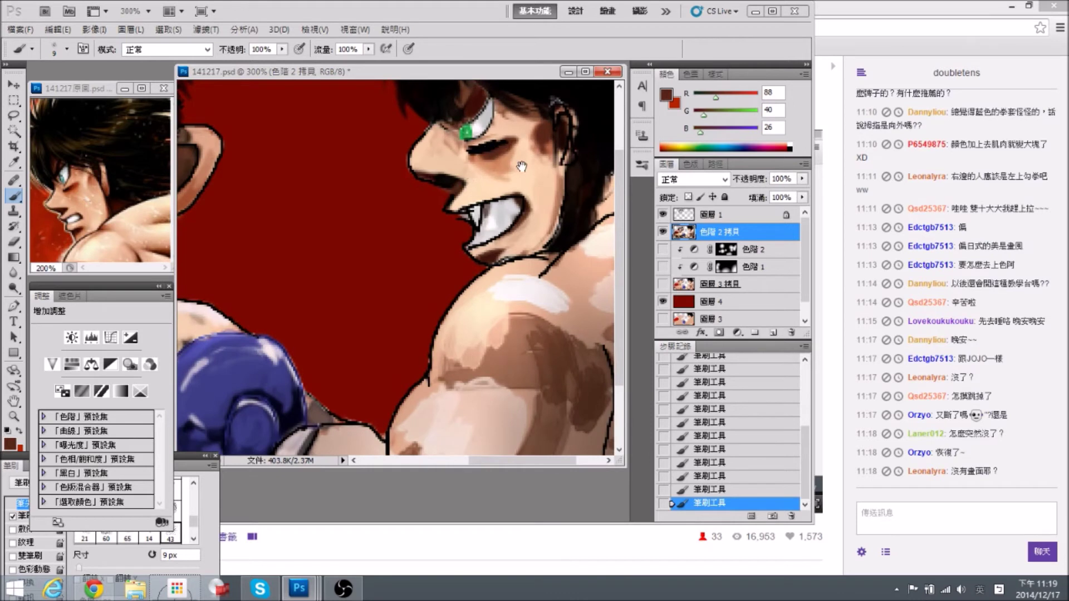
left_click_drag(521, 166, 468, 165)
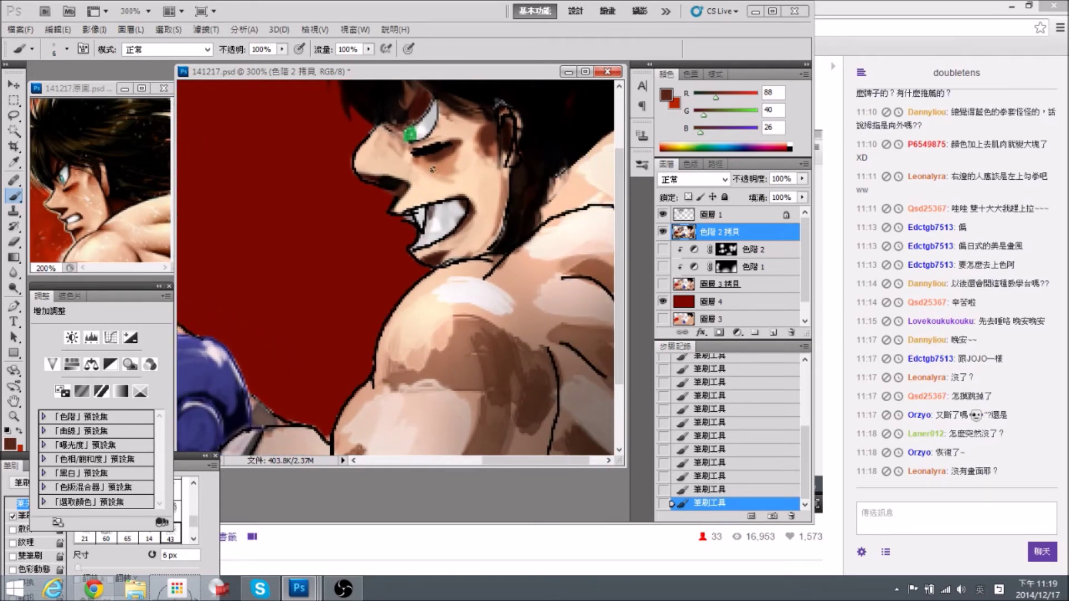
left_click_drag(430, 168, 377, 231)
left_click_drag(381, 183, 439, 214)
left_click(442, 163, "alt")
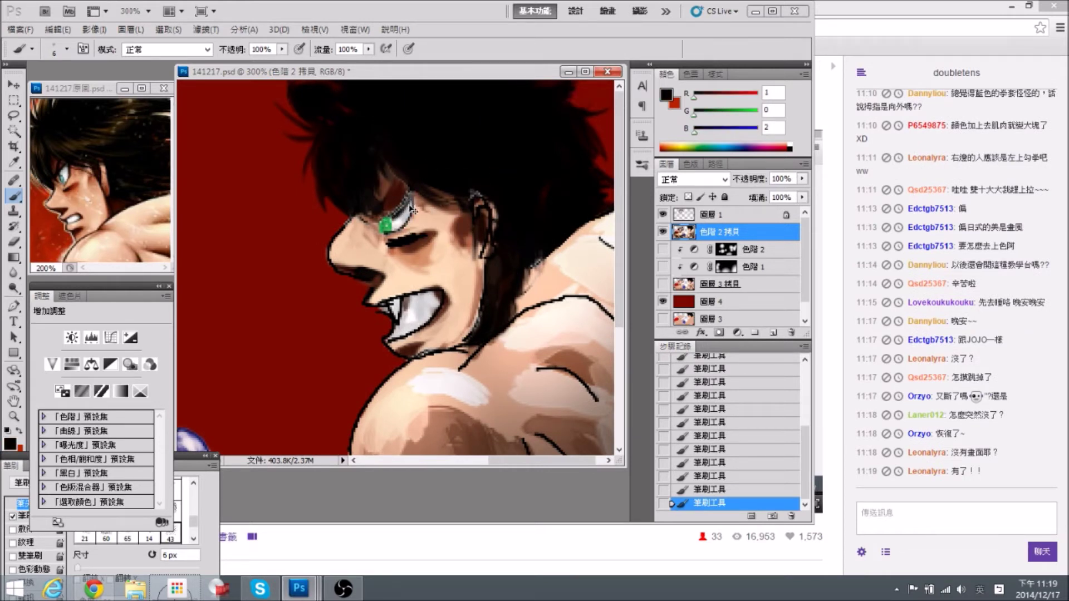
left_click(719, 491)
left_click(710, 464)
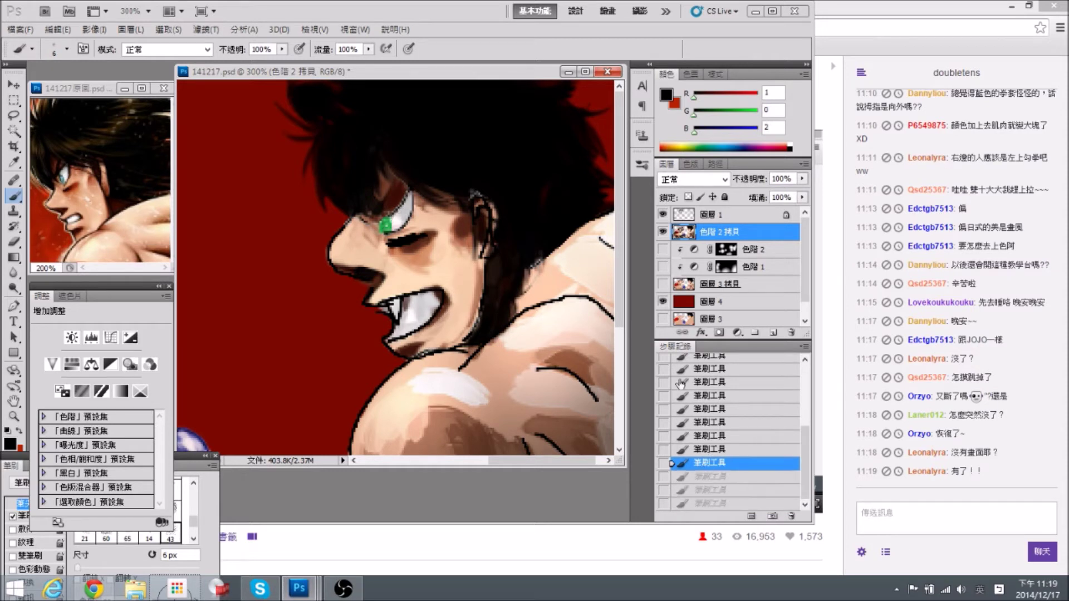
left_click(708, 476)
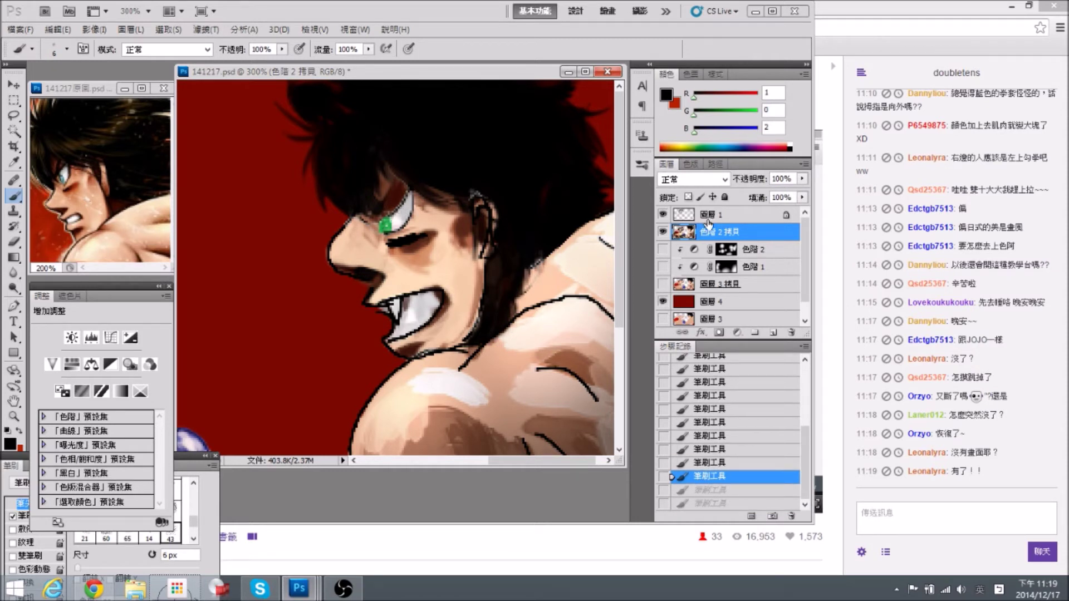
On layer 圖層 1, lasso the line-art spots at the opponent's brow, eye, ear, jaw and chin into one selection.
left_click(710, 214)
left_click(14, 115)
mouse_move(350, 211)
left_mouse_down()
mouse_move(338, 229)
mouse_move(351, 210)
mouse_move(417, 213)
mouse_move(402, 189)
mouse_move(385, 214)
left_mouse_up()
left_click_drag(482, 202, 466, 203)
left_click_drag(498, 317, 483, 305)
left_click_drag(441, 344, 409, 355)
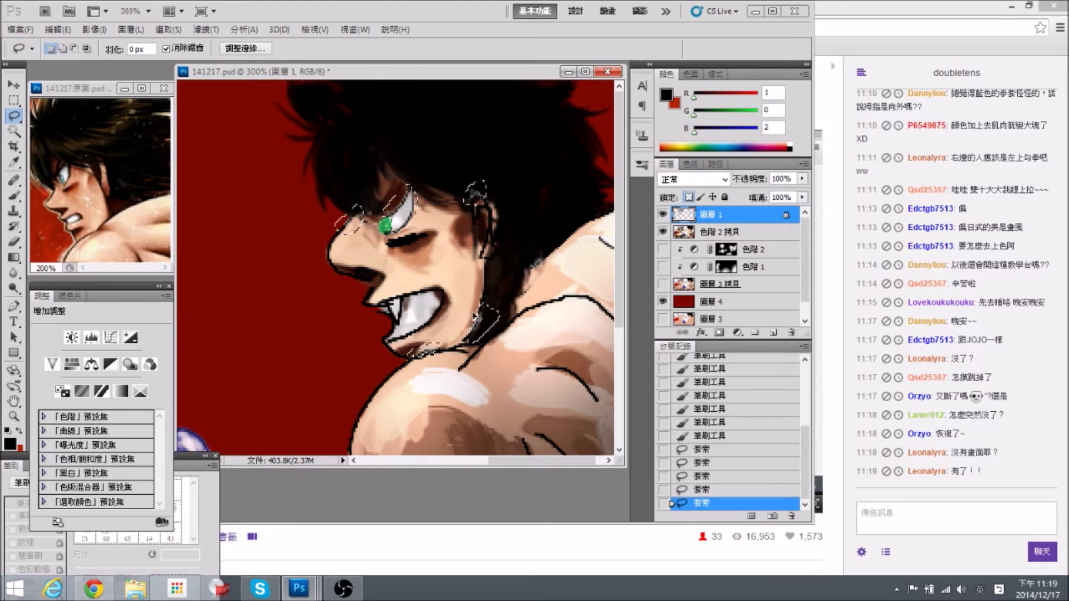
Darken the selected line art to black with Hue/Saturation at lightness -100, and clear the selection.
key("ctrl+u")
left_click_drag(700, 258, 626, 264)
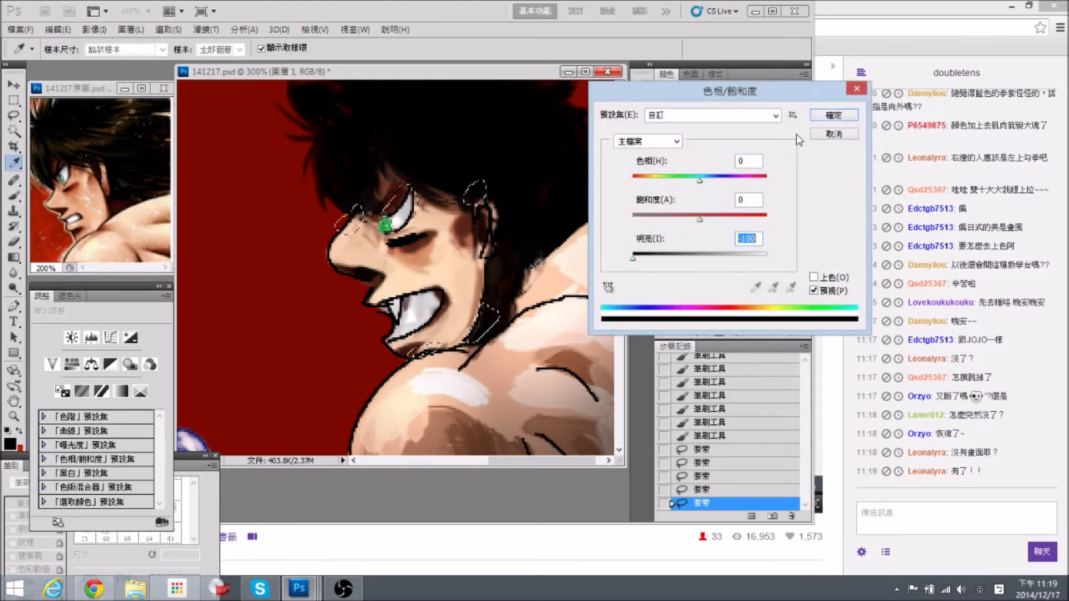
left_click(817, 116)
key("ctrl+d")
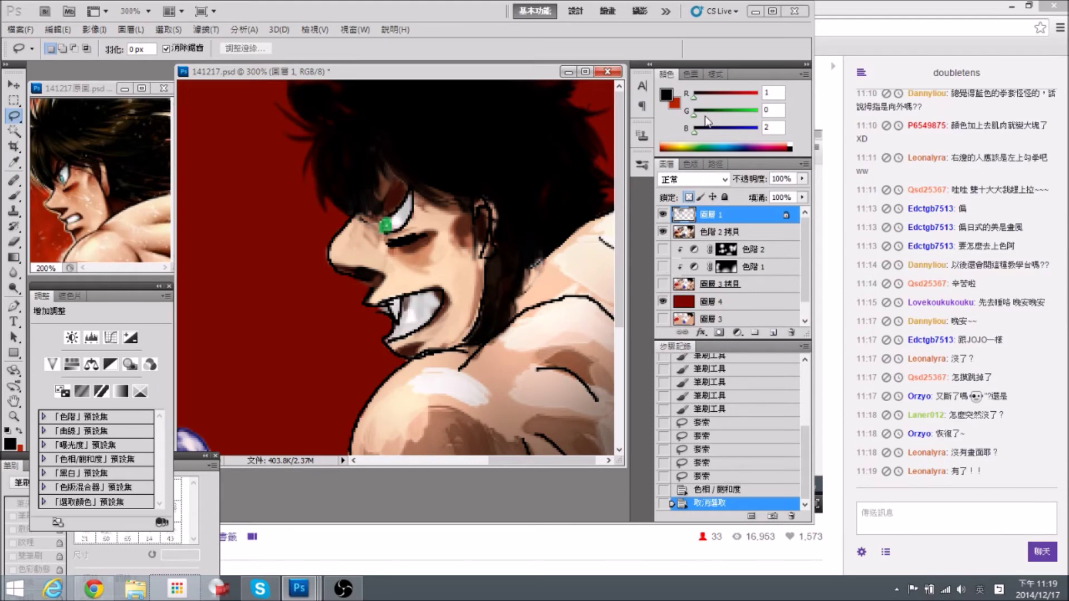
Make 色階 2 拷貝 the active layer and examine the opponent's face and shoulder in the original poster at 100%.
key("ctrl+minus")
key("ctrl+minus")
key("ctrl+plus")
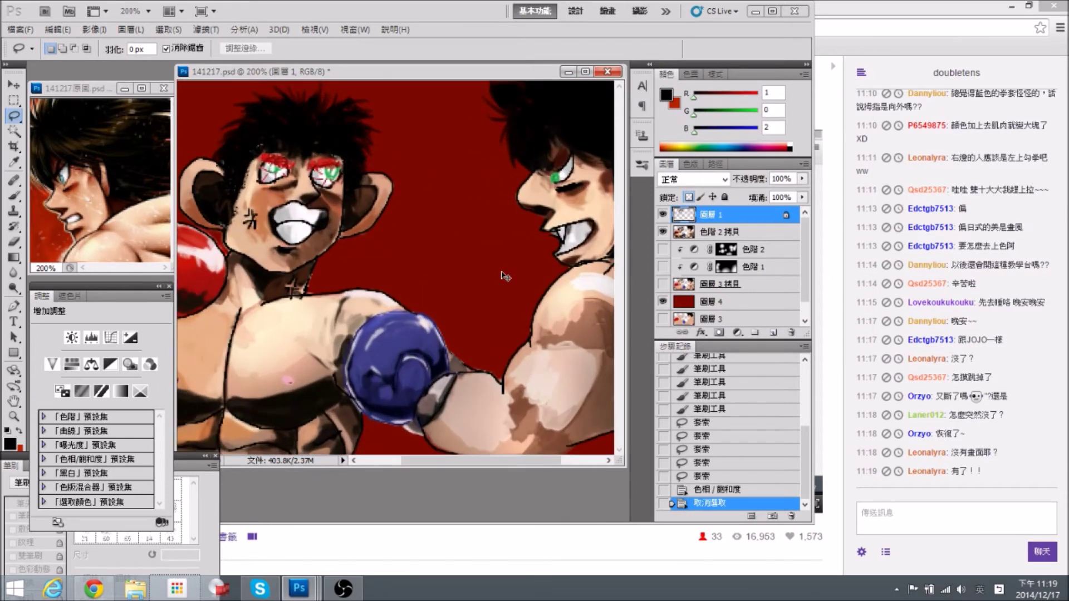
left_click_drag(534, 209, 404, 241)
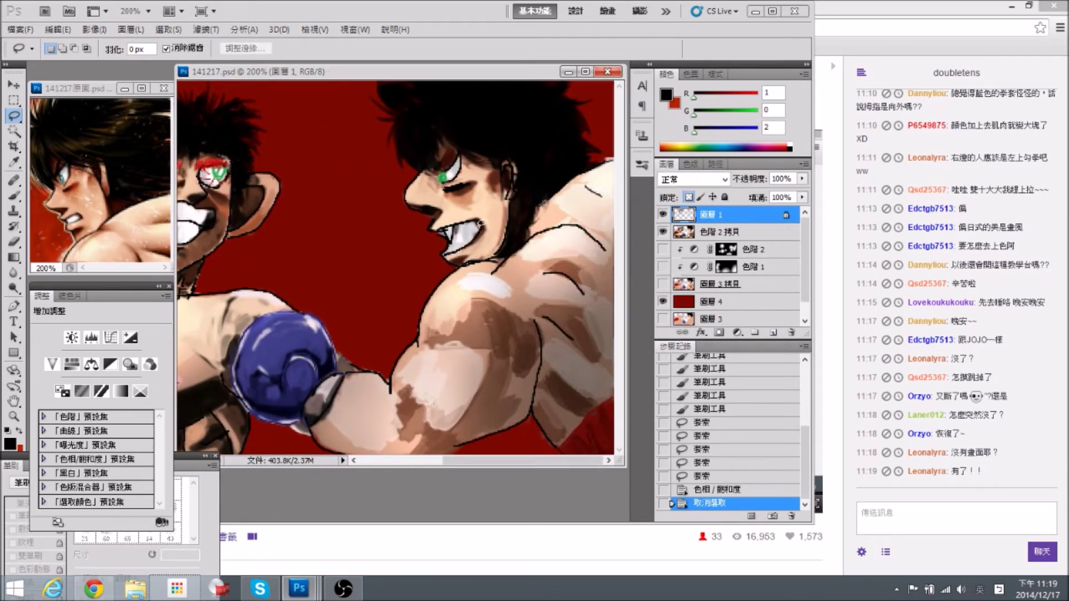
left_click(710, 235)
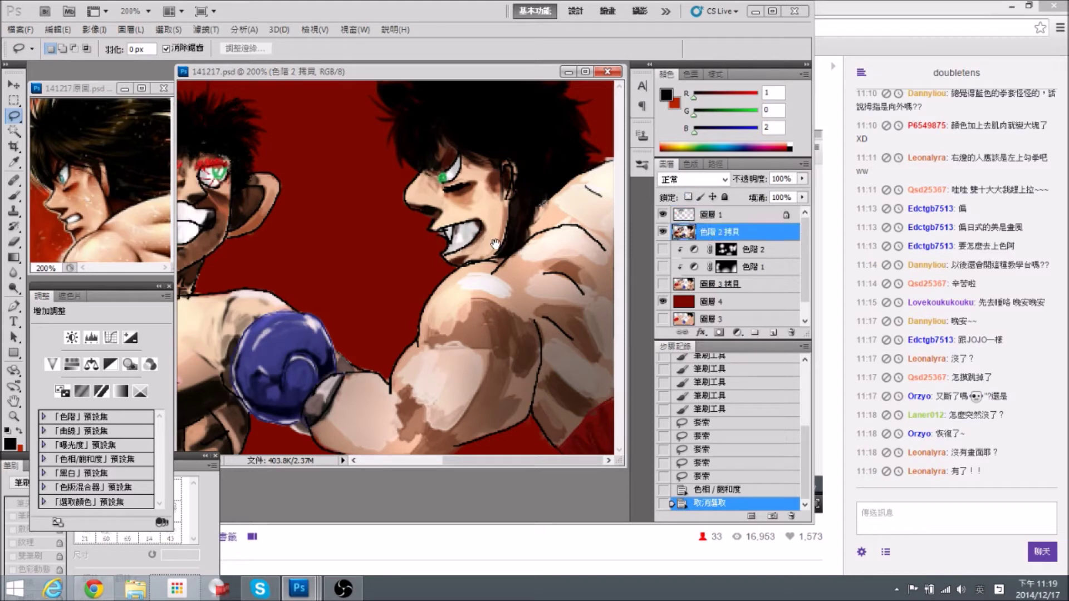
left_click(103, 155)
left_click_drag(139, 225, 98, 169)
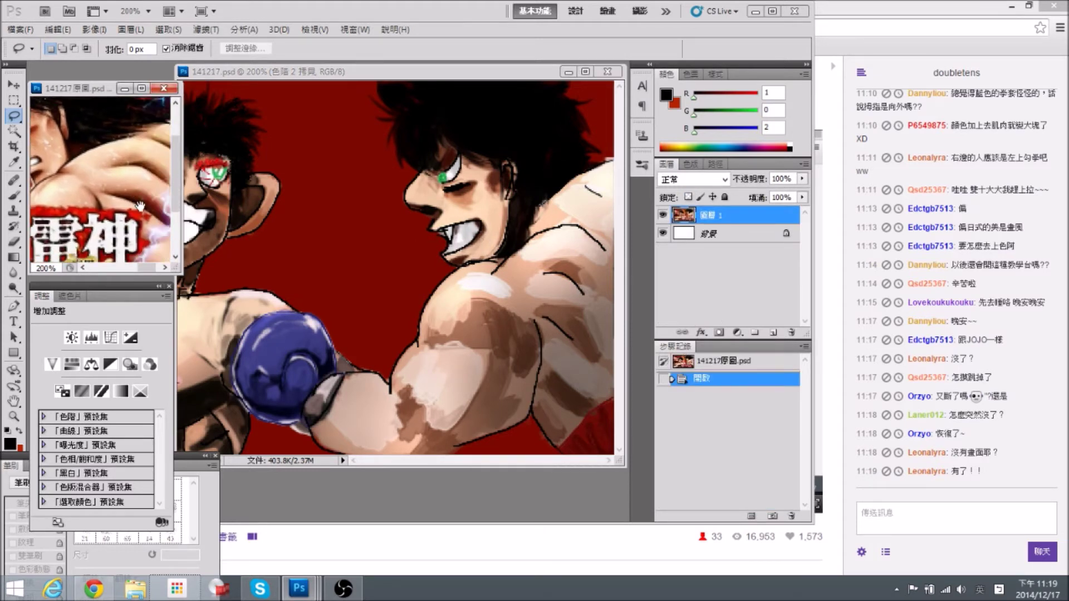
key("ctrl+minus")
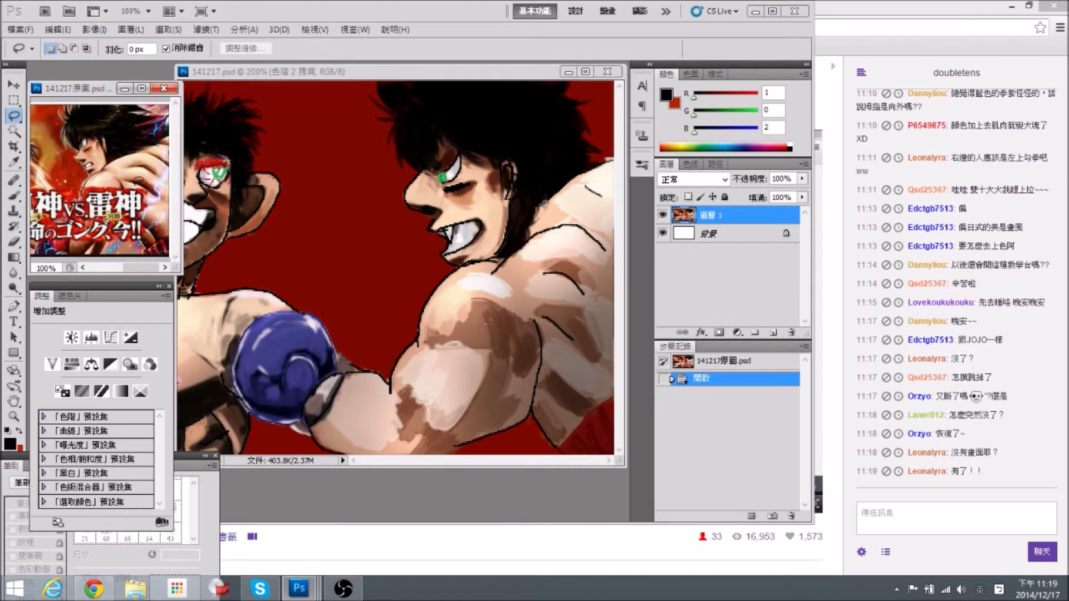
left_click(532, 260)
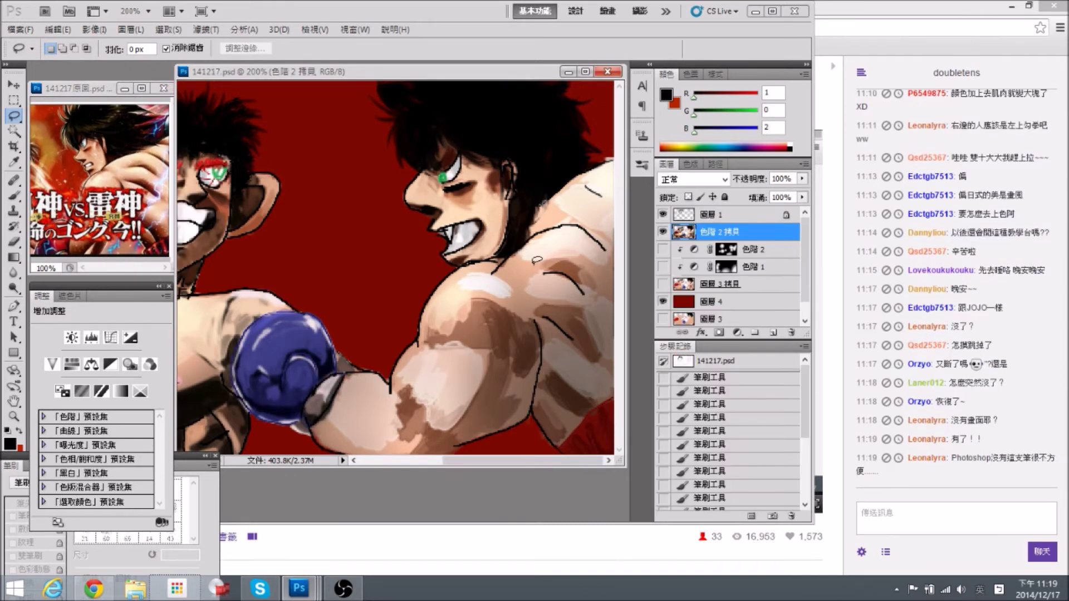
key("ctrl+plus")
left_click_drag(519, 272, 458, 278)
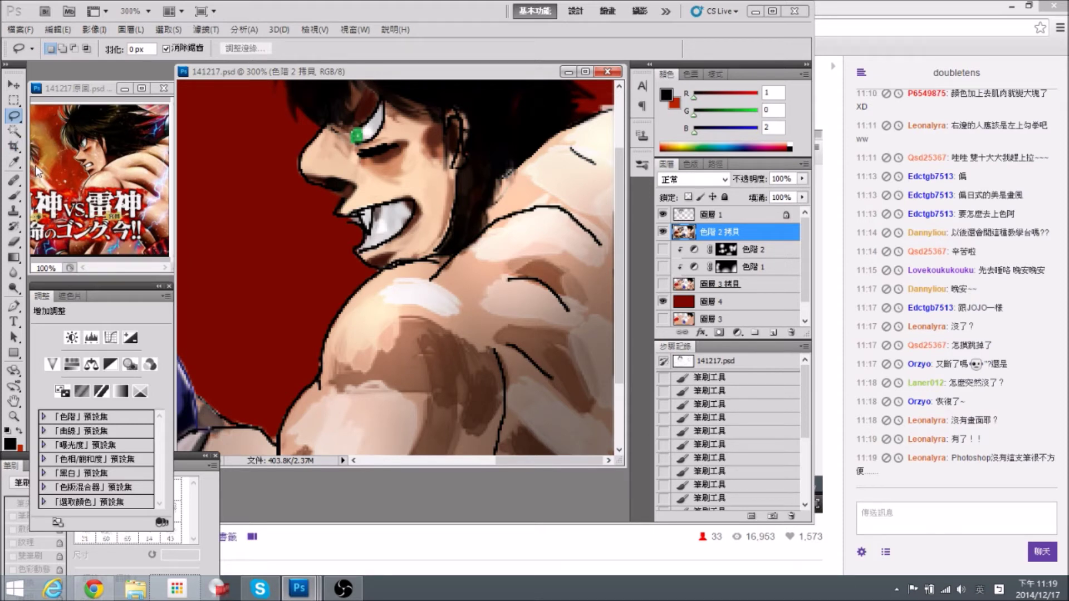
Rework the shadow in front of the opponent's ear with near-black and sampled brown, using an 8 to 9 px brush.
left_click(14, 195)
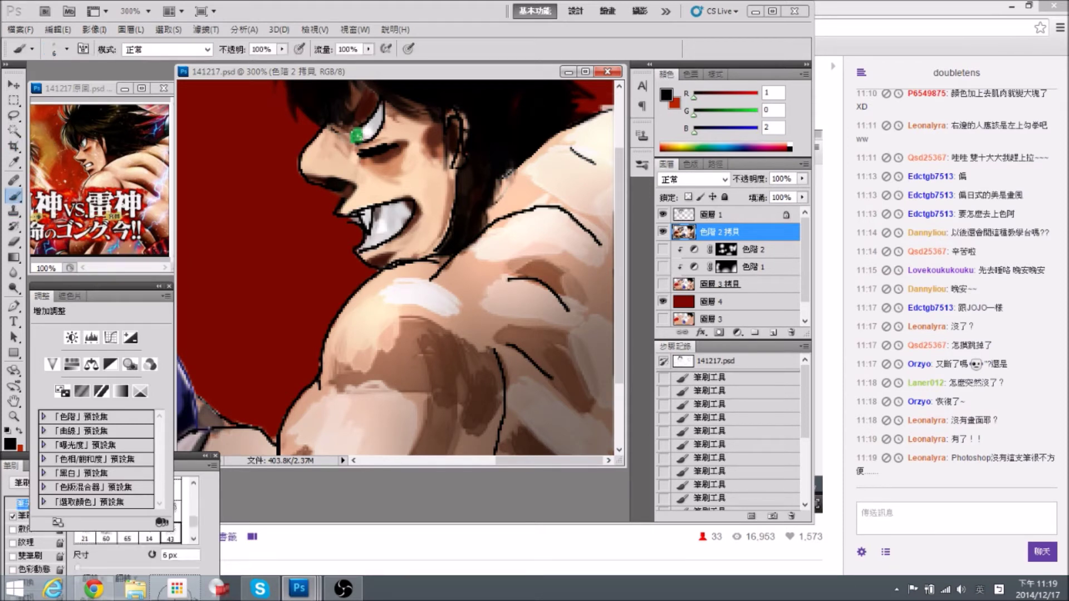
left_click_drag(442, 154, 435, 162)
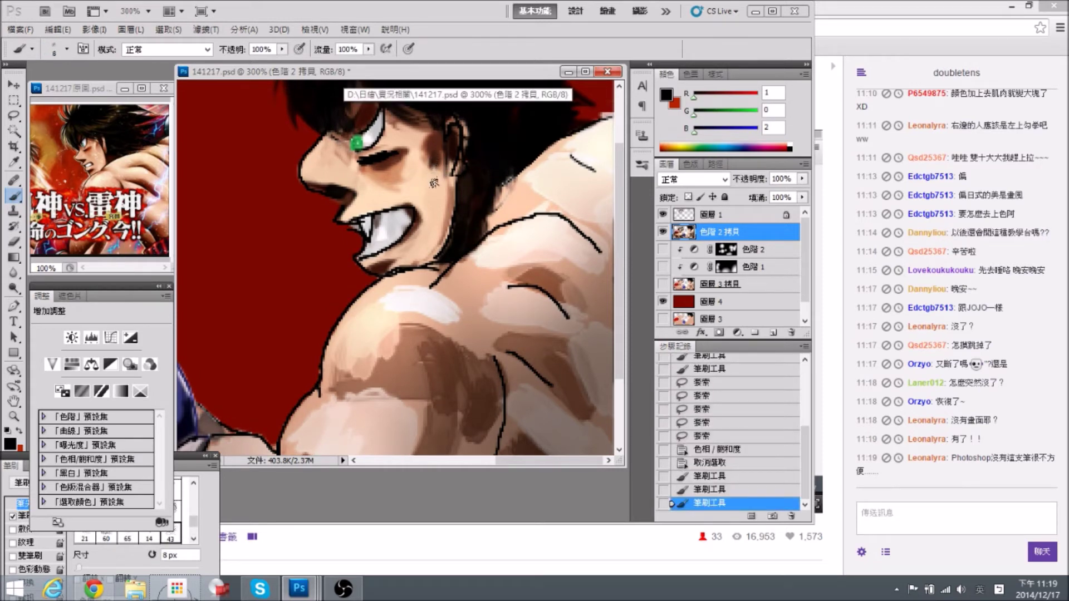
mouse_move(433, 185)
left_mouse_down()
mouse_move(434, 198)
mouse_move(437, 167)
mouse_move(439, 191)
left_mouse_up()
left_click(431, 195, "alt")
key("bracketright")
left_click(442, 158, "alt")
mouse_move(440, 166)
left_mouse_down()
mouse_move(429, 184)
mouse_move(441, 167)
left_mouse_up()
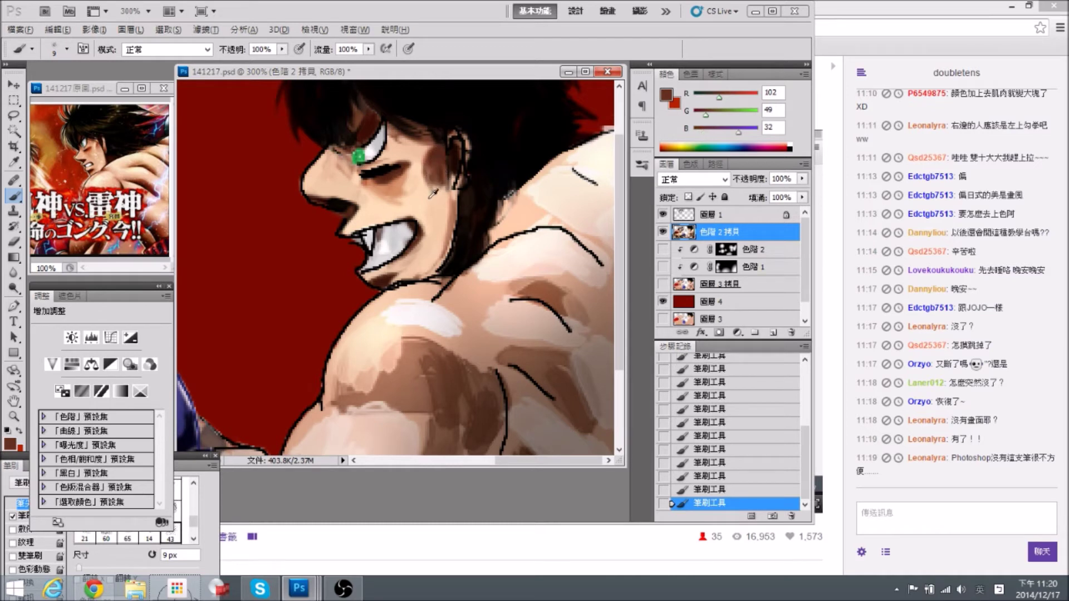
Soften the edge of the ear-side shadow into the opponent's cheek with sampled skin tones, enlarging the brush to 20 px.
left_click(426, 193, "alt")
left_click(440, 163, "alt")
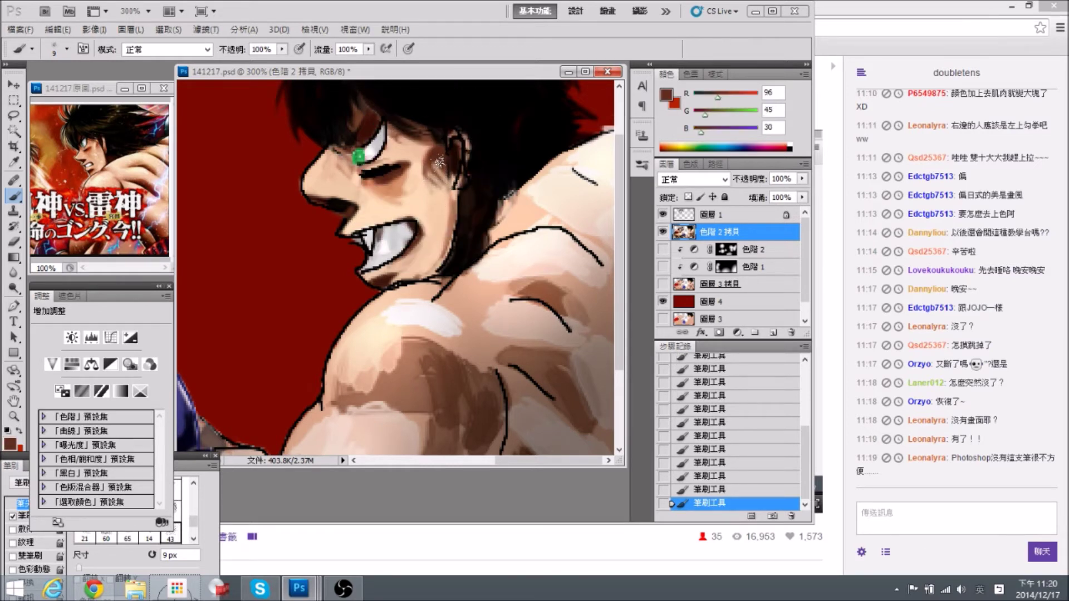
left_click(437, 166, "alt")
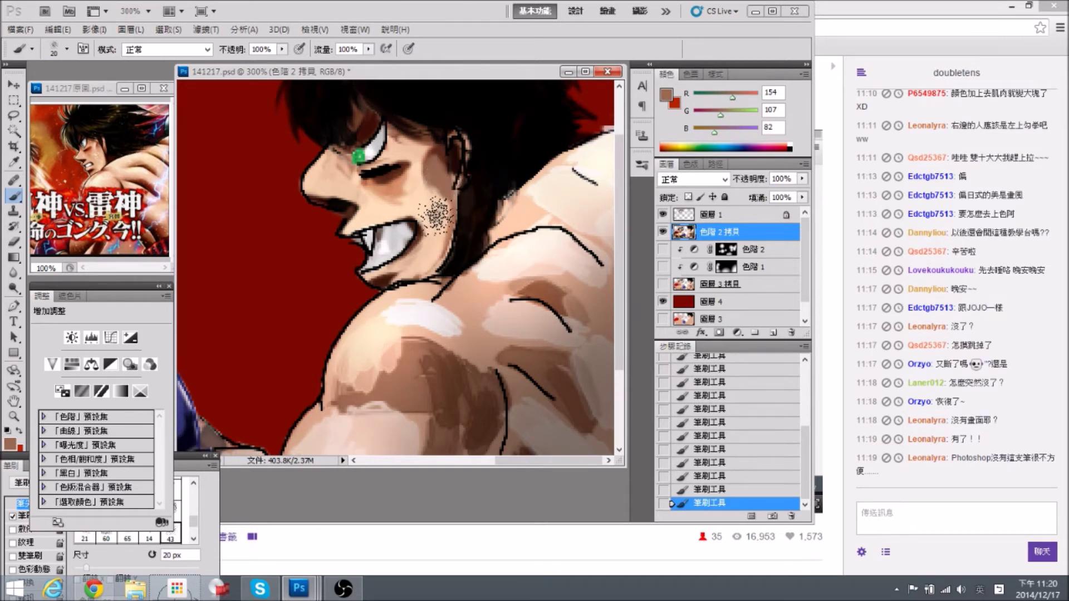
left_click(432, 214, "alt")
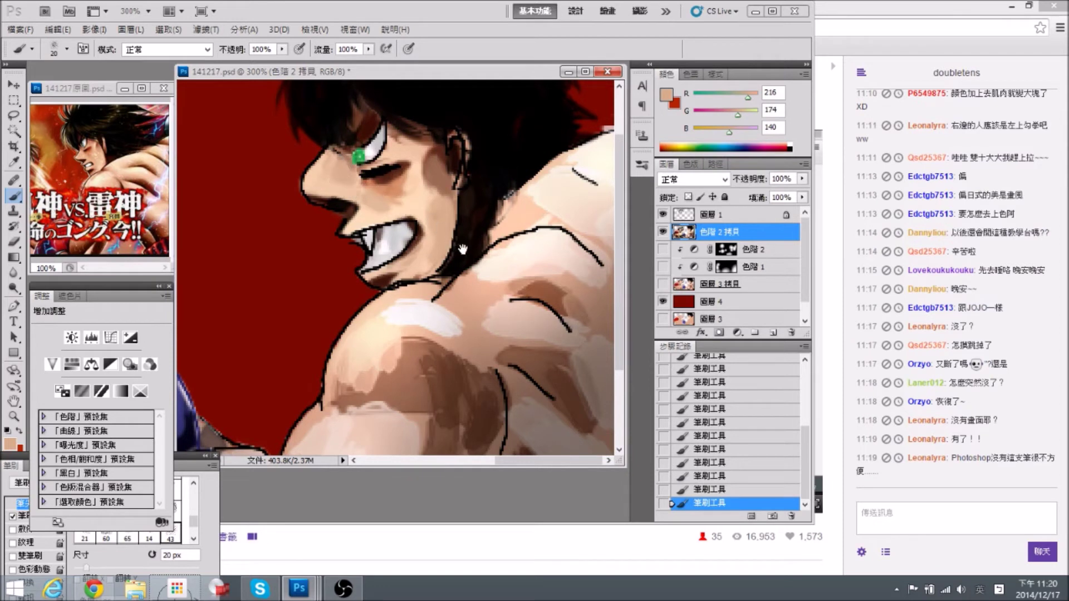
Retouch the opponent's jaw and chin with skin tones sampled from the face, reducing the brush from 20 px to 10 px.
scroll(462, 251, "down", 1)
left_click(444, 255, "alt")
left_click_drag(472, 238, 513, 248)
scroll(484, 245, "down", 1)
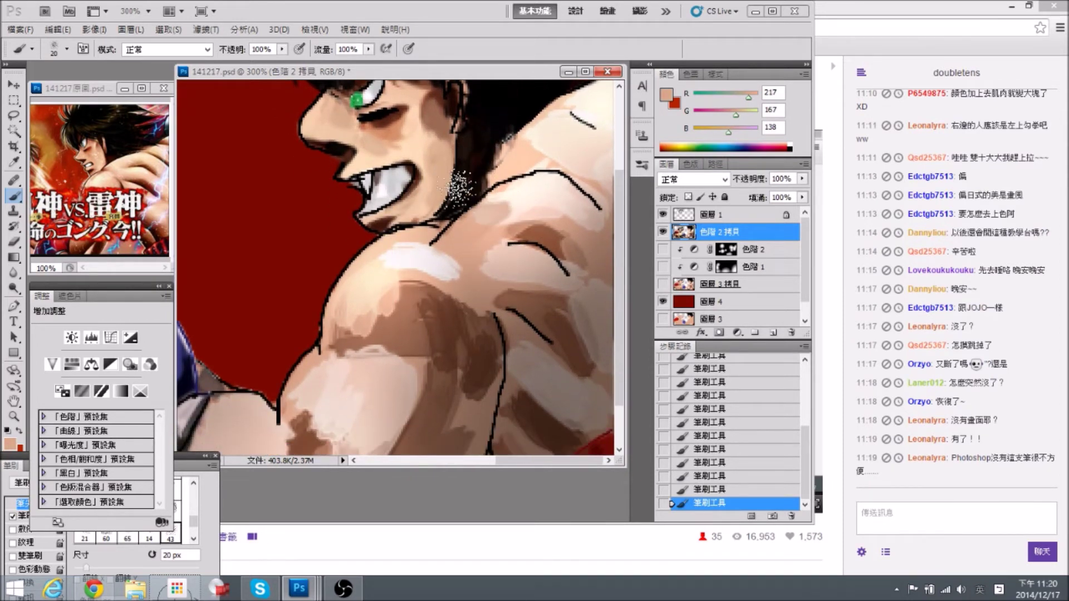
left_click(402, 116, "alt")
key("bracketleft")
left_click(388, 224, "alt")
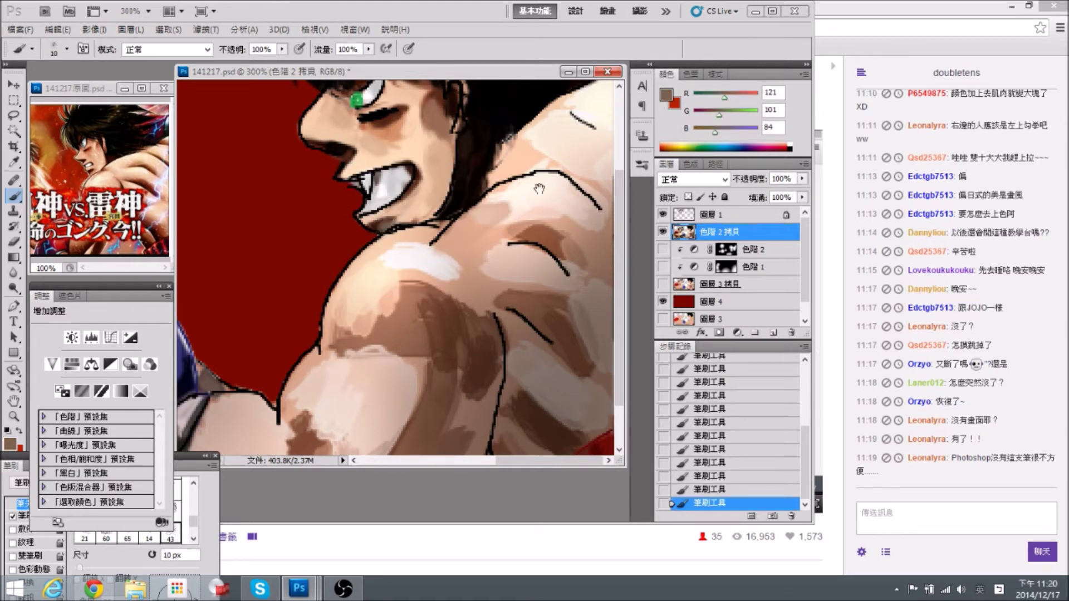
Fill out the opponent's hair along the neck and shoulder edge with sampled near-black and the 10 px brush.
scroll(432, 244, "up", 3)
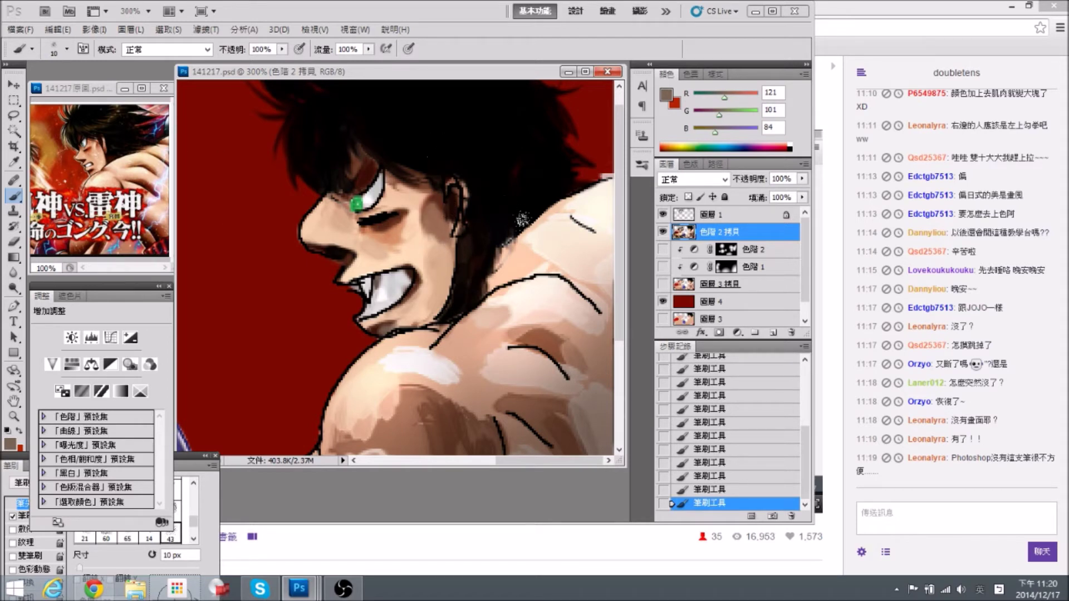
mouse_move(567, 248)
left_mouse_down()
mouse_move(525, 225)
mouse_move(543, 206)
left_mouse_up()
left_click(507, 202, "alt")
left_click_drag(490, 231, 590, 151)
mouse_move(523, 228)
left_mouse_down()
mouse_move(523, 272)
mouse_move(564, 246)
left_mouse_up()
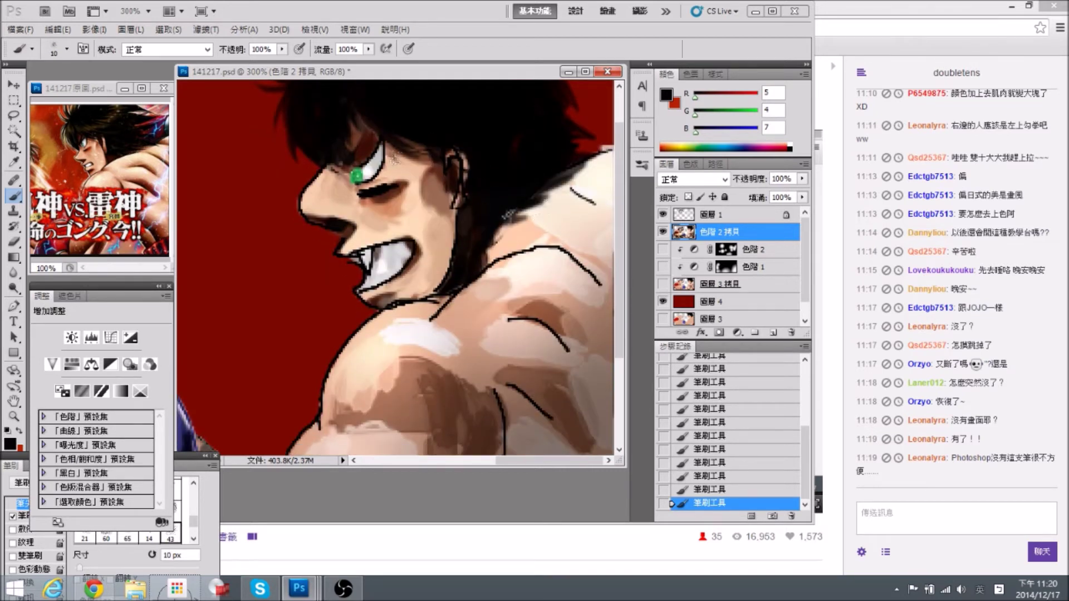
Paint a dark brown shadow along the upper muscle crease on the opponent's back, using a red-brown sampled from the original poster.
left_click(149, 180, "alt")
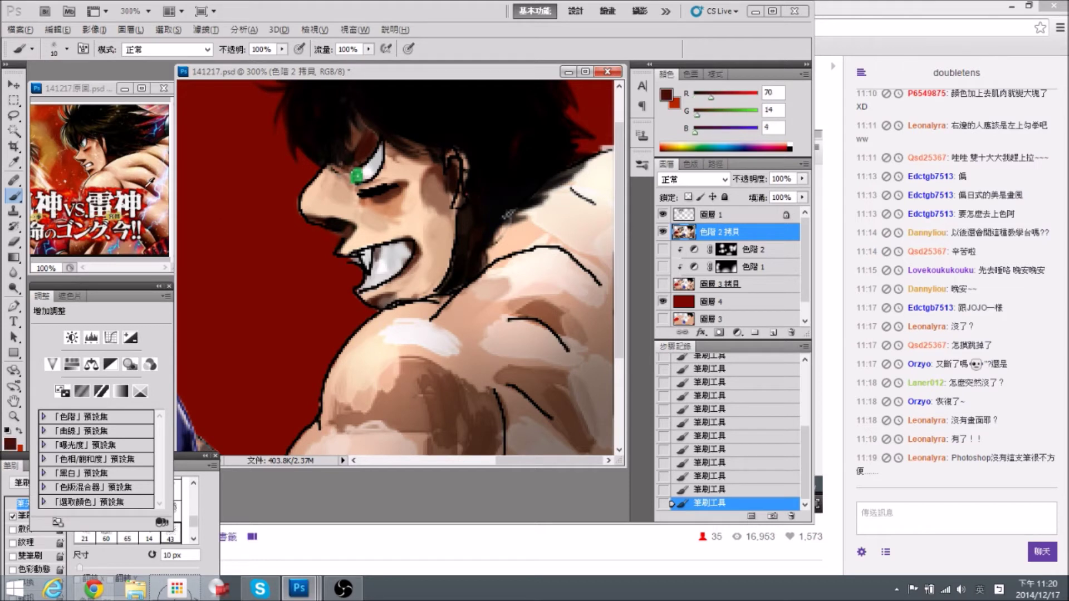
mouse_move(517, 322)
left_mouse_down()
mouse_move(516, 282)
mouse_move(551, 282)
mouse_move(594, 333)
left_mouse_up()
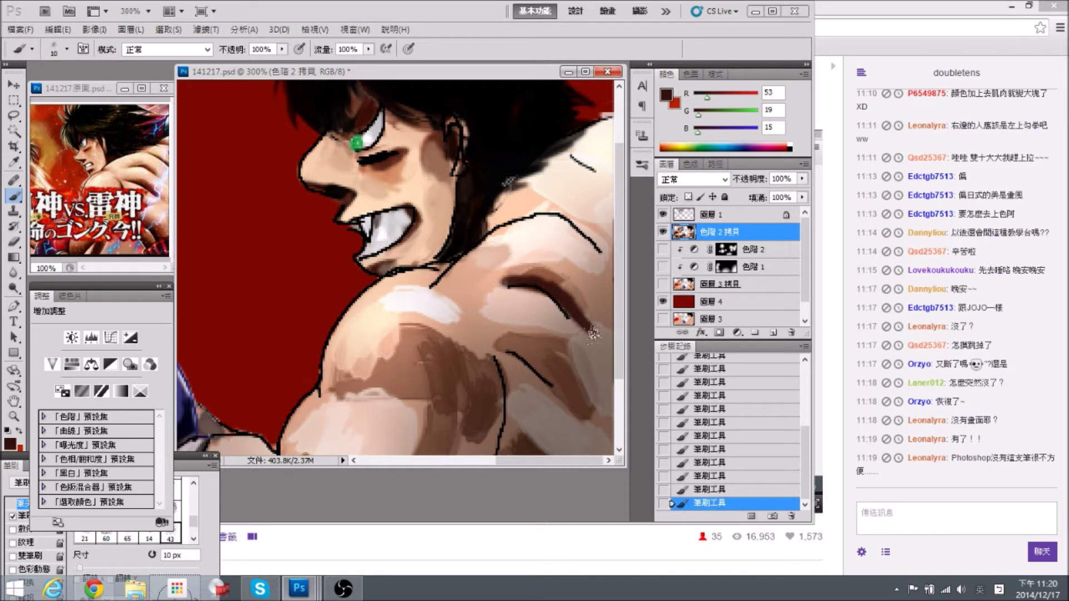
left_click(576, 306, "alt")
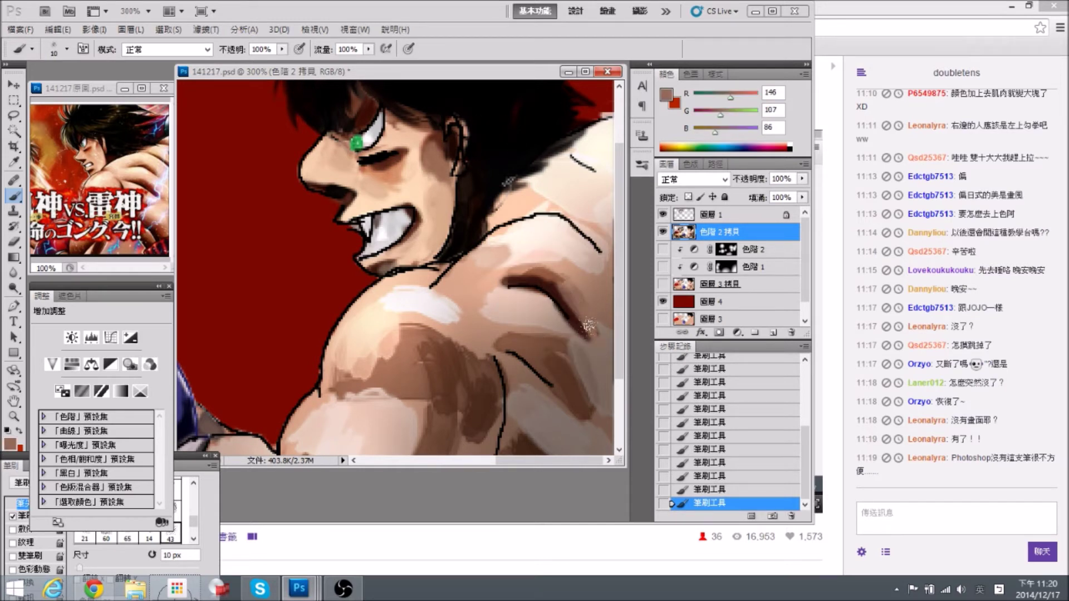
Brighten the top of the opponent's shoulder blade beneath its outline with sampled cream tones and a 15 px brush.
key("bracketright")
left_click(493, 270, "alt")
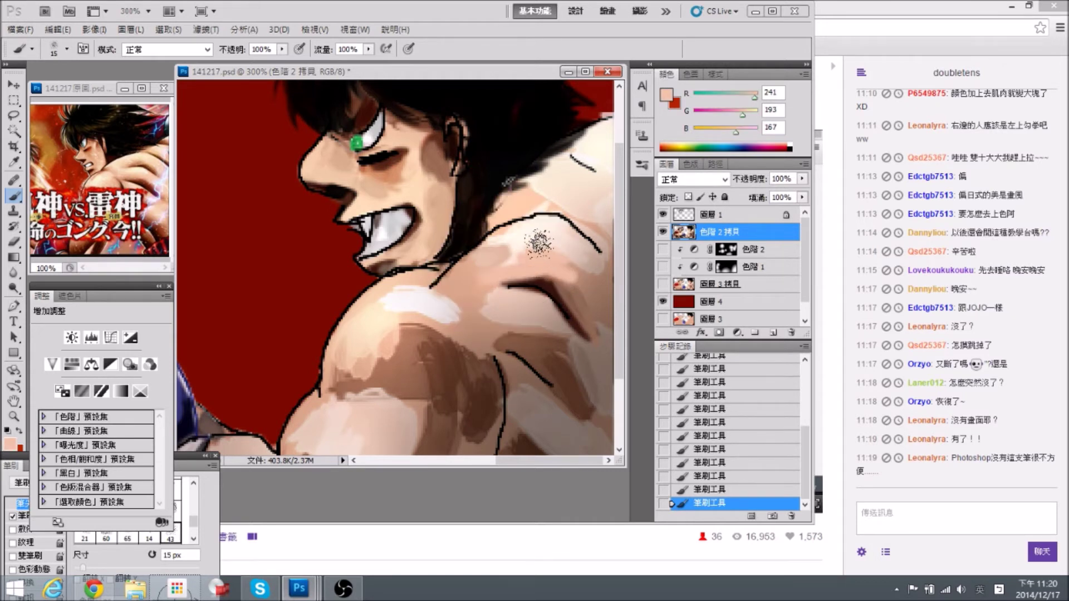
left_click(524, 229, "alt")
mouse_move(536, 239)
left_mouse_down()
mouse_move(572, 246)
mouse_move(557, 229)
mouse_move(511, 240)
left_mouse_up()
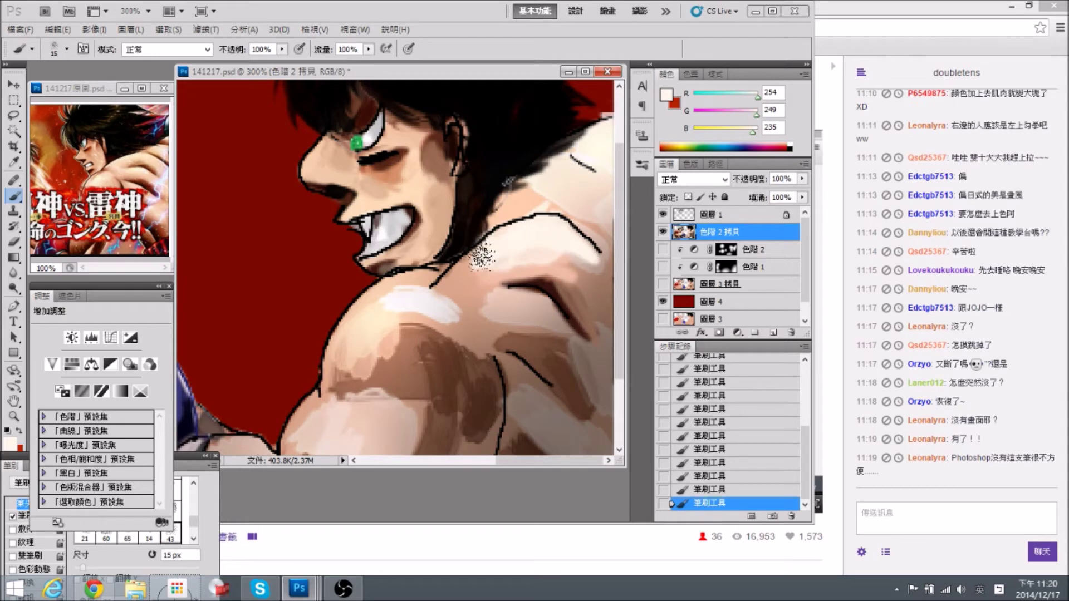
Paint a dark brown shadow along the lower muscle crease on the opponent's back and trim its edge with sampled light skin.
left_click(549, 335, "alt")
left_click_drag(550, 335, 549, 312)
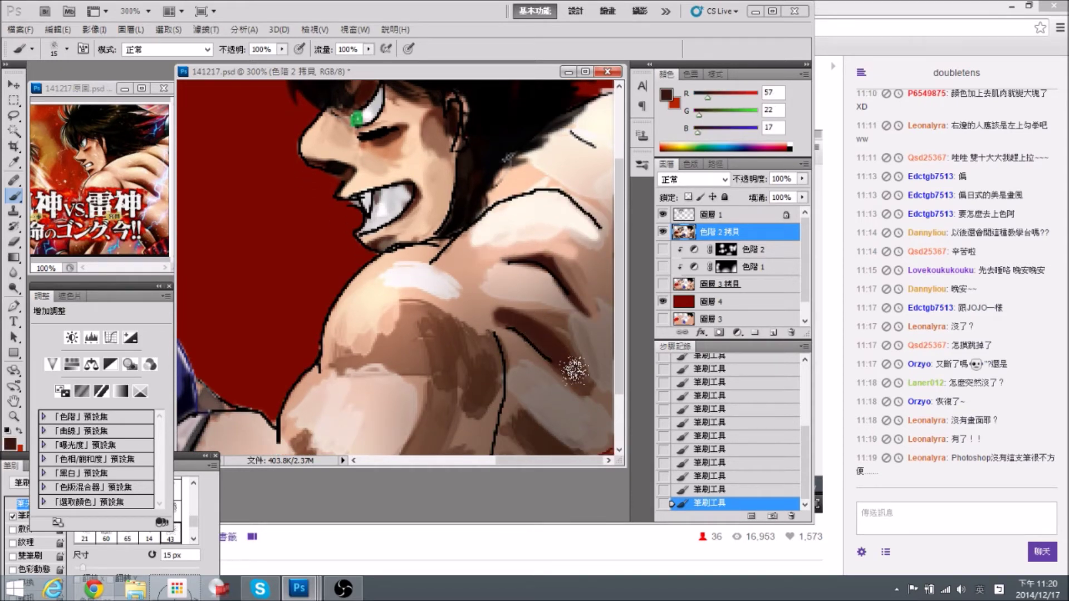
left_click(481, 295, "alt")
left_click_drag(494, 299, 548, 320)
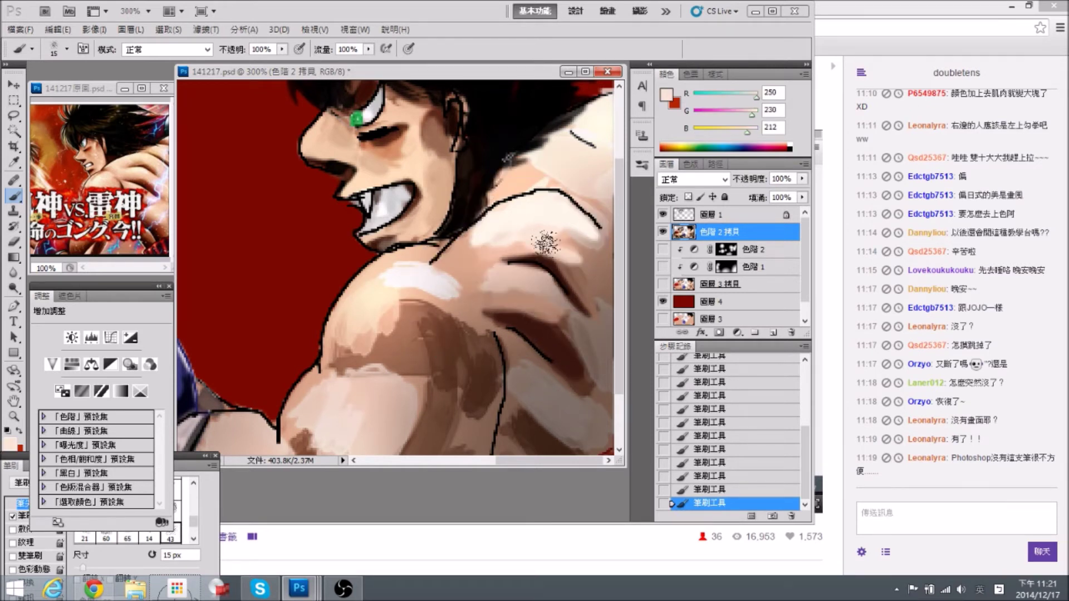
Smooth the shoulder-blade highlight with sampled cream skin tones, enlarging the brush to 20 px.
left_click(554, 243, "alt")
key("bracketright")
key("bracketright")
left_click(540, 237, "alt")
left_click_drag(540, 236, 568, 234)
Thicken the outline over the opponent's shoulder blade with sampled near-black and a 9 px brush, then sample the adjacent cream skin.
left_click(546, 214, "alt")
key("bracketleft")
key("bracketleft")
key("bracketleft")
key("bracketleft")
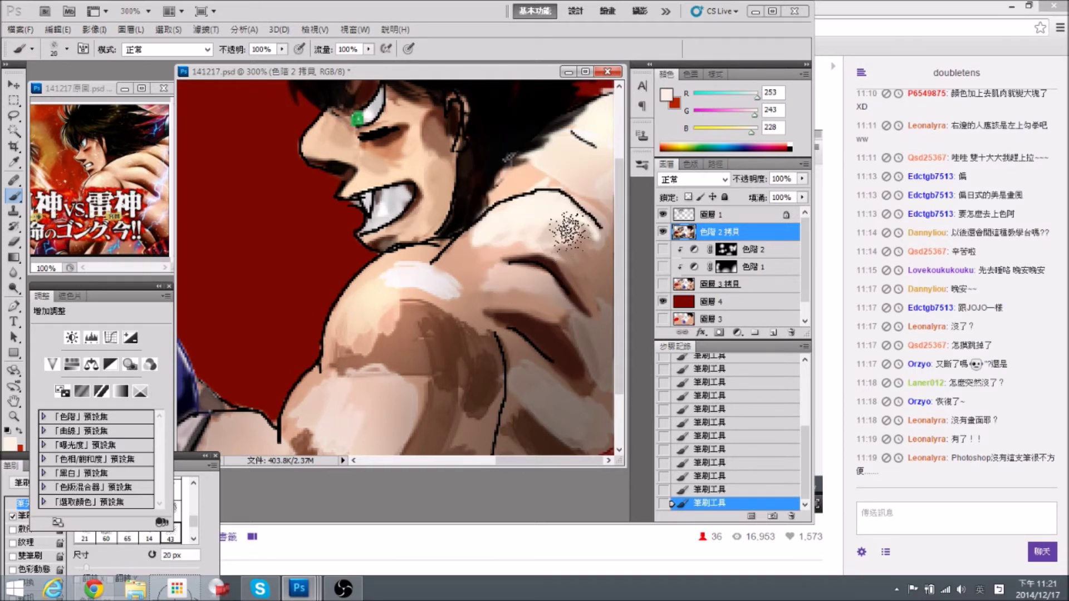
left_click(486, 156, "alt")
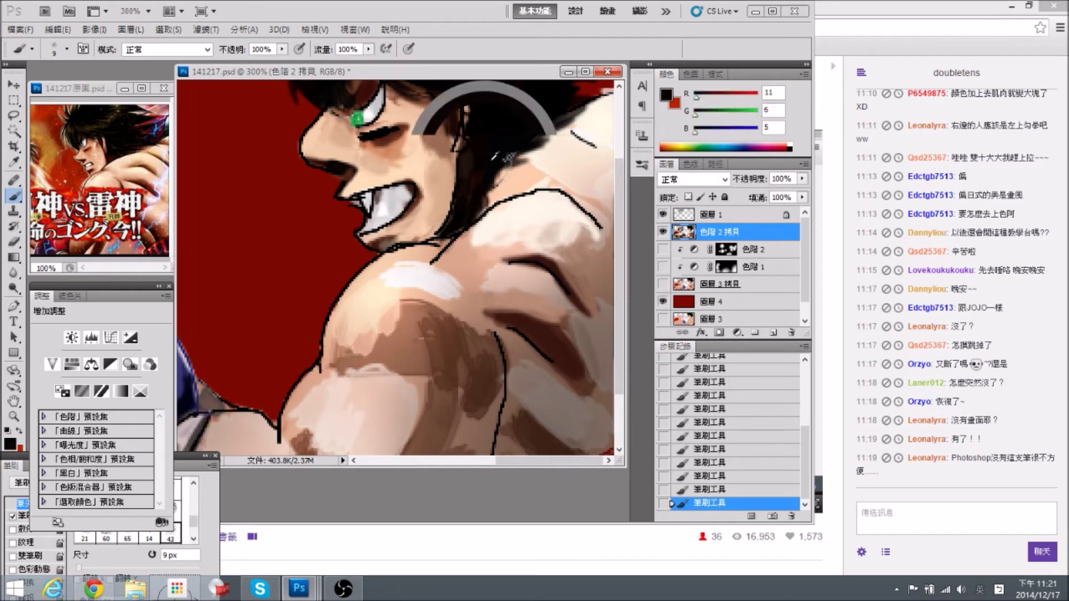
left_click_drag(555, 192, 606, 225)
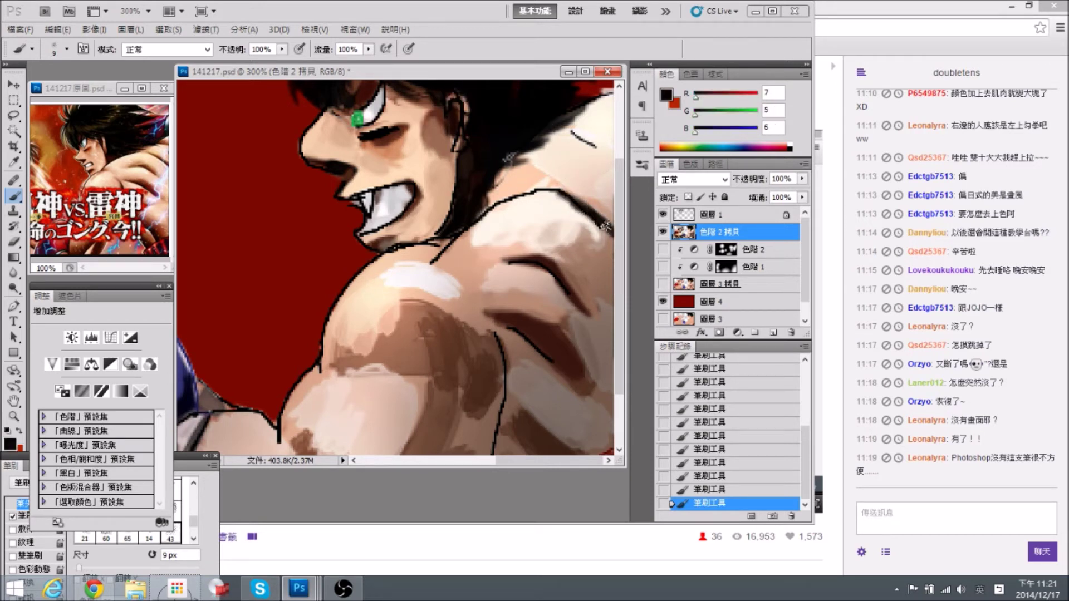
left_click(582, 203, "alt")
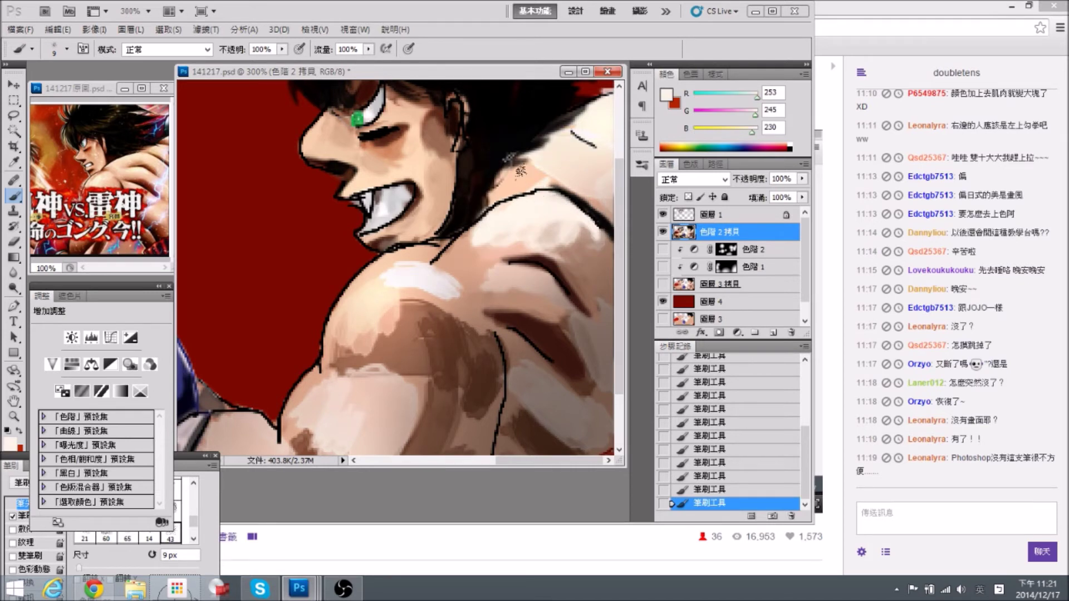
Retouch the opponent's mouth and chin edge with sampled near-black, dark brown and skin tones, using the 9 px brush.
left_click(474, 177, "alt")
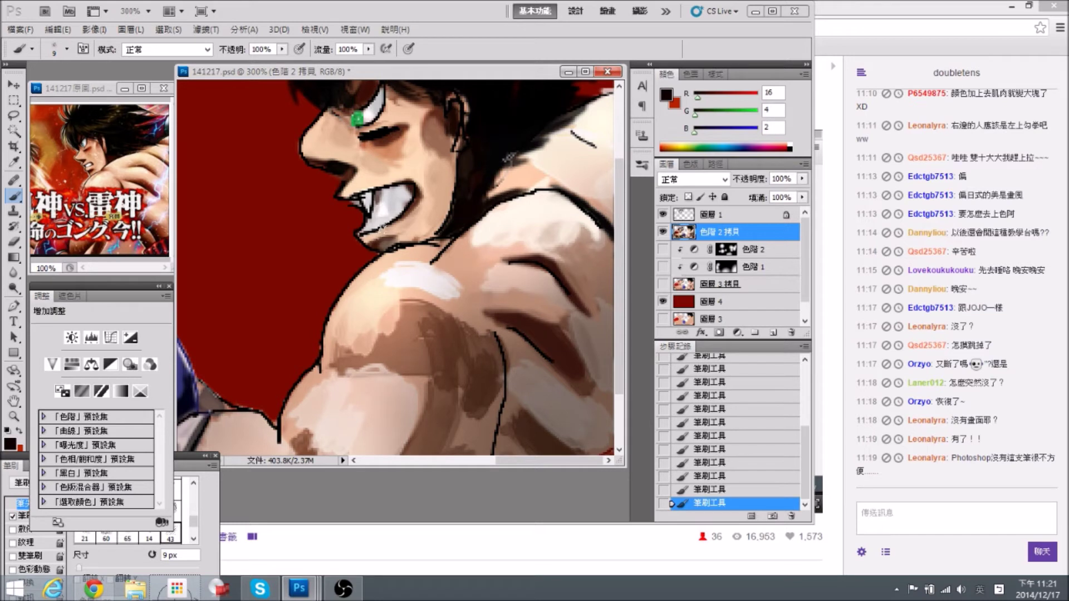
left_click(410, 227, "alt")
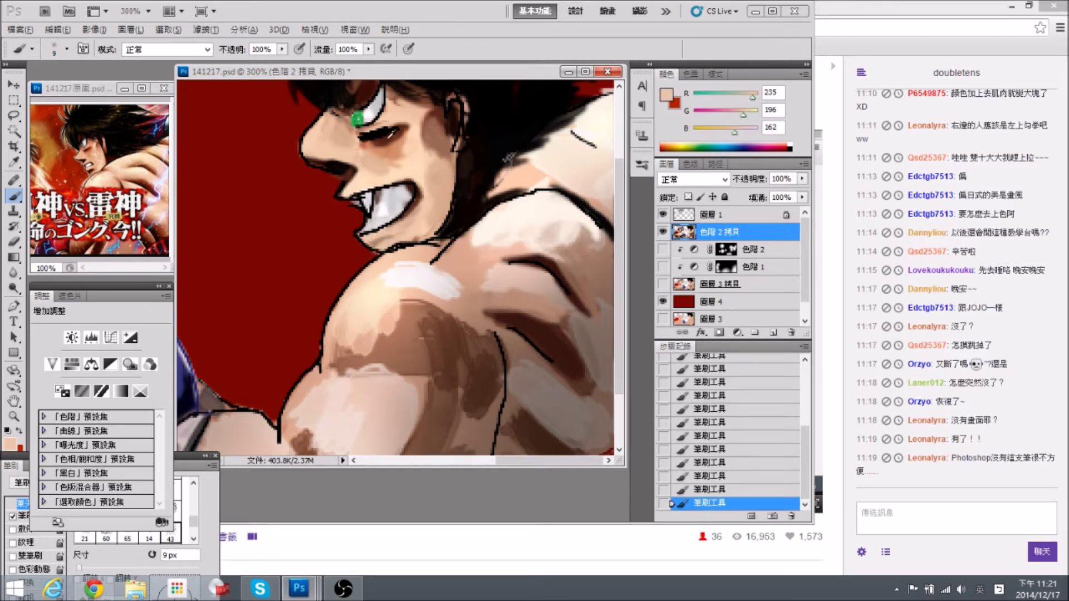
left_click(392, 236, "alt")
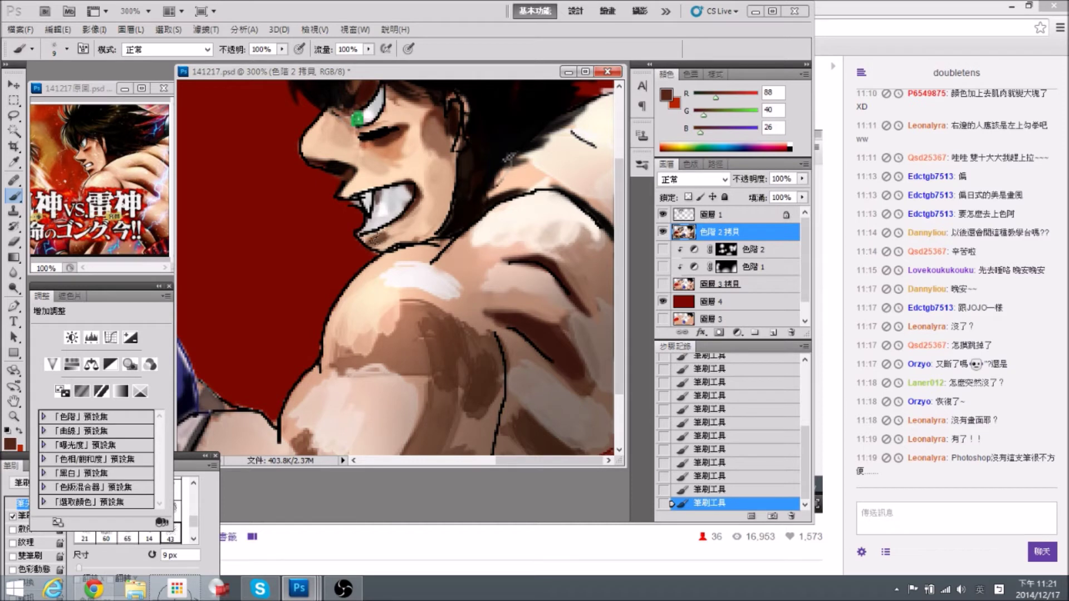
left_click(385, 238, "alt")
scroll(554, 192, "up", 2)
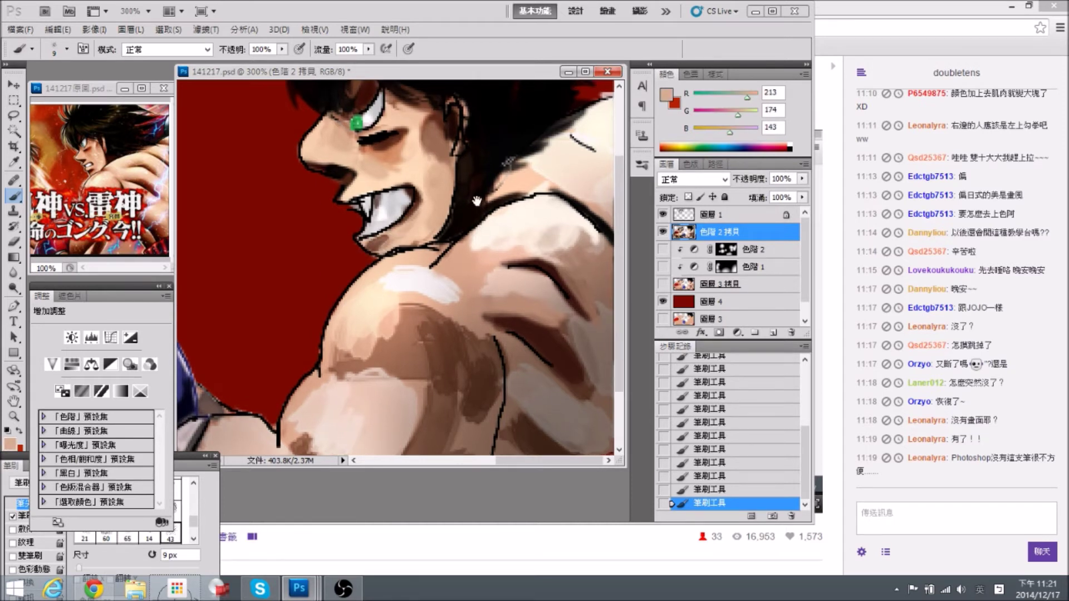
Paint a dark grey shadow along the crease at the top of the opponent's back and clean its edge with sampled cream.
left_click(520, 157, "alt")
left_click_drag(567, 165, 609, 182)
left_click(573, 181, "alt")
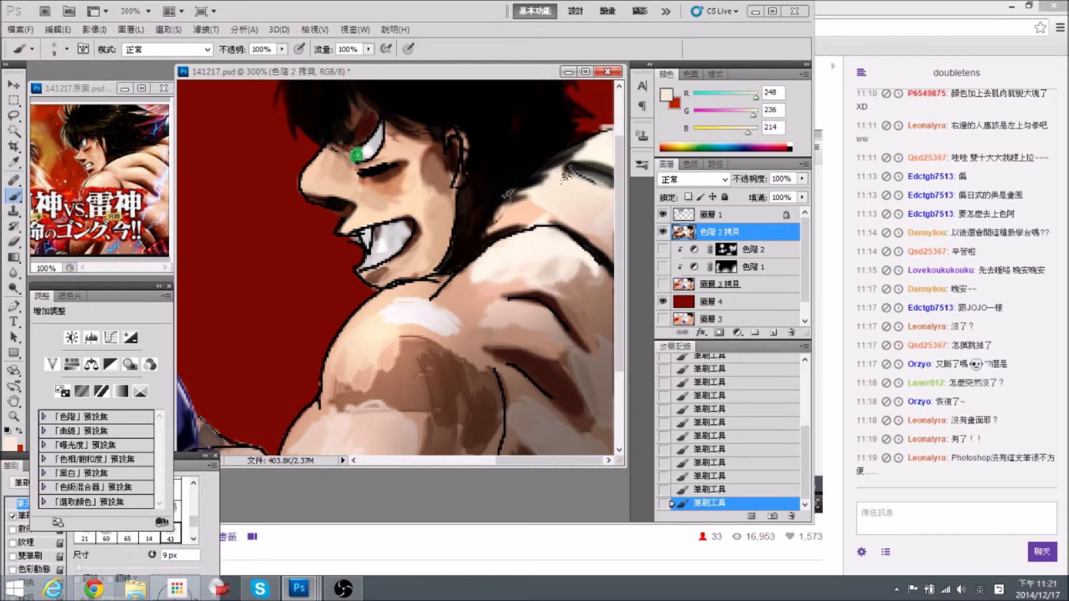
left_click(595, 176, "alt")
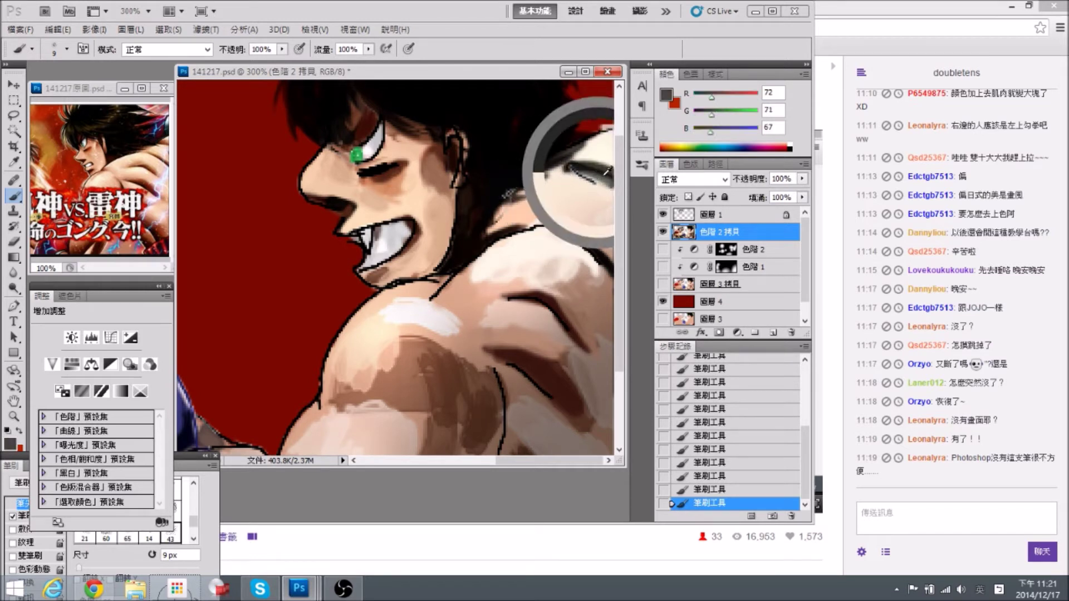
Lasso the line art on 圖層 1 around the neck hair and upper back, darken it with Hue/Saturation, and deselect.
left_click(735, 214)
left_click(13, 115)
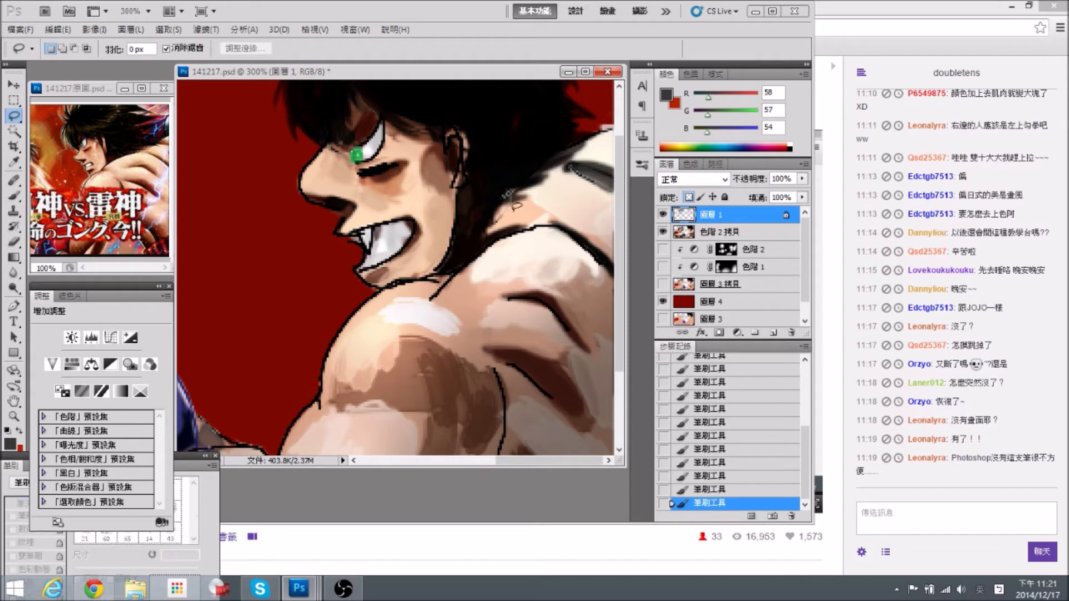
mouse_move(495, 226)
left_mouse_down()
mouse_move(532, 172)
mouse_move(590, 214)
mouse_move(529, 192)
left_mouse_up()
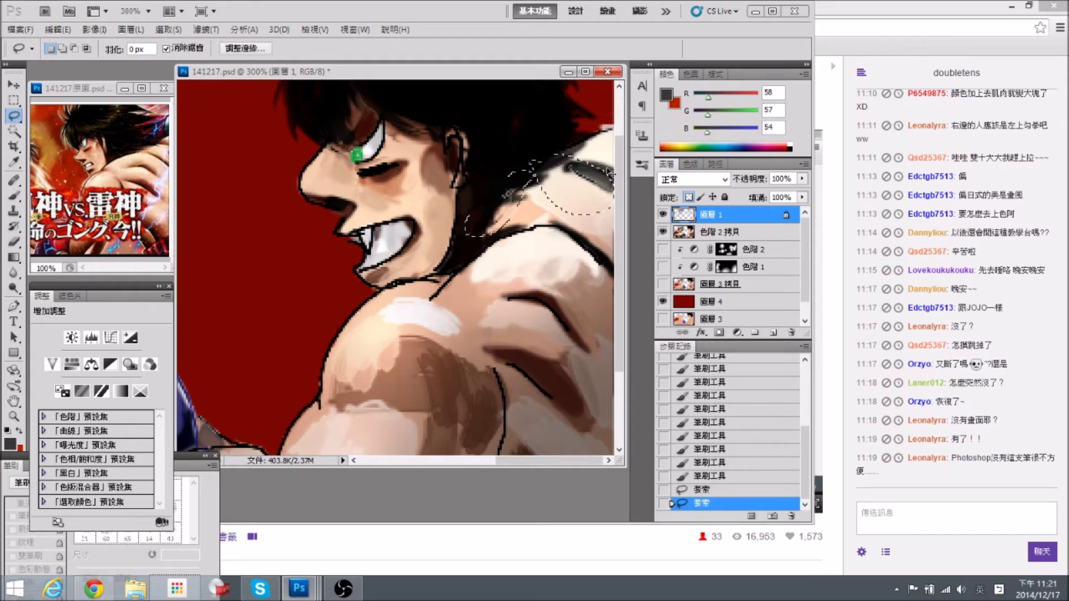
key("ctrl+u")
key("ctrl+u")
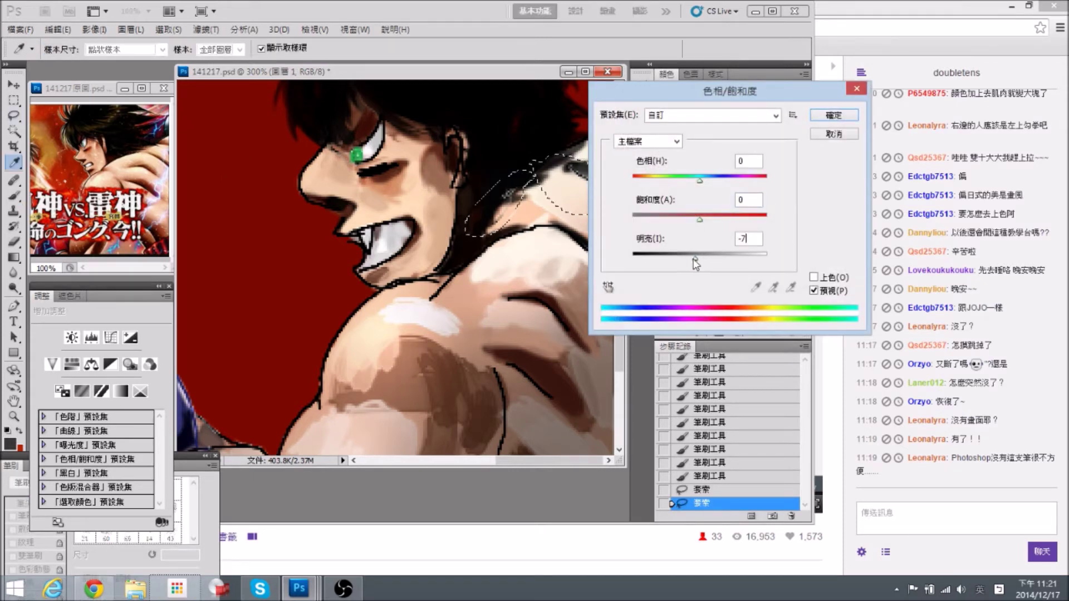
key("Return")
key("l")
key("ctrl+d")
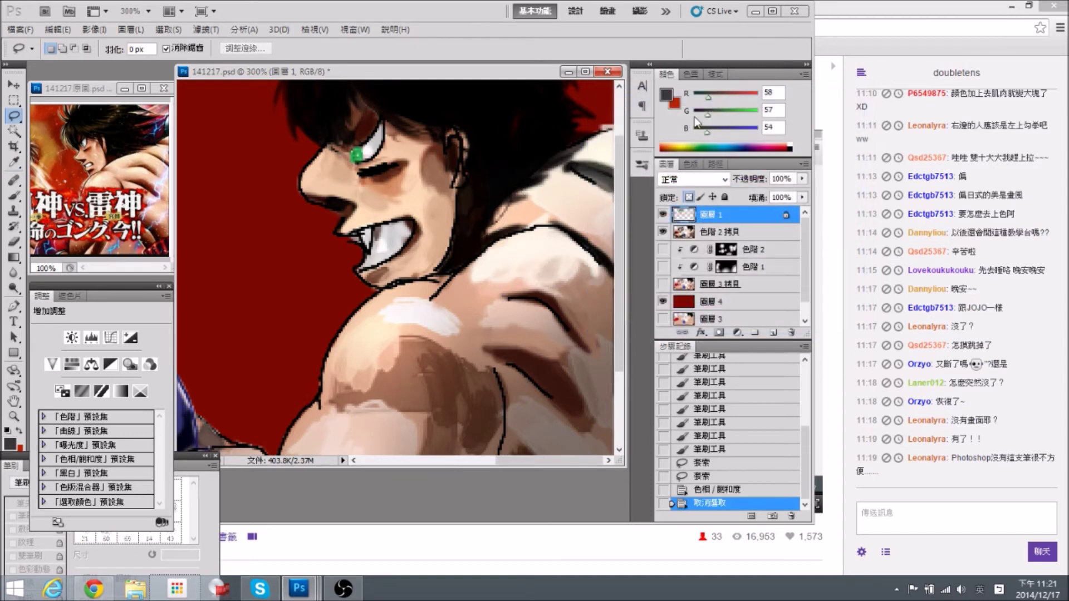
Shade the white of the opponent's eye in dark grey on layer 色階 2 拷貝 with a 7 px brush.
left_click(14, 195)
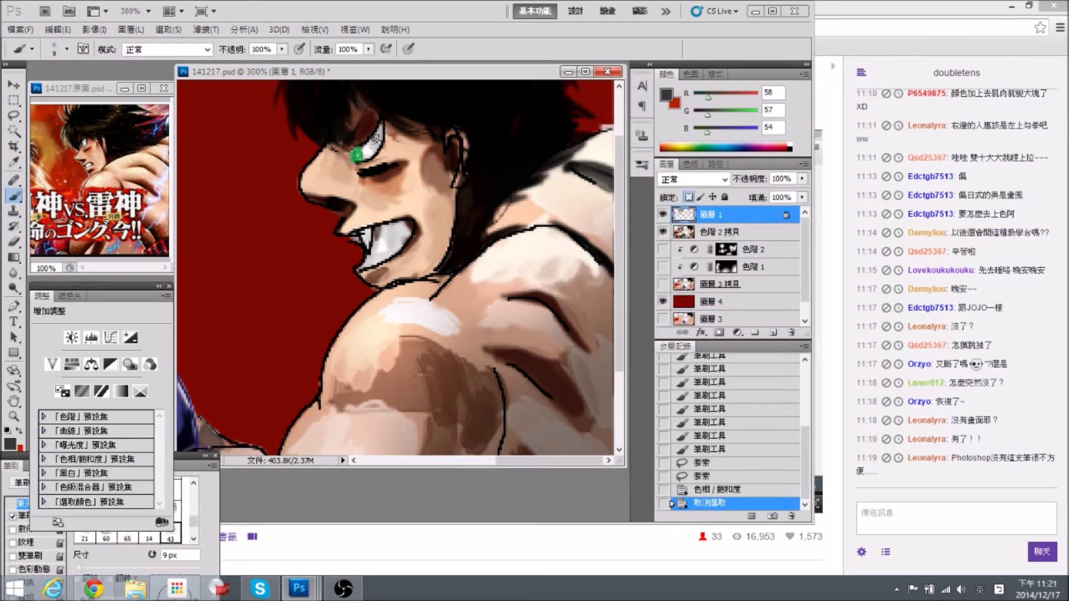
left_click(723, 231)
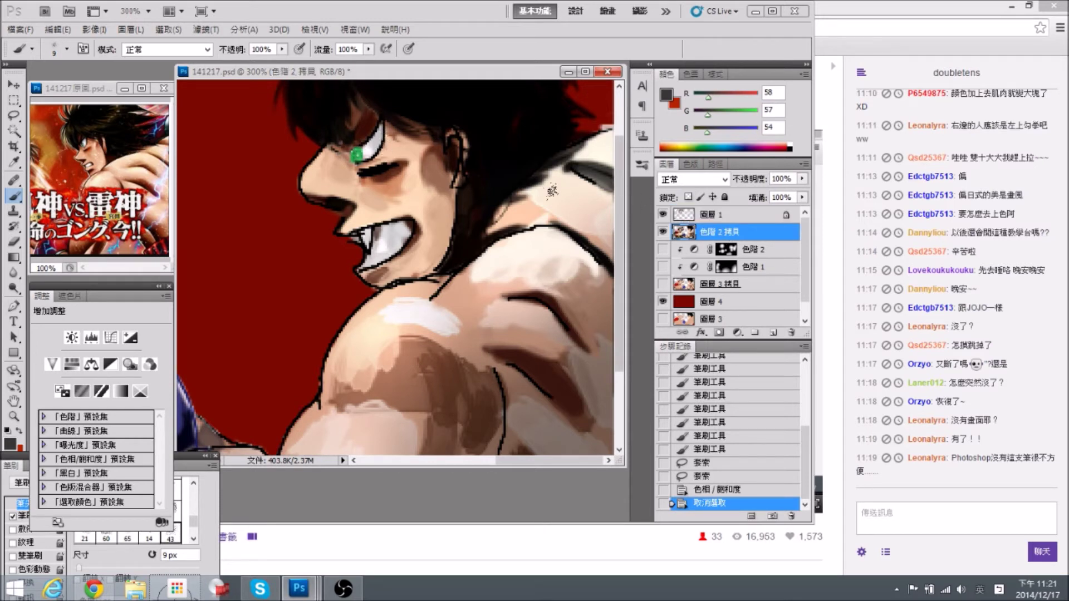
key("bracketleft")
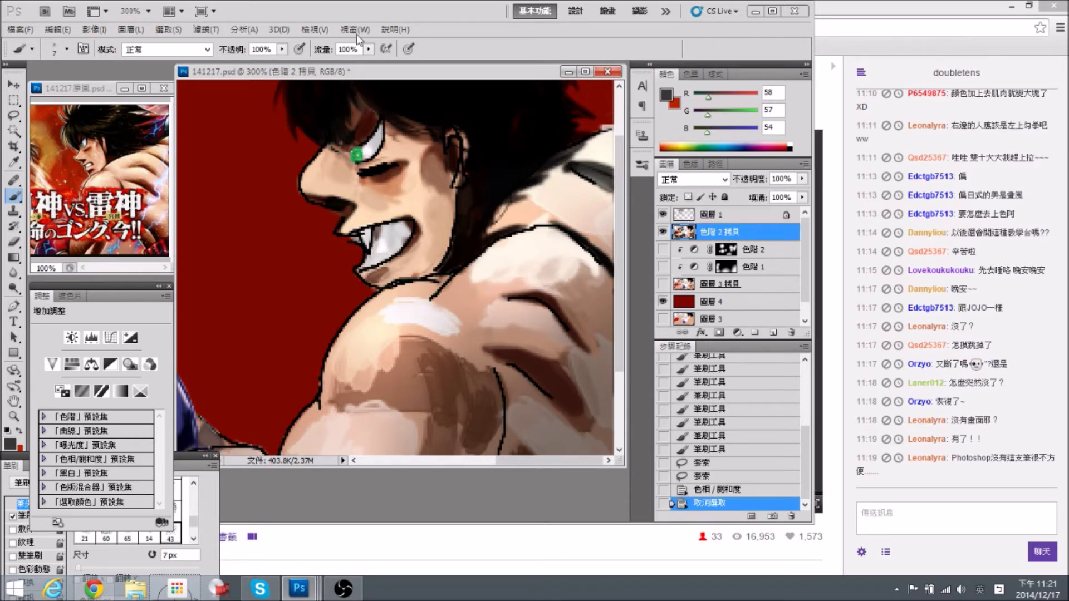
mouse_move(384, 137)
left_mouse_down()
mouse_move(386, 149)
mouse_move(382, 137)
left_mouse_up()
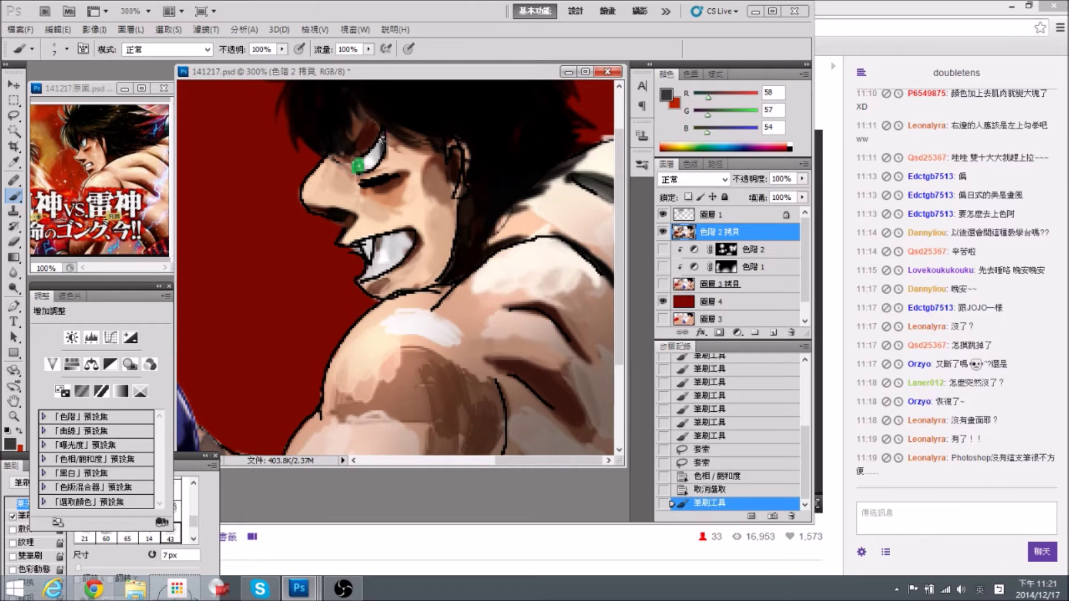
Reset the colors to default black and white and darken the details around the opponent's eye with a 6 px brush.
left_click(8, 431)
left_click_drag(377, 140, 385, 165)
mouse_move(390, 146)
left_mouse_down()
mouse_move(368, 165)
mouse_move(387, 149)
left_mouse_up()
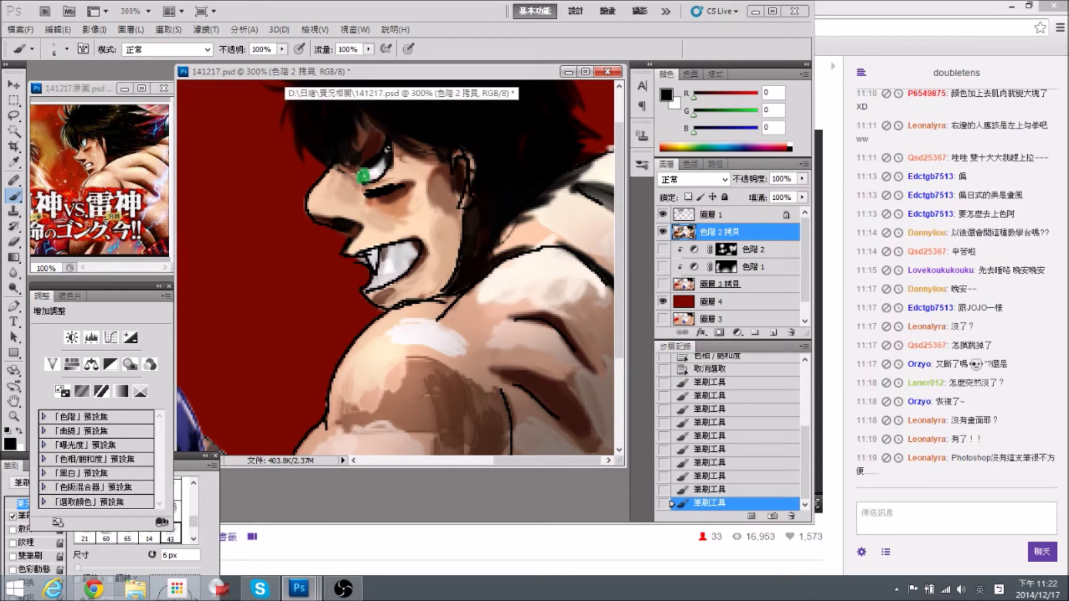
left_click_drag(401, 201, 410, 193)
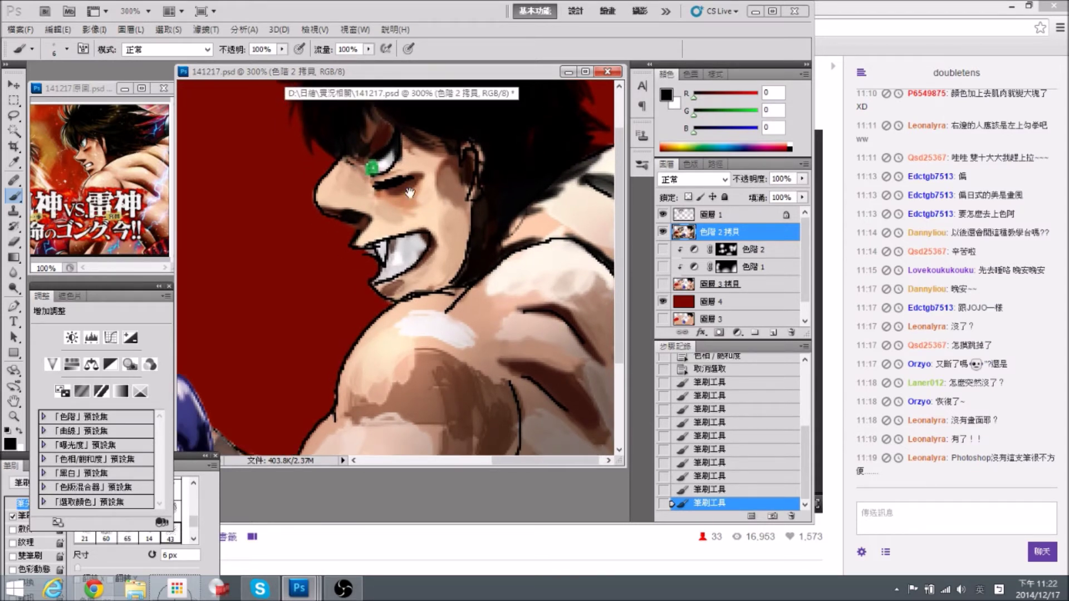
Dab white highlights into the right fighter's eye with the 6 px brush, then restore the dark foreground colour.
key("x")
left_click(384, 158)
left_click(380, 157)
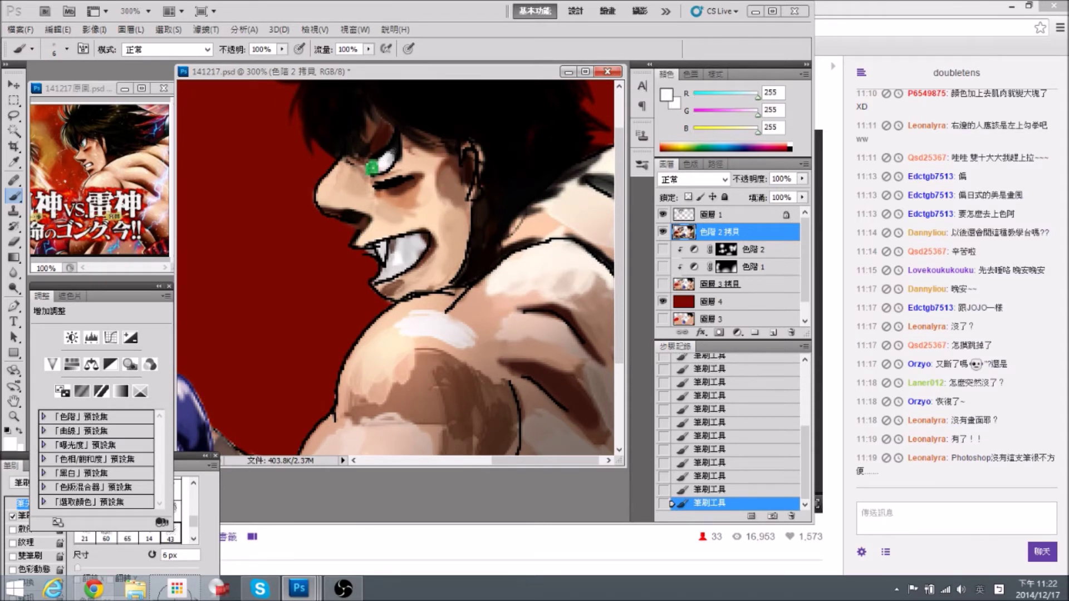
left_click_drag(434, 261, 424, 189)
mouse_move(512, 219)
left_mouse_down()
mouse_move(507, 212)
mouse_move(528, 233)
left_mouse_up()
key("x")
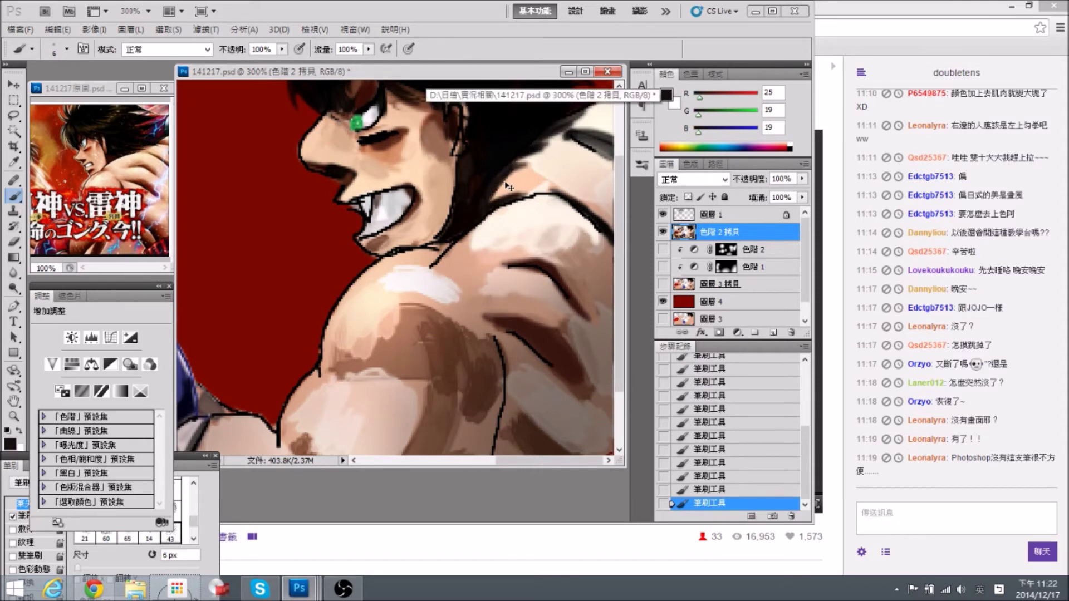
Clean up the right fighter's upper-back edge with the eraser and repaint it in sampled skin tones using a 10 px brush.
key("ctrl+minus")
left_click(582, 190, "alt")
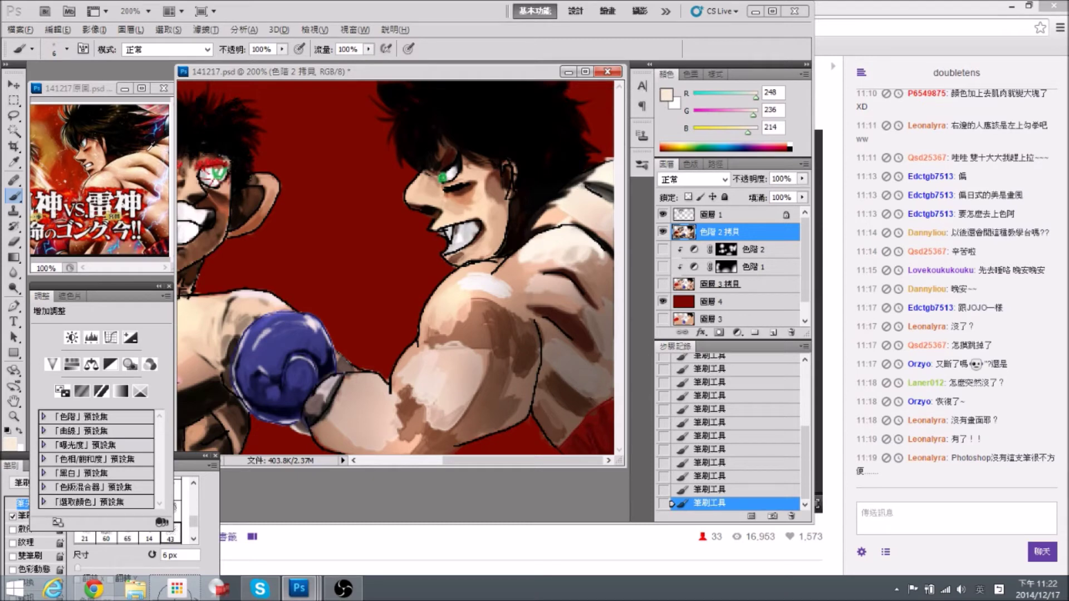
left_click(150, 146, "alt")
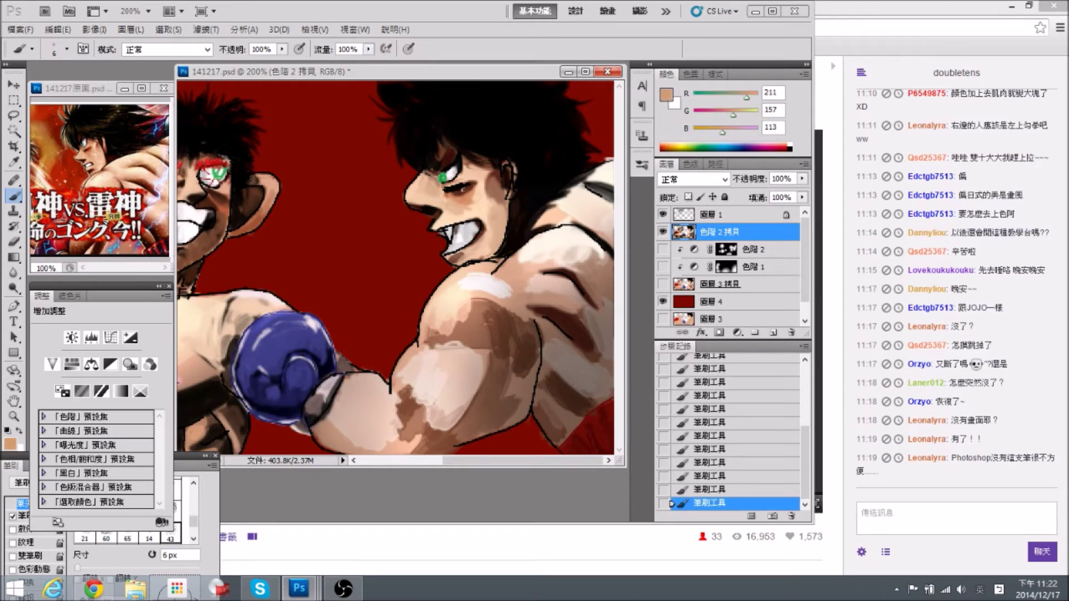
key("bracketright")
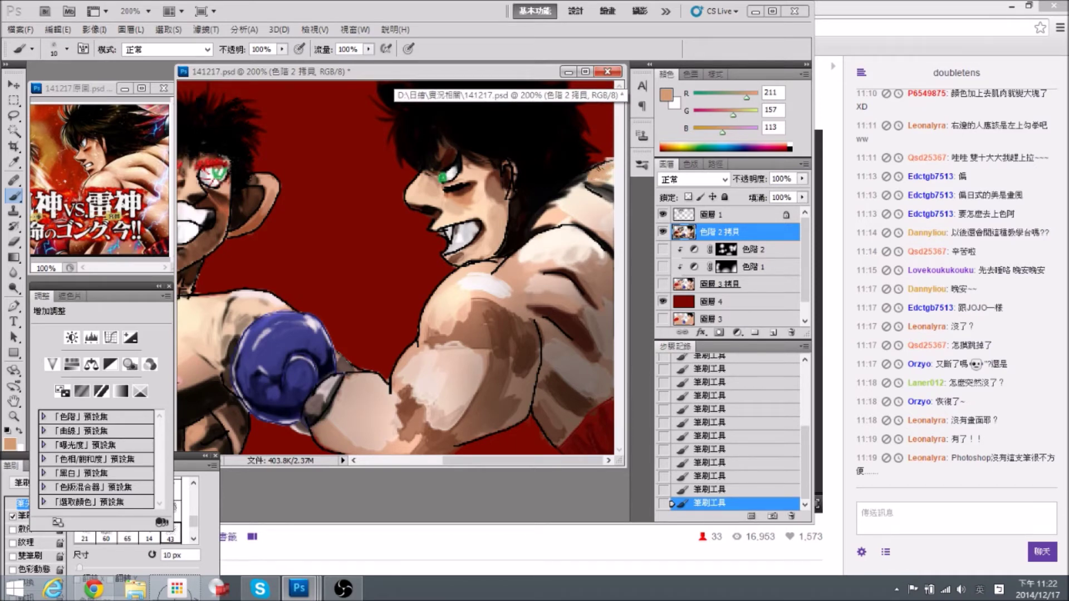
key("e")
mouse_move(607, 158)
left_mouse_down()
mouse_move(597, 176)
mouse_move(611, 177)
left_mouse_up()
key("b")
left_click_drag(613, 179, 599, 183)
left_click(597, 197, "alt")
left_click_drag(609, 227, 607, 230)
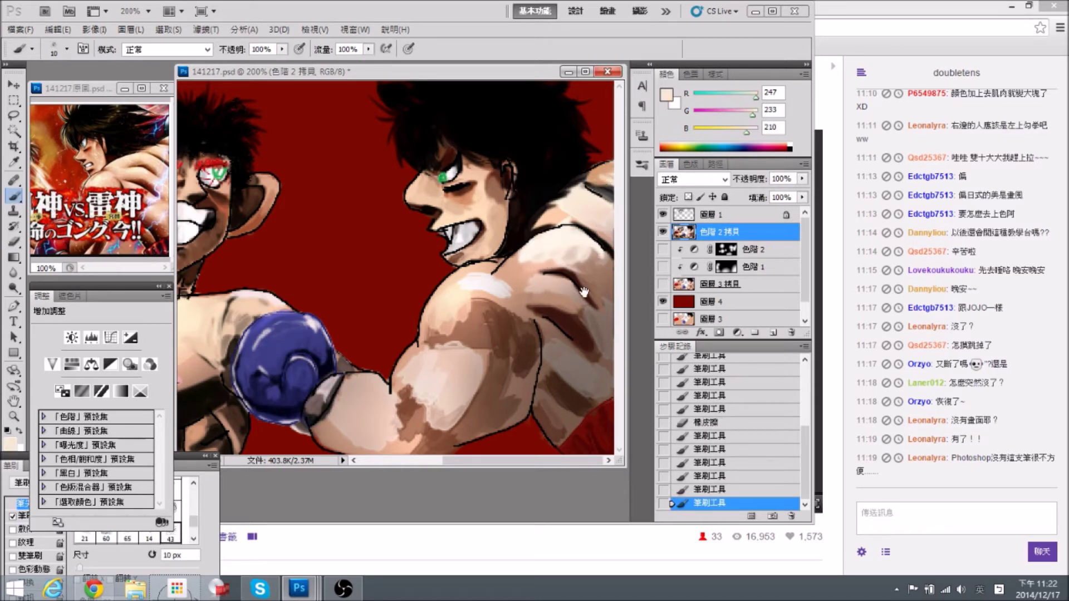
Sample a mid skin tone with a 25 px brush, then check the stream status in Open Broadcaster Software and minimise it.
left_click(530, 289, "alt")
key("bracketright")
left_click(342, 589)
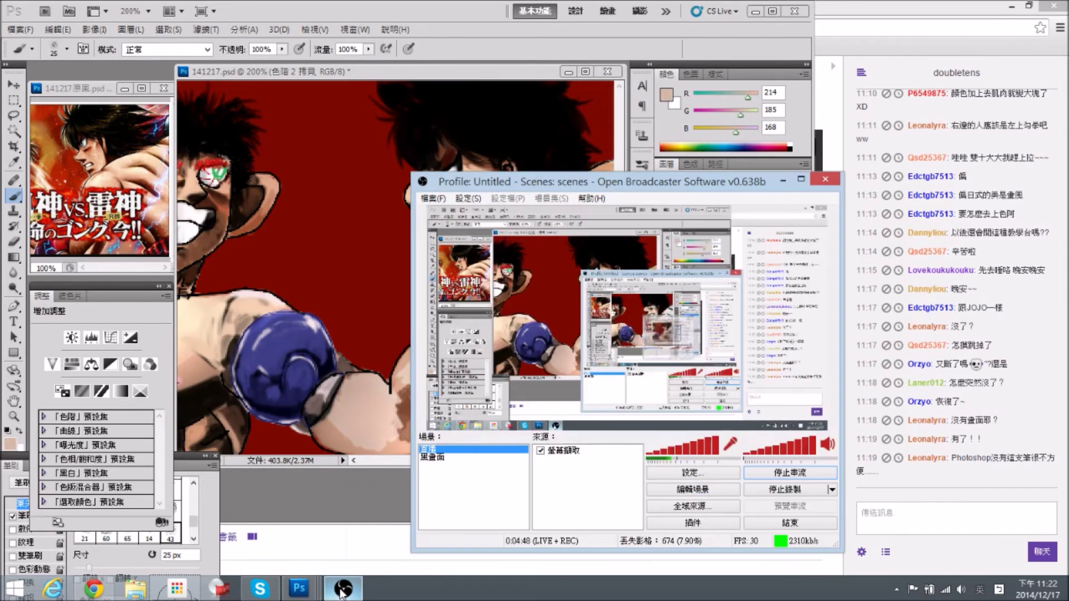
left_click(782, 180)
Paint skin tone and a greyish-brown shadow where the right fighter's shoulder meets the neck, reducing the brush to 15 px.
left_click_drag(524, 259, 517, 265)
mouse_move(515, 265)
left_mouse_down()
mouse_move(497, 278)
mouse_move(528, 259)
mouse_move(524, 269)
left_mouse_up()
left_click(562, 319, "alt")
key("bracketleft")
mouse_move(507, 257)
left_mouse_down()
mouse_move(479, 276)
mouse_move(501, 274)
left_mouse_up()
left_click(484, 278, "alt")
left_click(511, 267, "alt")
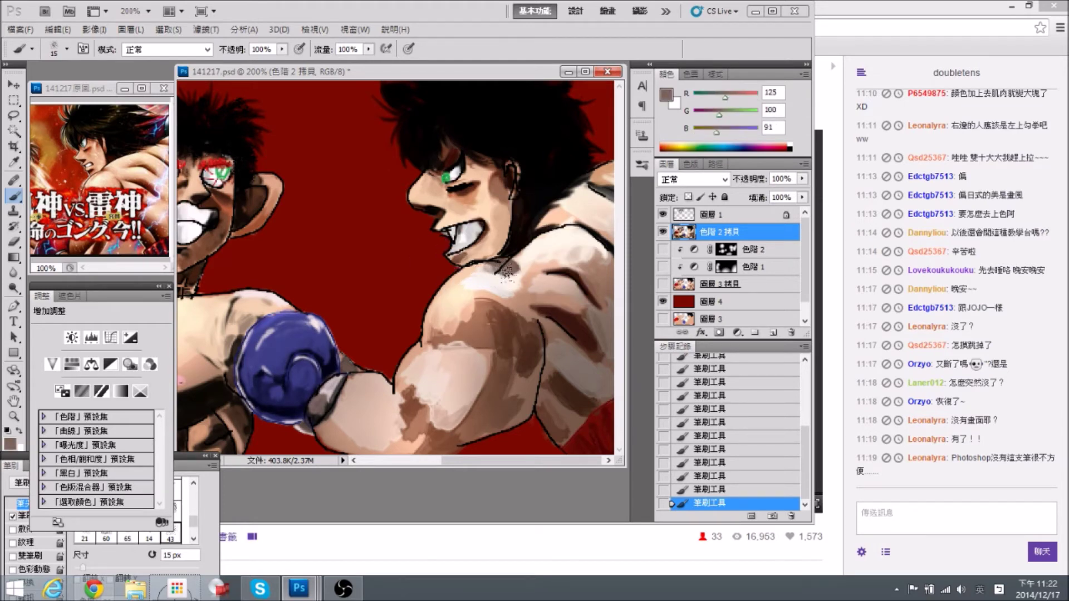
Erase a bit of the line art on layer 圖層 1 and return to layer 色階 2 拷貝.
left_click(736, 217)
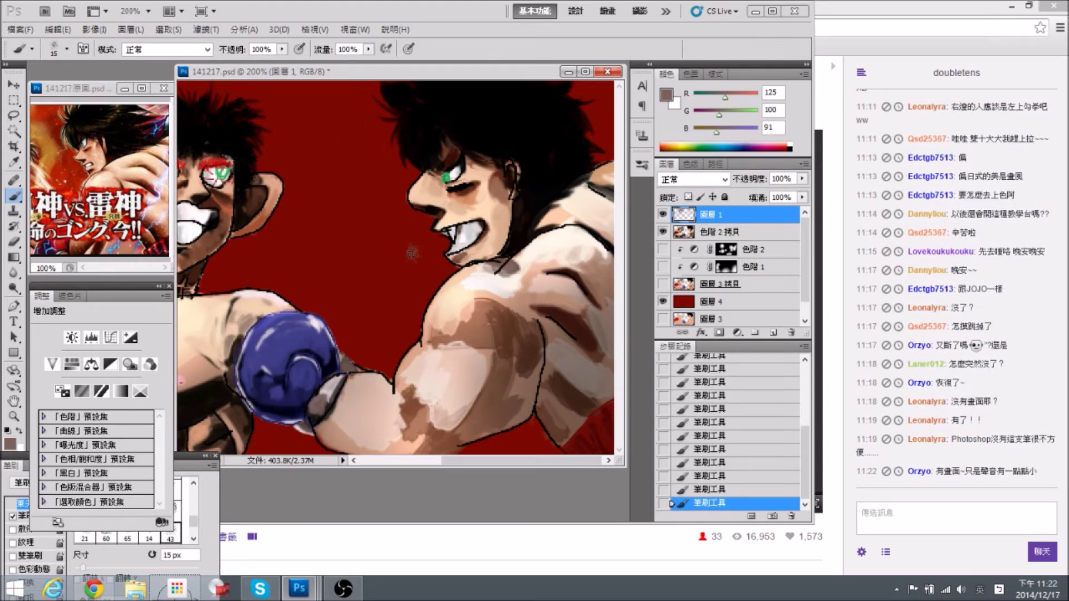
key("e")
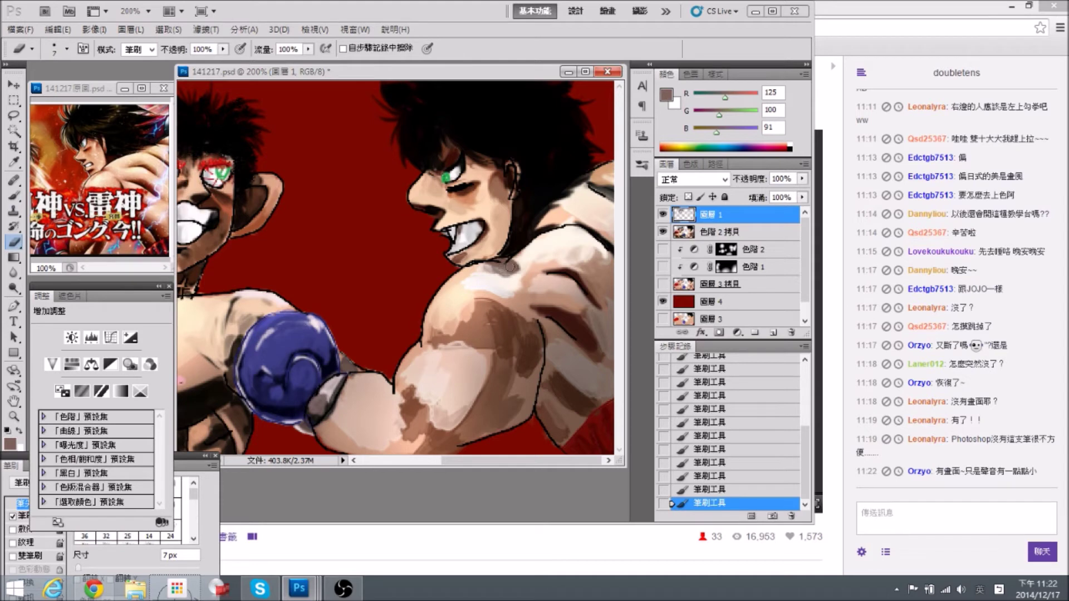
key("b")
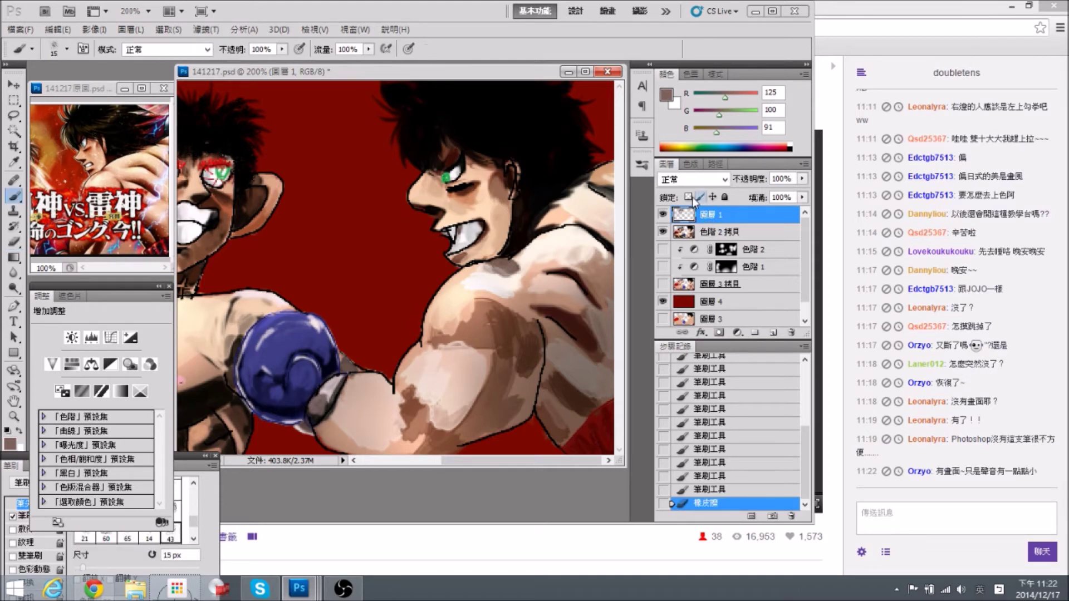
left_click(735, 233)
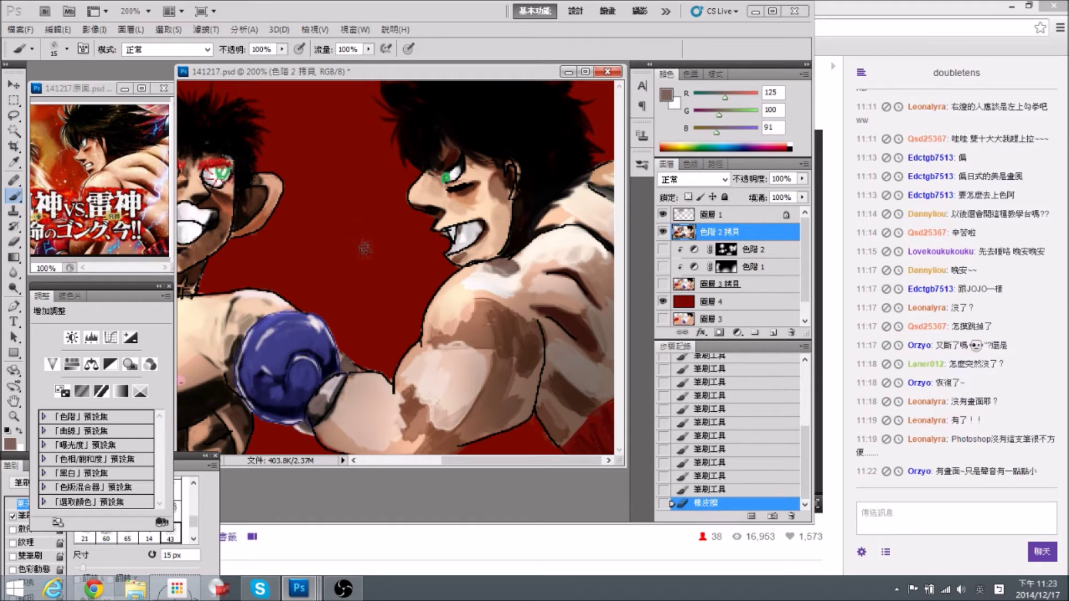
Blend the shadow patch on top of the right fighter's shoulder, below the chin, with sampled brown and pale skin tones.
left_click_drag(512, 262, 500, 268)
left_click(486, 277, "alt")
mouse_move(484, 272)
left_mouse_down()
mouse_move(500, 267)
mouse_move(490, 266)
left_mouse_up()
left_click(503, 263, "alt")
left_click_drag(491, 264, 492, 271)
left_click(483, 278, "alt")
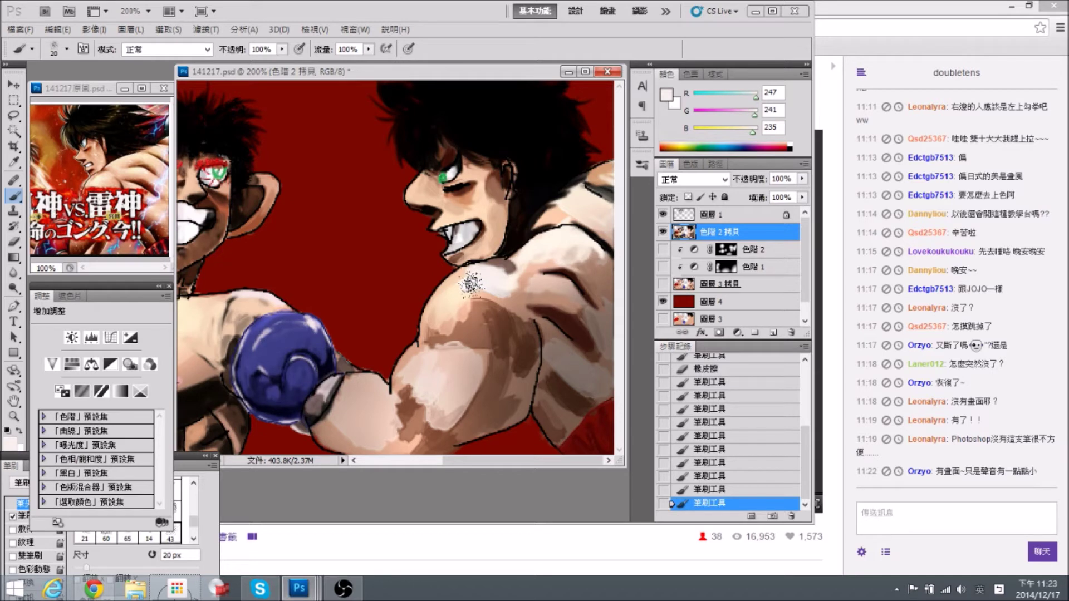
Shade the right fighter's back muscles with sampled browns and brighten the upper back with a pale skin tone, using a 20 px brush.
left_click(580, 363, "alt")
left_click(587, 356)
left_click(598, 323, "alt")
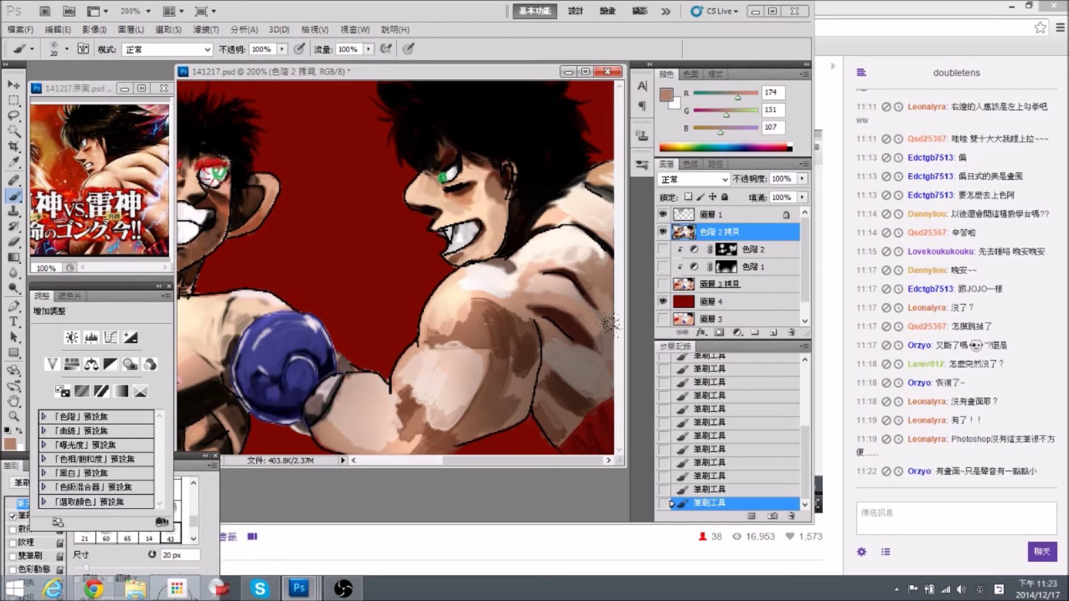
left_click(589, 274, "alt")
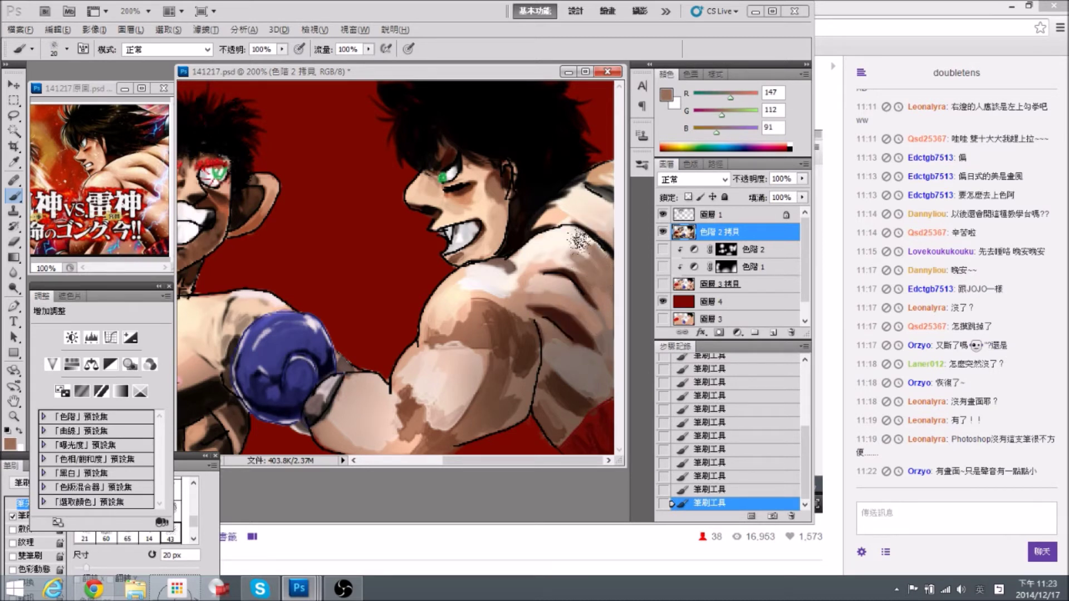
left_click(592, 259, "alt")
left_click_drag(603, 265, 583, 254)
left_click(562, 213, "alt")
mouse_move(558, 215)
left_mouse_down()
mouse_move(568, 231)
mouse_move(570, 217)
left_mouse_up()
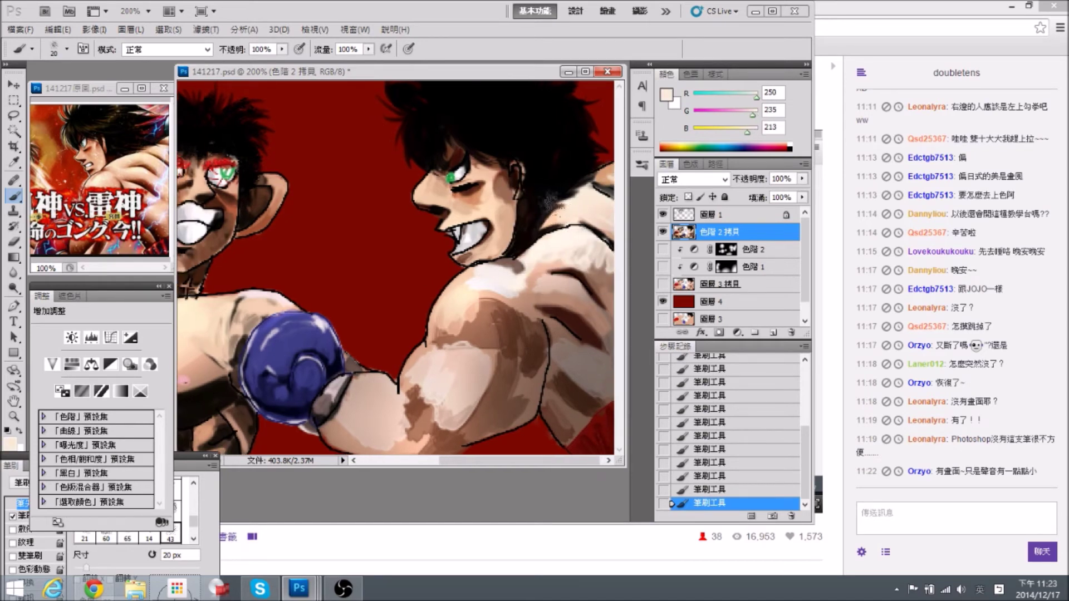
Cover the right fighter's rounded shoulder muscle with a sampled pale cream tone.
left_click(456, 305, "alt")
left_click(464, 295, "alt")
mouse_move(477, 299)
left_mouse_down()
mouse_move(503, 318)
mouse_move(478, 306)
mouse_move(456, 320)
mouse_move(442, 309)
mouse_move(453, 292)
mouse_move(445, 328)
mouse_move(476, 279)
mouse_move(470, 295)
mouse_move(422, 215)
left_mouse_up()
Lighten the top of the shoulder with a 10 px brush and paint a white rim highlight along its outer edge.
key("bracketleft")
key("ctrl+plus")
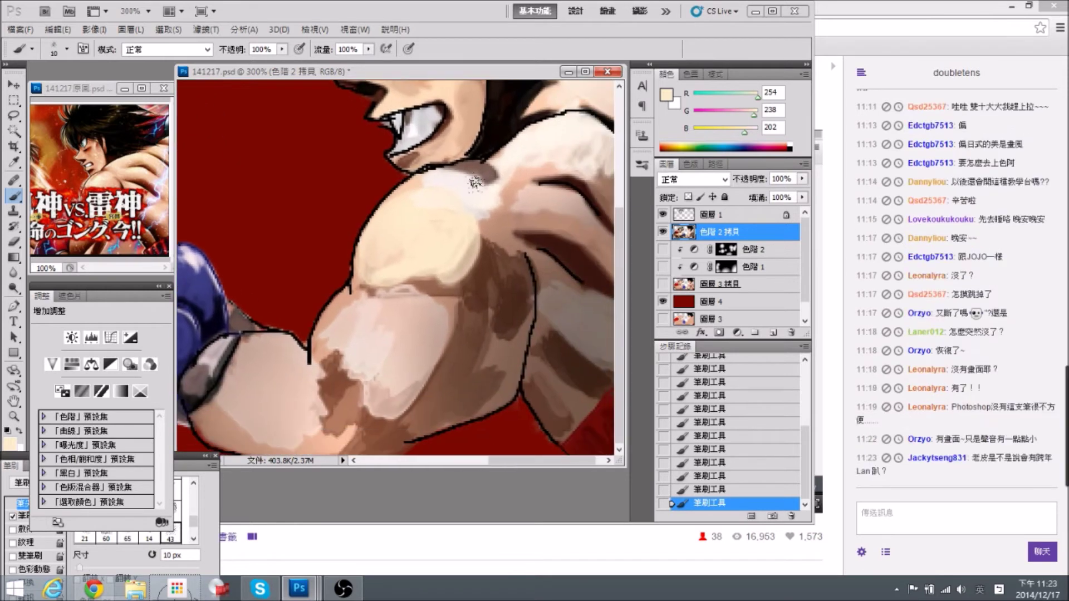
left_click(513, 168, "alt")
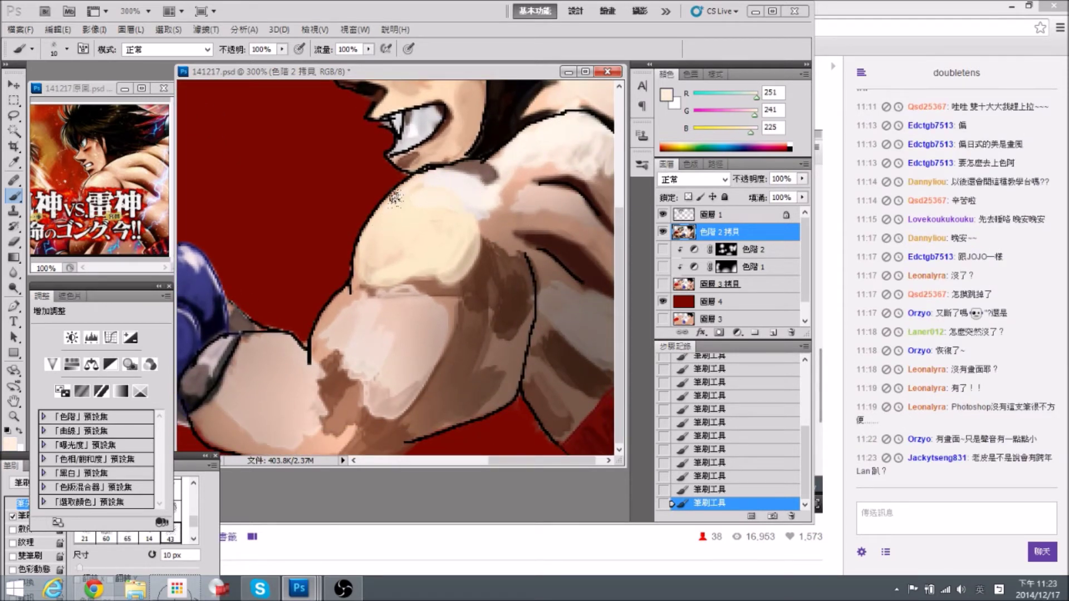
left_click(416, 132, "alt")
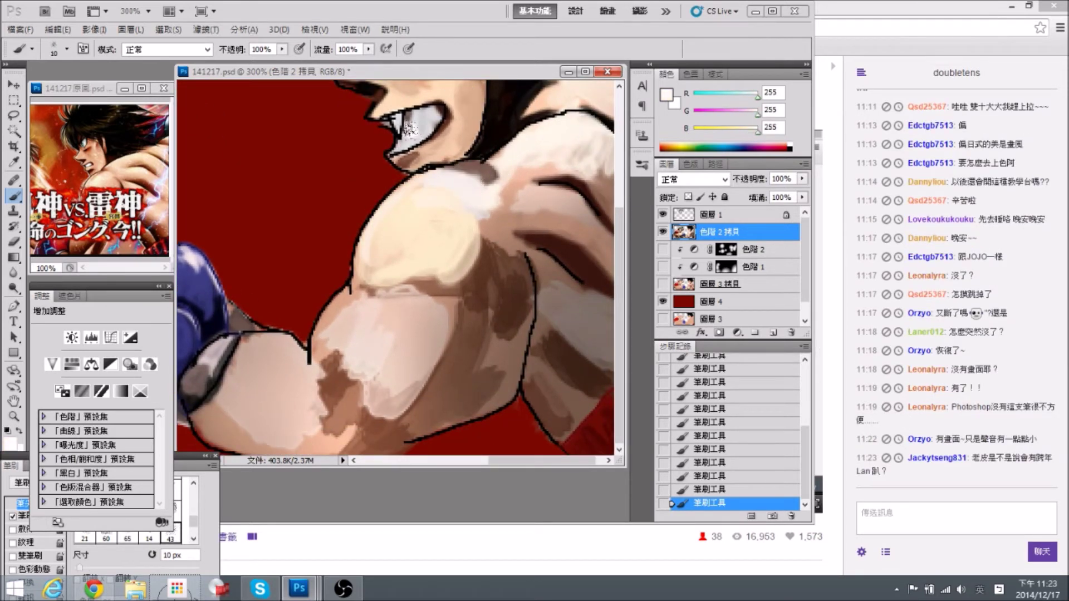
mouse_move(402, 198)
left_mouse_down()
mouse_move(369, 272)
mouse_move(369, 243)
mouse_move(447, 171)
mouse_move(371, 229)
mouse_move(361, 279)
left_mouse_up()
Paint a dark brown shadow under the right fighter's shoulder muscle with sampled dark tones, going from a 25 px to a 10 px brush.
key("ctrl+minus")
key("bracketright")
key("bracketright")
key("bracketright")
left_click(509, 265, "alt")
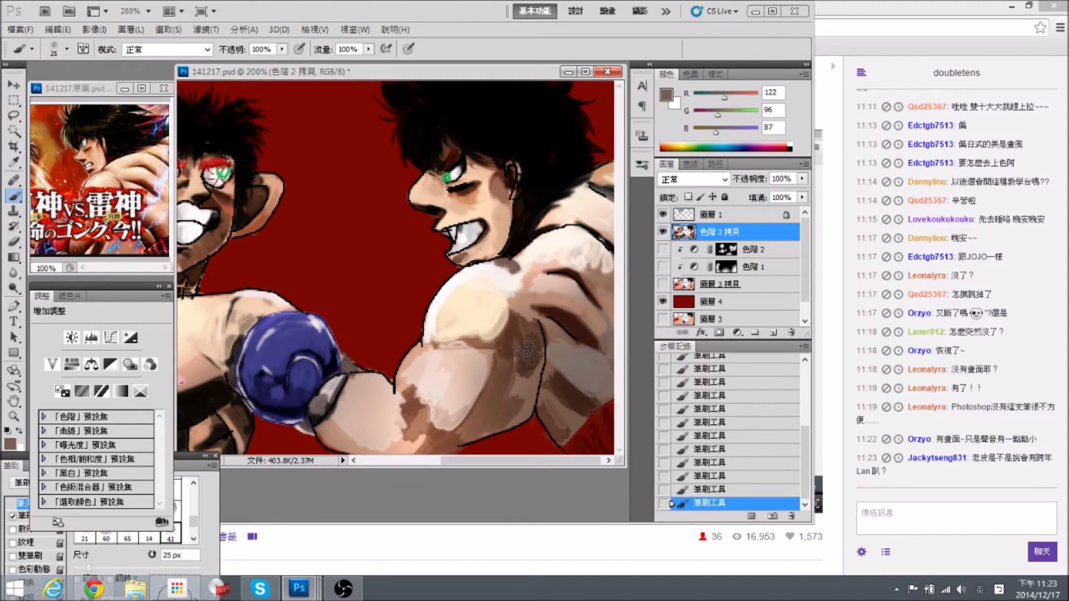
left_click_drag(271, 389, 373, 384)
left_click(289, 404, "alt")
scroll(505, 296, "right", 3)
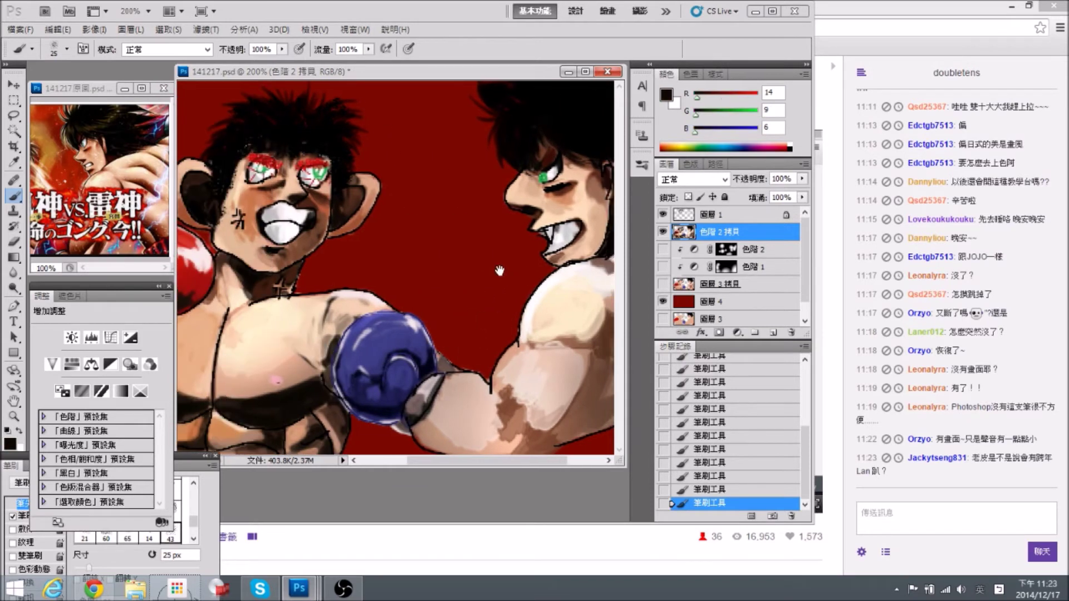
mouse_move(515, 334)
left_mouse_down()
mouse_move(454, 338)
mouse_move(495, 322)
mouse_move(455, 334)
mouse_move(494, 337)
left_mouse_up()
left_click(450, 342, "alt")
left_click(518, 334, "alt")
key("bracketleft")
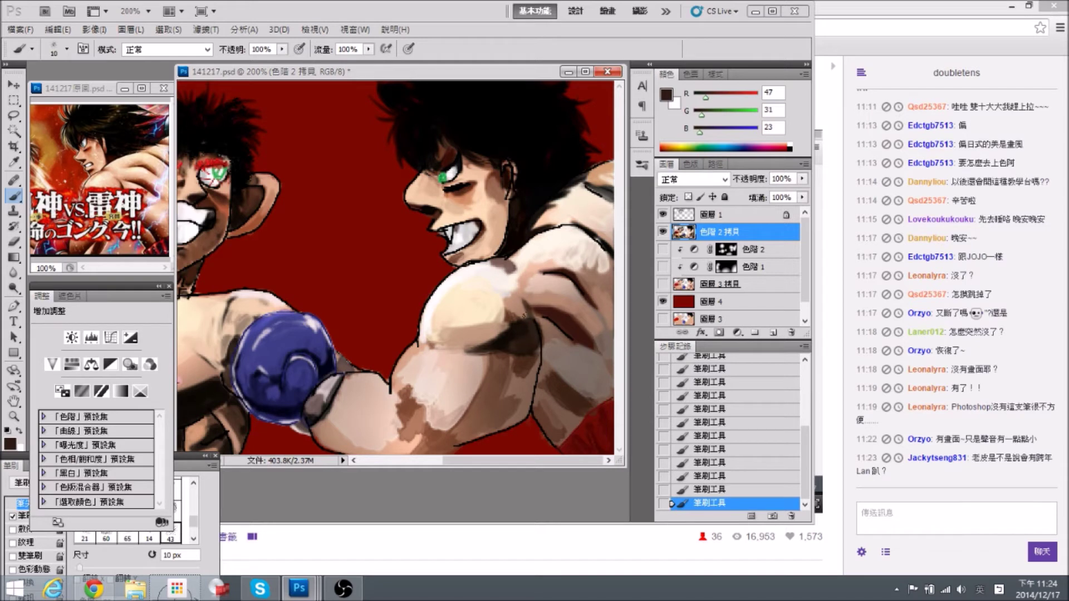
Extend the cream tone over the rear of the shoulder muscle and soften its shadow edge with sampled tones, using a 25 px brush.
left_click(496, 298, "alt")
key("bracketright")
key("bracketright")
key("bracketright")
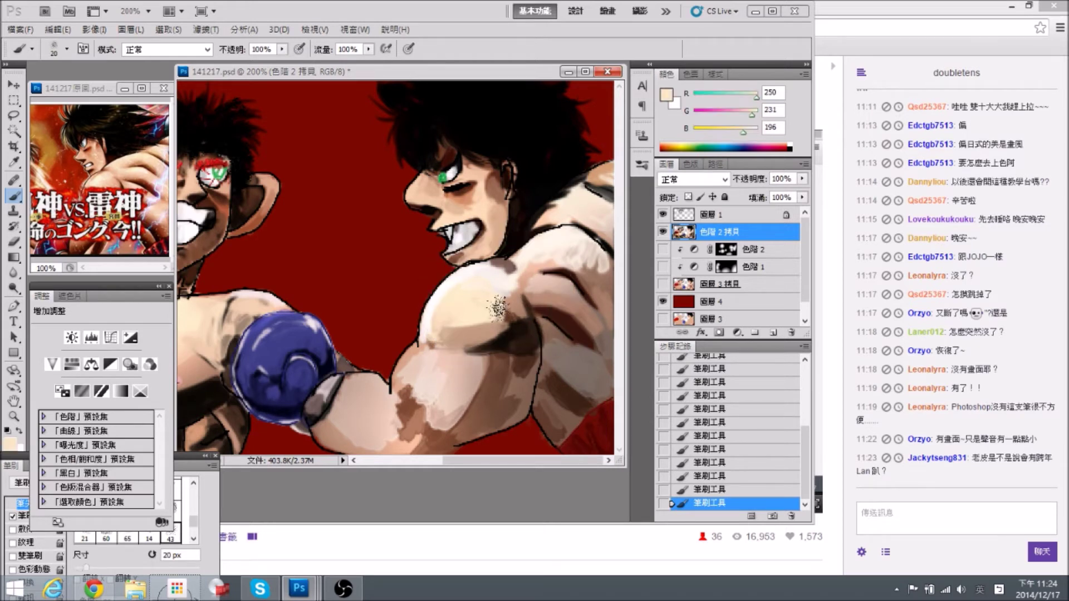
left_click_drag(501, 304, 514, 325)
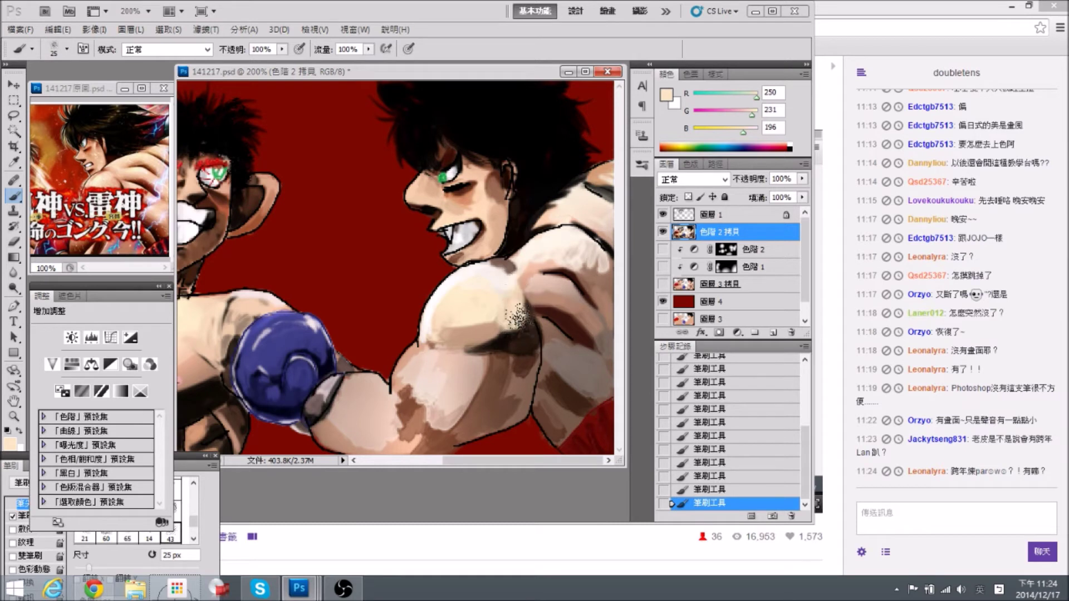
left_click(503, 323, "alt")
left_click(513, 315, "alt")
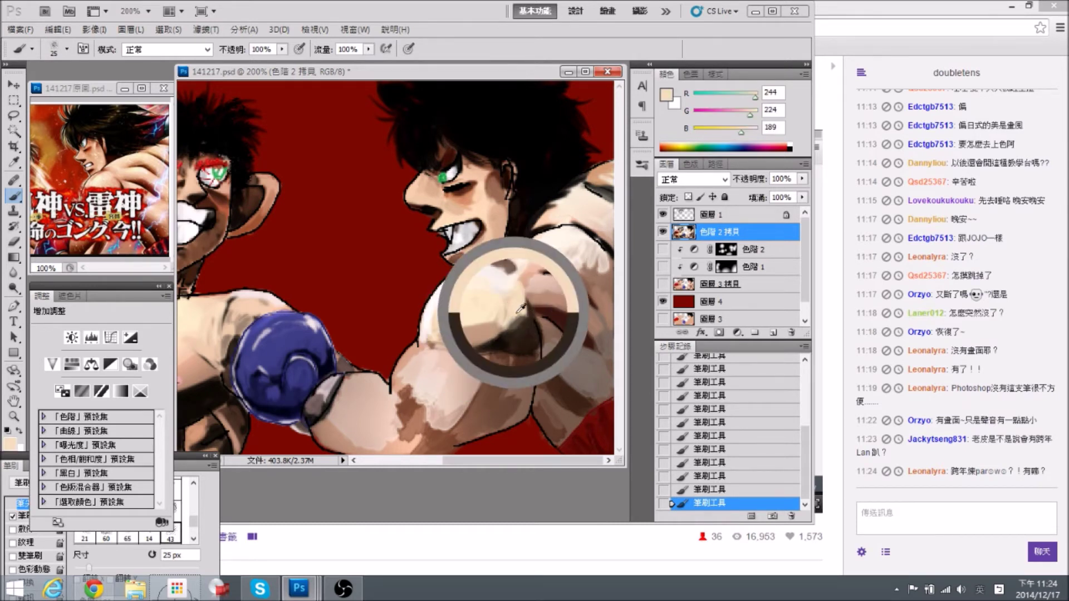
left_click(467, 332, "alt")
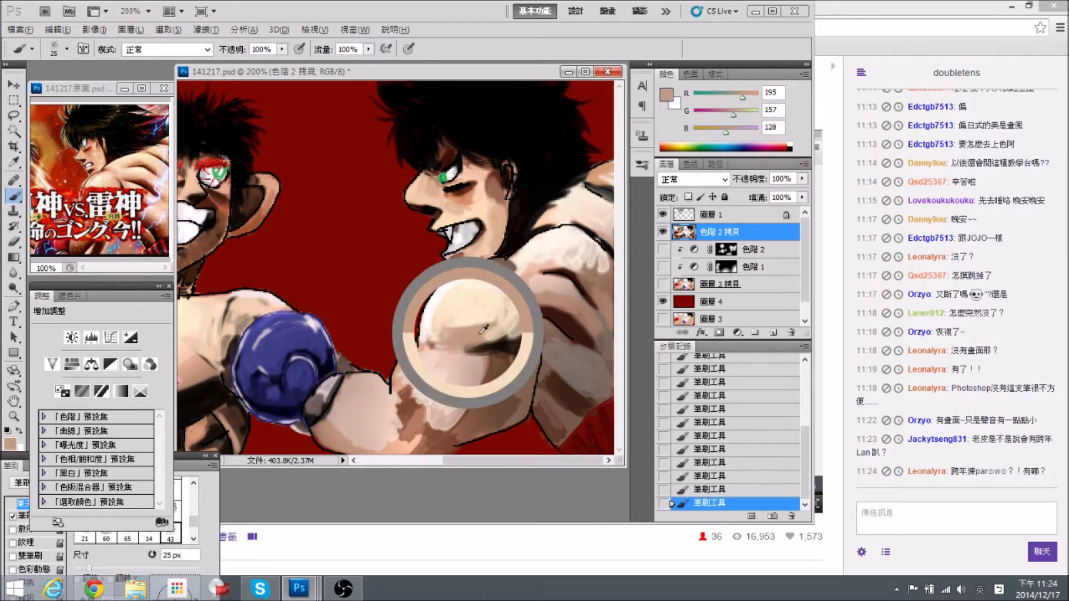
left_click(497, 312, "alt")
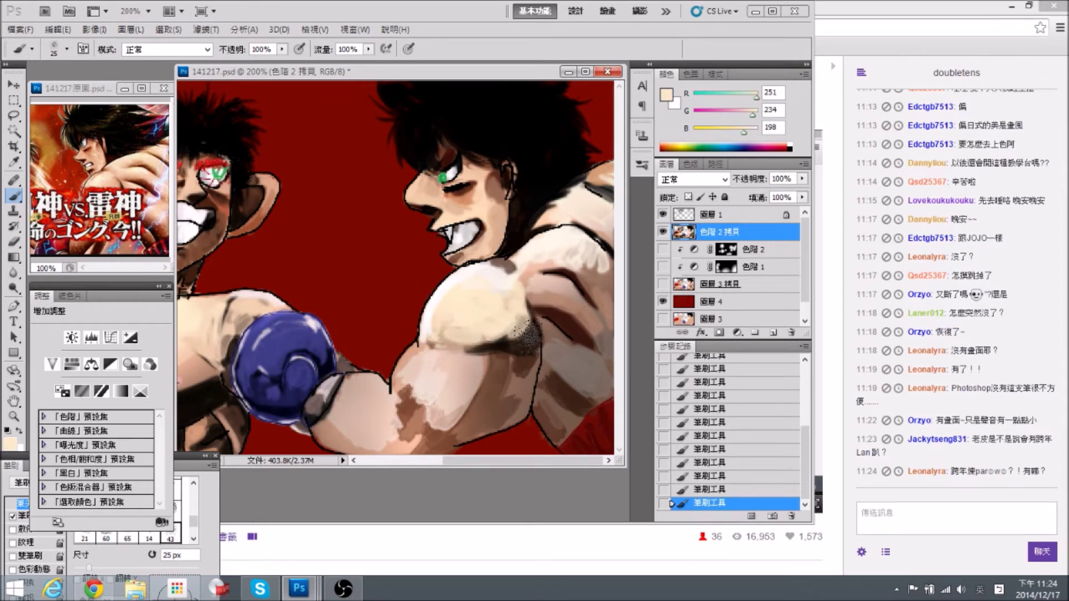
Deepen the shadow at the rear of the shoulder muscle, next to the back, with sampled dark browns.
left_click(524, 331, "alt")
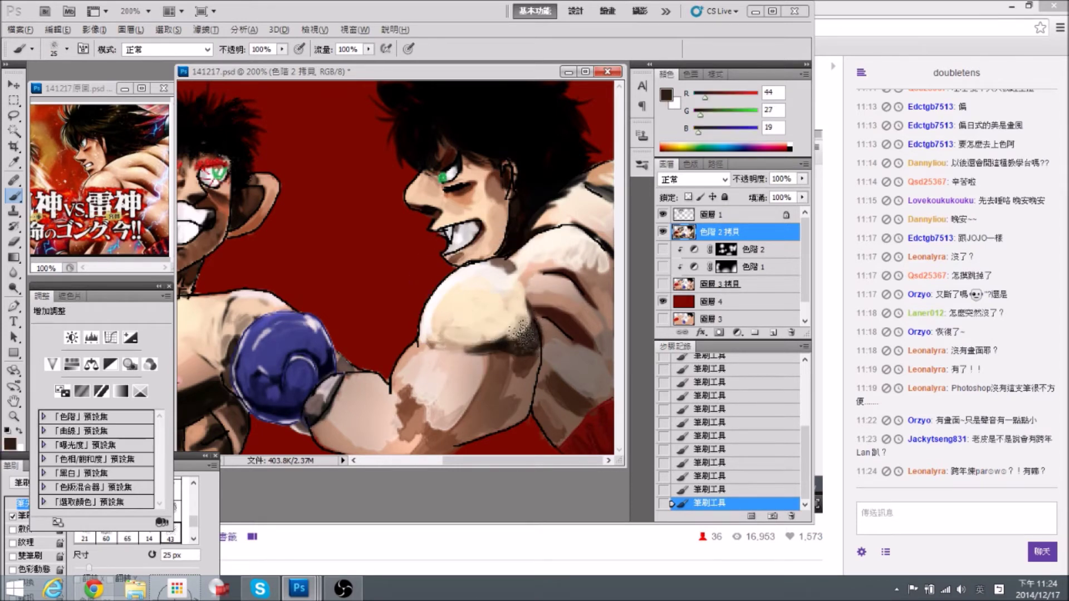
left_click(528, 329, "alt")
left_click_drag(523, 334, 537, 306)
left_click(533, 336, "alt")
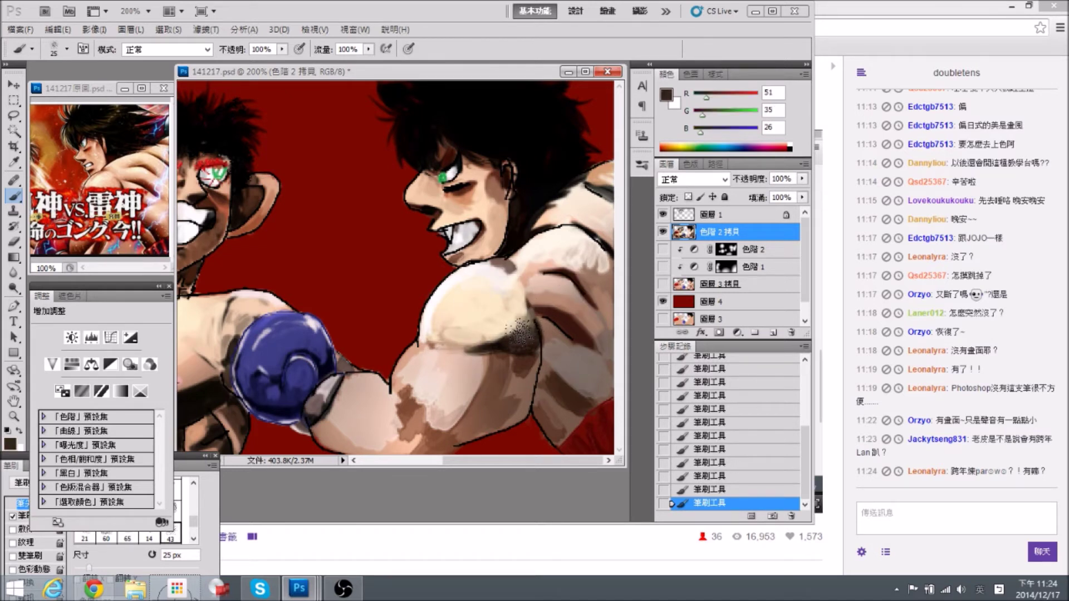
left_click(551, 318, "alt")
left_click_drag(532, 317, 545, 313)
Blend the area between the shoulder and the back, and smooth the upper-back highlights with sampled pale and peach skin tones.
left_click(501, 281, "alt")
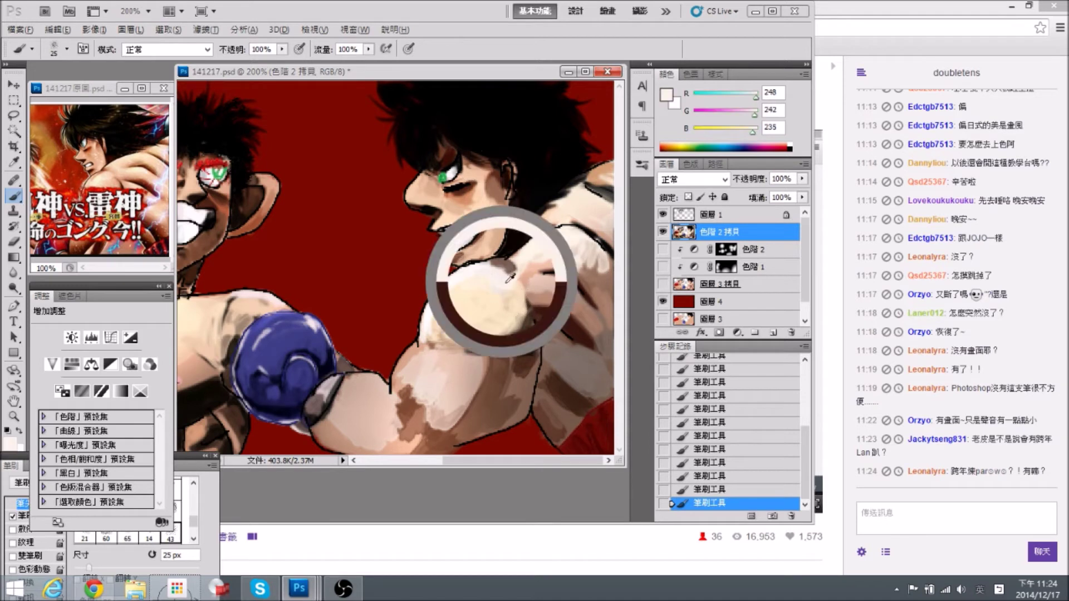
left_click(515, 293, "alt")
left_click_drag(520, 291, 529, 271)
left_click(532, 259, "alt")
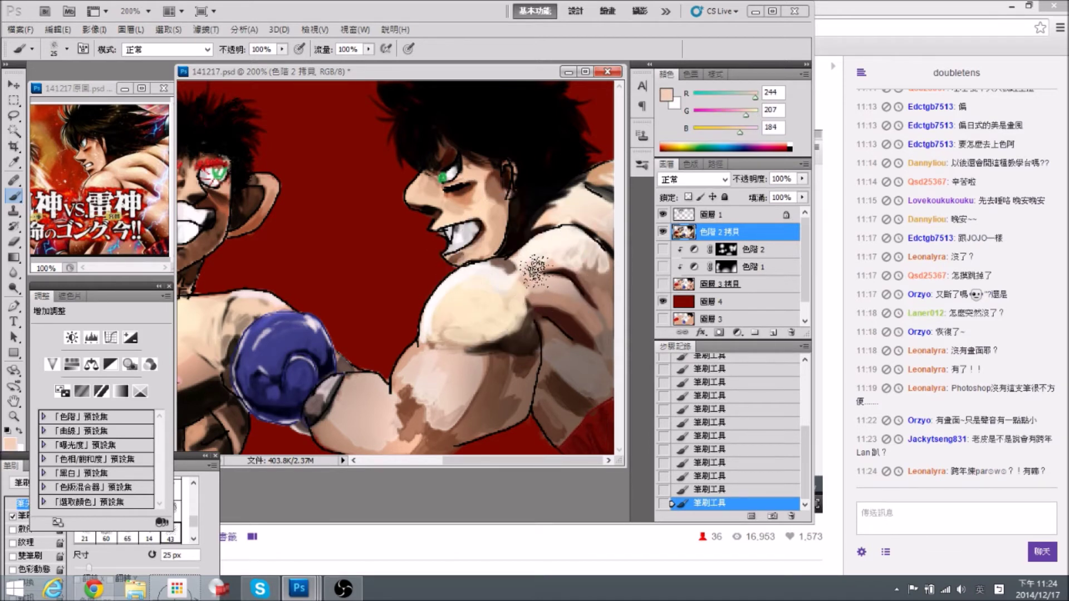
left_click(601, 287, "alt")
left_click_drag(596, 271, 603, 263)
left_click(582, 262, "alt")
left_click(577, 245, "alt")
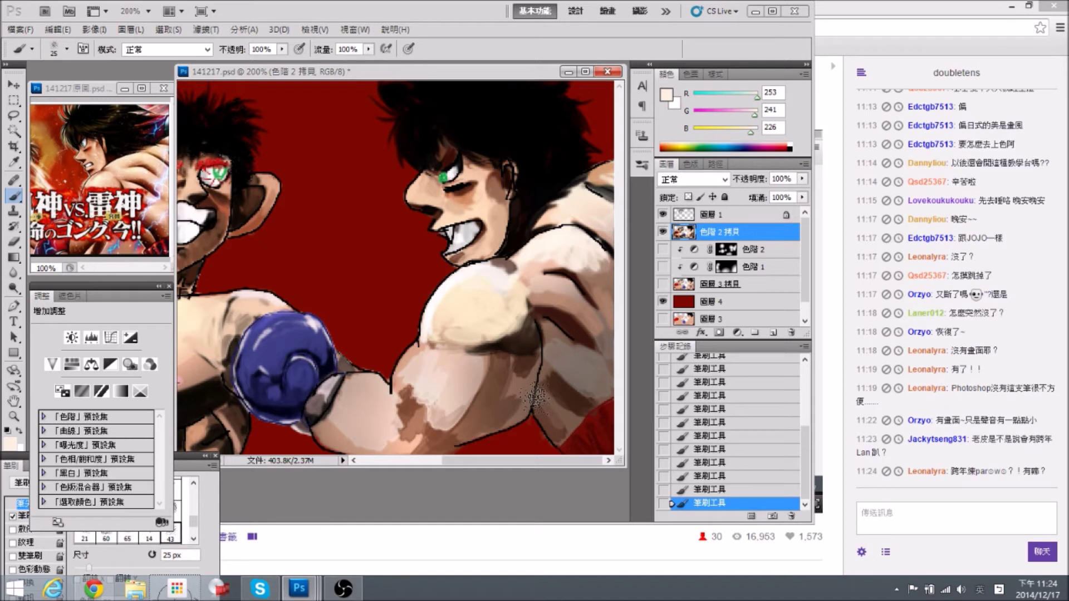
Paint dark brown shading on the right fighter's upper arm below the shoulder, and sample a tan tone from the back.
left_click(508, 374, "alt")
left_click(514, 370, "alt")
mouse_move(509, 379)
left_mouse_down()
mouse_move(504, 403)
mouse_move(518, 379)
mouse_move(514, 370)
mouse_move(499, 390)
mouse_move(503, 368)
mouse_move(497, 395)
mouse_move(473, 412)
mouse_move(502, 397)
mouse_move(486, 388)
mouse_move(517, 366)
mouse_move(495, 392)
left_mouse_up()
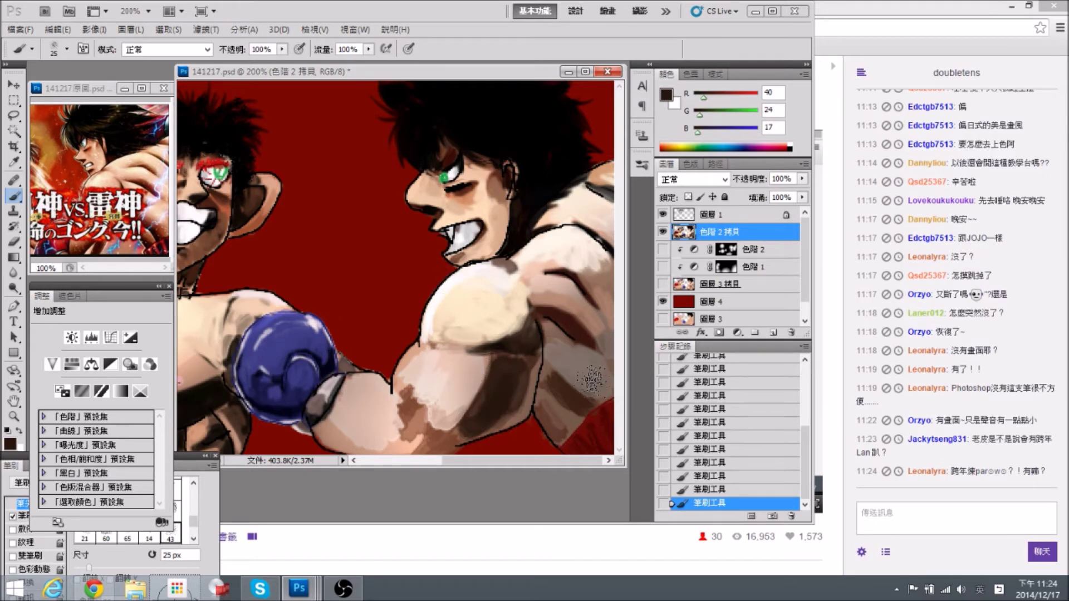
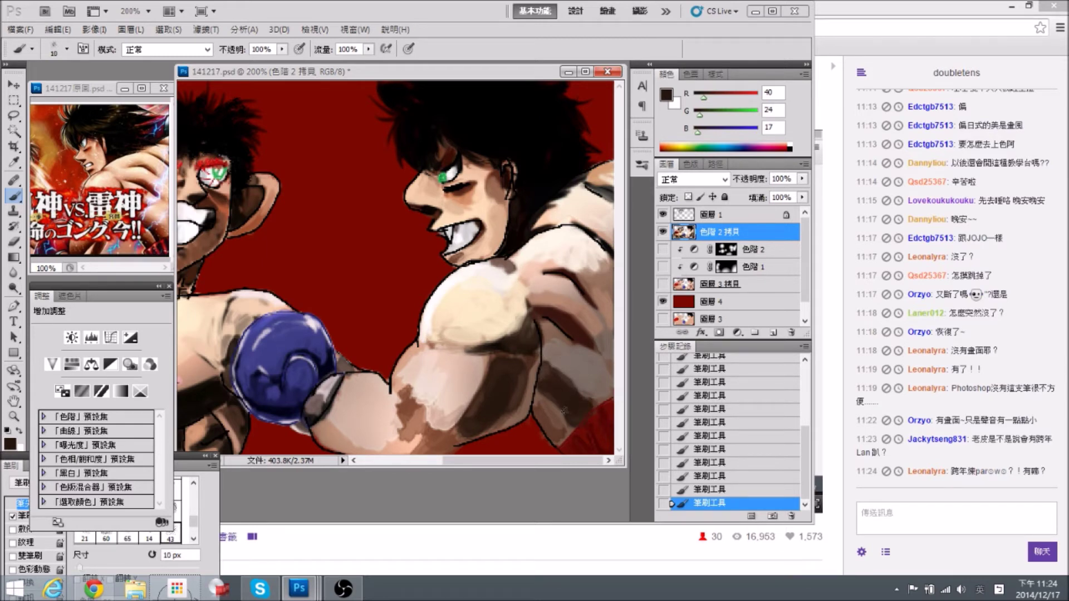
left_click(549, 296, "alt")
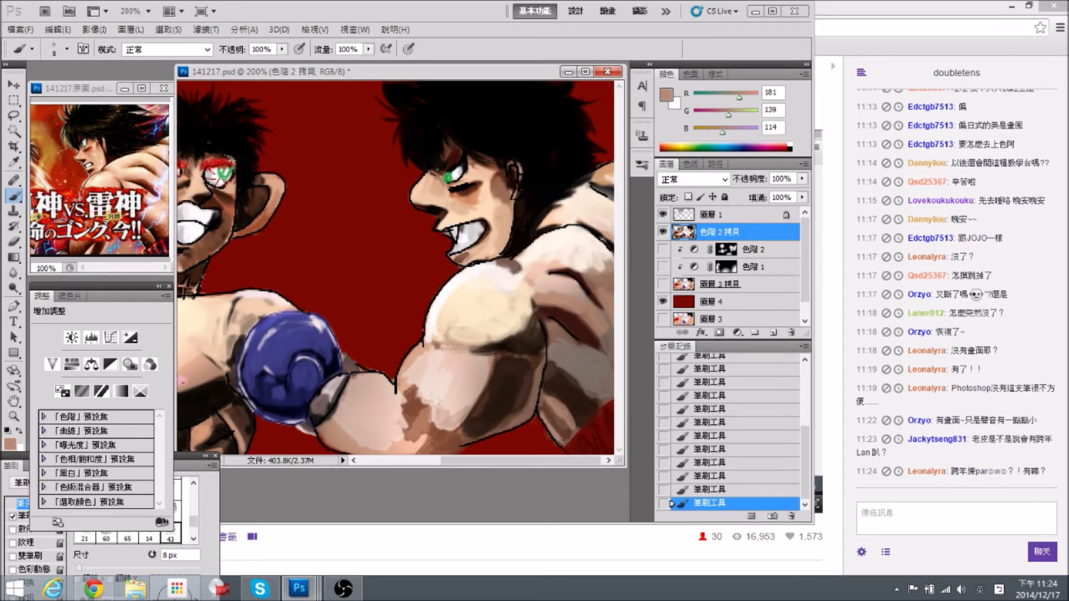
Shade the side of the right fighter's back behind the upper arm with sampled dark brown, tan and grey-brown tones, using a 15 px brush.
left_click(552, 418, "alt")
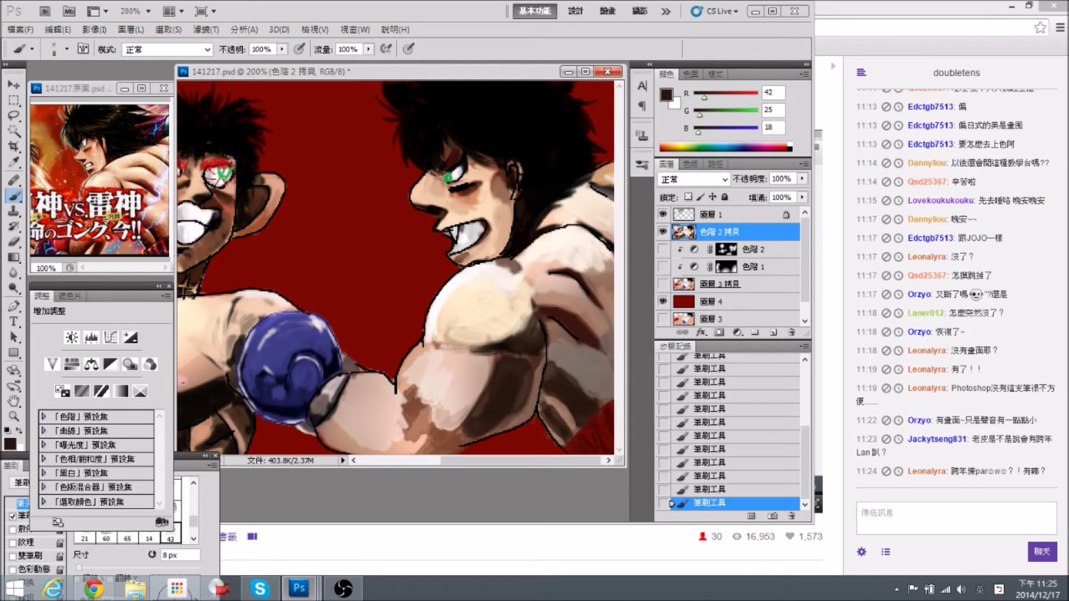
left_click(552, 409, "alt")
left_click(551, 414, "alt")
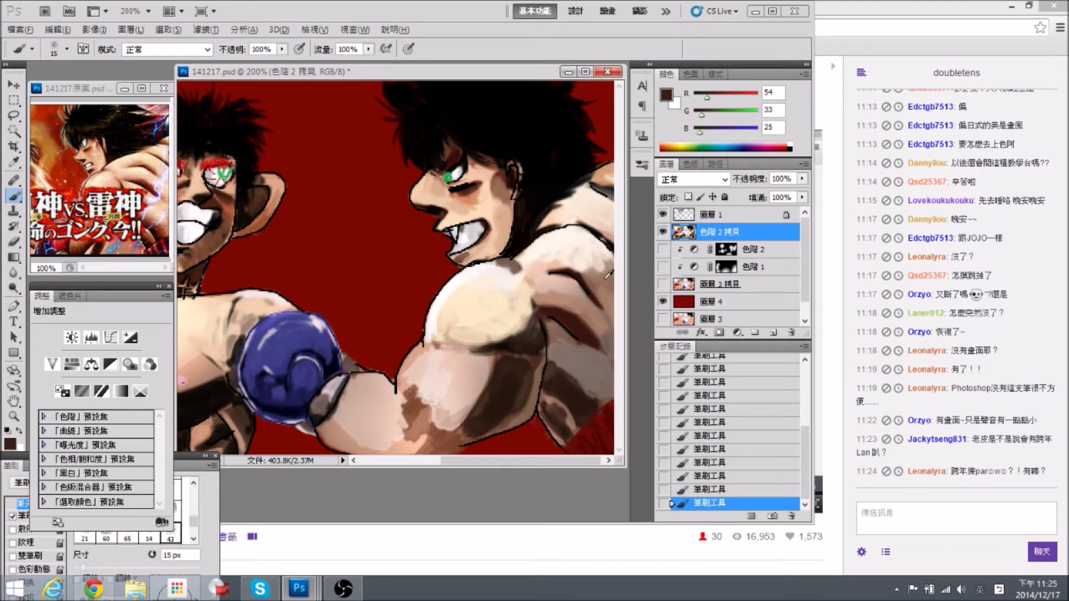
left_click(548, 406, "alt")
left_click(555, 415, "alt")
left_click(567, 319, "alt")
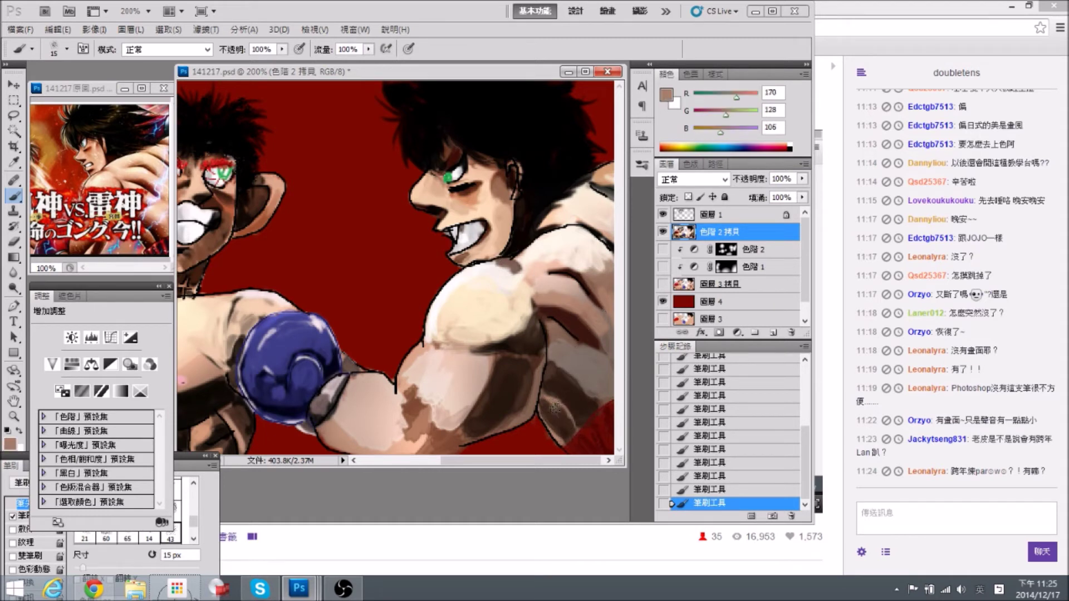
left_click(562, 425, "alt")
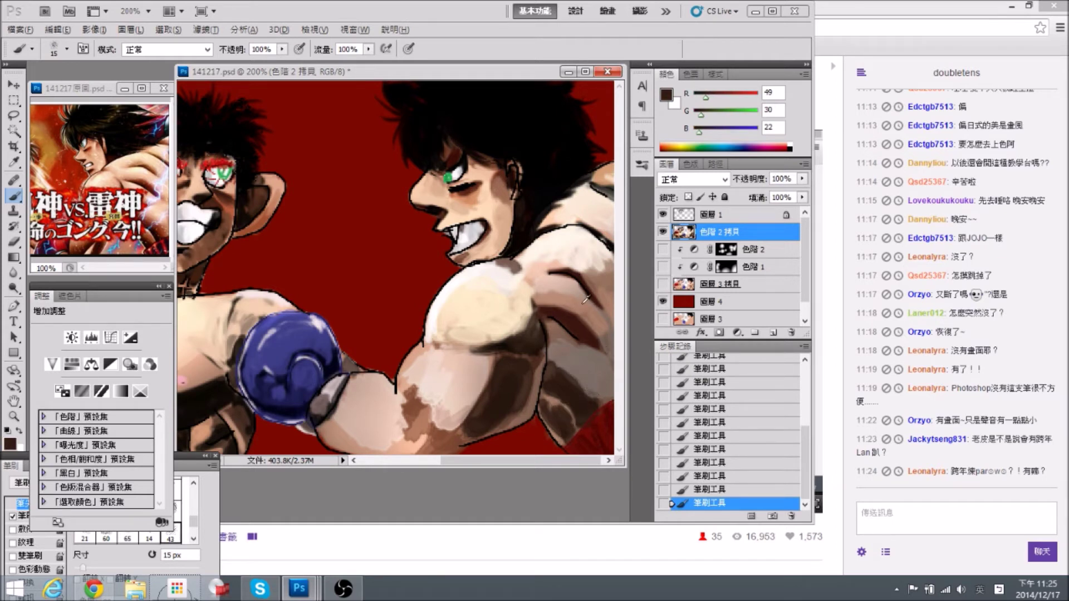
left_click(555, 337, "alt")
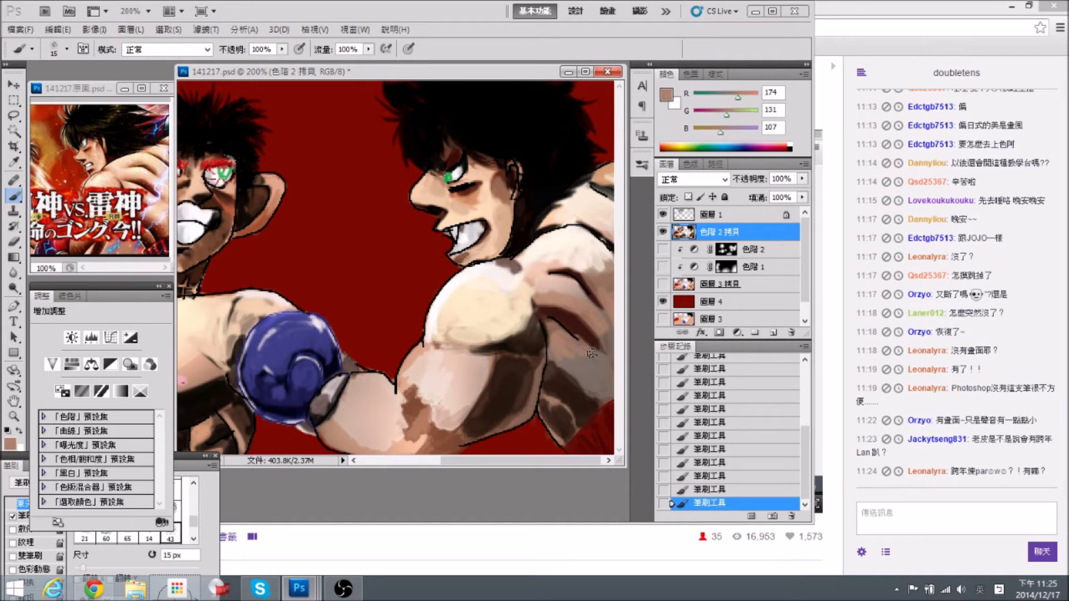
left_click(590, 329, "alt")
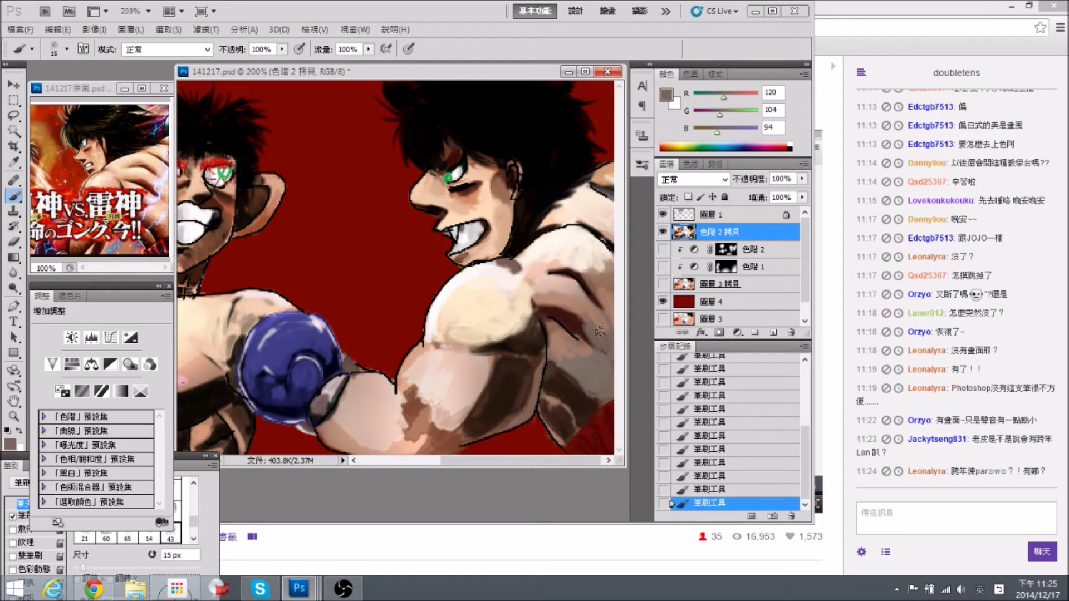
Darken the underside of the right fighter's upper arm down to the elbow with sampled dark browns and even out its edge.
left_click_drag(507, 368, 538, 303)
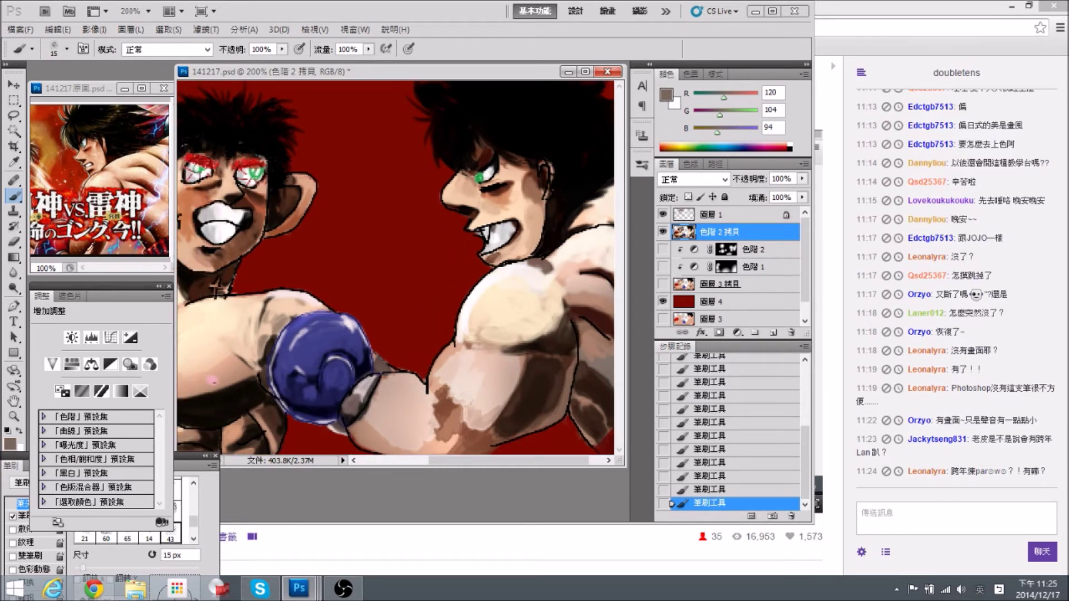
left_click(96, 247, "alt")
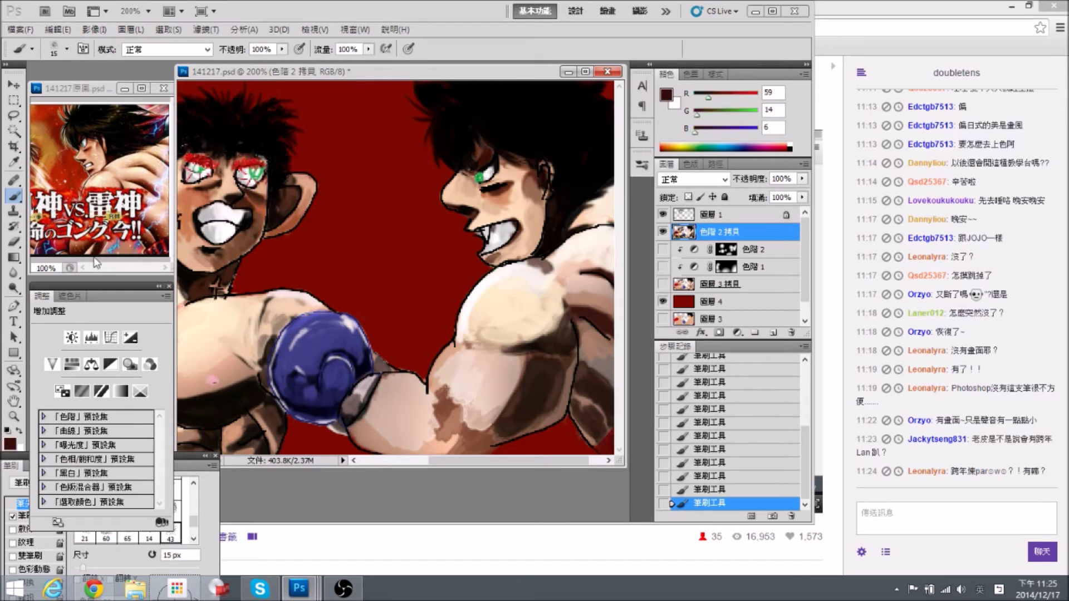
mouse_move(473, 450)
left_mouse_down()
mouse_move(498, 406)
mouse_move(487, 428)
mouse_move(437, 446)
left_mouse_up()
mouse_move(480, 418)
left_mouse_down()
mouse_move(440, 449)
mouse_move(449, 445)
left_mouse_up()
left_click(500, 410, "alt")
mouse_move(501, 405)
left_mouse_down()
mouse_move(472, 459)
mouse_move(493, 411)
mouse_move(456, 434)
mouse_move(500, 412)
left_mouse_up()
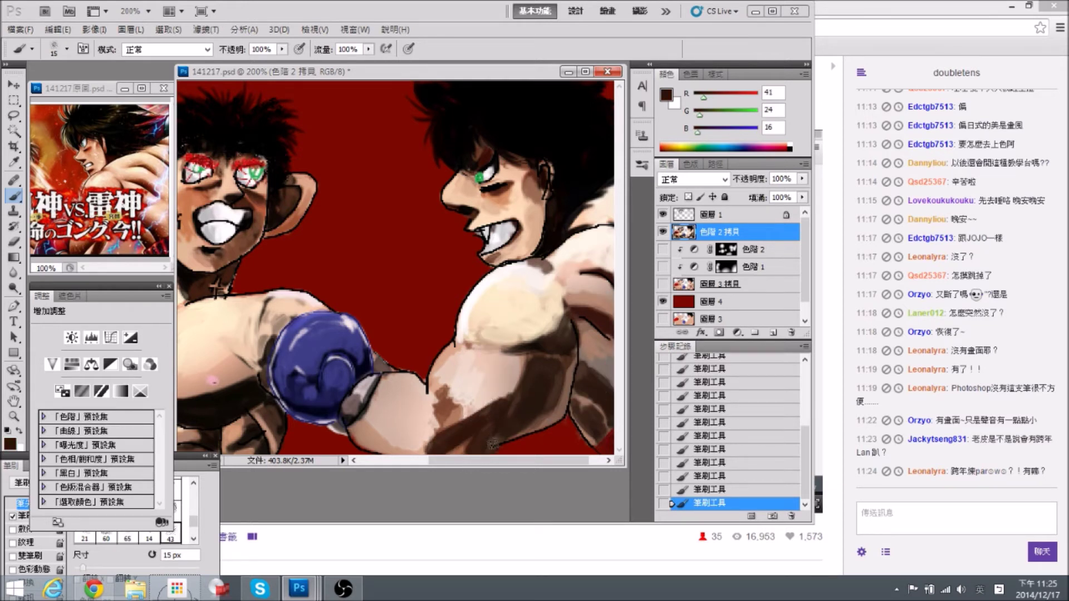
left_click(492, 388, "alt")
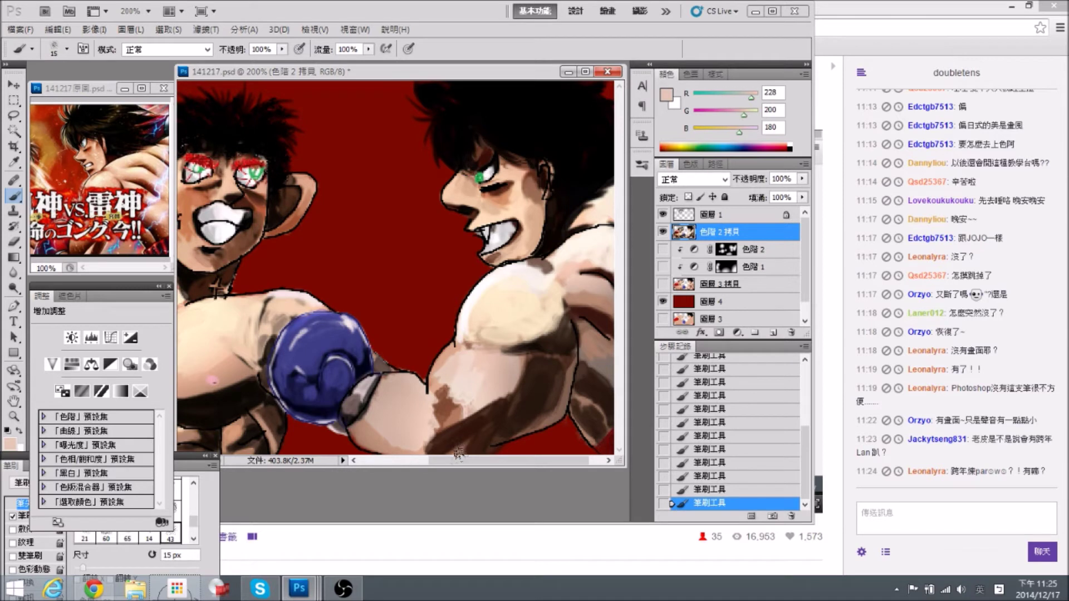
left_click(483, 434, "alt")
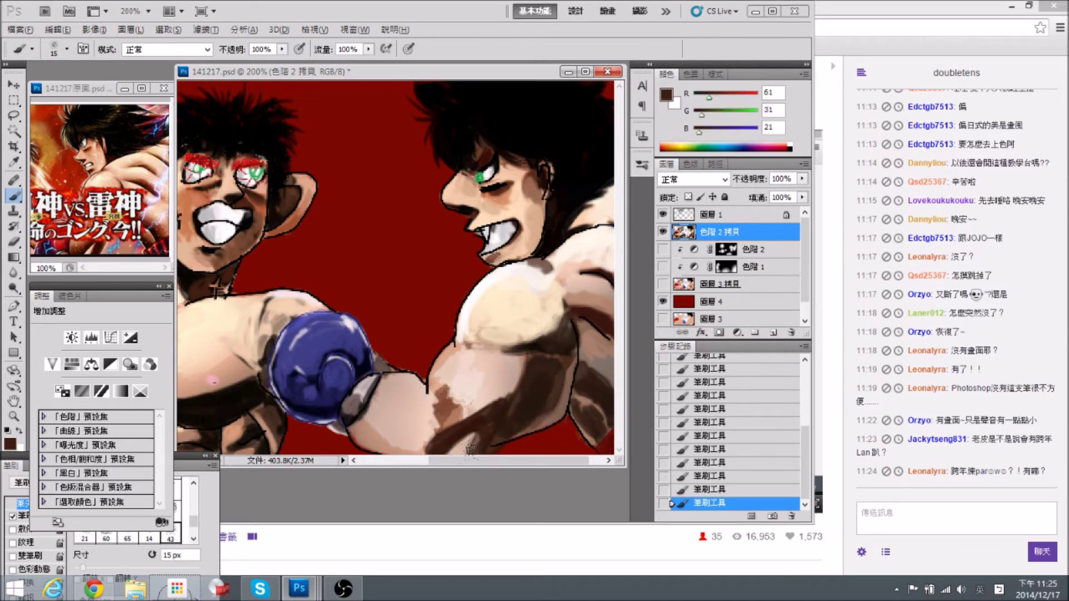
left_click(455, 453, "alt")
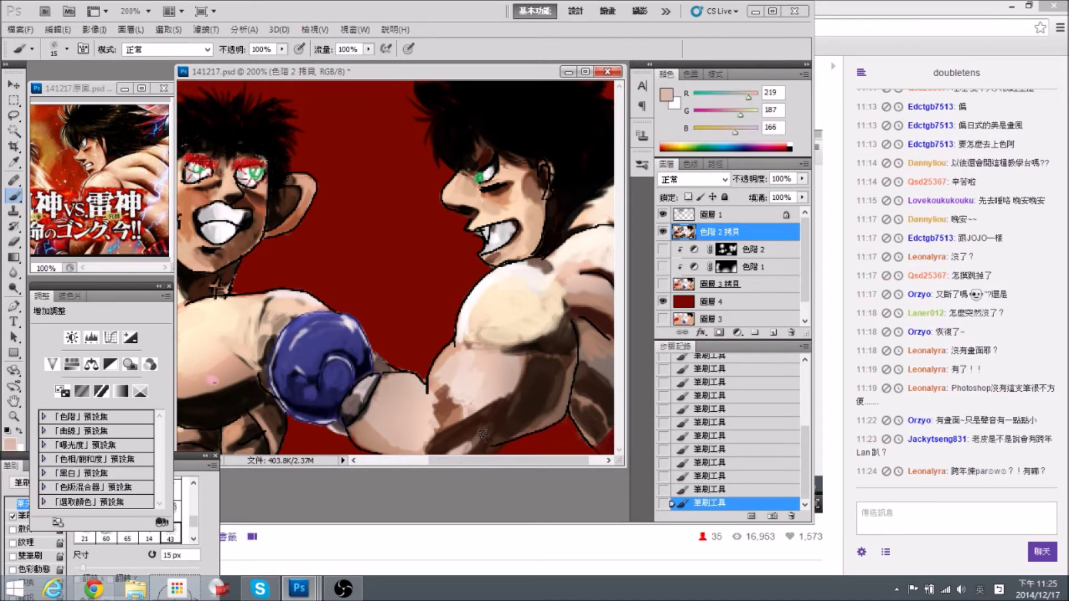
Paint the right fighter's biceps with cream tones sampled from the lit skin, covering the brown patches.
mouse_move(460, 387)
left_mouse_down()
mouse_move(443, 408)
mouse_move(435, 390)
left_mouse_up()
left_click(438, 393, "alt")
left_click(443, 377, "alt")
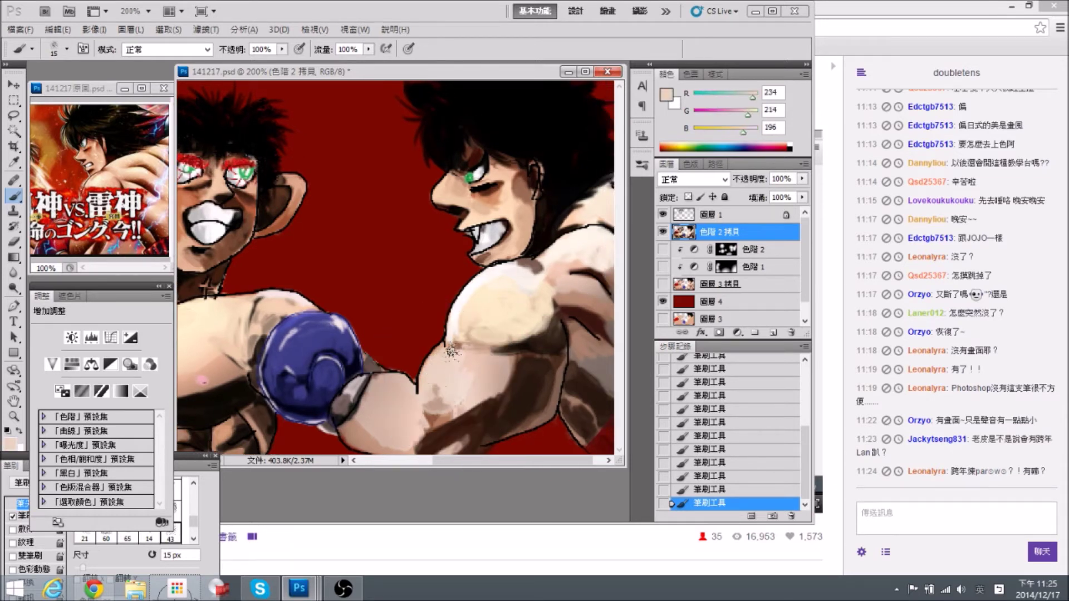
left_click(499, 329, "alt")
left_click(577, 291, "alt")
mouse_move(439, 400)
left_mouse_down()
mouse_move(476, 378)
mouse_move(441, 406)
mouse_move(499, 378)
mouse_move(498, 391)
mouse_move(515, 375)
mouse_move(454, 414)
mouse_move(440, 406)
mouse_move(438, 383)
left_mouse_up()
left_click(504, 310, "alt")
left_click(206, 329, "alt")
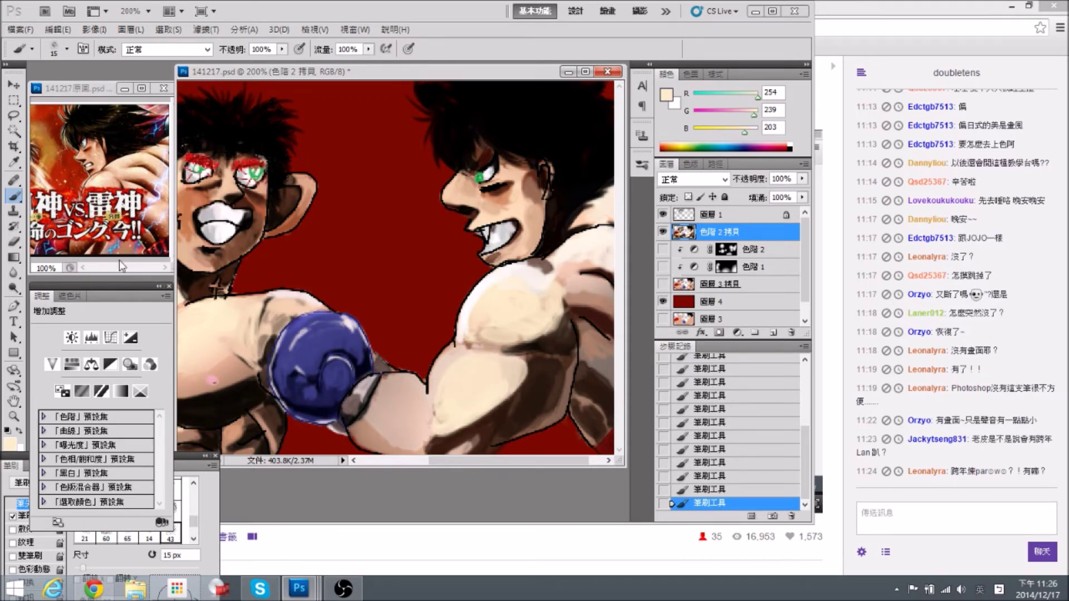
Paint dark brown shading on the forearm along the elbow crease and soften it with sampled skin tones.
left_click(71, 259)
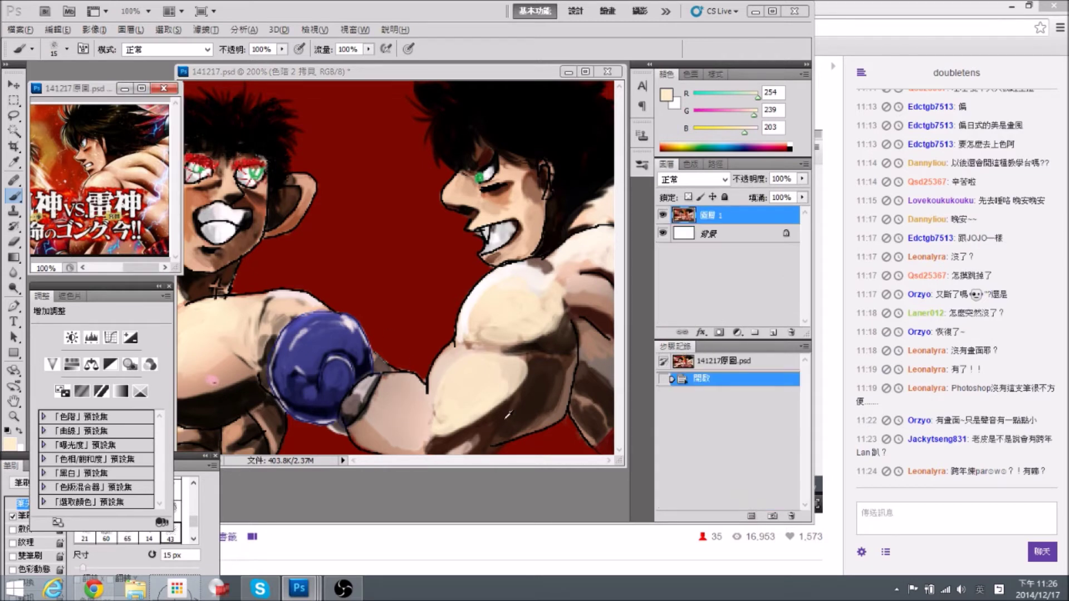
left_click(505, 416, "alt")
left_click(420, 409)
mouse_move(420, 384)
left_mouse_down()
mouse_move(429, 434)
mouse_move(413, 381)
mouse_move(416, 429)
mouse_move(414, 413)
mouse_move(402, 415)
mouse_move(412, 389)
mouse_move(409, 404)
mouse_move(397, 398)
mouse_move(415, 426)
left_mouse_up()
left_click(399, 386, "alt")
key("space")
left_click(408, 384, "alt")
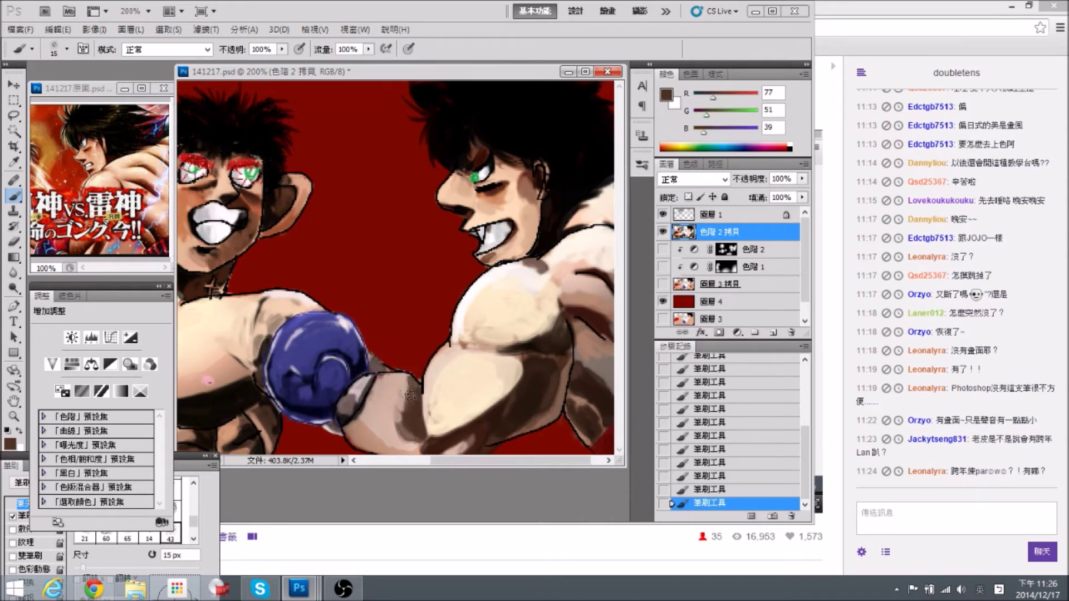
left_click(395, 392, "alt")
mouse_move(402, 390)
left_mouse_down()
mouse_move(393, 427)
mouse_move(413, 419)
left_mouse_up()
left_click(420, 426, "alt")
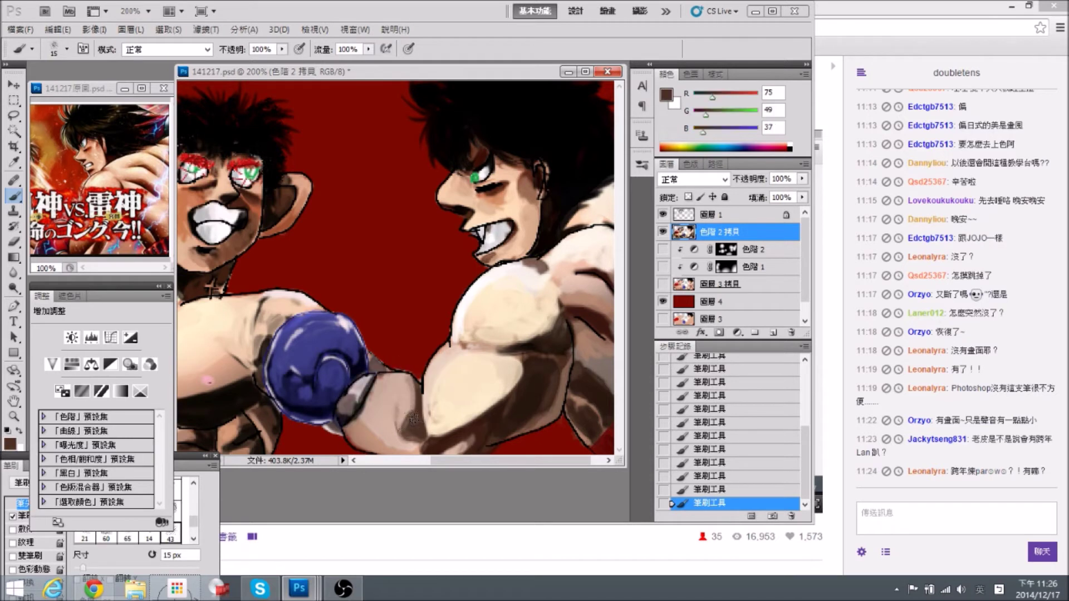
Shade the lower edge of the forearm beside the blue glove's cuff with sampled dark browns, using a 9 to 10 px brush.
left_click(553, 344, "alt")
key("bracketleft")
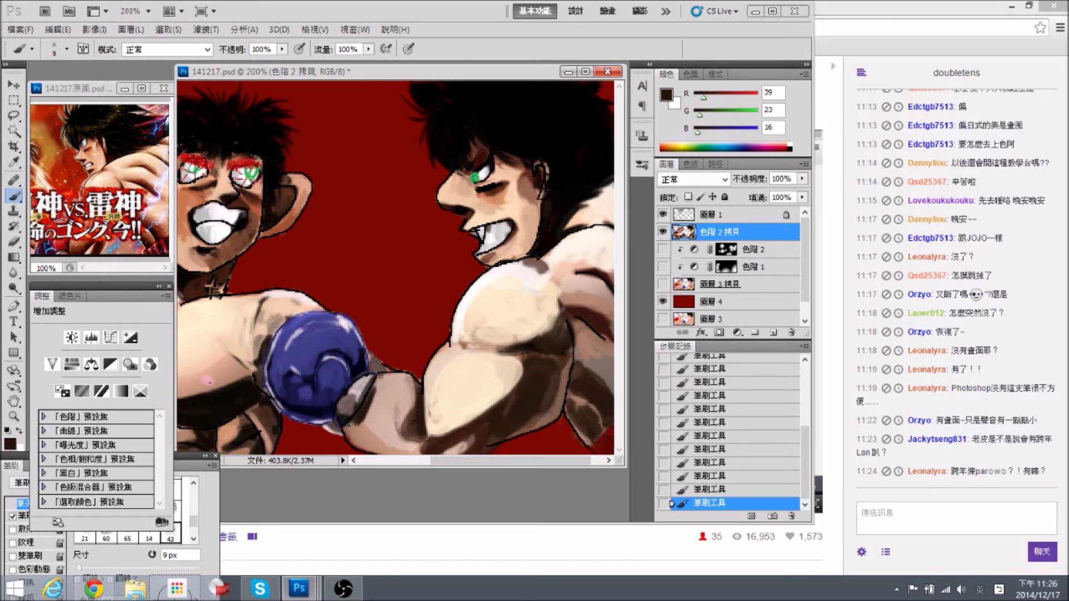
left_click(382, 383, "alt")
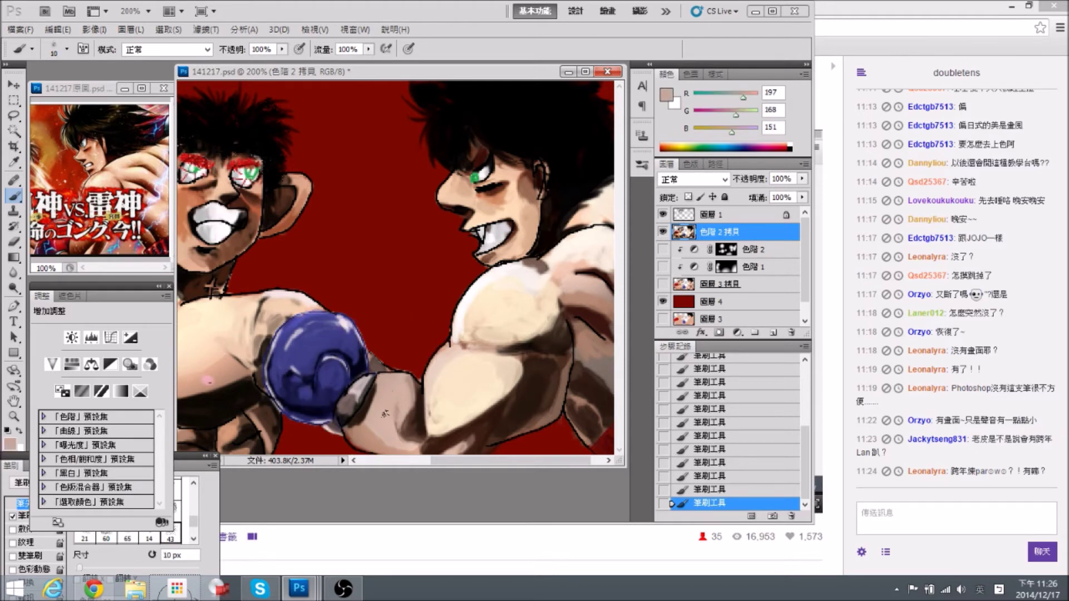
left_click(365, 426, "alt")
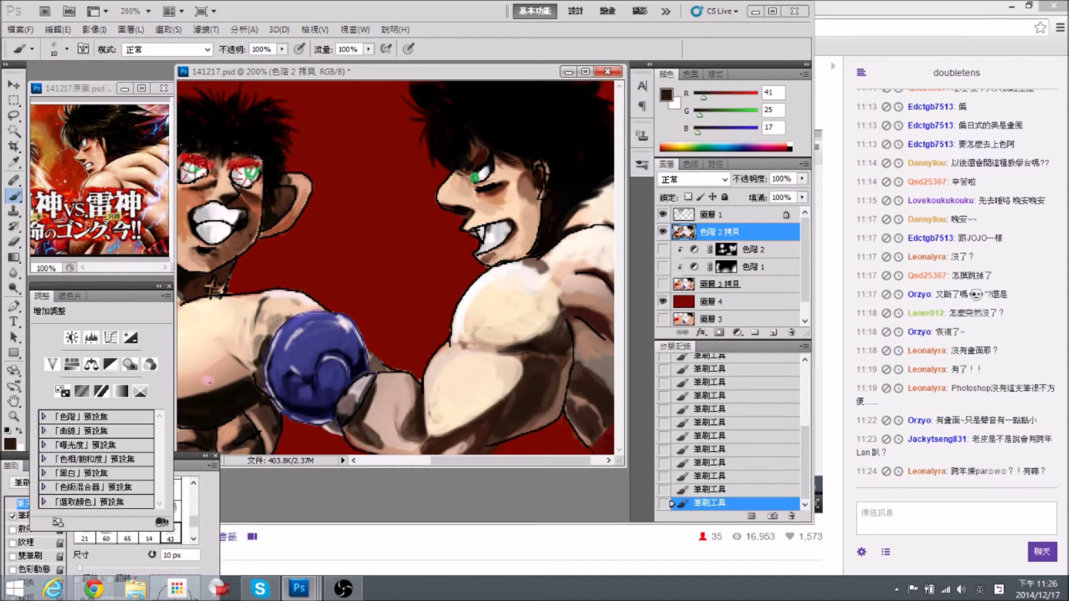
left_click(352, 440, "alt")
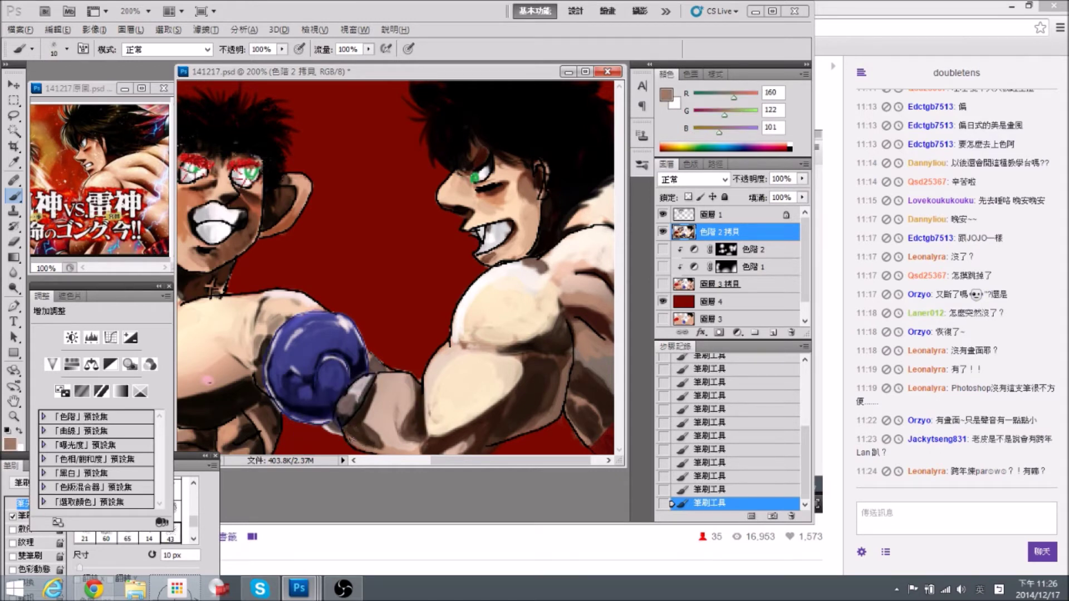
Blend the forearm's underside shadow into the lit skin with sampled browns and pale skin tones, using a 20 px brush.
left_click_drag(375, 389, 385, 388)
left_click(380, 430, "alt")
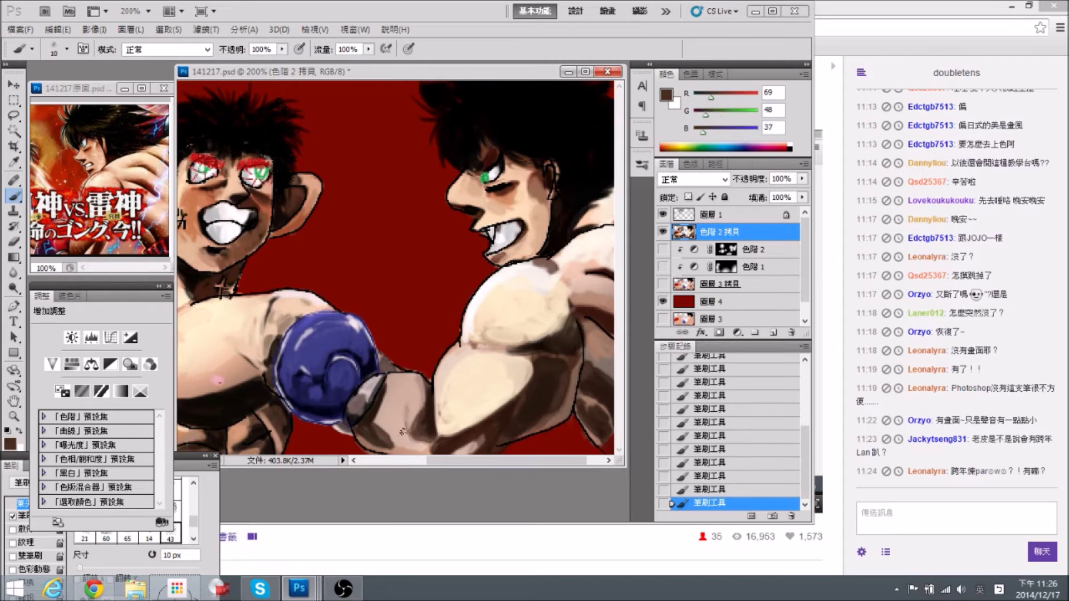
left_click(385, 423, "alt")
key("bracketright")
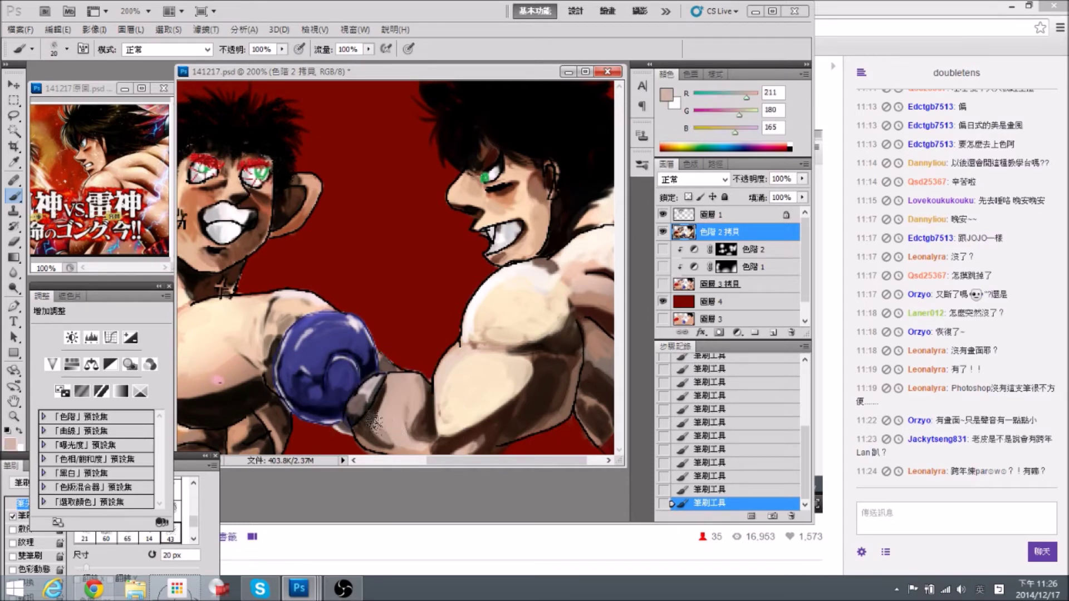
left_click(363, 432, "alt")
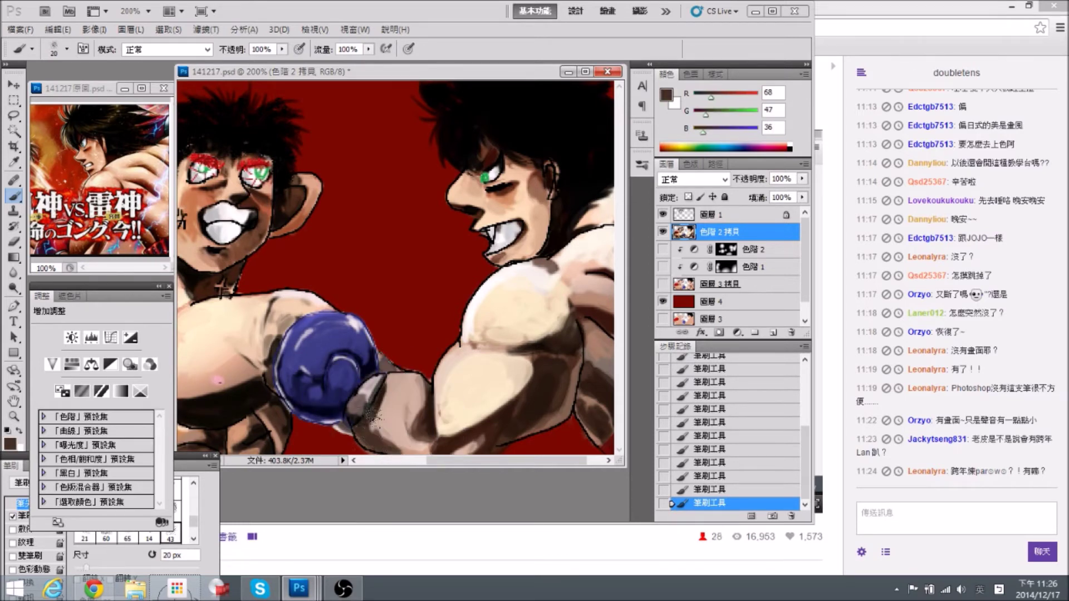
mouse_move(369, 433)
left_mouse_down()
mouse_move(394, 441)
mouse_move(384, 442)
left_mouse_up()
left_click(391, 424, "alt")
left_click(376, 435, "alt")
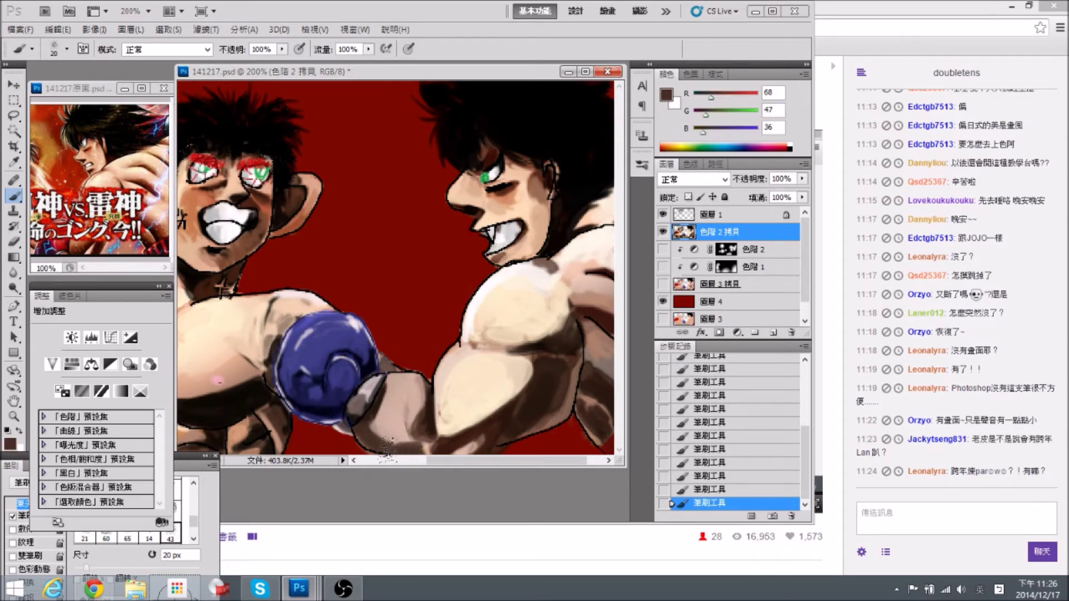
left_click(400, 424, "alt")
Brighten the upper part of the forearm with cream tones sampled from the biceps.
left_click(435, 405, "alt")
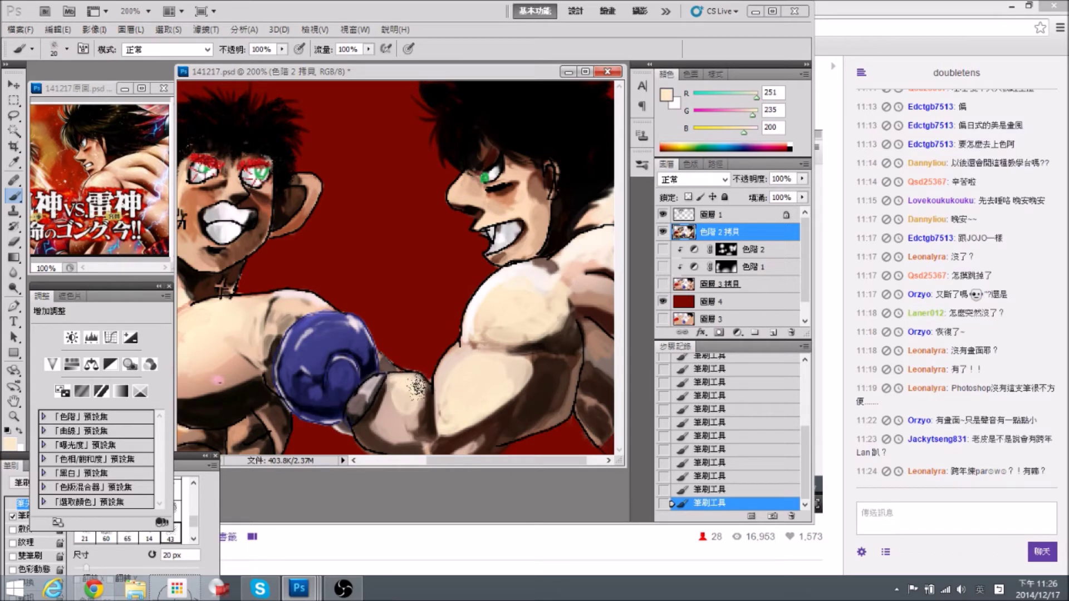
left_click(403, 389, "alt")
left_click(457, 385, "alt")
left_click_drag(457, 385, 459, 383)
Glaze the biceps, shoulder and forearm highlights with a peach tone sampled from the upper back, using a 20 px brush.
key("bracketleft")
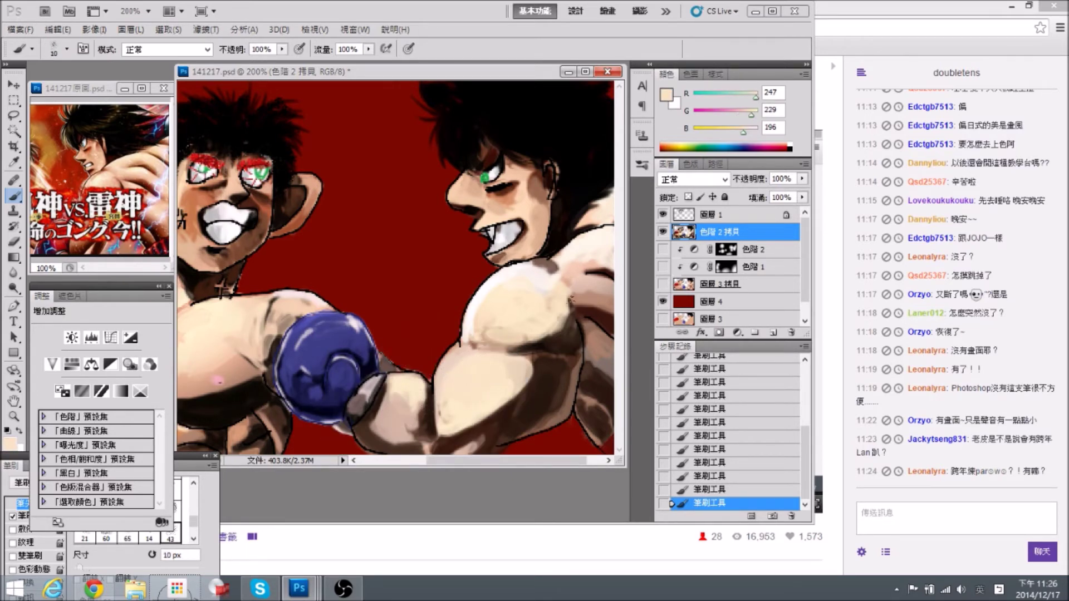
left_click(577, 269, "alt")
key("bracketright")
left_click_drag(478, 398, 467, 399)
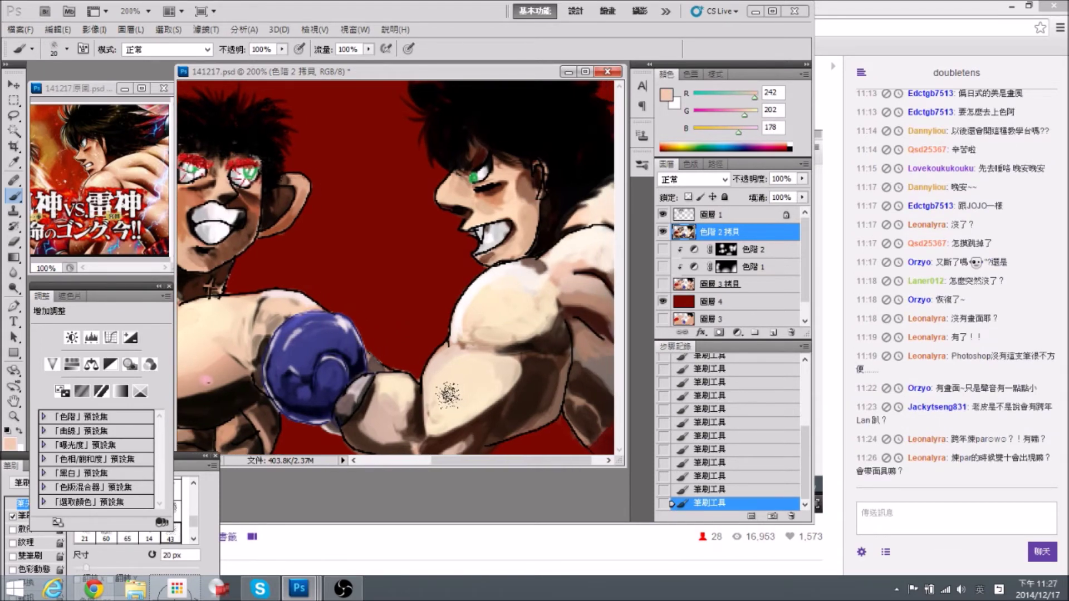
mouse_move(467, 377)
left_mouse_down()
mouse_move(505, 373)
mouse_move(436, 399)
mouse_move(460, 370)
left_mouse_up()
mouse_move(516, 336)
left_mouse_down()
mouse_move(538, 320)
mouse_move(530, 297)
mouse_move(503, 304)
mouse_move(487, 333)
mouse_move(508, 311)
left_mouse_up()
mouse_move(398, 415)
left_mouse_down()
mouse_move(392, 395)
mouse_move(388, 421)
mouse_move(370, 427)
mouse_move(396, 425)
mouse_move(397, 412)
mouse_move(368, 422)
mouse_move(406, 427)
left_mouse_up()
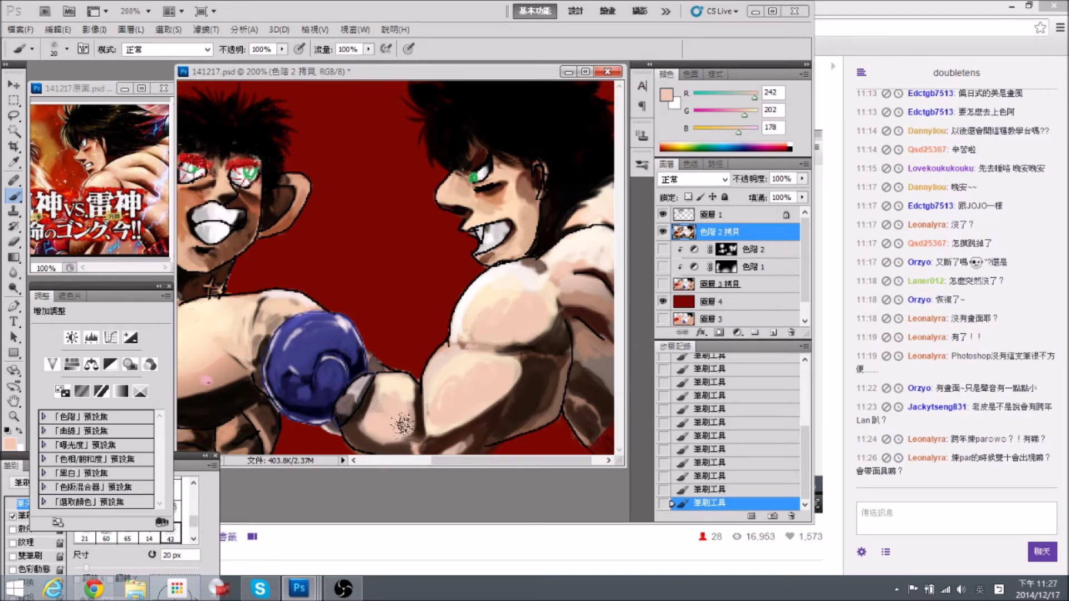
Refine the shadow at the elbow crease and lower forearm with sampled dark and mid browns.
left_click(416, 409, "alt")
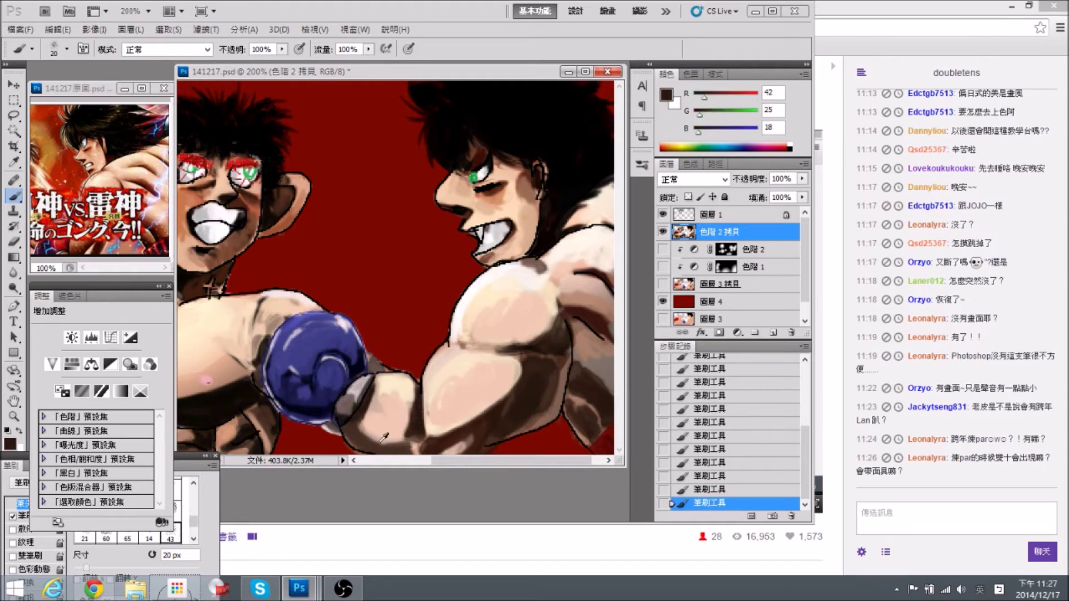
left_click(396, 432, "alt")
left_click(421, 430, "alt")
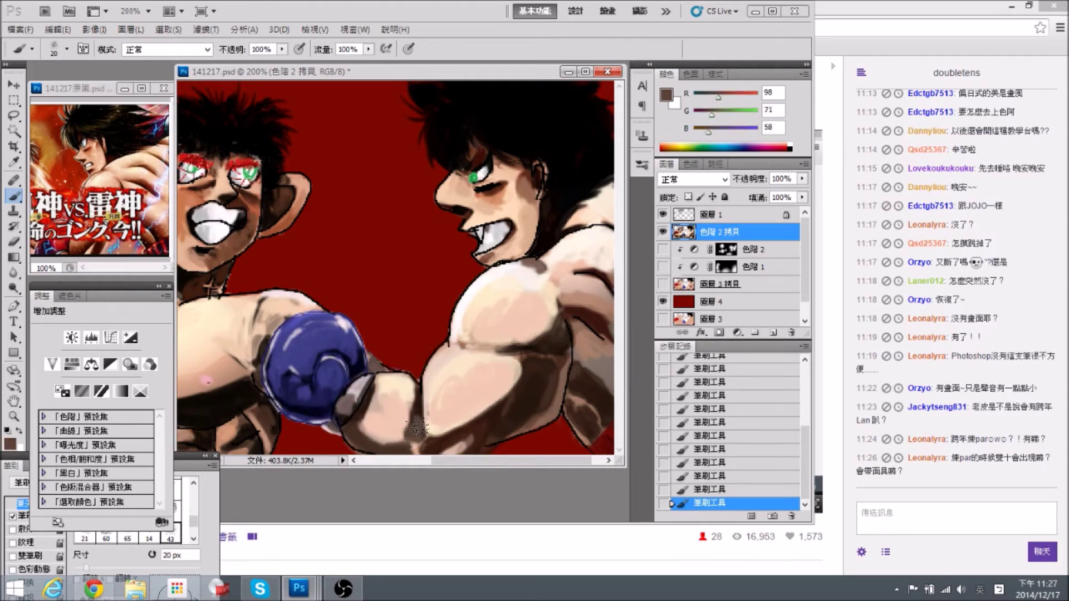
left_click(399, 408, "alt")
Refine the forearm and wrist beside the blue glove with sampled peach and dark brown tones, using a 15 px brush.
key("ctrl+minus")
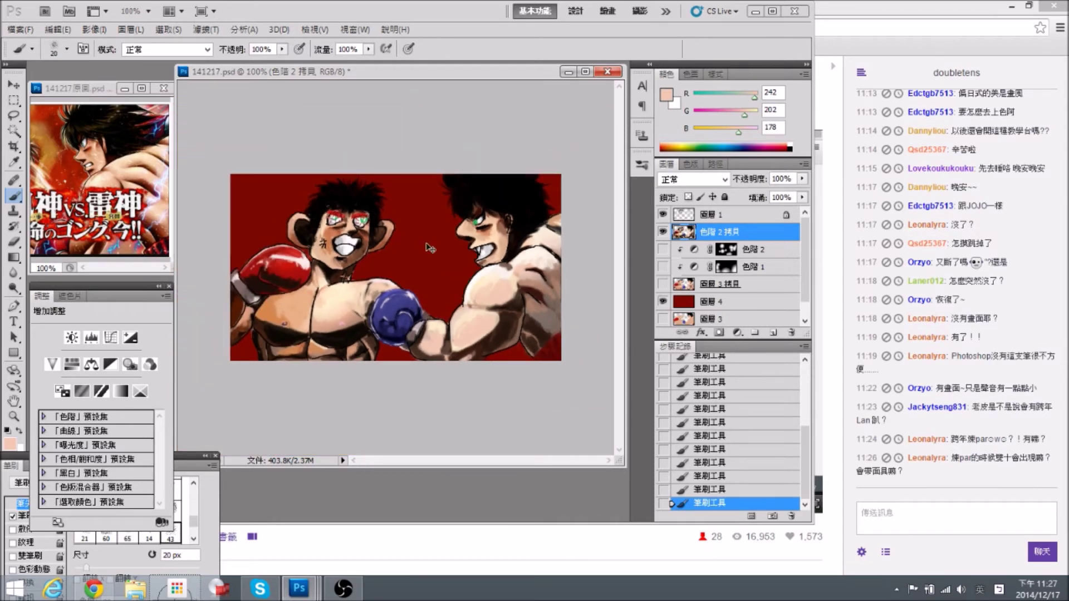
key("ctrl+plus")
left_click_drag(495, 436, 494, 431)
left_click(456, 428, "alt")
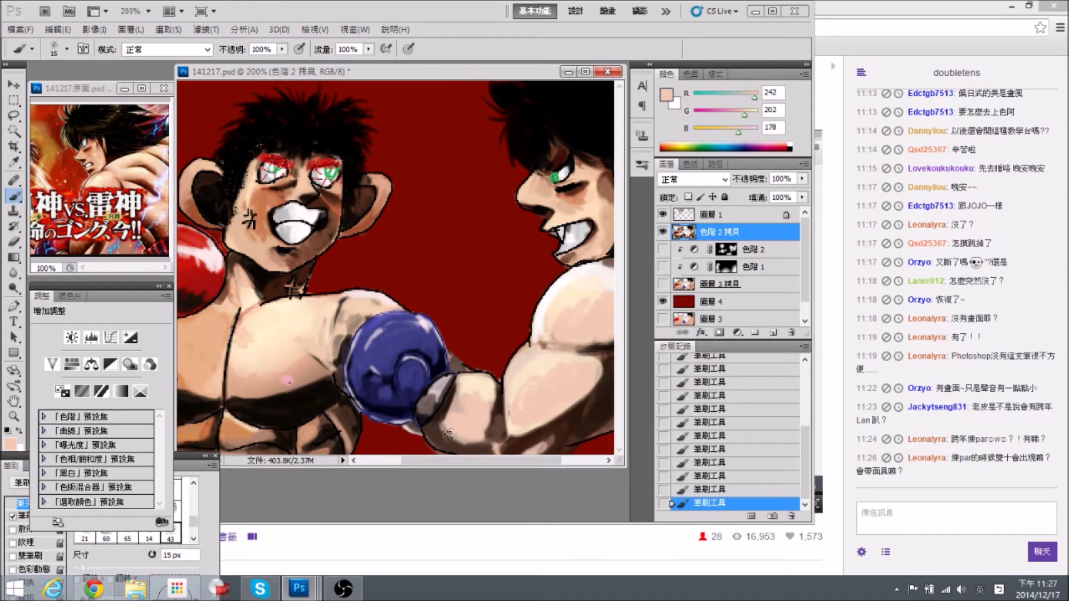
left_click(436, 422, "alt")
left_click(426, 414, "alt")
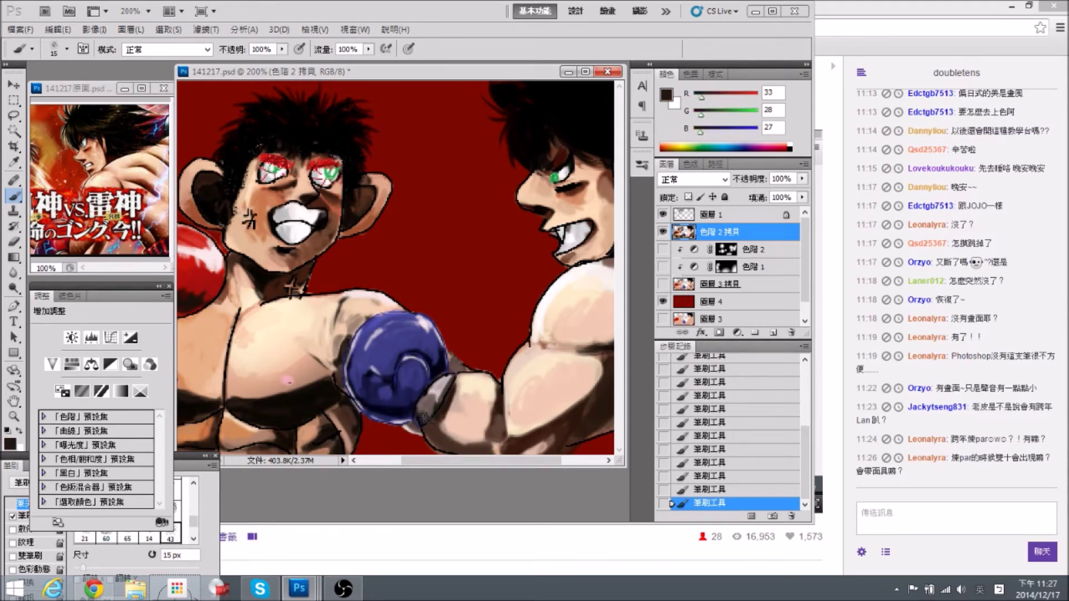
Touch up the upper edge of the forearm near the glove with sampled cream and grey-brown tones.
left_click_drag(525, 374, 416, 375)
left_click(431, 396, "alt")
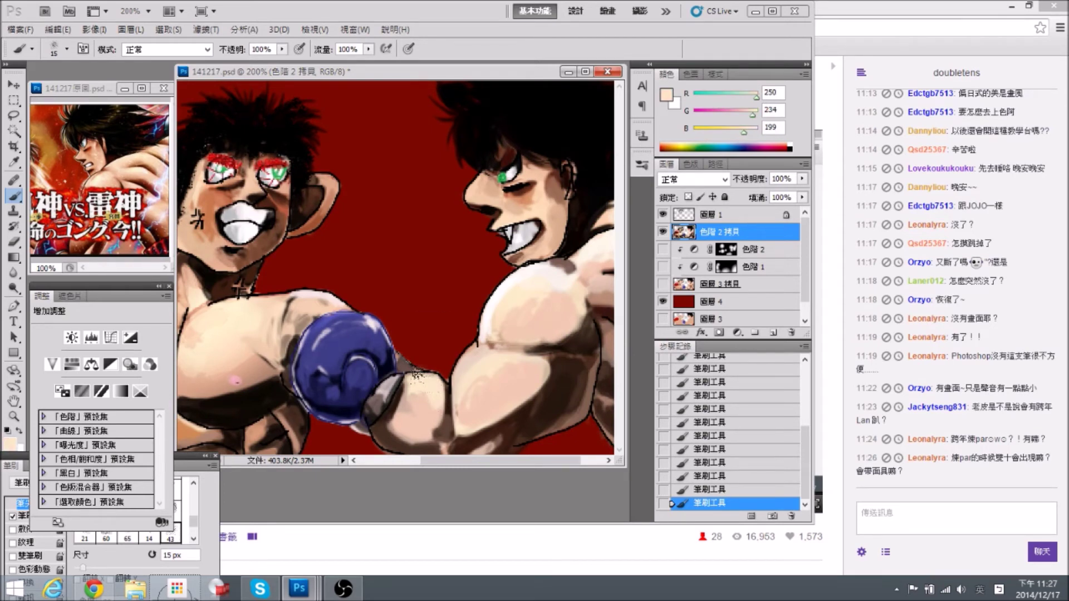
left_click(404, 368, "alt")
mouse_move(544, 297)
left_mouse_down()
mouse_move(523, 278)
mouse_move(470, 298)
left_mouse_up()
key("ctrl+minus")
key("ctrl+minus")
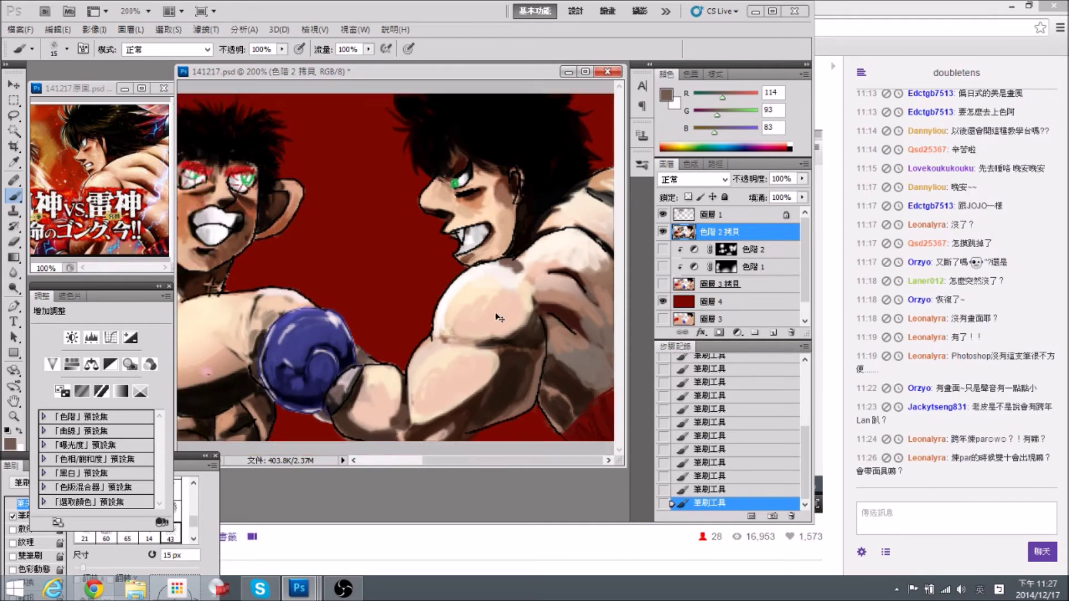
Deepen the shadow on the right fighter's upper arm and elbow with sampled dark brown and grey-brown tones, using a 30 px brush.
key("ctrl+plus")
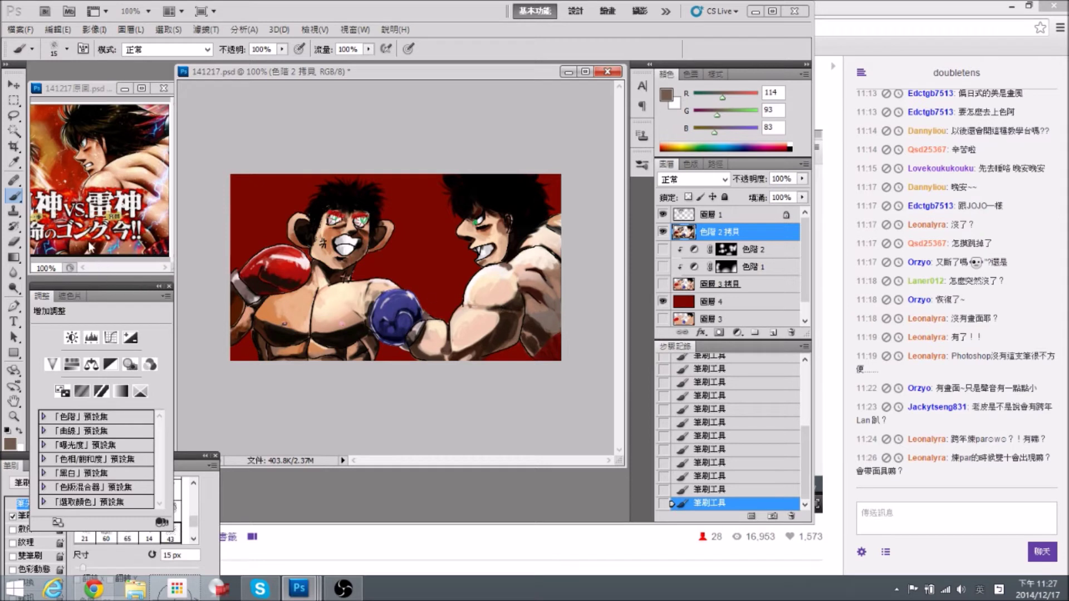
left_click(493, 334, "alt")
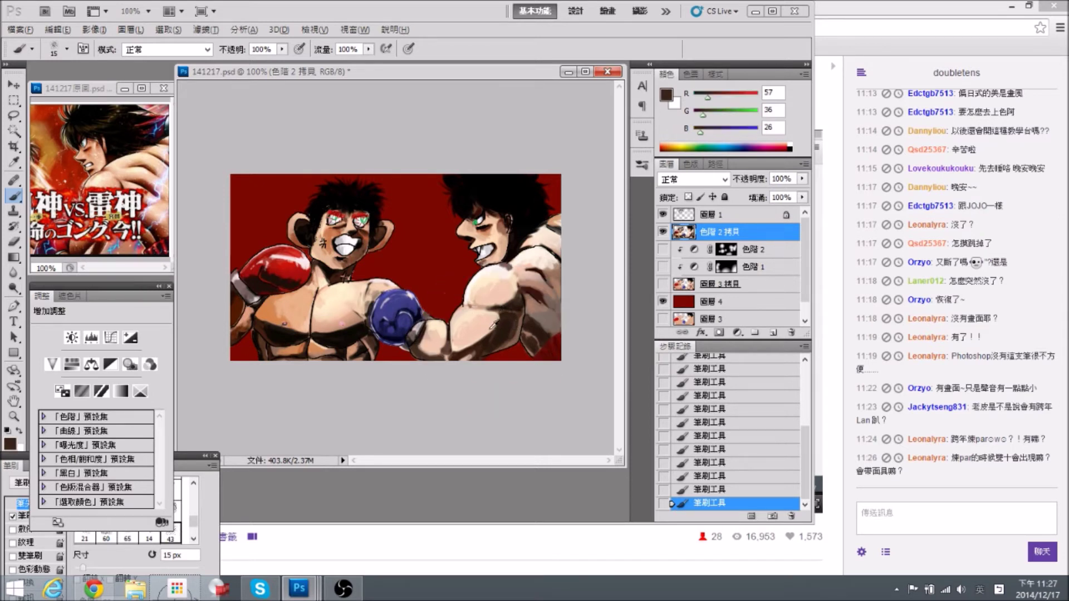
mouse_move(498, 314)
left_mouse_down()
mouse_move(476, 322)
mouse_move(538, 320)
mouse_move(482, 322)
mouse_move(493, 315)
mouse_move(456, 349)
left_mouse_up()
left_click(550, 324, "alt")
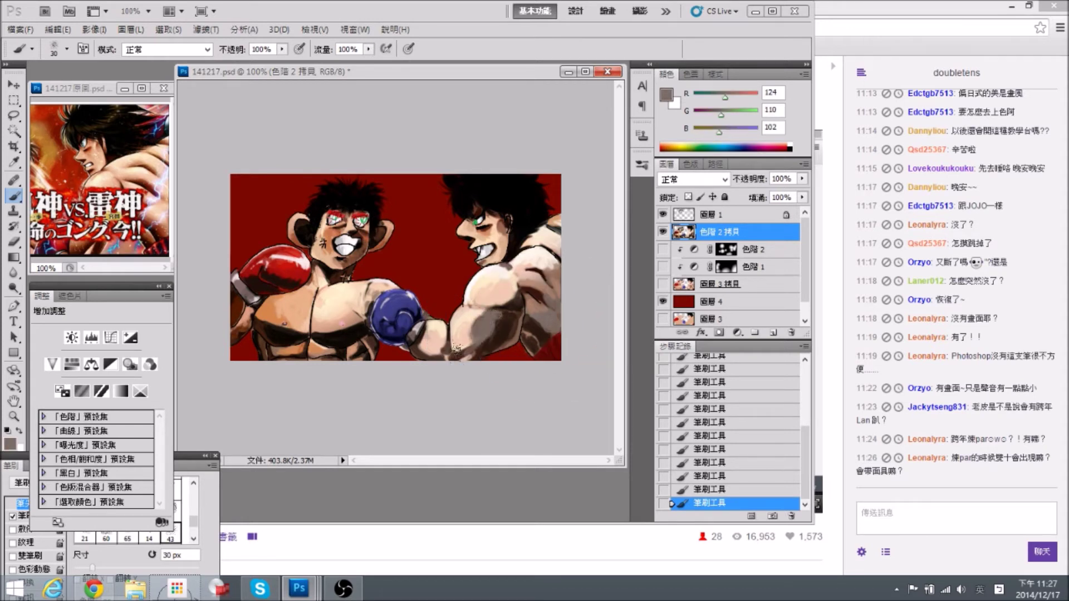
left_click(493, 345, "alt")
left_click_drag(492, 344, 460, 350)
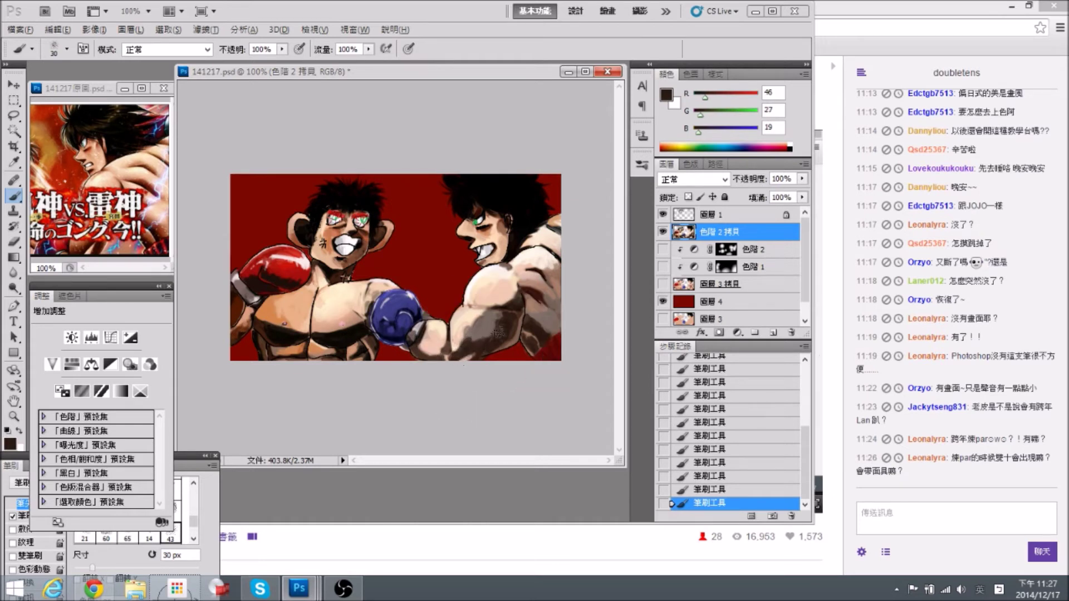
left_click(482, 317, "alt")
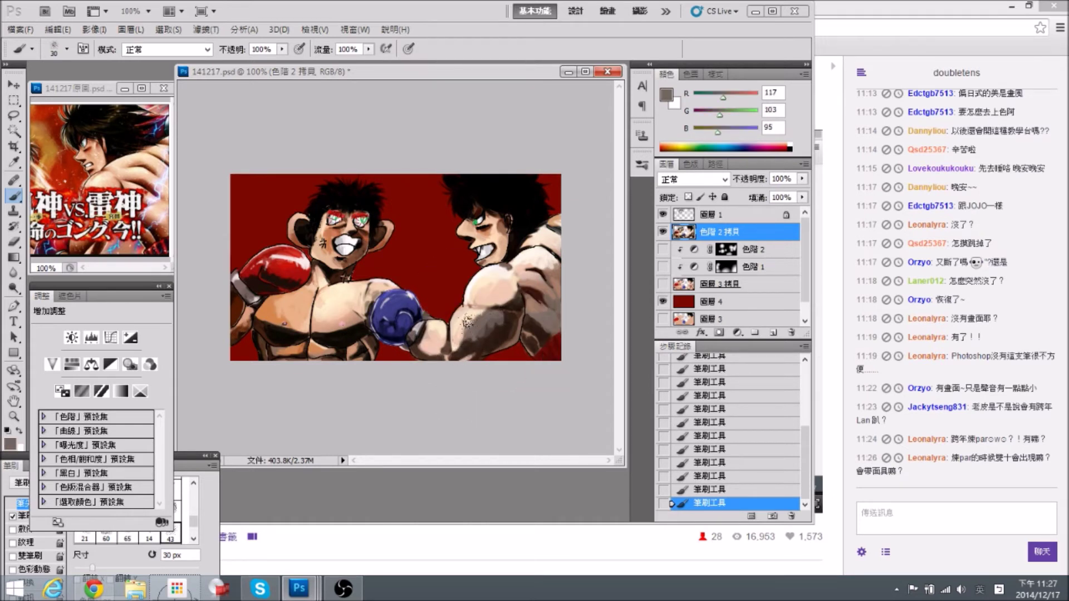
Model the right fighter's shoulder with tones sampled from its shaded edge and cream highlight.
left_click(517, 303, "alt")
mouse_move(516, 298)
left_mouse_down()
mouse_move(500, 302)
mouse_move(501, 285)
mouse_move(488, 298)
mouse_move(511, 291)
mouse_move(497, 281)
mouse_move(481, 295)
mouse_move(506, 288)
left_mouse_up()
left_click(500, 283, "alt")
left_click(500, 281, "alt")
left_click(487, 279, "alt")
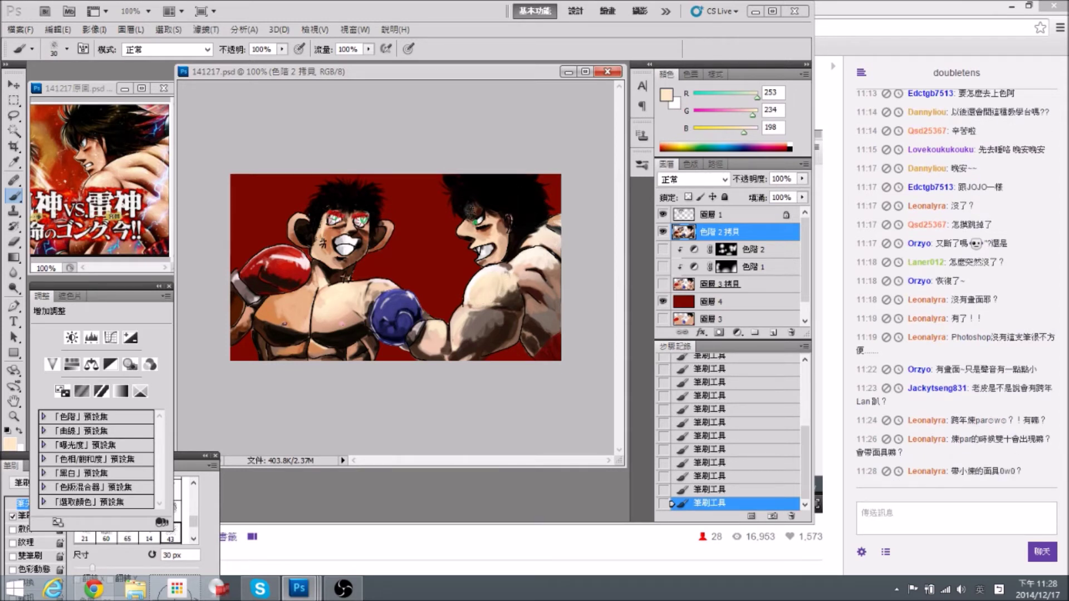
Blend the upper arm's shadow into its lit skin with repeatedly sampled neighbouring tones, using a 30 px brush.
scroll(484, 316, "up", 2)
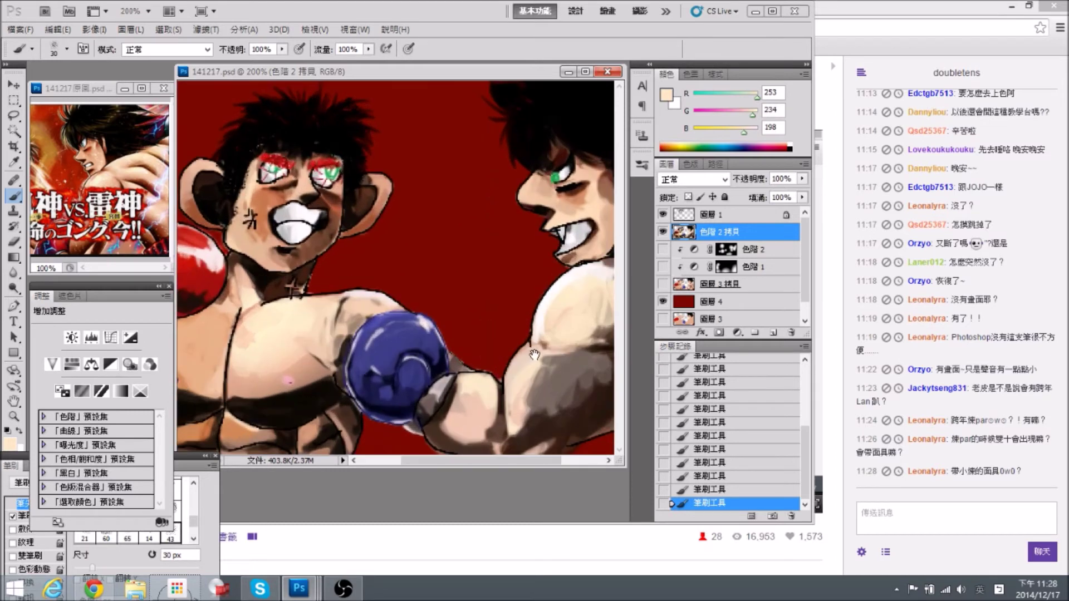
left_click(469, 367, "alt")
mouse_move(468, 391)
left_mouse_down()
mouse_move(497, 378)
mouse_move(488, 370)
mouse_move(442, 398)
mouse_move(457, 396)
mouse_move(440, 387)
mouse_move(463, 371)
mouse_move(441, 388)
mouse_move(418, 377)
mouse_move(421, 401)
left_mouse_up()
left_click(489, 388, "alt")
left_click(464, 376, "alt")
left_click(411, 395, "alt")
left_click(433, 384, "alt")
left_click(407, 387, "alt")
Soften the shading beneath the shoulder crease and across the upper arm with sampled mid and pale skin tones.
left_click(457, 375, "alt")
mouse_move(473, 374)
left_mouse_down()
mouse_move(443, 383)
mouse_move(452, 407)
mouse_move(470, 362)
mouse_move(432, 419)
mouse_move(509, 379)
left_mouse_up()
left_click(461, 362, "alt")
left_click(521, 386, "alt")
left_click(429, 371, "alt")
mouse_move(437, 360)
left_mouse_down()
mouse_move(435, 382)
mouse_move(451, 384)
left_mouse_up()
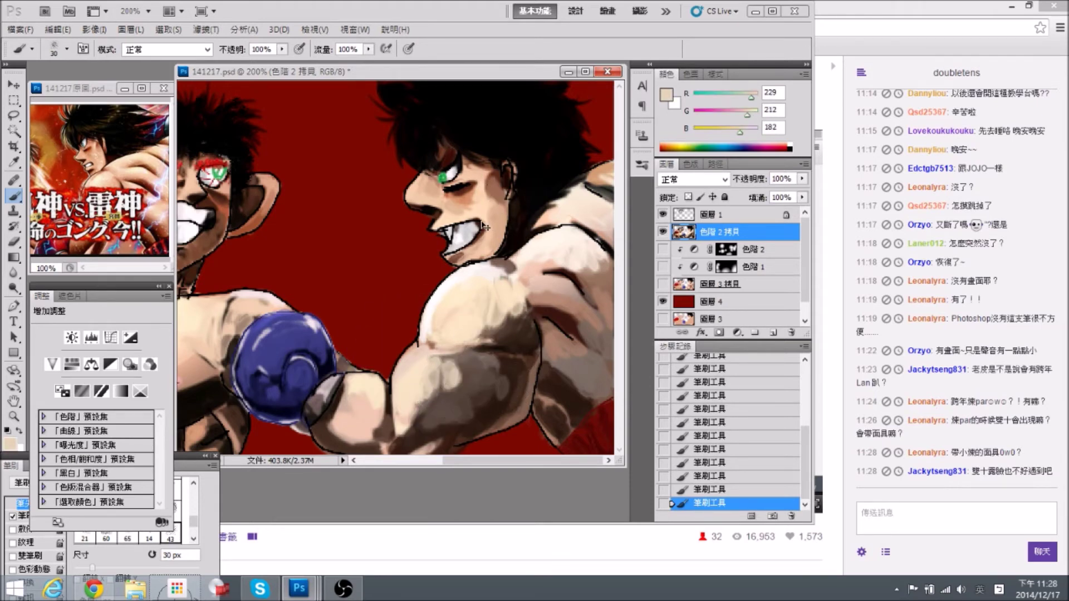
key("ctrl+minus")
key("ctrl+minus")
key("ctrl+plus")
key("ctrl+plus")
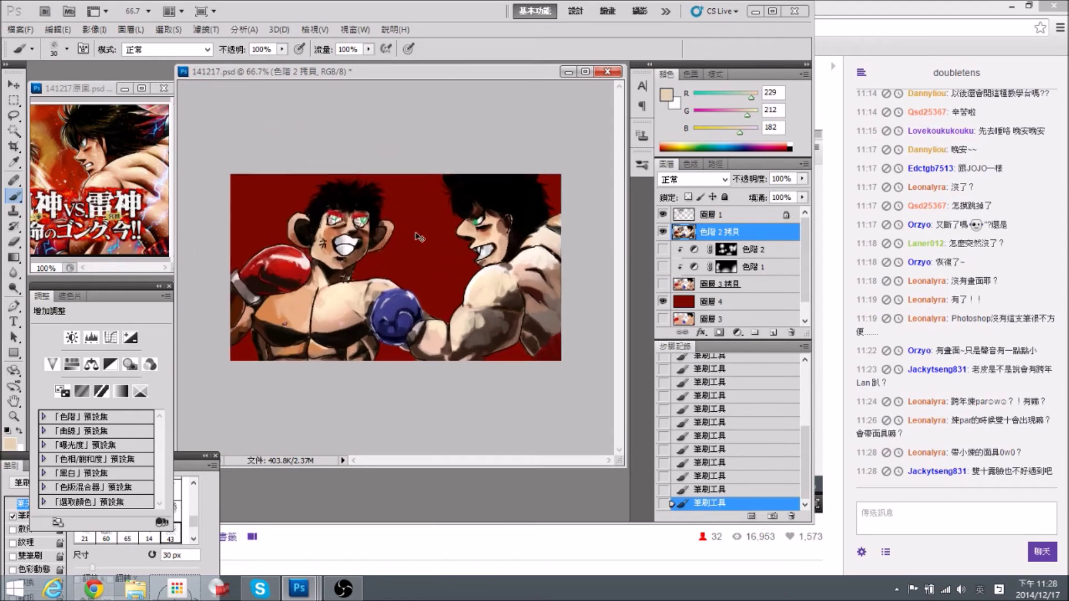
Paint dark stripes on the red clothing below the right fighter's back with a sampled near-black, using a 9 px brush.
left_click_drag(455, 319, 328, 301)
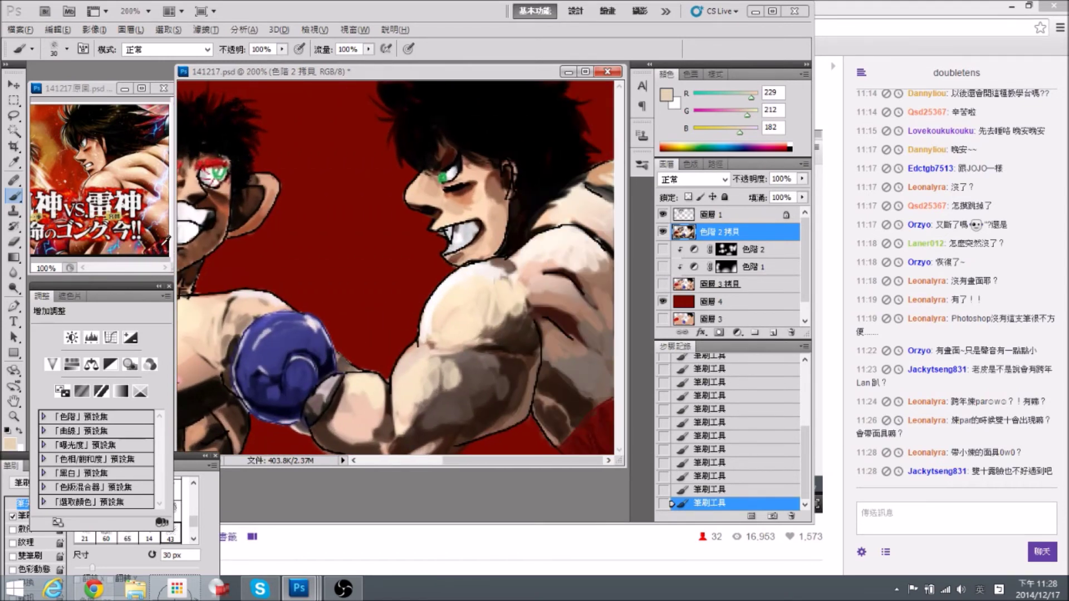
left_click(549, 398, "alt")
key("[")
key("bracketleft")
key("bracketleft")
key("bracketleft")
key("bracketleft")
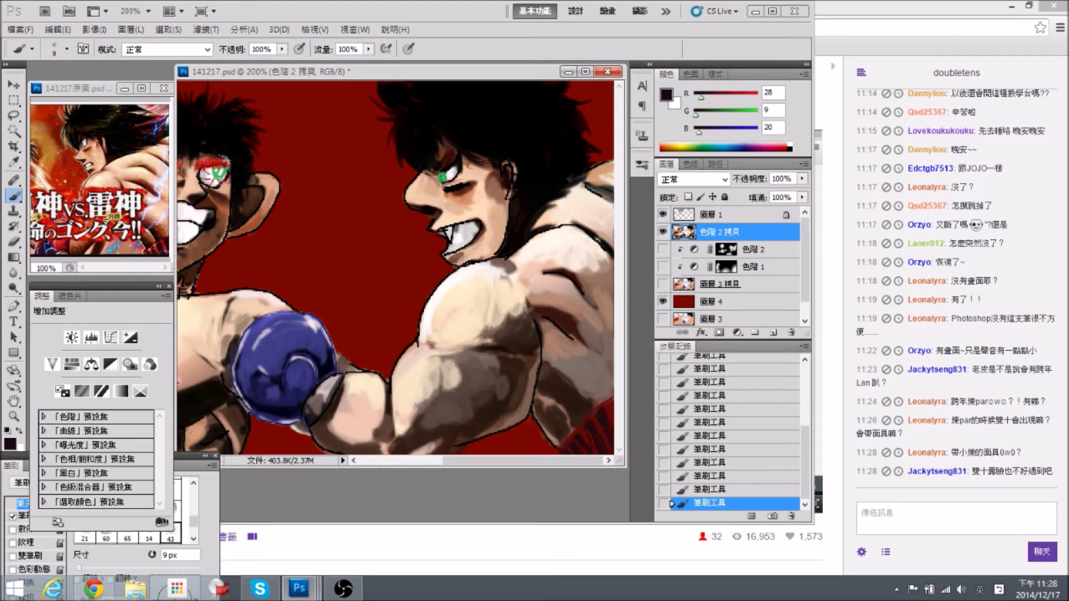
Lasso the line art around the red clothing on 圖層 1, adjust it with Hue/Saturation, and deselect.
left_click(725, 218)
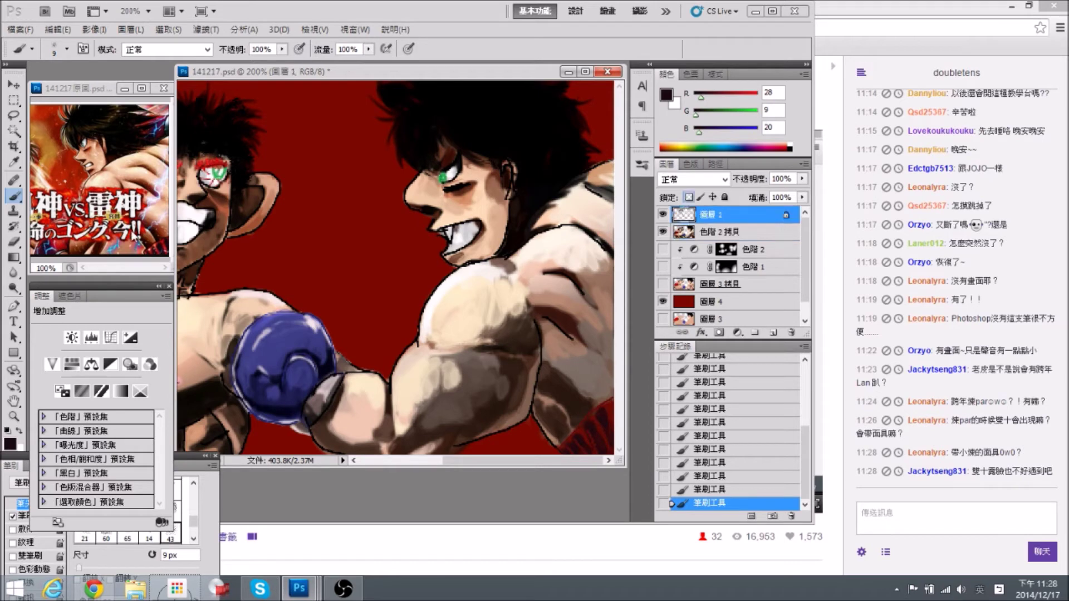
left_click(14, 116)
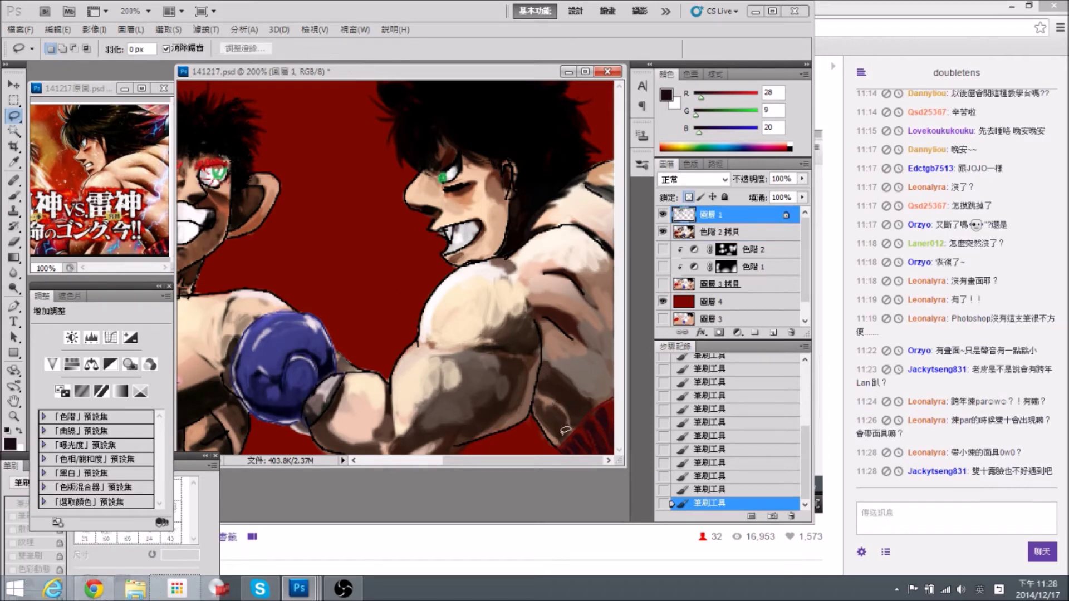
left_click_drag(599, 392, 560, 445)
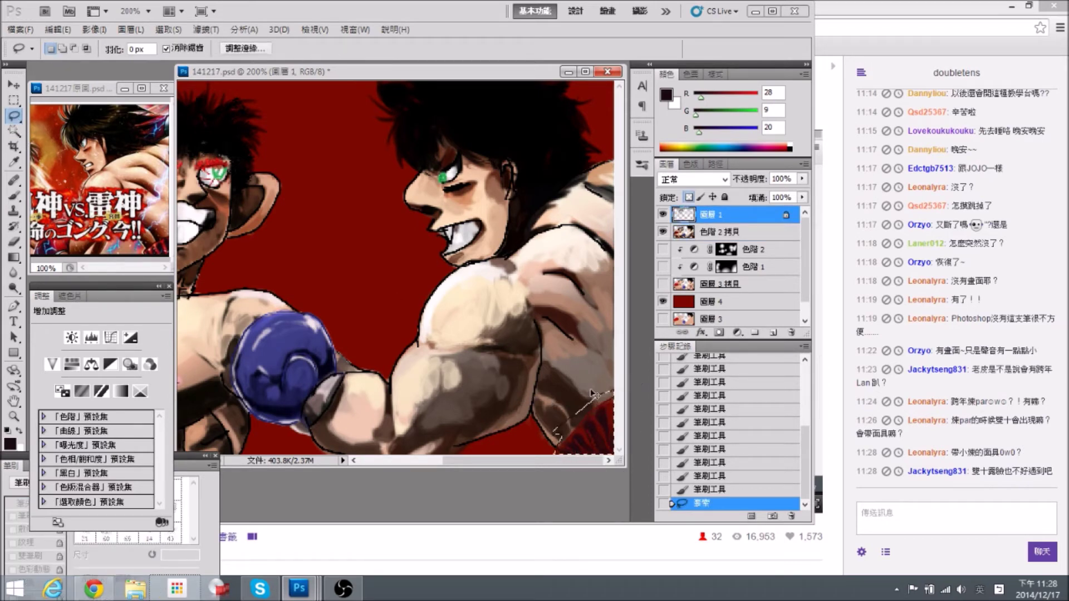
key("ctrl+u")
left_click_drag(699, 260, 591, 266)
left_click(830, 116)
key("ctrl+d")
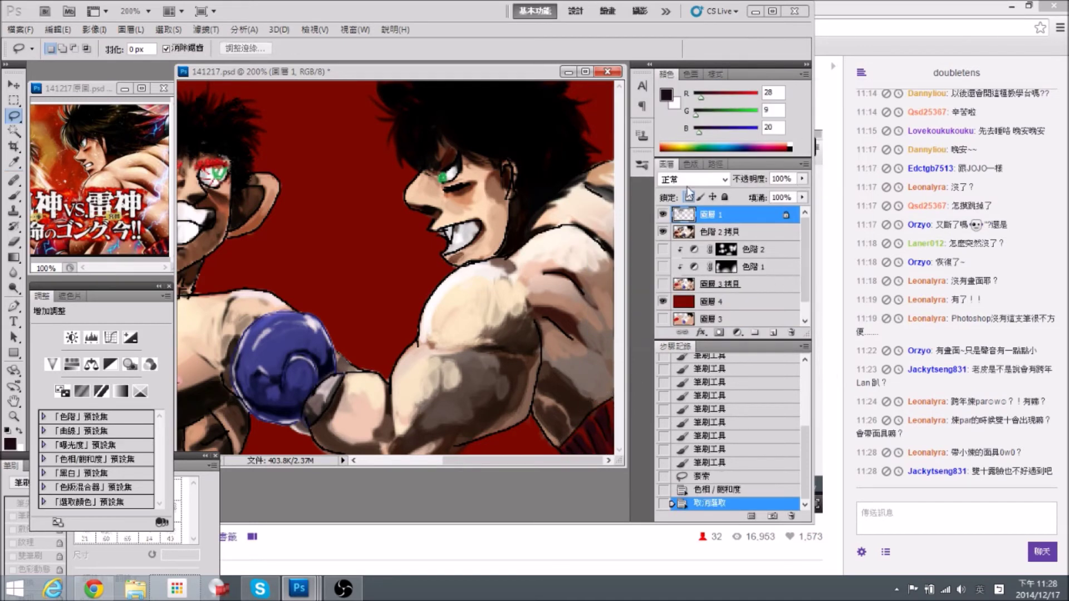
Compare the whole painting with the complete reference picture 141217原圖.psd reduced to 66.67%.
left_click(731, 233)
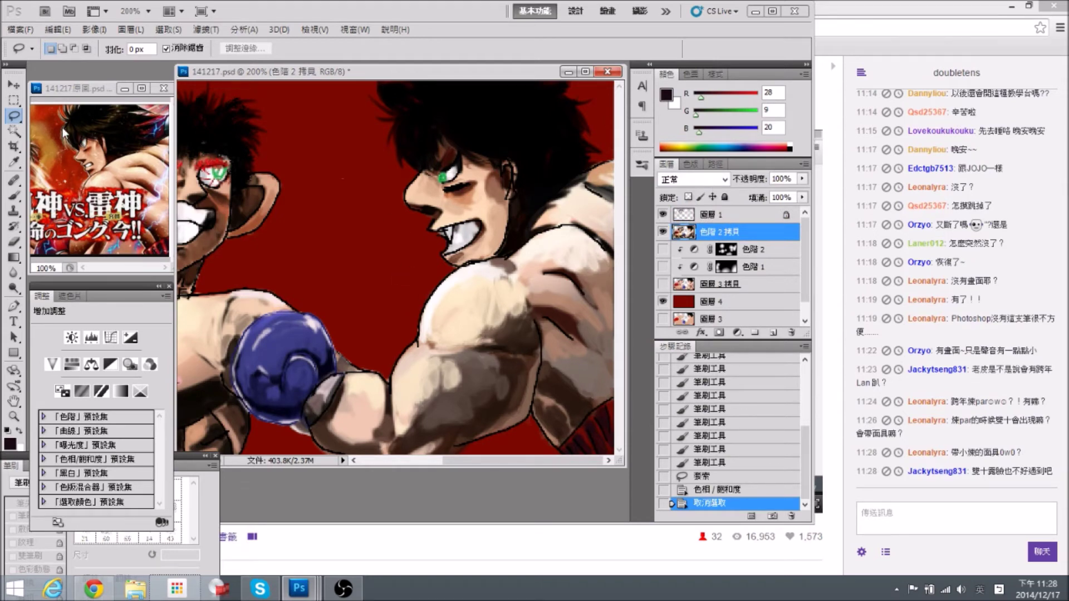
key("ctrl+minus")
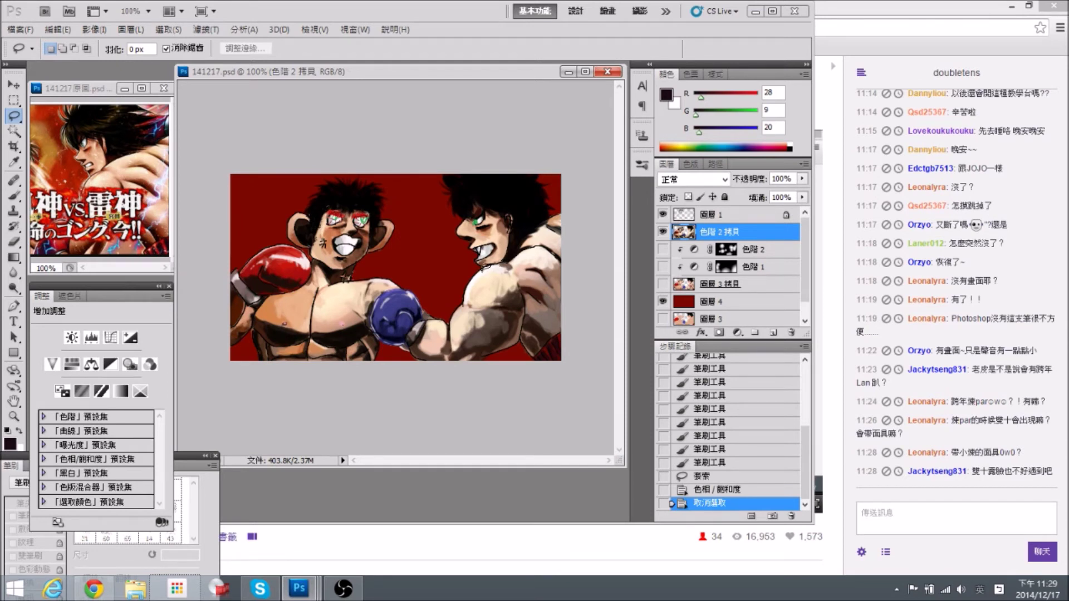
left_click(78, 94)
key("ctrl+minus")
left_click(421, 202)
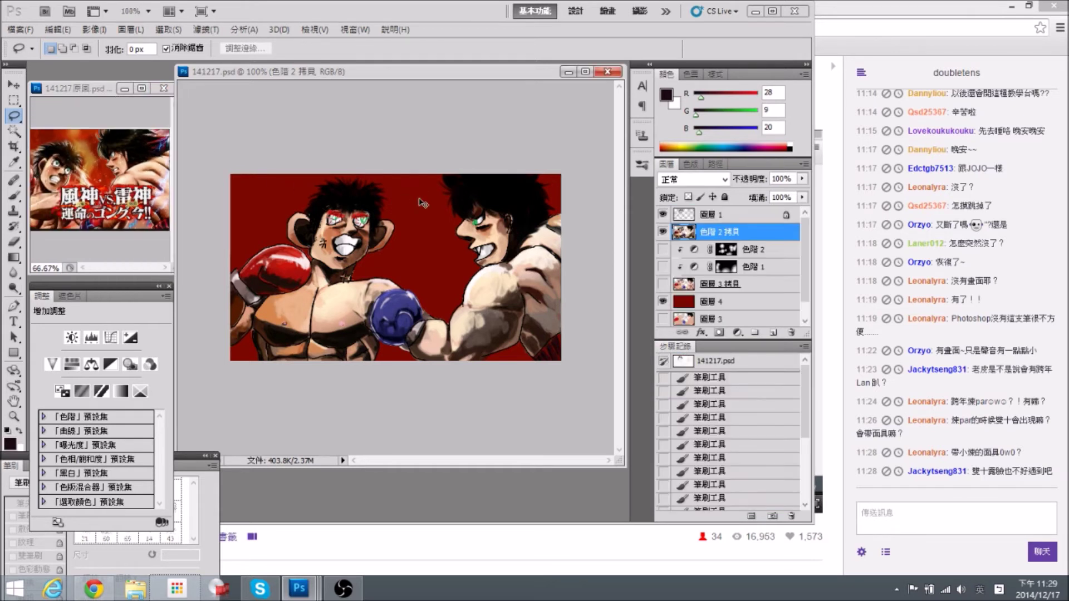
key("ctrl+minus")
key("ctrl+plus")
Paint a vertical orange streak between the fighters on 圖層 4 with a color sampled from the reference, using a 40 px brush.
left_click(724, 304)
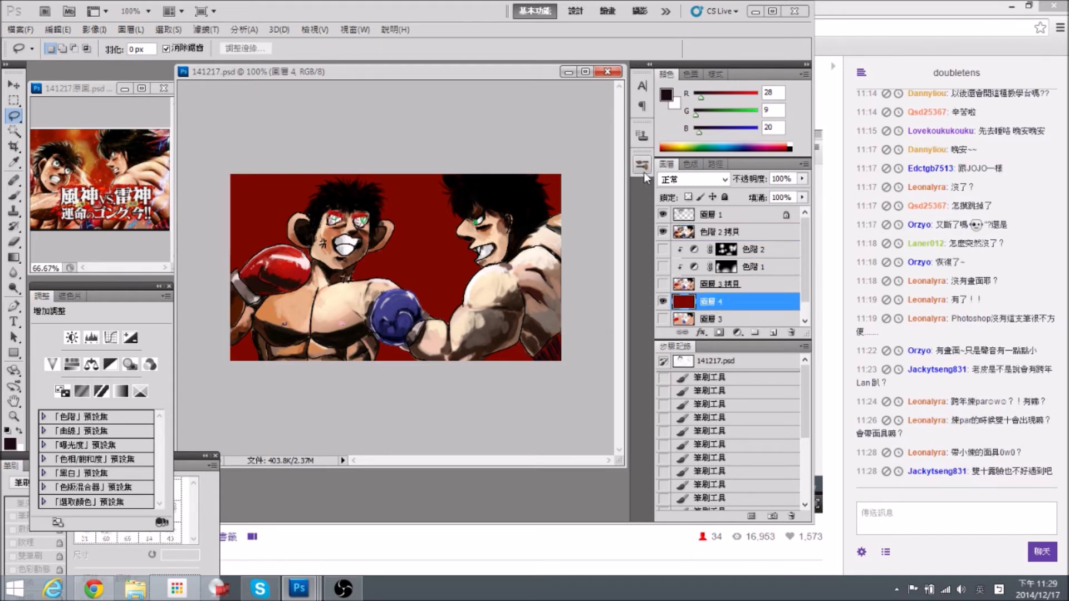
key("ctrl+plus")
left_click_drag(363, 221, 410, 247)
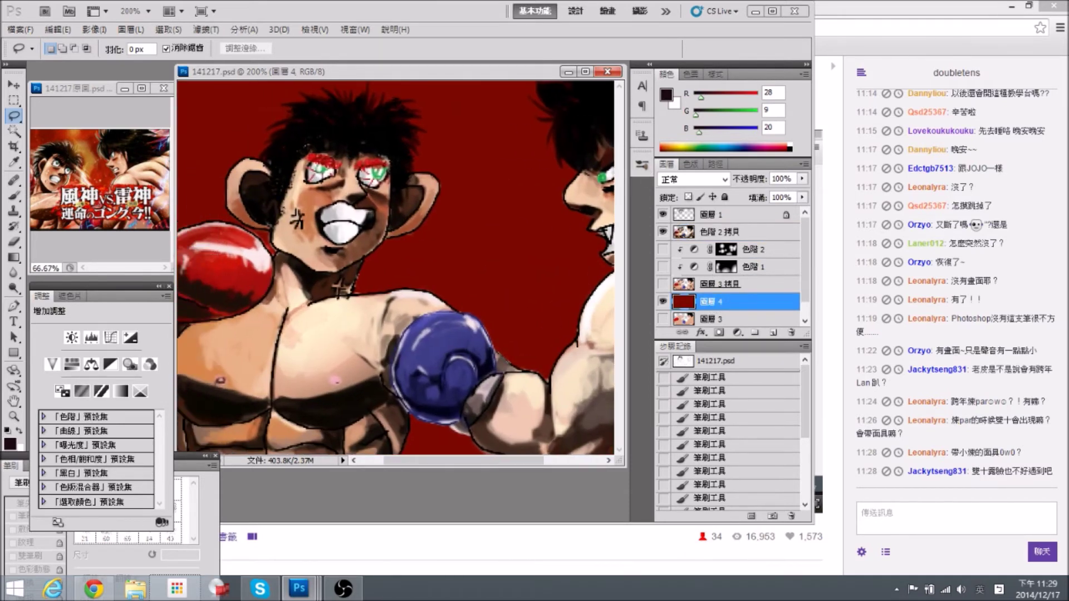
left_click(14, 195)
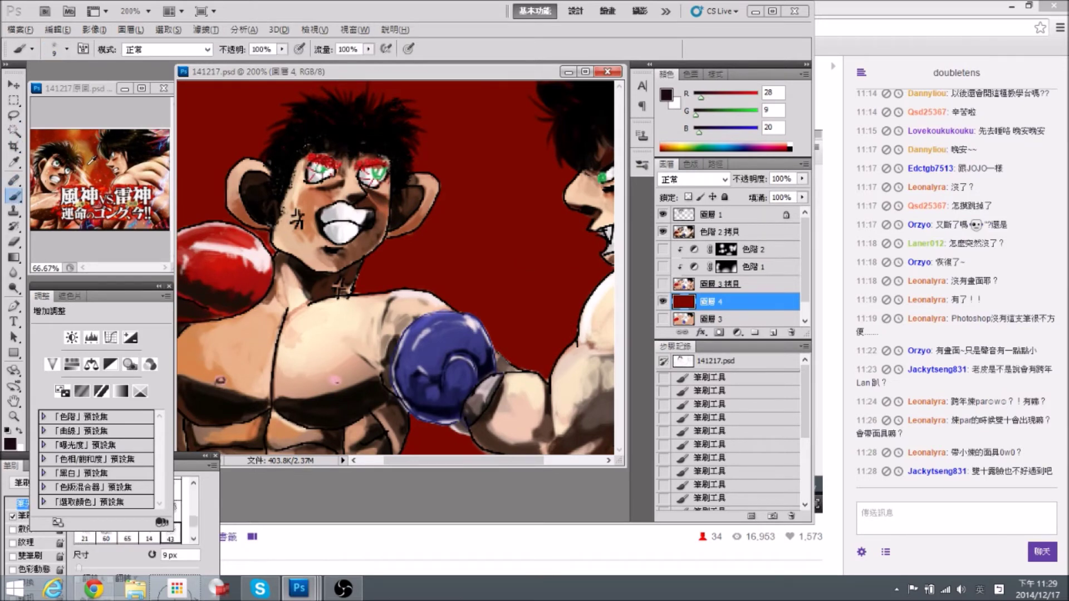
left_click(123, 167, "alt")
key("ctrl+minus")
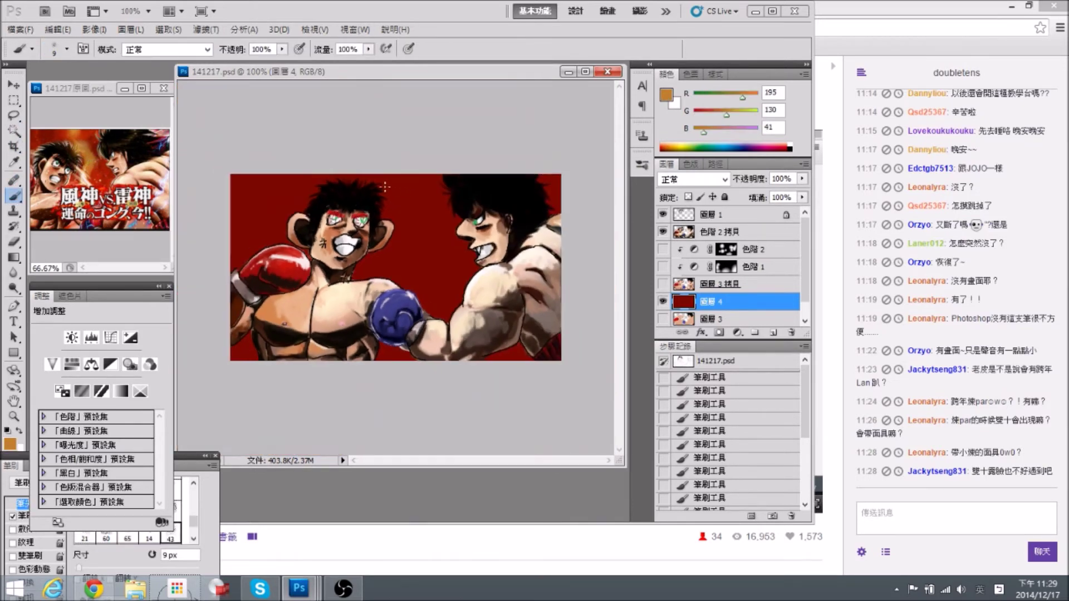
key("bracketright")
key("bracketright")
key("bracketright")
mouse_move(398, 189)
left_mouse_down()
mouse_move(414, 186)
mouse_move(403, 203)
mouse_move(426, 240)
mouse_move(388, 276)
mouse_move(401, 259)
left_mouse_up()
left_click_drag(399, 261, 401, 237)
mouse_move(402, 239)
left_mouse_down()
mouse_move(401, 221)
mouse_move(415, 290)
mouse_move(400, 359)
left_mouse_up()
Extend the orange streak's top and paint the surrounding background with reds sampled from the reference, using a 40 px brush.
left_click(156, 116)
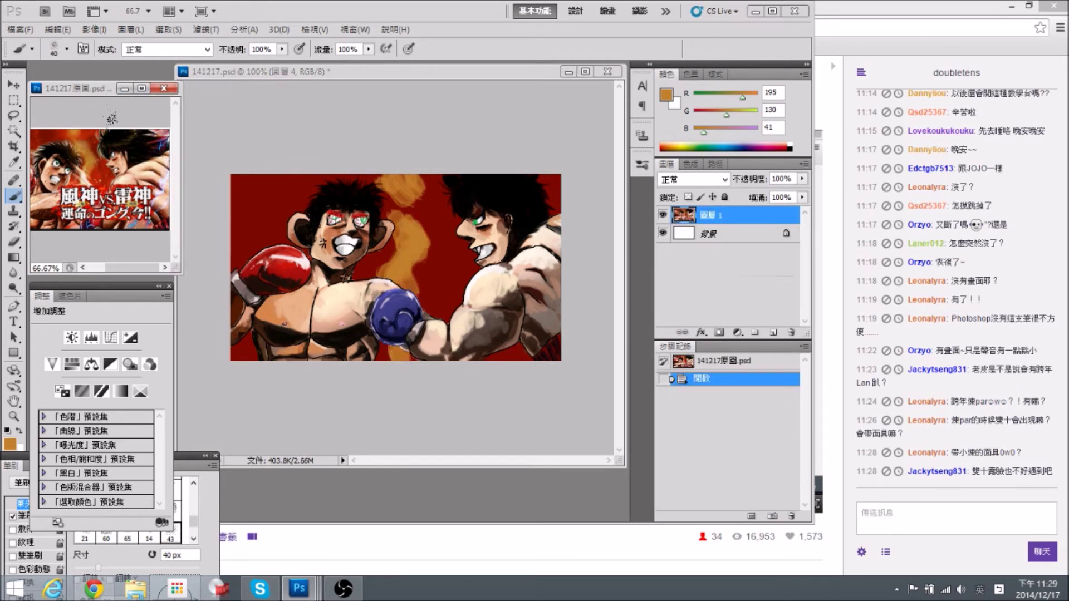
key("ctrl+minus")
left_click(429, 255)
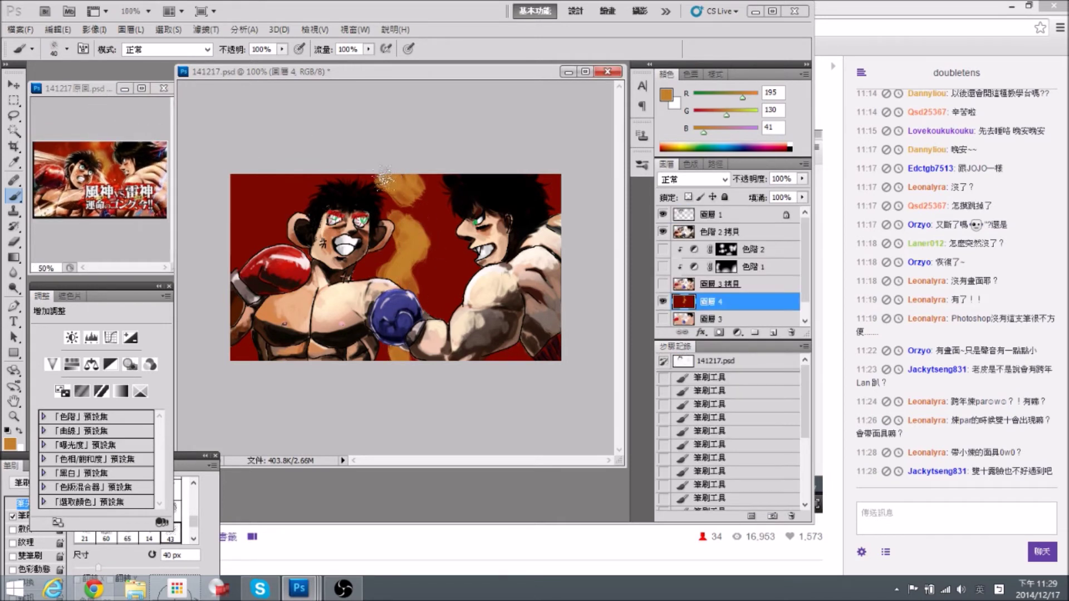
left_click_drag(378, 175, 395, 182)
left_click(409, 188, "alt")
left_click(43, 146, "alt")
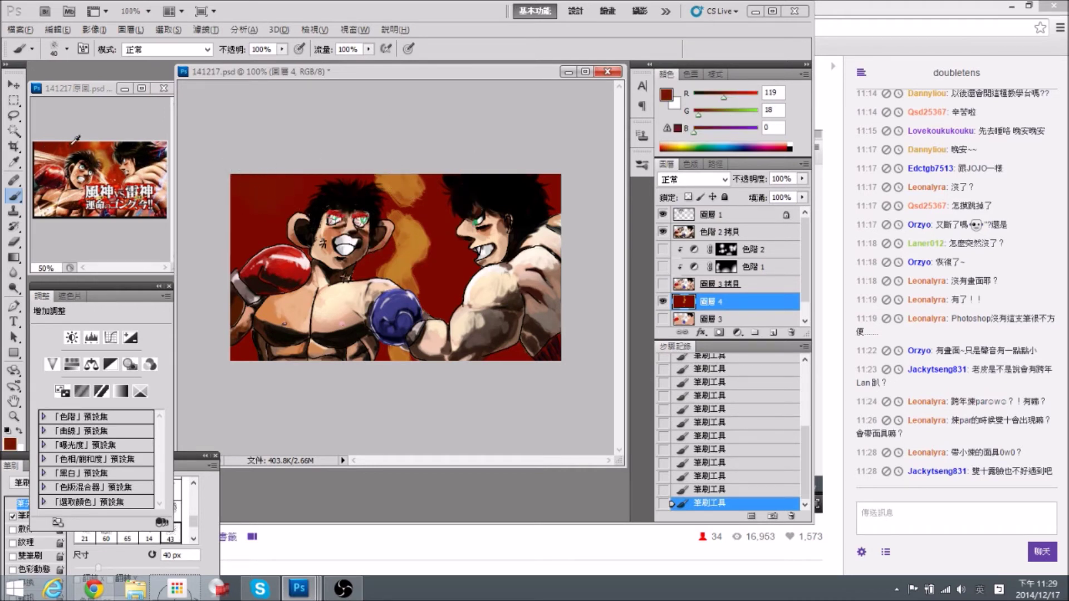
left_click(63, 152, "alt")
mouse_move(292, 206)
left_mouse_down()
mouse_move(300, 220)
mouse_move(322, 189)
left_mouse_up()
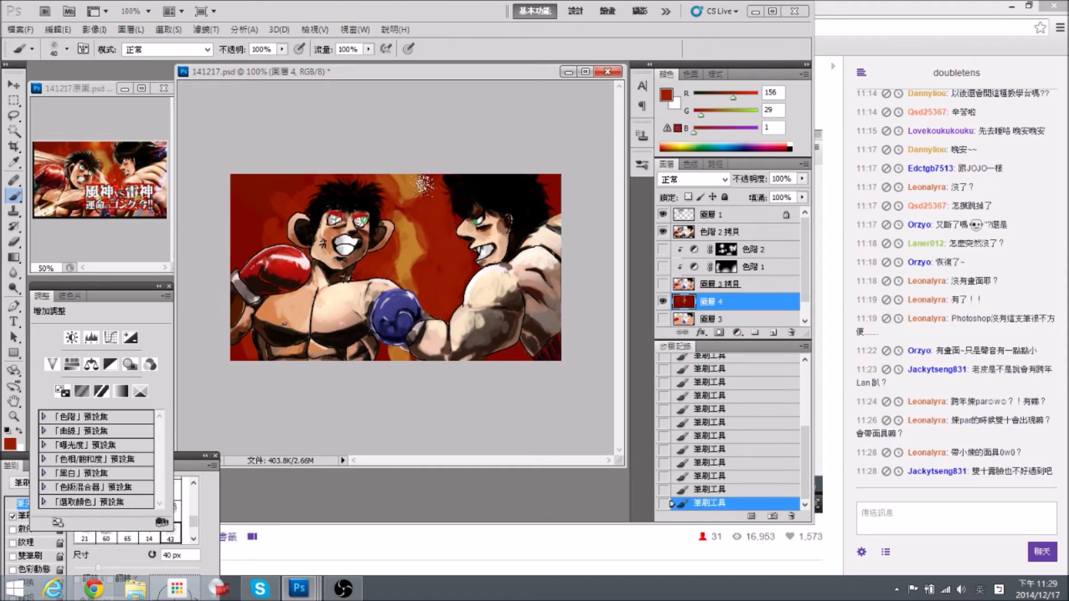
Blend the background's central streak with sampled oranges and add a sampled dark red to the surrounding background.
left_click(420, 180, "alt")
mouse_move(411, 185)
left_mouse_down()
mouse_move(395, 181)
mouse_move(410, 204)
left_mouse_up()
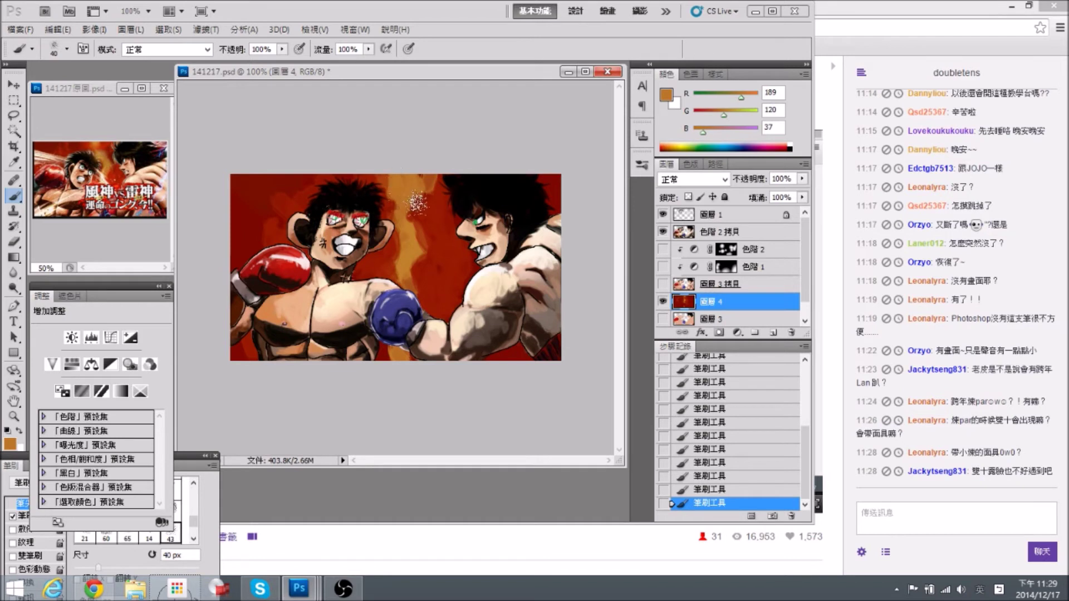
left_click(432, 247, "alt")
left_click(425, 261, "alt")
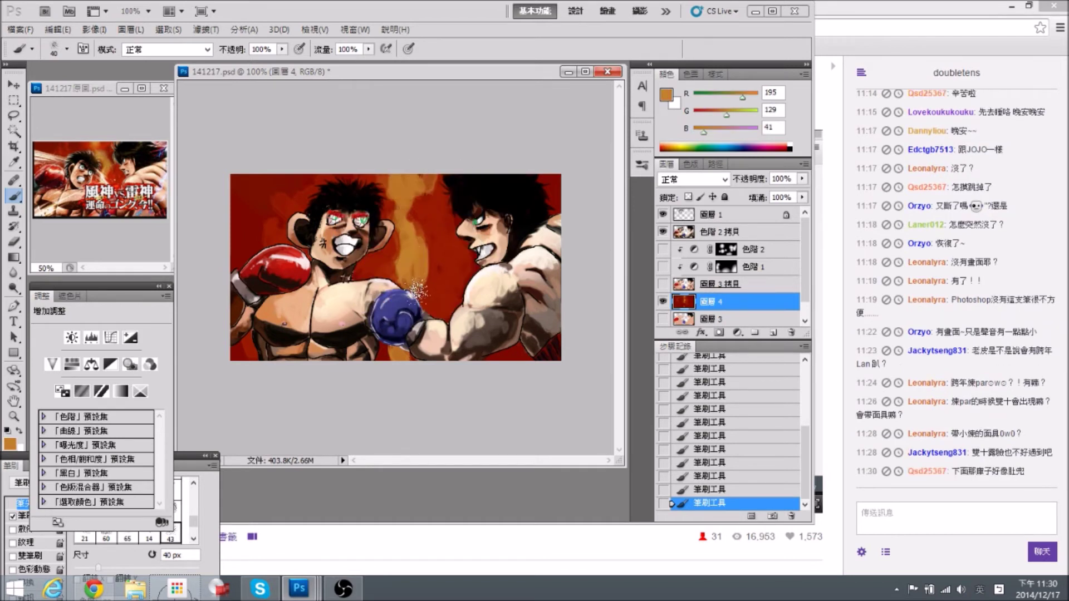
left_click(433, 259, "alt")
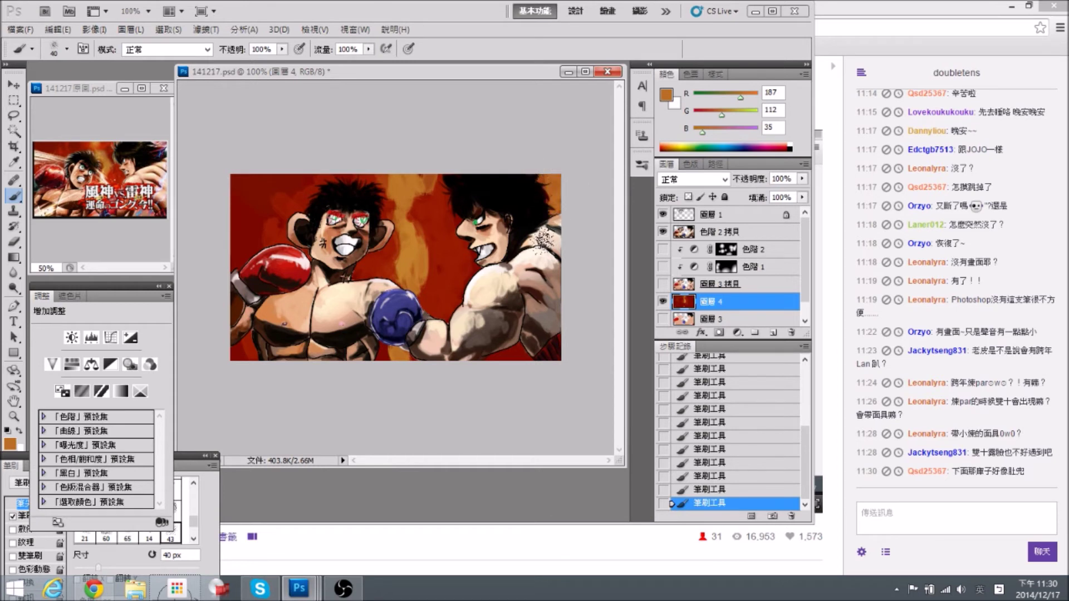
left_click(267, 217, "alt")
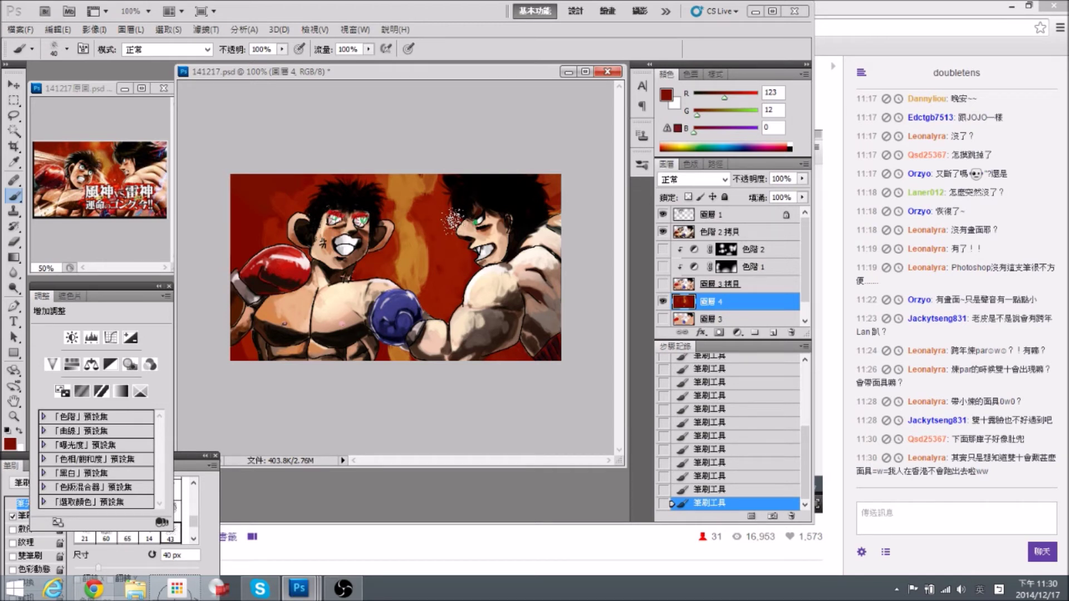
Soften the lower part of the orange streak between the fighters with reds and oranges sampled from the painting, using a 40 px brush.
left_click(453, 221)
left_click(437, 285, "alt")
mouse_move(421, 296)
left_mouse_down()
mouse_move(431, 283)
mouse_move(424, 269)
left_mouse_up()
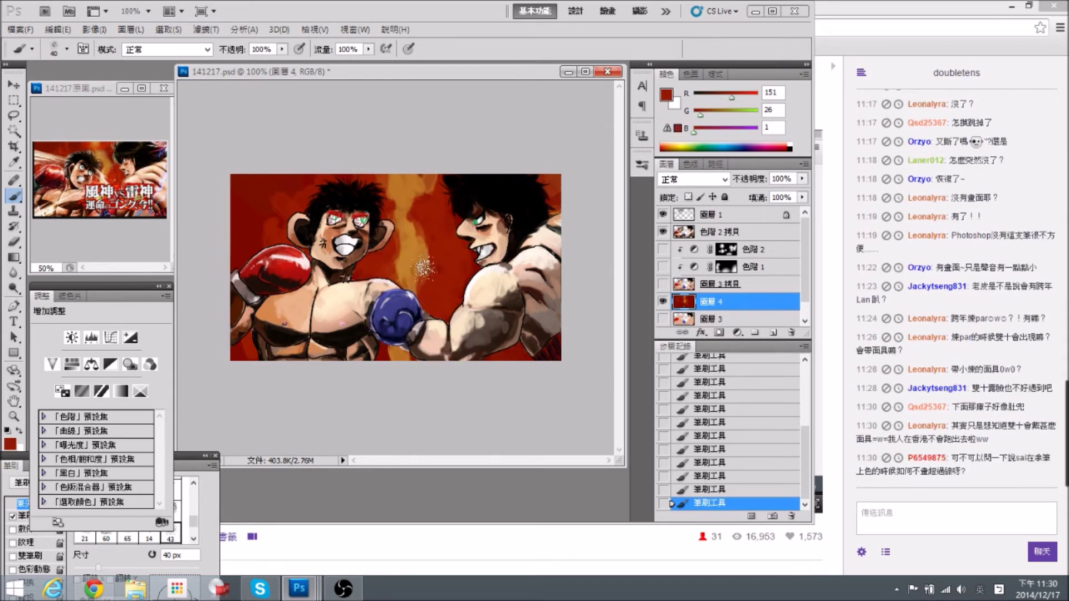
left_click(418, 267, "alt")
left_click(411, 253, "alt")
mouse_move(411, 272)
left_mouse_down()
mouse_move(421, 269)
mouse_move(416, 296)
left_mouse_up()
left_click(439, 265, "alt")
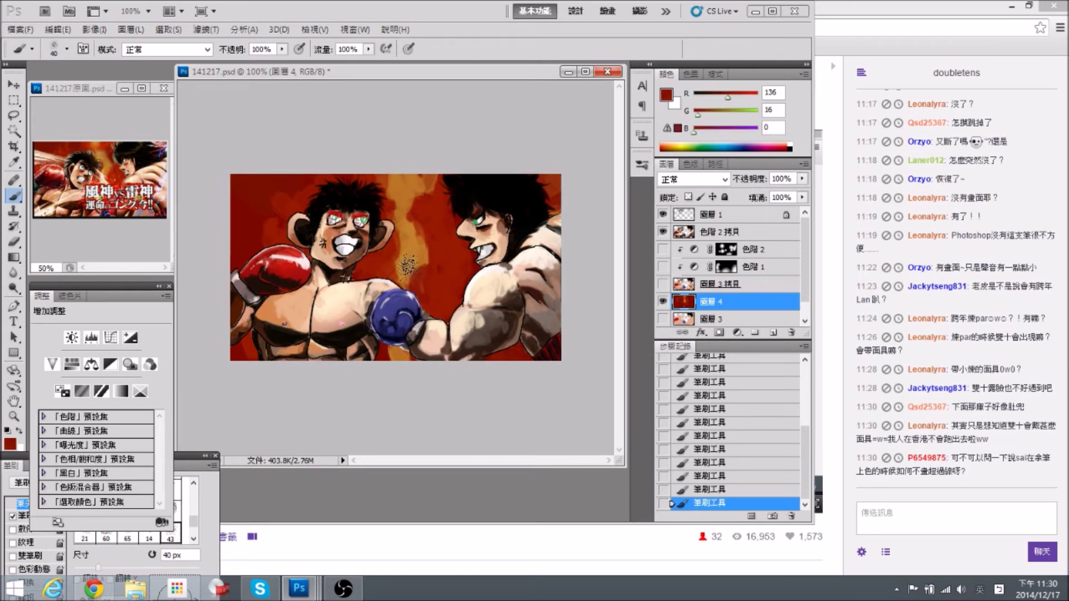
left_click(409, 265, "alt")
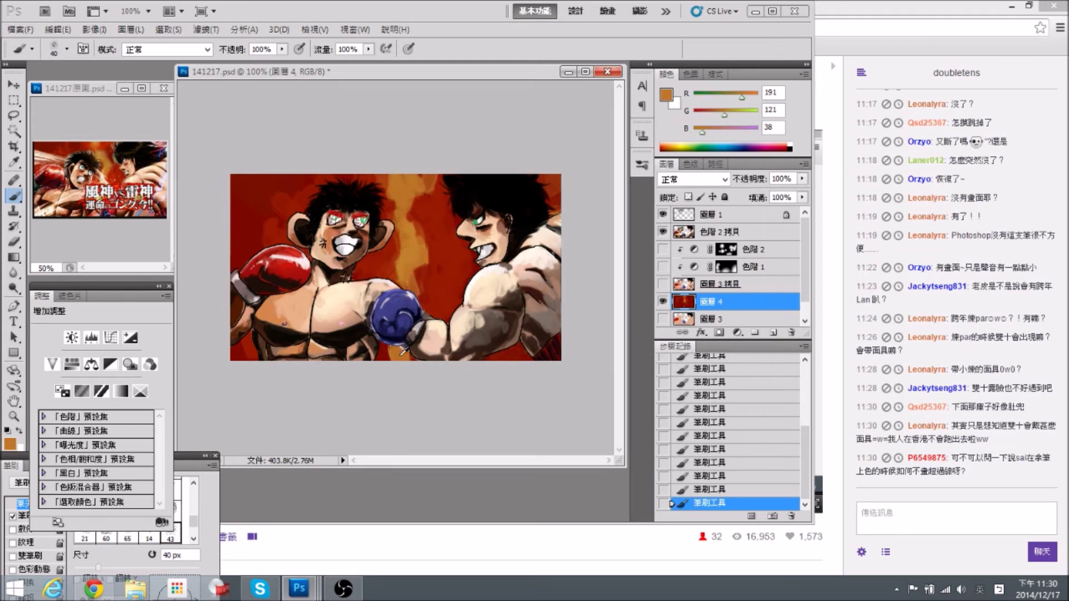
left_click(383, 354, "alt")
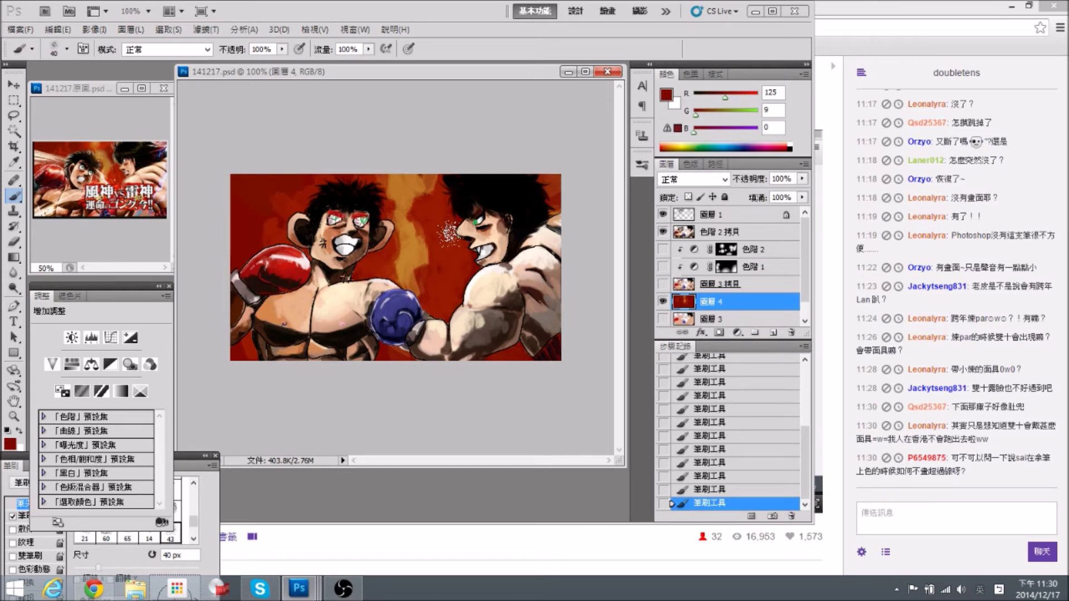
Reshape the streak's lower end above the blue glove by alternating sampled orange and red strokes with the 40 px brush.
key("ctrl+plus")
key("ctrl+minus")
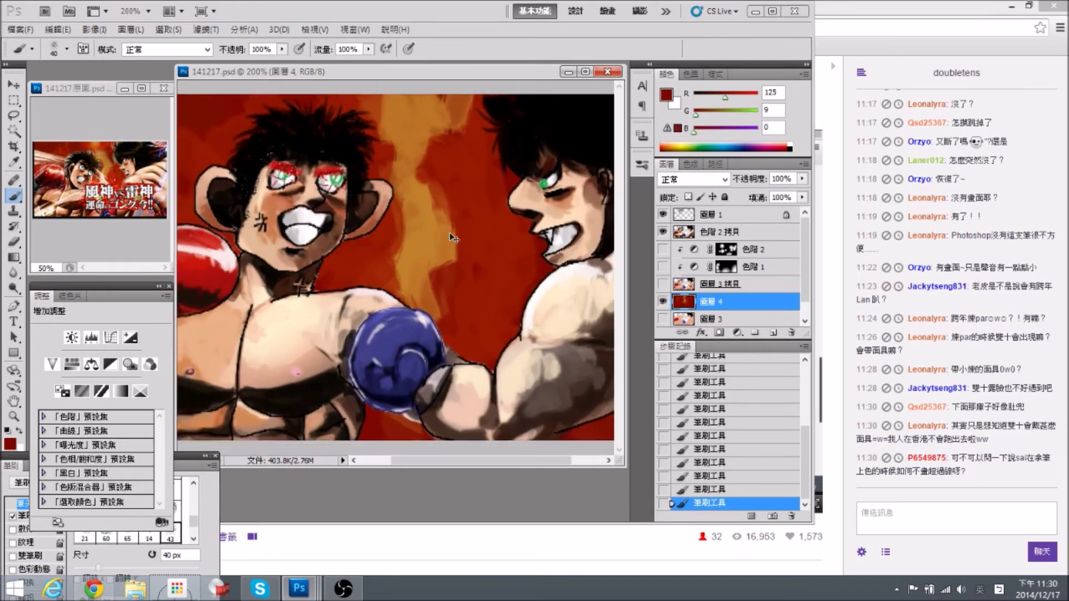
key("ctrl+plus")
mouse_move(453, 292)
left_mouse_down()
mouse_move(413, 278)
mouse_move(408, 300)
left_mouse_up()
left_click(386, 257, "alt")
left_click(412, 305, "alt")
mouse_move(421, 265)
left_mouse_down()
mouse_move(407, 315)
mouse_move(424, 267)
mouse_move(390, 309)
mouse_move(415, 259)
mouse_move(387, 290)
mouse_move(407, 254)
mouse_move(390, 290)
mouse_move(388, 271)
mouse_move(385, 290)
mouse_move(410, 308)
left_mouse_up()
left_click(398, 259, "alt")
left_click(416, 310, "alt")
left_click(396, 264, "alt")
left_click_drag(400, 272, 398, 295)
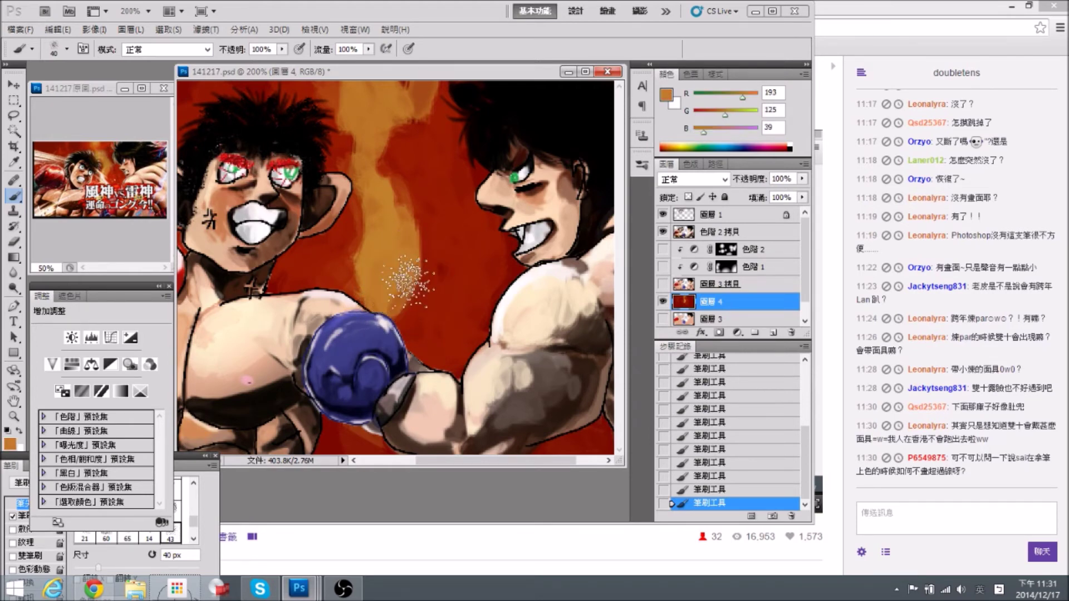
Touch up the edge of the streak's lower end in orange with a 20 px brush and sample the adjacent red.
key("bracketleft")
key("bracketleft")
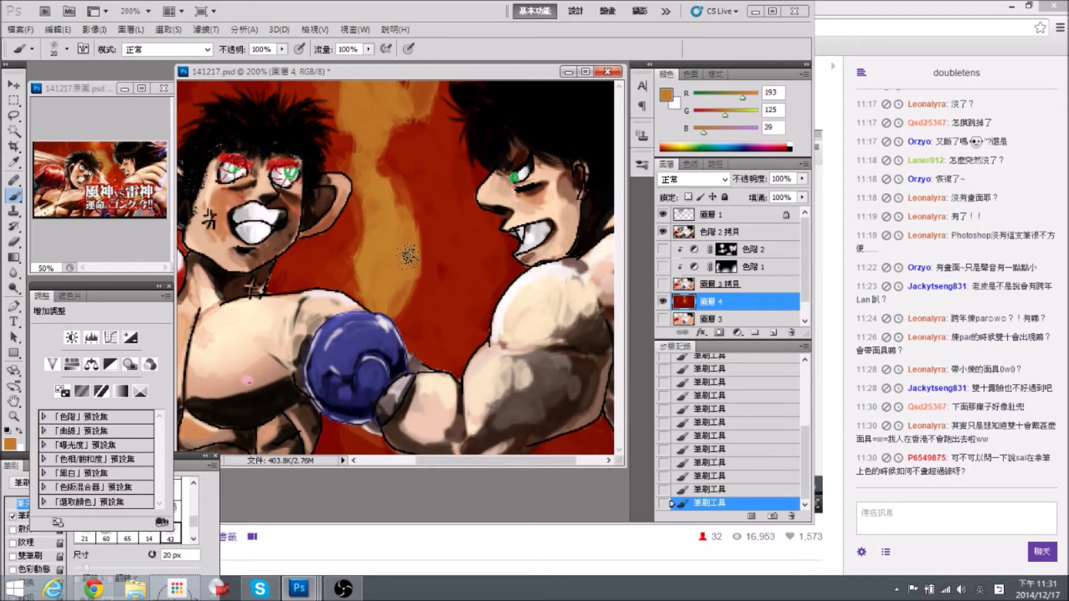
left_click_drag(464, 268, 346, 255)
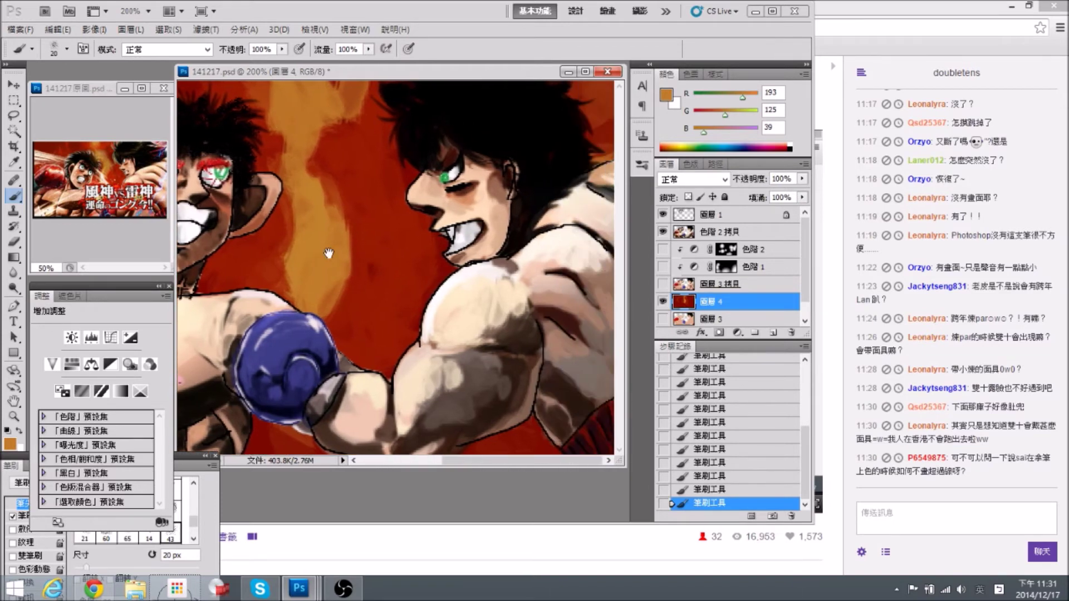
mouse_move(288, 274)
left_mouse_down()
mouse_move(271, 258)
mouse_move(284, 239)
mouse_move(288, 268)
mouse_move(298, 262)
mouse_move(278, 284)
left_mouse_up()
left_click(271, 259, "alt")
Break up the streak's middle with sampled red-orange and widen its top toward the left fighter's hair, using a 40 px brush.
key("ctrl+minus")
key("ctrl+minus")
key("bracketright")
key("bracketright")
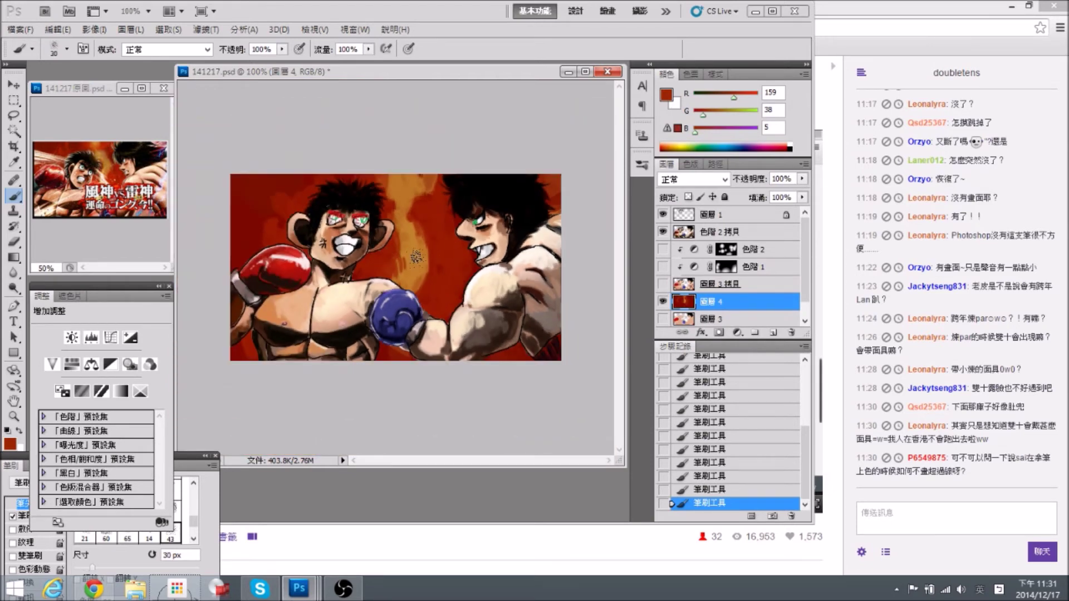
key("ctrl+plus")
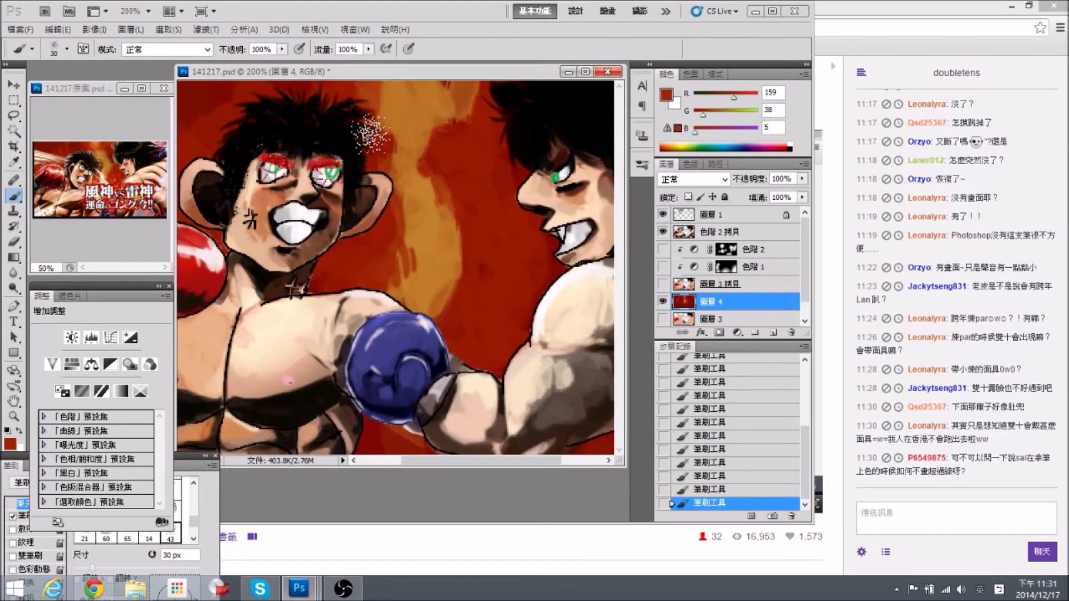
left_click_drag(468, 223, 391, 241)
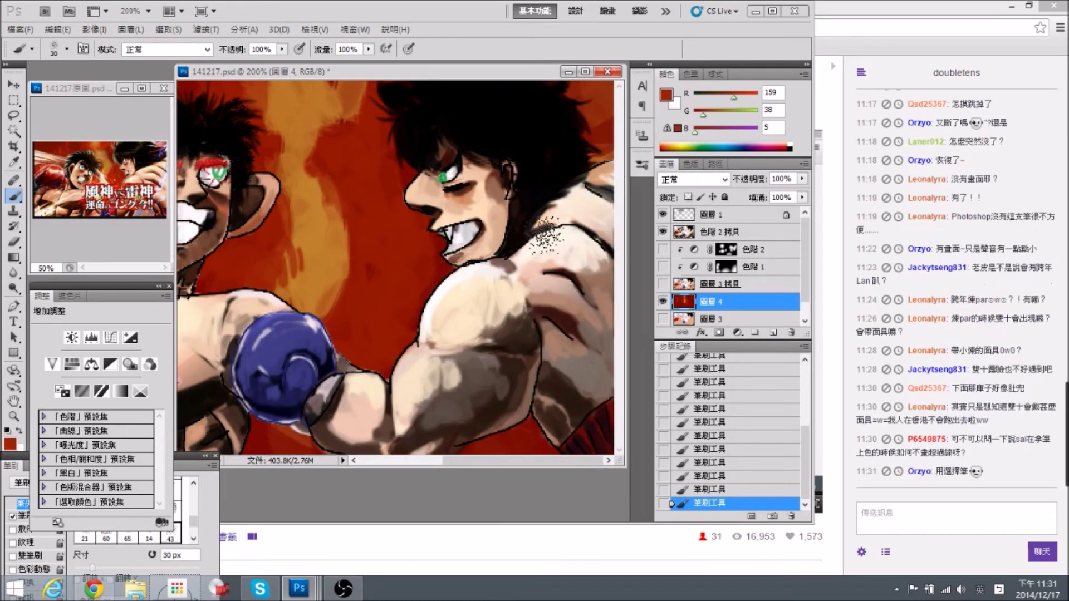
key("ctrl+minus")
key("bracketright")
left_click_drag(412, 224, 409, 226)
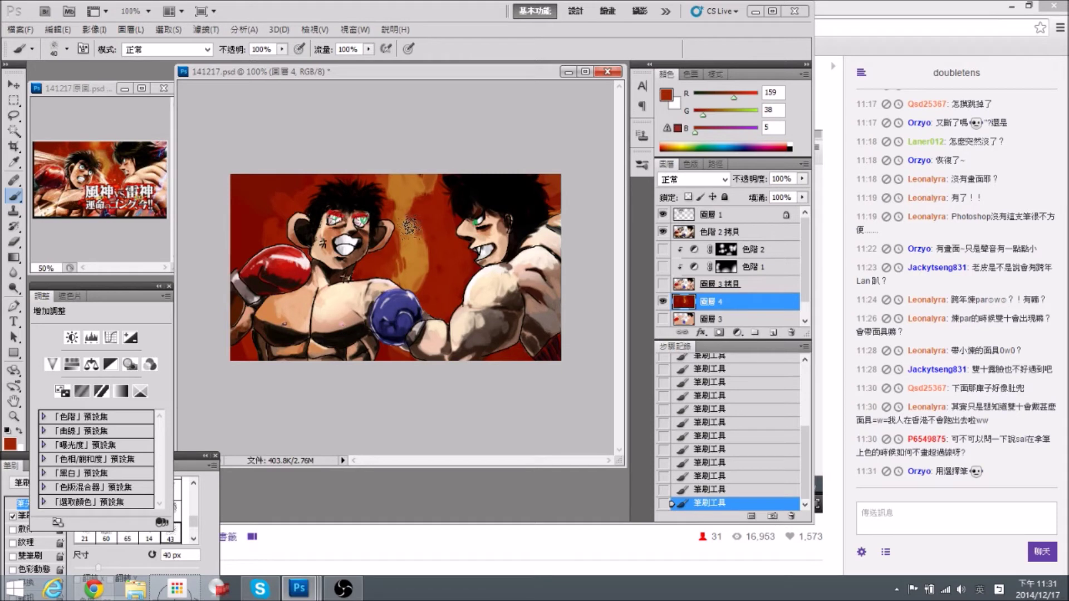
left_click(403, 202, "alt")
left_click_drag(380, 187, 379, 202)
Blend sampled oranges down the middle of the streak and into the background near the blue glove and arm.
left_click(395, 250, "alt")
mouse_move(405, 272)
left_mouse_down()
mouse_move(411, 260)
mouse_move(394, 268)
left_mouse_up()
left_click(408, 248, "alt")
mouse_move(409, 214)
left_mouse_down()
mouse_move(396, 254)
mouse_move(394, 225)
mouse_move(421, 257)
mouse_move(412, 292)
left_mouse_up()
left_click(409, 234, "alt")
left_click(427, 239, "alt")
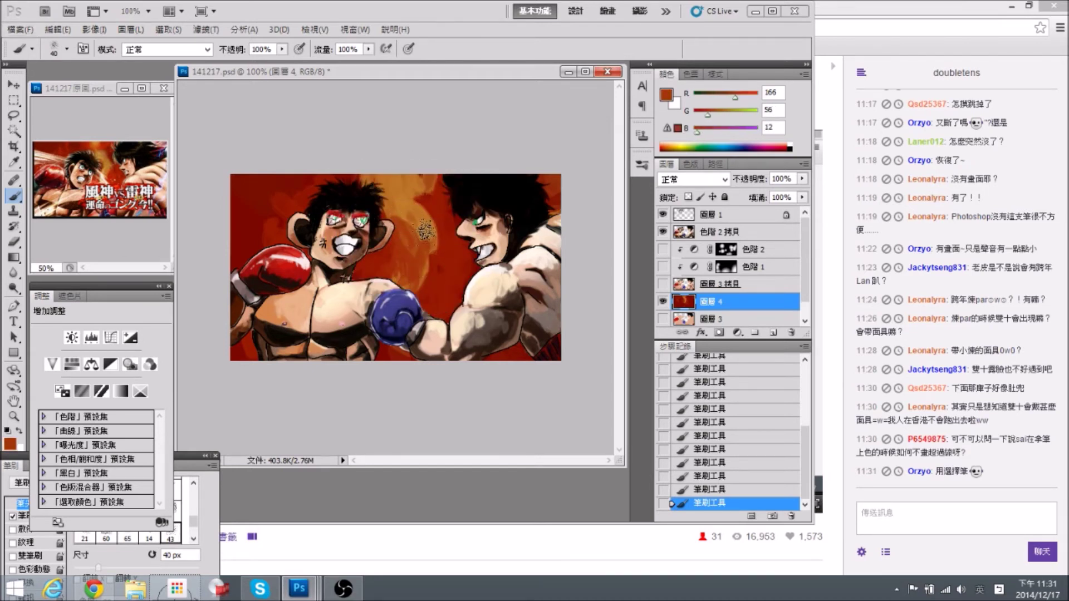
left_click(428, 237, "alt")
mouse_move(412, 295)
left_mouse_down()
mouse_move(389, 339)
mouse_move(394, 360)
left_mouse_up()
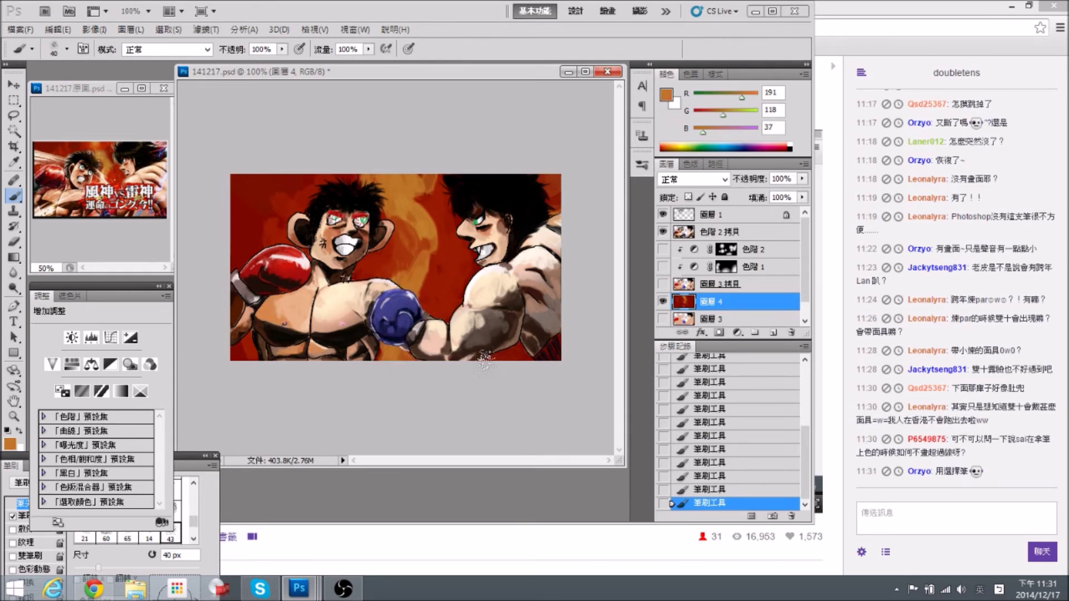
Scatter sampled orange and red patches beside the right fighter's face and hair, and save the file.
left_click(429, 287, "alt")
mouse_move(434, 237)
left_mouse_down()
mouse_move(445, 248)
mouse_move(439, 215)
left_mouse_up()
left_click(437, 222, "alt")
mouse_move(423, 274)
left_mouse_down()
mouse_move(428, 295)
mouse_move(429, 285)
left_mouse_up()
left_click(448, 267, "alt")
left_click_drag(434, 179, 440, 190)
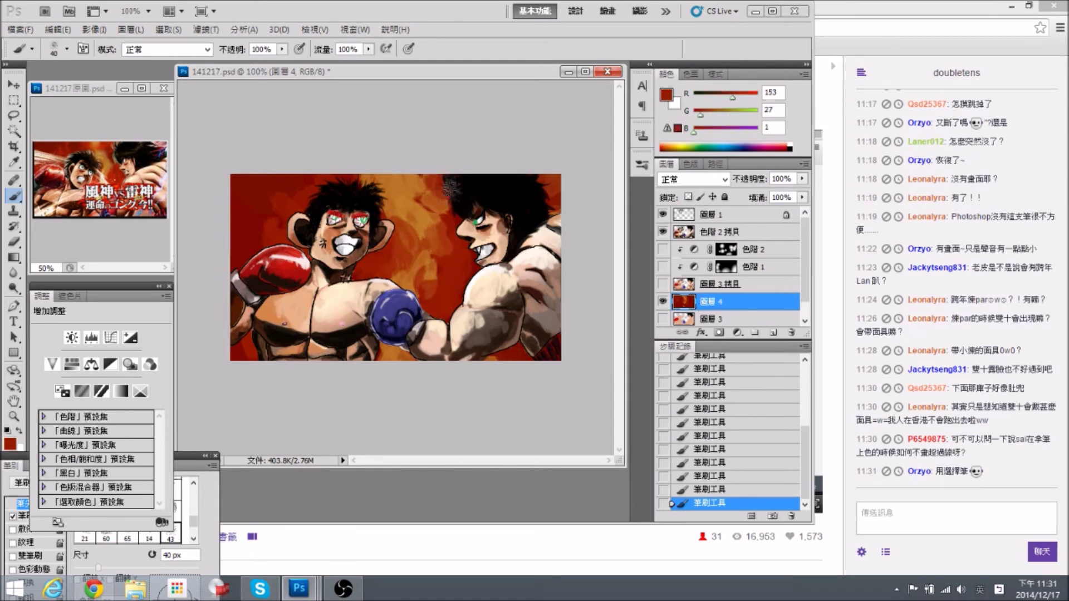
key("ctrl+s")
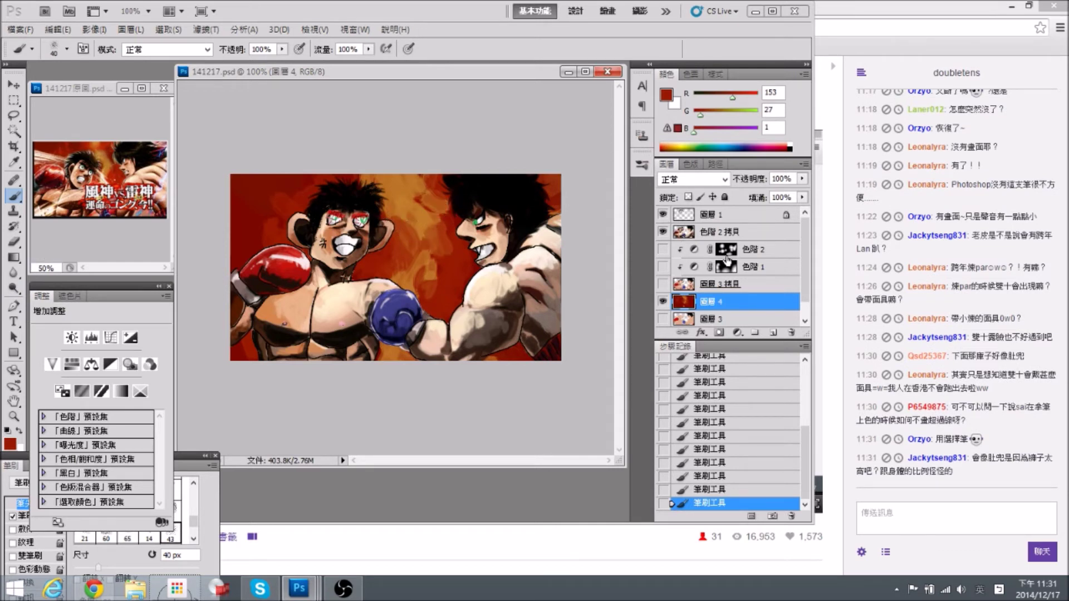
Duplicate the background layer 圖層 4 and apply a Gaussian Blur with a 6.8-pixel radius to the copy.
scroll(804, 270, "down", 1)
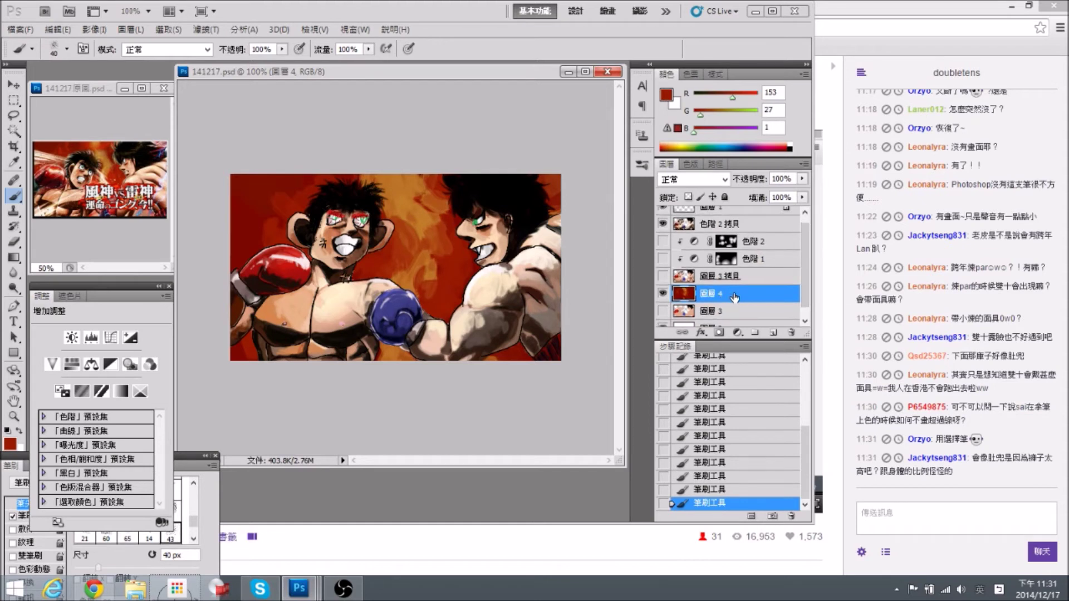
left_click_drag(749, 298, 773, 332)
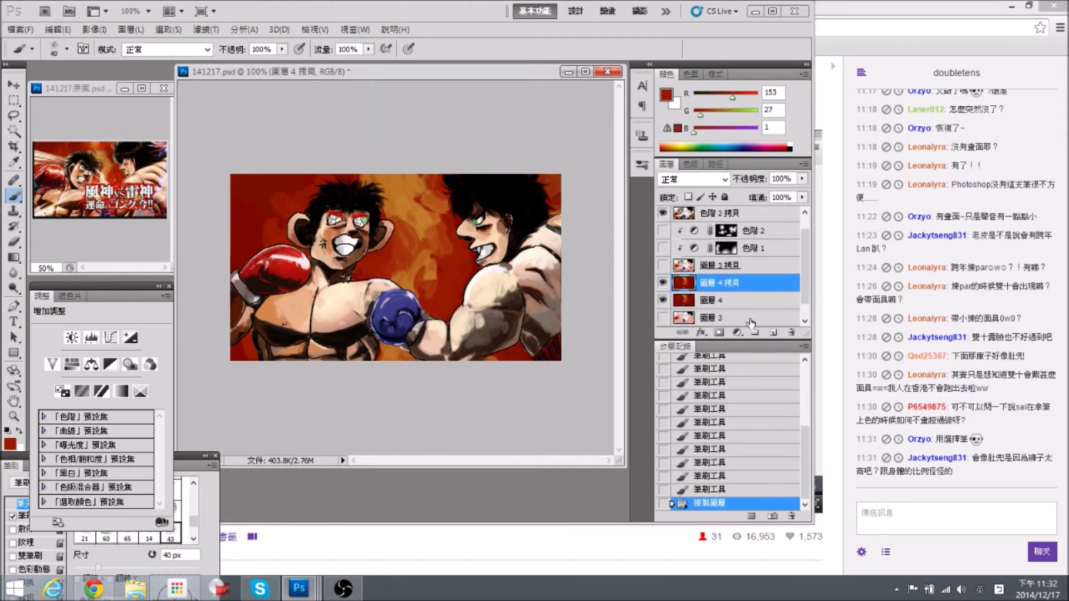
key("ctrl+plus")
key("ctrl+plus")
key("ctrl+minus")
key("ctrl+plus")
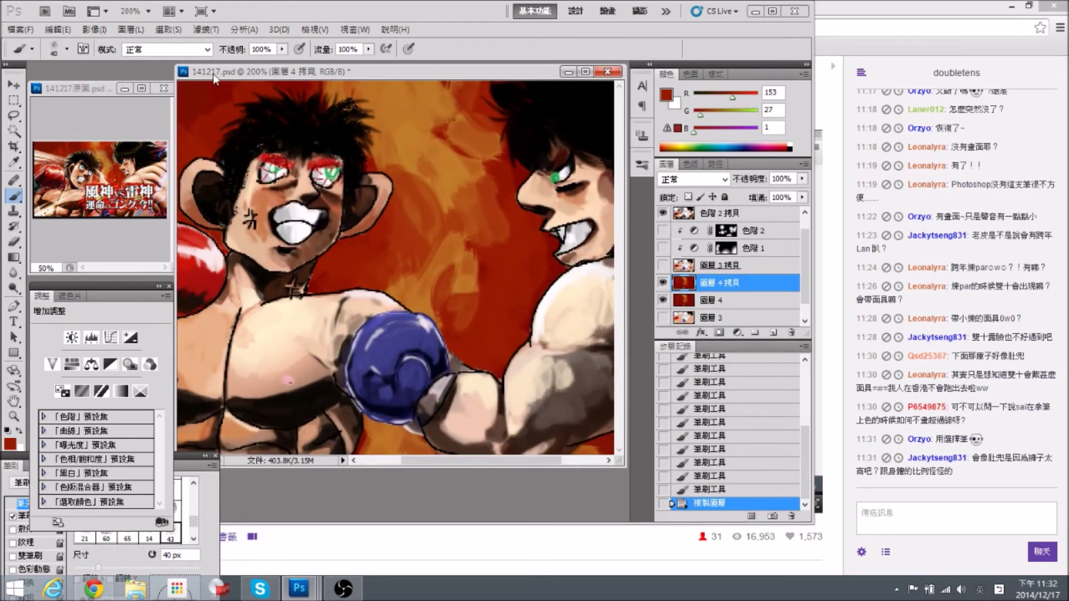
left_click(206, 29)
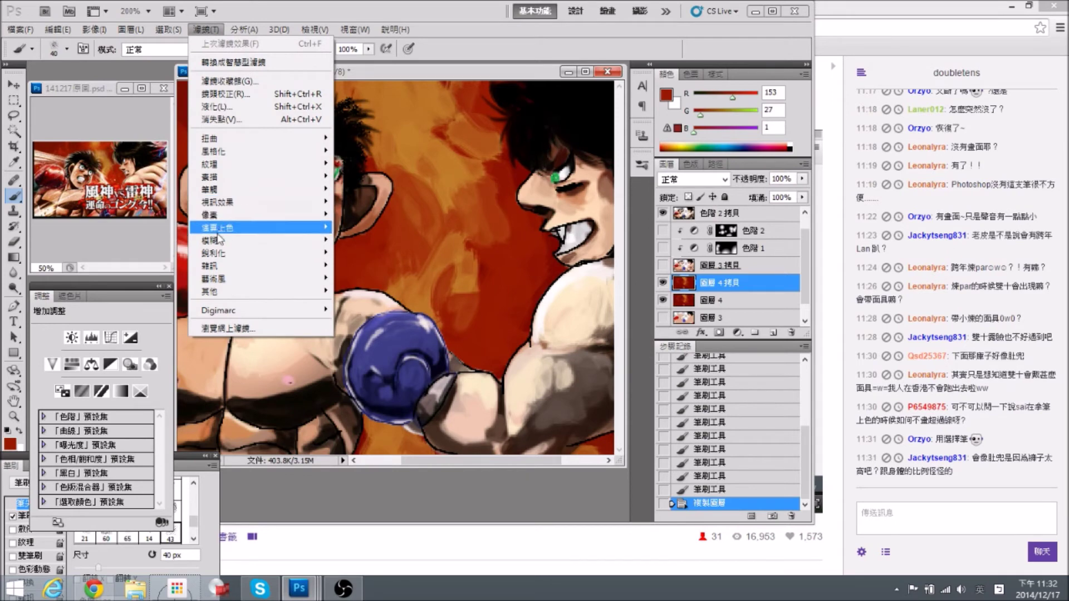
mouse_move(222, 240)
left_click(158, 322)
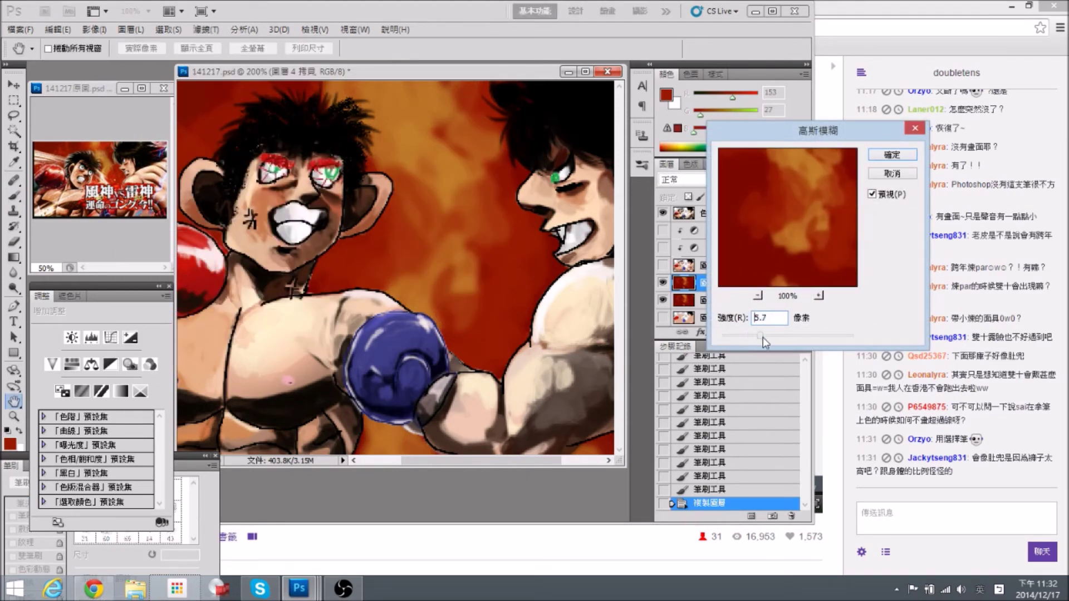
left_click_drag(756, 336, 763, 336)
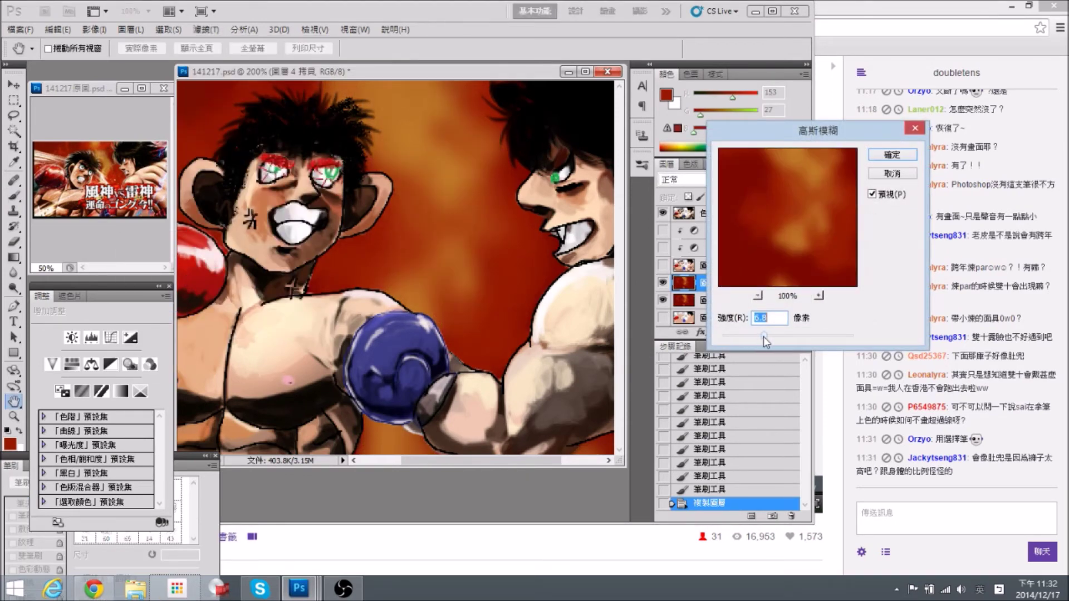
left_click(891, 155)
key("ctrl+minus")
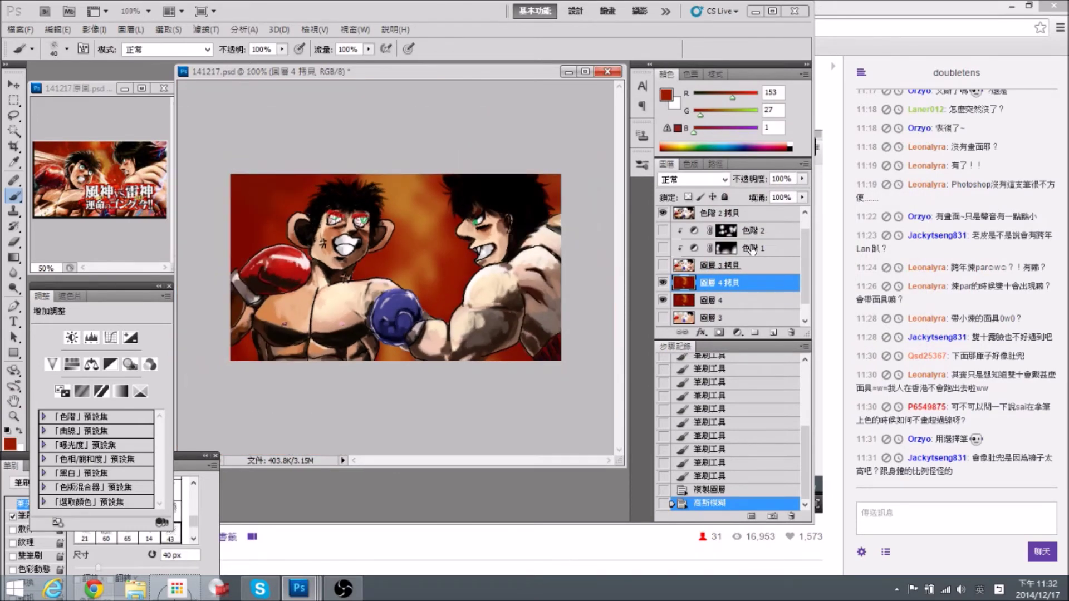
Compare the background with and without the blurred layer, leave only the blurred copy shown by hiding 圖層 4, and save the file.
left_click(660, 283)
left_click(662, 284)
left_click(663, 284)
left_click(665, 286)
key("ctrl+s")
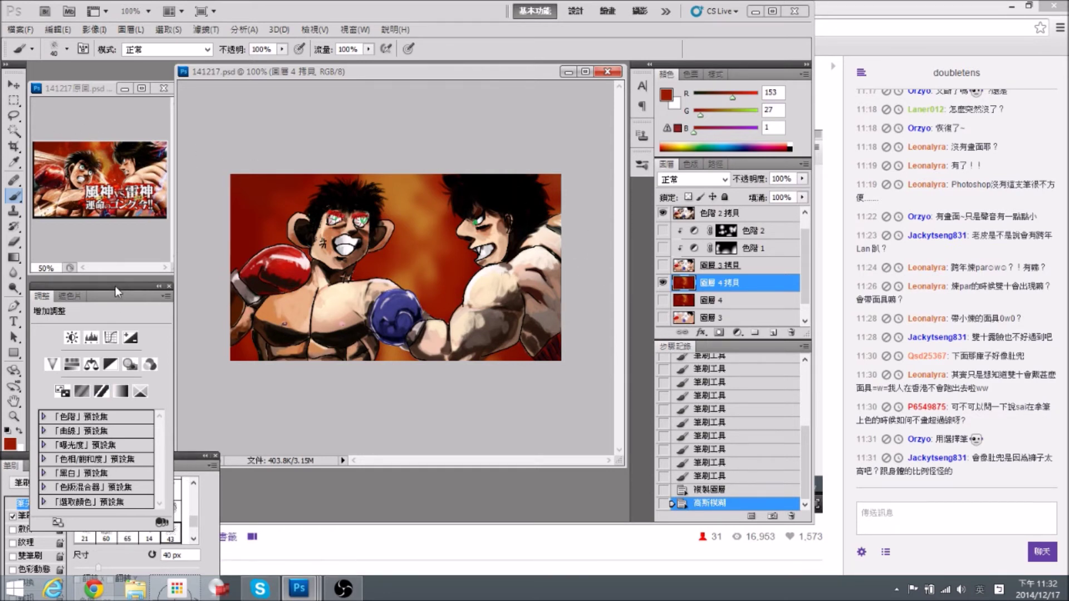
left_click_drag(115, 286, 126, 270)
left_click(80, 347)
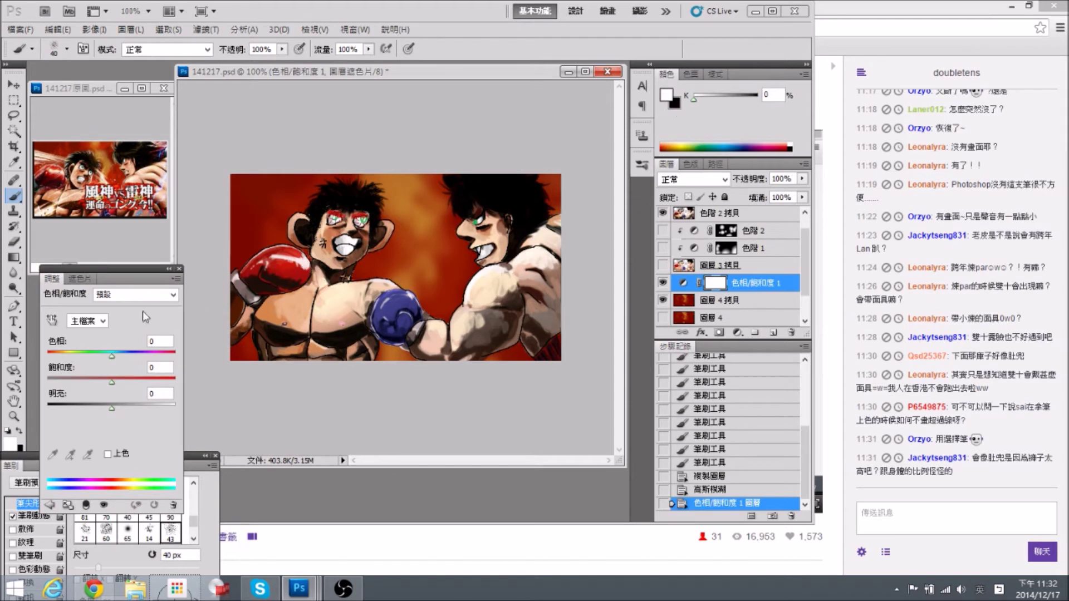
left_click(49, 505)
left_click_drag(744, 284, 791, 333)
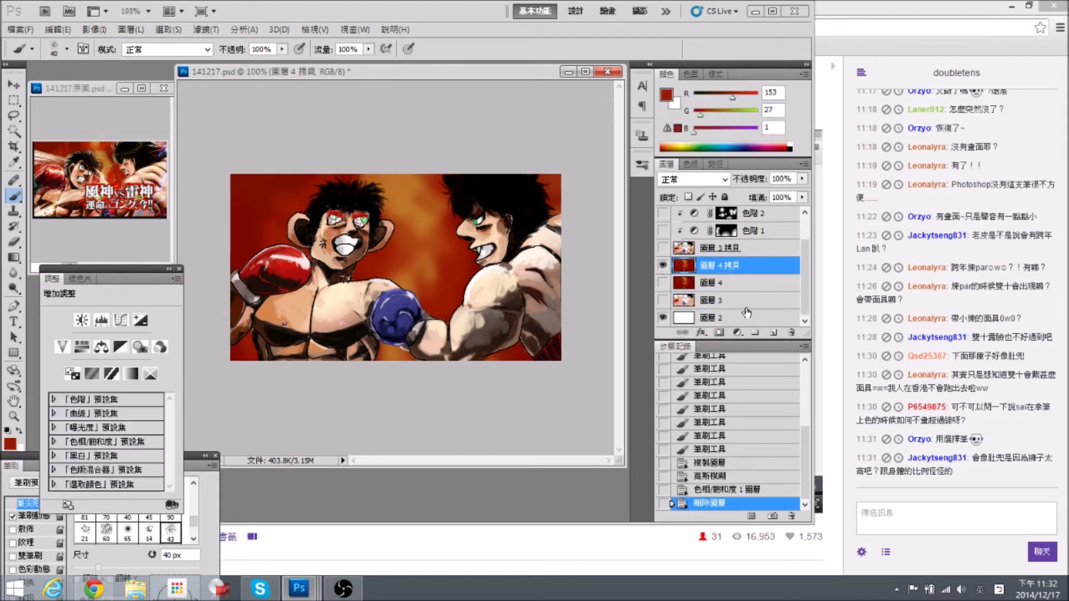
Add a Levels adjustment layer above 圖層 4 拷貝 and lower its white output level to 206.
left_click(102, 321)
mouse_move(66, 431)
left_mouse_down()
mouse_move(89, 432)
mouse_move(63, 432)
left_mouse_up()
left_click_drag(175, 431, 156, 439)
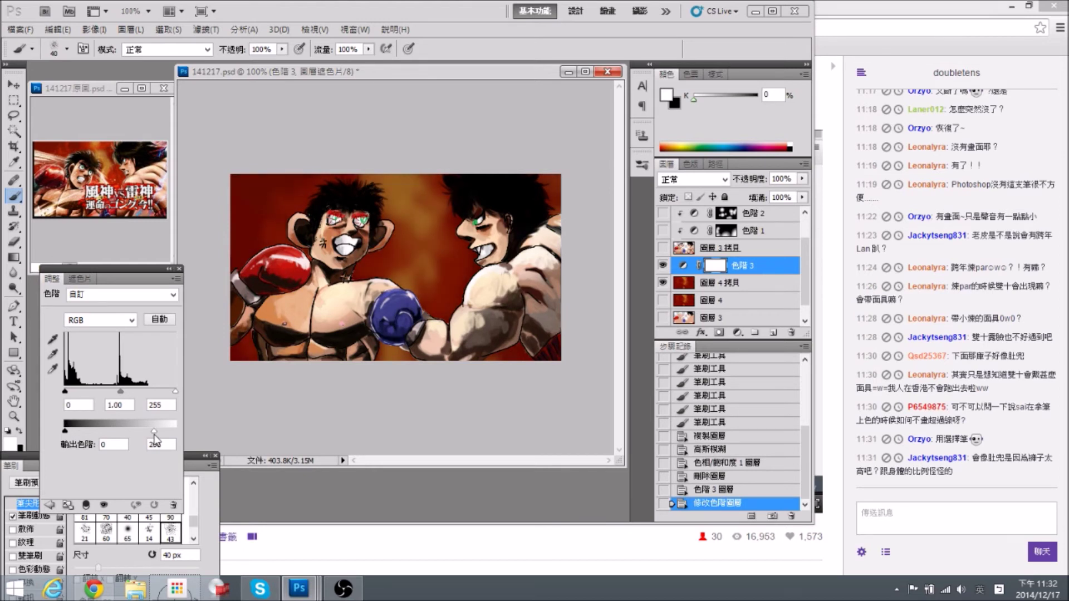
Fill the Levels adjustment's mask with black and clip the adjustment to 圖層 4 拷貝.
key("alt+BackSpace")
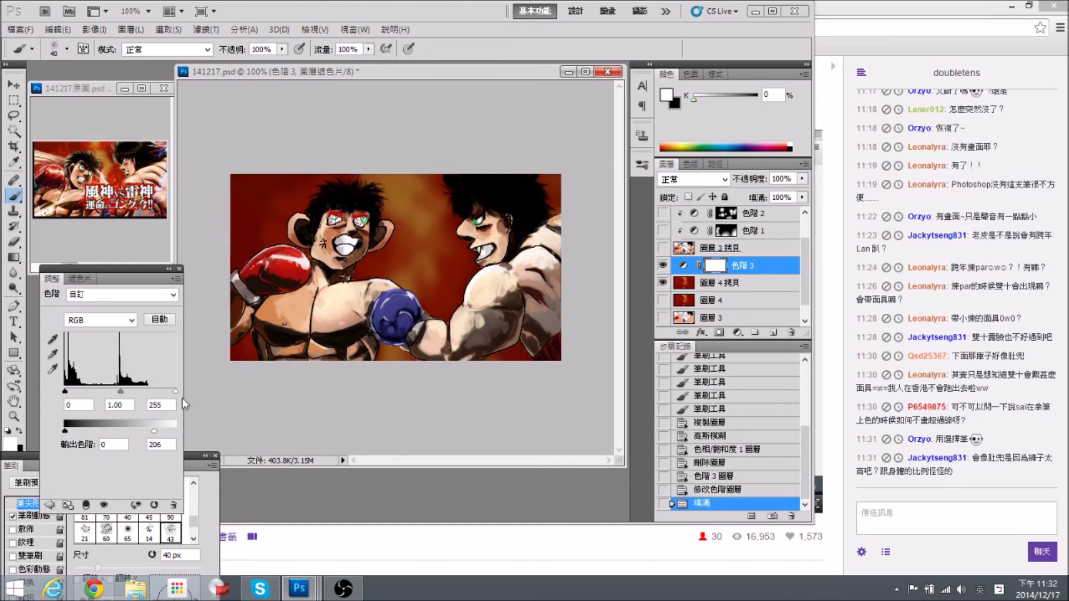
key("ctrl+BackSpace")
right_click(756, 268)
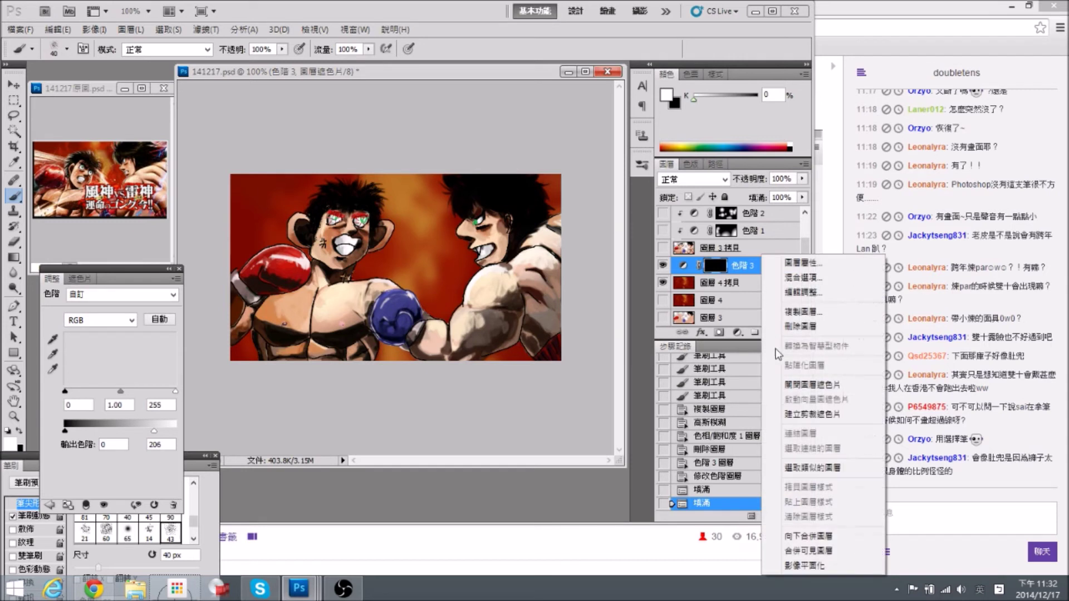
left_click(822, 427)
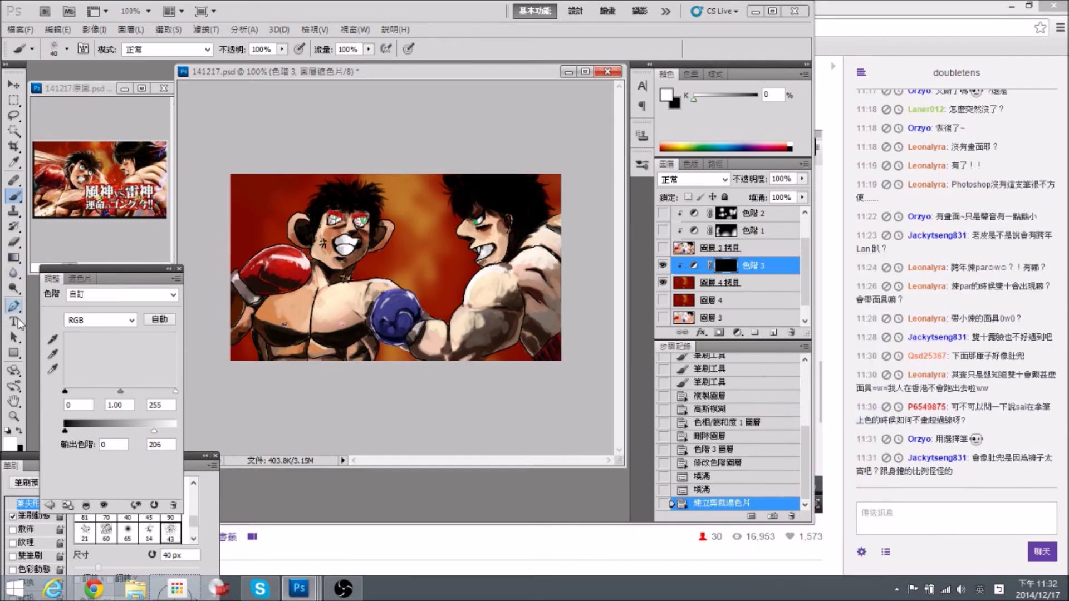
Darken the background's corners and areas around both fighters with white-to-transparent radial gradients on the Levels adjustment's mask.
key("g")
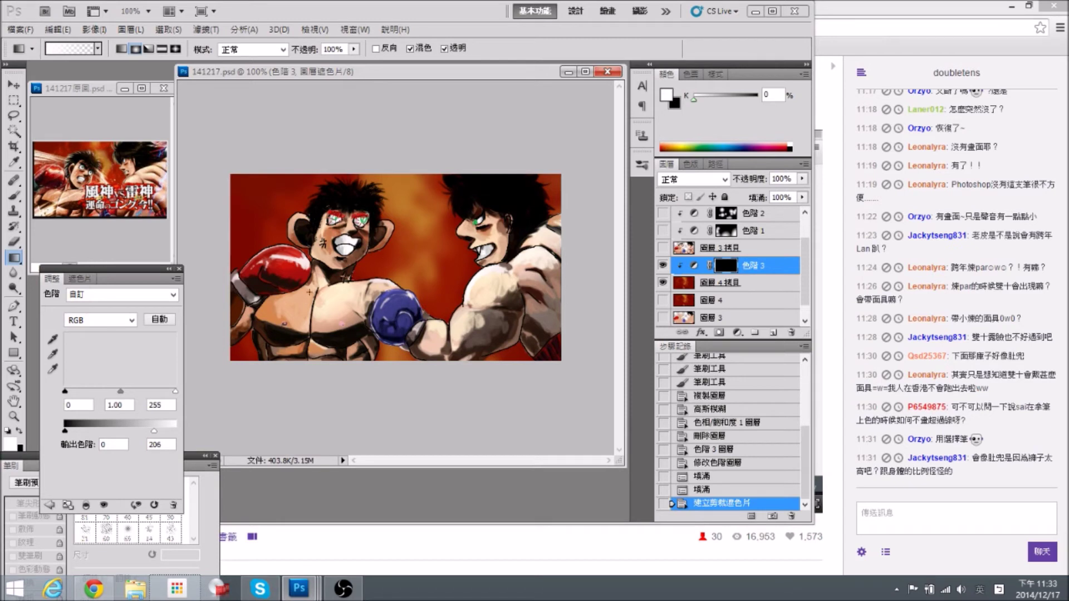
left_click_drag(230, 175, 254, 337)
left_click_drag(472, 226, 523, 209)
left_click_drag(558, 267, 526, 278)
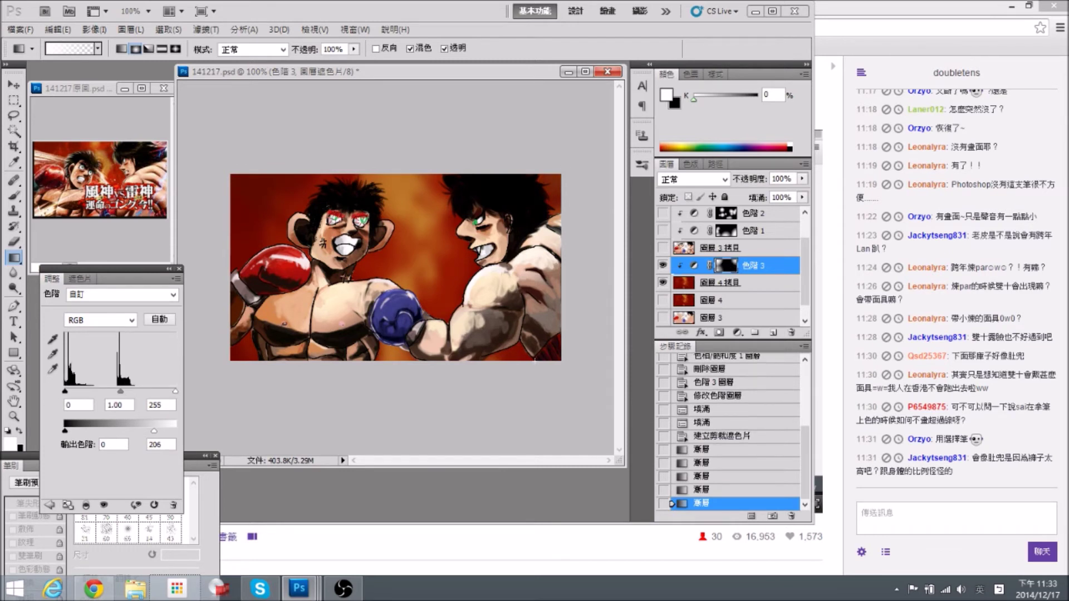
left_click_drag(537, 364, 496, 346)
left_click_drag(227, 365, 422, 180)
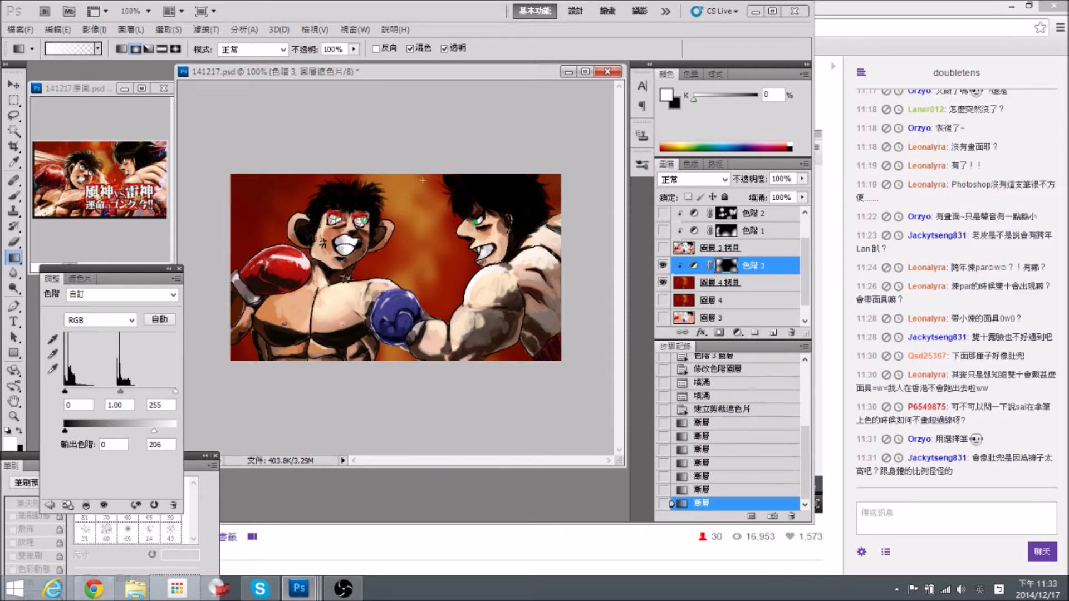
left_click_drag(291, 177, 295, 182)
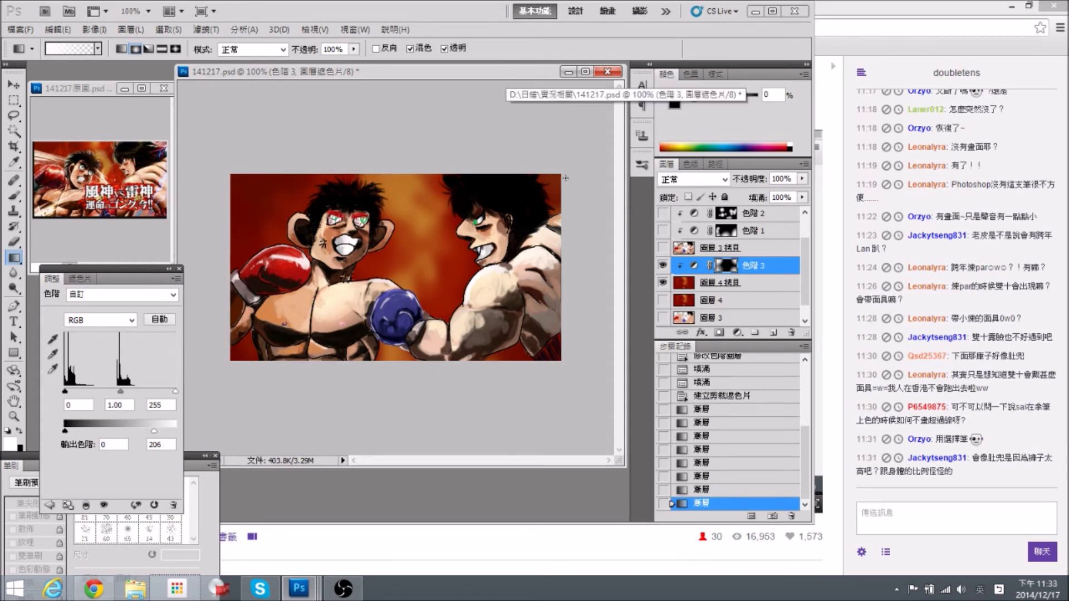
left_click_drag(405, 194, 437, 171)
left_click_drag(348, 277, 406, 276)
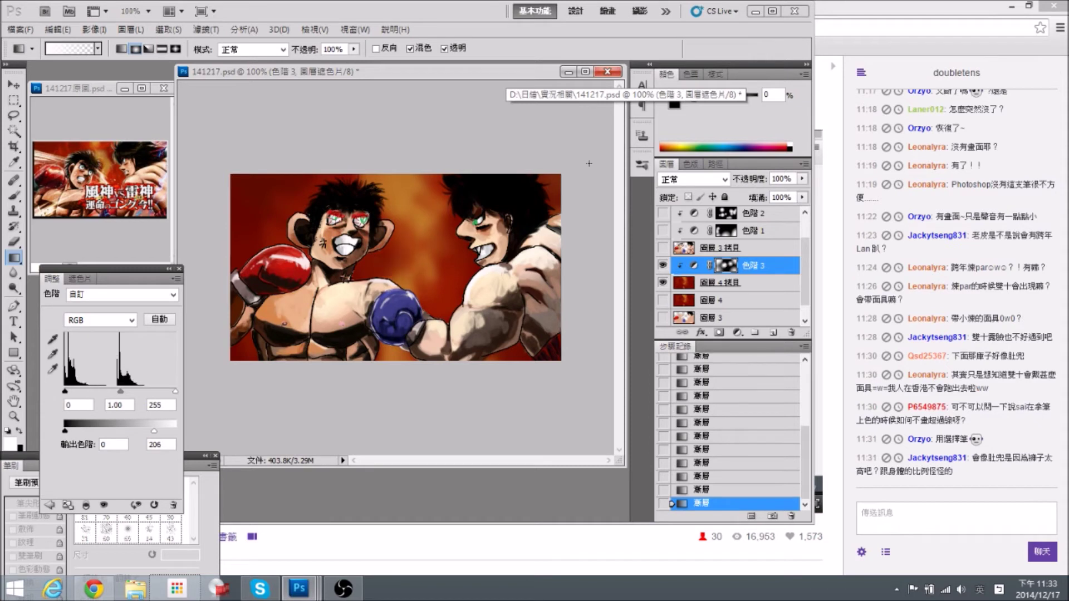
Lower the white output level of the background's Levels adjustment, 色階 3, to 182.
left_click_drag(139, 430, 129, 430)
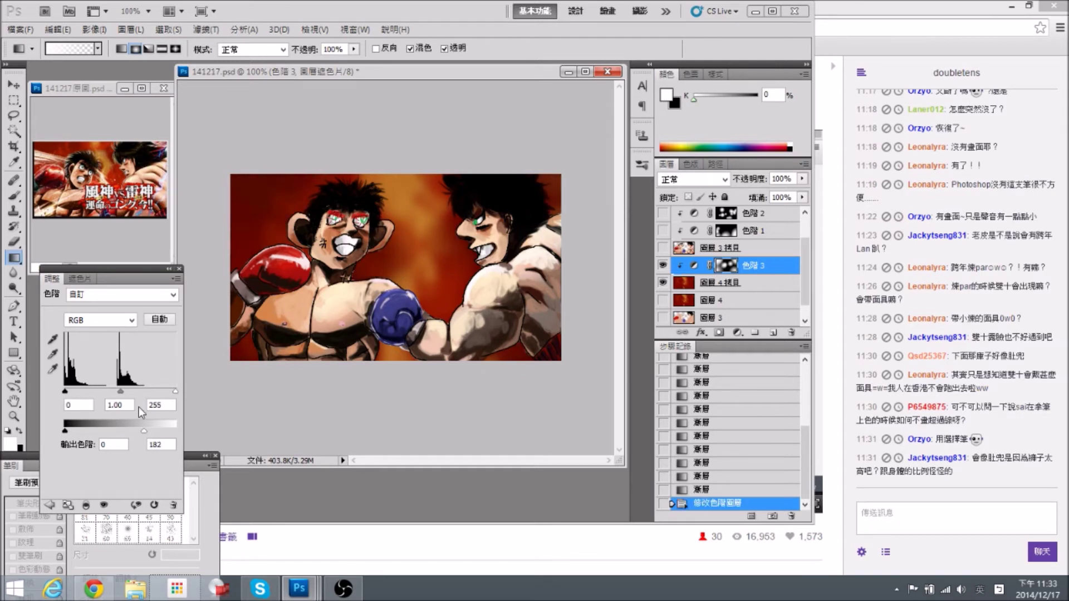
Check the 色階 2 拷貝 layer by hiding and showing it, and duplicate it.
left_click_drag(807, 267, 811, 242)
left_click(736, 227)
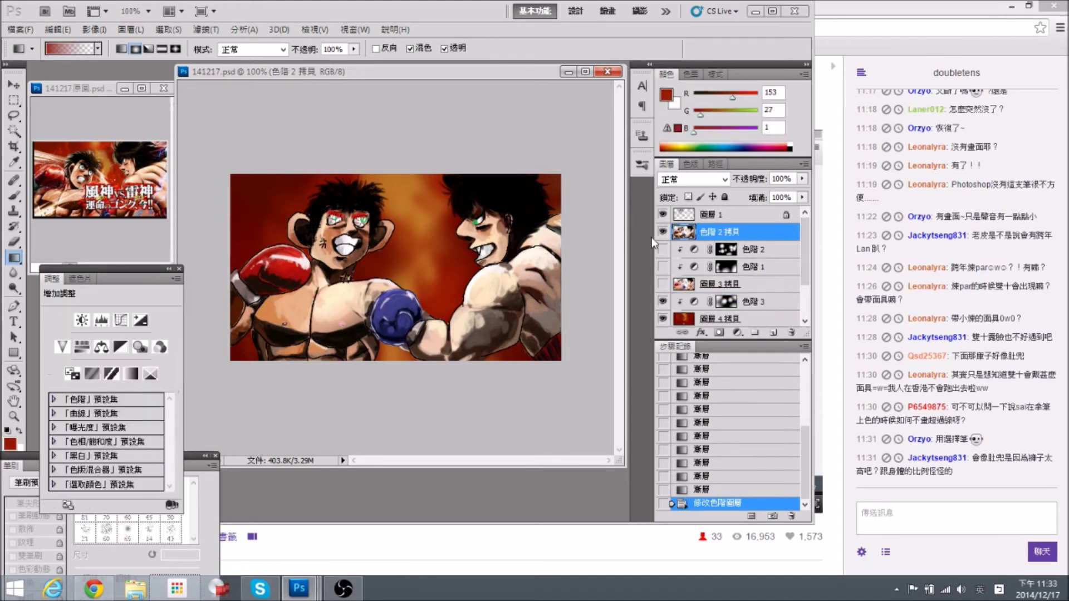
left_click(662, 233)
left_click(663, 232)
left_click_drag(756, 237, 774, 332)
Examine the left fighter's face and shading close up in the reference picture 141217原圖.psd and in the painting.
key("ctrl+plus")
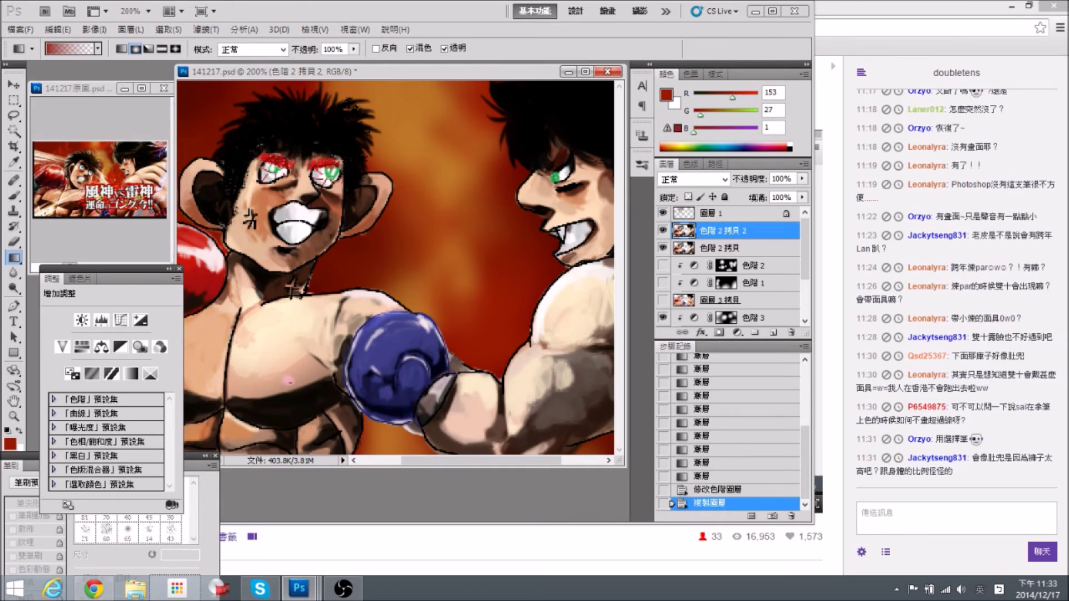
left_click(88, 90)
key("ctrl+plus")
key("ctrl+plus")
key("ctrl+plus")
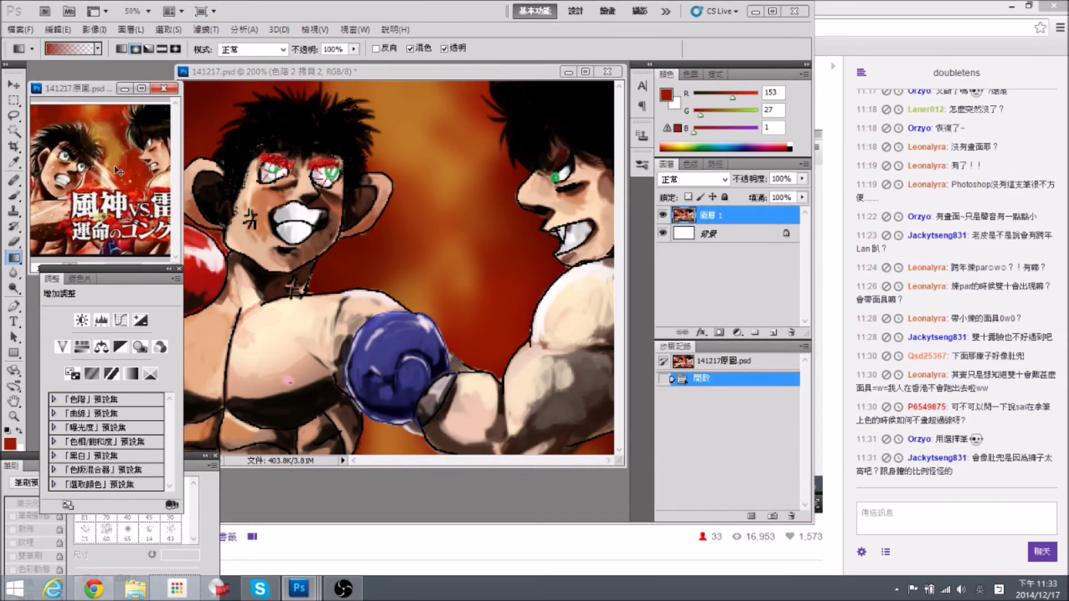
left_click_drag(98, 184, 138, 185)
left_click_drag(119, 143, 125, 169)
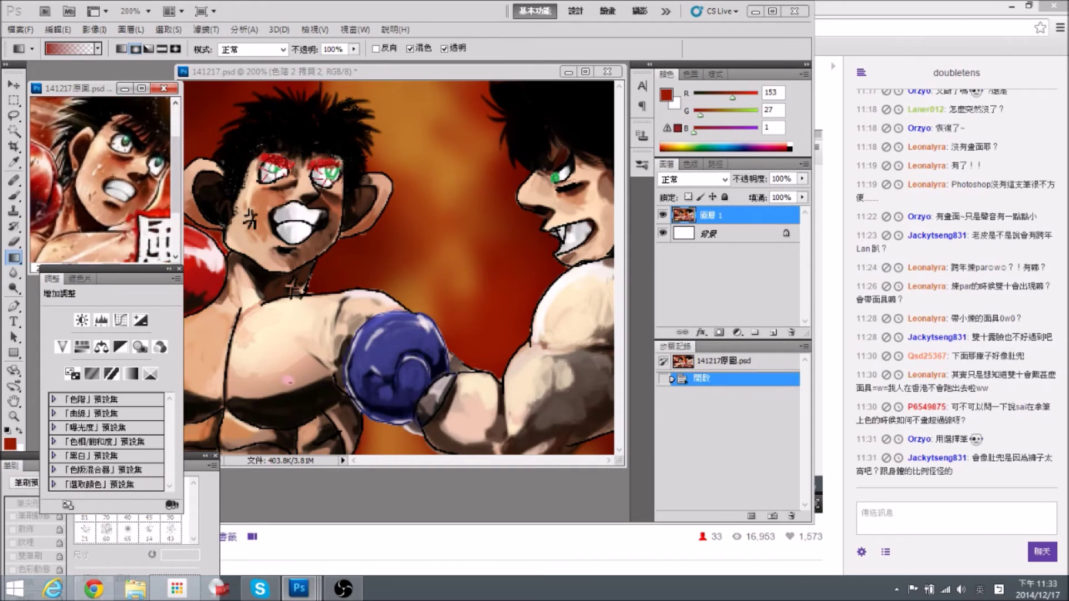
left_click(266, 191)
left_click_drag(322, 299, 400, 239)
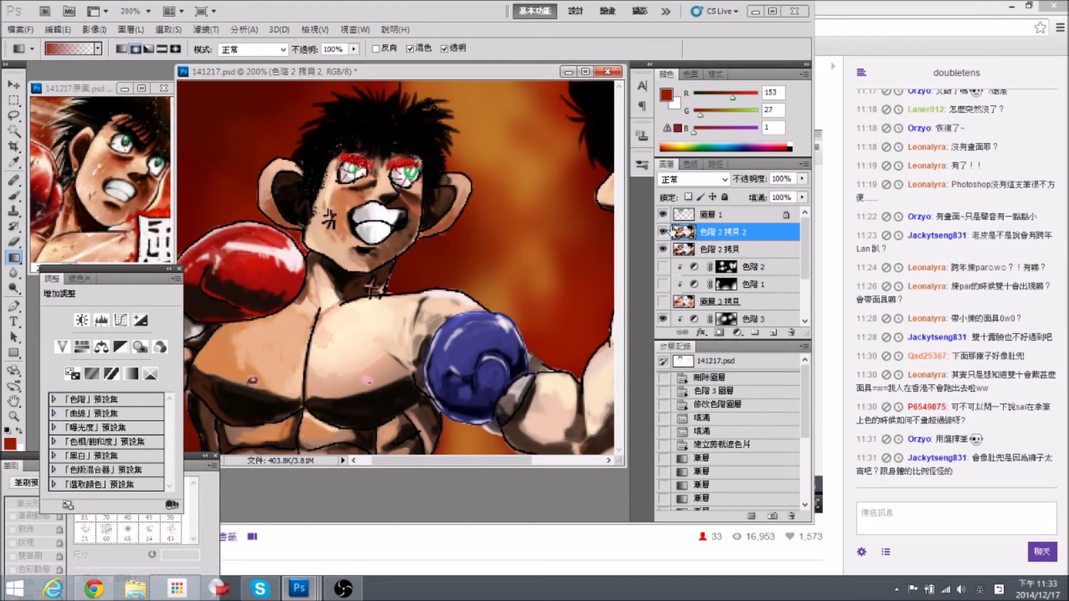
Apply a Gaussian Blur with a radius of 1.5 pixels to the 色階 2 拷貝 2 layer.
left_click(206, 29)
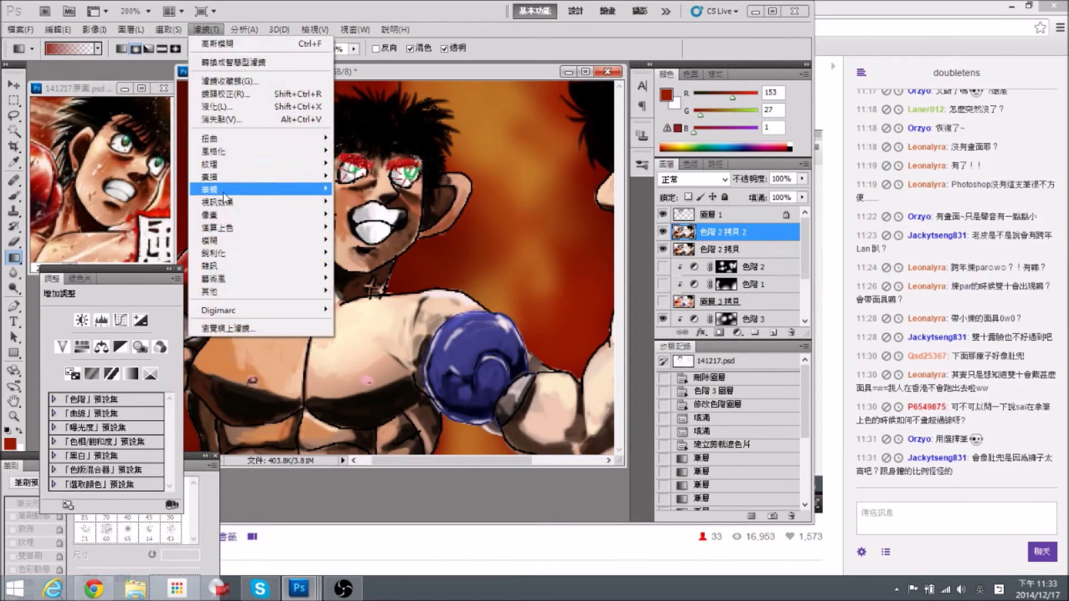
mouse_move(217, 242)
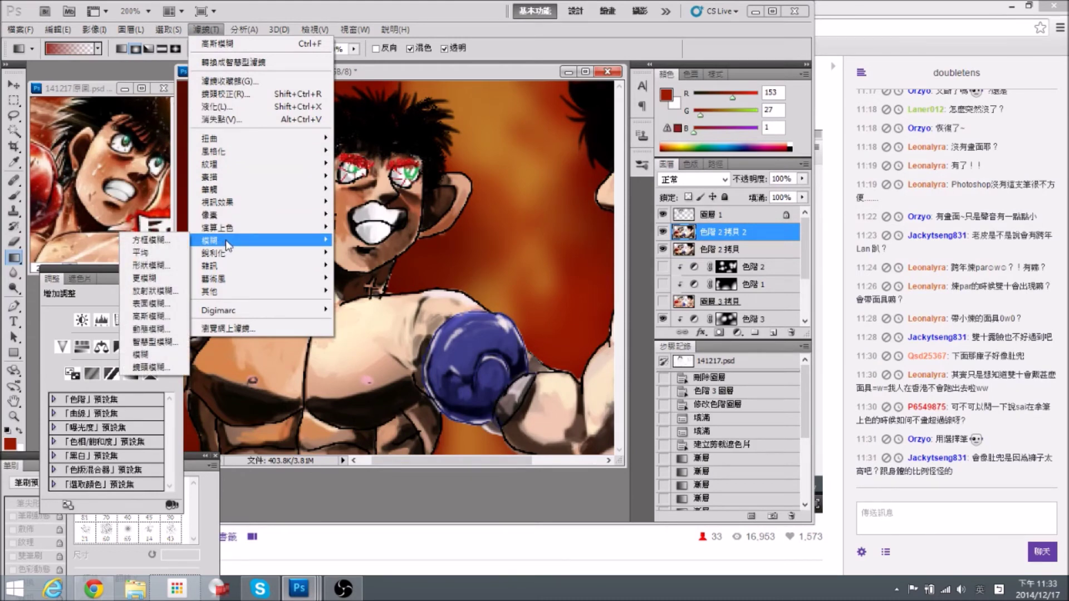
left_click(153, 319)
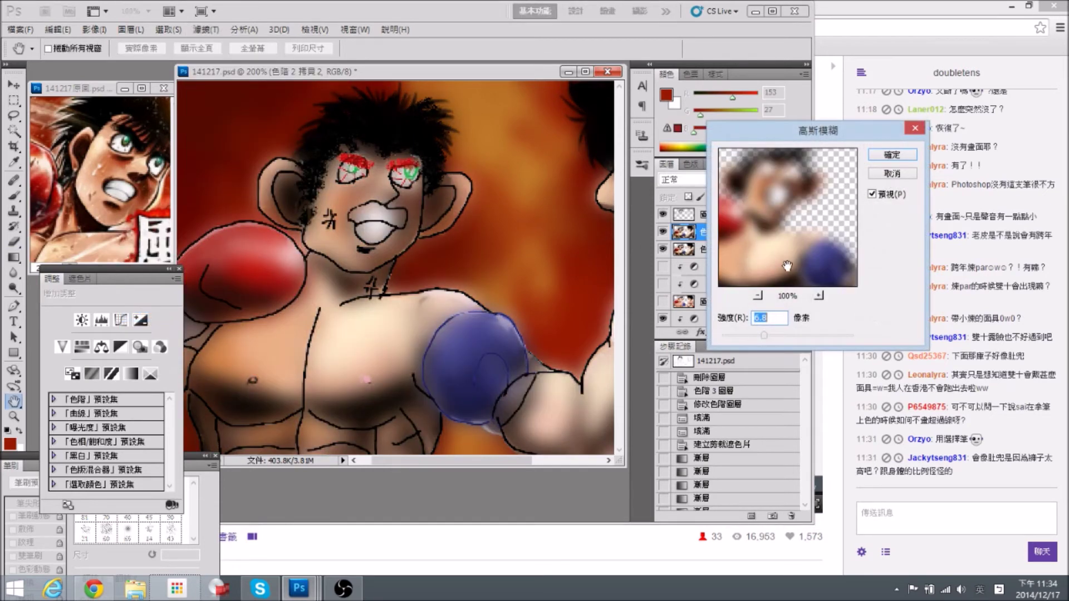
left_click_drag(762, 334, 730, 336)
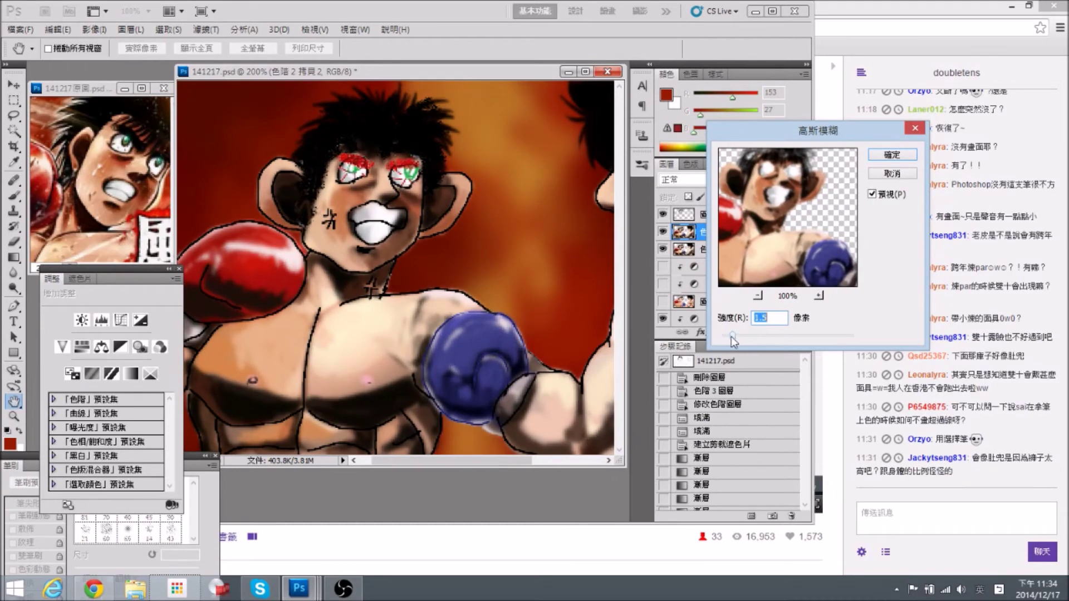
left_click(891, 156)
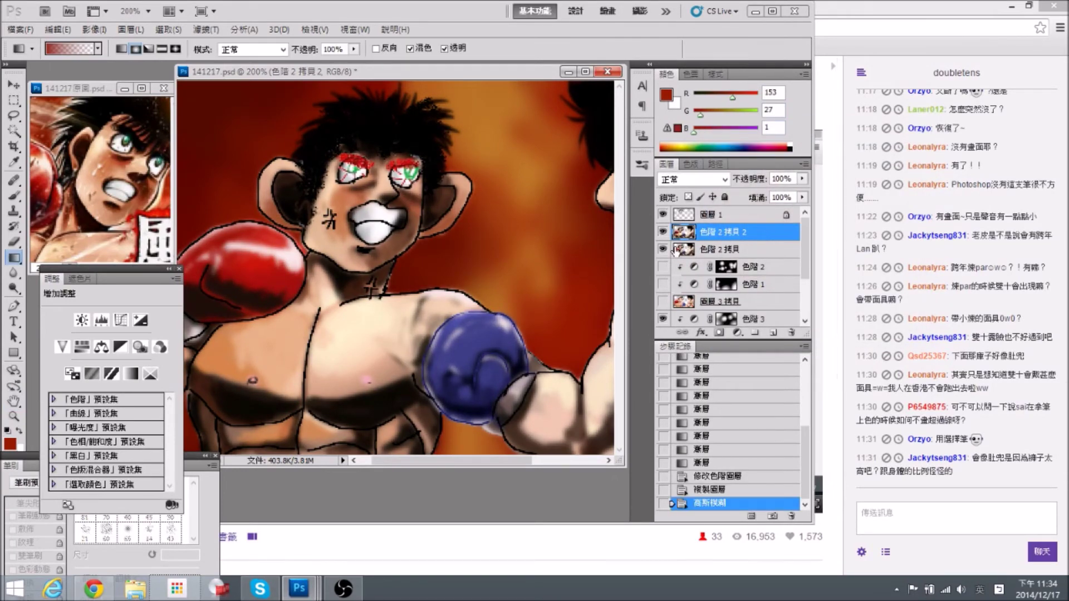
Compare the fighters with and without the blurred layer, and give 色階 2 拷貝 2 a layer mask filled with black.
left_click(664, 232)
left_click(664, 233)
left_click(722, 332)
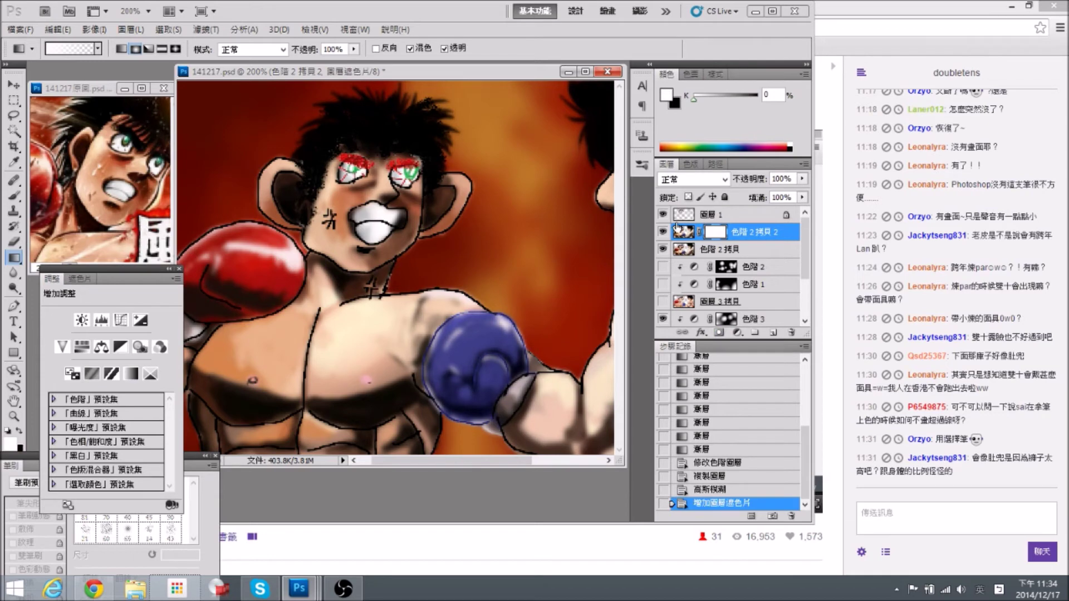
key("ctrl+BackSpace")
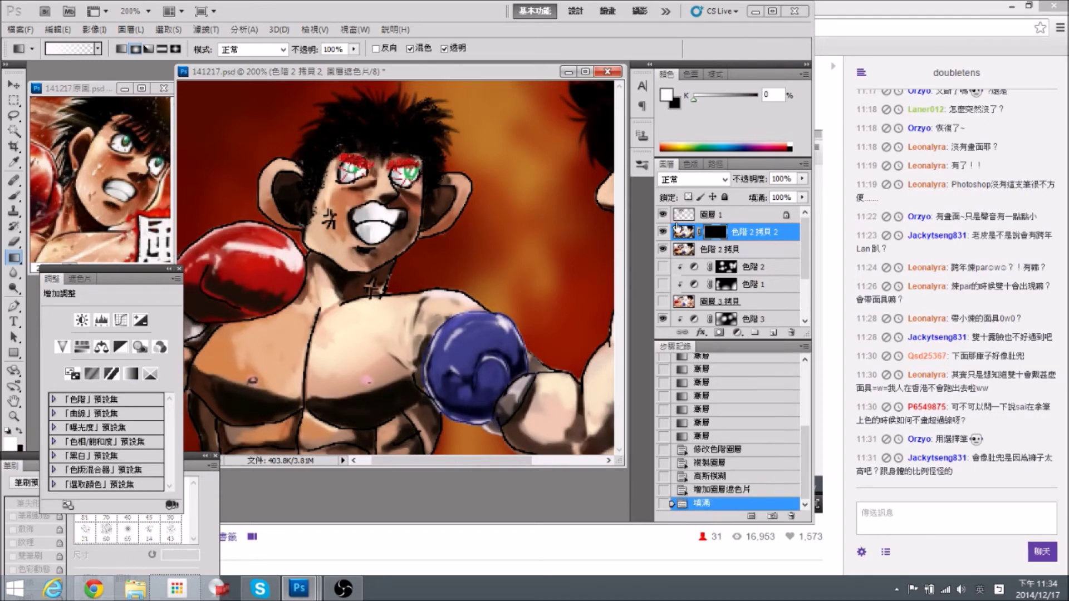
Reveal the blur on the left fighter's face with small white-to-transparent radial gradients on the layer mask.
key("ctrl+plus")
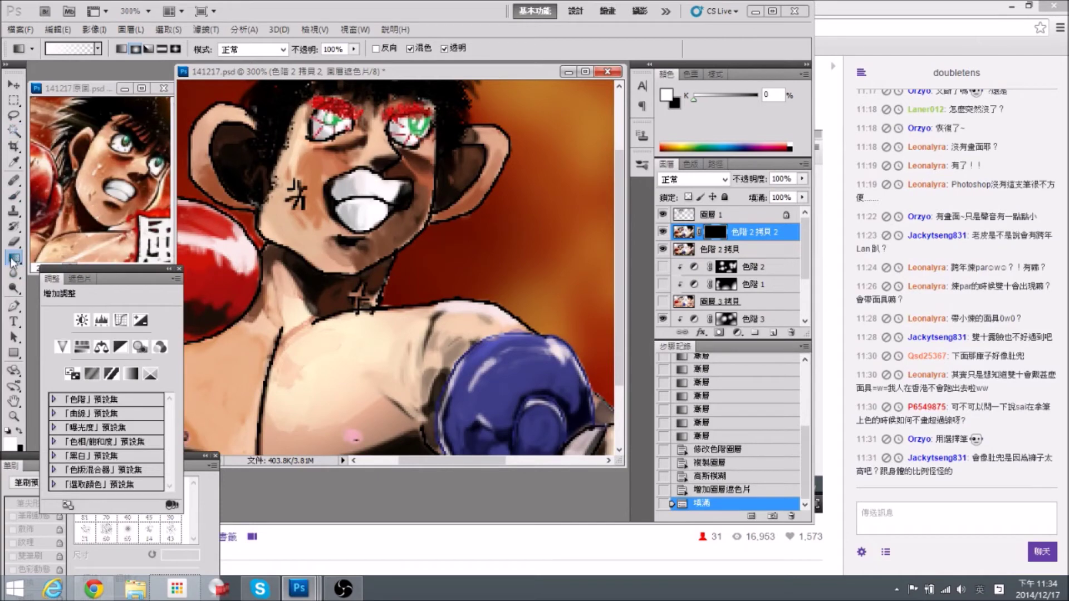
left_click_drag(325, 167, 343, 157)
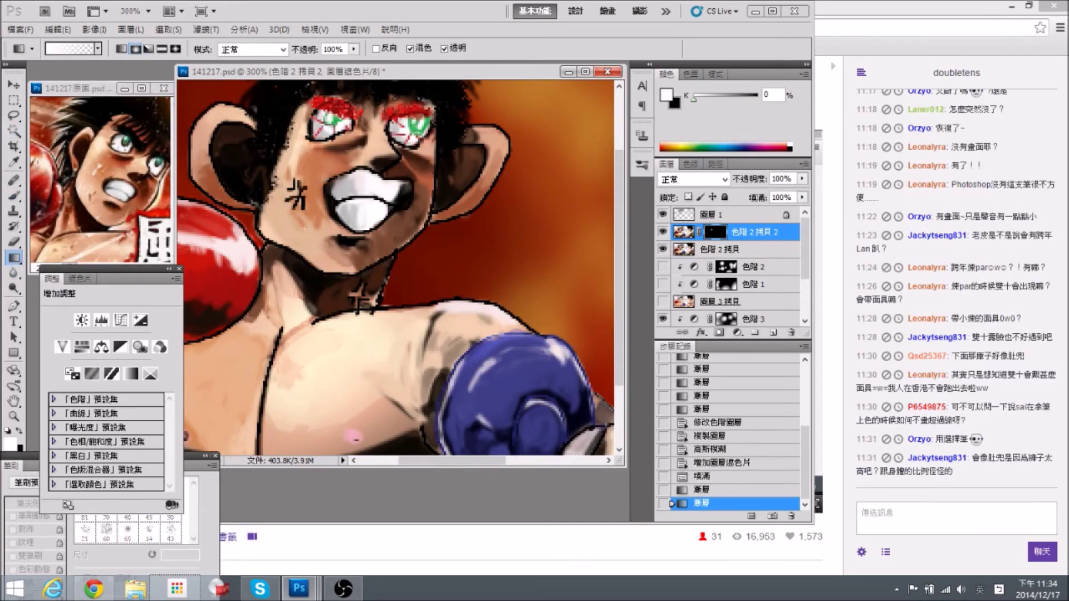
left_click_drag(305, 228, 304, 222)
left_click_drag(299, 176, 305, 160)
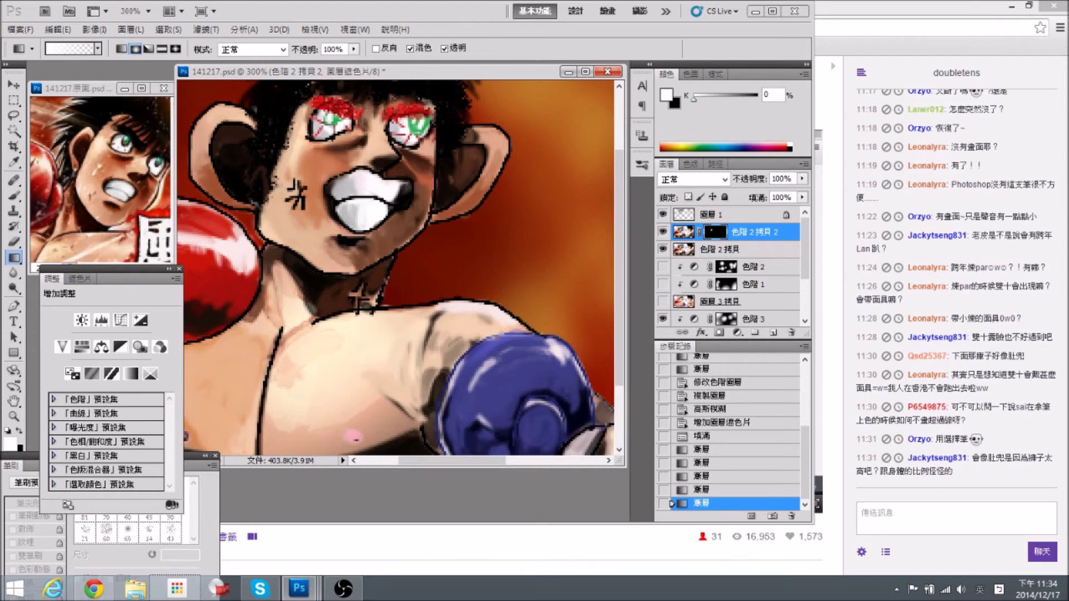
left_click_drag(423, 179, 331, 271)
Undo the last gradient and reveal the blur on the left fighter's neck and outstretched arm with mask gradients.
left_click_drag(295, 320, 301, 248)
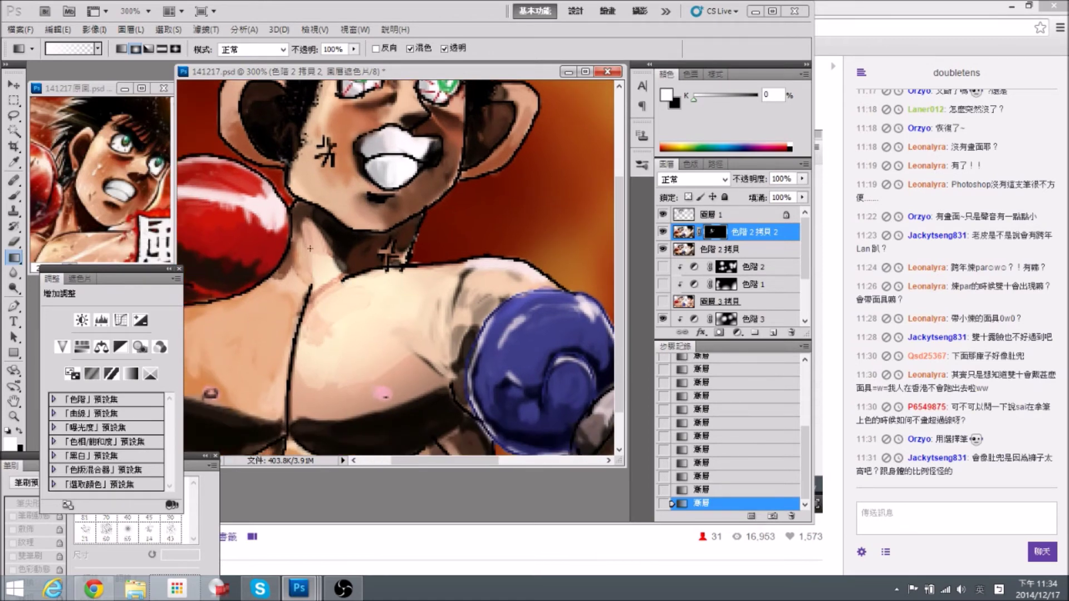
key("ctrl+z")
left_click_drag(325, 220, 336, 238)
left_click_drag(482, 298, 506, 279)
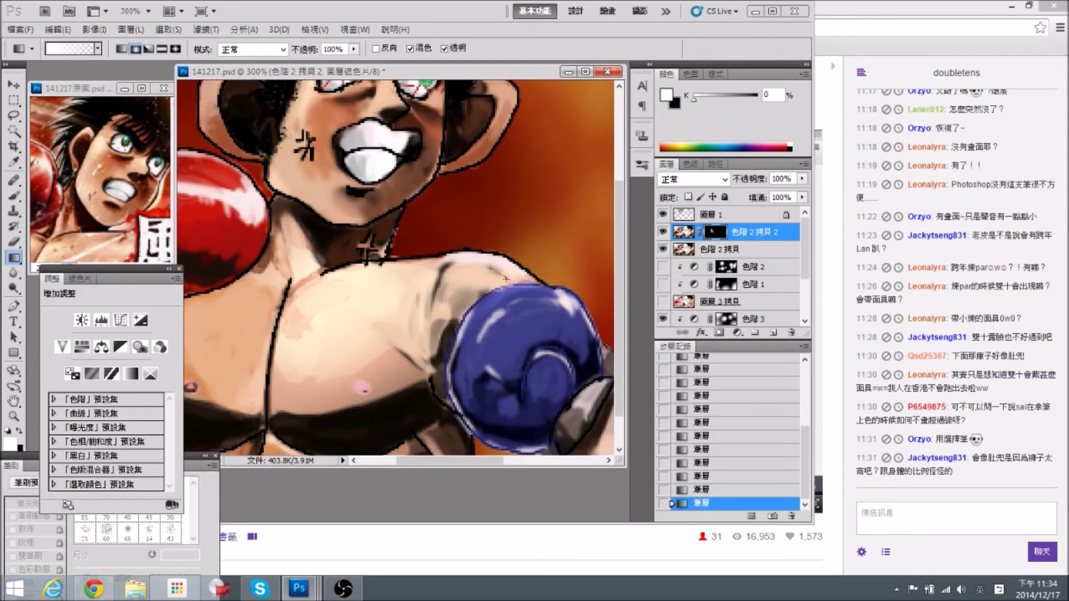
left_click_drag(455, 362, 456, 309)
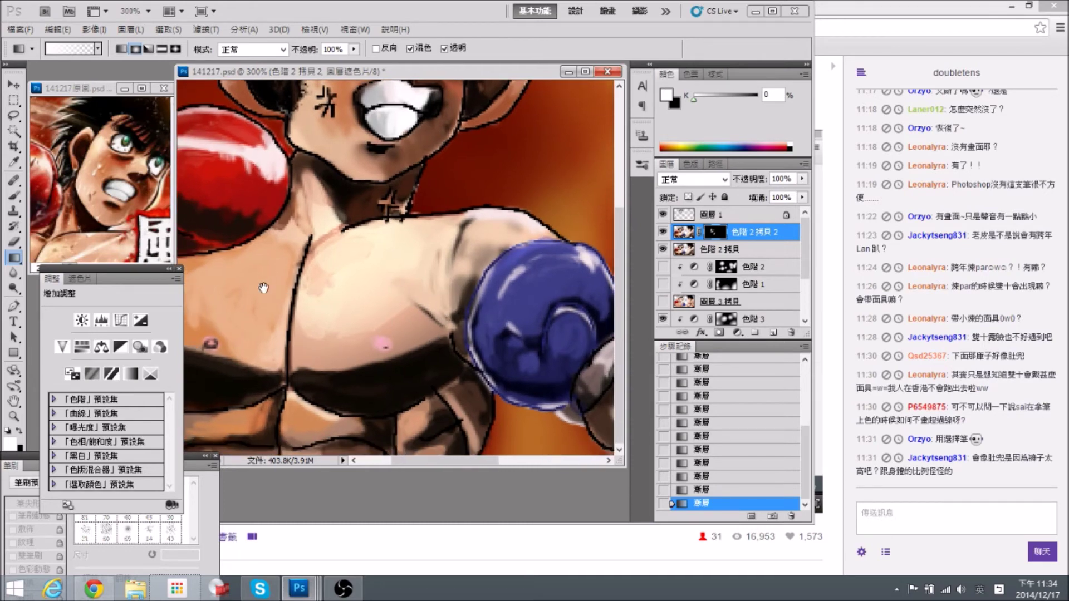
Consult the whole reference picture and soften the left fighter's chest, red glove and abdomen with radial gradients on the blurred layer's mask.
left_click(137, 166)
key("ctrl+minus")
key("ctrl+minus")
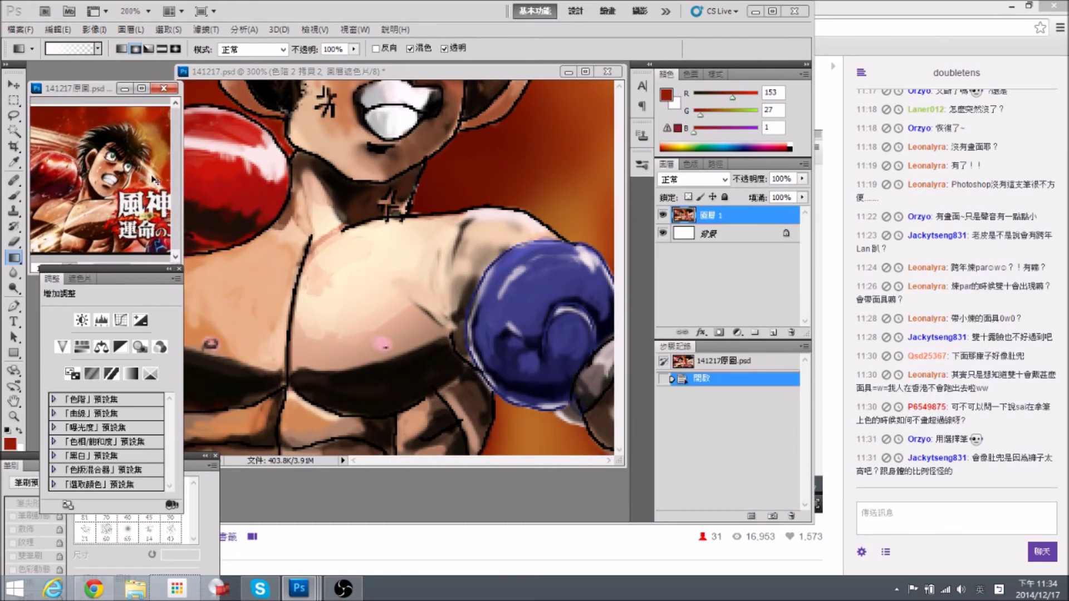
left_click(391, 291)
scroll(343, 329, "left", 3)
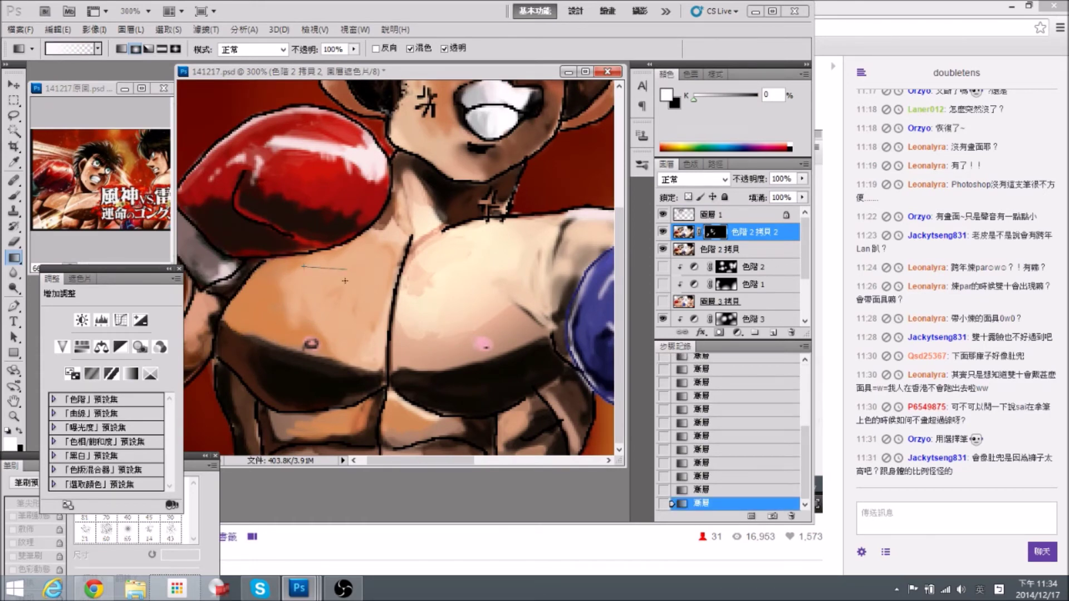
scroll(323, 201, "left", 1)
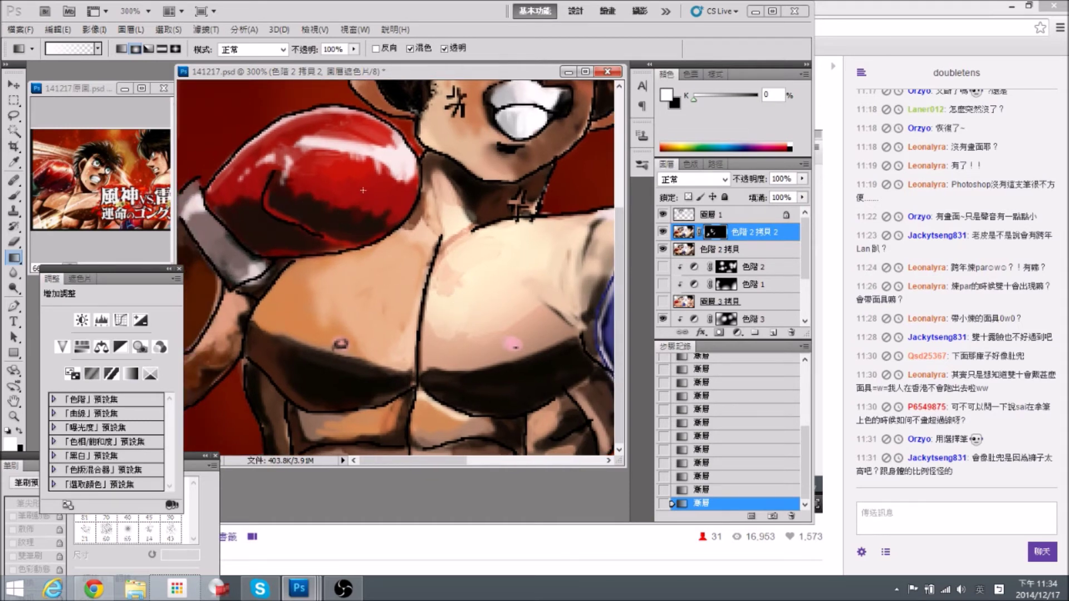
scroll(236, 261, "up", 1)
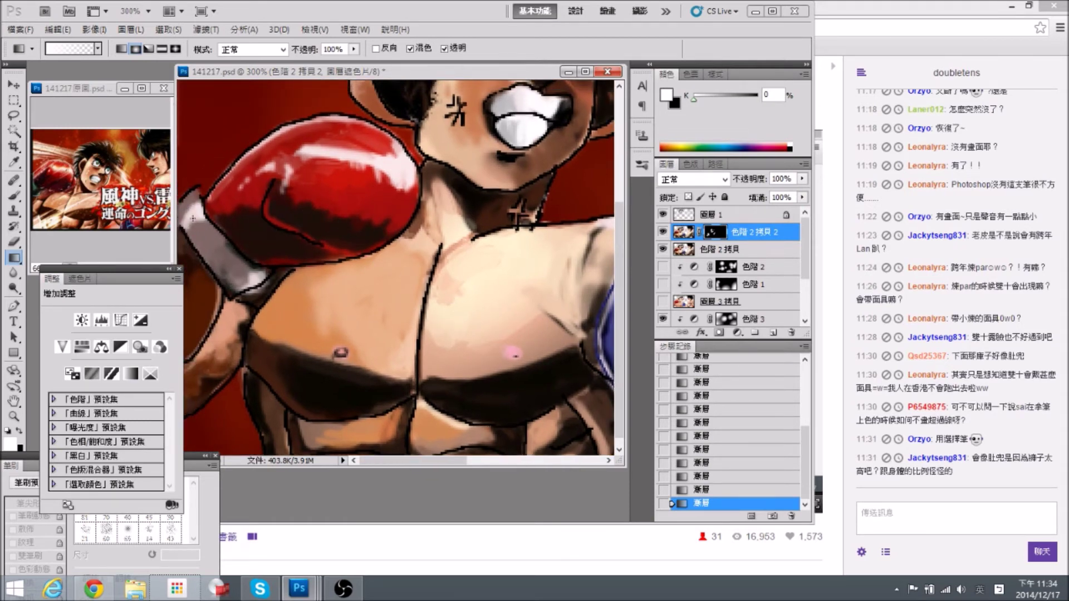
scroll(215, 349, "down", 1)
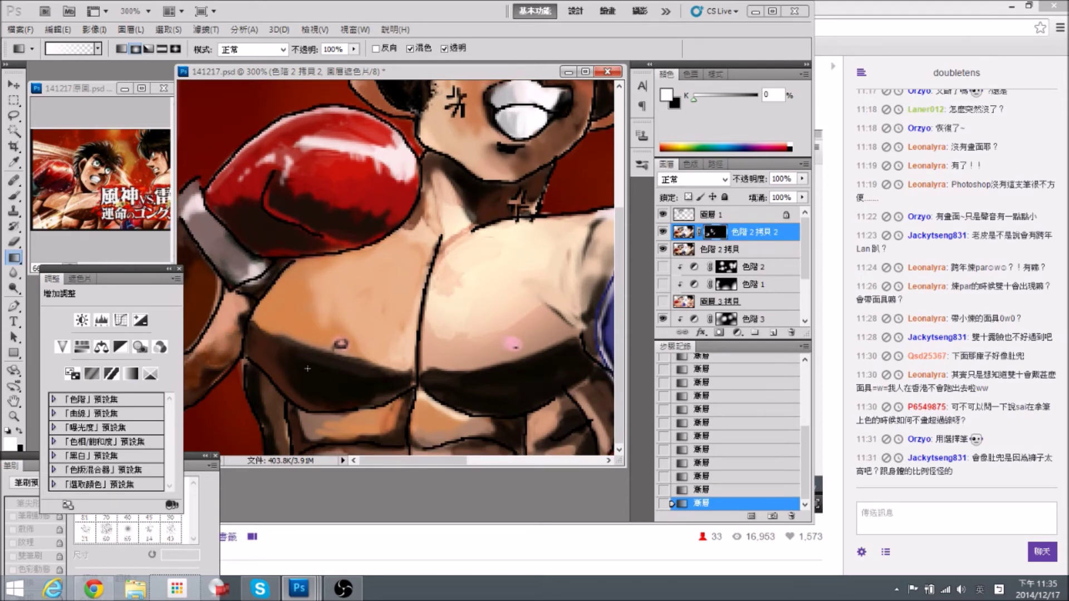
scroll(345, 426, "right", 3)
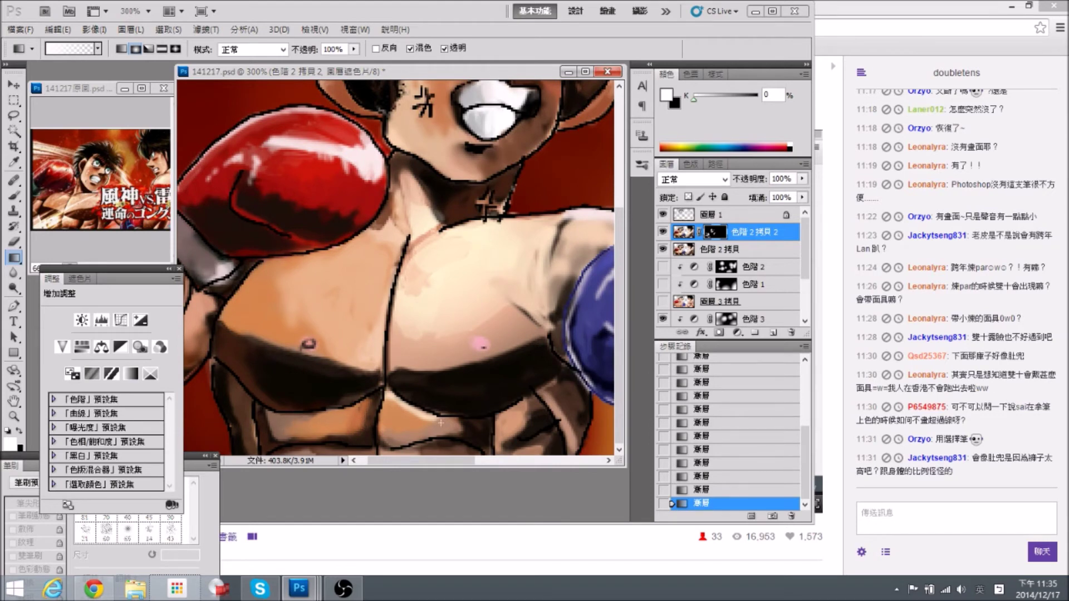
scroll(456, 284, "right", 6)
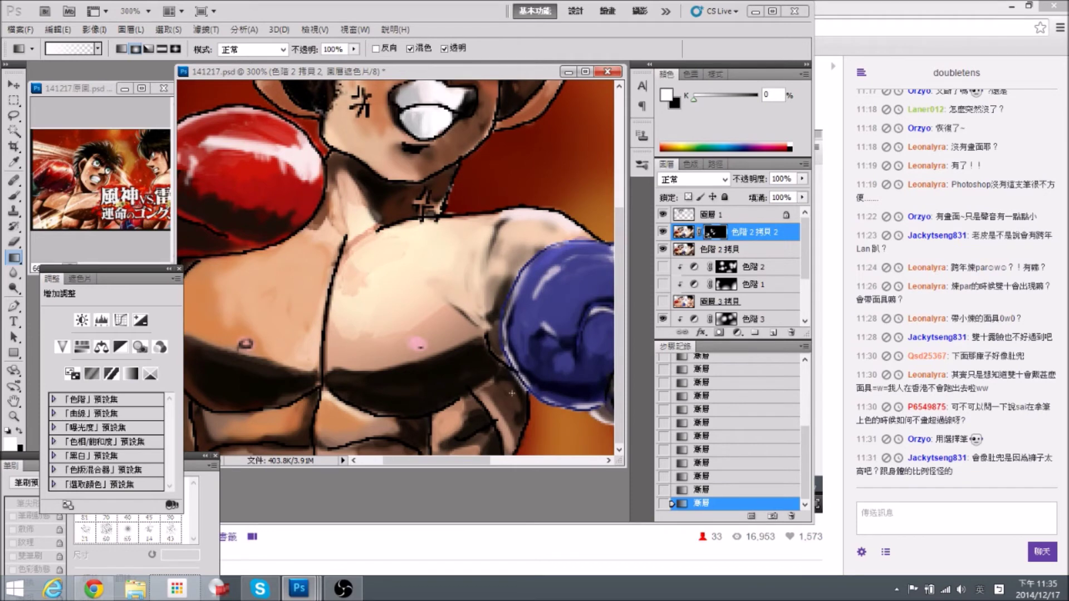
Soften the left fighter's ears and hair edges with radial gradients on the blurred layer's mask.
mouse_move(371, 201)
left_mouse_down()
mouse_move(226, 199)
mouse_move(261, 338)
mouse_move(317, 346)
left_mouse_up()
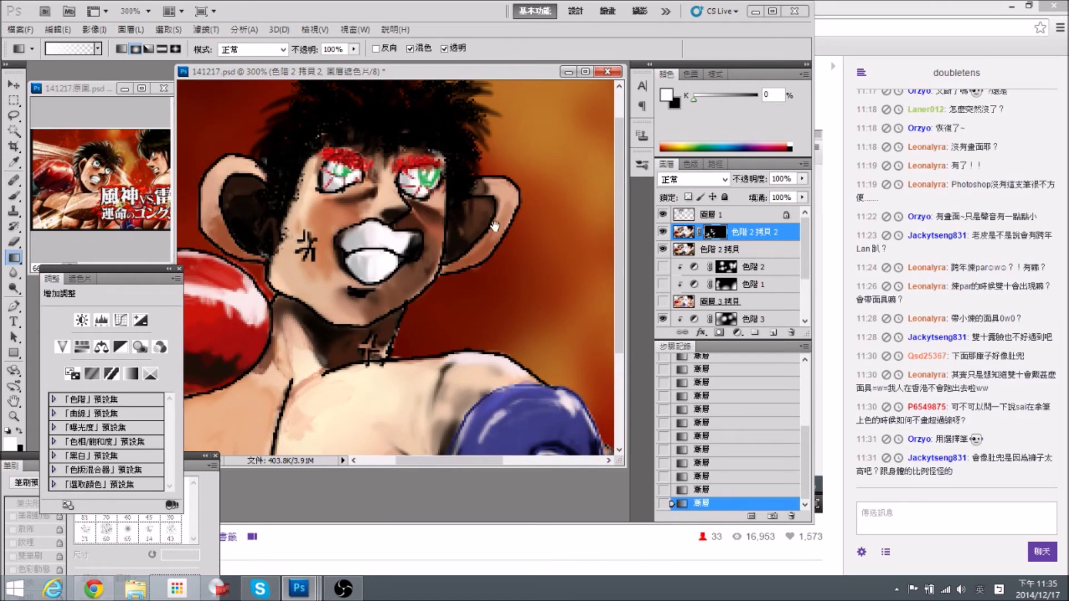
left_click_drag(495, 226, 202, 198)
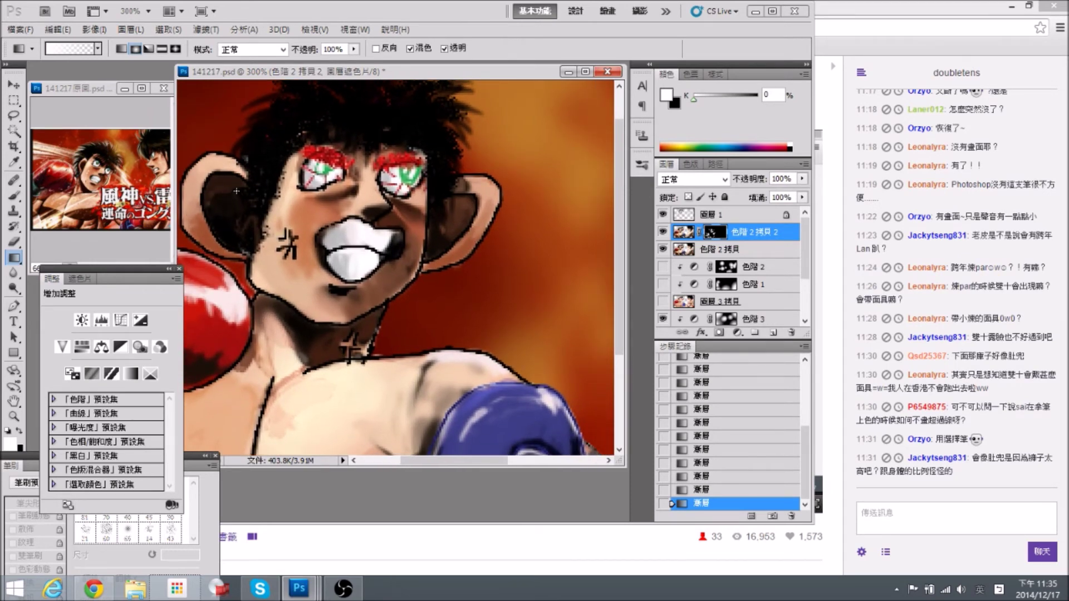
scroll(468, 254, "right", 2)
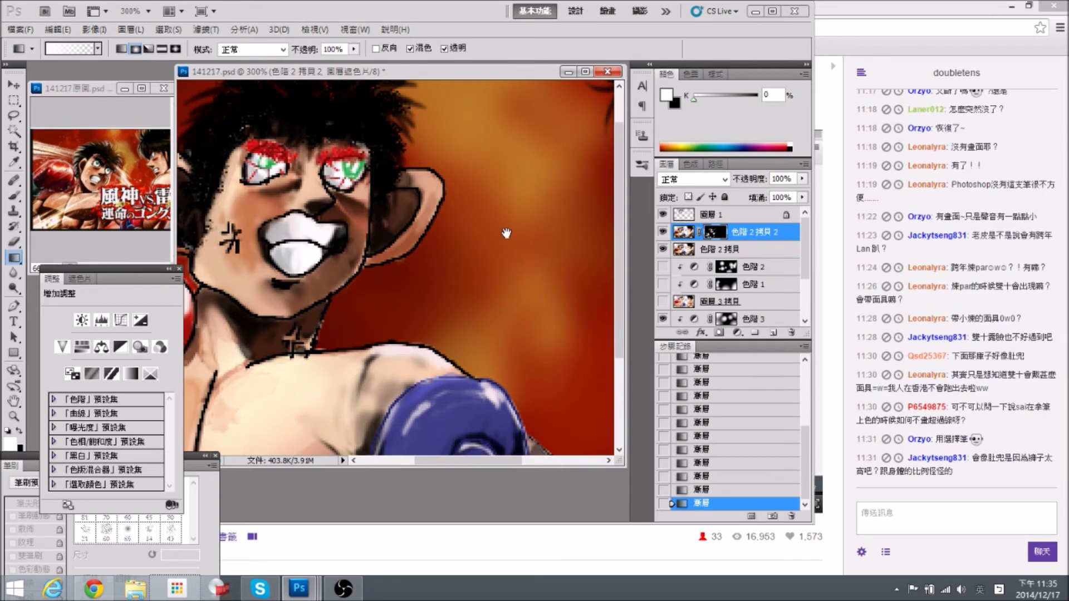
Soften the right fighter's face and shoulder shading with radial gradients on the blurred layer's mask.
scroll(506, 232, "right", 10)
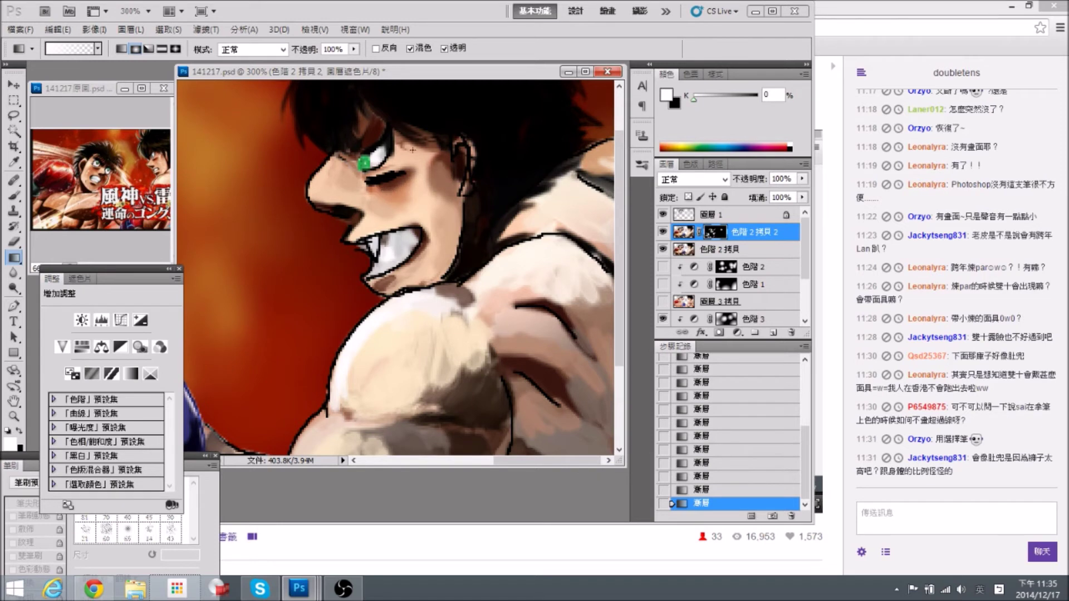
left_click_drag(490, 248, 290, 157)
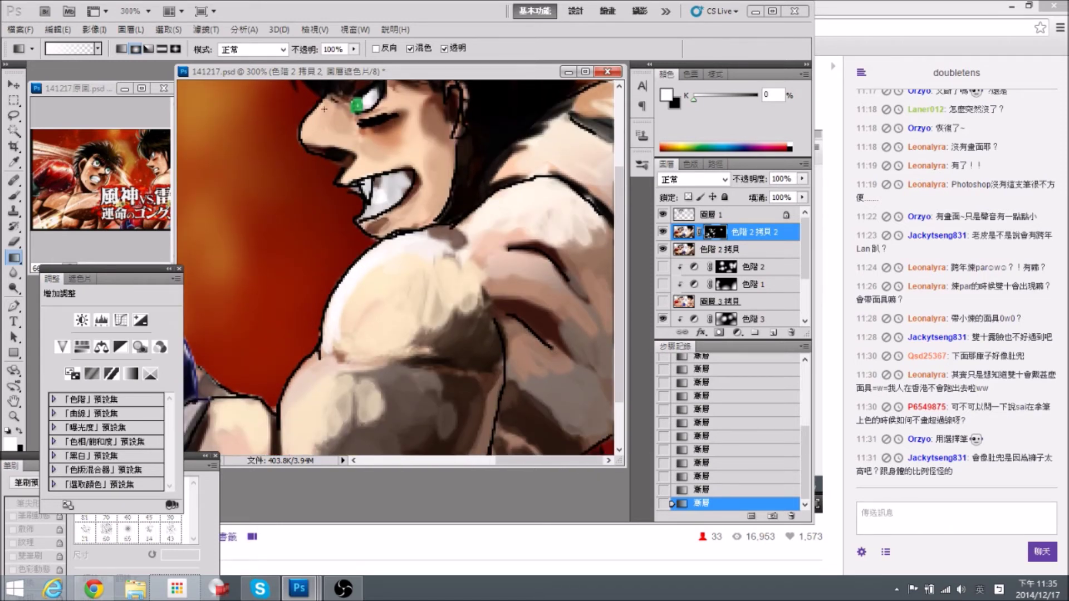
scroll(406, 230, "down", 1)
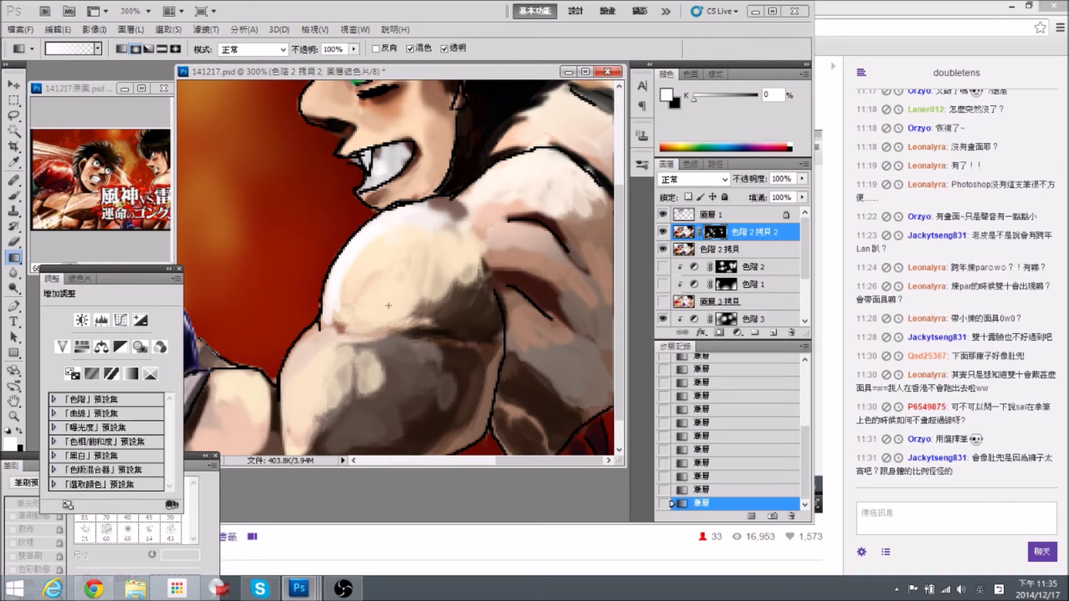
left_click_drag(324, 349, 323, 349)
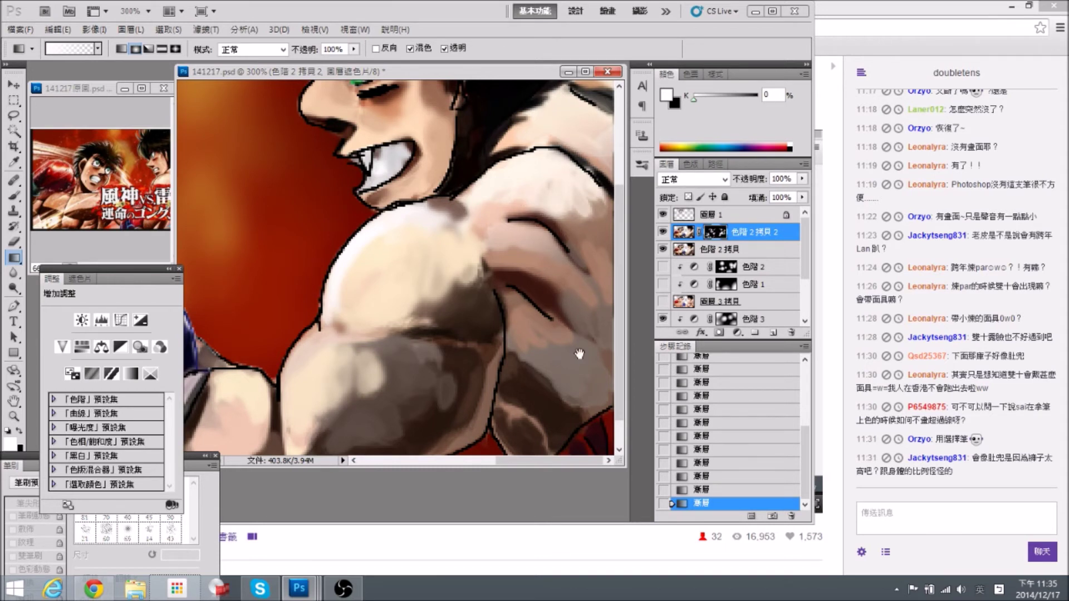
Soften the right fighter's upper arm and forearm with radial gradients on the blurred layer's mask.
scroll(547, 326, "down", 2)
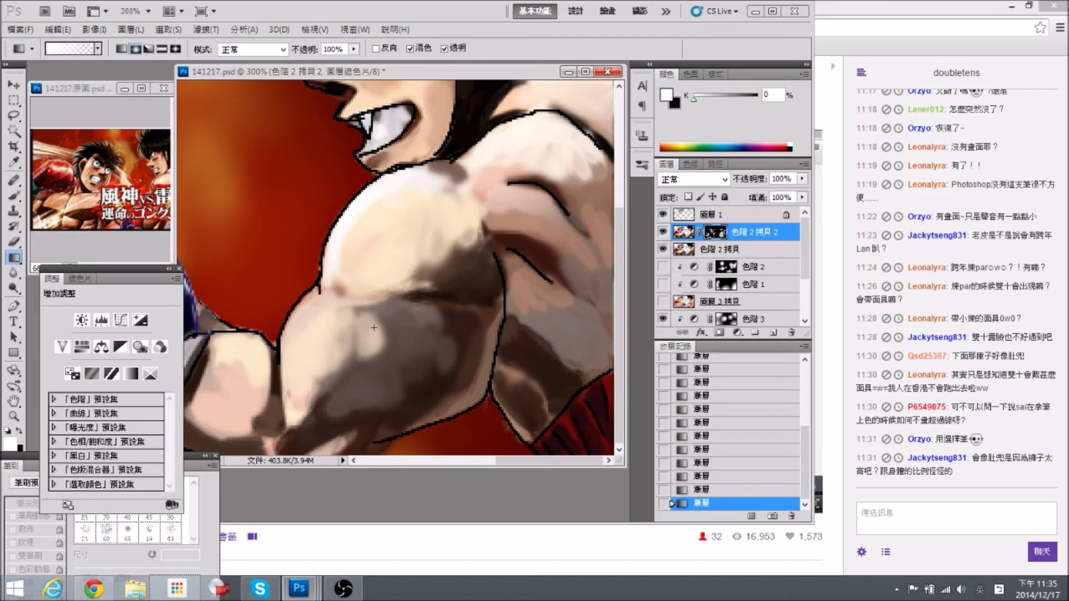
scroll(328, 384, "left", 5)
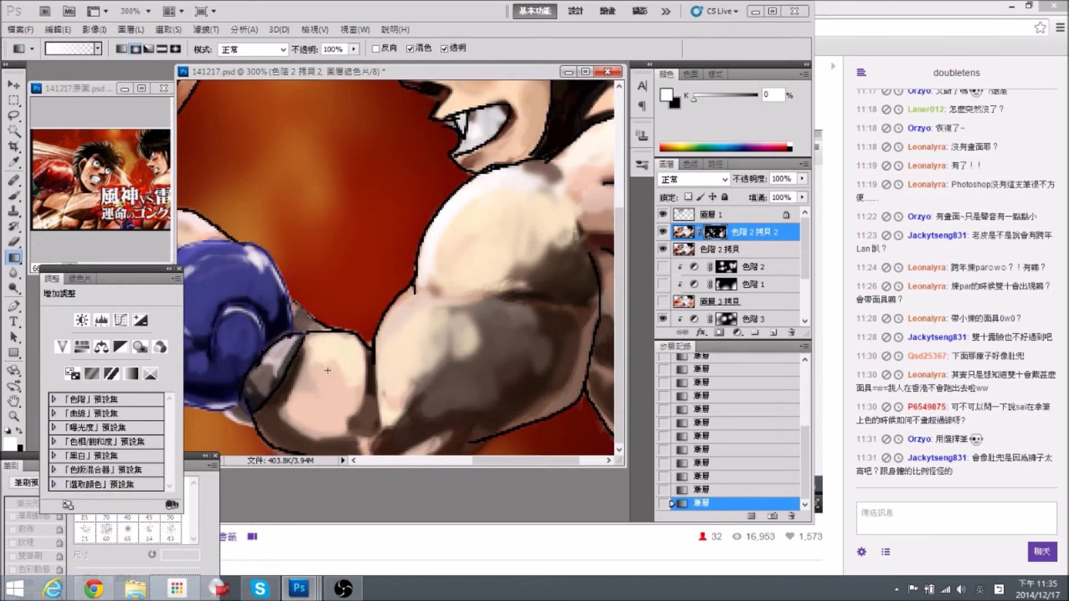
scroll(277, 367, "left", 5)
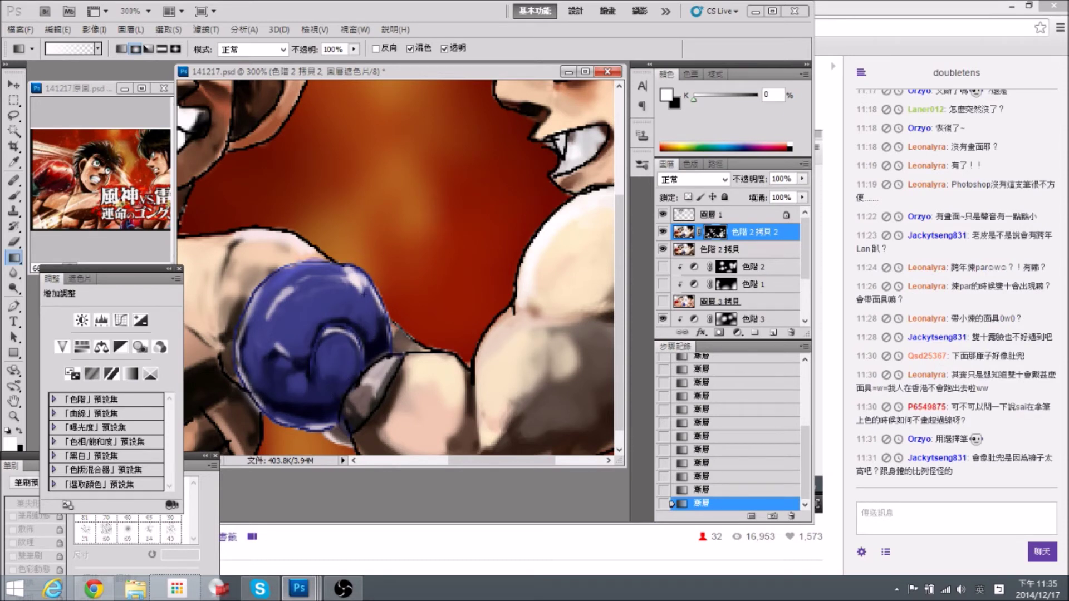
scroll(389, 421, "down", 2)
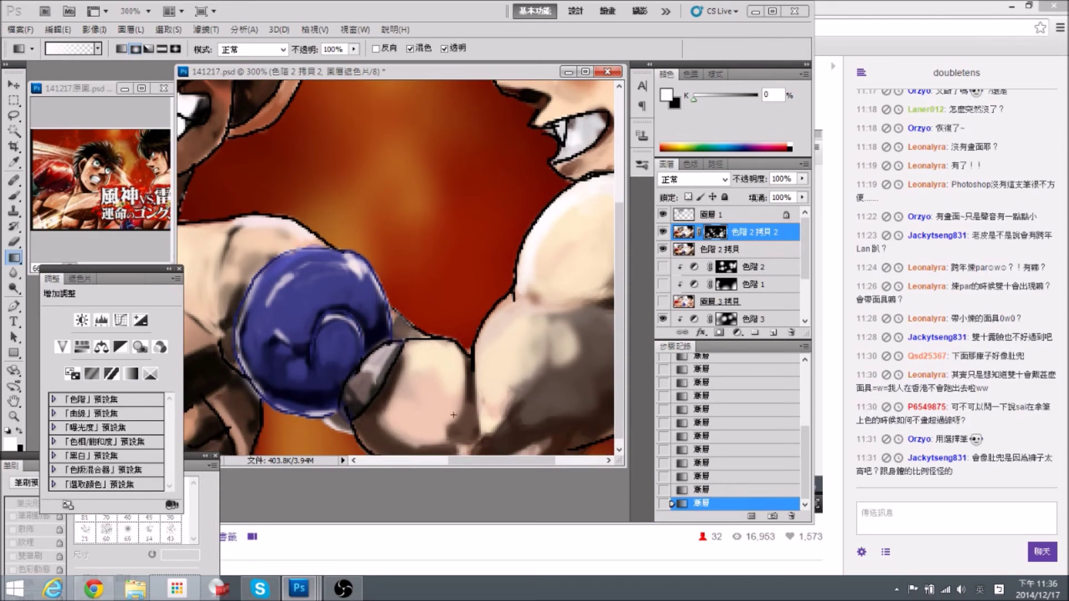
scroll(390, 421, "right", 4)
left_click_drag(548, 391, 433, 384)
left_click_drag(484, 356, 462, 383)
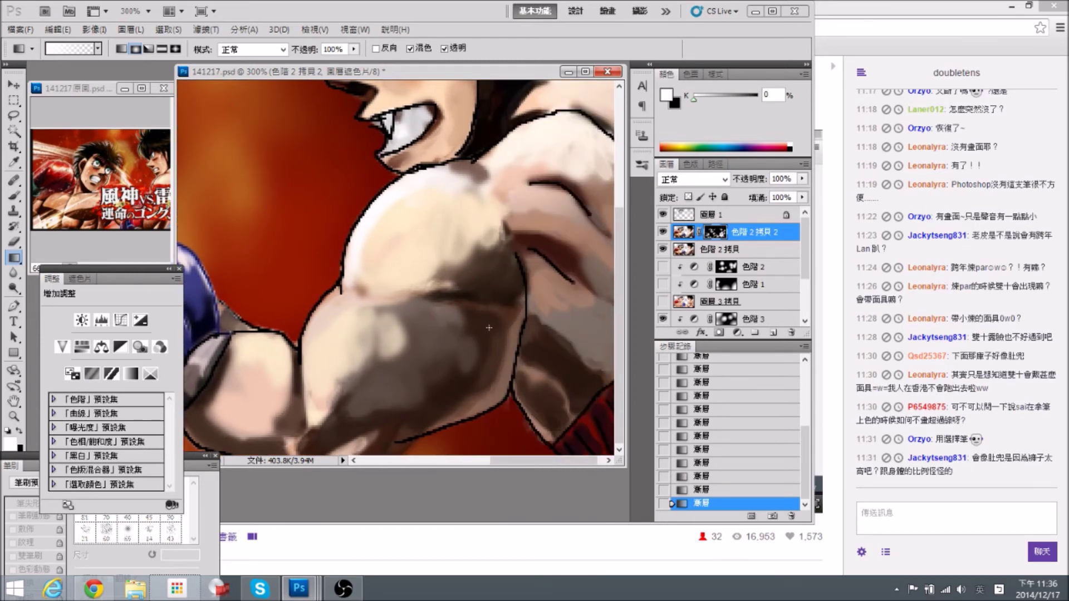
Compare the whole picture with and without the blurred layer 色階 2 拷貝 2, and merge it with 色階 2 拷貝.
key("ctrl+minus")
key("ctrl+minus")
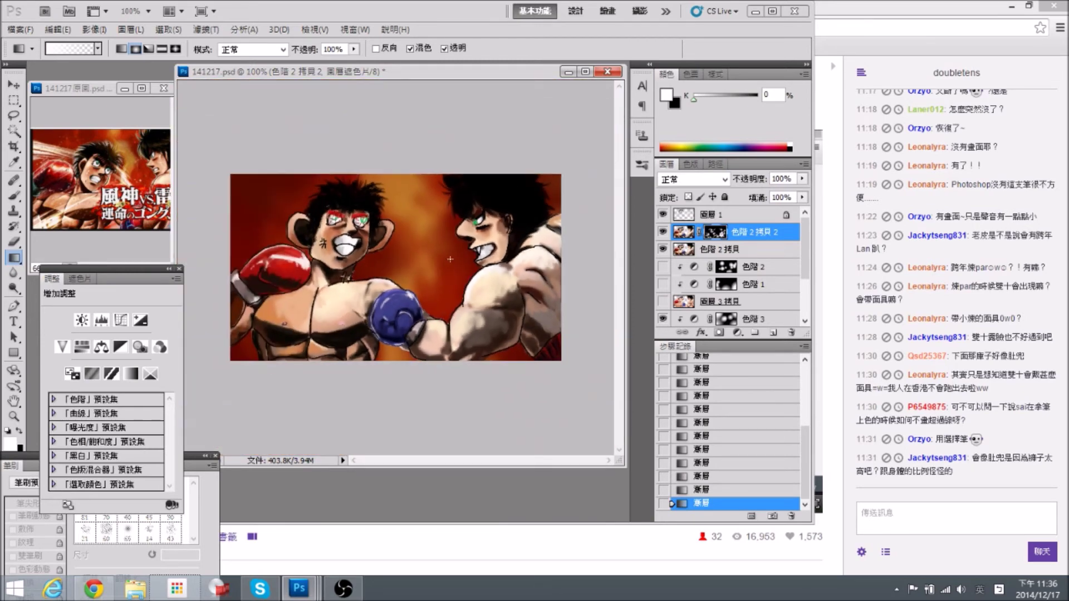
left_click(662, 231)
left_click(662, 231)
left_click(662, 232)
left_click(663, 231)
left_click(750, 252, "shift")
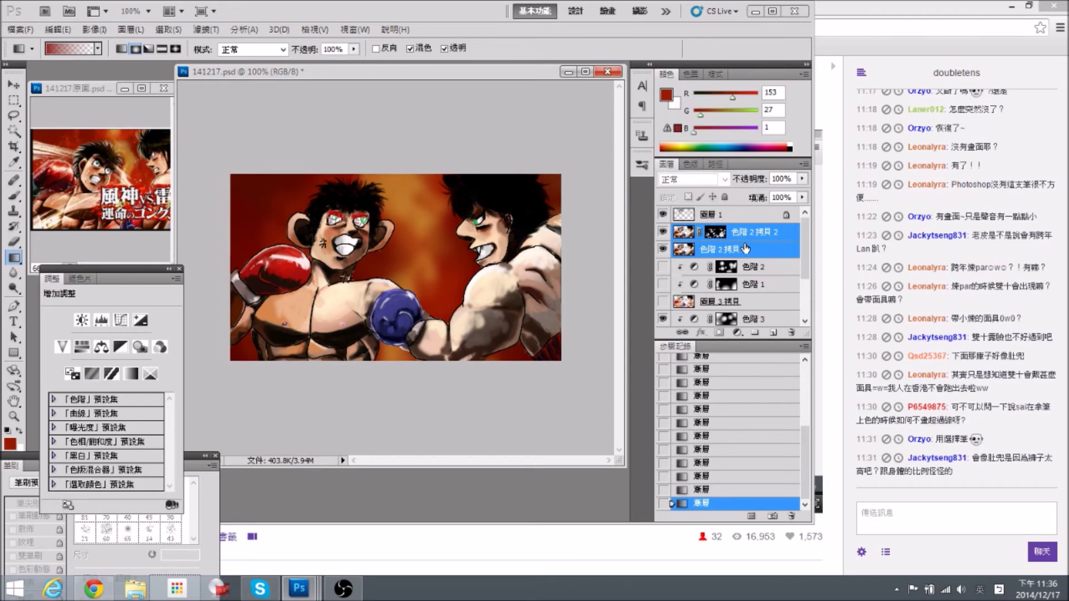
key("ctrl+e")
Look through the brush presets and choose the 54 px hard round brush with tapering opacity for the Brush tool.
key("ctrl+plus")
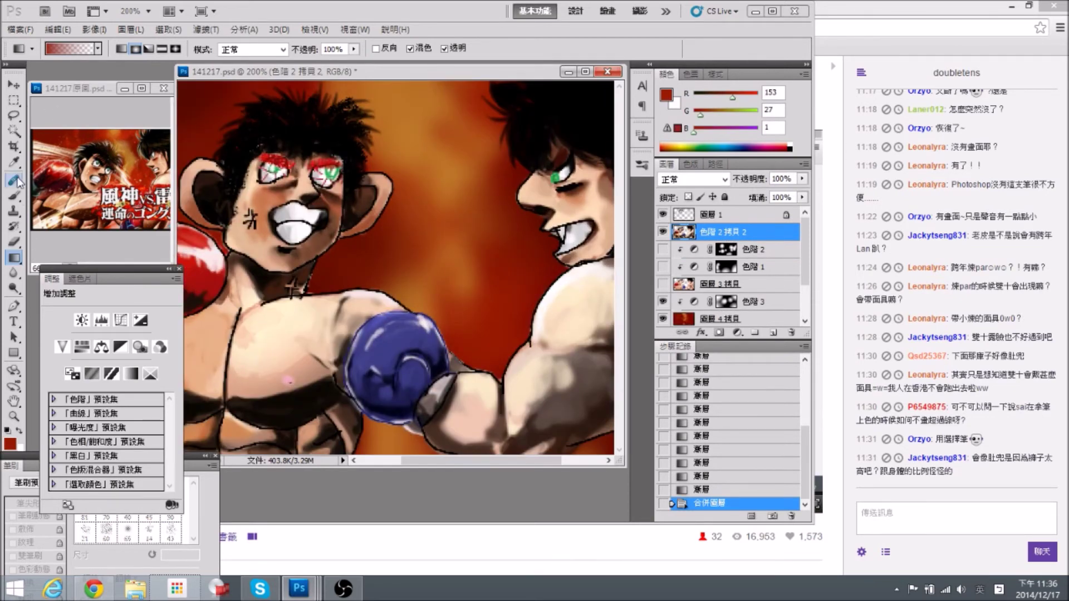
left_click(14, 196)
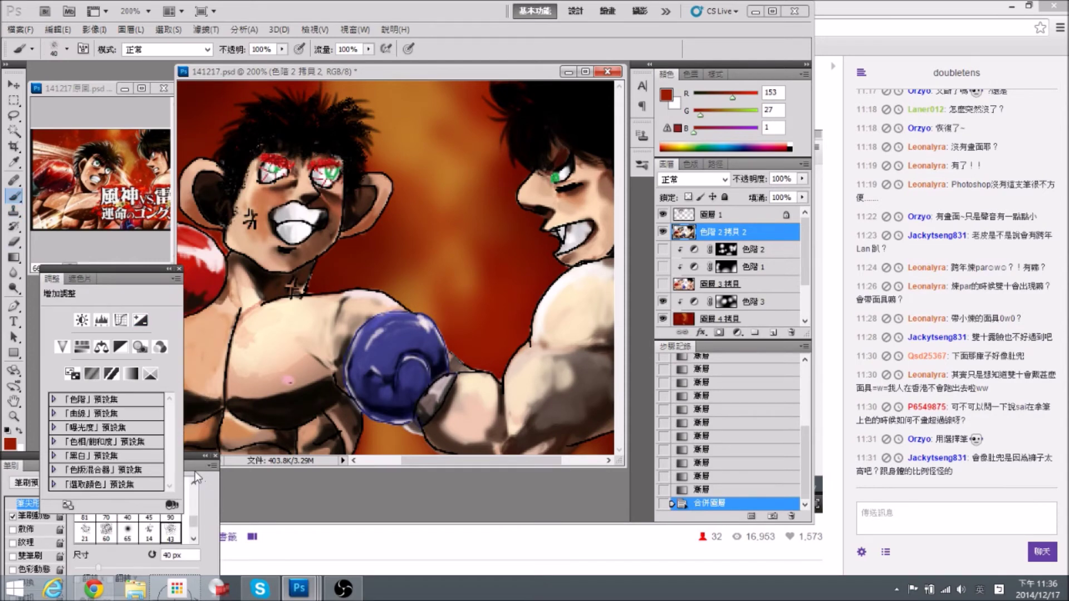
left_click_drag(176, 452, 262, 266)
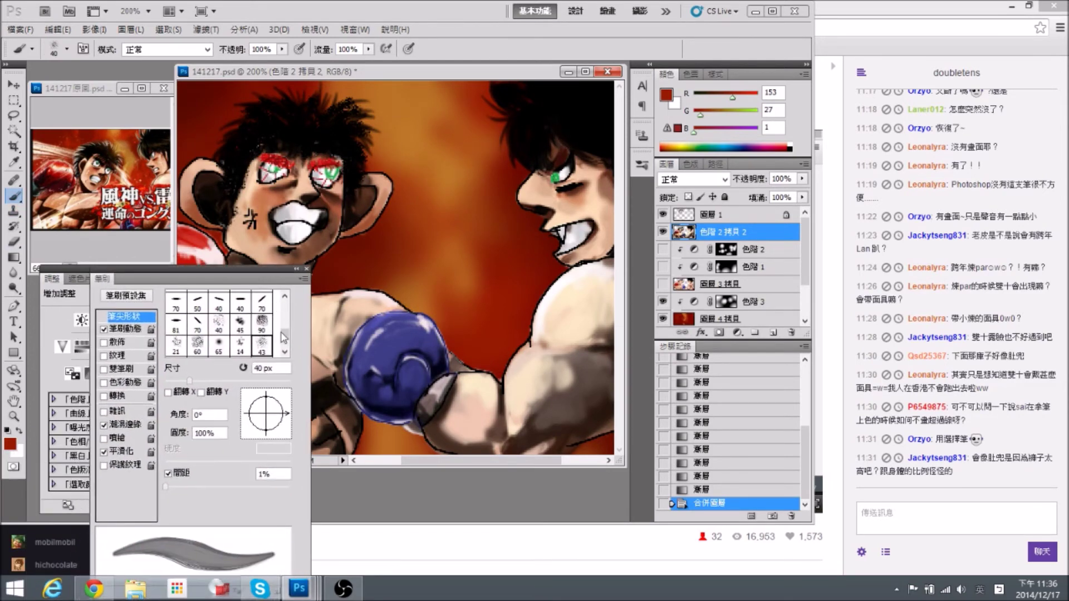
scroll(290, 309, "up", 5)
scroll(290, 310, "down", 5)
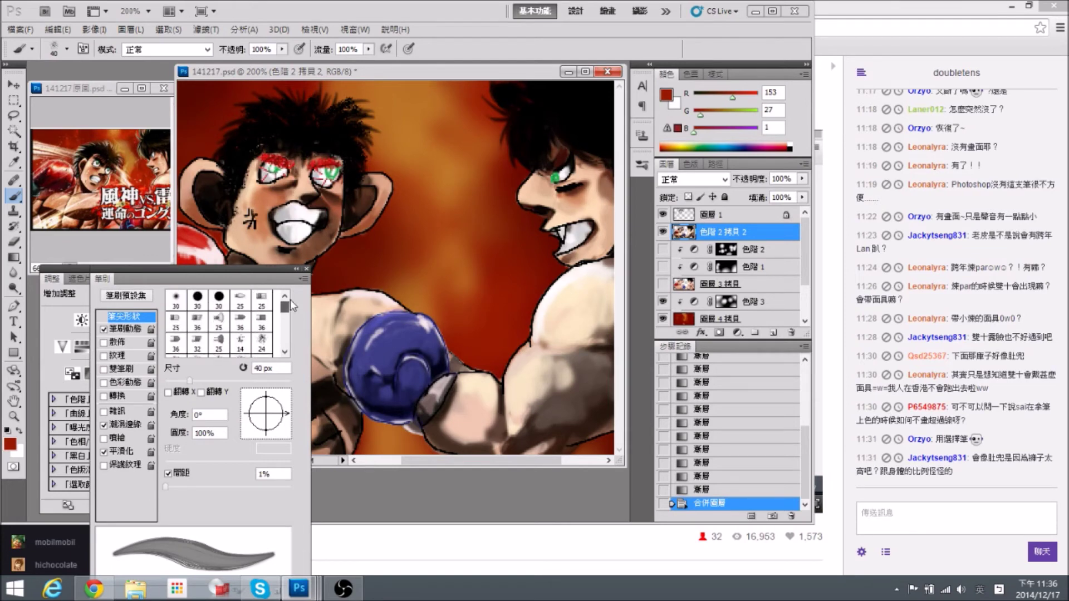
scroll(290, 316, "down", 5)
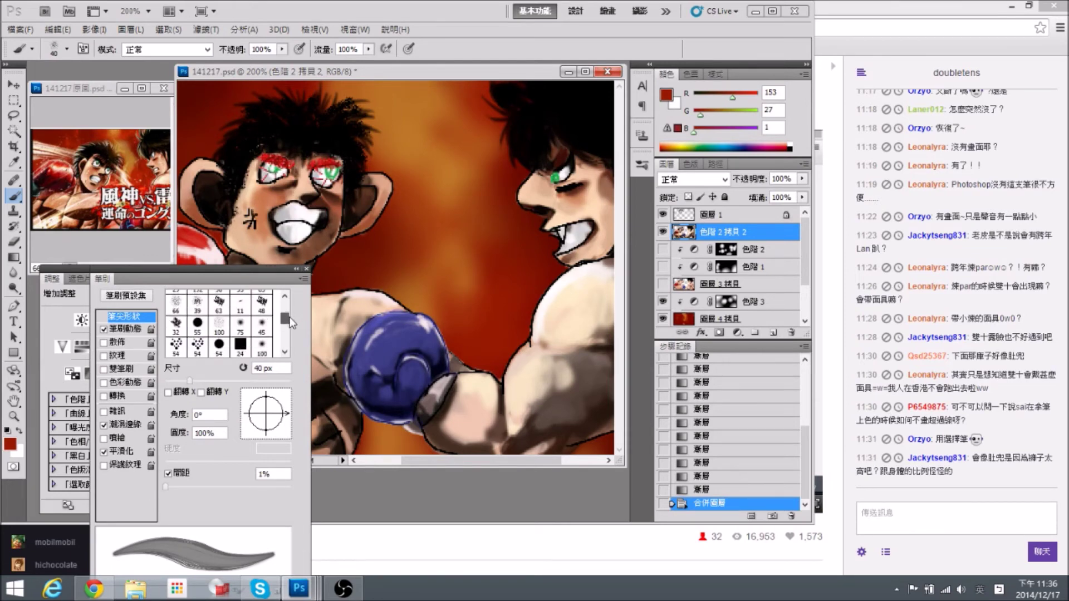
scroll(290, 326, "down", 4)
scroll(290, 323, "up", 3)
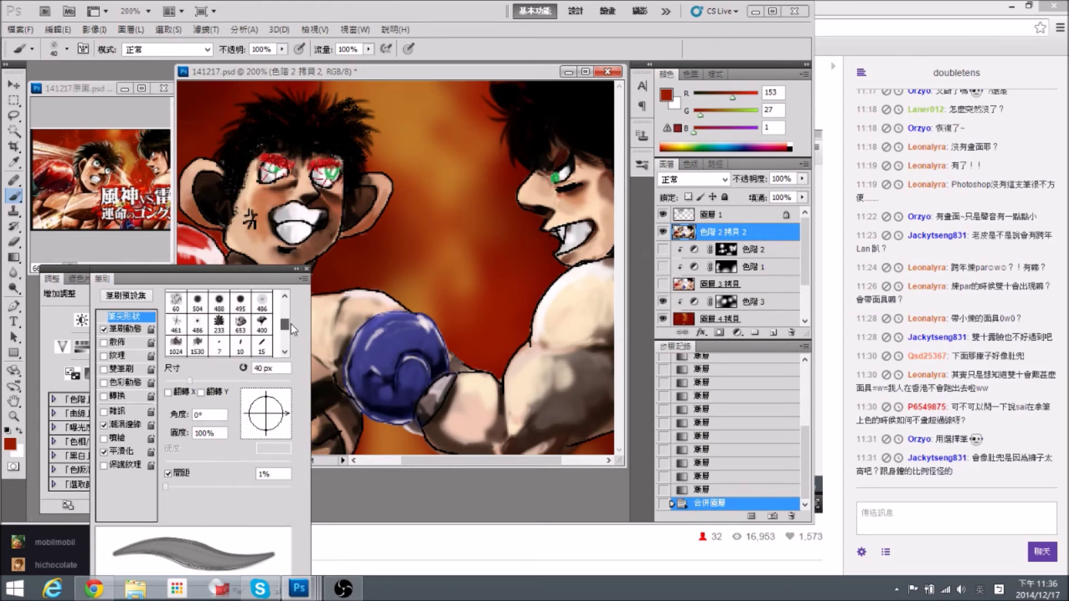
left_click(641, 166)
left_click_drag(621, 230, 622, 307)
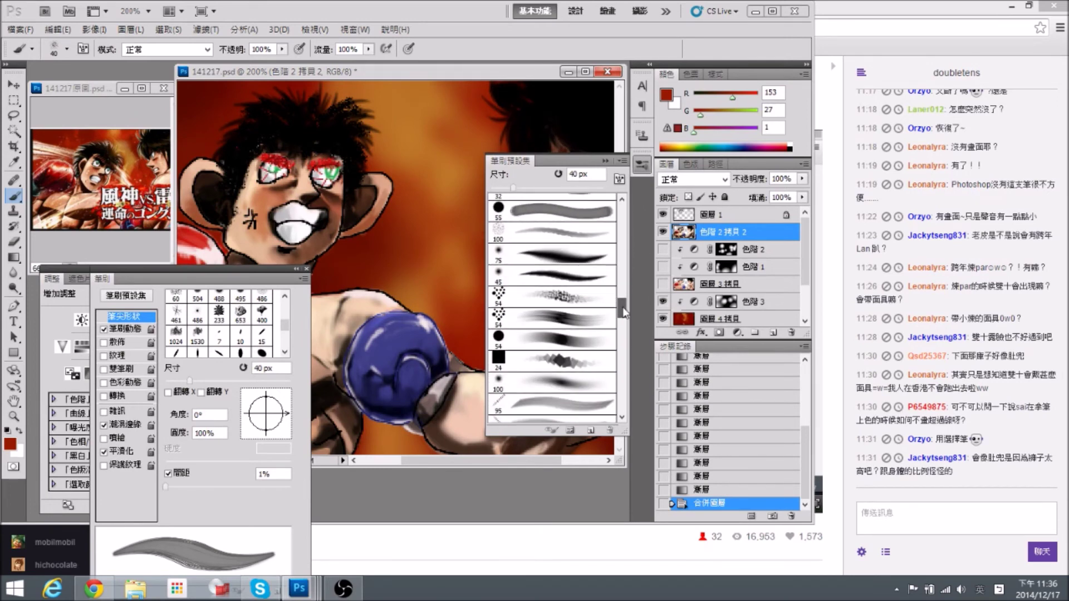
left_click(568, 339)
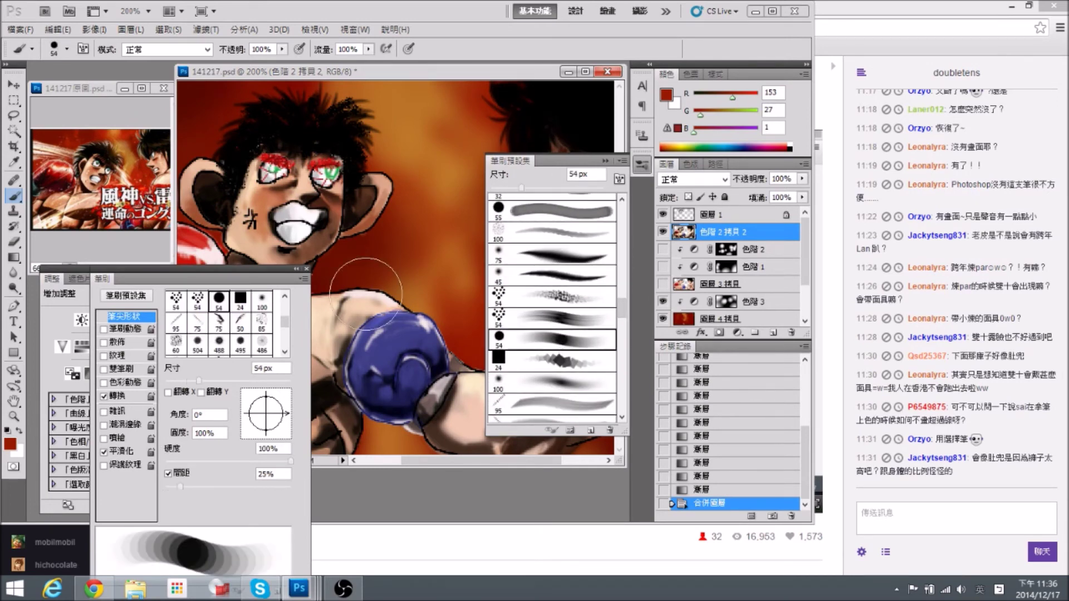
Enable wet edges and pen-pressure shape dynamics for the brush, set its spacing to 1%, and move the brush panels off the canvas.
left_click(104, 426)
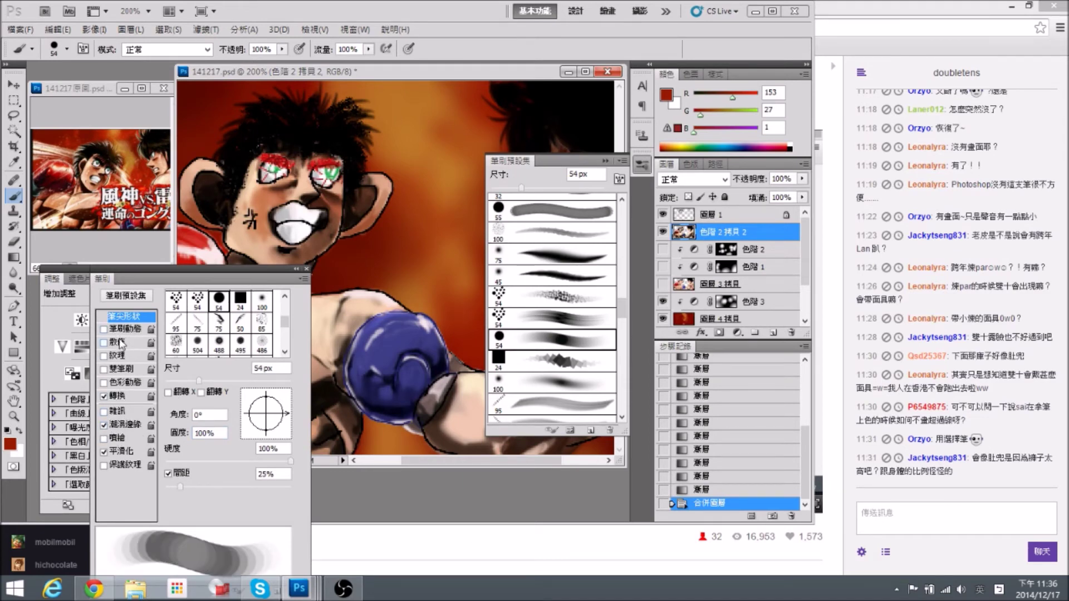
left_click(124, 329)
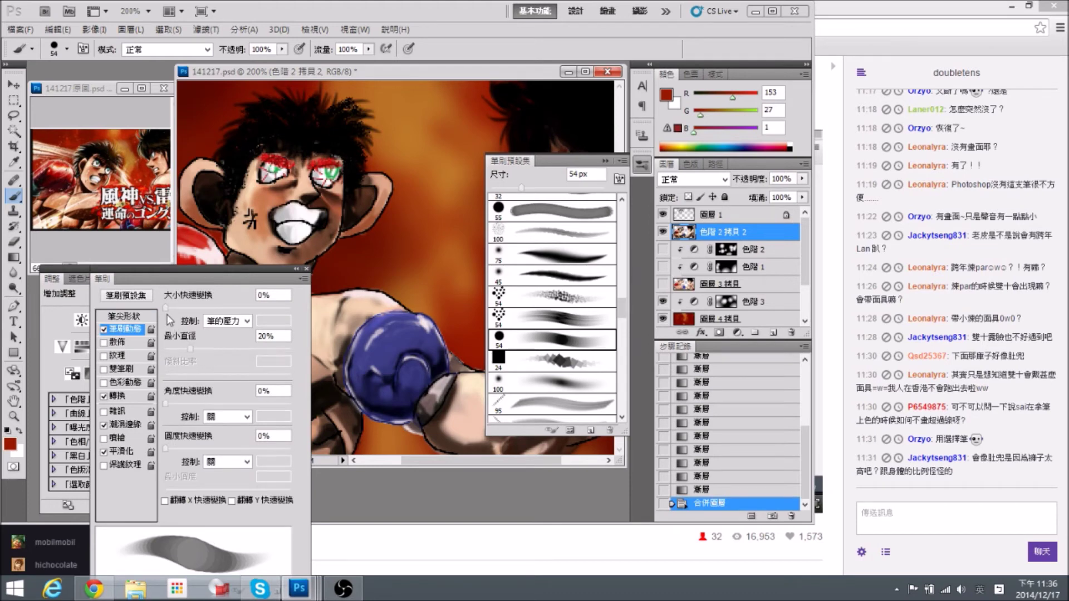
left_click(124, 316)
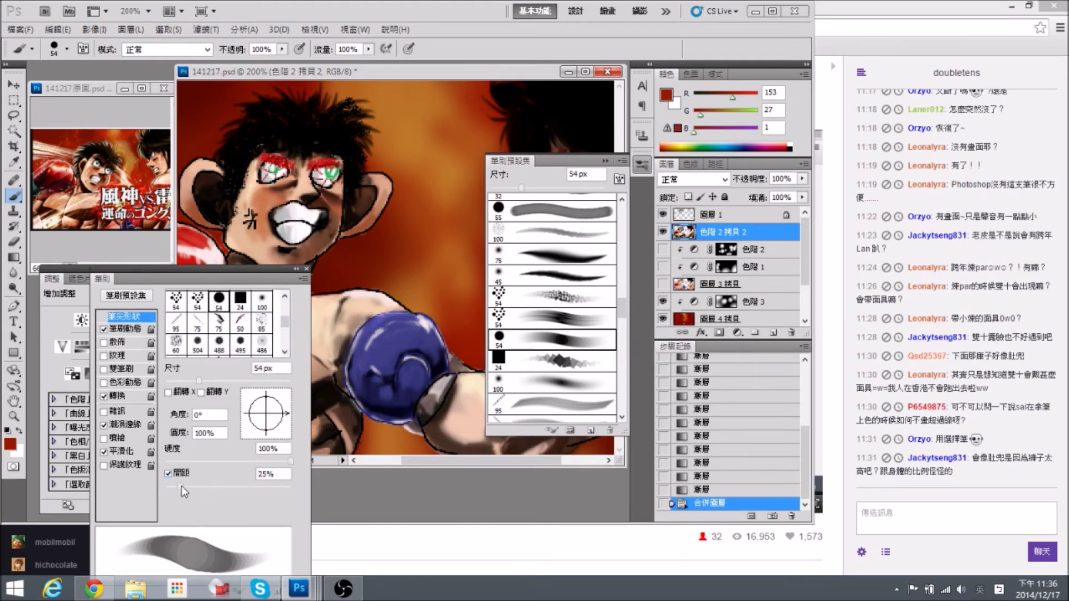
left_click_drag(175, 487, 150, 490)
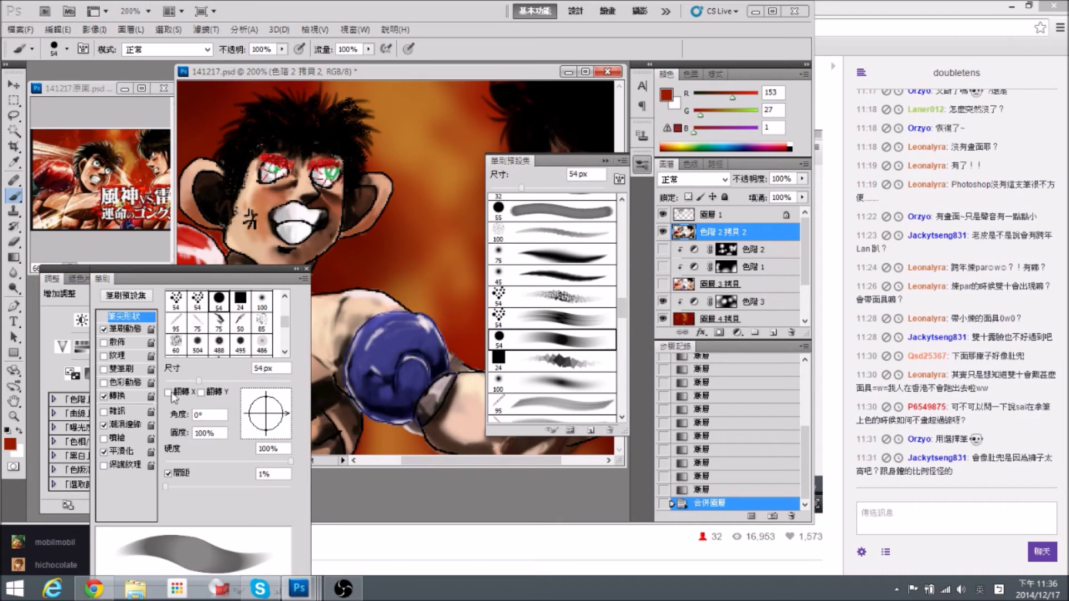
left_click(127, 330)
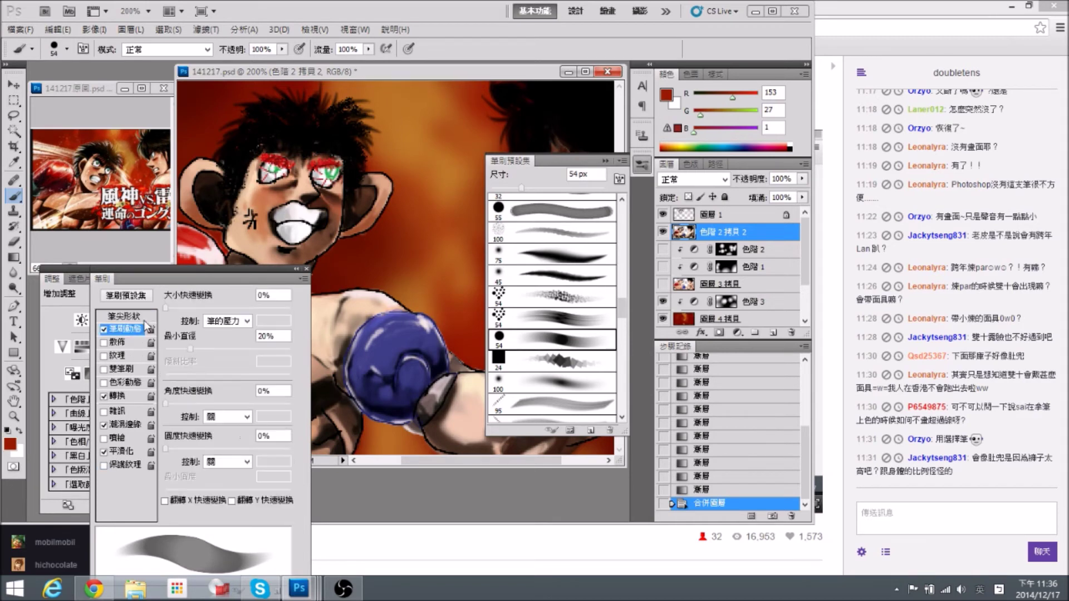
left_click_drag(166, 306, 163, 307)
left_click_drag(176, 358, 165, 372)
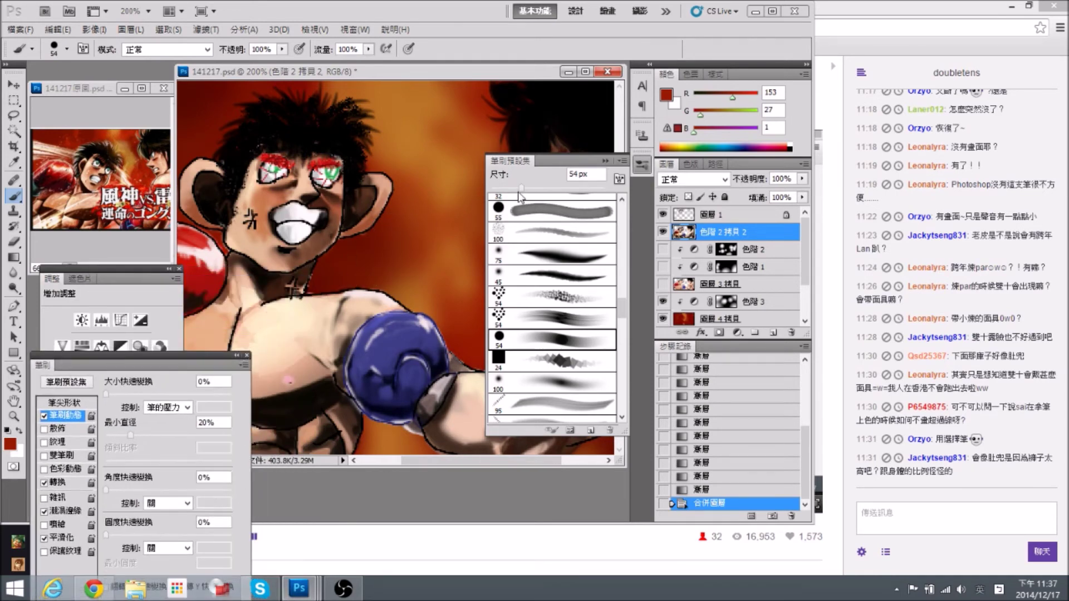
mouse_move(546, 161)
left_mouse_down()
mouse_move(521, 261)
mouse_move(395, 441)
mouse_move(358, 455)
left_mouse_up()
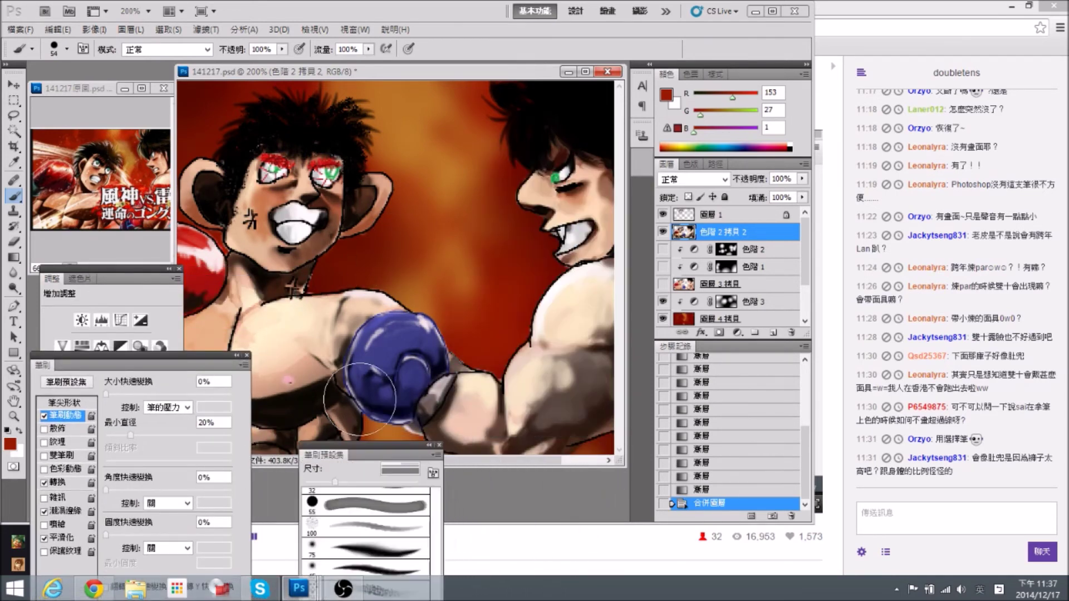
Duplicate the merged layer 色階 2 拷貝 2 and hide the original.
left_click_drag(362, 289, 442, 287)
key("ctrl+plus")
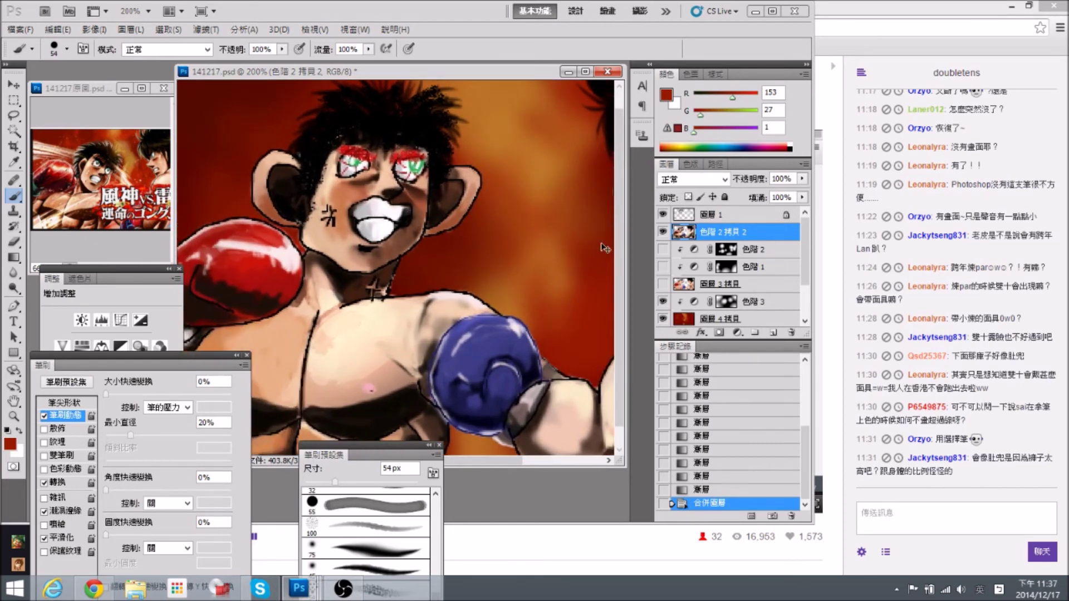
left_click_drag(744, 235, 773, 332)
left_click(664, 251)
Reduce the brush to 9 px and blend the shading on the left fighter's cheek and jaw with sampled skin tones.
left_click_drag(280, 196, 368, 219)
key("bracketleft")
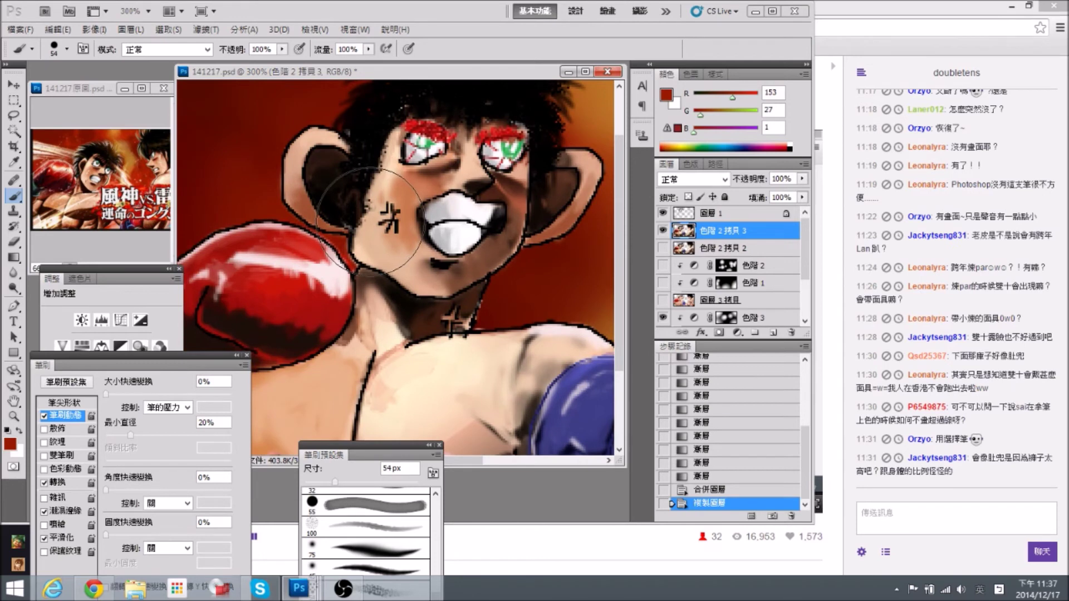
key("bracketleft")
key("bracketleft")
key("bracketleft")
key("ctrl+plus")
left_click_drag(427, 203, 411, 271)
left_click(411, 228, "alt")
left_click_drag(402, 256, 412, 273)
mouse_move(408, 253)
left_mouse_down()
mouse_move(413, 268)
mouse_move(387, 268)
left_mouse_up()
left_click_drag(390, 252, 401, 263)
mouse_move(388, 250)
left_mouse_down()
mouse_move(394, 262)
mouse_move(390, 235)
left_mouse_up()
left_click(368, 247, "alt")
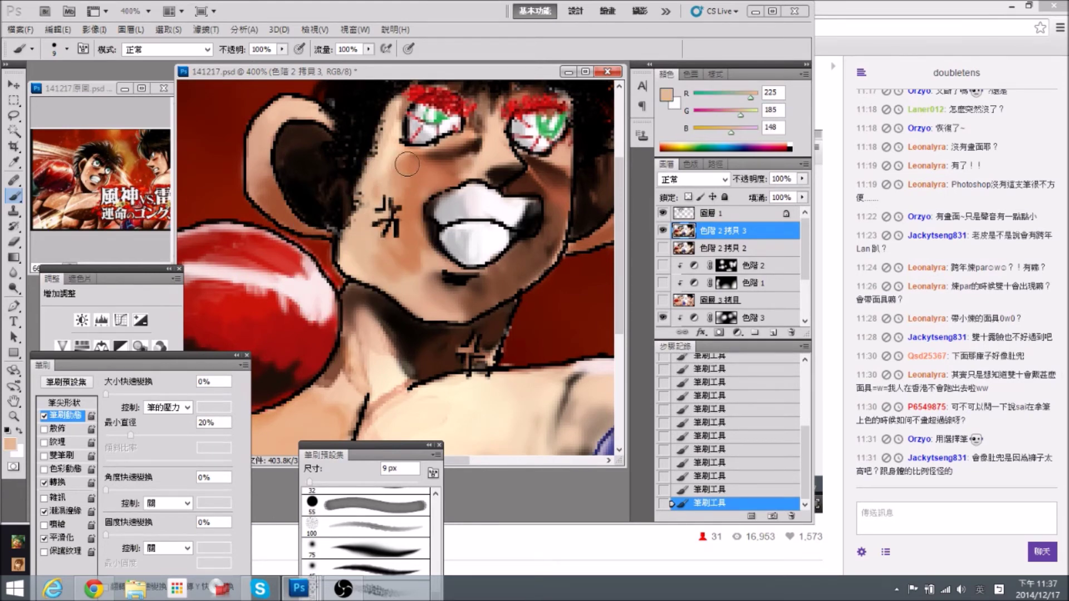
Blend the shading around the left fighter's mouth, chin and shadowed cheek with sampled mid and dark skin tones.
left_click_drag(306, 178, 324, 210)
left_click(280, 229, "alt")
left_click_drag(449, 216, 336, 155)
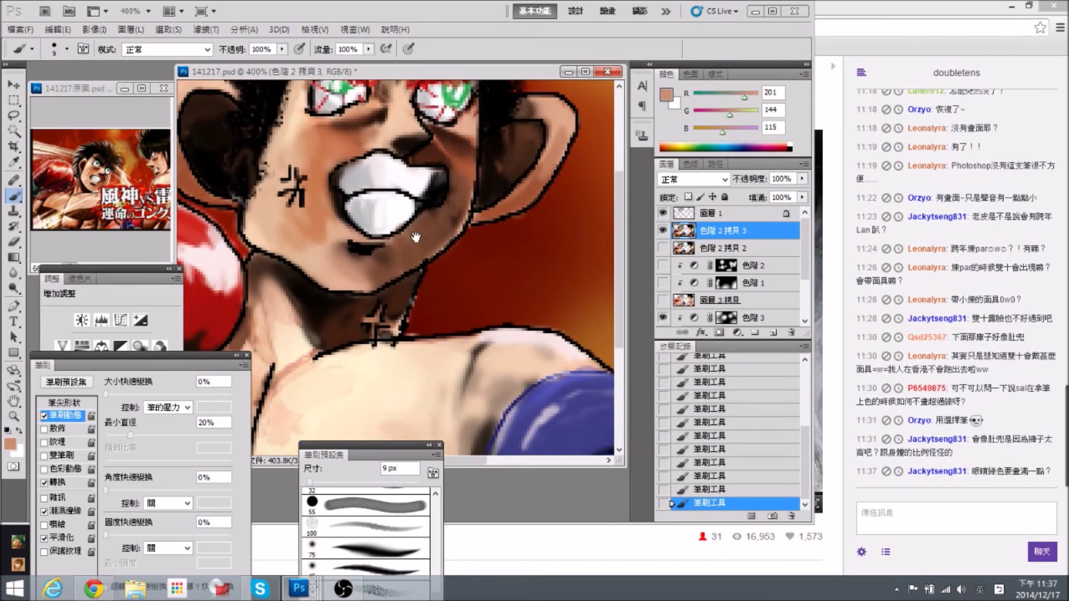
left_click_drag(360, 259, 416, 247)
left_click(396, 258, "alt")
left_click_drag(445, 176, 480, 191)
left_click(445, 189, "alt")
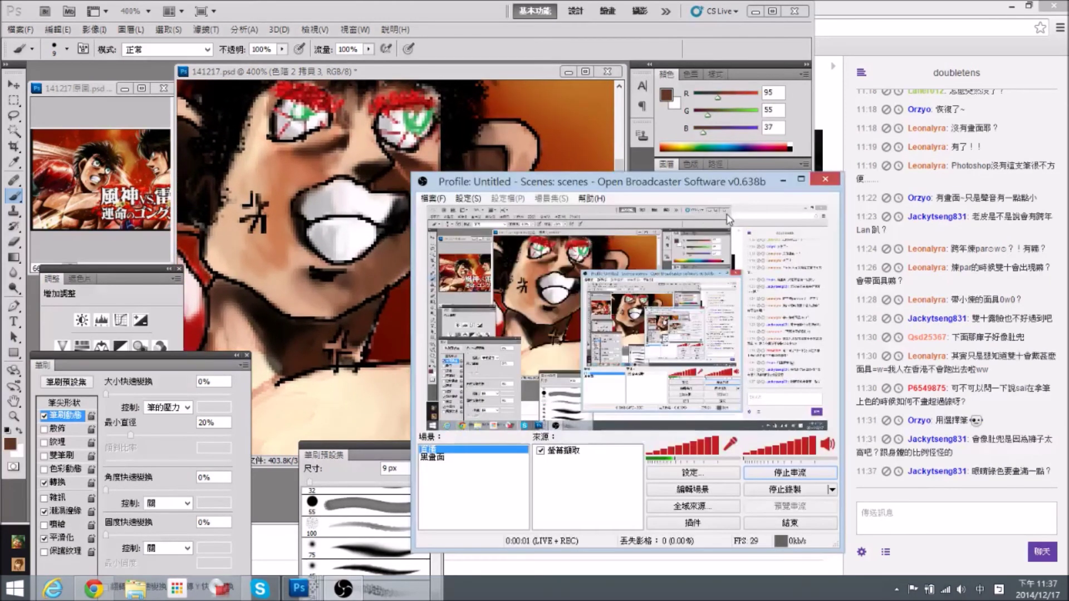
left_click(781, 177)
left_click_drag(359, 269, 424, 205)
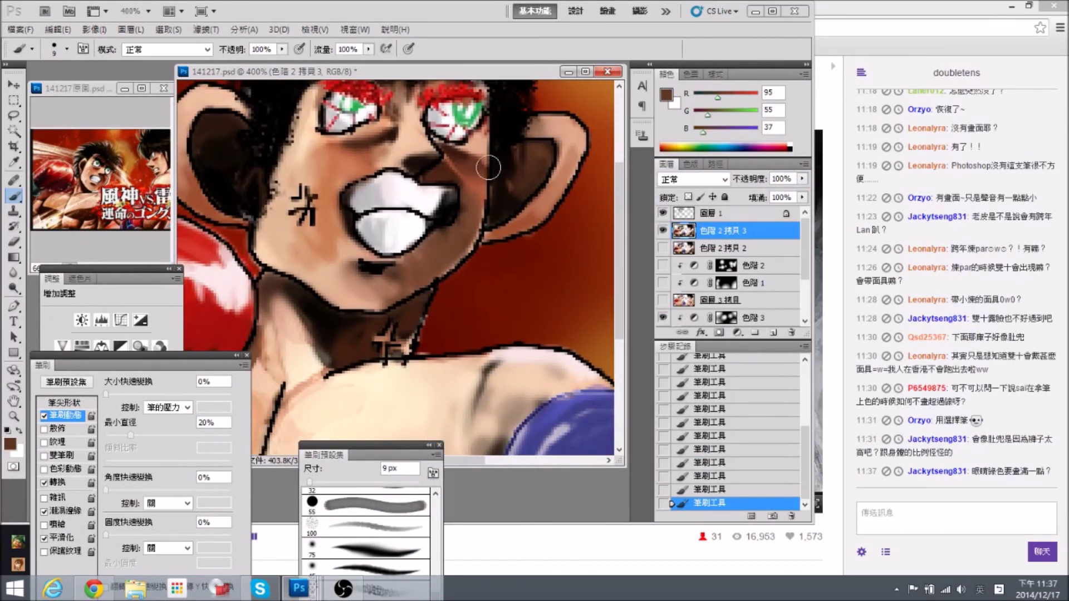
Blend the edge between the dark shadow and lit skin on the left fighter's neck using sampled dark and peach tones.
mouse_move(406, 324)
left_mouse_down()
mouse_move(405, 203)
mouse_move(477, 313)
left_mouse_up()
left_click_drag(360, 189, 380, 214)
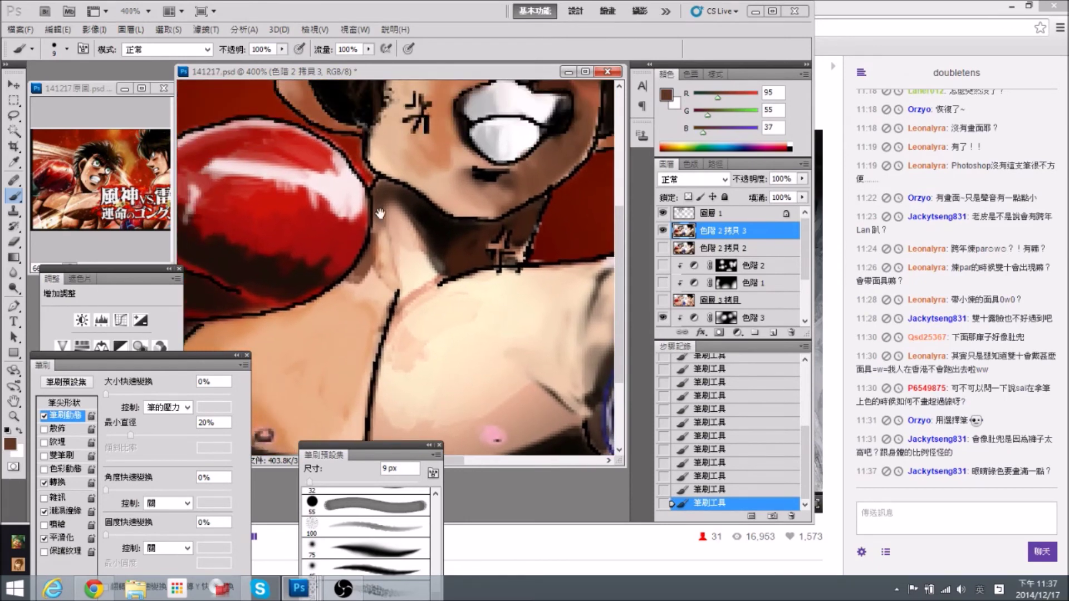
left_click(409, 200, "alt")
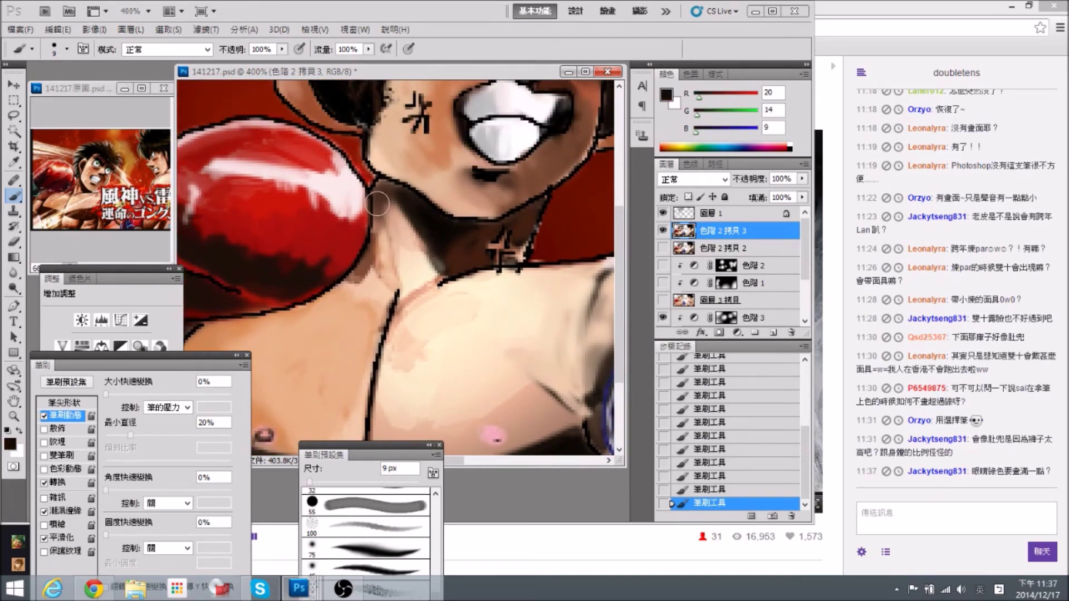
left_click(391, 187, "alt")
mouse_move(378, 196)
left_mouse_down()
mouse_move(397, 270)
mouse_move(392, 233)
left_mouse_up()
left_click(391, 279, "alt")
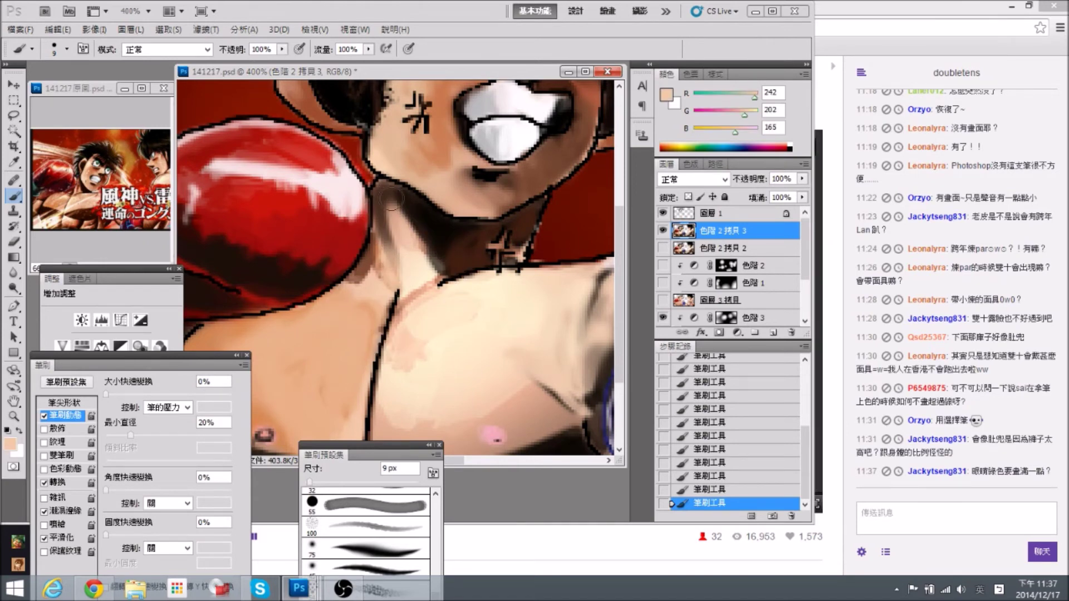
left_click(366, 269, "alt")
Soften the shading on the left fighter's upper arm and armpit beside the blue glove with sampled skin and shadow tones.
left_click_drag(504, 277, 398, 203)
left_click(498, 304, "alt")
mouse_move(497, 302)
left_mouse_down()
mouse_move(503, 274)
mouse_move(484, 332)
mouse_move(480, 272)
left_mouse_up()
left_click(495, 260, "alt")
left_click(495, 316, "alt")
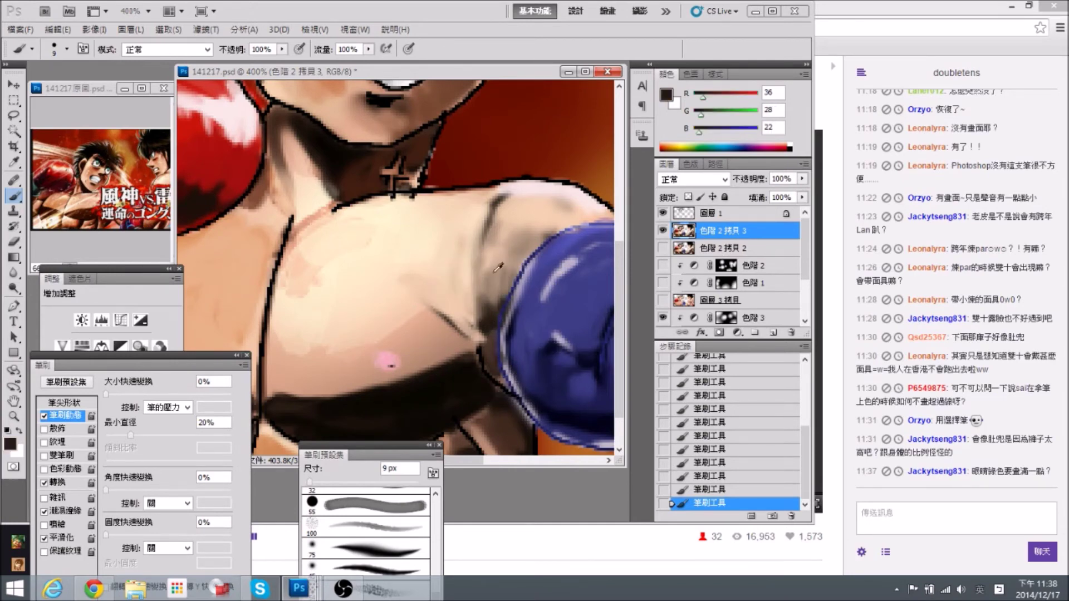
mouse_move(540, 338)
left_mouse_down()
mouse_move(468, 280)
mouse_move(451, 296)
mouse_move(453, 258)
left_mouse_up()
left_click(446, 265, "alt")
left_click_drag(394, 330, 435, 330)
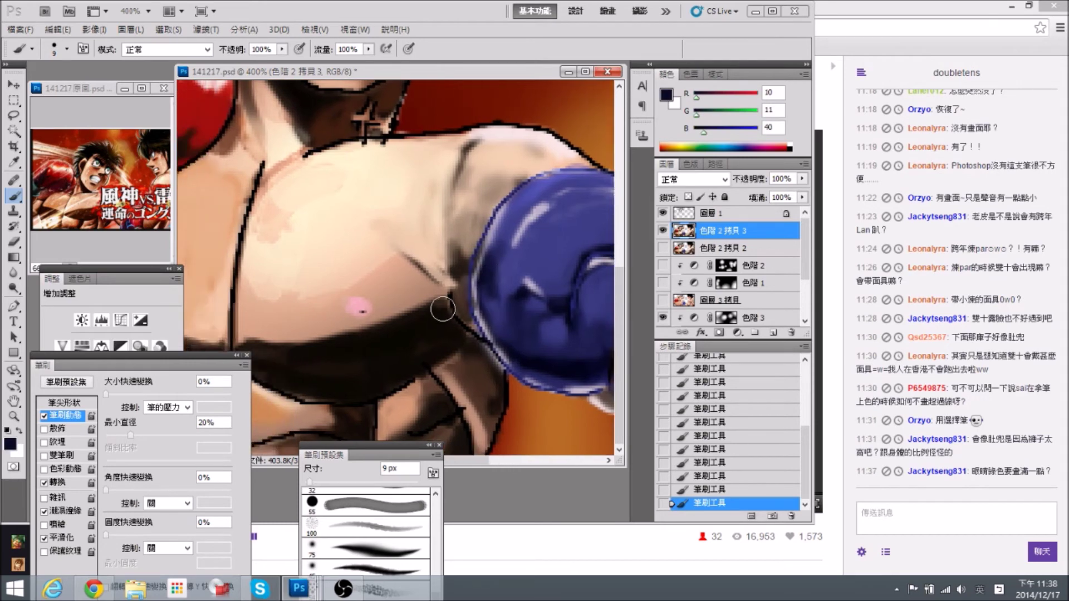
left_click(448, 306, "alt")
Blend the dark and mid-brown shading on the flank below the chest and blue glove with sampled skin tones.
mouse_move(423, 341)
left_mouse_down()
mouse_move(416, 319)
mouse_move(429, 365)
mouse_move(523, 357)
left_mouse_up()
left_click(486, 384, "alt")
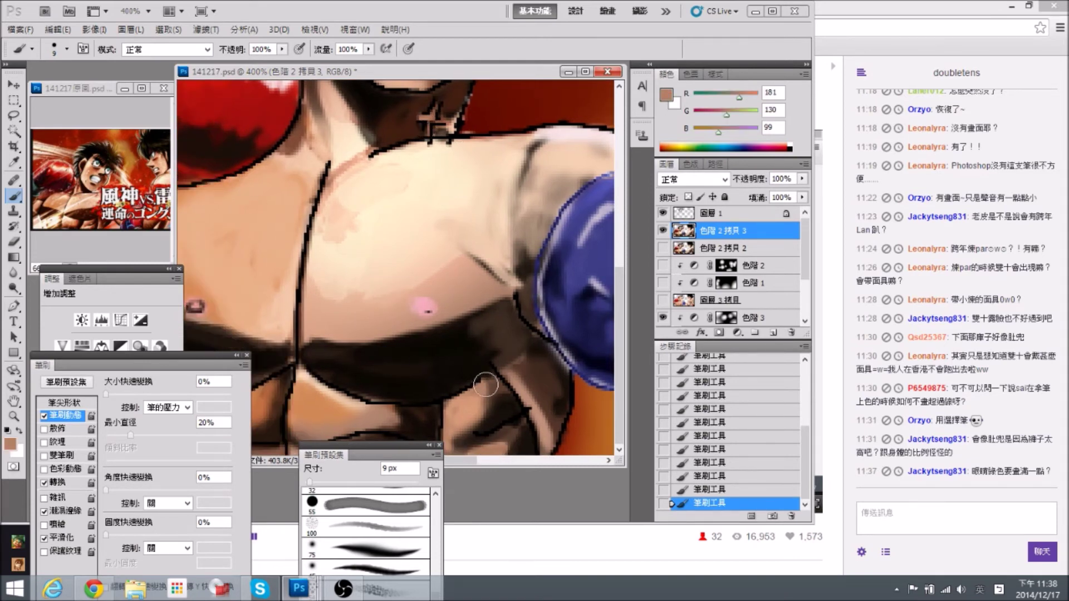
left_click(487, 413, "alt")
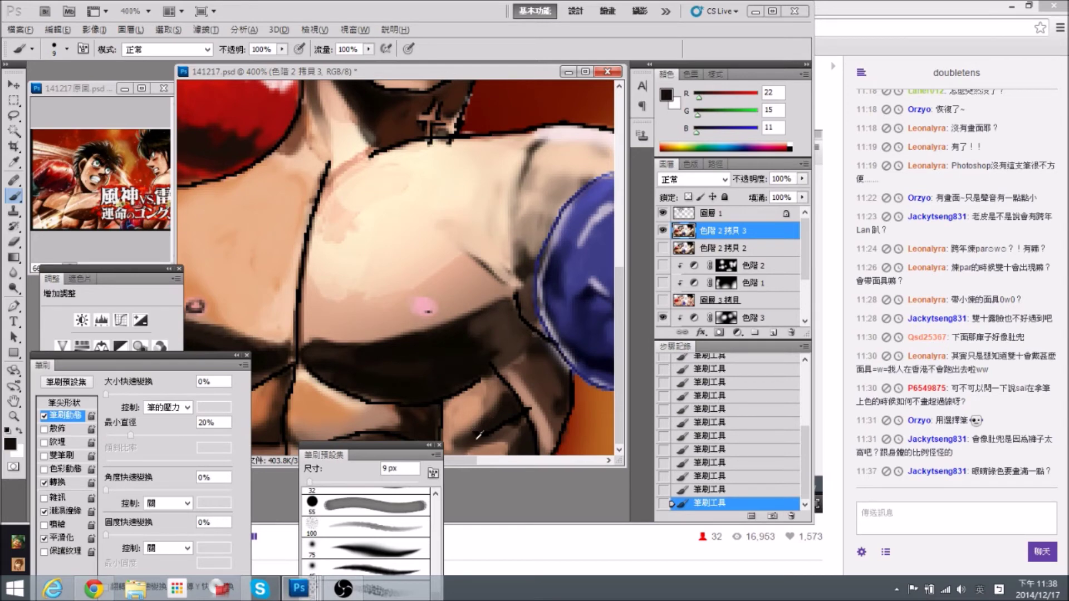
left_click(494, 409, "alt")
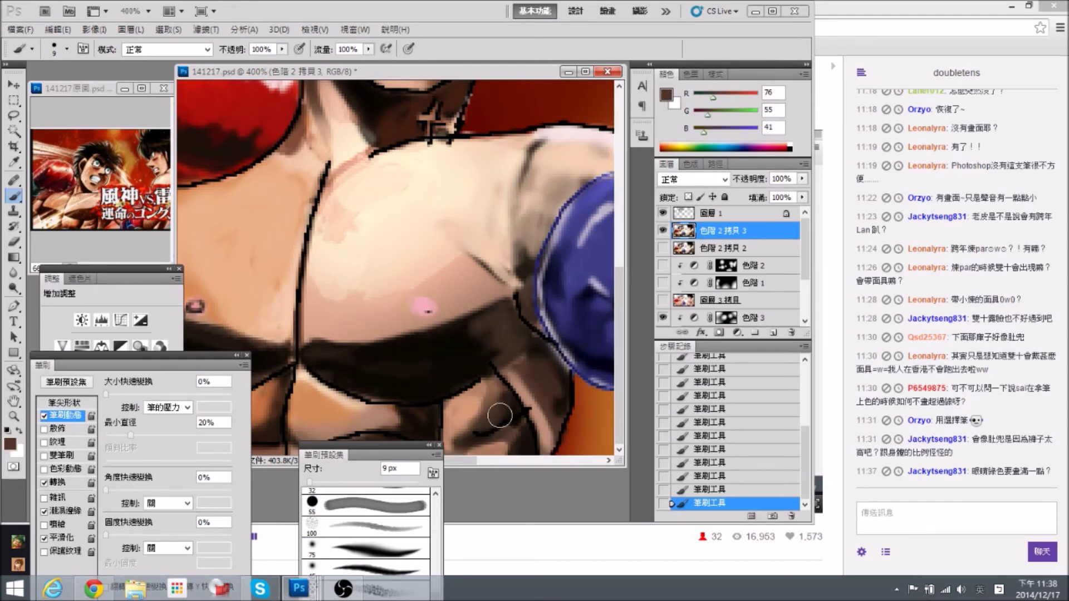
left_click(513, 397, "alt")
mouse_move(507, 408)
left_mouse_down()
mouse_move(510, 423)
mouse_move(523, 398)
left_mouse_up()
left_click(512, 427, "alt")
left_click(514, 444, "alt")
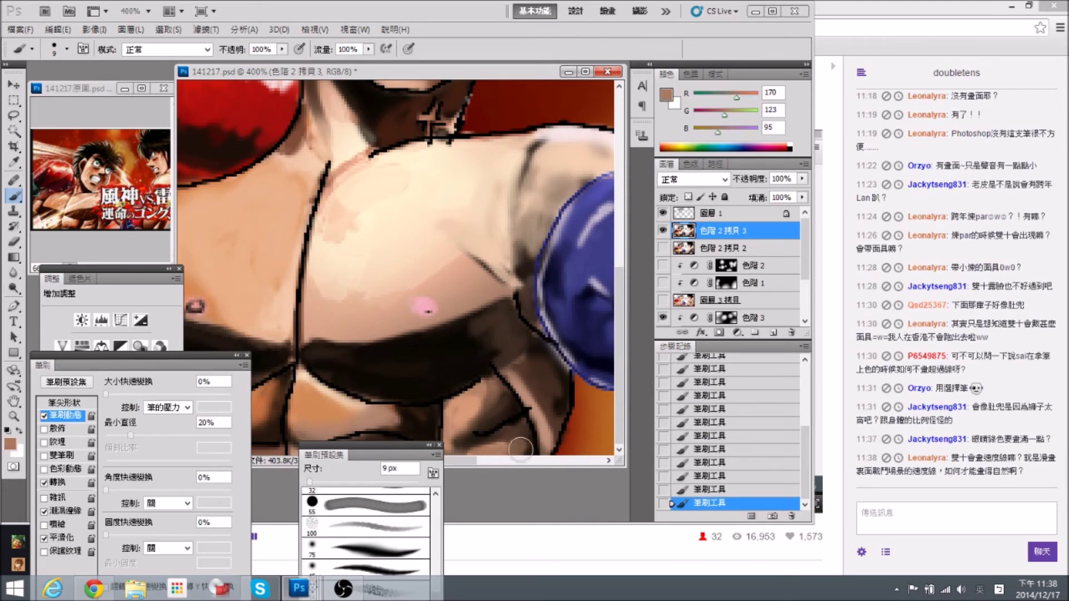
left_click(510, 444, "alt")
left_click(458, 440, "alt")
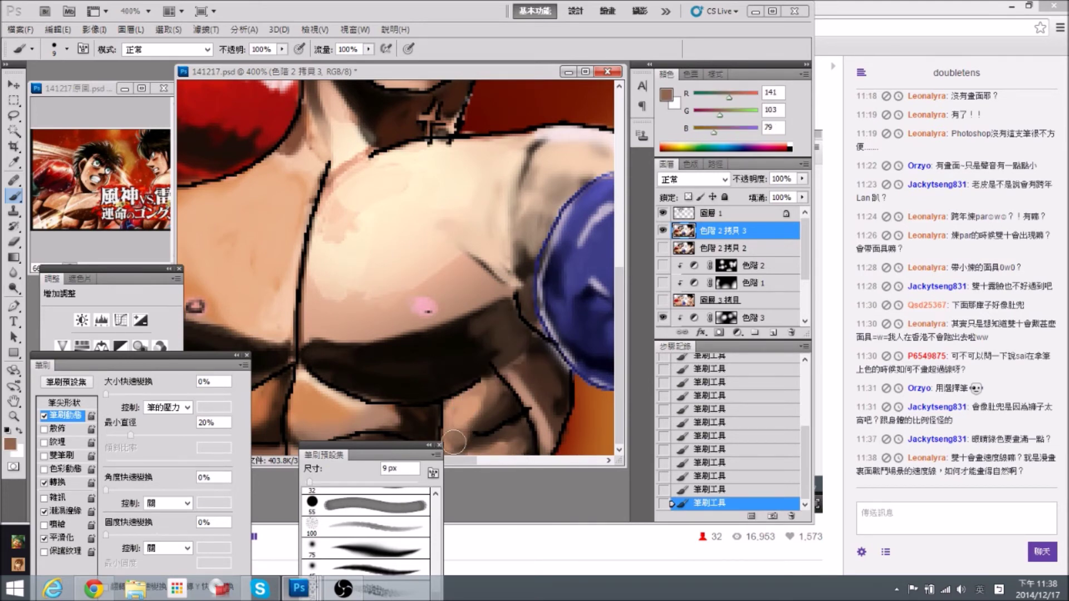
Smooth the shading on the upper abdomen beneath the paler pectoral with sampled light brown and dark shadow tones.
left_click_drag(438, 263, 501, 263)
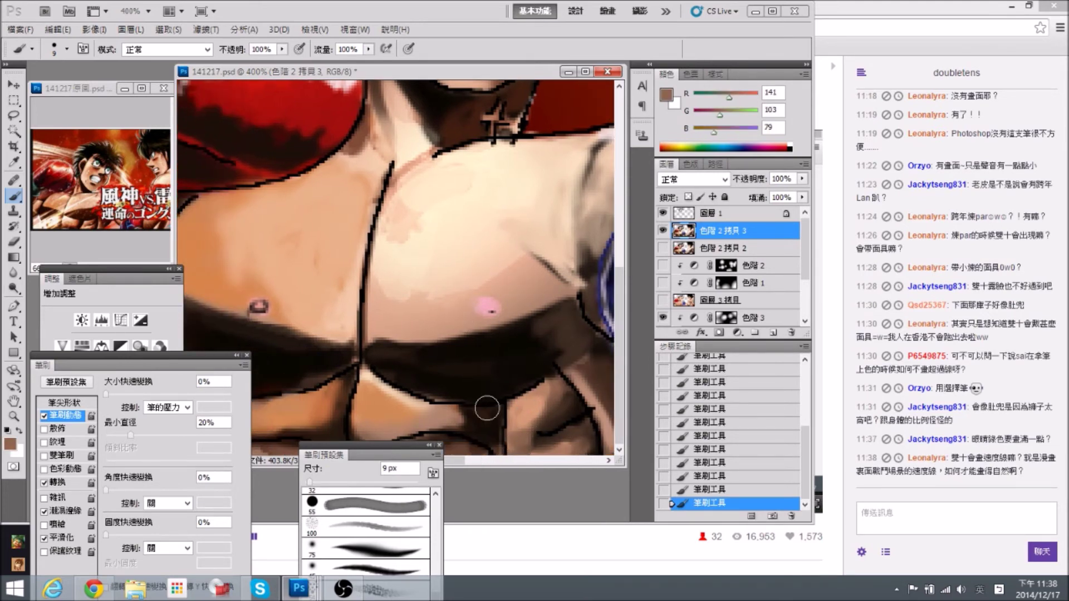
left_click(521, 419, "alt")
left_click(503, 437, "alt")
left_click(450, 409, "alt")
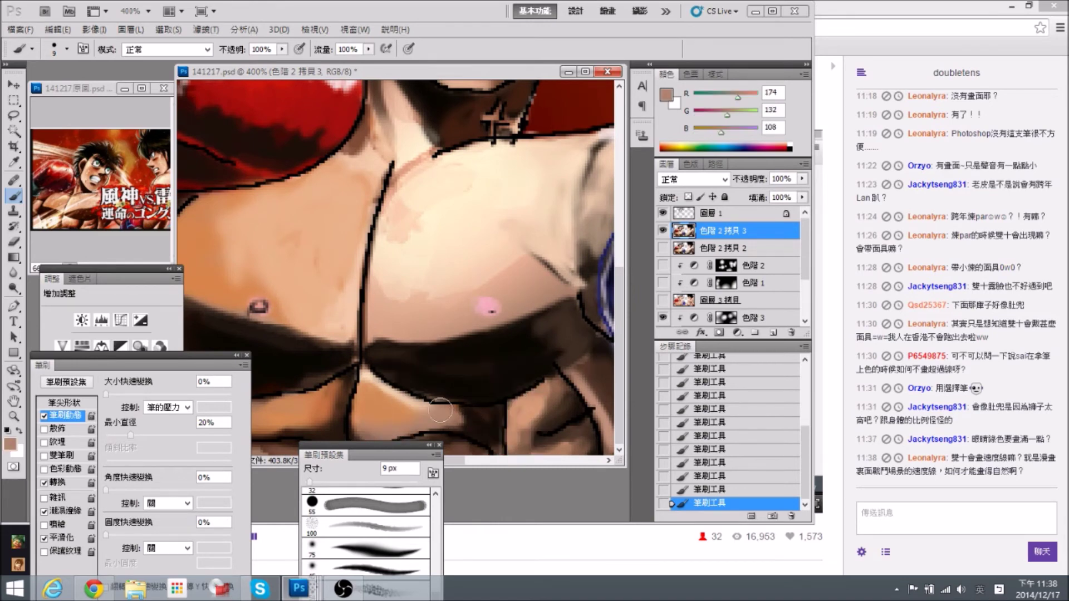
left_click_drag(471, 419, 483, 419)
left_click(496, 421, "alt")
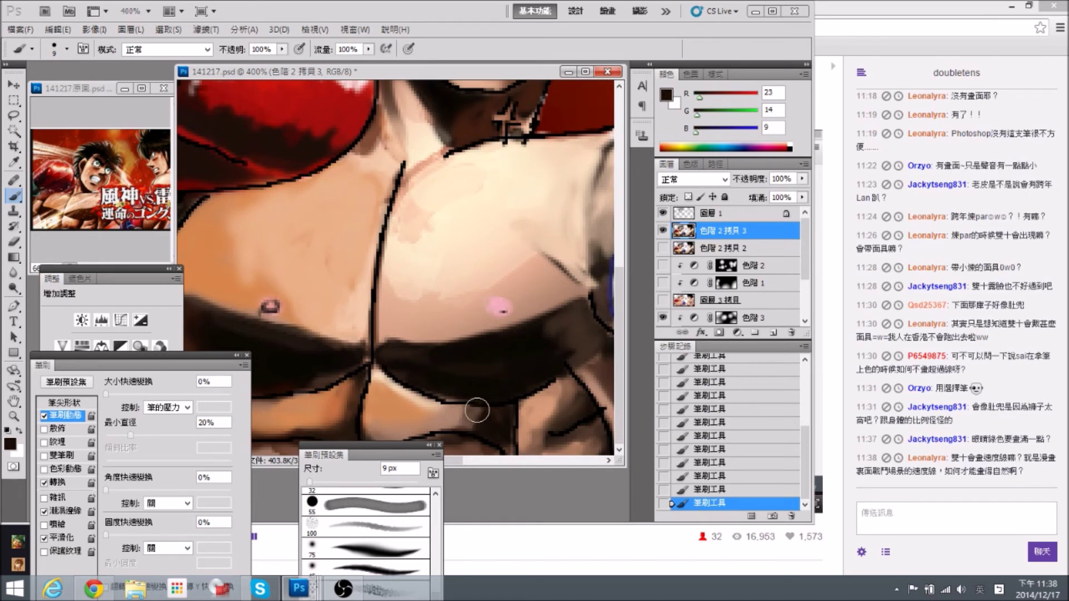
left_click(573, 324, "alt")
mouse_move(486, 428)
left_mouse_down()
mouse_move(557, 429)
mouse_move(532, 426)
mouse_move(570, 416)
mouse_move(432, 425)
left_mouse_up()
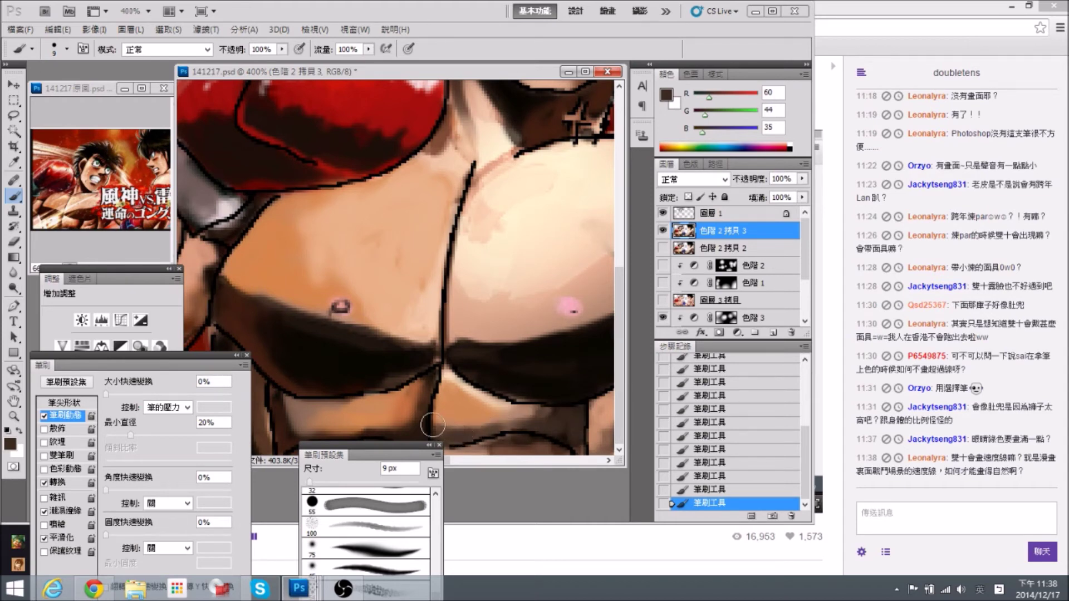
Blend the skin and shadow on both sides of the abdomen's centre line, just below the chest, with sampled browns.
left_click(459, 392, "alt")
left_click_drag(451, 382, 514, 411)
left_click(526, 392, "alt")
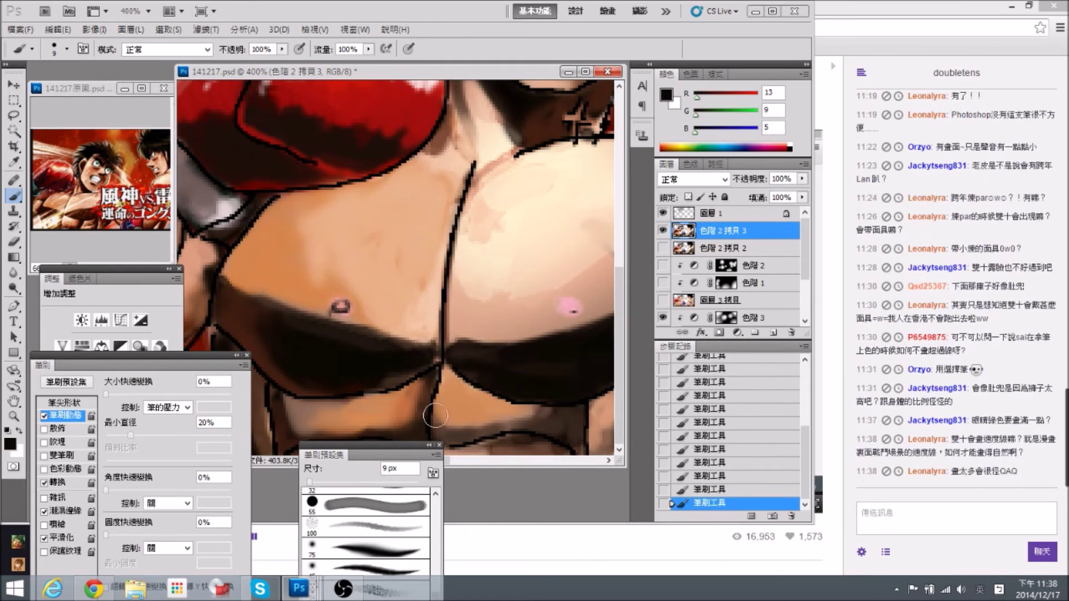
left_click(440, 397, "alt")
mouse_move(537, 421)
left_mouse_down()
mouse_move(553, 417)
mouse_move(470, 421)
left_mouse_up()
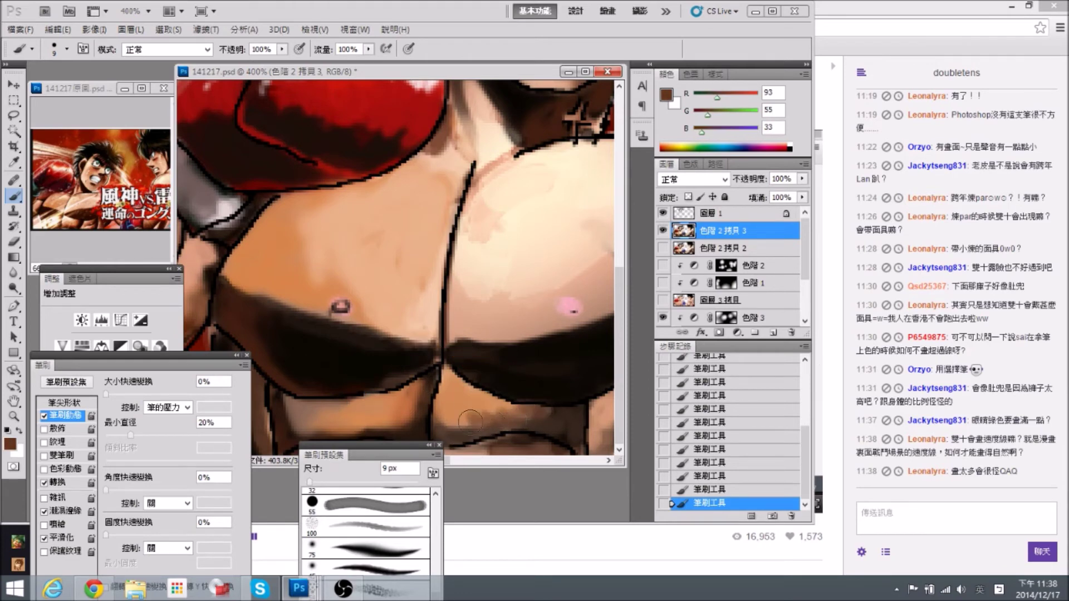
left_click(470, 410, "alt")
left_click(489, 426, "alt")
left_click(560, 415, "alt")
Blend the orange skin into the brown shadow on the abdomen under the darker pectoral, moving the brush presets off the canvas.
left_click_drag(405, 354, 460, 355)
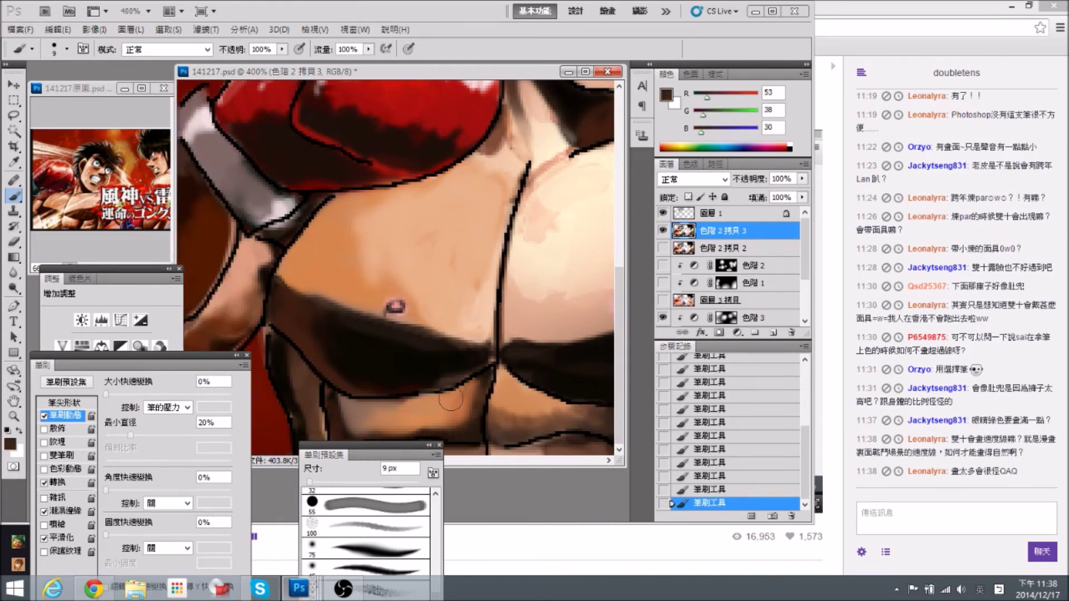
left_click(473, 425, "alt")
mouse_move(476, 388)
left_mouse_down()
mouse_move(461, 422)
mouse_move(451, 417)
mouse_move(461, 396)
left_mouse_up()
left_click(446, 416, "alt")
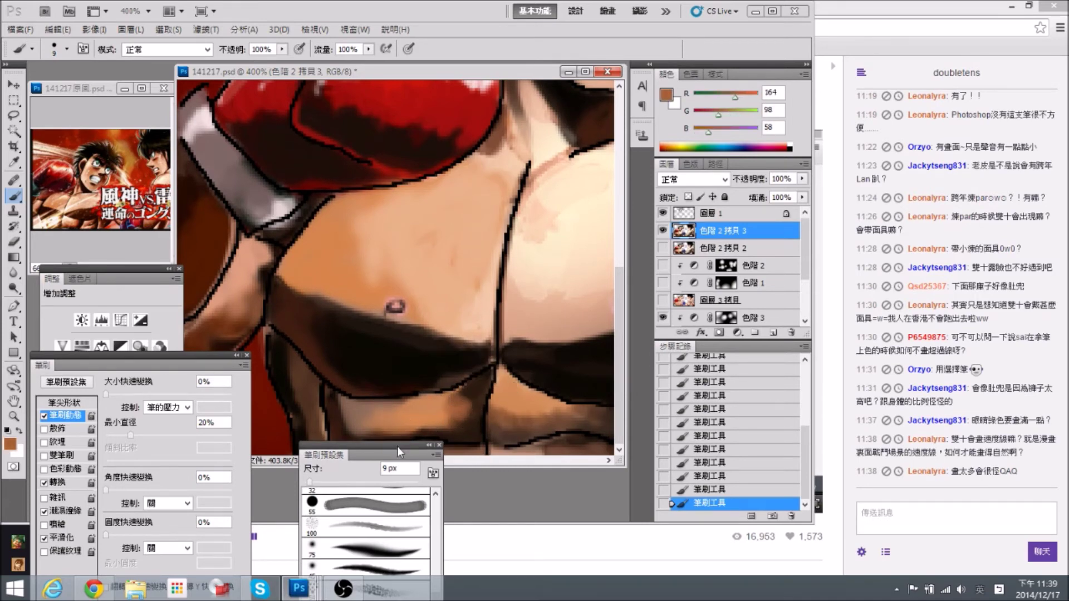
left_click_drag(398, 456, 377, 480)
left_click(462, 401, "alt")
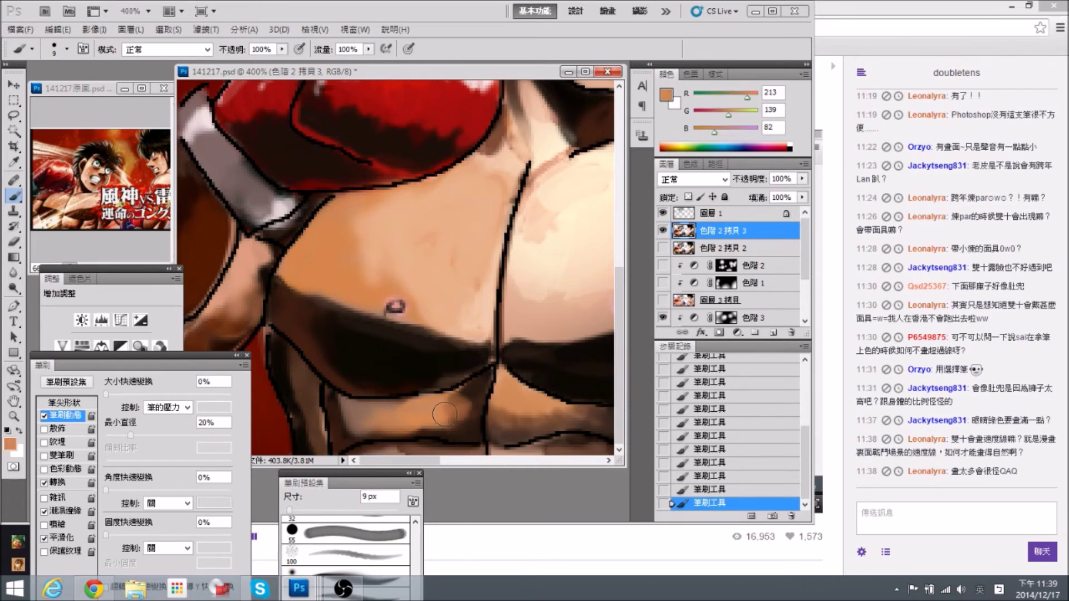
left_click(466, 410, "alt")
left_click_drag(463, 398, 463, 426)
left_click(445, 403, "alt")
Sample the dark brown at the chest shadow's outer edge for blending and narrow the 141217.psd window to clear the reference picture.
scroll(294, 286, "up", 1)
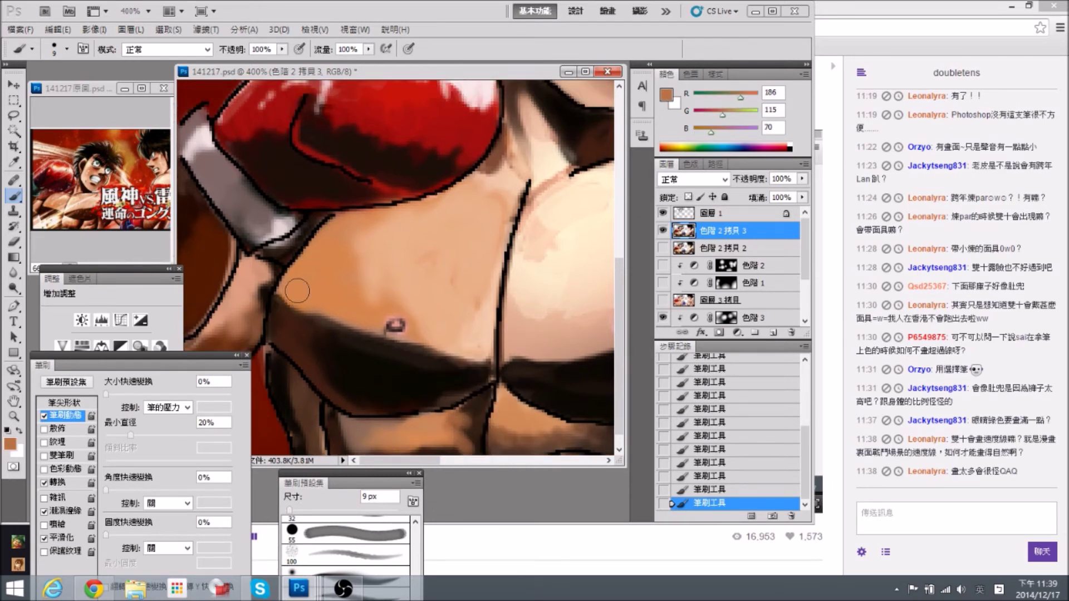
left_click(294, 311, "alt")
scroll(366, 272, "down", 1)
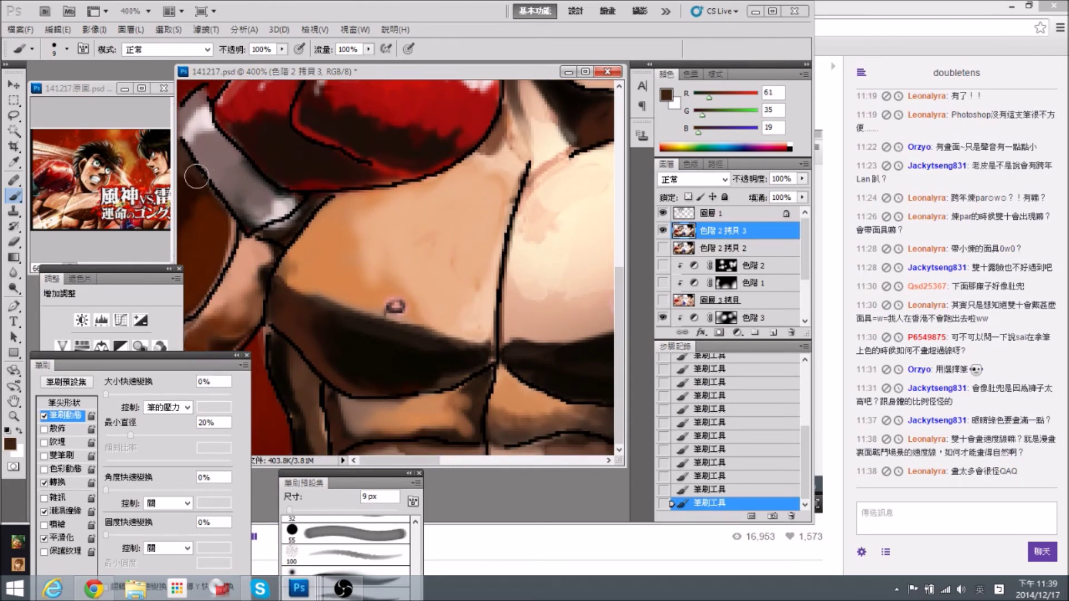
left_click_drag(176, 178, 200, 182)
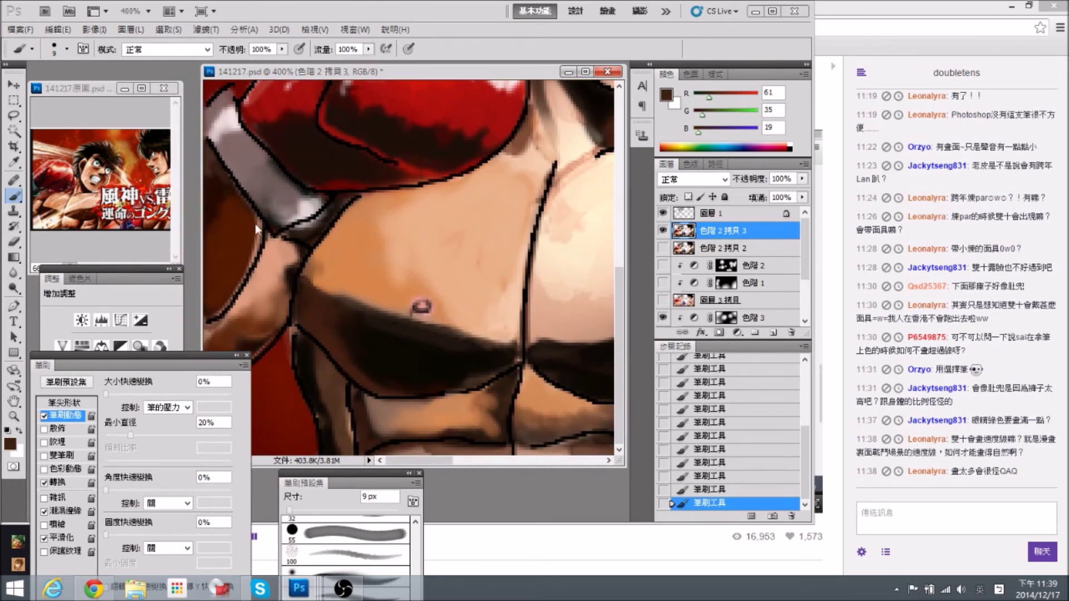
Darken and blend the shadowed part of the red glove's wristband with sampled dark and mid greys.
scroll(264, 223, "up", 1)
left_click(230, 215, "alt")
left_click(39, 189, "alt")
mouse_move(276, 204)
left_mouse_down()
mouse_move(294, 213)
mouse_move(264, 225)
mouse_move(256, 192)
mouse_move(281, 205)
left_mouse_up()
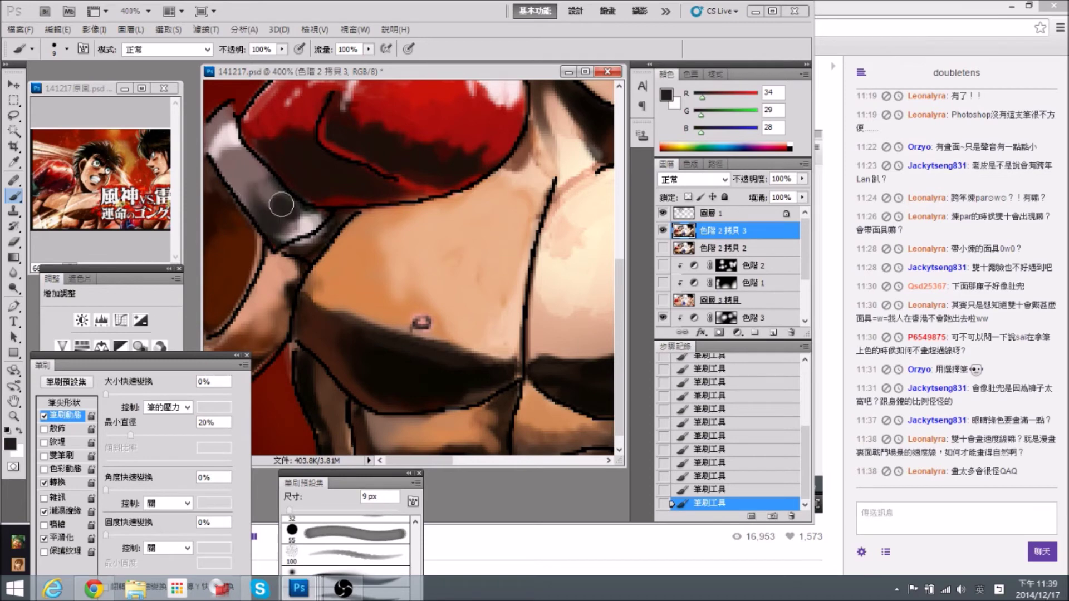
left_click(247, 174, "alt")
scroll(276, 221, "up", 1)
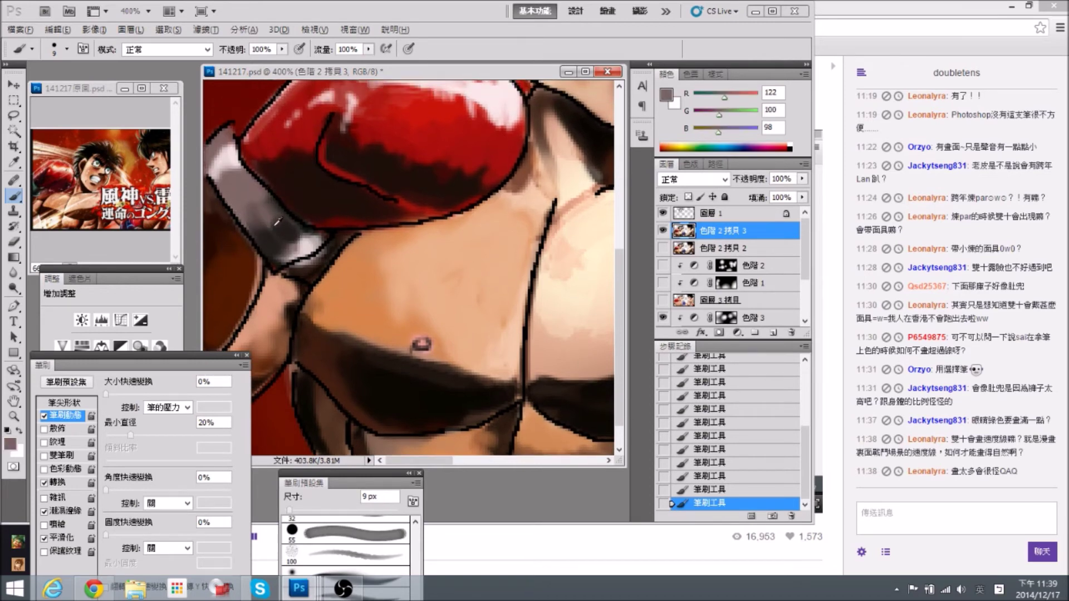
left_click(277, 221, "alt")
mouse_move(267, 210)
left_mouse_down()
mouse_move(251, 215)
mouse_move(245, 203)
mouse_move(244, 218)
mouse_move(235, 202)
left_mouse_up()
Smooth the transition from grey to white along the wristband's lighter end and outer edge with sampled greys.
left_click(241, 183, "alt")
left_click_drag(262, 262, 331, 149)
left_click(222, 185, "alt")
mouse_move(250, 210)
left_mouse_down()
mouse_move(215, 236)
mouse_move(219, 206)
mouse_move(230, 266)
mouse_move(215, 282)
left_mouse_up()
left_click(219, 255, "alt")
left_click(217, 206, "alt")
mouse_move(220, 234)
left_mouse_down()
mouse_move(211, 274)
mouse_move(253, 301)
mouse_move(246, 316)
mouse_move(243, 305)
left_mouse_up()
Blend the shadow on the forearm just below the wristband with sampled skin and dark brown tones.
left_click(272, 269, "alt")
left_click(275, 316, "alt")
left_click(290, 272, "alt")
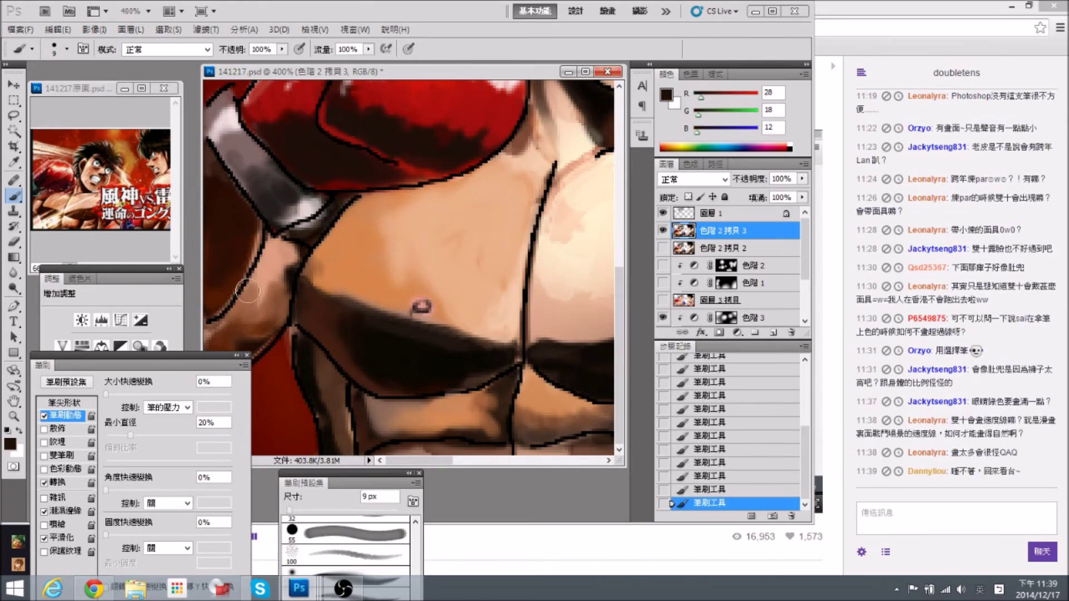
left_click_drag(223, 320, 236, 307)
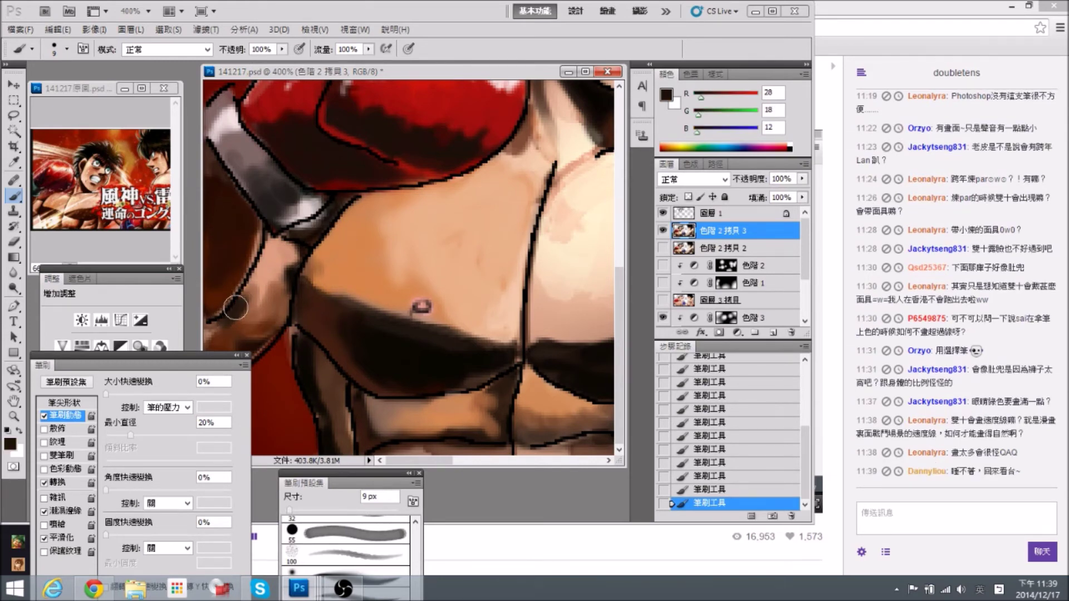
left_click(257, 280, "alt")
left_click(231, 307, "alt")
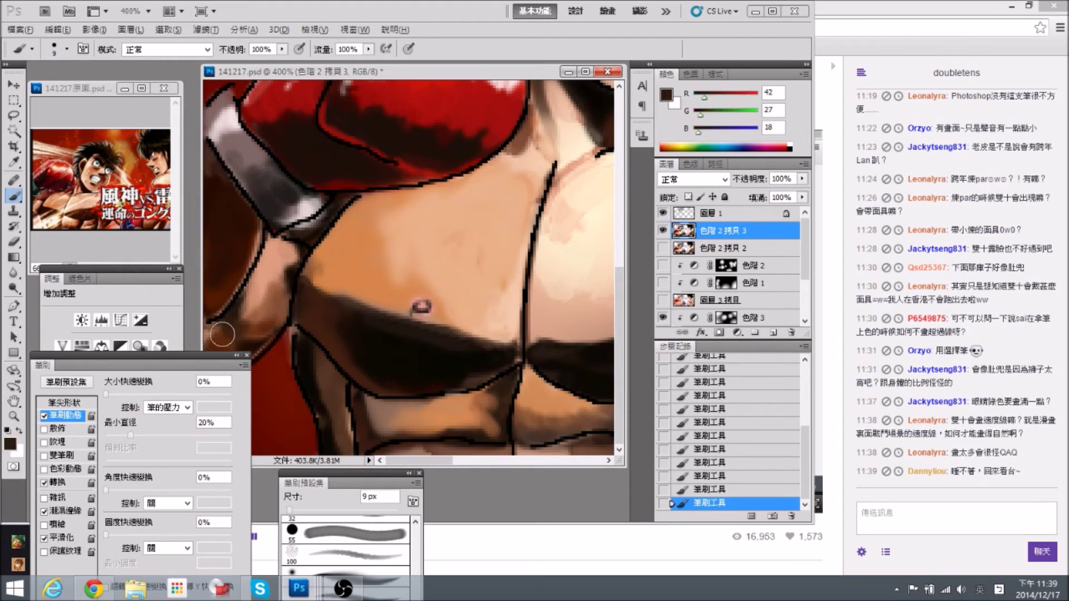
Move the brush settings away from the canvas and blend the forearm's lower shading with sampled reddish-brown and skin tones.
left_click_drag(203, 369, 152, 477)
left_click(222, 329, "alt")
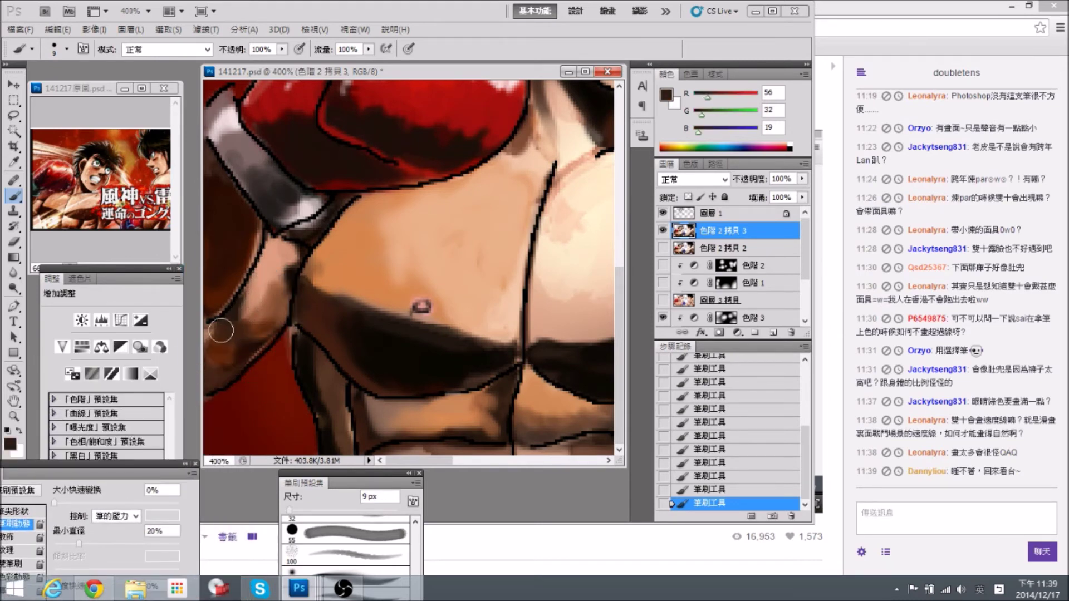
left_click(212, 371, "alt")
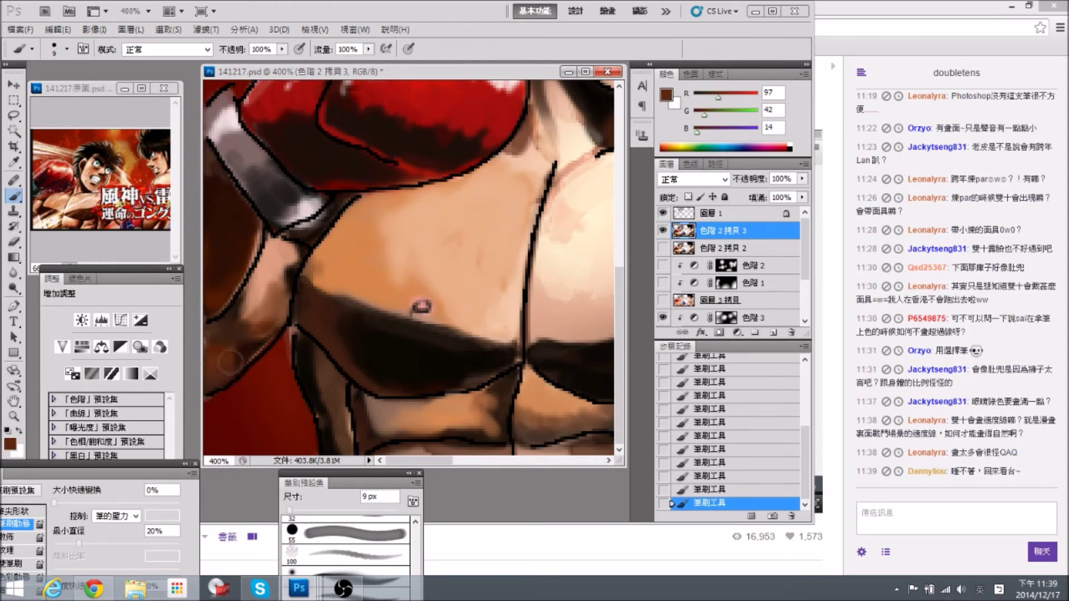
left_click(239, 334, "alt")
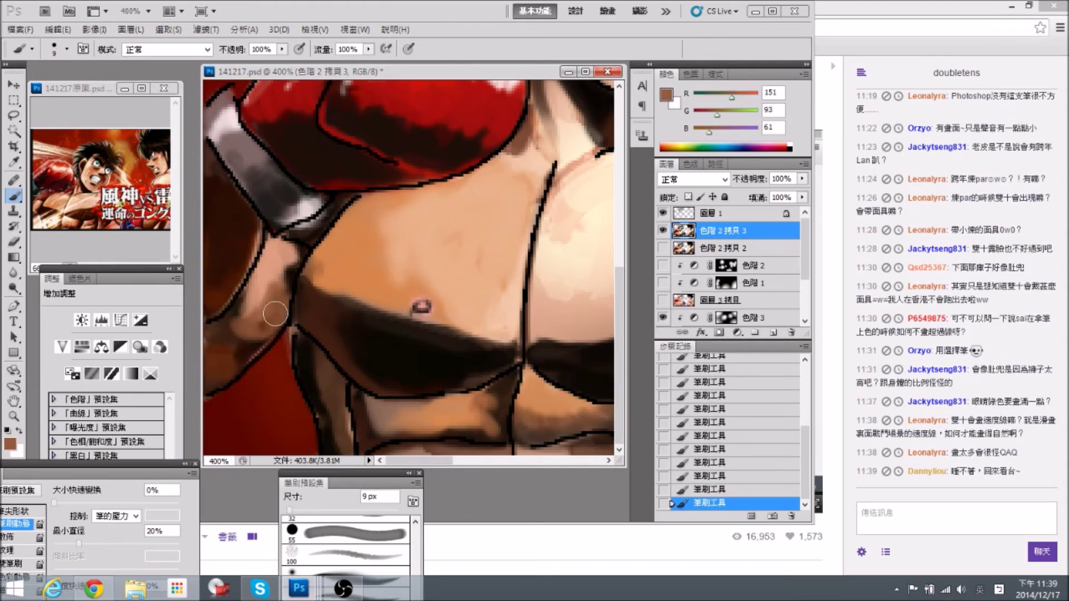
left_click(277, 297, "alt")
left_click(260, 297, "alt")
left_click_drag(247, 299, 233, 314)
Blend the shading on the flank and outer abdomen below the darker pectoral with sampled browns.
left_click_drag(380, 342, 339, 342)
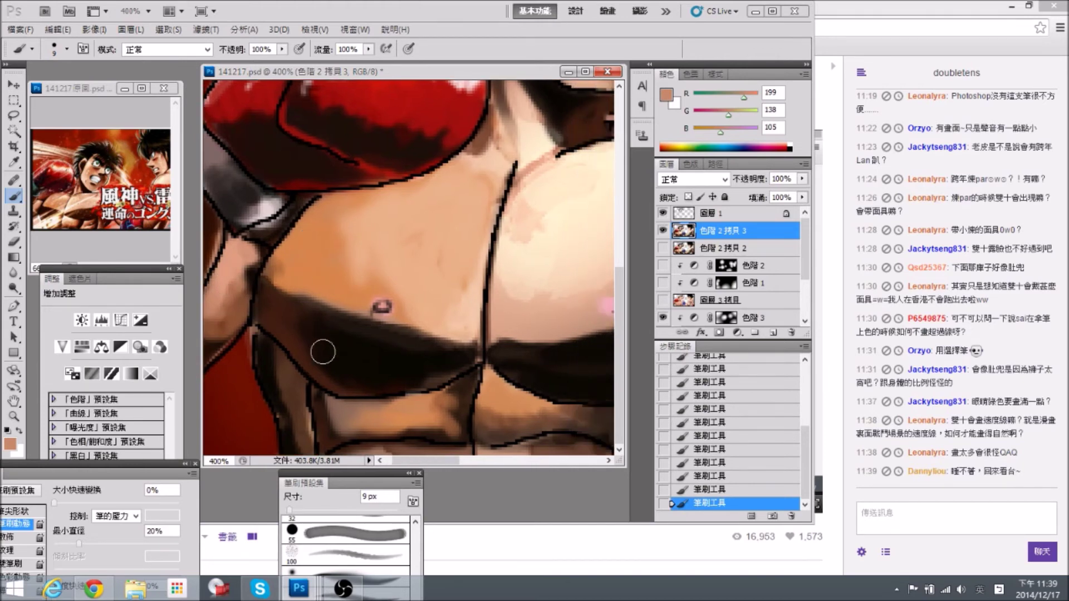
left_click(279, 381, "alt")
left_click_drag(336, 410, 318, 408)
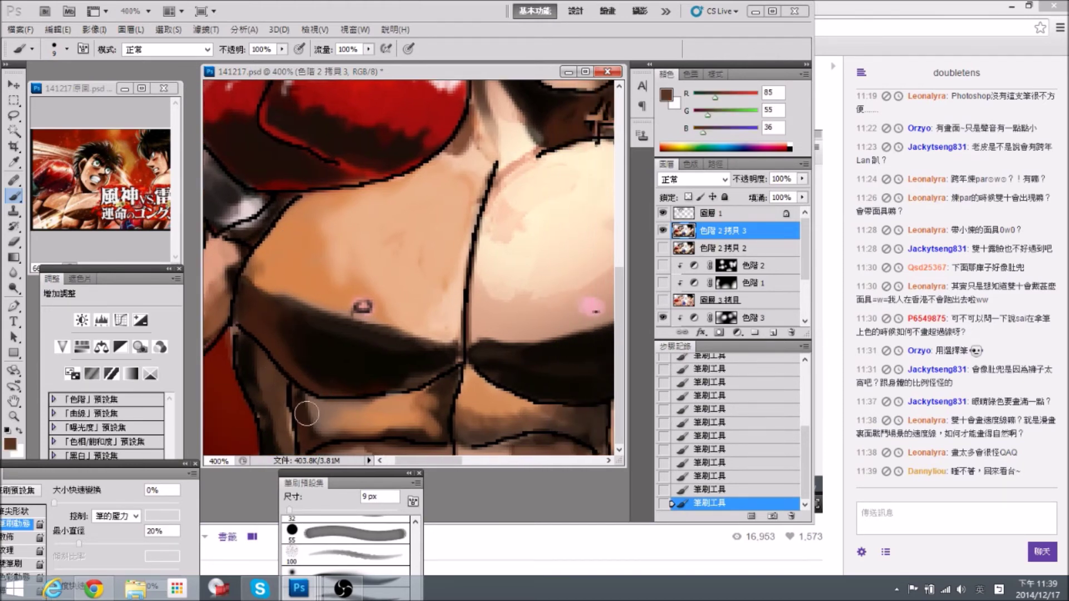
left_click(328, 410, "alt")
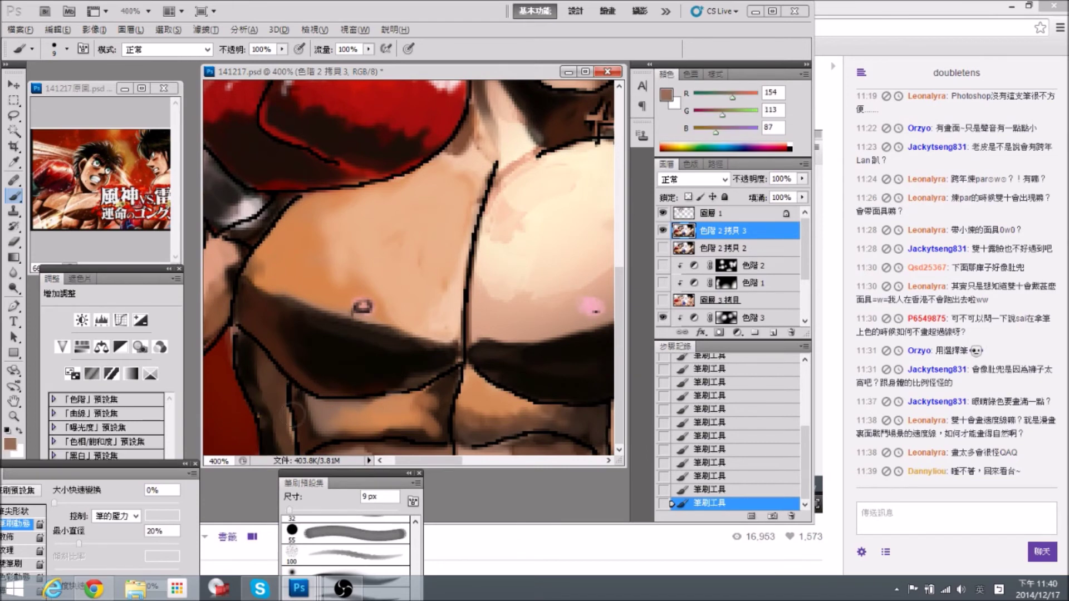
mouse_move(281, 410)
left_mouse_down()
mouse_move(279, 401)
mouse_move(278, 425)
left_mouse_up()
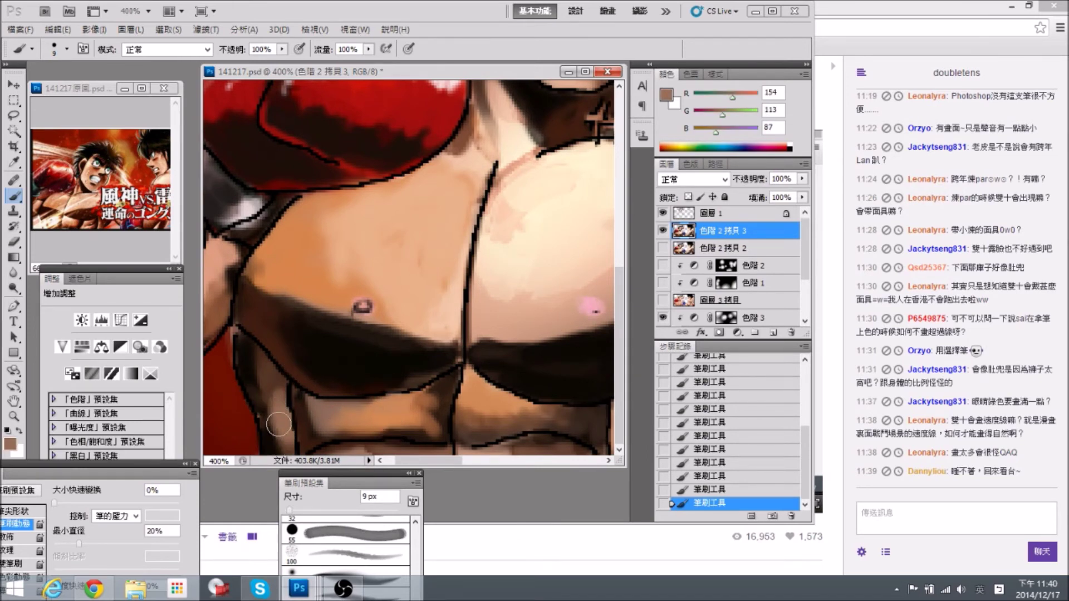
left_click(261, 389, "alt")
Paint the reddish-brown area of the shadow under the darker pectoral with a sampled near-black tone.
left_click(539, 106, "alt")
left_click(256, 337, "alt")
mouse_move(276, 349)
left_mouse_down()
mouse_move(291, 329)
mouse_move(377, 375)
mouse_move(339, 339)
mouse_move(445, 346)
mouse_move(453, 357)
mouse_move(389, 378)
left_mouse_up()
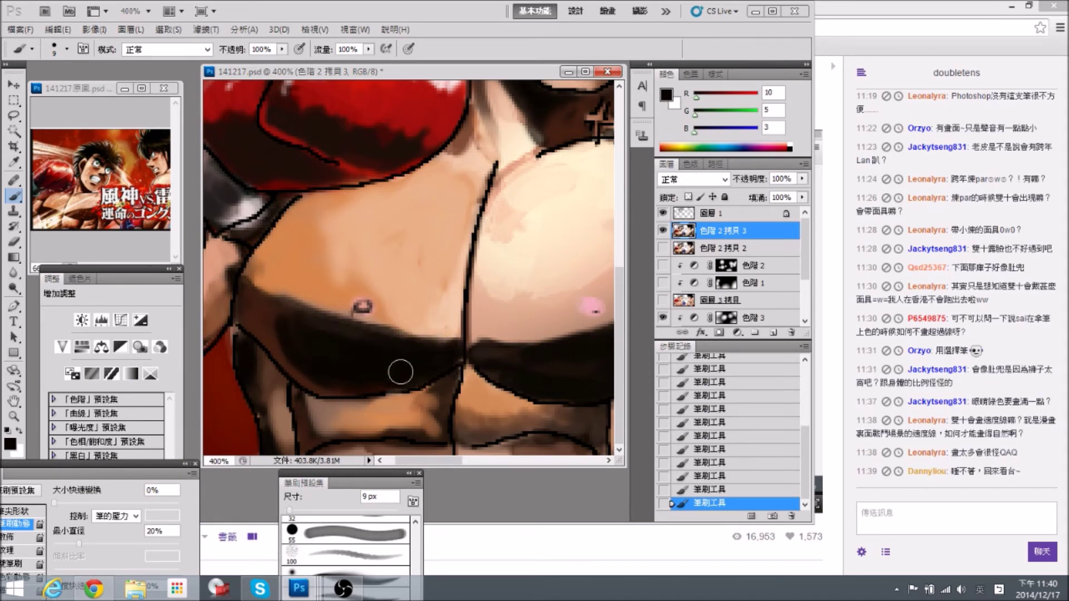
Blend the inner end of the shadow under the paler pectoral with a sampled dark brown.
scroll(468, 348, "right", 3)
left_click(417, 353, "alt")
mouse_move(417, 353)
left_mouse_down()
mouse_move(392, 367)
mouse_move(412, 374)
mouse_move(427, 357)
left_mouse_up()
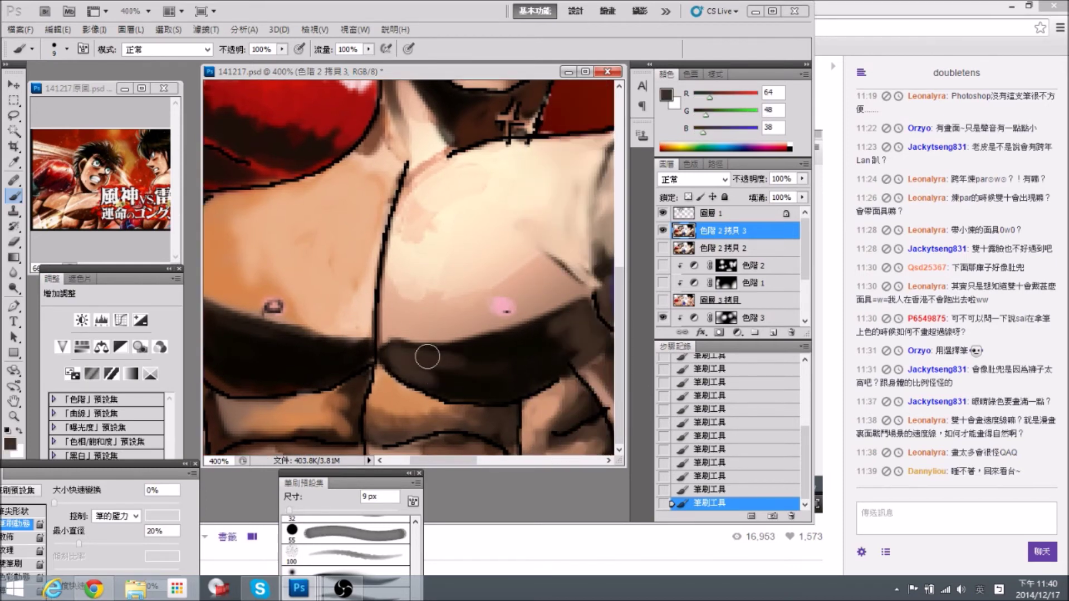
Smooth the skin along the inner and lower areas of the paler pectoral with sampled light skin tones.
left_click(405, 313, "alt")
left_click(417, 249, "alt")
mouse_move(417, 250)
left_mouse_down()
mouse_move(432, 228)
mouse_move(400, 175)
left_mouse_up()
left_click(426, 296, "alt")
left_click_drag(453, 299, 392, 297)
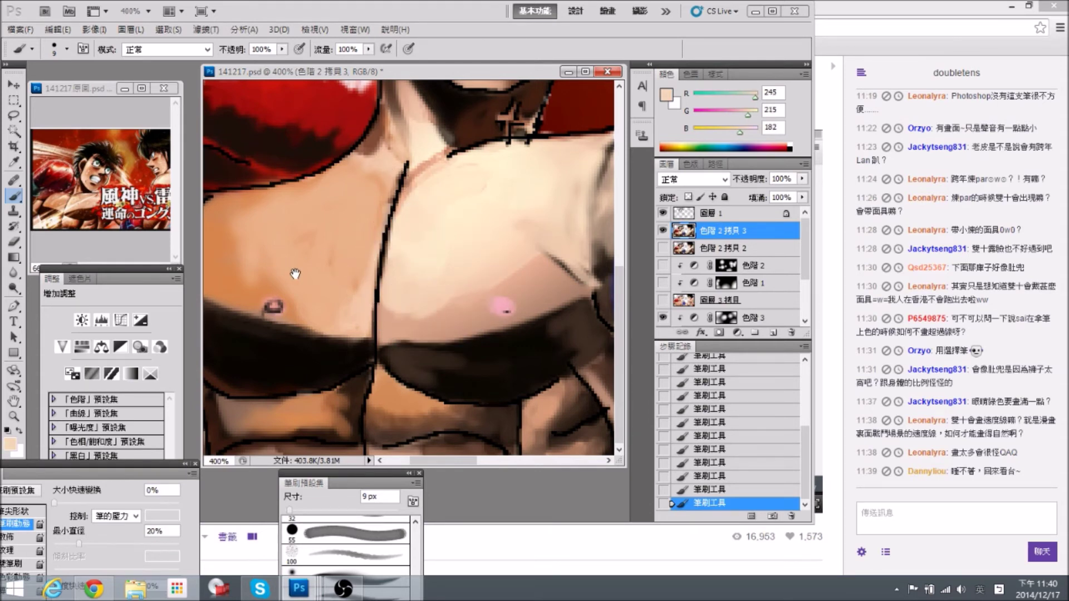
Blend the darker pectoral's upper area with sampled orange skin tones.
left_click_drag(279, 269, 321, 279)
left_click(315, 283, "alt")
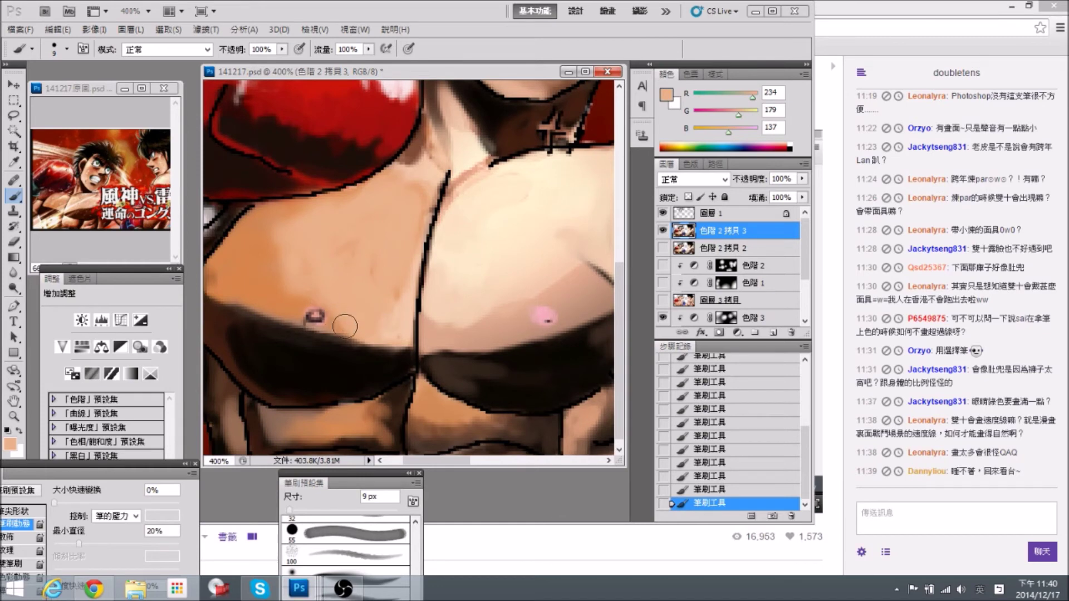
left_click(307, 287, "alt")
mouse_move(268, 259)
left_mouse_down()
mouse_move(275, 238)
mouse_move(274, 255)
mouse_move(289, 241)
mouse_move(290, 214)
left_mouse_up()
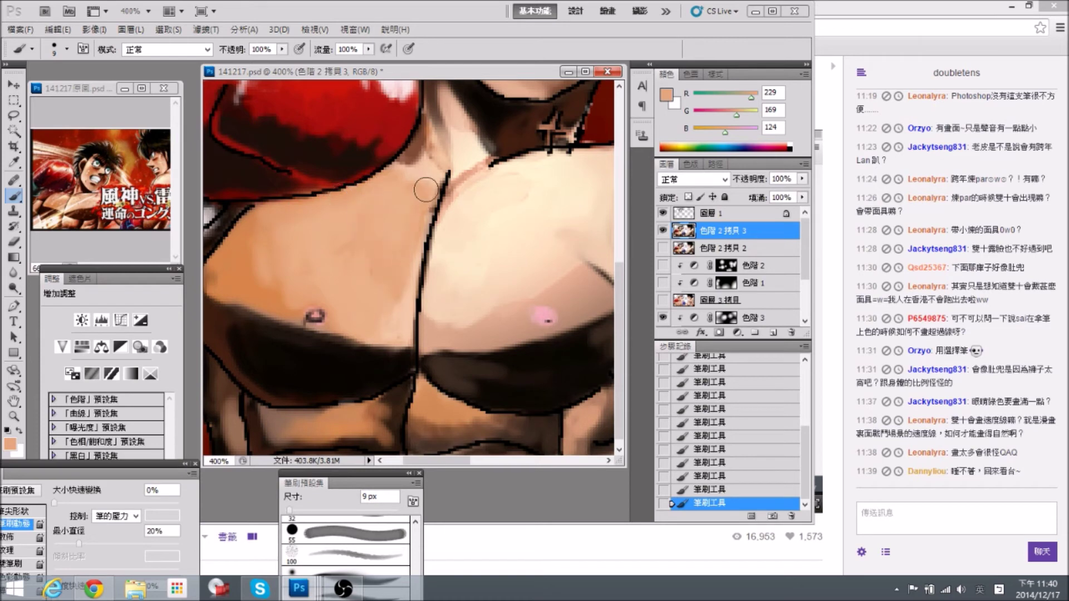
Soften the highlight and grey-brown shading on the shoulder above the blue glove with sampled peach tones.
left_click_drag(473, 148, 364, 235)
left_click(488, 248, "alt")
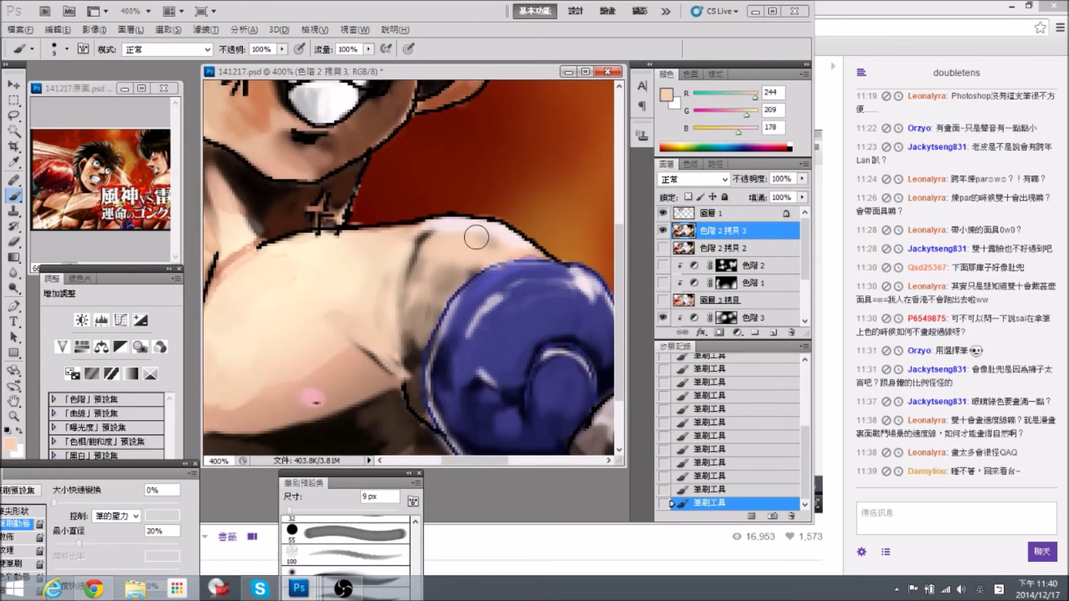
left_click(483, 234, "alt")
left_click(453, 253, "alt")
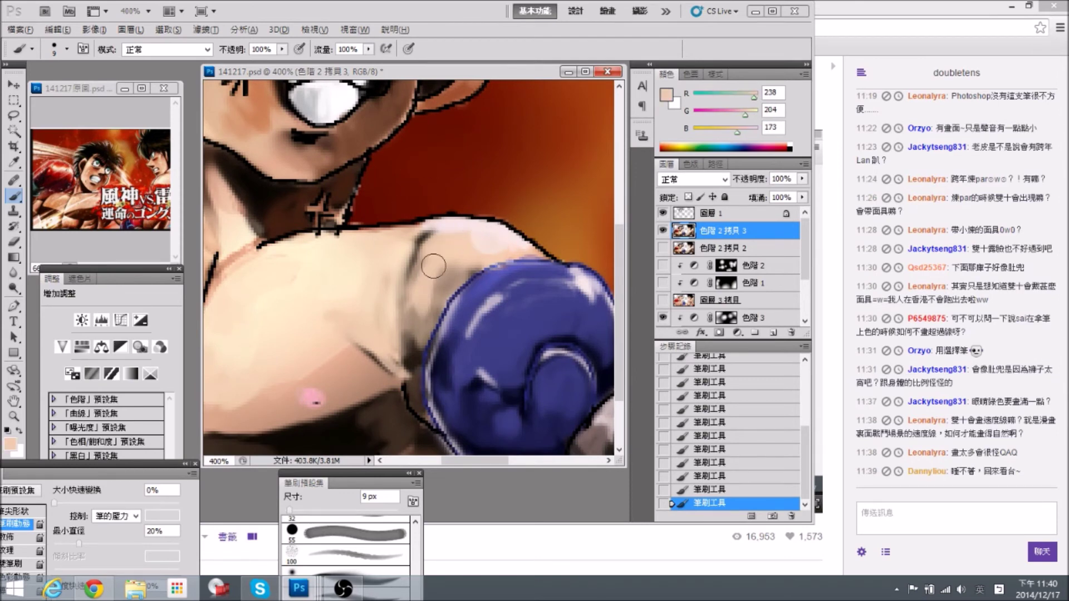
left_click_drag(449, 312, 423, 220)
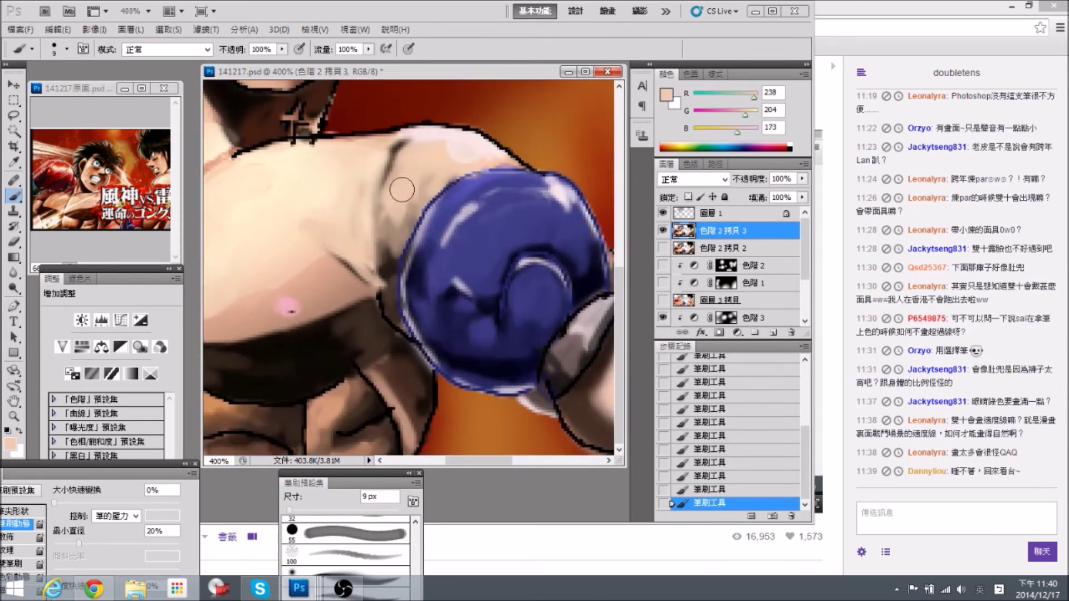
Lighten the dark crease between the paler pectoral and the shoulder with sampled skin tones.
left_click(398, 142, "alt")
mouse_move(346, 162)
left_mouse_down()
mouse_move(369, 229)
mouse_move(425, 255)
mouse_move(414, 229)
mouse_move(413, 266)
mouse_move(427, 226)
mouse_move(365, 232)
mouse_move(417, 241)
mouse_move(413, 269)
left_mouse_up()
left_click(337, 408, "alt")
left_click(346, 188, "alt")
left_click(379, 253, "alt")
Touch up the skin between the grinning fighter's eyes with sampled orange-brown and dark brown tones.
mouse_move(406, 245)
left_mouse_down()
mouse_move(358, 235)
mouse_move(399, 239)
mouse_move(374, 314)
mouse_move(374, 371)
left_mouse_up()
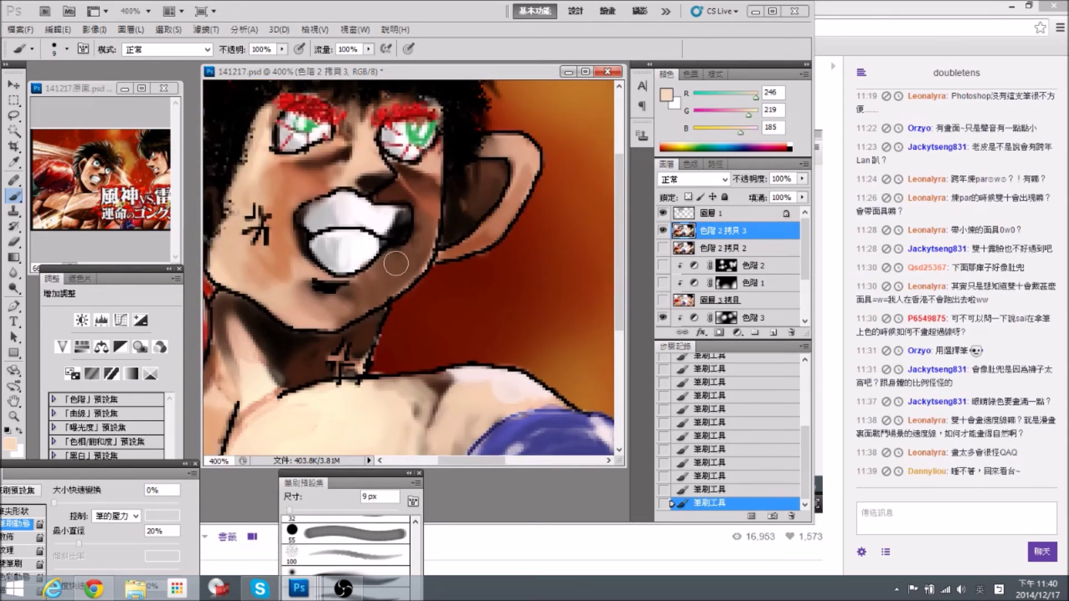
left_click(343, 301, "alt")
left_click_drag(372, 250, 403, 322)
left_click(339, 237, "alt")
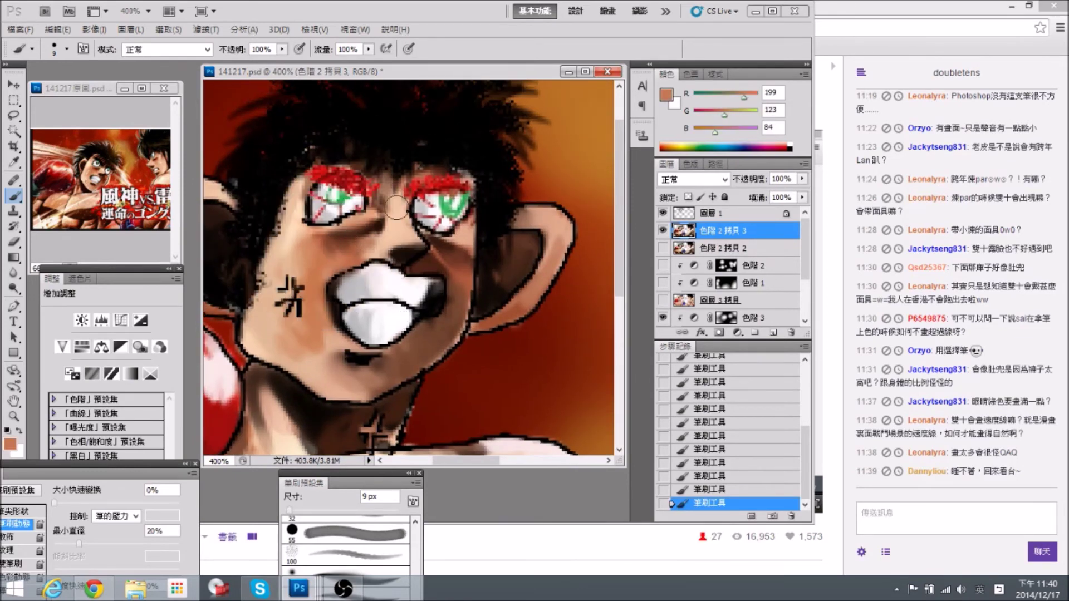
left_click_drag(388, 193, 394, 217)
left_click(388, 216, "alt")
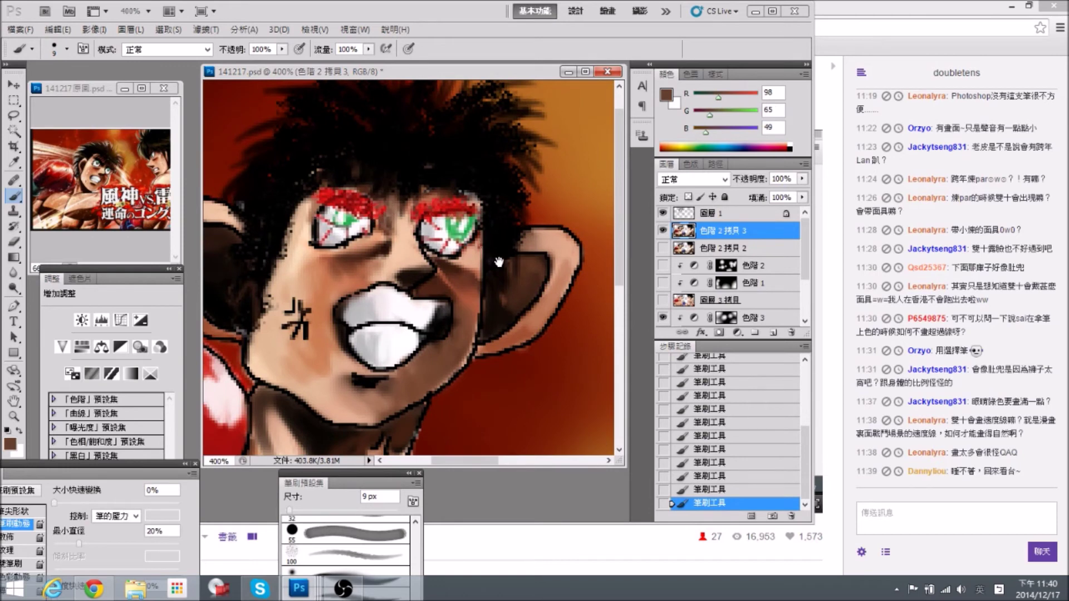
left_click_drag(499, 261, 484, 242)
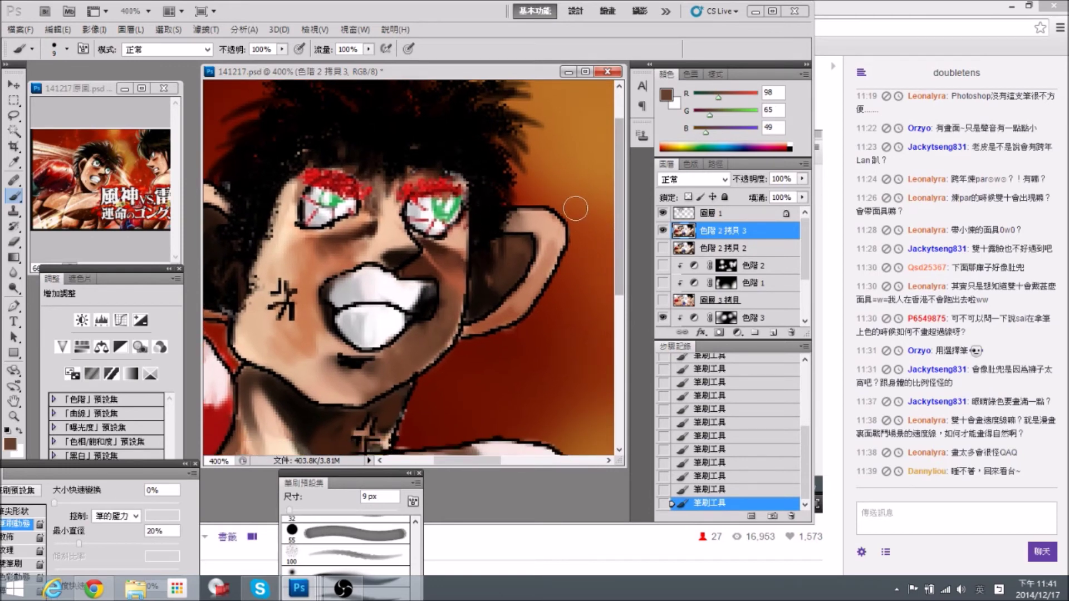
Check the whole picture, and continue blending the shoulder beside the blue glove with sampled light skin tones at 300% zoom.
key("ctrl+minus")
key("ctrl+minus")
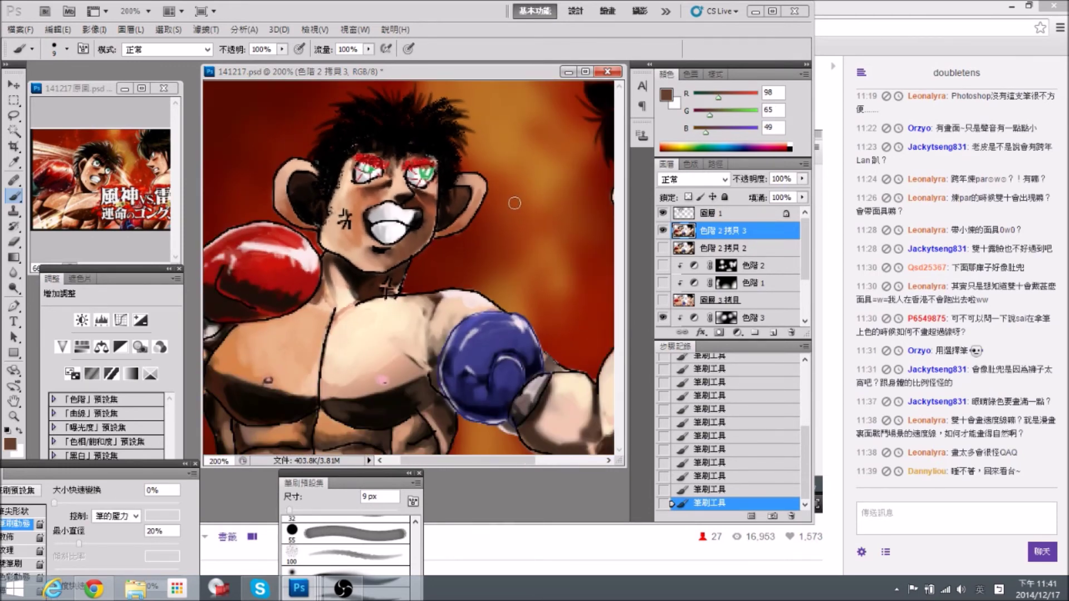
key("ctrl+minus")
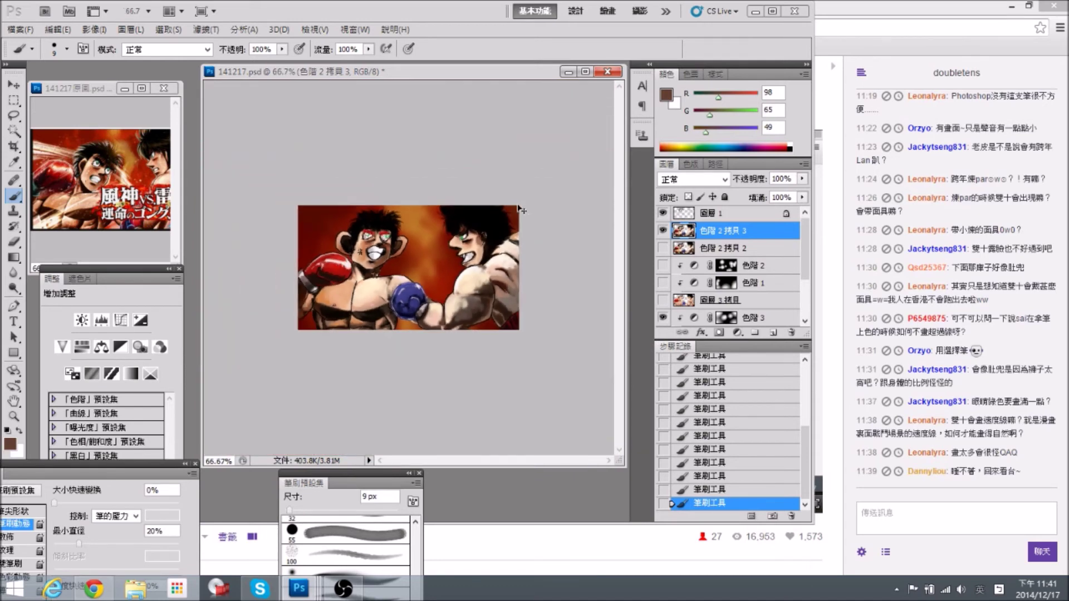
key("ctrl+plus")
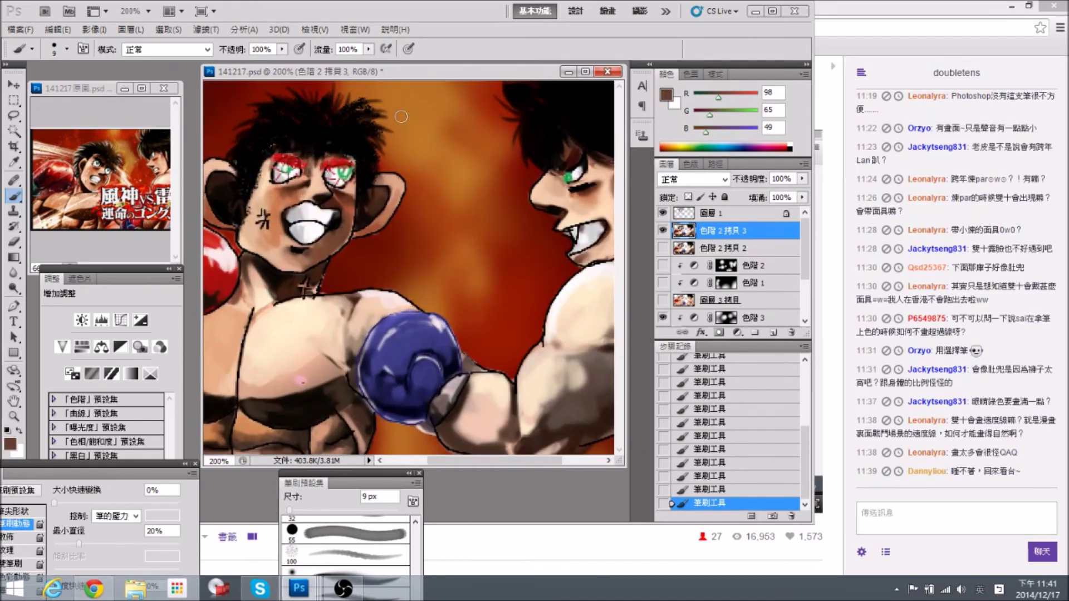
key("ctrl+plus")
left_click(368, 292, "alt")
mouse_move(356, 293)
left_mouse_down()
mouse_move(392, 284)
mouse_move(349, 311)
mouse_move(321, 303)
mouse_move(367, 317)
mouse_move(423, 219)
mouse_move(401, 258)
left_mouse_up()
left_click(417, 266, "alt")
left_click(431, 231, "alt")
left_click(301, 255, "alt")
left_click(440, 245, "alt")
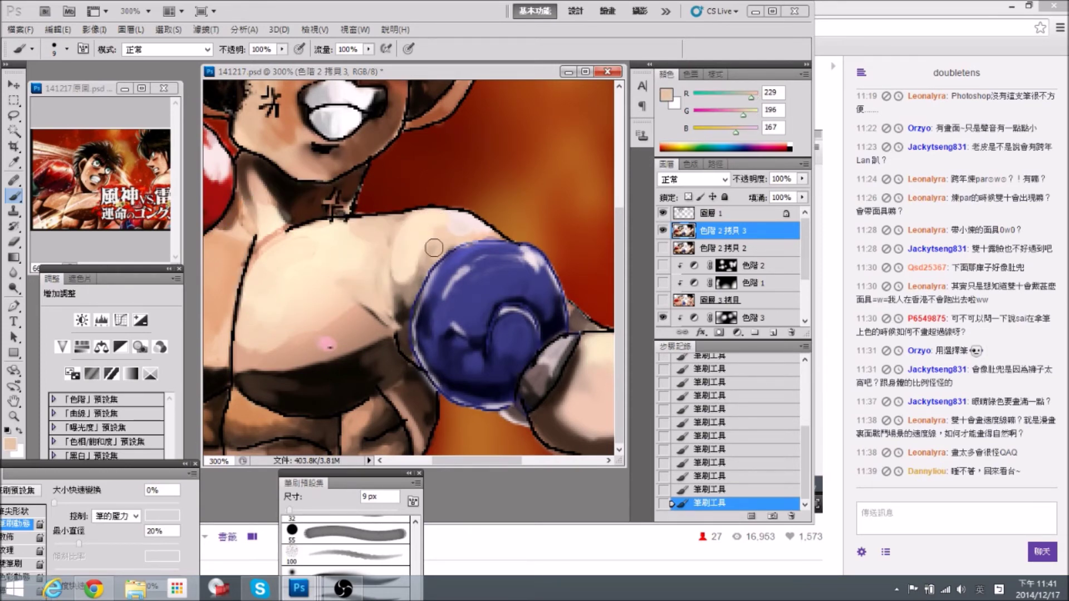
Blend the armpit crease beside the blue glove with sampled beige and light skin tones.
left_click(390, 249, "alt")
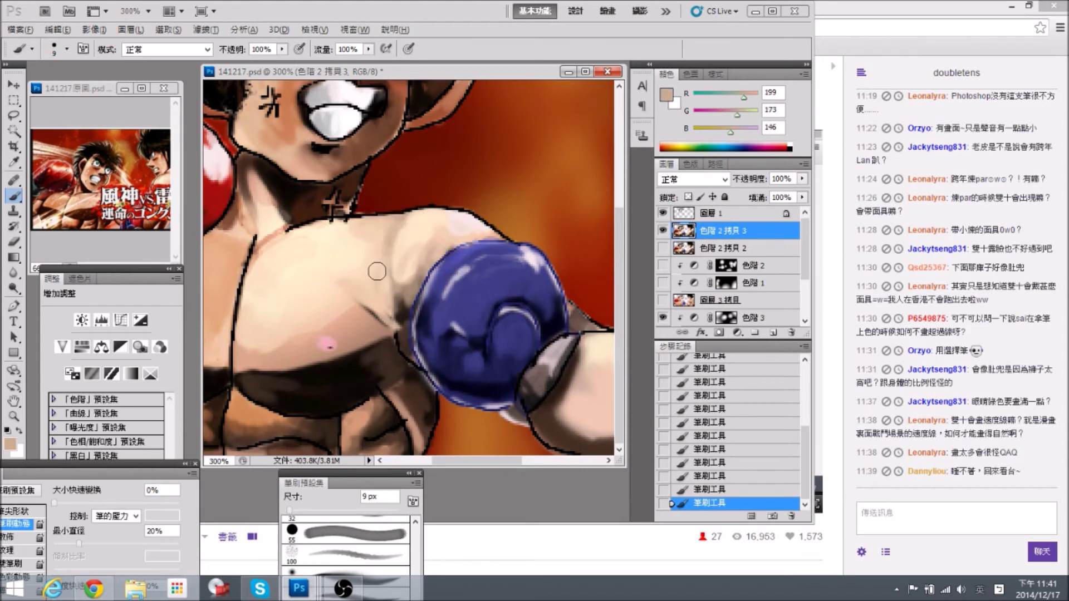
left_click(391, 302, "alt")
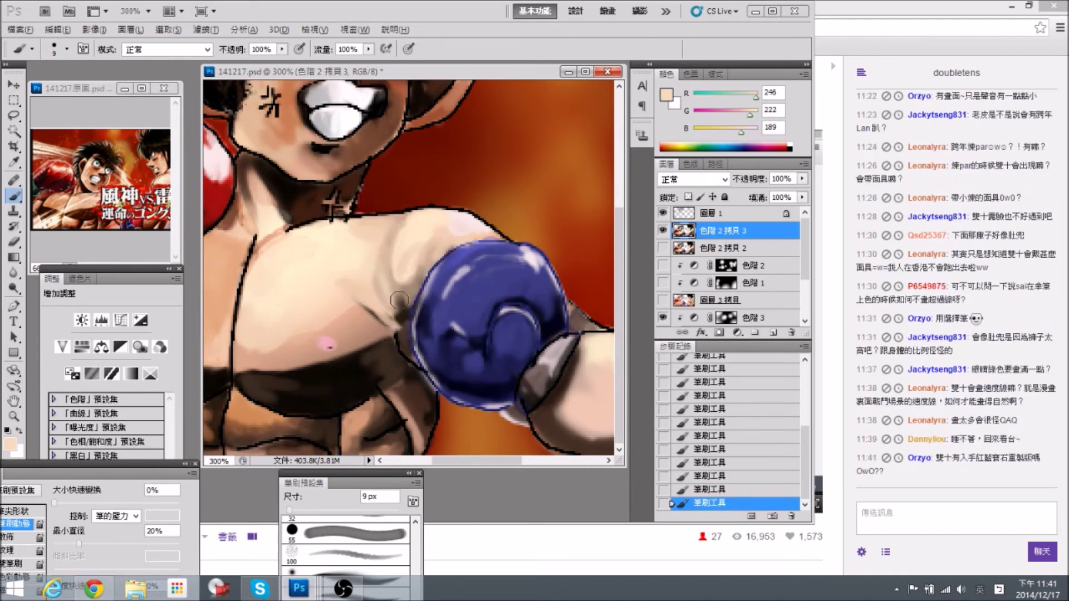
left_click(403, 312, "alt")
left_click(412, 282, "alt")
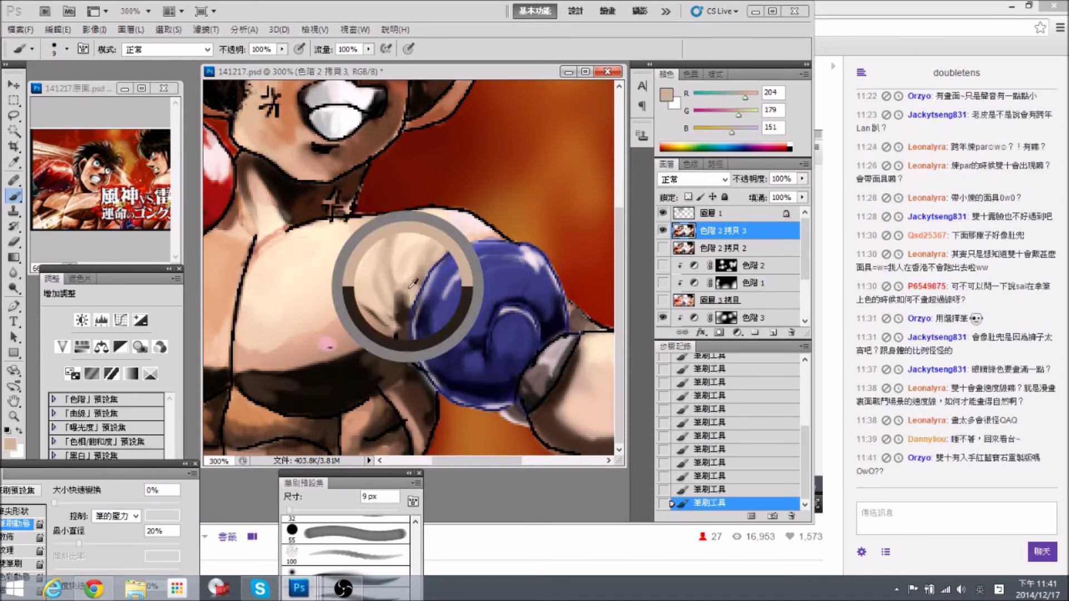
left_click_drag(400, 295, 392, 295)
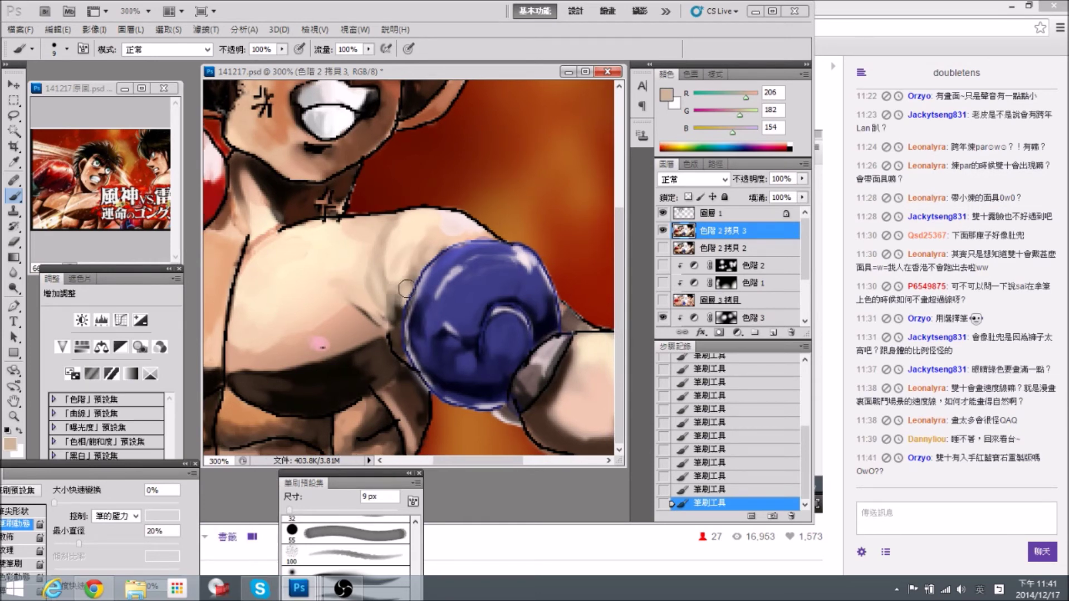
Smooth the transition between the outer chest and shoulder above the armpit crease with sampled pale skin tones.
left_click_drag(414, 299, 412, 299)
left_click(394, 281, "alt")
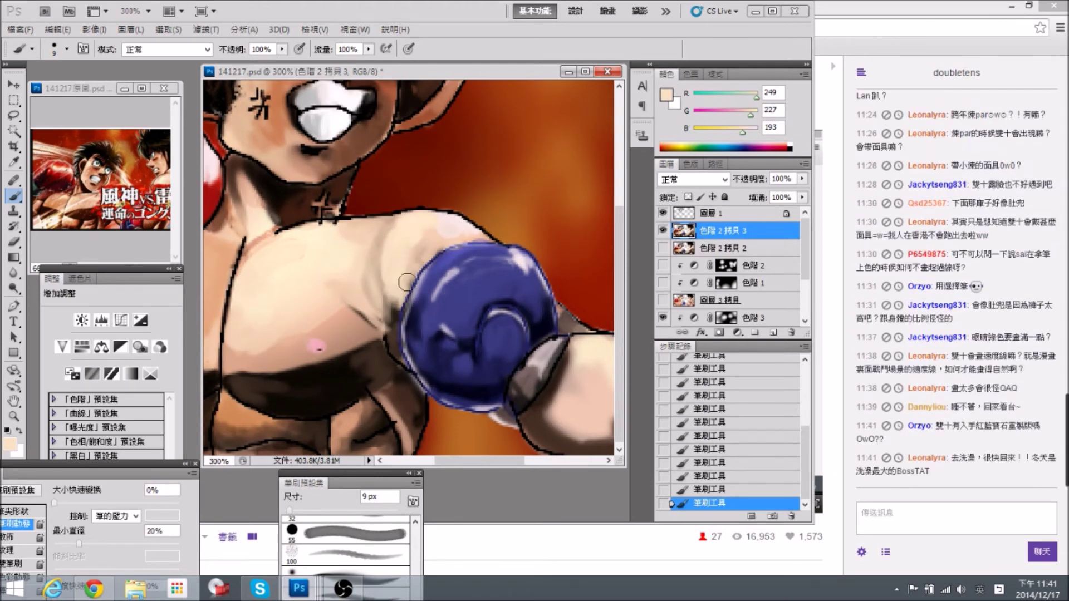
left_click_drag(399, 273, 396, 274)
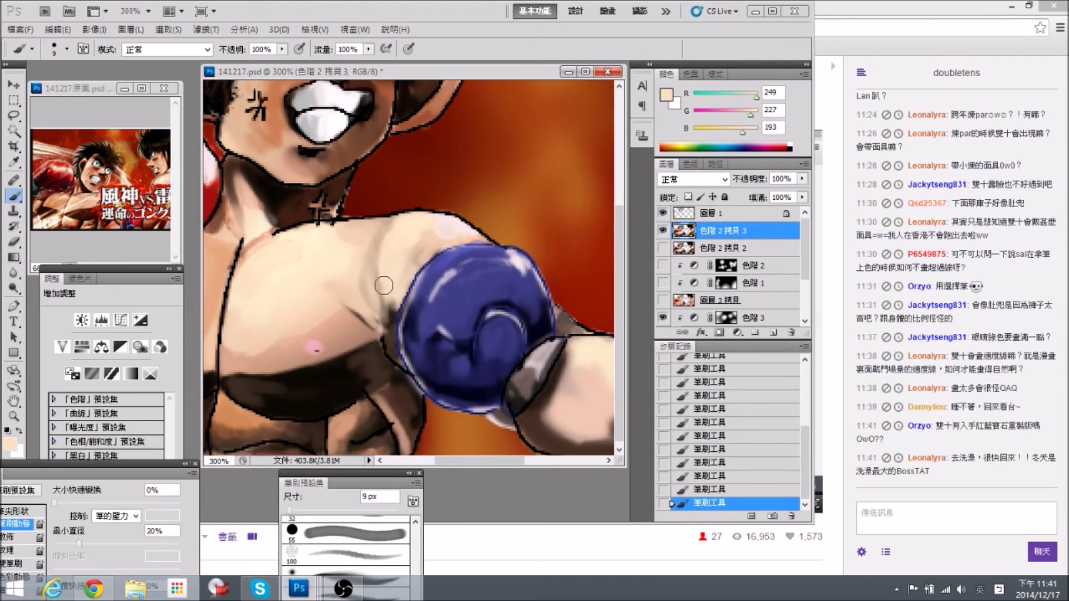
left_click(369, 266, "alt")
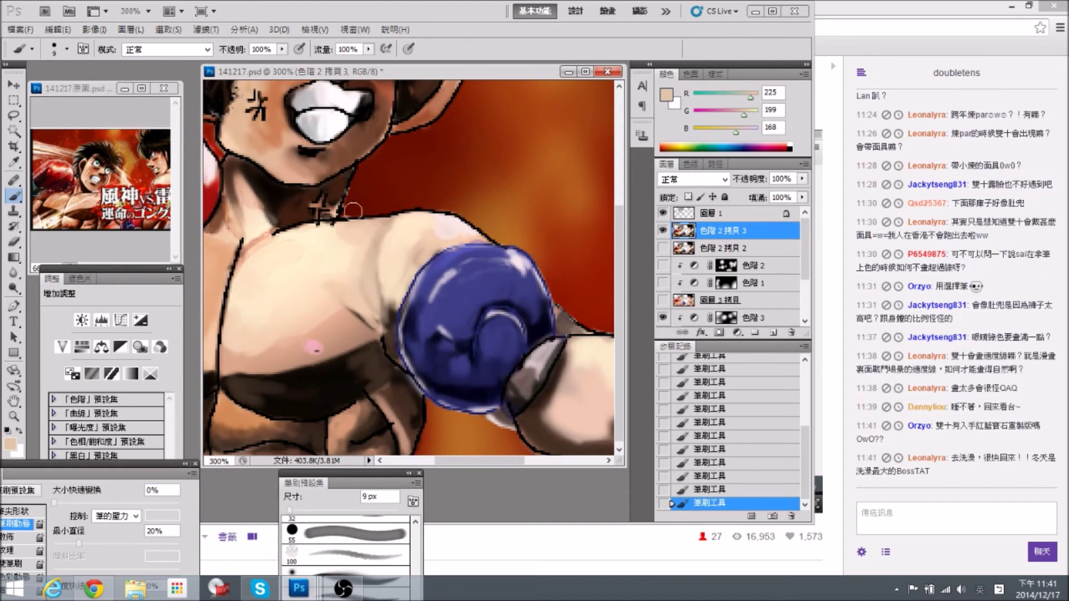
left_click(352, 265, "alt")
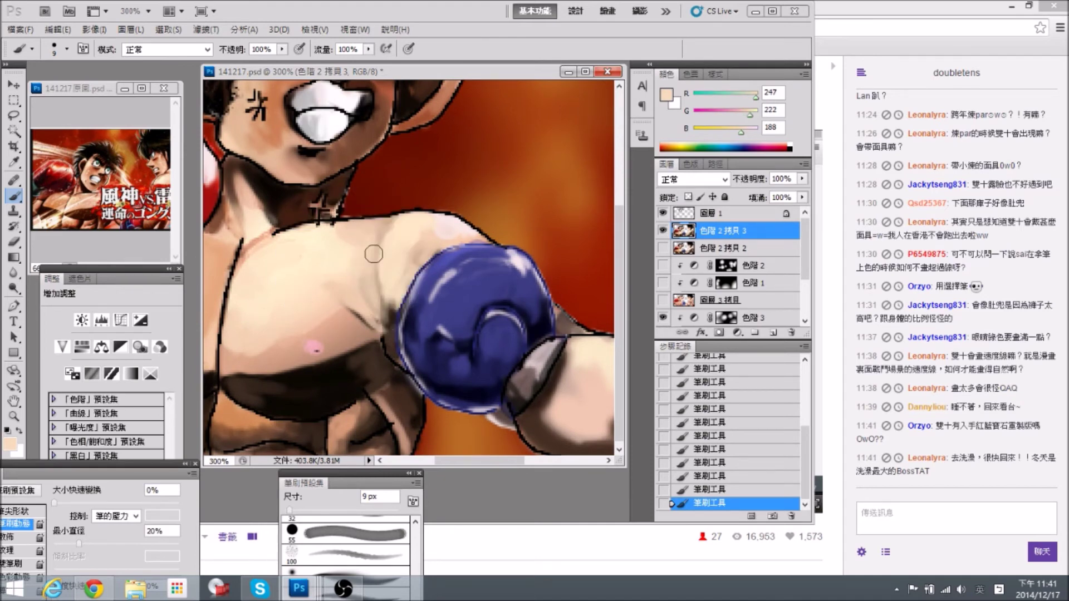
left_click(355, 289, "alt")
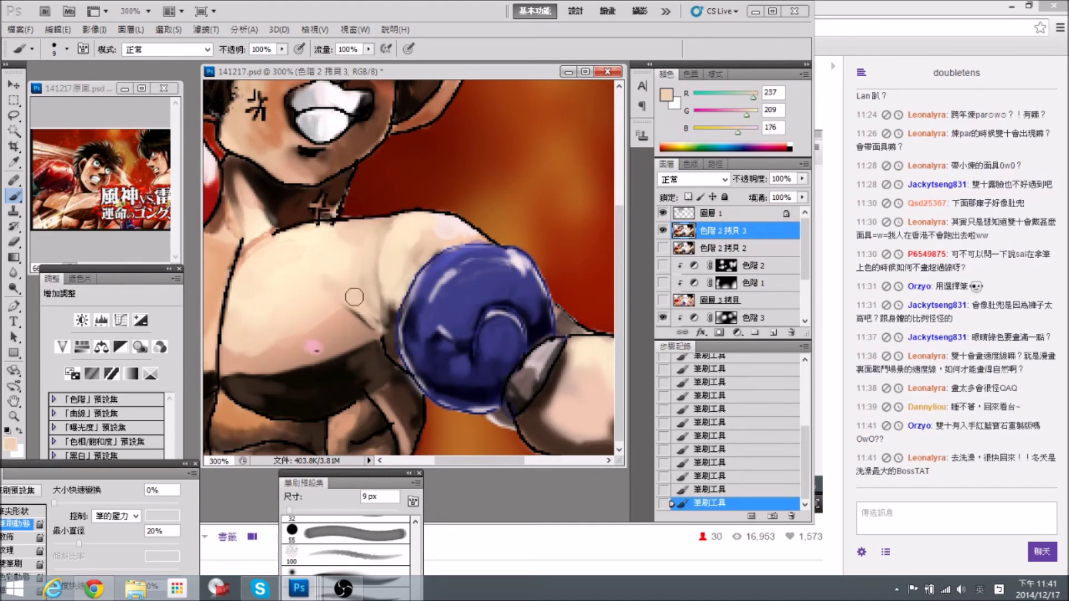
Rework the dark armpit shadow along the blue glove's edge with sampled dark brown and soften it with skin tones.
left_click(394, 296, "alt")
left_click(392, 287, "alt")
left_click(393, 324, "alt")
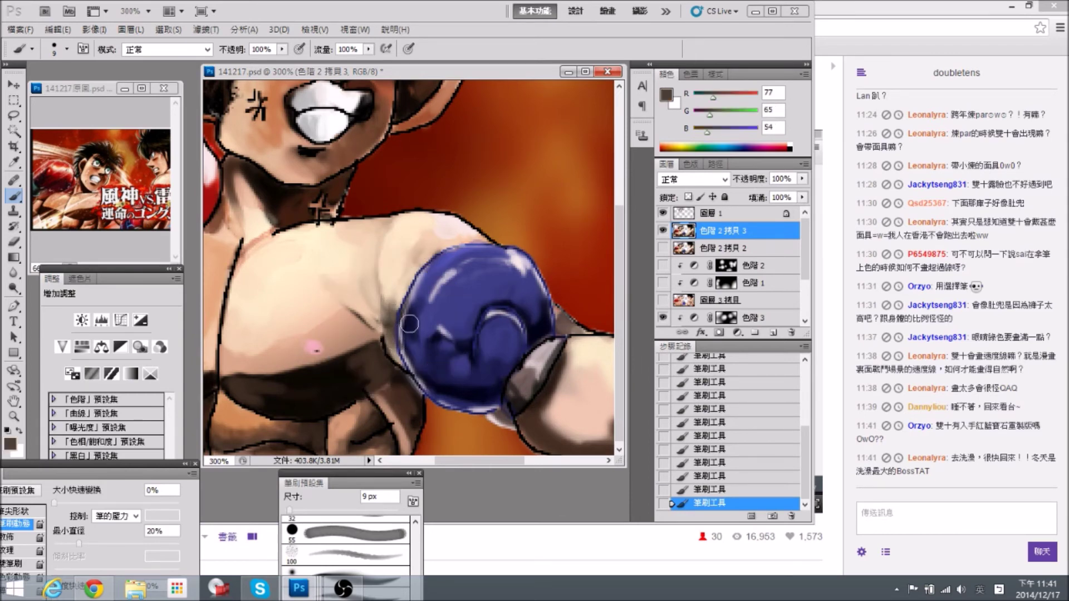
left_click(389, 312, "alt")
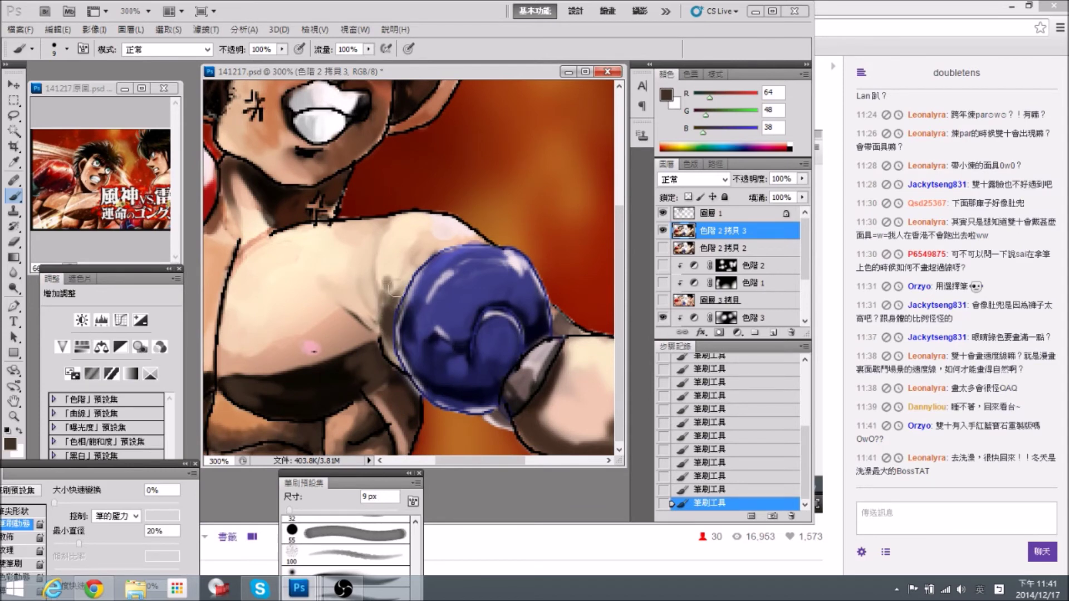
left_click(387, 272, "alt")
mouse_move(395, 286)
left_mouse_down()
mouse_move(391, 313)
mouse_move(391, 304)
left_mouse_up()
left_click(394, 274, "alt")
Sample a dark reddish-brown from the reference picture and shift the reference view to show both fighters and the full title.
mouse_move(594, 322)
left_mouse_down()
mouse_move(467, 317)
mouse_move(479, 328)
left_mouse_up()
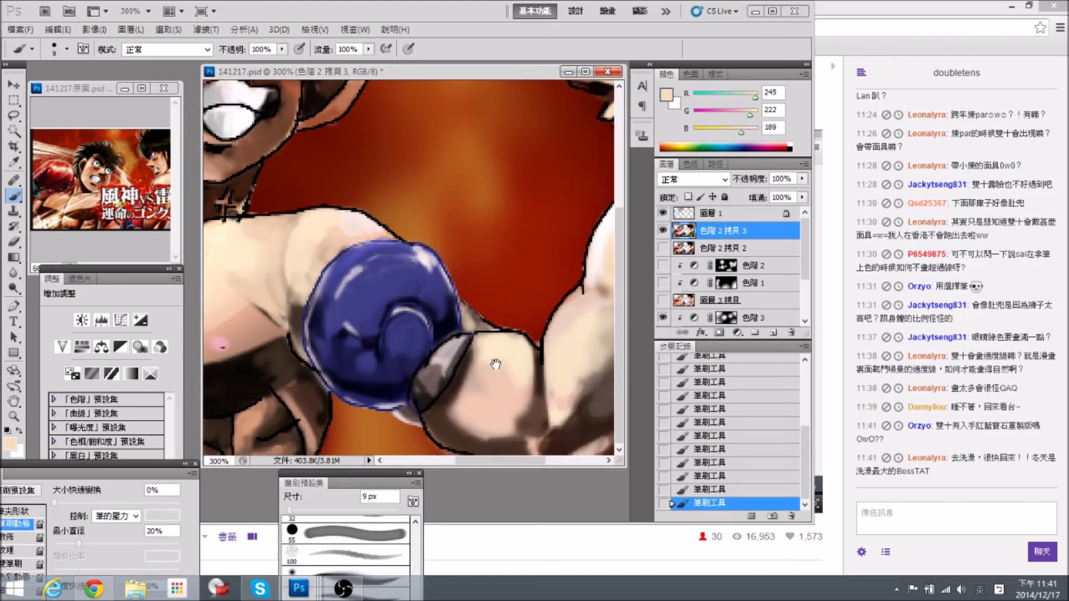
left_click_drag(453, 289, 430, 282)
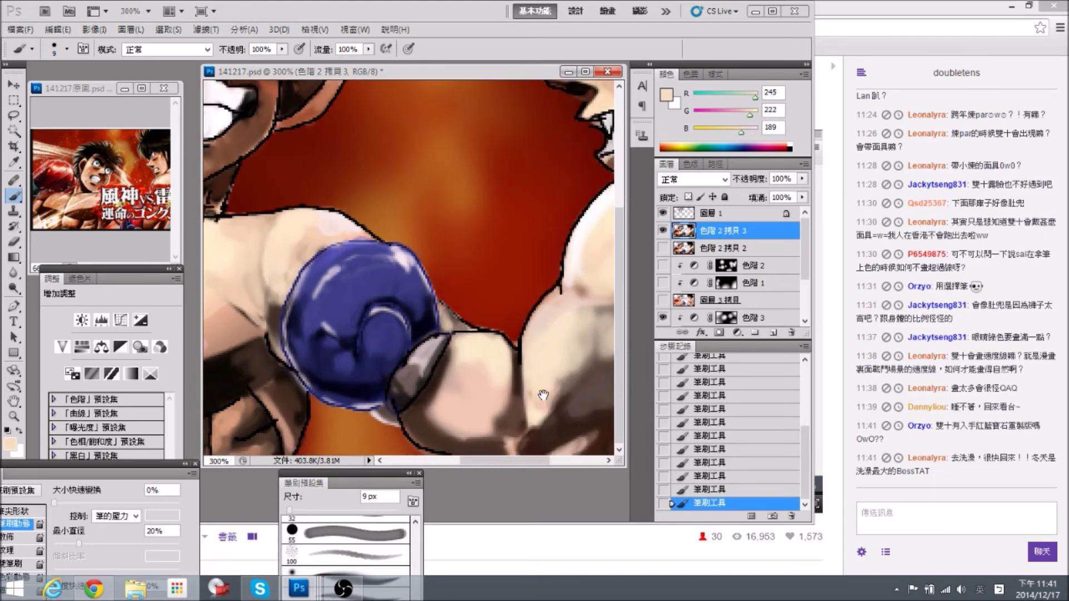
scroll(531, 399, "right", 6)
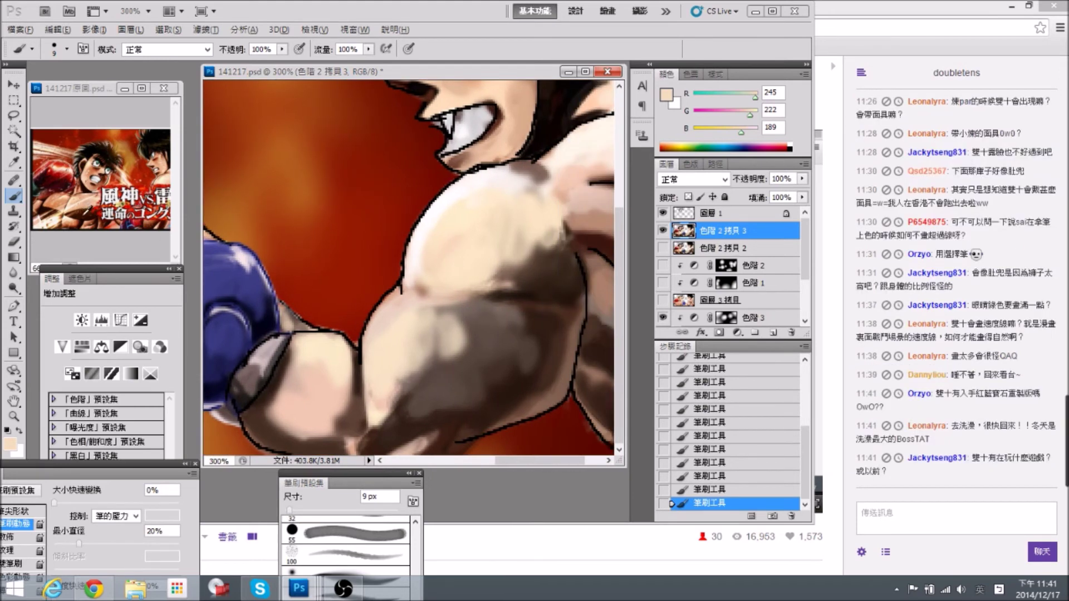
left_click(82, 208, "alt")
mouse_move(460, 328)
left_mouse_down()
mouse_move(462, 342)
mouse_move(386, 338)
mouse_move(363, 358)
mouse_move(523, 286)
left_mouse_up()
left_click_drag(240, 320, 424, 312)
left_click_drag(490, 397, 300, 396)
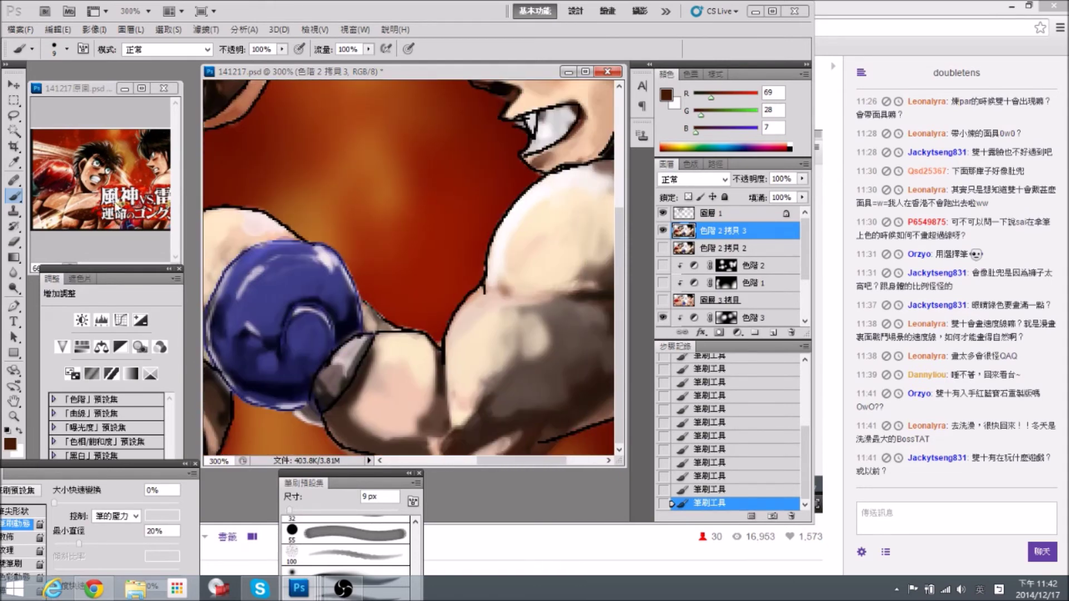
left_click(140, 211)
left_click_drag(143, 212, 67, 213)
left_click(478, 329)
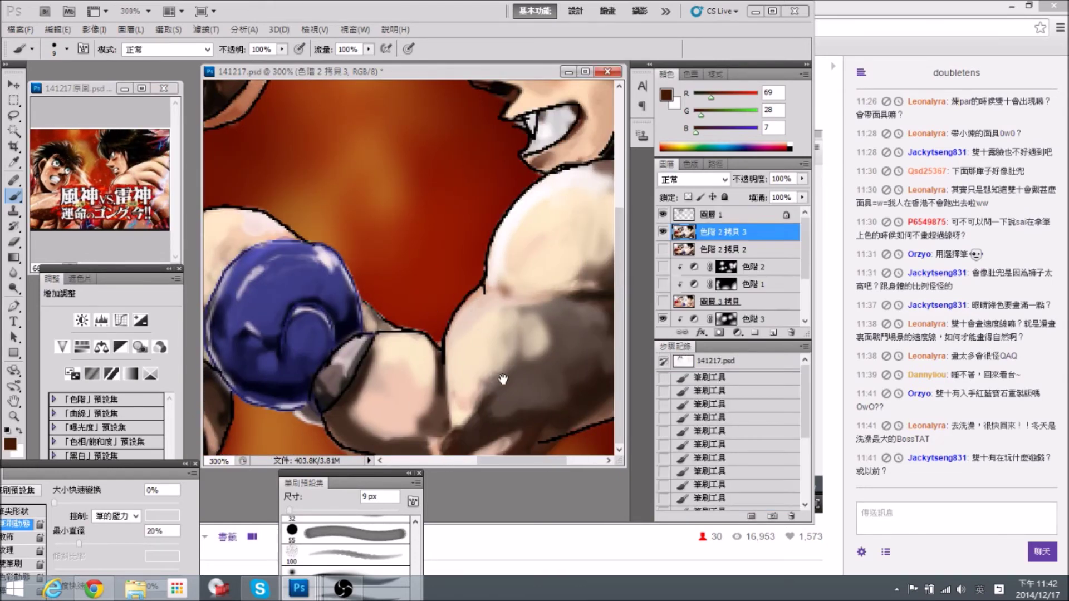
Reset the colours to default and paint a black shadow on the opponent's upper arm near the elbow.
left_click_drag(482, 368, 451, 361)
left_click_drag(497, 408, 472, 398)
left_click_drag(404, 431, 440, 425)
left_click(442, 425)
left_click(550, 292, "alt")
key("d")
left_click_drag(433, 368, 483, 368)
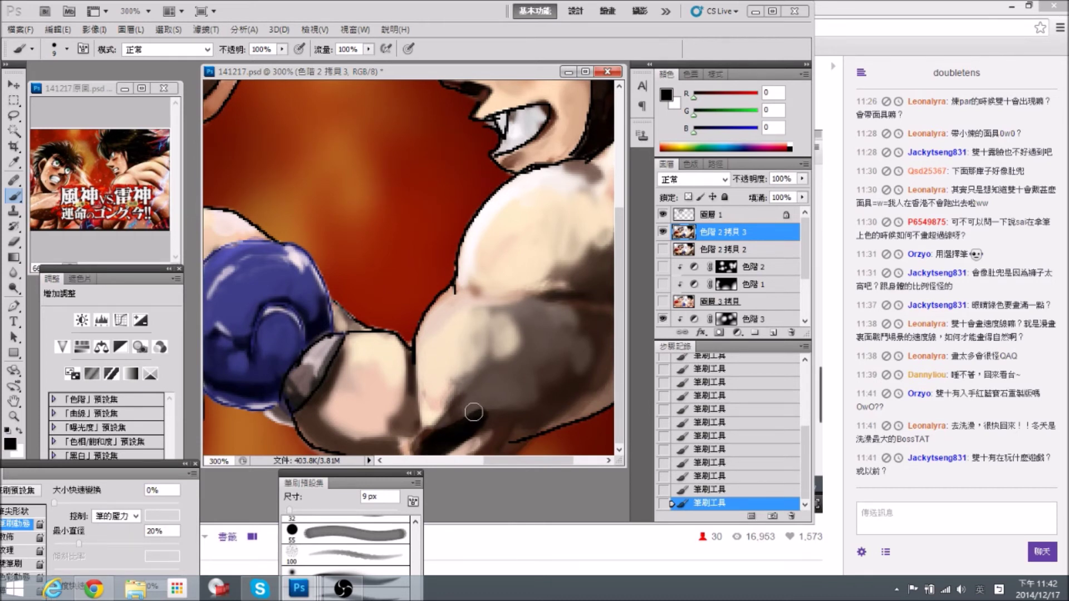
mouse_move(487, 424)
left_mouse_down()
mouse_move(474, 423)
mouse_move(498, 406)
mouse_move(451, 426)
left_mouse_up()
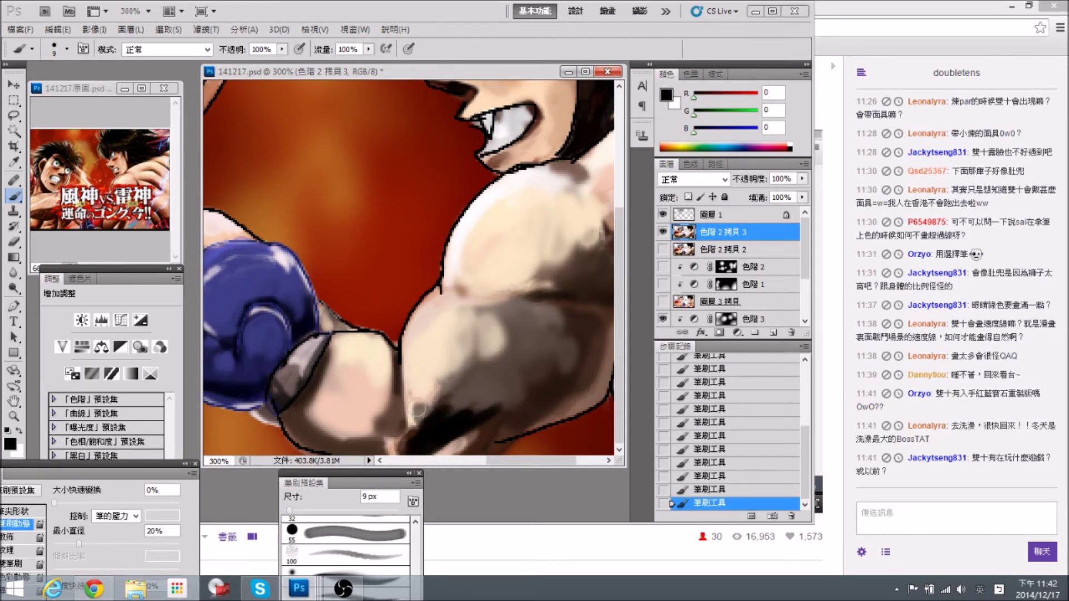
Enlarge the brush to 20 px and paint sampled light skin and dark tones around the black elbow shadow's edge.
left_click(428, 387, "alt")
mouse_move(427, 398)
left_mouse_down()
mouse_move(438, 410)
mouse_move(444, 402)
left_mouse_up()
key("bracketright")
key("bracketright")
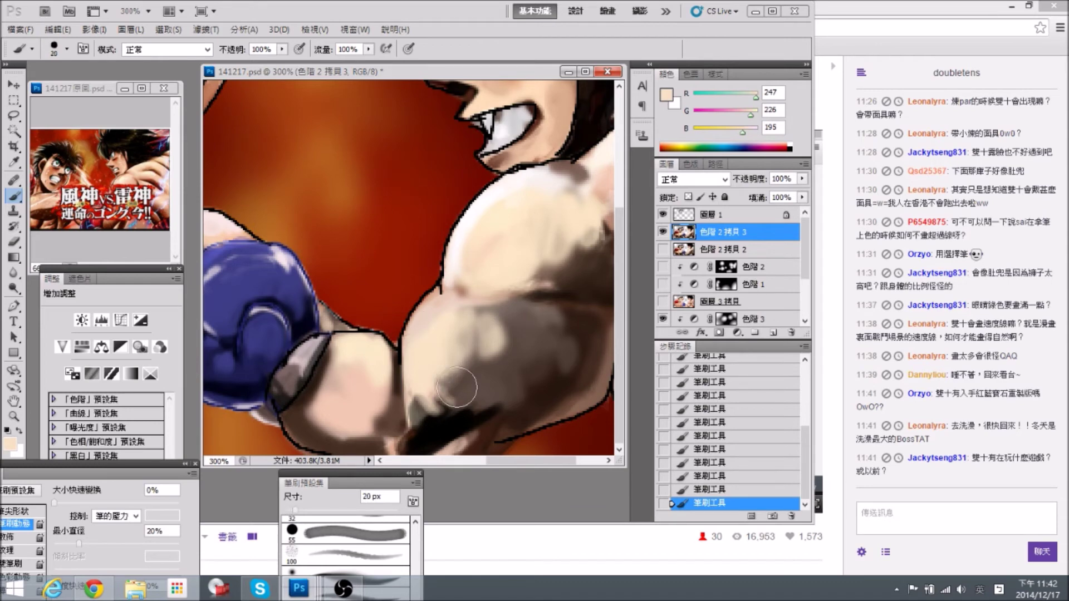
left_click(447, 415, "alt")
mouse_move(420, 401)
left_mouse_down()
mouse_move(425, 422)
mouse_move(453, 418)
mouse_move(494, 390)
mouse_move(462, 392)
mouse_move(445, 367)
mouse_move(495, 353)
mouse_move(422, 375)
left_mouse_up()
Blend the opponent's upper-arm shading above the elbow with sampled skin, dark and beige tones.
left_click(434, 361, "alt")
left_click(439, 361, "alt")
left_click(448, 421, "alt")
mouse_move(434, 434)
left_mouse_down()
mouse_move(515, 373)
mouse_move(505, 393)
mouse_move(528, 333)
mouse_move(528, 350)
mouse_move(504, 345)
mouse_move(469, 377)
mouse_move(512, 354)
mouse_move(488, 348)
mouse_move(455, 372)
mouse_move(495, 357)
left_mouse_up()
left_click(522, 339, "alt")
left_click(452, 361, "alt")
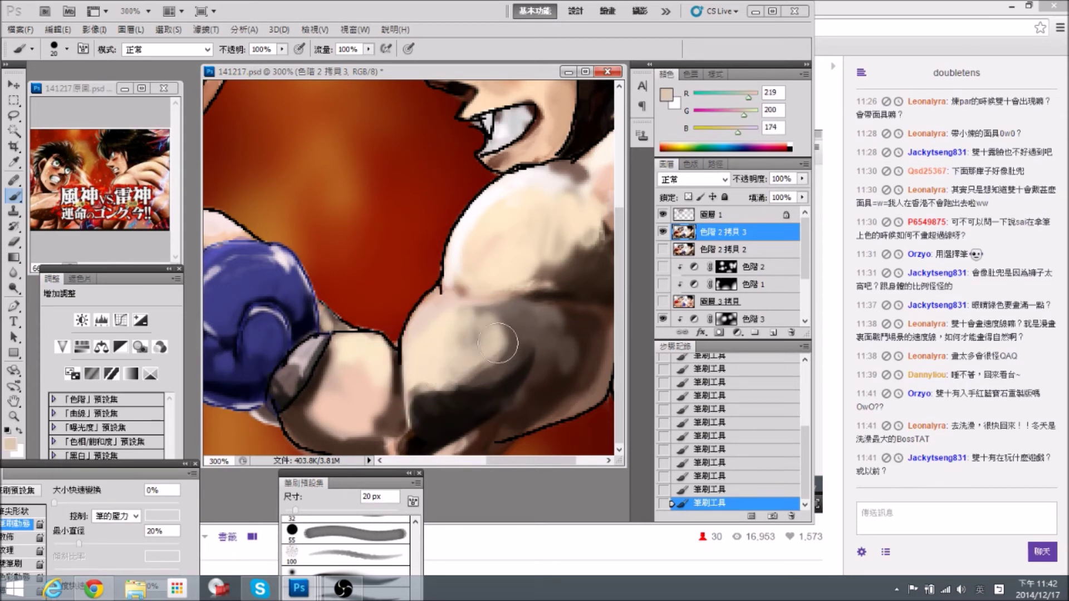
Blend the shading across the opponent's upper arm and shoulder with skin, beige and dark tones sampled from the arm.
mouse_move(480, 320)
left_mouse_down()
mouse_move(520, 304)
mouse_move(468, 283)
mouse_move(569, 279)
mouse_move(508, 273)
mouse_move(503, 211)
mouse_move(512, 251)
mouse_move(498, 210)
mouse_move(466, 274)
left_mouse_up()
left_click(533, 298, "alt")
left_click(509, 277, "alt")
left_click(483, 221, "alt")
mouse_move(487, 220)
left_mouse_down()
mouse_move(446, 280)
mouse_move(468, 258)
mouse_move(430, 260)
mouse_move(462, 262)
mouse_move(420, 285)
mouse_move(482, 293)
mouse_move(393, 292)
mouse_move(395, 276)
mouse_move(427, 282)
left_mouse_up()
left_click(483, 295, "alt")
left_click(389, 275, "alt")
left_click(369, 314, "alt")
left_click(405, 278, "alt")
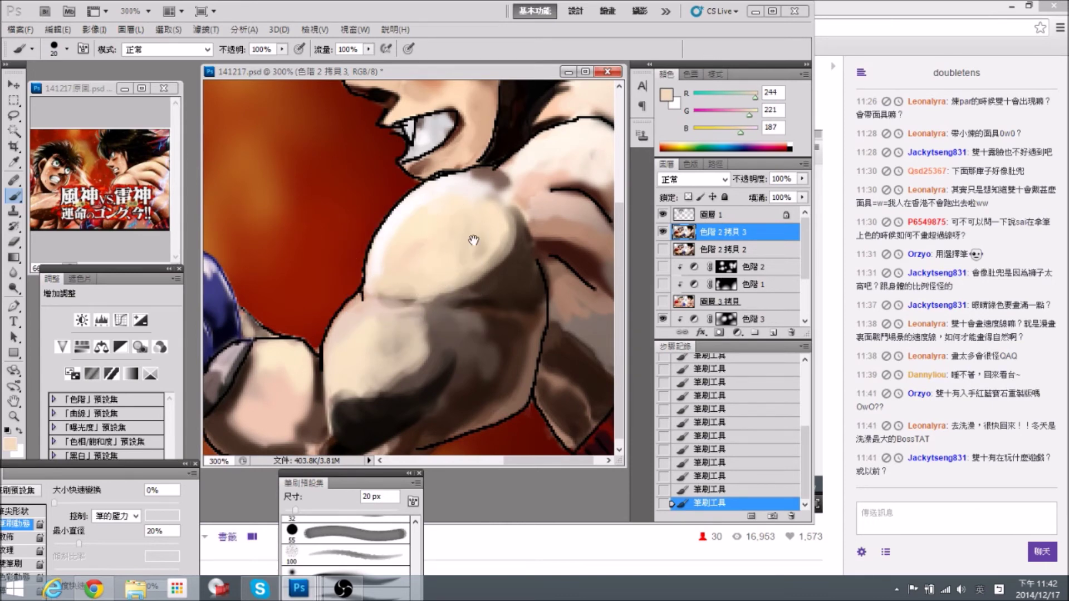
Reduce the brush to 8 px and retouch the opponent's cheek and hairline with sampled skin and dark reddish-brown tones.
left_click_drag(473, 241, 430, 244)
key("bracketleft")
key("bracketleft")
key("bracketleft")
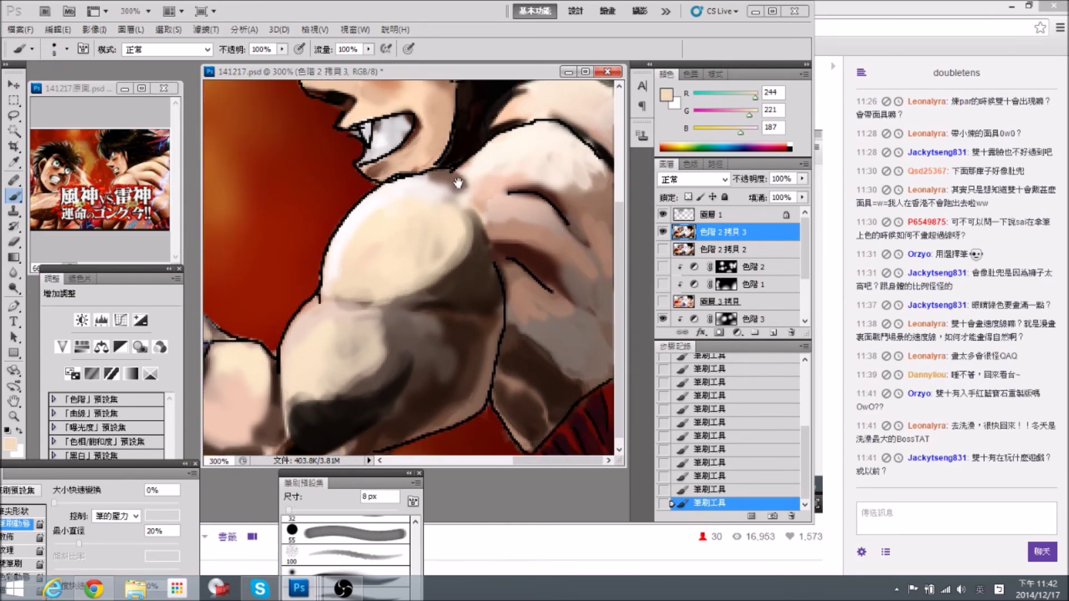
left_click_drag(458, 183, 458, 277)
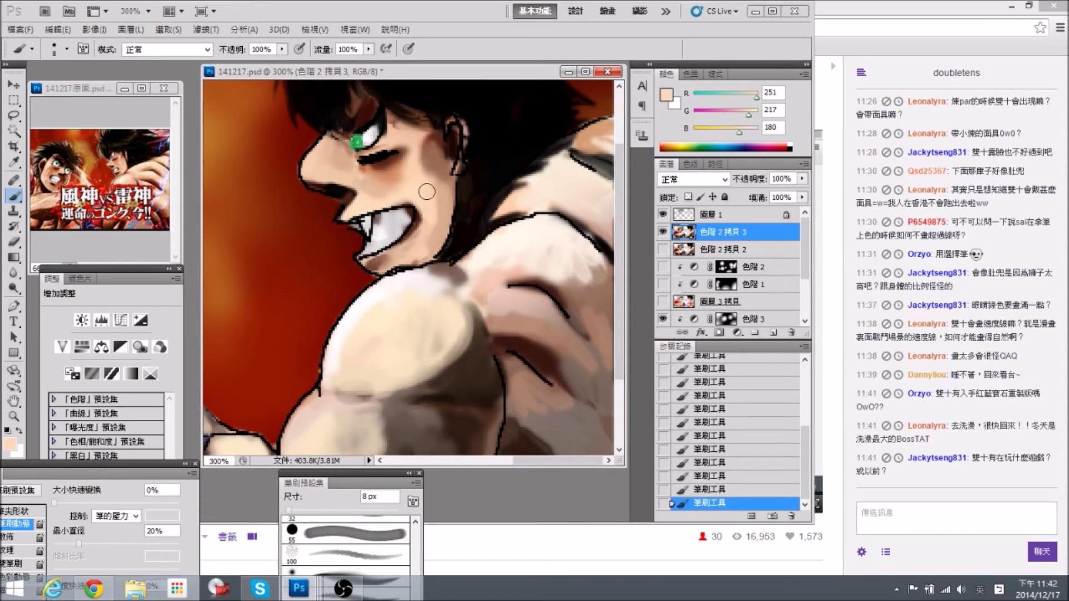
left_click(424, 166, "alt")
left_click(424, 196, "alt")
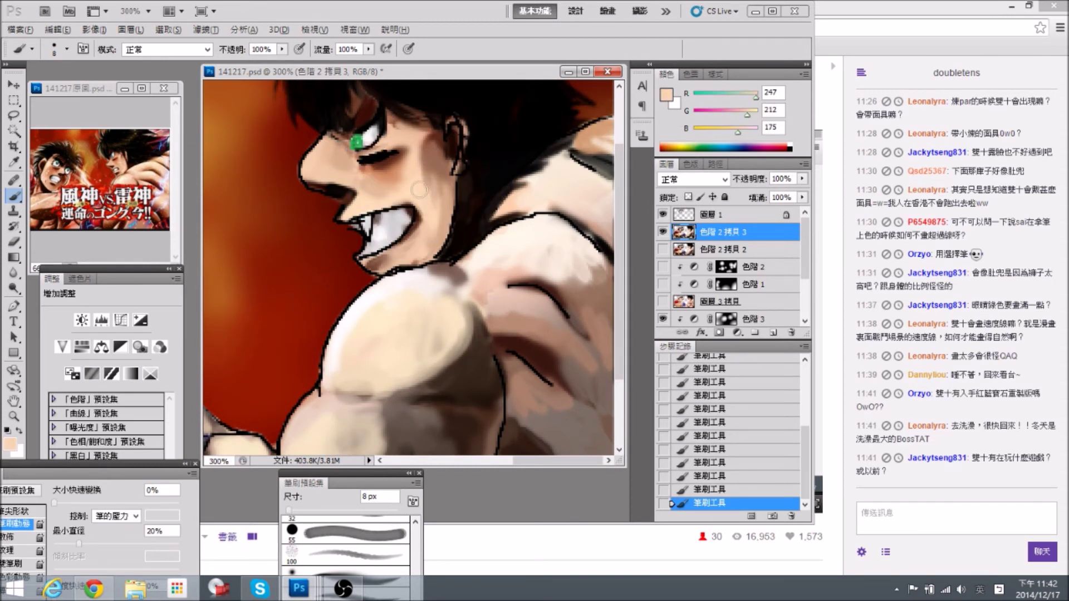
left_click(442, 127, "alt")
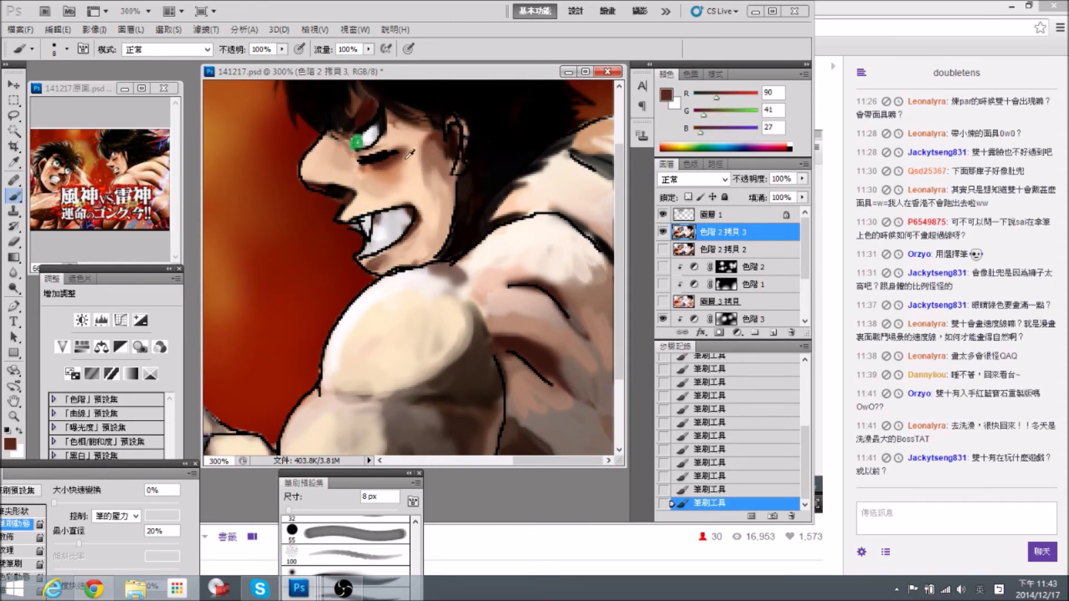
Darken the shadow beneath the opponent's eye with black and soften its edge with sampled facial tones.
left_click(406, 149, "alt")
key("d")
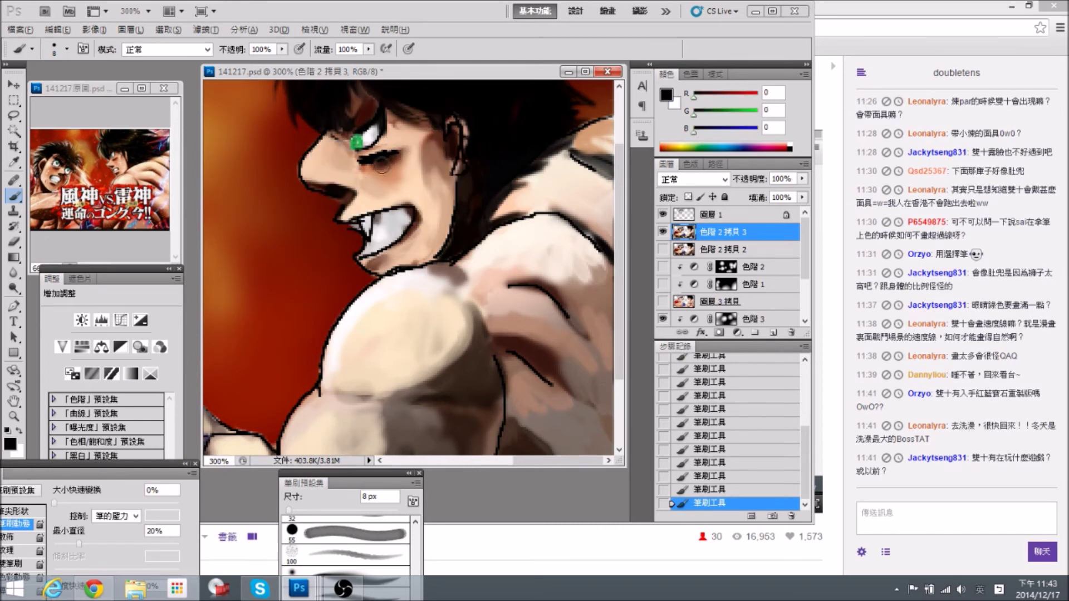
left_click(394, 167, "alt")
left_click_drag(343, 157, 386, 186)
left_click(385, 176, "alt")
Blend the opponent's chin and the top of the front shoulder just below it with sampled light and mid skin tones.
left_click_drag(491, 220, 447, 170)
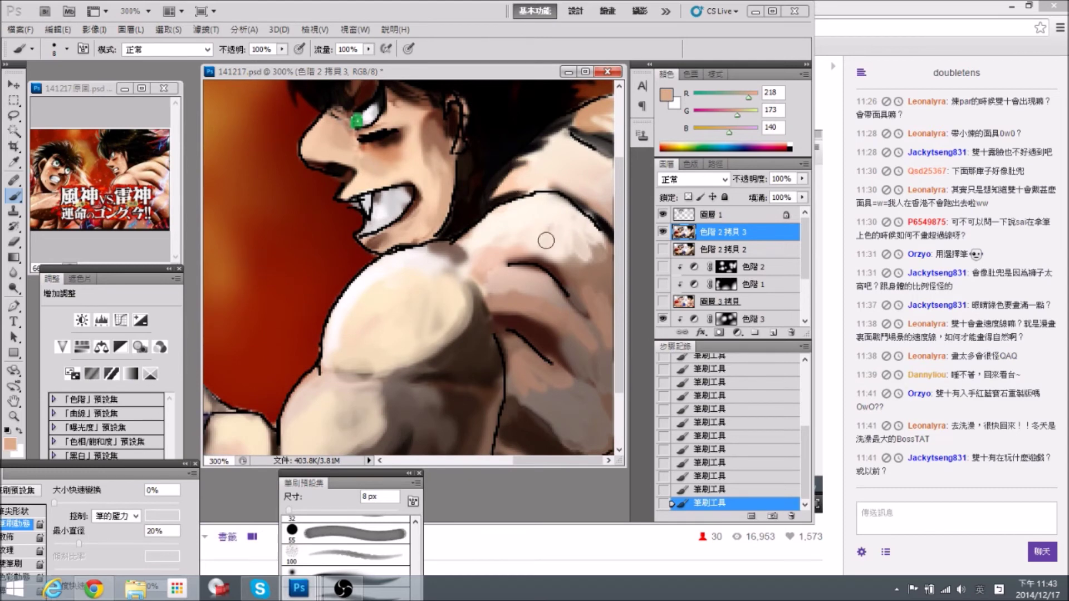
left_click(484, 264, "alt")
left_click(445, 252, "alt")
left_click_drag(433, 252, 398, 261)
left_click(397, 241, "alt")
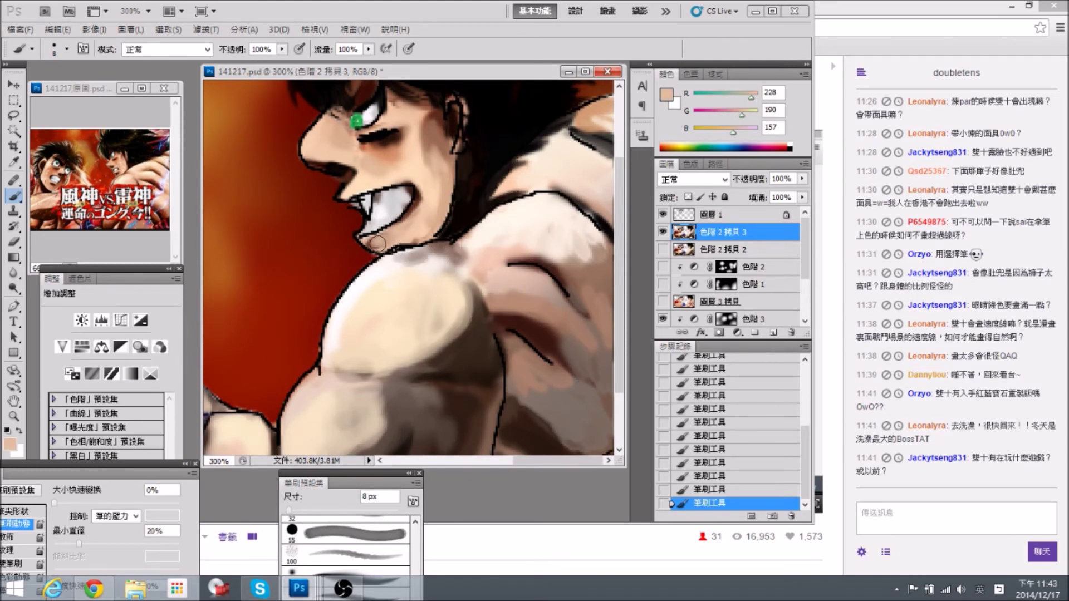
left_click(386, 237, "alt")
left_click(392, 241, "alt")
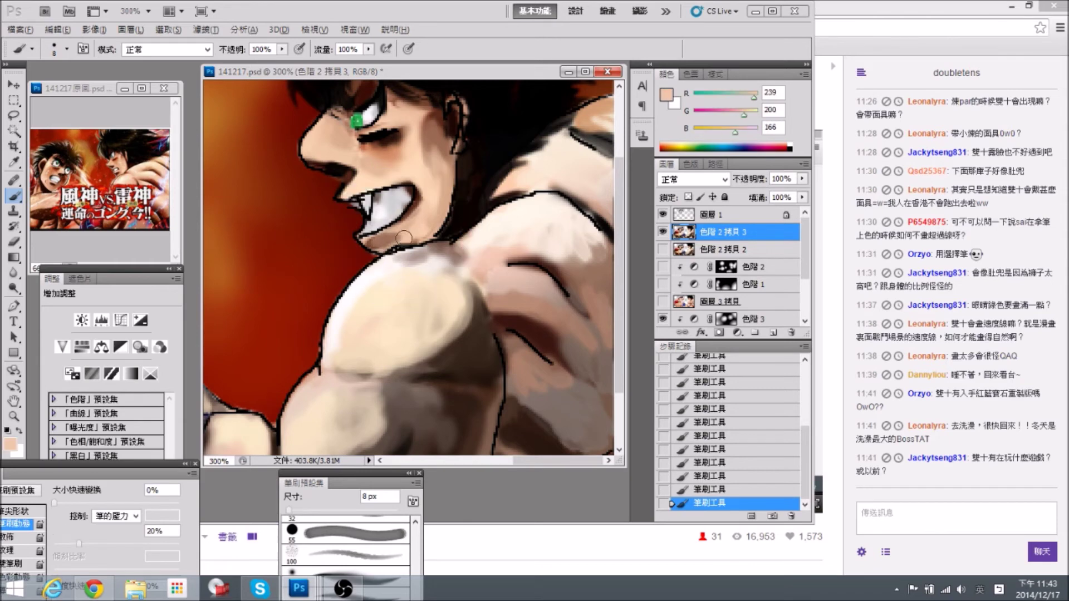
left_click_drag(452, 235, 451, 198)
left_click(401, 238, "alt")
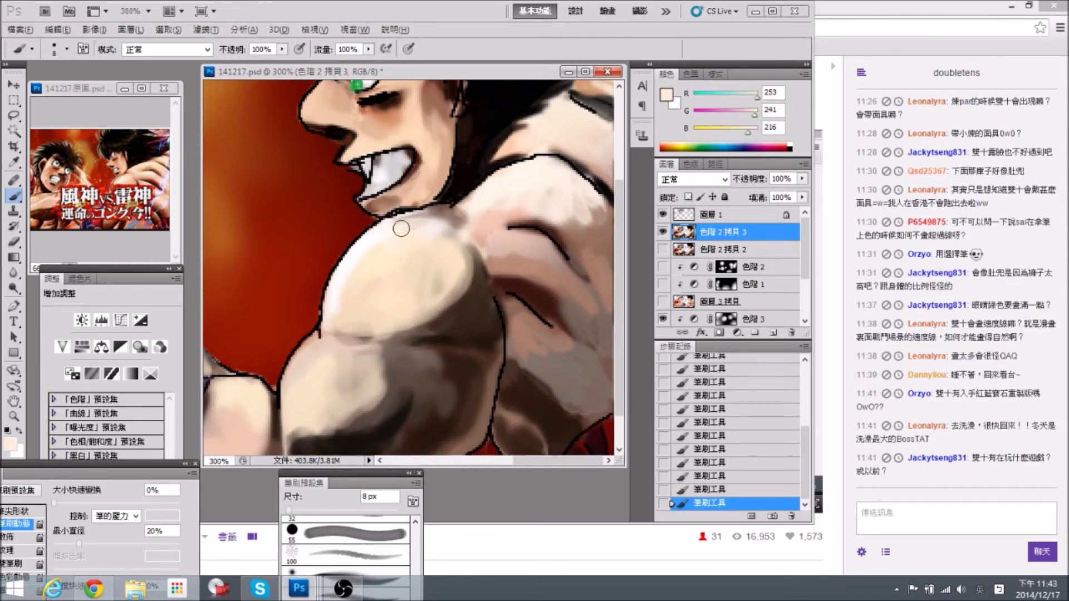
Shade the opponent's rear shoulder above its upper black crease with sampled browns, enlarging the brush to 9 px.
left_click_drag(602, 234, 601, 211)
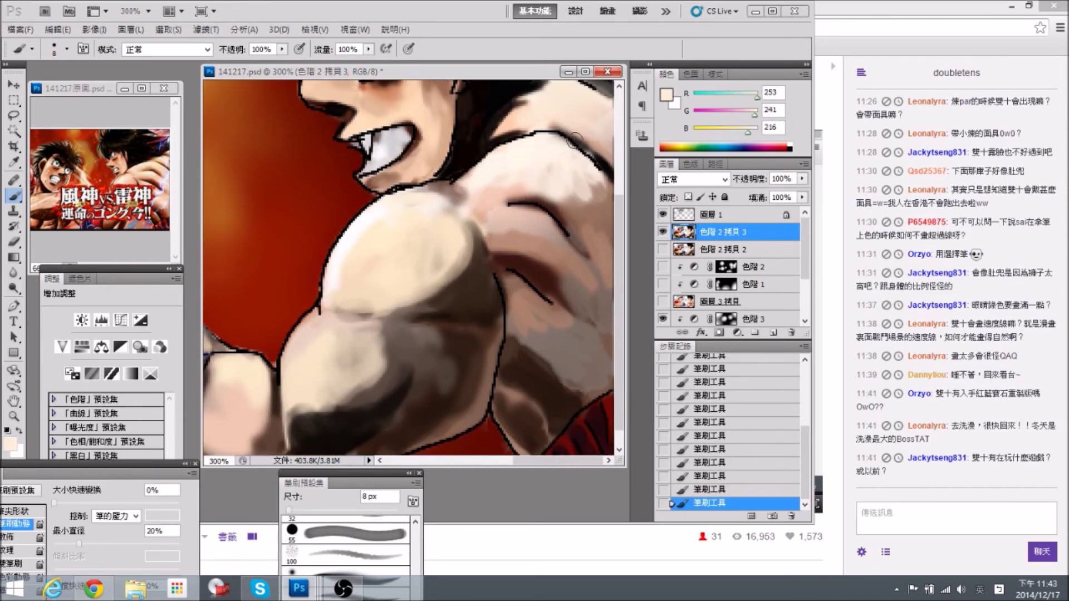
left_click(540, 228, "alt")
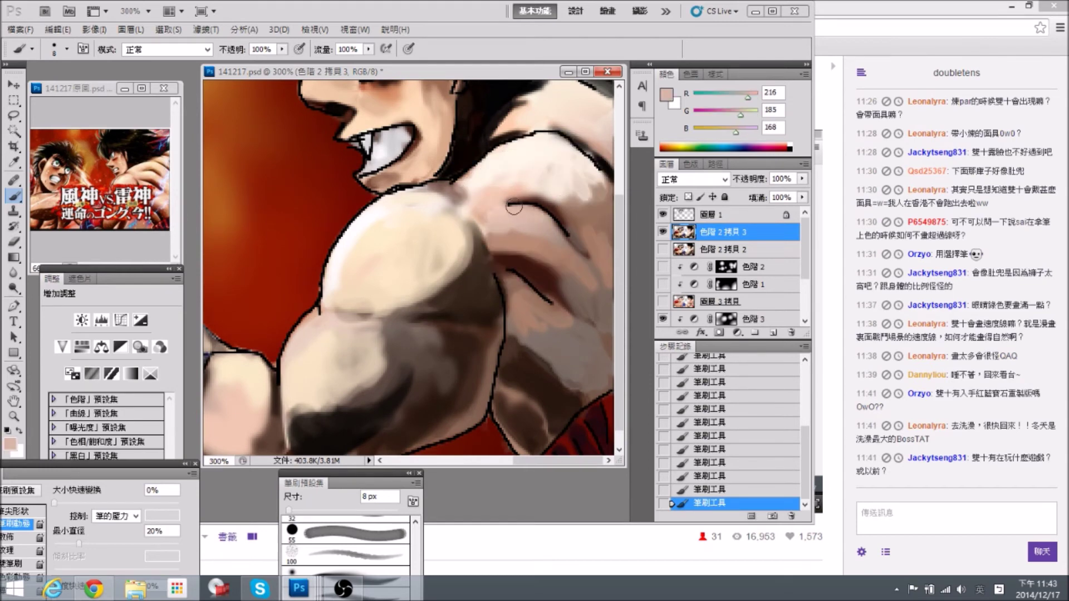
left_click(560, 222, "alt")
left_click(561, 210, "alt")
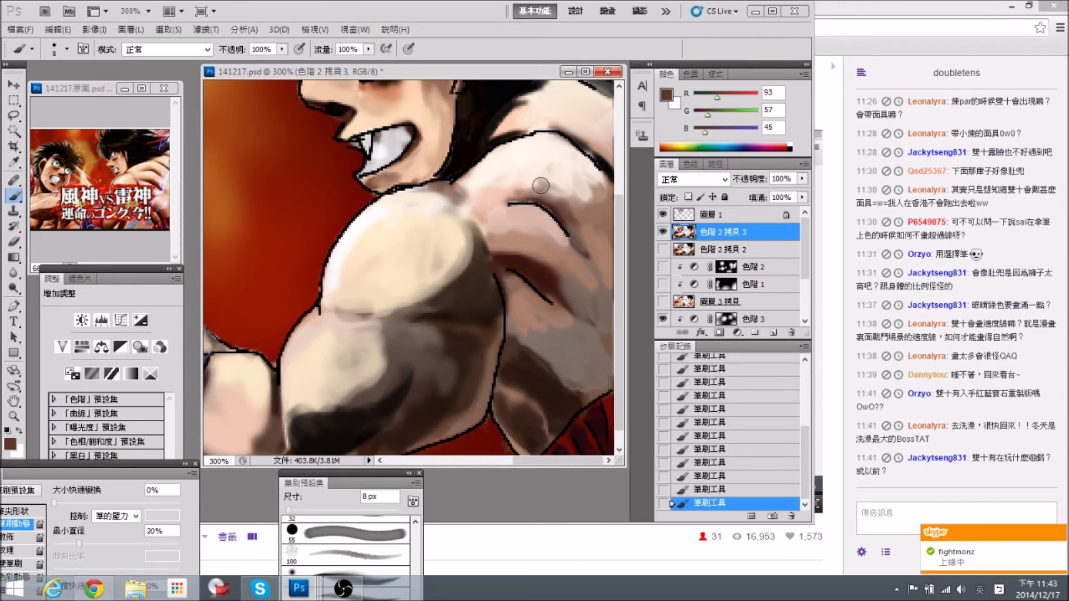
mouse_move(531, 193)
left_mouse_down()
mouse_move(553, 196)
mouse_move(551, 215)
left_mouse_up()
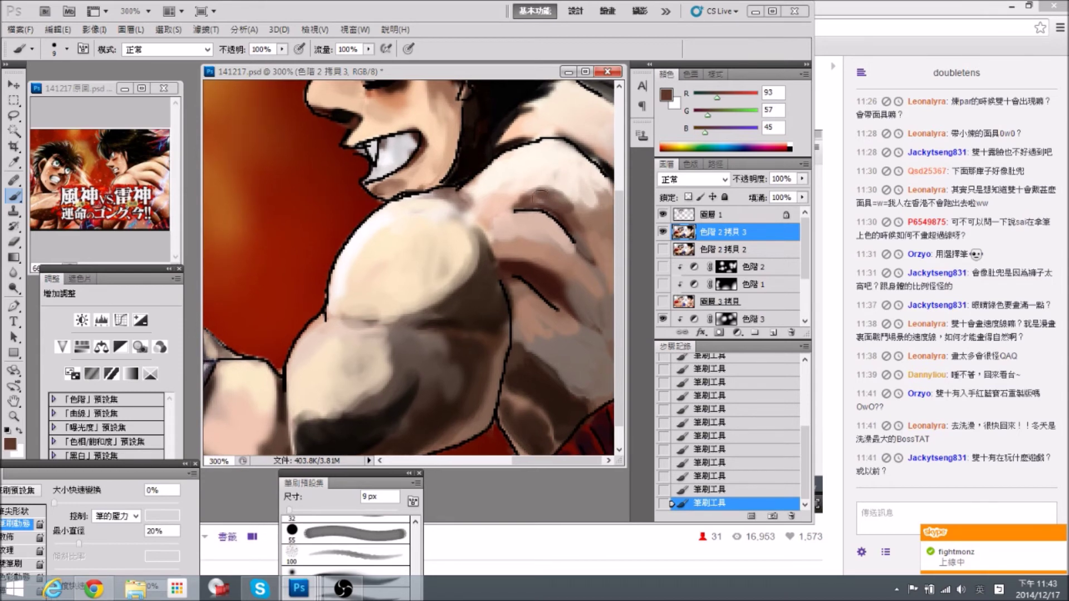
left_click(531, 191, "alt")
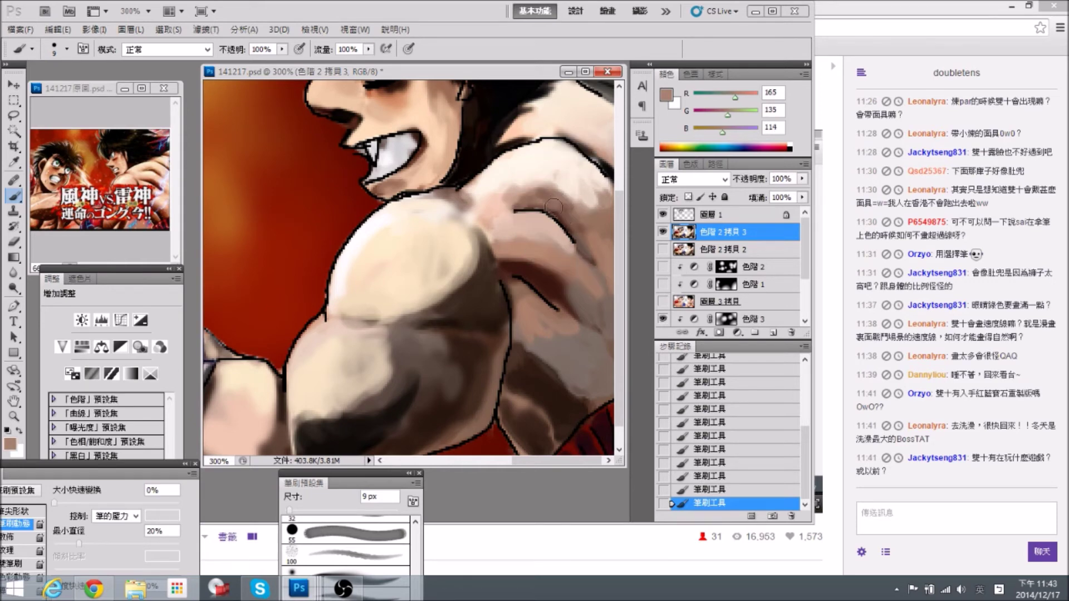
left_click(582, 223, "alt")
left_click(604, 240, "alt")
left_click(562, 239, "alt")
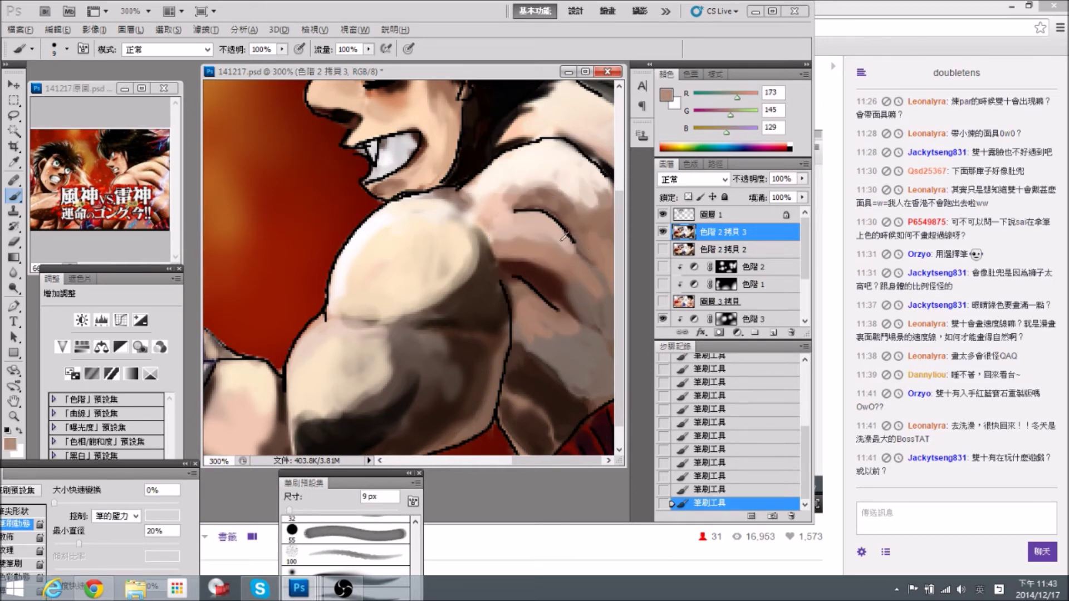
Smooth the highlight along the top of the opponent's rear shoulder with sampled pale skin tones.
left_click(568, 171, "alt")
left_click(553, 148, "alt")
mouse_move(573, 143)
left_mouse_down()
mouse_move(580, 202)
mouse_move(579, 169)
left_mouse_up()
left_click(601, 192, "alt")
left_click(566, 159, "alt")
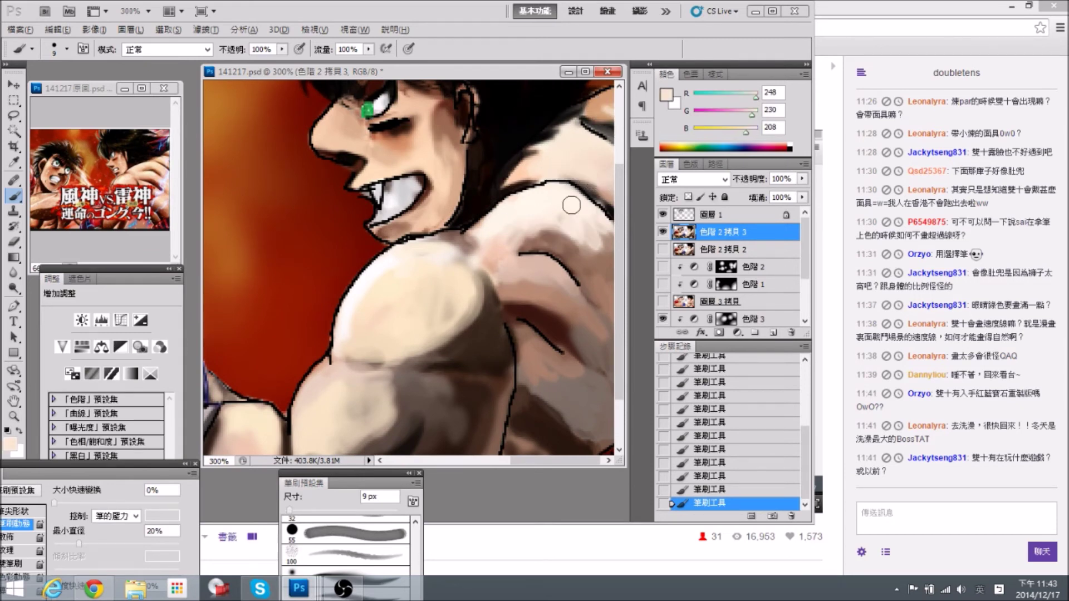
left_click(588, 207, "alt")
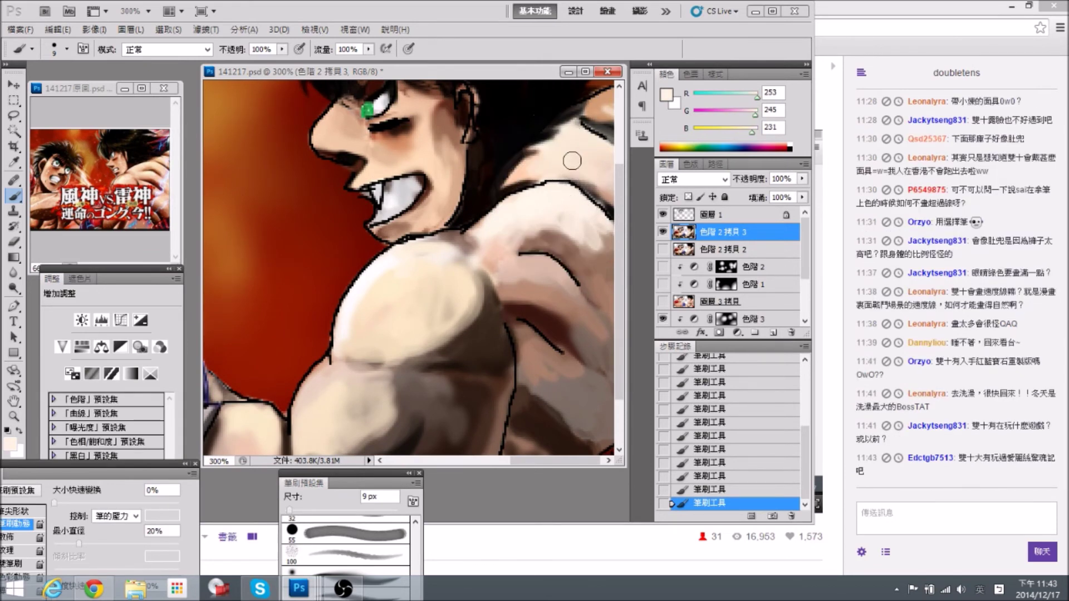
left_click_drag(594, 221, 577, 191)
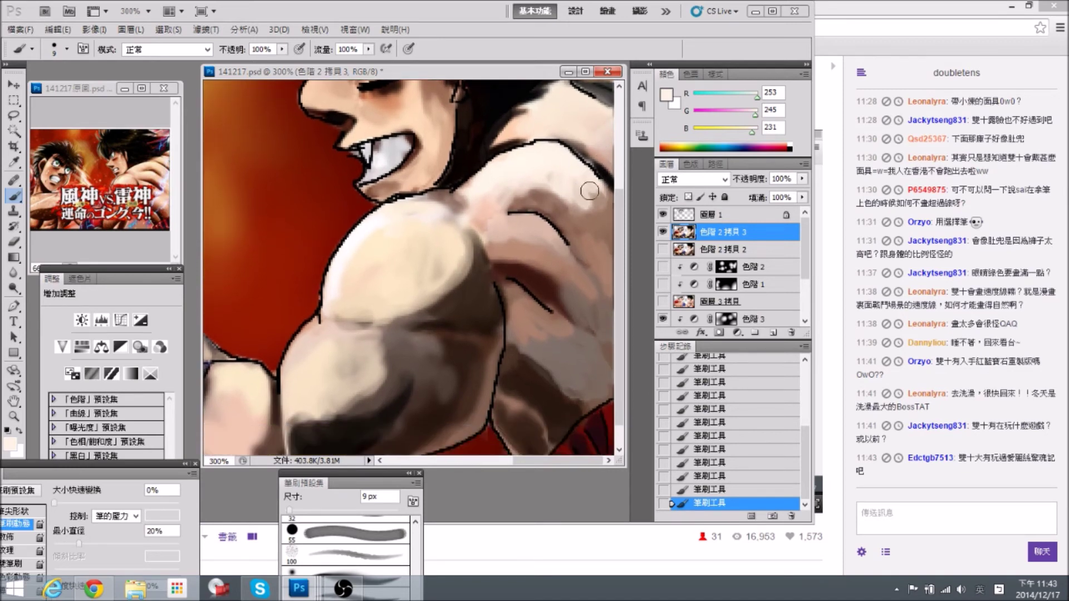
Refine the dark outline and adjoining skin at the back of the opponent's rear shoulder with sampled black, cream, grey and tan.
left_click(605, 173, "alt")
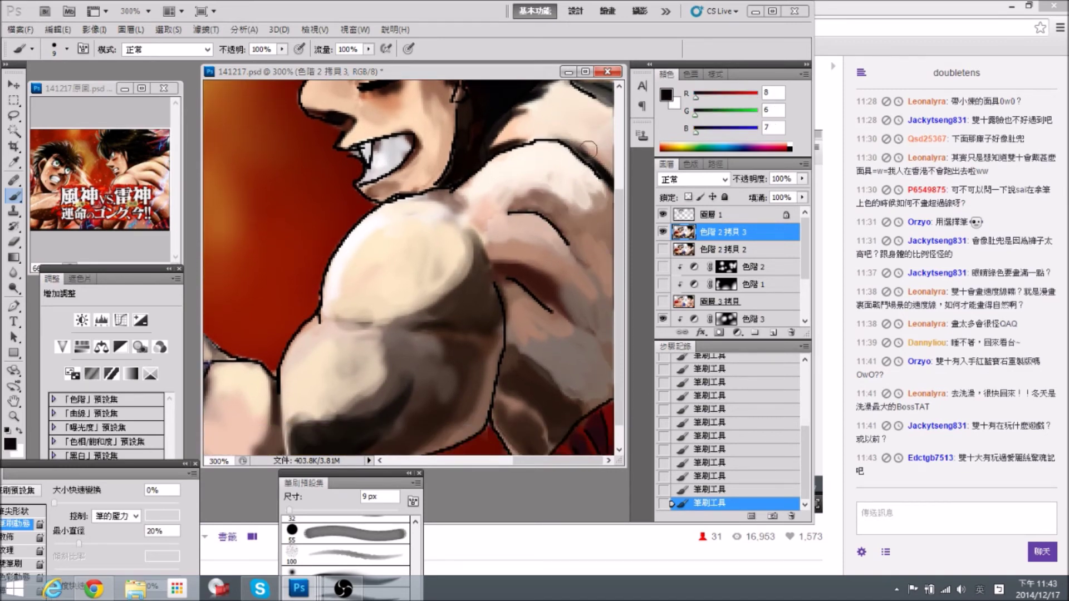
left_click(579, 169, "alt")
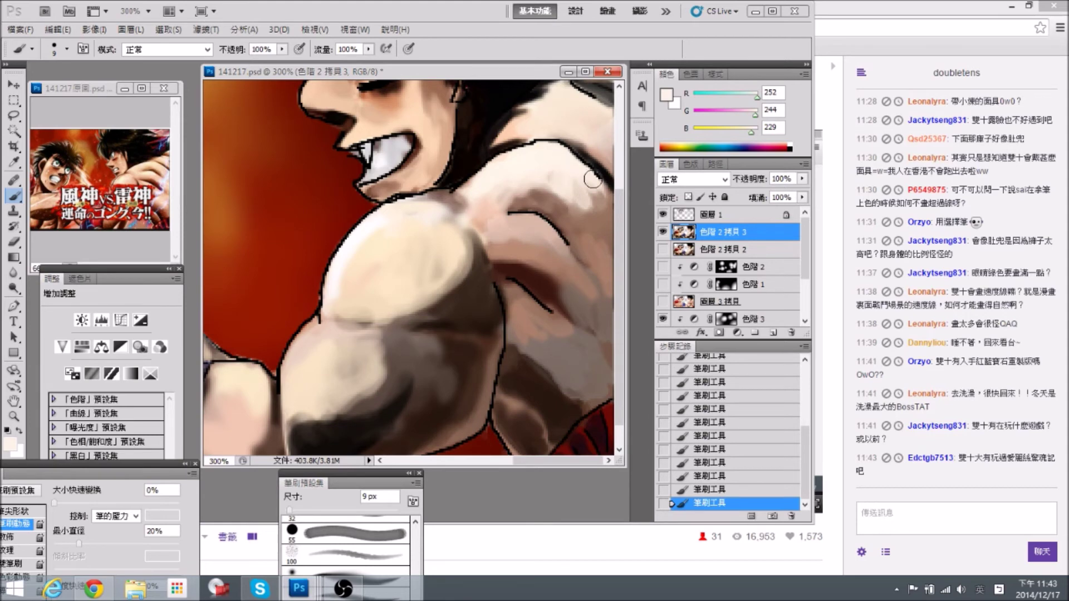
left_click_drag(559, 135, 576, 218)
mouse_move(592, 192)
left_mouse_down()
mouse_move(574, 187)
mouse_move(559, 155)
mouse_move(594, 158)
mouse_move(592, 151)
left_mouse_up()
left_click(588, 167, "alt")
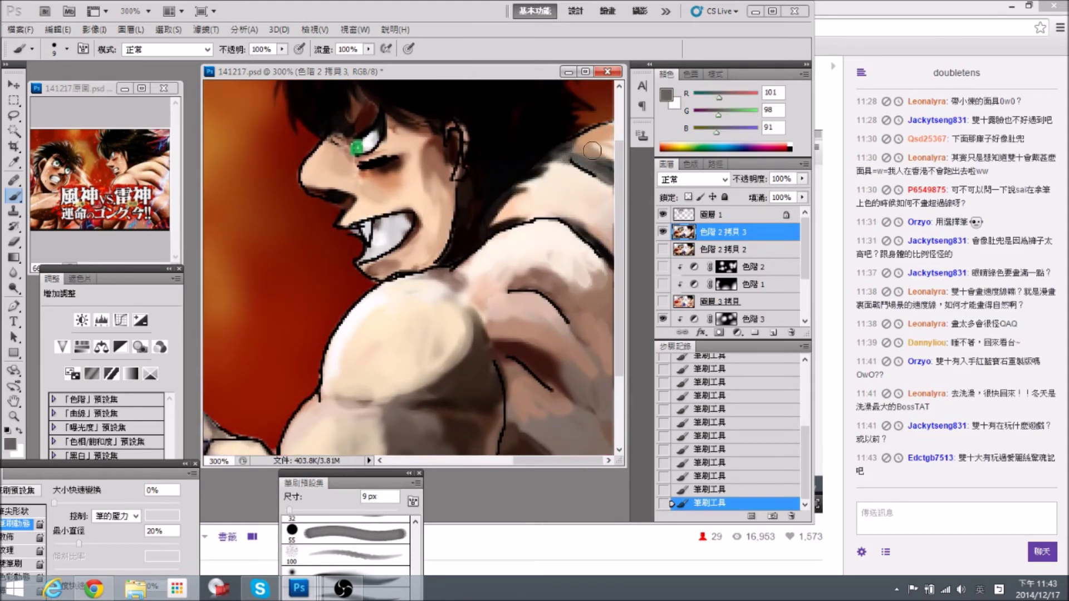
left_click(584, 147, "alt")
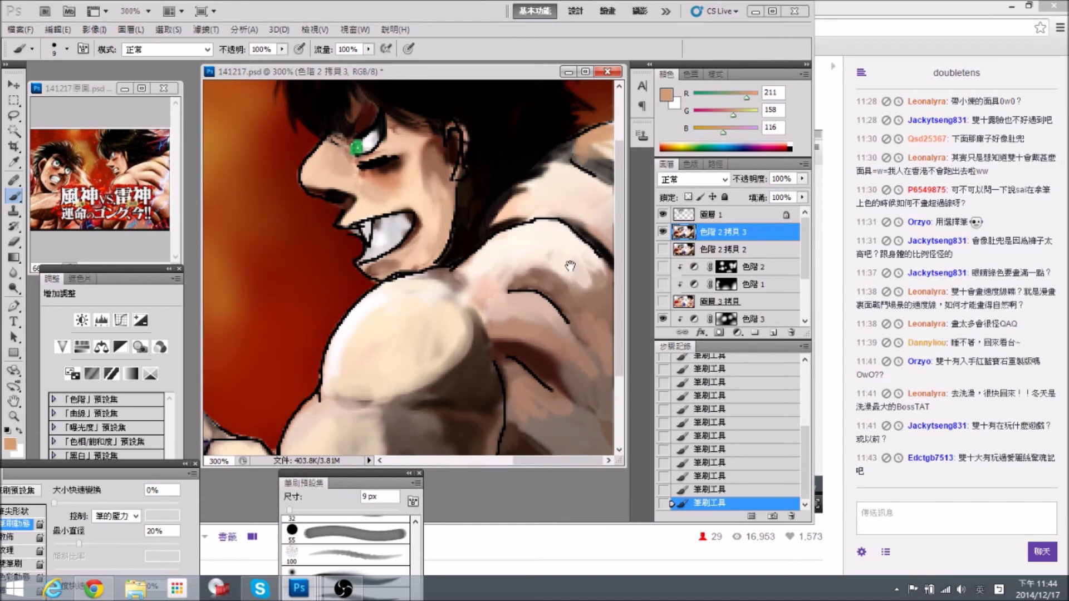
scroll(557, 250, "down", 3)
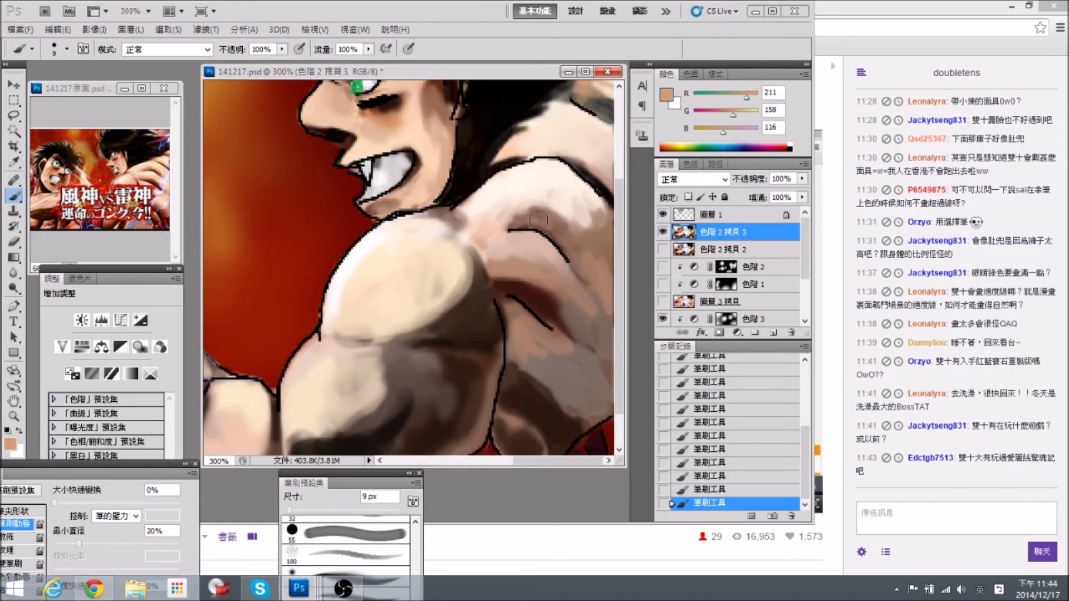
Sample a near-black brown and deepen the shadow above the rear shoulder's upper crease with a 4 to 7 px brush.
left_click(548, 417, "alt")
left_click(467, 166, "alt")
key("bracketleft")
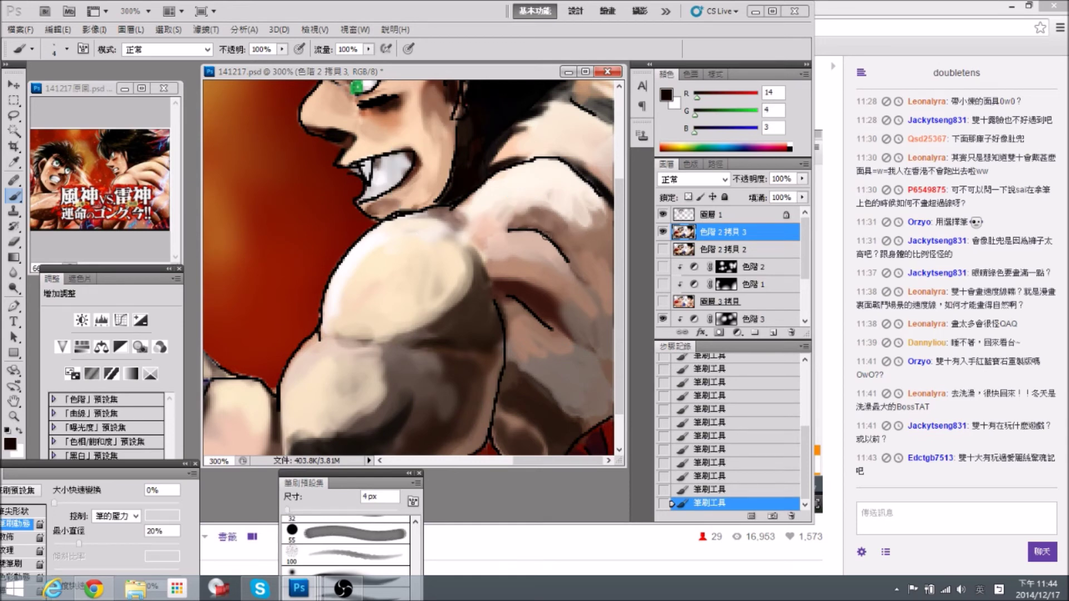
scroll(543, 228, "down", 1)
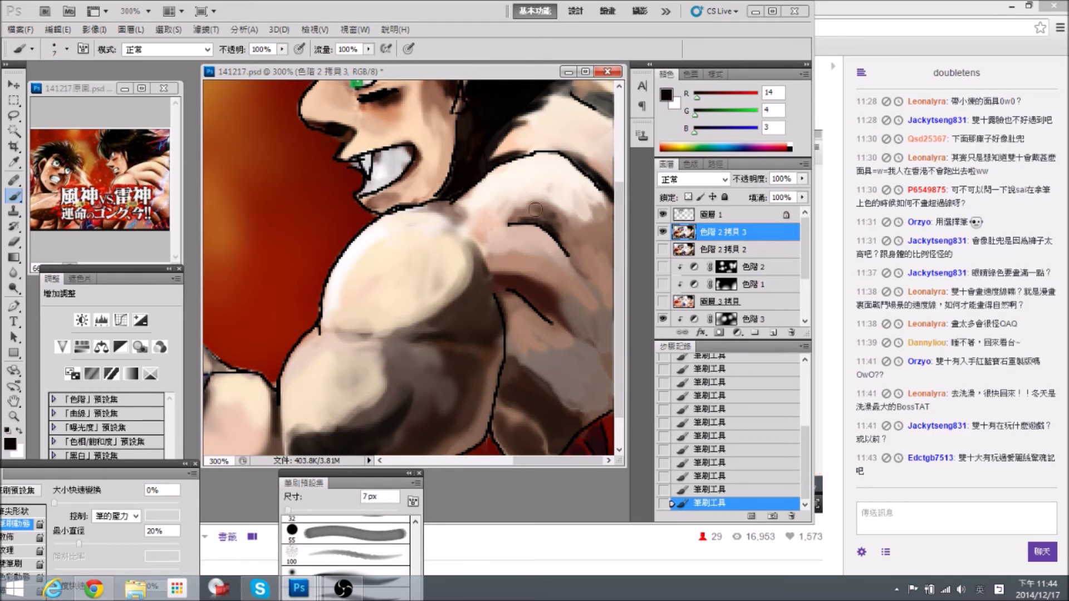
Set the brush to 8 px and blend the upper crease's dark shadow into the rear shoulder with sampled brown and skin tones.
key("bracketright")
left_click(567, 224, "alt")
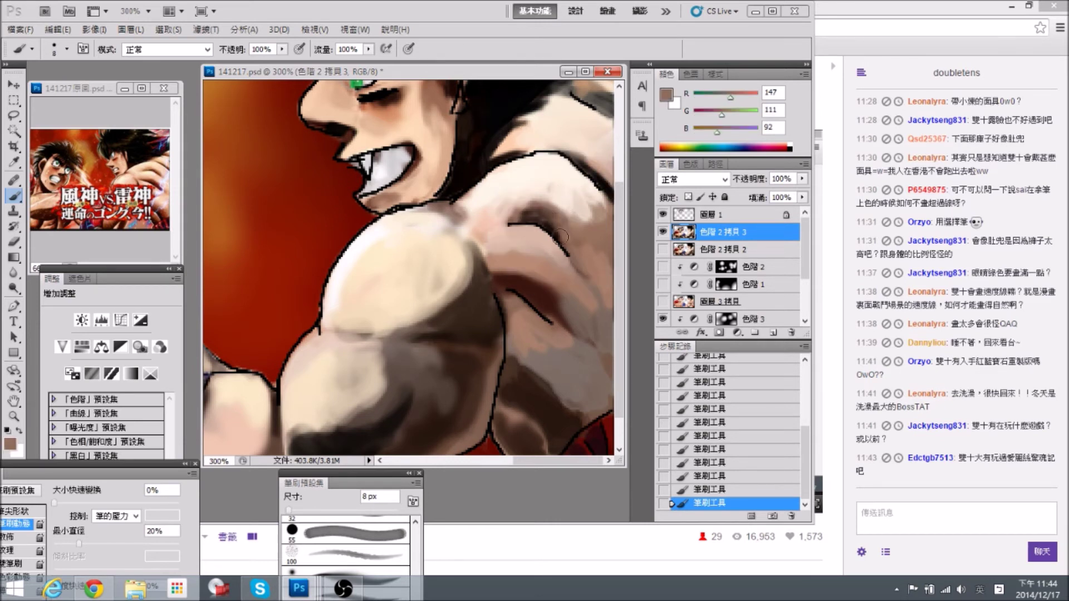
left_click(538, 218, "alt")
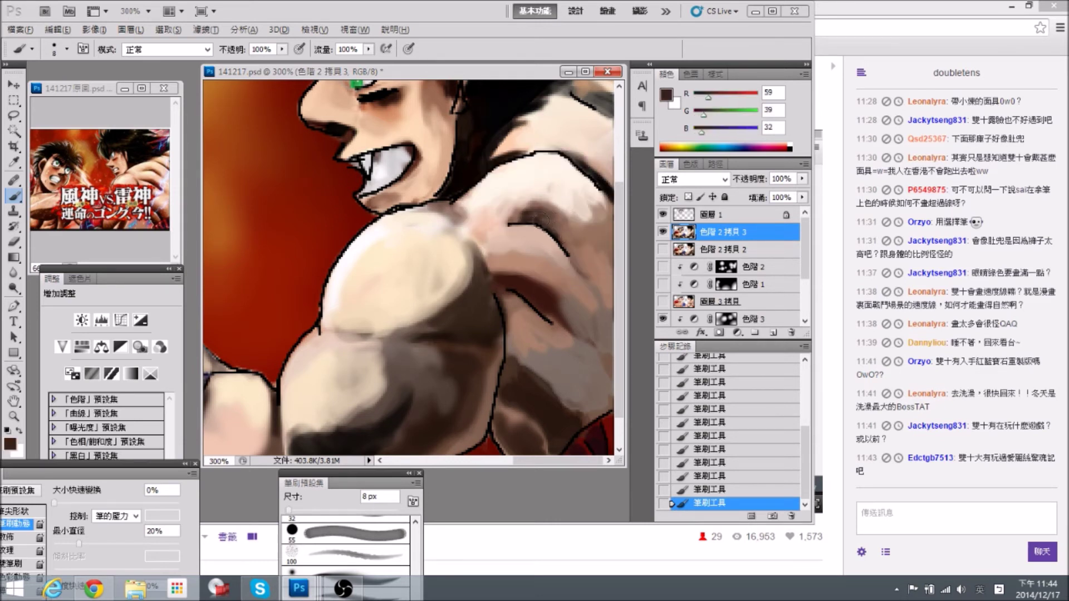
left_click_drag(546, 209, 541, 201)
left_click(540, 207, "alt")
left_click(544, 210, "alt")
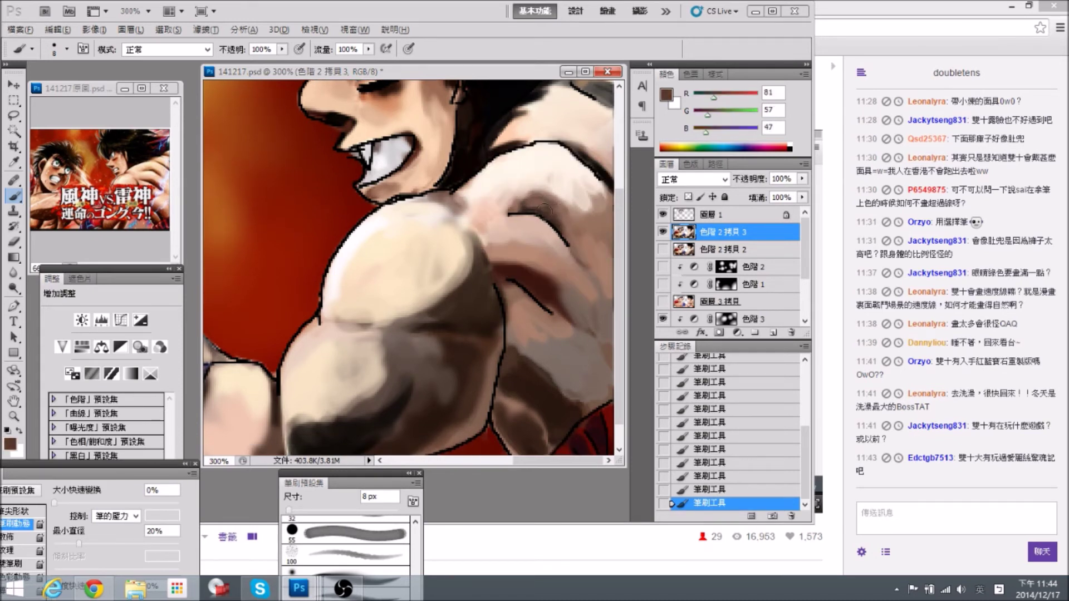
left_click(510, 210, "alt")
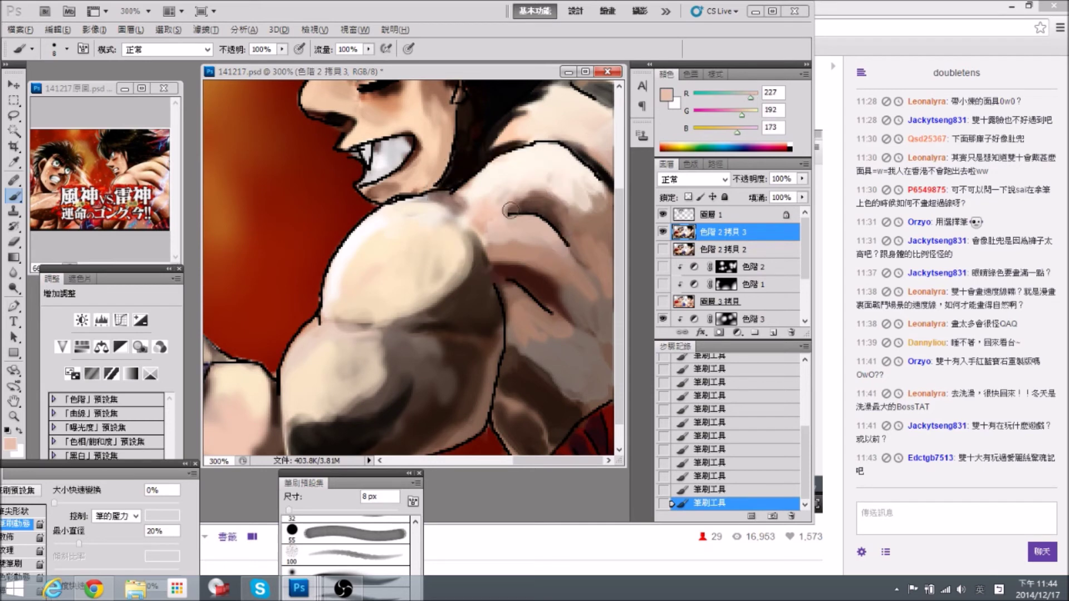
left_click(559, 201, "alt")
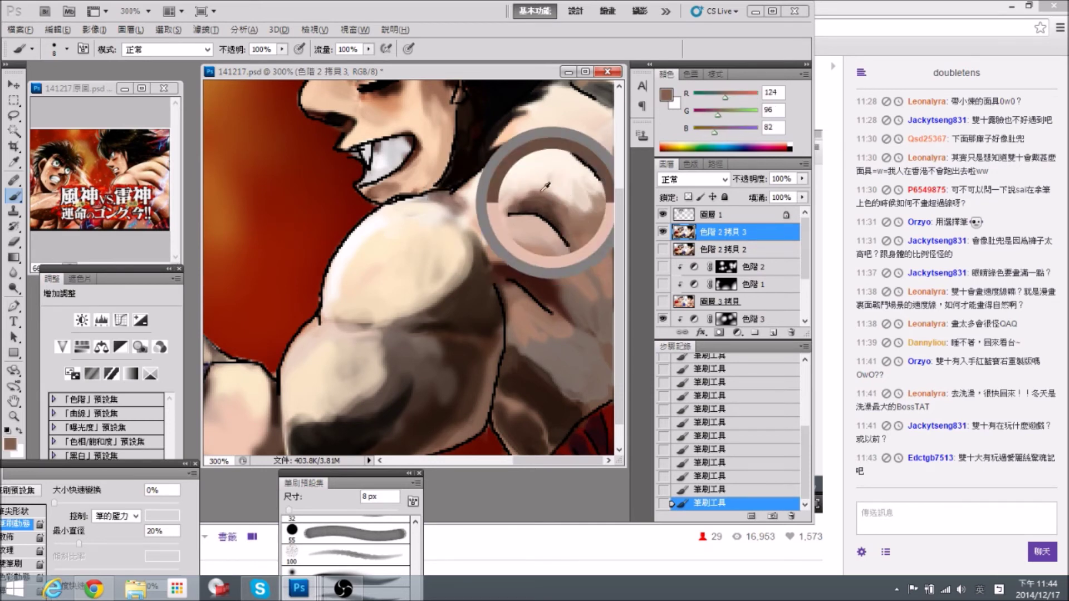
Paint a dark brown diagonal shadow along the lower black crease beneath the opponent's rear shoulder.
mouse_move(526, 281)
left_mouse_down()
mouse_move(549, 219)
mouse_move(520, 294)
mouse_move(535, 290)
mouse_move(524, 282)
mouse_move(548, 308)
mouse_move(511, 277)
mouse_move(538, 287)
mouse_move(585, 342)
left_mouse_up()
left_click(552, 223, "alt")
left_click(548, 221, "alt")
left_click(557, 301, "alt")
left_click_drag(548, 281, 596, 344)
left_click_drag(560, 307, 570, 320)
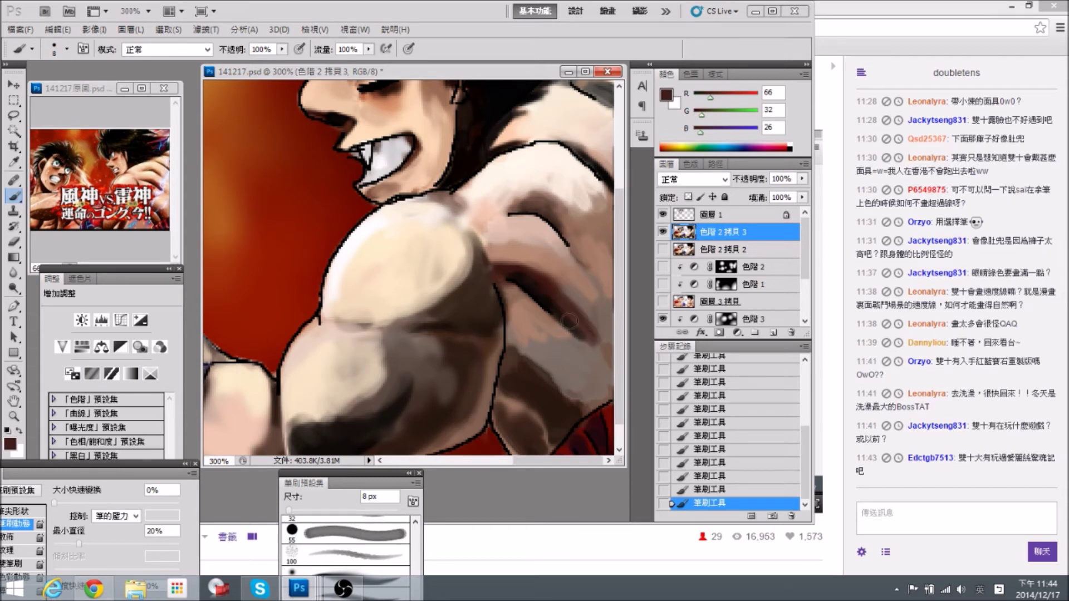
left_click(547, 298, "alt")
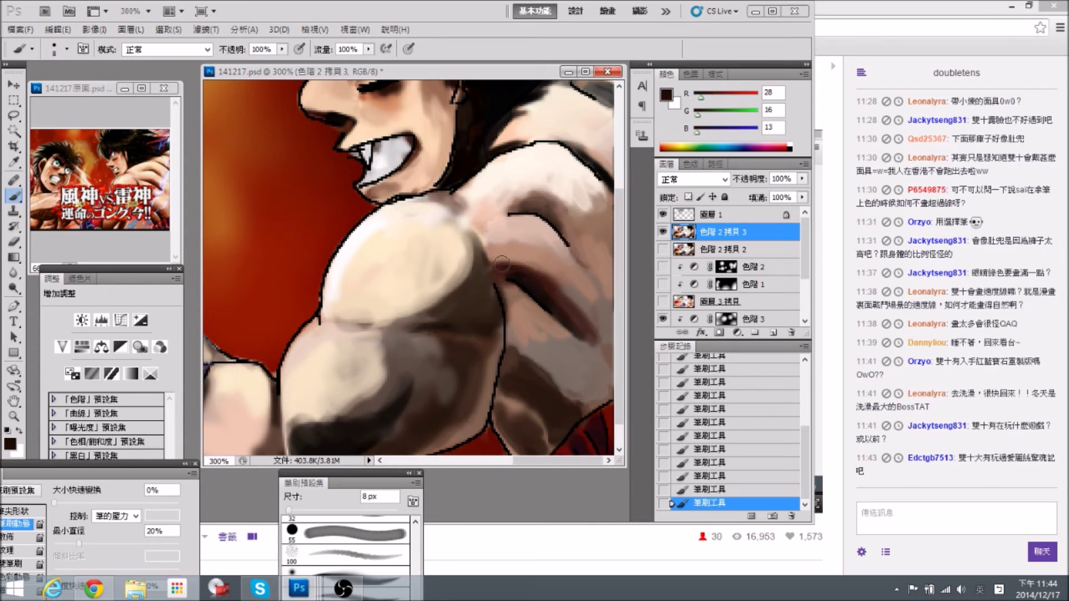
Set the brush to 10 px and blend the diagonal shadow beneath the rear shoulder with sampled dark brown, mid-brown and tan.
key("bracketright")
key("bracketright")
mouse_move(533, 272)
left_mouse_down()
mouse_move(499, 267)
mouse_move(504, 282)
left_mouse_up()
left_click(493, 241, "alt")
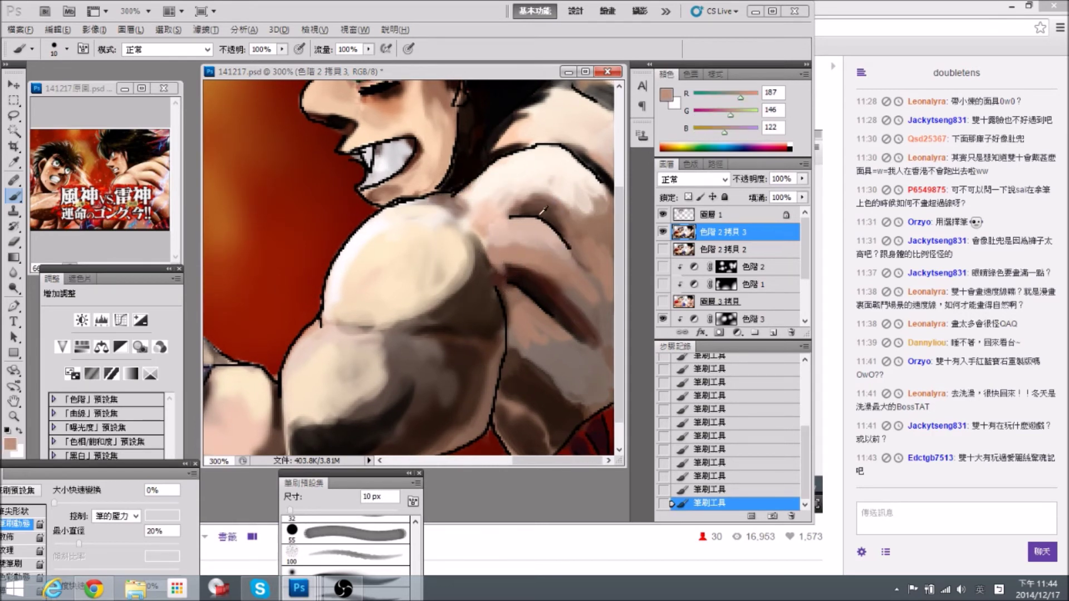
left_click(532, 279, "alt")
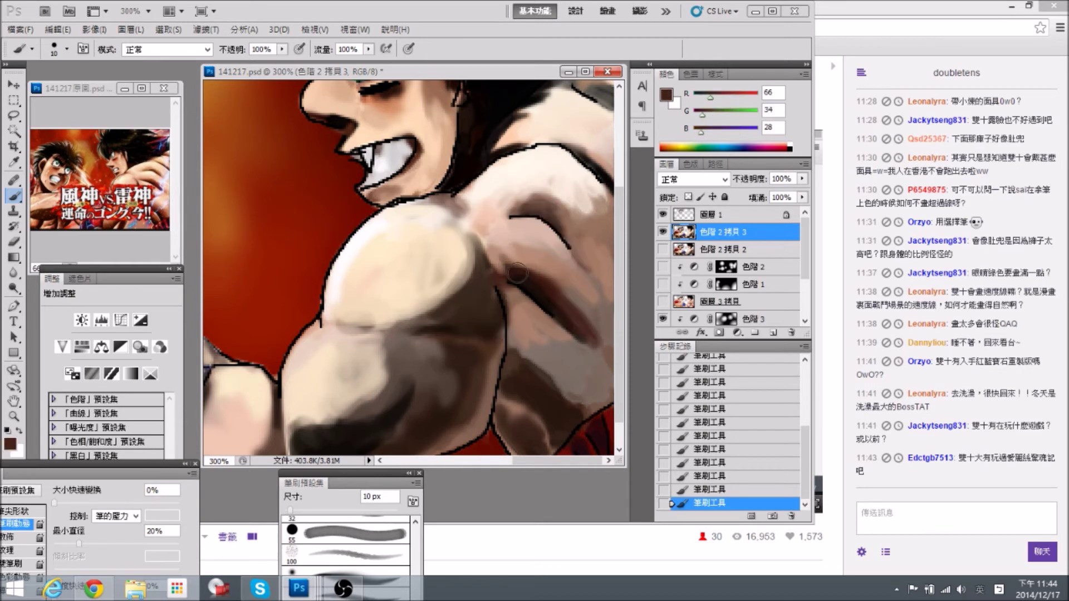
left_click(512, 255, "alt")
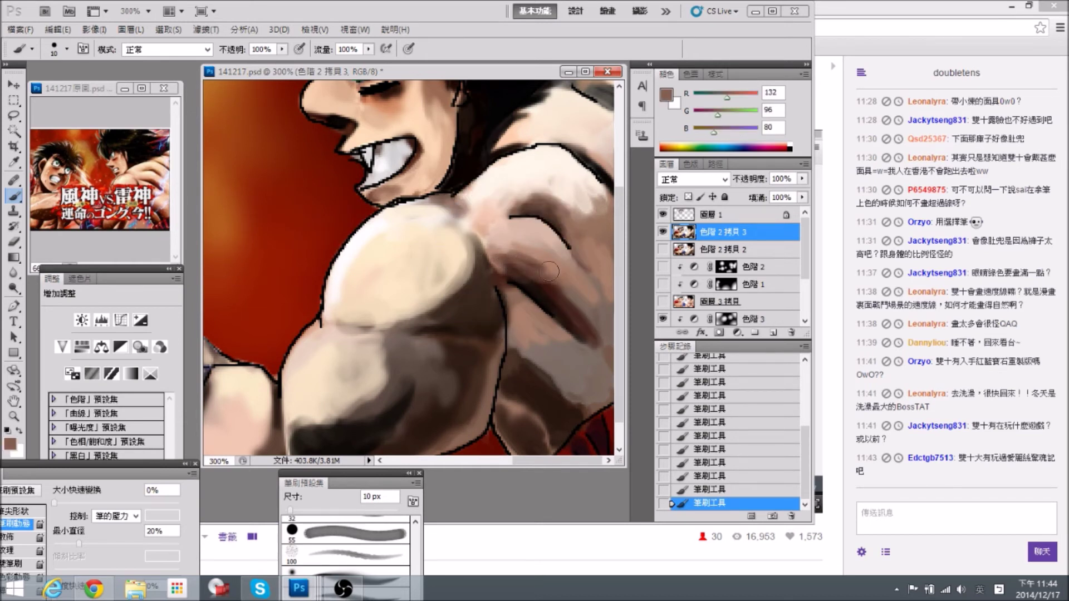
left_click(600, 248, "alt")
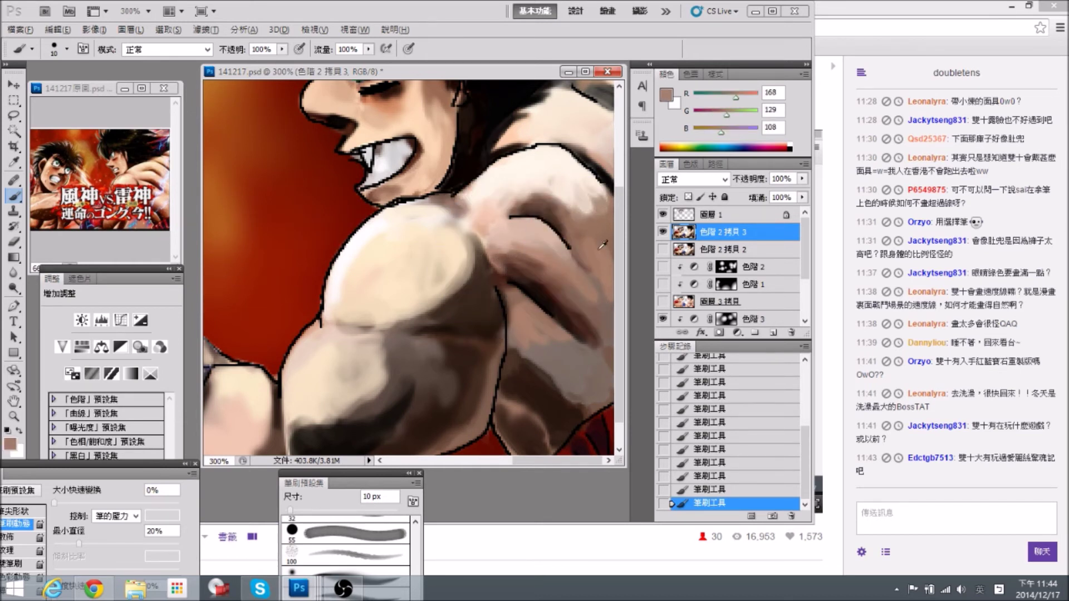
Smooth the skin along the back edge of the rear shoulder with sampled tan and brown tones.
left_click(593, 215, "alt")
left_click(587, 217, "alt")
mouse_move(587, 218)
left_mouse_down()
mouse_move(574, 207)
mouse_move(598, 200)
mouse_move(568, 203)
mouse_move(592, 204)
mouse_move(557, 186)
mouse_move(577, 178)
mouse_move(555, 194)
mouse_move(602, 192)
mouse_move(604, 203)
left_mouse_up()
left_click(564, 170, "alt")
left_click(577, 196, "alt")
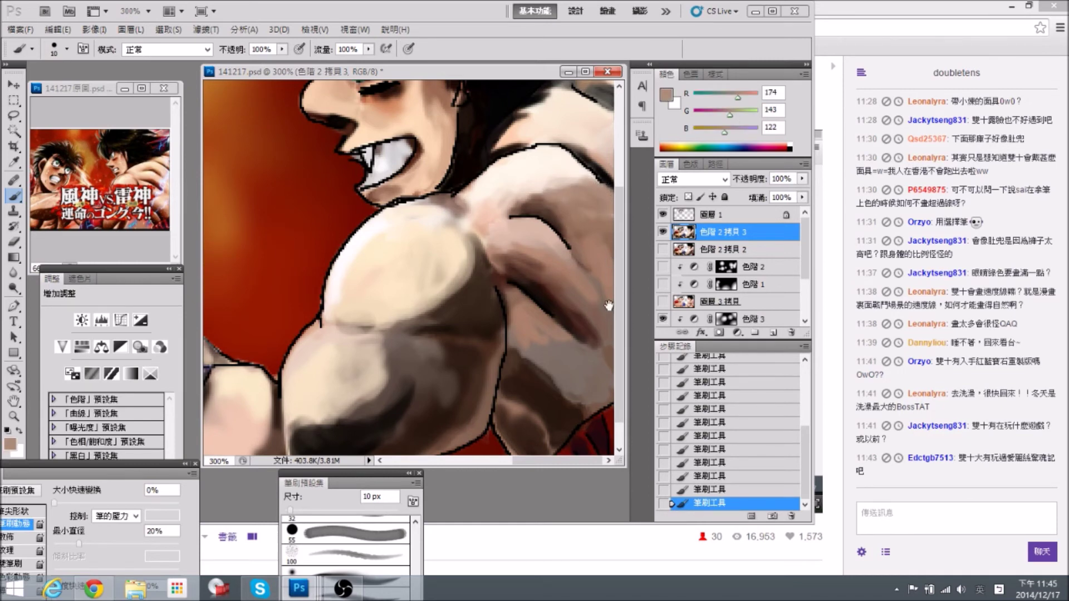
Paint brown shading down the skin above and behind the rear shoulder's upper black crease with sampled skin tones.
left_click_drag(609, 305, 607, 272)
left_click(555, 194, "alt")
left_click_drag(555, 194, 582, 242)
left_click(544, 201, "alt")
mouse_move(549, 208)
left_mouse_down()
mouse_move(584, 243)
mouse_move(566, 241)
mouse_move(578, 237)
mouse_move(591, 255)
left_mouse_up()
left_click(564, 231, "alt")
Soften the diagonal shadow's tail and cover the grey skin beneath it with sampled dark brown, brown and tan.
left_click(579, 313, "alt")
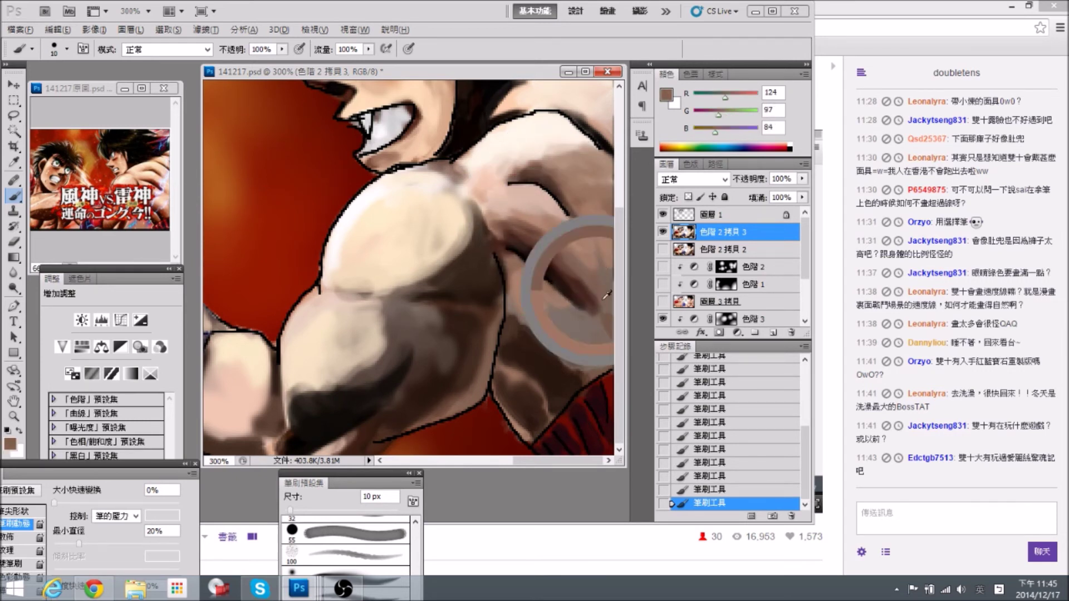
left_click(562, 274, "alt")
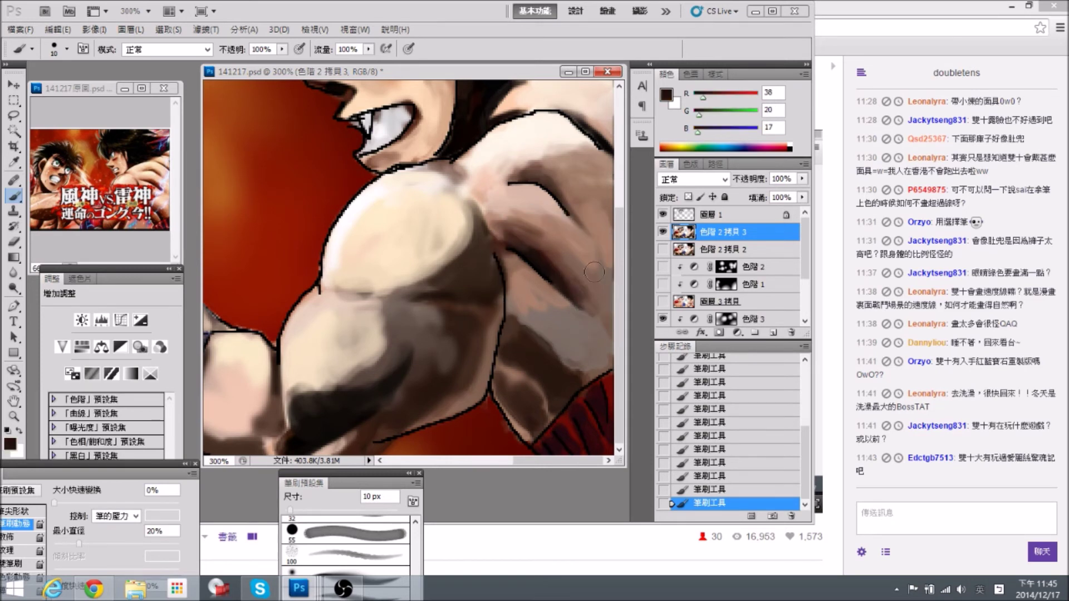
left_click(596, 307, "alt")
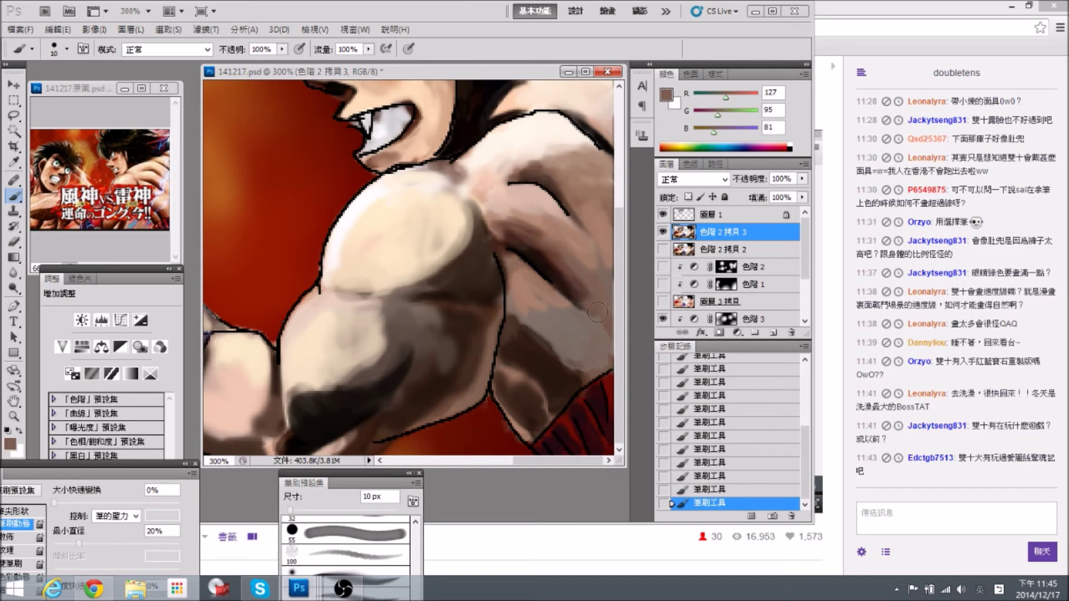
left_click(544, 225, "alt")
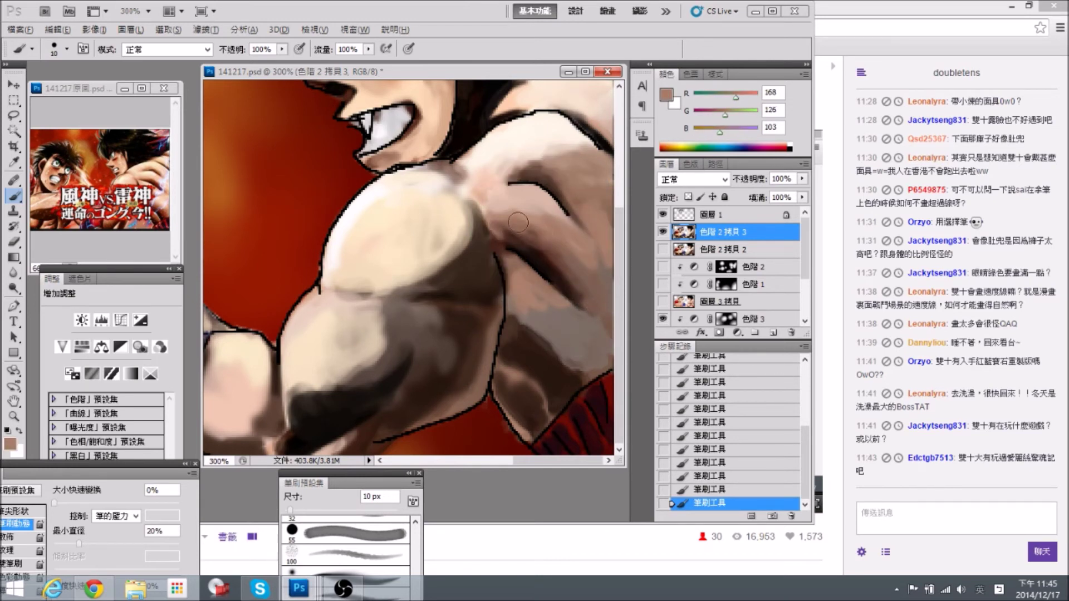
left_click(524, 285, "alt")
mouse_move(536, 294)
left_mouse_down()
mouse_move(569, 312)
mouse_move(537, 310)
mouse_move(566, 314)
left_mouse_up()
left_click(561, 303, "alt")
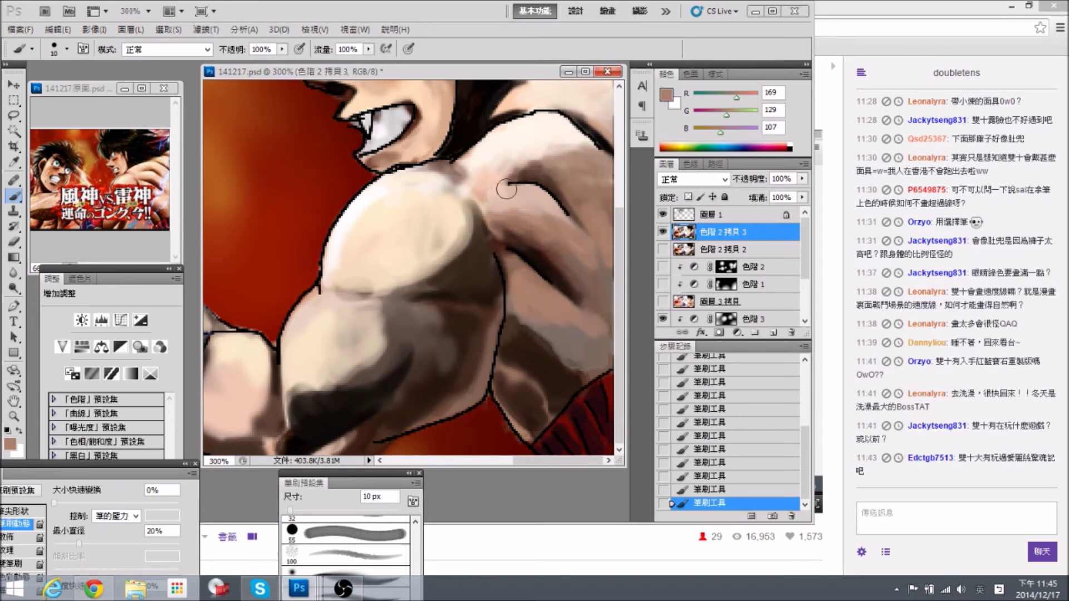
Sample cream and pale pink and blend the rear shoulder's highlight into the skin at the start of the upper crease.
left_click(538, 136, "alt")
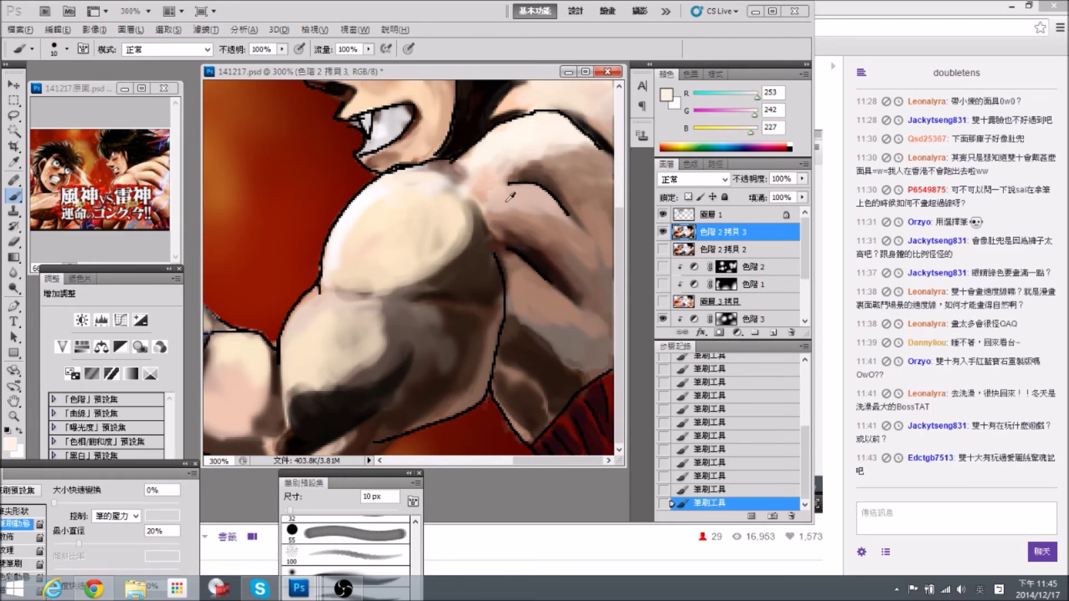
left_click(510, 152, "alt")
mouse_move(501, 166)
left_mouse_down()
mouse_move(484, 190)
mouse_move(456, 166)
left_mouse_up()
left_click_drag(534, 202, 538, 208)
left_click(553, 160, "alt")
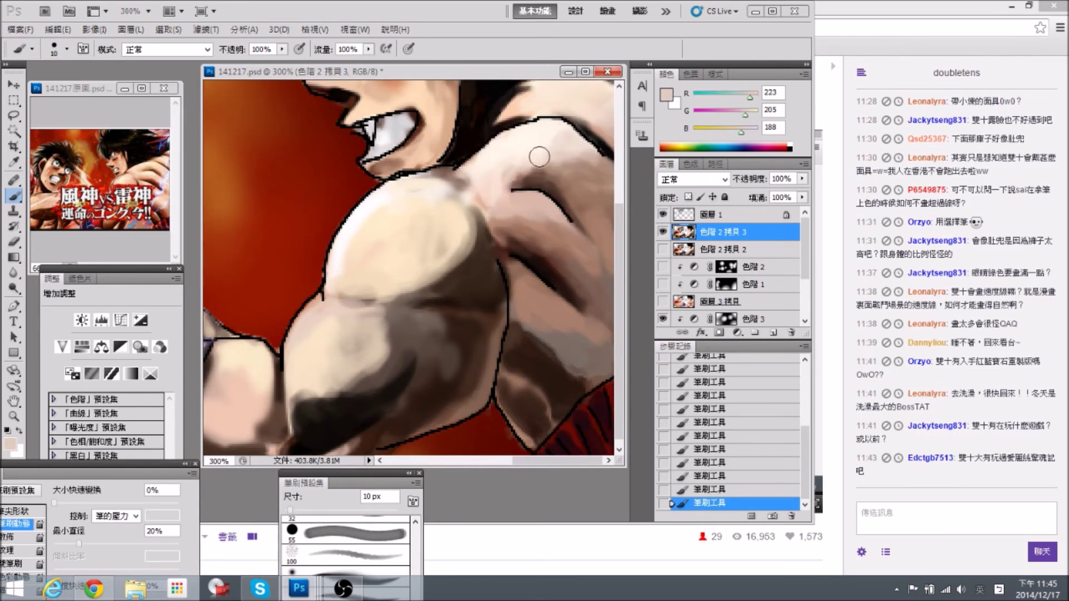
left_click_drag(546, 212, 544, 205)
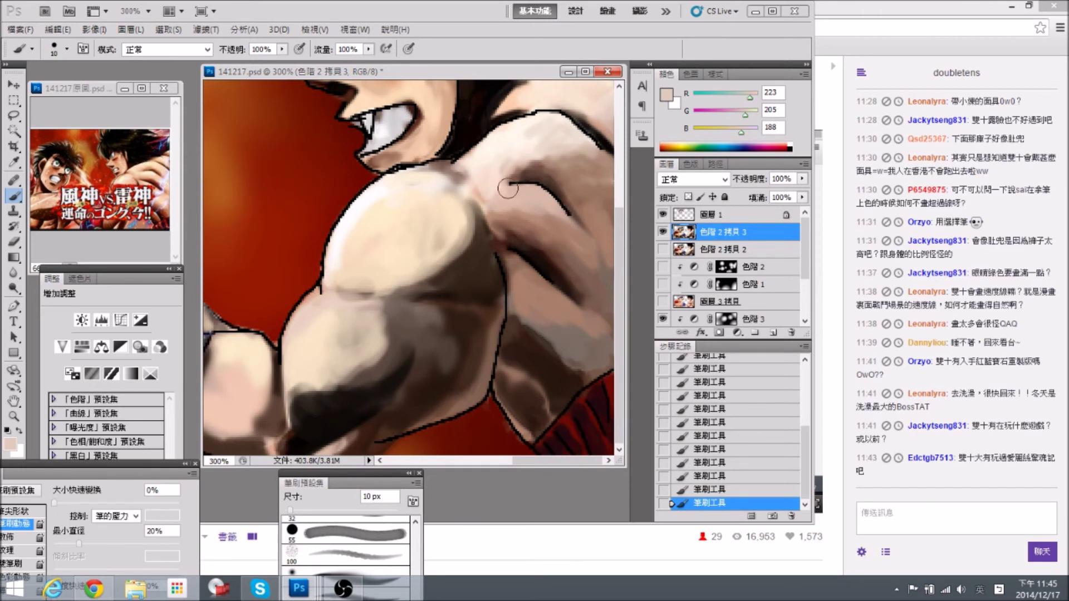
Sample a near-black brown and darken the opponent's torso behind the front arm, reducing the brush to 7 px.
left_click(167, 207, "alt")
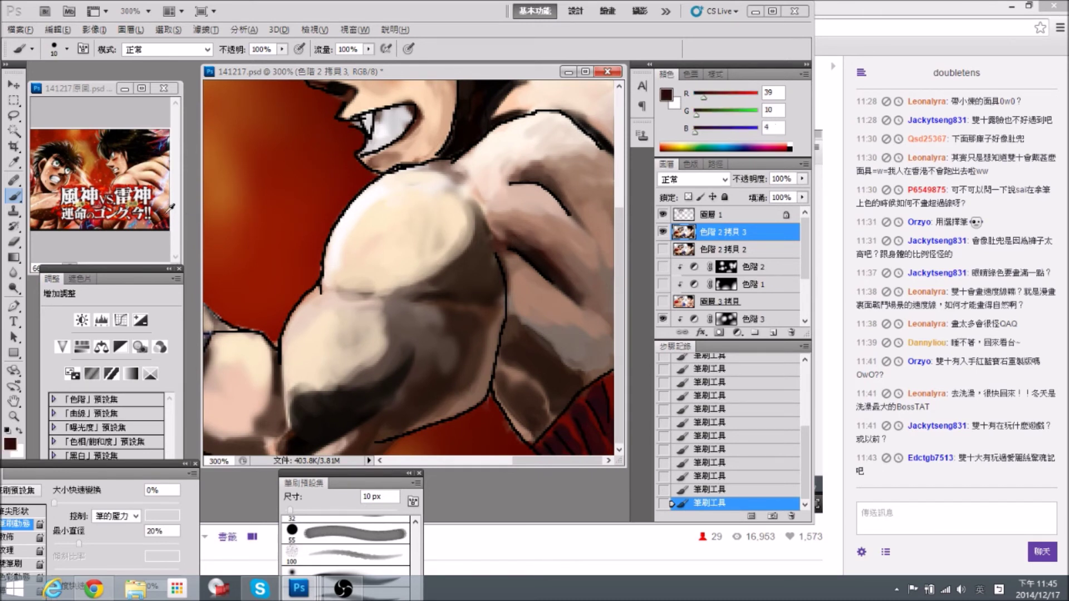
left_click(471, 144, "alt")
mouse_move(524, 347)
left_mouse_down()
mouse_move(560, 406)
mouse_move(535, 365)
mouse_move(510, 355)
mouse_move(539, 359)
left_mouse_up()
key("bracketleft")
key("bracketleft")
key("bracketleft")
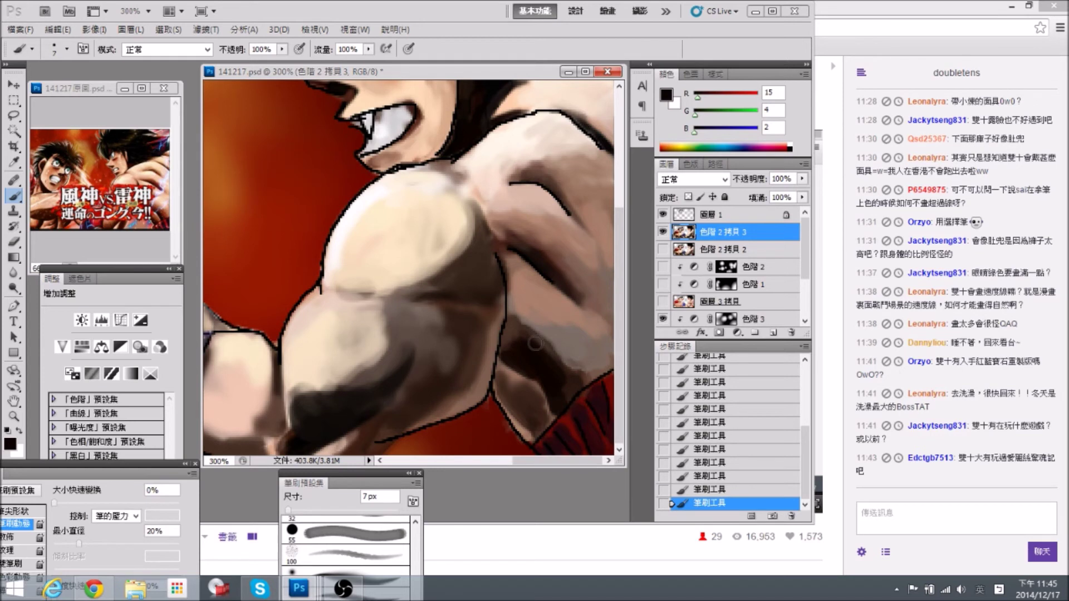
Enlarge the brush to 15 px and blend the torso's dark shadow into the grey and tan skin with sampled tones.
left_click(519, 303, "alt")
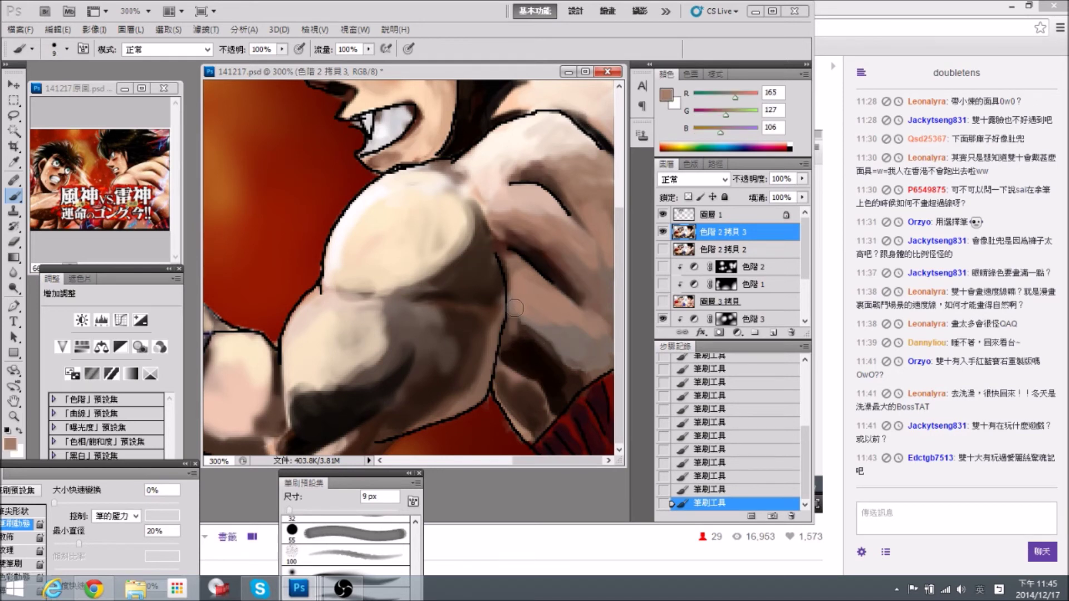
left_click(514, 336, "alt")
key("bracketright")
key("bracketright")
mouse_move(523, 321)
left_mouse_down()
mouse_move(549, 339)
mouse_move(520, 335)
mouse_move(511, 309)
mouse_move(542, 333)
mouse_move(561, 395)
mouse_move(595, 363)
mouse_move(559, 341)
mouse_move(556, 362)
mouse_move(573, 382)
left_mouse_up()
left_click(586, 355, "alt")
left_click(558, 342, "alt")
mouse_move(558, 342)
left_mouse_down()
mouse_move(515, 285)
mouse_move(509, 329)
mouse_move(515, 282)
mouse_move(569, 373)
left_mouse_up()
left_click(525, 276, "alt")
left_click(529, 273, "alt")
left_click(563, 383, "alt")
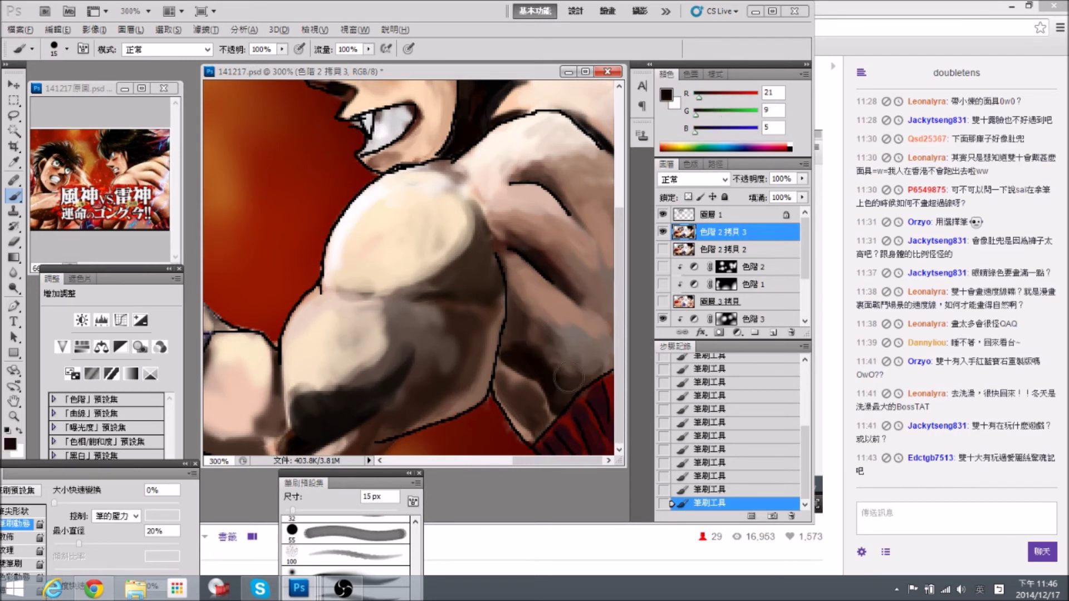
Set the brush to 8 px and rework the small skin patch above the red trunks with sampled dark and tan browns.
left_click(544, 374, "alt")
left_click(541, 379, "alt")
key("bracketleft")
key("bracketleft")
key("bracketleft")
mouse_move(529, 403)
left_mouse_down()
mouse_move(519, 402)
mouse_move(532, 429)
mouse_move(501, 384)
mouse_move(524, 394)
left_mouse_up()
left_click(513, 369, "alt")
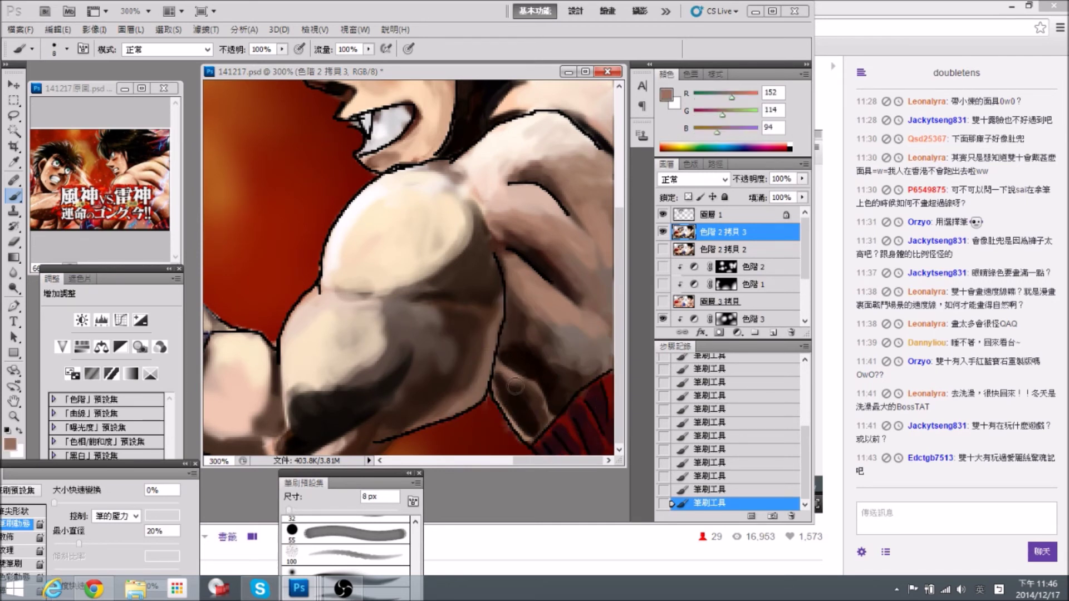
left_click_drag(521, 383, 545, 415)
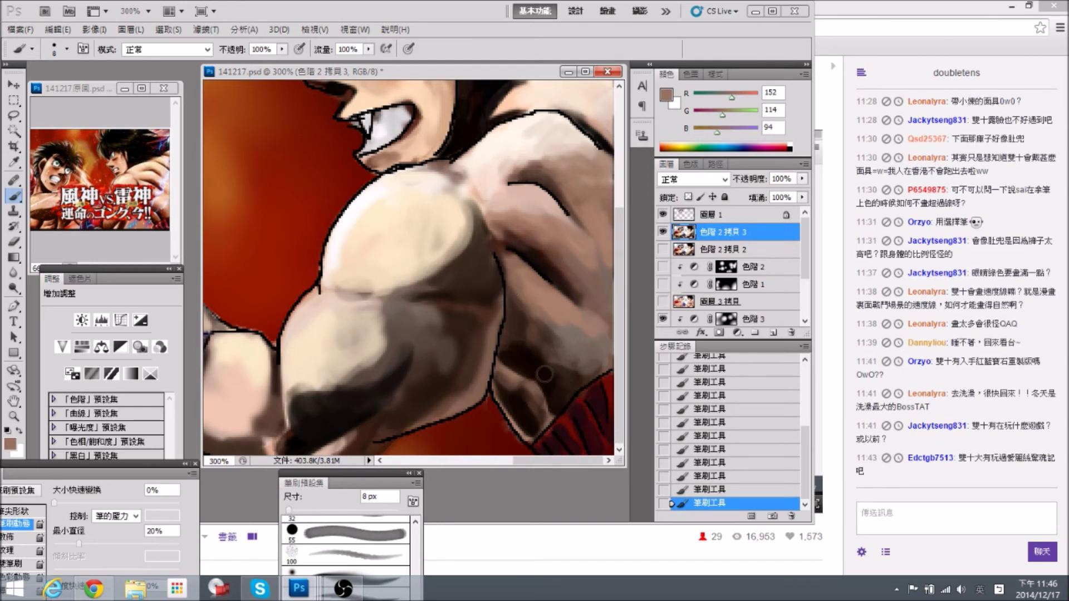
left_click(531, 359, "alt")
Set the foreground colour to black and paint dark folds on the red trunks with a 4 px brush.
left_click(320, 423, "alt")
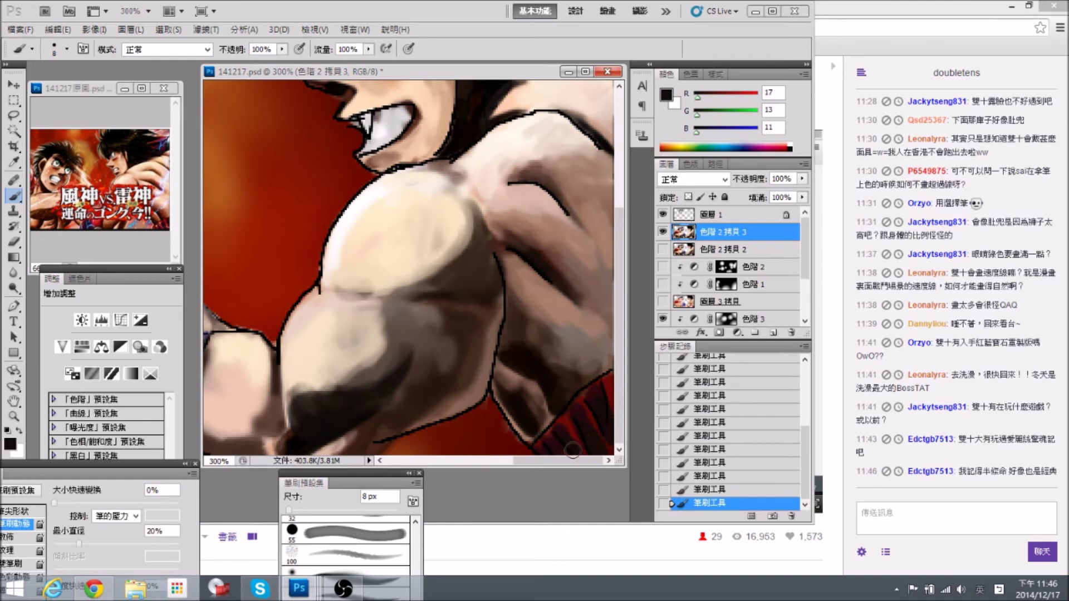
key("i")
left_click(12, 443)
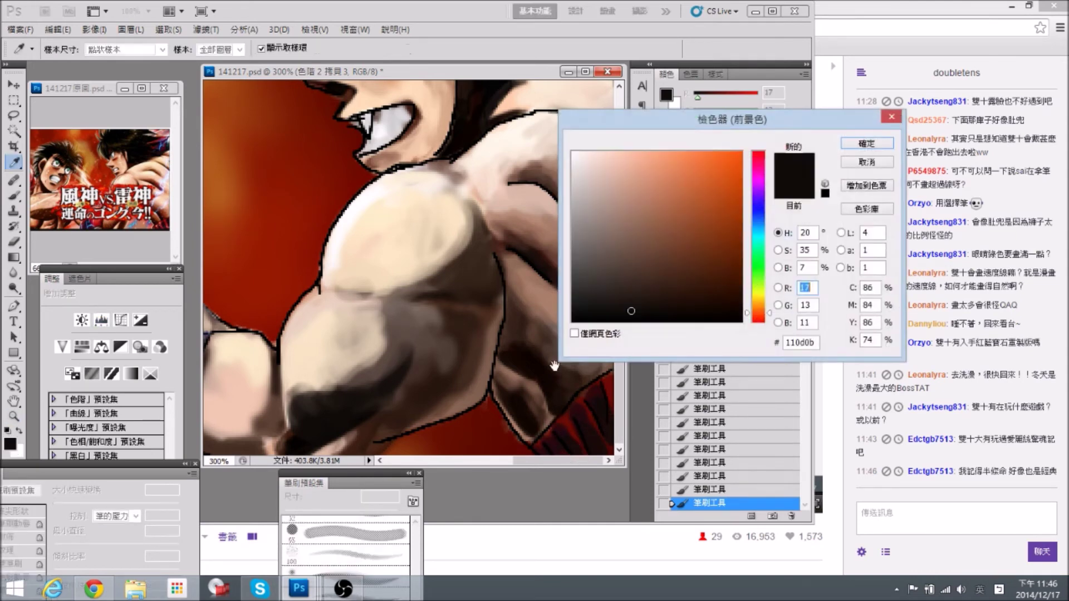
left_click(865, 144)
key("b")
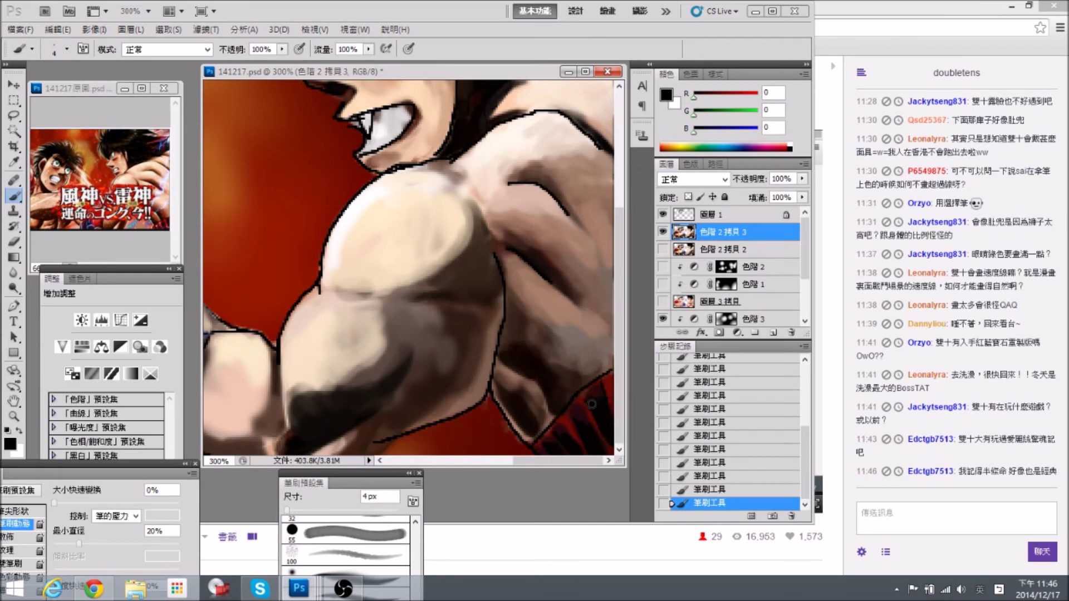
Sample near-white and paint thin highlights along the folds of the red trunks with a 1 px brush.
left_click(410, 197, "alt")
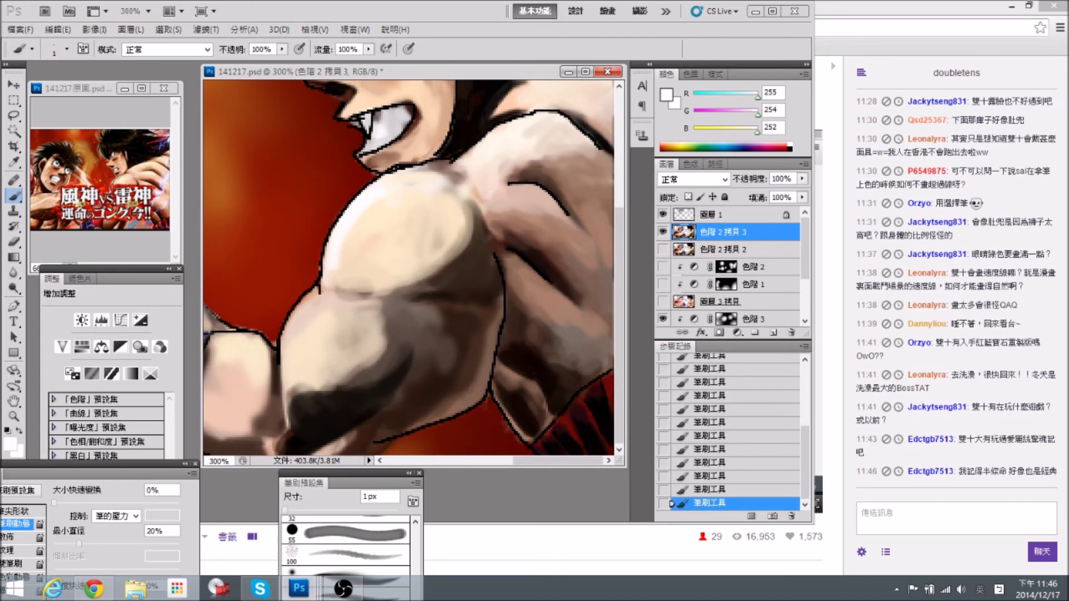
left_click_drag(568, 437, 577, 437)
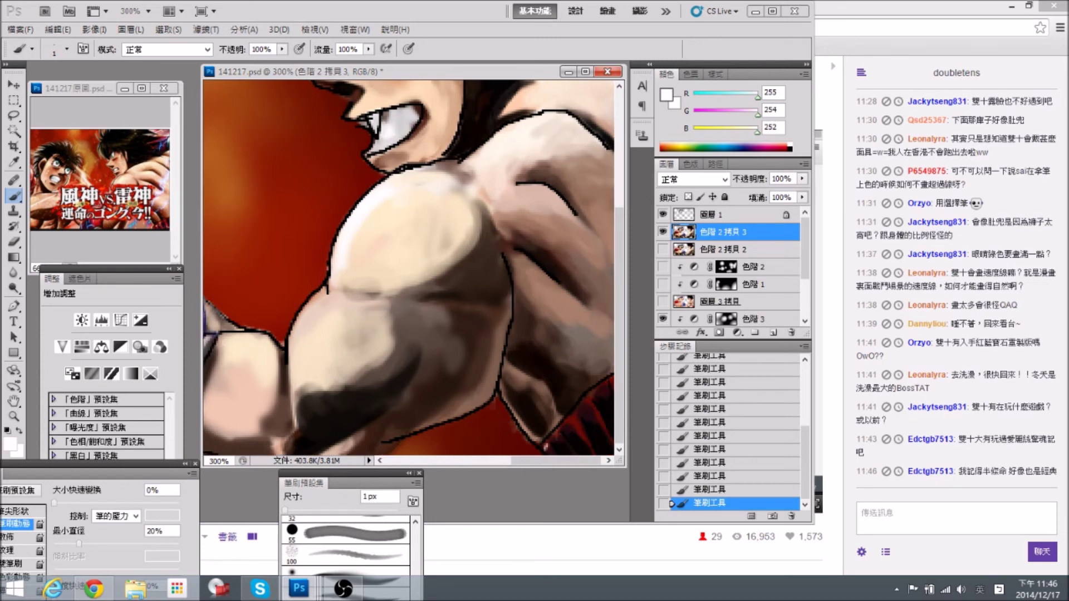
left_click_drag(582, 426, 576, 421)
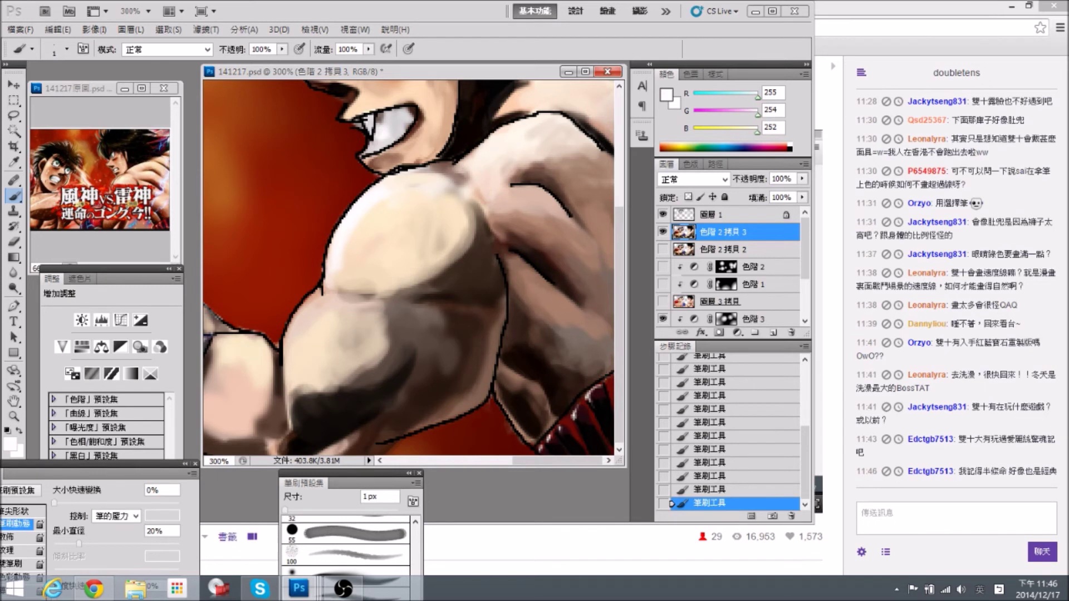
left_click_drag(464, 254, 519, 253)
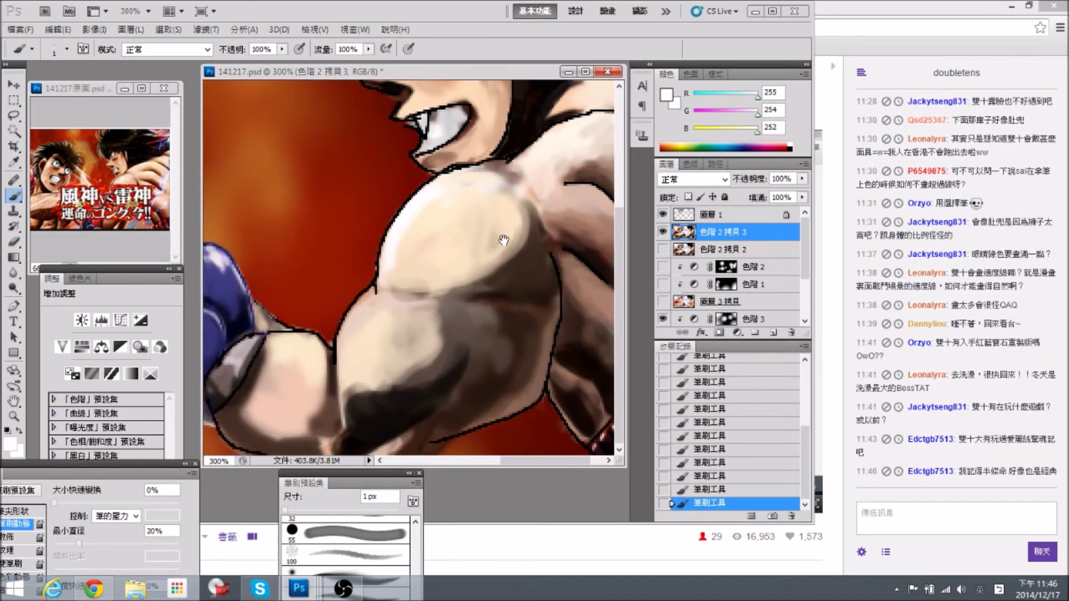
Blend the light-to-shadow edge on the right boxer's shoulder with sampled skin tones and a 9 px brush, and save the painting.
left_click(504, 229, "alt")
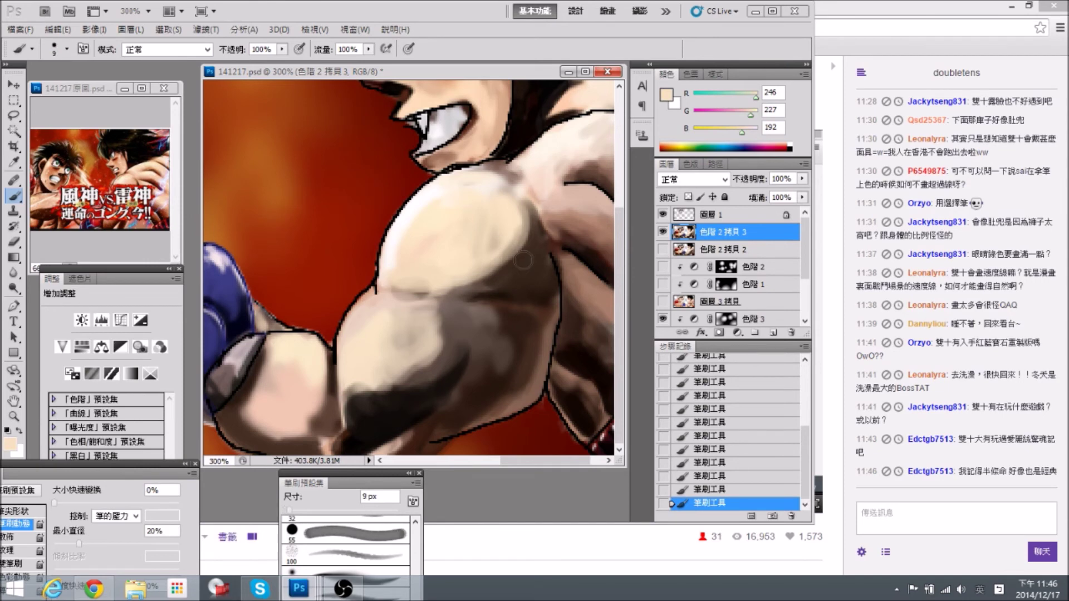
left_click_drag(522, 264, 517, 266)
left_click(522, 246, "alt")
mouse_move(511, 217)
left_mouse_down()
mouse_move(529, 237)
mouse_move(513, 245)
mouse_move(495, 232)
mouse_move(488, 268)
left_mouse_up()
key("ctrl+minus")
key("ctrl+1")
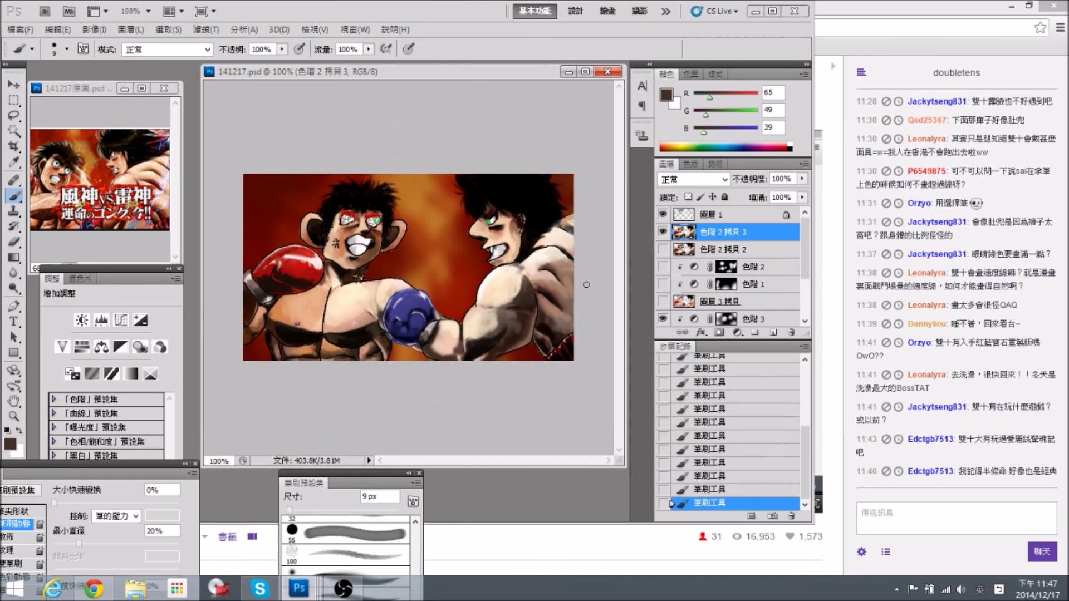
Soften the upper shaded edge of the right boxer's shoulder with a 10 px brush in a tone sampled from the shoulder.
key("ctrl+plus")
key("bracketright")
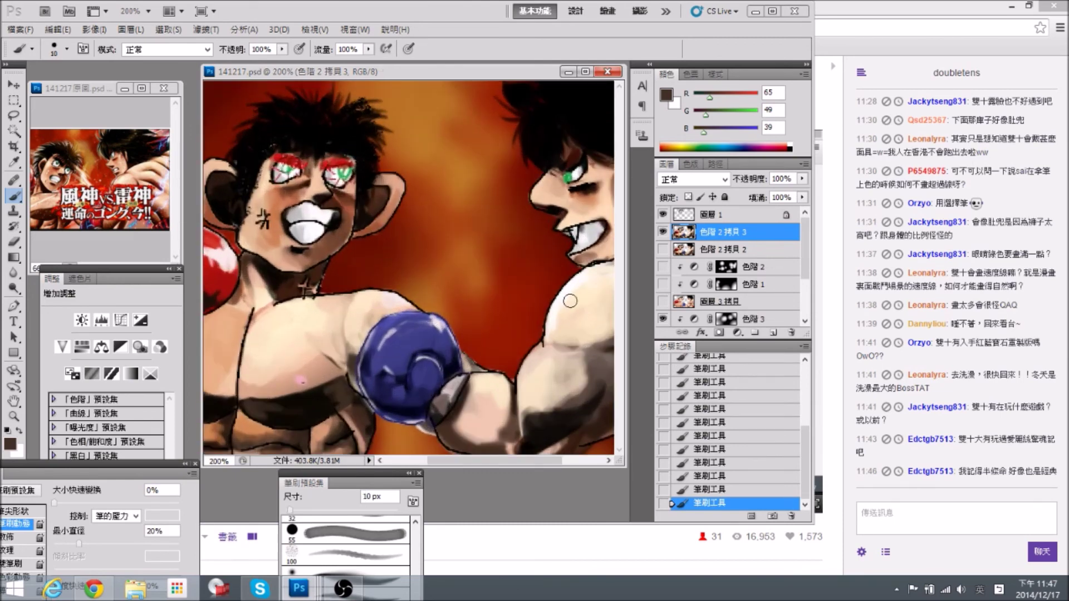
scroll(556, 272, "right", 5)
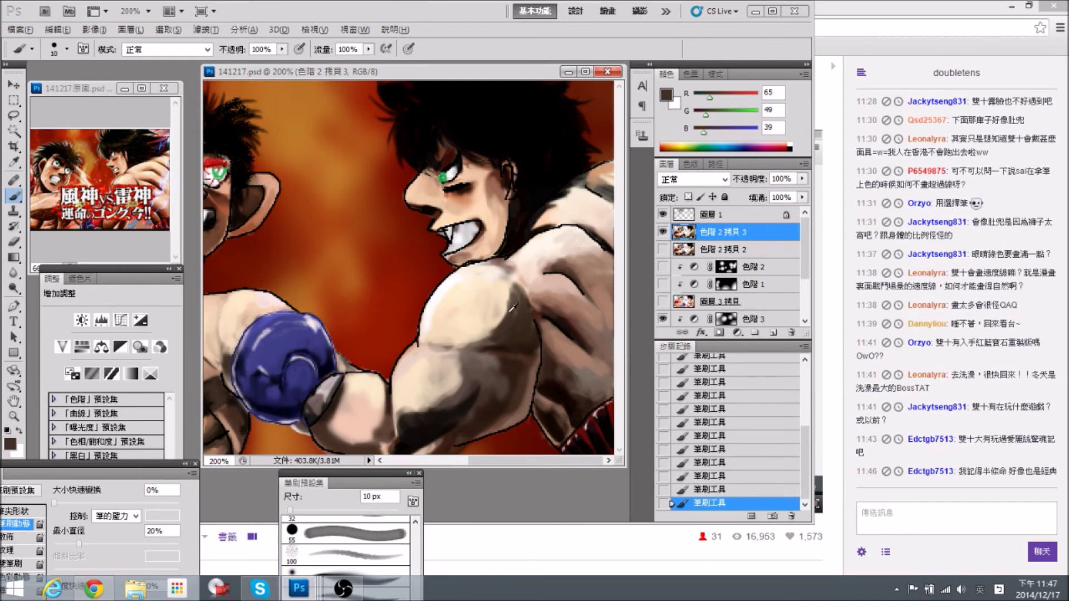
left_click(511, 297, "alt")
mouse_move(508, 287)
left_mouse_down()
mouse_move(508, 332)
mouse_move(519, 330)
mouse_move(524, 306)
mouse_move(498, 305)
mouse_move(520, 300)
left_mouse_up()
Blend sampled brown midtones into the outer side of the right boxer's shoulder with a 20 px brush.
key("bracketright")
left_click(523, 322, "alt")
left_click(501, 284, "alt")
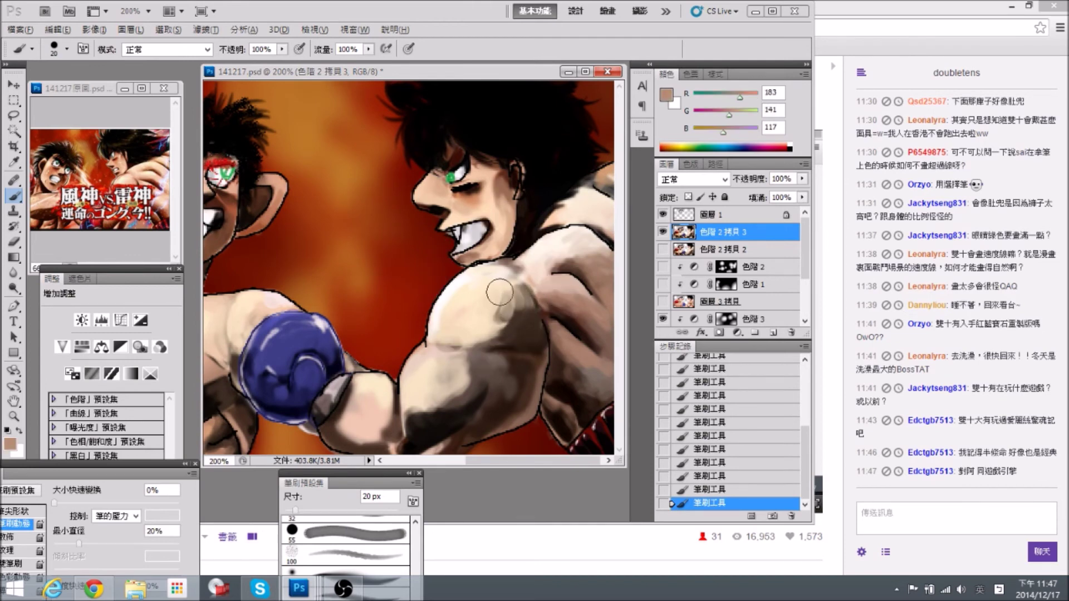
mouse_move(512, 315)
left_mouse_down()
mouse_move(493, 288)
mouse_move(506, 277)
mouse_move(470, 336)
mouse_move(473, 298)
mouse_move(501, 285)
mouse_move(481, 304)
mouse_move(487, 320)
mouse_move(505, 305)
mouse_move(526, 329)
left_mouse_up()
left_click(467, 296, "alt")
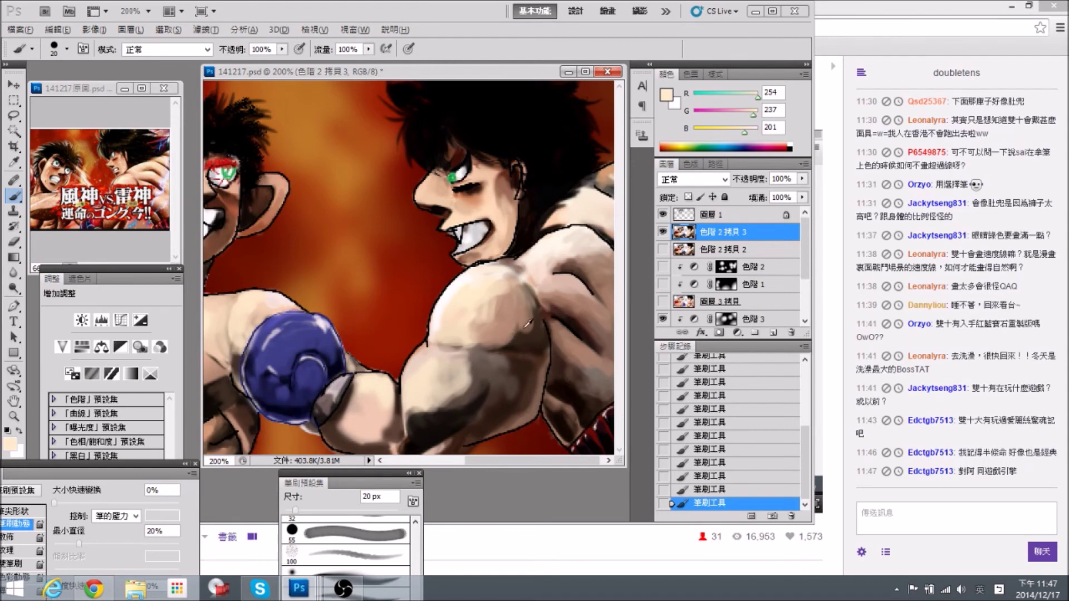
Deepen the shadow under the right boxer's shoulder muscle with sampled dark browns and the 20 px brush.
left_click(597, 373, "alt")
mouse_move(537, 331)
left_mouse_down()
mouse_move(546, 338)
mouse_move(529, 345)
left_mouse_up()
left_click(541, 322, "alt")
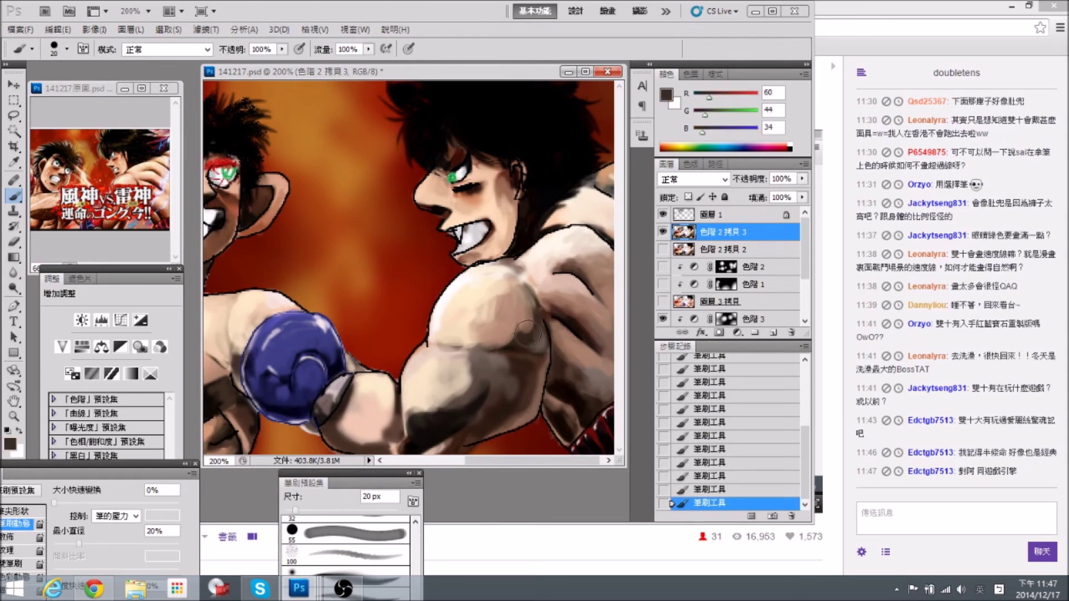
mouse_move(515, 337)
left_mouse_down()
mouse_move(529, 347)
mouse_move(536, 325)
mouse_move(515, 335)
left_mouse_up()
left_click(530, 336, "alt")
left_click(525, 314, "alt")
left_click_drag(519, 346, 513, 346)
Paint sampled light skin tones from the top of the right boxer's upper arm down its inner side.
left_click(511, 371, "alt")
left_click(522, 380, "alt")
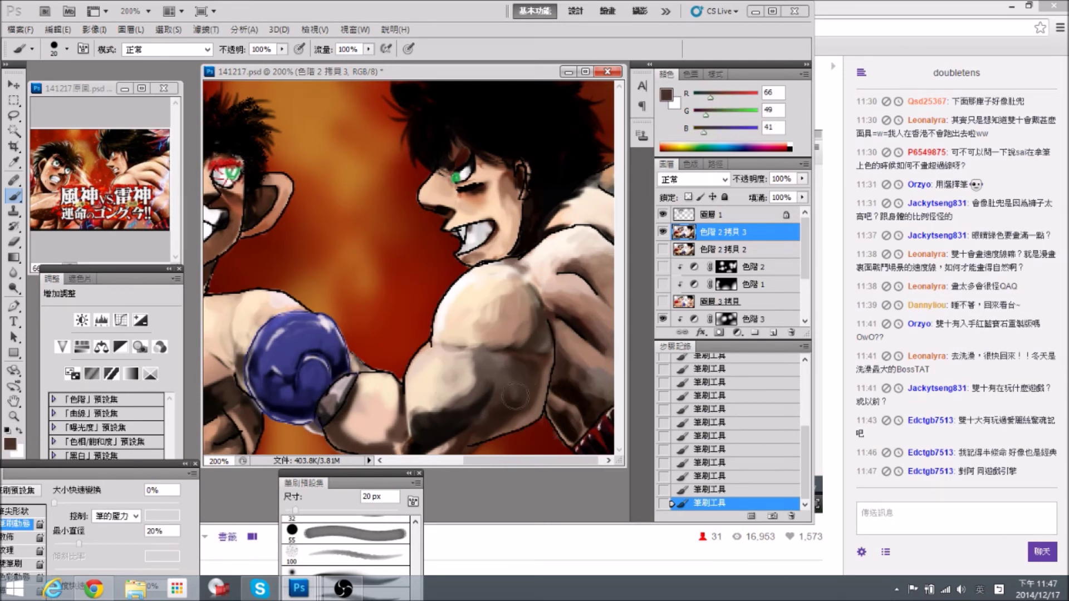
left_click(484, 364, "alt")
left_click(456, 360, "alt")
left_click(452, 336, "alt")
left_click(460, 366, "alt")
mouse_move(465, 361)
left_mouse_down()
mouse_move(460, 395)
mouse_move(427, 401)
left_mouse_up()
left_click(427, 401, "alt")
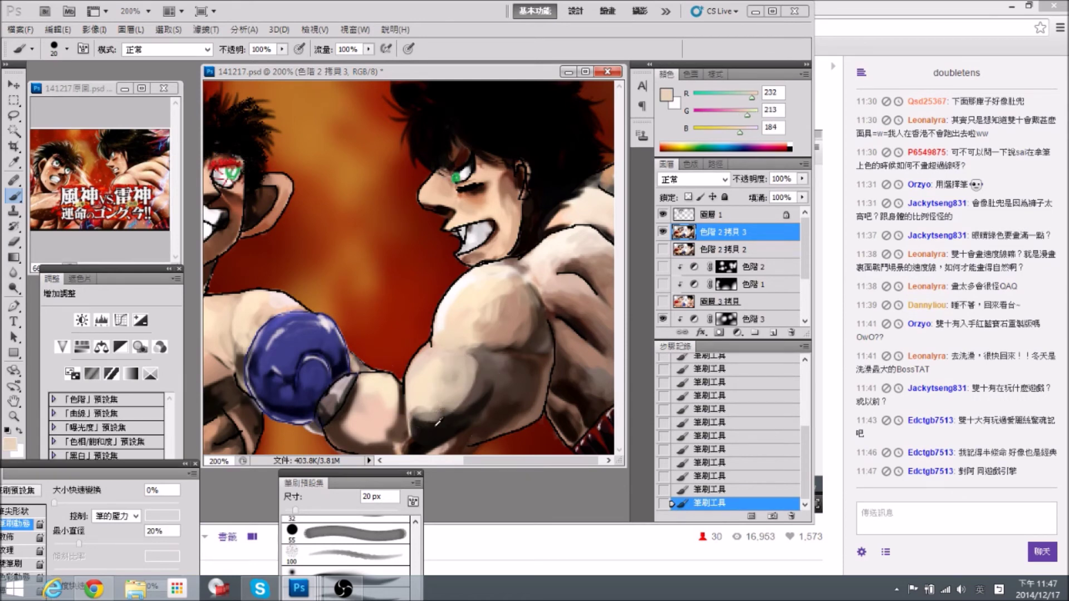
Break up the dark patch on the right boxer's upper arm with sampled midtones to form a smoother shading gradient.
left_click(430, 418, "alt")
left_click(438, 396, "alt")
left_click(475, 400, "alt")
mouse_move(468, 396)
left_mouse_down()
mouse_move(417, 409)
mouse_move(441, 415)
mouse_move(434, 428)
mouse_move(459, 421)
mouse_move(488, 389)
mouse_move(464, 401)
mouse_move(472, 368)
mouse_move(423, 422)
mouse_move(425, 407)
mouse_move(440, 424)
mouse_move(424, 431)
mouse_move(419, 419)
mouse_move(482, 398)
left_mouse_up()
left_click(462, 374, "alt")
left_click(424, 431, "alt")
left_click(492, 361, "alt")
mouse_move(473, 362)
left_mouse_down()
mouse_move(461, 415)
mouse_move(496, 389)
left_mouse_up()
Add near-black shading along the lower edge and outer side of the right boxer's upper arm with a 9 px brush.
left_click(452, 433, "alt")
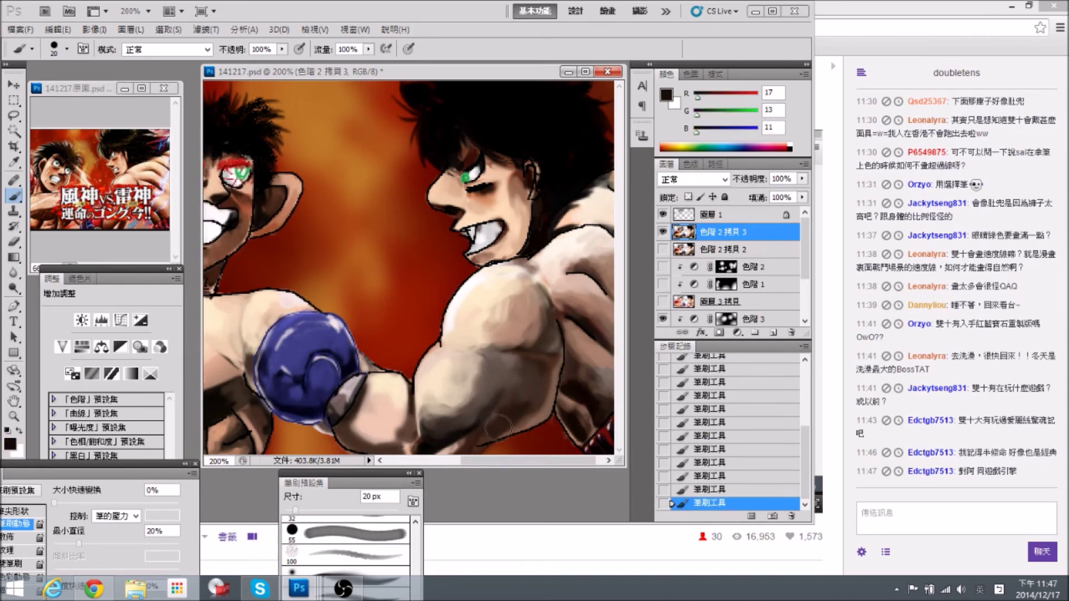
key("bracketleft")
key("bracketleft")
key("bracketleft")
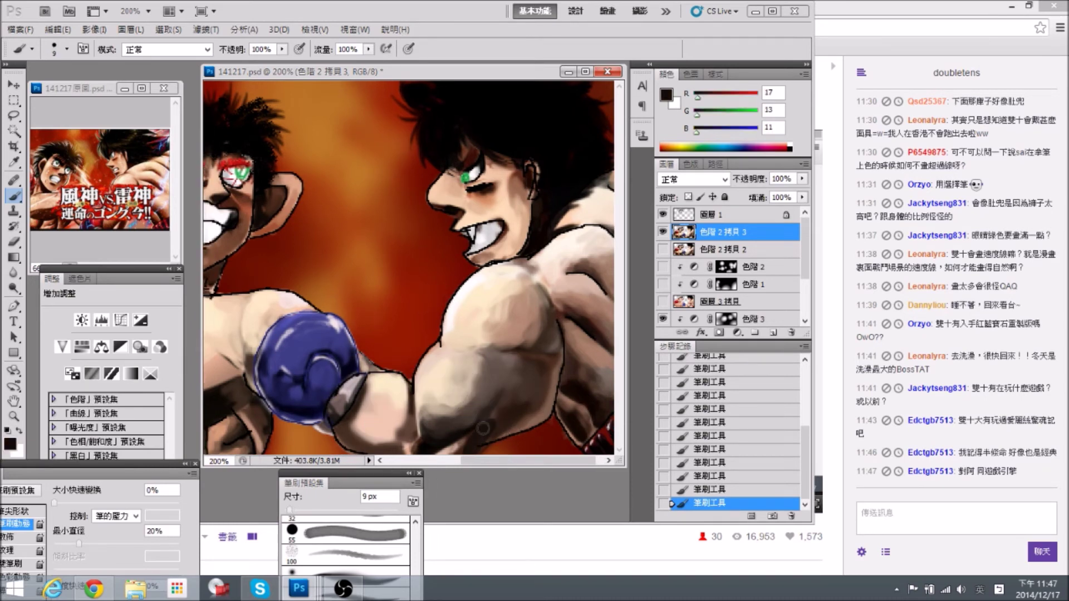
left_click_drag(497, 424, 480, 443)
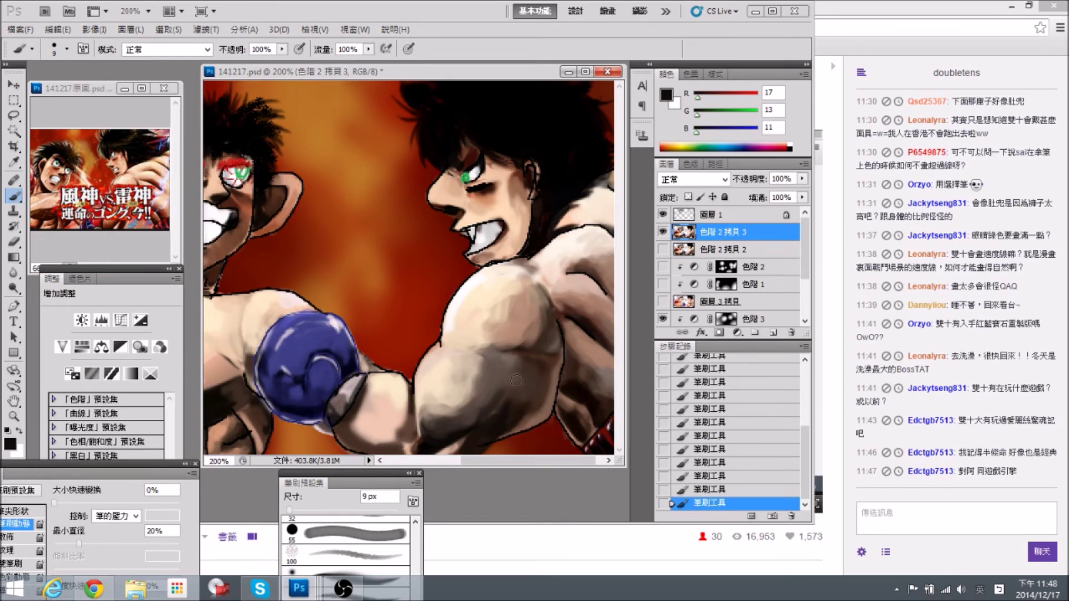
mouse_move(520, 363)
left_mouse_down()
mouse_move(516, 407)
mouse_move(532, 378)
mouse_move(530, 410)
left_mouse_up()
Blend sampled brown tones into the outer side of the right boxer's upper arm, below the shoulder, with a 10 px brush.
key("bracketright")
left_click(519, 320, "alt")
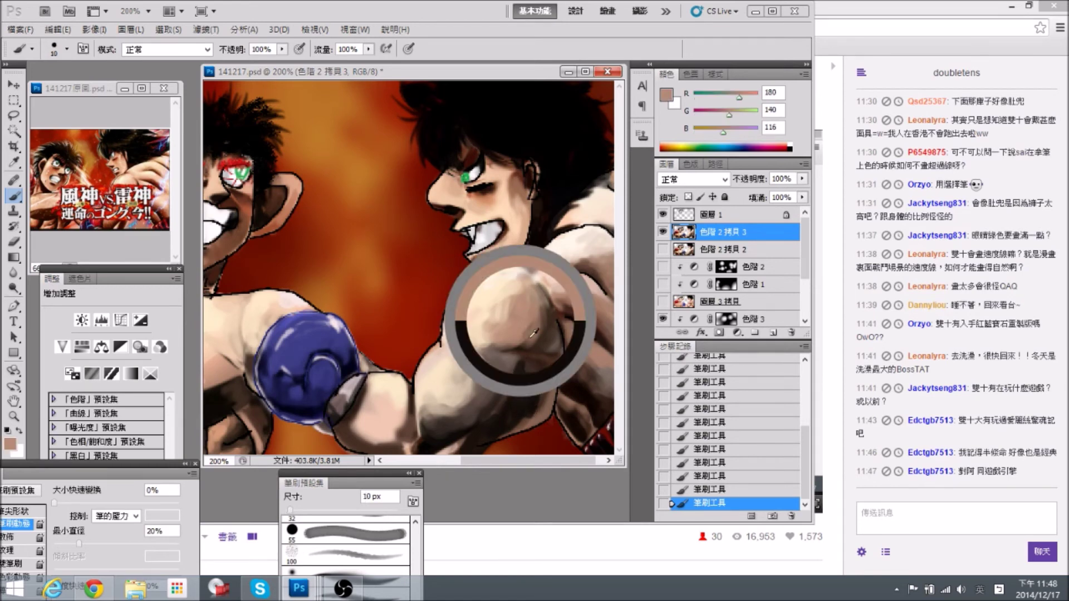
mouse_move(538, 371)
left_mouse_down()
mouse_move(535, 415)
mouse_move(541, 381)
left_mouse_up()
left_click(536, 365, "alt")
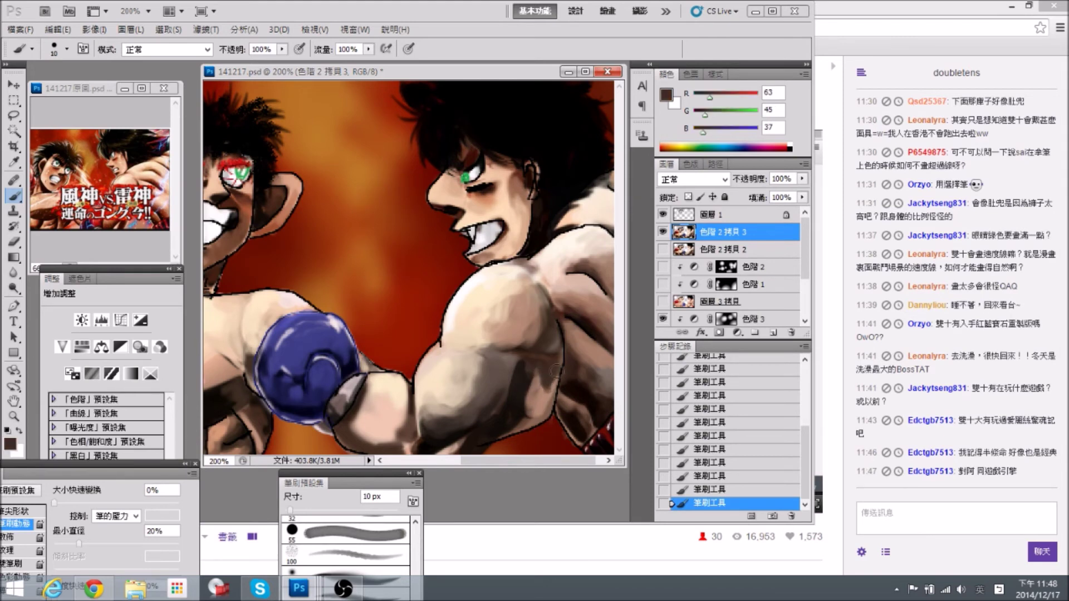
left_click(523, 372, "alt")
left_click_drag(524, 370, 535, 362)
left_click(554, 363, "alt")
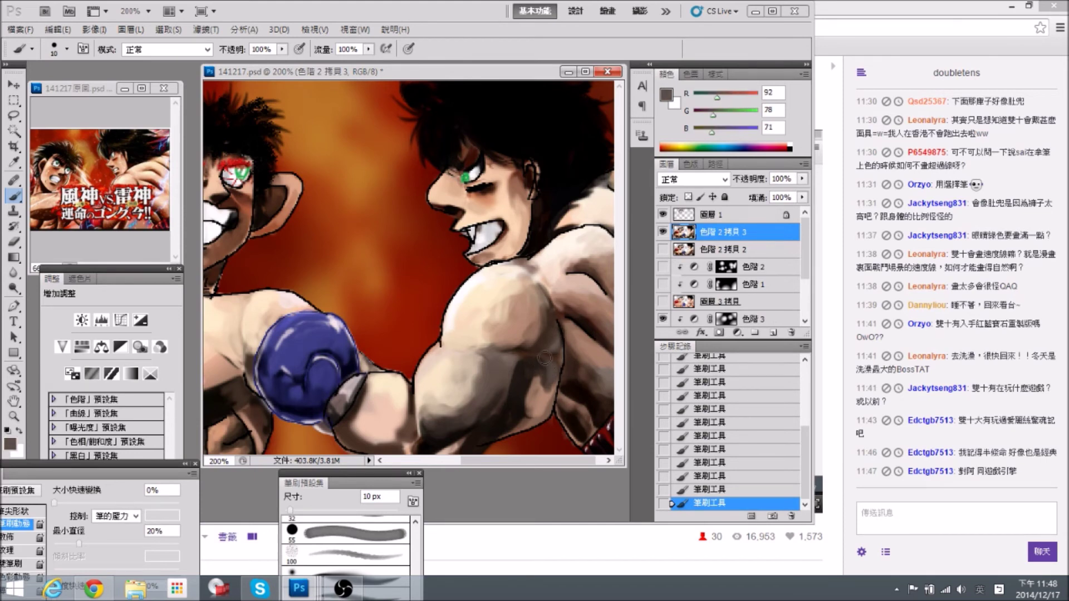
mouse_move(522, 389)
left_mouse_down()
mouse_move(526, 404)
mouse_move(523, 373)
left_mouse_up()
Brush a sampled warm midtone across the shaded part of the right boxer's upper arm with a 25 px brush.
key("ctrl+minus")
left_click(521, 328, "alt")
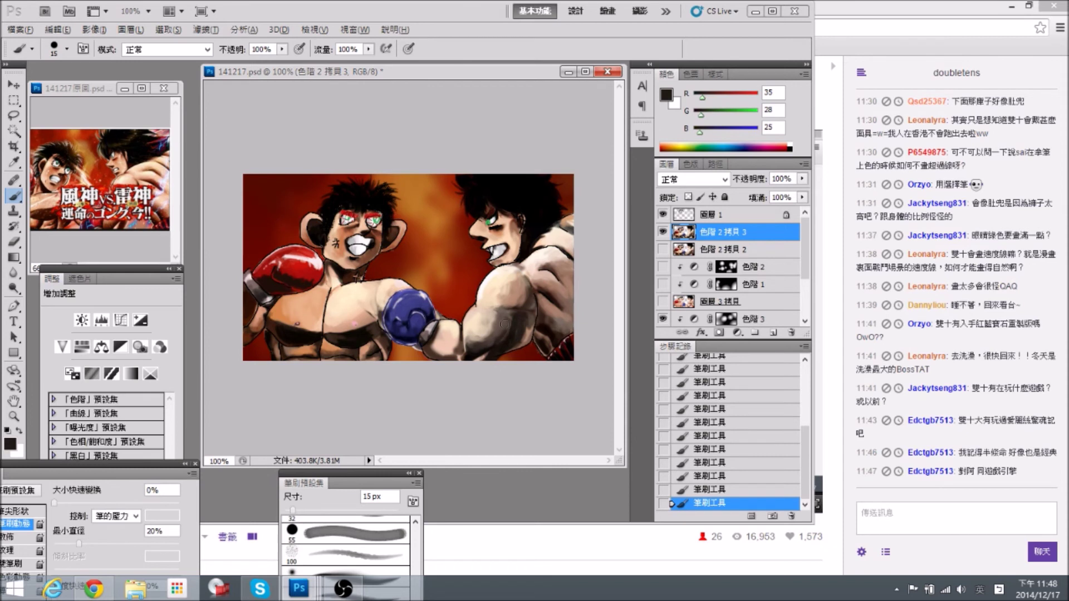
left_click(511, 297, "alt")
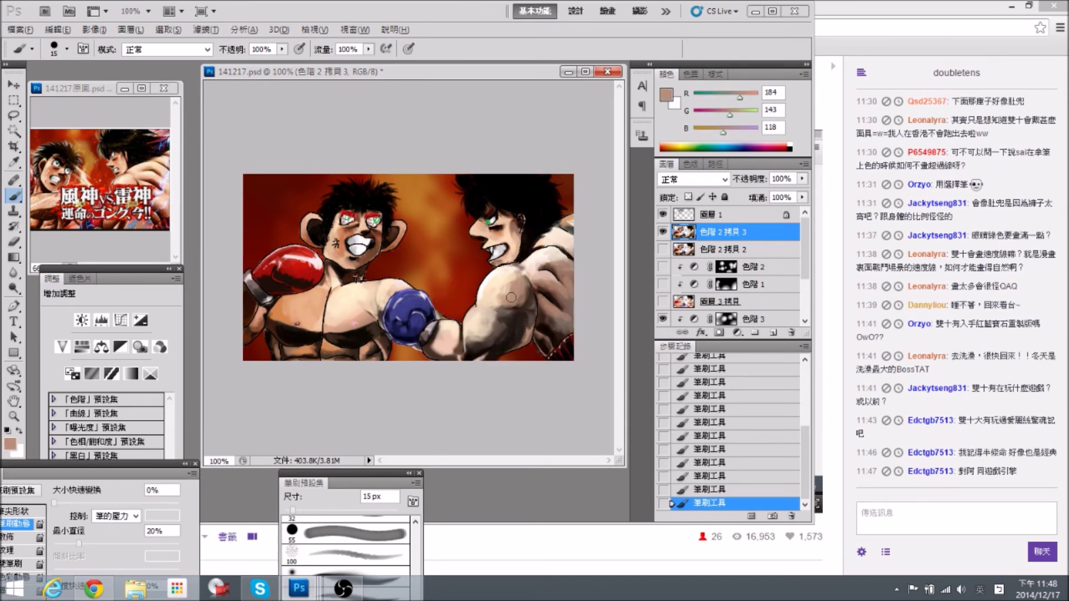
key("bracketright")
left_click_drag(514, 316, 494, 322)
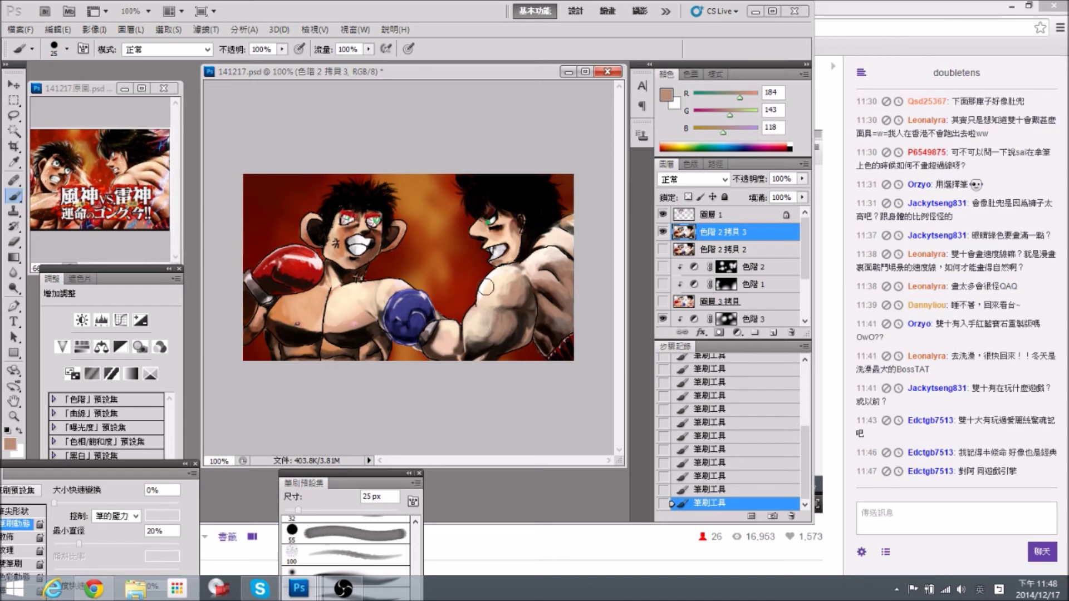
left_click(115, 205)
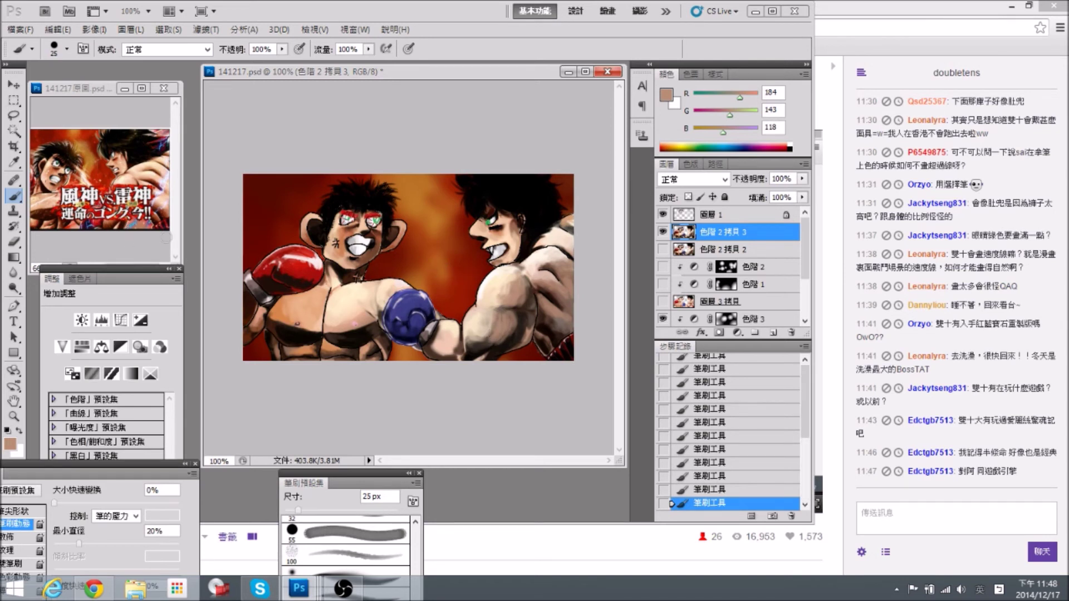
Reshape the right boxer's upper-arm shadows with the 25 px brush, alternating sampled dark and light skin tones.
left_click(522, 314, "alt")
left_click(514, 316)
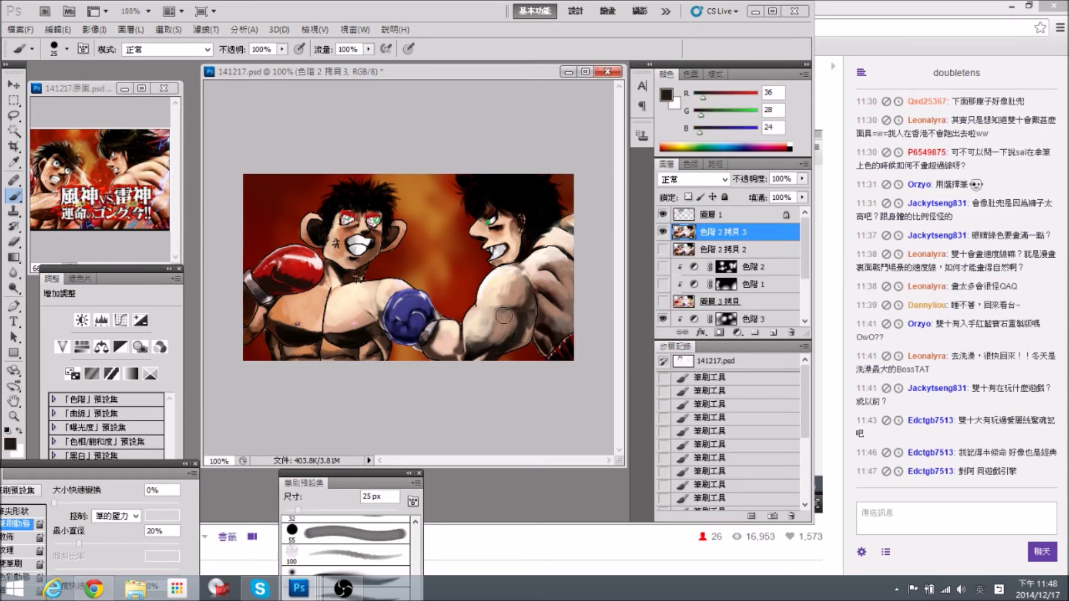
mouse_move(520, 319)
left_mouse_down()
mouse_move(492, 316)
mouse_move(509, 338)
mouse_move(515, 323)
mouse_move(499, 323)
mouse_move(515, 322)
mouse_move(493, 322)
mouse_move(515, 328)
mouse_move(519, 318)
mouse_move(485, 332)
mouse_move(486, 323)
mouse_move(492, 336)
mouse_move(512, 330)
mouse_move(476, 341)
mouse_move(497, 327)
left_mouse_up()
left_click(477, 319, "alt")
left_click(518, 322, "alt")
left_click(489, 320, "alt")
left_click(515, 332, "alt")
left_click(515, 299, "alt")
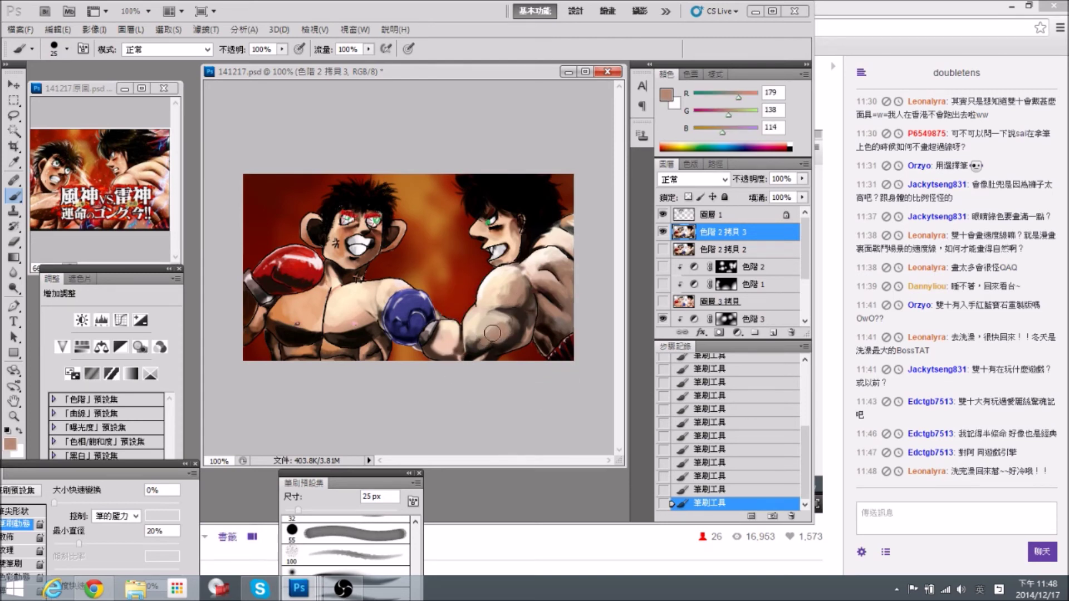
Smooth the inner and lower shading of the right boxer's upper arm with a 15 px brush and sampled skin tones.
key("ctrl+plus")
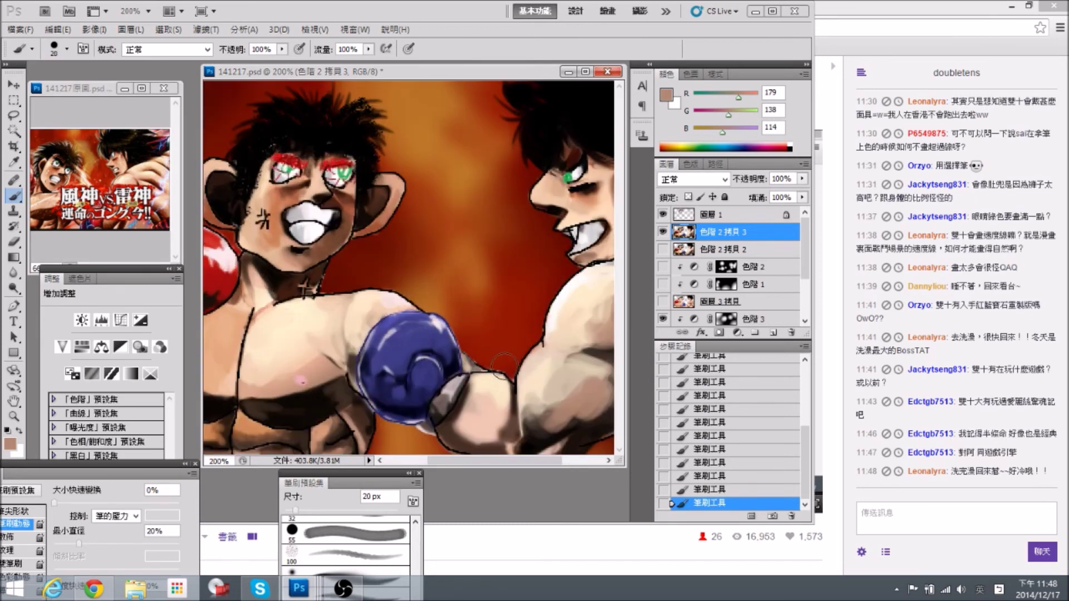
left_click_drag(491, 329, 389, 238)
left_click_drag(482, 364, 469, 327)
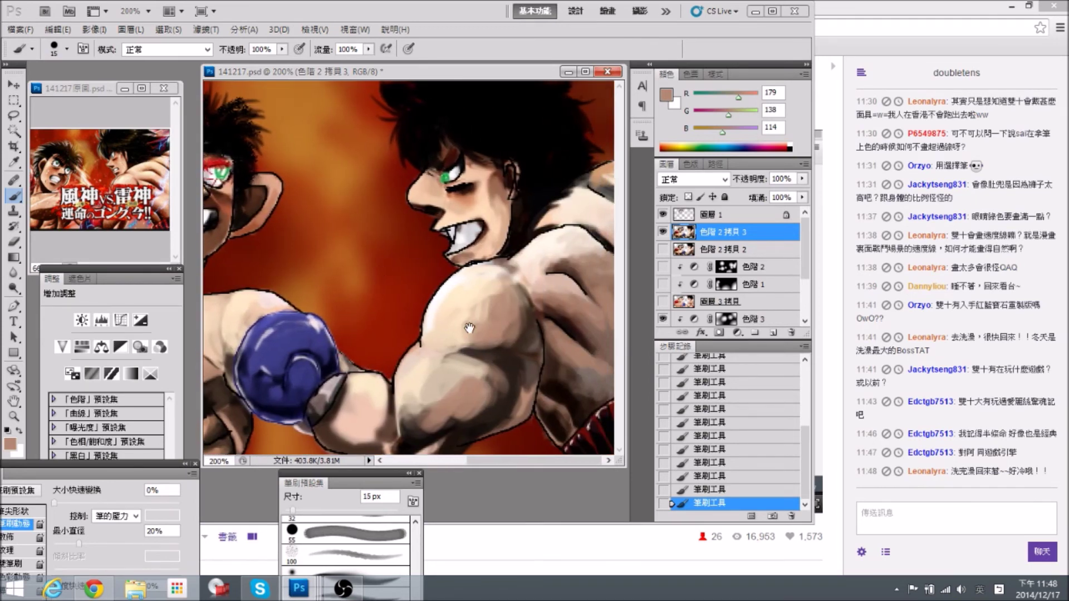
left_click(455, 419, "alt")
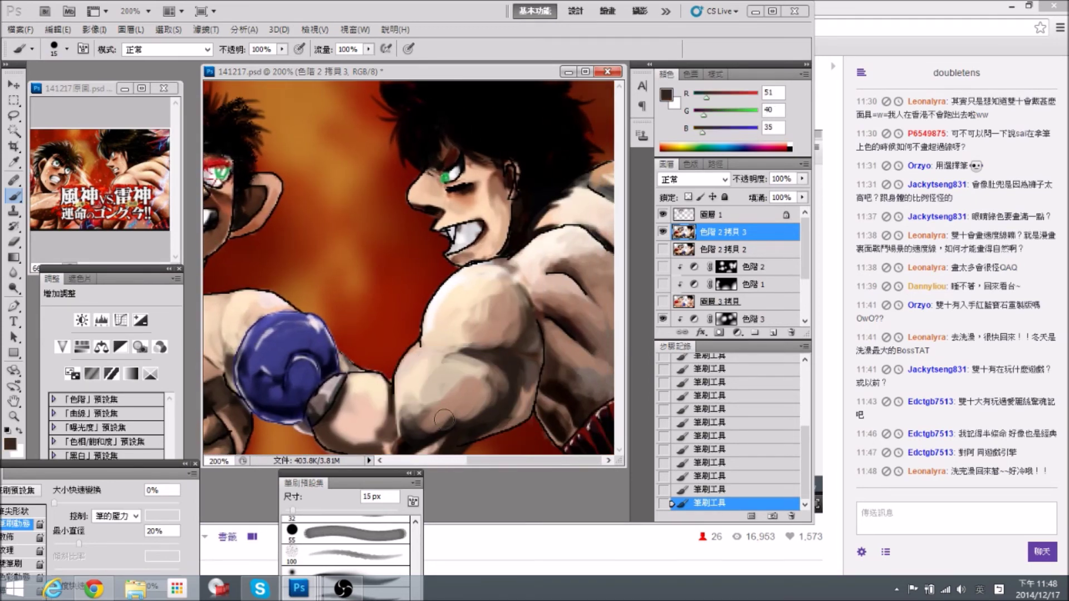
mouse_move(409, 396)
left_mouse_down()
mouse_move(412, 423)
mouse_move(425, 416)
mouse_move(407, 389)
mouse_move(420, 356)
left_mouse_up()
left_click(416, 378, "alt")
mouse_move(429, 404)
left_mouse_down()
mouse_move(458, 429)
mouse_move(485, 354)
mouse_move(449, 430)
mouse_move(423, 422)
mouse_move(431, 413)
mouse_move(421, 410)
mouse_move(435, 426)
mouse_move(482, 416)
mouse_move(453, 420)
mouse_move(462, 394)
left_mouse_up()
left_click(439, 436, "alt")
left_click(431, 399, "alt")
left_click(476, 401, "alt")
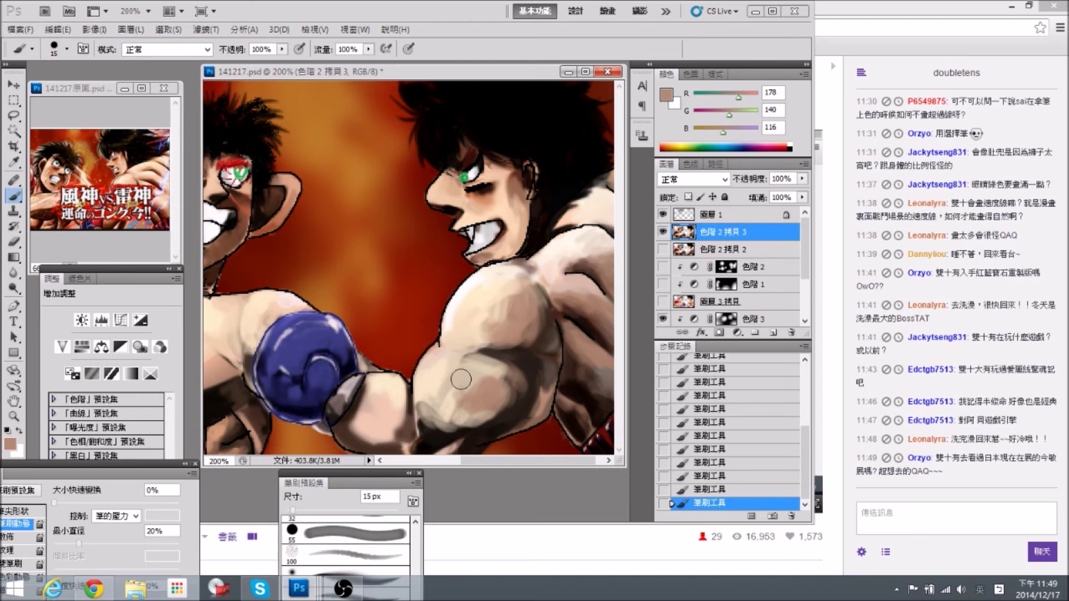
mouse_move(476, 383)
left_mouse_down()
mouse_move(414, 395)
mouse_move(371, 437)
mouse_move(409, 443)
mouse_move(388, 427)
mouse_move(399, 443)
mouse_move(396, 398)
mouse_move(395, 436)
mouse_move(388, 429)
mouse_move(377, 441)
mouse_move(393, 442)
mouse_move(377, 443)
mouse_move(419, 434)
mouse_move(394, 443)
mouse_move(409, 446)
mouse_move(380, 443)
mouse_move(361, 423)
mouse_move(411, 434)
mouse_move(435, 370)
left_mouse_up()
Shade both sides of the right boxer's forearm beside the blue glove with sampled browns and the 15 px brush.
left_click(447, 391, "alt")
left_click(415, 394, "alt")
left_click(418, 440, "alt")
left_click(511, 390, "alt")
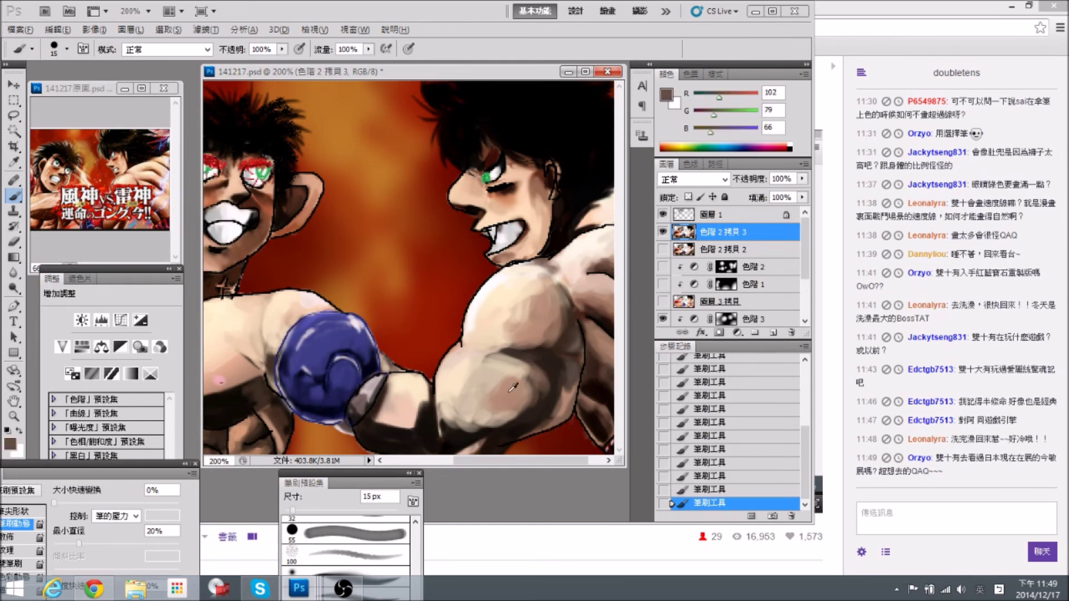
mouse_move(406, 446)
left_mouse_down()
mouse_move(373, 440)
mouse_move(402, 454)
mouse_move(419, 438)
mouse_move(435, 451)
mouse_move(435, 440)
mouse_move(400, 431)
mouse_move(415, 421)
mouse_move(382, 403)
left_mouse_up()
left_click(421, 402, "alt")
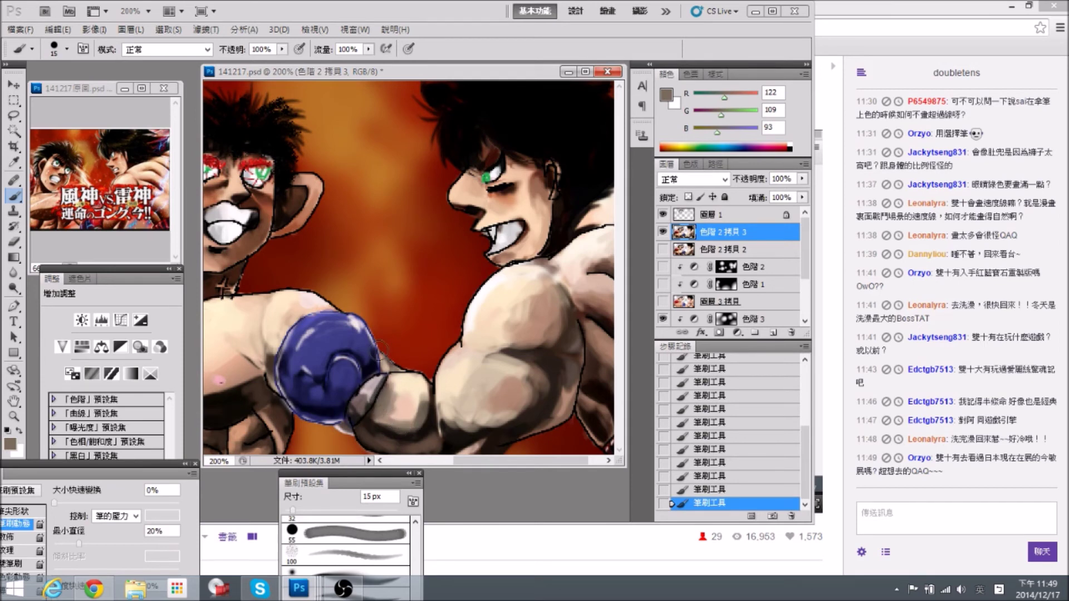
Darken the crease between the right boxer's forearm and upper arm with an 8 px brush in black sampled from the hair.
left_click(463, 424, "alt")
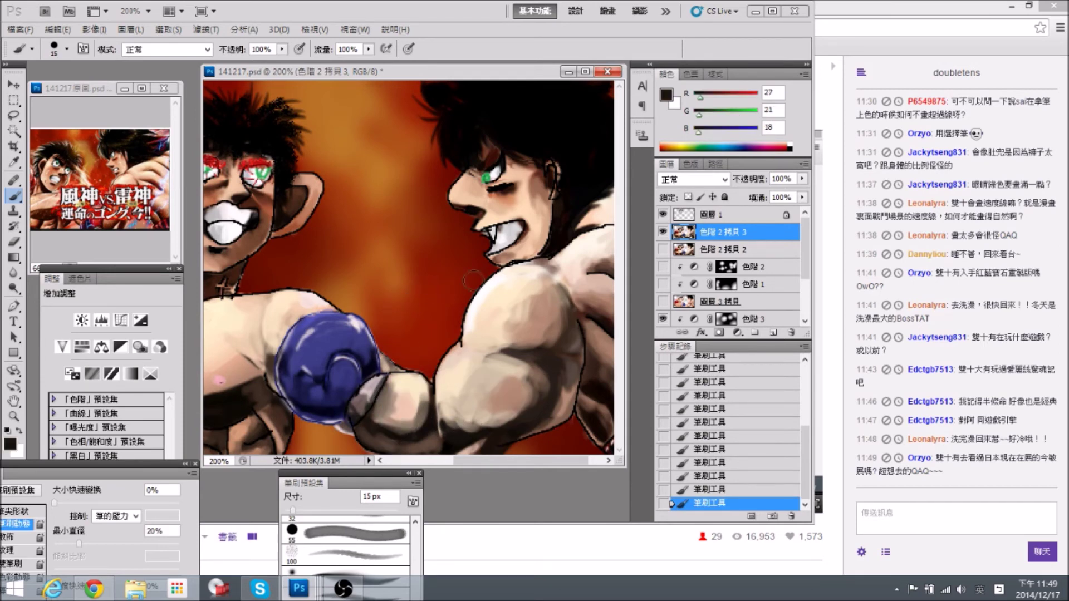
key("bracketleft")
key("bracketleft")
left_click(536, 149, "alt")
left_click_drag(428, 387, 435, 410)
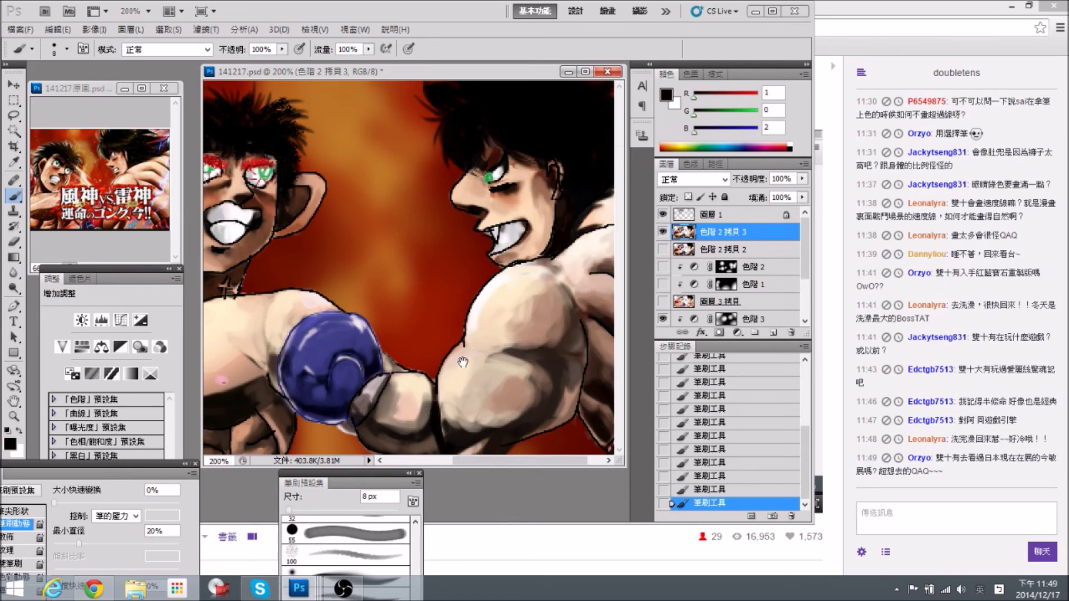
left_click_drag(463, 362, 459, 362)
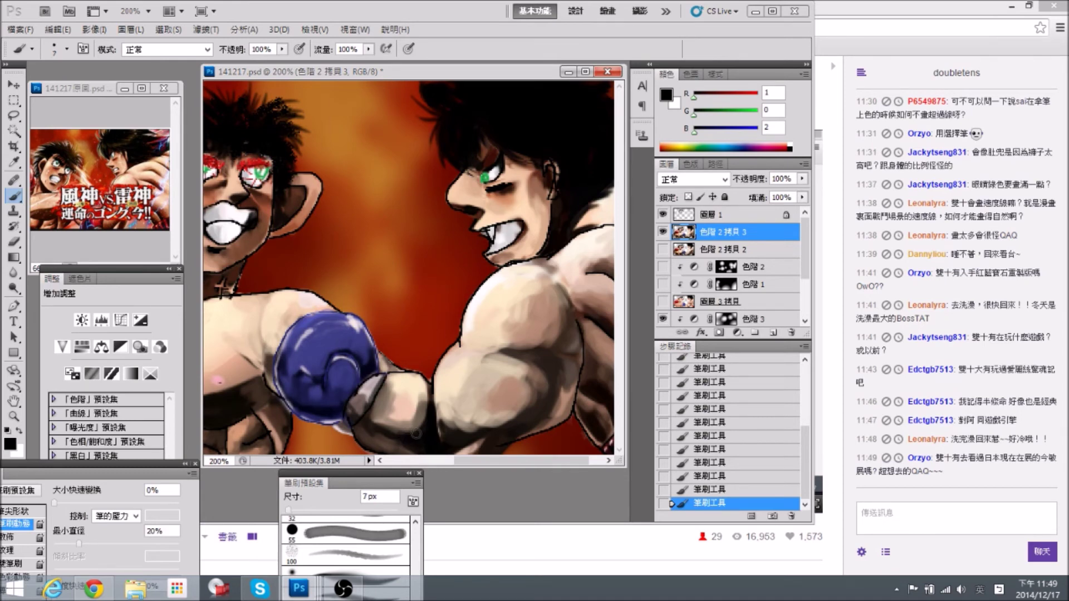
Shade the right boxer's forearm between the blue glove and the elbow crease with the 10 px brush, alternating sampled browns and light skin tones.
left_click(415, 431, "alt")
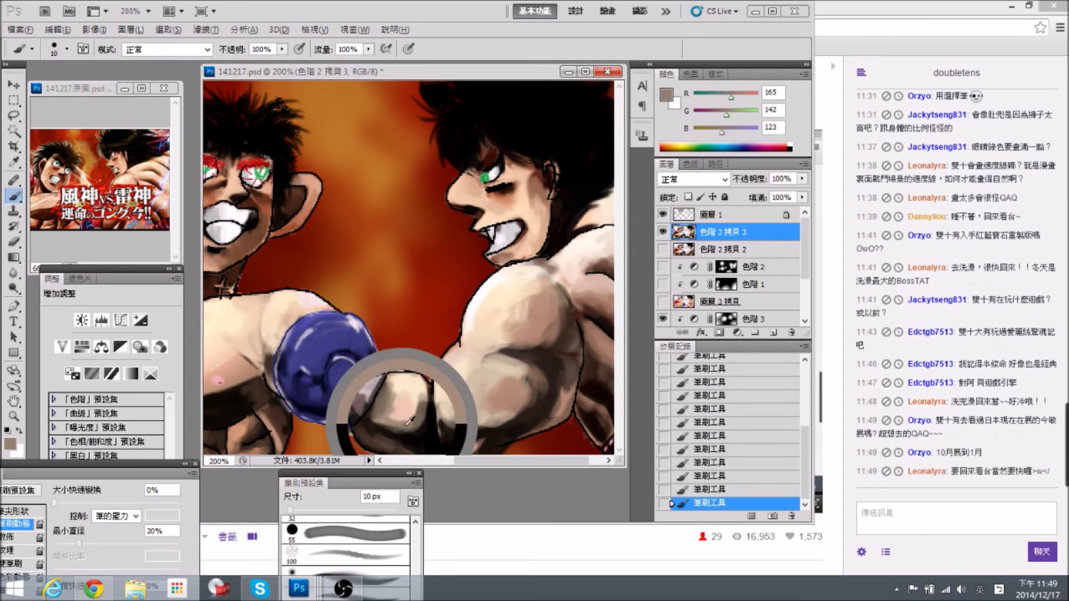
key("bracketright")
key("bracketright")
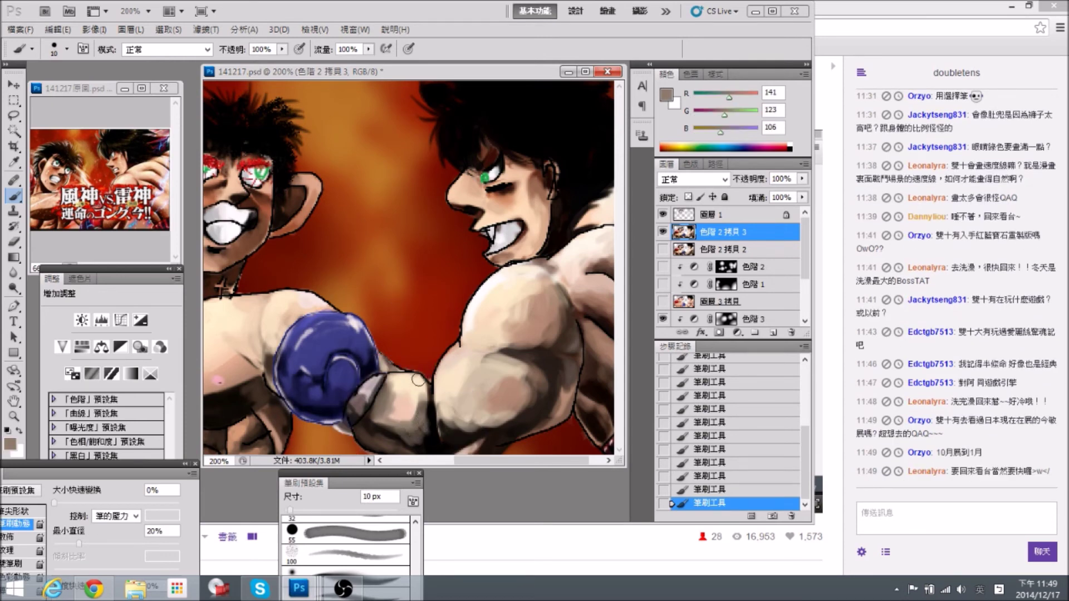
left_click_drag(411, 391, 398, 392)
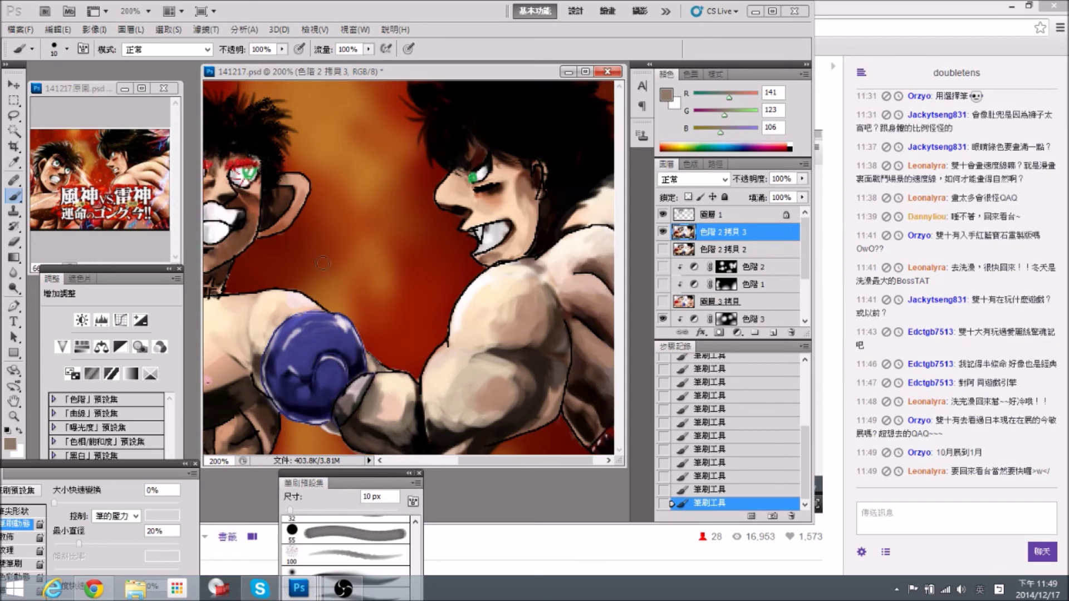
left_click(413, 437, "alt")
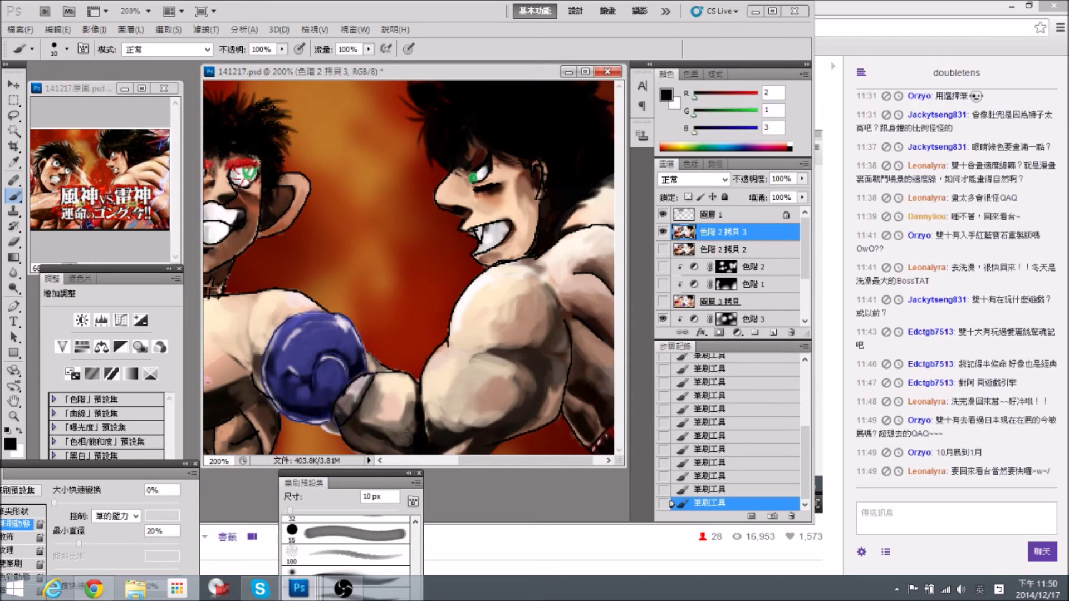
left_click(405, 385, "alt")
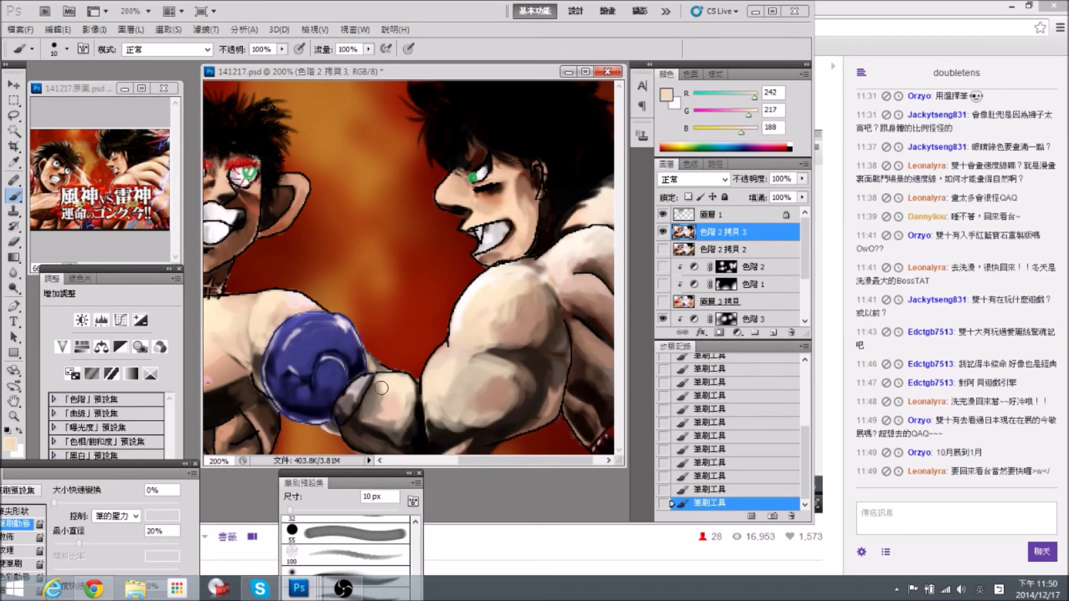
left_click(355, 423, "alt")
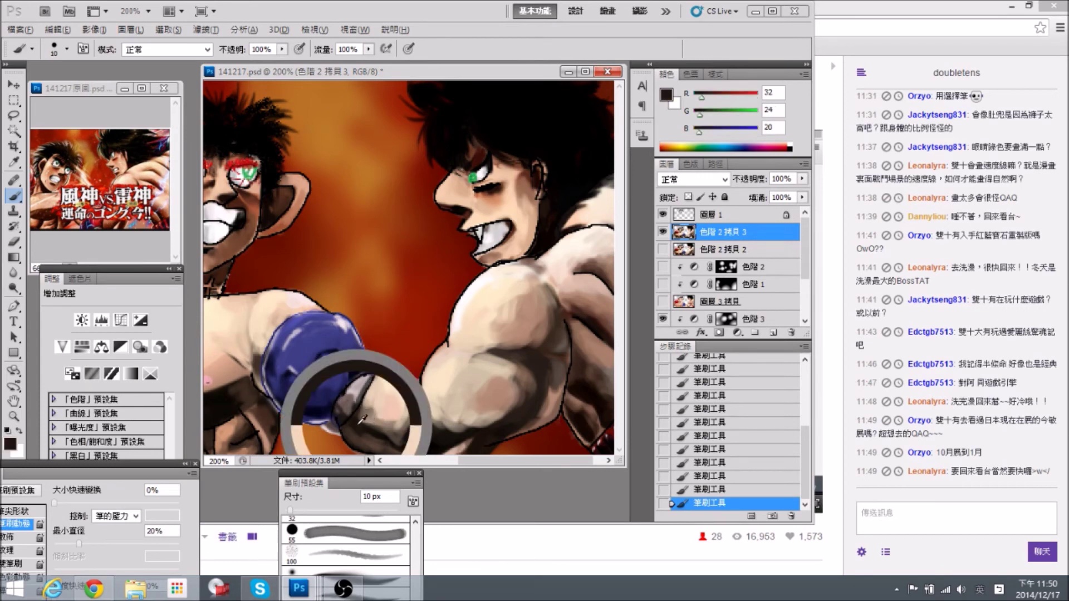
left_click(364, 424, "alt")
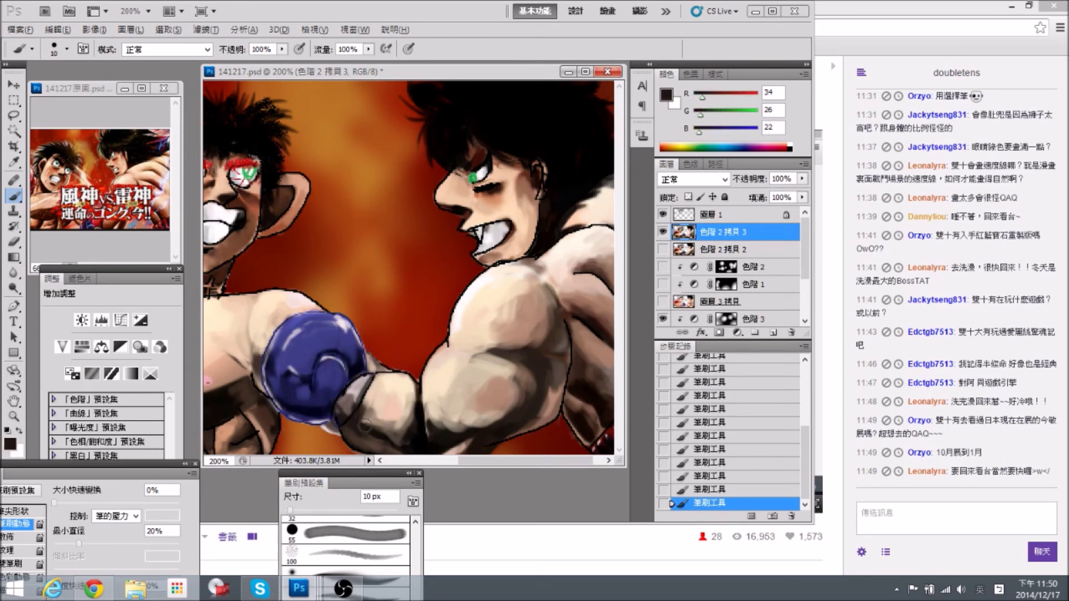
left_click(375, 400, "alt")
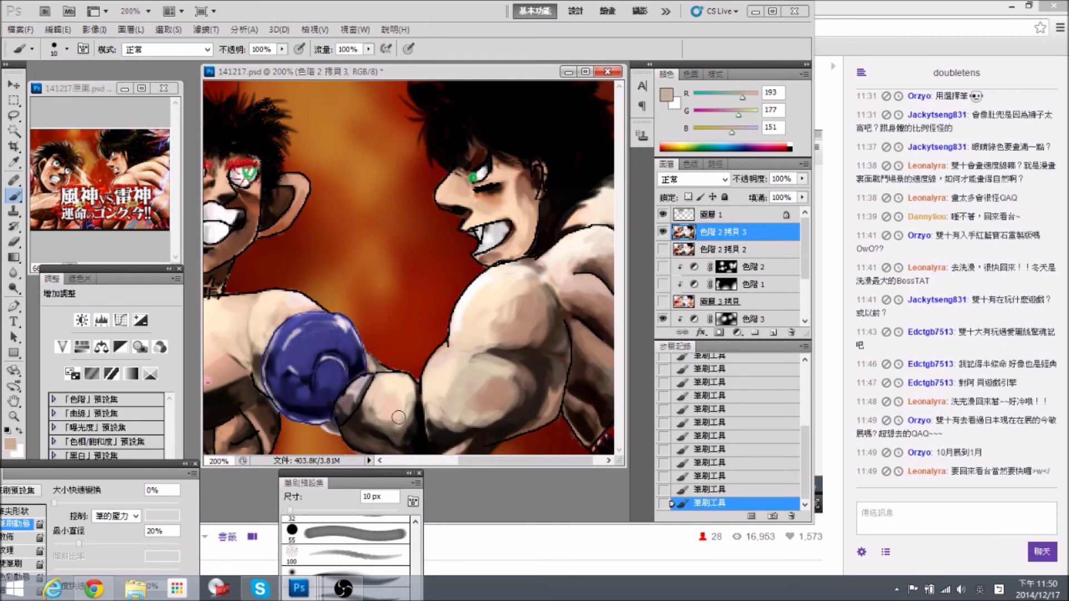
Soften the right boxer's forearm shading and the upper-arm edge beside the crease with a 20 px brush and sampled dark and light skin tones.
key("bracketright")
left_click(372, 412, "alt")
left_click(362, 423, "alt")
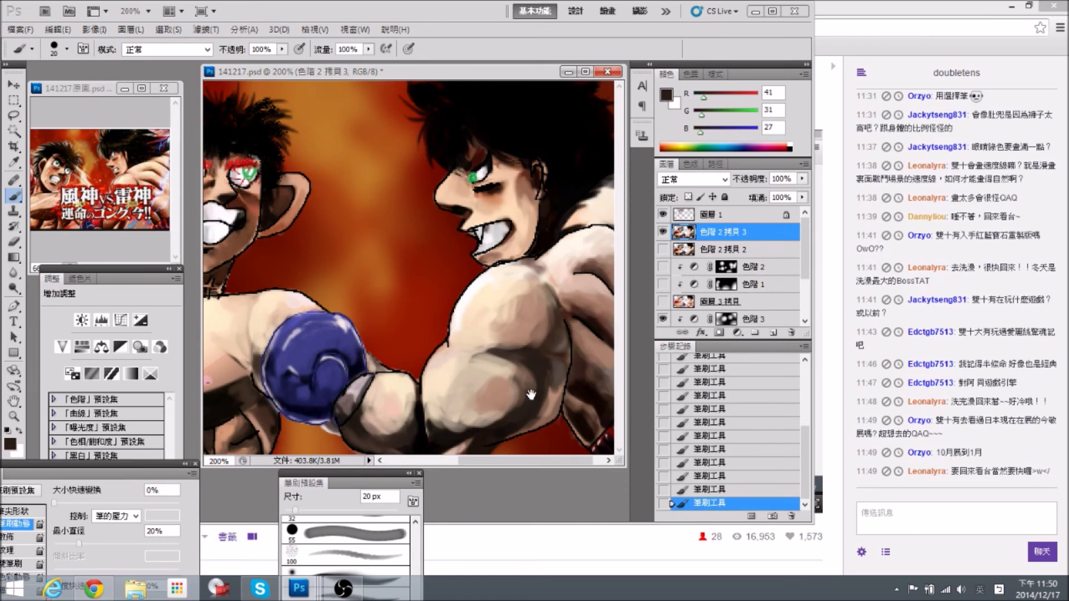
left_click_drag(451, 397, 421, 396)
left_click(406, 406, "alt")
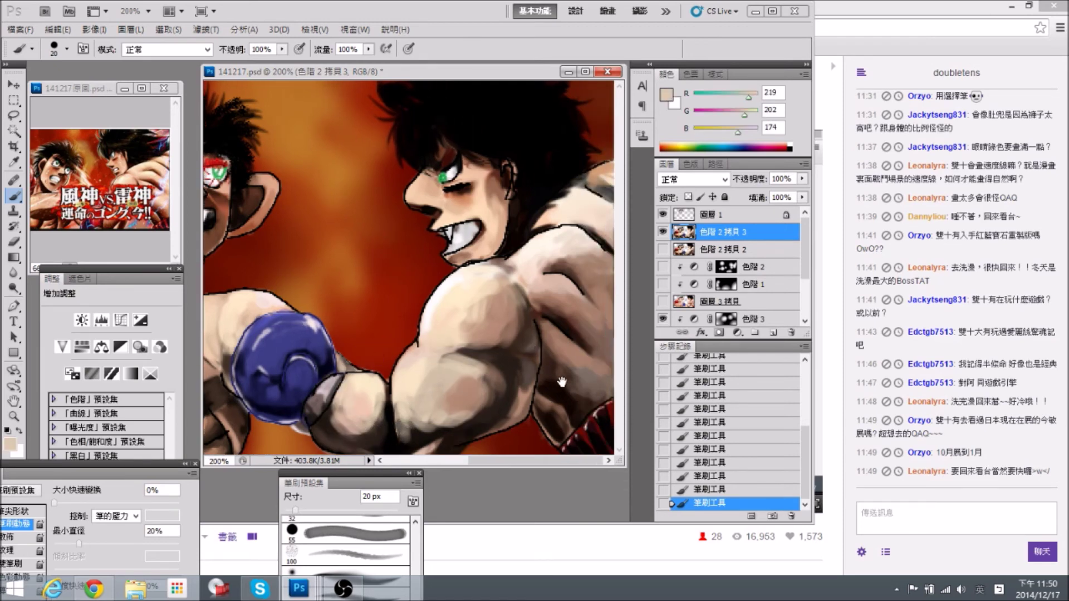
left_click_drag(356, 365, 451, 366)
left_click(499, 423, "alt")
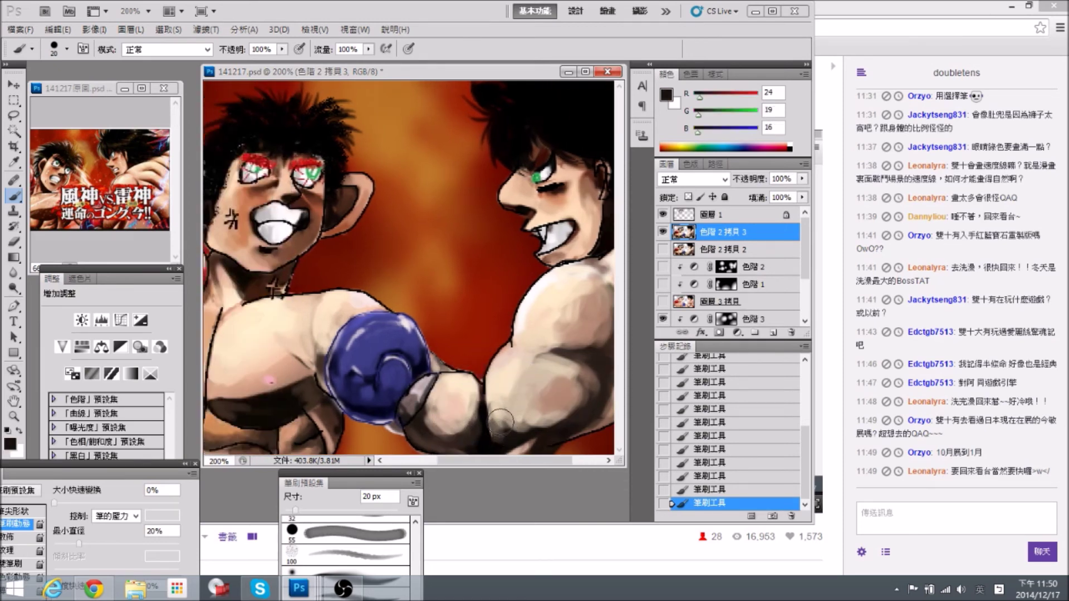
Blend the lower shadow of the left boxer's pectoral next to the blue glove with the 20 px brush and sampled browns and skin tones.
left_click_drag(313, 304, 393, 307)
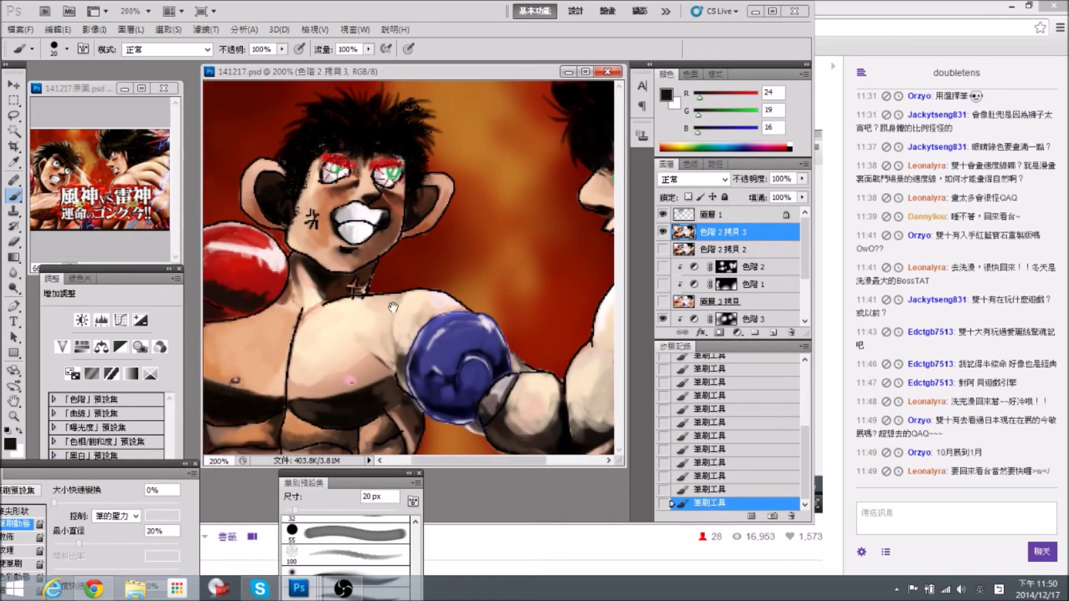
left_click(105, 185)
left_click_drag(93, 215, 141, 227)
left_click(354, 294)
left_click_drag(354, 294, 504, 281)
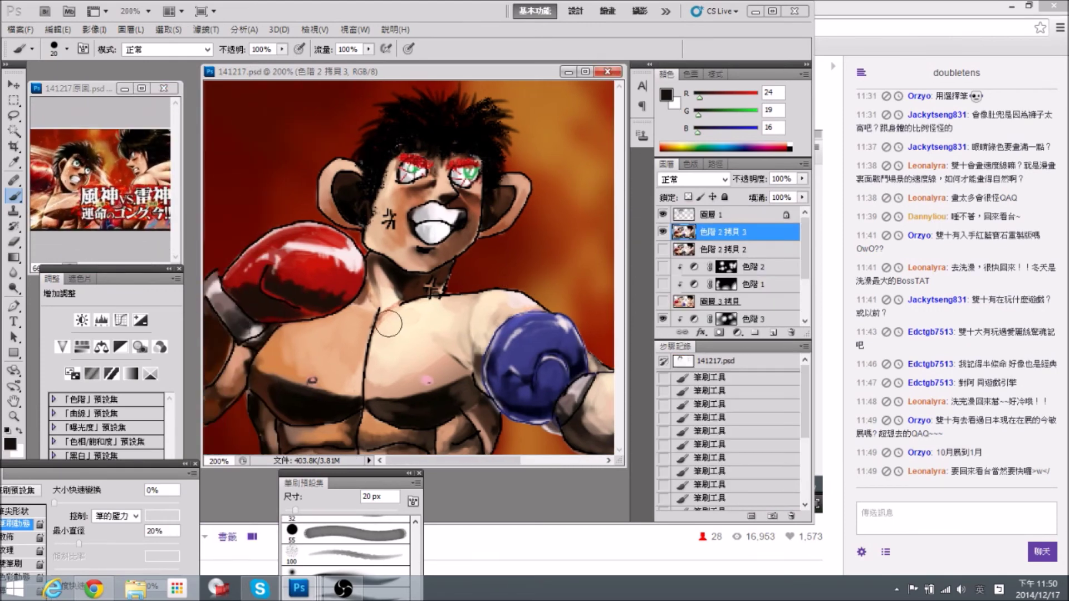
left_click(456, 374, "alt")
left_click(465, 391, "alt")
left_click_drag(465, 390, 449, 398)
left_click(429, 406, "alt")
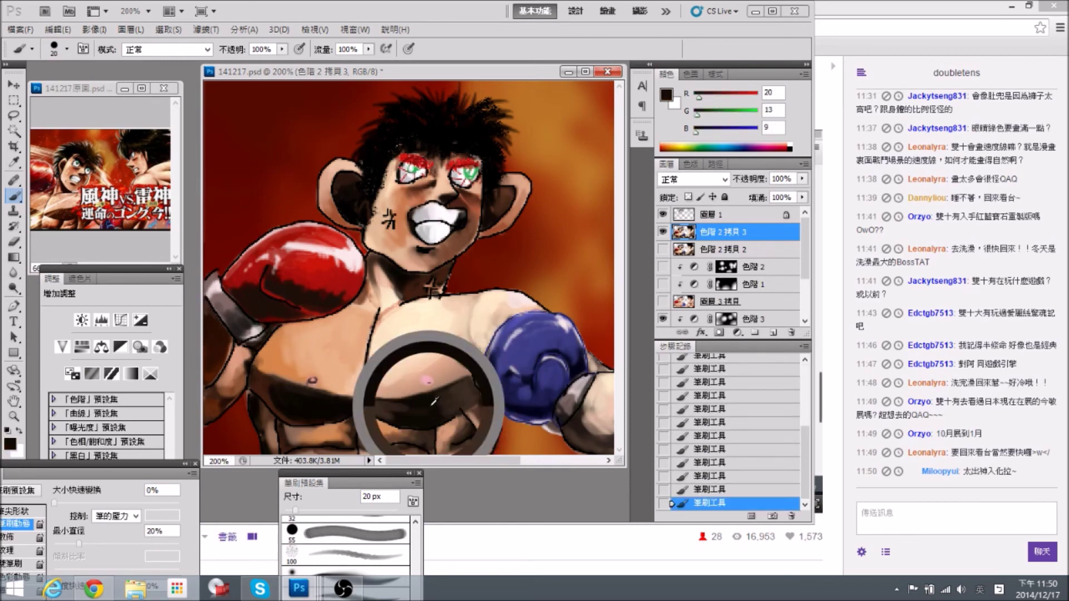
left_click(459, 379, "alt")
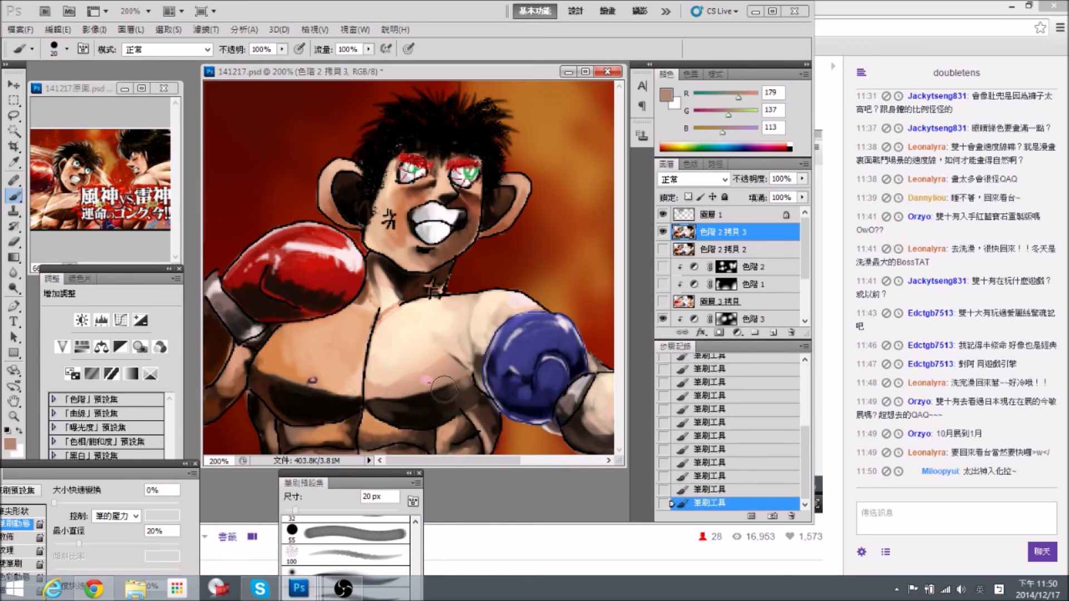
left_click(444, 385, "alt")
left_click(424, 393, "alt")
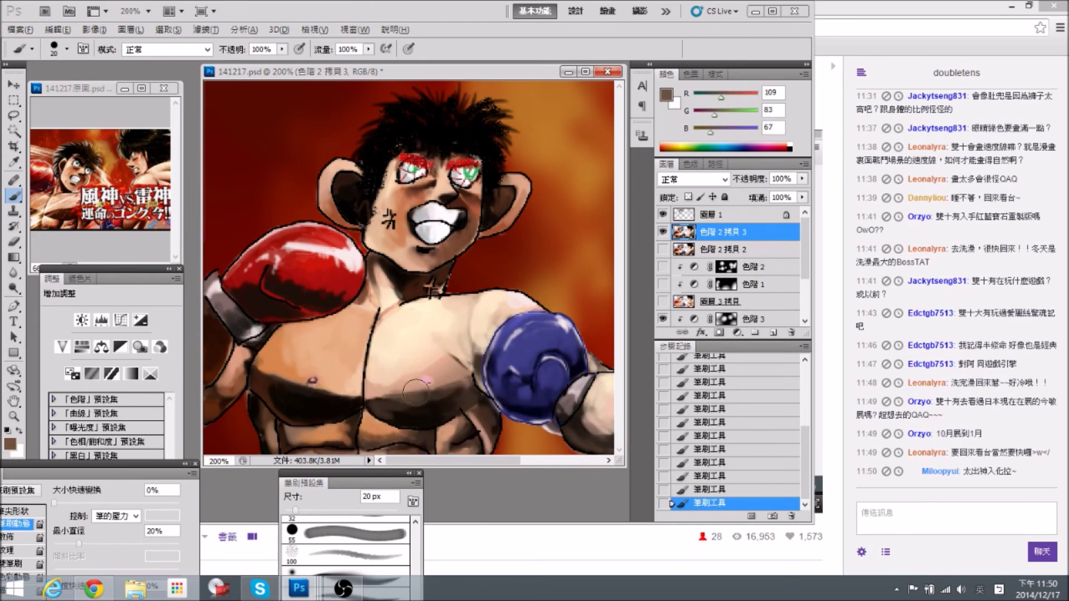
Blend the lower shadow of the left boxer's other pectoral, below the red glove, with the 20 px brush and sampled orange skin tones and browns.
left_click(340, 384, "alt")
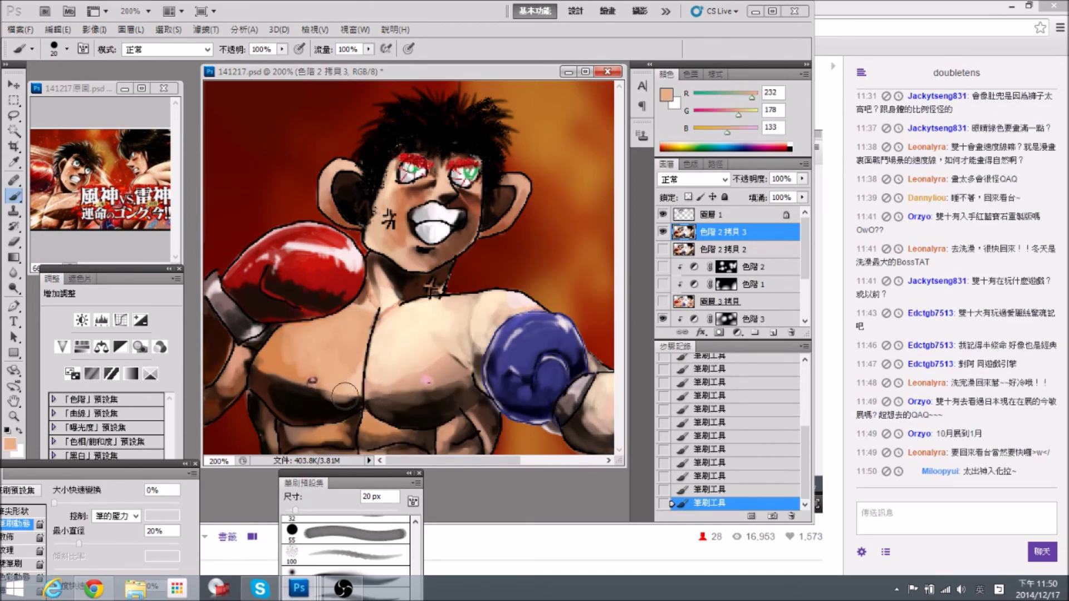
left_click(312, 391, "alt")
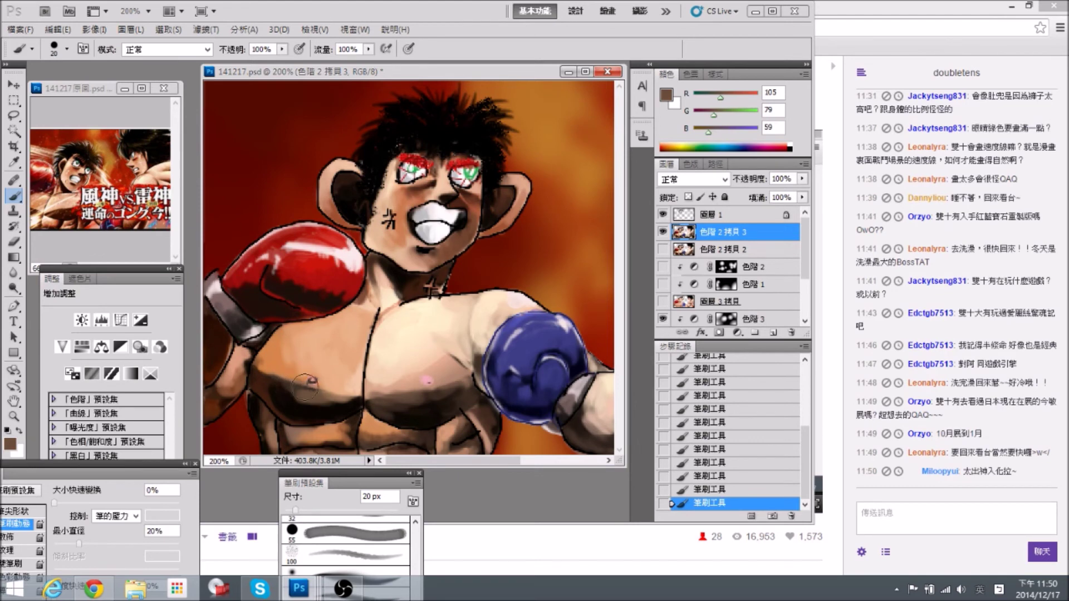
left_click(281, 378, "alt")
left_click(307, 361, "alt")
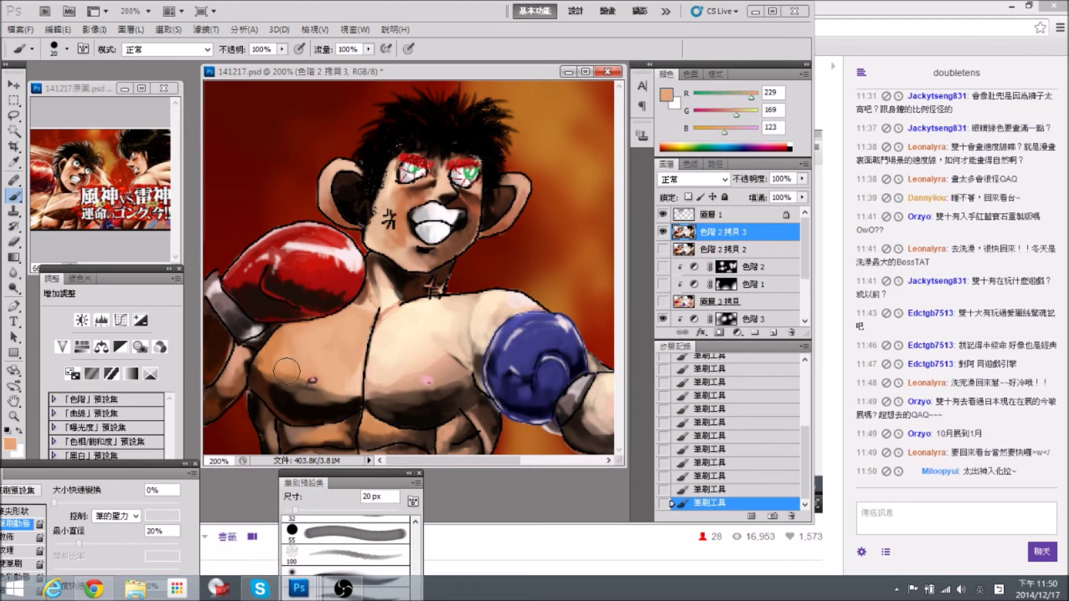
left_click(289, 393, "alt")
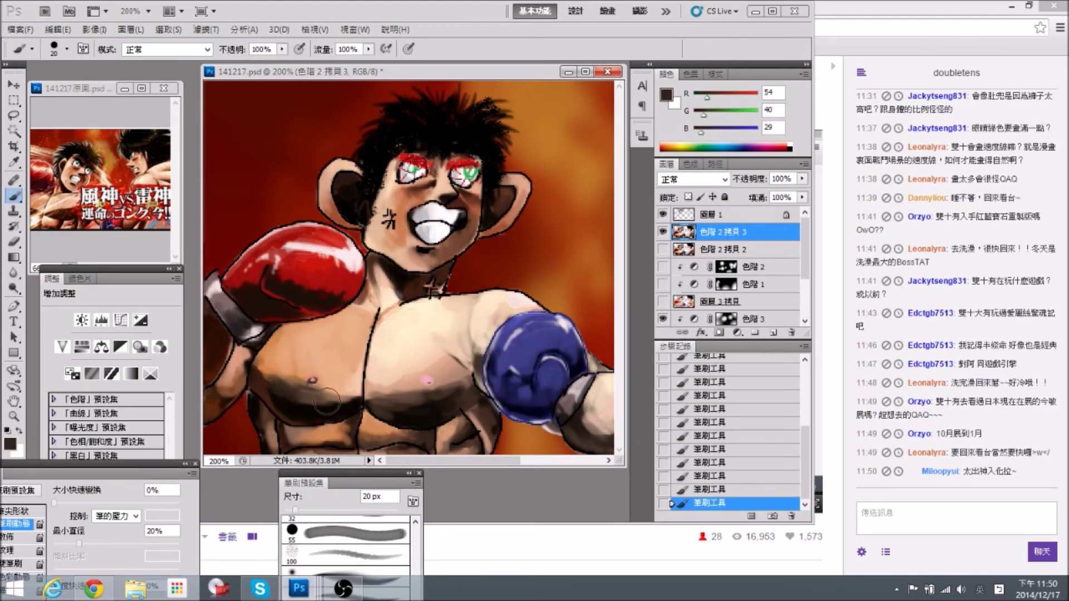
left_click(287, 374, "alt")
Darken the edge of the left boxer's neck and shoulder beside the red glove with a 6 px brush in a near-black sampled from the neck shadow.
left_click_drag(397, 312, 368, 312)
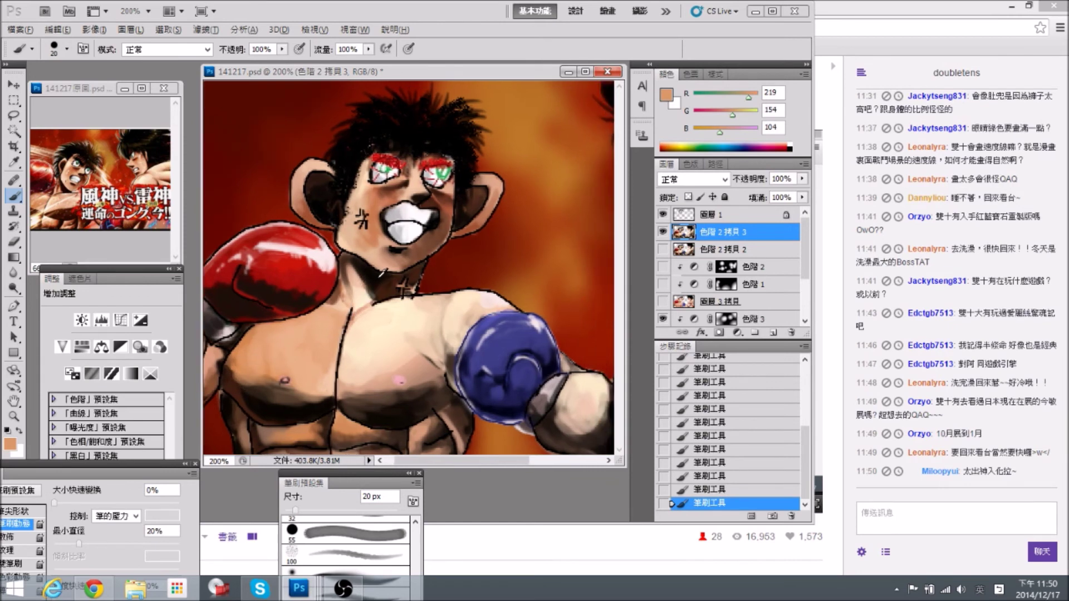
left_click(372, 284, "alt")
key("bracketleft")
key("bracketleft")
key("bracketleft")
key("bracketleft")
key("bracketleft")
left_click_drag(339, 264, 329, 303)
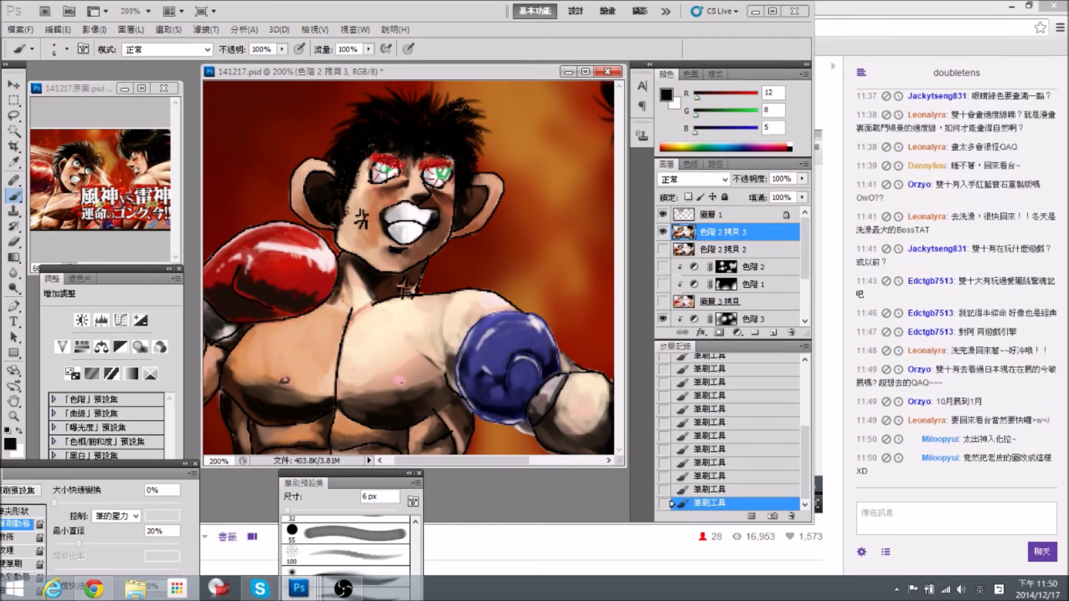
Refine the base of the left boxer's neck and the top of the chest line with the 6 px brush and sampled browns and skin tones.
left_click(314, 315, "alt")
left_click(340, 292, "alt")
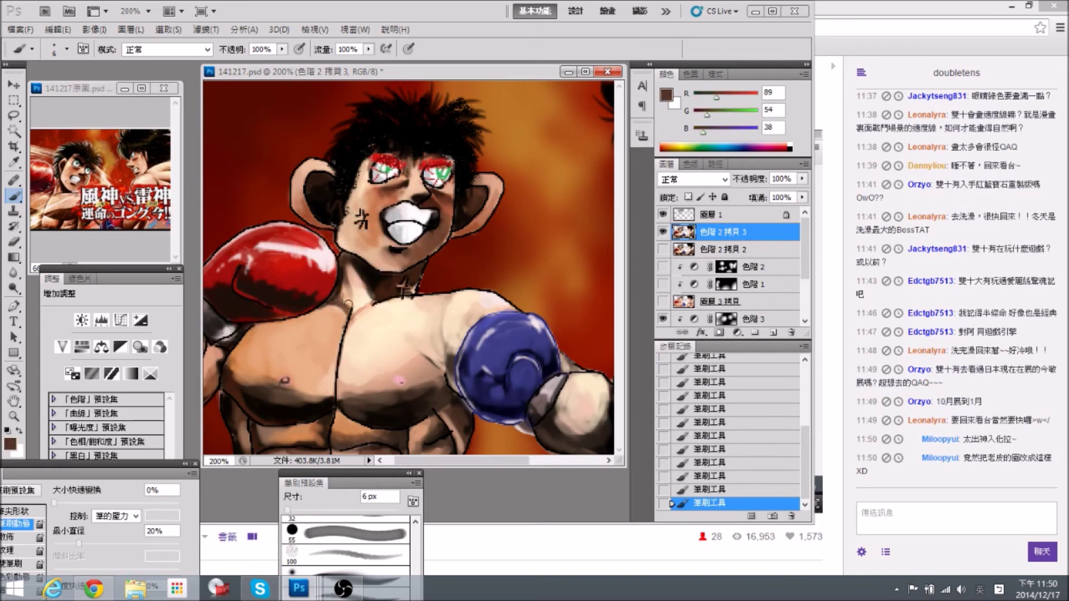
left_click(385, 295, "alt")
mouse_move(386, 295)
left_mouse_down()
mouse_move(357, 321)
mouse_move(379, 309)
left_mouse_up()
left_click(358, 321, "alt")
left_click(379, 296, "alt")
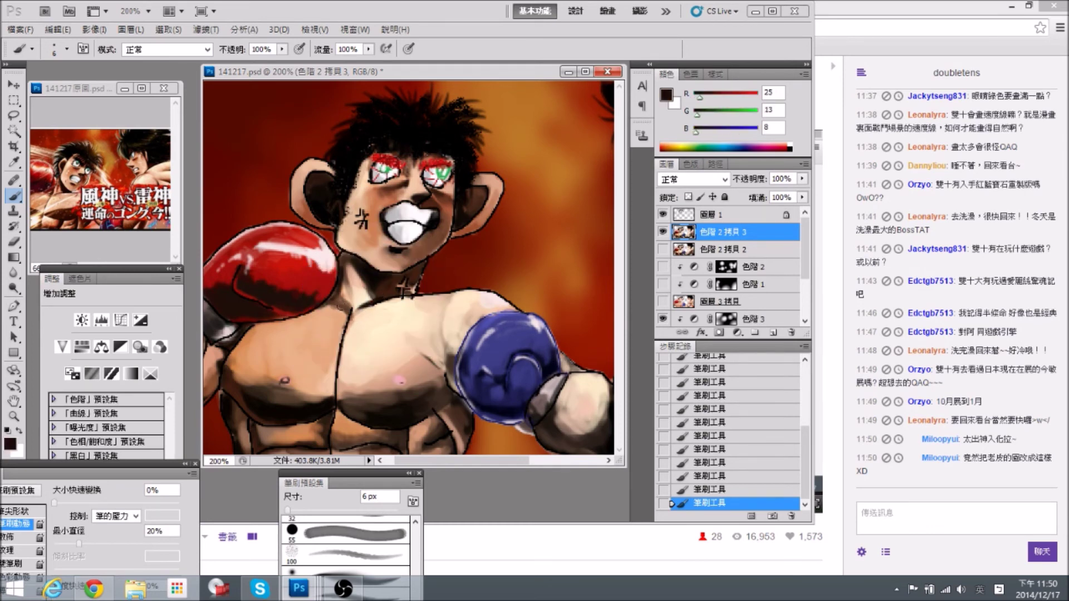
left_click(342, 313, "alt")
Compare the whole picture with the painting layer 色階 2 拷貝 3 and the background layer 圖層 4 拷貝 hidden and shown.
key("ctrl+minus")
key("ctrl+minus")
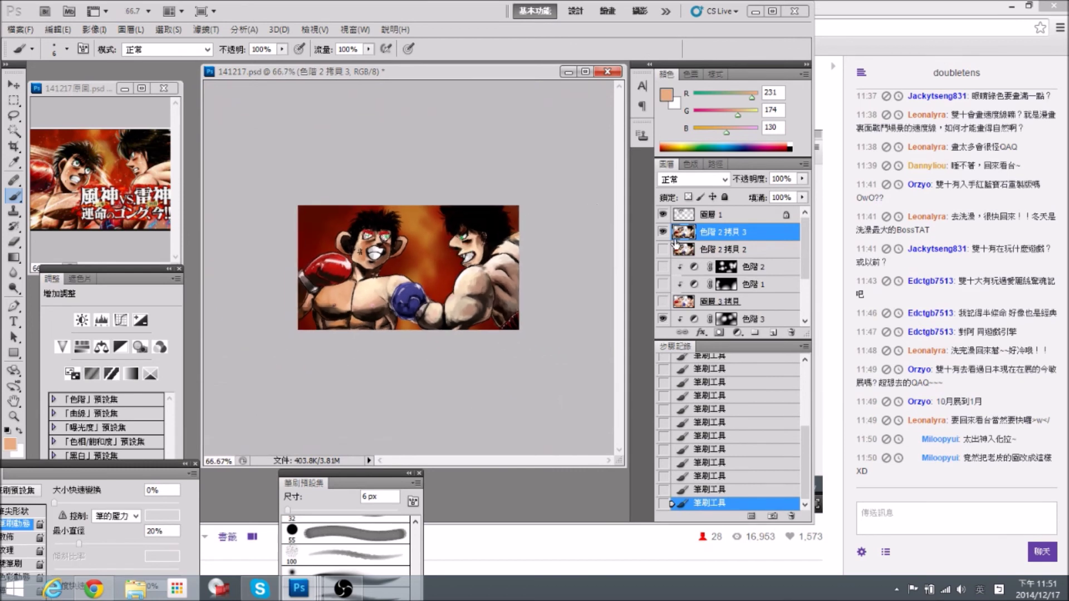
left_click(663, 232)
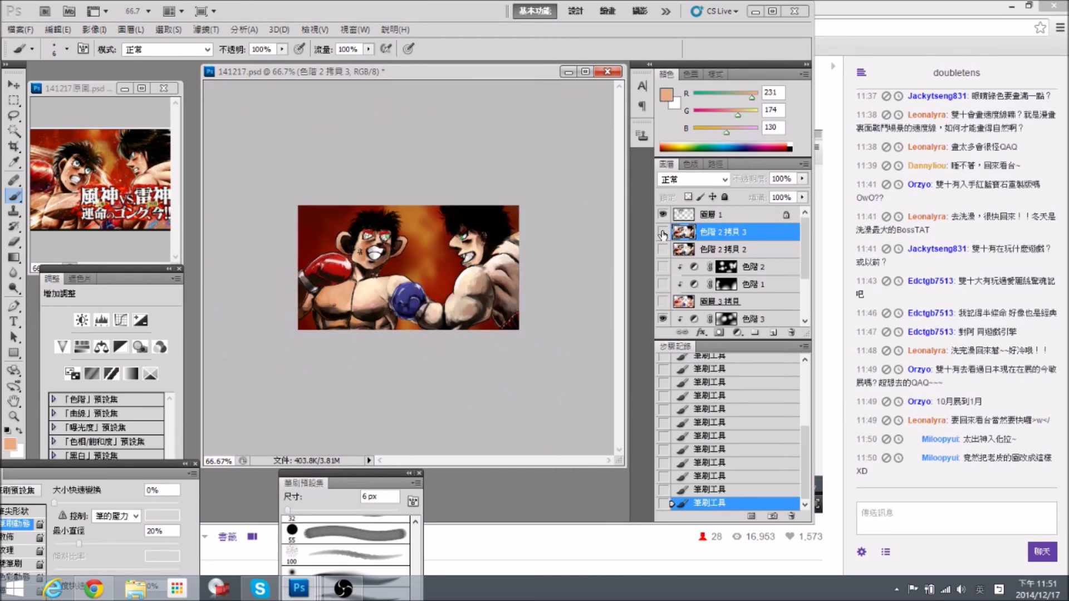
left_click_drag(805, 251, 806, 280)
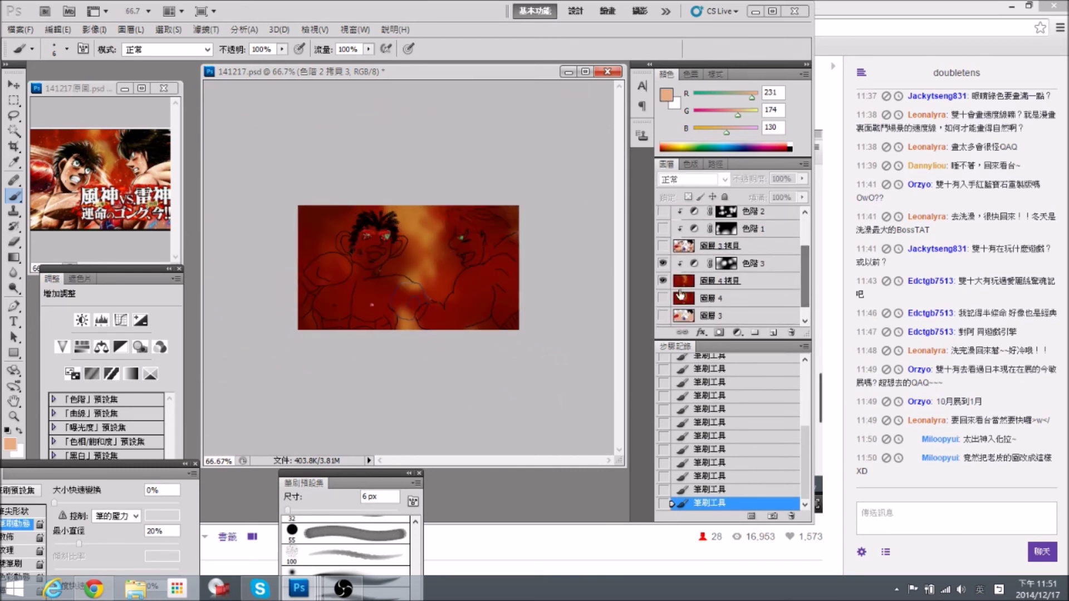
left_click(663, 280)
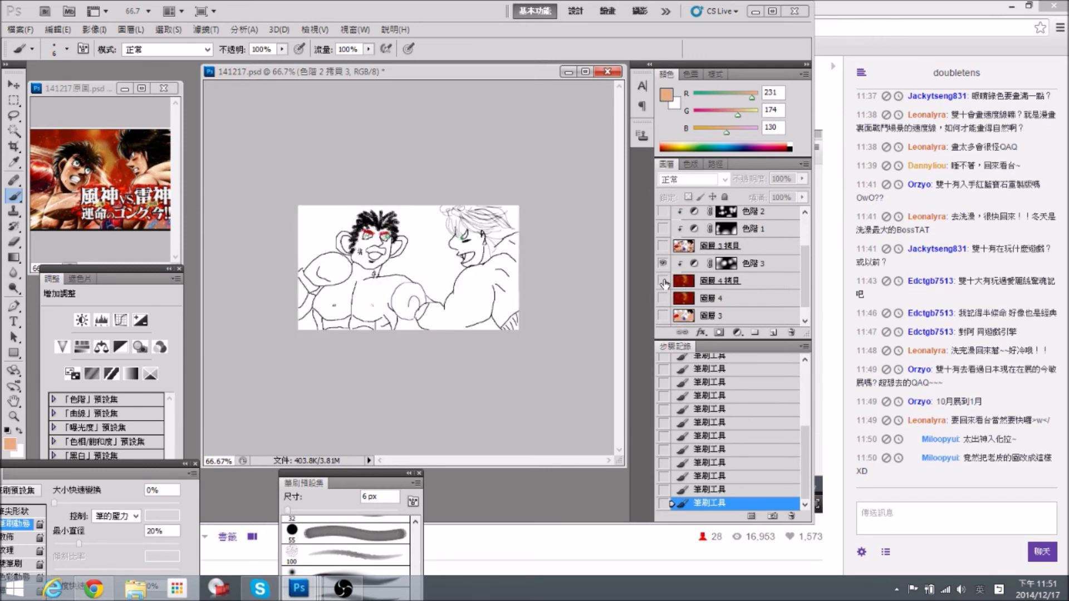
left_click(662, 280)
left_click(663, 280)
scroll(803, 264, "up", 3)
left_click(662, 232)
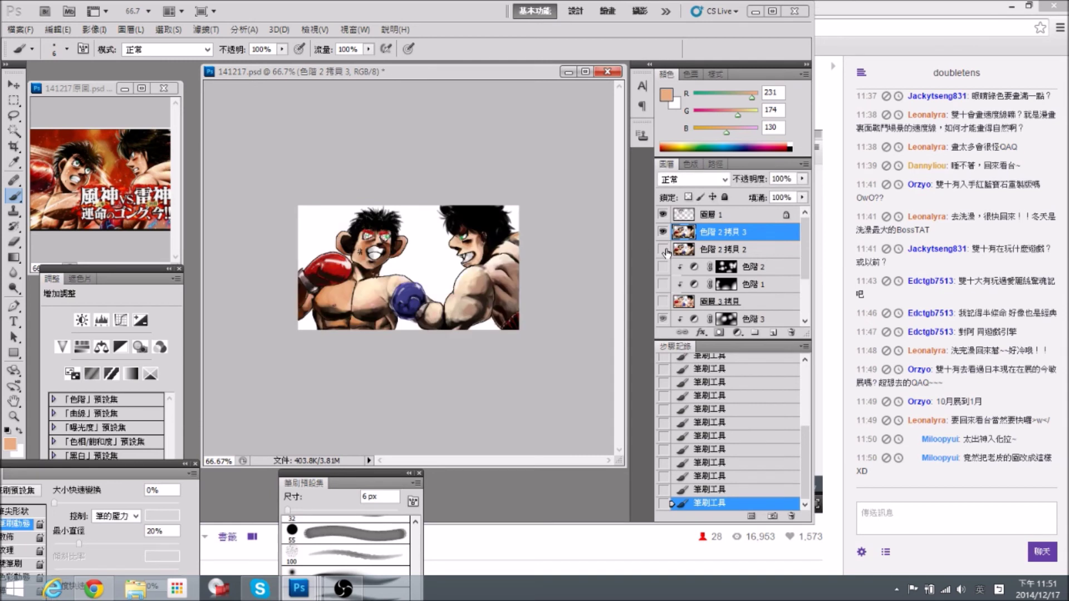
left_click_drag(809, 251, 736, 277)
left_click(663, 286)
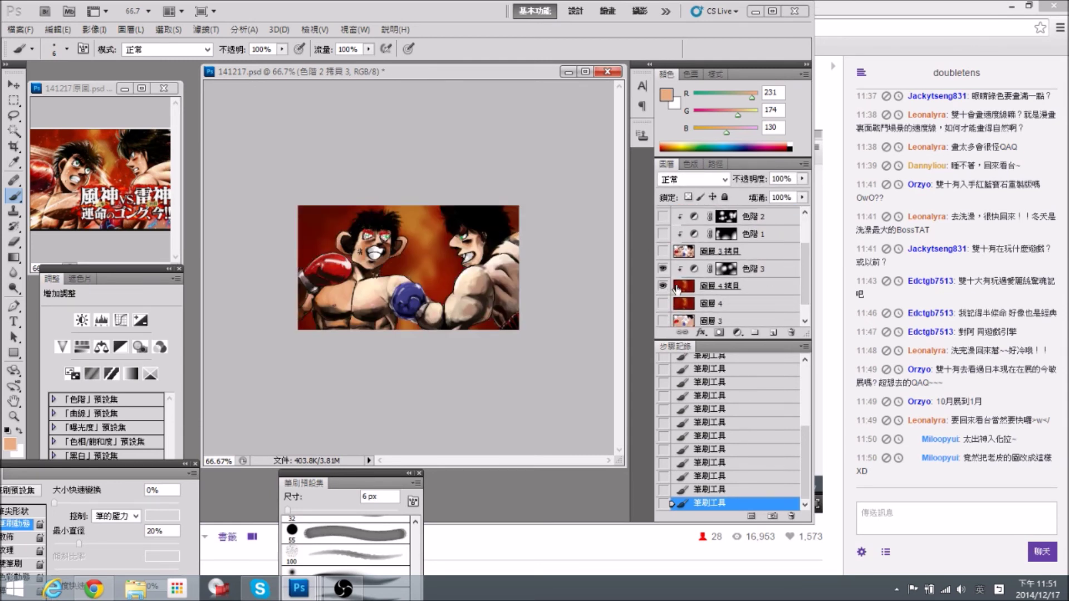
Add a Color Balance layer above 色階 2 拷貝 3, shift its midtones to red +50 and blue +15, fine-tune the magenta-green balance, and save.
key("ctrl+plus")
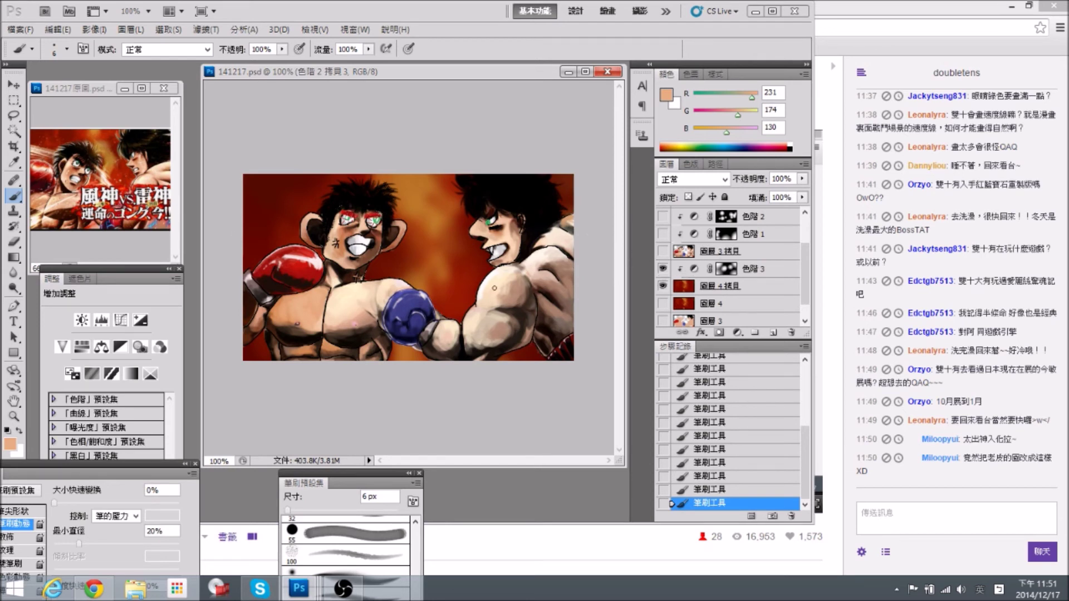
left_click_drag(805, 257, 805, 228)
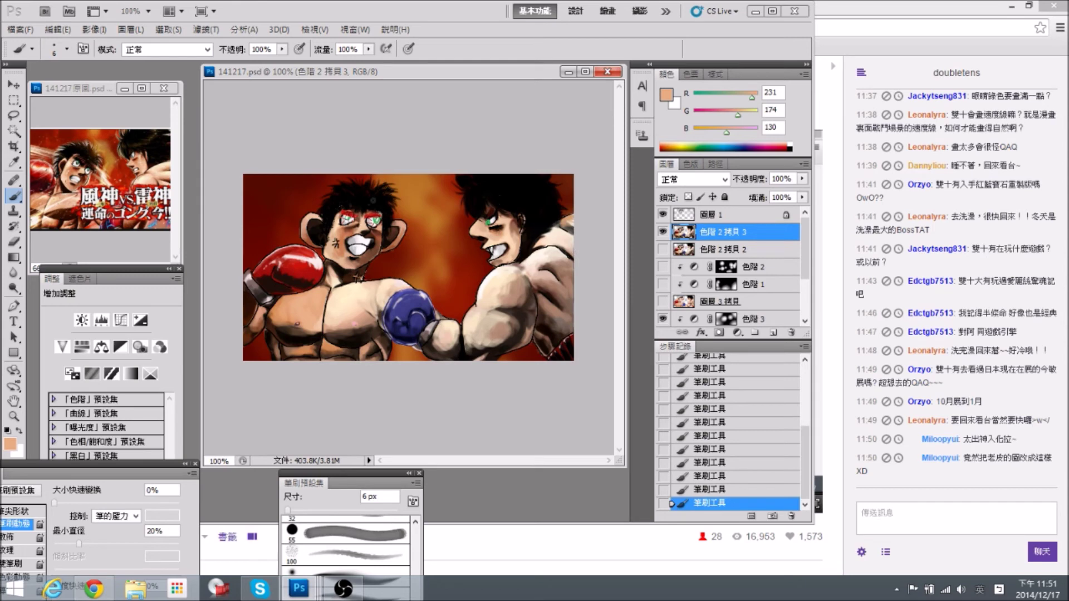
left_click_drag(136, 261, 157, 256)
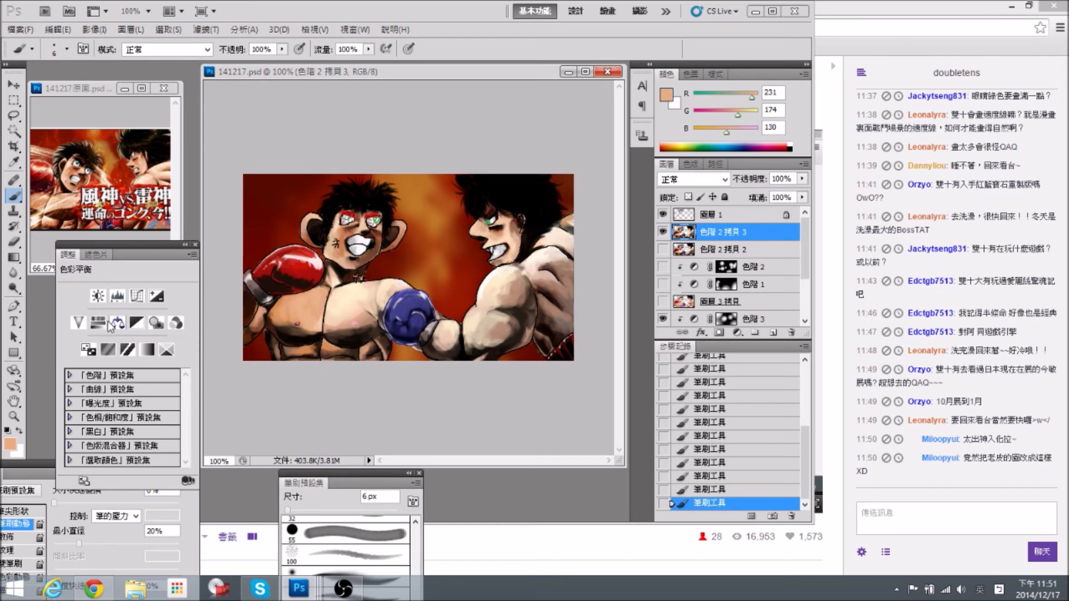
left_click(118, 322)
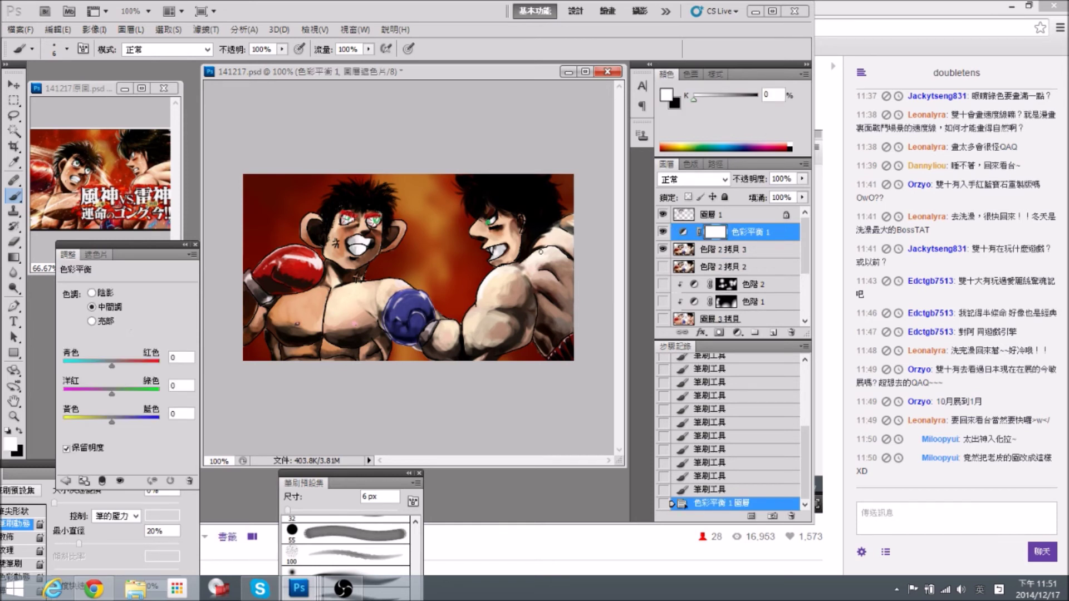
mouse_move(125, 367)
left_mouse_down()
mouse_move(109, 366)
mouse_move(136, 367)
left_mouse_up()
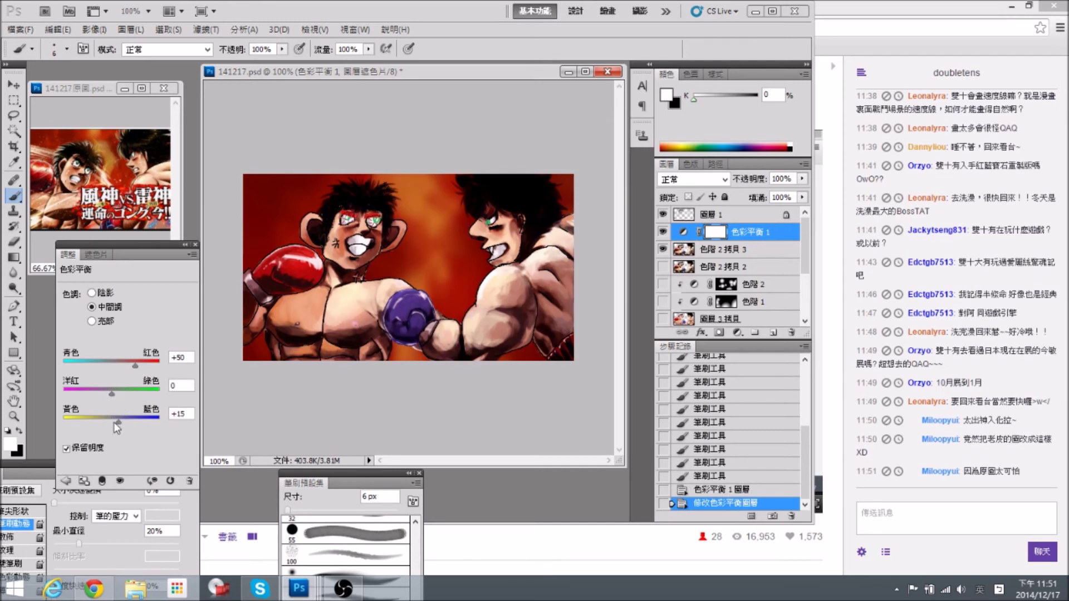
left_click_drag(101, 425, 115, 425)
left_click_drag(111, 394, 118, 394)
key("ctrl+s")
Add a Hue/Saturation adjustment layer above the Color Balance layer and set its saturation to -17.
left_click(66, 481)
left_click(99, 323)
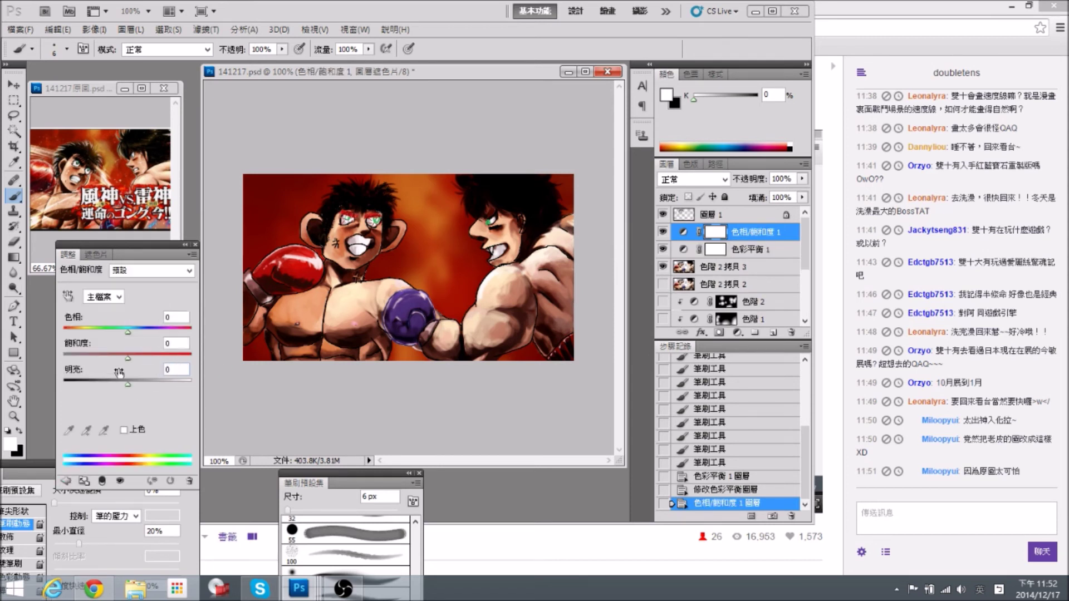
left_click_drag(126, 359, 116, 359)
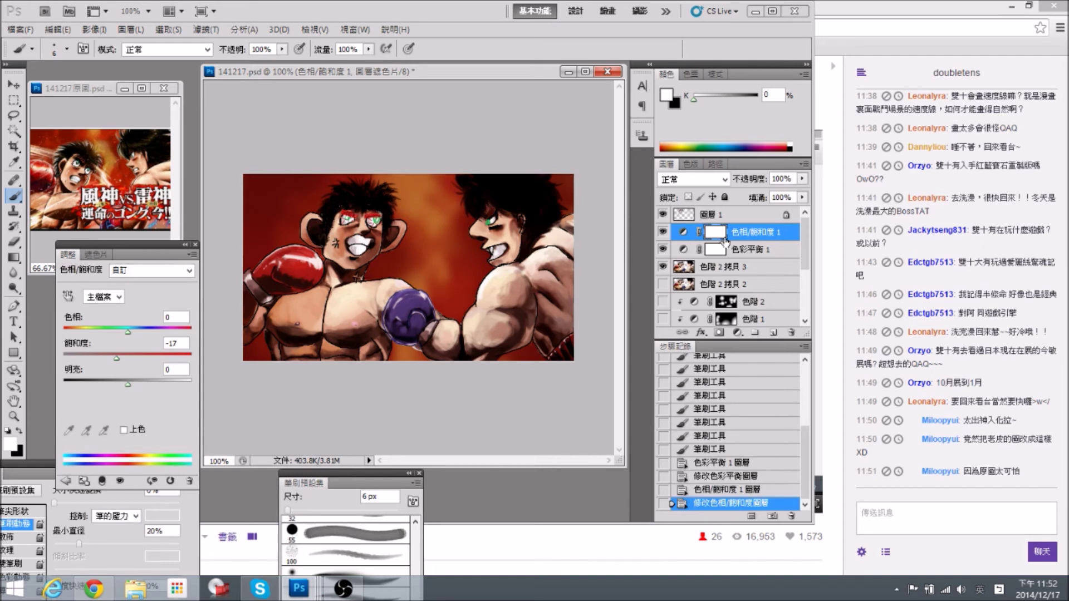
Add a Levels adjustment layer on top with a white input level of 224 and a midtone value of 1.12.
left_click(66, 481)
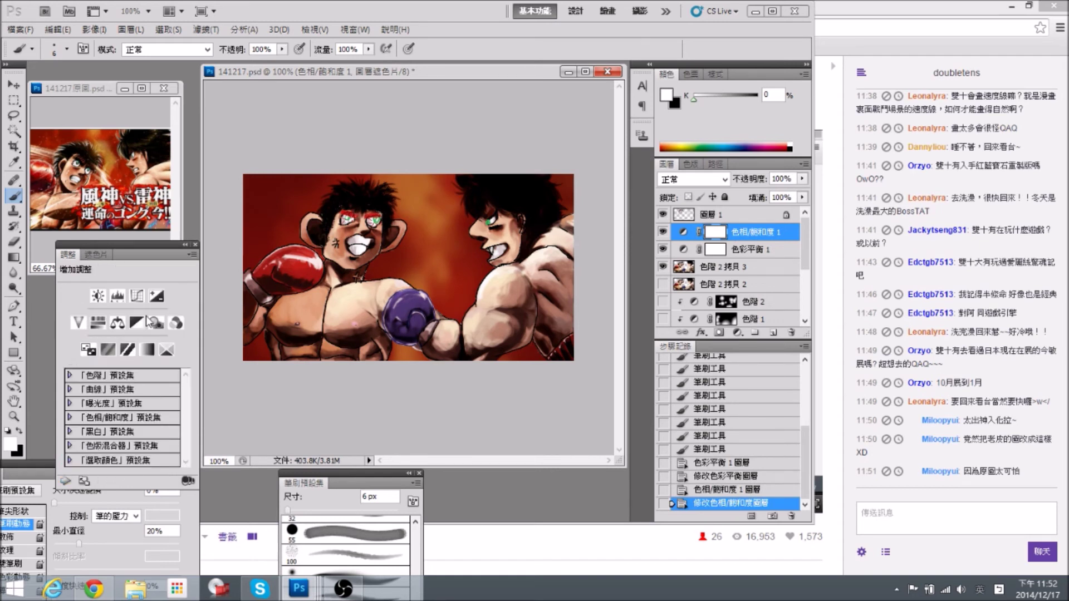
left_click(116, 297)
left_click_drag(188, 369, 121, 368)
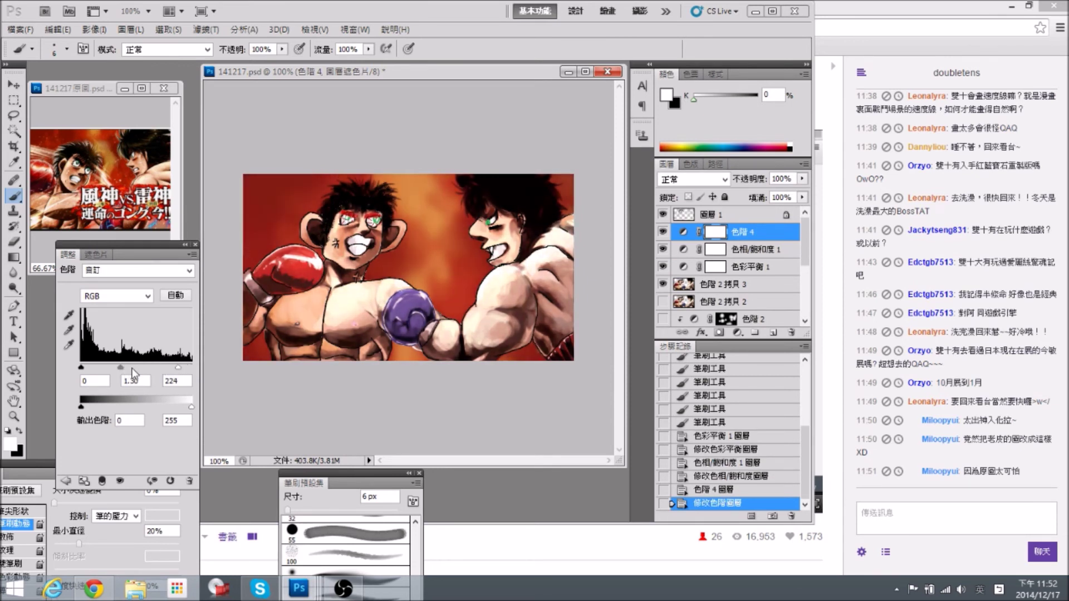
left_click_drag(120, 367, 126, 367)
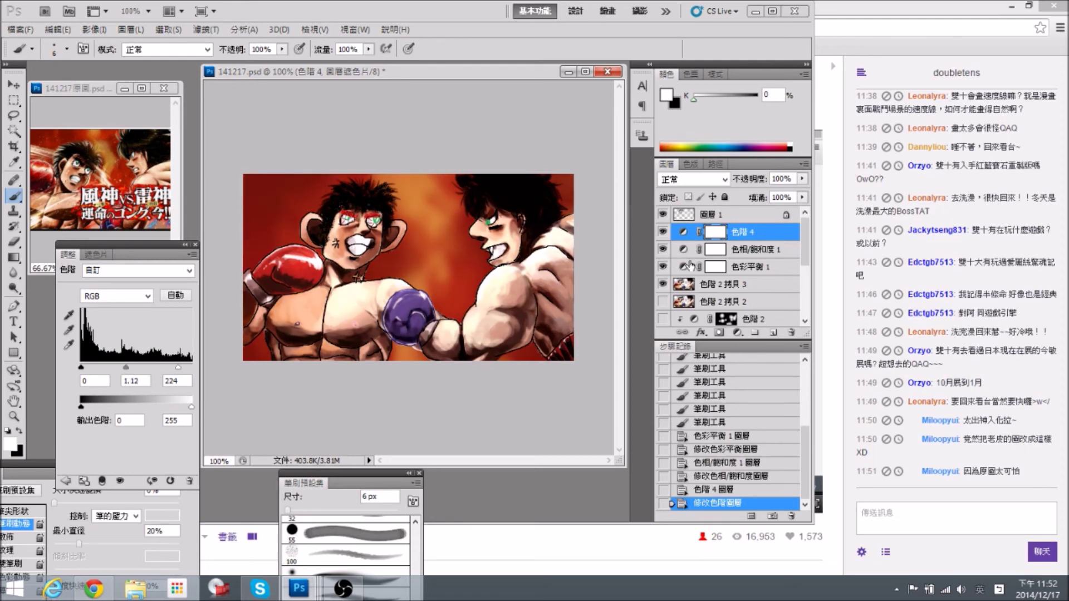
Clip the Levels, Hue/Saturation and Color Balance adjustment layers to the painting layer 色階 2 拷貝 3.
left_click(756, 268, "shift")
right_click(763, 239)
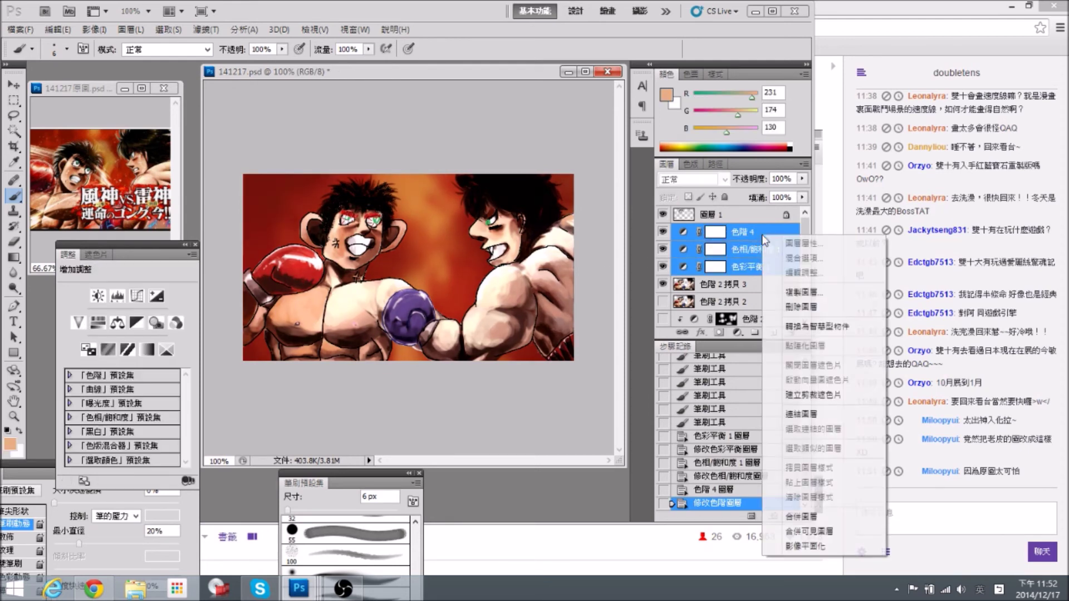
left_click(800, 395)
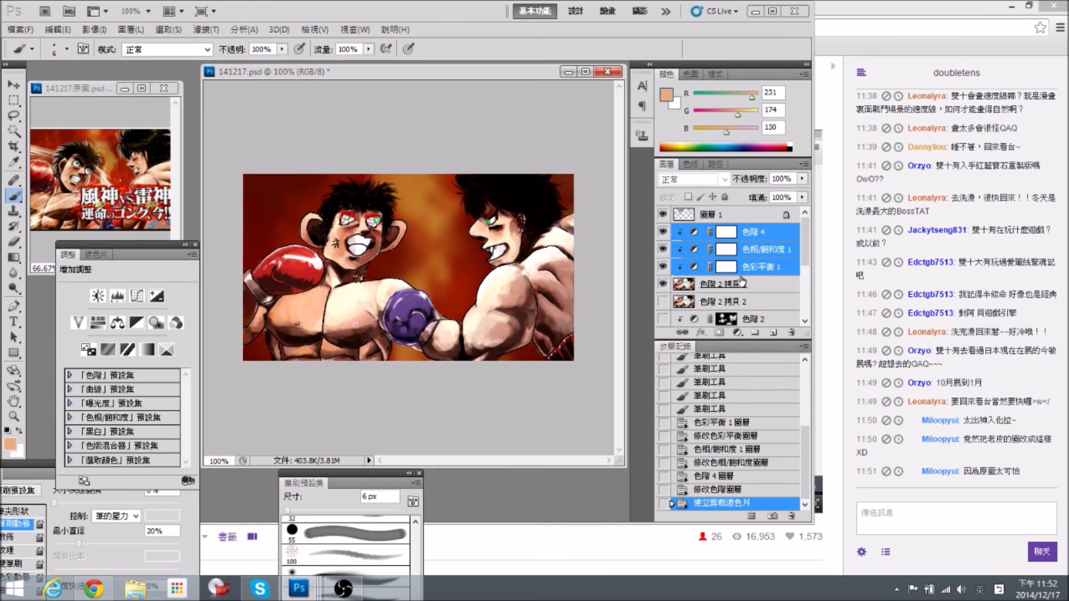
Fill the mask of 色階 4 with black and reveal its lightening on both boxers' faces with white-to-transparent radial gradients.
left_click(756, 236)
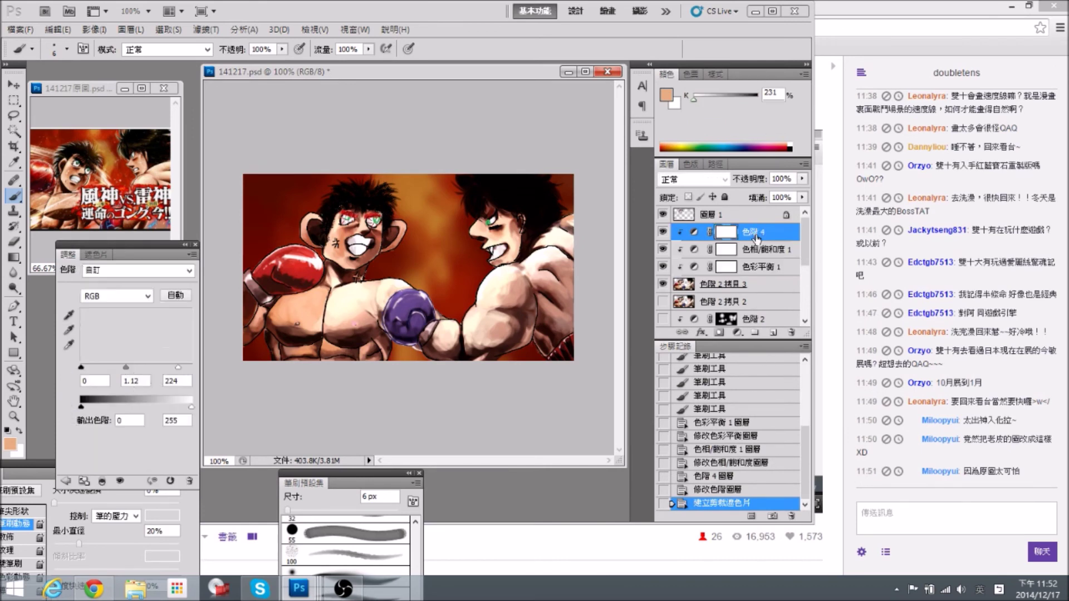
key("ctrl+BackSpace")
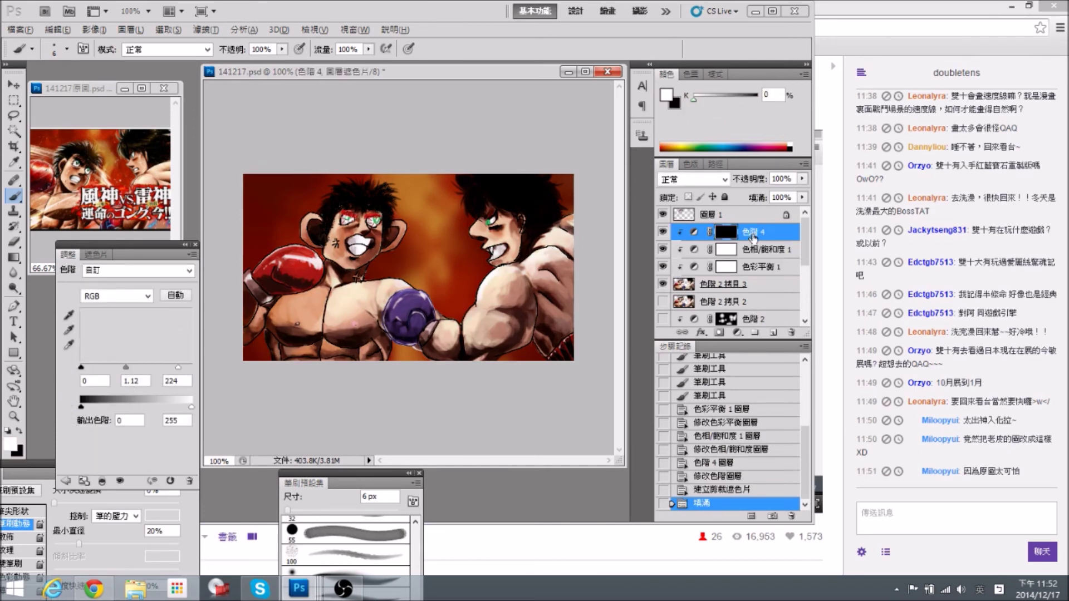
left_click(12, 257)
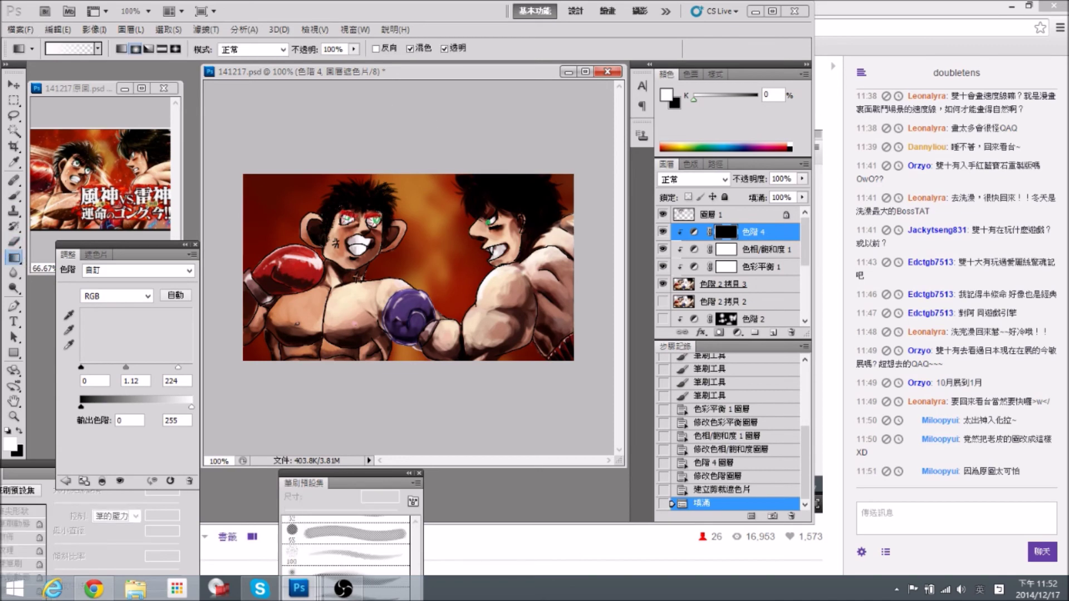
left_click_drag(468, 229, 477, 230)
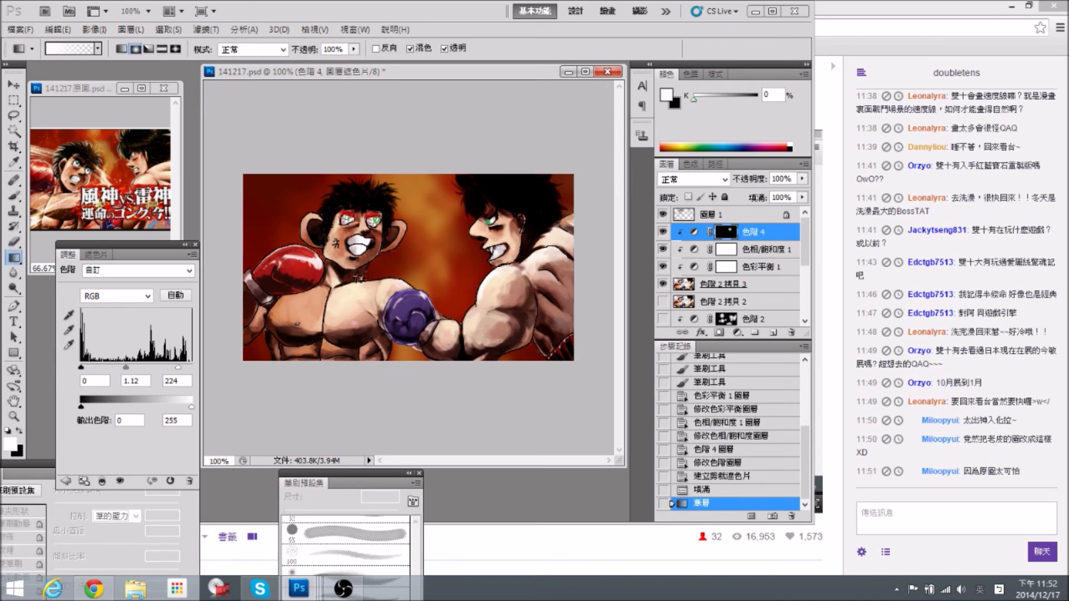
left_click_drag(364, 233, 390, 246)
key("ctrl+plus")
left_click_drag(327, 192, 340, 194)
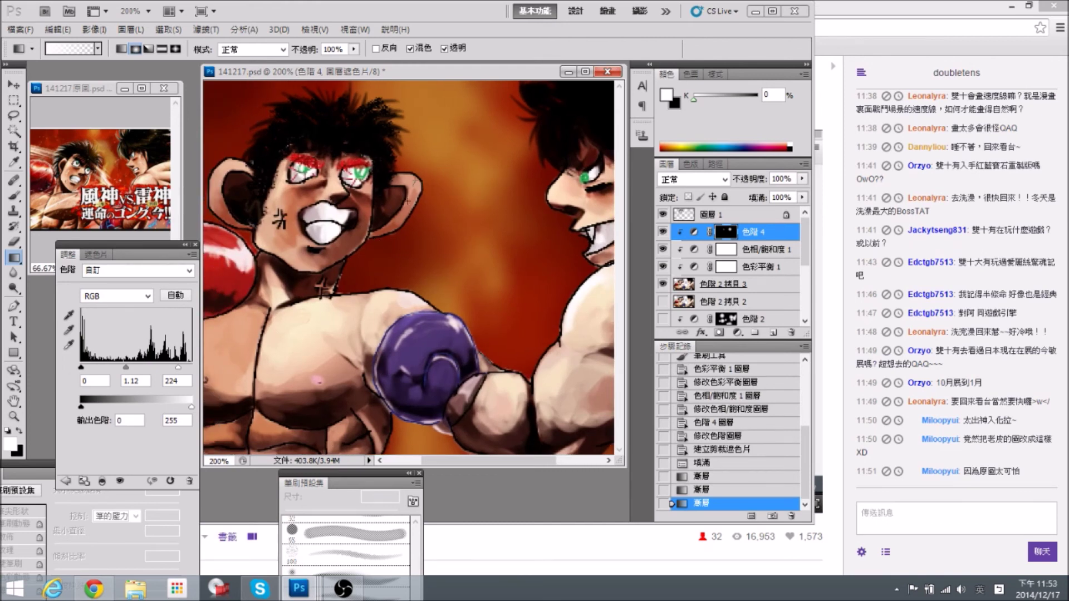
Reveal the 色階 4 lightening on the left boxer's ears, shoulder, chest and red glove with white radial gradients on the mask.
left_click_drag(414, 181, 424, 183)
mouse_move(242, 174)
left_mouse_down()
mouse_move(255, 175)
mouse_move(245, 190)
left_mouse_up()
left_click_drag(374, 289, 409, 318)
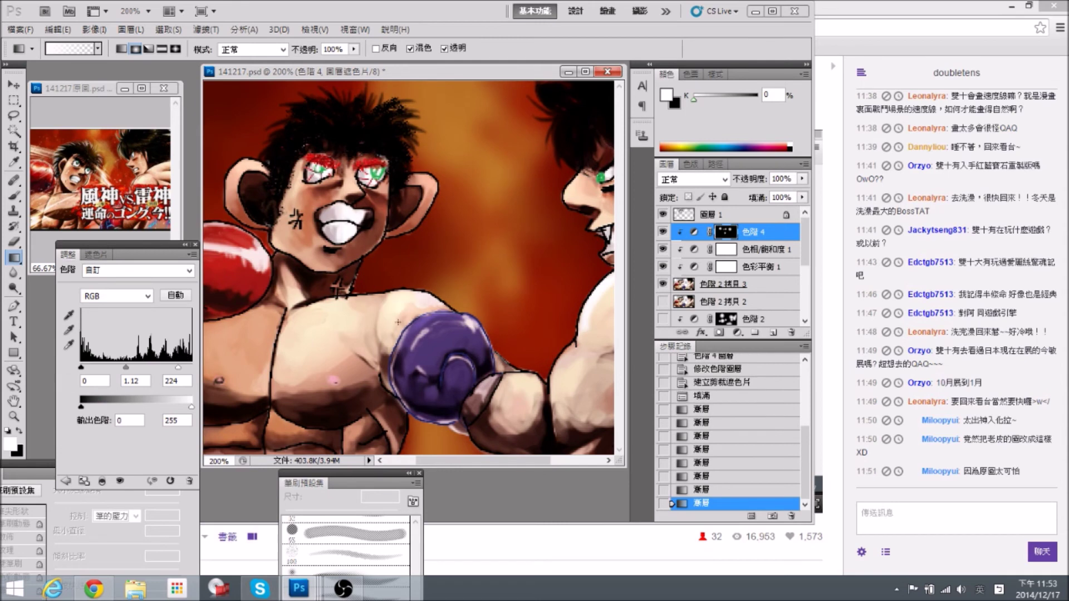
left_click_drag(306, 337, 306, 365)
left_click_drag(234, 352, 289, 376)
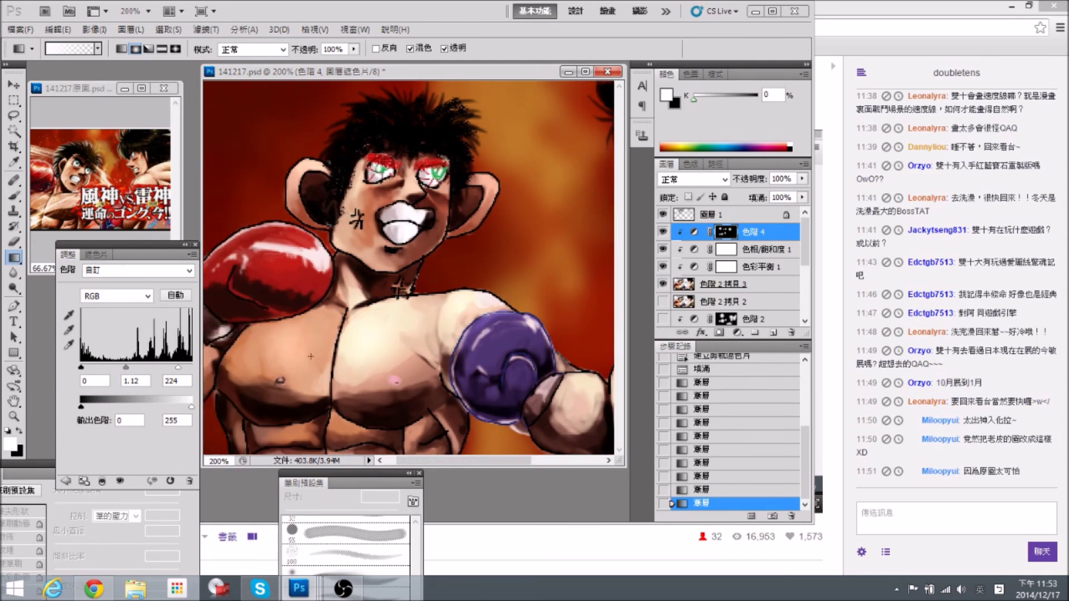
left_click_drag(310, 340, 310, 364)
left_click_drag(293, 302, 325, 300)
left_click_drag(323, 260, 303, 247)
Reveal the 色階 4 lightening on the right boxer's arm and back with white radial gradients, and compare the picture with that layer hidden and shown.
left_click_drag(428, 382, 255, 382)
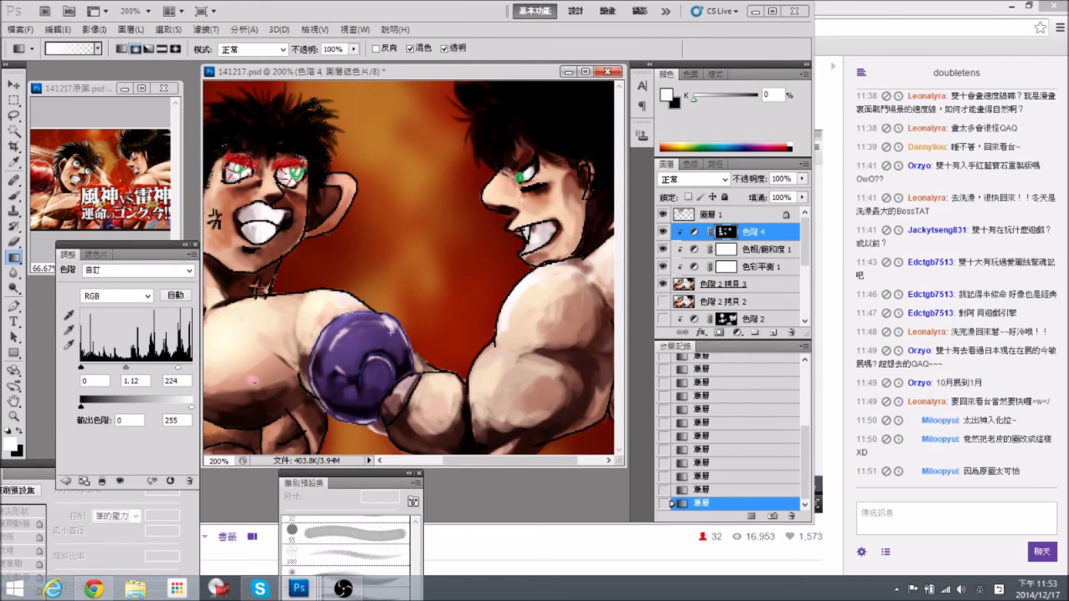
scroll(340, 334, "right", 2)
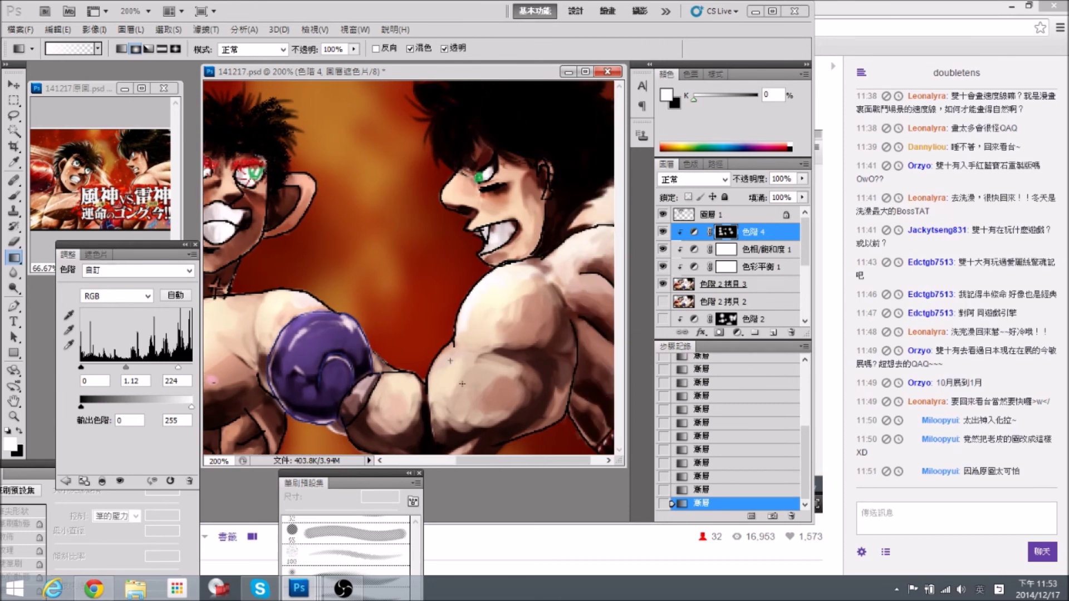
scroll(543, 256, "right", 2)
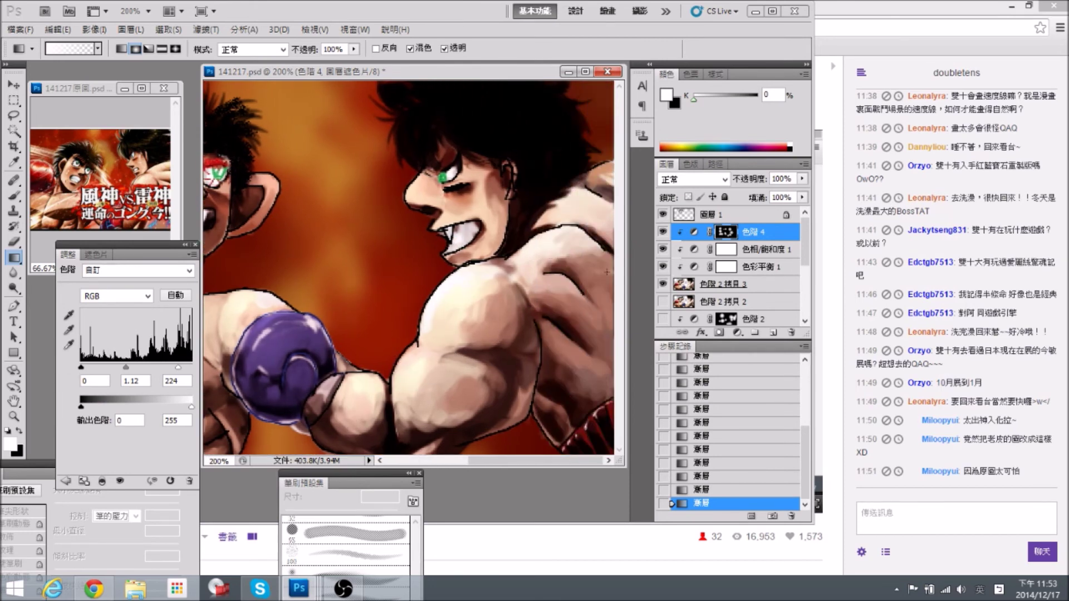
left_click_drag(543, 265, 607, 272)
left_click_drag(547, 293, 533, 339)
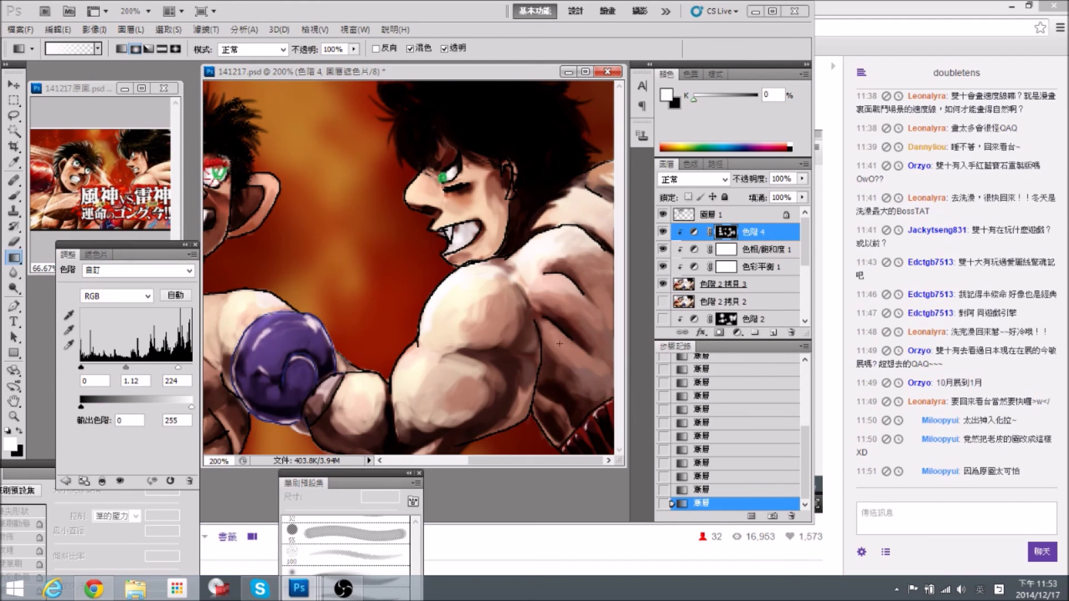
key("ctrl+minus")
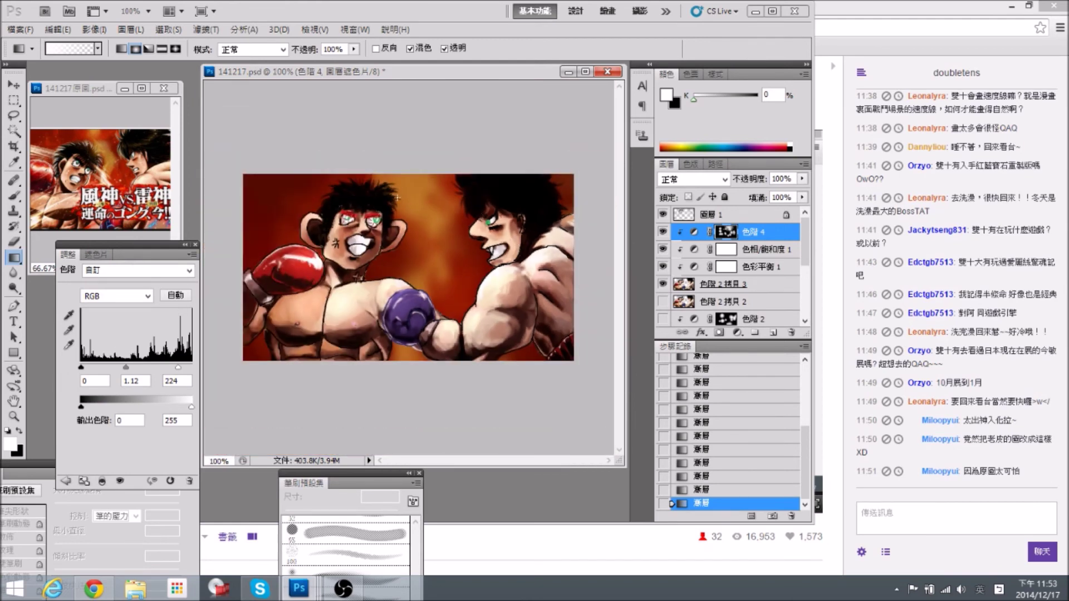
left_click(662, 232)
left_click(662, 231)
left_click(68, 329)
Add a darkening Levels layer above 色階 4 with its white output level set to 204.
left_click(66, 481)
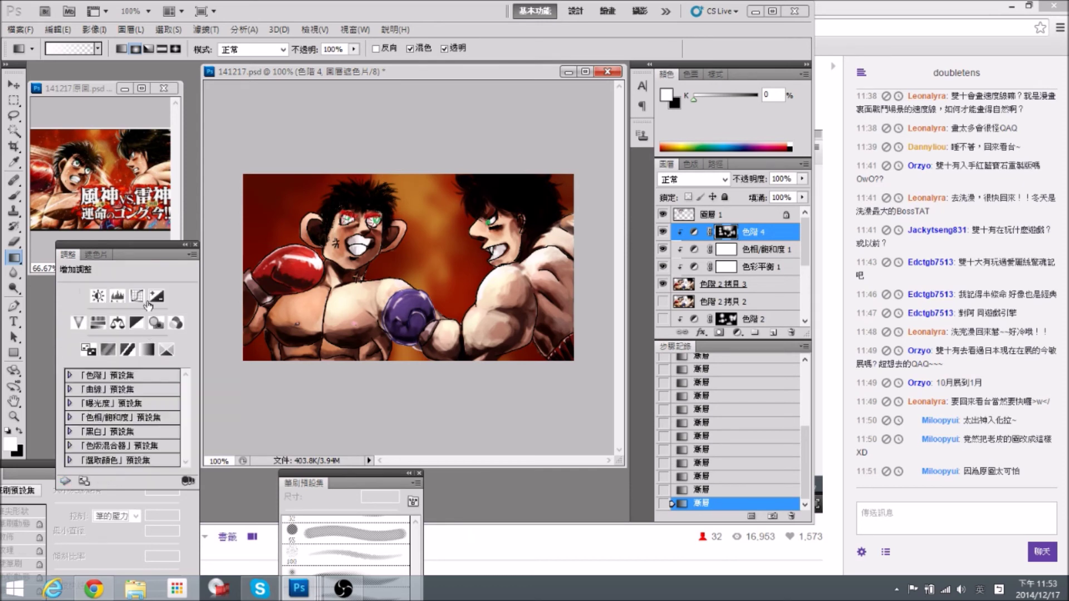
left_click(117, 303)
mouse_move(82, 407)
left_mouse_down()
mouse_move(128, 410)
mouse_move(82, 406)
left_mouse_up()
left_click_drag(191, 406, 169, 408)
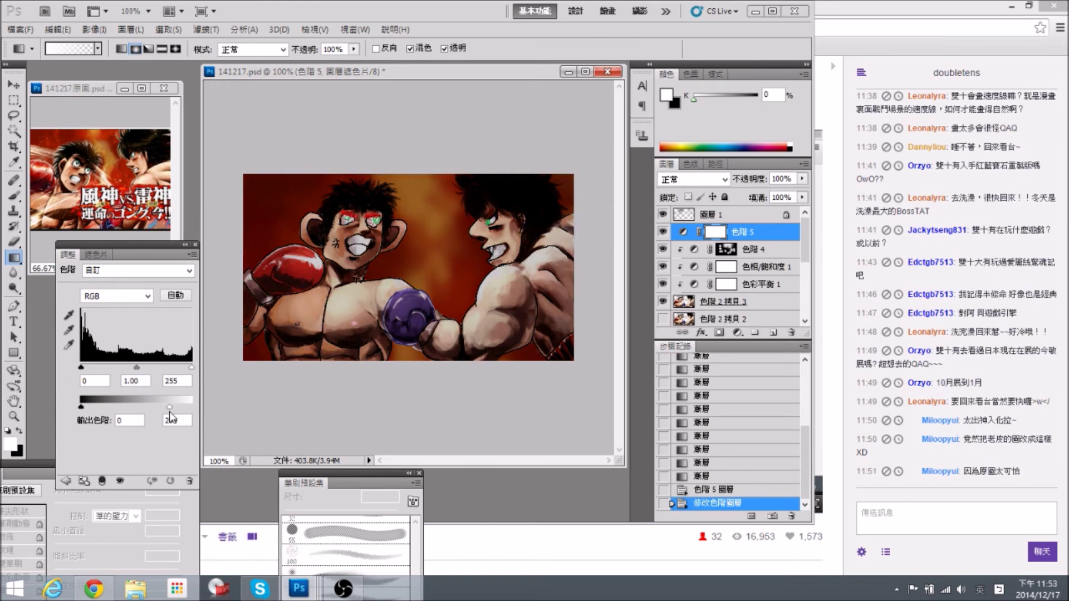
Fill the mask of 色階 5 with black and clip the layer to the painting below.
key("alt+BackSpace")
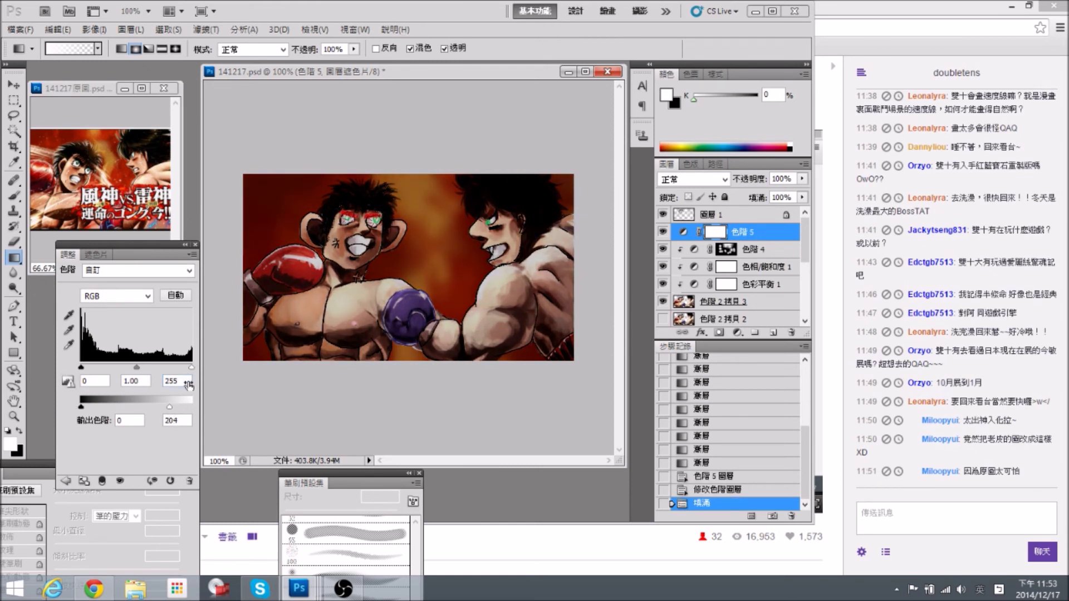
key("ctrl+BackSpace")
right_click(754, 237)
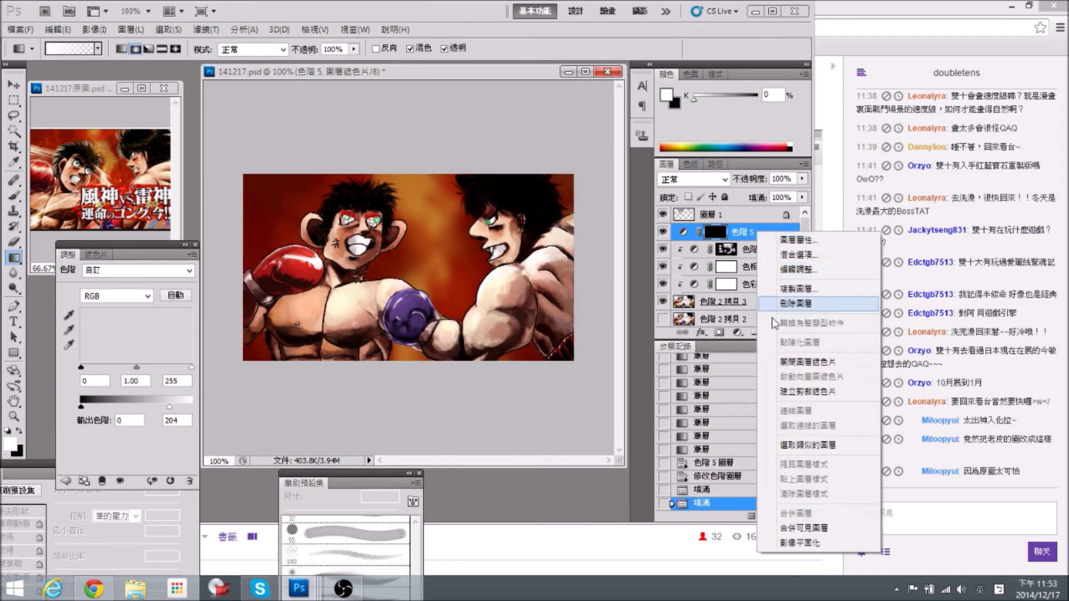
left_click(768, 391)
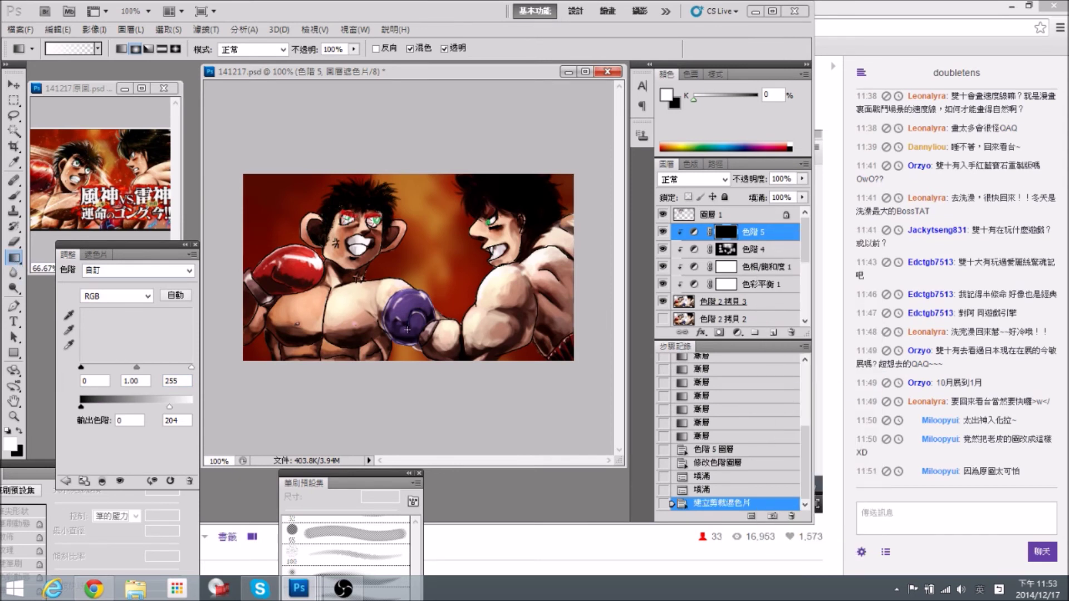
Reveal the 色階 5 darkening around the right boxer's lower arm, neck and forearm with radial gradients on the mask.
key("x")
left_click_drag(565, 351, 555, 309)
key("x")
left_click_drag(505, 232, 502, 230)
left_click_drag(437, 372, 462, 292)
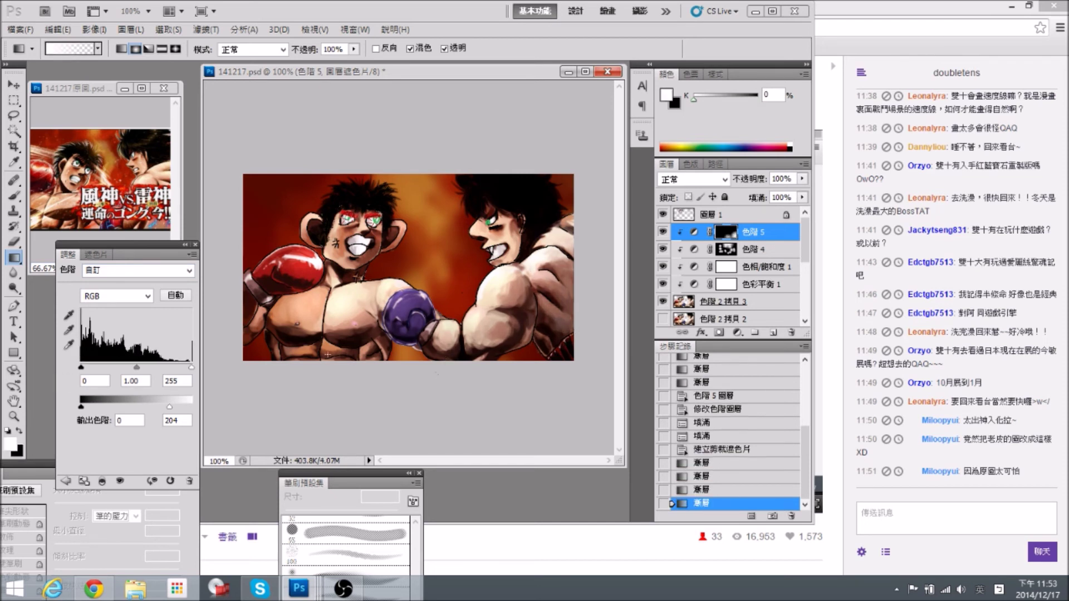
Darken the left boxer's lower torso and outer arm with white radial gradients on the 色階 5 mask, undoing the last gradient.
left_click_drag(343, 362, 346, 312)
left_click_drag(253, 362, 259, 312)
left_click_drag(311, 362, 364, 282)
key("ctrl+z")
Darken the left boxer's face and neck and the right boxer's hair with radial gradients on the 色階 5 mask, and save the file.
left_click_drag(345, 245, 322, 237)
left_click_drag(358, 277, 386, 188)
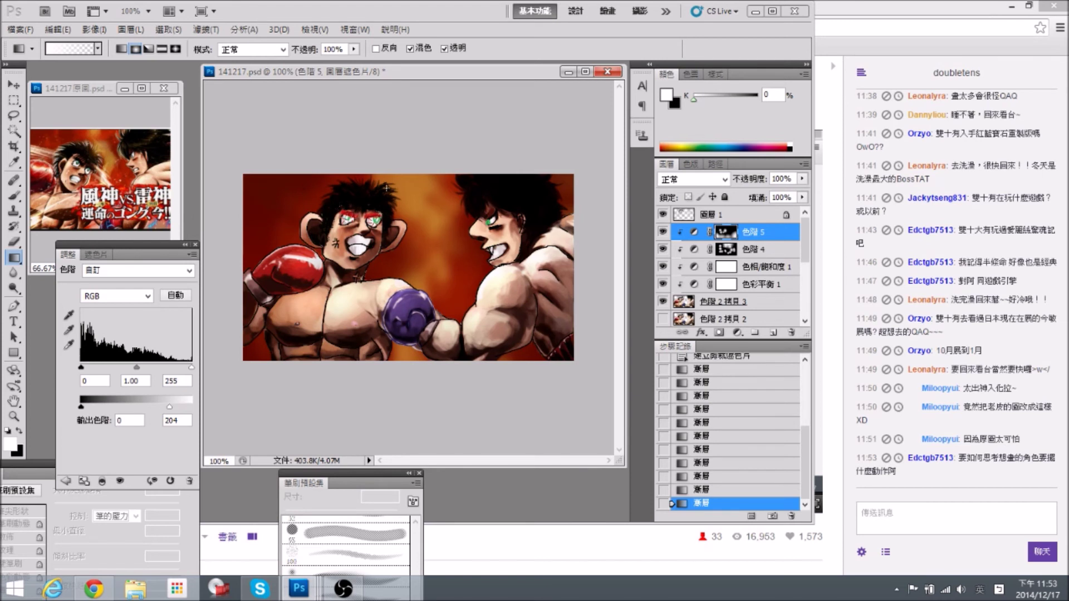
left_click_drag(550, 215, 524, 195)
key("ctrl+s")
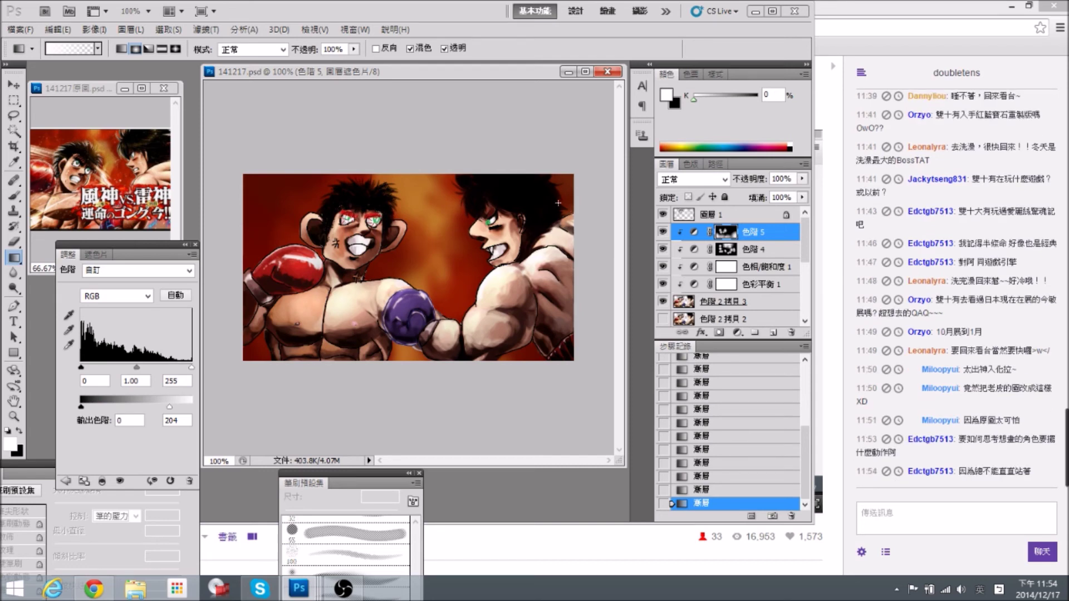
key("ctrl+plus")
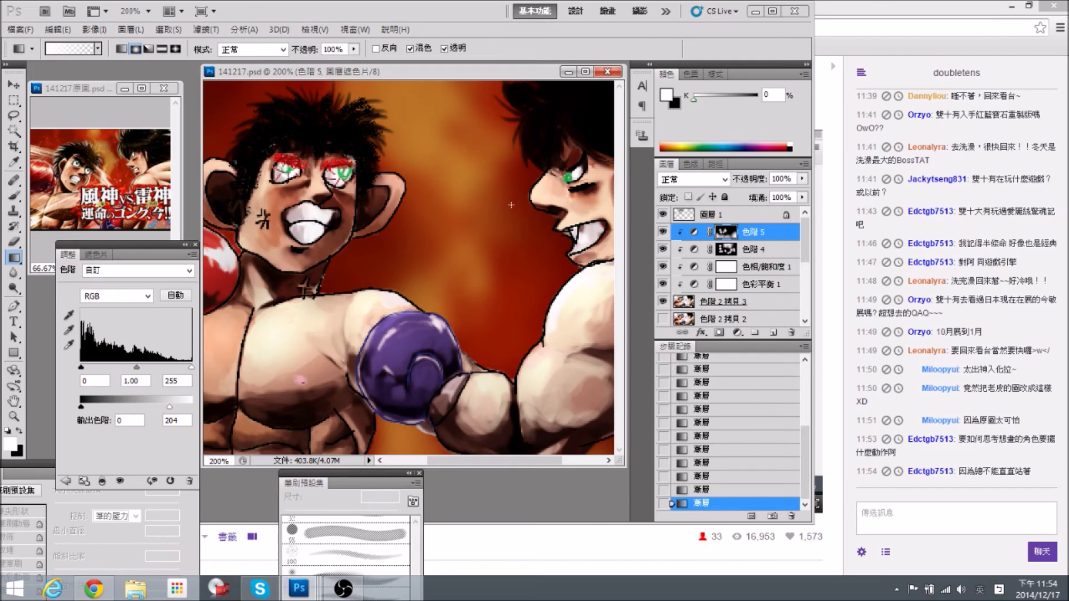
left_click_drag(493, 246, 359, 233)
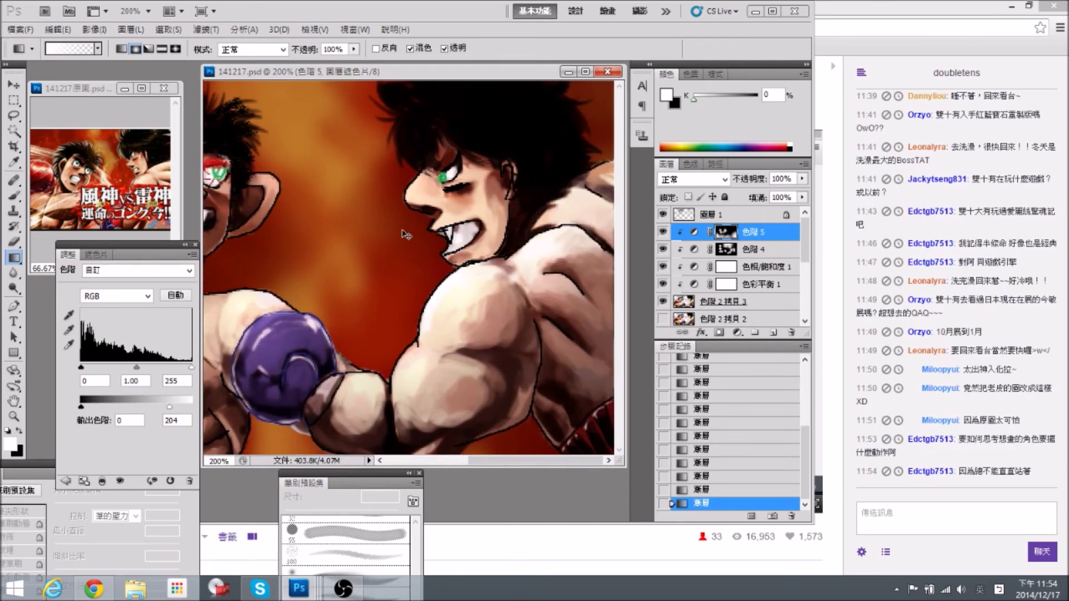
left_click_drag(379, 250, 433, 255)
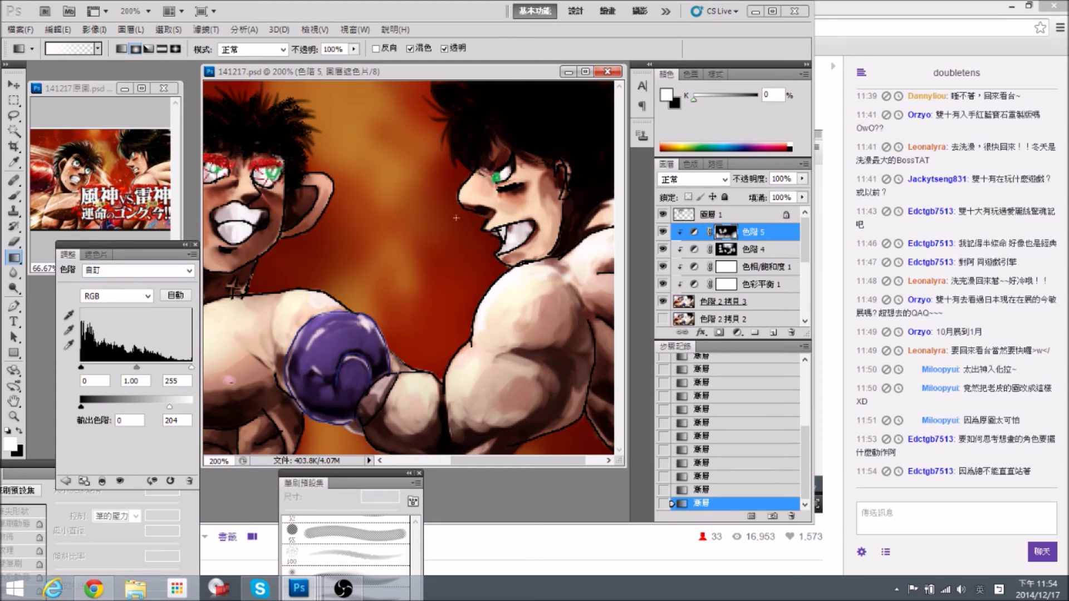
Add a new empty layer above 圖層 1 for retouching the left boxer's face.
scroll(528, 283, "right", 2)
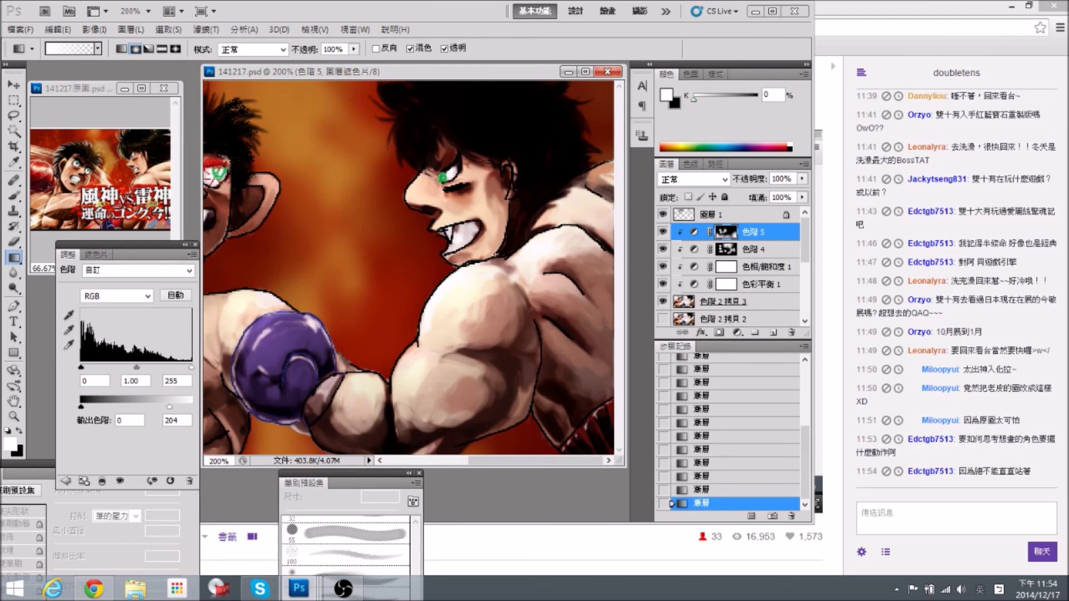
key("ctrl+minus")
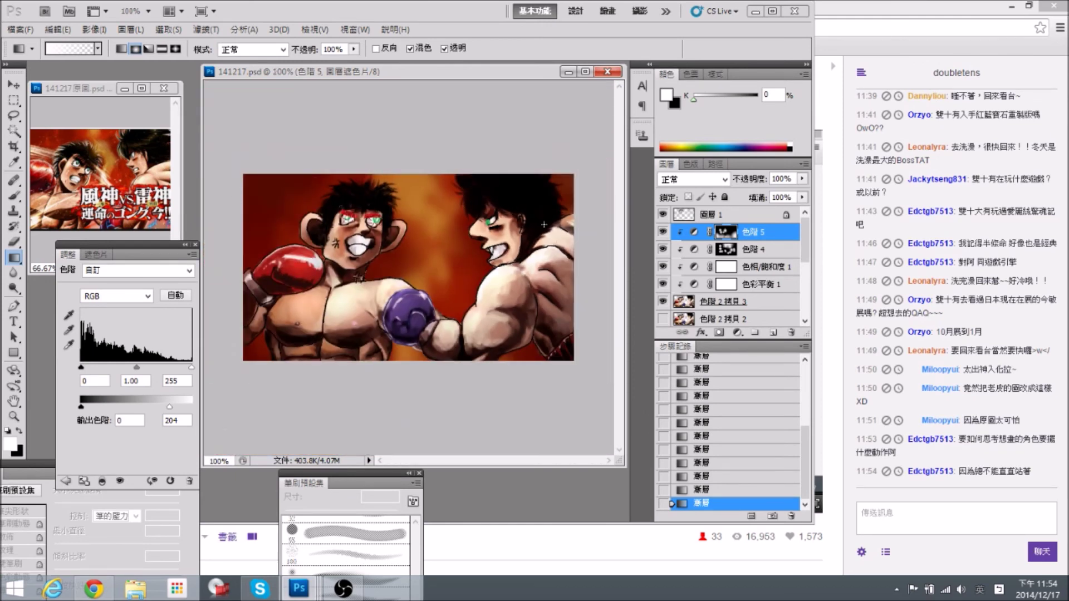
left_click(518, 218)
key("ctrl+plus")
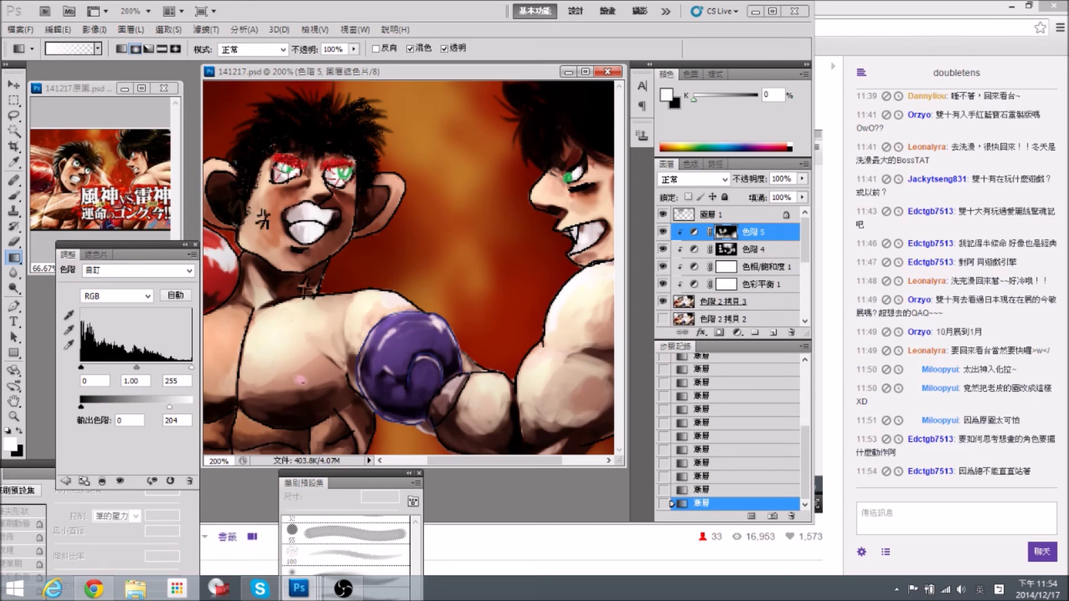
key("ctrl+plus")
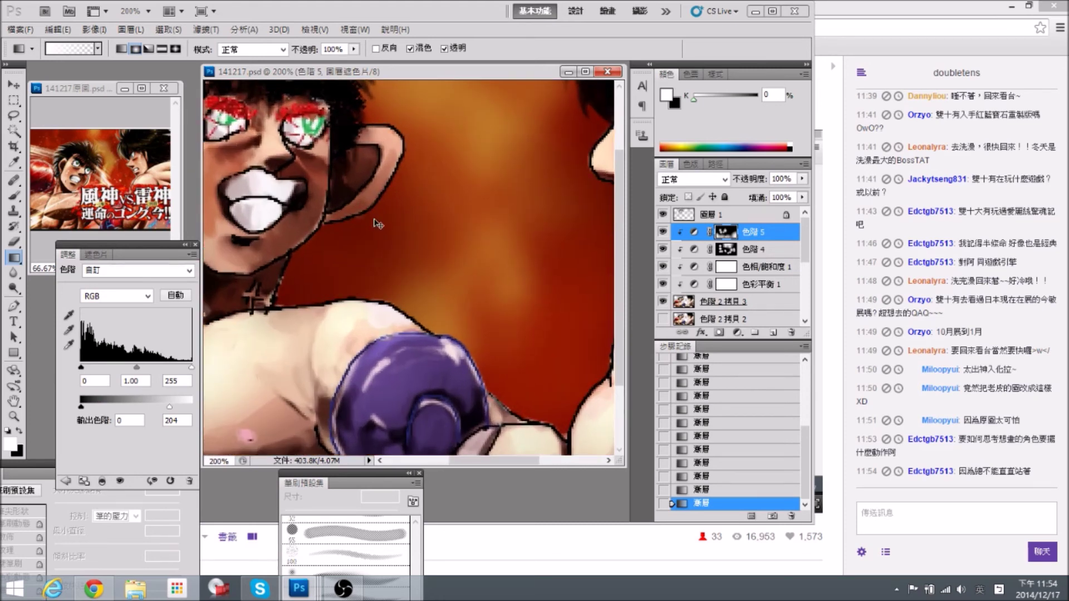
left_click_drag(299, 178, 380, 261)
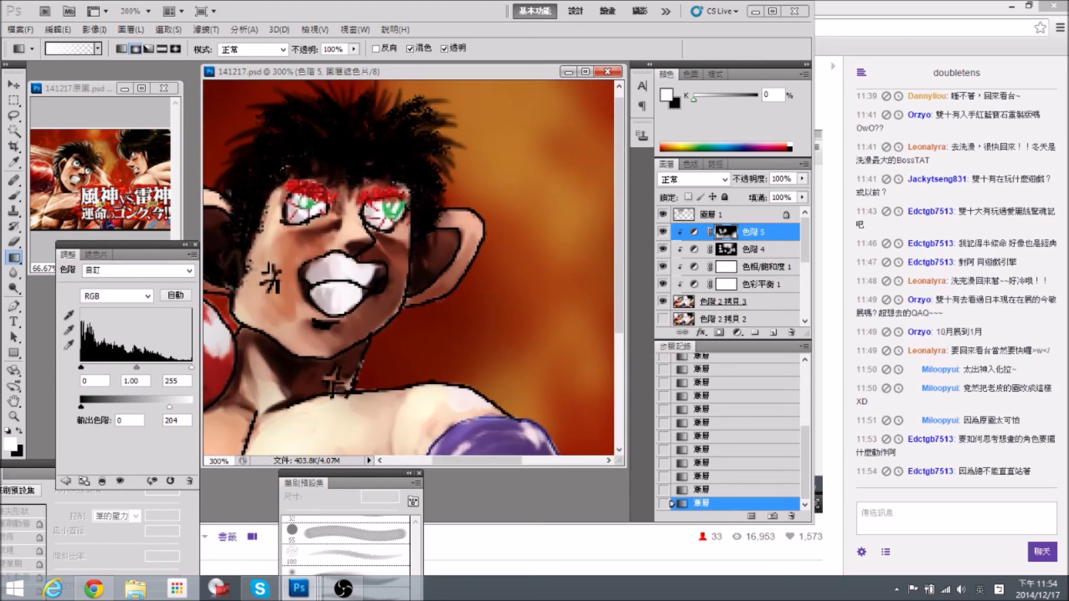
left_click(758, 215)
left_click(773, 333)
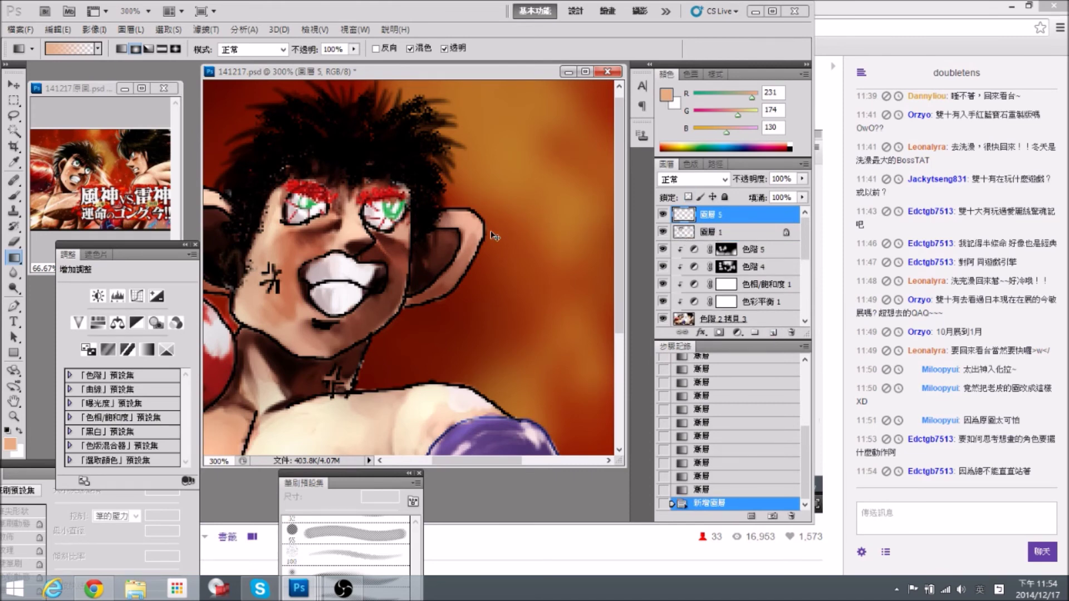
key("ctrl+plus")
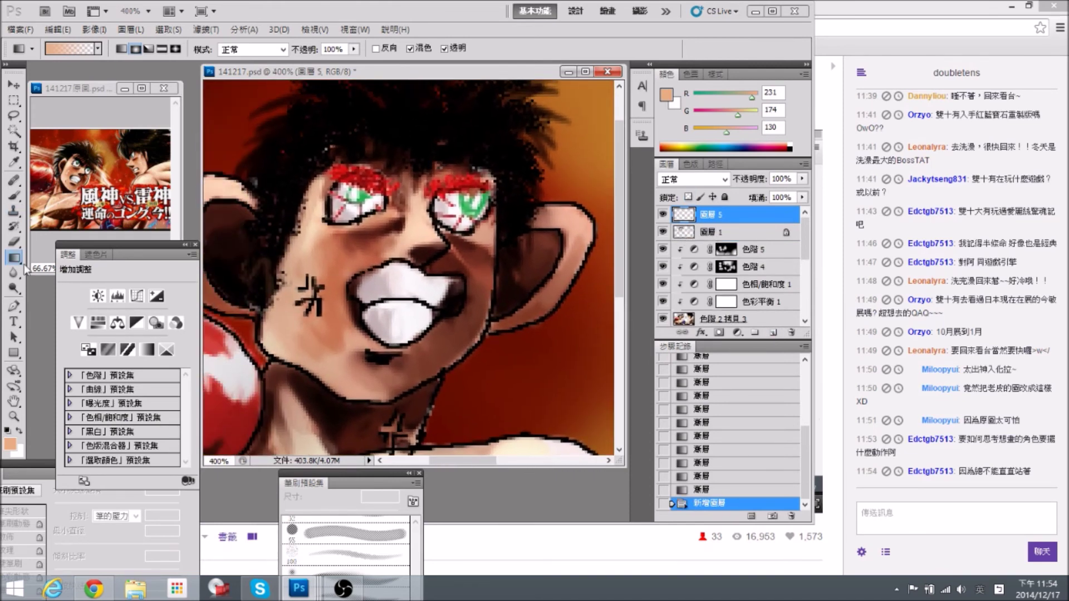
Paint the left boxer's first iris with green sampled from the eye and darkened to #16993c.
left_click(14, 196)
left_click(361, 203, "alt")
left_click(11, 445)
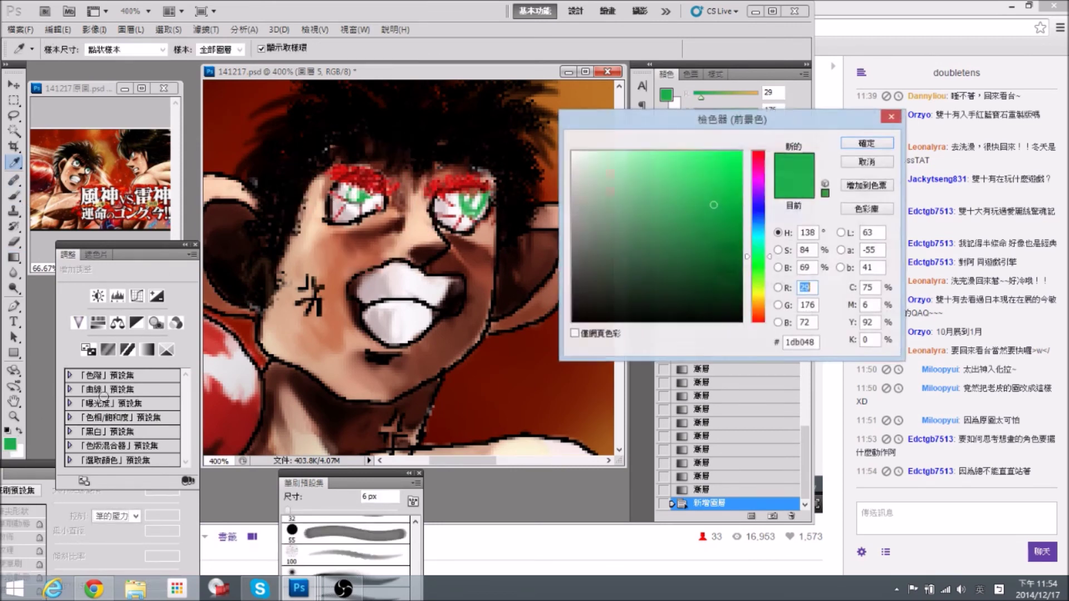
left_click(718, 220)
left_click(844, 143)
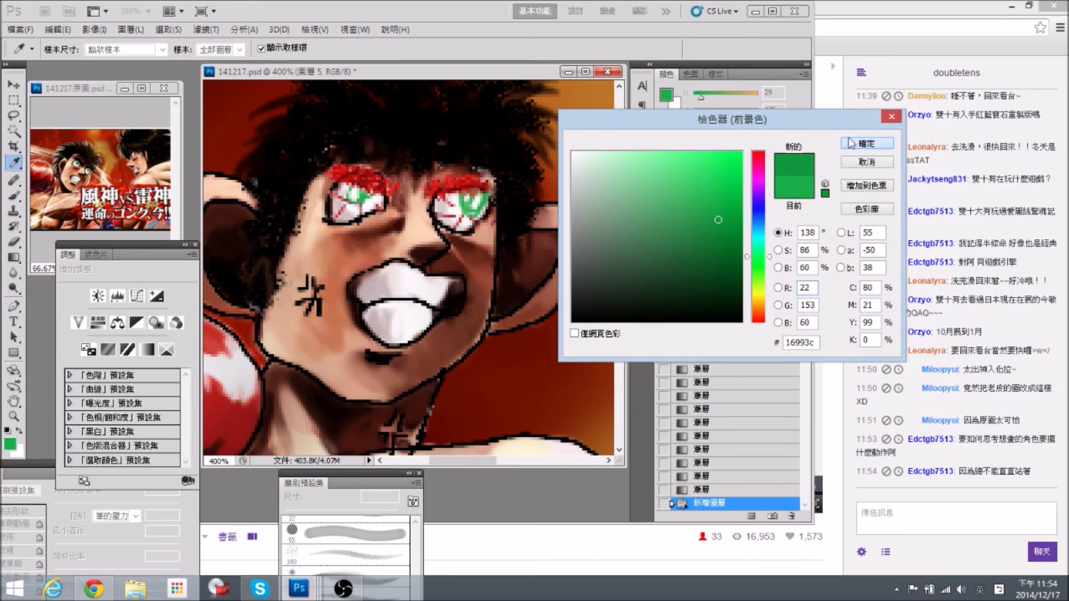
left_click_drag(362, 195, 355, 196)
Darken the brush colour to #097127 and fill both irises of the left boxer with it.
left_click(10, 445)
left_click_drag(695, 203, 729, 247)
left_click(866, 143)
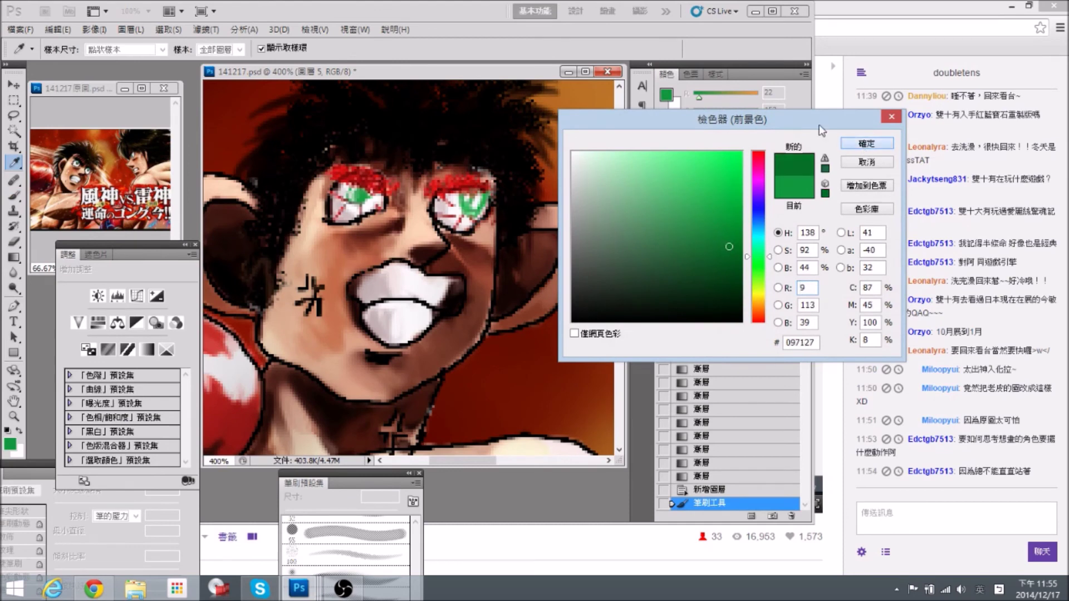
left_click_drag(360, 192, 355, 196)
left_click_drag(473, 205, 467, 213)
Choose a still darker green and shade the irises of both of the left boxer's eyes.
left_click(12, 445)
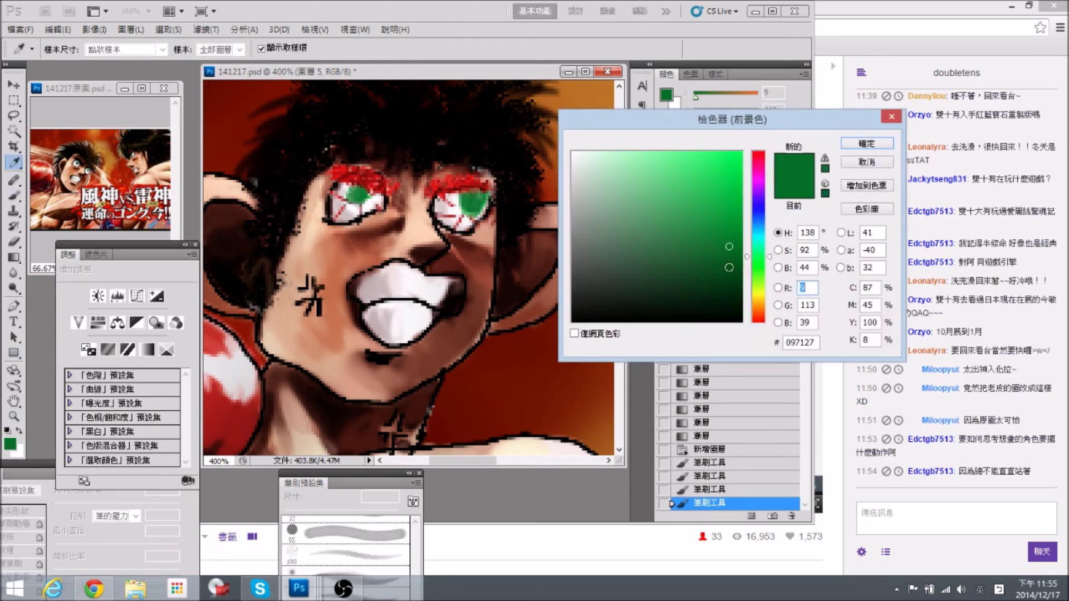
left_click(732, 278)
left_click(866, 143)
left_click_drag(359, 189, 379, 199)
mouse_move(490, 206)
left_mouse_down()
mouse_move(471, 183)
mouse_move(492, 187)
mouse_move(480, 183)
left_mouse_up()
Refine the red areas above the left boxer's eyes with sampled bright and dark reds, using a 1 px brush.
left_click(463, 183, "alt")
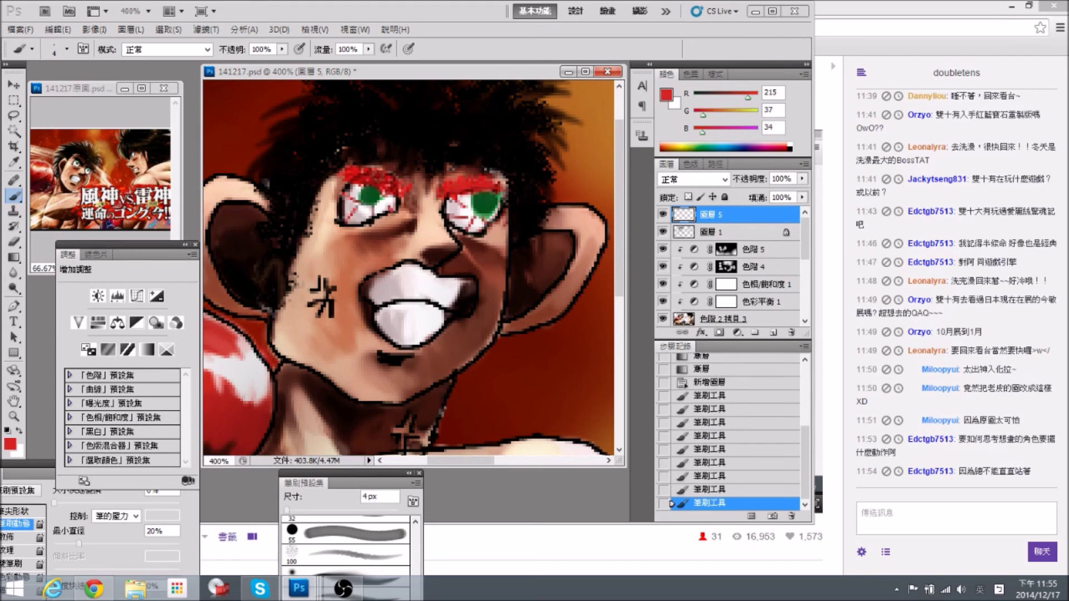
key("bracketleft")
key("bracketleft")
key("bracketleft")
left_click(366, 174, "alt")
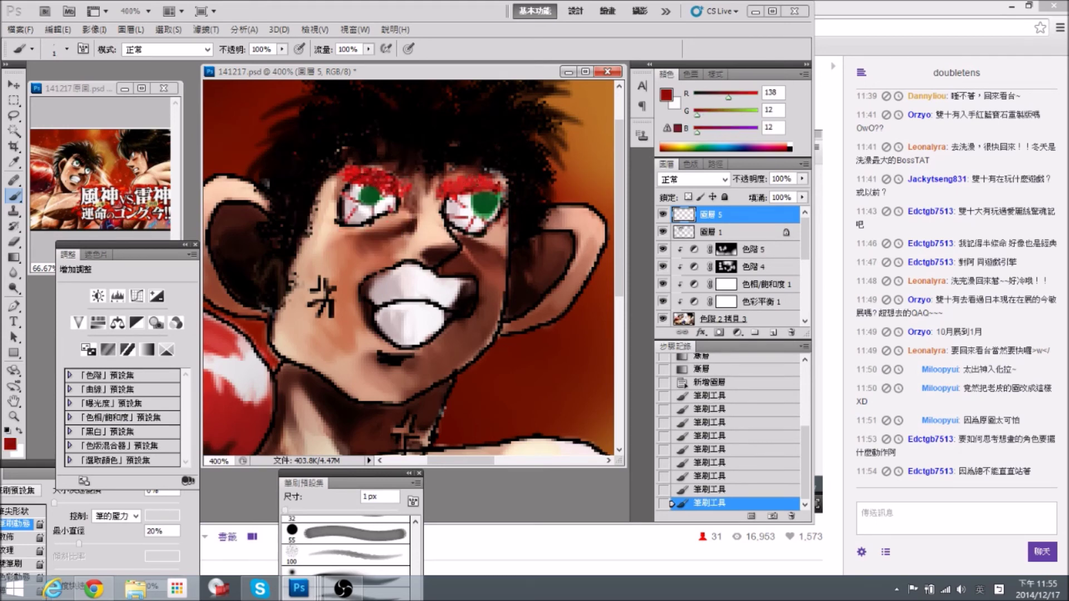
left_click_drag(361, 173, 452, 187)
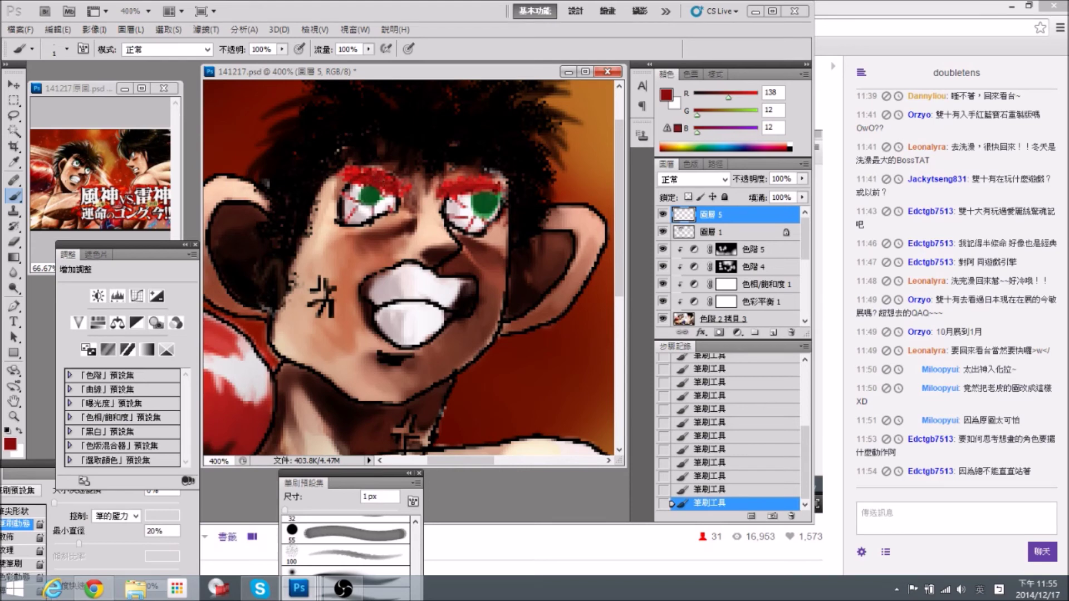
left_click(353, 167, "alt")
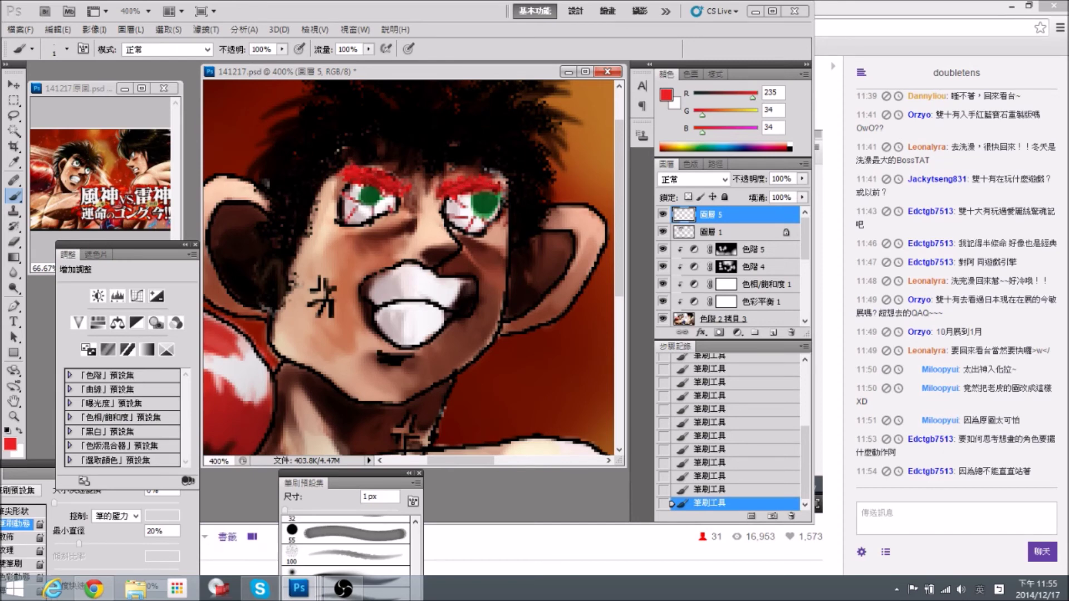
Touch up the left boxer's eyes around the irises with a white sampled from the eye.
left_click(476, 211, "alt")
left_click_drag(477, 213, 485, 213)
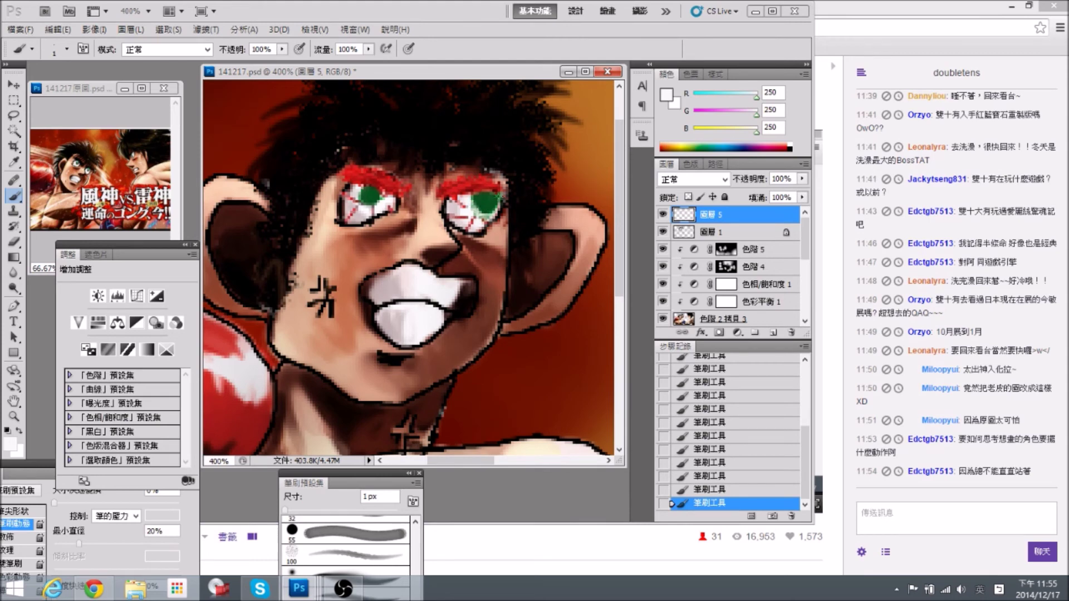
left_click_drag(332, 191, 340, 199)
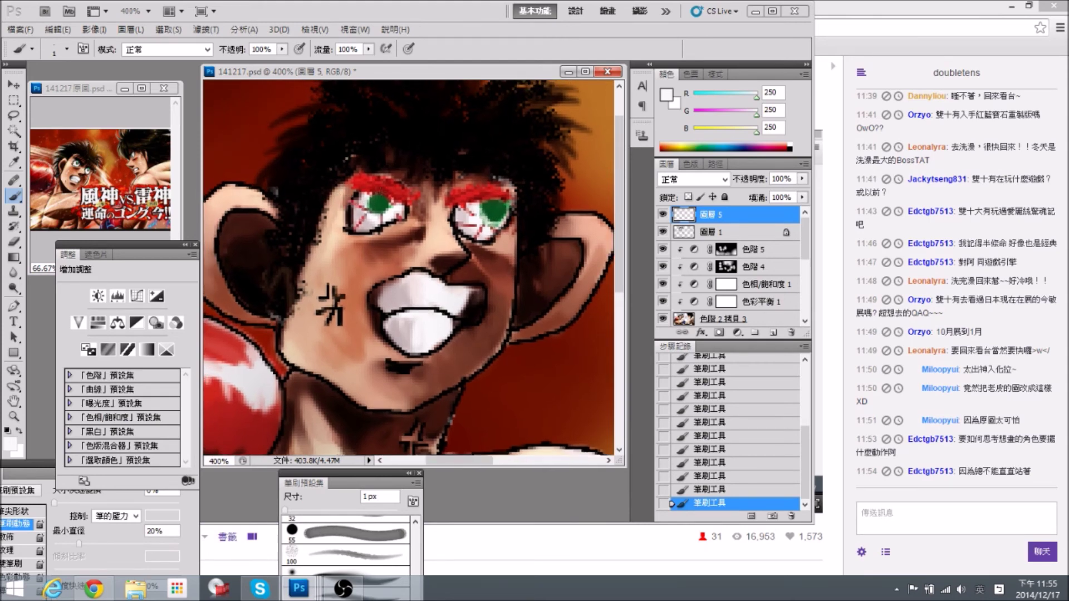
Sample the pale green of the eye in 141217原圖.psd and paint highlights in both of the left boxer's irises.
left_click(375, 201, "alt")
left_click(89, 177)
scroll(106, 177, "up", 2)
left_click_drag(73, 162, 113, 190)
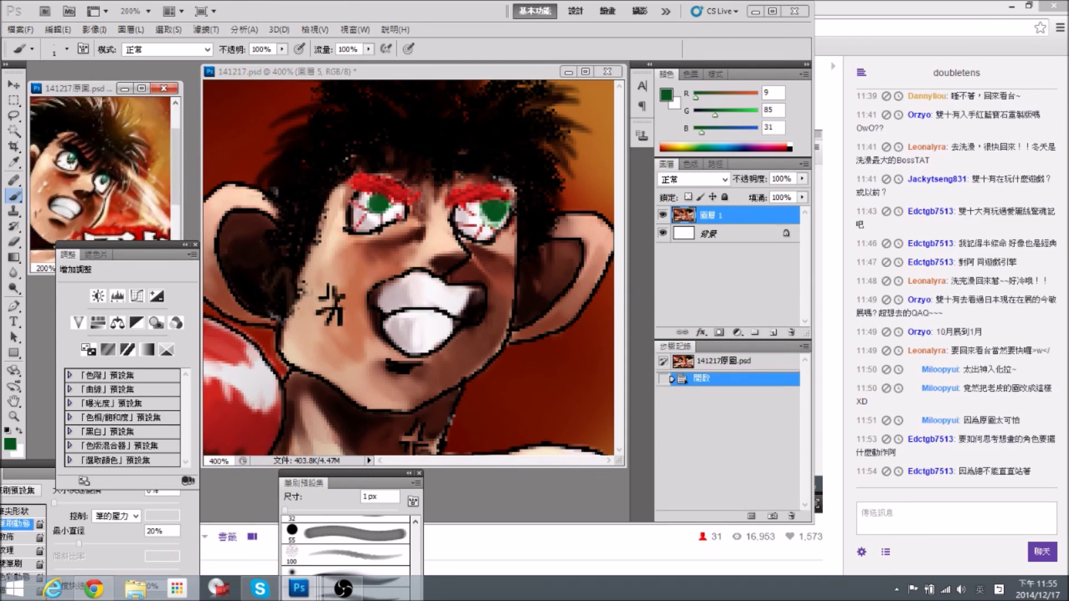
left_click(71, 158, "alt")
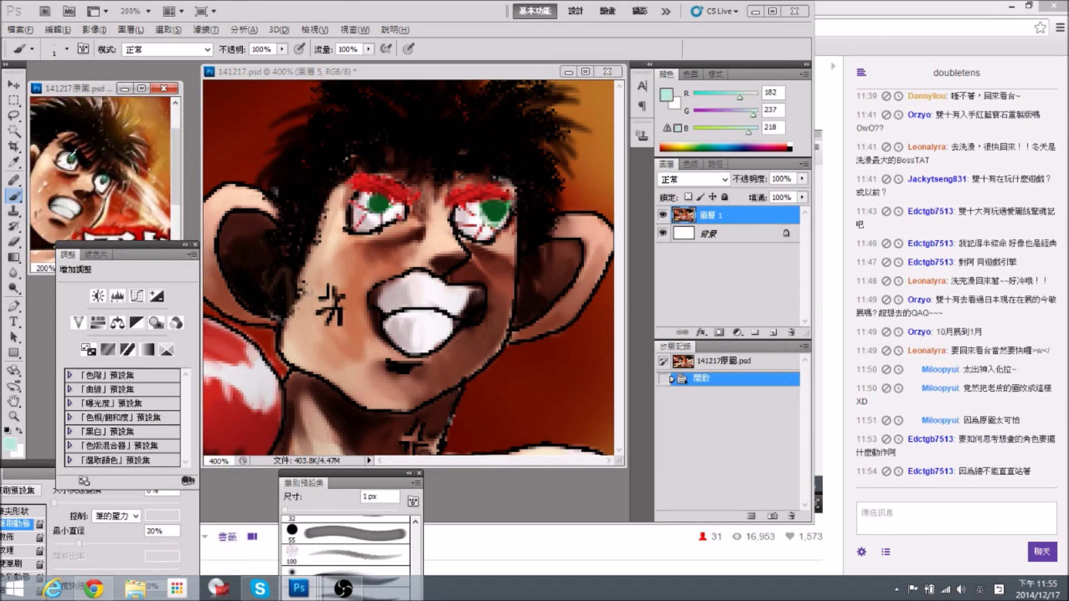
left_click(389, 210)
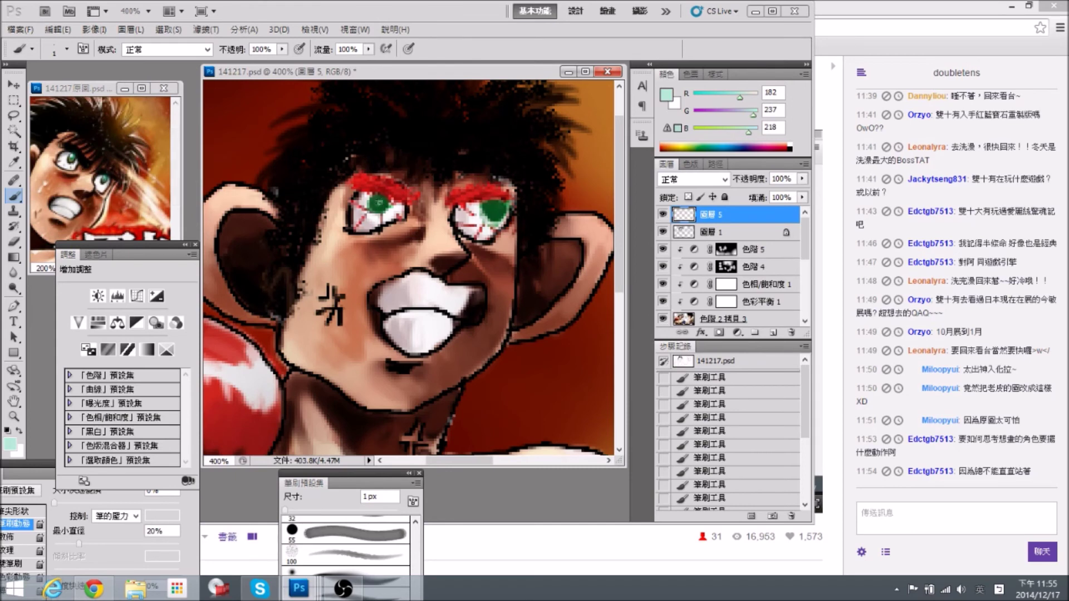
left_click_drag(378, 203, 378, 201)
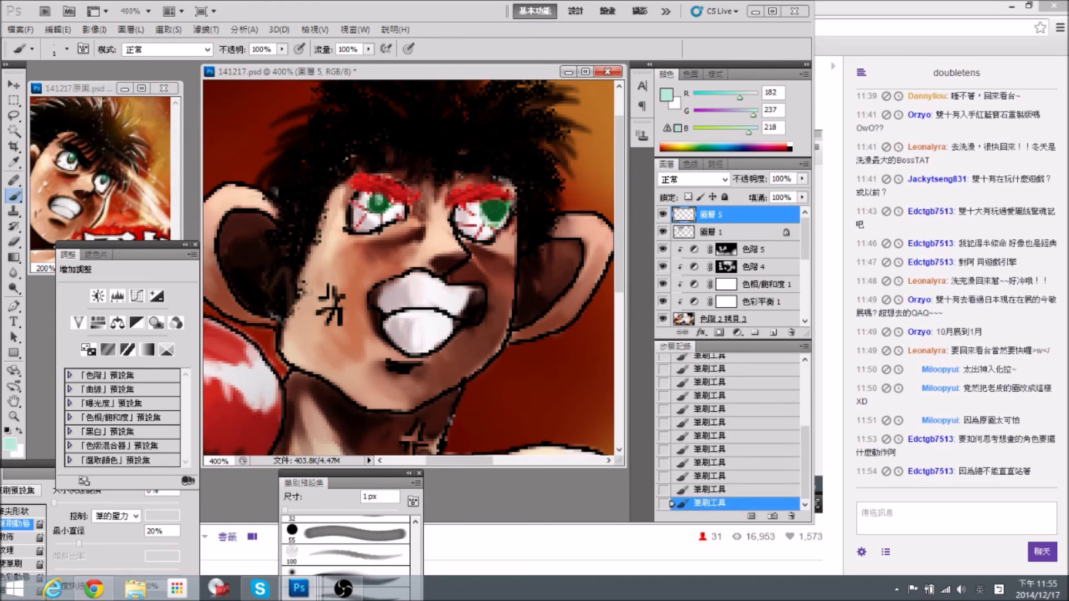
left_click_drag(493, 212, 495, 197)
Retouch the left boxer's eye whites with sampled white and his upper lip outline with near-black sampled from the mouth.
left_click(480, 217, "alt")
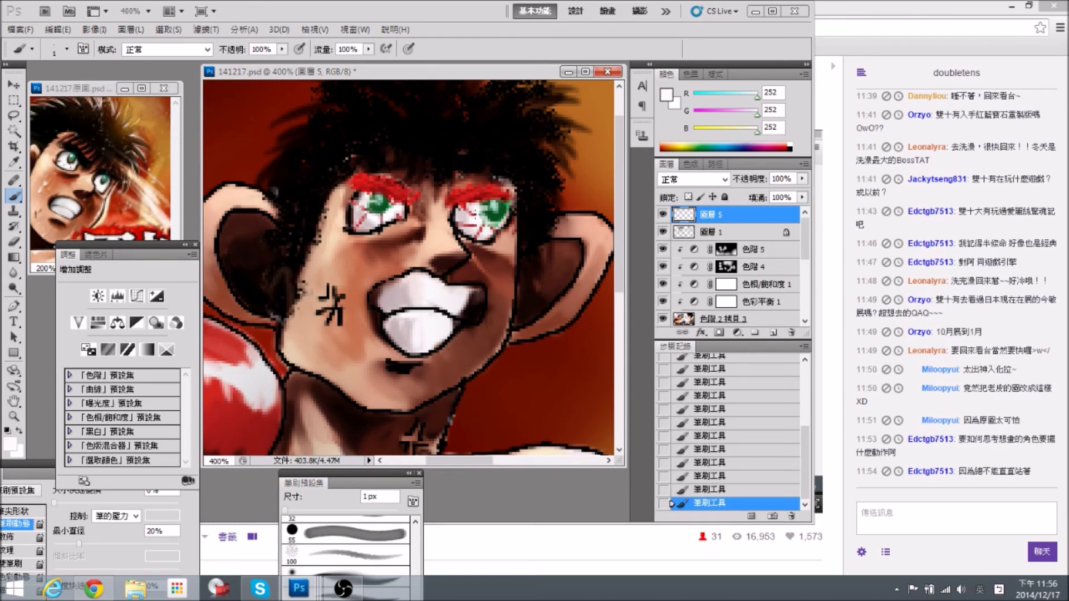
left_click_drag(389, 291, 401, 274)
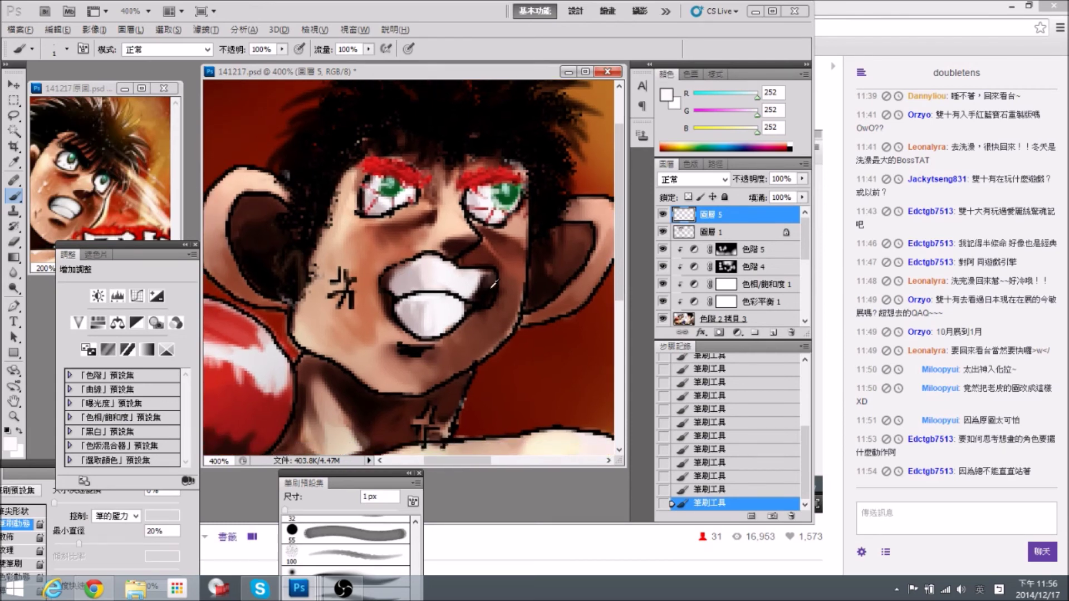
left_click(488, 298, "alt")
left_click_drag(387, 275, 409, 260)
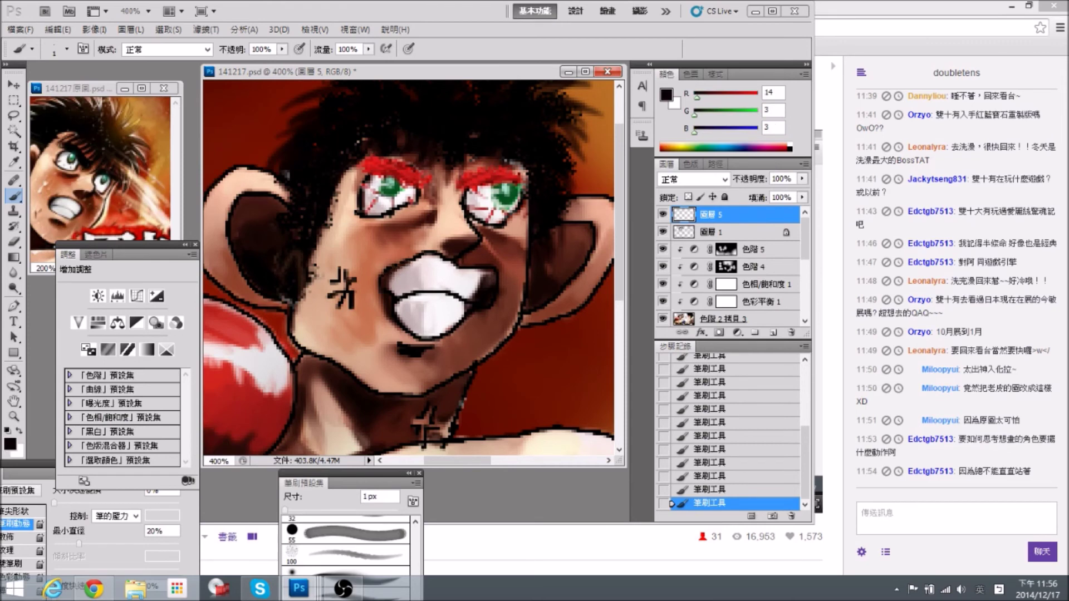
Toggle the visibility of 圖層 5 to compare the left boxer's eyes with and without the retouching.
left_click(662, 214)
left_click(662, 215)
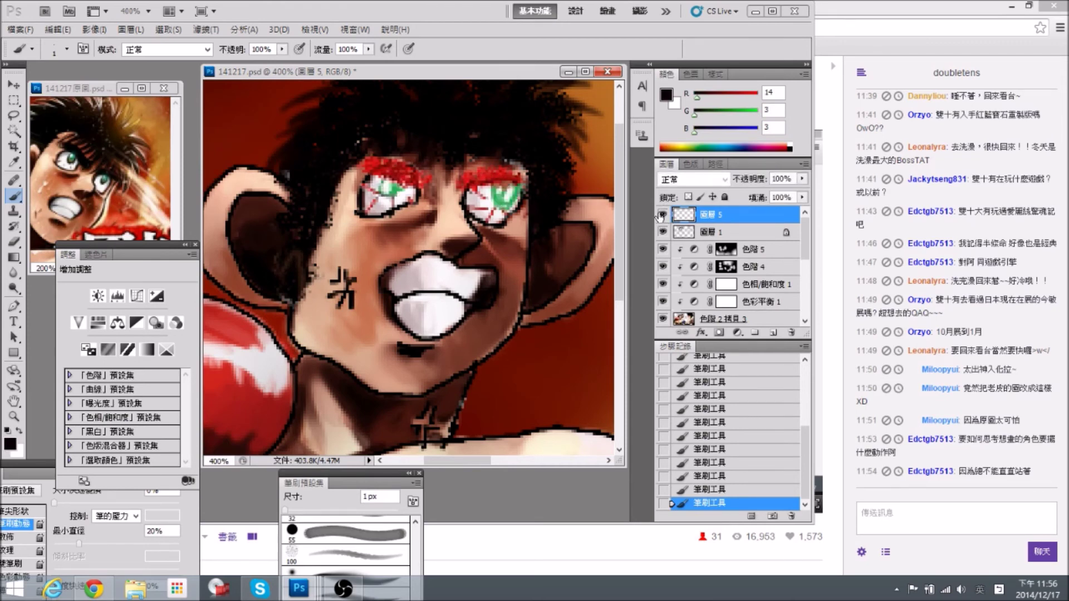
left_click(662, 215)
left_click(662, 215)
left_click_drag(511, 223, 450, 213)
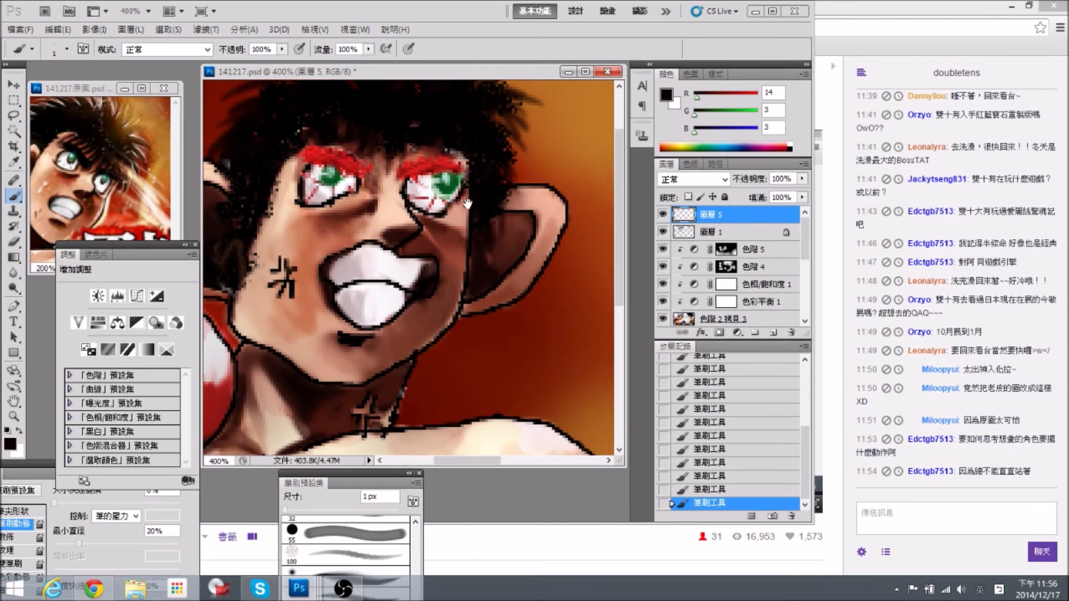
left_click_drag(318, 216, 372, 227)
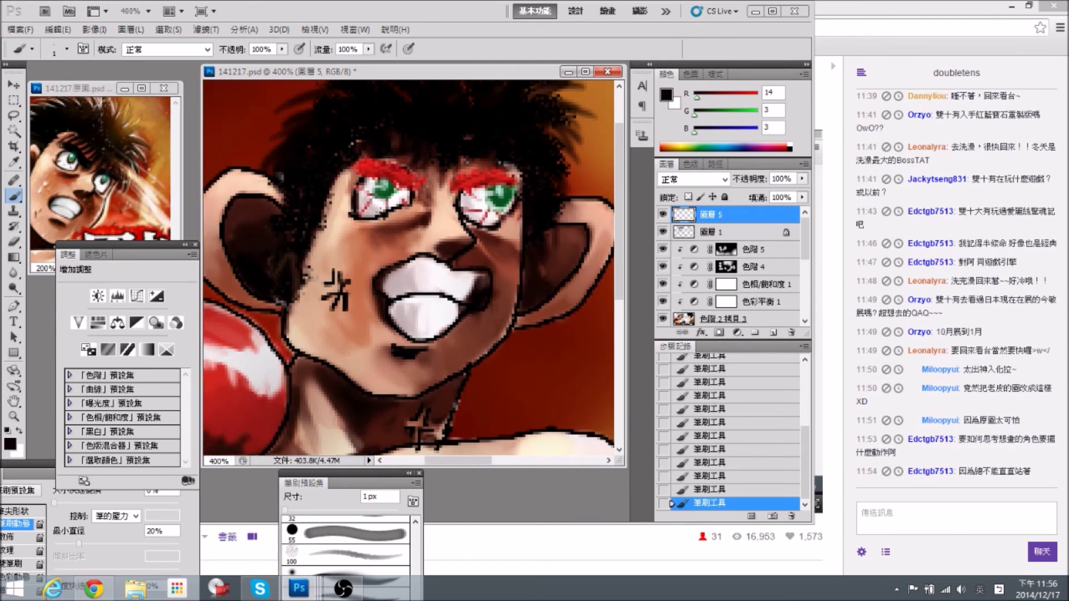
Strengthen the dark details in and around both of the left boxer's eyes with near-black sampled from his mouth.
left_click(354, 211, "alt")
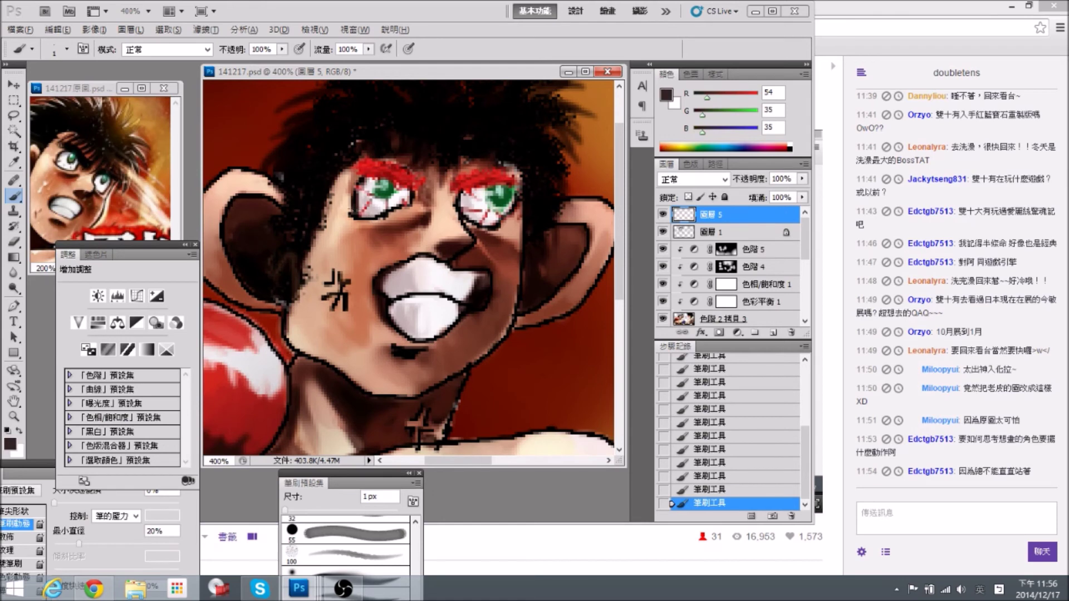
left_click(425, 169, "alt")
left_click(407, 193, "alt")
left_click(484, 289, "alt")
left_click_drag(381, 179, 388, 184)
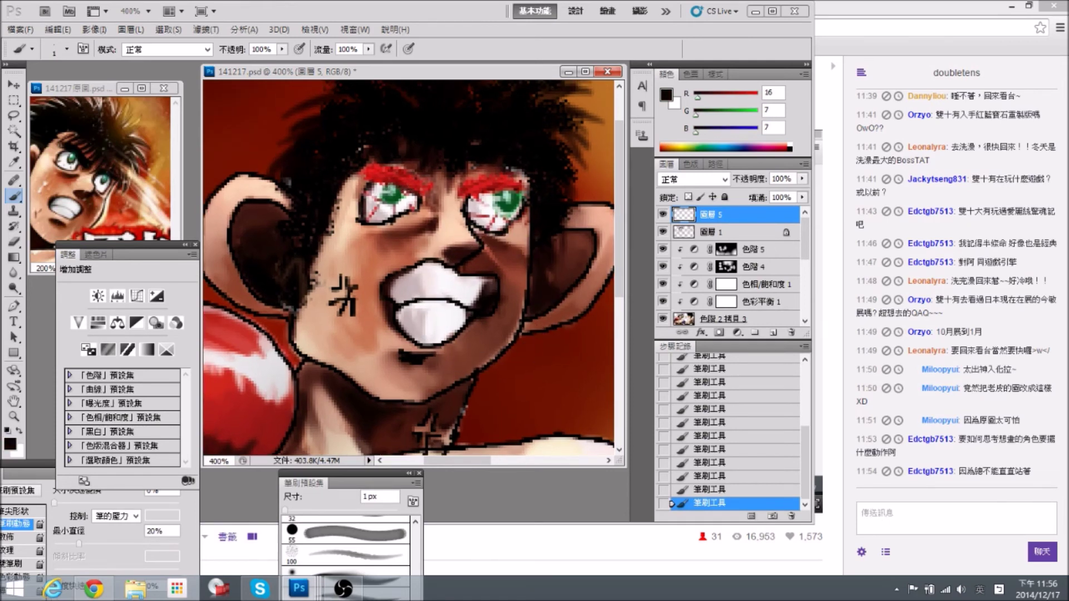
mouse_move(469, 198)
left_mouse_down()
mouse_move(525, 195)
mouse_move(489, 196)
left_mouse_up()
left_click_drag(509, 231, 519, 218)
left_click_drag(495, 299, 488, 282)
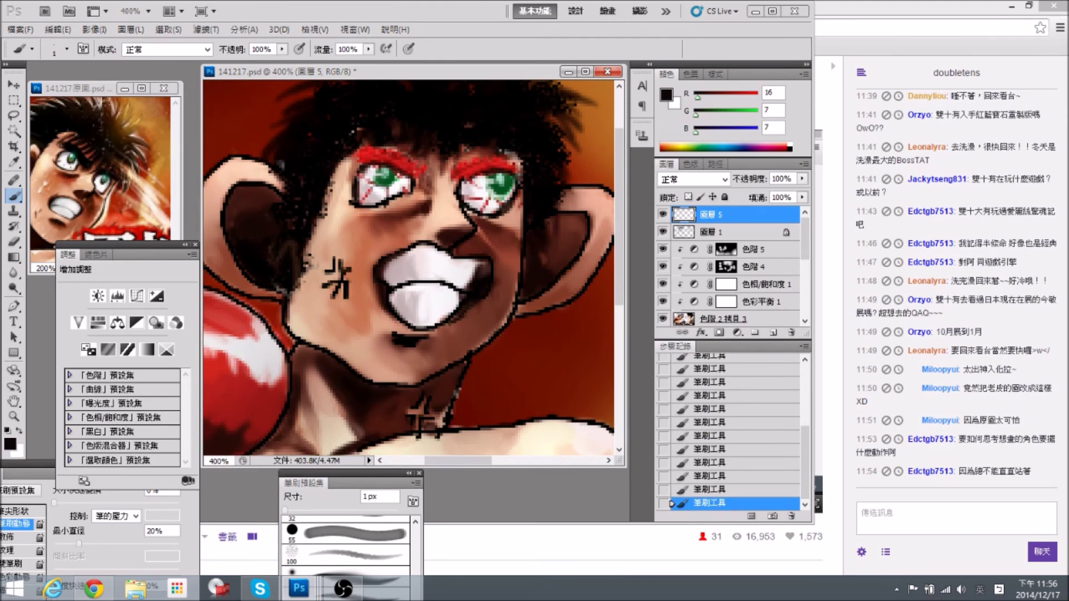
Sample near-white from the left boxer's eye and paint a thin rim highlight down the shaded edge of his face.
left_click_drag(518, 269, 484, 261)
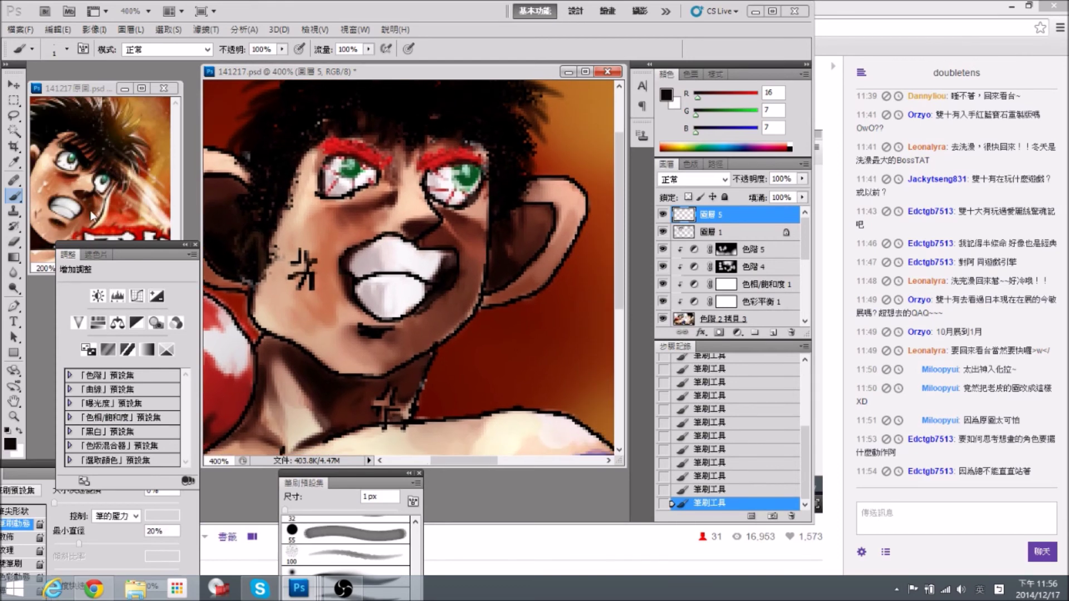
left_click_drag(108, 193, 159, 143)
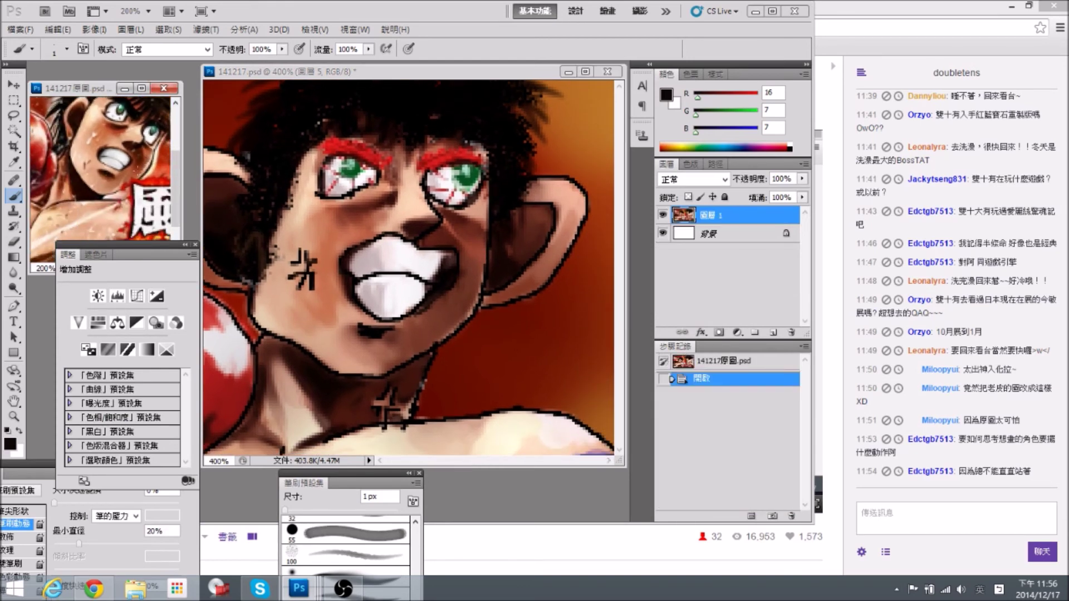
left_click(513, 234)
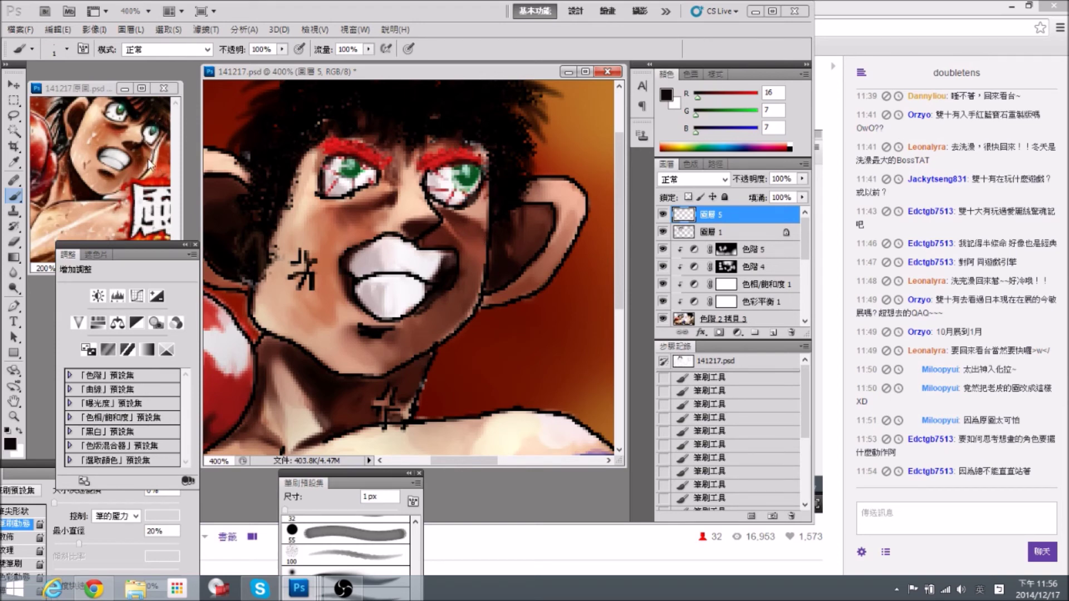
left_click(477, 186, "alt")
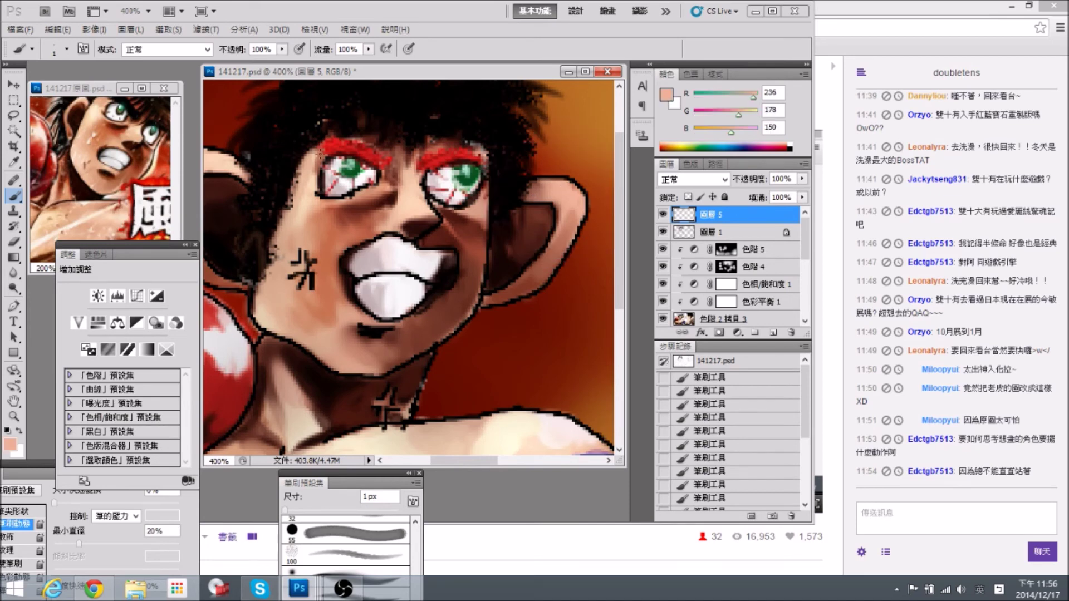
key("ctrl+minus")
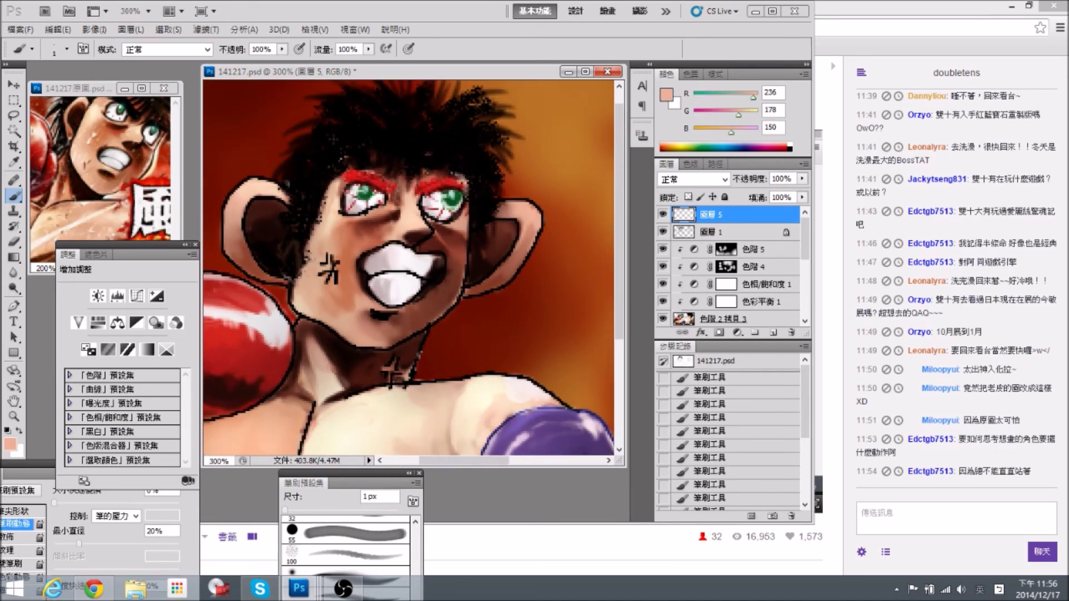
key("ctrl+plus")
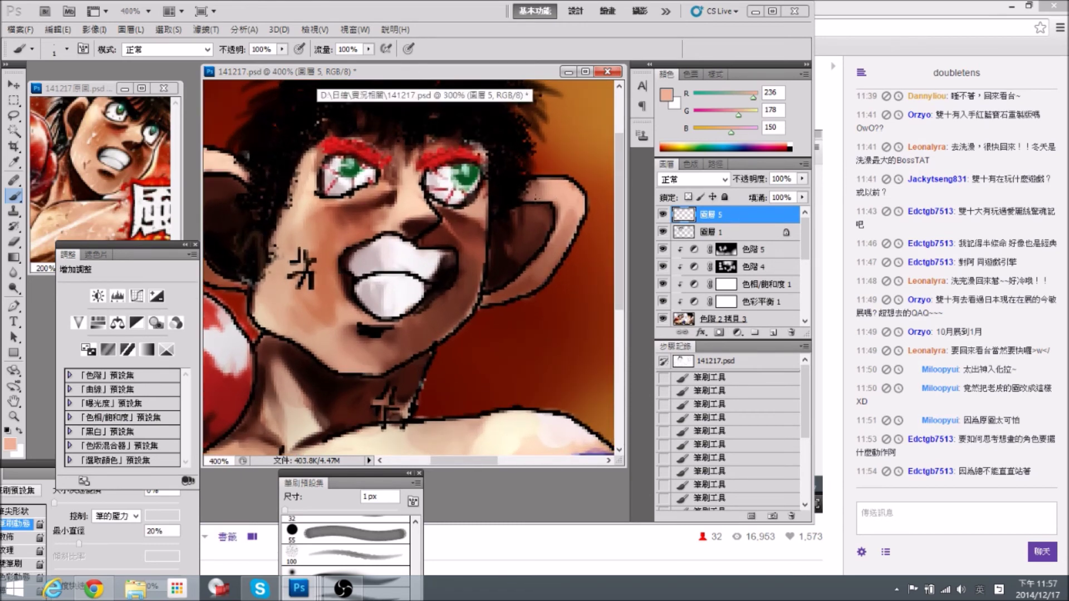
left_click(447, 182, "alt")
mouse_move(454, 177)
left_mouse_down()
mouse_move(486, 225)
mouse_move(488, 209)
mouse_move(451, 326)
left_mouse_up()
mouse_move(452, 345)
left_mouse_down()
mouse_move(498, 272)
mouse_move(490, 262)
mouse_move(448, 288)
left_mouse_up()
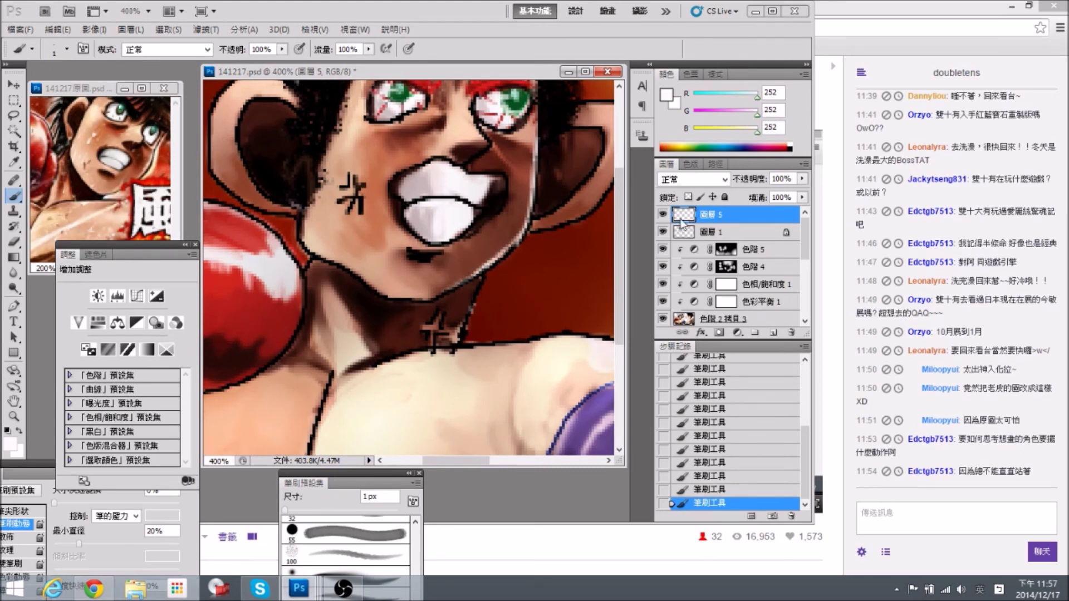
Compare the face with 圖層 5 hidden and shown, erase the jaw end of the rim light and repaint it along the jaw and neck.
left_click(663, 215)
left_click(662, 214)
key("e")
mouse_move(511, 252)
left_mouse_down()
mouse_move(522, 240)
mouse_move(497, 261)
left_mouse_up()
key("b")
left_click_drag(497, 262, 464, 285)
mouse_move(457, 343)
left_mouse_down()
mouse_move(493, 255)
mouse_move(483, 251)
mouse_move(472, 296)
left_mouse_up()
Add near-white highlight strokes along the upper edge of the left boxer's ear on the shaded side of his face.
left_click_drag(607, 83, 462, 150)
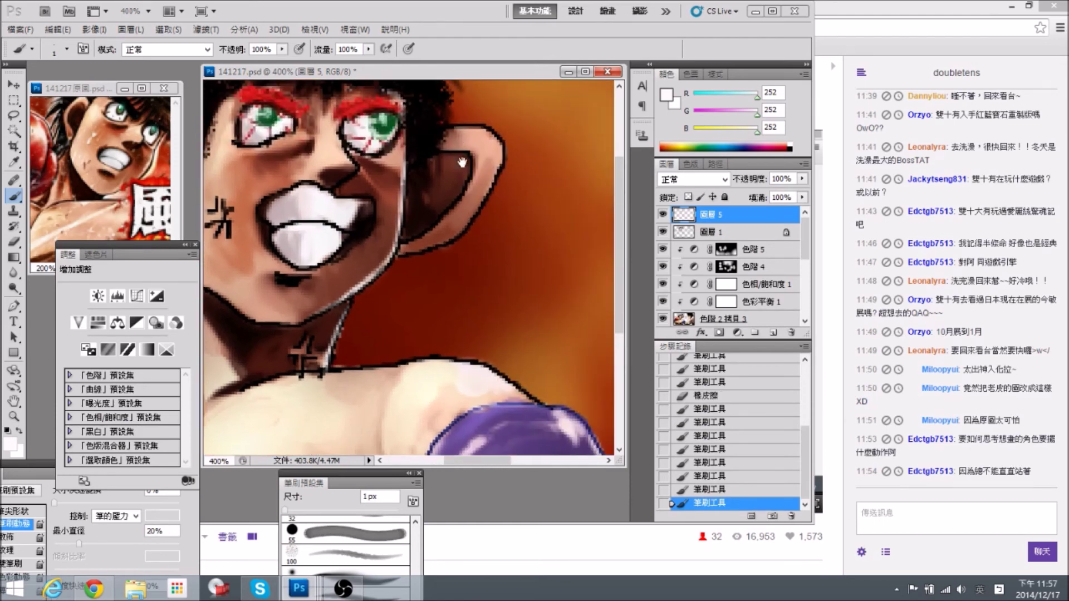
left_click_drag(454, 207, 499, 266)
left_click_drag(525, 192, 543, 212)
left_click_drag(536, 197, 546, 226)
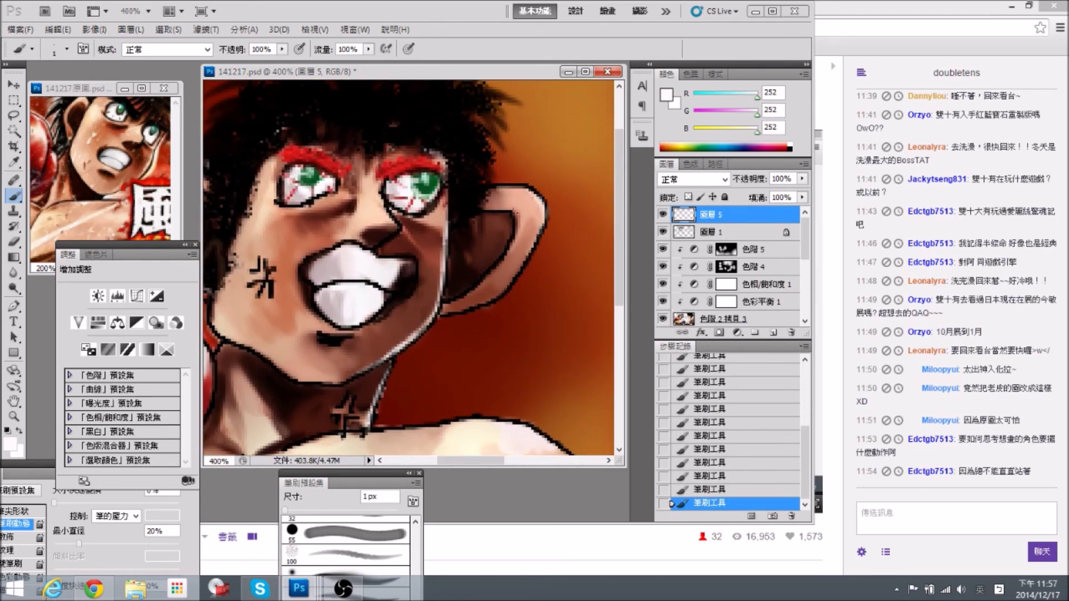
Compare the left boxer's lit-side ear, cheek and red glove with 141217原圖.psd viewed at 100%.
left_click_drag(220, 170, 366, 209)
left_click_drag(274, 155, 300, 166)
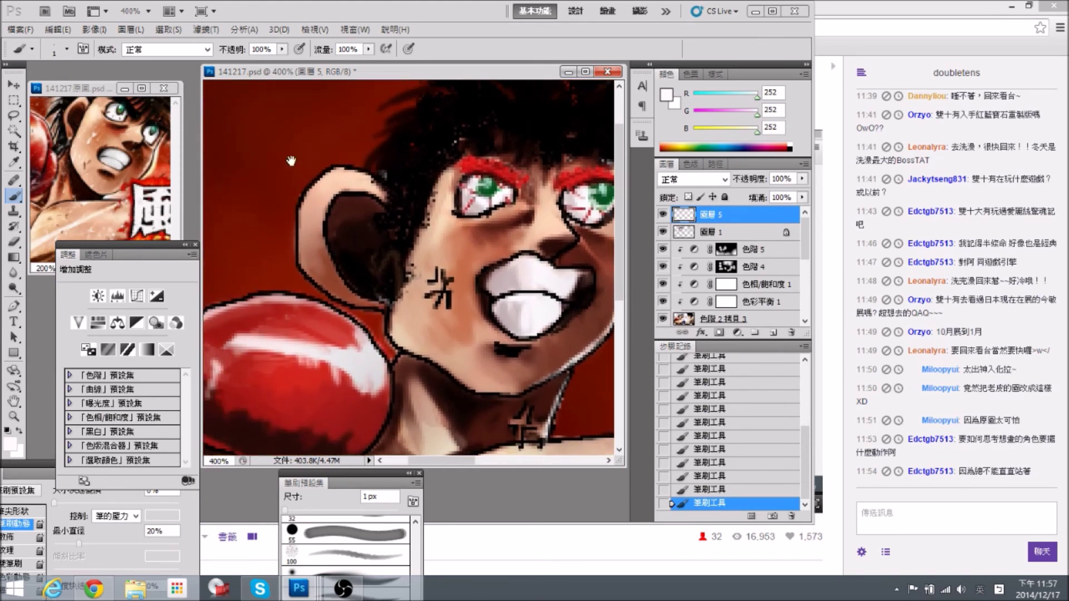
left_click(95, 168)
key("ctrl+minus")
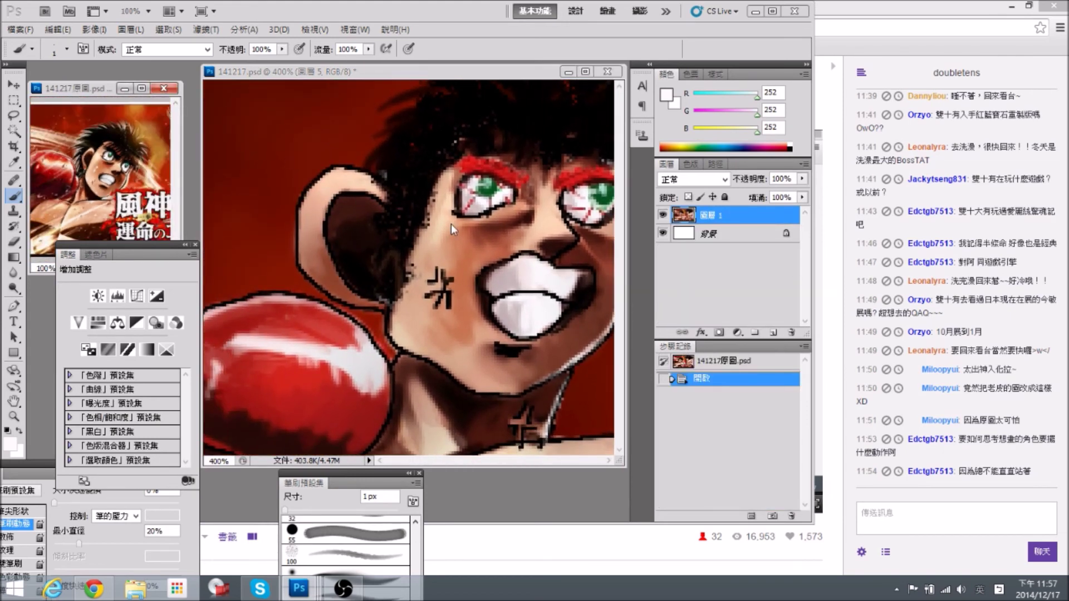
left_click(448, 226)
left_click_drag(378, 212, 433, 230)
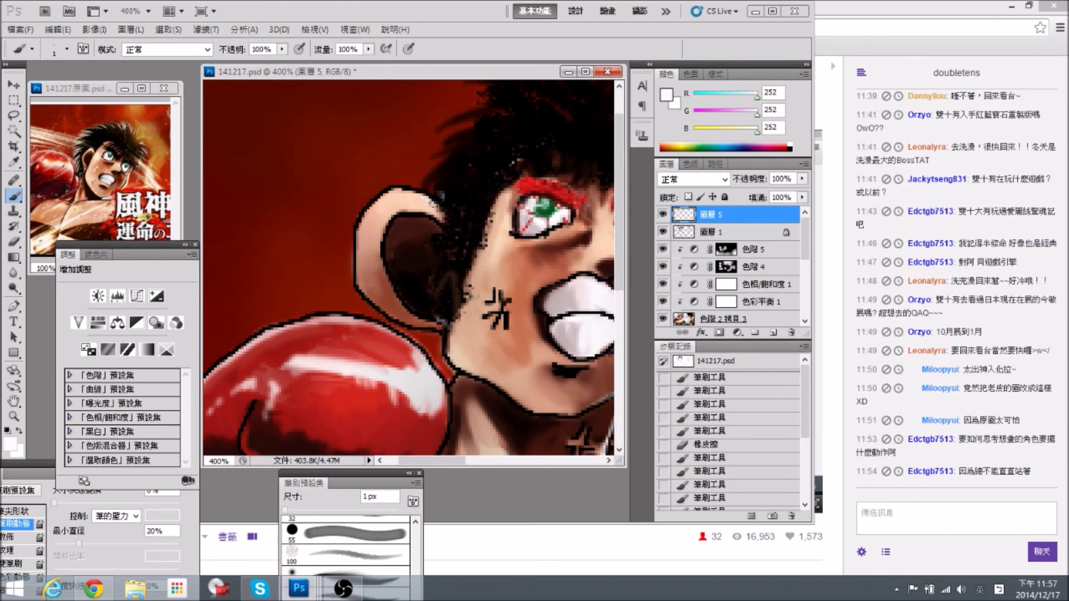
left_click_drag(514, 261, 484, 193)
left_click_drag(430, 270, 428, 243)
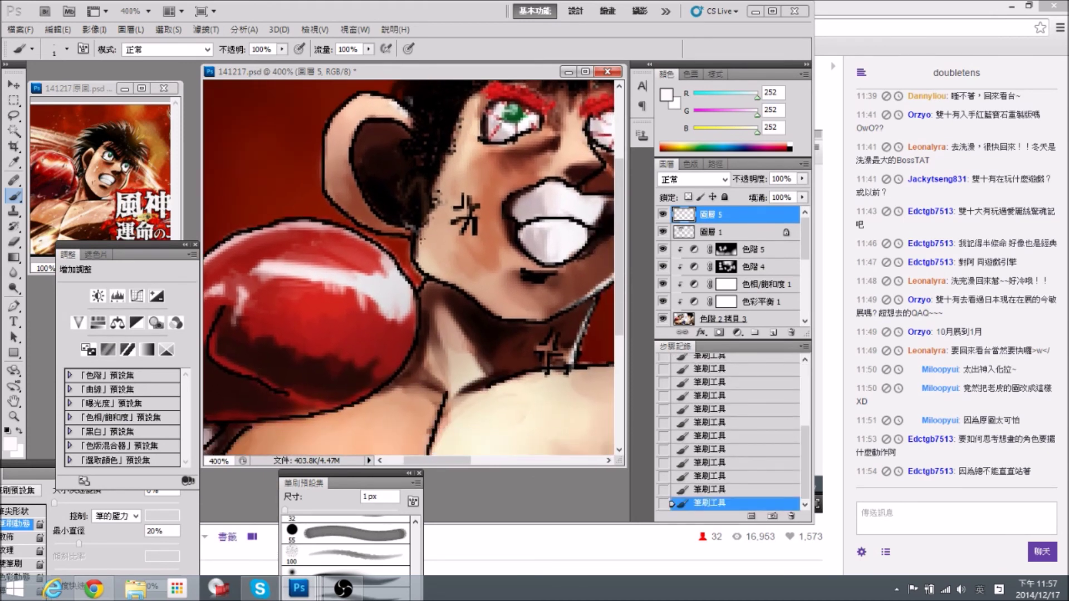
Check the face in 141217原圖.psd at 300% and paint white accents into the vein mark on the left boxer's cheek.
left_click(92, 176)
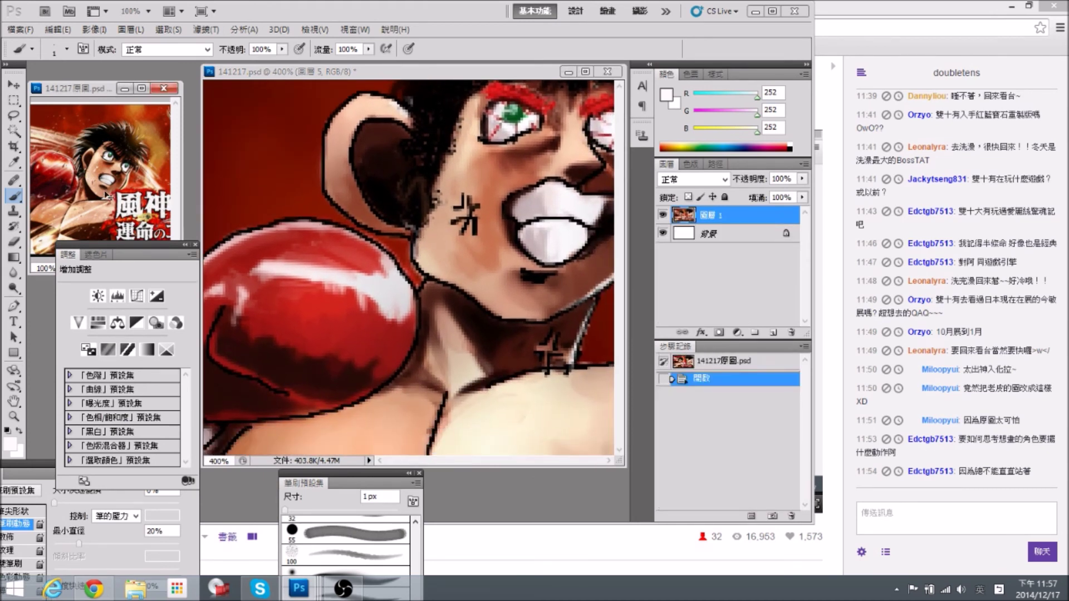
key("ctrl+plus")
key("ctrl+plus")
left_click(224, 190)
mouse_move(469, 197)
left_mouse_down()
mouse_move(433, 236)
mouse_move(417, 195)
left_mouse_up()
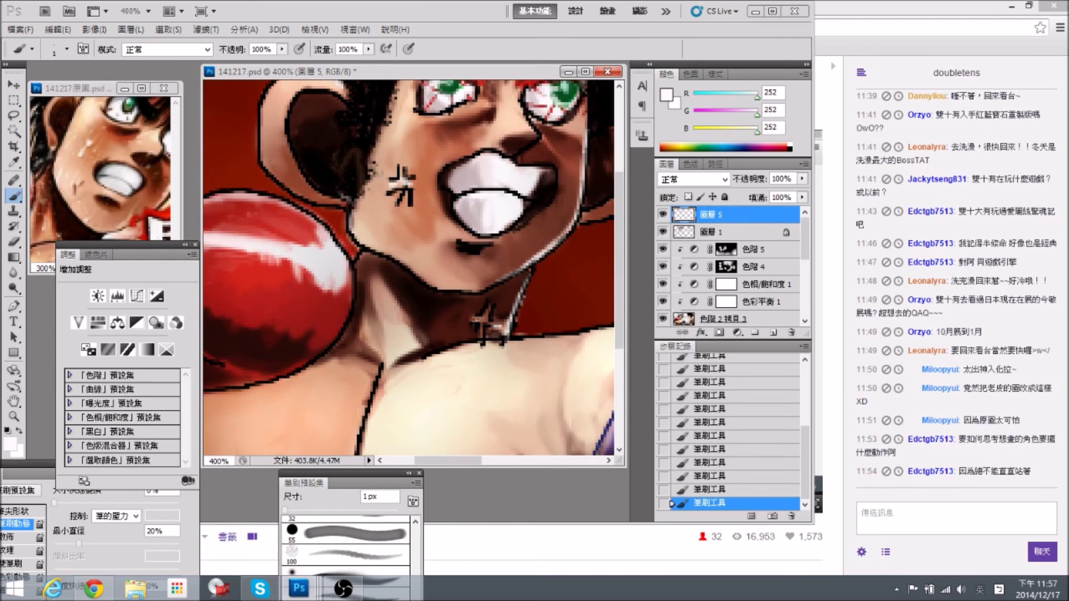
left_click_drag(464, 142, 466, 172)
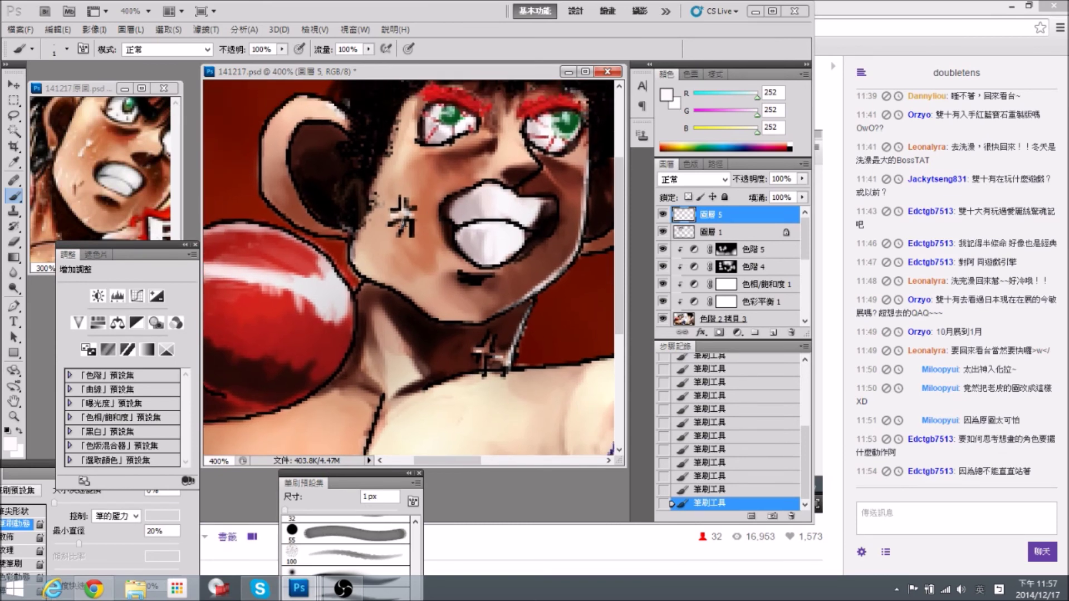
Paint near-white sweat drops on the left boxer's cheek and jaw, following the sweat in 141217原圖.psd.
left_click_drag(412, 165, 405, 217)
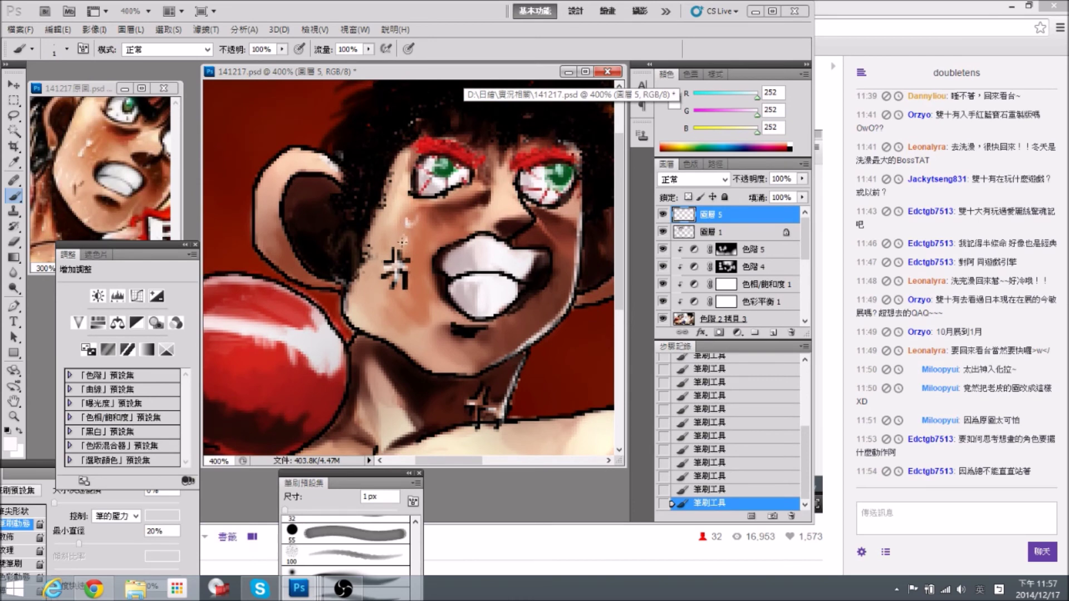
left_click_drag(371, 293, 388, 263)
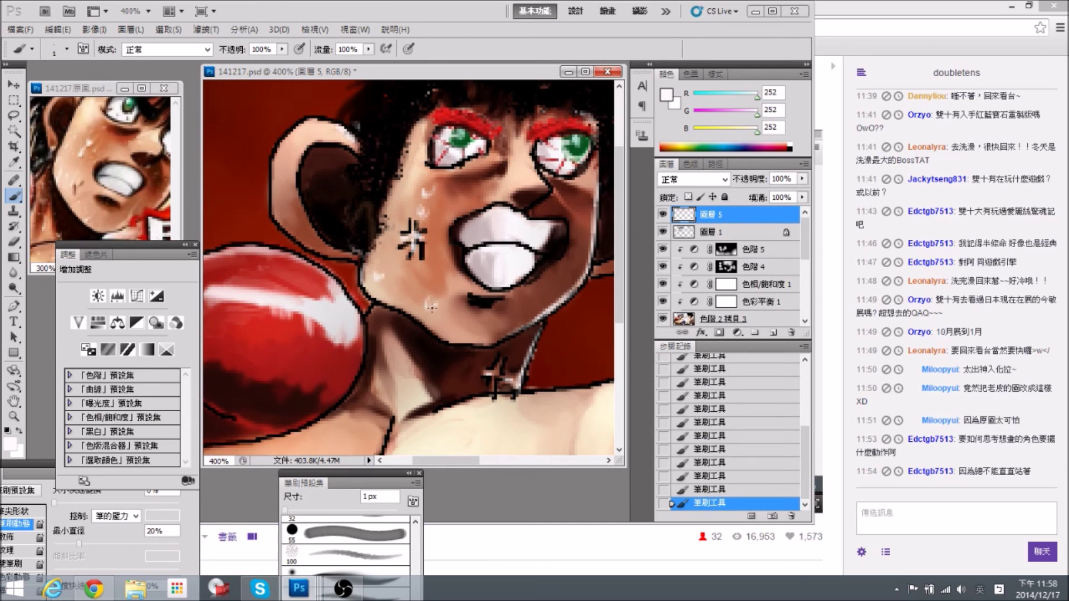
left_click_drag(514, 301, 491, 274)
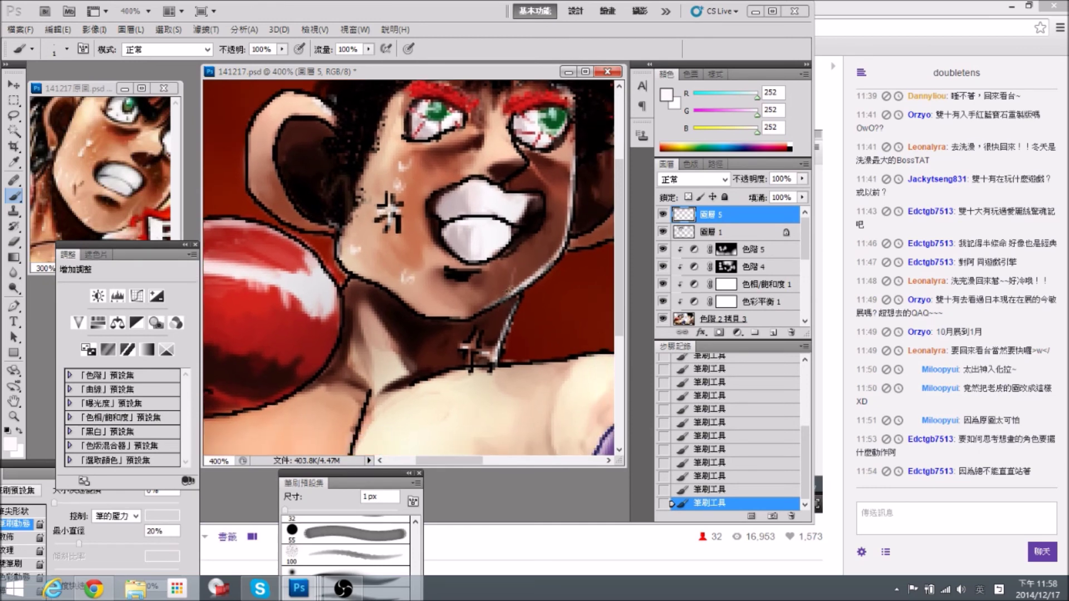
left_click_drag(553, 245, 533, 270)
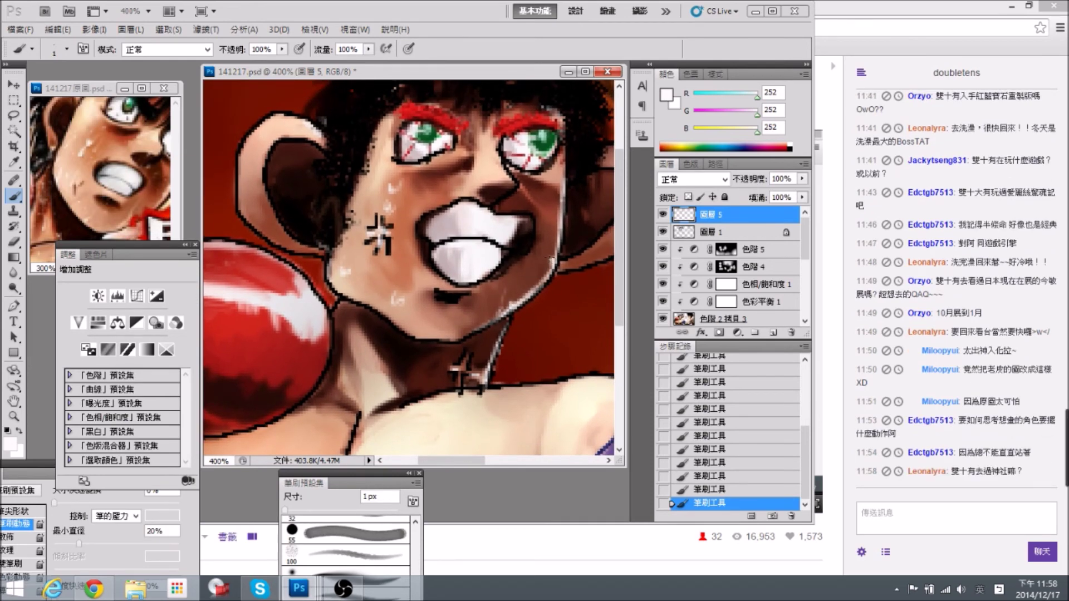
mouse_move(424, 207)
left_mouse_down()
mouse_move(428, 247)
mouse_move(423, 230)
left_mouse_up()
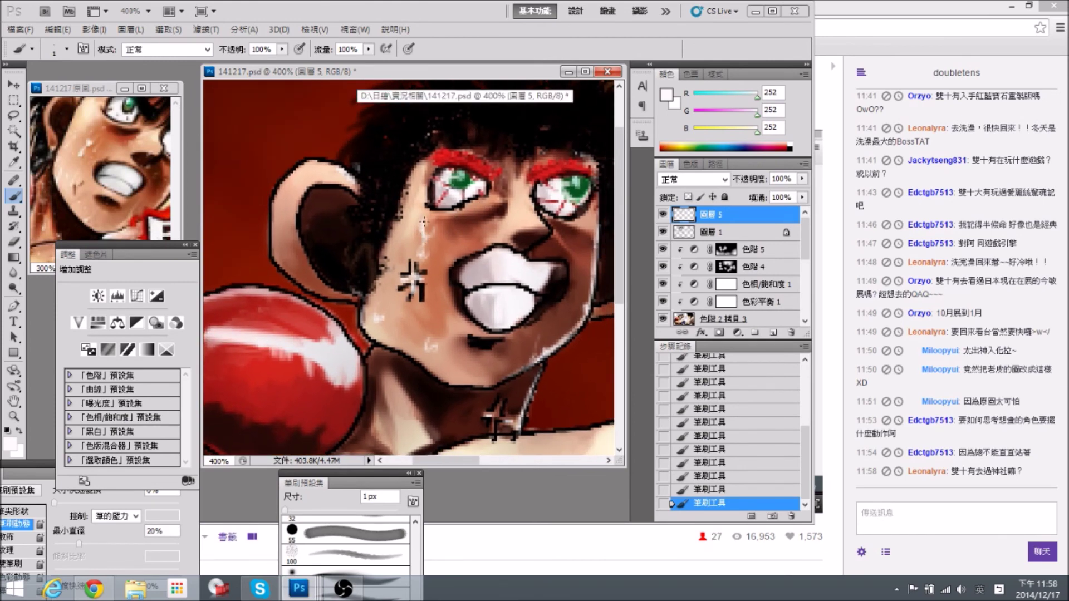
Check 141217原圖.psd at 200% and strengthen the white rim light on the face edge beside the shaded-side eye.
key("ctrl+Tab")
key("ctrl+minus")
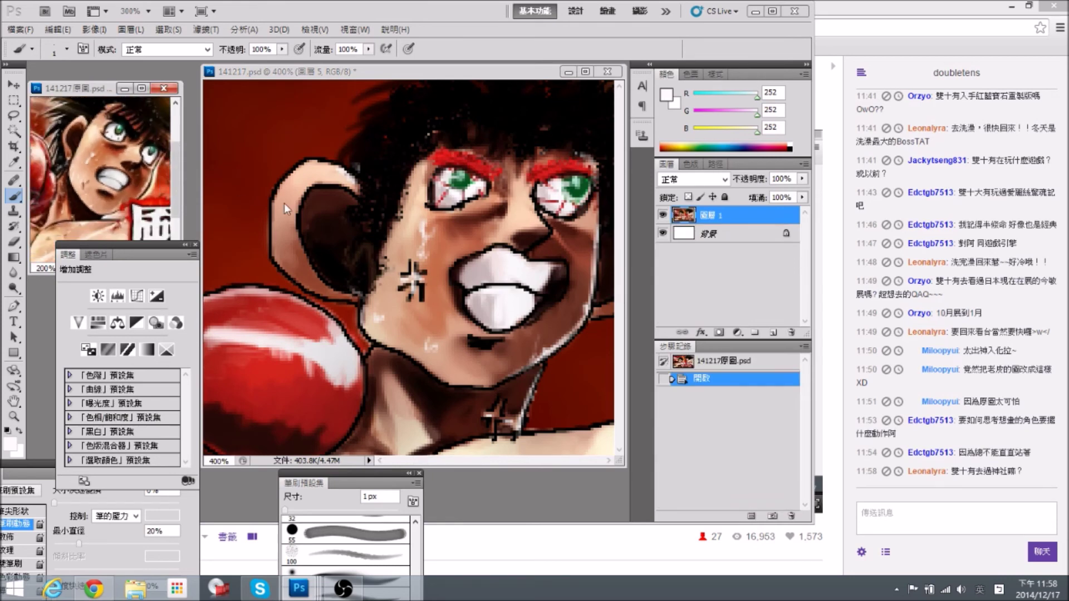
left_click(469, 244)
left_click_drag(557, 242, 521, 224)
mouse_move(507, 172)
left_mouse_down()
mouse_move(502, 180)
mouse_move(557, 210)
left_mouse_up()
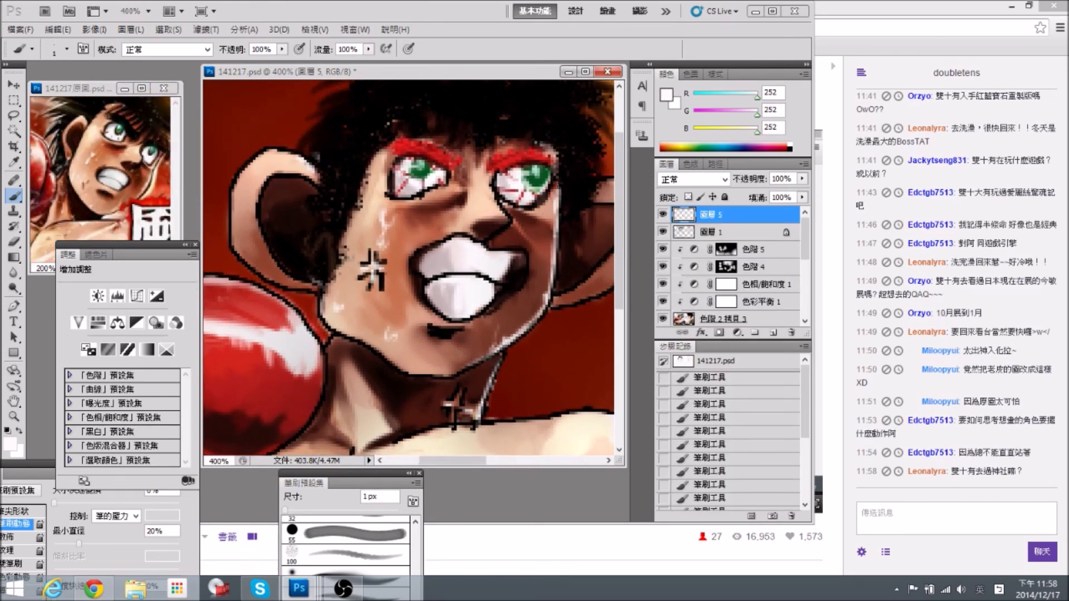
left_click(554, 212)
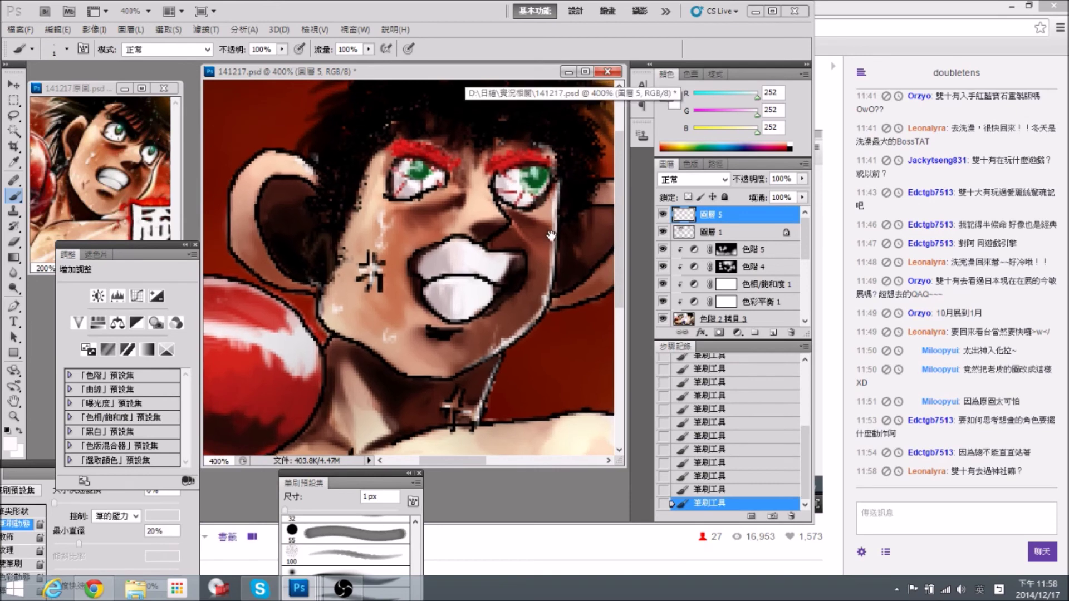
Paint a near-white highlight along the inside of the upper rim of the left boxer's lit-side ear.
scroll(406, 192, "up", 2)
left_click_drag(370, 198, 366, 211)
left_click_drag(258, 170, 284, 184)
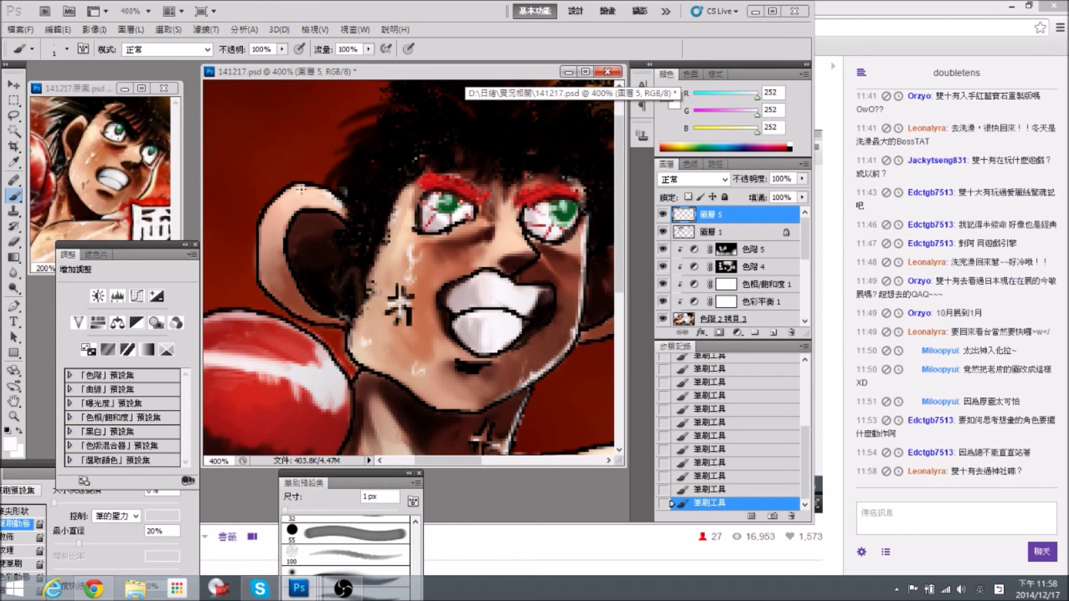
left_click_drag(480, 270, 463, 258)
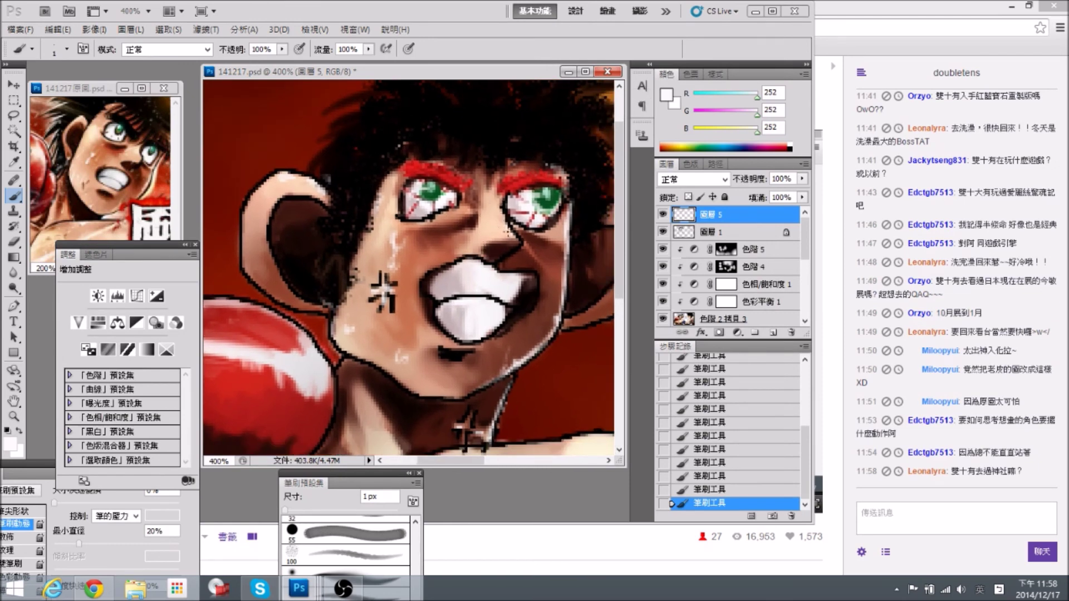
Paint a near-white highlight on the left boxer's chin just below the dark lower-lip shadow.
left_click_drag(466, 294, 469, 246)
left_click_drag(436, 304, 447, 221)
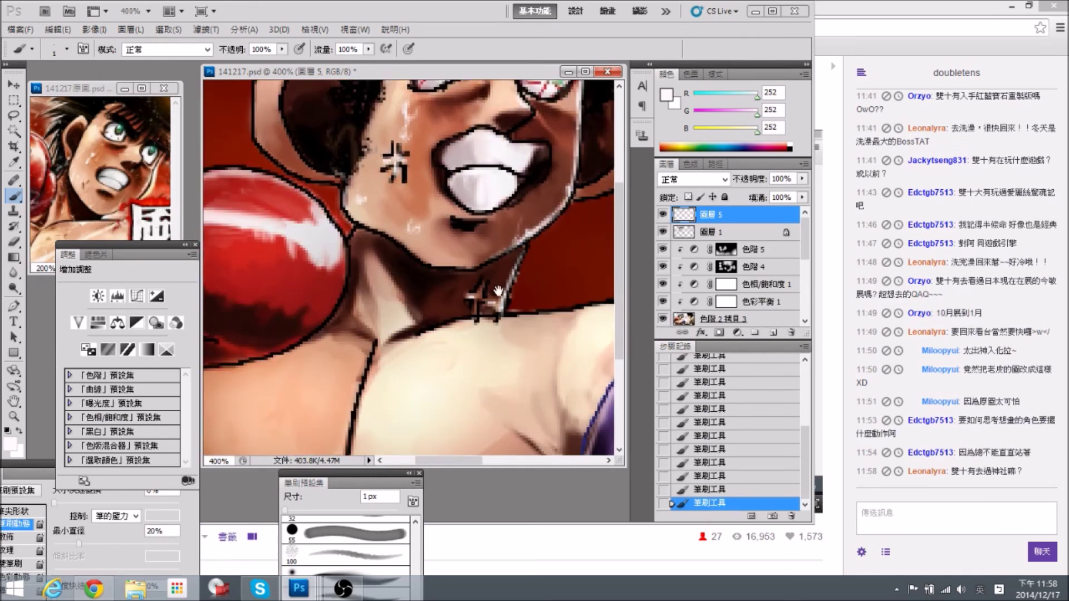
left_click_drag(487, 278, 472, 267)
left_click_drag(480, 205, 456, 207)
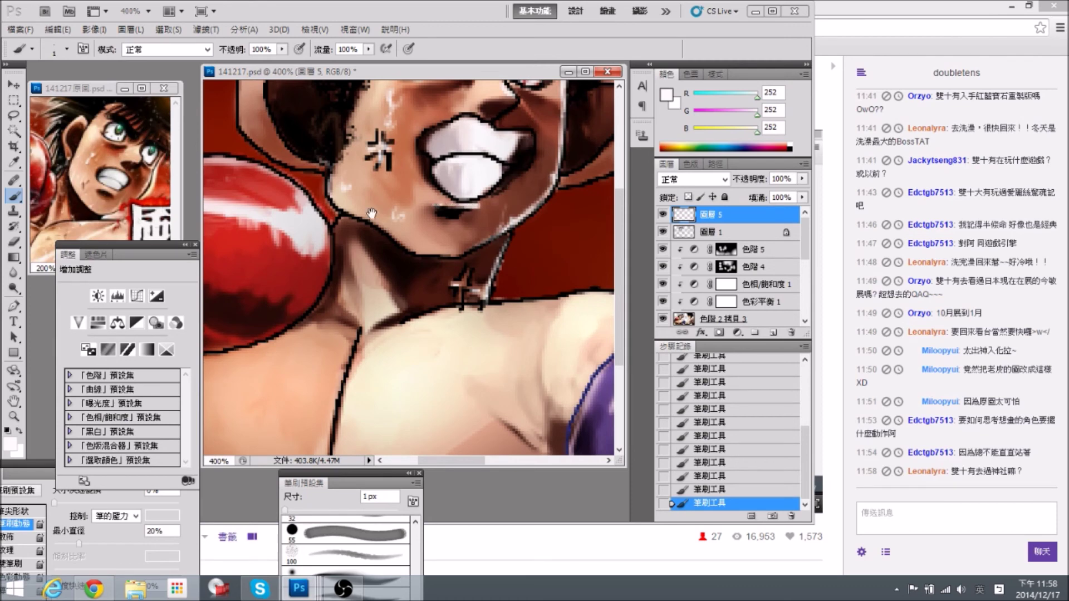
left_click_drag(357, 246, 388, 235)
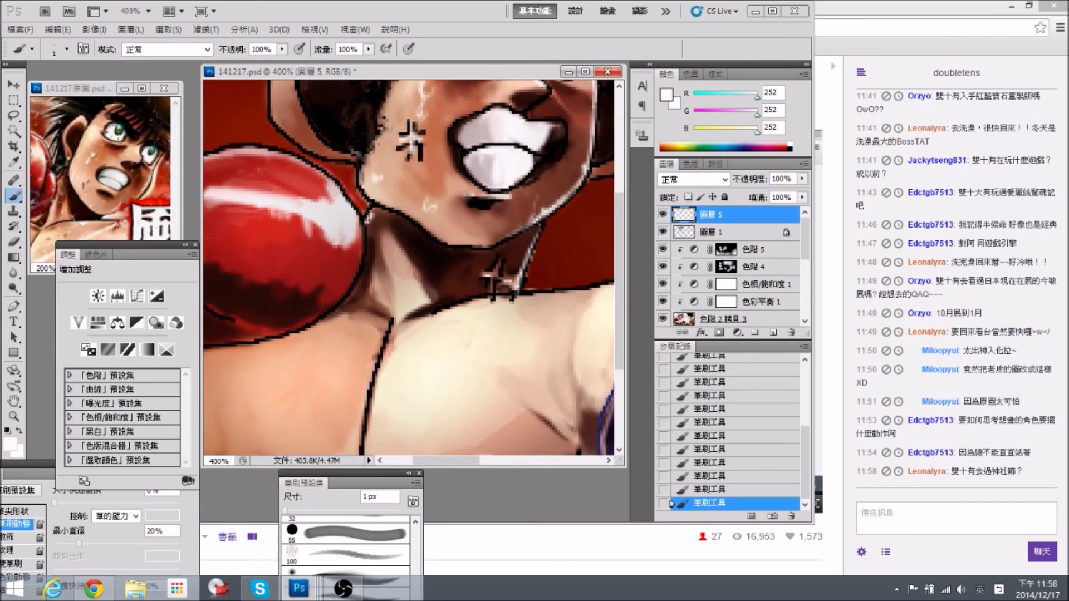
Paint near-white highlights along the upper edge of the left boxer's shoulder, from the base of the neck towards the purple glove.
left_click_drag(412, 199, 334, 169)
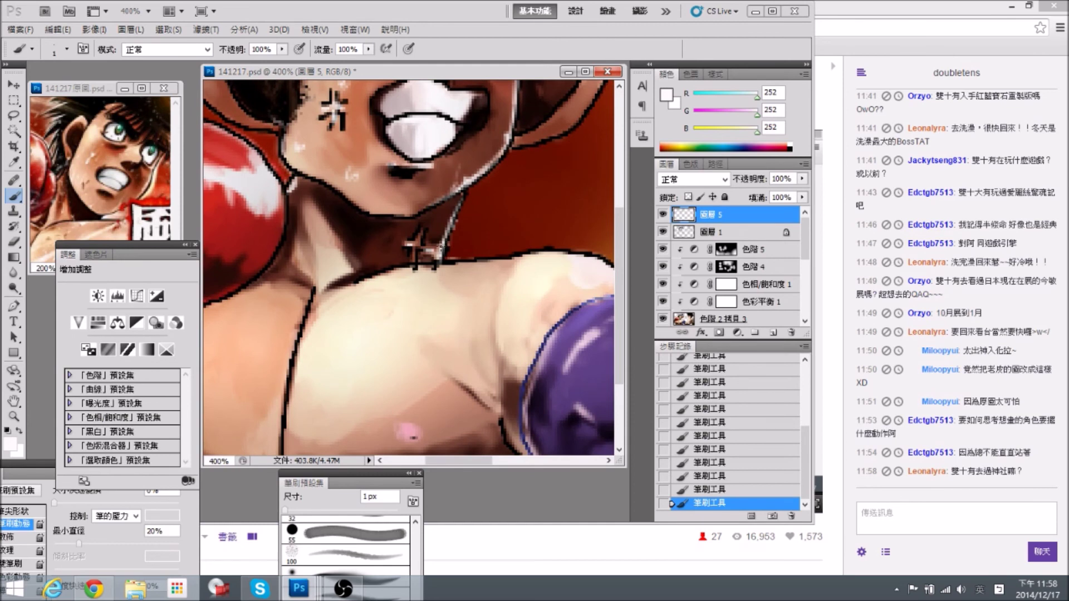
left_click_drag(453, 273, 397, 256)
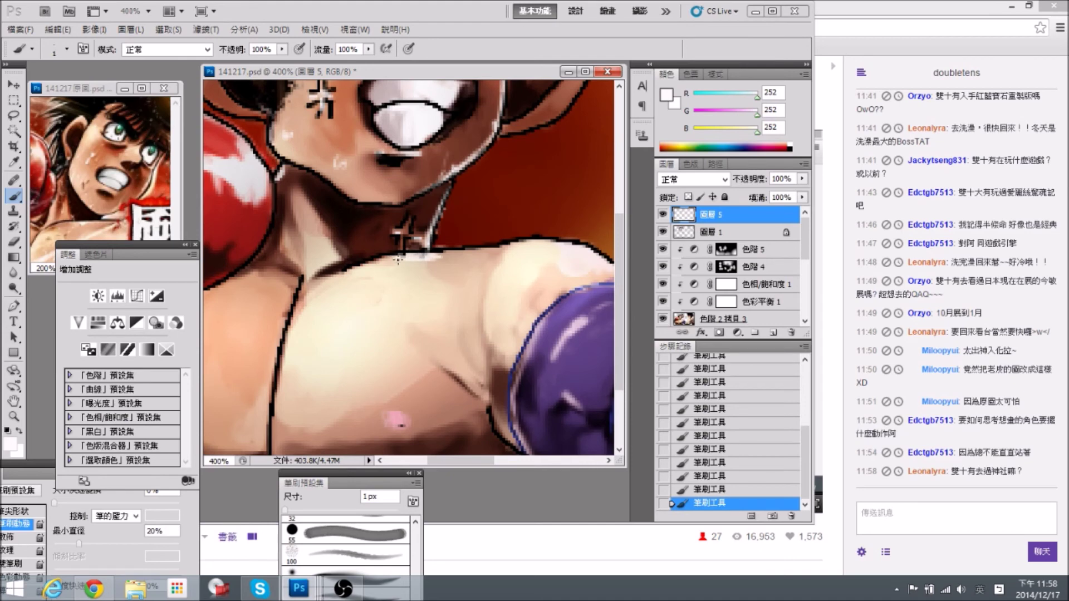
left_click_drag(520, 250, 464, 238)
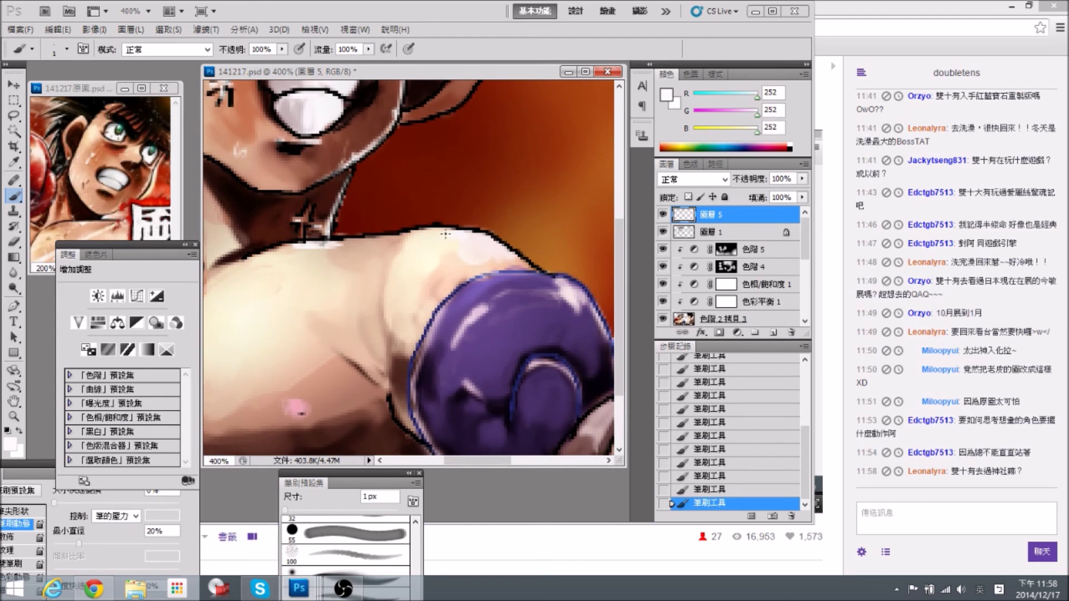
left_click_drag(481, 242, 457, 240)
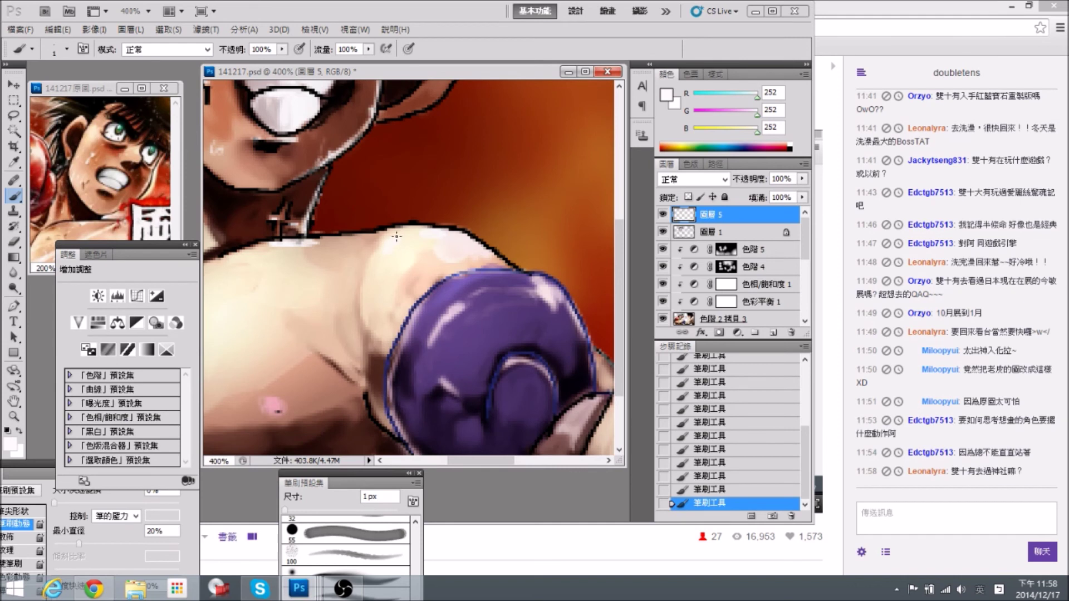
left_click_drag(543, 252, 473, 233)
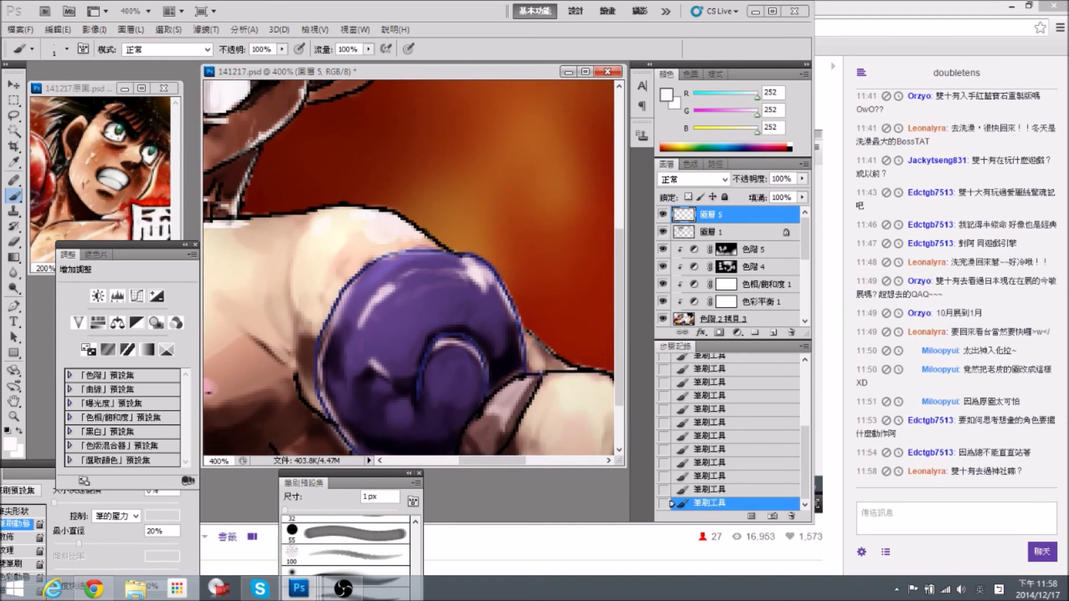
left_click_drag(503, 271, 398, 216)
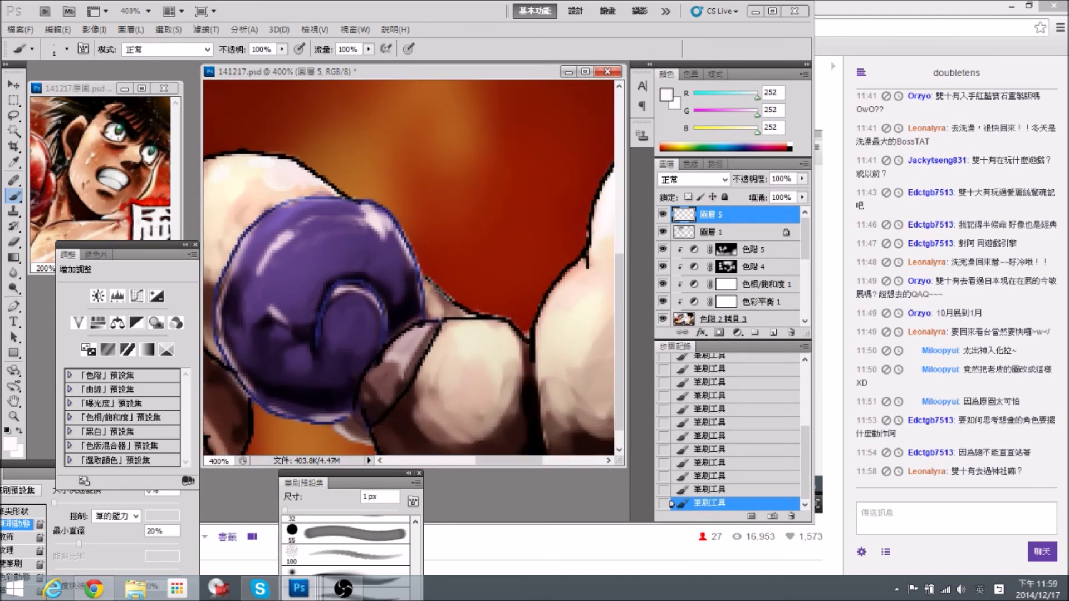
Paint a near-white highlight along the upper edge of the left boxer's arm just behind the purple glove.
left_click_drag(427, 282, 471, 316)
left_click_drag(305, 233, 539, 260)
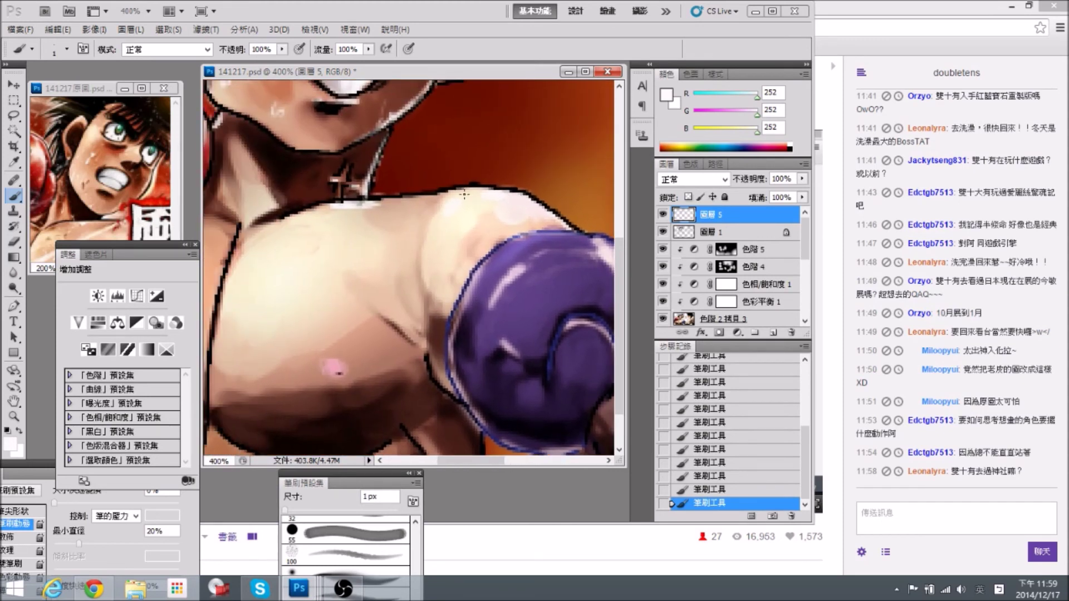
left_click_drag(220, 200, 376, 258)
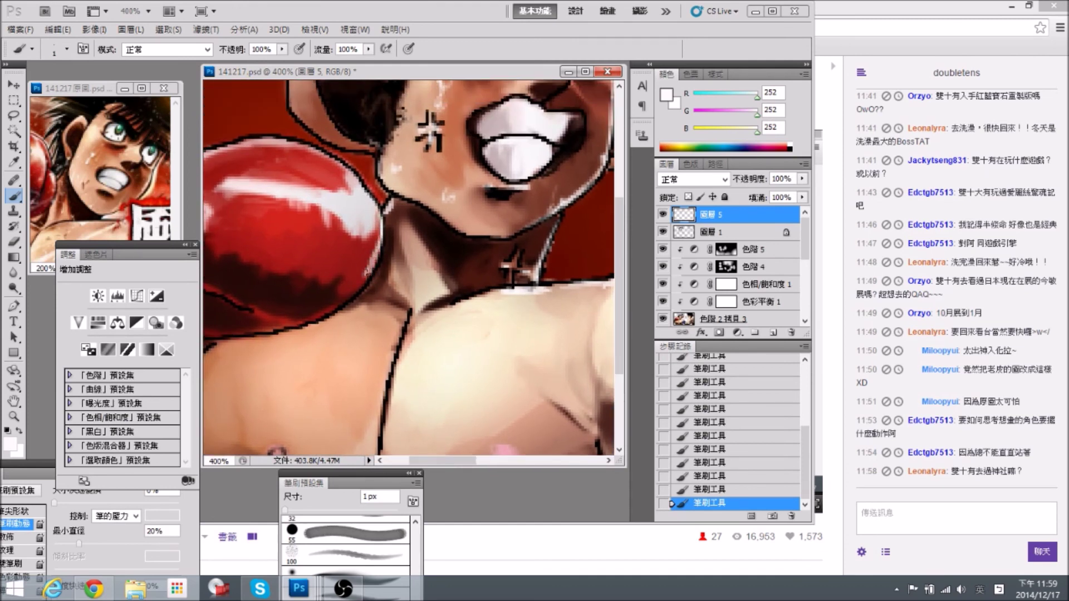
Paint near-white rim light along the red glove's upper outline and the outer end of its cuff.
left_click_drag(296, 209, 394, 278)
mouse_move(352, 206)
left_mouse_down()
mouse_move(387, 208)
mouse_move(329, 207)
mouse_move(478, 233)
left_mouse_up()
mouse_move(387, 218)
left_mouse_down()
mouse_move(339, 230)
mouse_move(300, 260)
left_mouse_up()
scroll(268, 269, "down", 2)
mouse_move(234, 250)
left_mouse_down()
mouse_move(206, 274)
mouse_move(286, 267)
mouse_move(226, 252)
left_mouse_up()
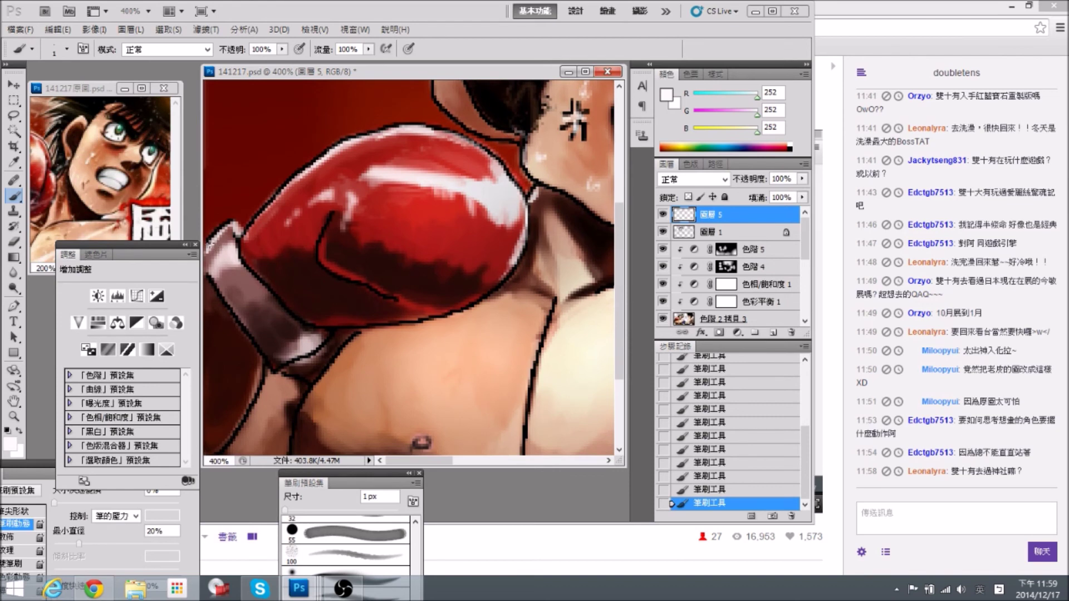
left_click_drag(209, 272, 229, 303)
left_click_drag(333, 289, 332, 307)
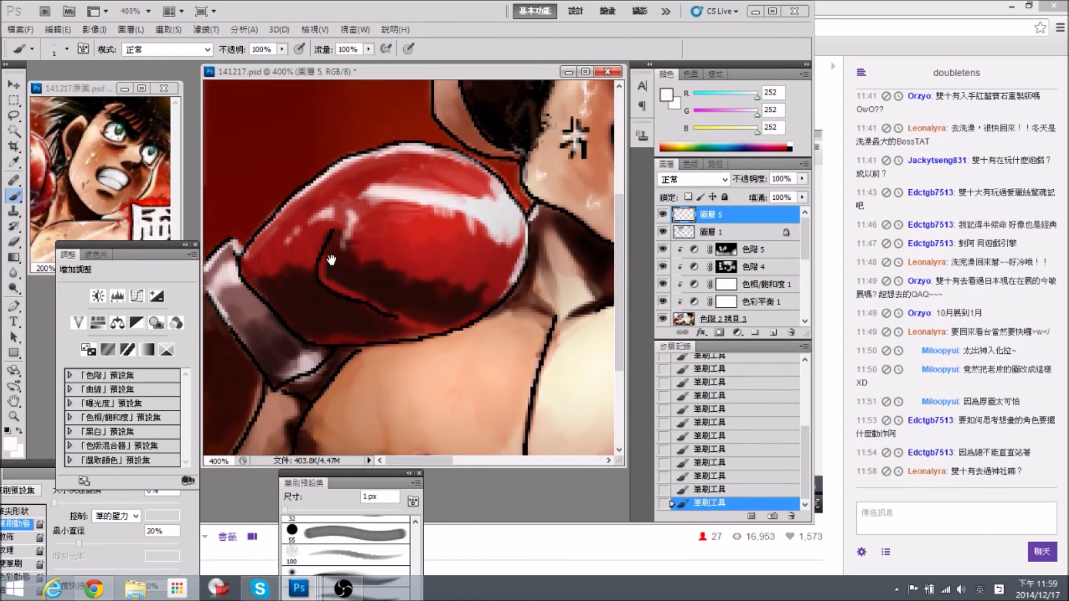
Examine the red glove and the sweat highlights on the left boxer's chest in 141217原圖.psd at 200%.
left_click(136, 196)
key("ctrl+minus")
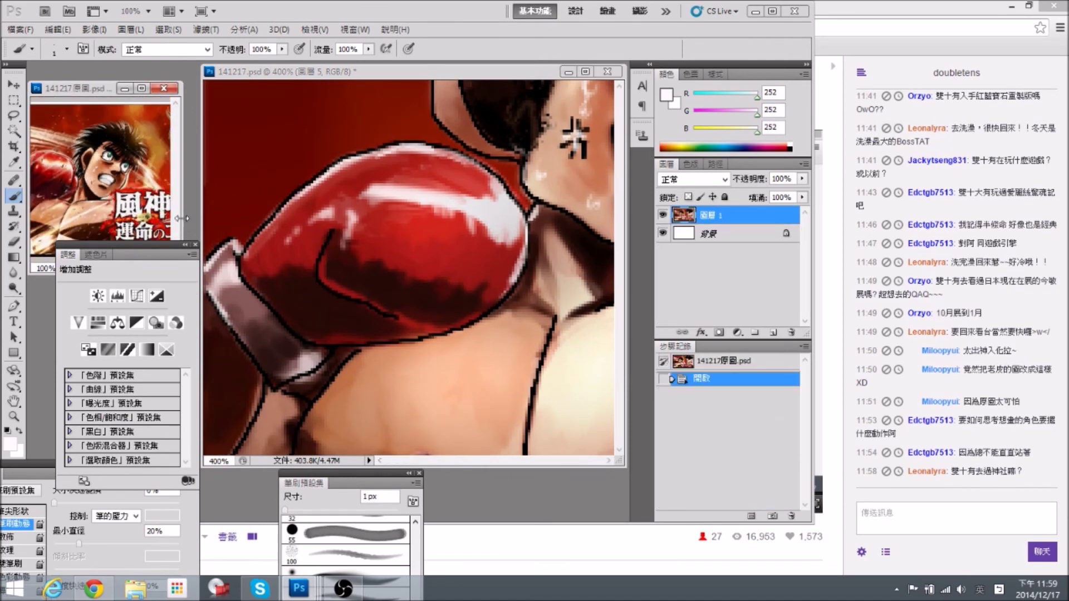
left_click(422, 244)
left_click_drag(372, 269, 373, 275)
left_click(107, 178)
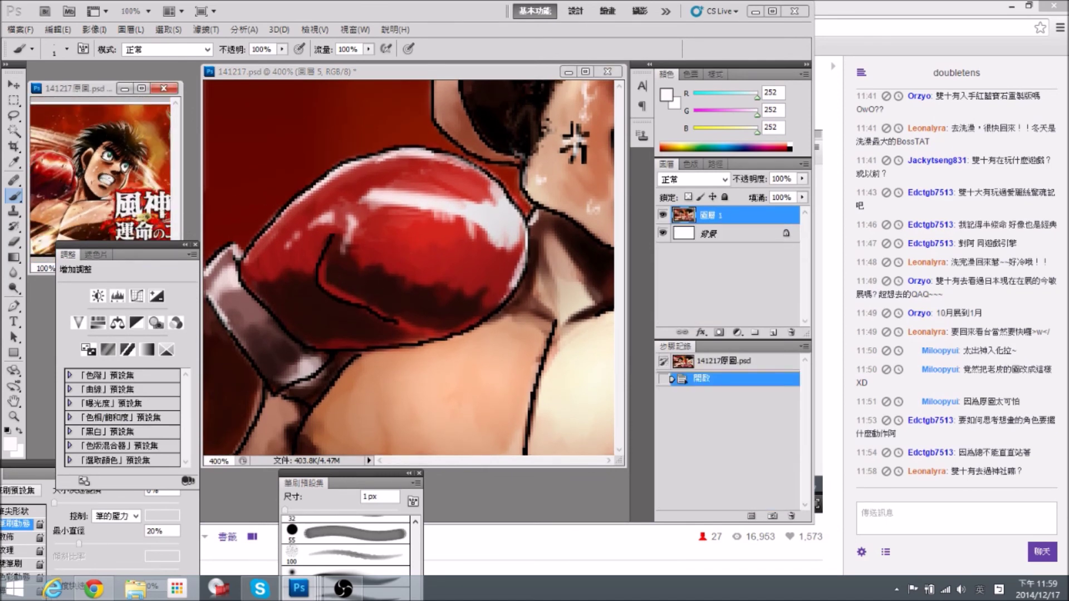
key("ctrl+minus")
key("ctrl+plus")
key("ctrl+plus")
left_click_drag(111, 189, 173, 128)
Paint small curled near-white sweat drops across the left boxer's pectoral beneath the red glove.
left_click(395, 273)
left_click_drag(421, 385, 389, 227)
mouse_move(445, 245)
left_mouse_down()
mouse_move(360, 244)
mouse_move(357, 230)
mouse_move(373, 233)
left_mouse_up()
left_click_drag(347, 243, 341, 267)
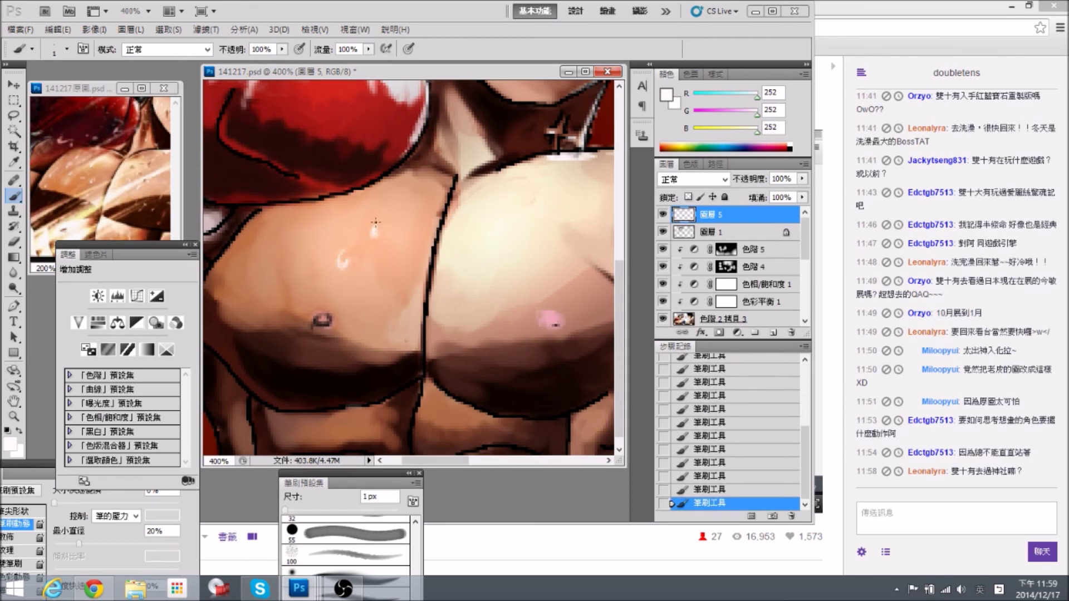
mouse_move(279, 249)
left_mouse_down()
mouse_move(269, 268)
mouse_move(296, 265)
mouse_move(267, 284)
mouse_move(305, 306)
left_mouse_up()
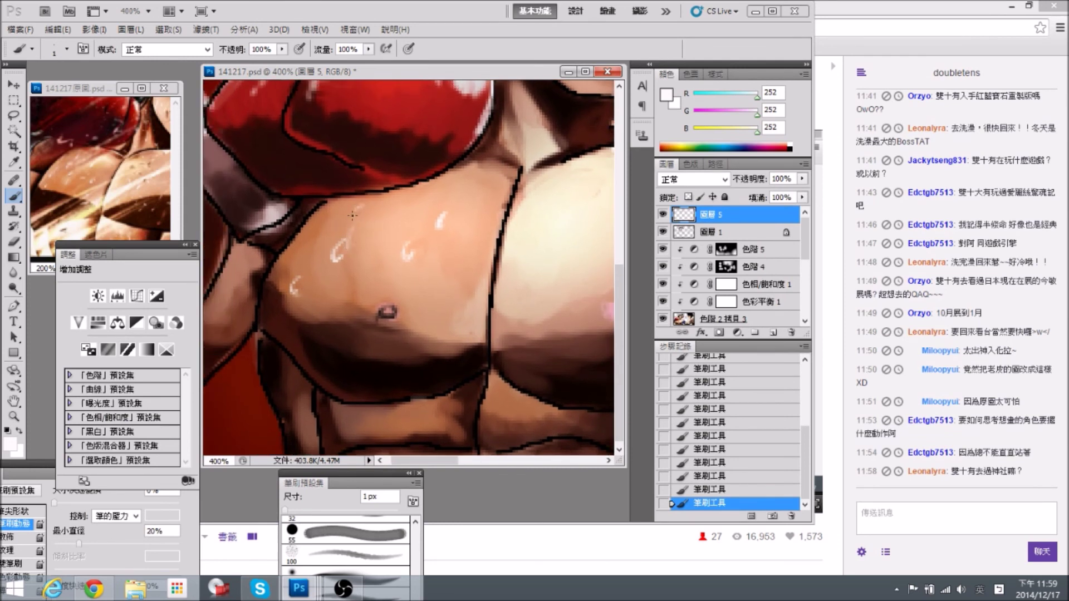
left_click_drag(360, 205, 369, 210)
Paint near-white rim highlights along the lower and outer edges of the red glove's cuff.
left_click_drag(315, 258, 302, 273)
left_click_drag(328, 211, 273, 246)
left_click_drag(273, 248, 273, 288)
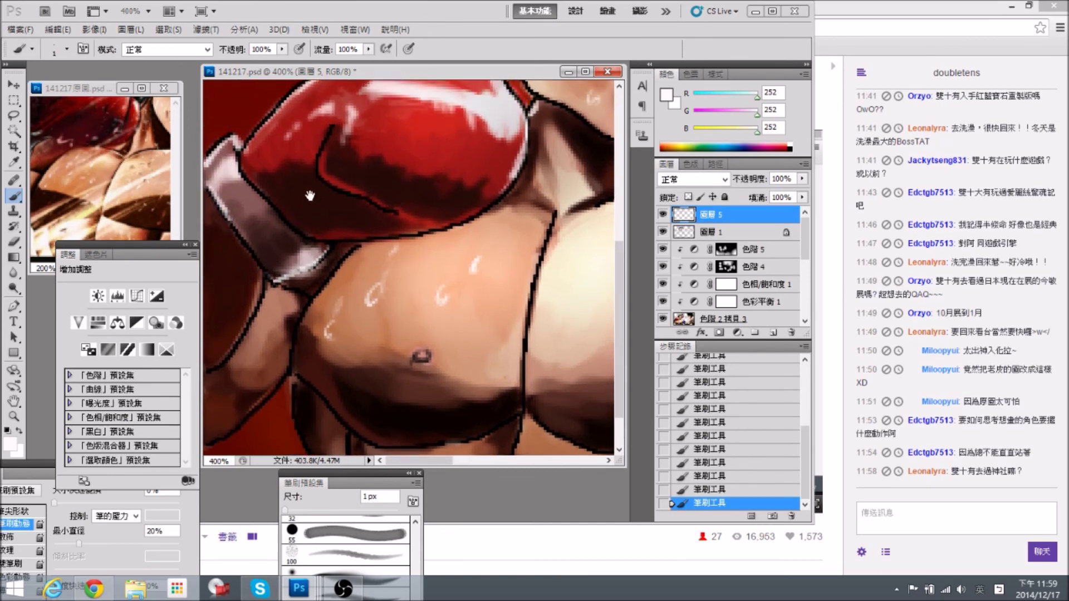
left_click_drag(308, 195, 306, 280)
left_click_drag(370, 169, 361, 172)
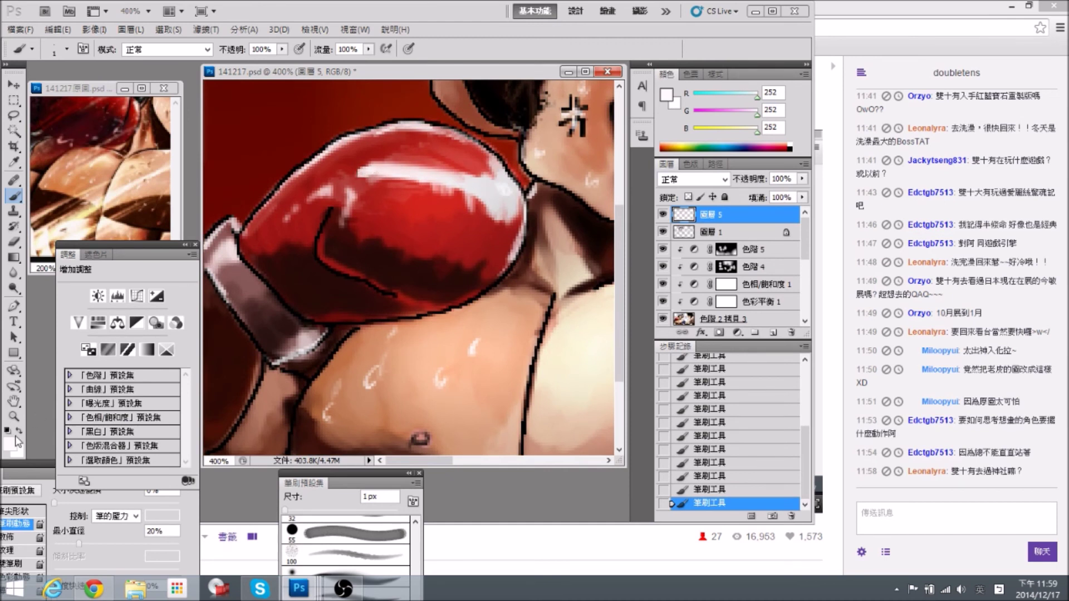
scroll(362, 171, "up", 1)
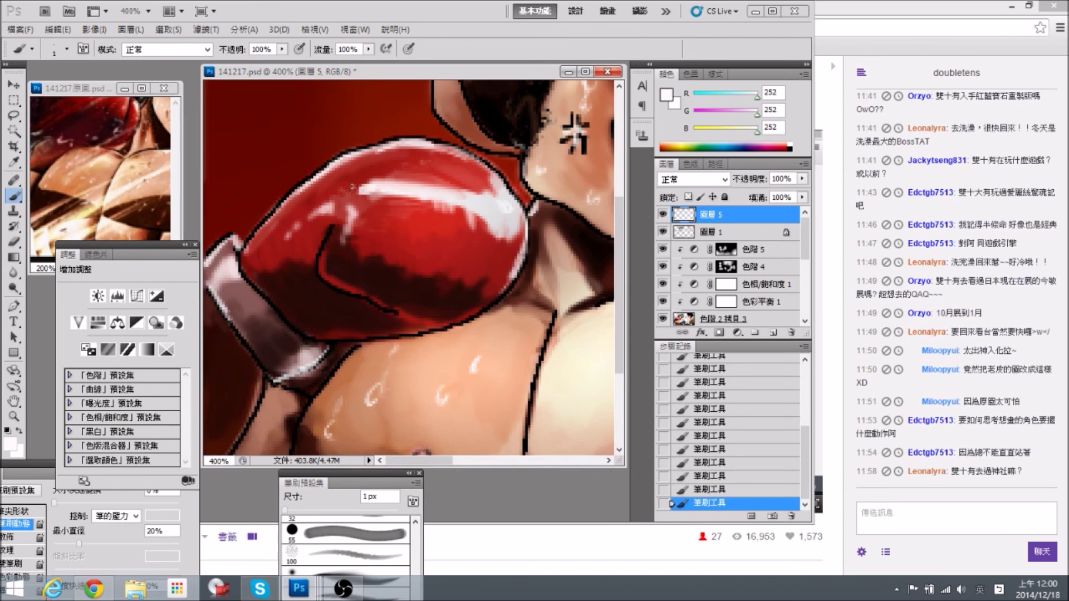
scroll(273, 251, "down", 6)
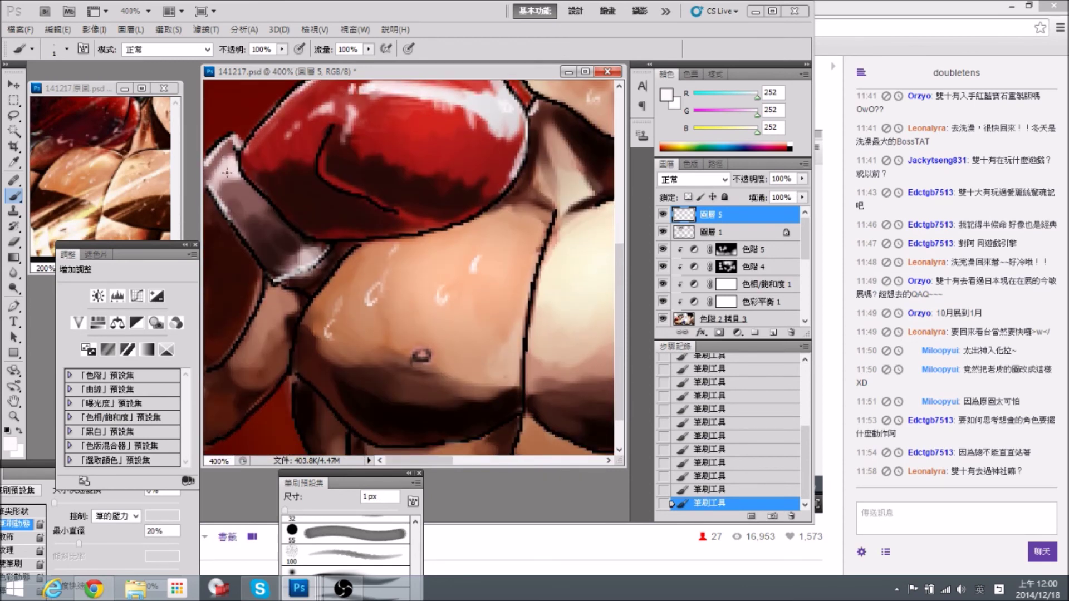
scroll(319, 260, "down", 3)
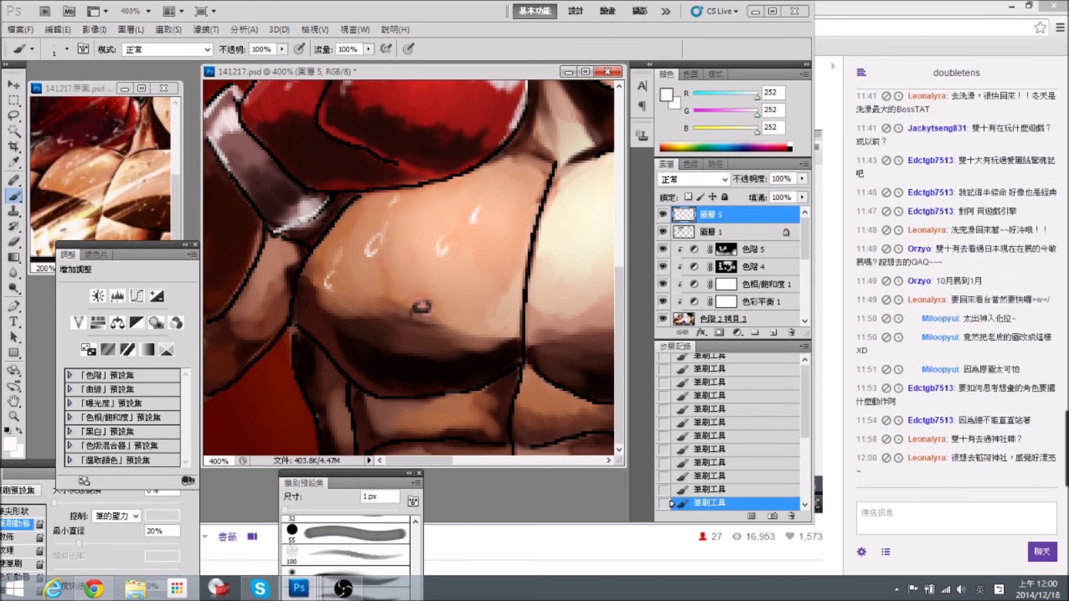
Check 141217原圖.psd at 100% and paint a near-white rim highlight along the forearm edge below the red glove's cuff.
left_click_drag(139, 145, 61, 178)
key("ctrl+minus")
left_click(340, 256)
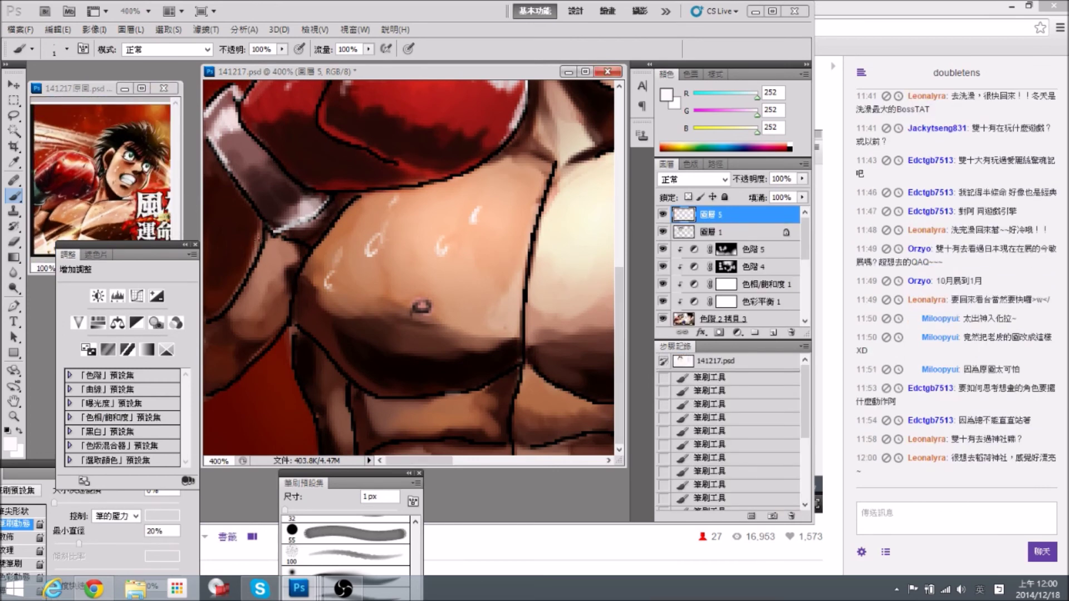
left_click_drag(260, 239, 221, 309)
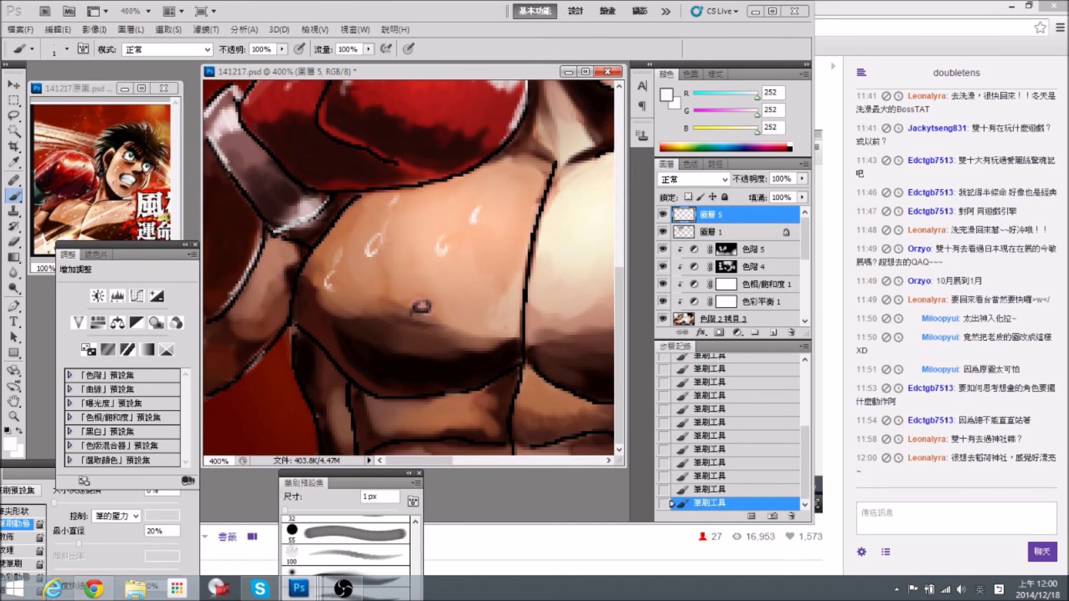
Paint and touch up near-white highlights along the lower edge of that arm and the outer edge of the adjoining pectoral.
left_click_drag(252, 364, 279, 334)
key("ctrl+z")
key("e")
mouse_move(245, 373)
left_mouse_down()
mouse_move(283, 328)
mouse_move(243, 372)
left_mouse_up()
key("b")
left_click_drag(244, 369, 239, 375)
left_click_drag(241, 373, 235, 380)
scroll(297, 304, "up", 1)
mouse_move(309, 274)
left_mouse_down()
mouse_move(291, 326)
mouse_move(302, 280)
mouse_move(294, 294)
mouse_move(302, 334)
left_mouse_up()
left_click_drag(334, 395, 328, 389)
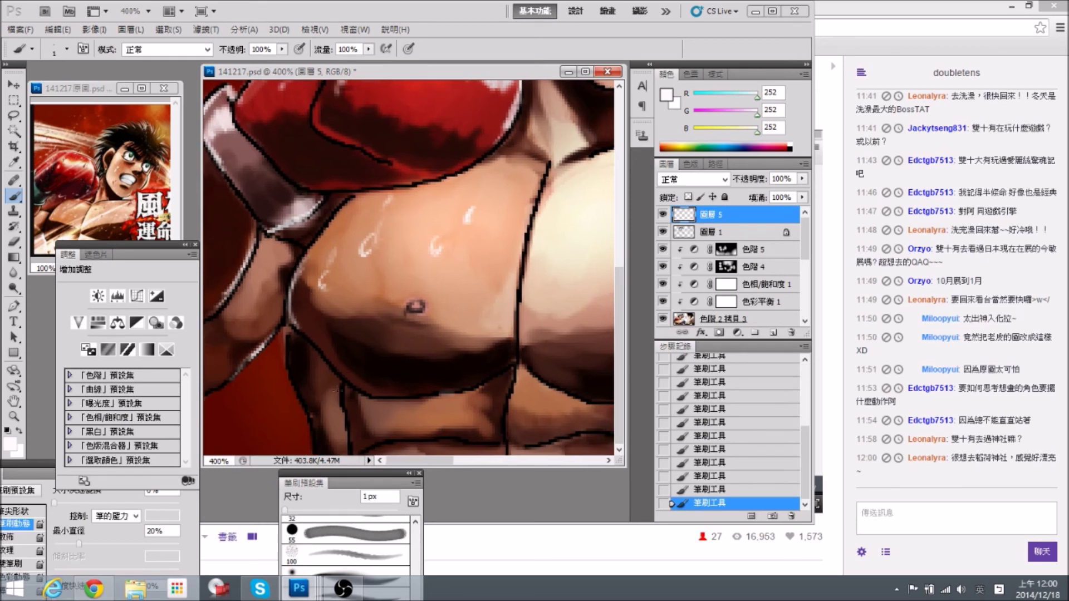
Paint small near-white sweat drops above and below the nipple on the pectoral beside the purple glove.
mouse_move(486, 334)
left_mouse_down()
mouse_move(491, 344)
mouse_move(313, 334)
left_mouse_up()
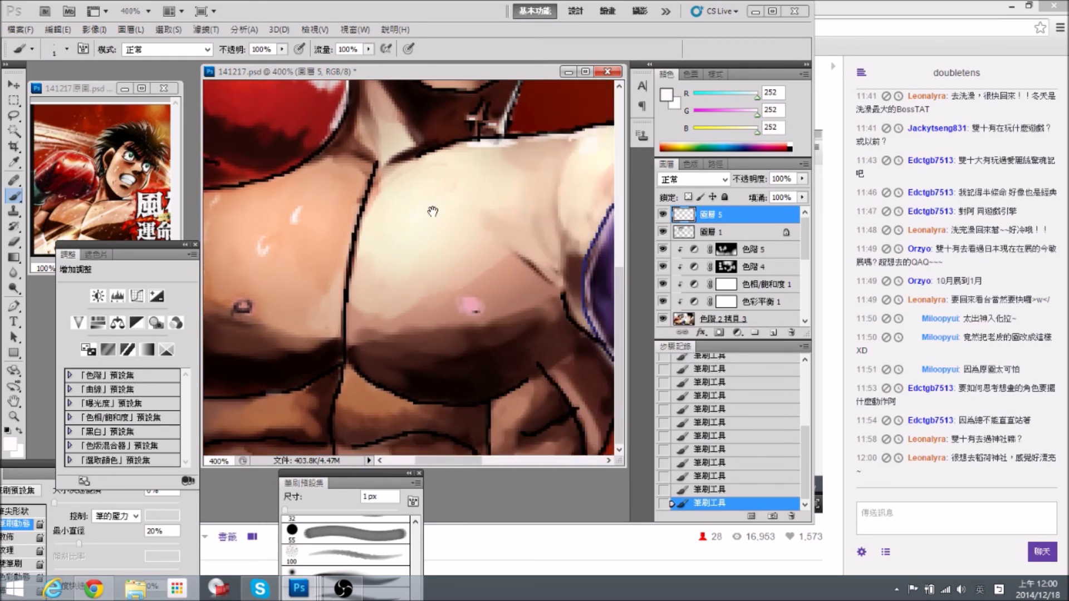
left_click_drag(433, 211, 430, 236)
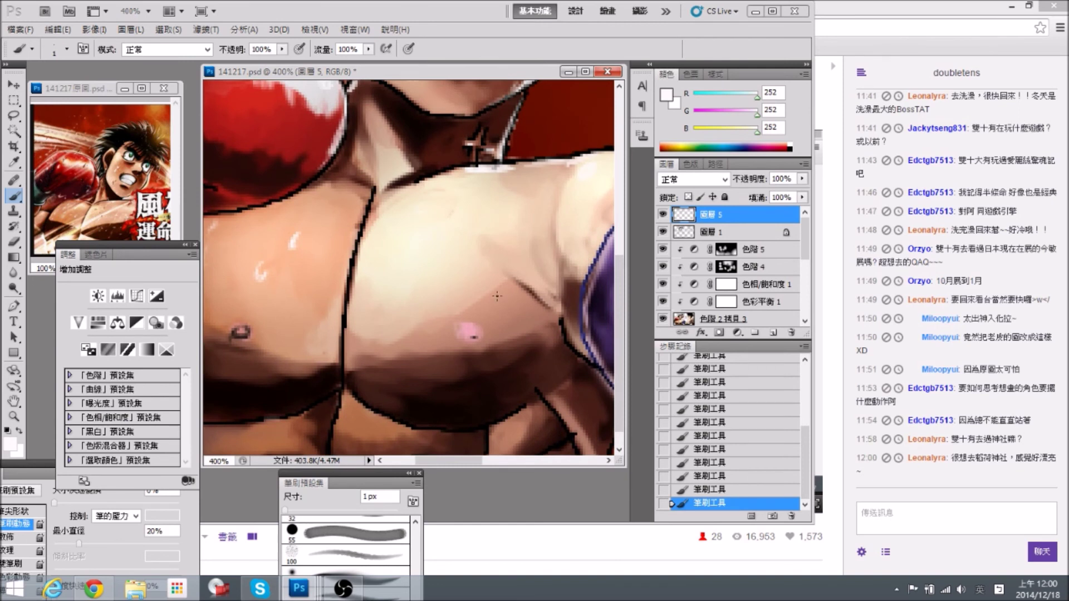
left_click_drag(497, 305, 494, 309)
mouse_move(414, 345)
left_mouse_down()
mouse_move(431, 321)
mouse_move(389, 303)
left_mouse_up()
left_click_drag(374, 383, 363, 415)
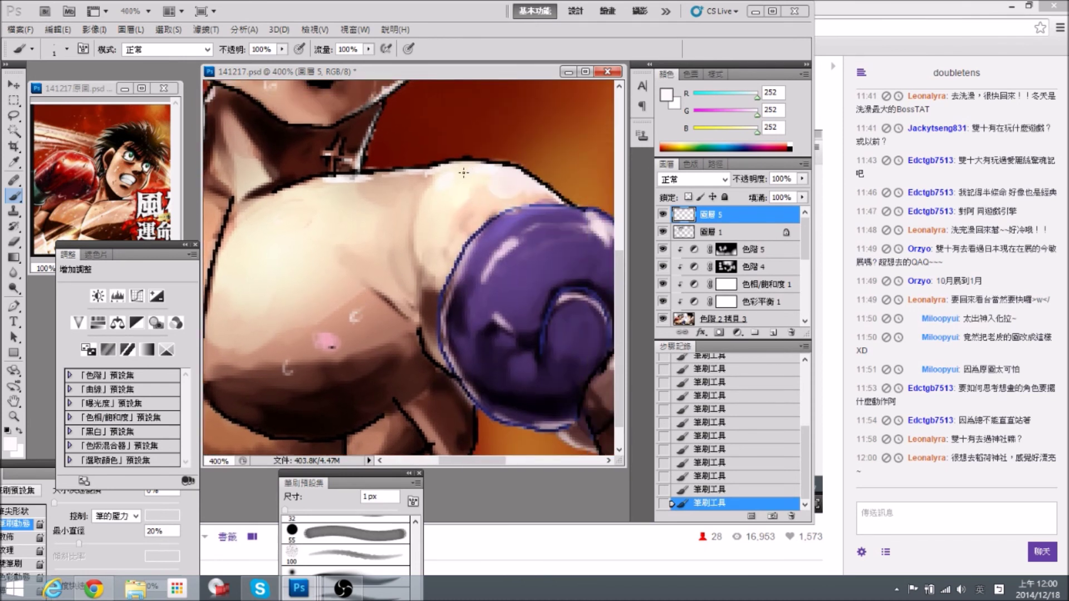
mouse_move(314, 186)
left_mouse_down()
mouse_move(372, 238)
mouse_move(408, 229)
left_mouse_up()
left_click_drag(396, 189, 396, 207)
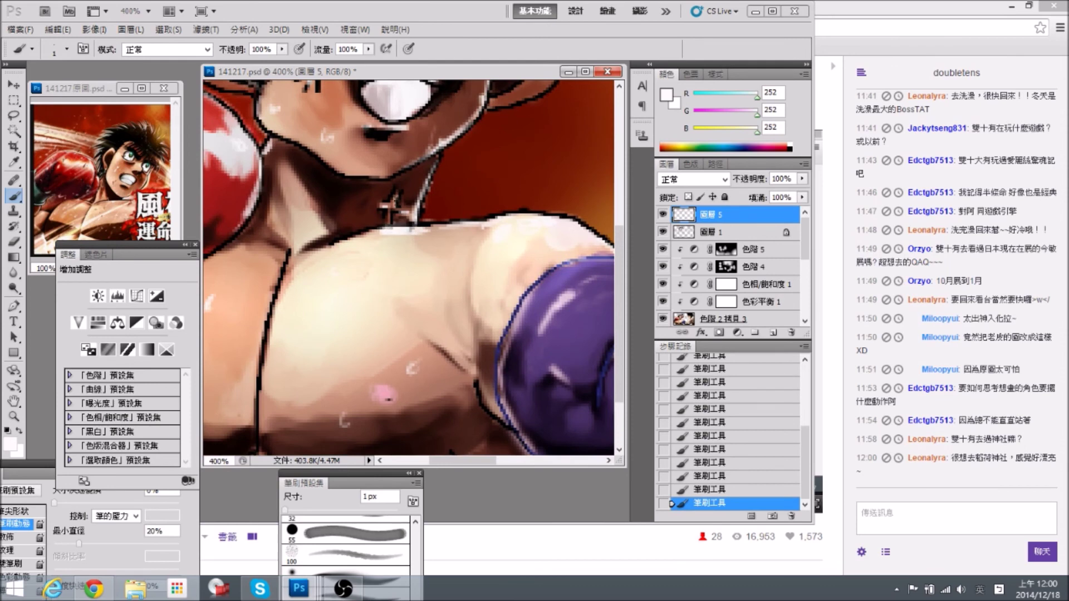
Add a near-white highlight on the torso's centre line below the chest and more sweat drops on the pectoral's shaded underside.
left_click_drag(453, 153, 380, 272)
mouse_move(379, 346)
left_mouse_down()
mouse_move(440, 195)
mouse_move(434, 321)
left_mouse_up()
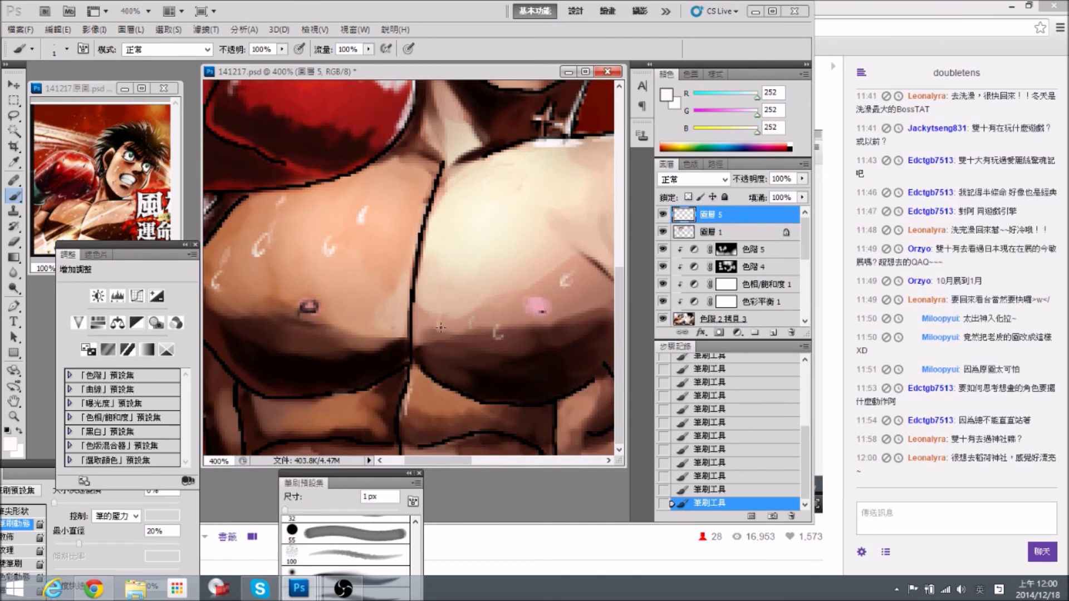
left_click_drag(479, 313, 389, 312)
mouse_move(486, 351)
left_mouse_down()
mouse_move(475, 358)
mouse_move(523, 393)
left_mouse_up()
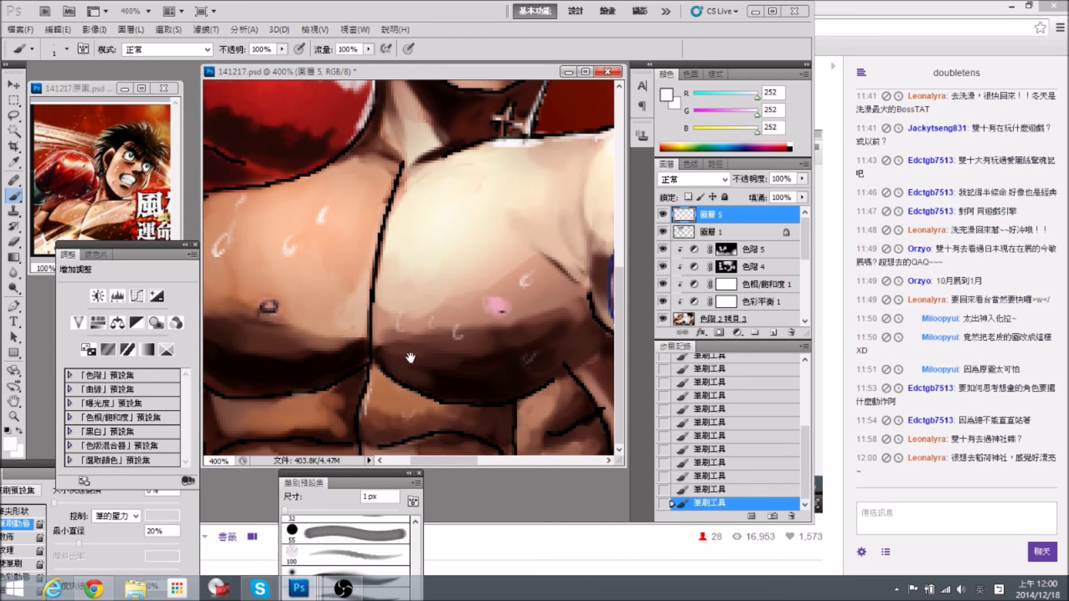
Paint near-white sweat highlights on the left boxer's flank below the armpit, beside the purple glove.
left_click_drag(422, 299, 343, 297)
mouse_move(490, 363)
left_mouse_down()
mouse_move(361, 362)
mouse_move(367, 338)
left_mouse_up()
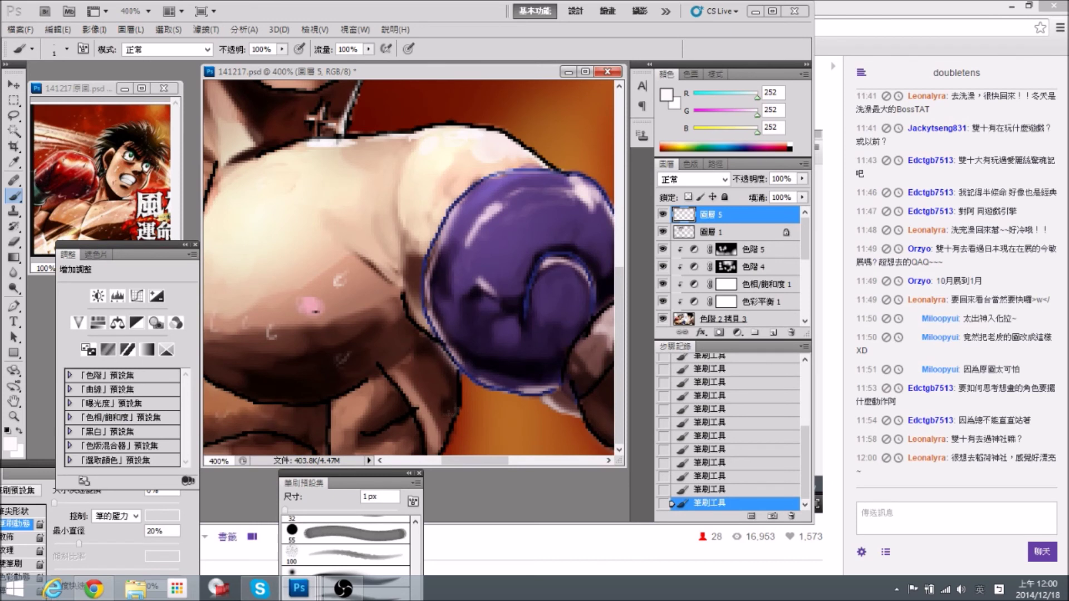
left_click_drag(427, 412, 458, 412)
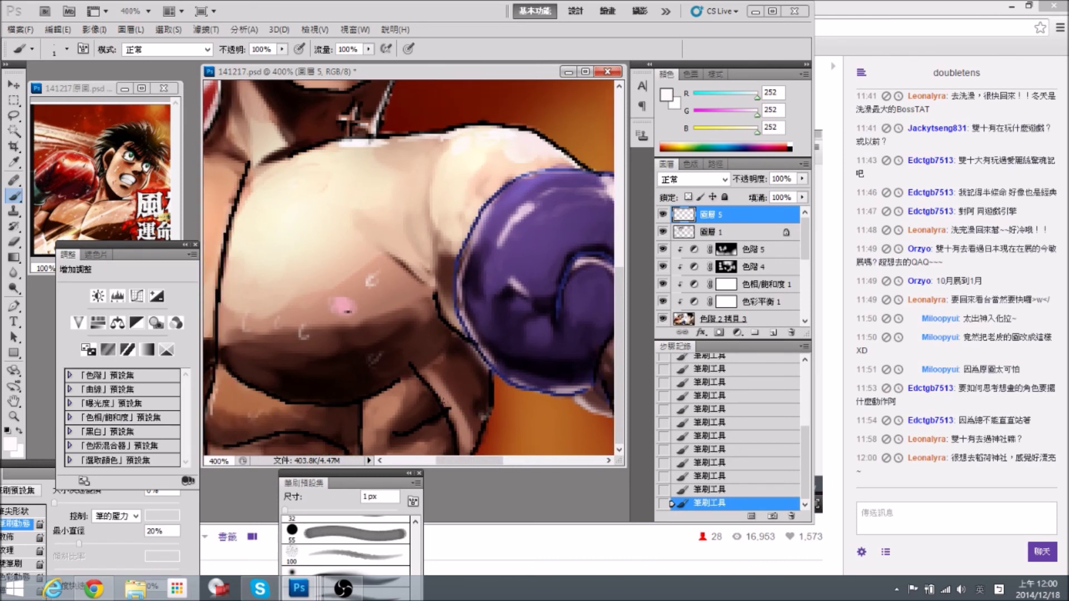
left_click_drag(557, 136, 490, 133)
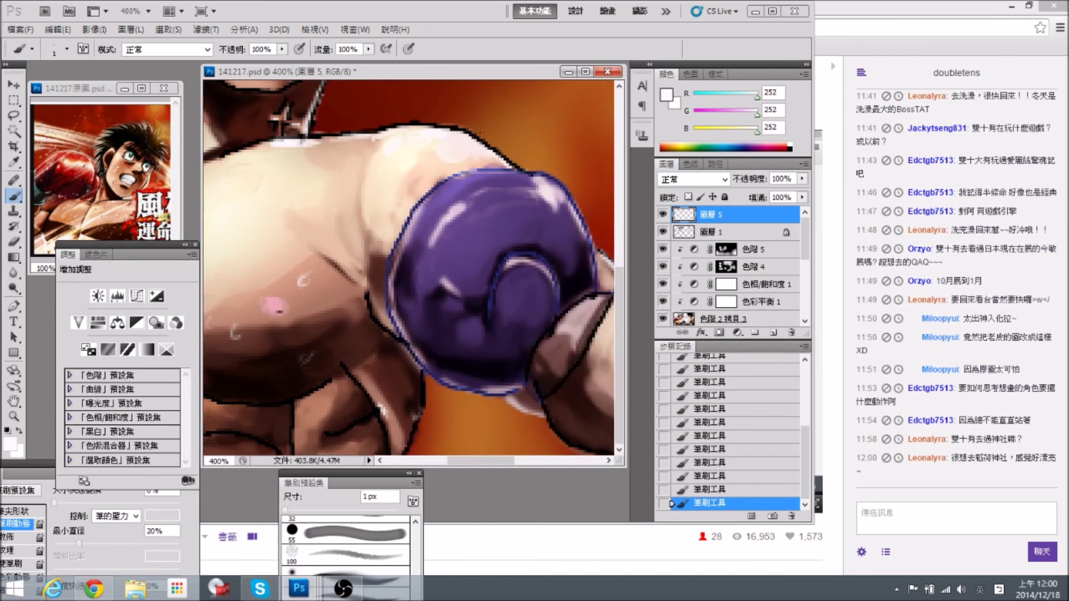
Uncover the whole reference window and paint faint near-white sweat drops on the upper abdominal muscles below both pectorals.
scroll(479, 178, "left", 5)
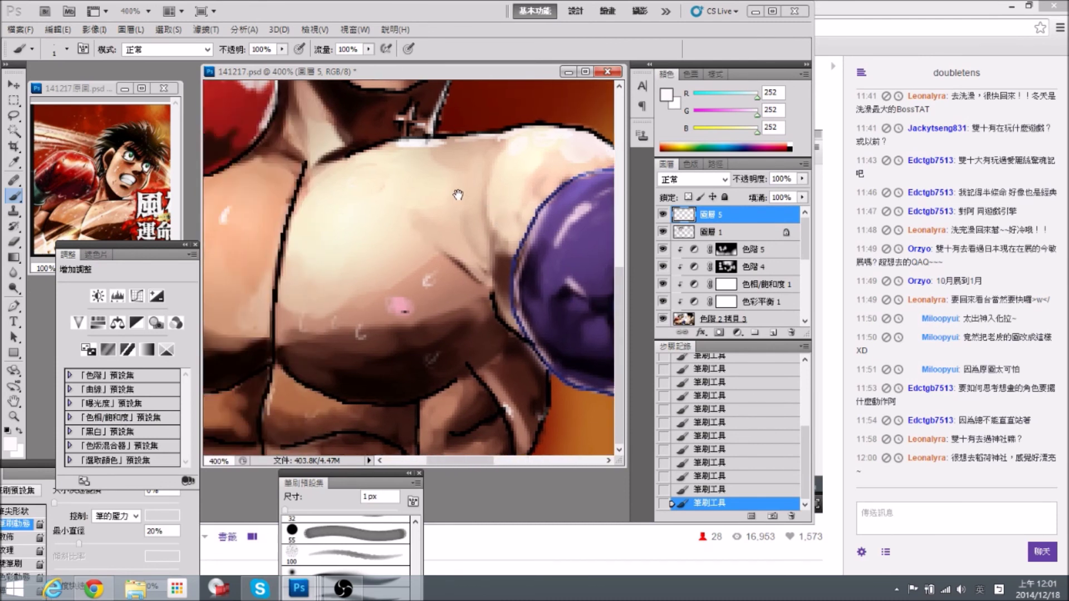
left_click_drag(132, 249, 132, 299)
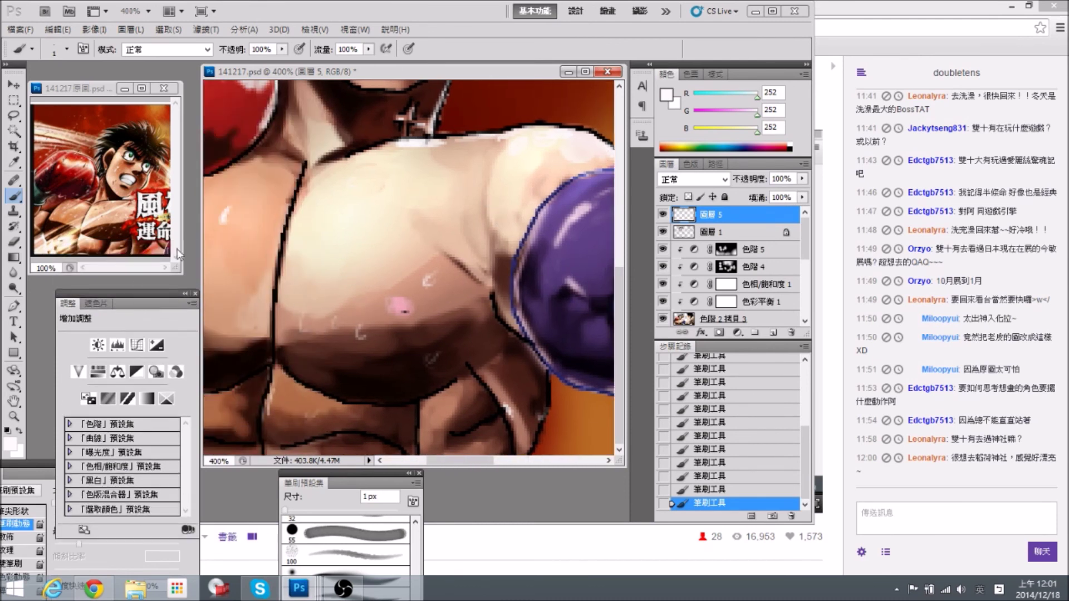
scroll(353, 255, "left", 7)
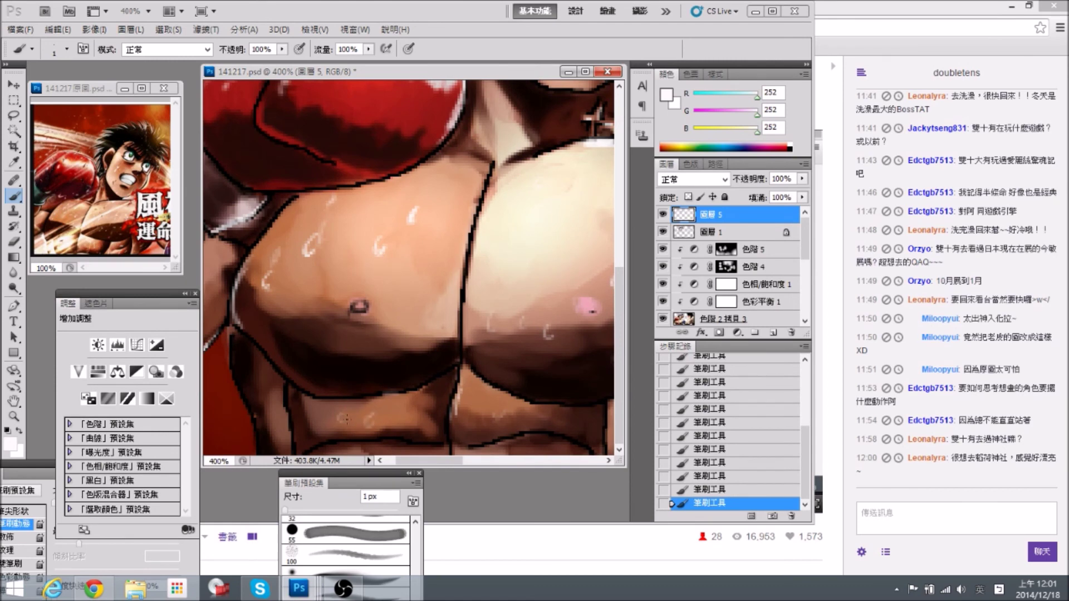
scroll(346, 418, "left", 2)
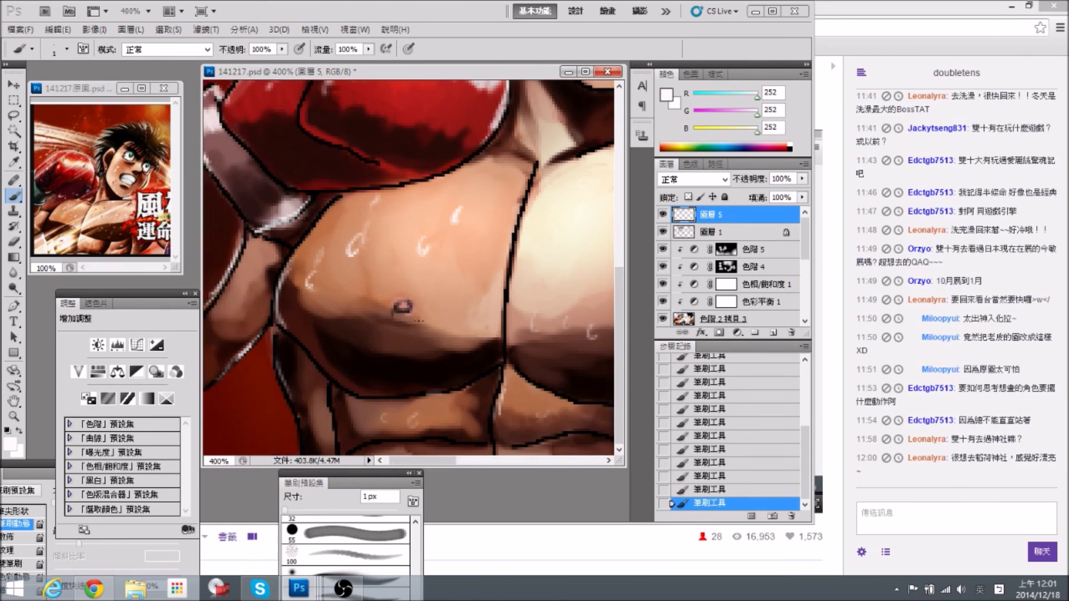
scroll(566, 232, "right", 6)
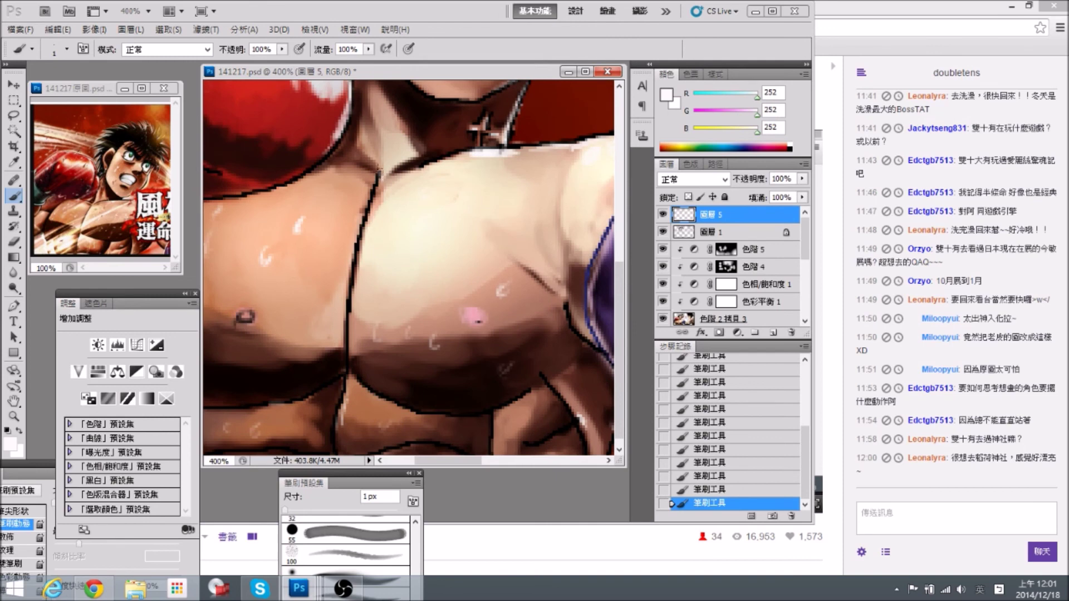
Sample skin tones from the left boxer's lit cheek and paint over the face edge below the sideburn at 300%.
key("ctrl+minus")
key("ctrl+minus")
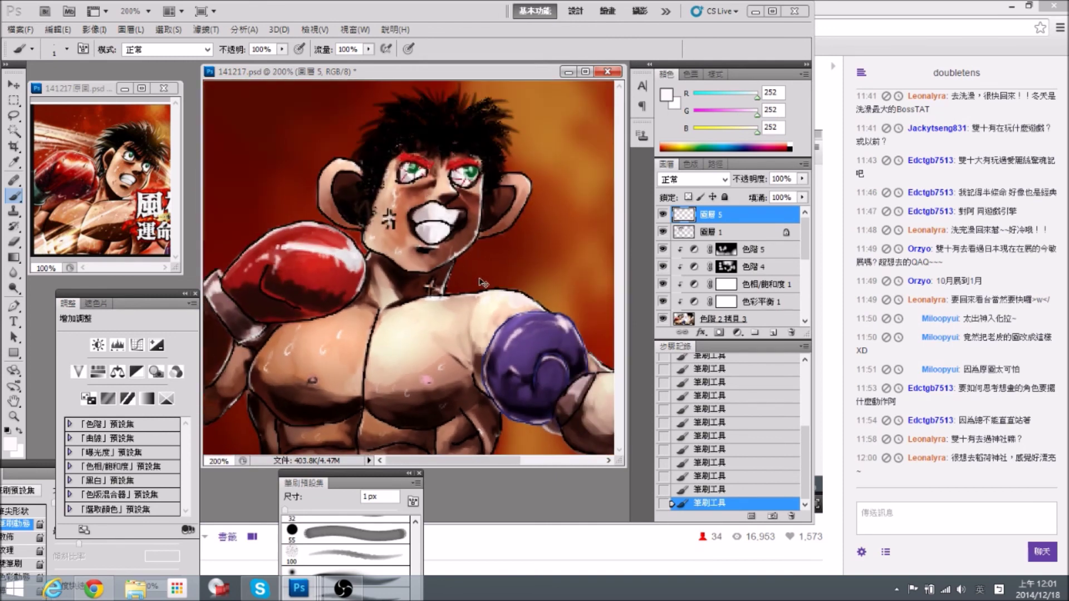
key("ctrl+plus")
left_click_drag(504, 256, 487, 246)
mouse_move(312, 208)
left_mouse_down()
mouse_move(328, 222)
mouse_move(360, 177)
mouse_move(356, 163)
mouse_move(350, 201)
left_mouse_up()
left_click(365, 176, "alt")
left_click_drag(356, 167, 345, 211)
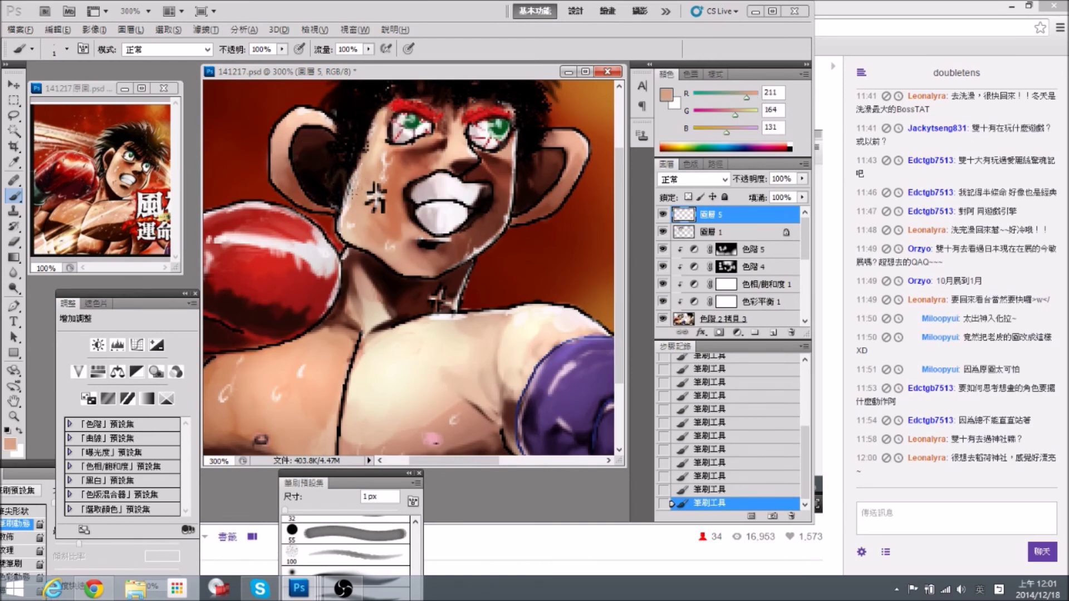
left_click(367, 157, "alt")
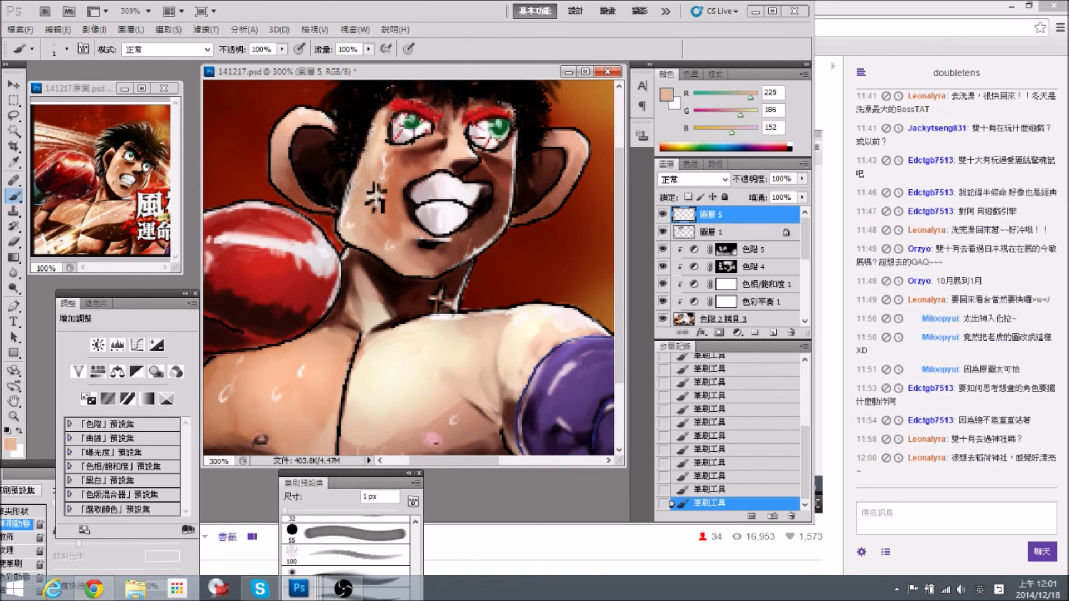
Show the whole reference illustration at 66.67% zoom and undo the stray brush dab made on it.
mouse_move(448, 192)
left_mouse_down()
mouse_move(374, 175)
mouse_move(174, 164)
mouse_move(132, 182)
mouse_move(57, 178)
mouse_move(404, 214)
mouse_move(341, 213)
mouse_move(361, 189)
left_mouse_up()
left_click(413, 185, "alt")
left_click(131, 180)
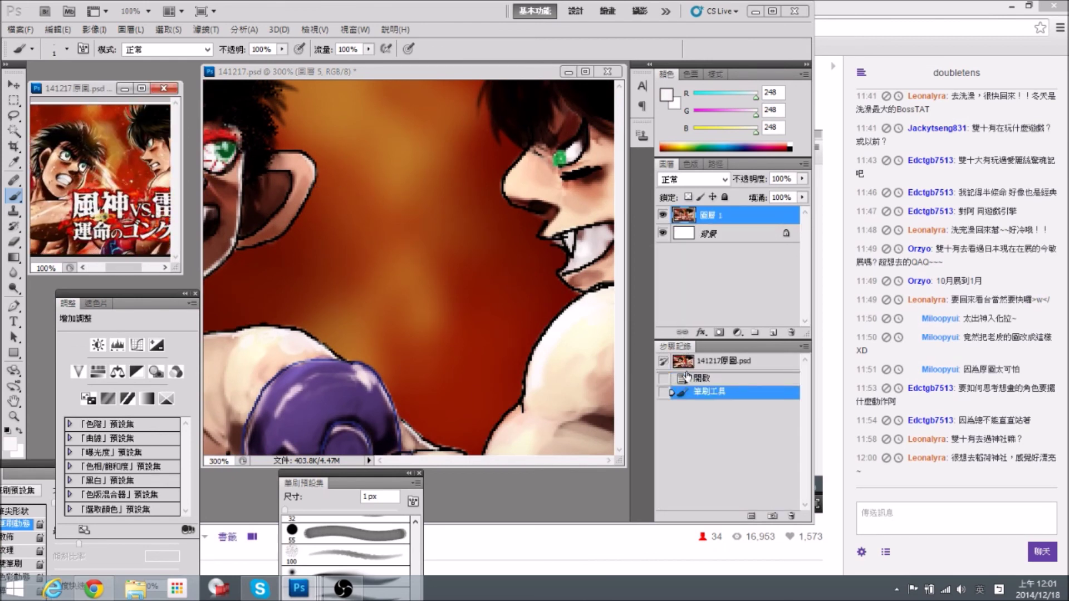
left_click(440, 238)
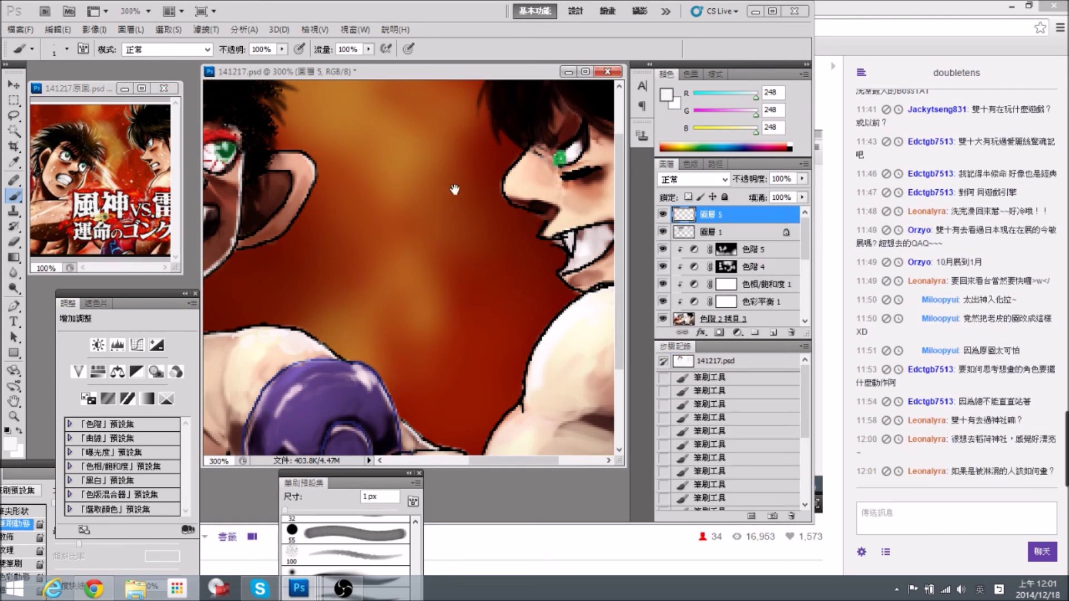
left_click(129, 167)
key("ctrl+minus")
left_click_drag(137, 188, 99, 191)
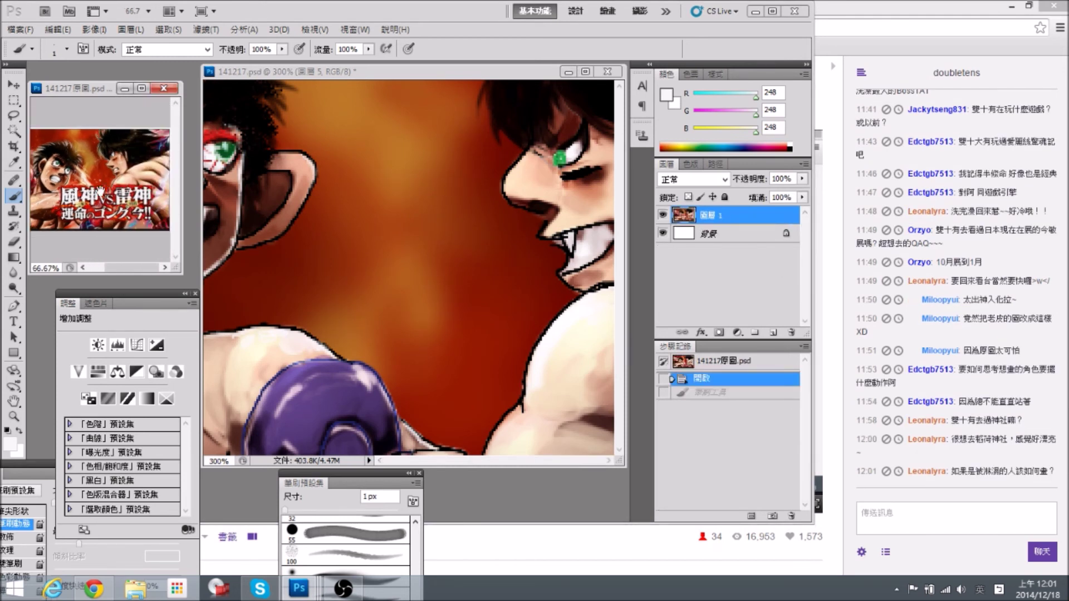
Sample near-white (RGB 247, 245, 245) from the right boxer's eye and paint highlights on his nose and beside his mouth.
left_click(423, 208)
left_click_drag(466, 204, 278, 182)
left_click_drag(343, 114, 353, 158)
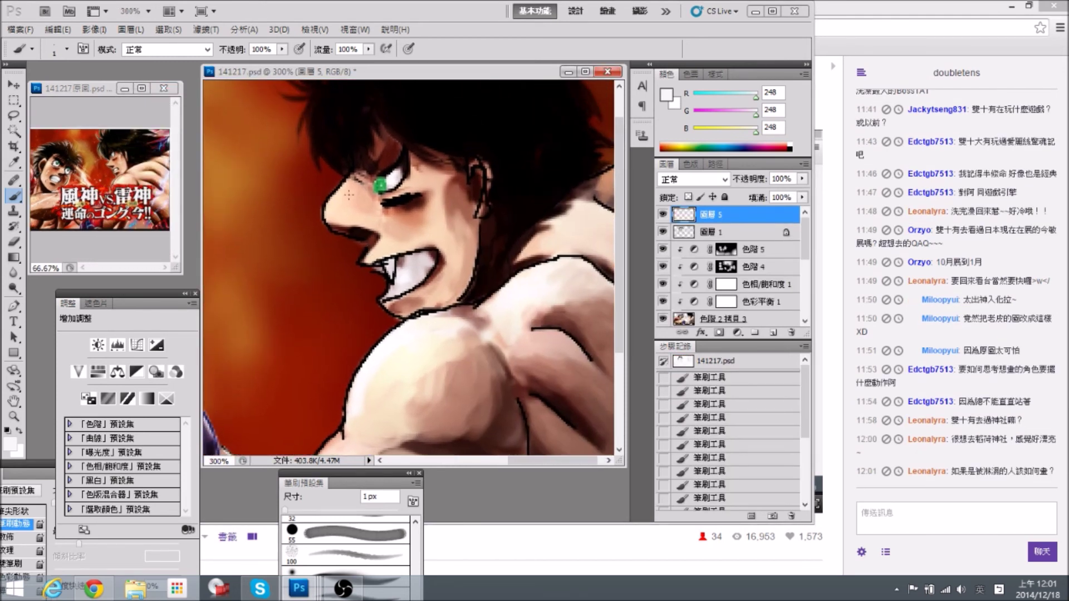
left_click(394, 182, "alt")
mouse_move(340, 194)
left_mouse_down()
mouse_move(362, 211)
mouse_move(349, 222)
left_mouse_up()
left_click_drag(398, 249, 384, 195)
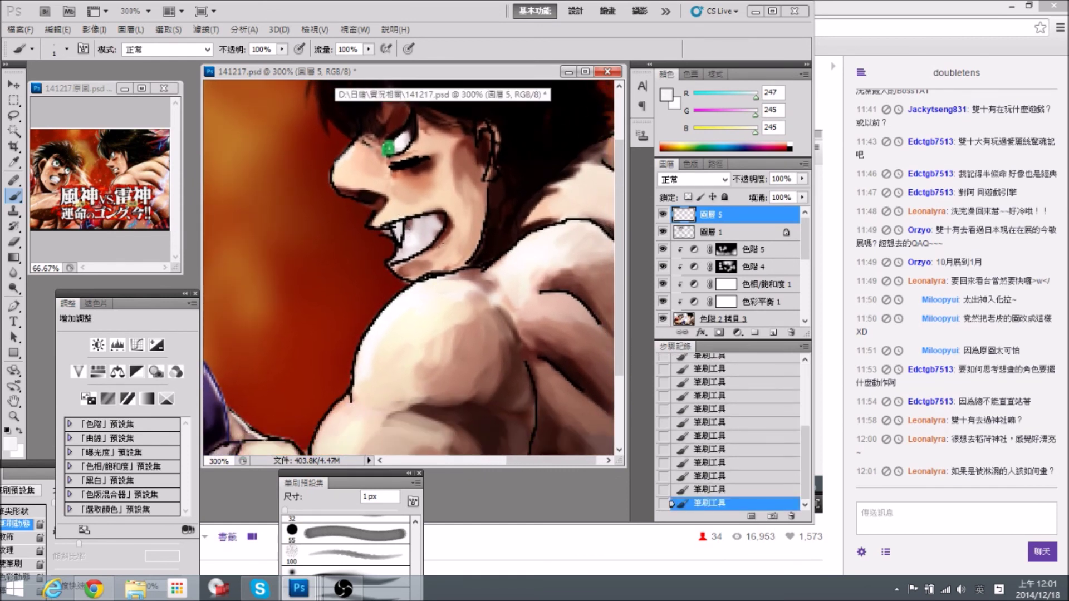
left_click_drag(445, 212, 432, 206)
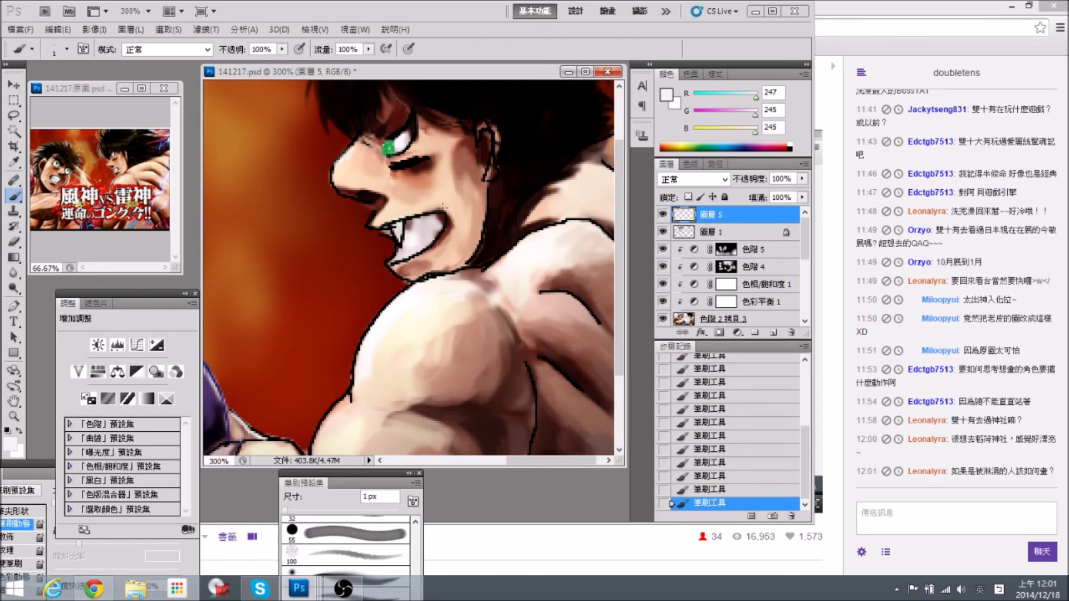
Paint curled near-white sweat drops on the right boxer's shoulder and the back behind his arm, undoing the last three strokes.
scroll(440, 254, "down", 4)
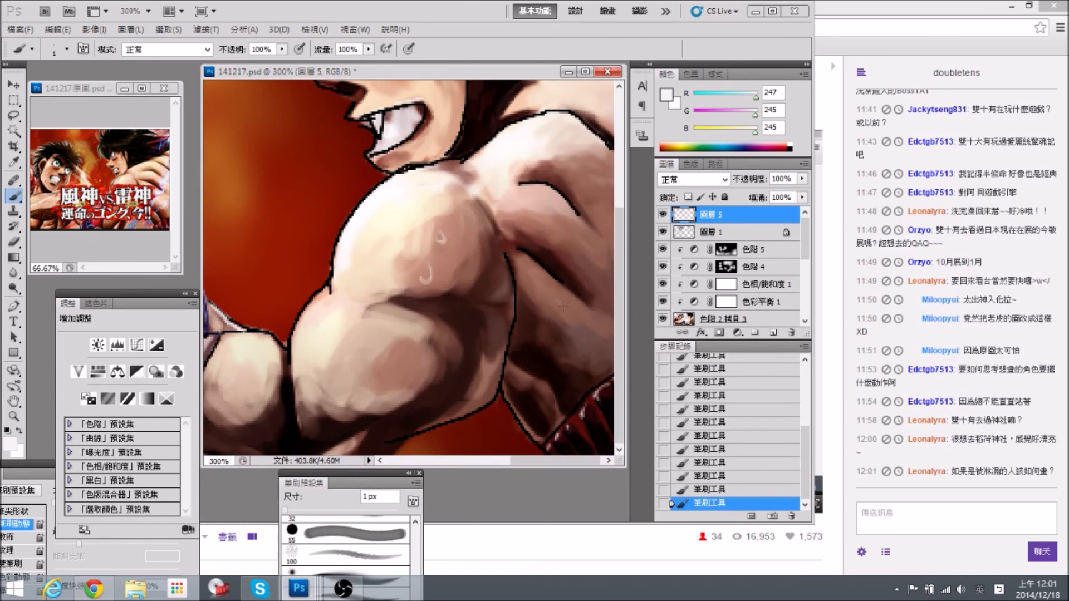
left_click_drag(548, 336, 537, 336)
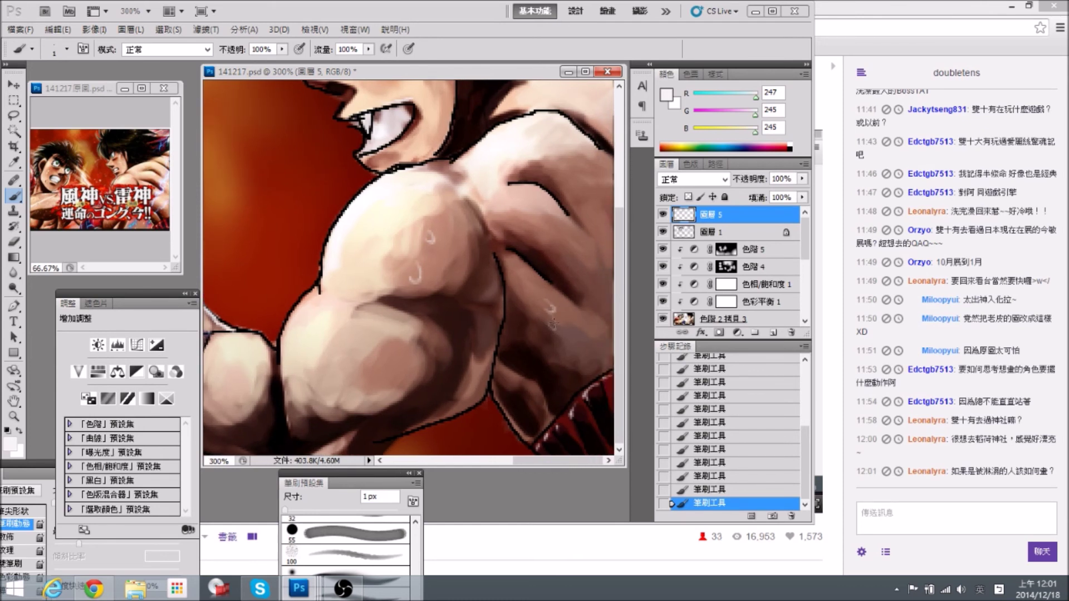
key("ctrl+alt+z")
key("ctrl+alt+z")
key("ctrl+alt+z")
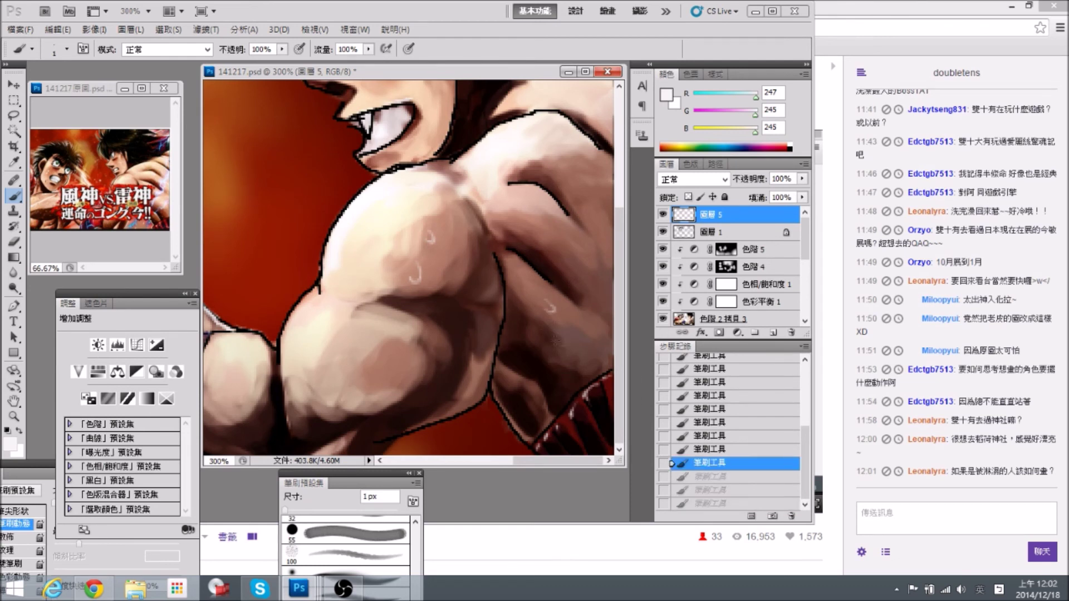
Repaint the lower sweat drop on the right boxer's back and add a small highlight on the flank near the elbow.
key("ctrl+shift+z")
key("ctrl+shift+z")
key("ctrl+shift+z")
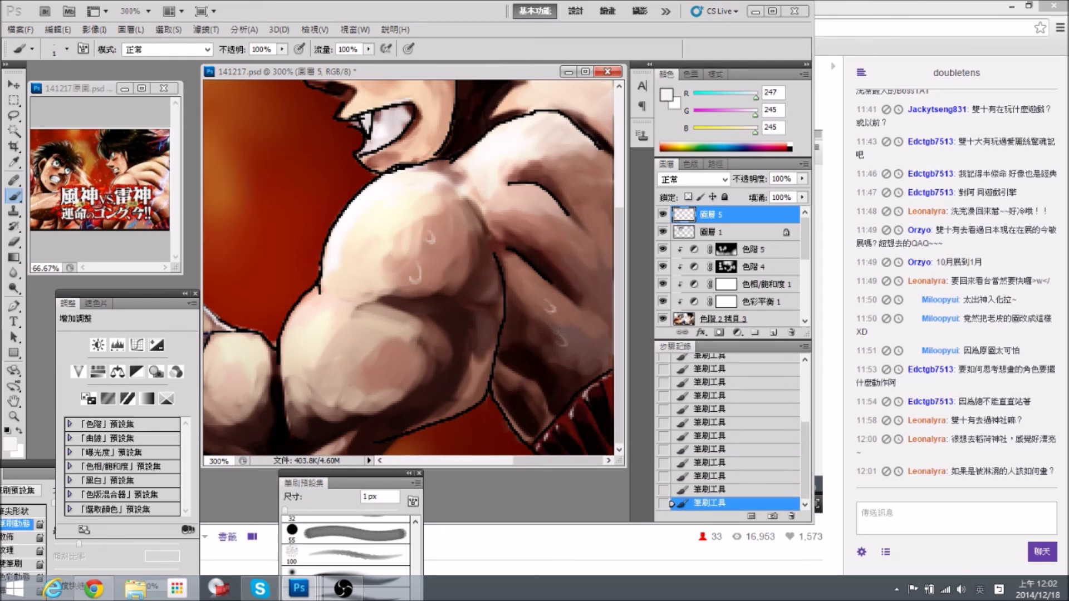
left_click_drag(561, 330, 563, 336)
left_click_drag(515, 400, 515, 403)
Add a near-white sweat drop on the upper part of the right boxer's biceps.
left_click_drag(417, 332, 444, 323)
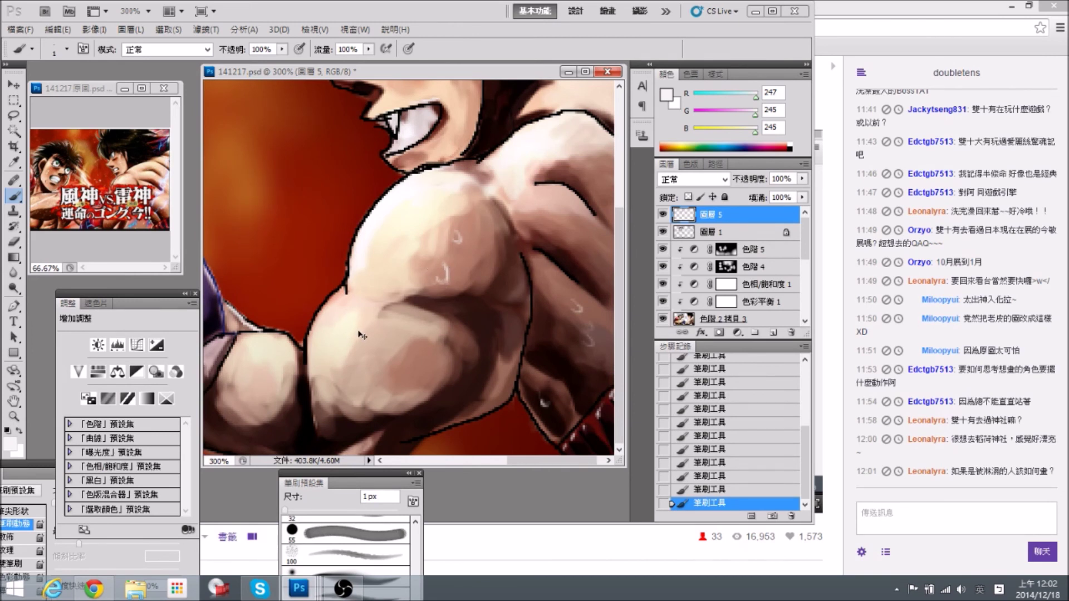
left_click_drag(352, 359, 413, 370)
left_click_drag(316, 402, 314, 417)
Paint near-white rim light along the purple glove's outer and lower edges and highlights on its wrist cuff.
left_click_drag(384, 354, 434, 361)
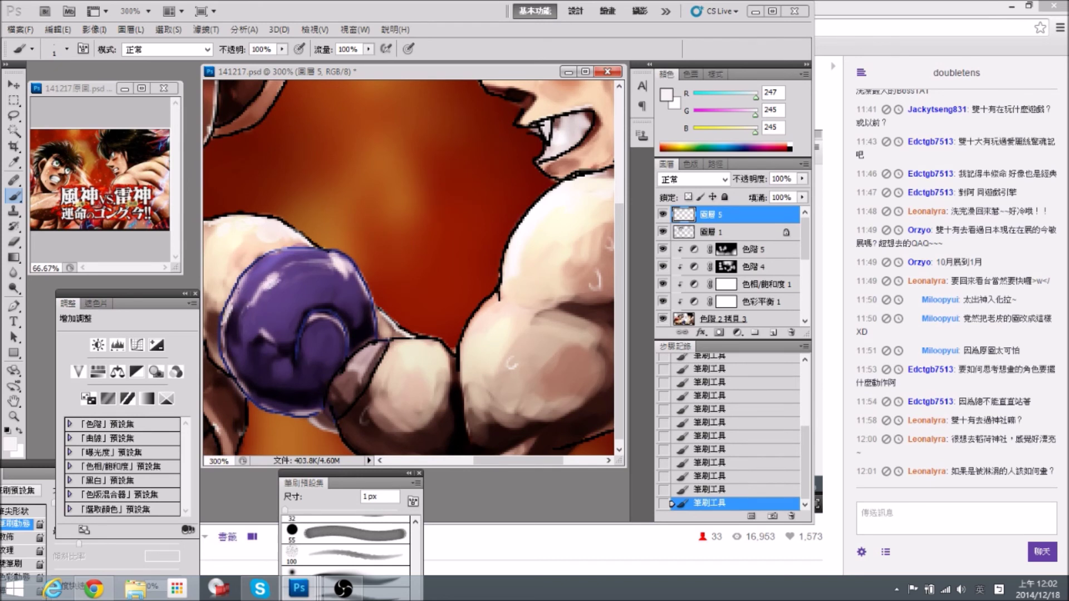
left_click_drag(266, 258, 248, 276)
mouse_move(223, 317)
left_mouse_down()
mouse_move(294, 310)
mouse_move(299, 359)
left_mouse_up()
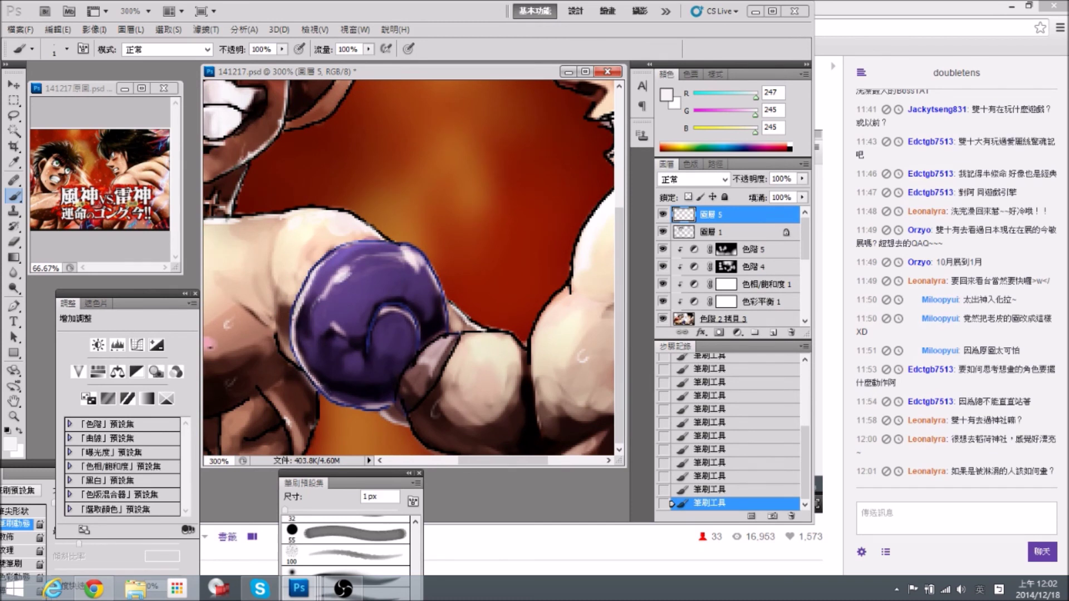
left_click_drag(366, 377, 358, 376)
mouse_move(360, 413)
left_mouse_down()
mouse_move(393, 402)
mouse_move(399, 413)
mouse_move(437, 362)
left_mouse_up()
mouse_move(345, 374)
left_mouse_down()
mouse_move(359, 376)
mouse_move(352, 400)
left_mouse_up()
left_click_drag(432, 418, 423, 416)
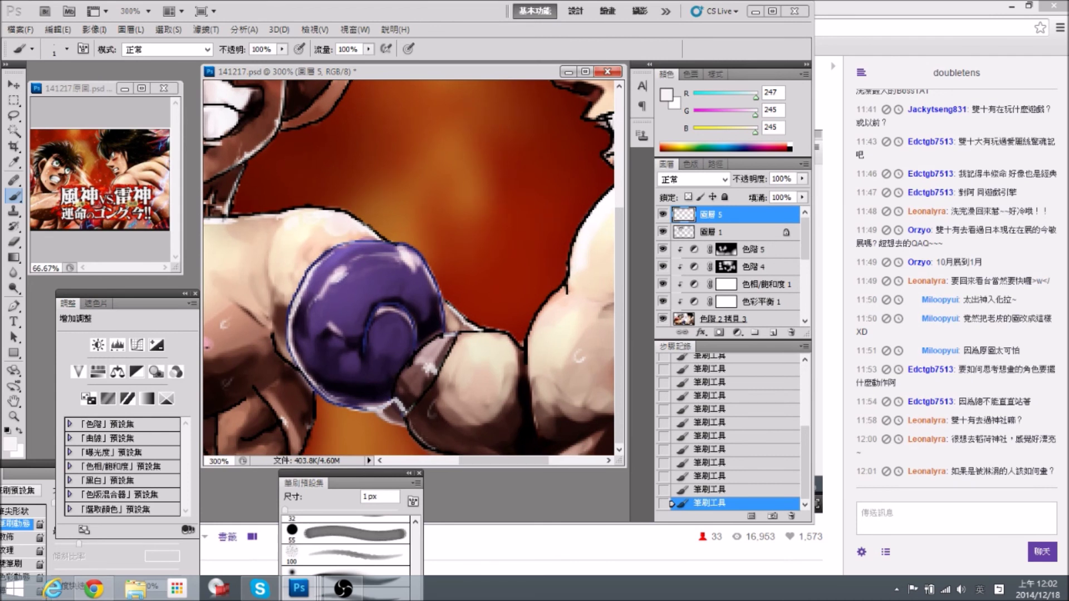
Dab near-white highlights on the lit part of the right boxer's forearm beside the purple glove.
left_click_drag(488, 373, 478, 373)
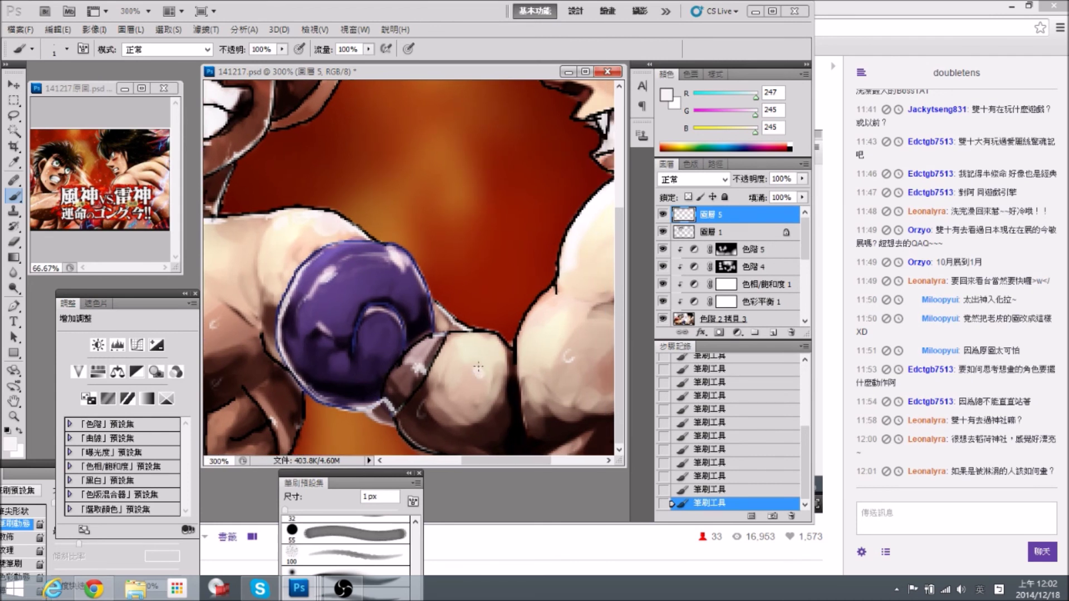
mouse_move(520, 372)
left_mouse_down()
mouse_move(527, 406)
mouse_move(499, 402)
mouse_move(499, 377)
left_mouse_up()
left_click_drag(579, 336, 335, 334)
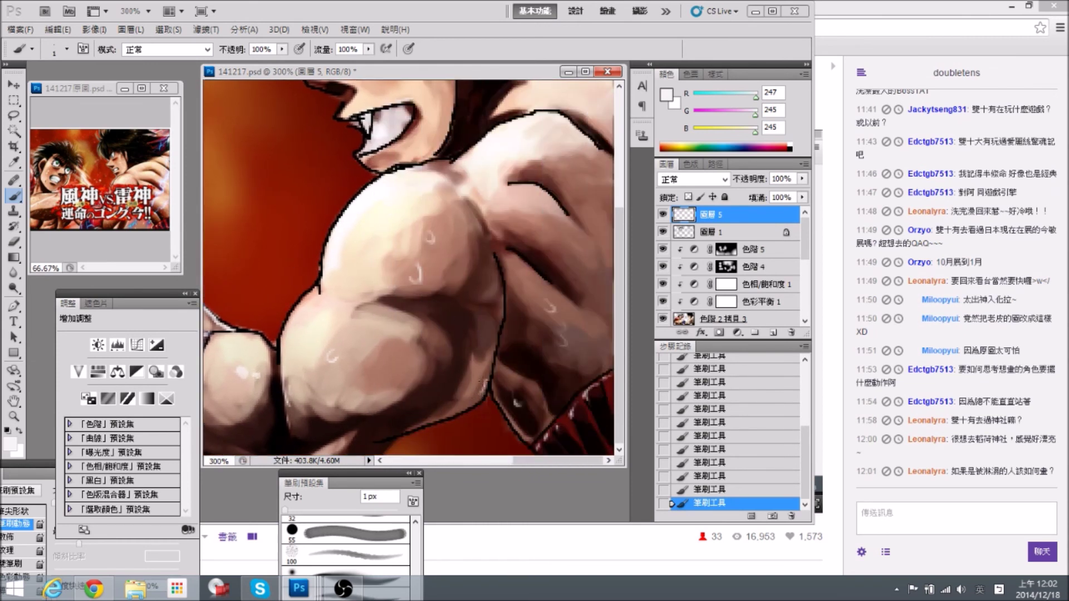
Paint near-white rim light along the lower edge of the right boxer's upper arm, around the elbow.
mouse_move(487, 382)
left_mouse_down()
mouse_move(474, 405)
mouse_move(425, 426)
left_mouse_up()
left_click_drag(407, 440, 443, 442)
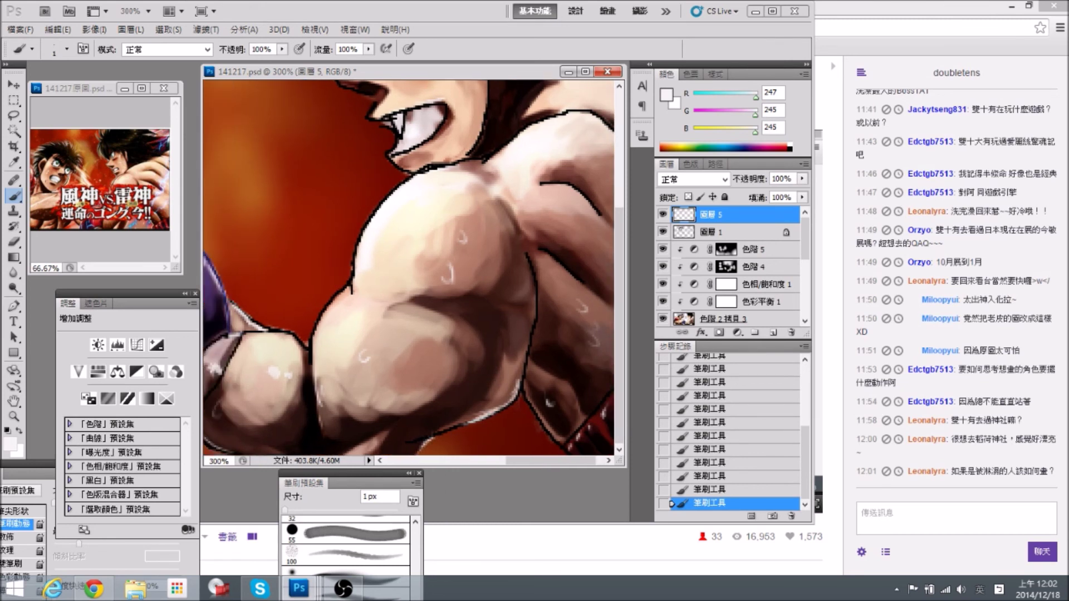
left_click_drag(540, 394, 407, 304)
left_click_drag(311, 291, 284, 344)
left_click_drag(491, 367, 492, 366)
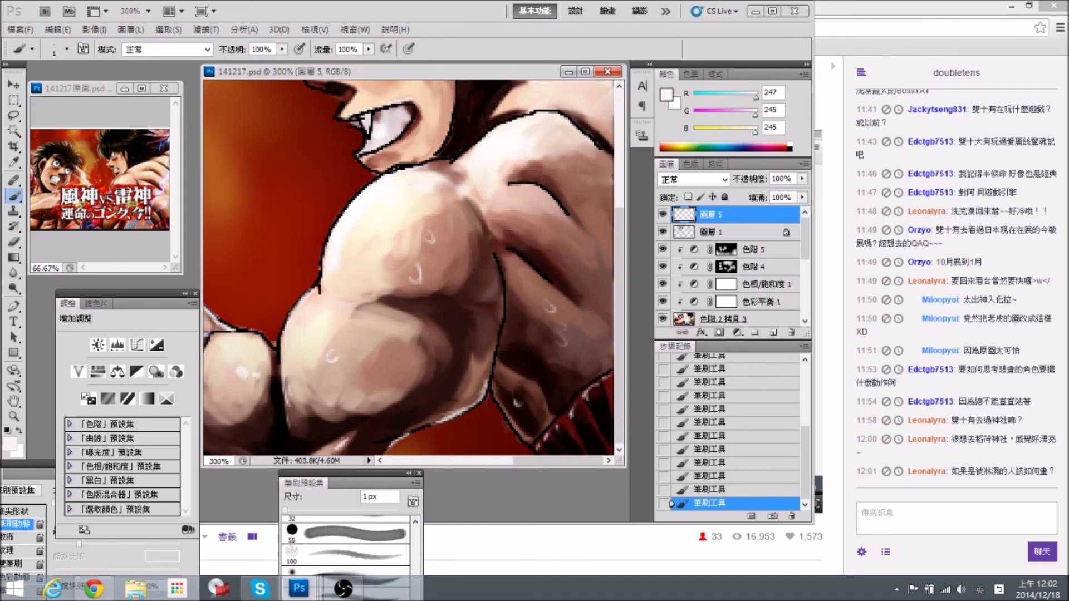
Add near-white highlights to the right boxer's shoulder blade, cheek and the upper edge of his back.
mouse_move(495, 347)
left_mouse_down()
mouse_move(488, 382)
mouse_move(512, 418)
left_mouse_up()
scroll(559, 217, "up", 2)
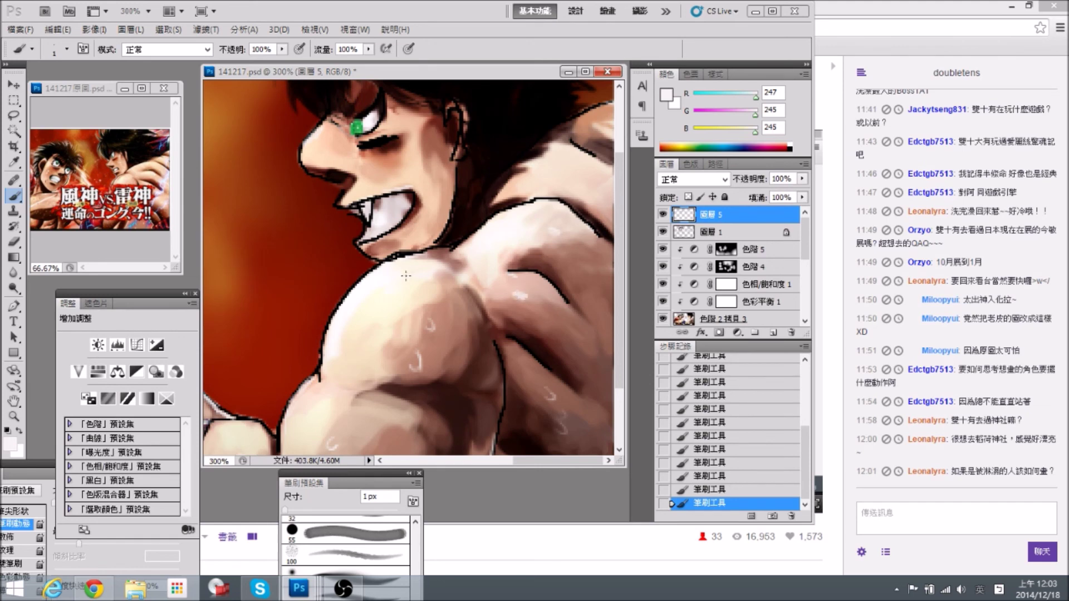
left_click_drag(439, 213, 475, 285)
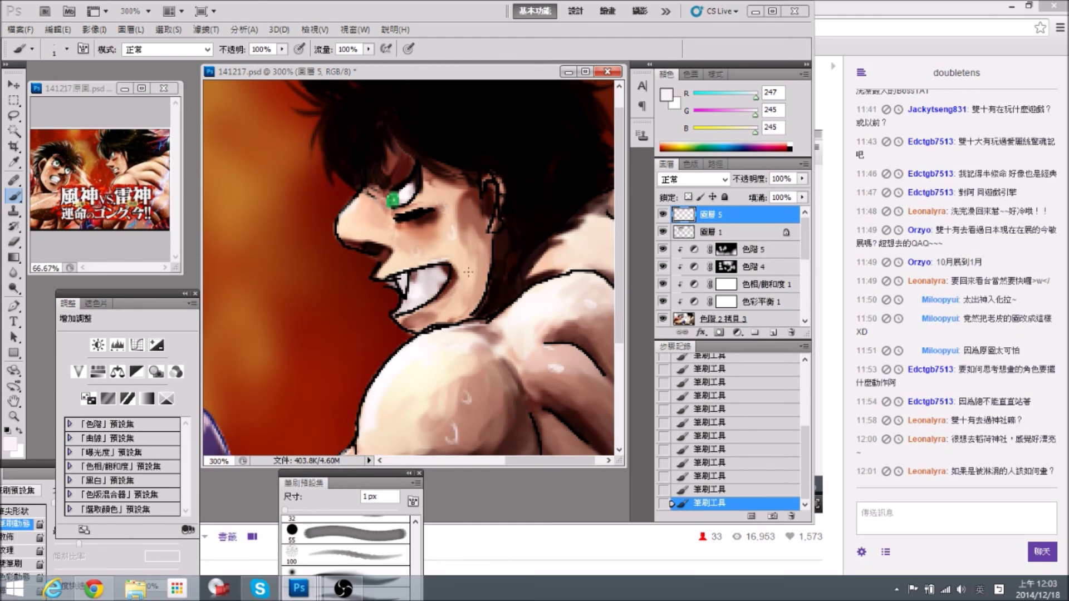
left_click_drag(517, 207, 480, 226)
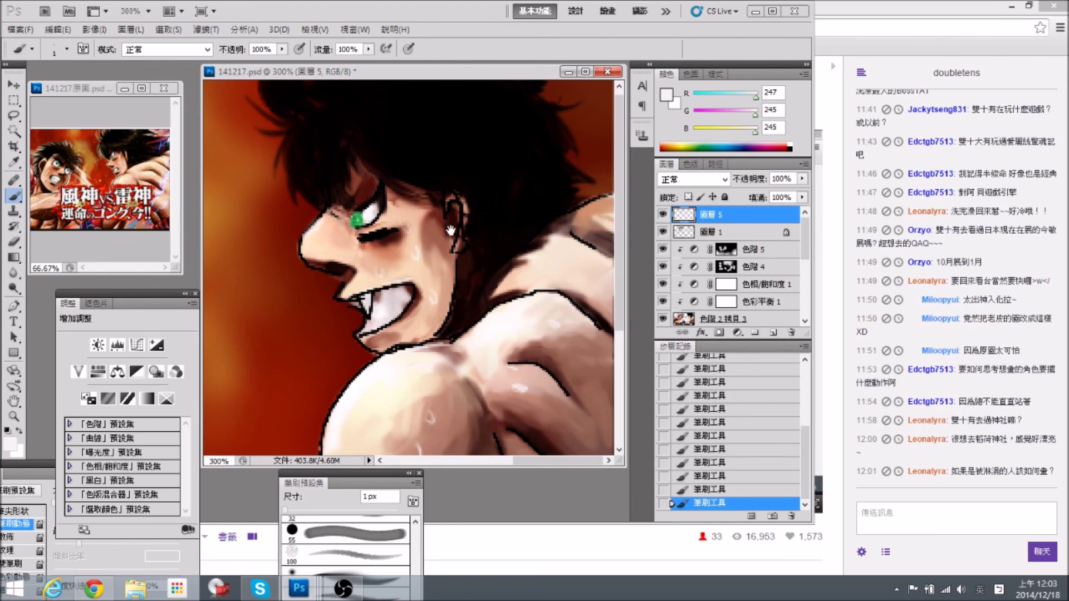
left_click_drag(516, 215, 516, 195)
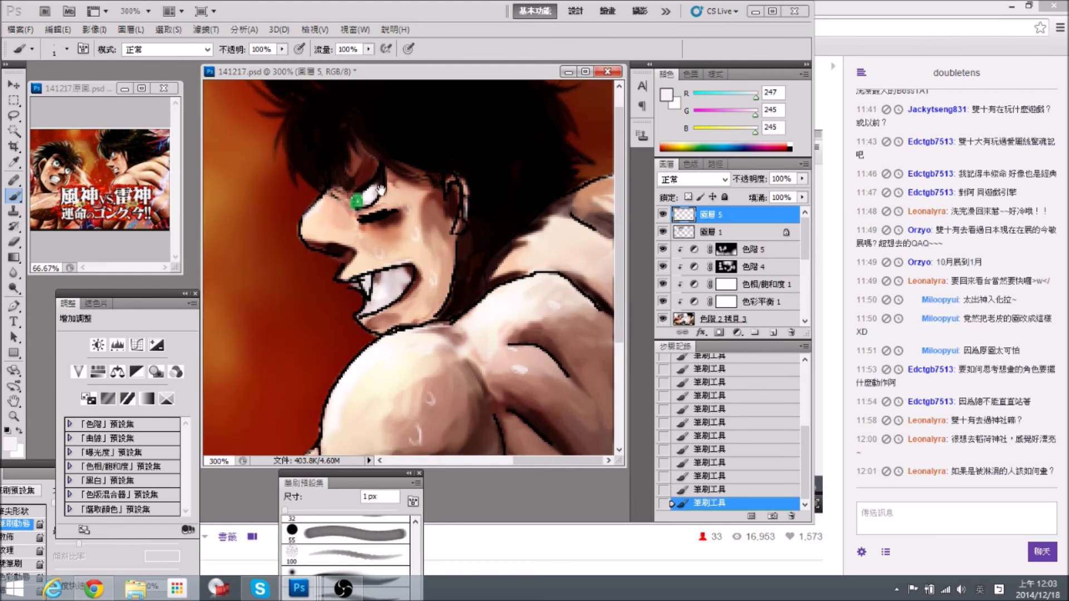
left_click_drag(582, 187, 614, 169)
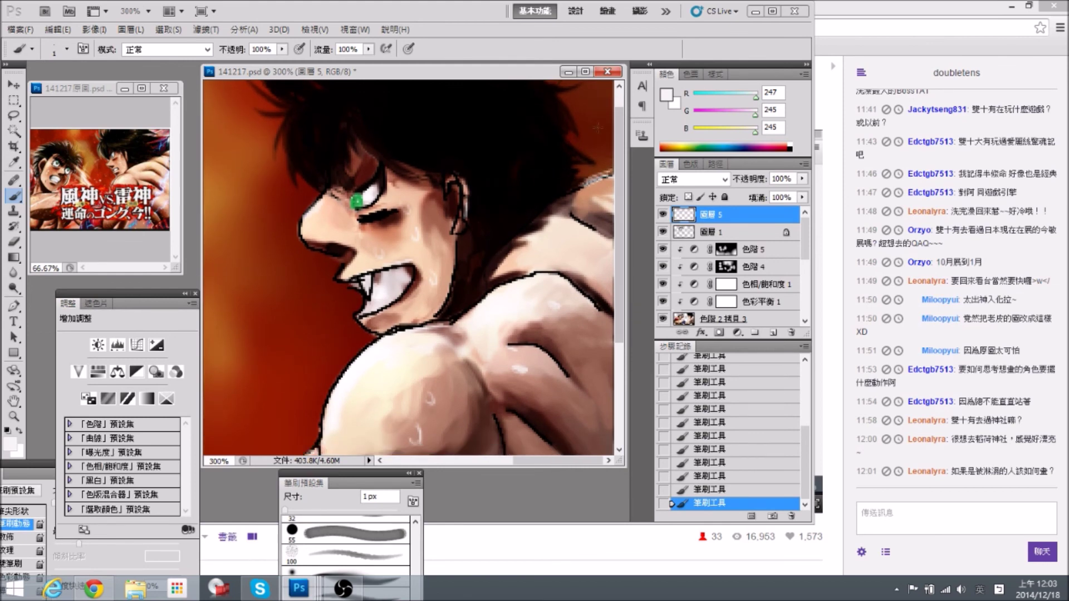
Check the whole illustration at 100%, add a new empty layer above 圖層 5 and return to 200%.
key("ctrl+minus")
key("ctrl+minus")
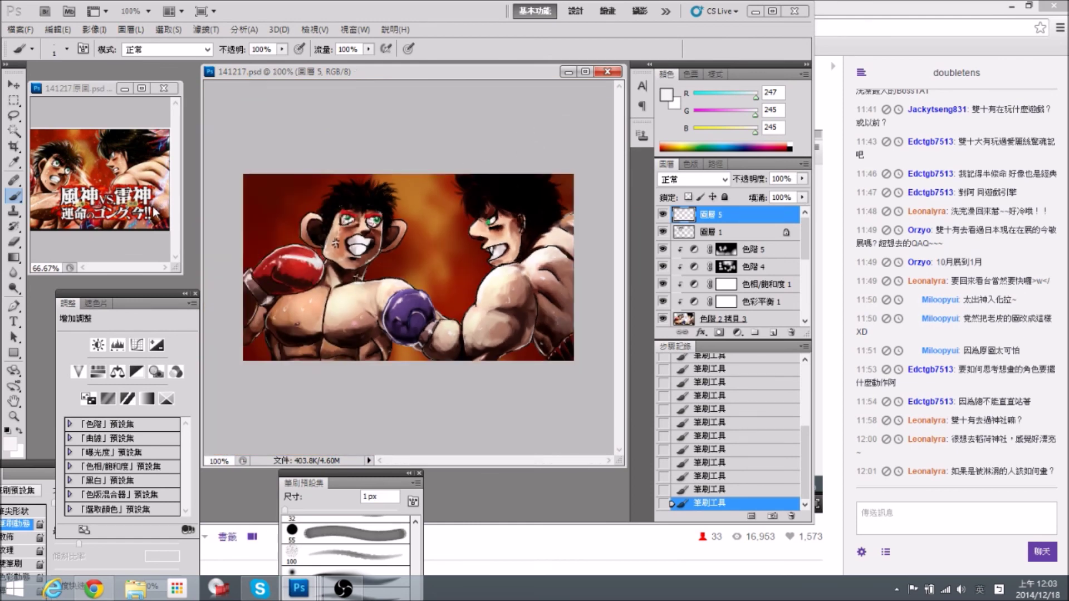
left_click(773, 333)
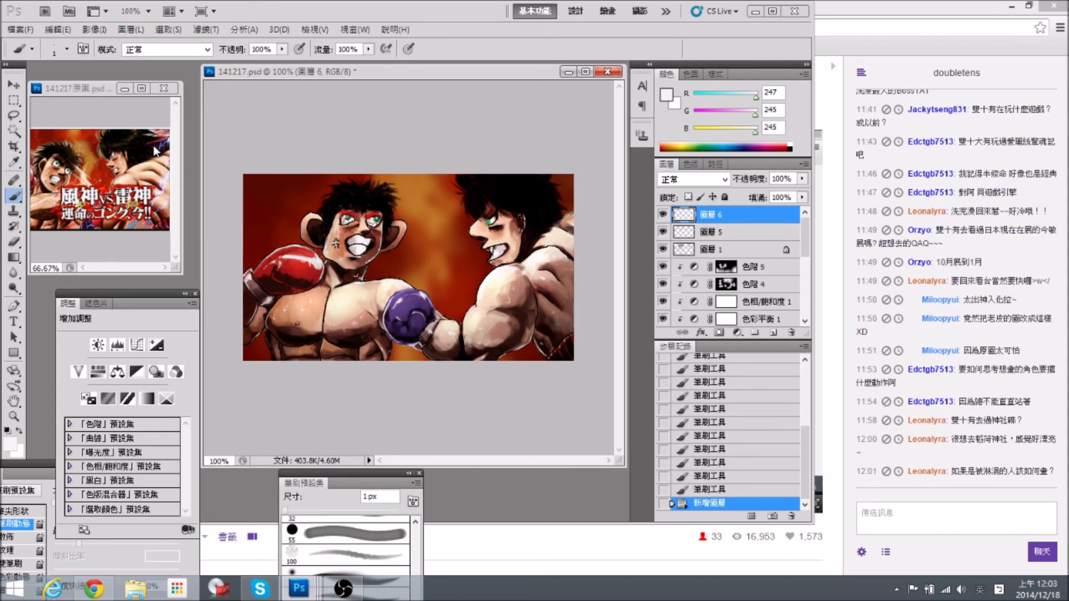
key("ctrl+plus")
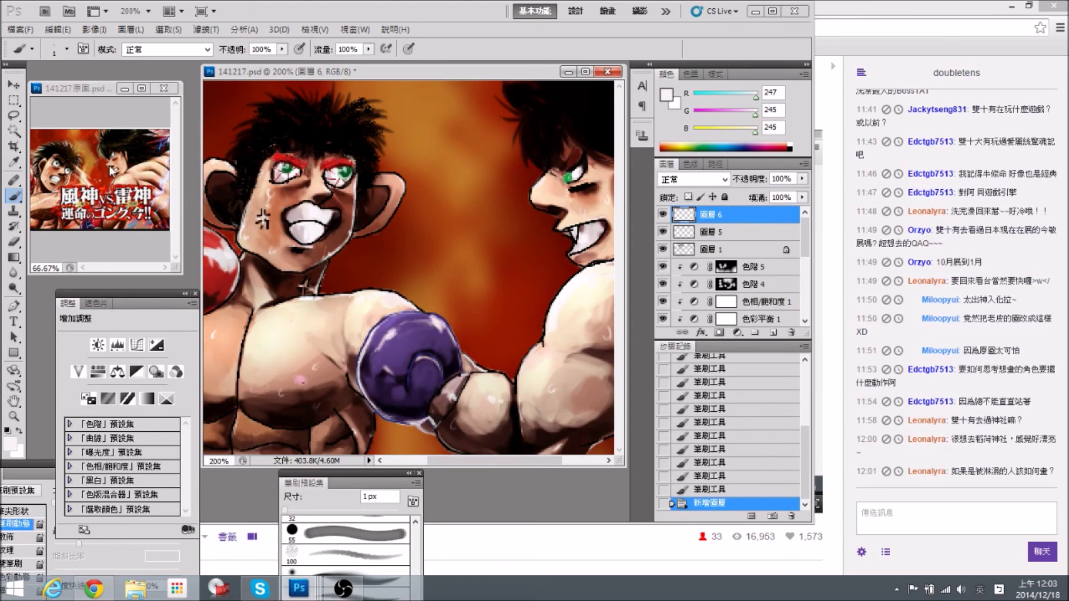
Sample the blue lightning in the reference and brighten the foreground colour to light blue, RGB 119, 131, 255.
left_click(167, 139, "alt")
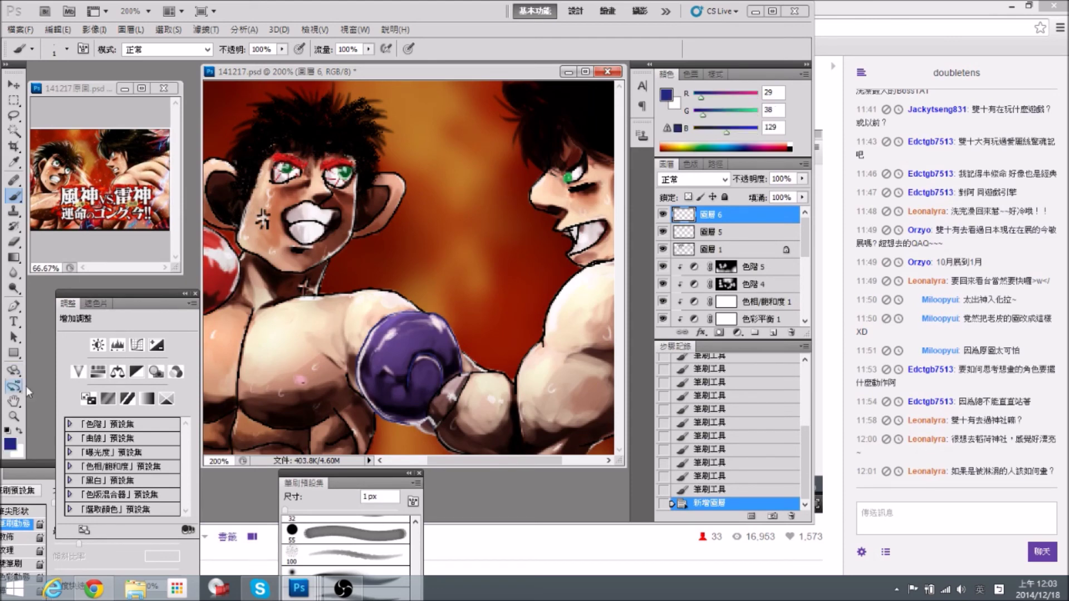
left_click(10, 444)
mouse_move(668, 175)
left_mouse_down()
mouse_move(639, 127)
mouse_move(694, 141)
mouse_move(662, 133)
left_mouse_up()
left_click(864, 143)
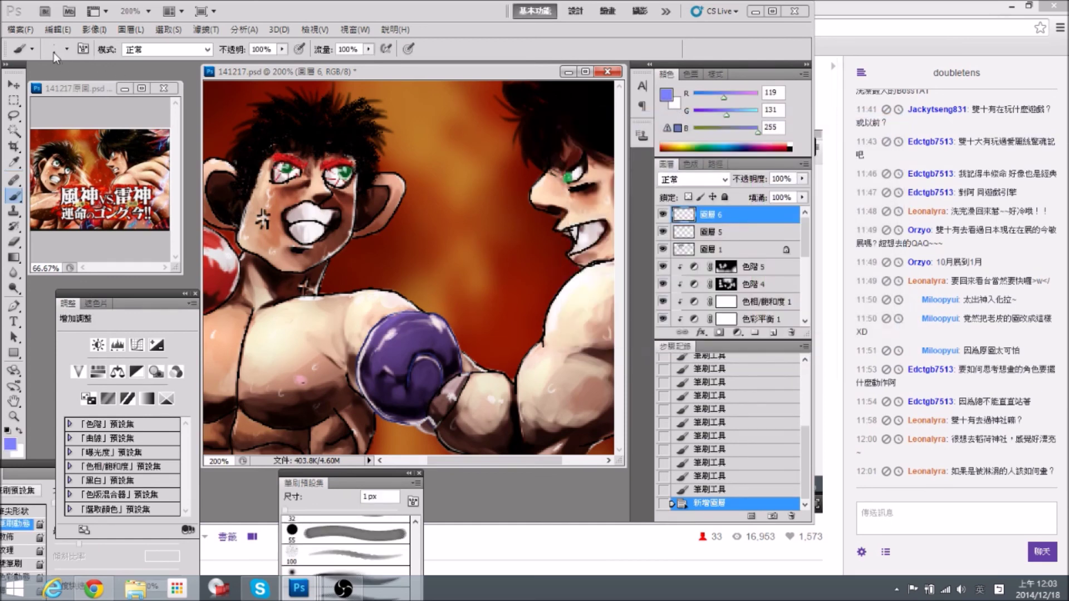
Paint thin light-blue lightning arcs behind the right boxer's hair and above his back, redoing the first strokes.
left_click_drag(477, 185, 330, 207)
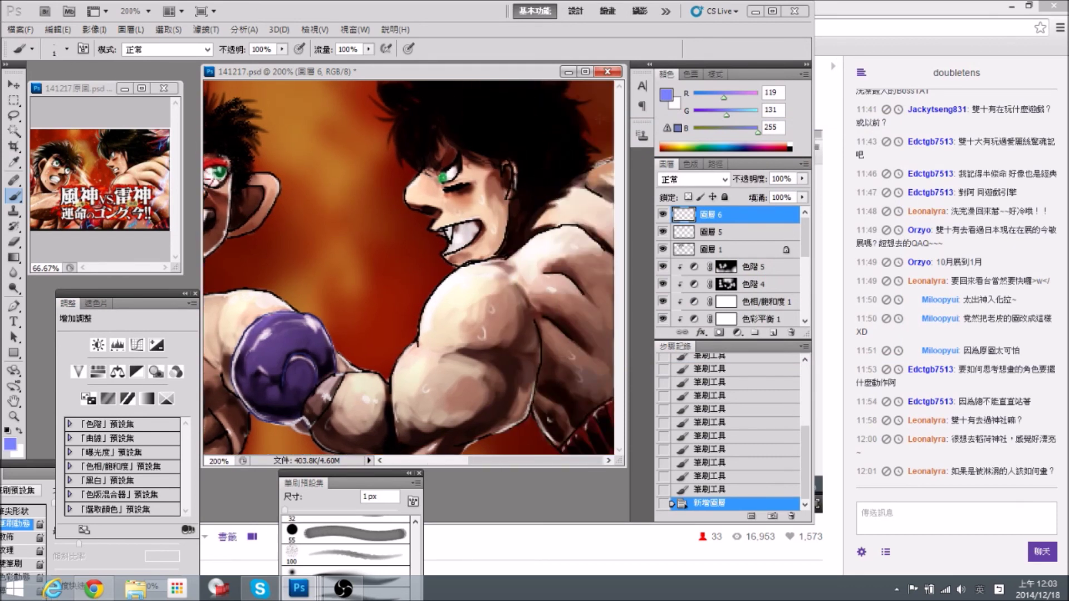
left_click_drag(606, 132, 578, 166)
left_click_drag(567, 205, 567, 207)
key("ctrl+z")
left_click_drag(608, 126, 597, 141)
left_click_drag(580, 177, 579, 179)
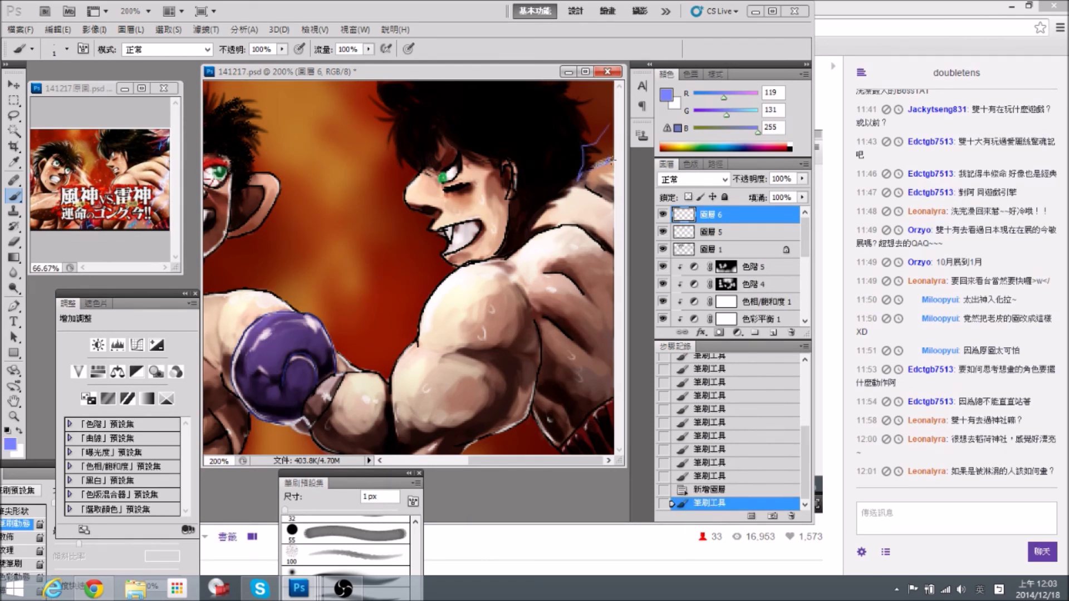
left_click(663, 215)
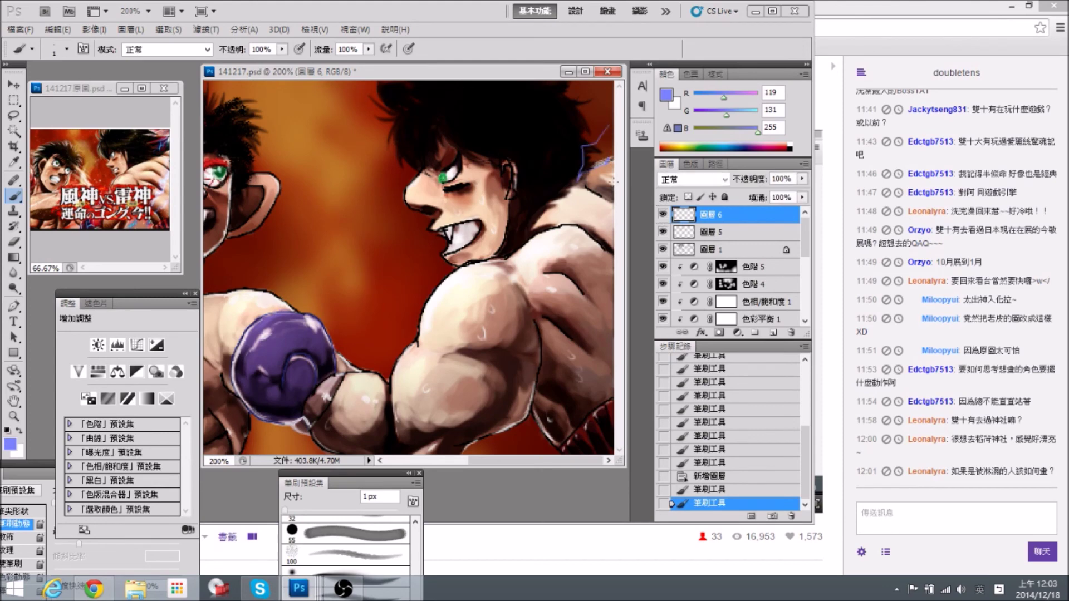
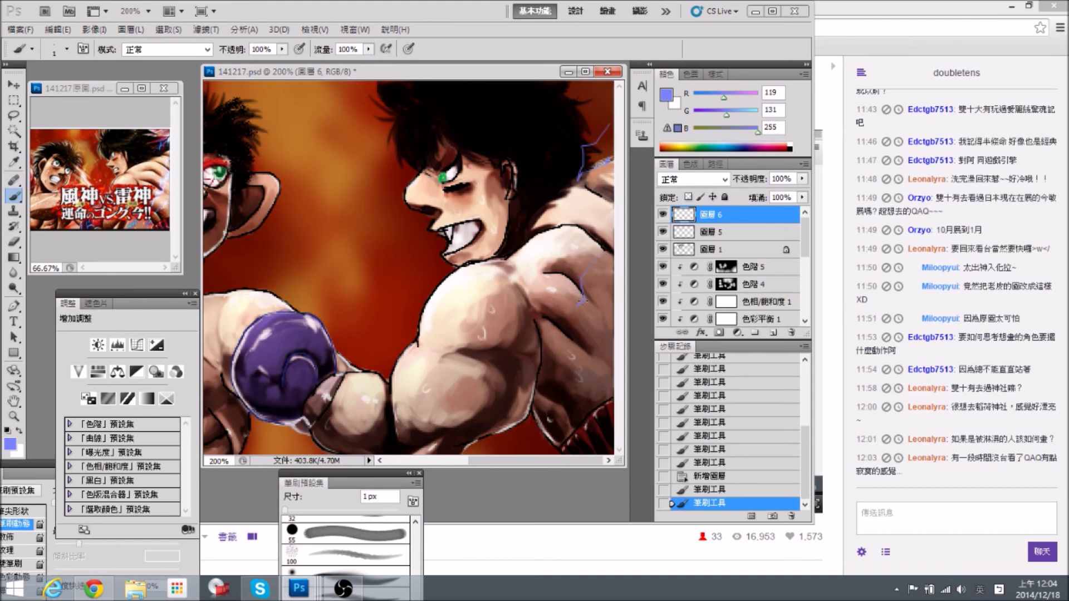
Extend the light-blue lightning down across the right boxer's back and flank towards his waist.
left_click_drag(584, 300, 573, 310)
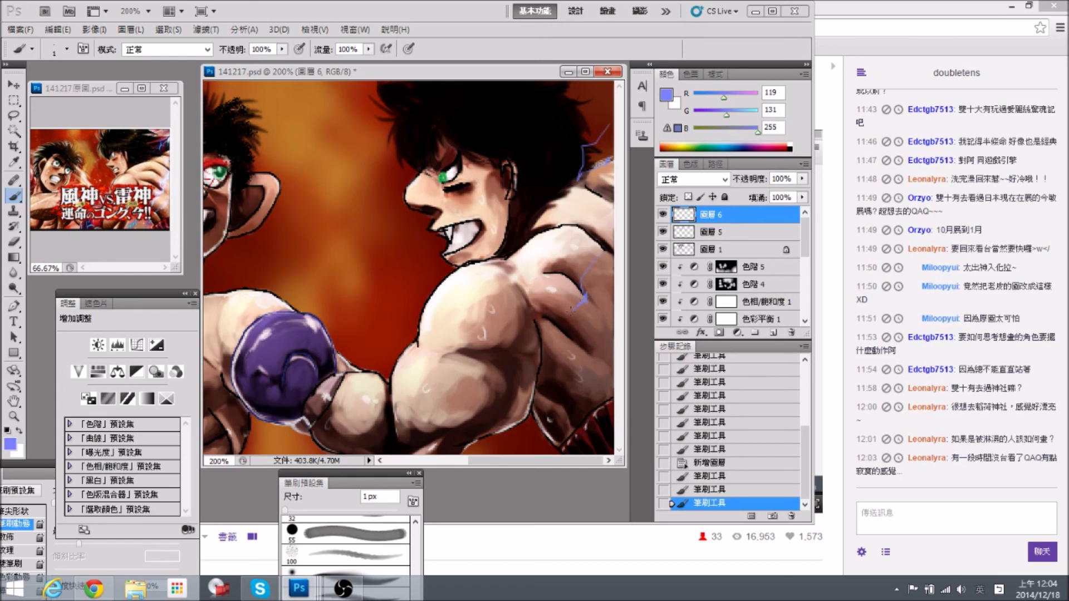
left_click_drag(581, 341, 571, 352)
left_click_drag(536, 400, 543, 405)
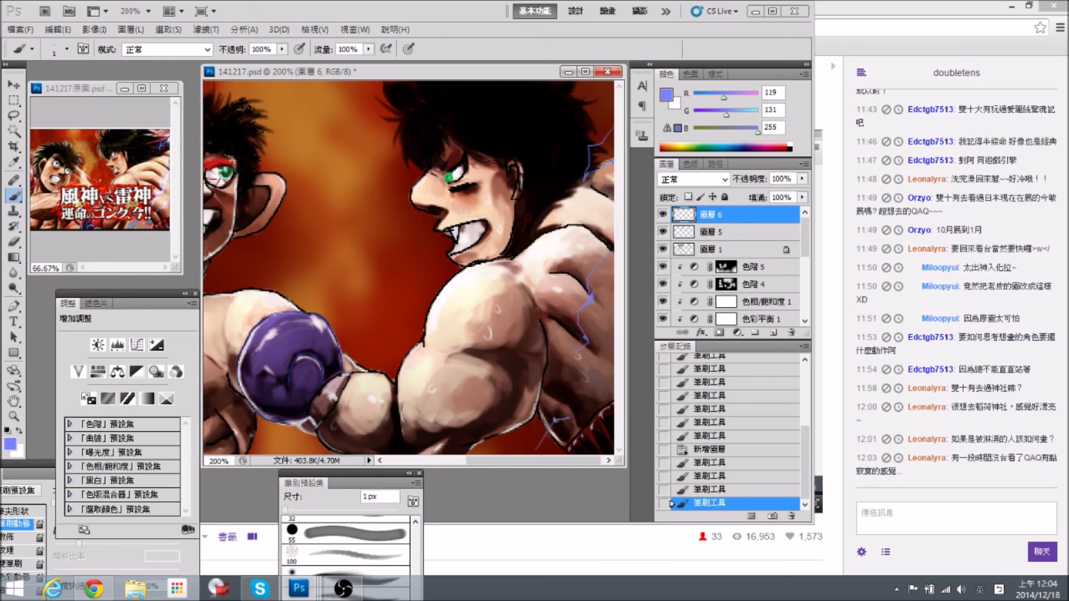
left_click_drag(593, 390, 587, 391)
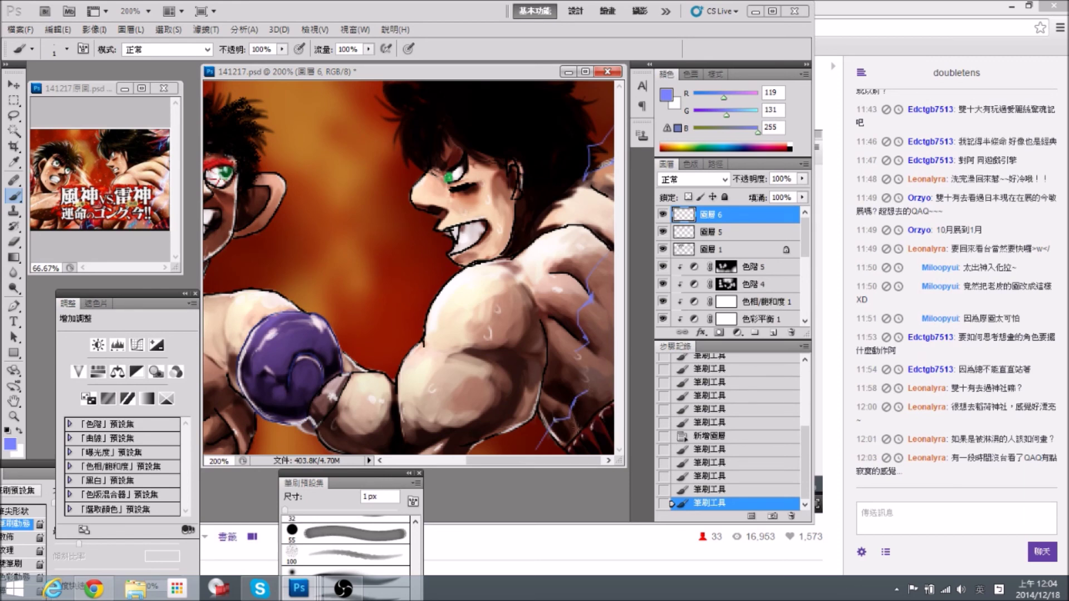
Add thin light-blue lightning beneath the right boxer's bent upper arm and beside his waist.
left_click_drag(585, 439, 582, 439)
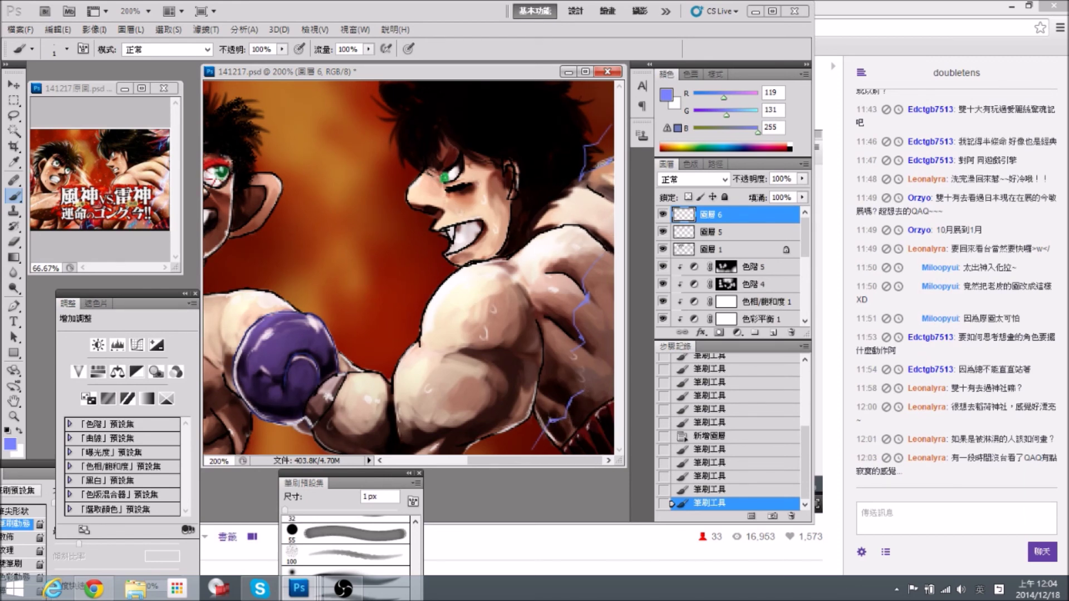
left_click_drag(492, 438, 508, 438)
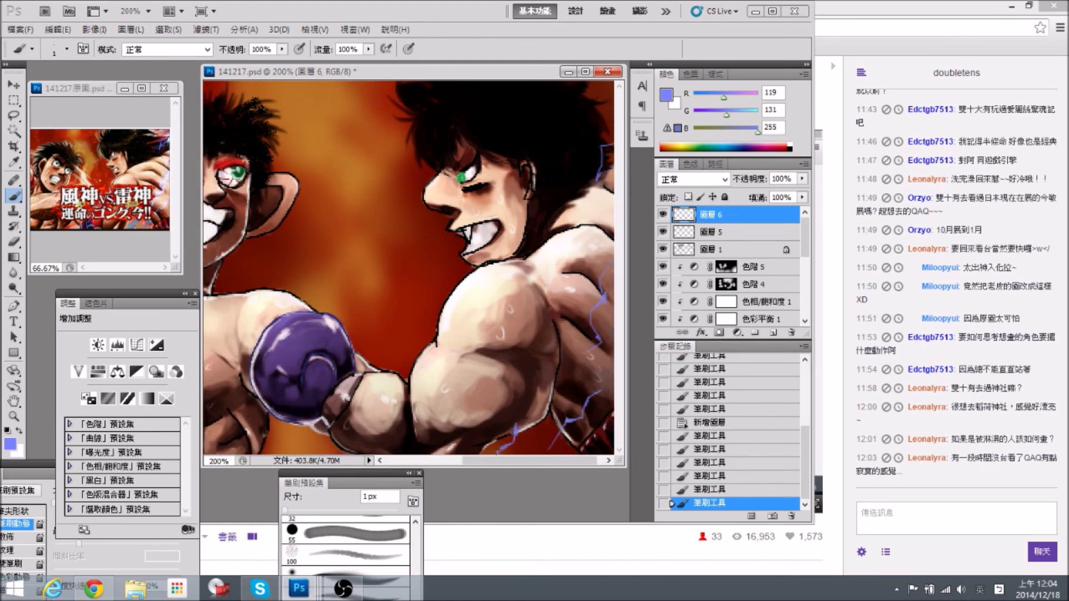
left_click_drag(498, 452, 497, 453)
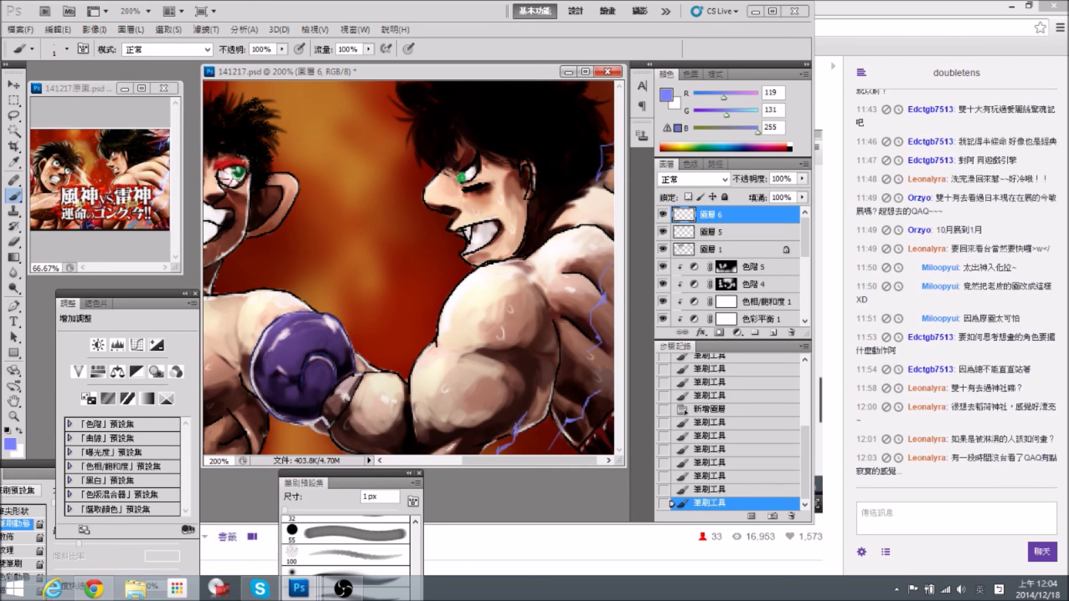
mouse_move(522, 420)
left_mouse_down()
mouse_move(529, 406)
mouse_move(493, 390)
left_mouse_up()
Paint thin light-blue lightning streaks beneath the purple glove and its wrist.
left_click_drag(425, 410, 471, 410)
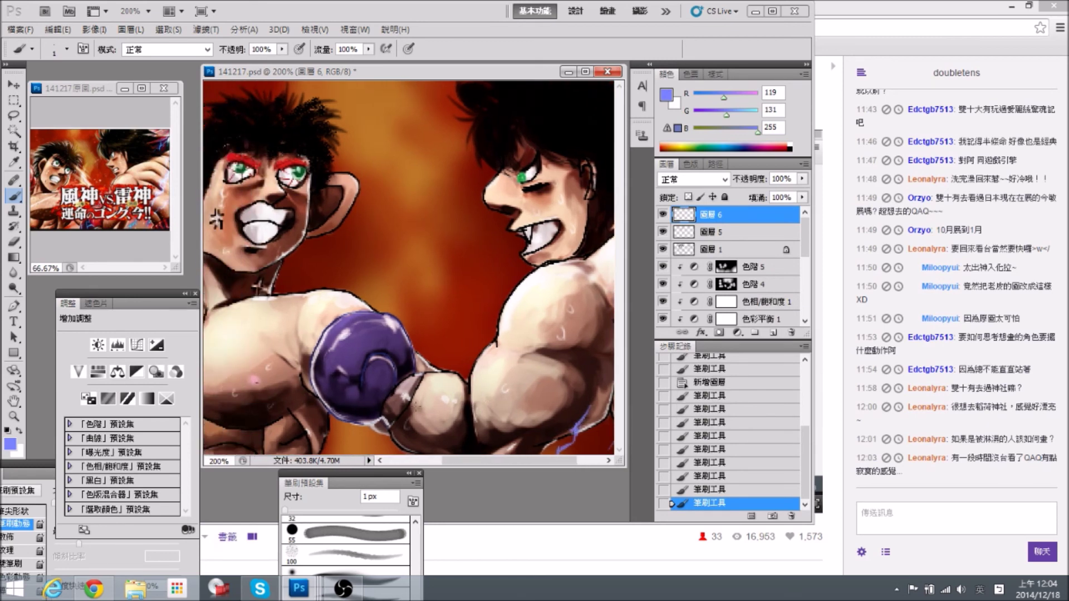
left_click_drag(403, 428, 394, 458)
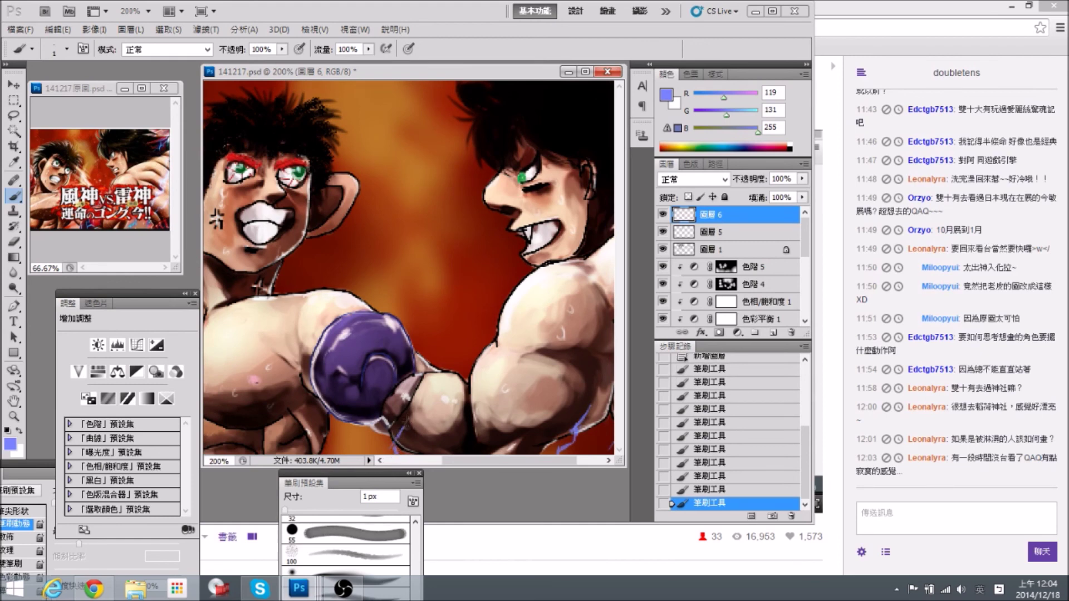
mouse_move(408, 412)
left_mouse_down()
mouse_move(401, 429)
mouse_move(373, 429)
left_mouse_up()
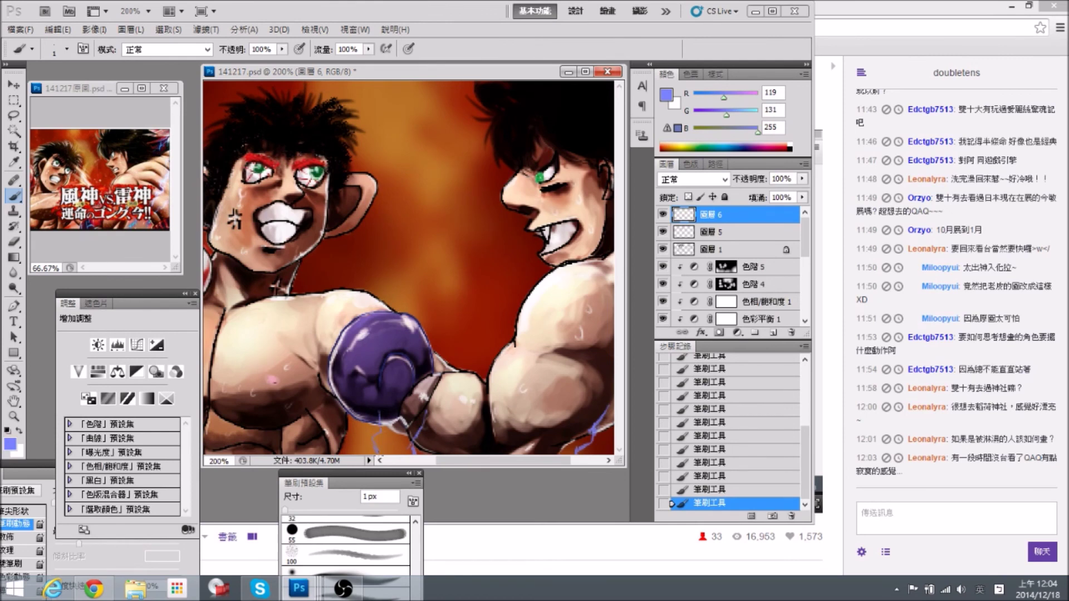
left_click_drag(417, 387, 410, 384)
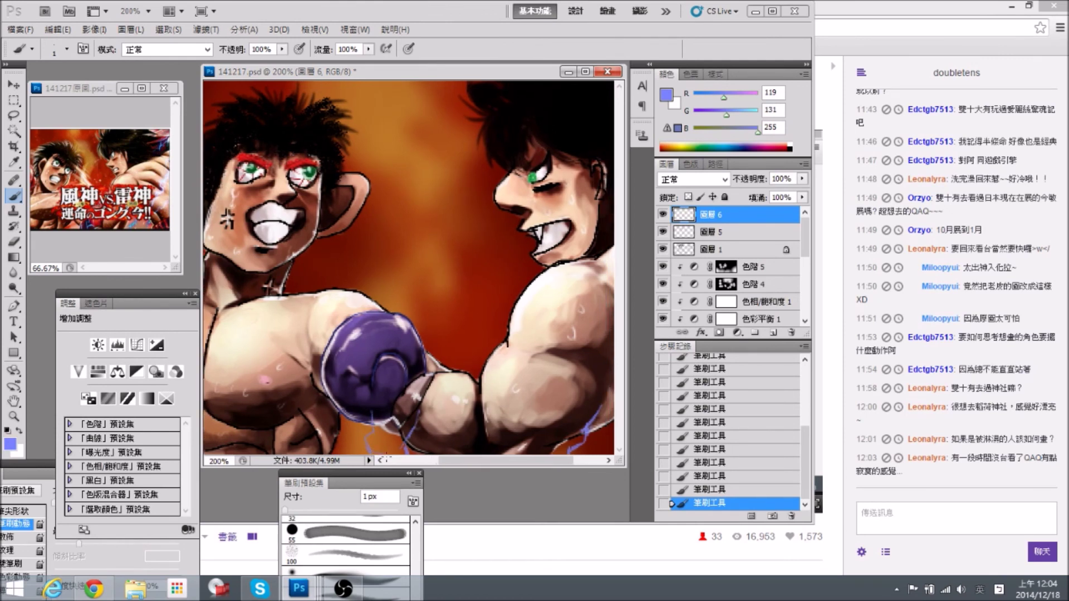
Compare the painted lightning with the reference picture across both boxers, including the whole illustration at 100%.
left_click_drag(414, 348, 324, 349)
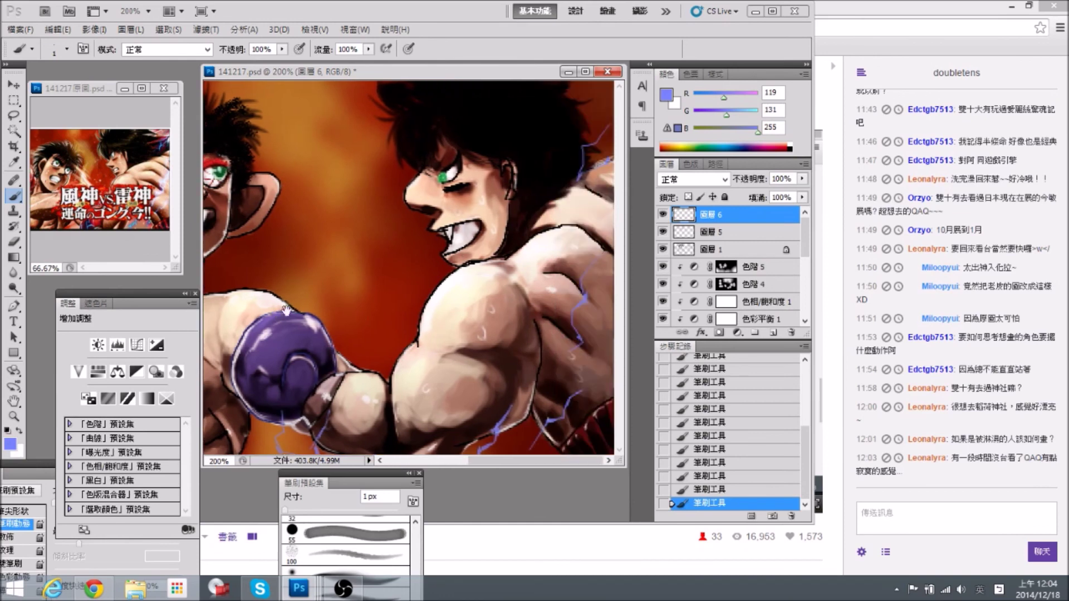
left_click_drag(382, 264, 426, 299)
left_click_drag(551, 370, 395, 329)
left_click_drag(346, 284, 492, 307)
left_click(114, 212)
left_click_drag(104, 204, 161, 209)
left_click(392, 247)
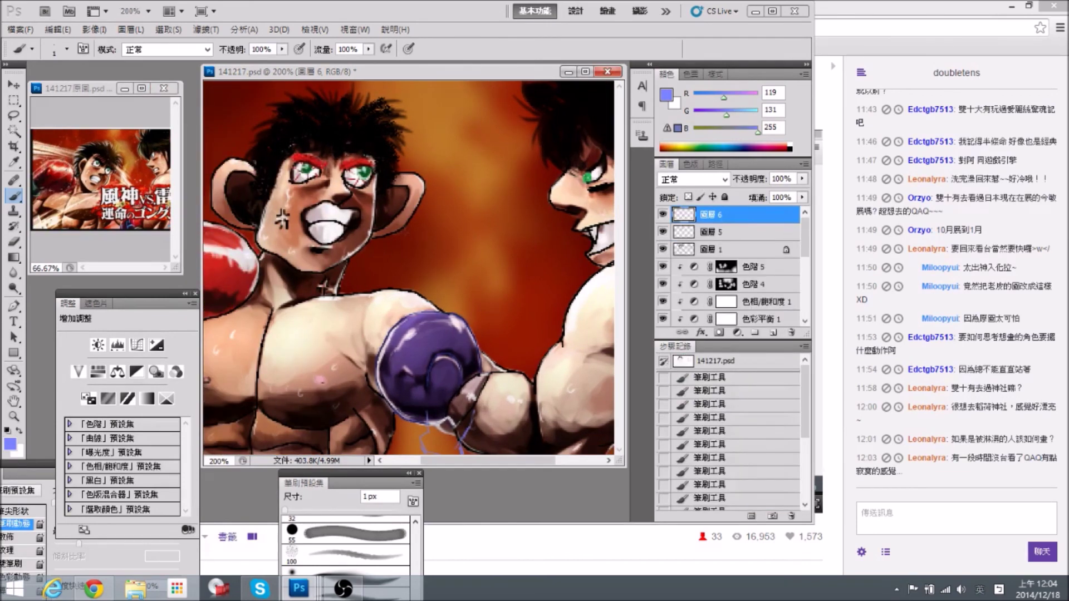
key("ctrl+minus")
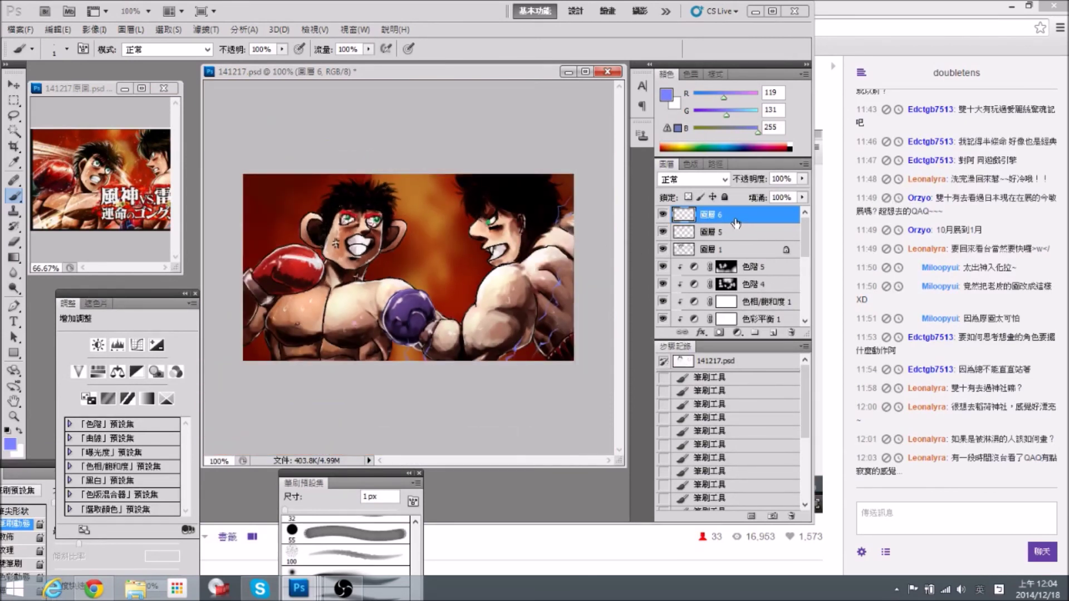
Recolour the lightning on 圖層 6 with Hue/Saturation, using Colorize and hue 223, and reduce the saturation and lightness.
key("ctrl+plus")
left_click_drag(475, 237, 364, 150)
key("ctrl+u")
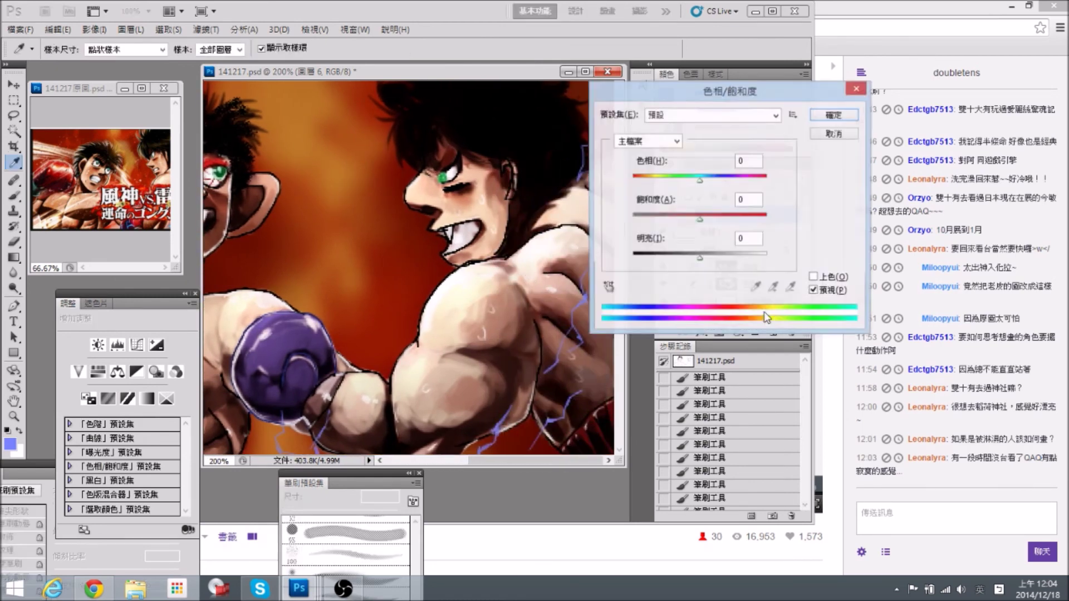
left_click_drag(698, 218, 749, 218)
left_click_drag(700, 255, 666, 259)
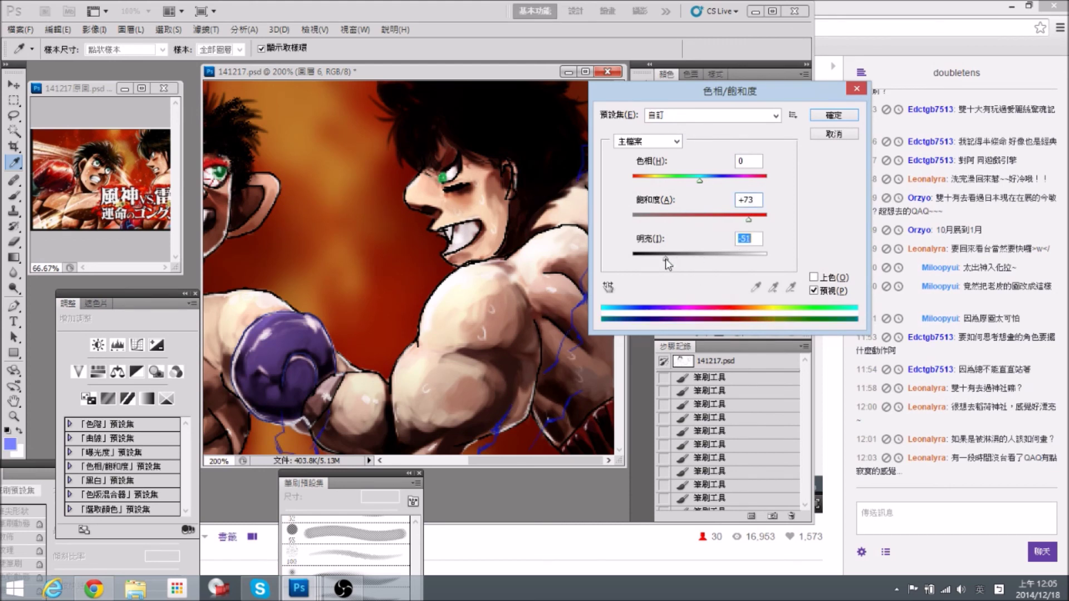
left_click(813, 277)
left_click_drag(700, 257, 686, 258)
left_click_drag(666, 220, 738, 221)
left_click_drag(696, 258, 713, 259)
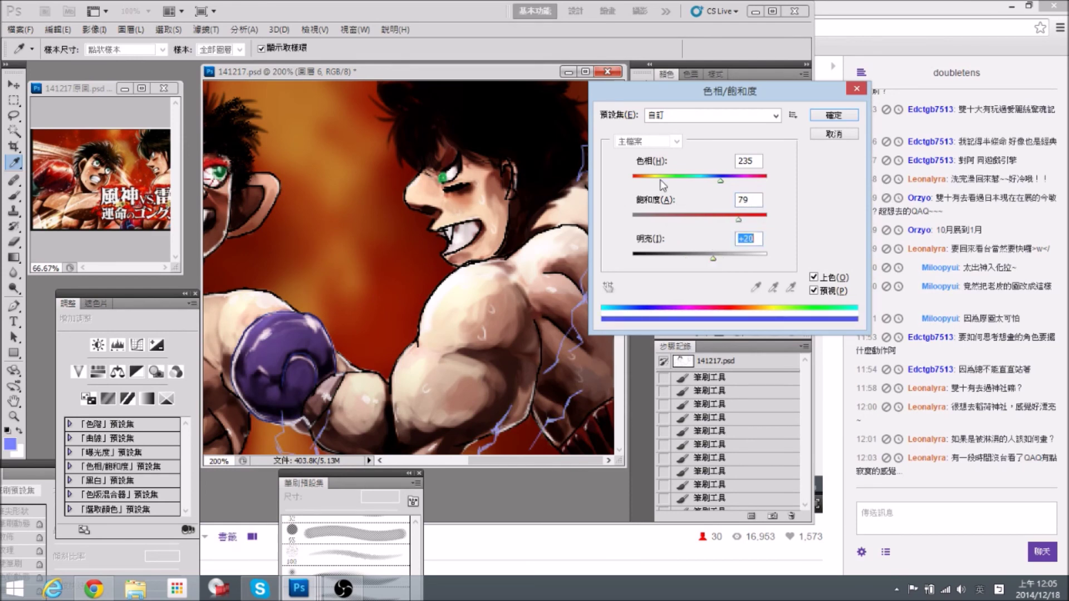
mouse_move(721, 182)
left_mouse_down()
mouse_move(695, 190)
mouse_move(723, 193)
mouse_move(711, 186)
mouse_move(727, 185)
mouse_move(685, 185)
mouse_move(716, 185)
left_mouse_up()
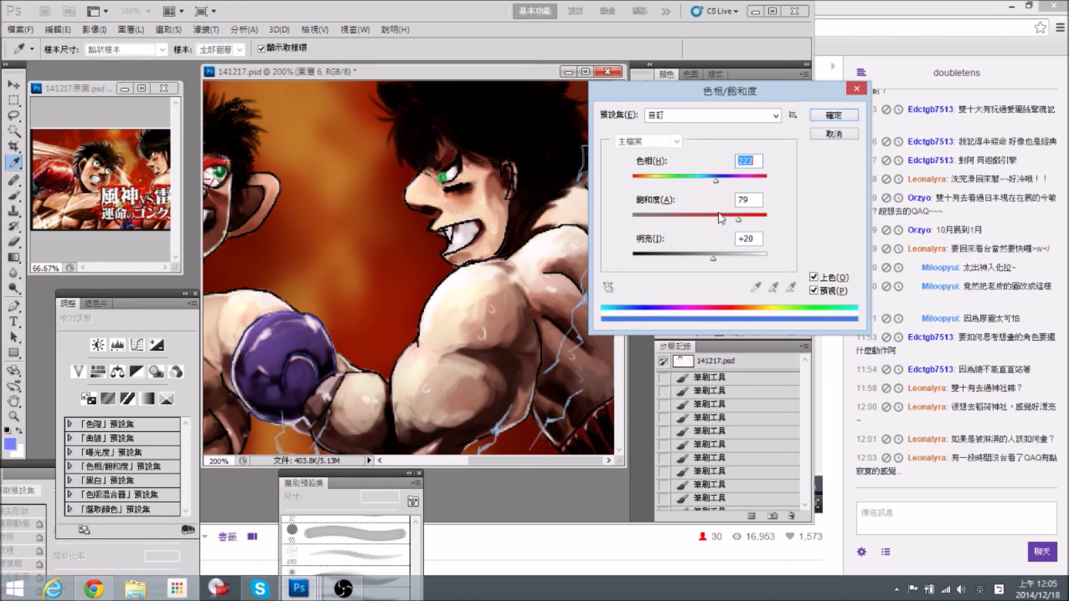
left_click_drag(737, 221, 695, 264)
left_click(830, 116)
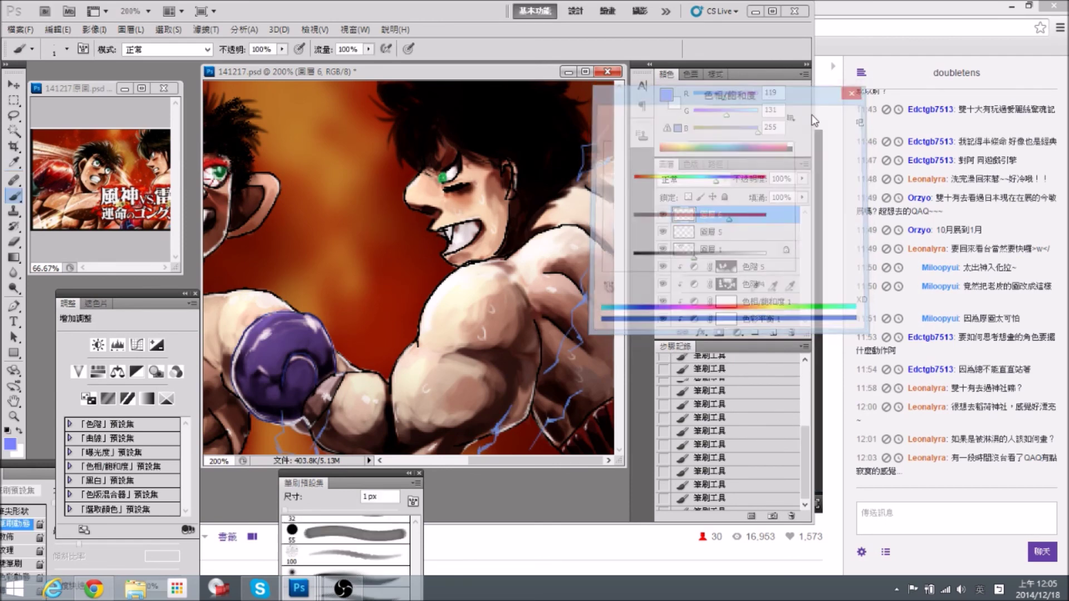
Add an Outer Glow effect to 圖層 6 and change the glow colour to white.
left_click(700, 332)
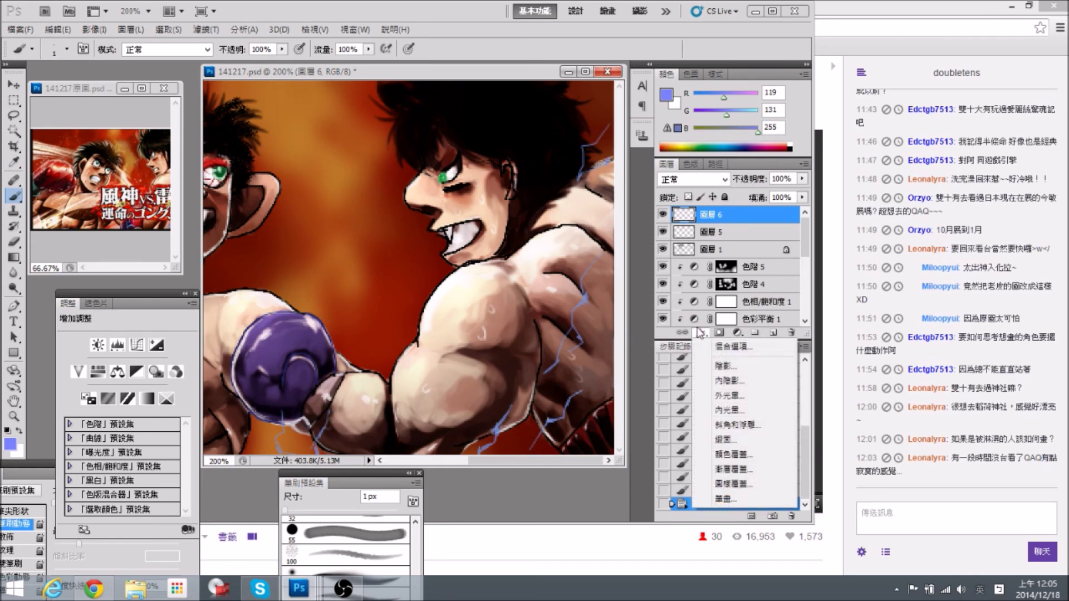
left_click(739, 398)
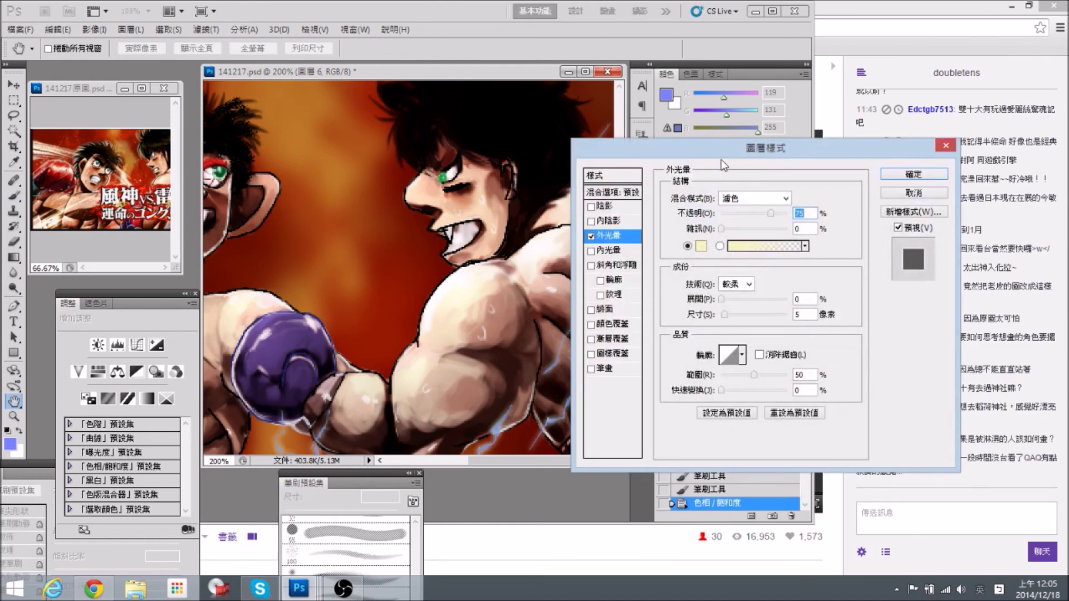
left_click_drag(719, 162, 560, 244)
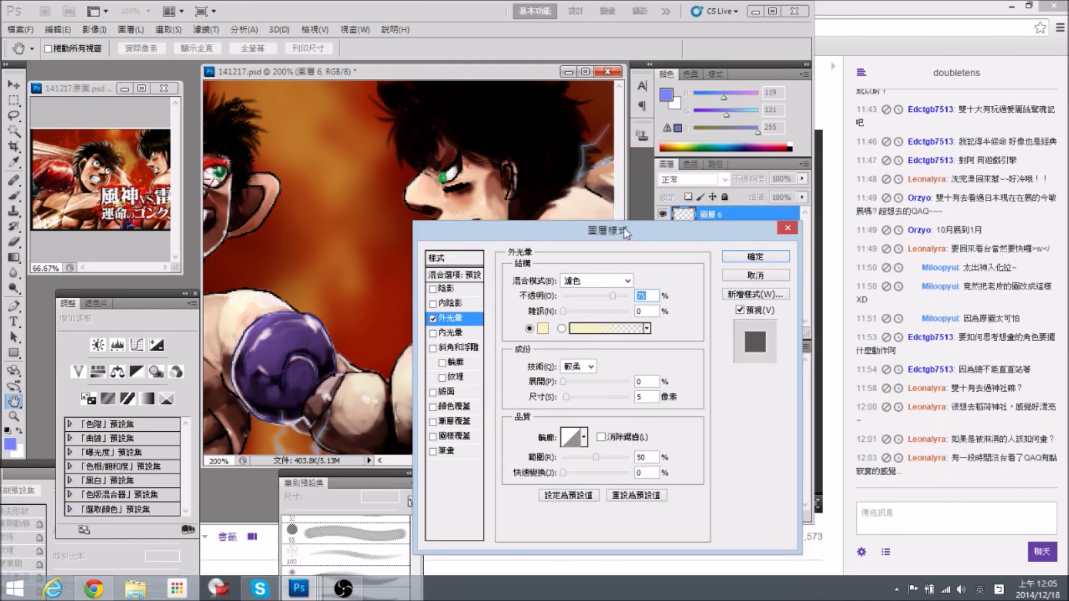
left_click_drag(623, 228, 597, 172)
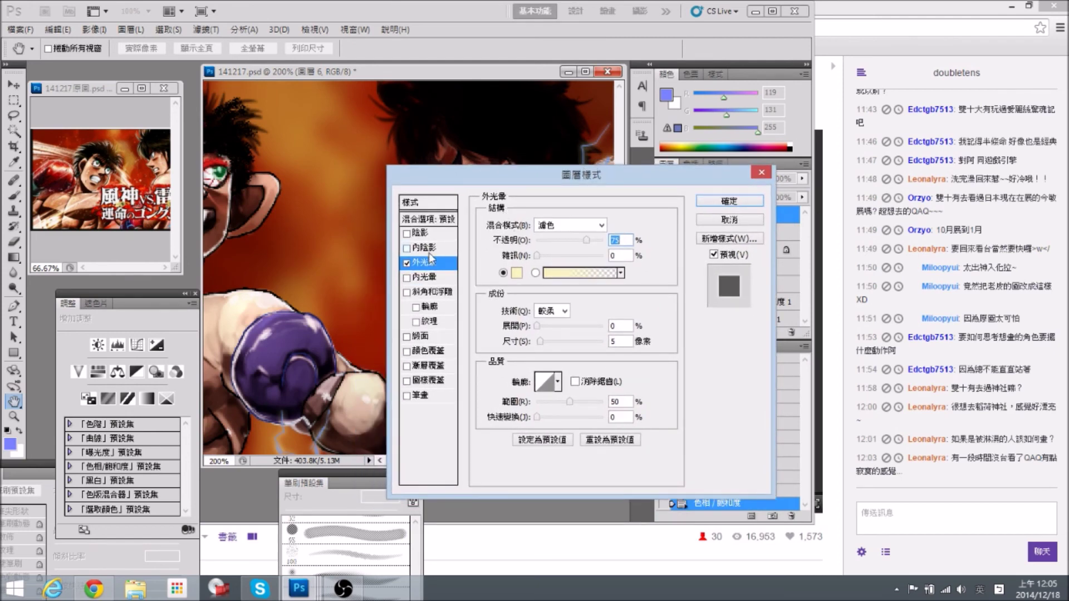
left_click(516, 274)
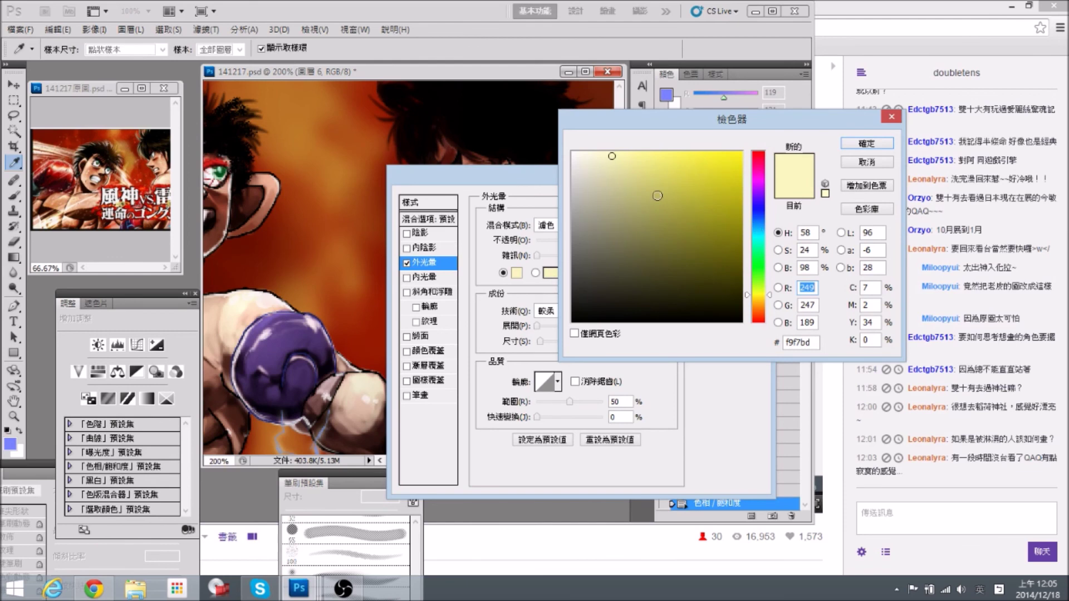
left_click(579, 157)
left_click(866, 144)
Switch the glow's blend mode to Normal and set its opacity to 83%, spread to 14% and size to 4 px.
left_click_drag(624, 179, 659, 186)
left_click(604, 231)
left_click(596, 243)
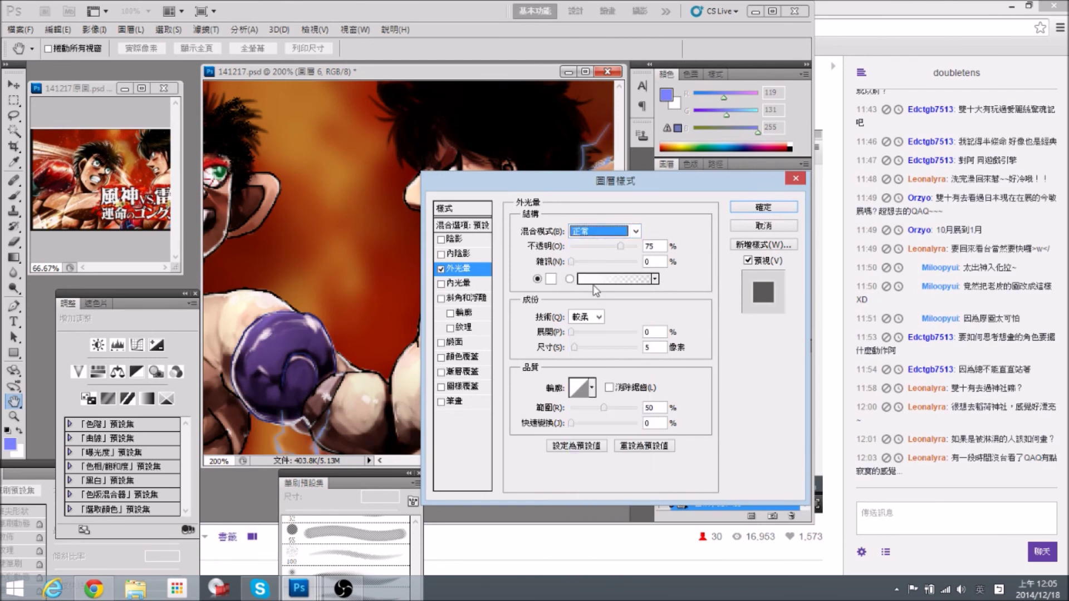
mouse_move(619, 247)
left_mouse_down()
mouse_move(603, 246)
mouse_move(625, 246)
left_mouse_up()
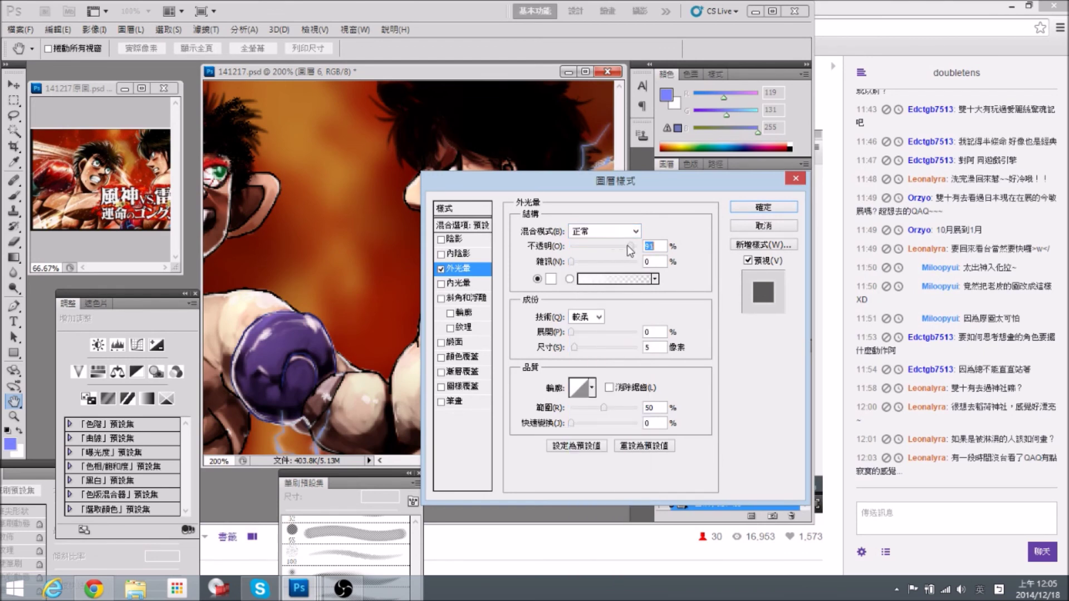
left_click_drag(574, 347, 580, 332)
left_click(574, 348)
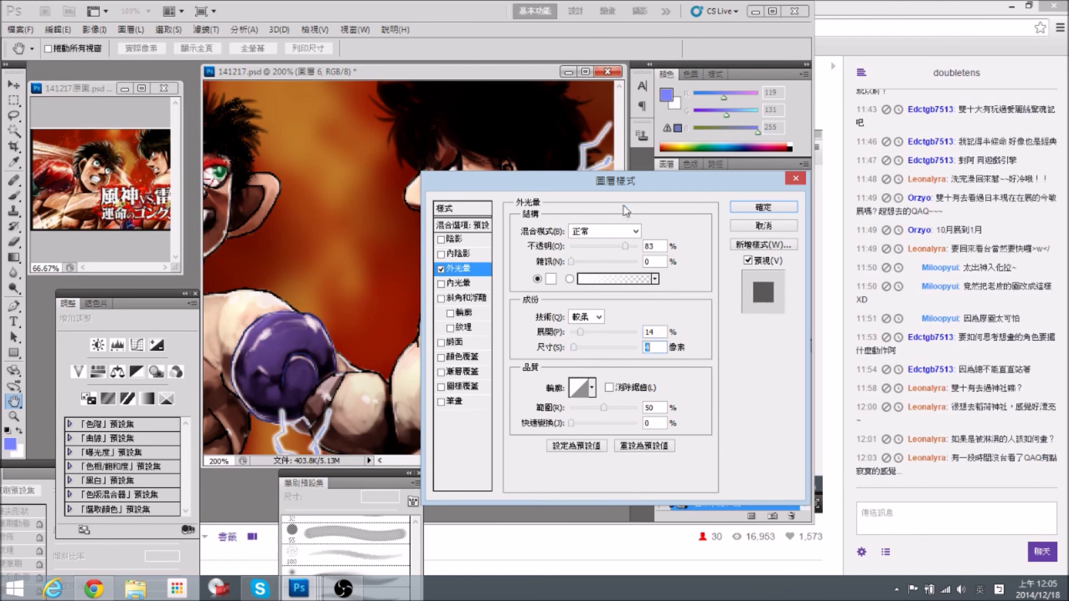
Soften the outer glow to 35% opacity, 7% spread and 13 px size while viewing the illustration at 100%, and apply it.
left_click_drag(643, 175, 345, 108)
key("ctrl+minus")
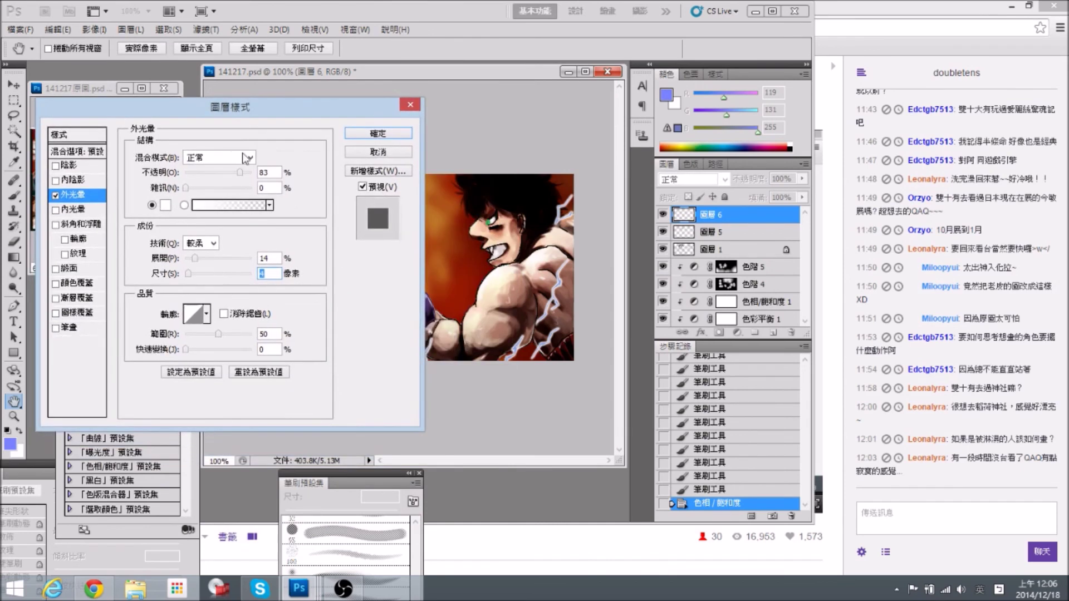
left_click_drag(233, 174, 228, 175)
left_click_drag(190, 277, 192, 264)
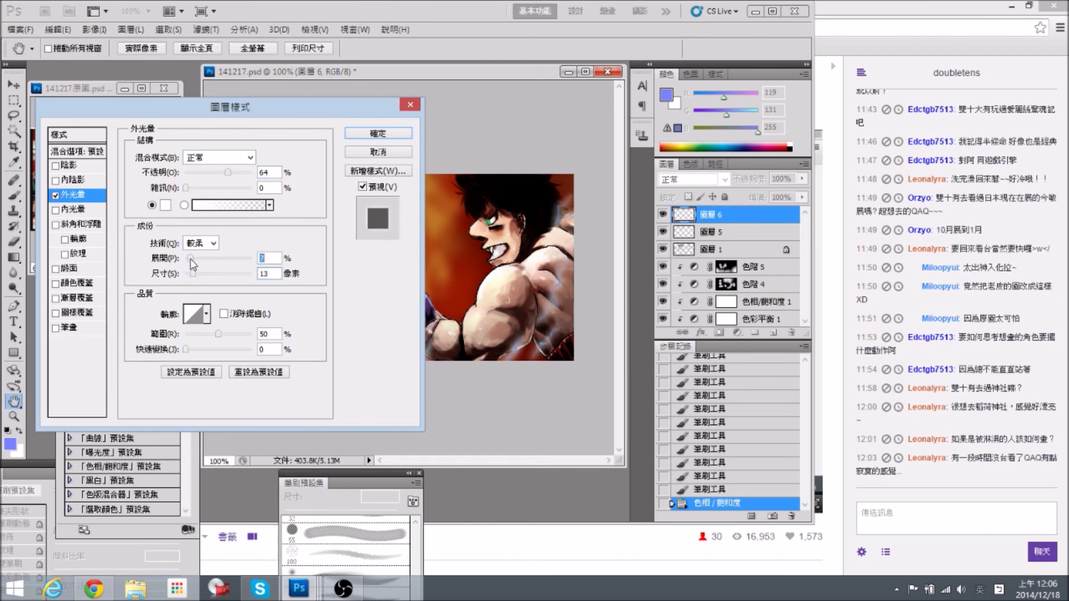
left_click_drag(238, 175, 208, 175)
left_click_drag(299, 114, 440, 243)
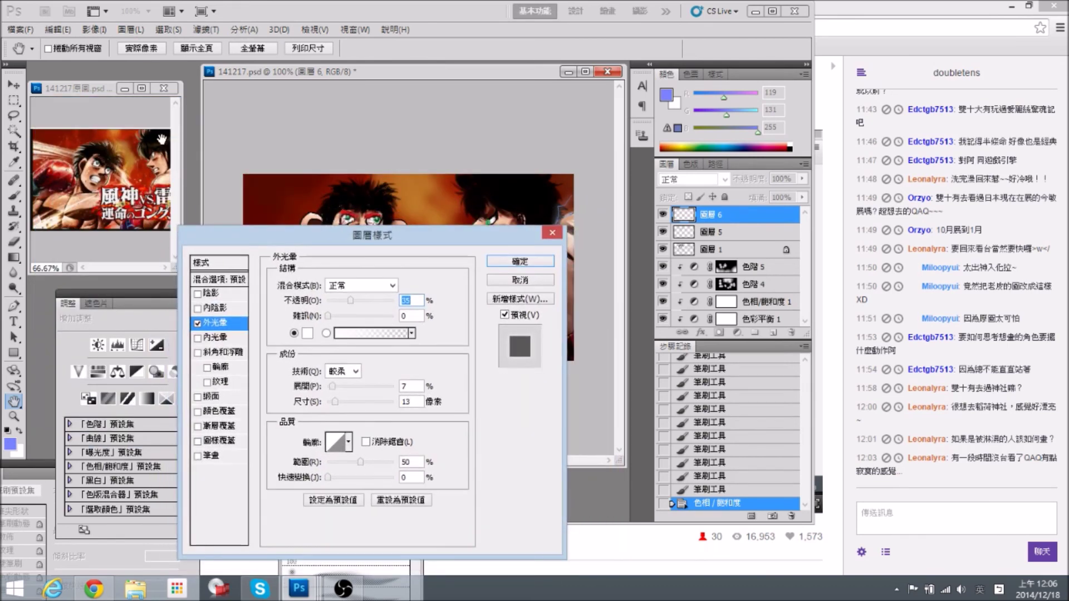
left_click(534, 260)
Check the reference, and adjust the lightning layer's Hue/Saturation to hue -7, saturation +6 and lightness +67.
left_click(137, 185)
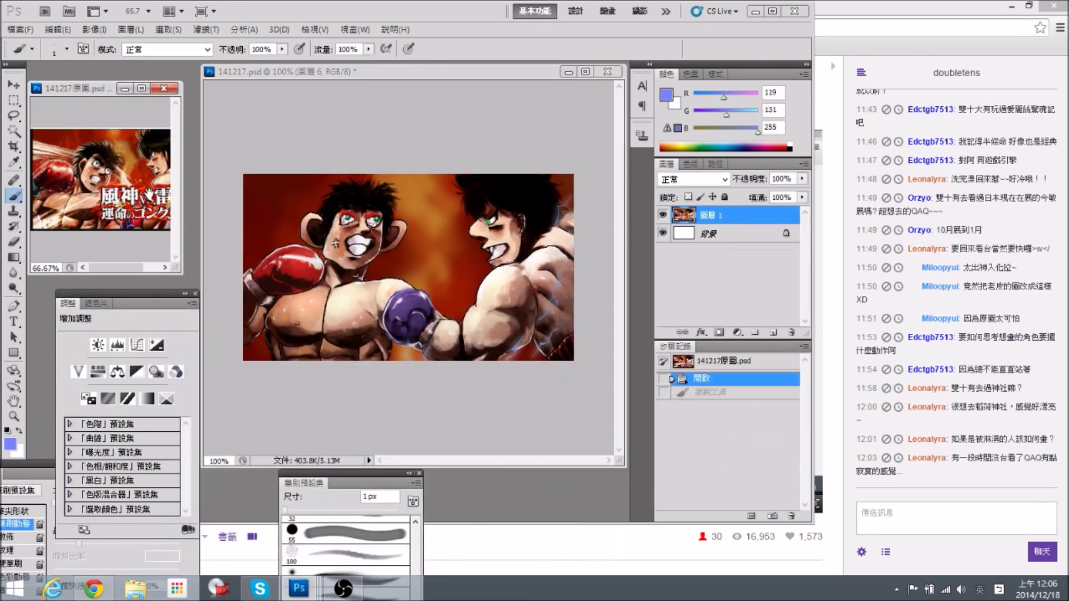
left_click(522, 283)
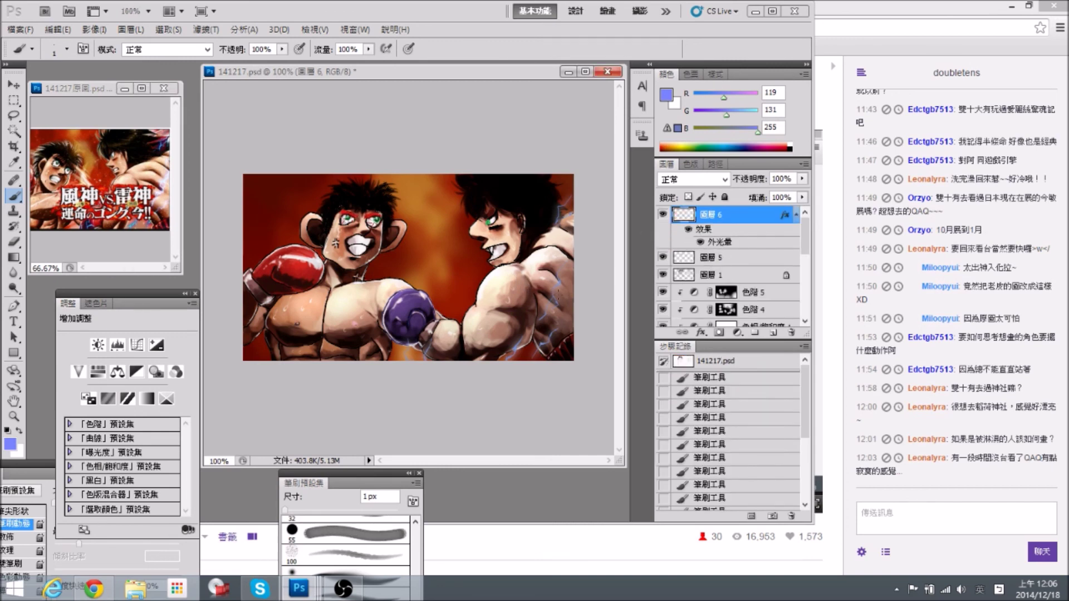
key("ctrl+plus")
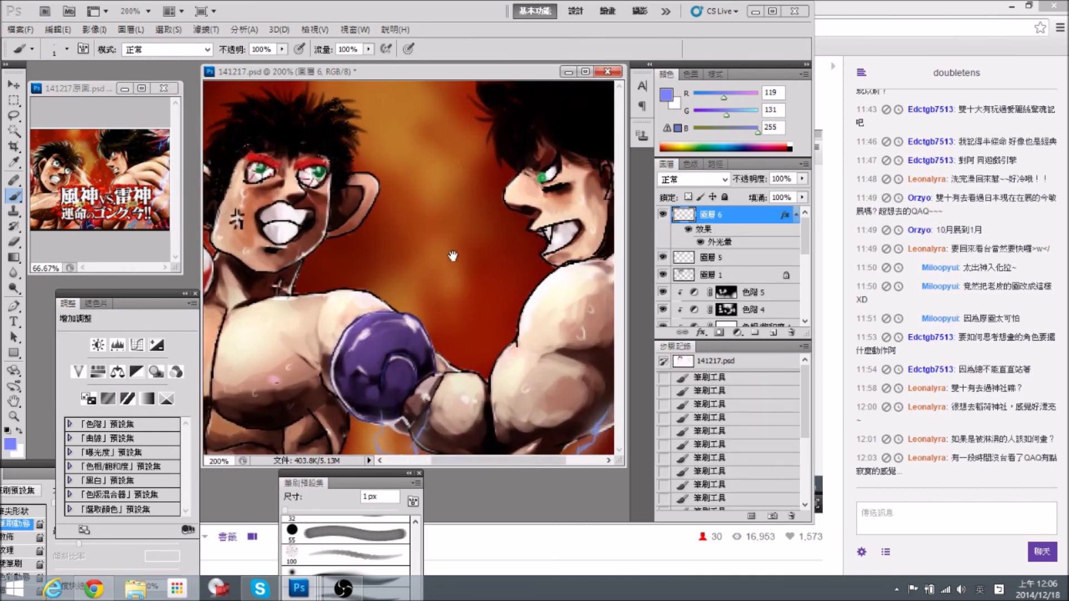
key("ctrl+u")
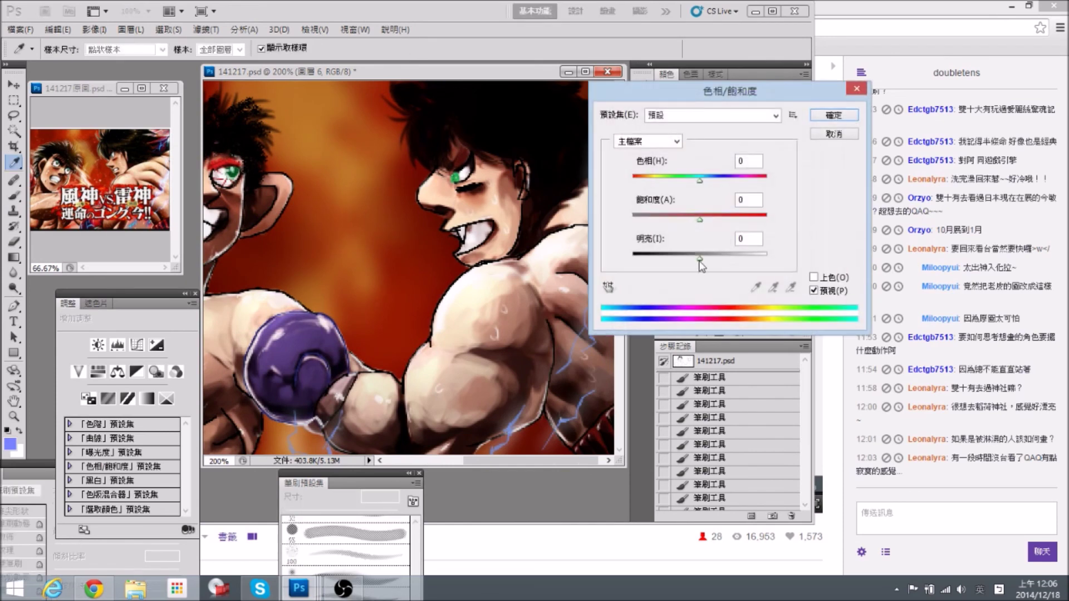
left_click_drag(699, 260, 801, 270)
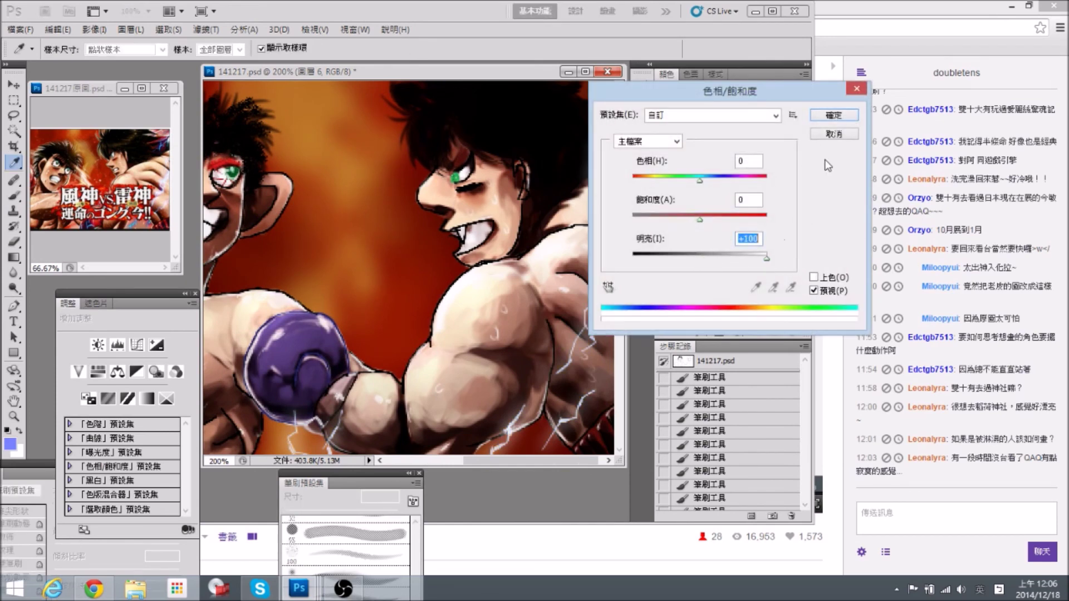
left_click_drag(766, 258, 731, 260)
mouse_move(699, 220)
left_mouse_down()
mouse_move(731, 221)
mouse_move(703, 221)
left_mouse_up()
mouse_move(699, 179)
left_mouse_down()
mouse_move(718, 184)
mouse_move(675, 178)
mouse_move(722, 183)
mouse_move(697, 187)
left_mouse_up()
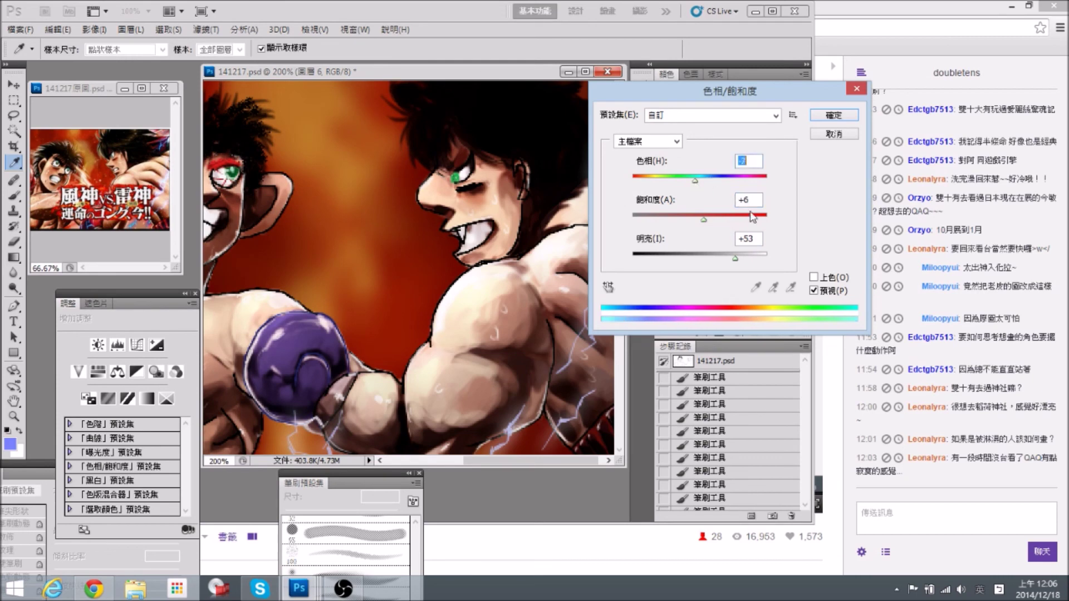
mouse_move(738, 263)
left_mouse_down()
mouse_move(753, 260)
mouse_move(744, 260)
left_mouse_up()
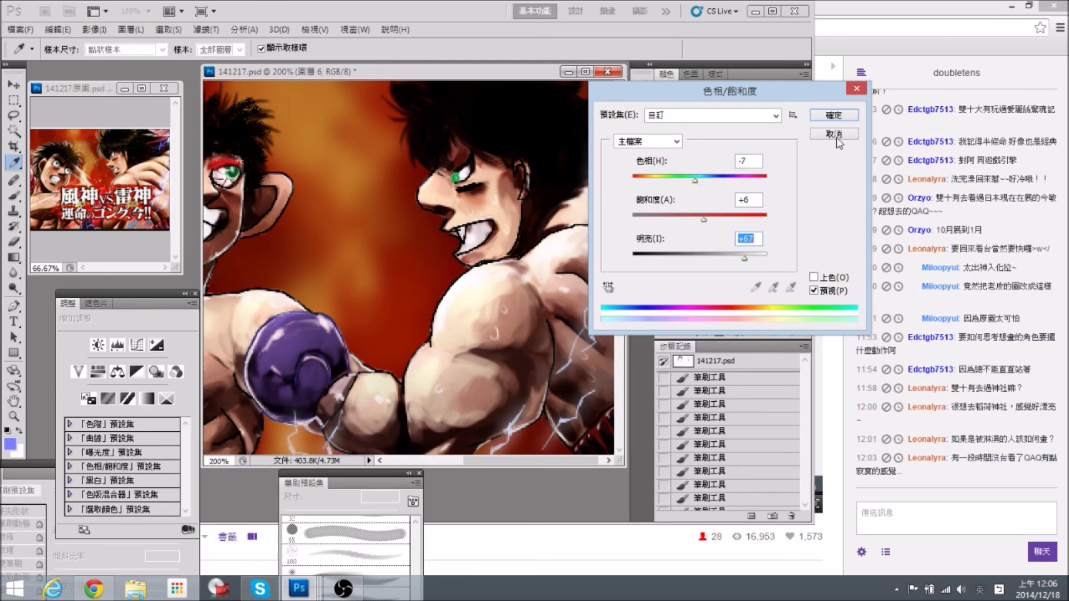
left_click(832, 116)
Save the illustration and compare it at 100% with the reference picture.
key("ctrl+minus")
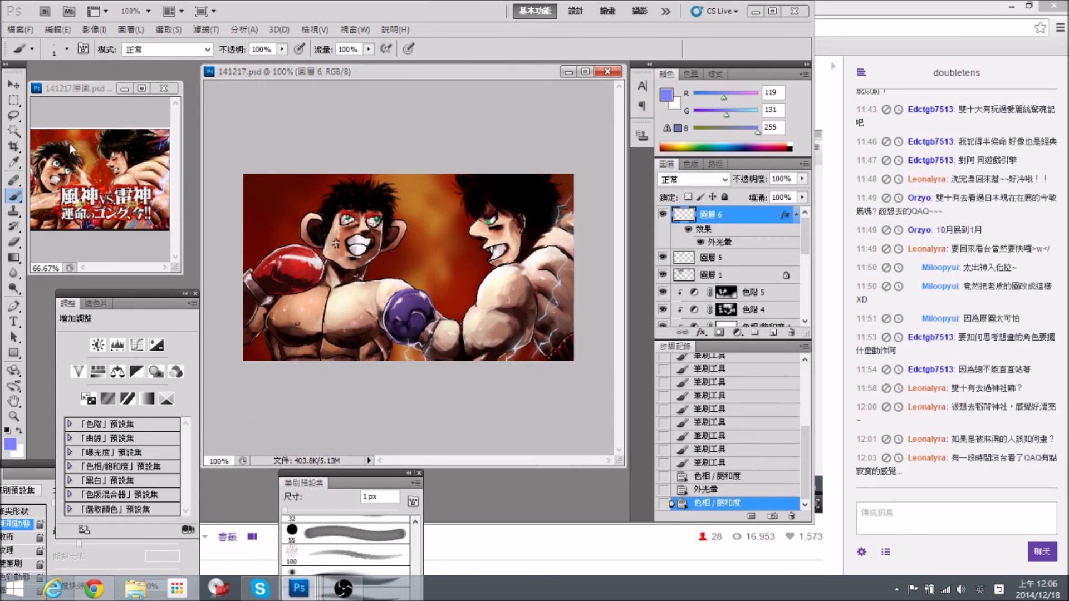
left_click(86, 159)
key("ctrl+z")
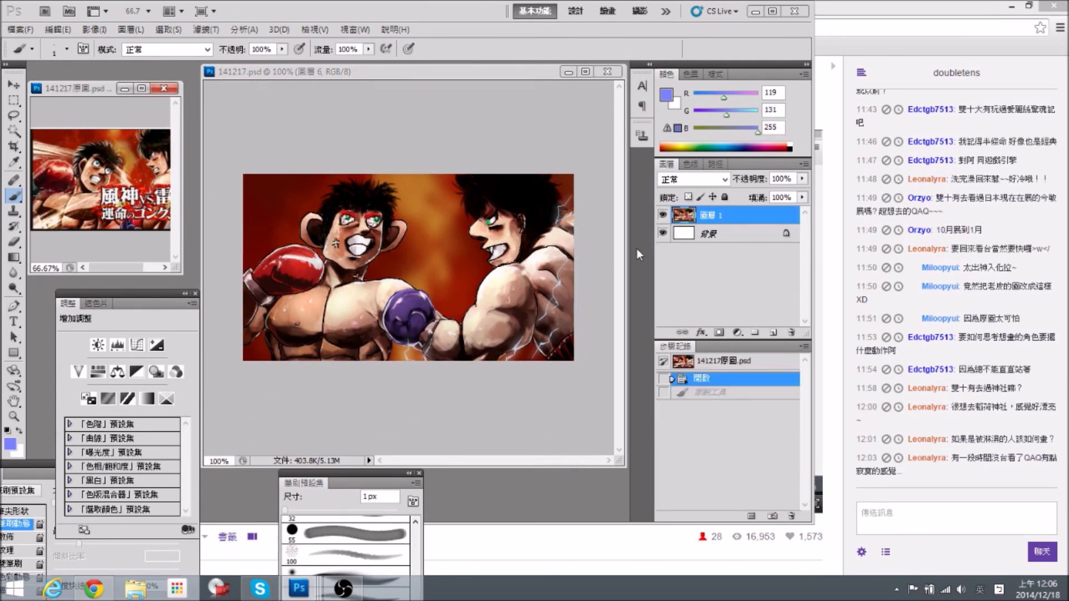
Add a new layer above the lightning layer in 141217.psd and choose the 27 px streaked bristle brush.
left_click(576, 241)
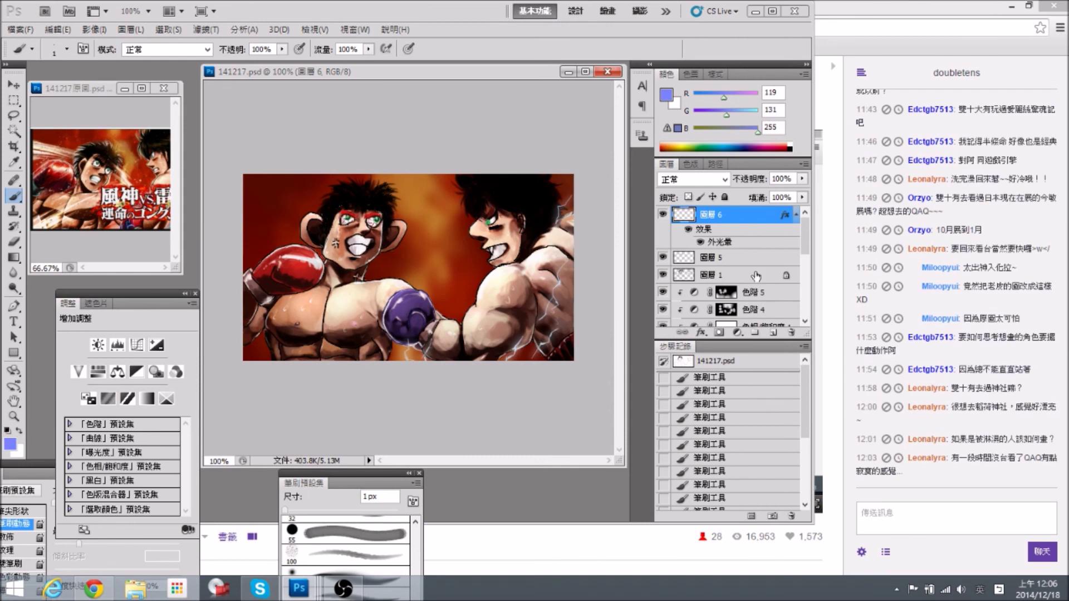
left_click(773, 332)
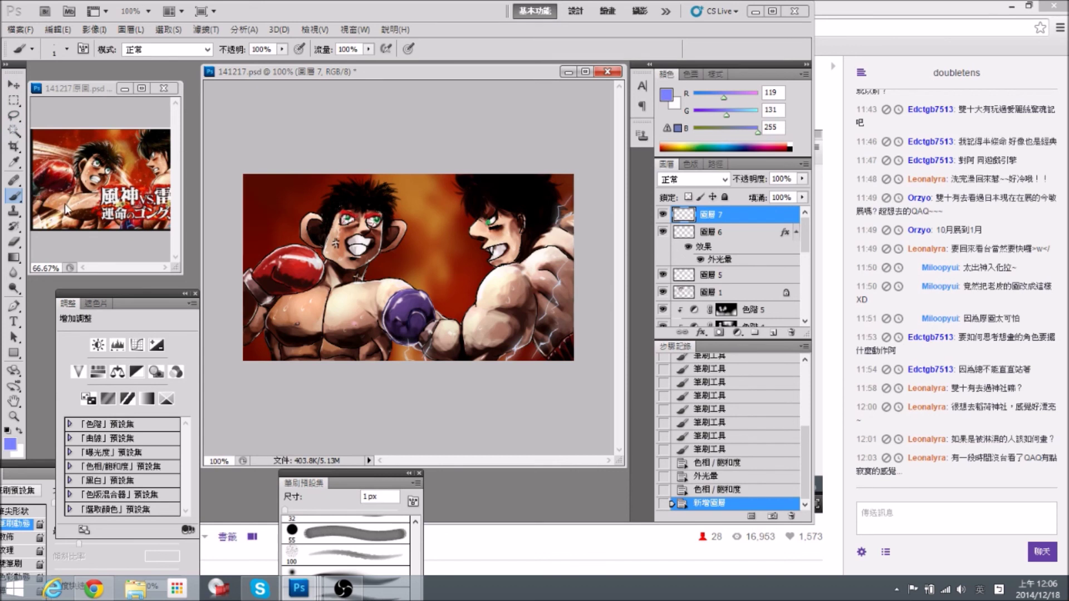
mouse_move(355, 476)
left_mouse_down()
mouse_move(372, 459)
mouse_move(409, 214)
left_mouse_up()
left_click_drag(465, 370, 467, 439)
left_click(419, 396)
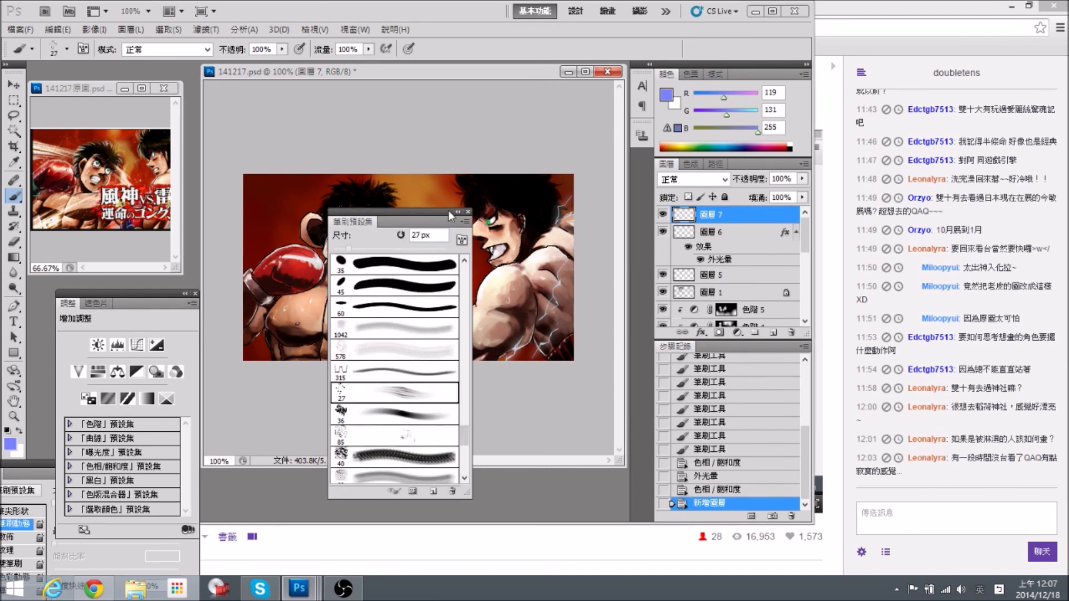
left_click_drag(448, 211, 460, 356)
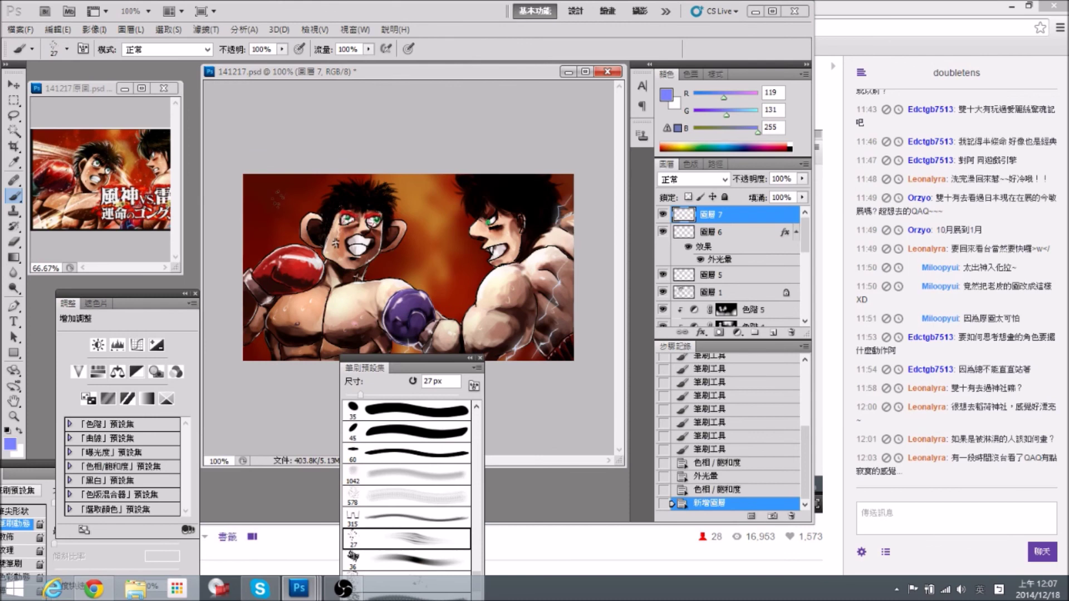
Try a 40 px pale-blue bristle streak behind the left boxer's head, and undo it.
key("bracketright")
left_click_drag(236, 217, 335, 252)
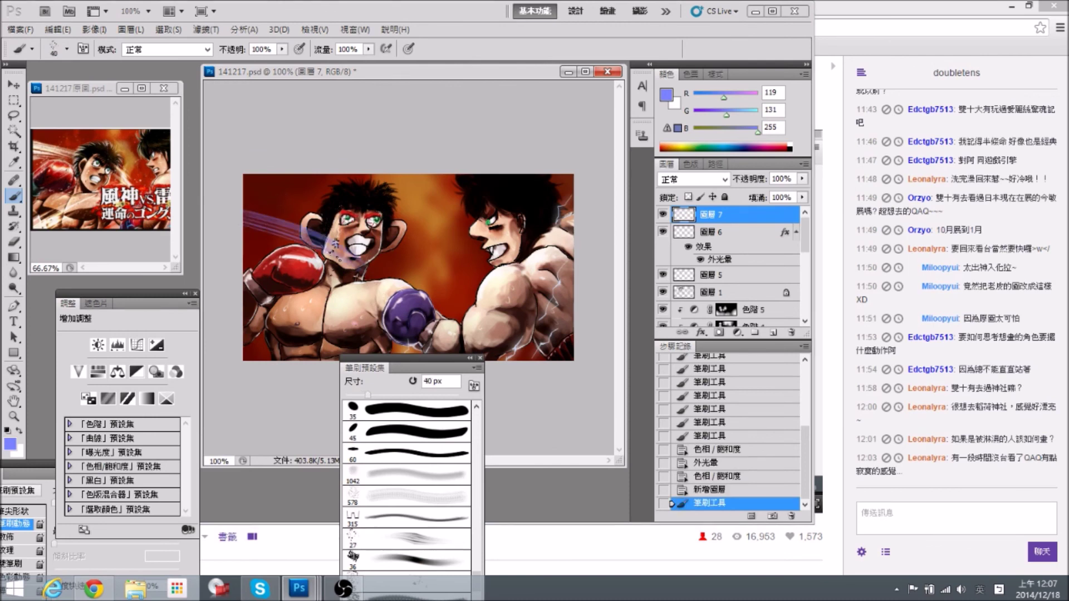
key("ctrl+z")
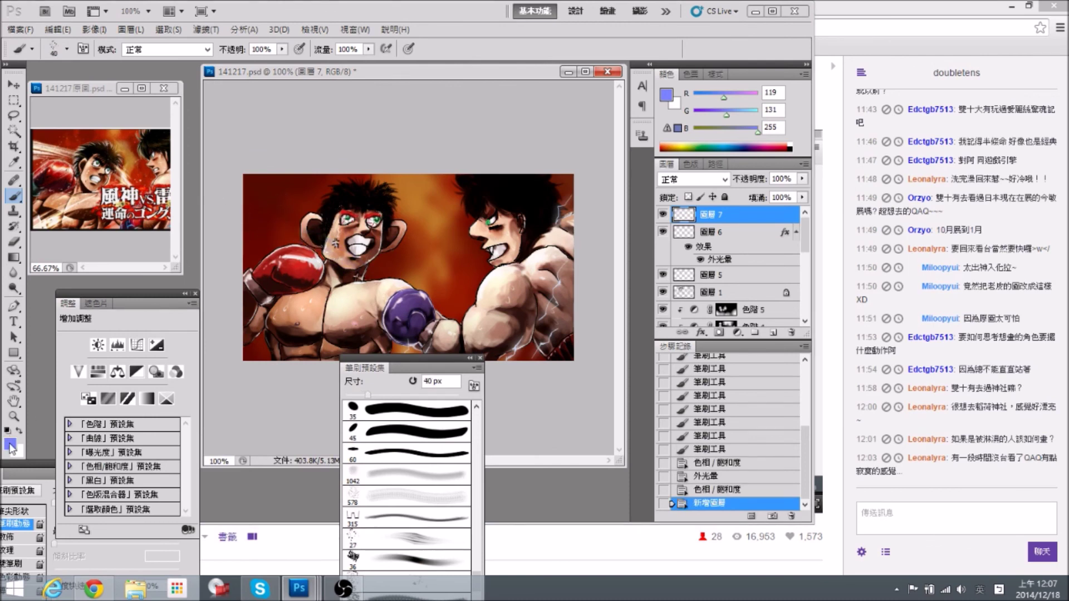
Set the foreground colour to white (ffffff).
left_click(10, 443)
left_click_drag(591, 168, 570, 149)
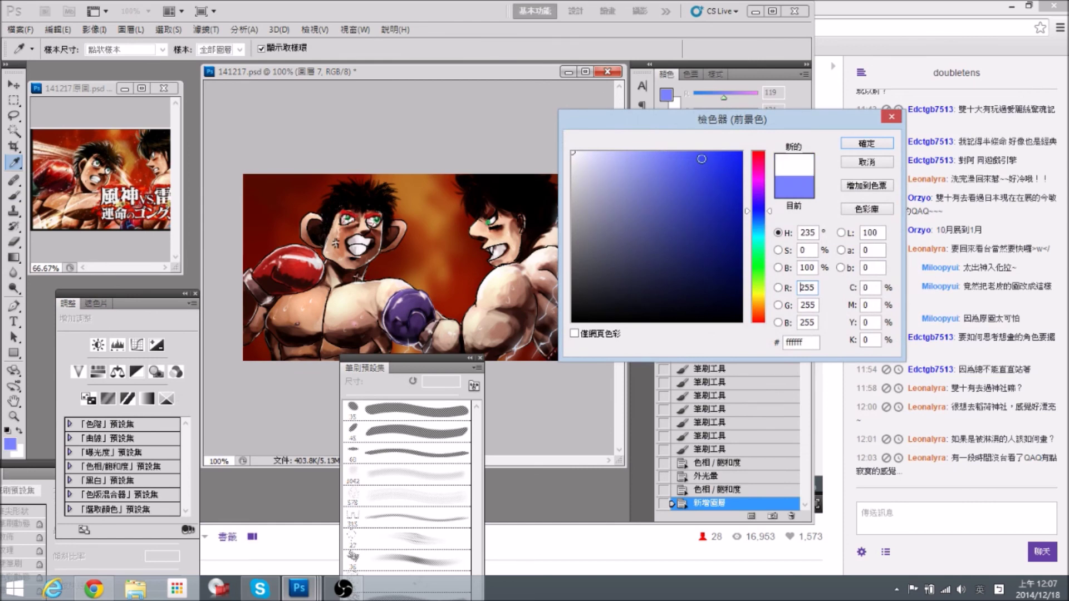
left_click(851, 143)
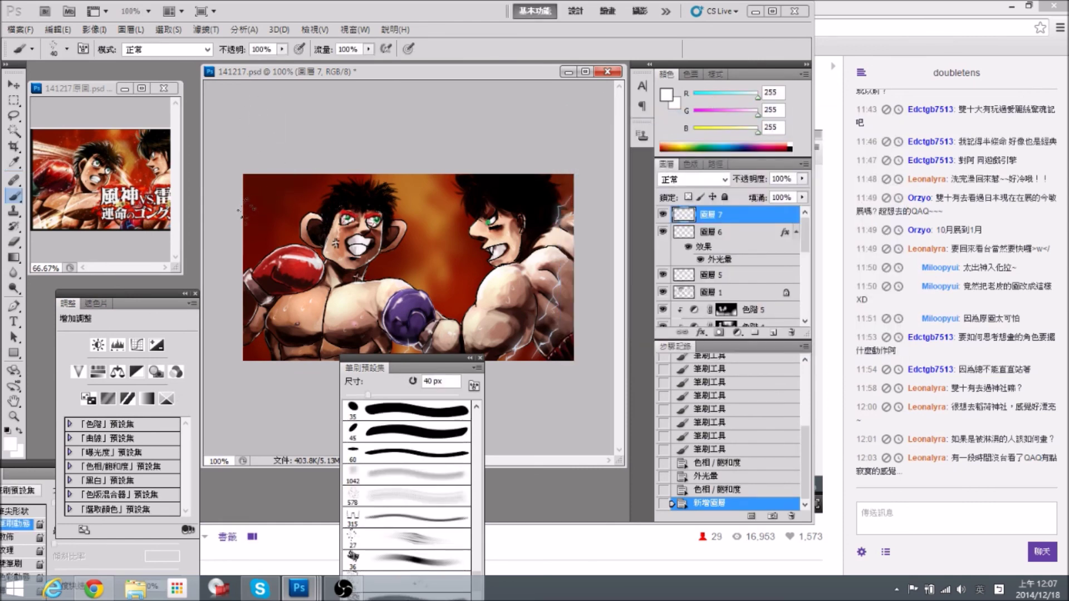
Try white 50 px bristle streaks running into the left boxer's head, and undo them.
key("bracketright")
left_click_drag(243, 212, 332, 224)
left_click_drag(245, 188, 326, 216)
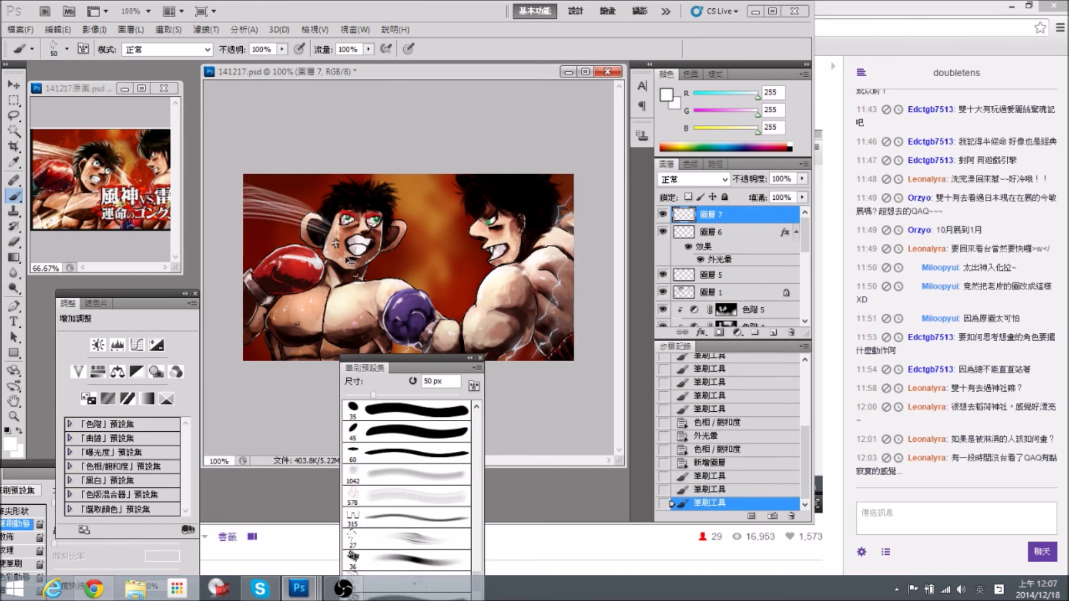
key("ctrl+z")
left_click(707, 476)
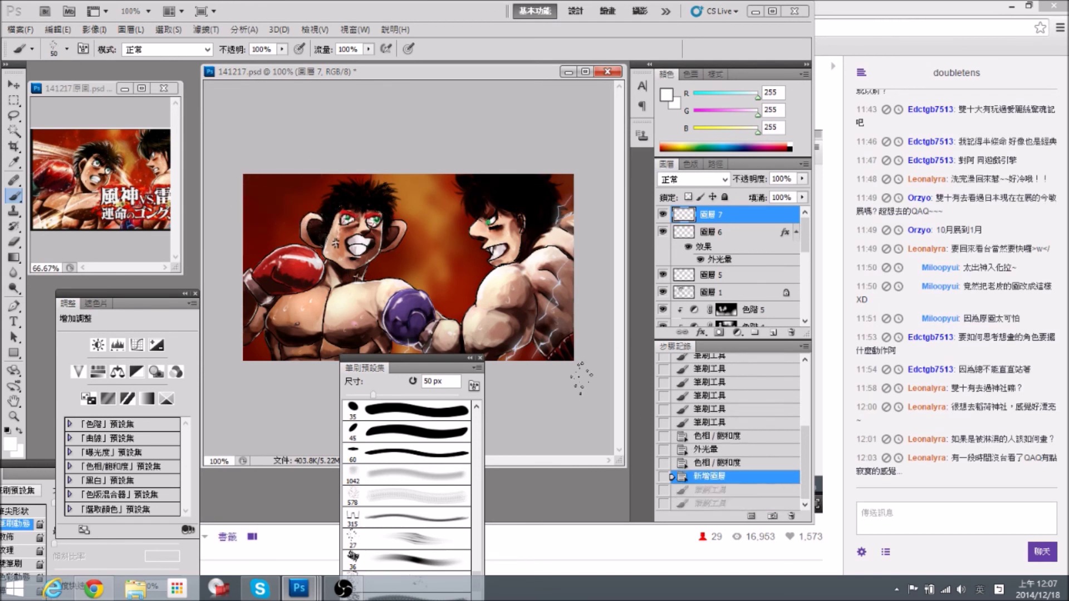
left_click_drag(233, 206, 364, 230)
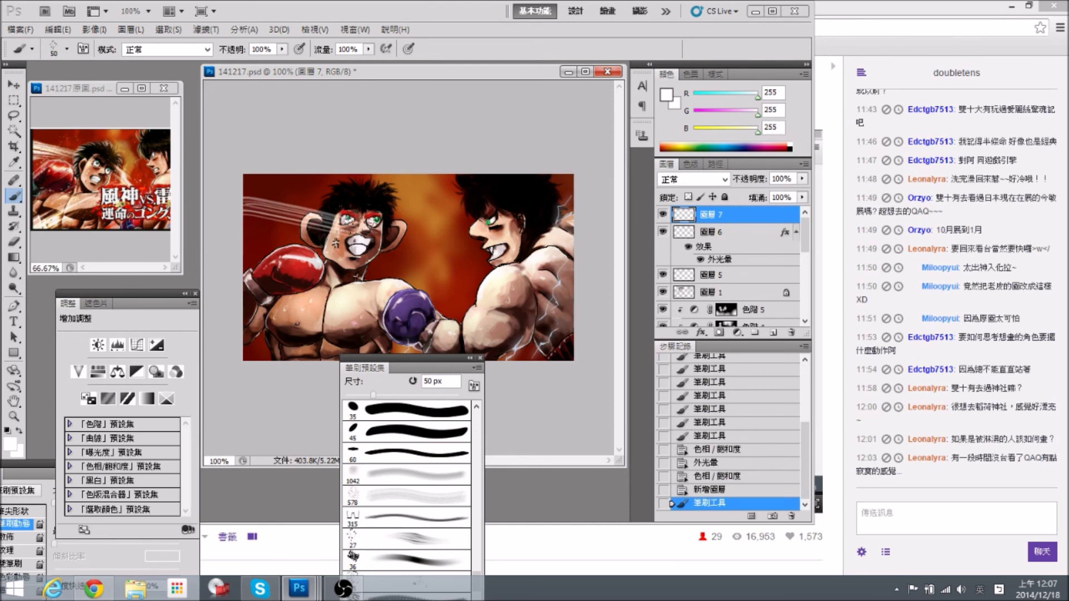
key("ctrl+z")
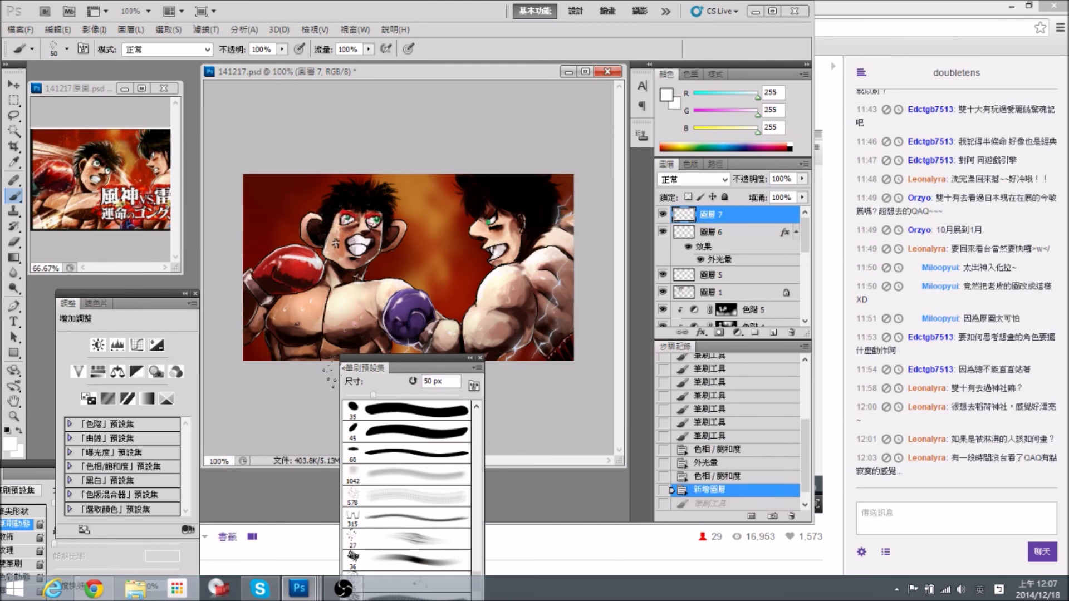
Set the brush tip's spacing to 1% and check its shape dynamics settings.
mouse_move(28, 463)
left_mouse_down()
mouse_move(245, 211)
mouse_move(282, 195)
left_mouse_up()
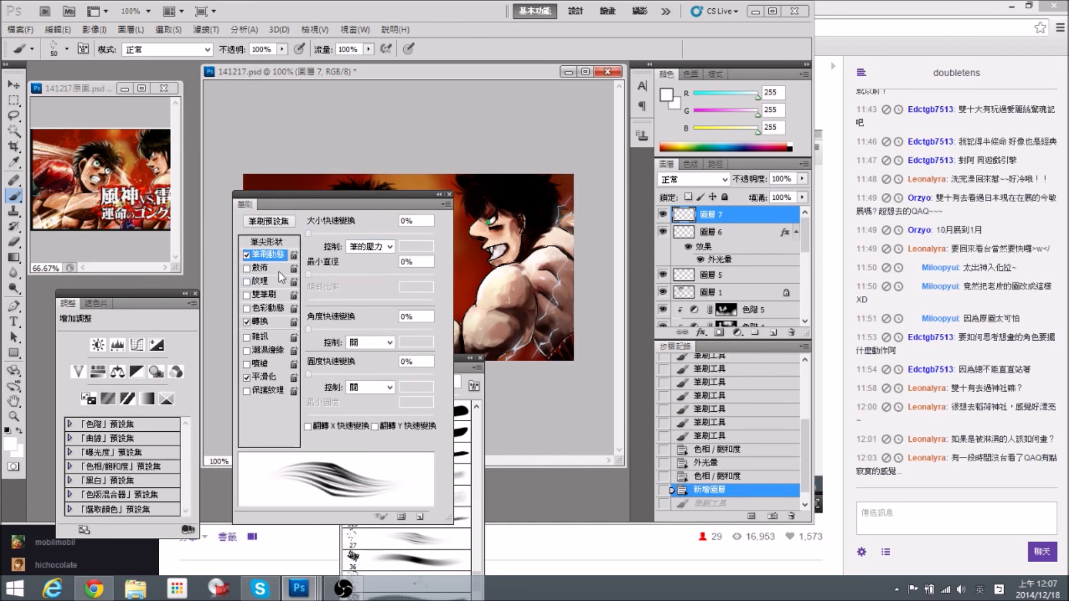
left_click(271, 245)
mouse_move(308, 413)
left_mouse_down()
mouse_move(346, 416)
mouse_move(271, 414)
left_mouse_up()
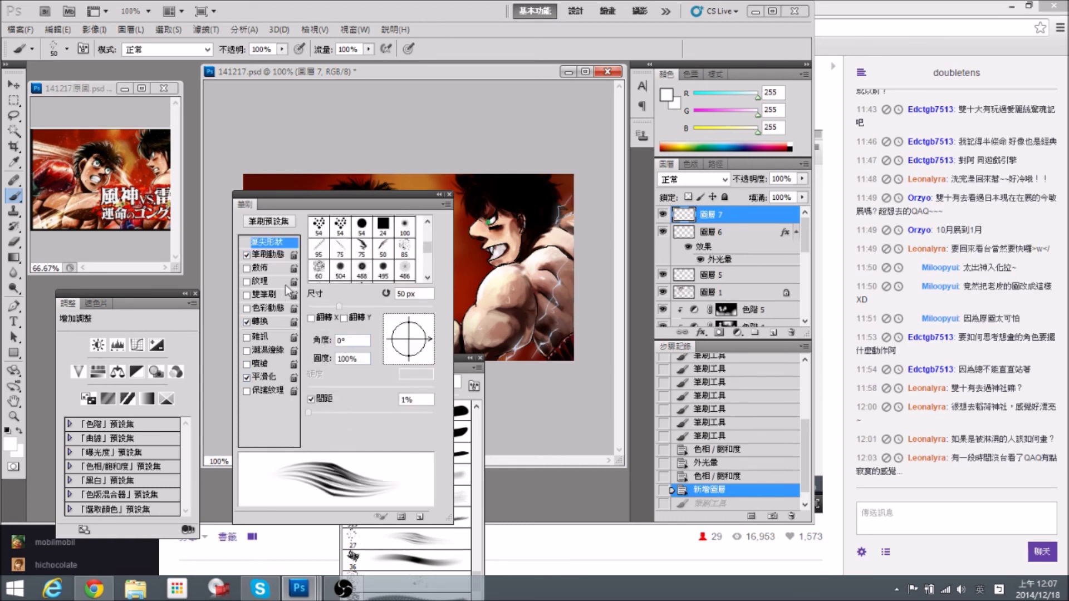
left_click(268, 255)
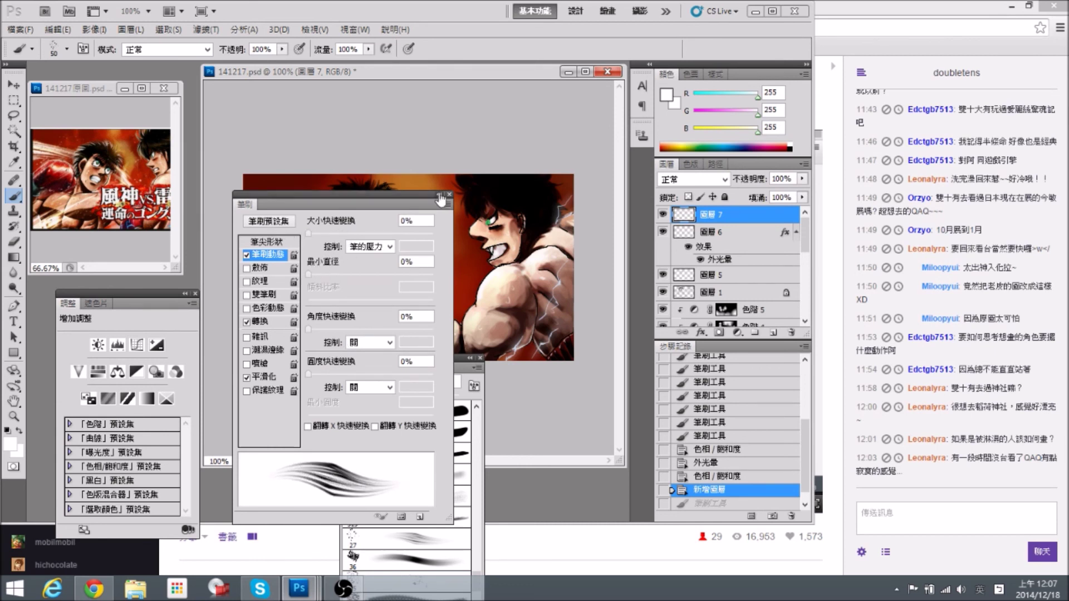
mouse_move(424, 194)
left_mouse_down()
mouse_move(212, 352)
mouse_move(188, 395)
left_mouse_up()
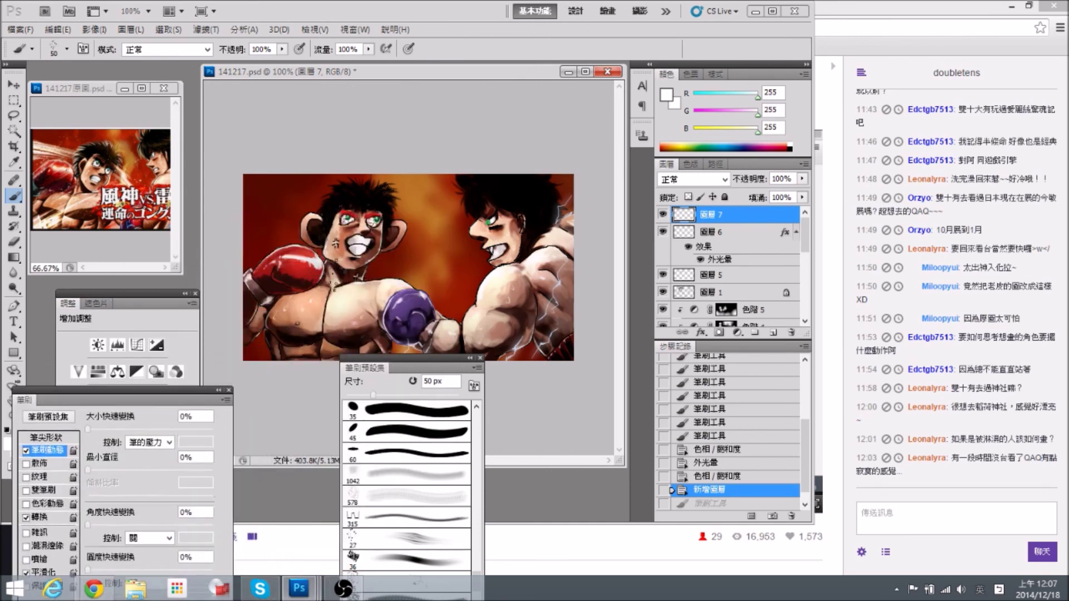
Paint white speed streaks behind the left boxer's head, in the picture's lower-left corner and above the purple glove.
left_click_drag(356, 111, 334, 142)
left_click_drag(231, 216, 302, 225)
key("bracketleft")
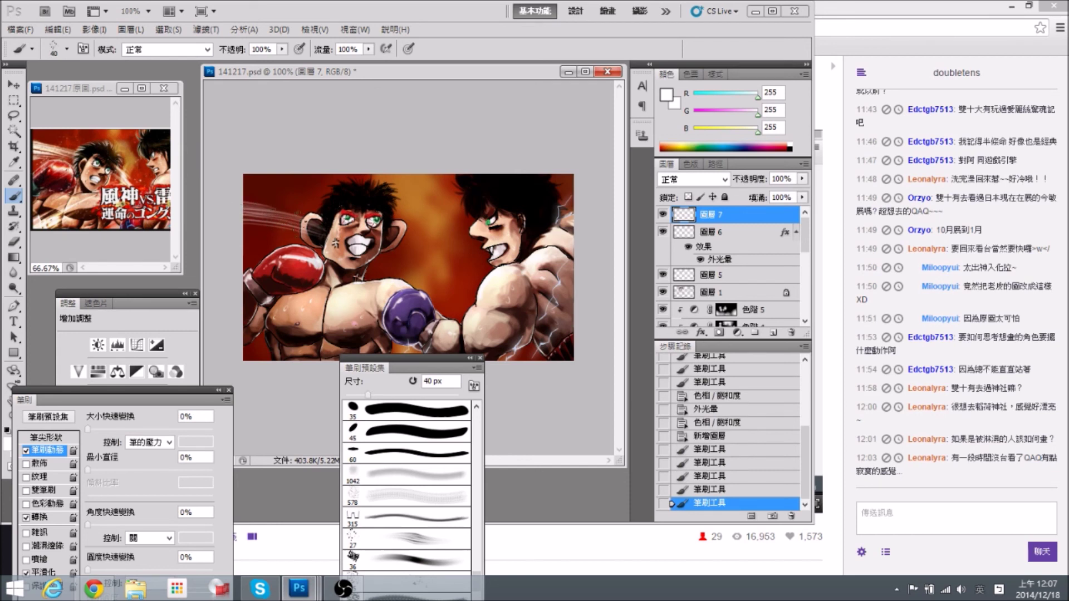
mouse_move(421, 279)
left_mouse_down()
mouse_move(394, 258)
mouse_move(407, 257)
mouse_move(420, 275)
mouse_move(387, 258)
mouse_move(418, 272)
left_mouse_up()
mouse_move(242, 357)
left_mouse_down()
mouse_move(309, 324)
mouse_move(300, 311)
mouse_move(288, 346)
mouse_move(309, 324)
left_mouse_up()
left_click_drag(396, 260, 430, 285)
Build up denser white speed streaks in the picture's upper-left corner, sweeping towards the left boxer's hair and ear.
mouse_move(307, 222)
left_mouse_down()
mouse_move(259, 198)
mouse_move(267, 189)
mouse_move(242, 212)
mouse_move(267, 215)
mouse_move(243, 217)
left_mouse_up()
mouse_move(300, 196)
left_mouse_down()
mouse_move(243, 216)
mouse_move(242, 206)
left_mouse_up()
left_click_drag(328, 183, 243, 207)
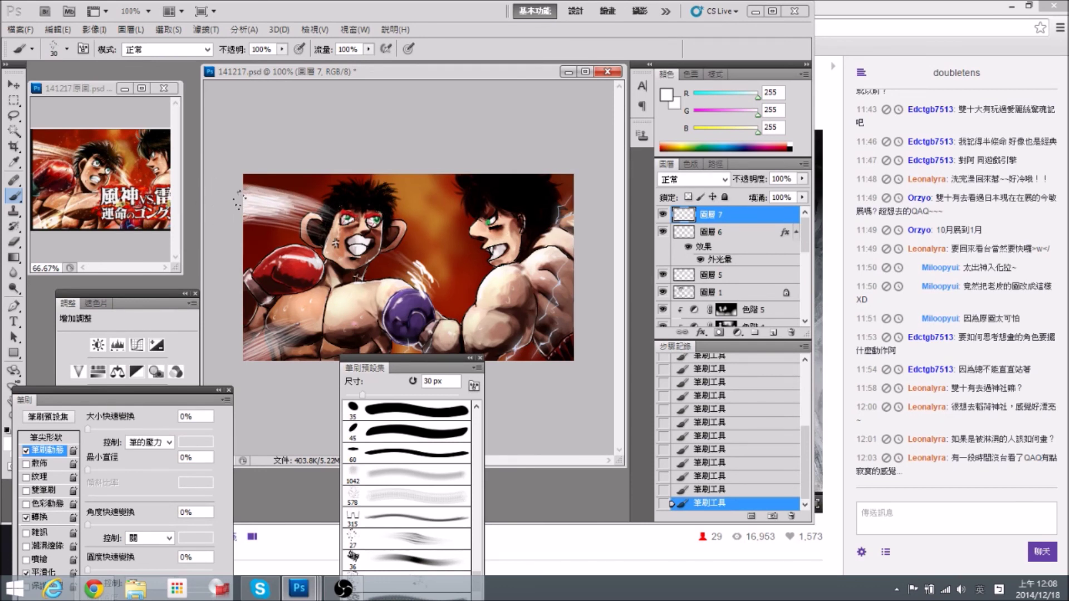
mouse_move(238, 193)
left_mouse_down()
mouse_move(316, 224)
mouse_move(296, 223)
left_mouse_up()
left_click_drag(238, 192, 307, 206)
mouse_move(244, 196)
left_mouse_down()
mouse_move(316, 200)
mouse_move(236, 194)
mouse_move(333, 223)
left_mouse_up()
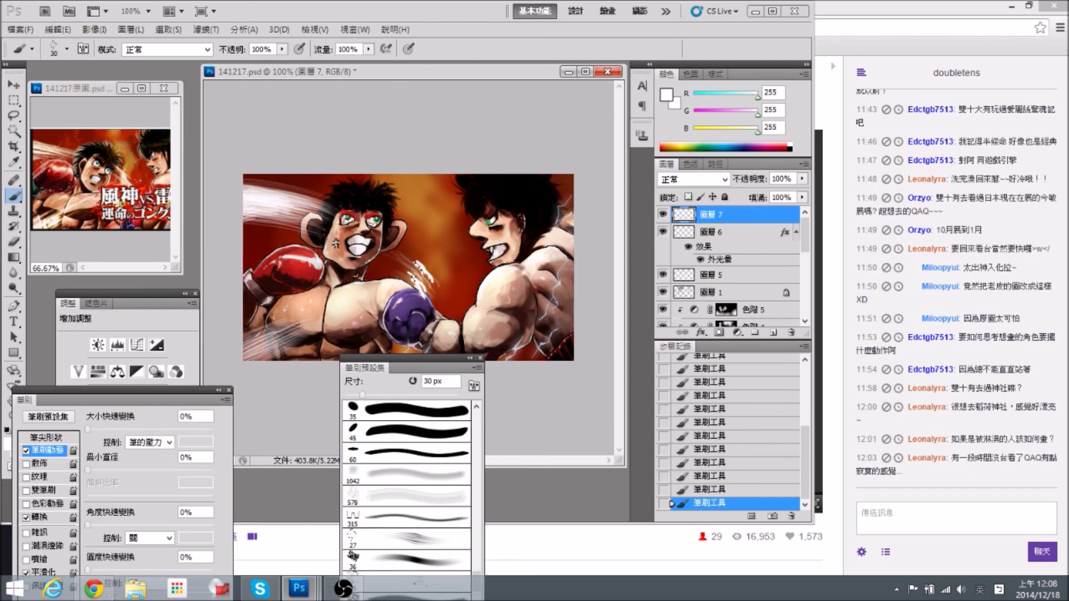
Erase the heavy streaks above the purple glove with a 7 px eraser and repaint them as finer white streaks.
key("e")
mouse_move(435, 301)
left_mouse_down()
mouse_move(424, 277)
mouse_move(440, 281)
left_mouse_up()
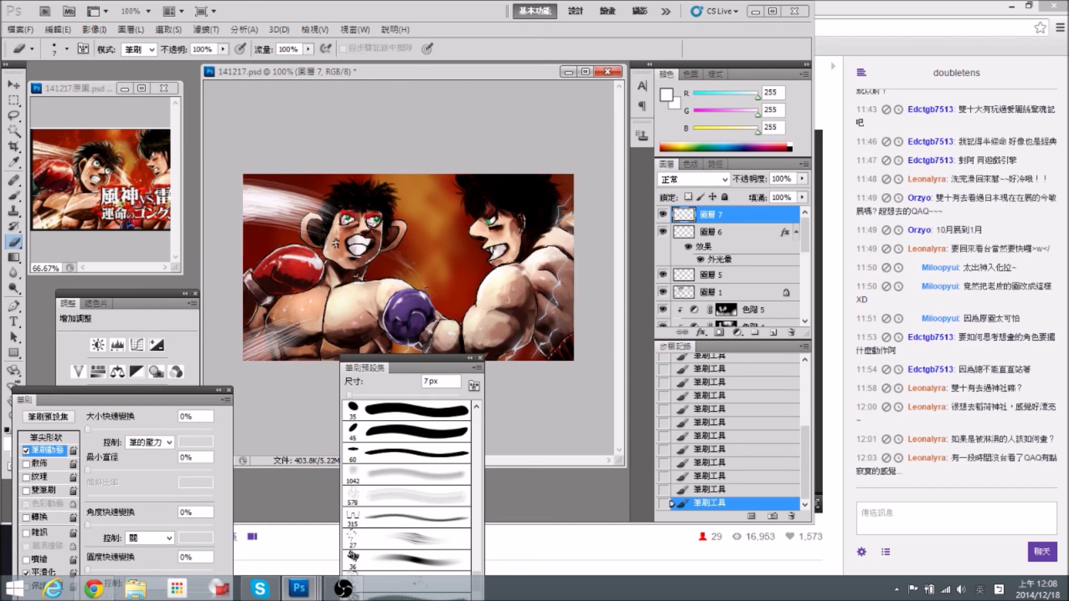
key("b")
left_click_drag(399, 255, 424, 281)
mouse_move(401, 257)
left_mouse_down()
mouse_move(437, 283)
mouse_move(421, 281)
left_mouse_up()
key("e")
key("b")
left_click_drag(401, 258, 432, 290)
mouse_move(407, 260)
left_mouse_down()
mouse_move(434, 291)
mouse_move(416, 281)
left_mouse_up()
Trim the fine streaks between the left boxer's jaw and the purple glove with the 7 px eraser.
key("e")
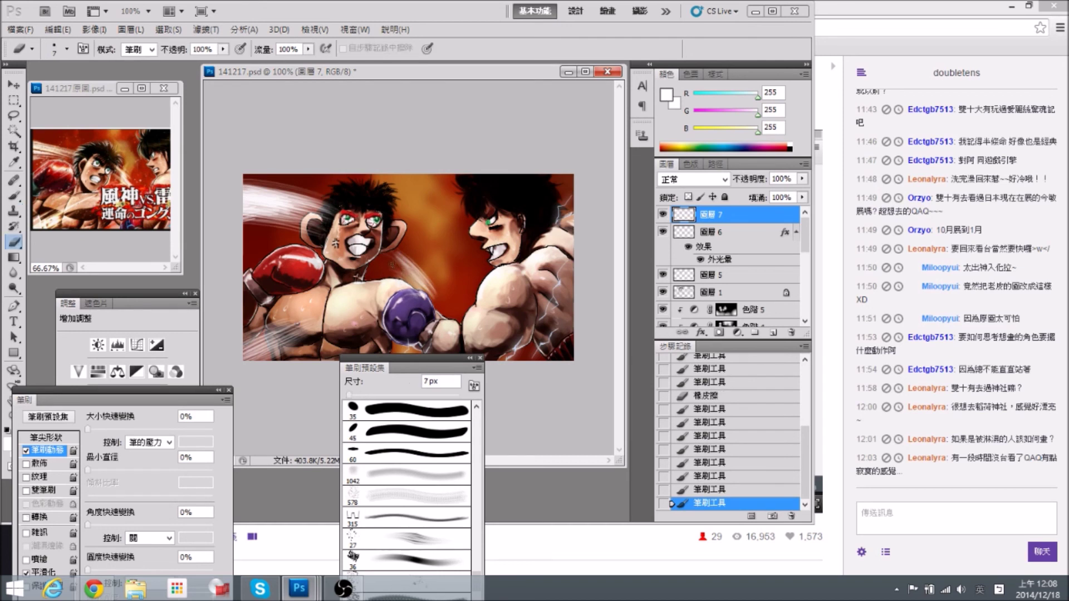
left_click_drag(397, 274, 403, 279)
key("b")
key("ctrl+minus")
key("ctrl+plus")
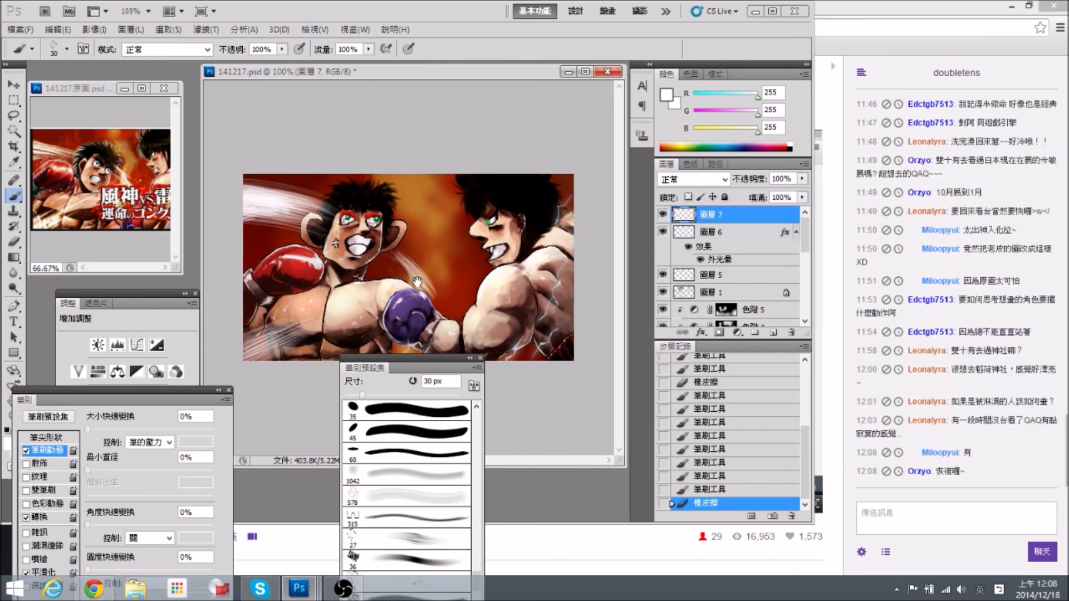
key("e")
left_click(396, 261)
left_click(391, 255)
Erase the streak ends overlapping the left boxer's ear and paint a fresh white streak leading up to it.
left_click(319, 228)
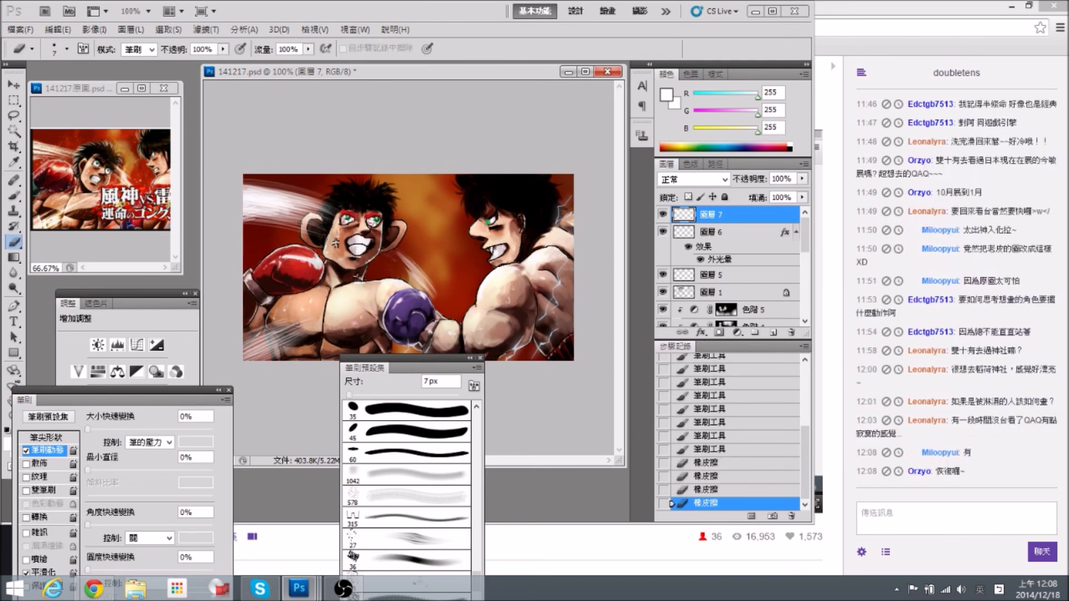
left_click_drag(323, 233, 277, 218)
left_click_drag(327, 228, 292, 222)
left_click(314, 233)
key("b")
left_click_drag(246, 215, 293, 221)
Thin out the white streaks along the picture's upper-left edge with the eraser.
key("e")
left_click(296, 211)
mouse_move(235, 179)
left_mouse_down()
mouse_move(295, 188)
mouse_move(287, 203)
mouse_move(252, 193)
left_mouse_up()
key("b")
key("e")
left_click_drag(243, 191, 267, 195)
Paint extra 30 px white streaks in the picture's lower-left corner and along the arm behind the purple glove.
key("b")
mouse_move(256, 357)
left_mouse_down()
mouse_move(295, 333)
mouse_move(270, 335)
left_mouse_up()
key("e")
key("b")
mouse_move(246, 349)
left_mouse_down()
mouse_move(279, 332)
mouse_move(276, 354)
mouse_move(287, 350)
left_mouse_up()
left_click_drag(364, 296, 387, 304)
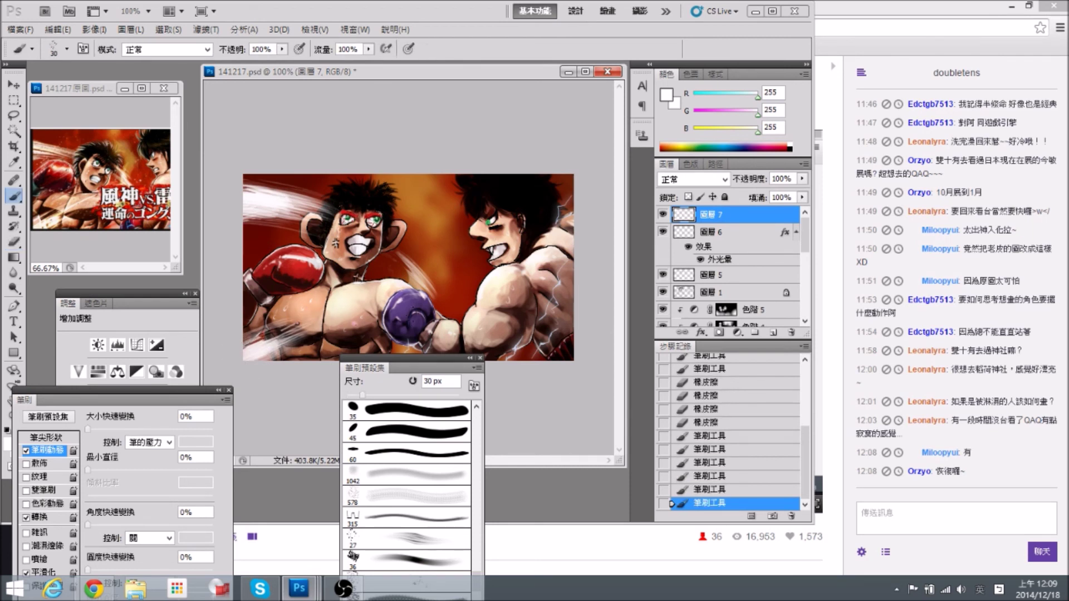
Lower the speed-streak layer's opacity to 80% and its fill to 62%.
key("ctrl+minus")
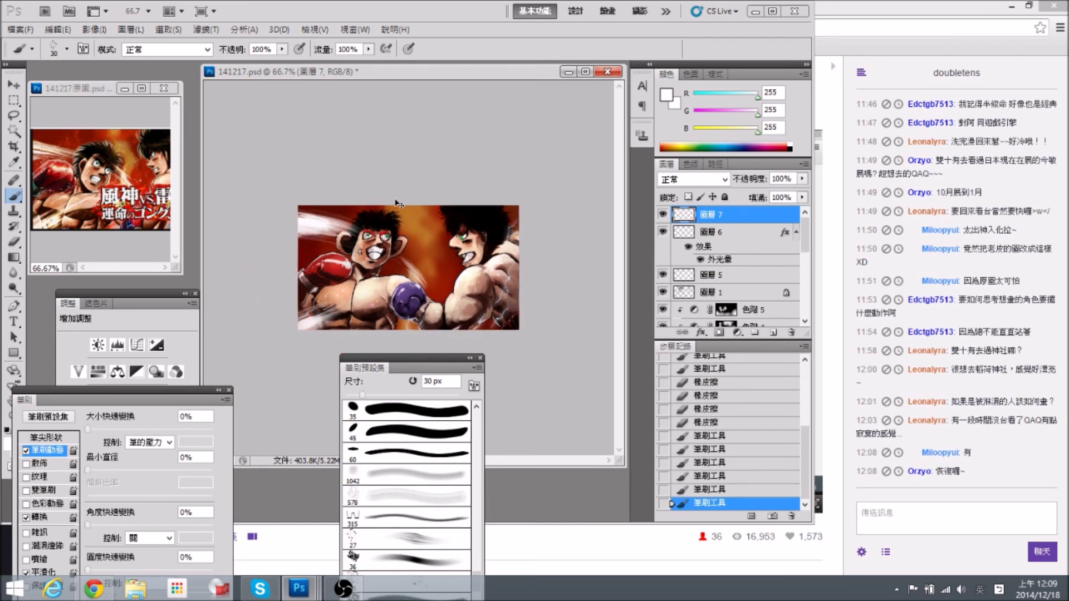
key("ctrl+plus")
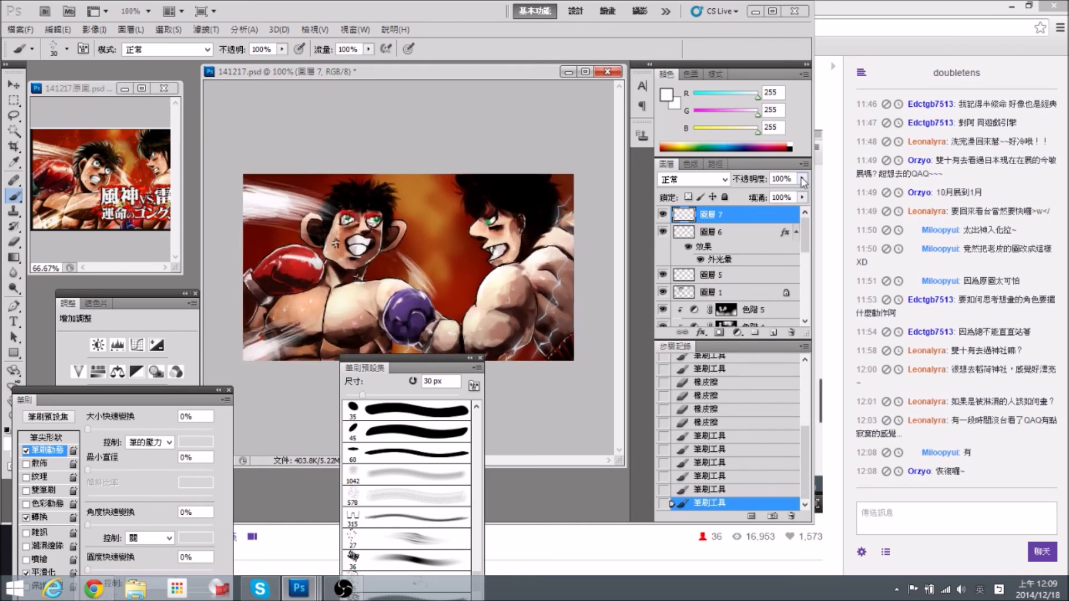
mouse_move(801, 179)
left_mouse_down()
mouse_move(801, 195)
mouse_move(754, 191)
mouse_move(792, 203)
mouse_move(793, 194)
left_mouse_up()
left_click(754, 180)
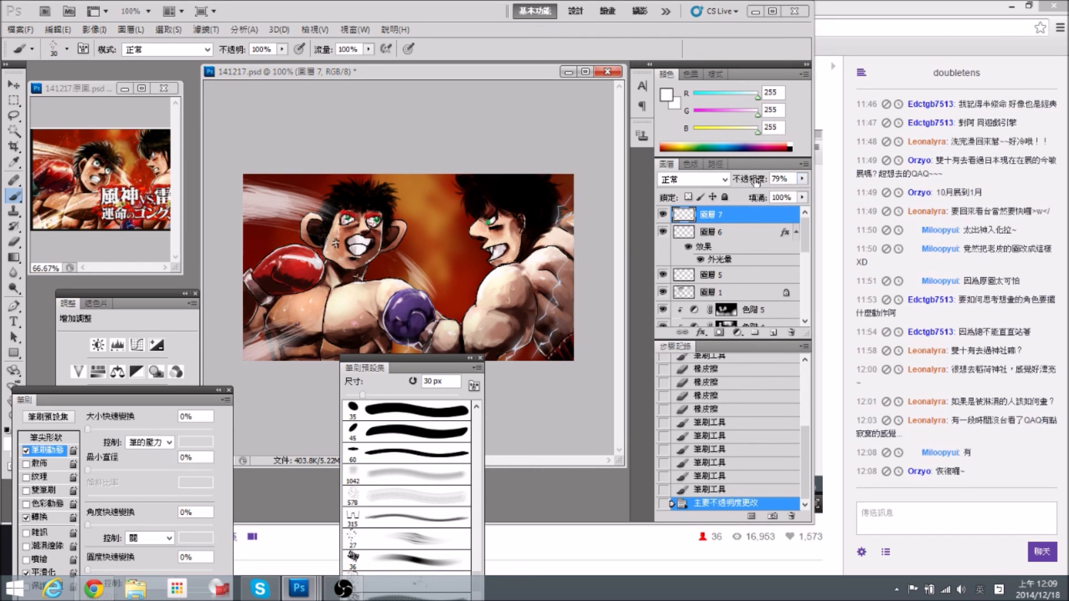
left_click(801, 198)
left_click_drag(774, 211, 783, 211)
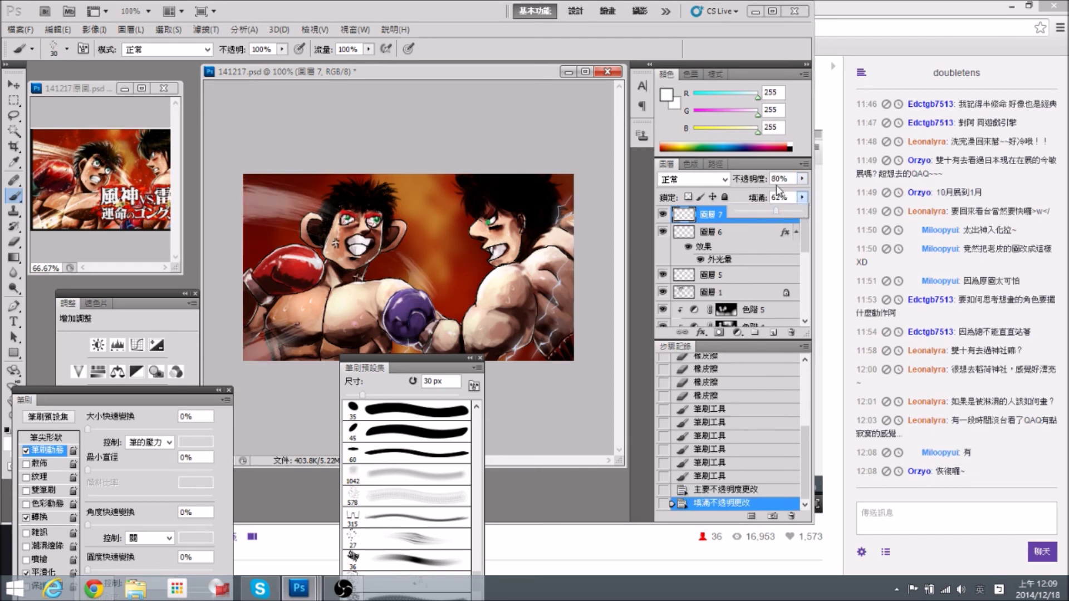
Save the illustration and check it at 66.7% with the brush presets moved out of the way.
key("ctrl+minus")
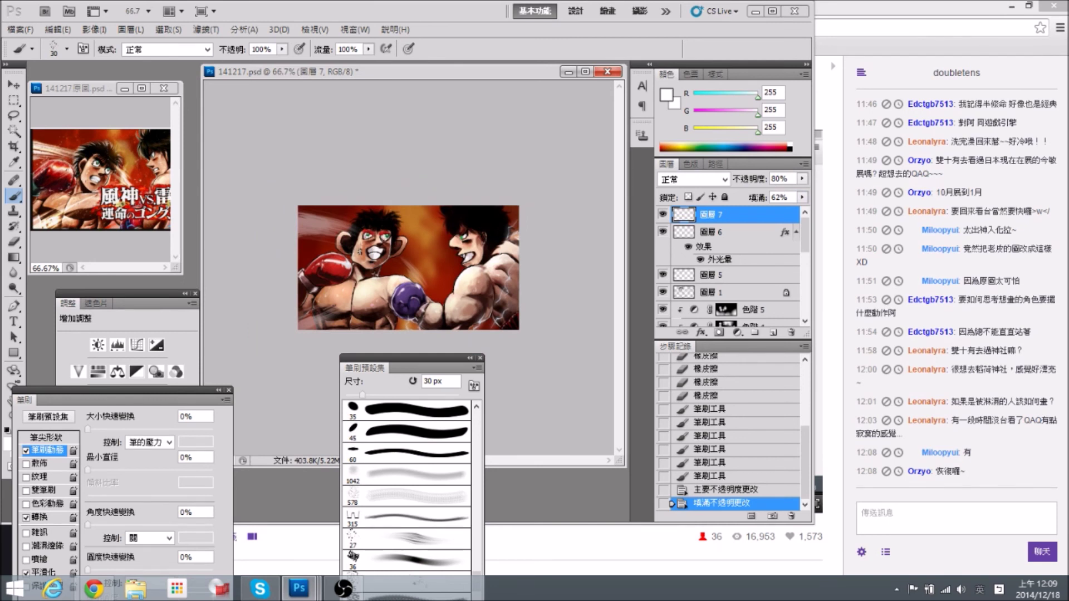
mouse_move(411, 364)
left_mouse_down()
mouse_move(162, 357)
mouse_move(148, 341)
left_mouse_up()
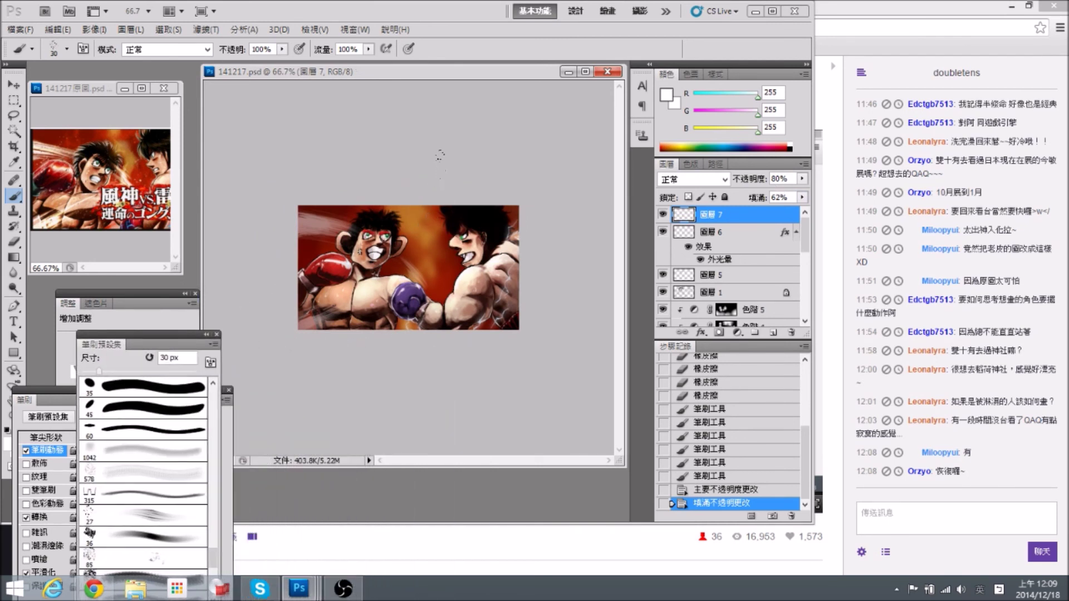
left_click_drag(440, 155, 452, 159)
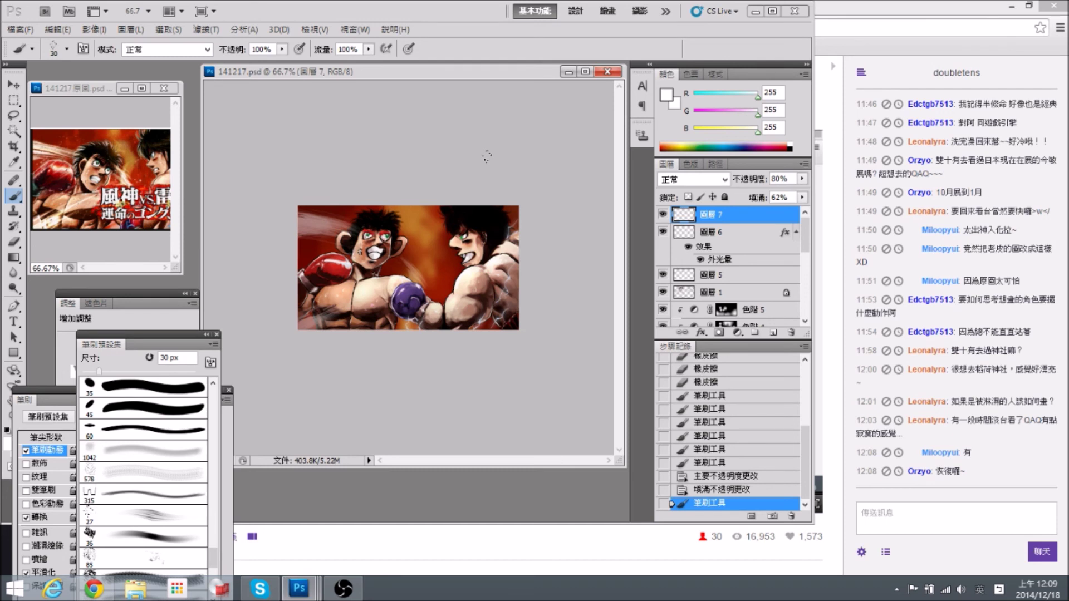
Compare the picture at 100% with and without the 圖層 5 and 圖層 1 layers.
key("ctrl+plus")
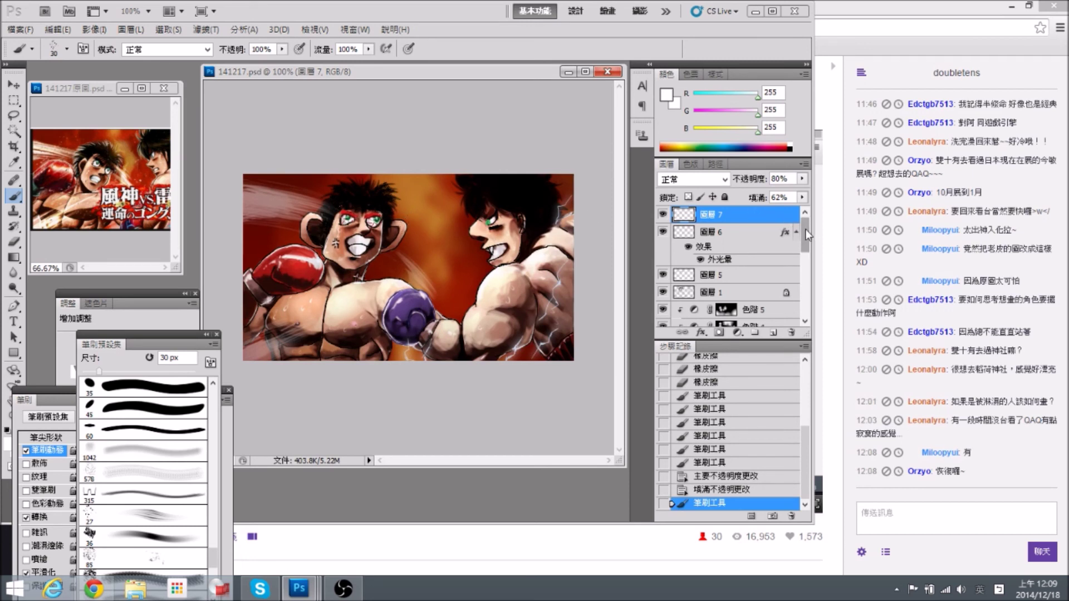
scroll(807, 234, "down", 1)
left_click(661, 269)
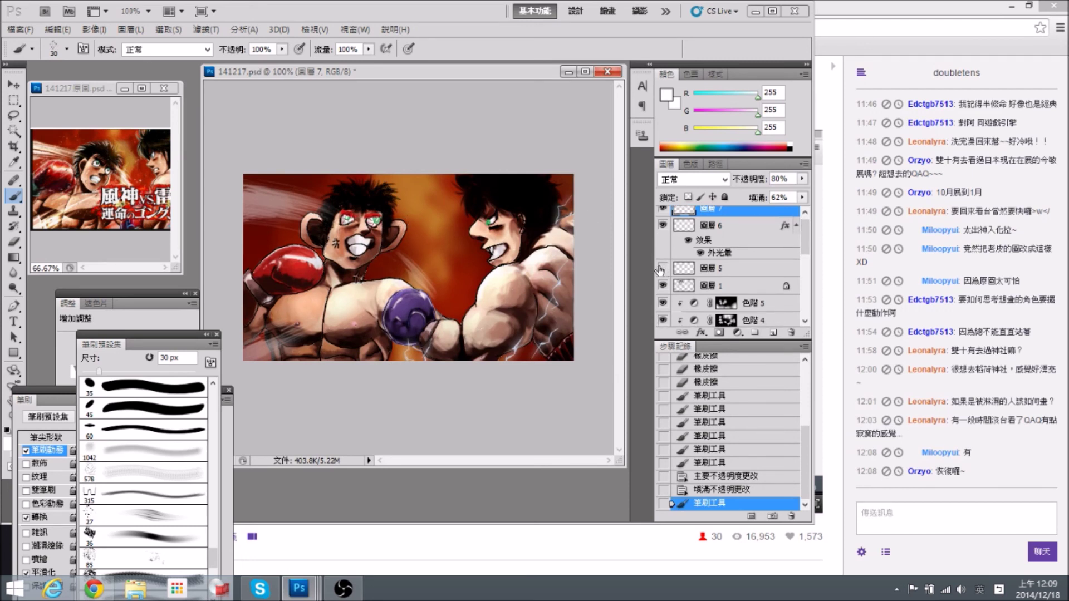
left_click(662, 268)
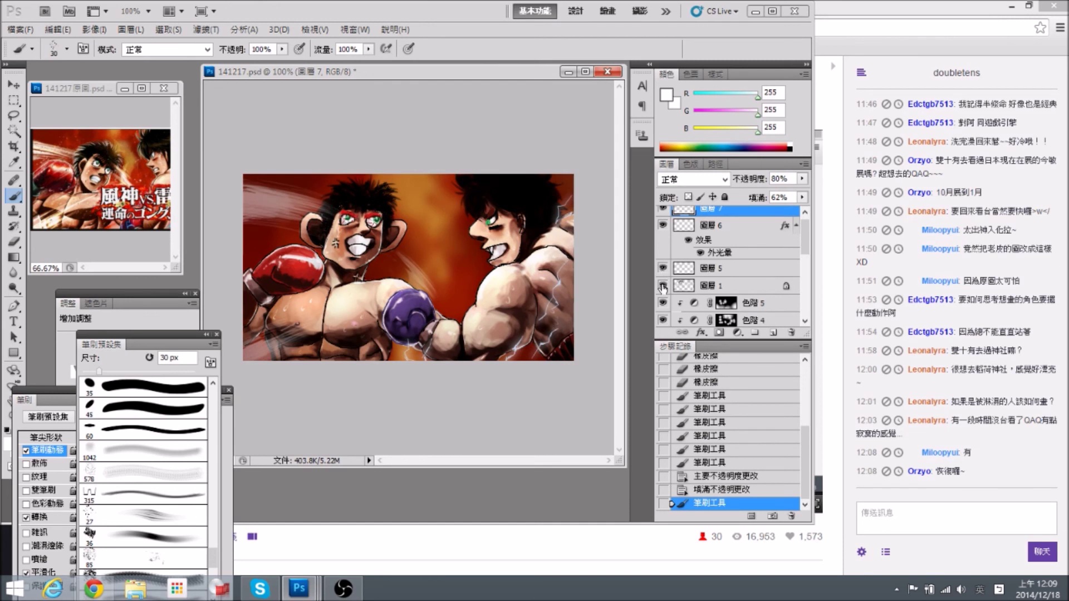
left_click(662, 287)
left_click(663, 287)
left_click(662, 287)
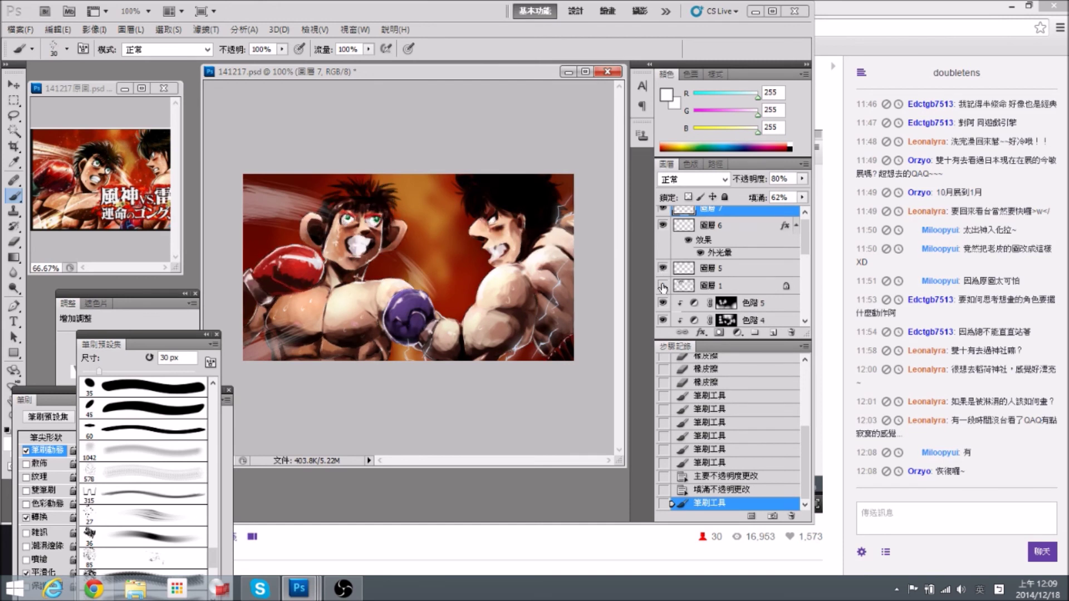
left_click(662, 287)
Duplicate the 圖層 1 line-art layer, unlock the copy's transparent pixels and apply a 1.5 px Gaussian Blur to it.
left_click_drag(746, 285, 774, 332)
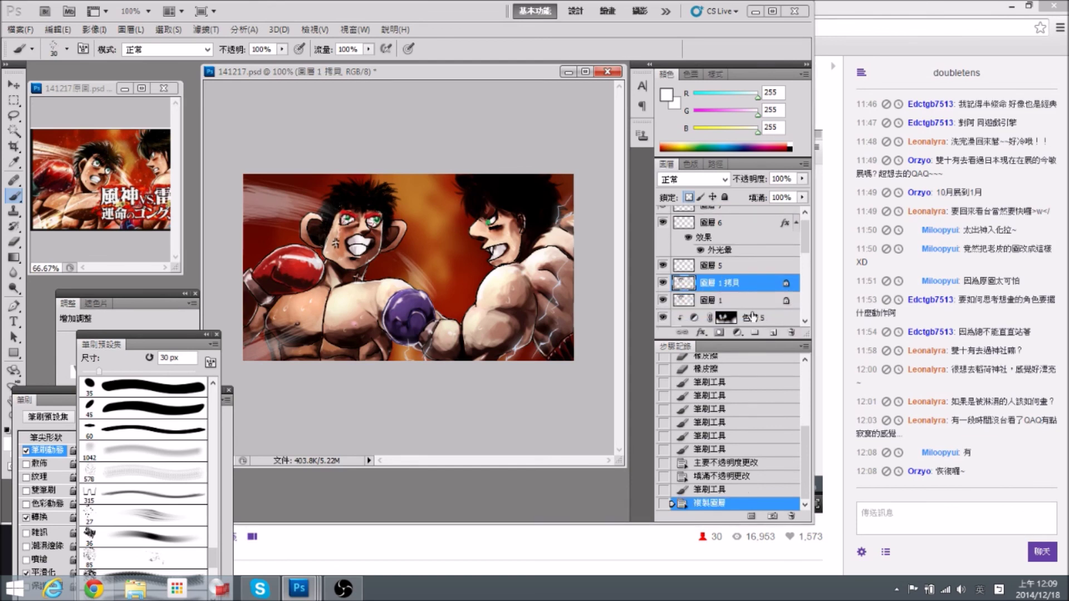
key("ctrl+plus")
left_click(689, 198)
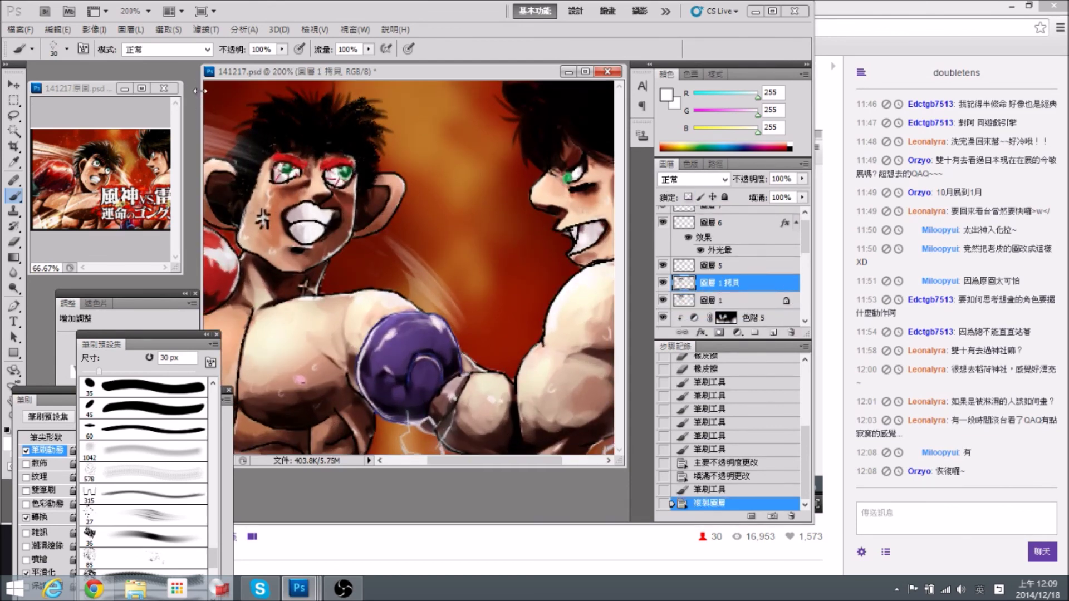
left_click(202, 30)
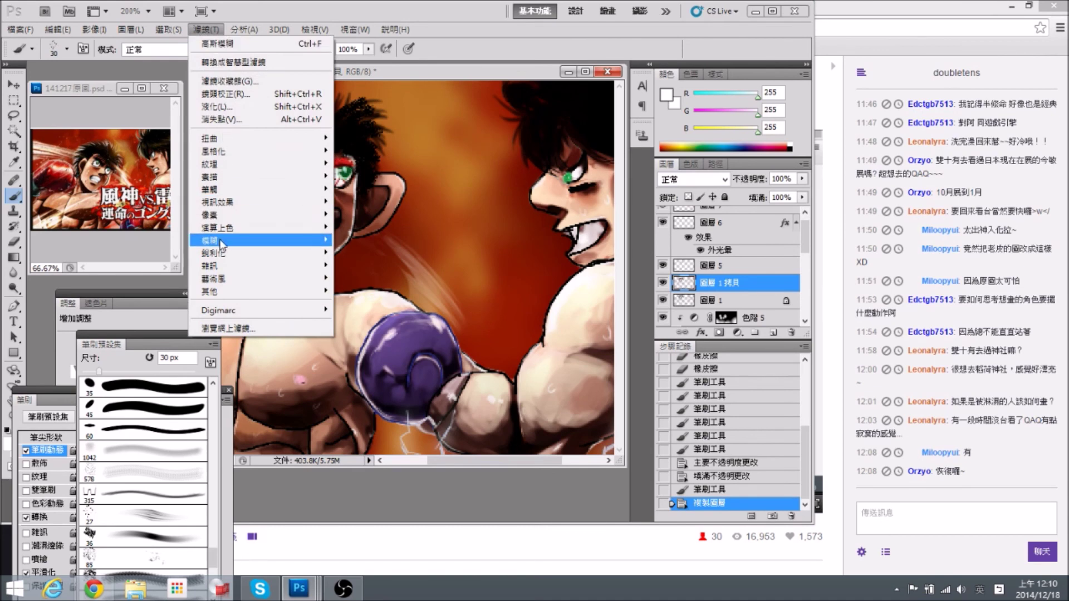
mouse_move(220, 240)
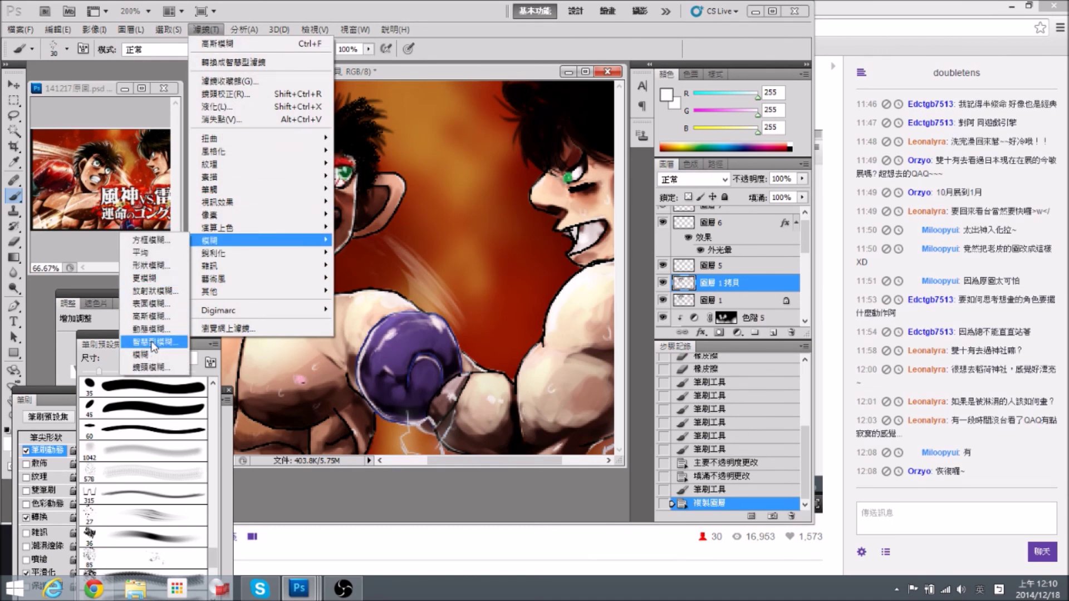
left_click(150, 316)
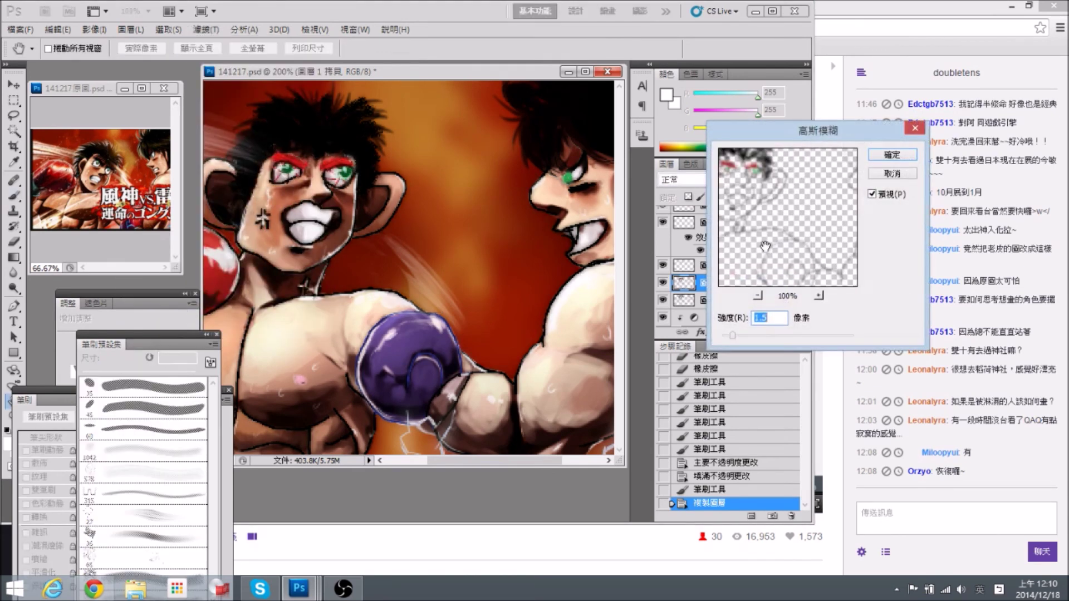
left_click(891, 155)
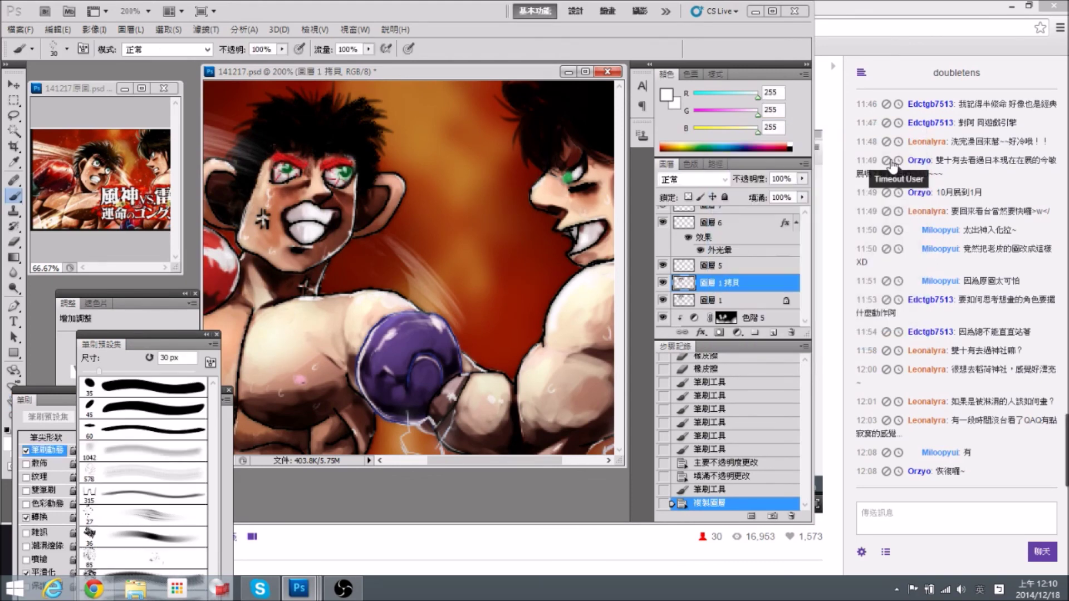
key("ctrl+minus")
key("ctrl+plus")
Place the blurred line-art copy beneath 圖層 1 and compare the picture with and without it.
left_click_drag(736, 283, 750, 306)
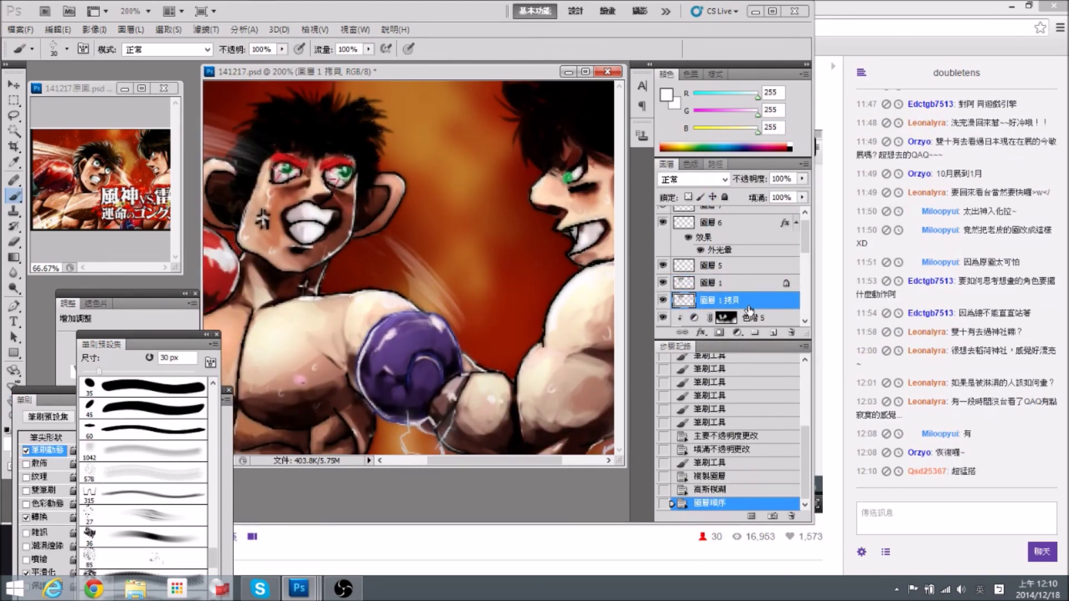
left_click(661, 301)
left_click(661, 300)
left_click(662, 300)
left_click(662, 301)
key("ctrl+minus")
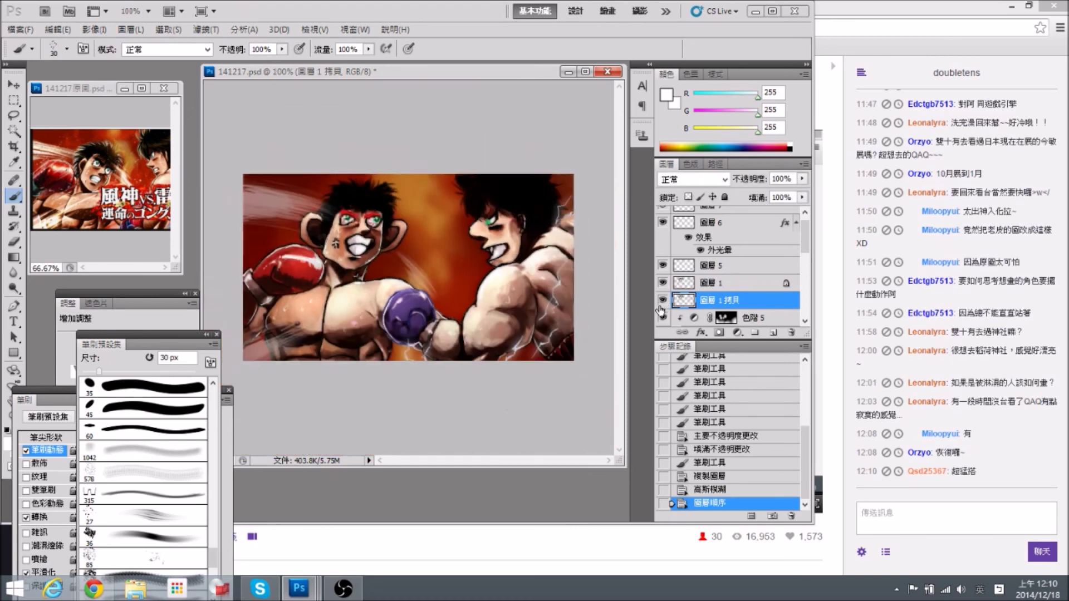
left_click(662, 301)
left_click(661, 302)
Widen the reference window to fit its whole picture, shift the illustration's window clear of it and save the illustration.
left_click_drag(179, 270, 235, 275)
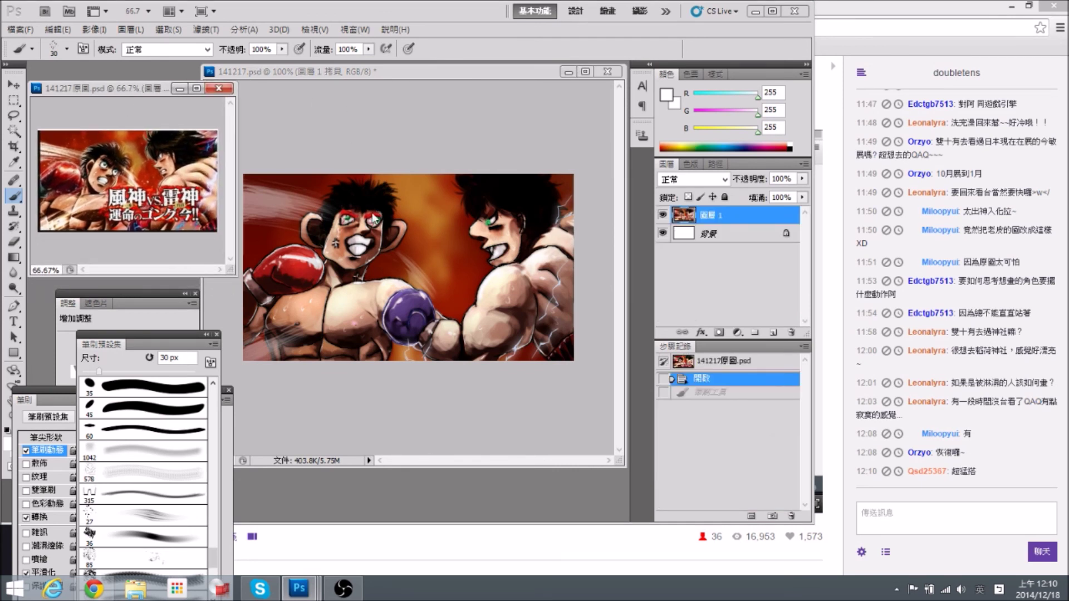
left_click_drag(428, 68, 436, 99)
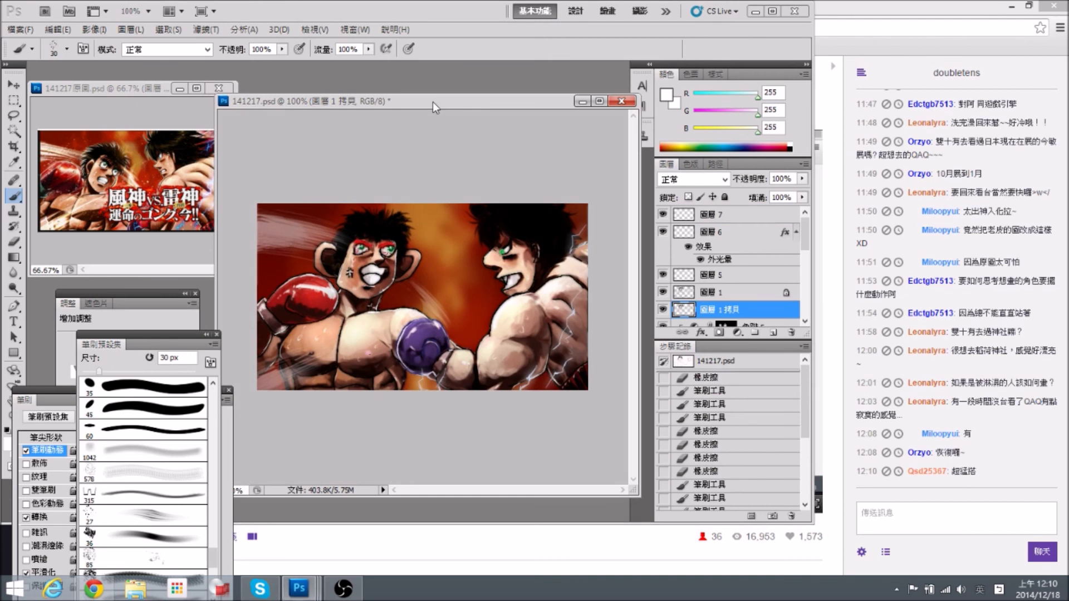
key("ctrl+s")
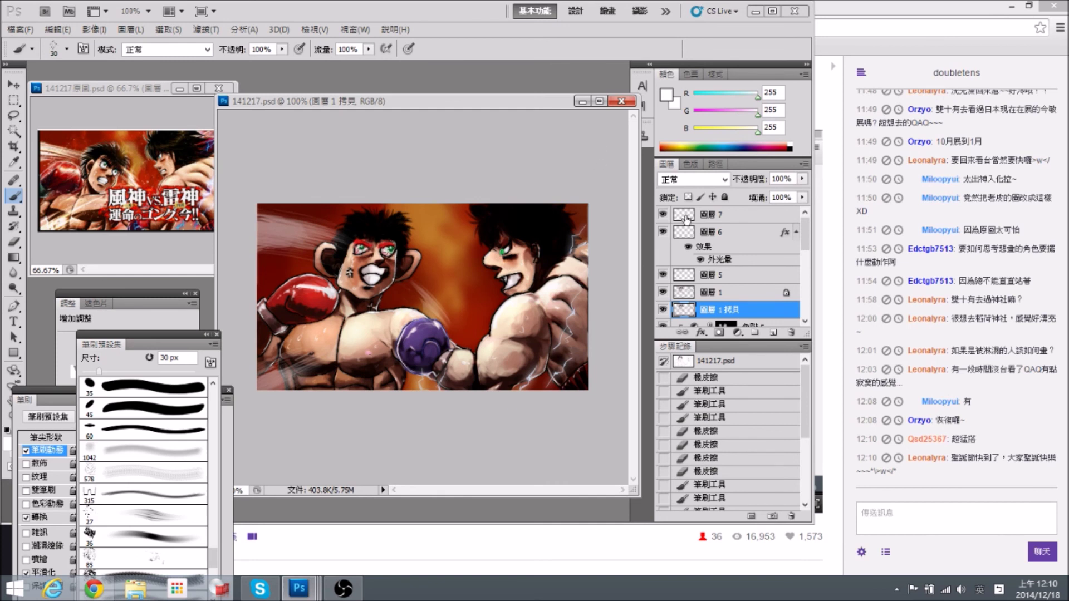
Review the layer stack and examine how 圖層 1 and 色階 2 拷貝 3 contribute to the picture.
mouse_move(804, 232)
left_mouse_down()
mouse_move(803, 271)
mouse_move(807, 225)
left_mouse_up()
left_click_drag(520, 105, 517, 109)
left_click_drag(804, 233, 804, 241)
left_click(662, 270)
left_click(663, 271)
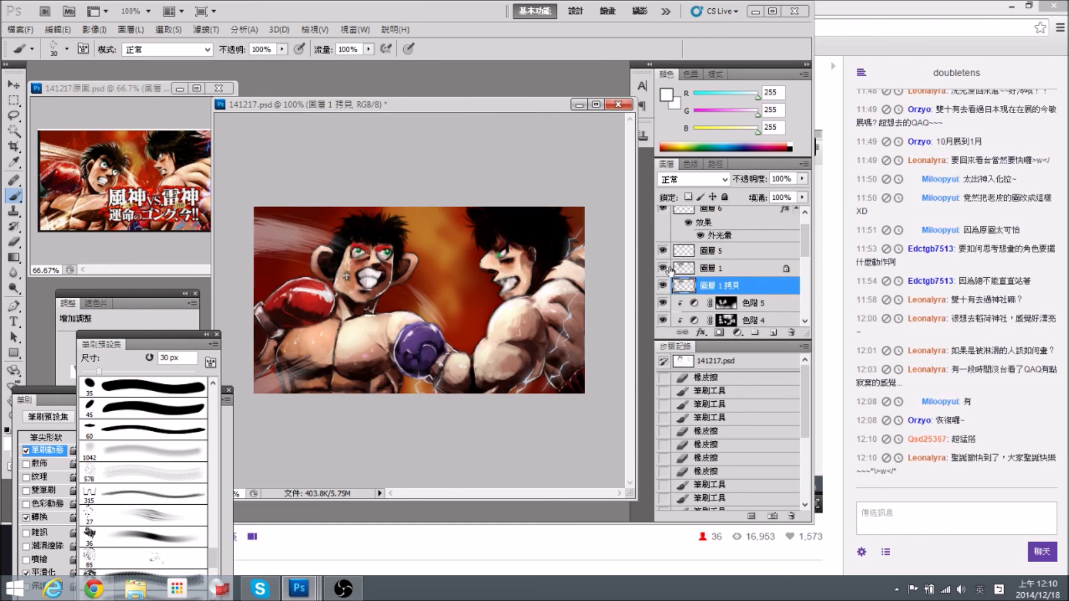
left_click_drag(805, 243, 806, 276)
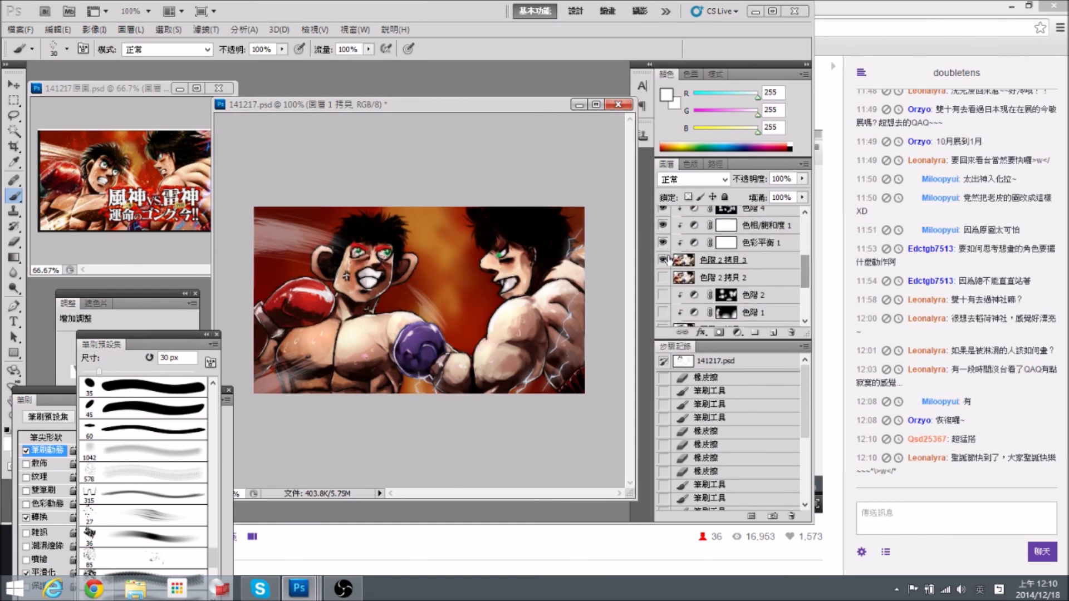
left_click(662, 260)
left_click_drag(806, 273, 795, 219)
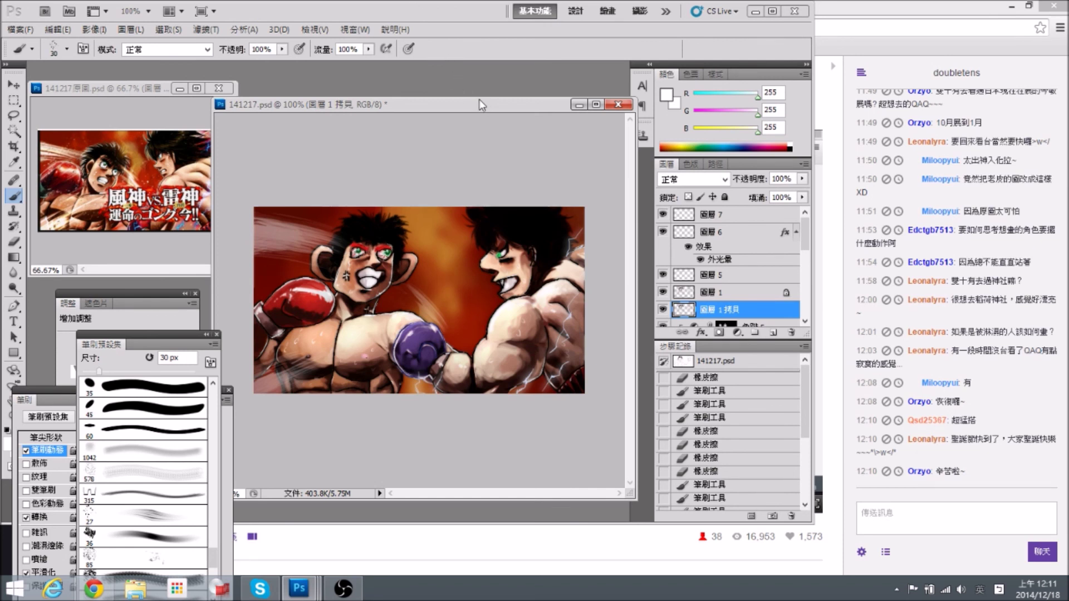
Reposition the illustration's window next to the reference and save the illustration.
left_click_drag(480, 104, 466, 95)
key("ctrl+s")
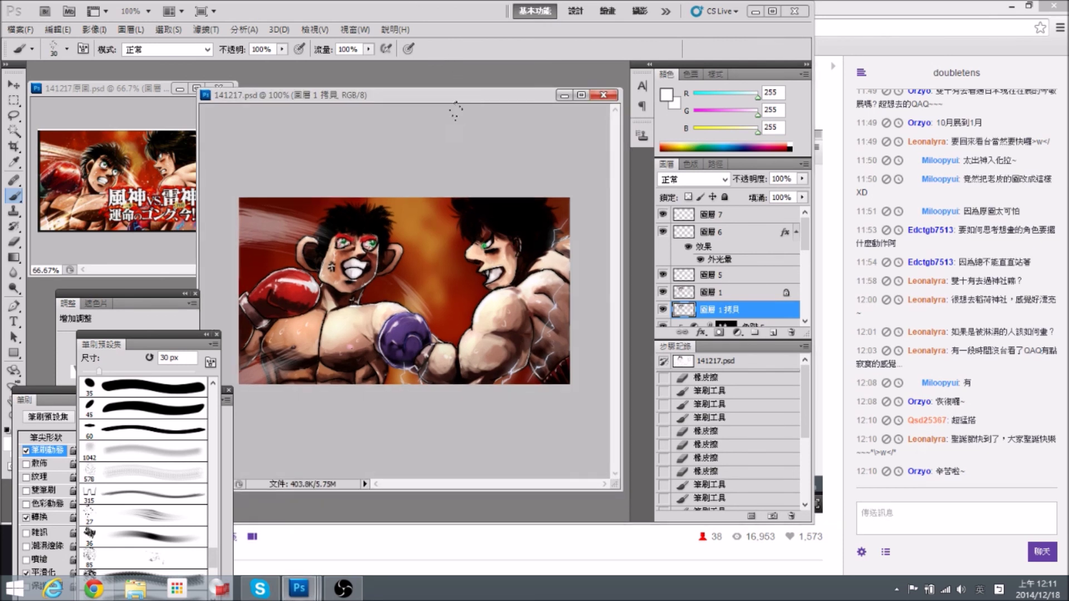
mouse_move(476, 96)
left_mouse_down()
mouse_move(475, 87)
mouse_move(489, 96)
left_mouse_up()
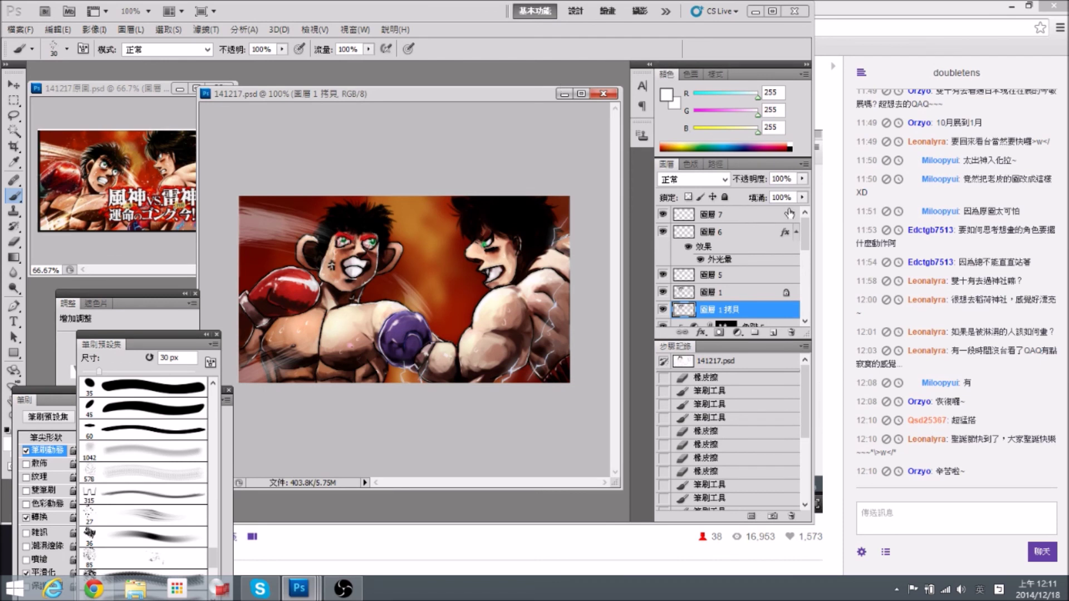
Try a white 4 px outside stroke around the boxers on the 色階 2 拷貝 3 layer, and switch it off again.
left_click_drag(804, 231, 806, 267)
left_click(662, 277)
left_click(662, 278)
left_click(745, 283)
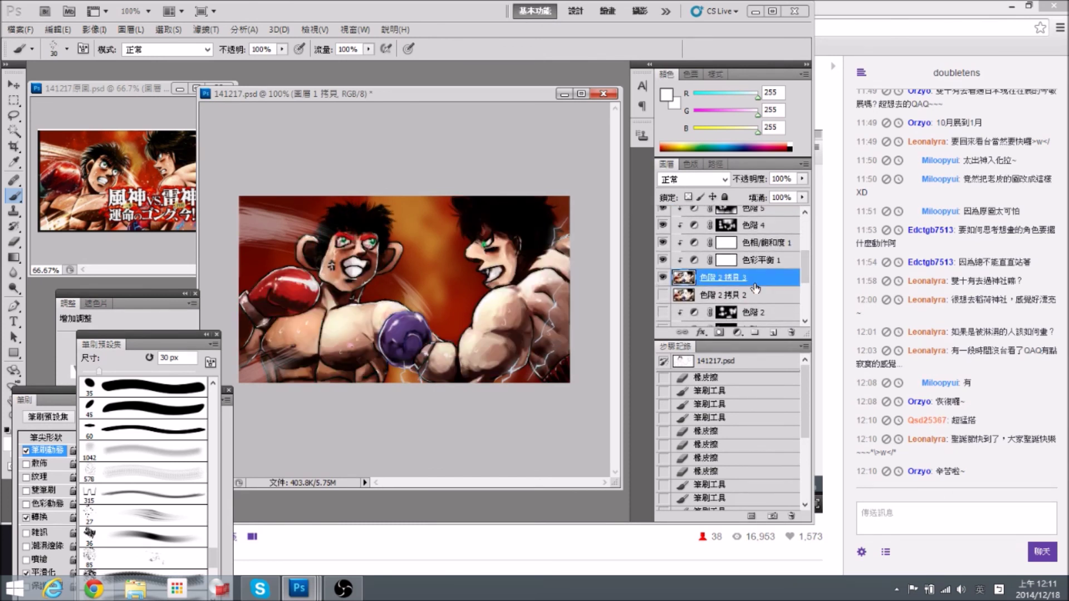
left_click(700, 332)
left_click(724, 499)
left_click_drag(409, 245, 652, 131)
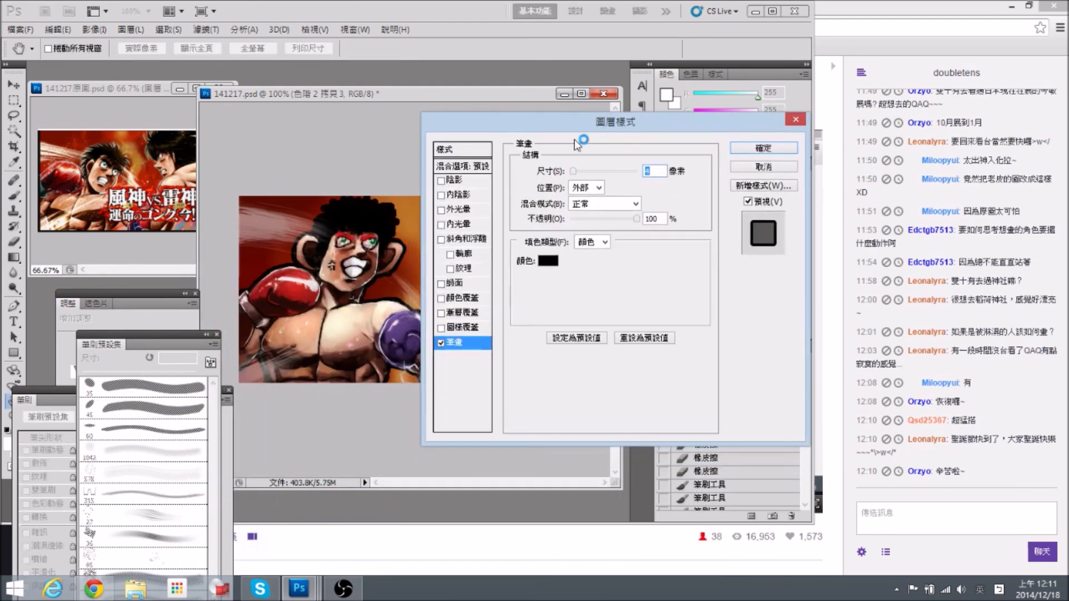
left_click(548, 260)
left_click(573, 153)
left_click(863, 146)
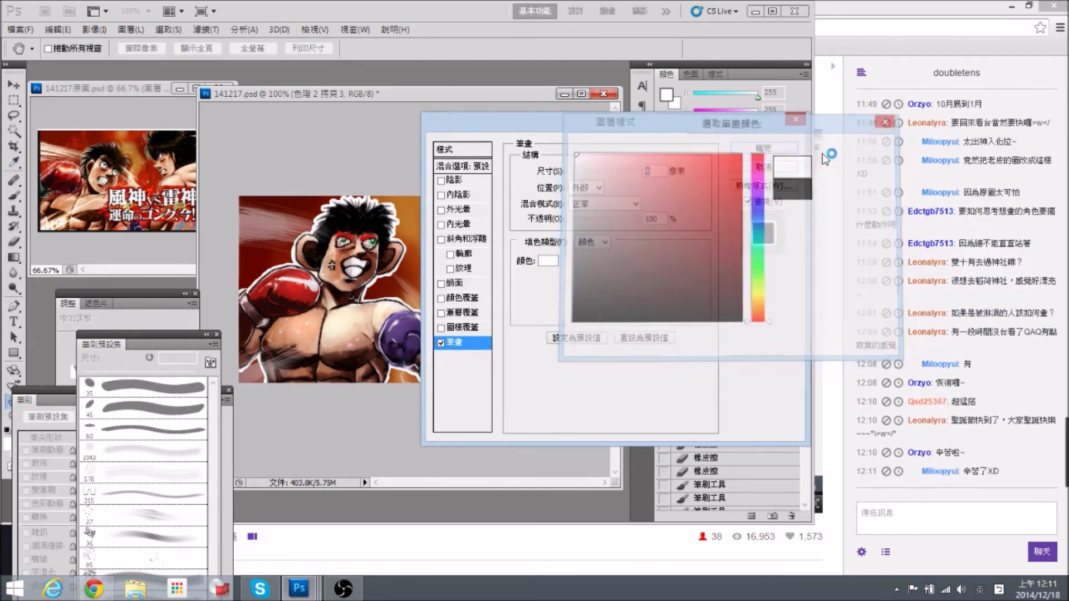
left_click(440, 343)
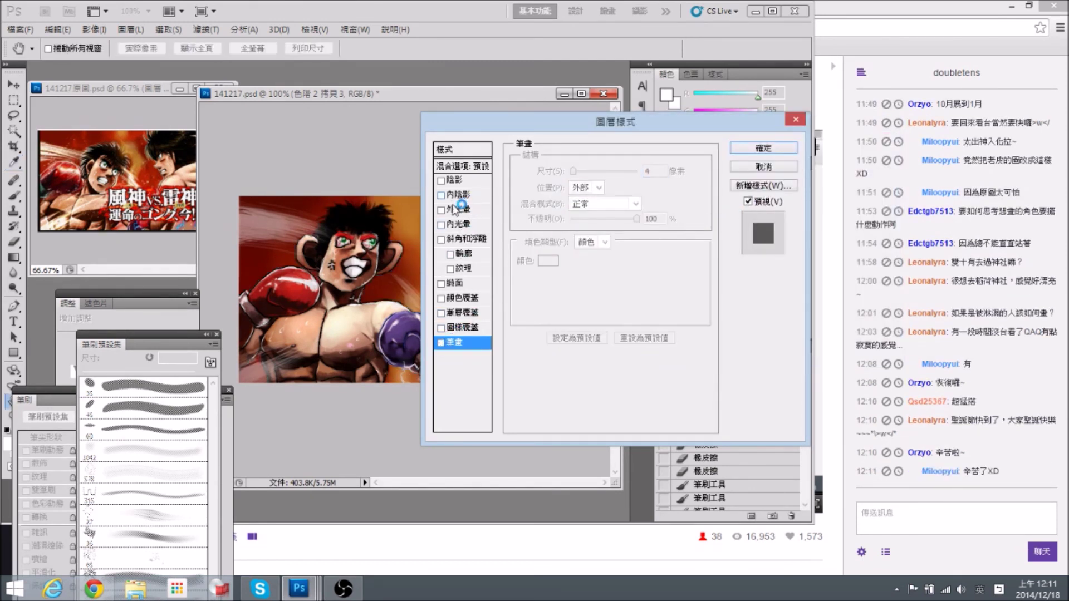
Give the 色階 2 拷貝 3 layer a white outer glow with Normal blending, 75% opacity and a 6 px size.
left_click(441, 210)
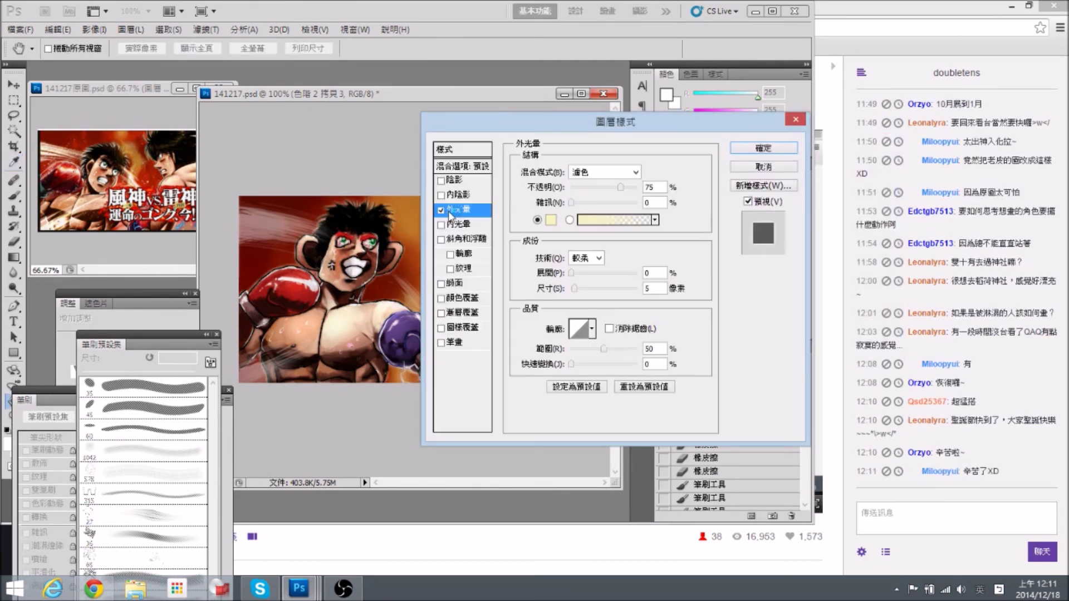
left_click(633, 173)
left_click(598, 188)
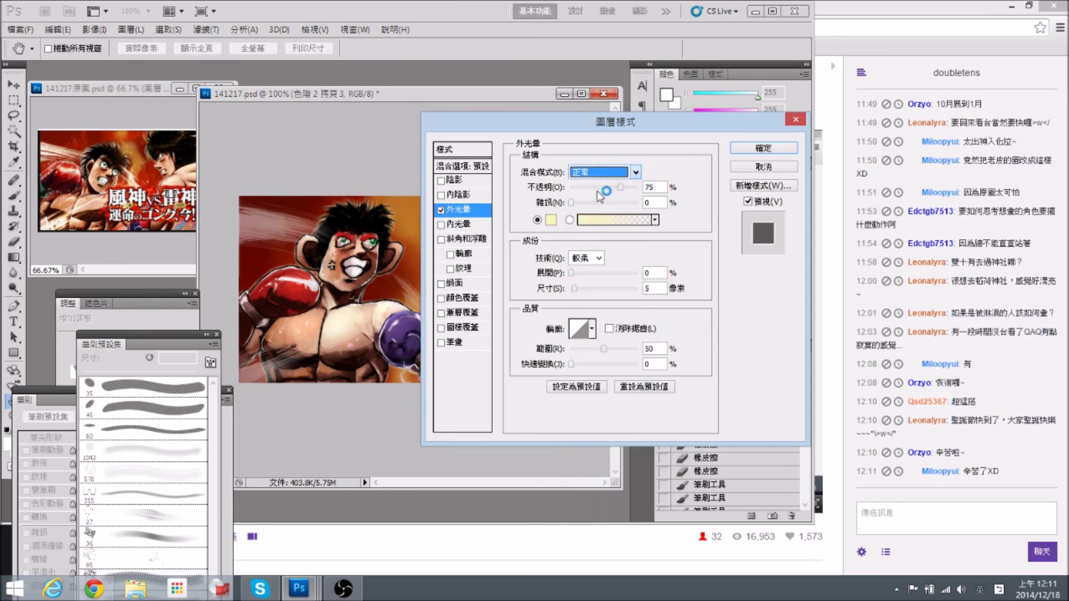
left_click(550, 222)
left_click_drag(599, 174, 558, 152)
left_click(878, 139)
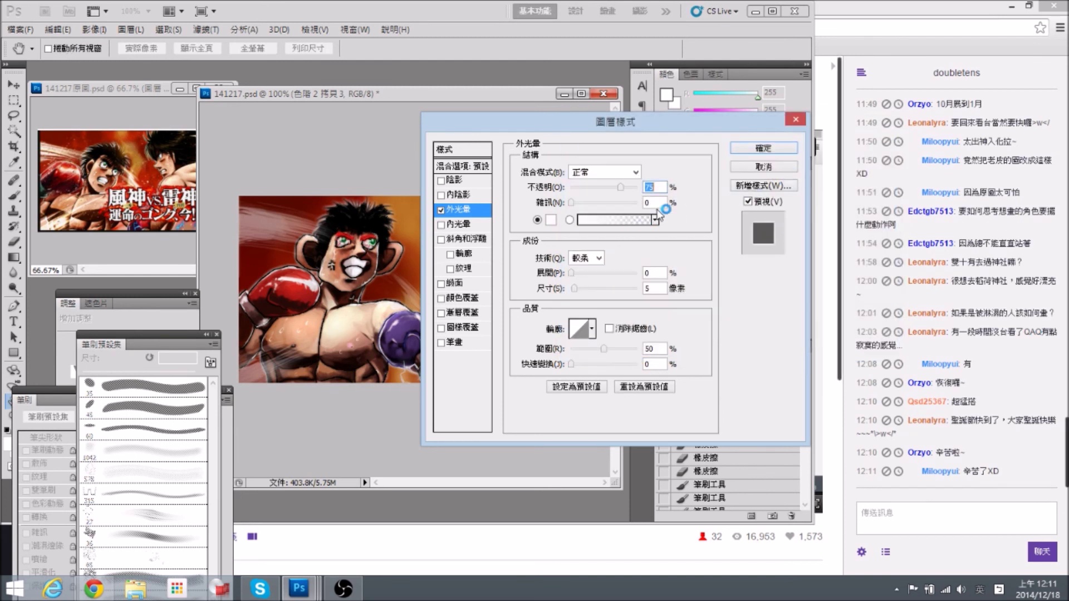
mouse_move(571, 289)
left_mouse_down()
mouse_move(582, 295)
mouse_move(572, 275)
left_mouse_up()
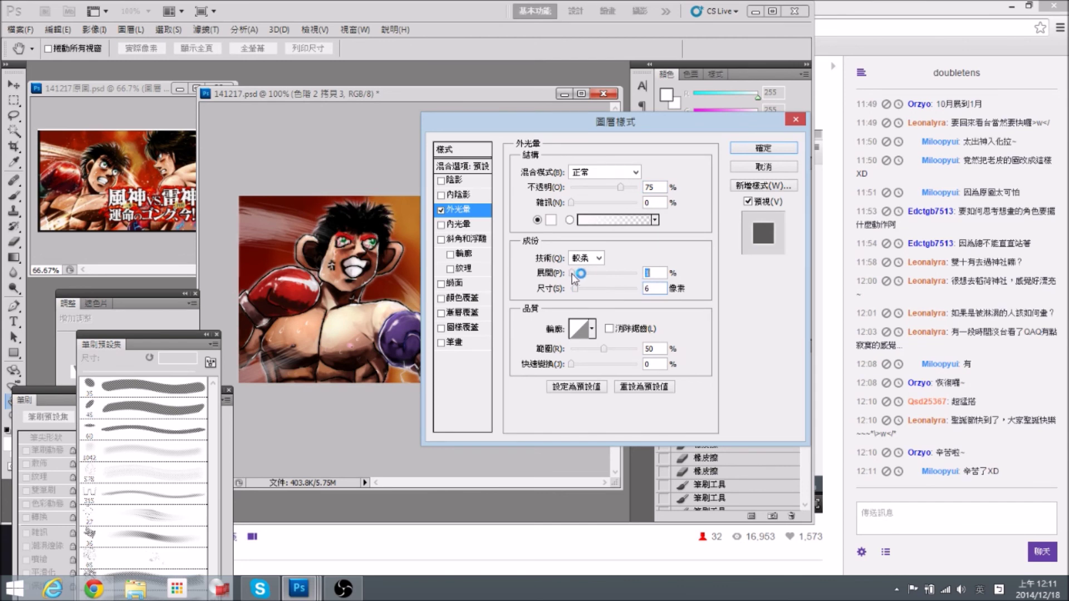
left_click(749, 150)
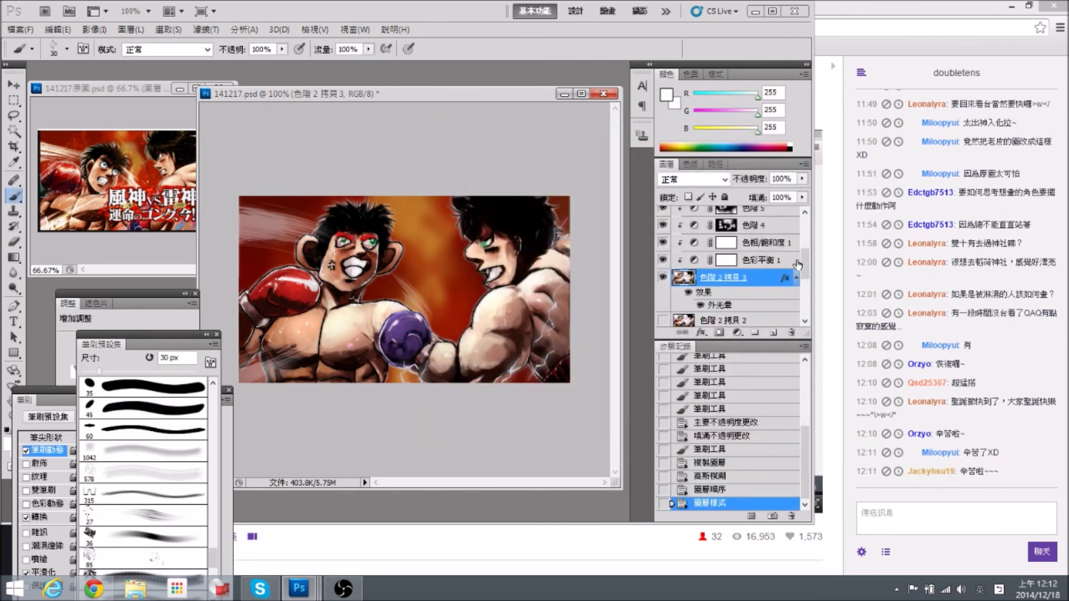
Save the finished illustration and switch to Open Broadcaster Software.
left_click_drag(803, 264, 791, 230)
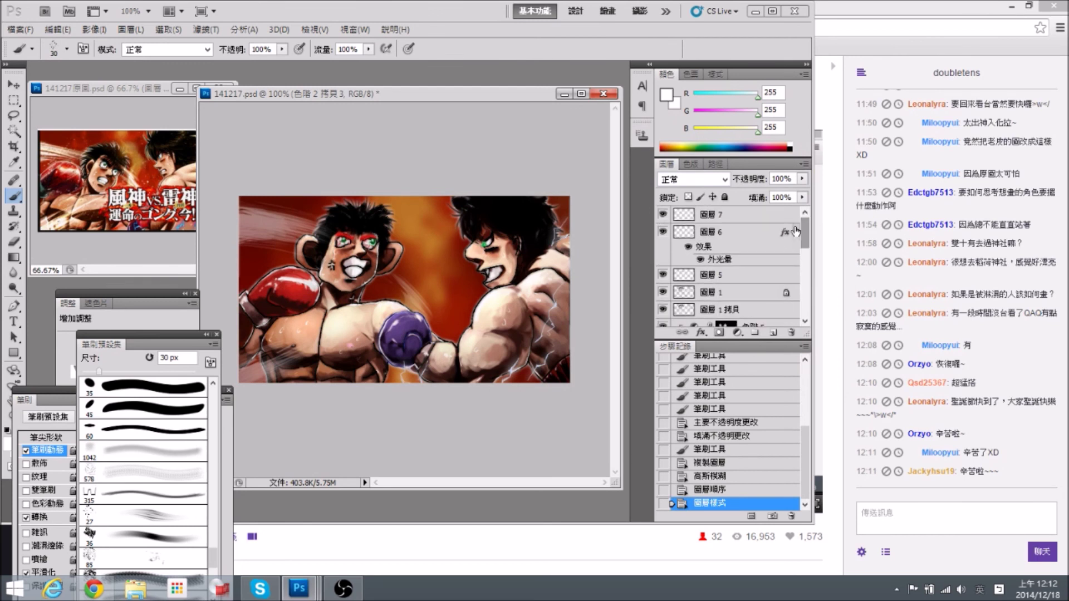
key("ctrl+s")
left_click_drag(405, 93, 406, 103)
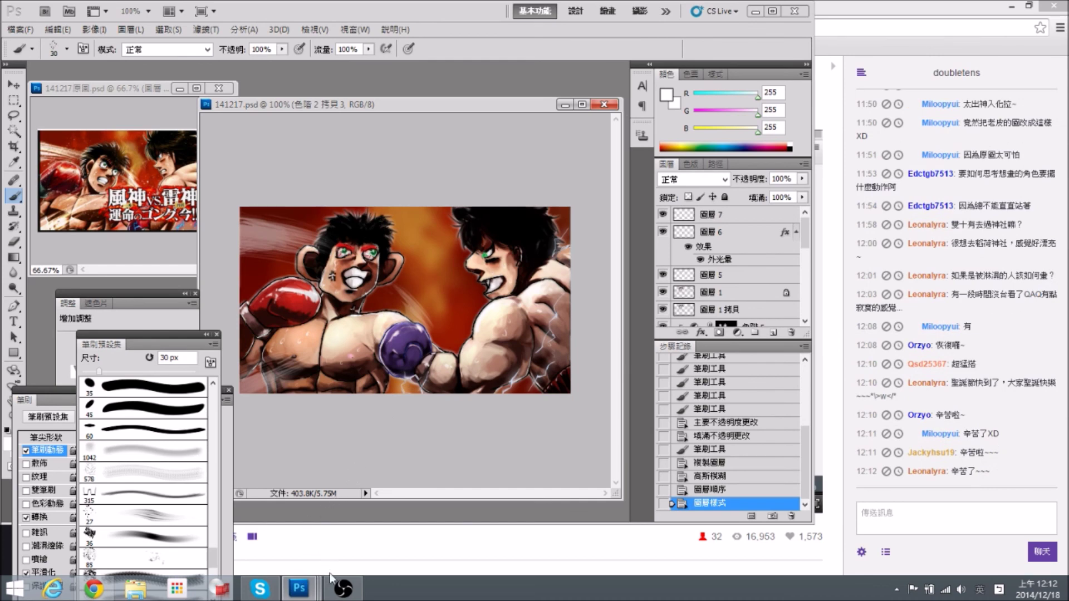
left_click(344, 589)
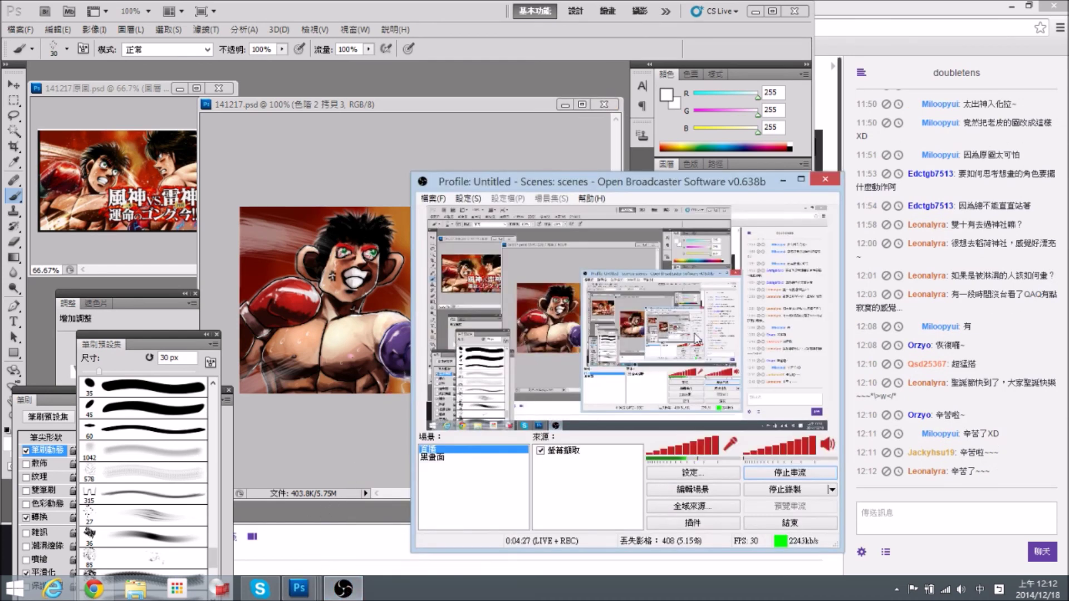